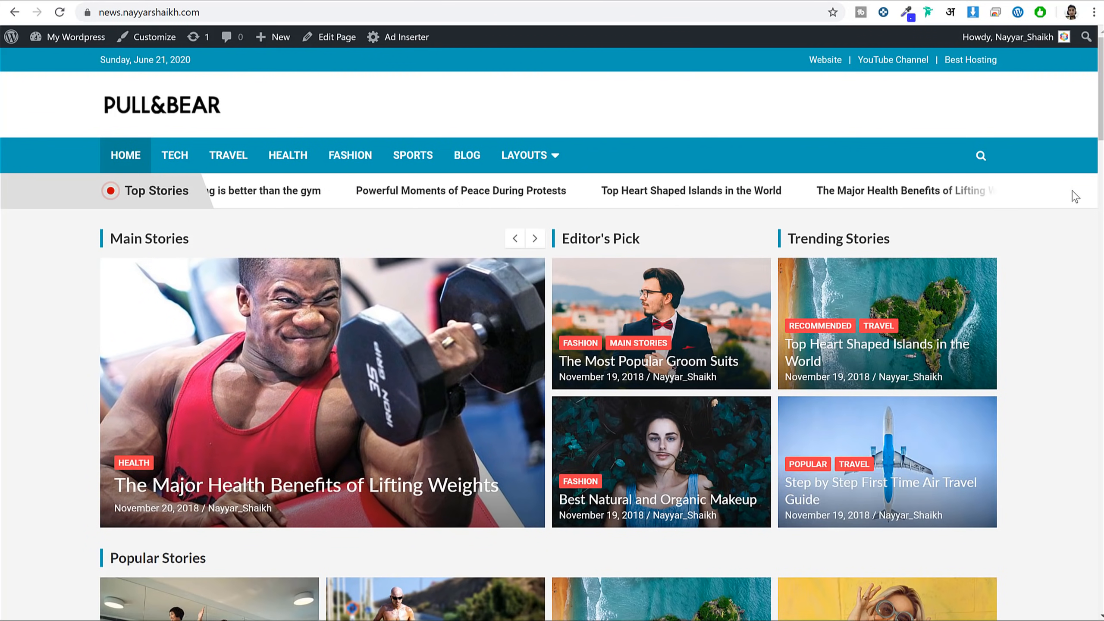
Browse the news home page and highlight the Main Stories heading.
mouse_move(1099, 96)
left_mouse_down()
mouse_move(1091, 566)
mouse_move(1090, 104)
left_mouse_up()
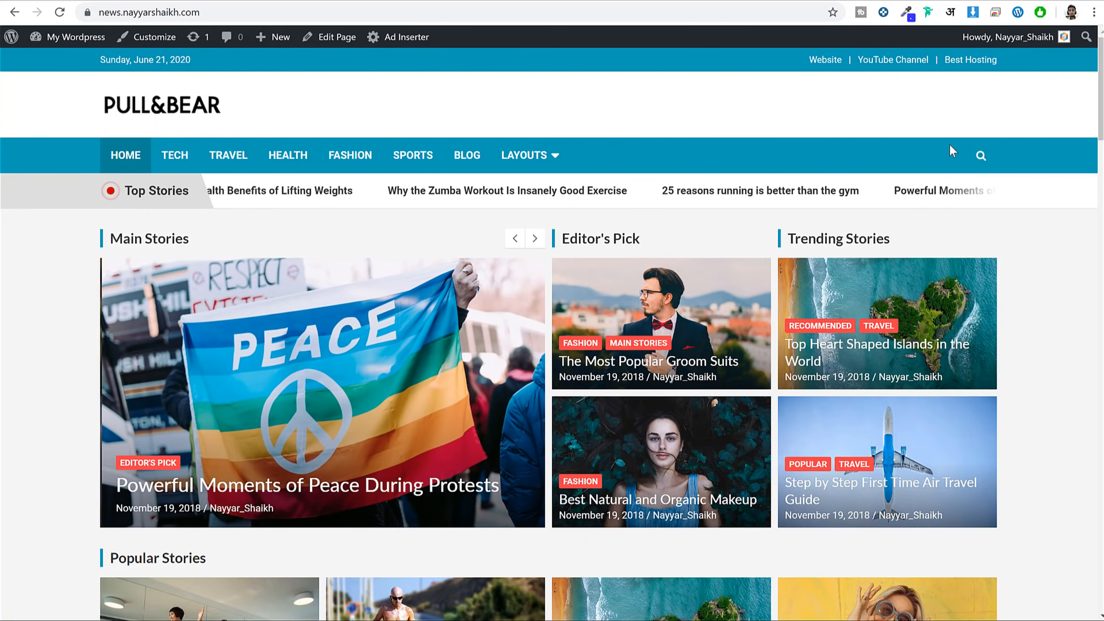
scroll(973, 235, "down", 5)
scroll(1015, 264, "down", 10)
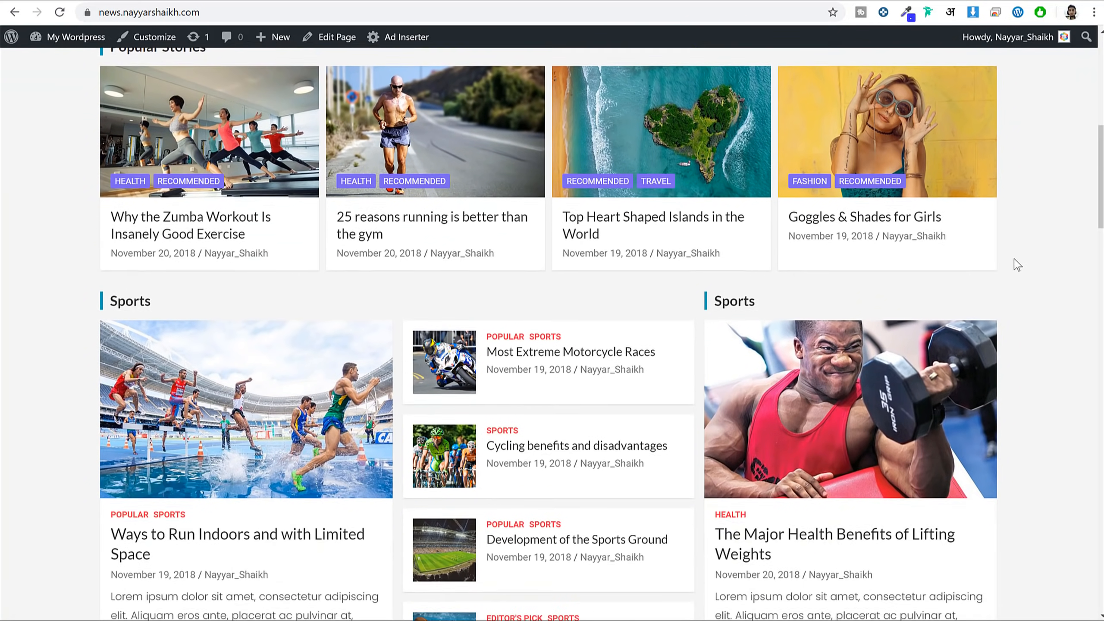
scroll(1014, 263, "down", 16)
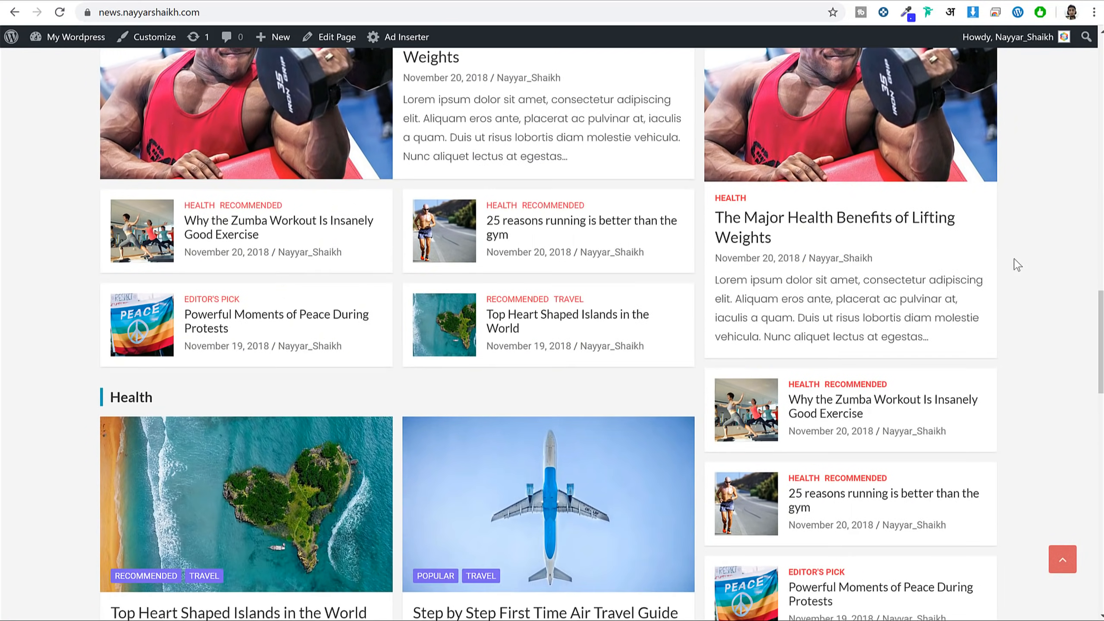
scroll(1017, 263, "up", 8)
scroll(1016, 262, "up", 20)
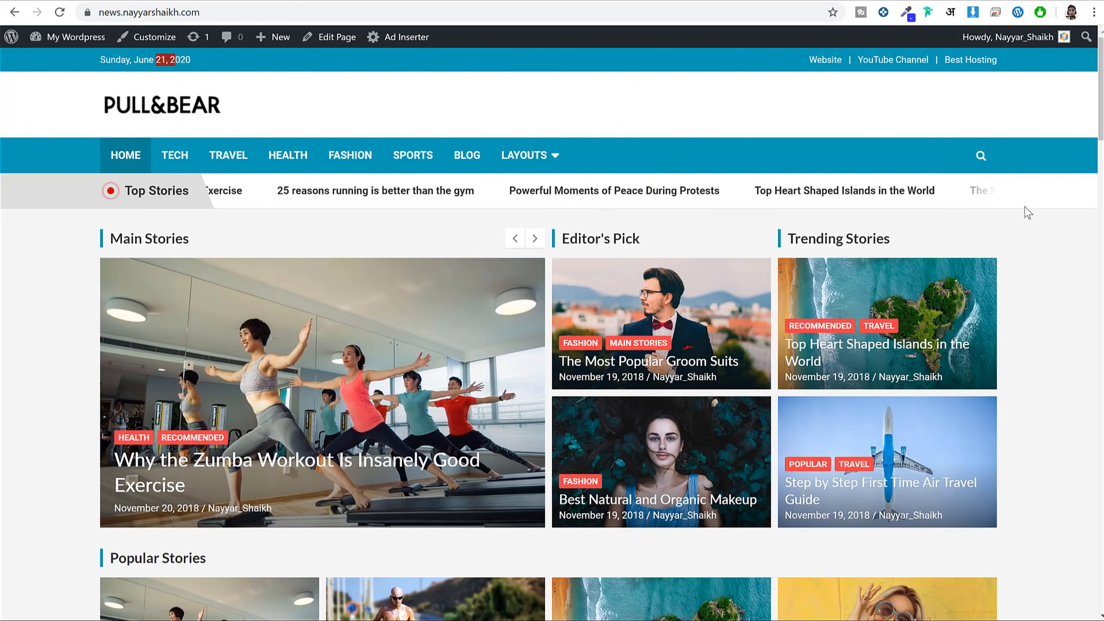
scroll(1082, 305, "down", 3)
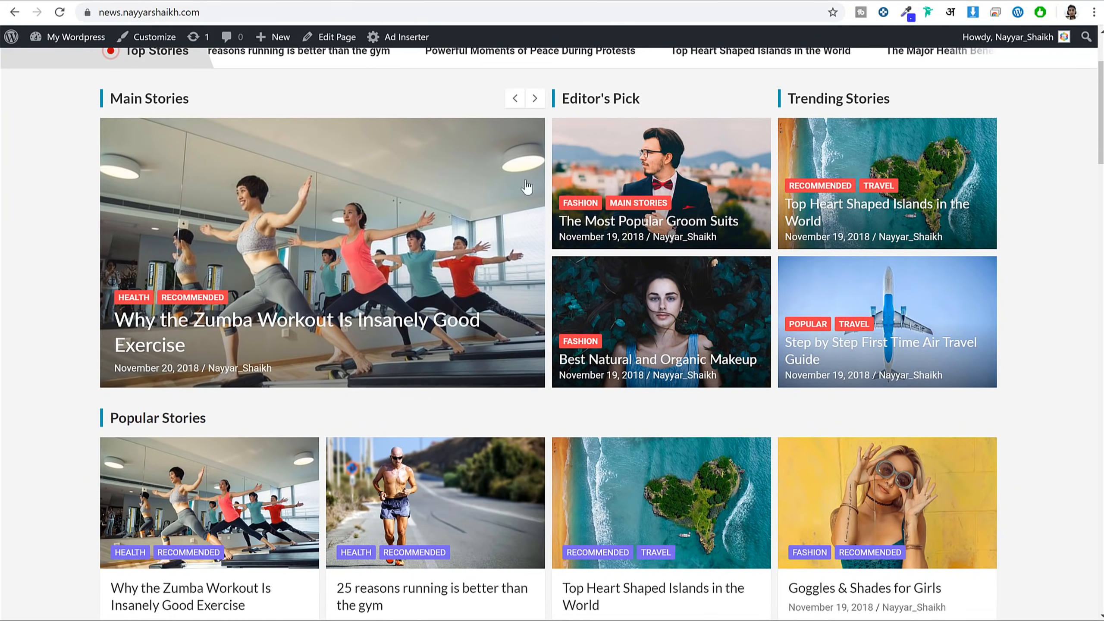
scroll(916, 262, "up", 3)
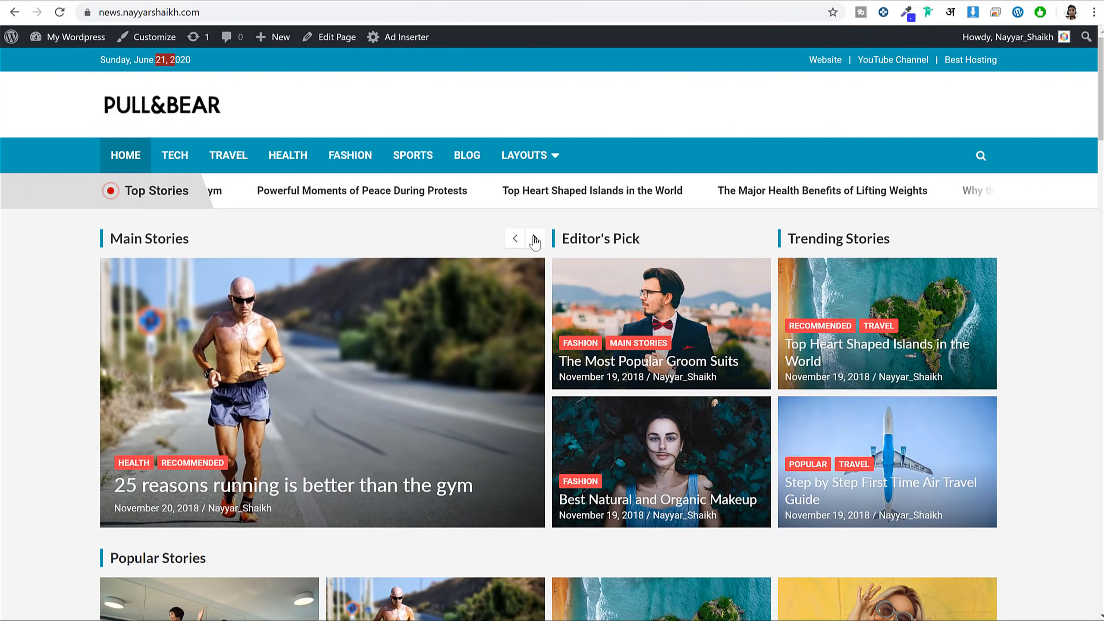
left_click_drag(189, 240, 110, 239)
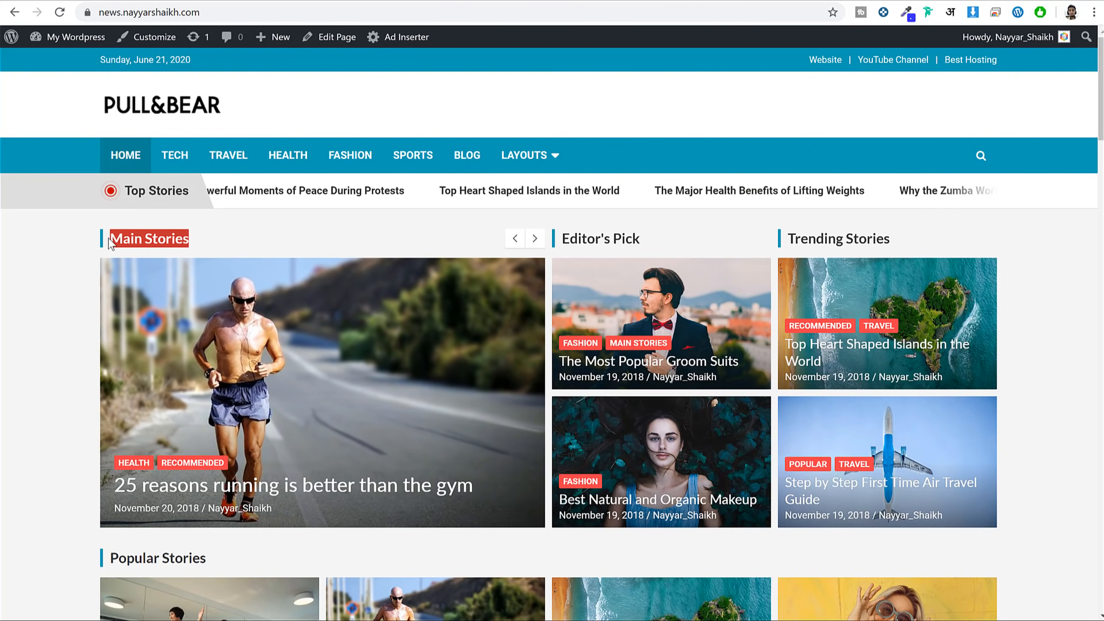
left_click(179, 239)
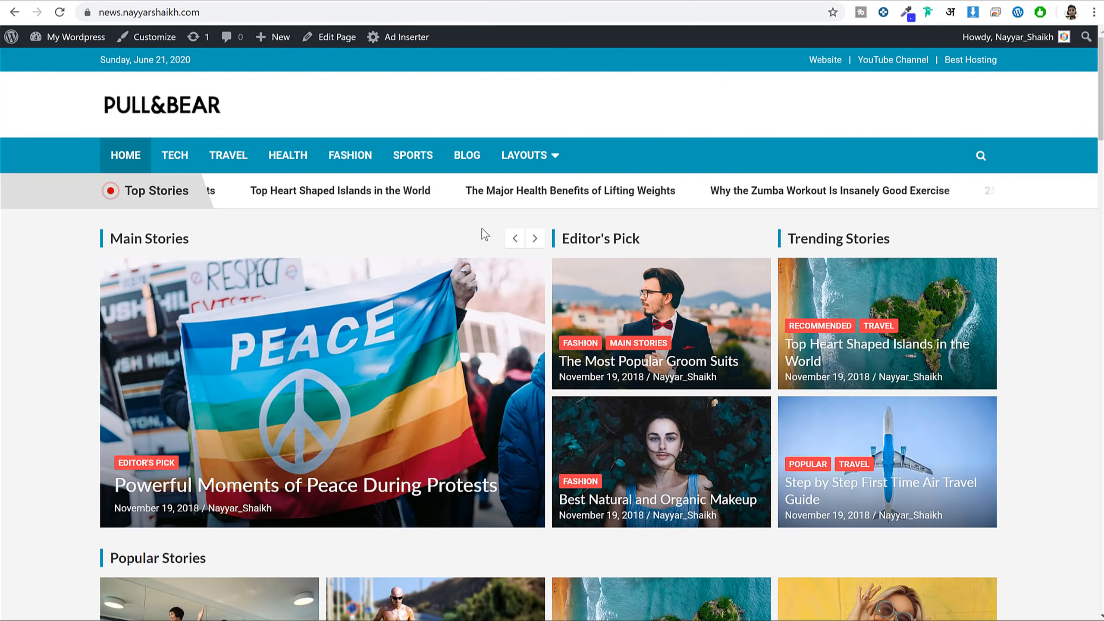
Advance the Main Stories slider through five stories.
left_click(536, 247)
left_click(538, 247)
left_click(538, 248)
left_click(539, 248)
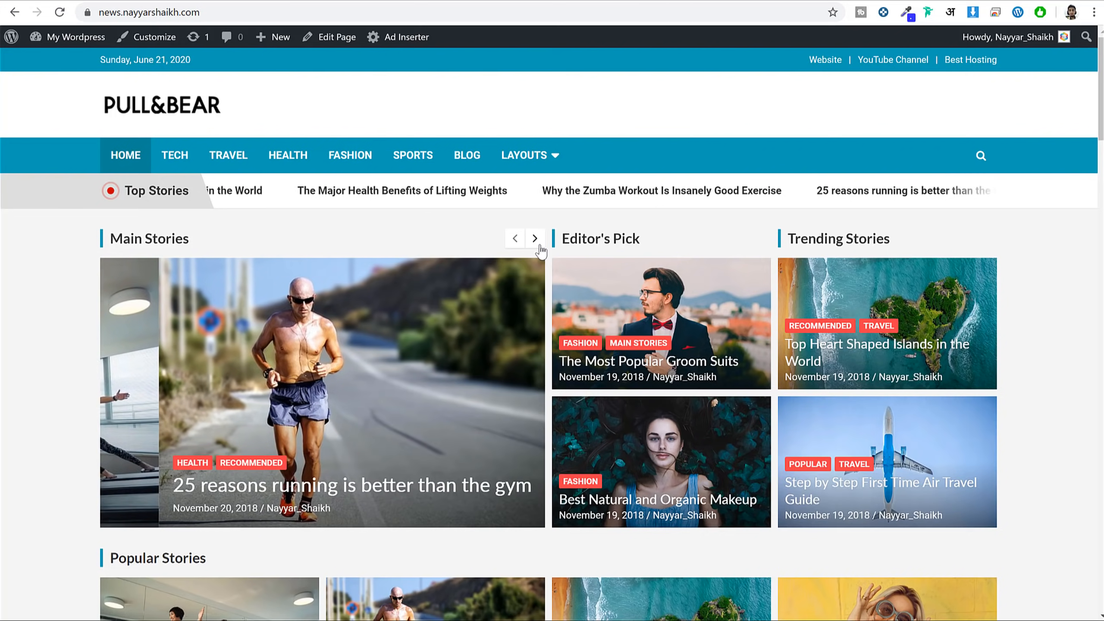
left_click(539, 248)
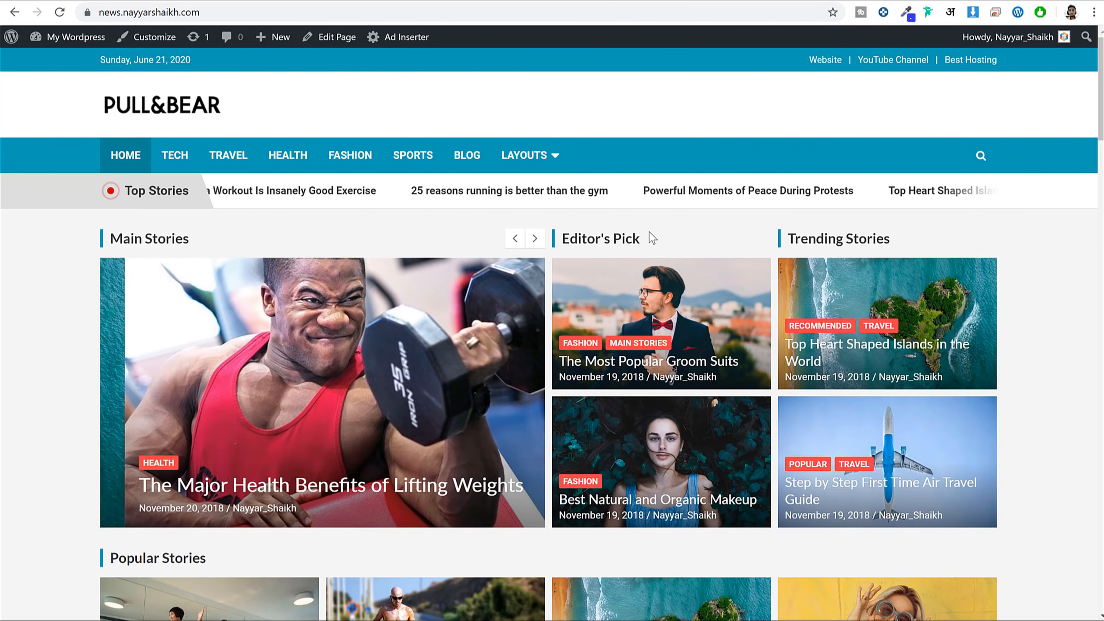
Highlight the Editor's Pick, Trending Stories and Popular Stories headings.
left_click_drag(651, 238, 561, 239)
left_click_drag(890, 239, 790, 237)
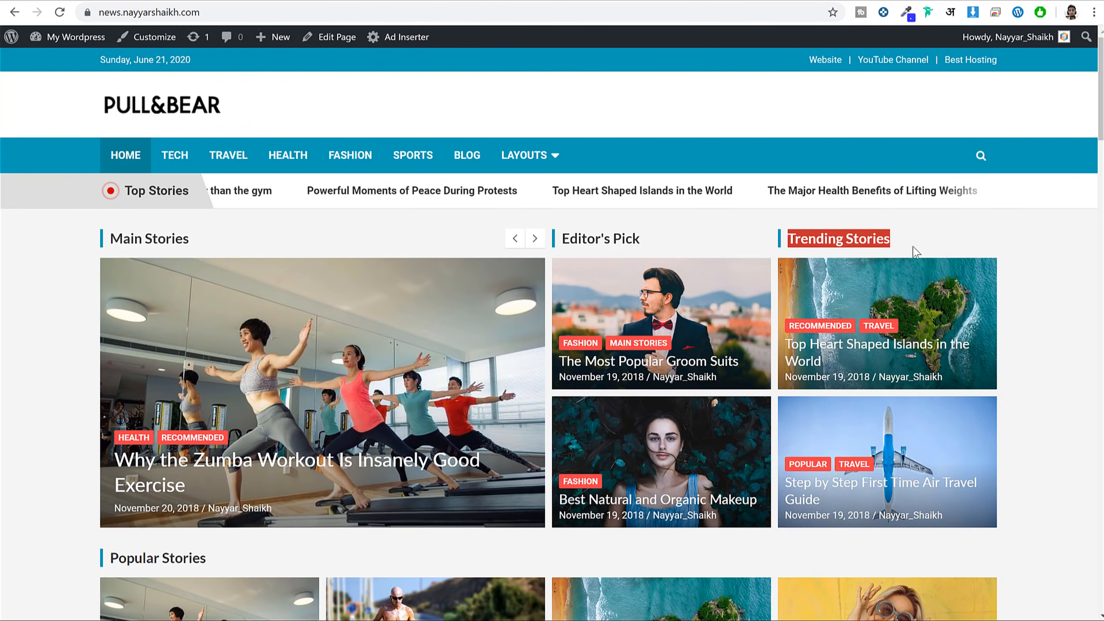
scroll(1077, 294, "down", 5)
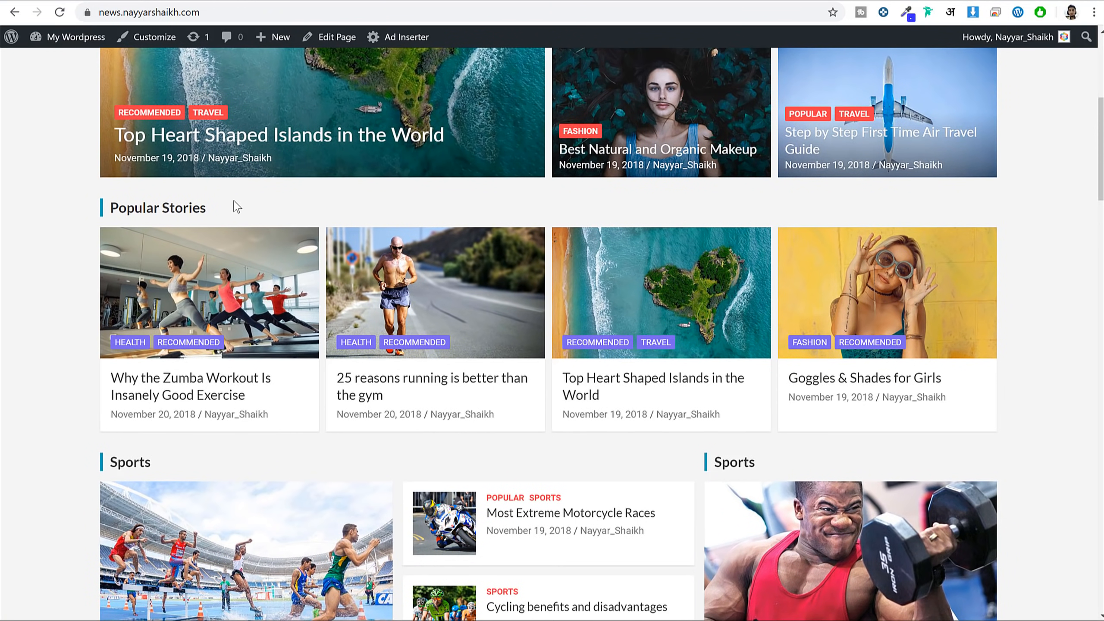
left_click_drag(234, 205, 101, 210)
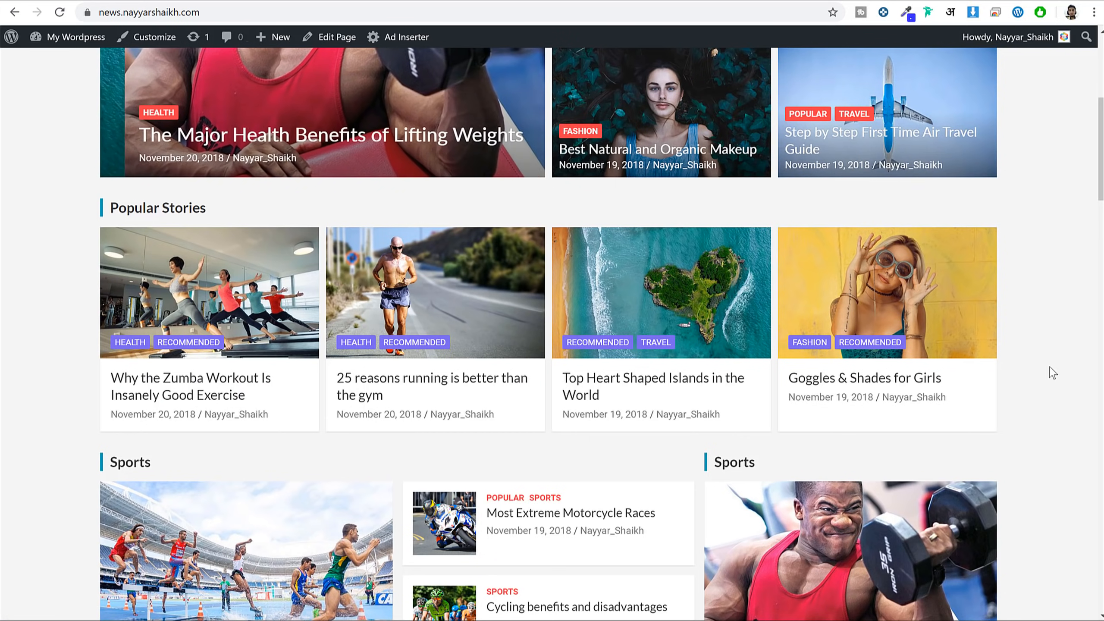
Point out the Lifting Weights article title among the home page stories.
scroll(1018, 338, "up", 3)
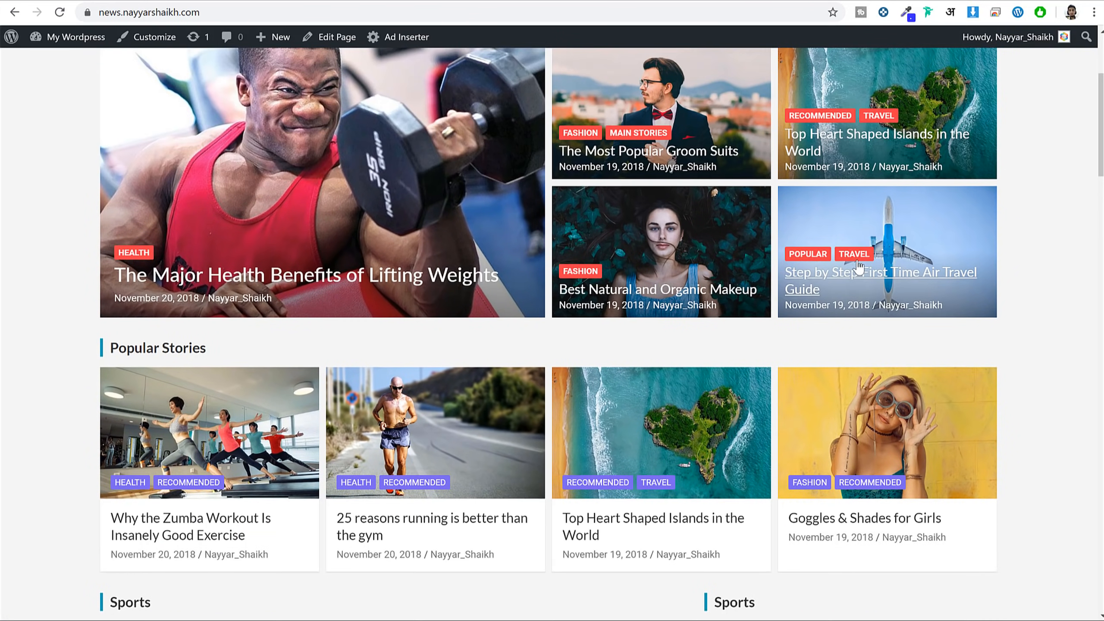
scroll(1002, 417, "up", 5)
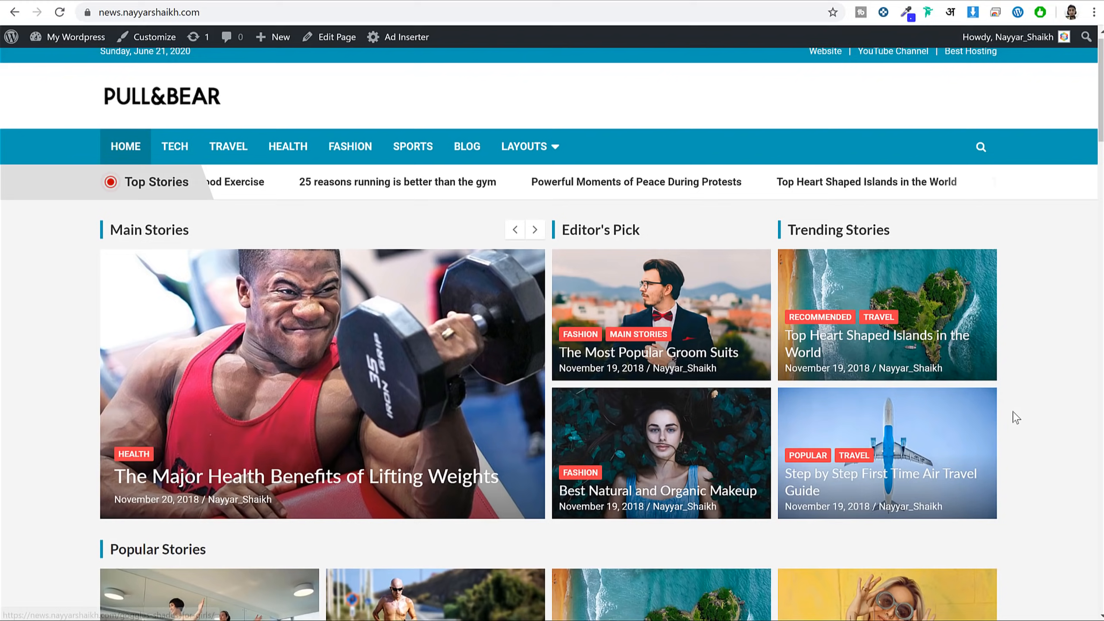
scroll(1042, 406, "down", 3)
scroll(1058, 407, "down", 2)
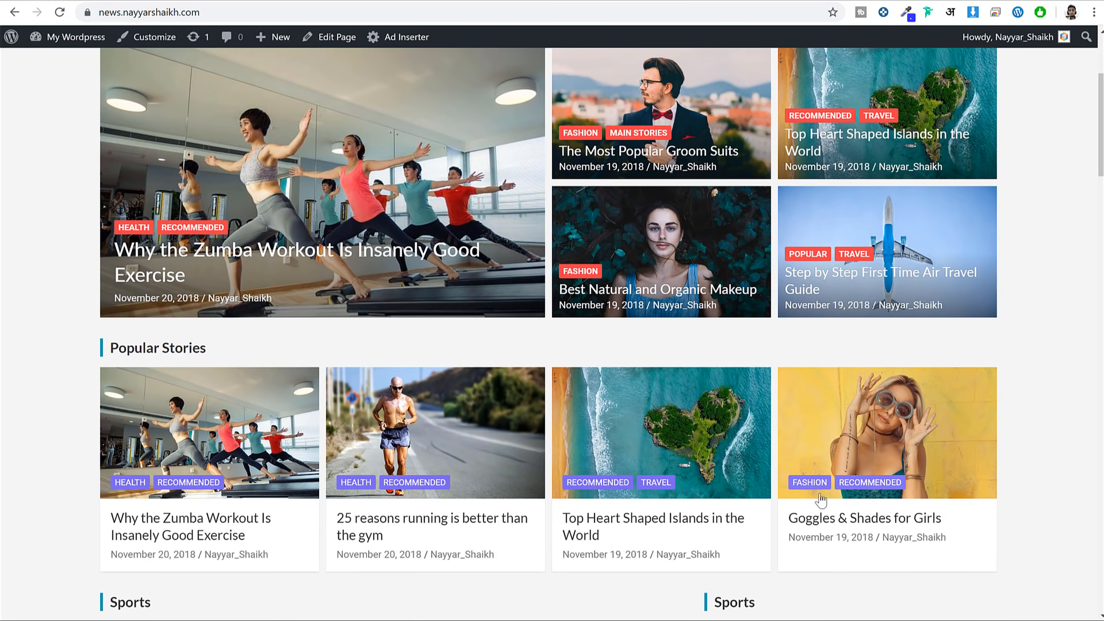
scroll(984, 271, "up", 2)
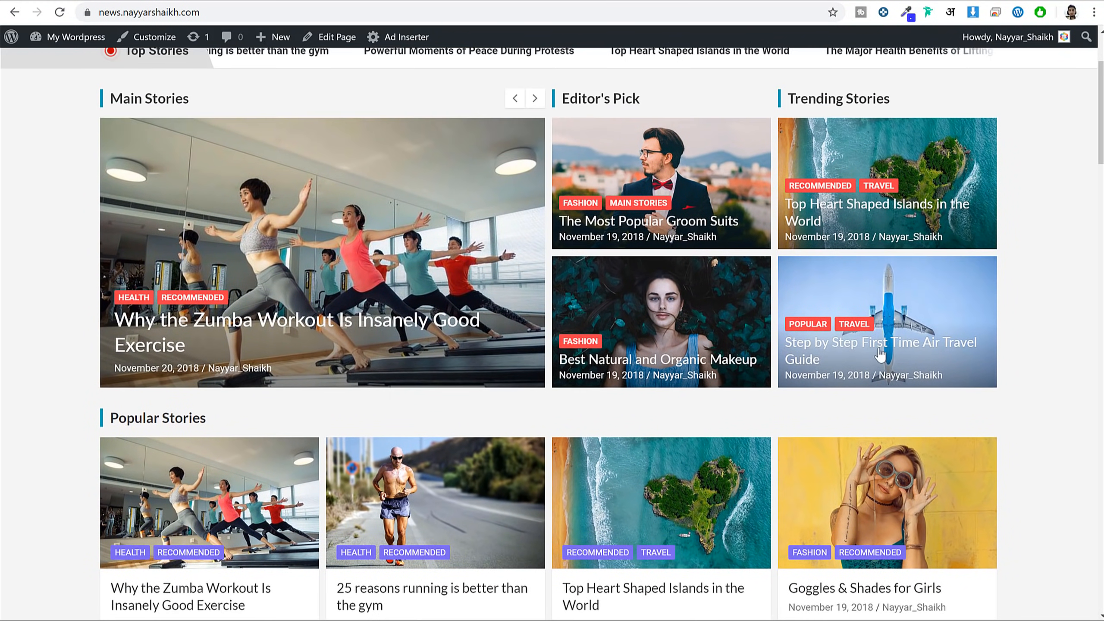
scroll(1017, 342, "down", 6)
scroll(877, 459, "down", 4)
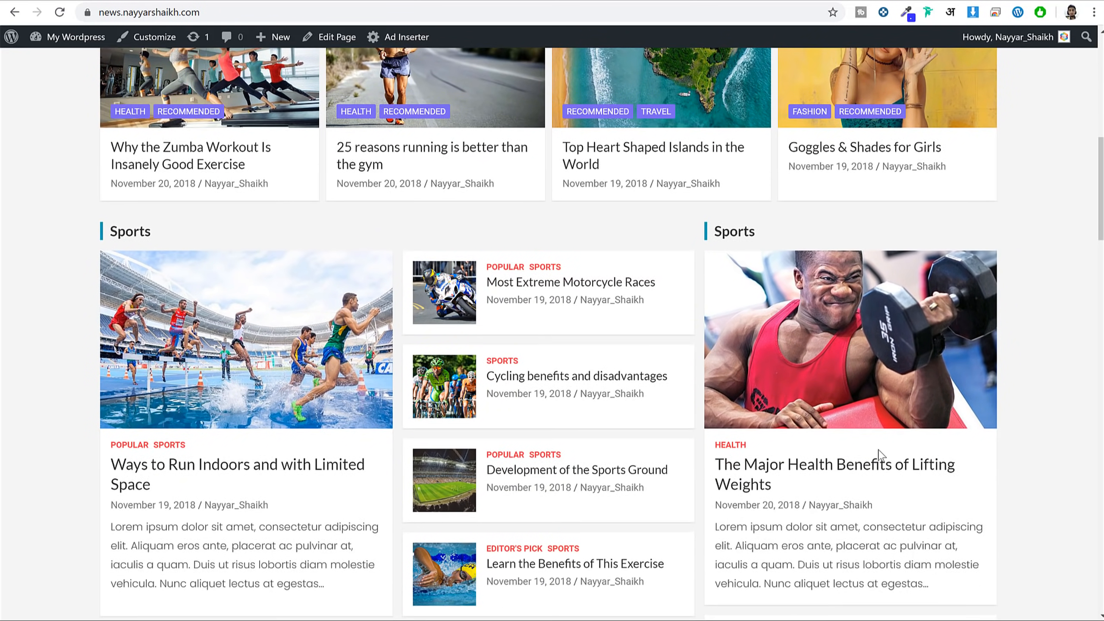
left_click_drag(786, 371, 710, 355)
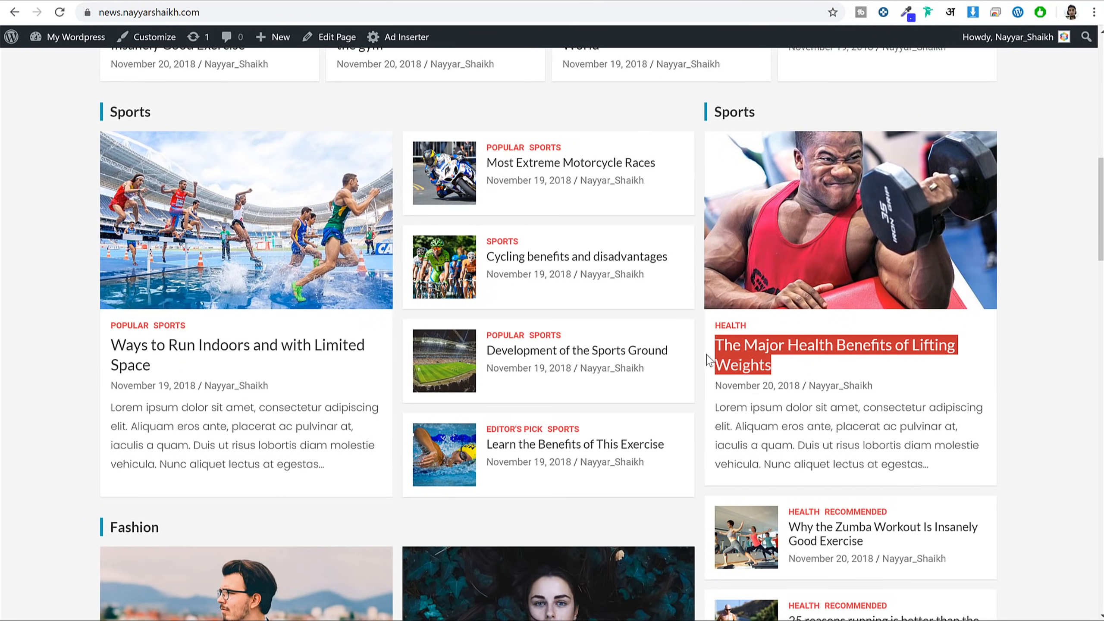
left_click(704, 361)
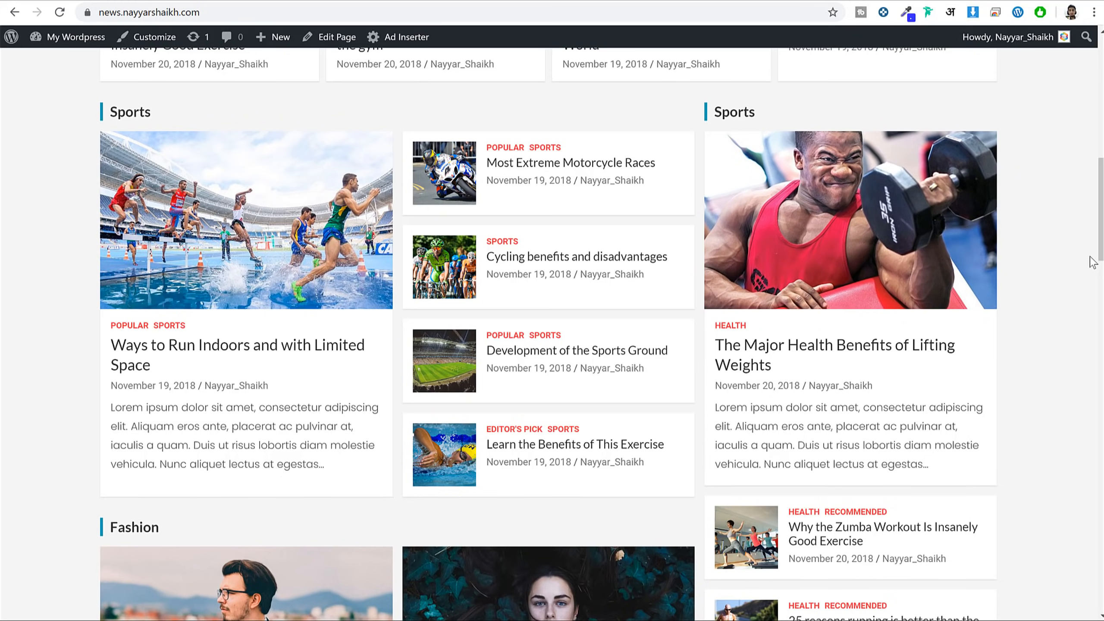
Highlight the Sports section heading and scroll through the lower home page sections.
scroll(1063, 289, "up", 9)
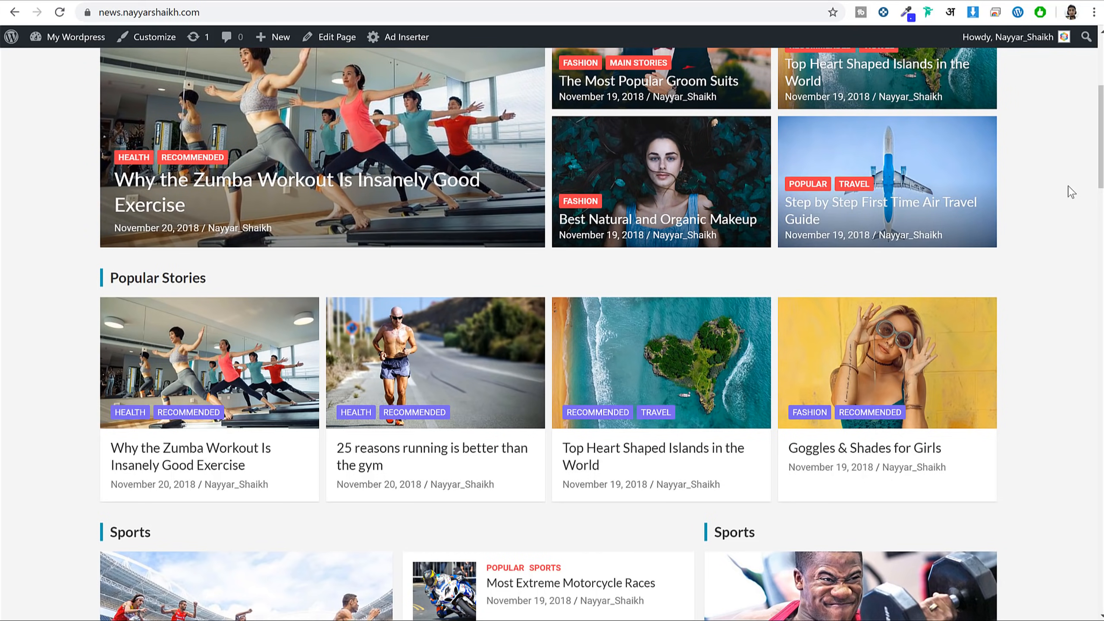
scroll(1048, 206, "down", 8)
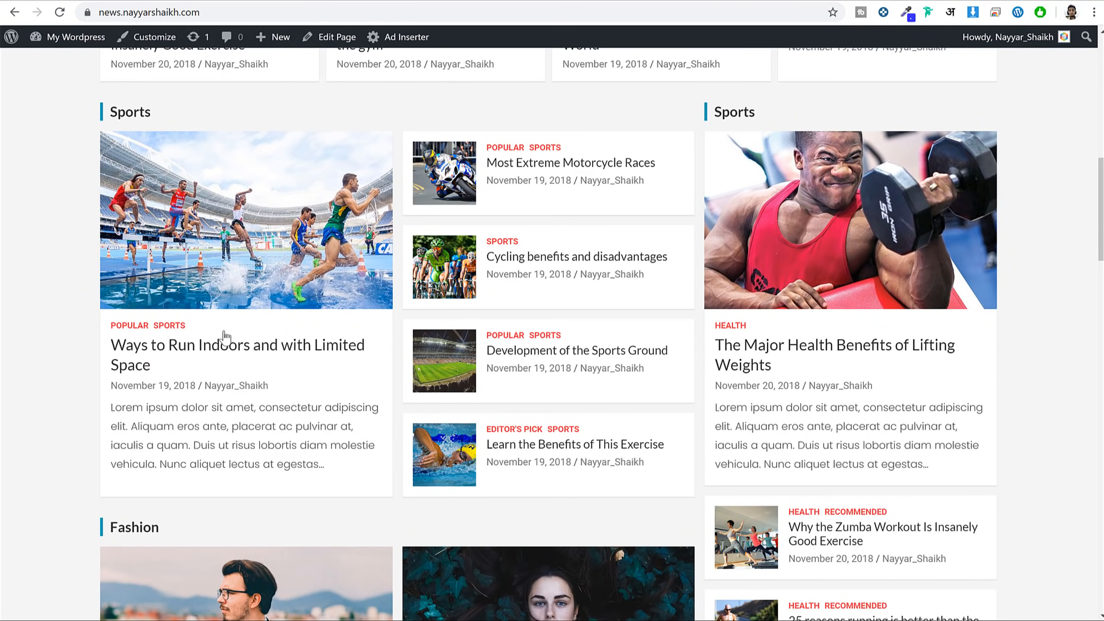
double_click(113, 115)
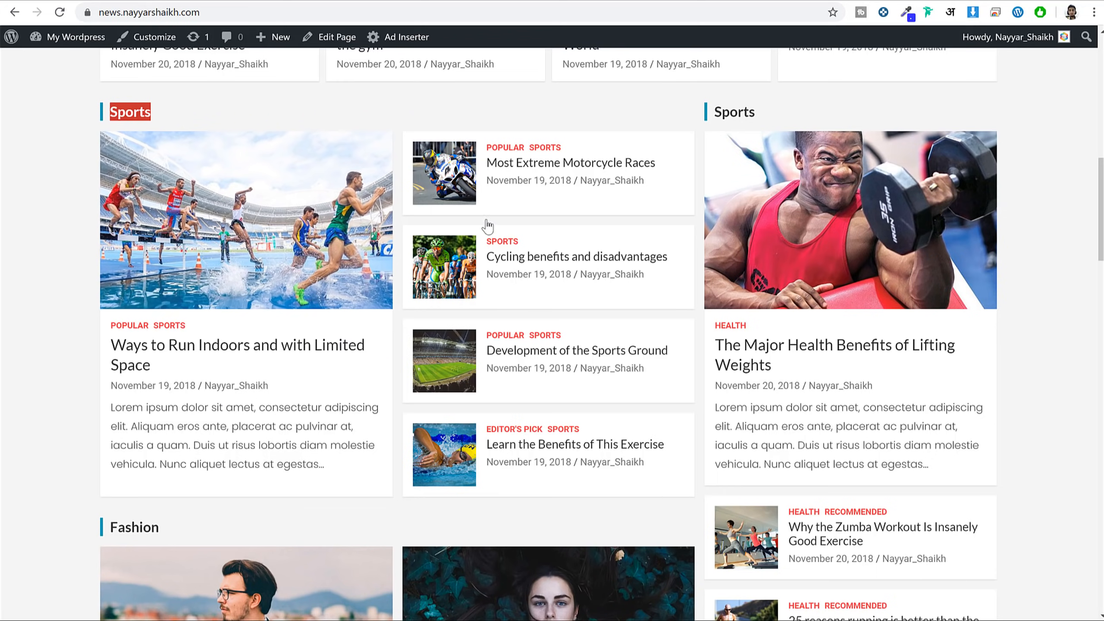
scroll(458, 260, "down", 8)
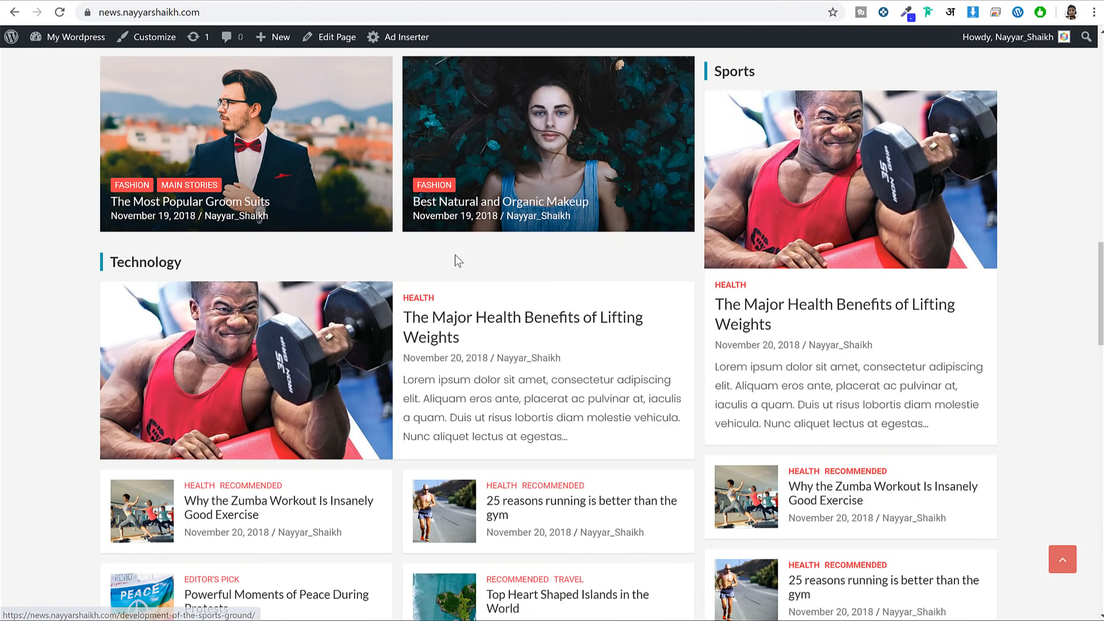
scroll(457, 260, "down", 4)
scroll(458, 308, "up", 2)
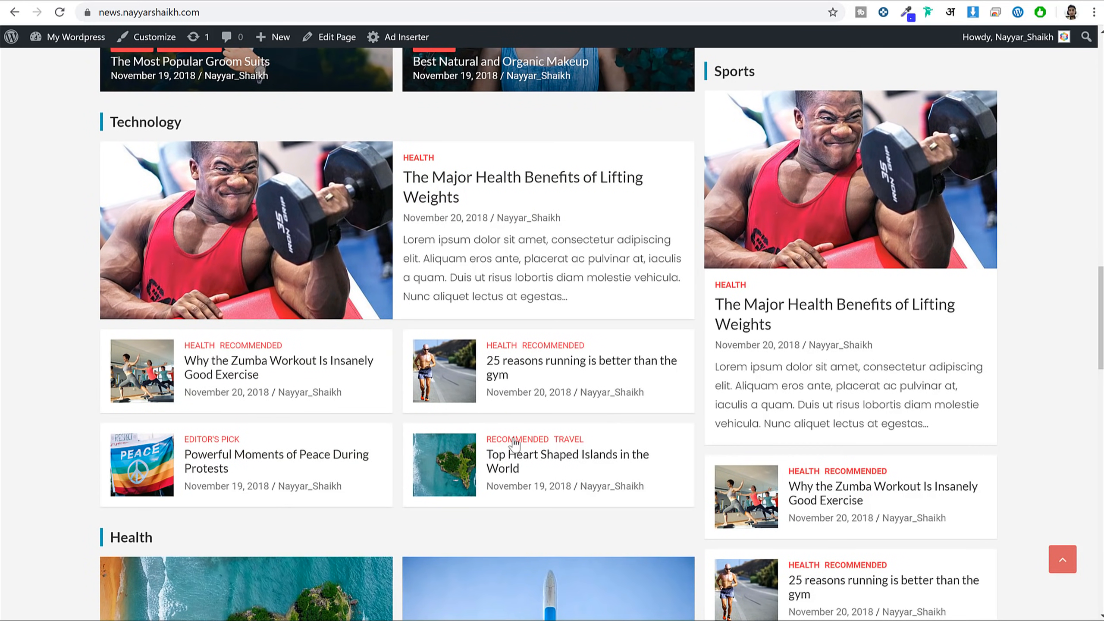
scroll(437, 416, "up", 12)
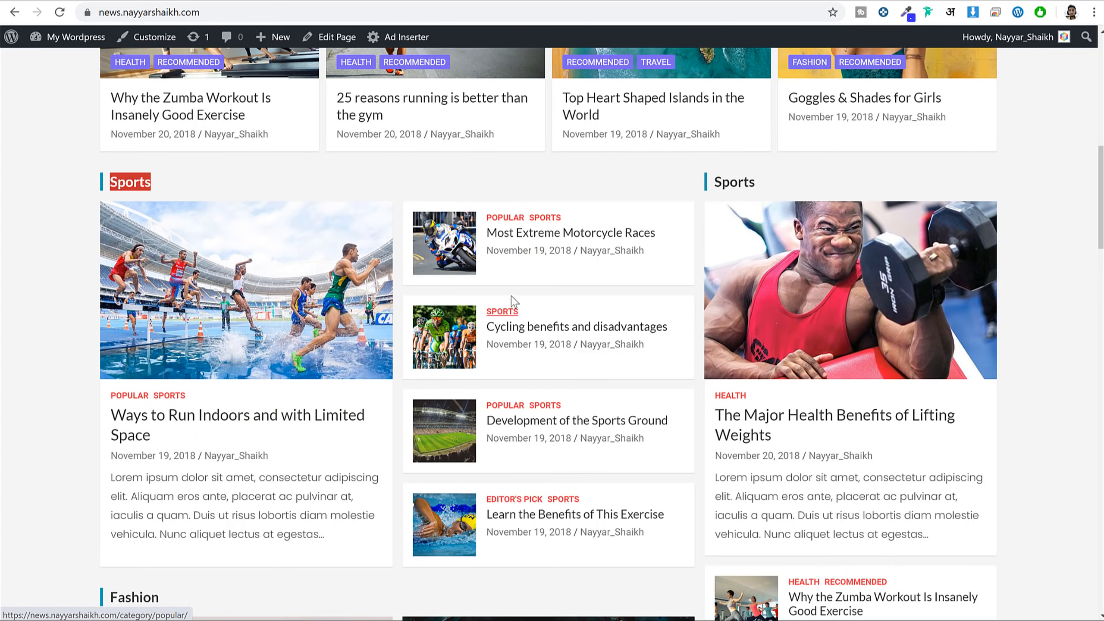
scroll(515, 313, "down", 15)
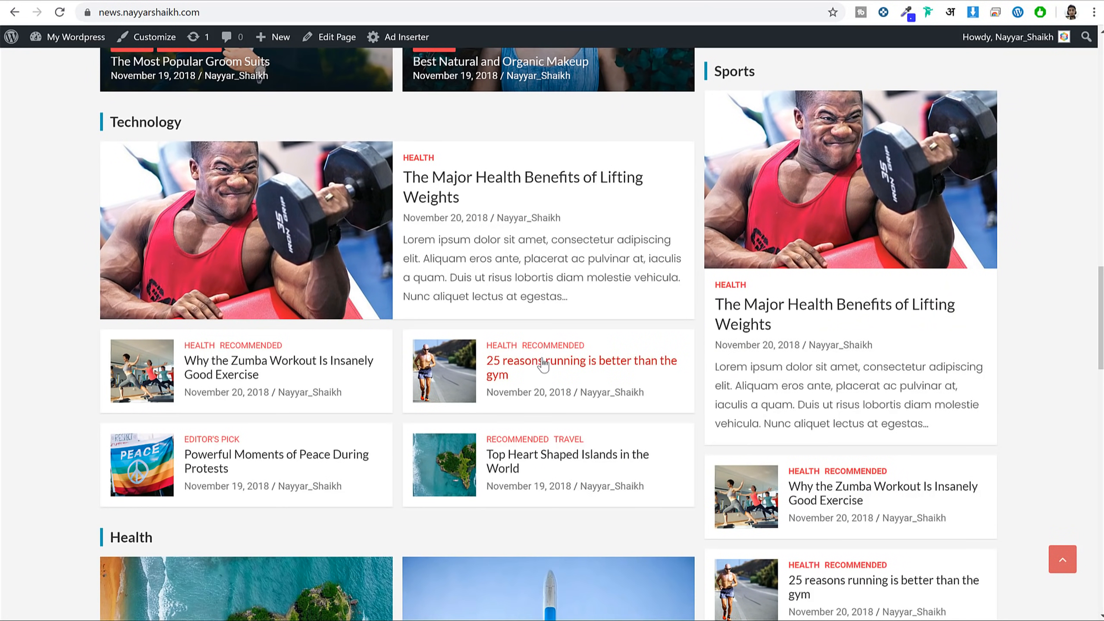
scroll(543, 364, "up", 6)
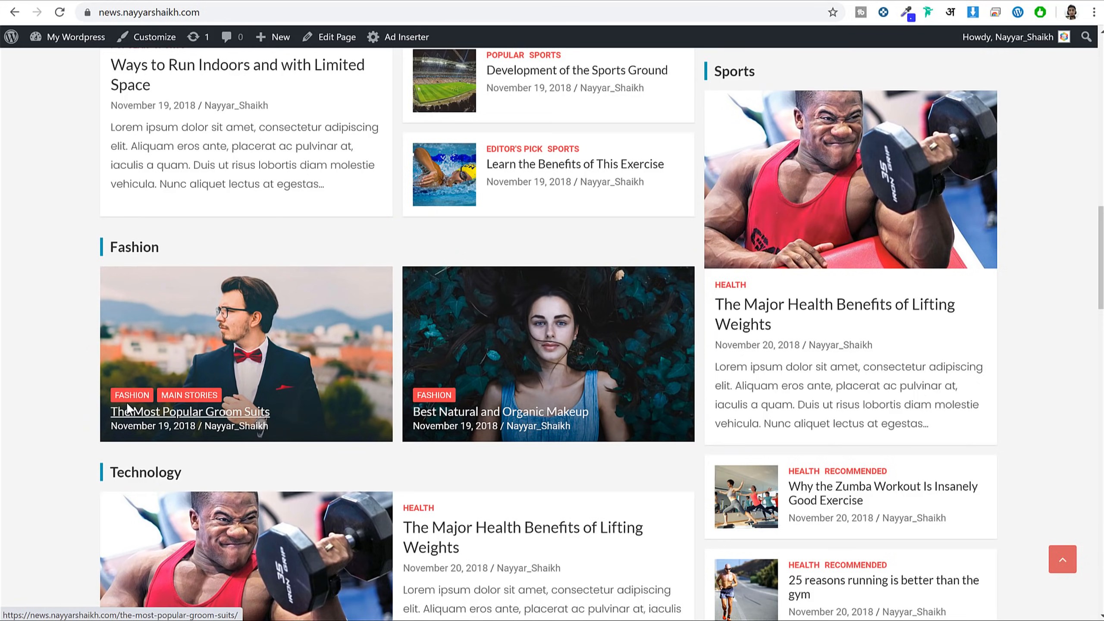
scroll(332, 372, "down", 15)
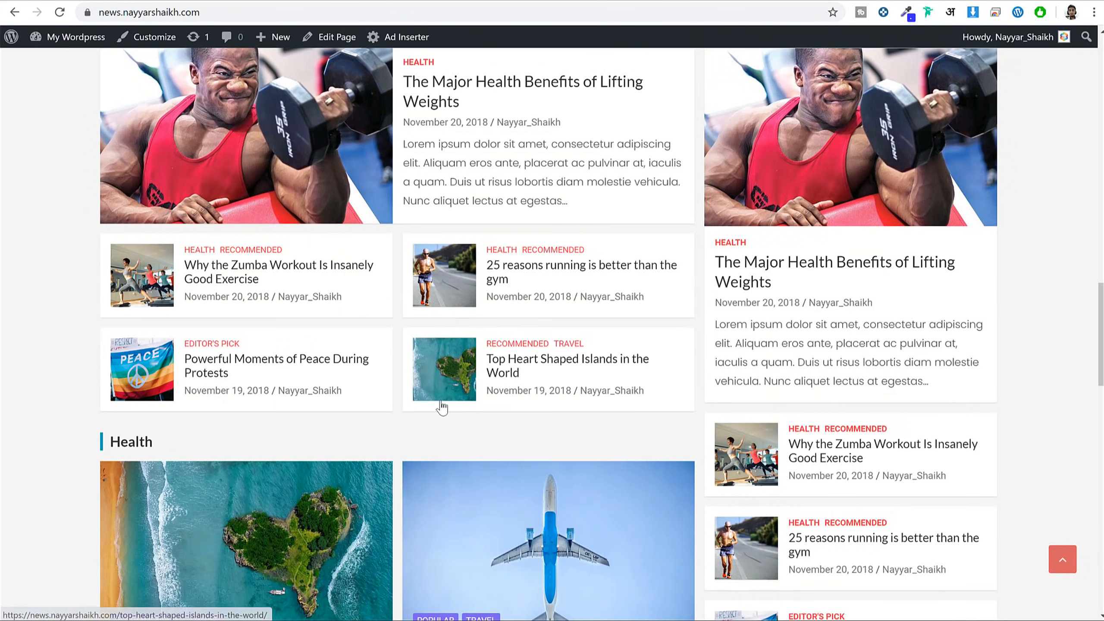
scroll(417, 420, "down", 1)
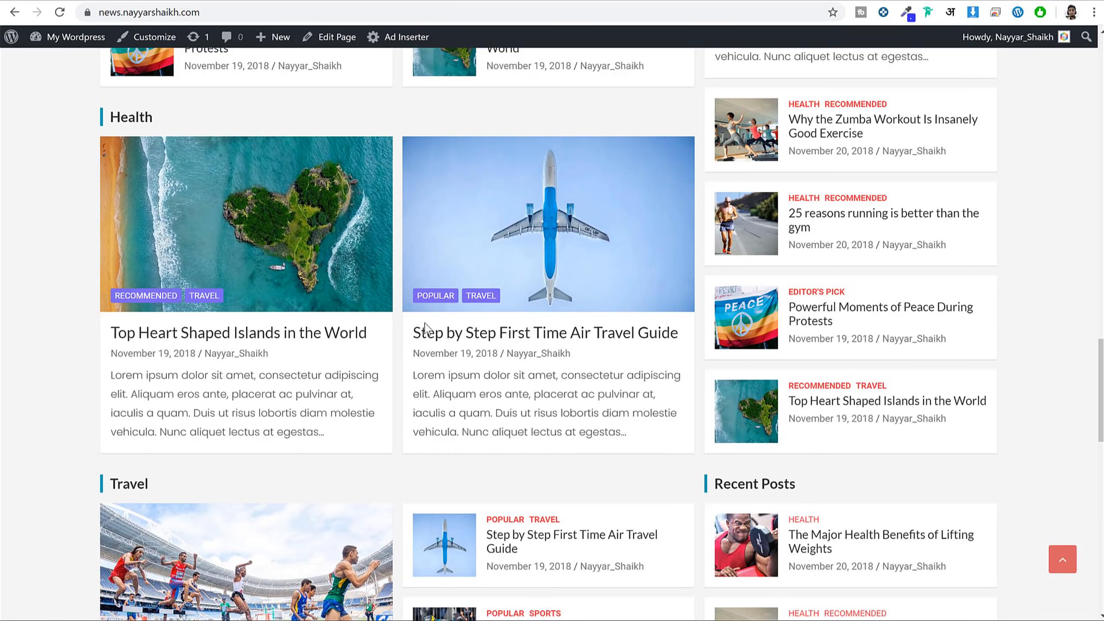
scroll(1002, 384, "down", 12)
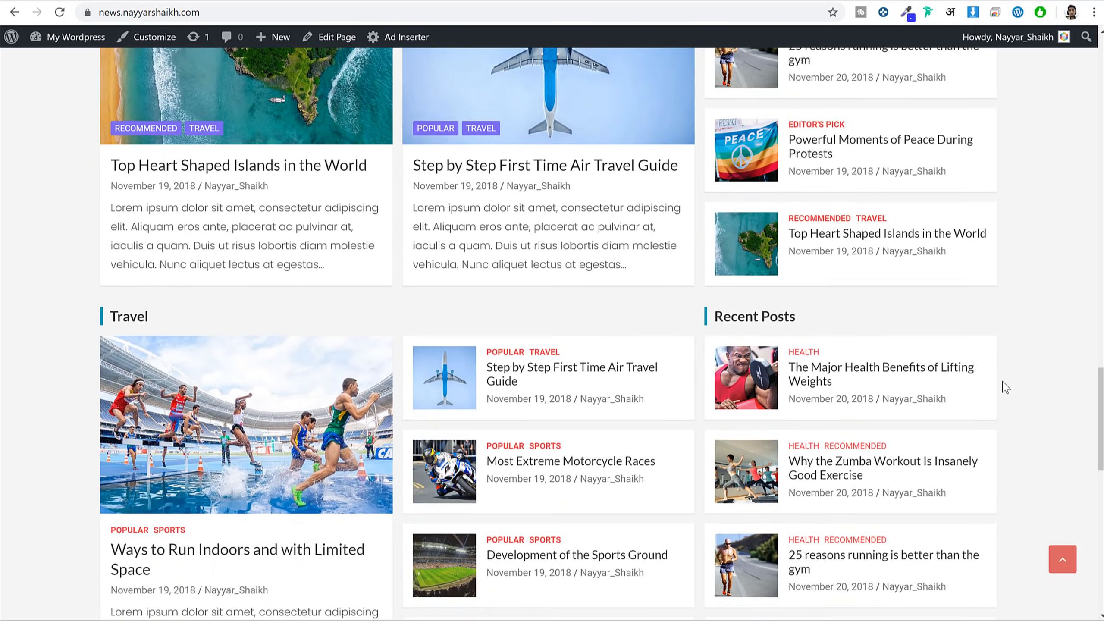
scroll(1004, 387, "up", 8)
scroll(1005, 386, "up", 8)
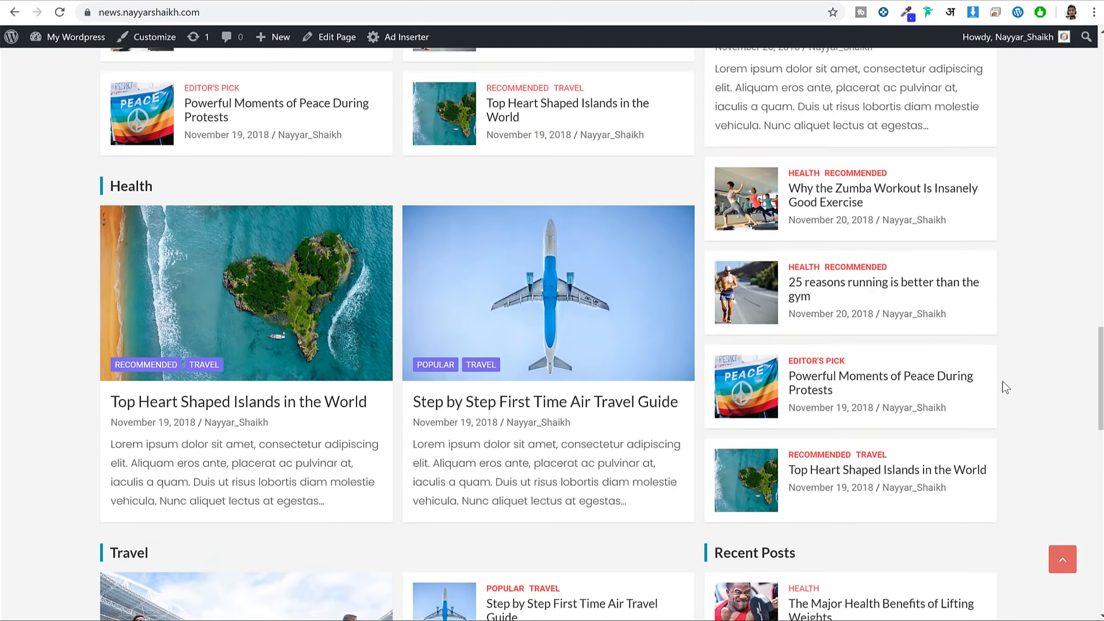
scroll(1005, 387, "up", 3)
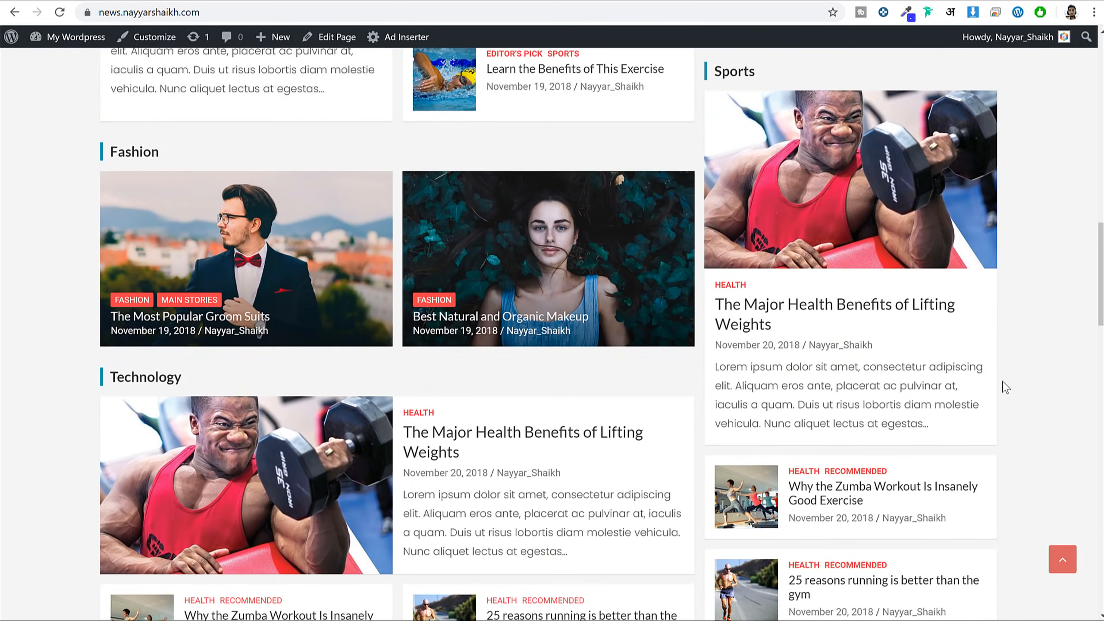
scroll(1005, 386, "down", 3)
scroll(1005, 387, "up", 3)
scroll(1005, 386, "down", 5)
scroll(1005, 387, "up", 3)
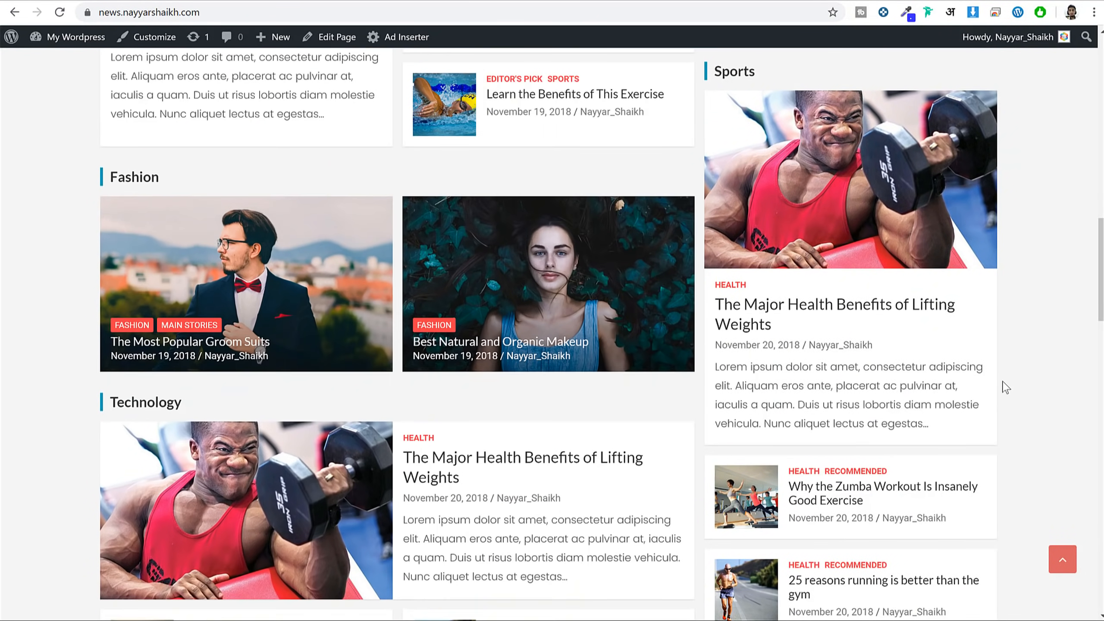
scroll(1005, 387, "down", 3)
scroll(1004, 386, "up", 3)
scroll(1005, 387, "down", 2)
scroll(1005, 387, "up", 3)
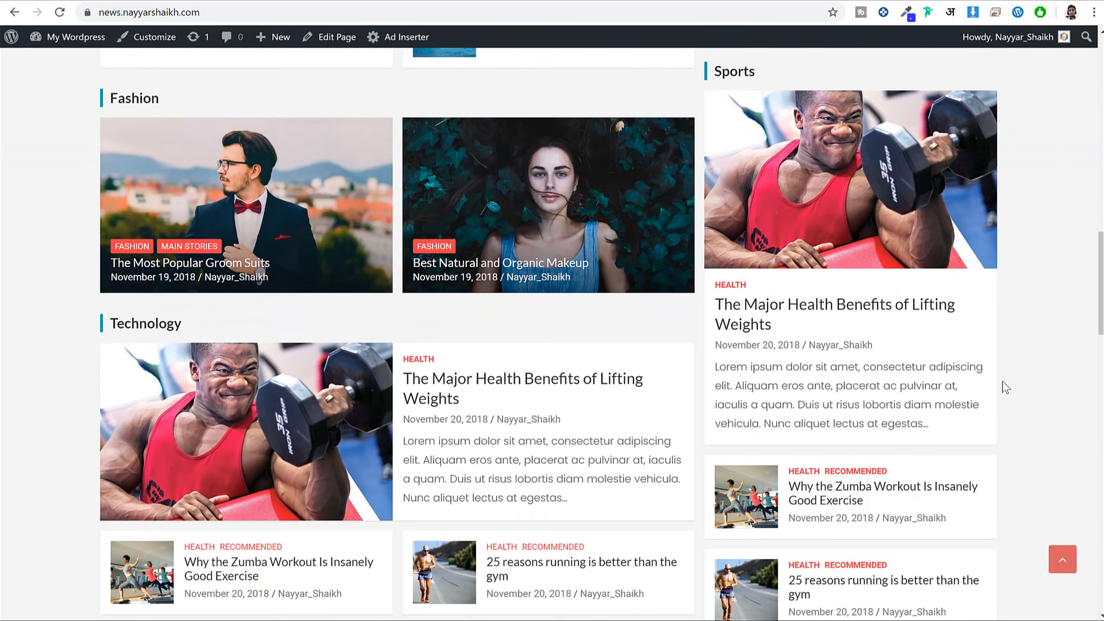
scroll(1004, 387, "down", 3)
scroll(1005, 386, "up", 4)
scroll(1005, 386, "down", 5)
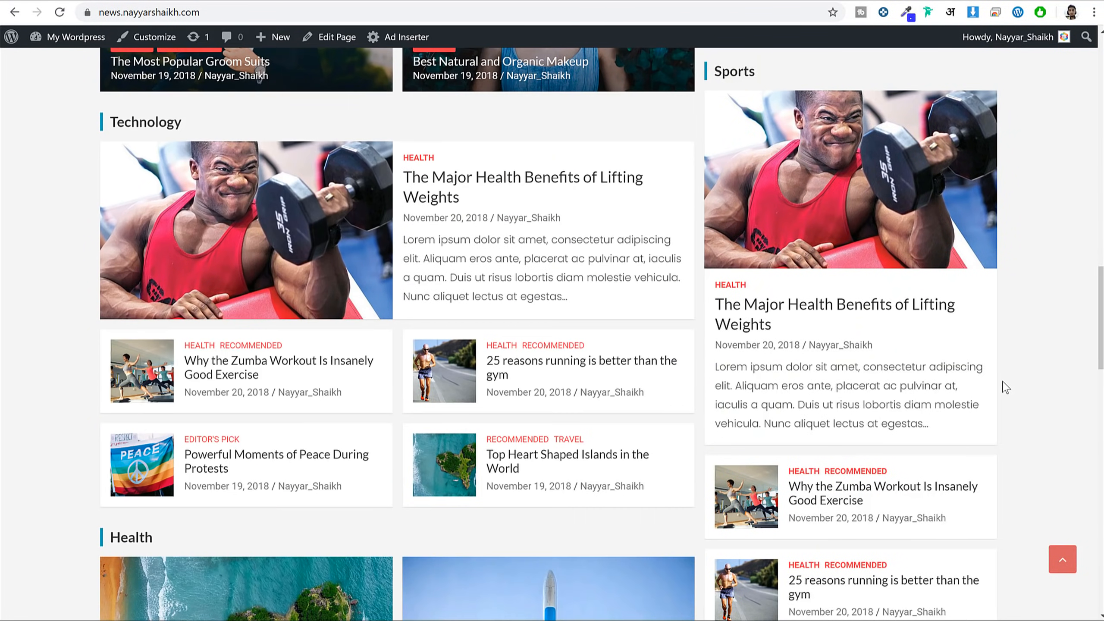
scroll(1005, 387, "up", 5)
scroll(1005, 387, "down", 15)
scroll(1005, 386, "down", 4)
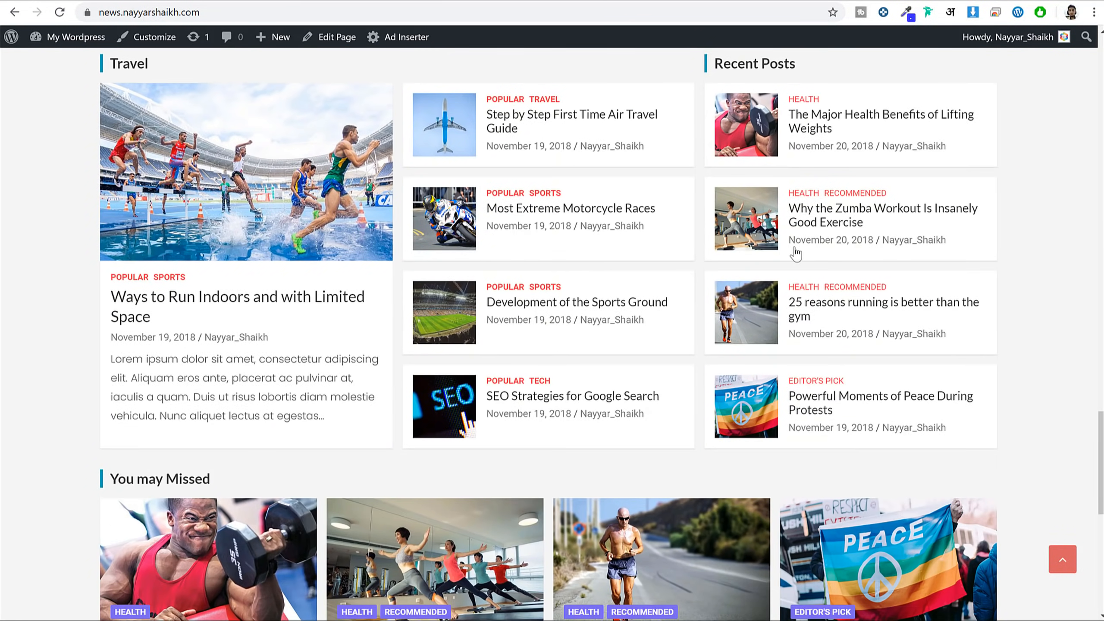
scroll(1037, 332, "down", 1)
scroll(1038, 343, "up", 5)
scroll(1039, 343, "up", 15)
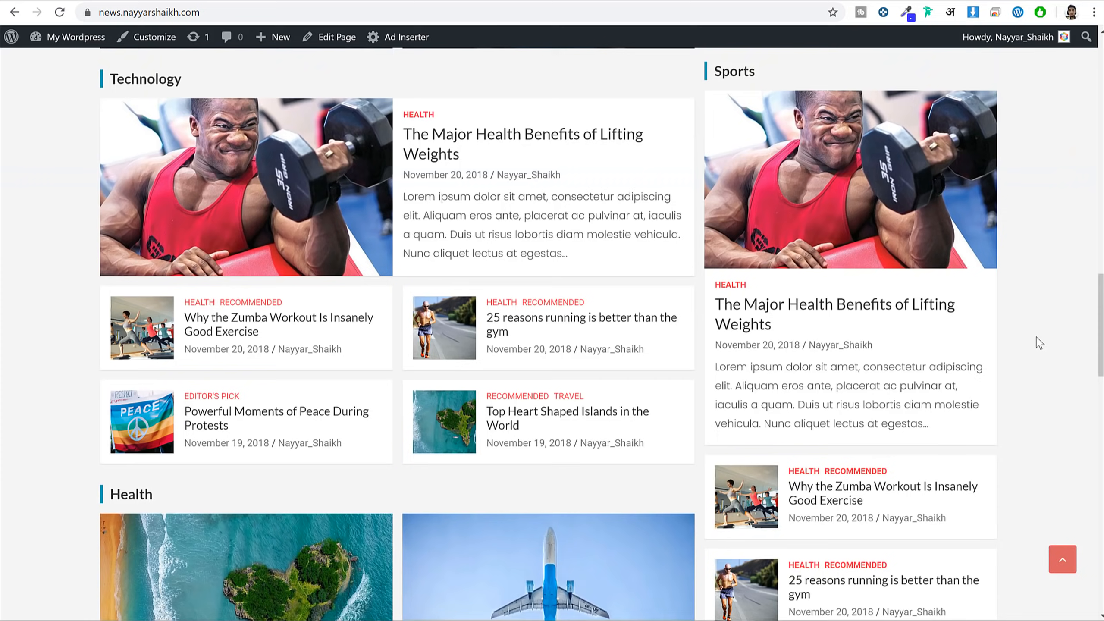
scroll(793, 244, "up", 5)
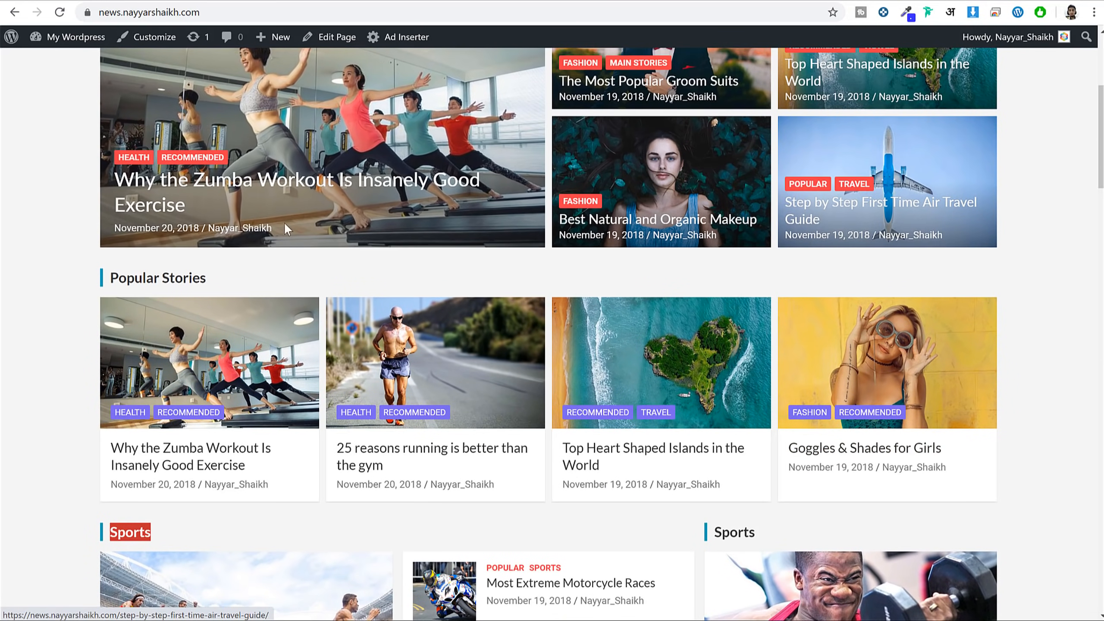
scroll(647, 301, "down", 5)
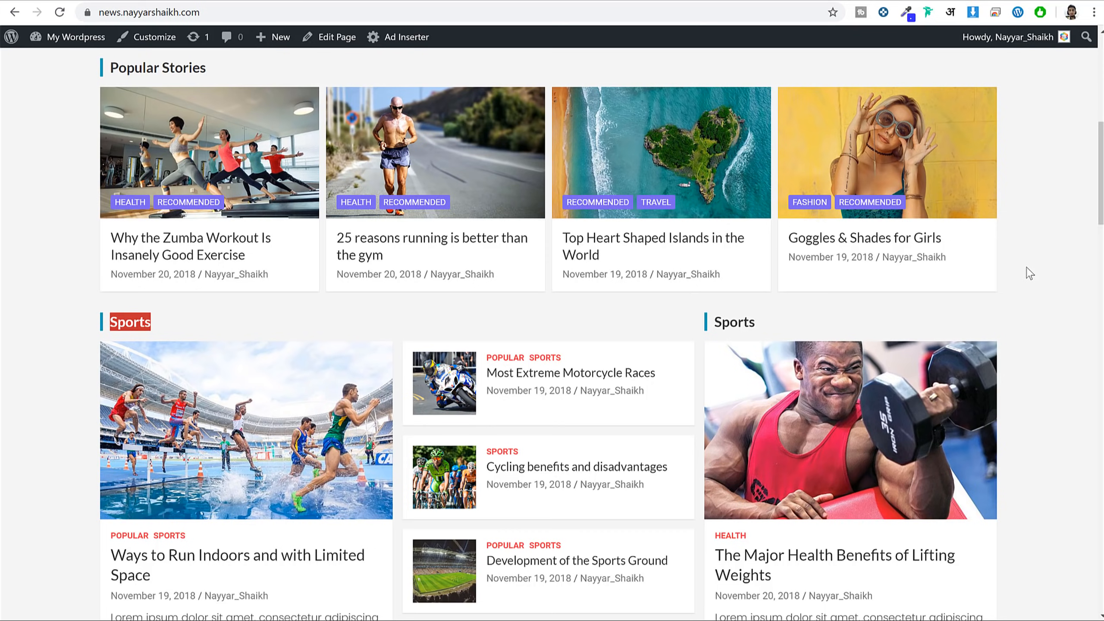
scroll(1026, 272, "down", 10)
scroll(1019, 286, "down", 15)
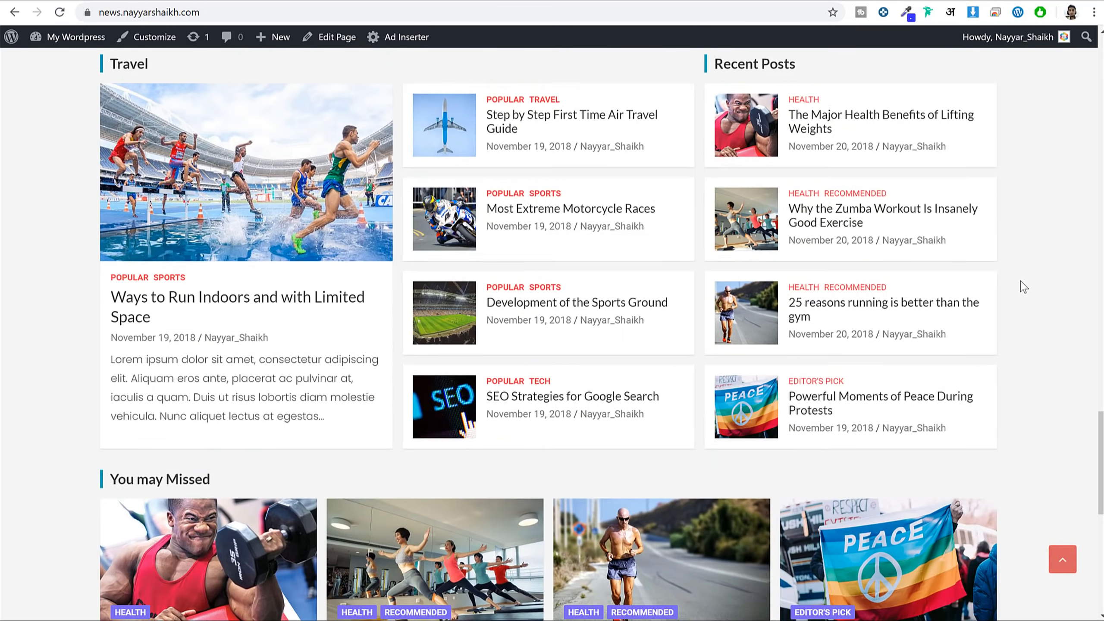
scroll(233, 208, "up", 2)
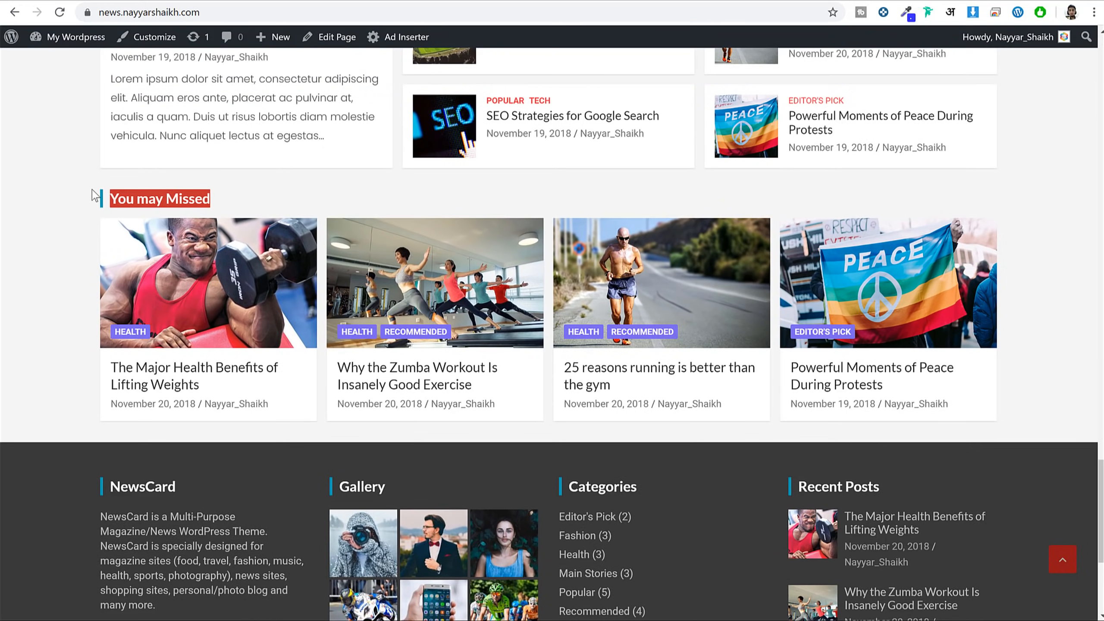
scroll(233, 208, "down", 6)
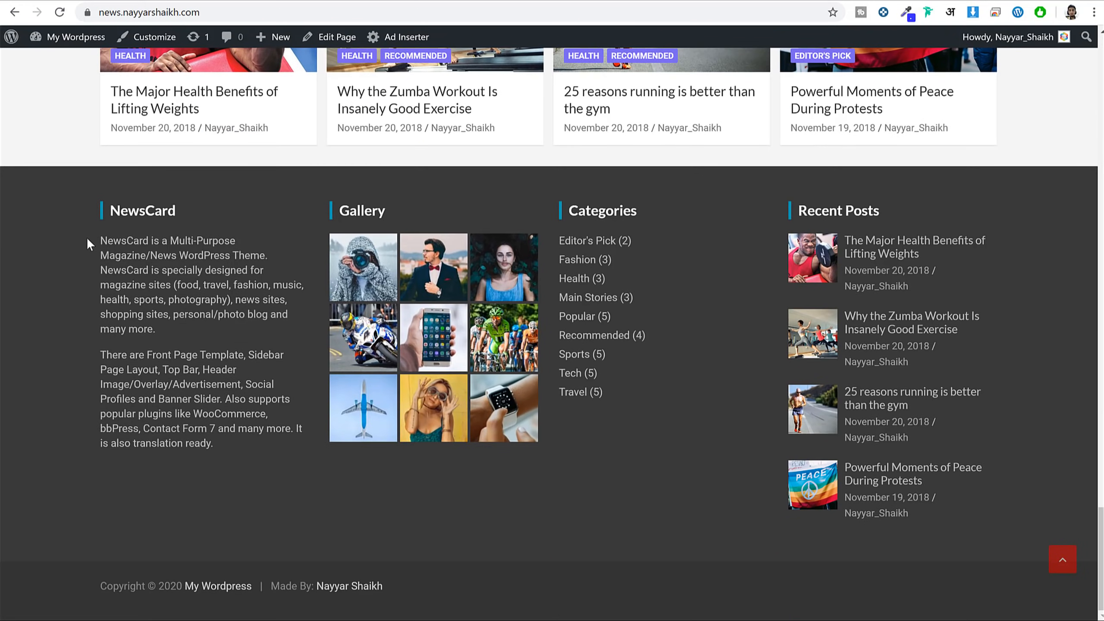
Point out the footer widgets, NewsCard description, copyright and site credit lines, then return to top.
left_click_drag(87, 237, 217, 388)
left_click(249, 446)
left_click_drag(106, 241, 156, 329)
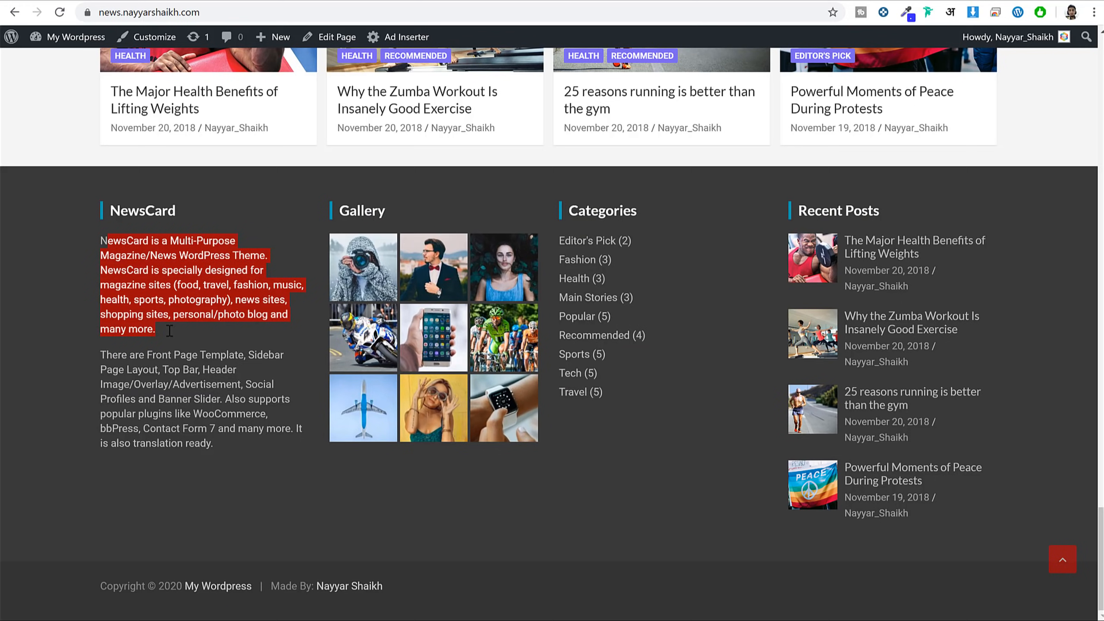
left_click(369, 254)
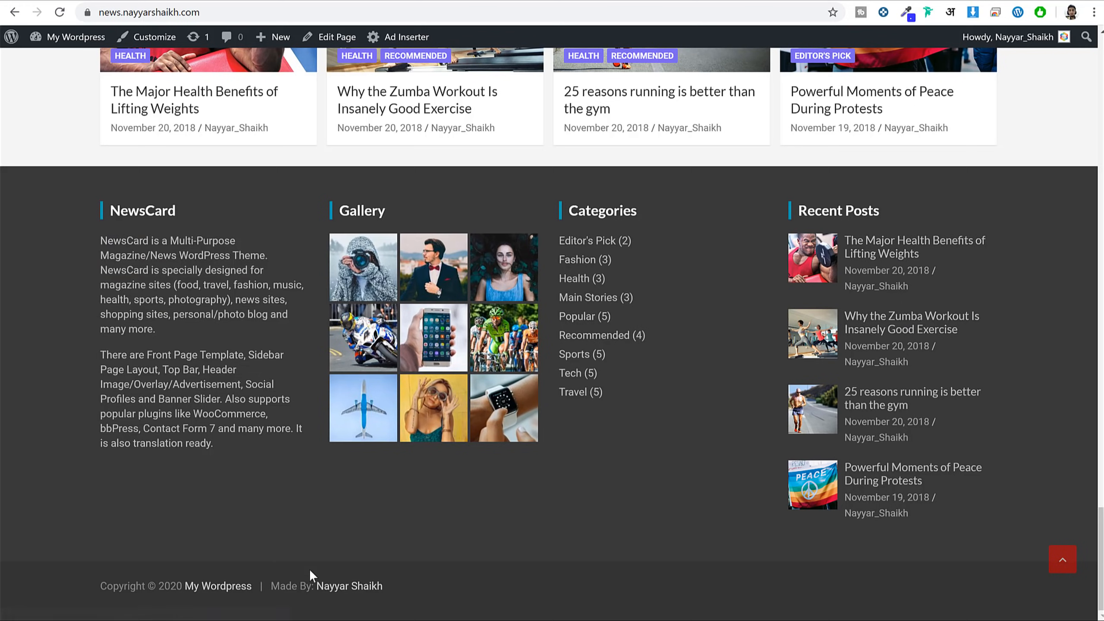
left_click_drag(436, 597, 127, 586)
double_click(131, 582)
left_click_drag(392, 587, 276, 588)
left_click(281, 588)
left_click(1061, 559)
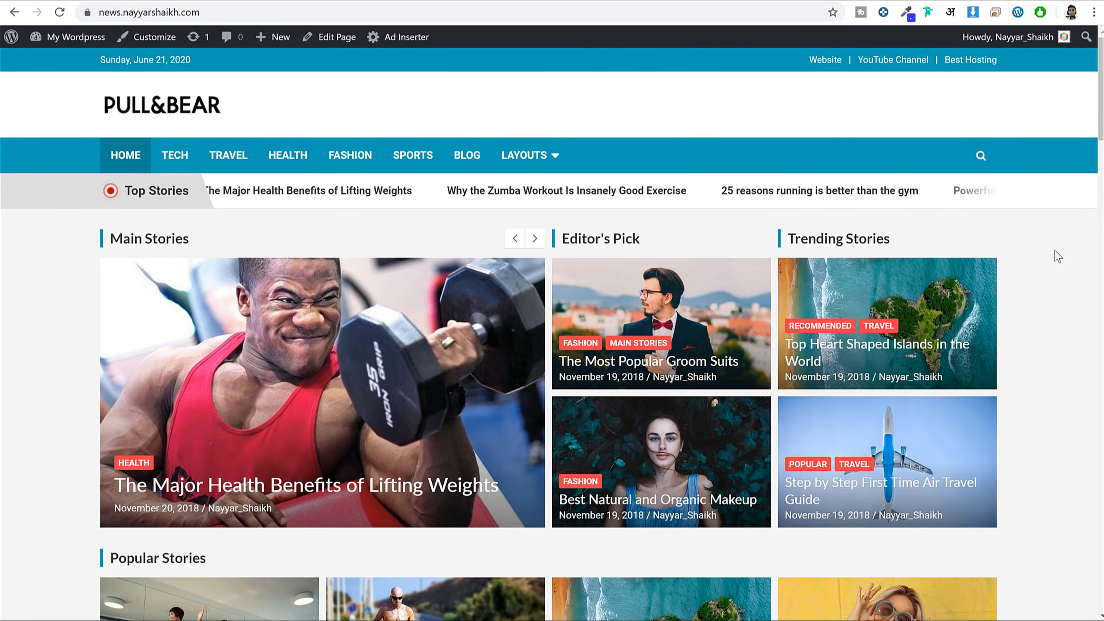
Browse the Tech category page and activate the site search box.
left_click(173, 155)
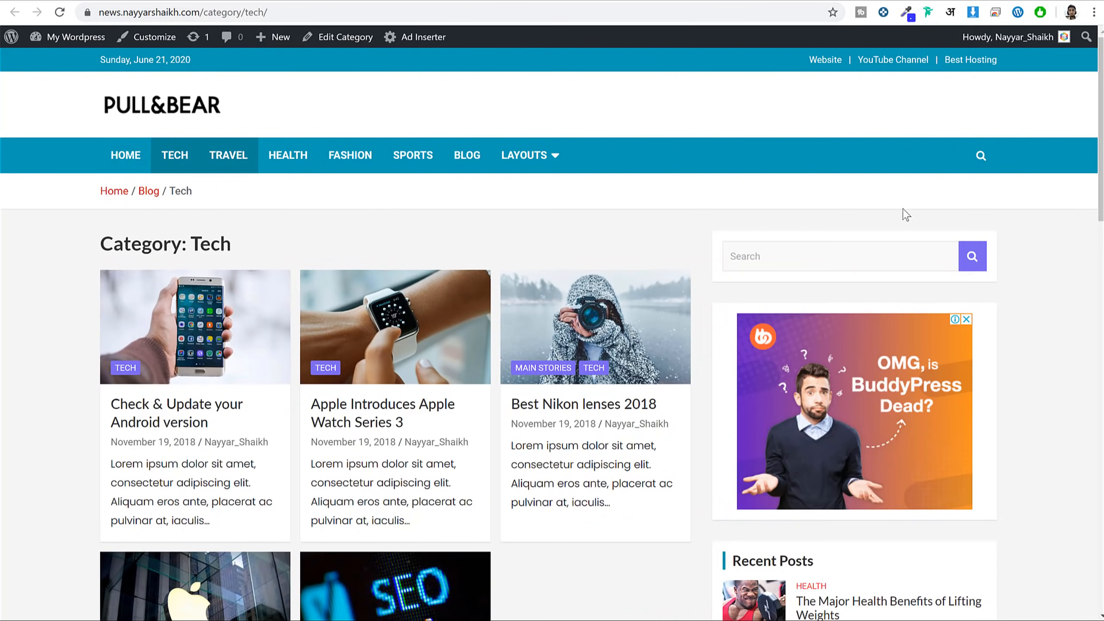
scroll(912, 218, "down", 7)
scroll(993, 283, "up", 7)
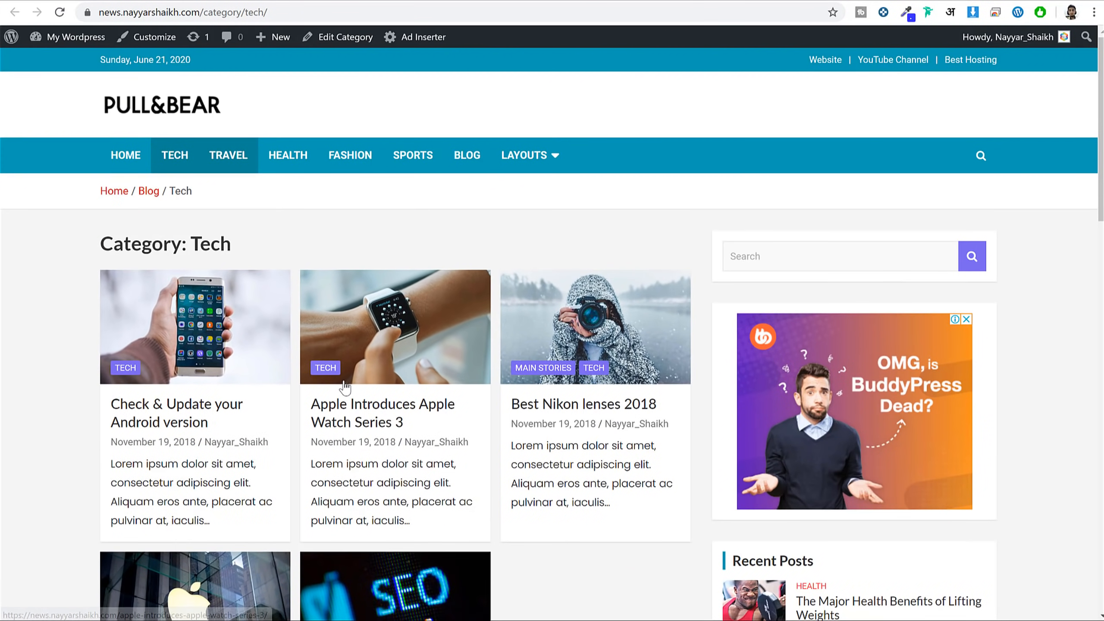
scroll(523, 392, "down", 3)
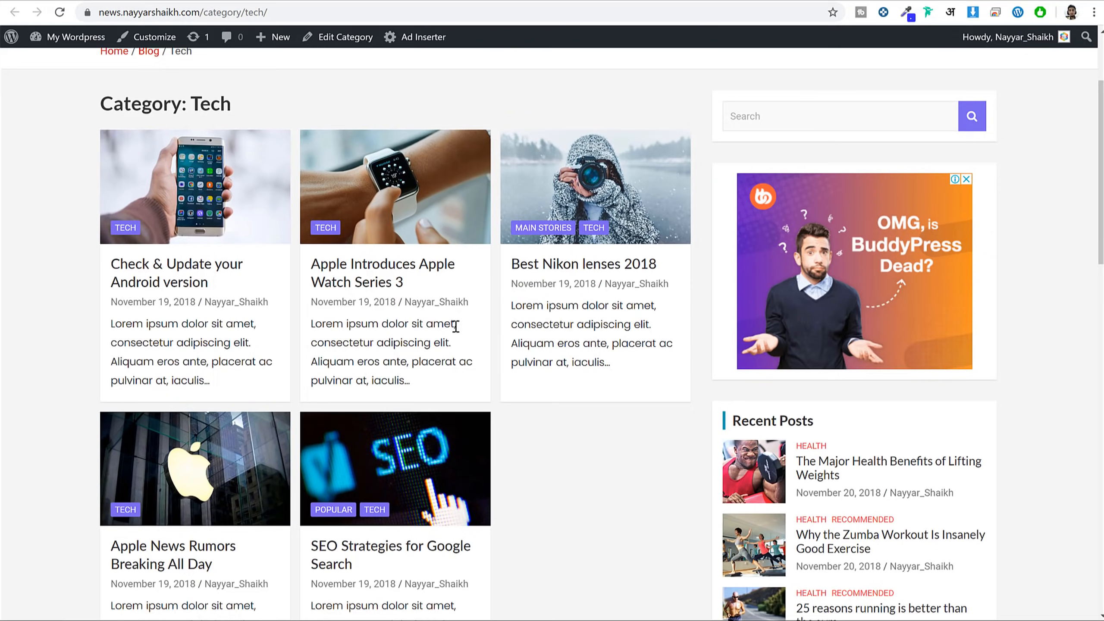
scroll(455, 326, "up", 3)
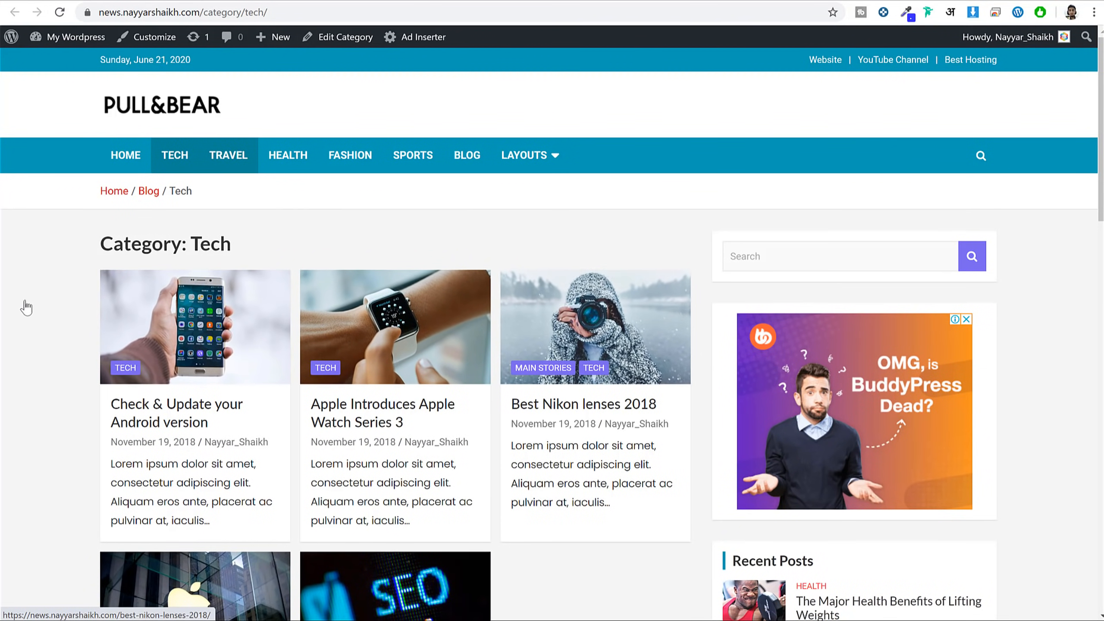
scroll(554, 396, "down", 1)
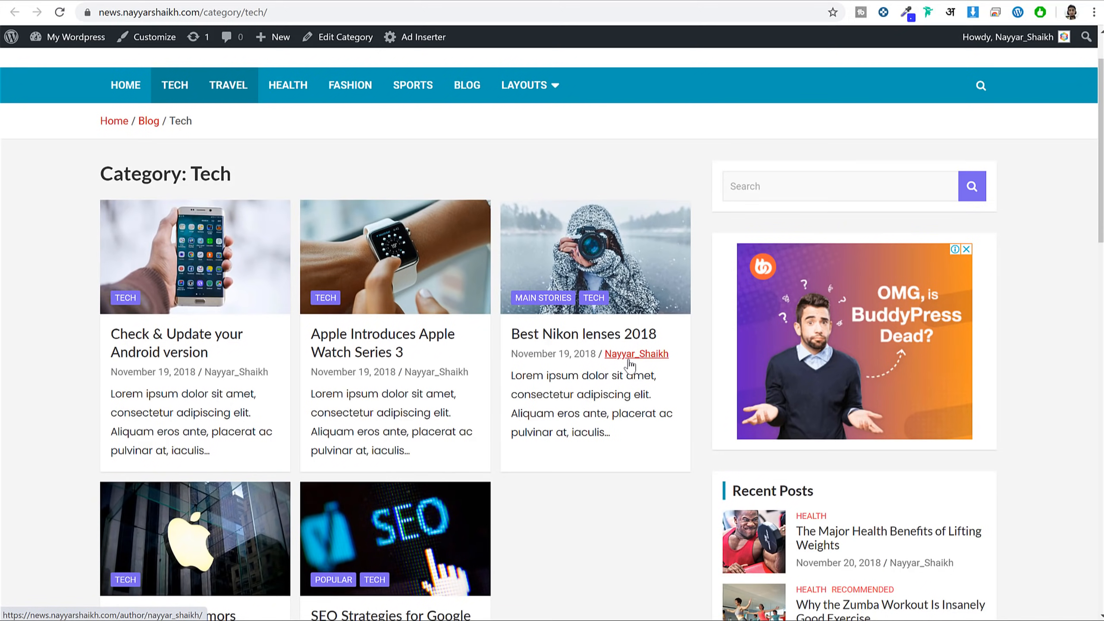
scroll(628, 361, "down", 5)
scroll(627, 357, "up", 4)
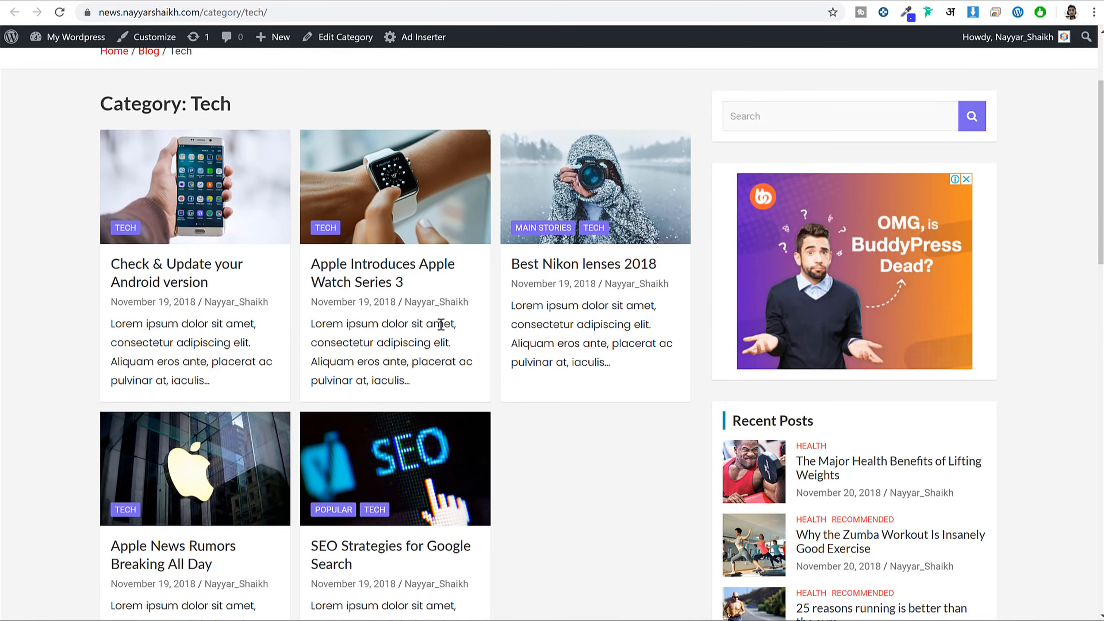
scroll(439, 326, "up", 3)
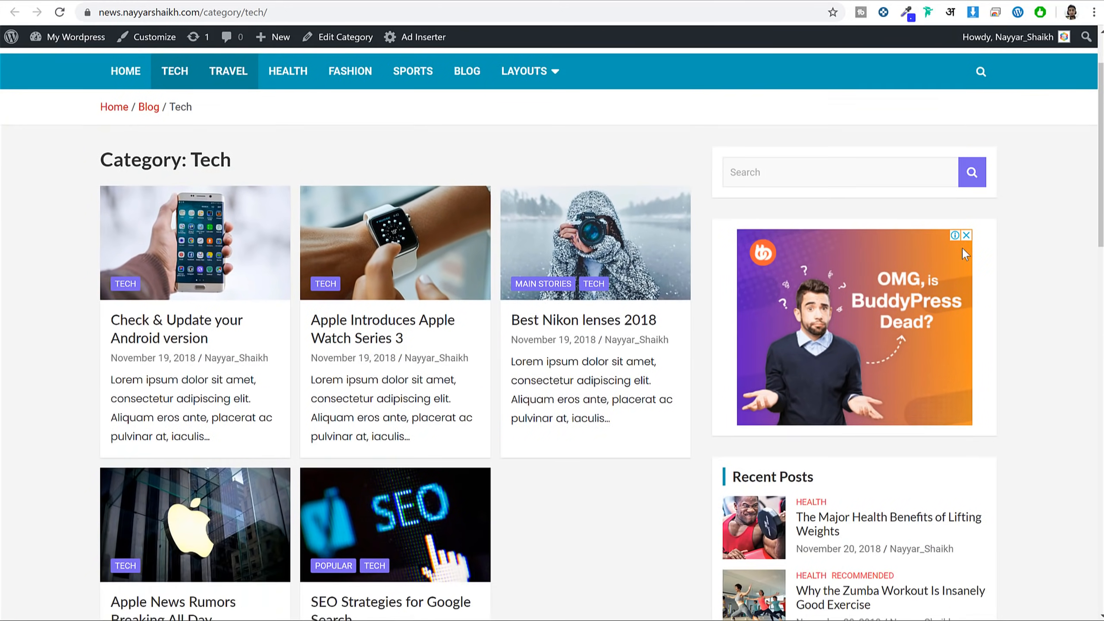
scroll(962, 247, "down", 3)
left_click(768, 123)
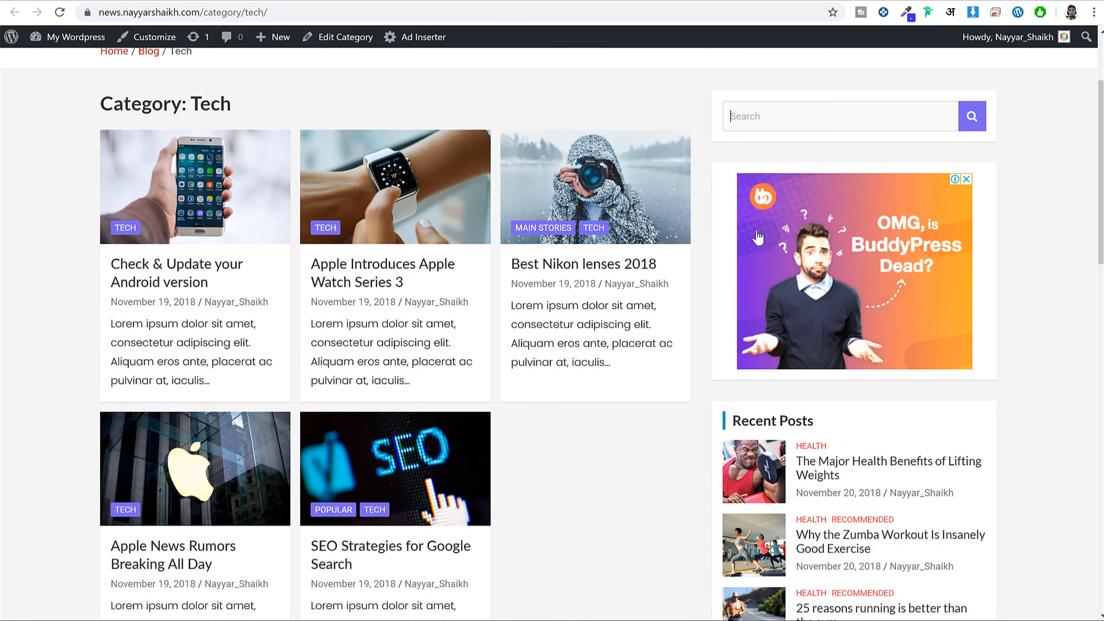
scroll(1027, 226, "down", 8)
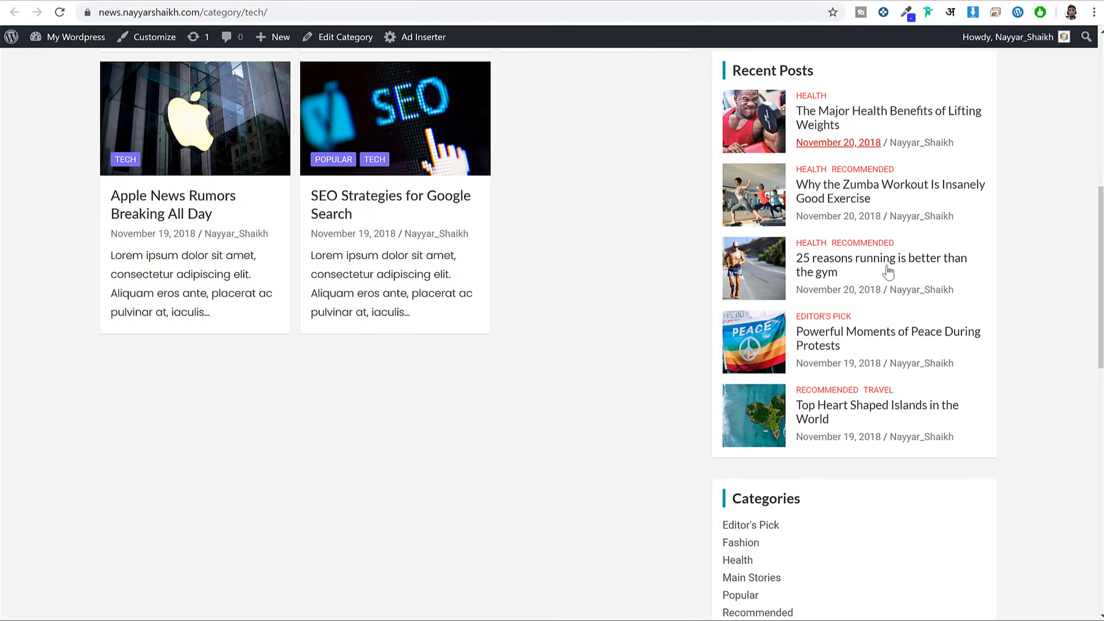
scroll(882, 271, "down", 9)
scroll(905, 333, "up", 17)
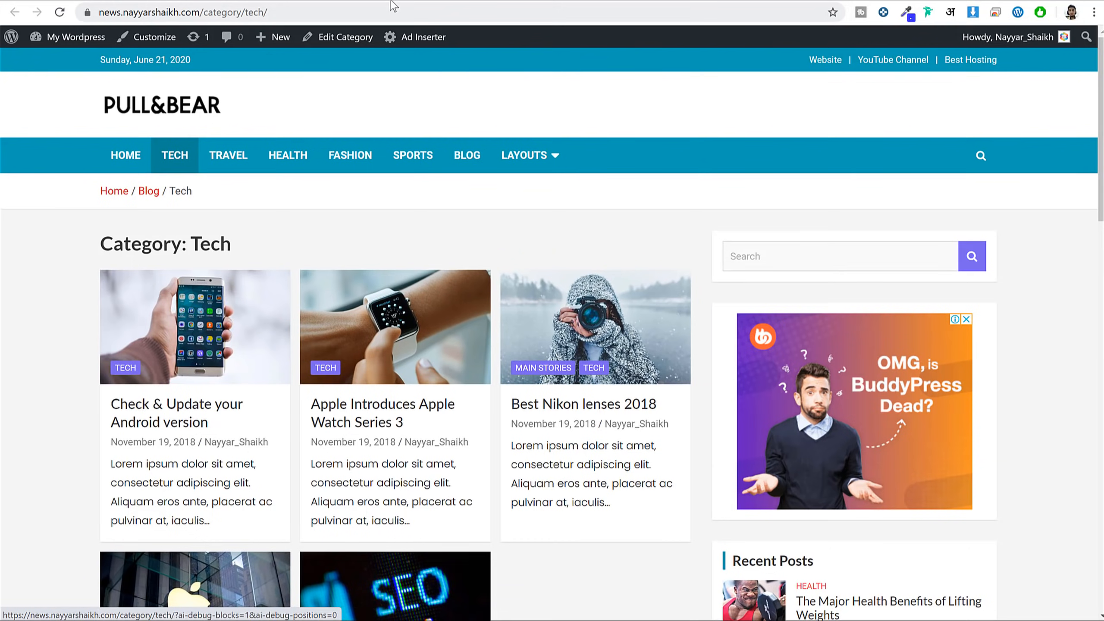
Open the Travel category page and scroll through its posts.
left_click(228, 155)
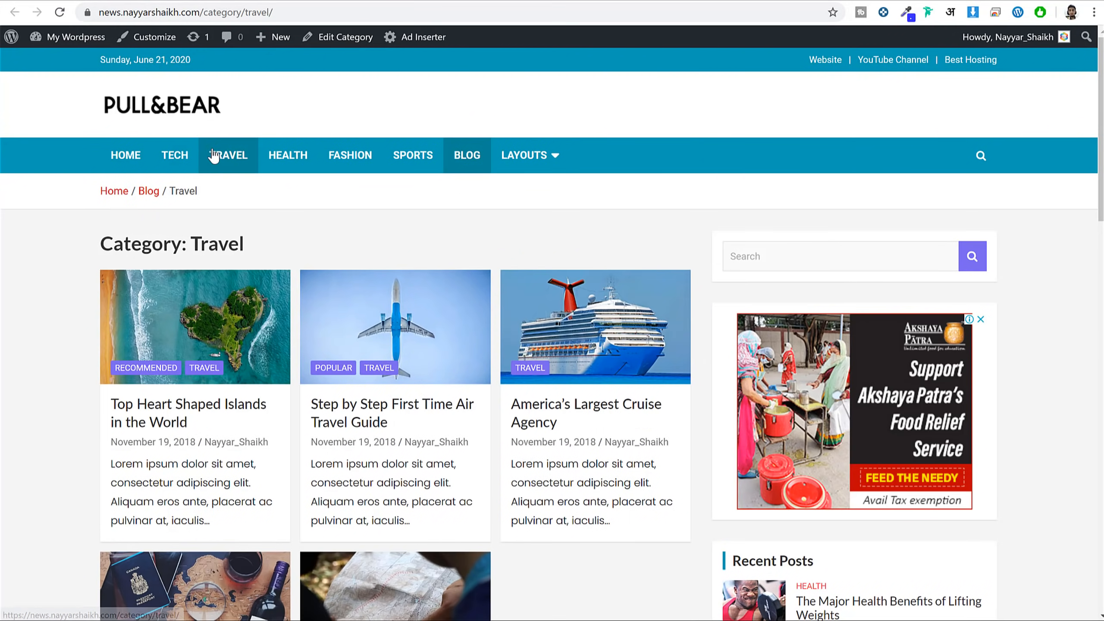
scroll(869, 226, "down", 8)
scroll(1034, 260, "down", 6)
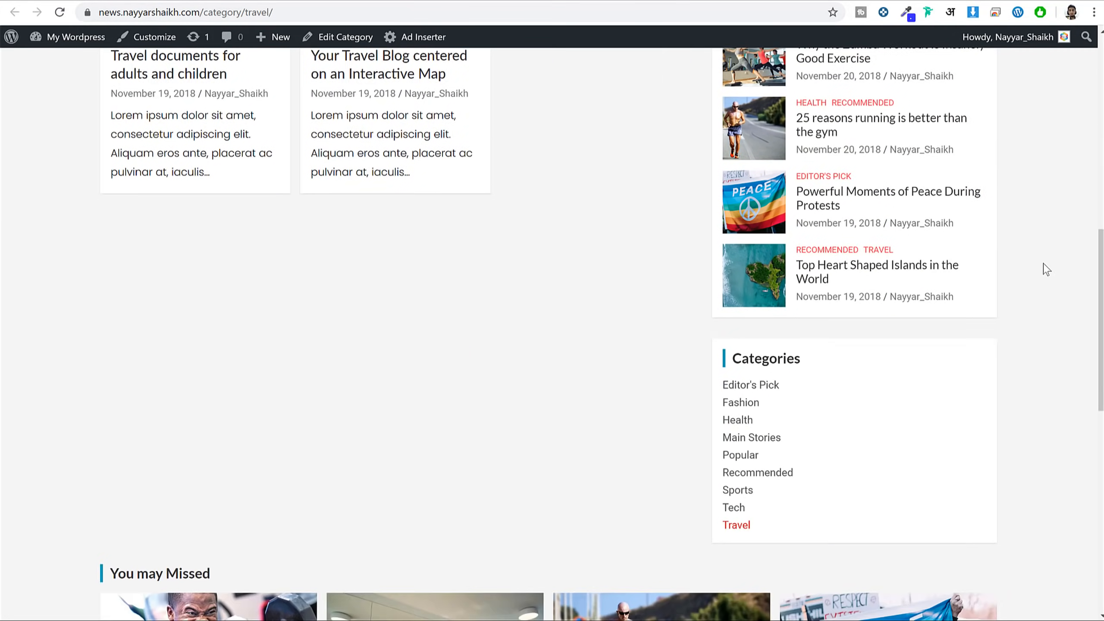
scroll(1042, 266, "up", 14)
scroll(1031, 332, "down", 15)
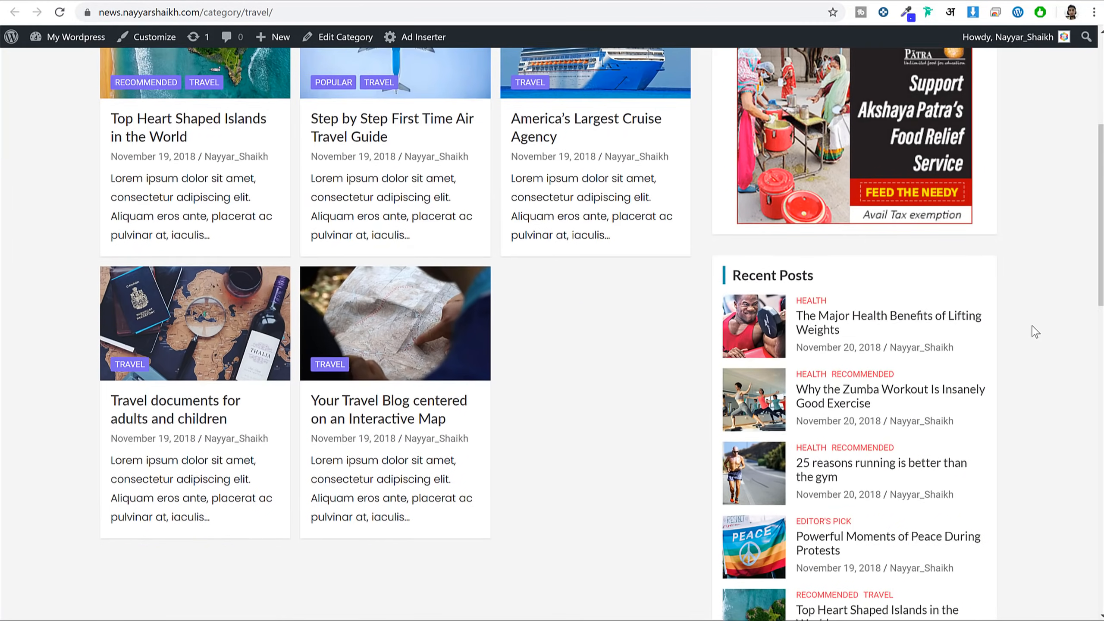
scroll(817, 317, "up", 6)
scroll(382, 362, "up", 10)
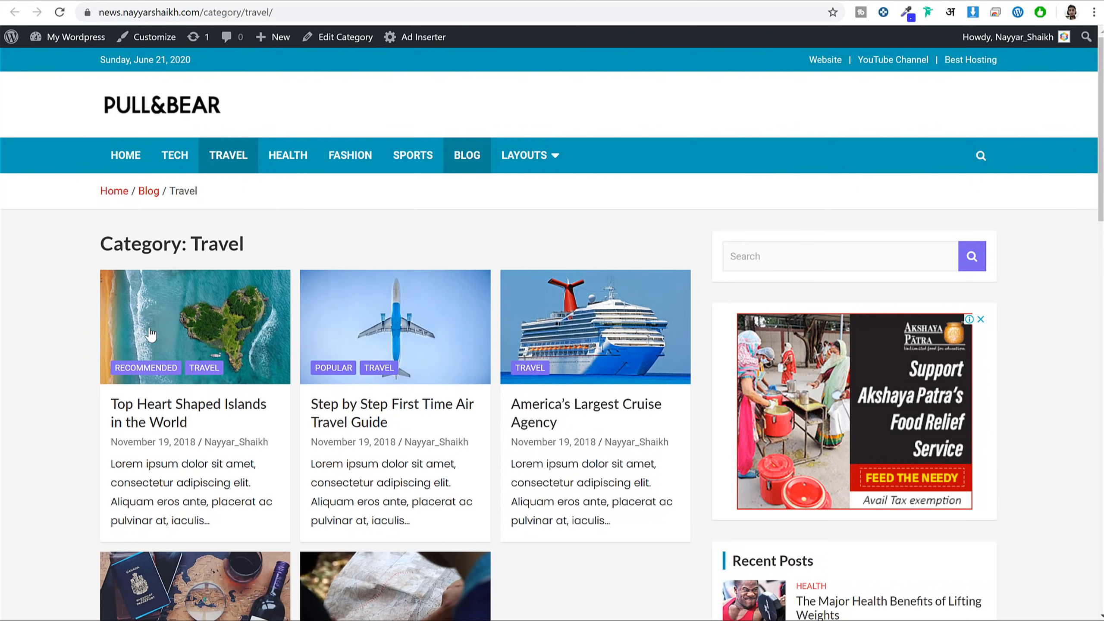
scroll(421, 382, "down", 2)
scroll(421, 383, "up", 3)
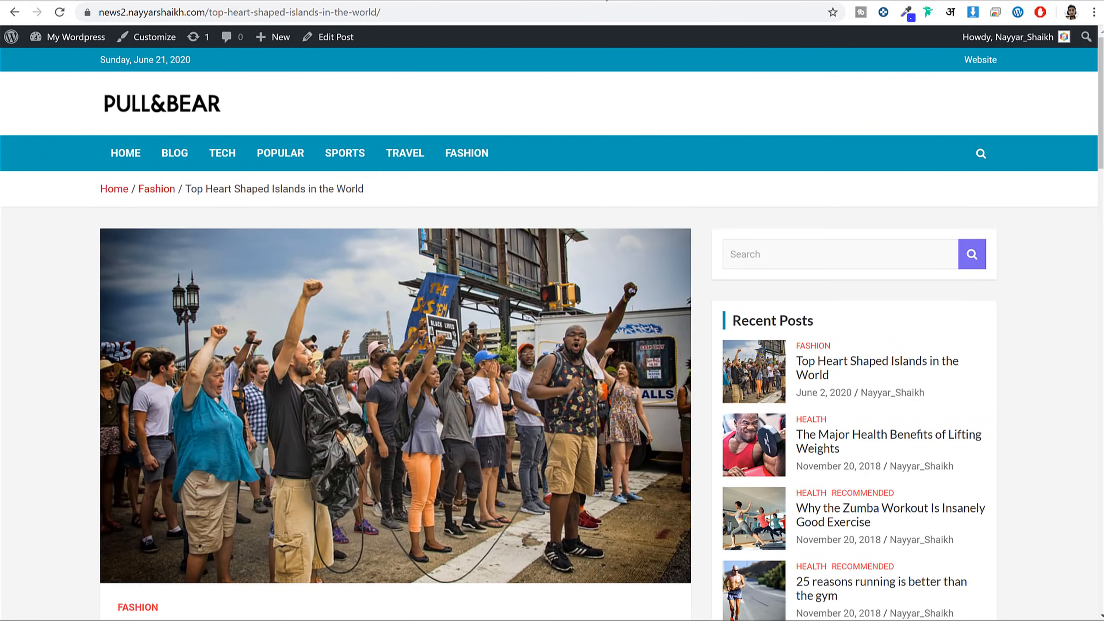
scroll(1058, 237, "down", 3)
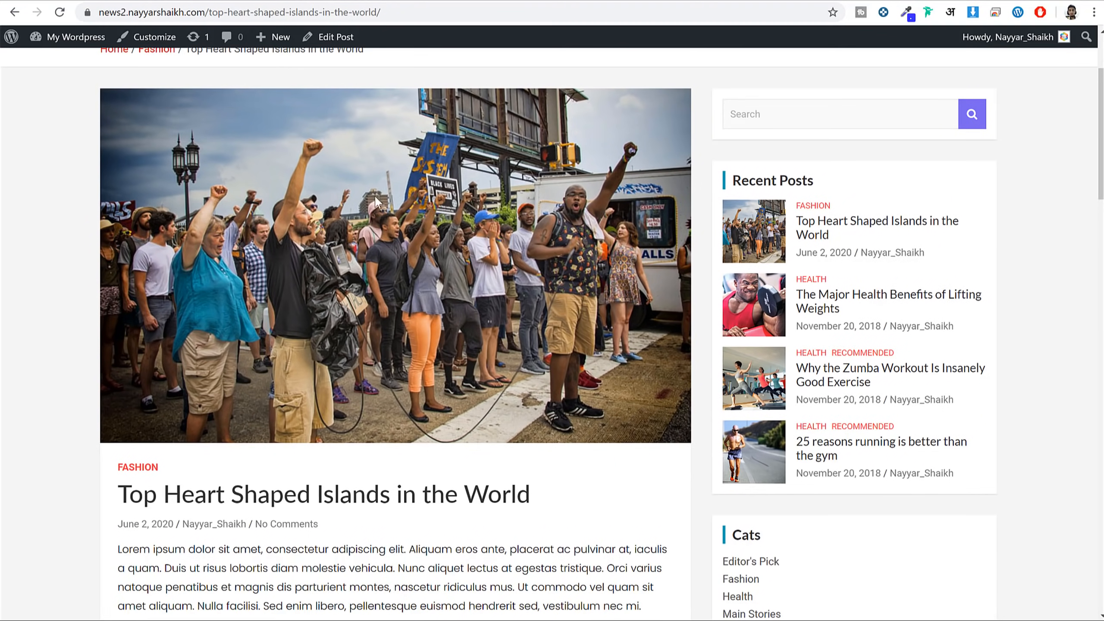
scroll(524, 159, "down", 4)
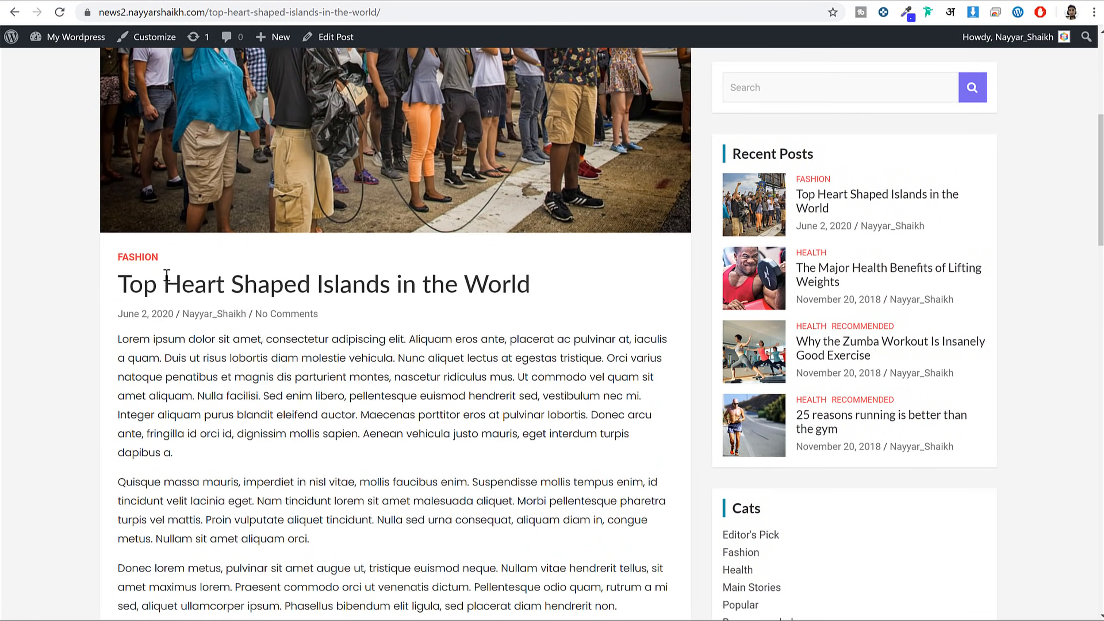
left_click_drag(114, 281, 569, 291)
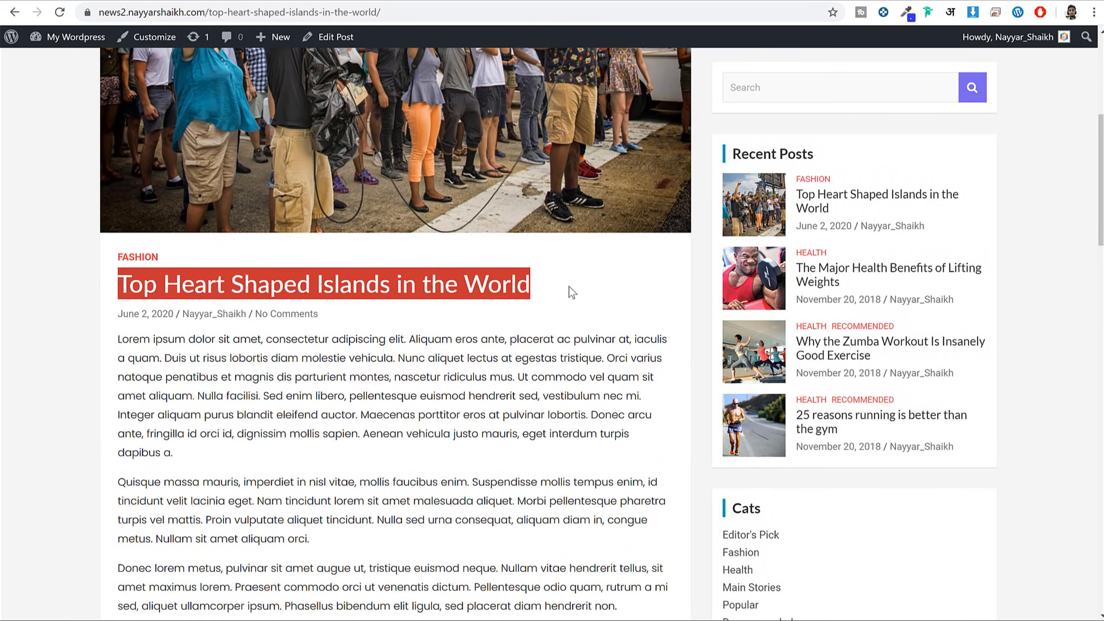
left_click(571, 291)
left_click_drag(168, 306, 113, 300)
left_click(187, 329)
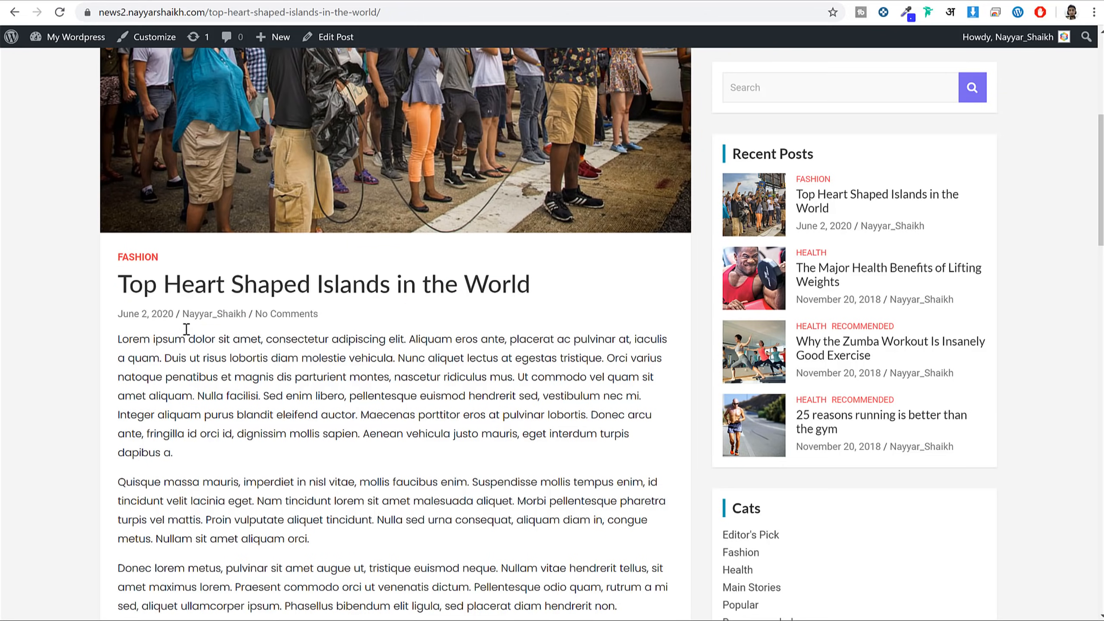
scroll(290, 289, "down", 3)
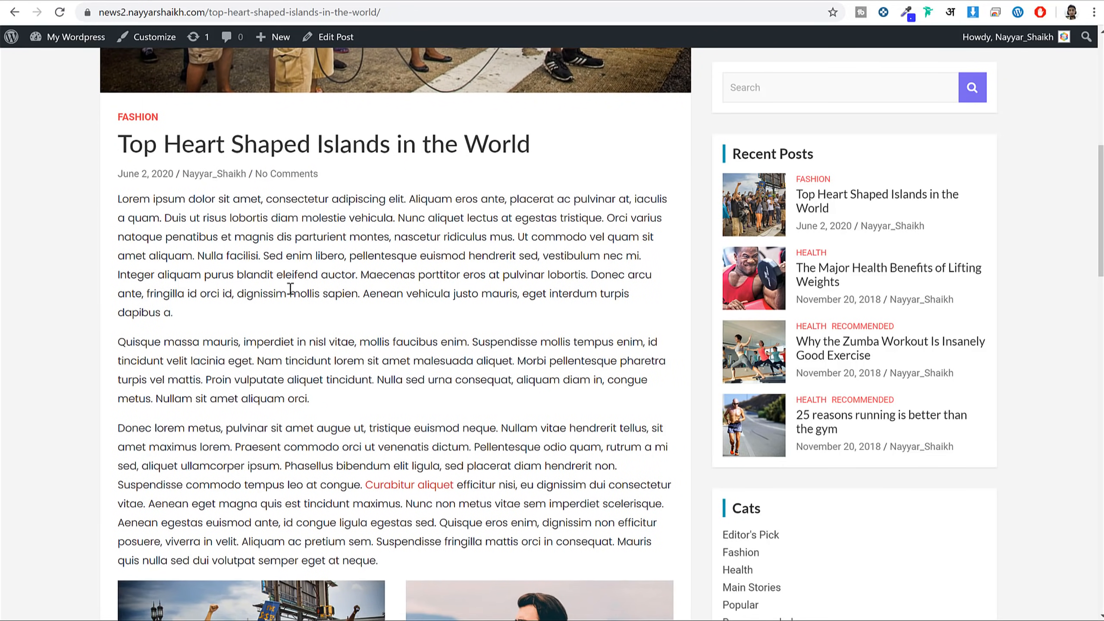
left_click_drag(121, 193, 442, 376)
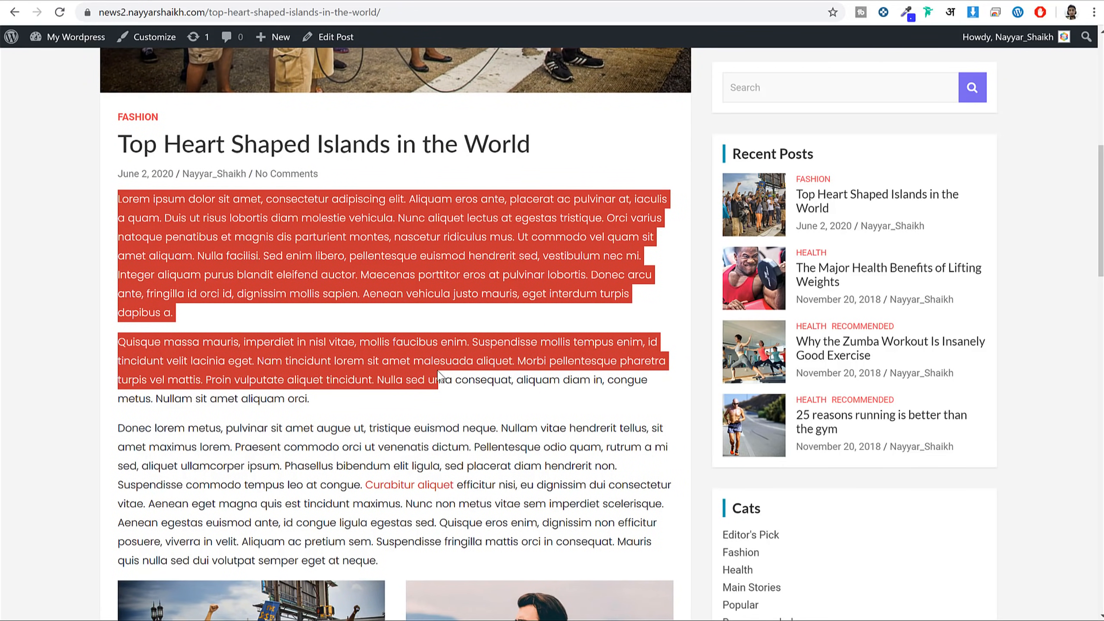
left_click(437, 368)
scroll(436, 361, "down", 2)
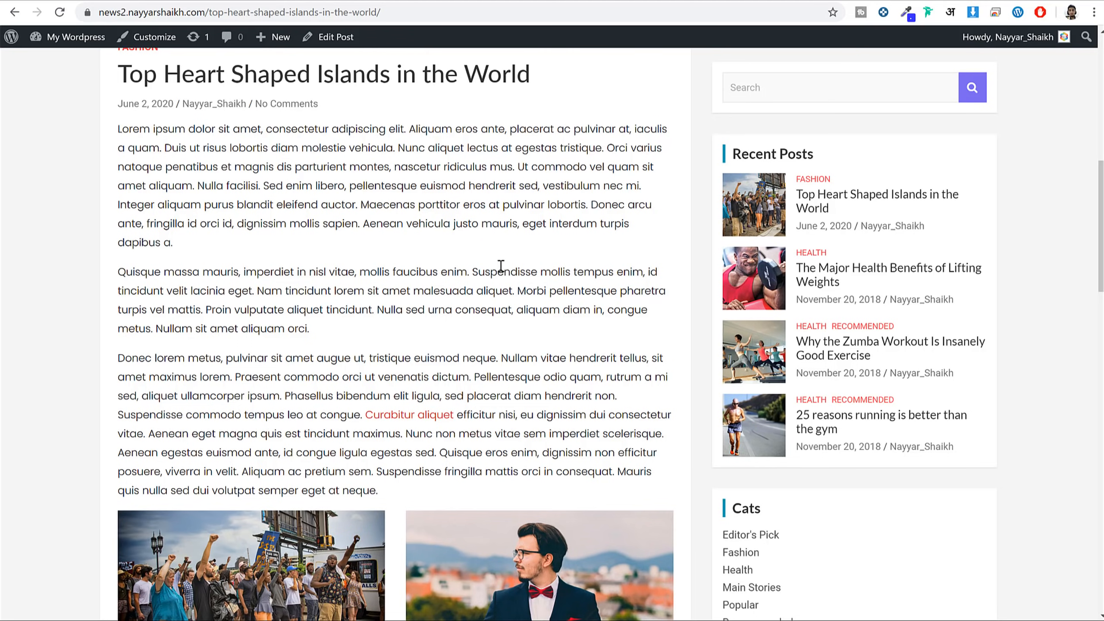
scroll(500, 265, "down", 7)
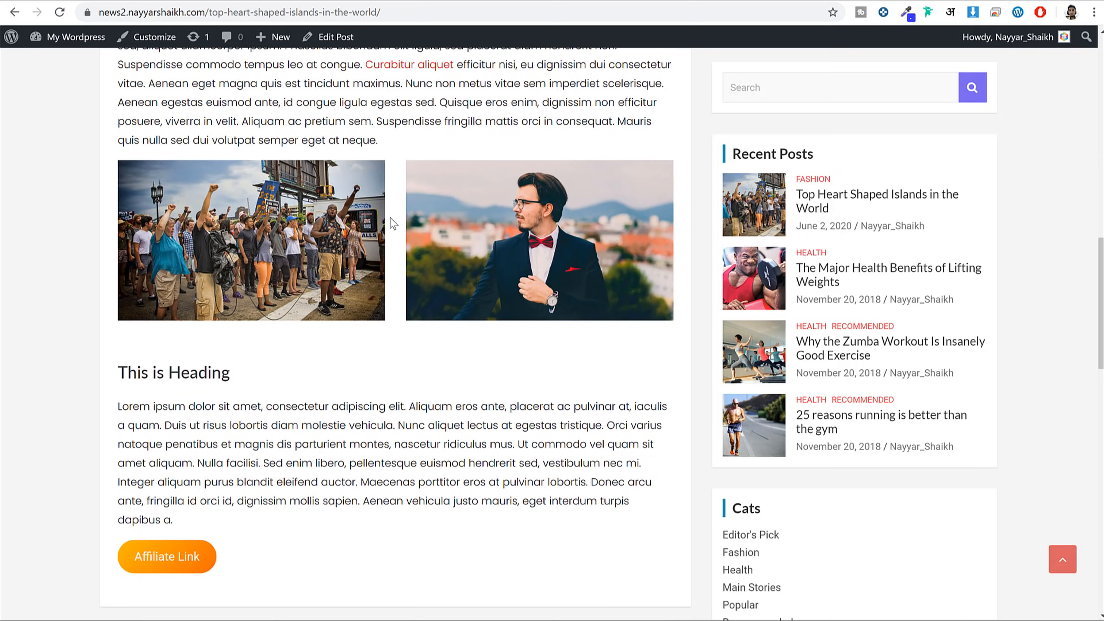
scroll(394, 223, "down", 3)
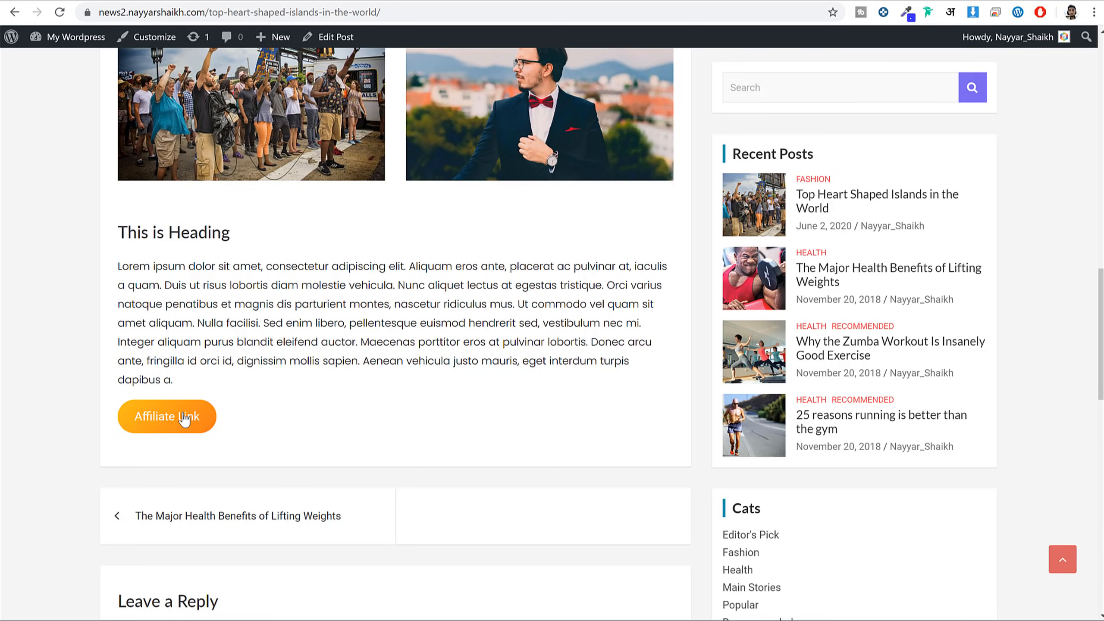
scroll(169, 391, "up", 2)
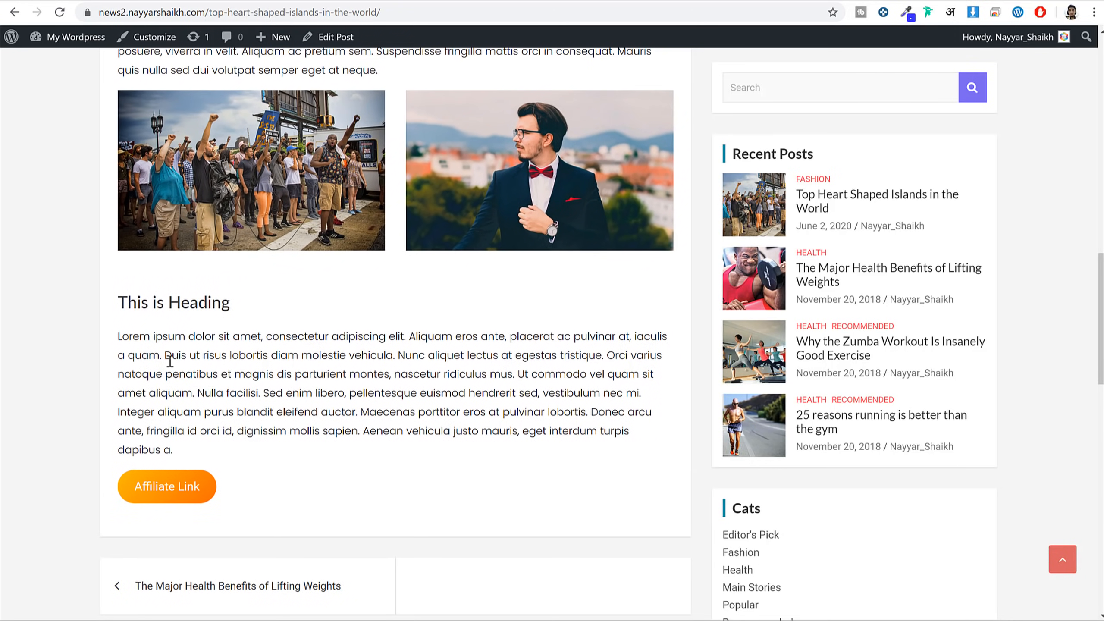
left_click_drag(169, 361, 586, 411)
left_click(493, 406)
scroll(493, 408, "down", 15)
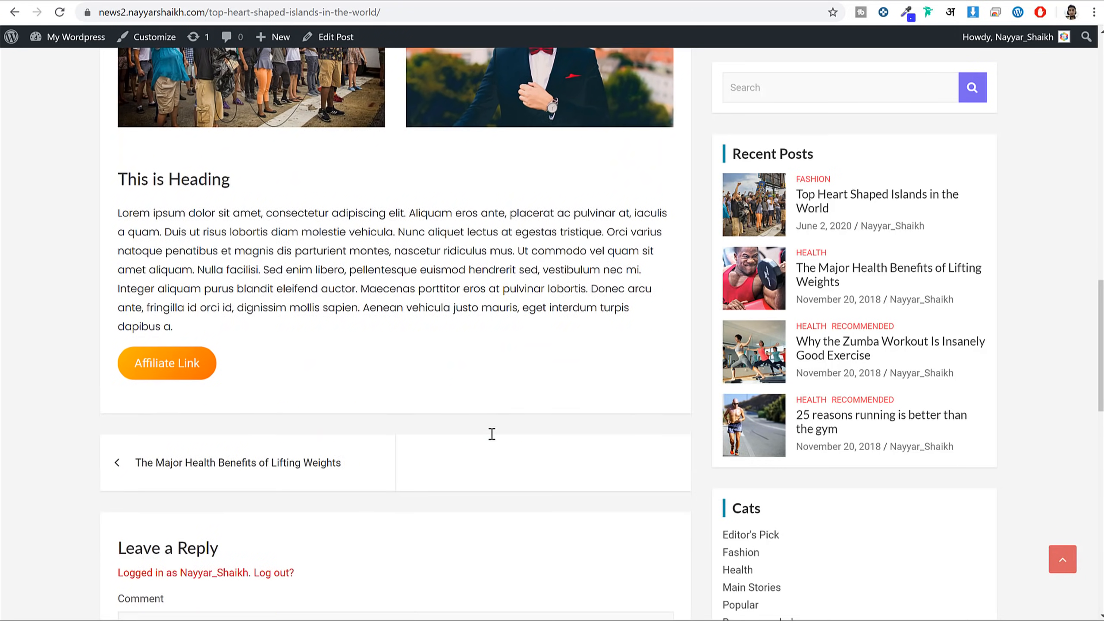
scroll(499, 441, "up", 15)
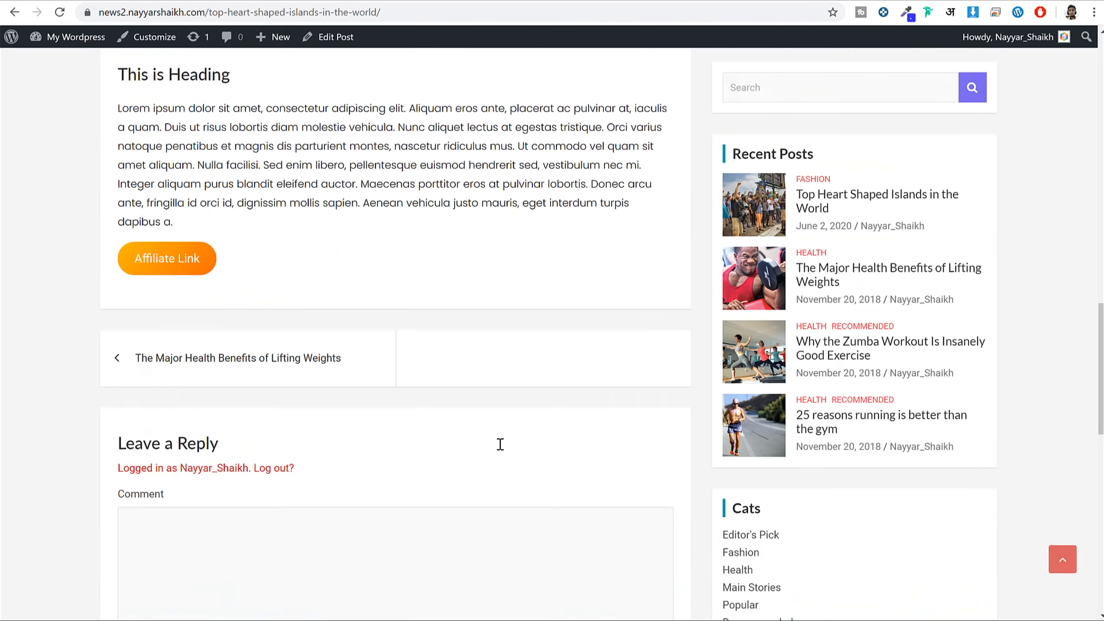
scroll(495, 457, "up", 8)
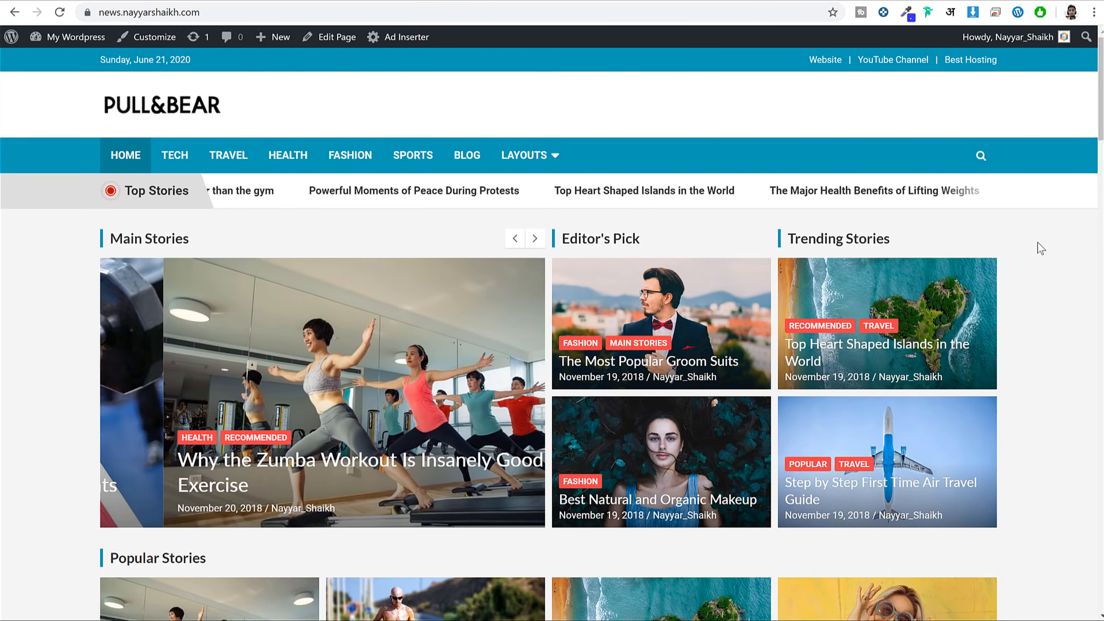
scroll(1040, 249, "down", 8)
scroll(1042, 252, "down", 20)
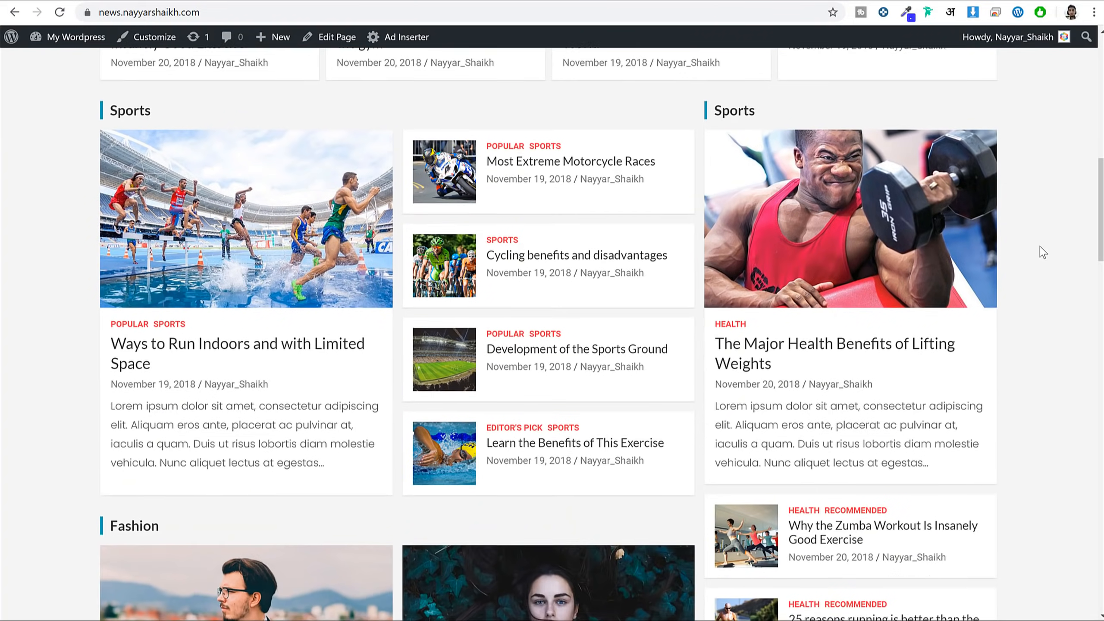
scroll(1042, 251, "down", 4)
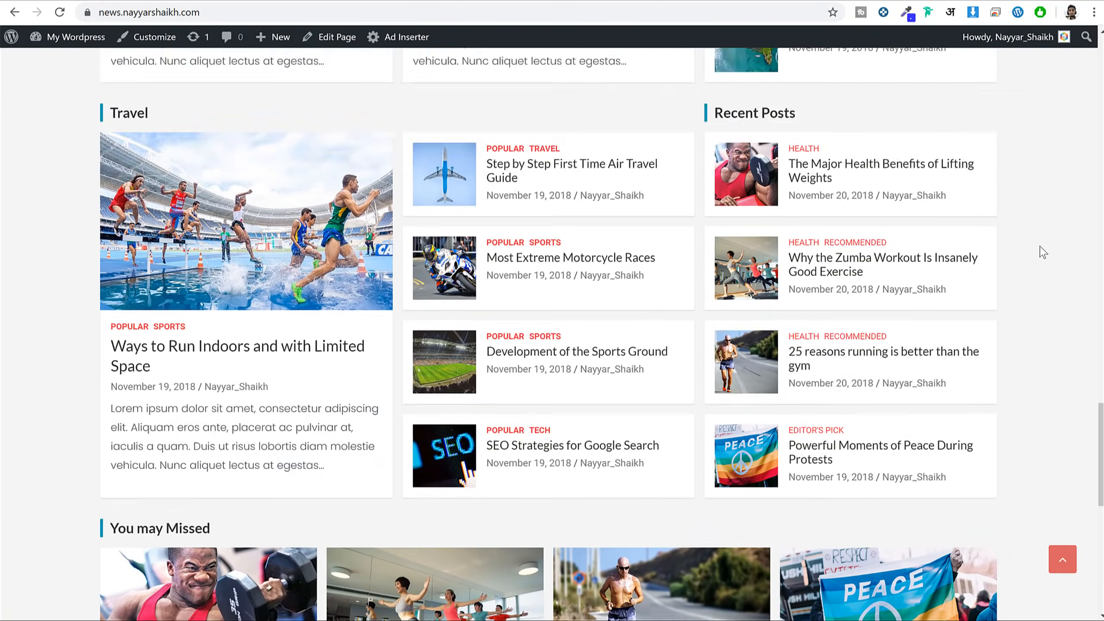
scroll(1042, 252, "up", 20)
scroll(1042, 251, "up", 10)
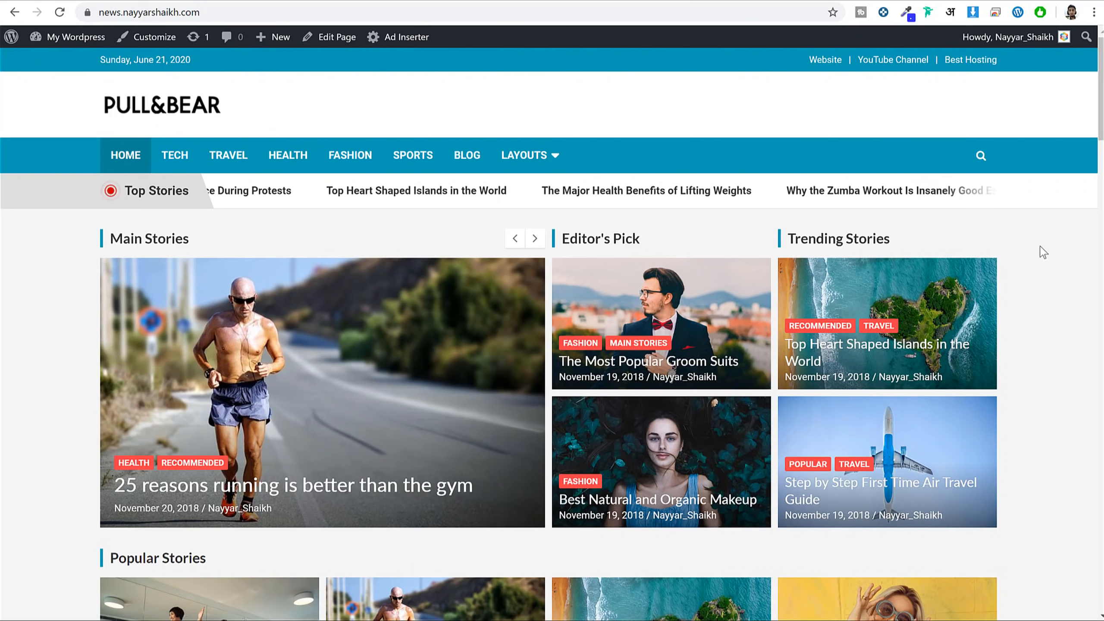
scroll(1045, 265, "down", 15)
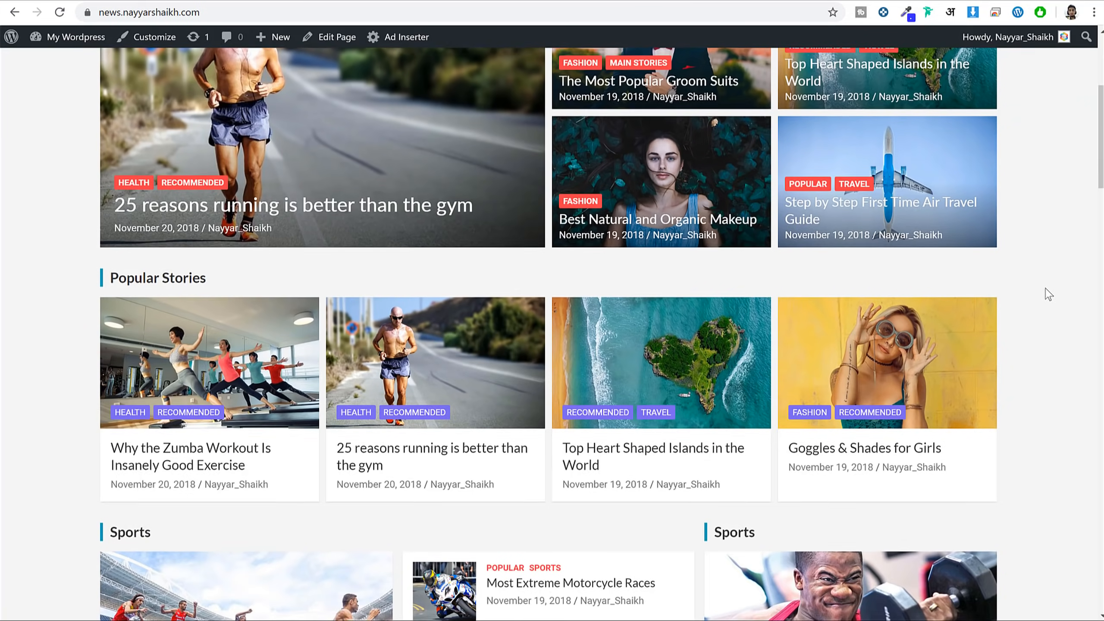
scroll(1045, 291, "down", 15)
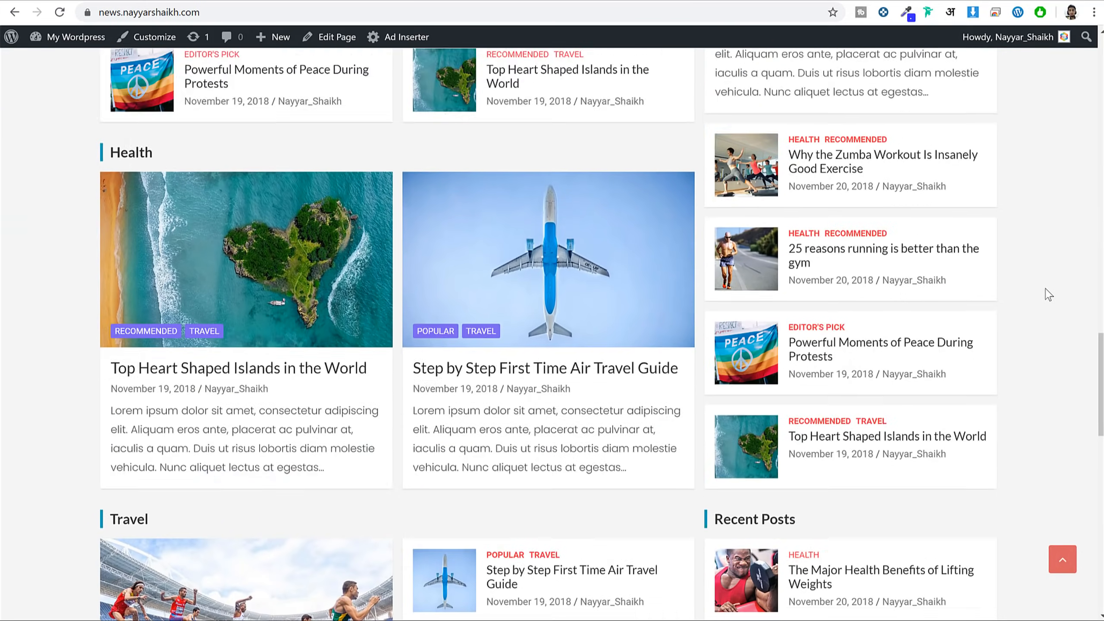
scroll(1066, 287, "up", 20)
scroll(1064, 283, "up", 10)
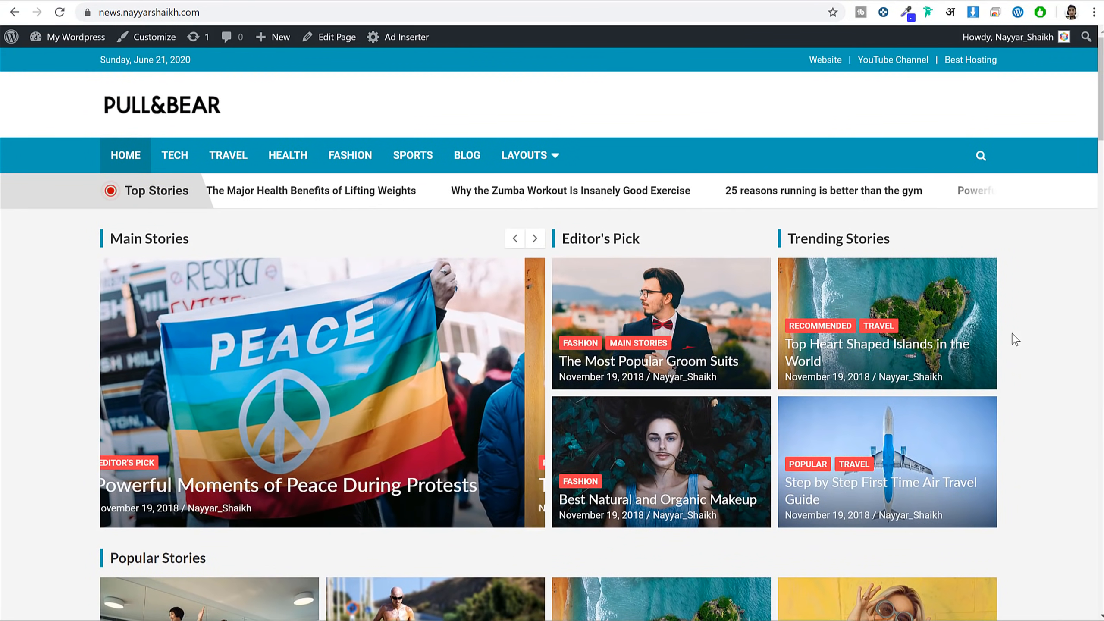
scroll(1014, 339, "down", 8)
scroll(1012, 334, "down", 16)
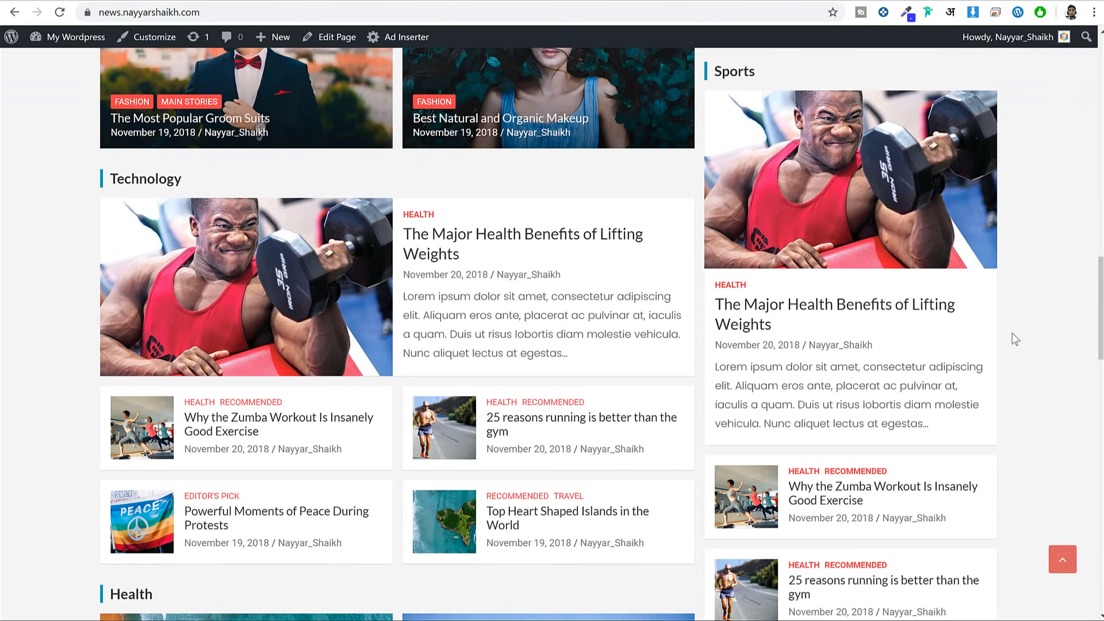
scroll(1012, 334, "up", 9)
scroll(1015, 339, "up", 10)
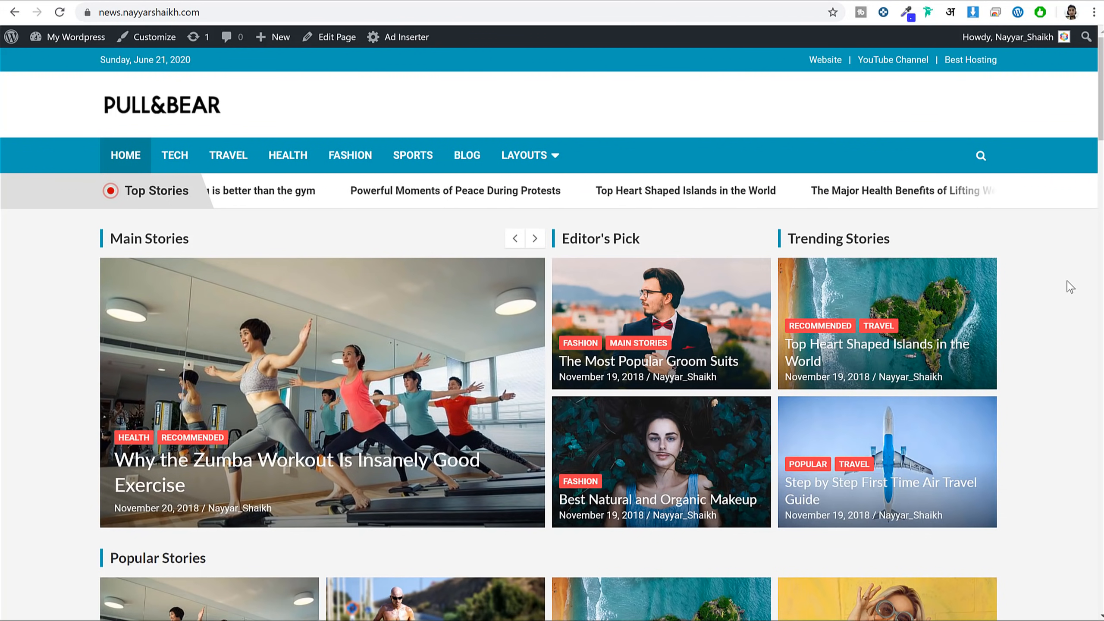
Load bloggdude.com/sg in a new tab and highlight the StartUp plan name.
left_click(189, 0)
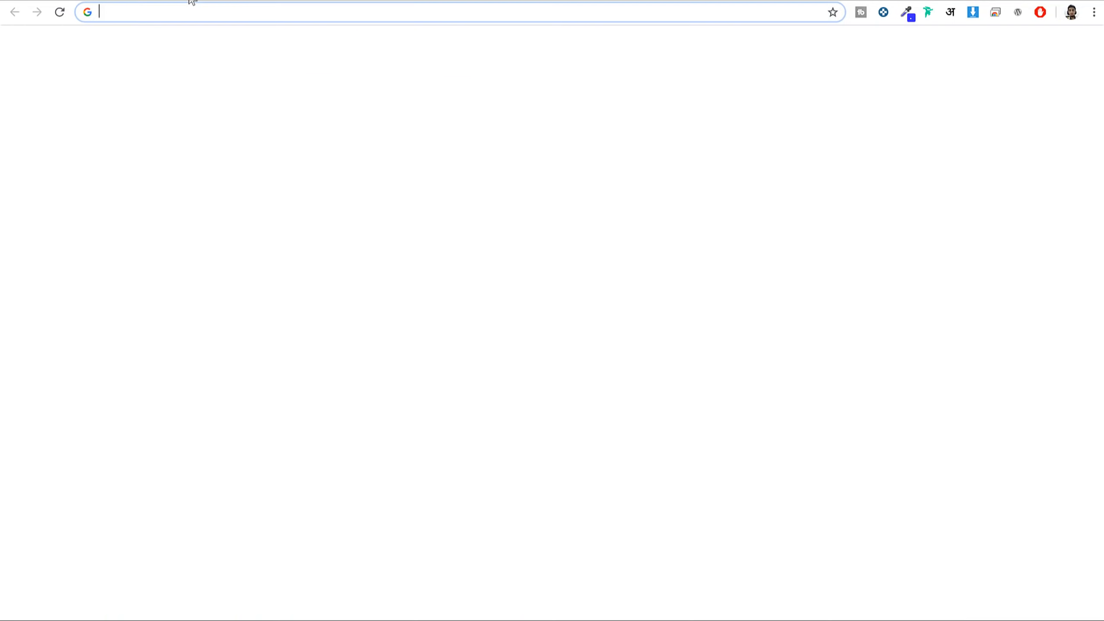
type("bloggdude.com/")
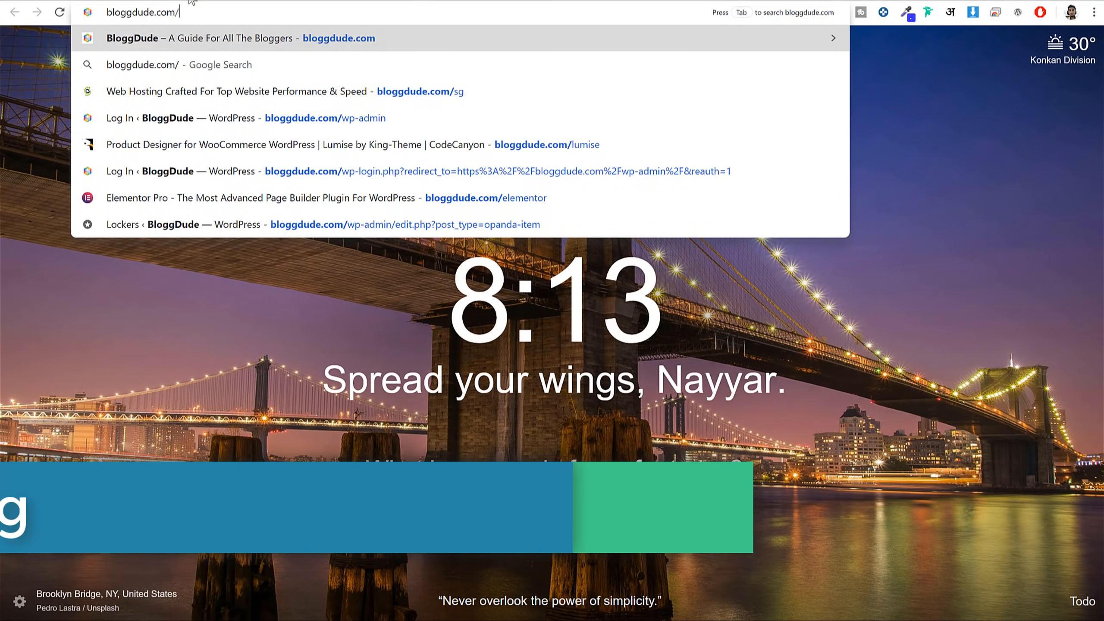
type("sg")
key("Return")
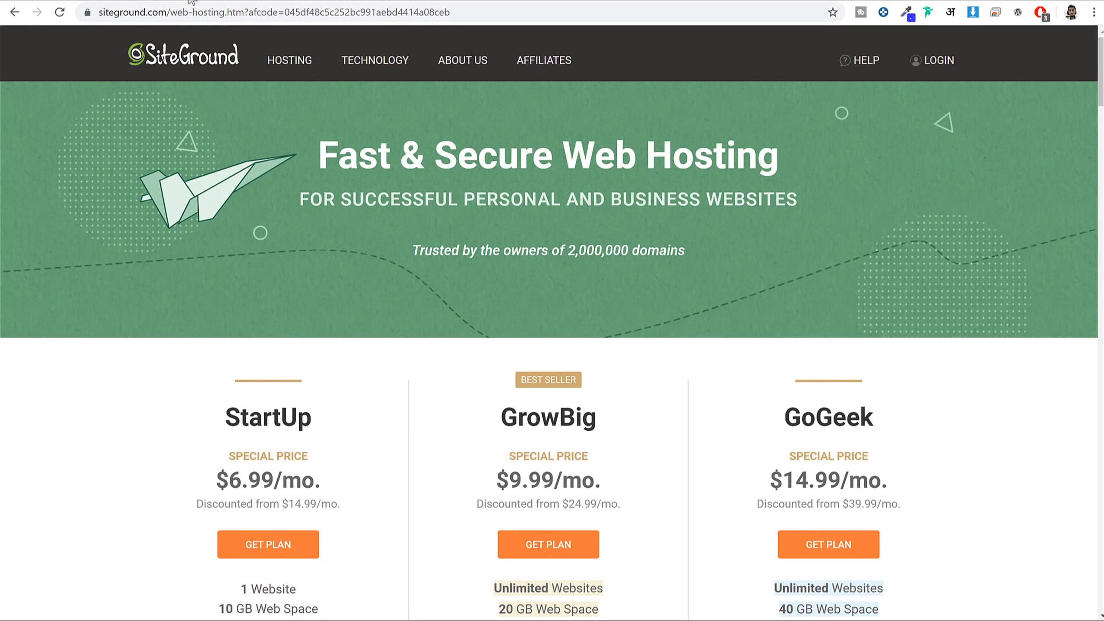
scroll(1017, 309, "down", 2)
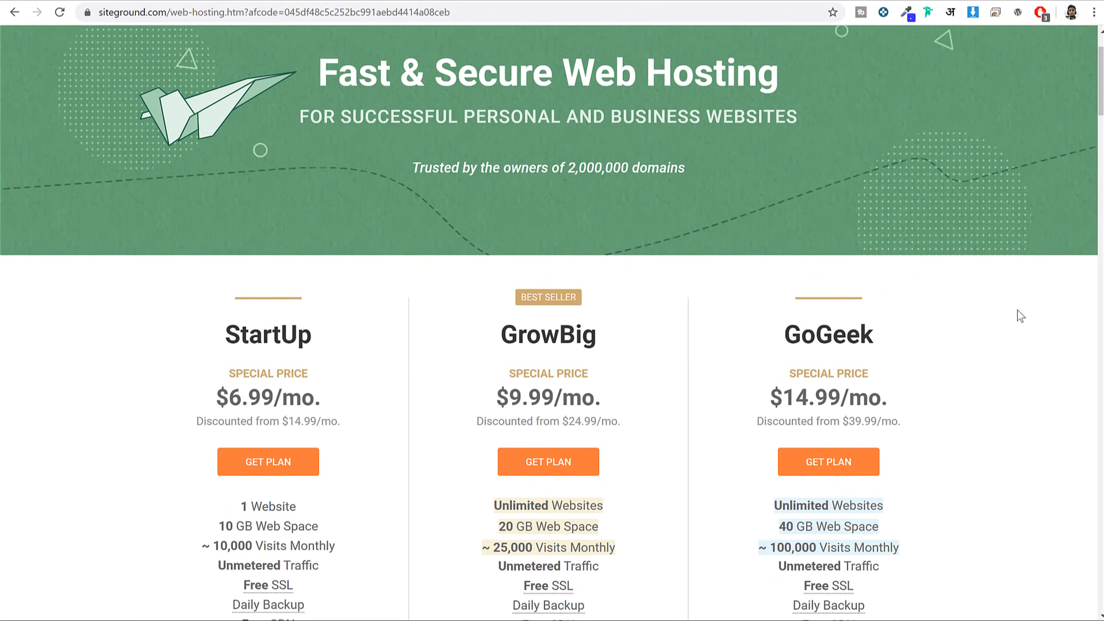
scroll(1020, 316, "down", 7)
scroll(1019, 318, "up", 2)
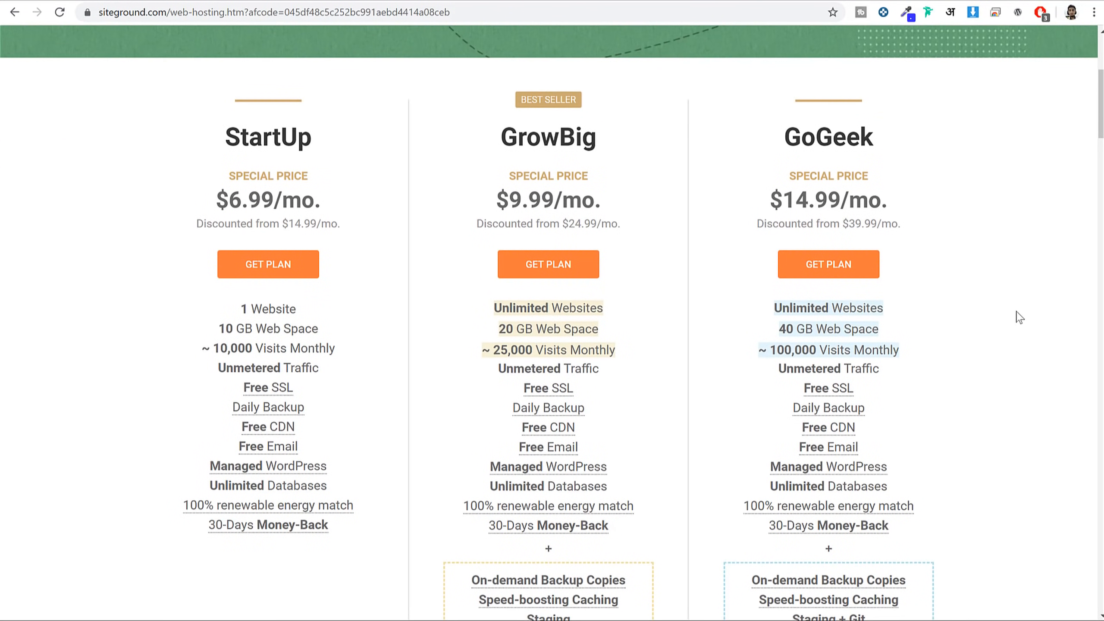
left_click_drag(219, 127, 436, 146)
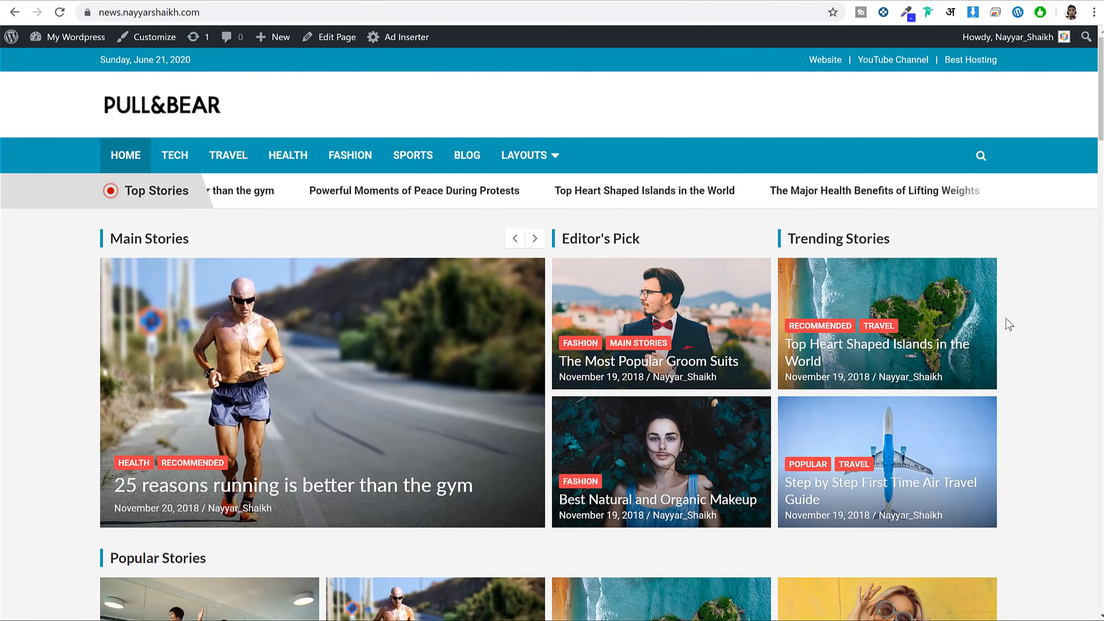
scroll(1005, 320, "down", 10)
scroll(1003, 346, "down", 15)
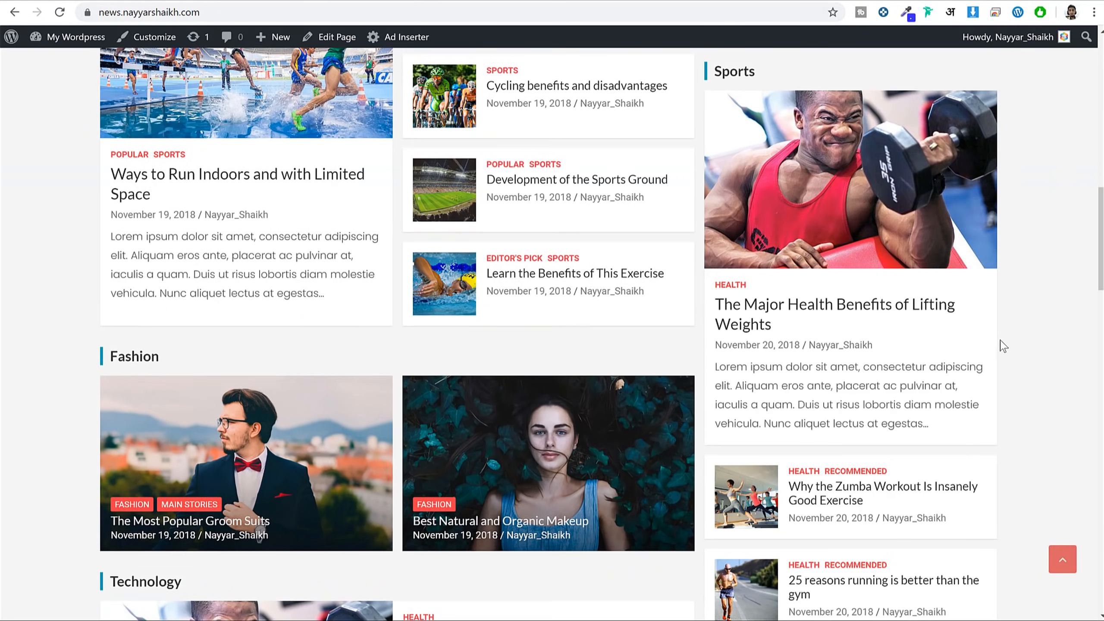
scroll(1003, 346, "up", 15)
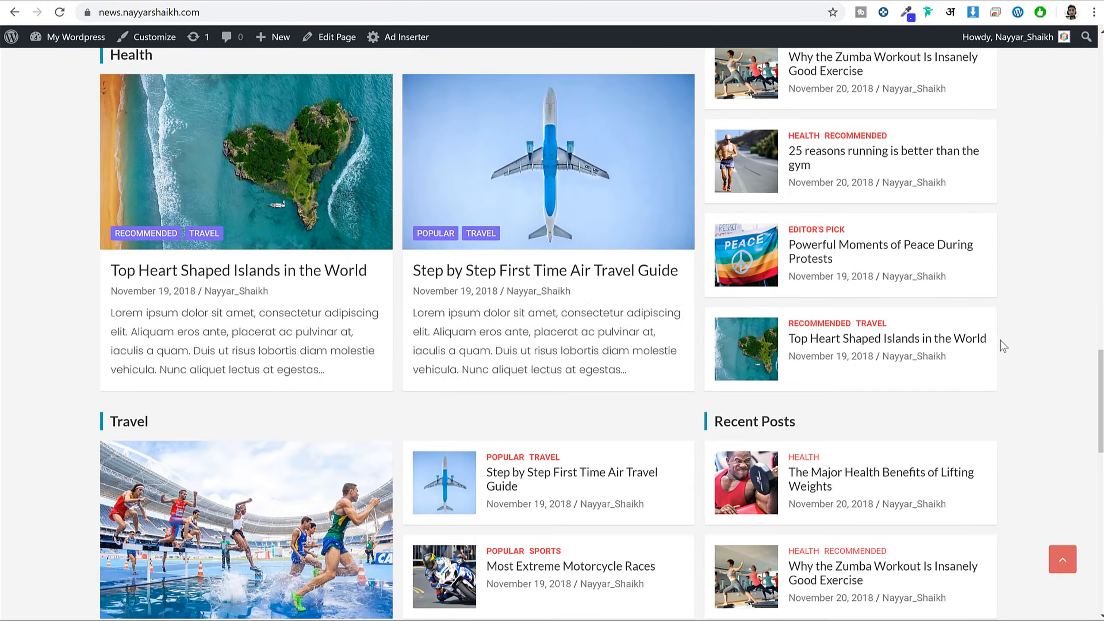
scroll(1003, 347, "up", 8)
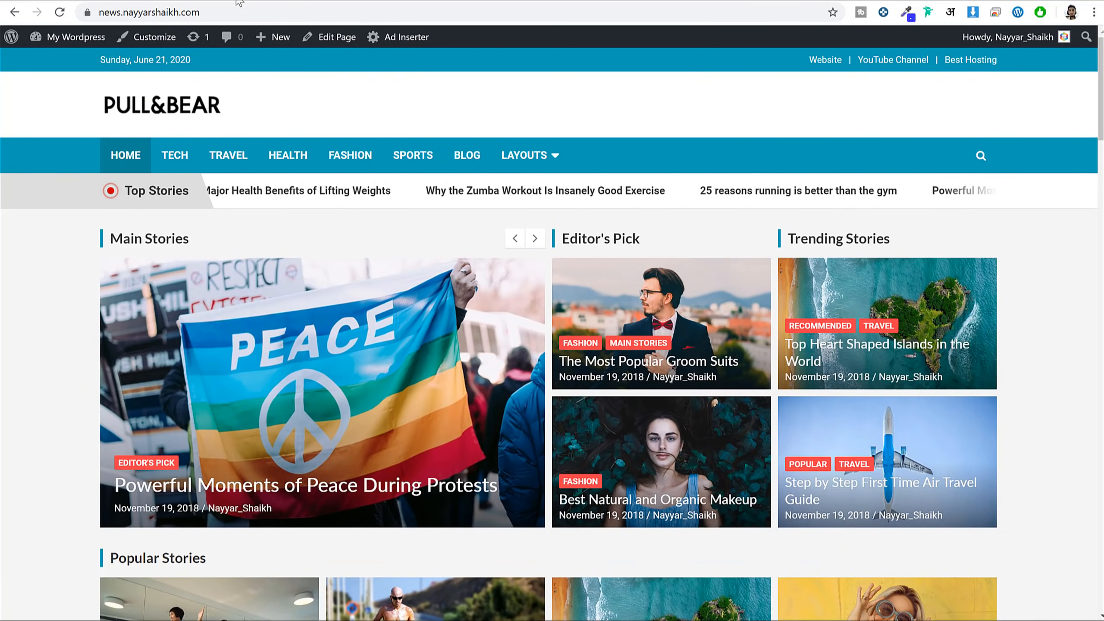
left_click(238, 2)
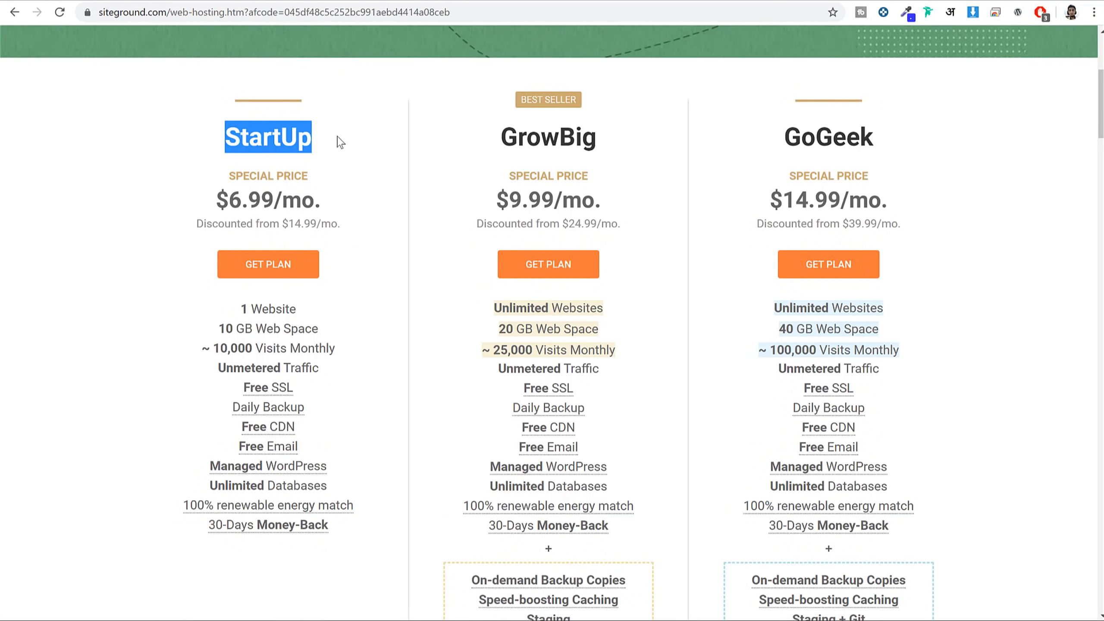
On the SiteGround pricing page, highlight the StartUp and GrowBig plan names.
left_click(273, 141)
left_click_drag(224, 137, 321, 148)
left_click(243, 307)
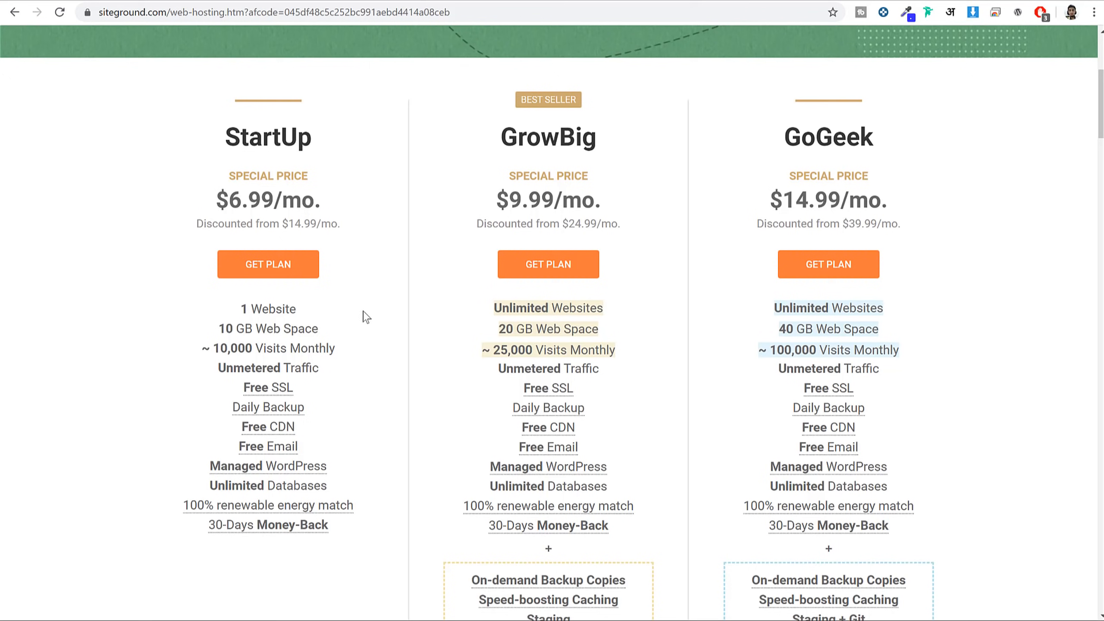
left_click_drag(499, 138, 620, 149)
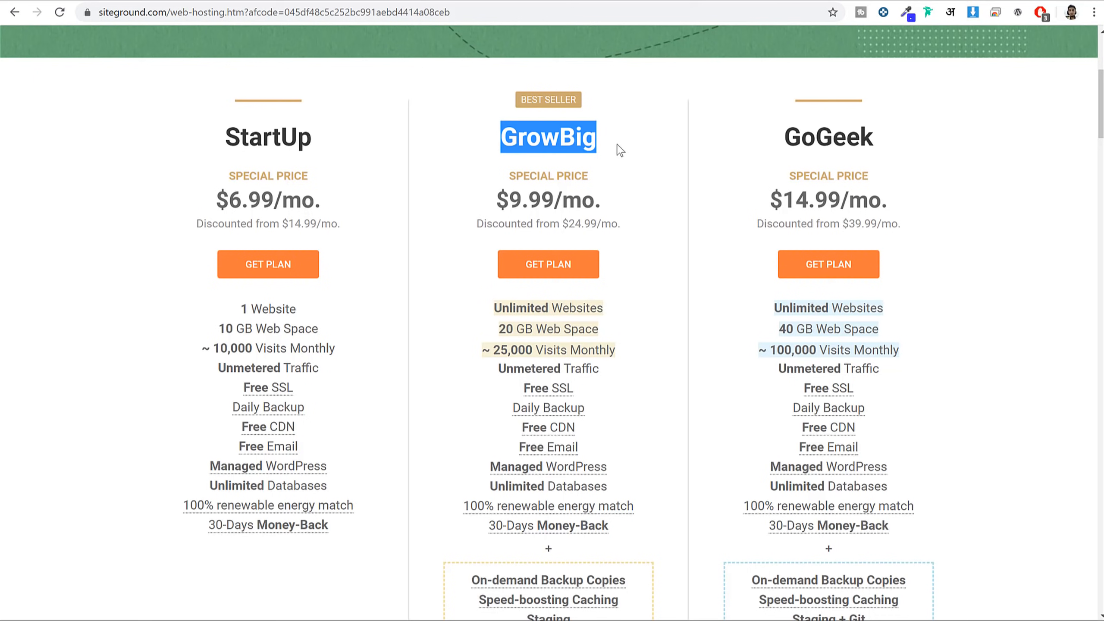
Switch to the news site tab and scroll it briefly.
left_click(87, 1)
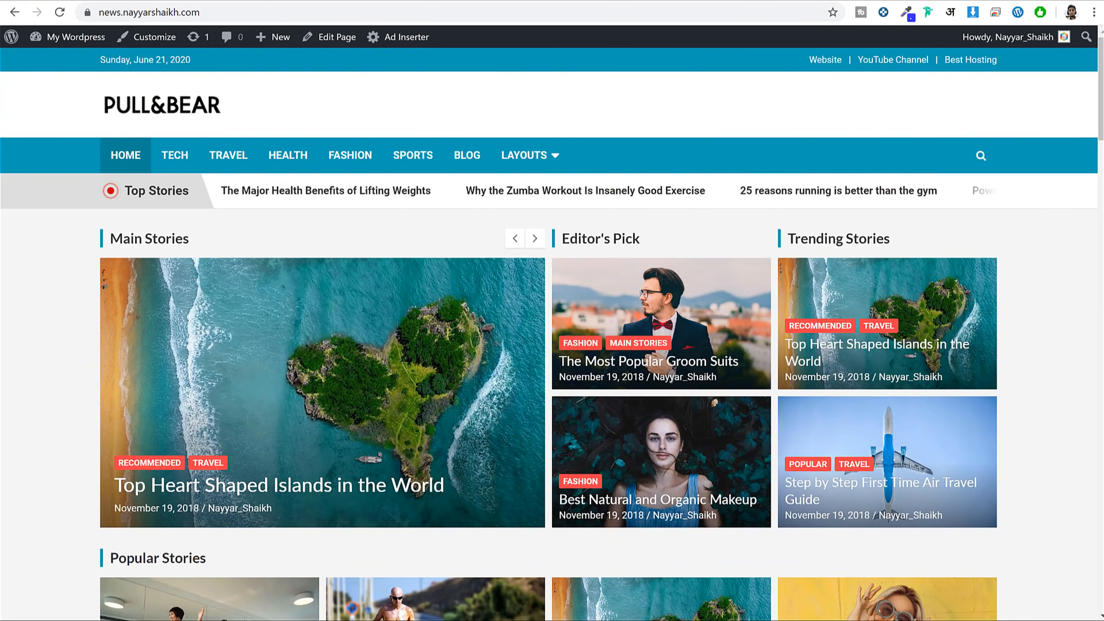
scroll(1036, 357, "down", 8)
scroll(1038, 357, "up", 8)
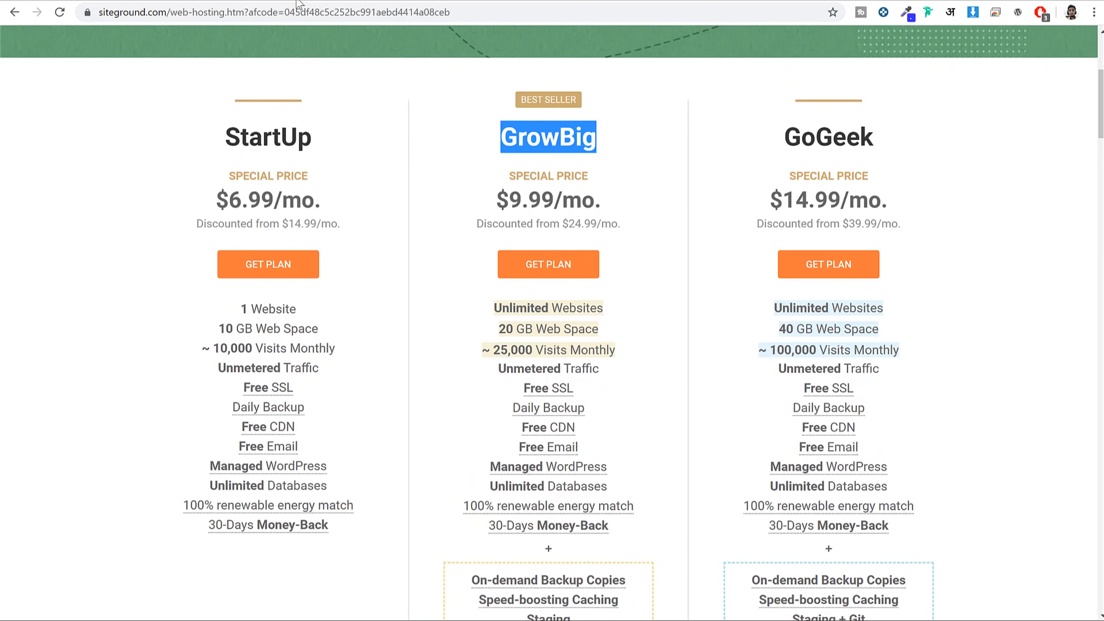
Reselect the whole GrowBig plan name until it is fully highlighted.
left_click(549, 140)
left_click_drag(594, 140, 487, 131)
left_click(530, 156)
left_click_drag(516, 139, 621, 148)
left_click(521, 143)
left_click_drag(469, 136, 621, 138)
left_click(624, 138)
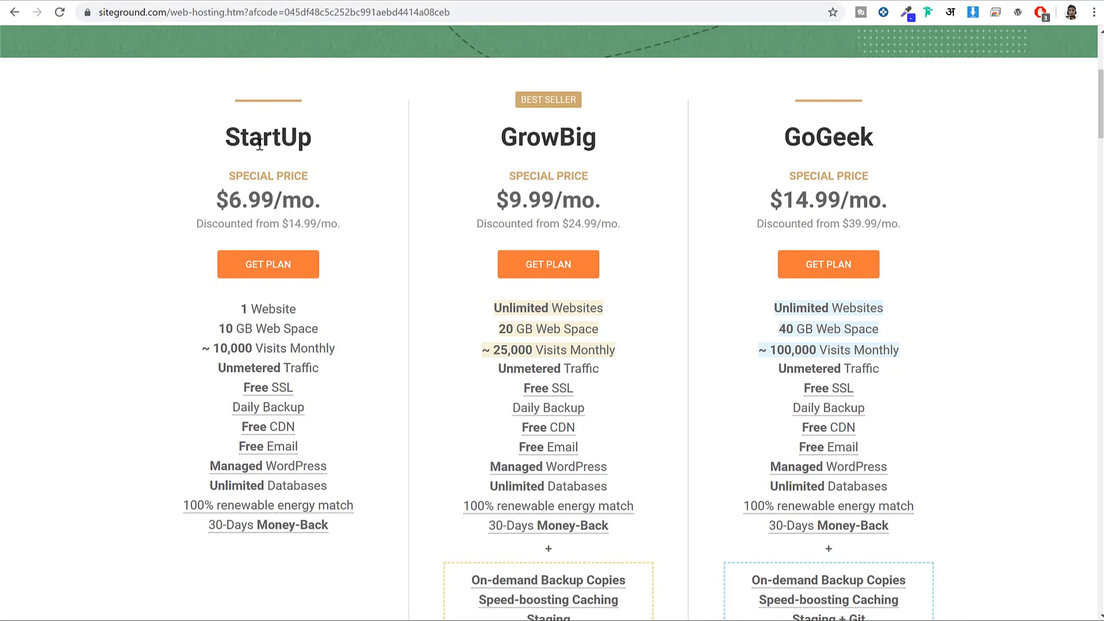
Highlight StartUp's 1 Website limit along with the GrowBig and StartUp plan names.
triple_click(271, 307)
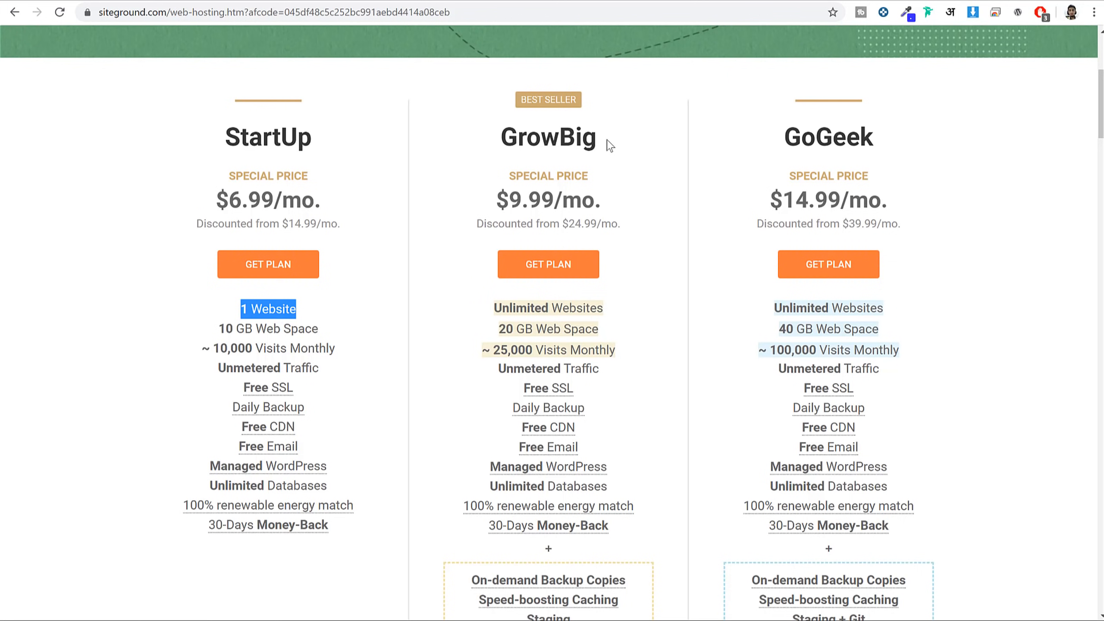
left_click_drag(609, 145, 499, 146)
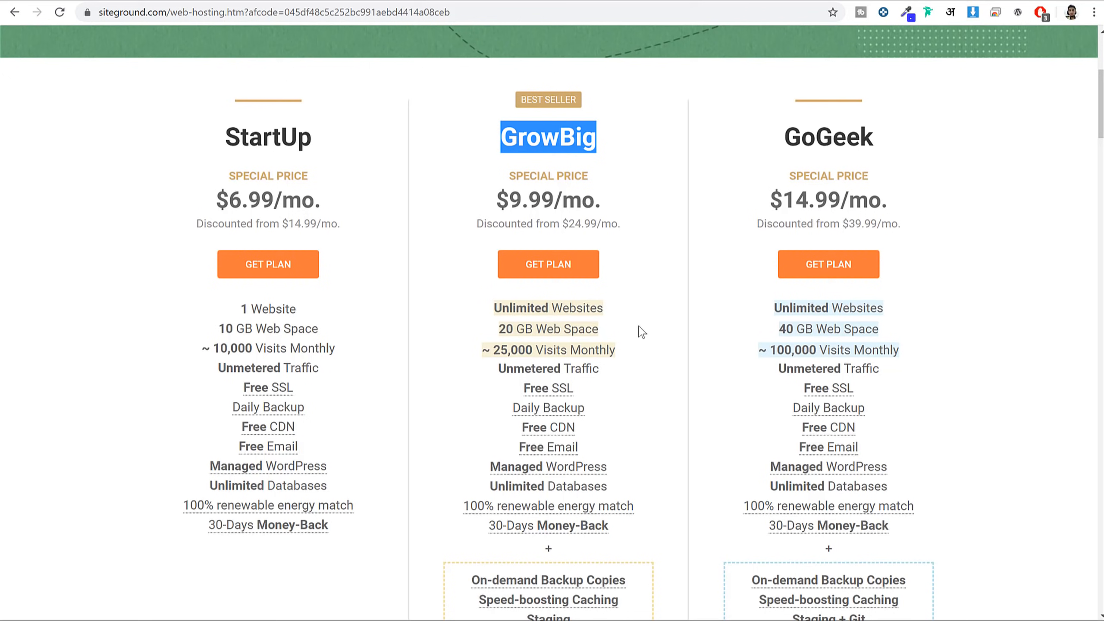
scroll(642, 332, "down", 2)
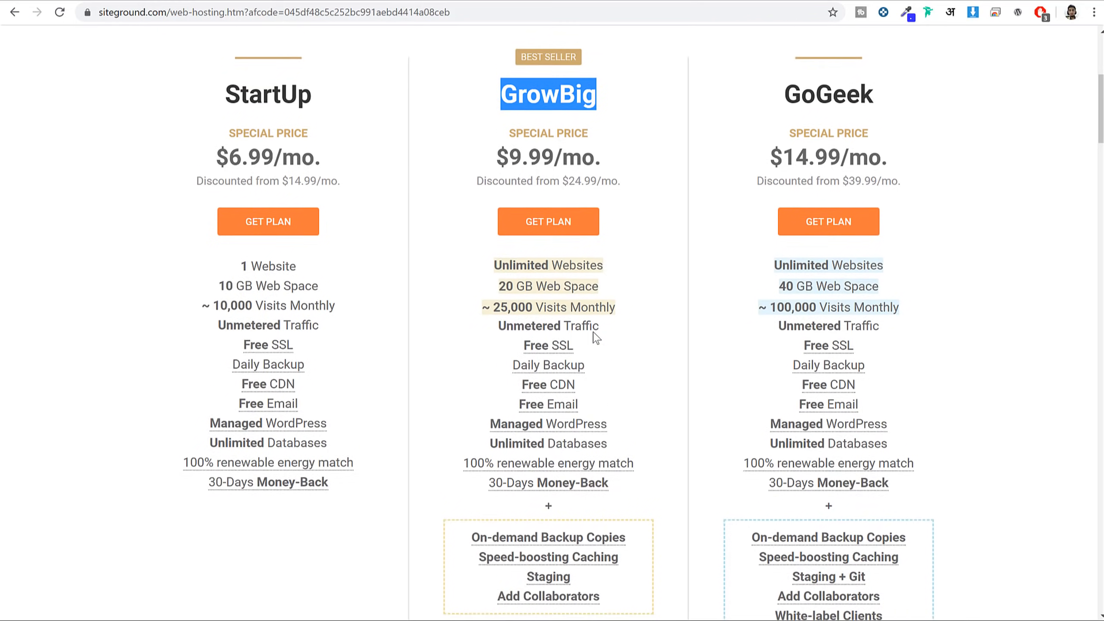
scroll(621, 278, "up", 4)
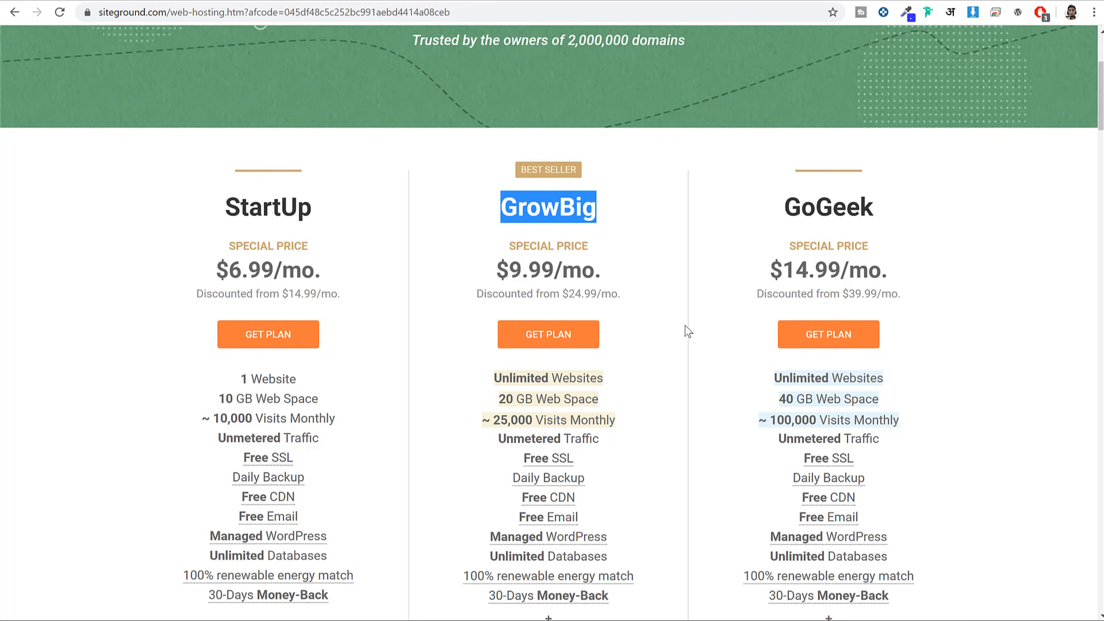
scroll(700, 330, "down", 3)
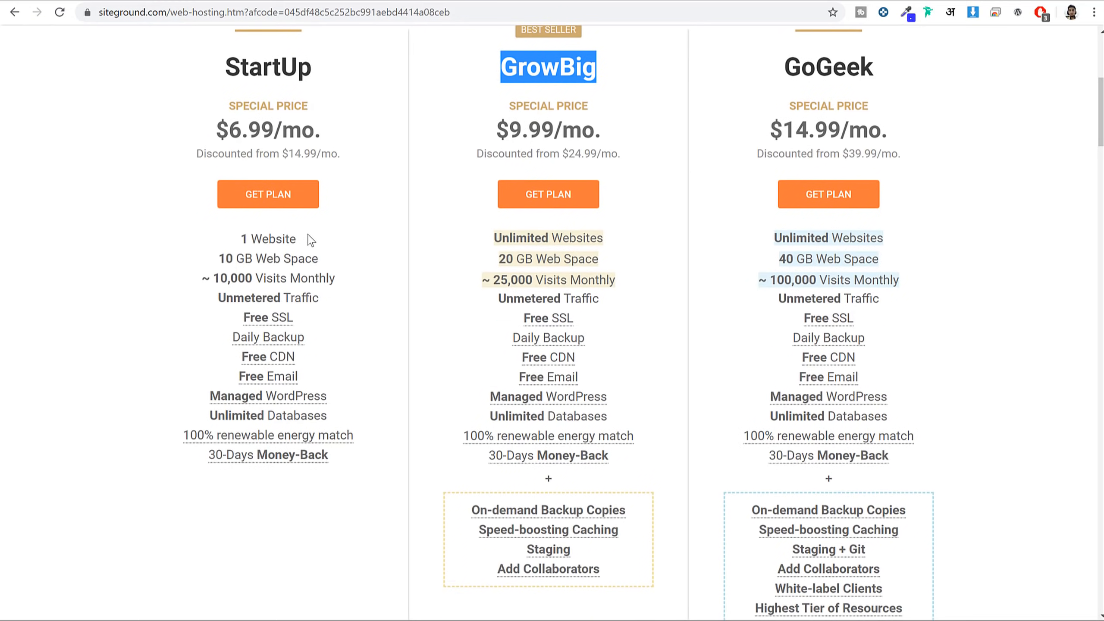
left_click_drag(297, 239, 226, 239)
scroll(256, 250, "up", 2)
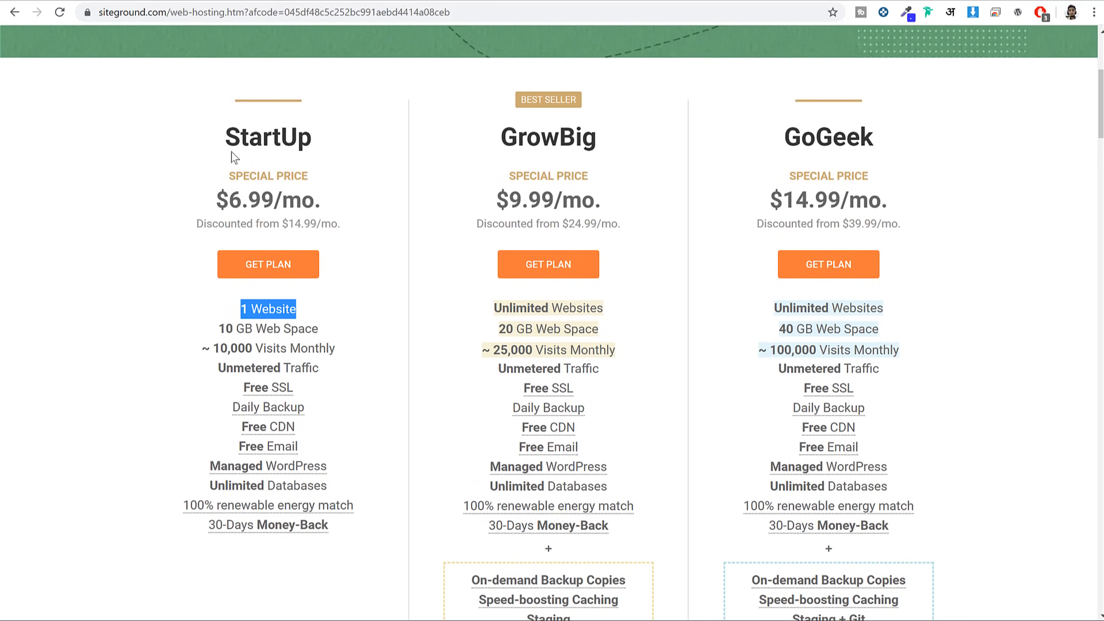
left_click_drag(231, 153, 348, 145)
left_click_drag(321, 314, 213, 318)
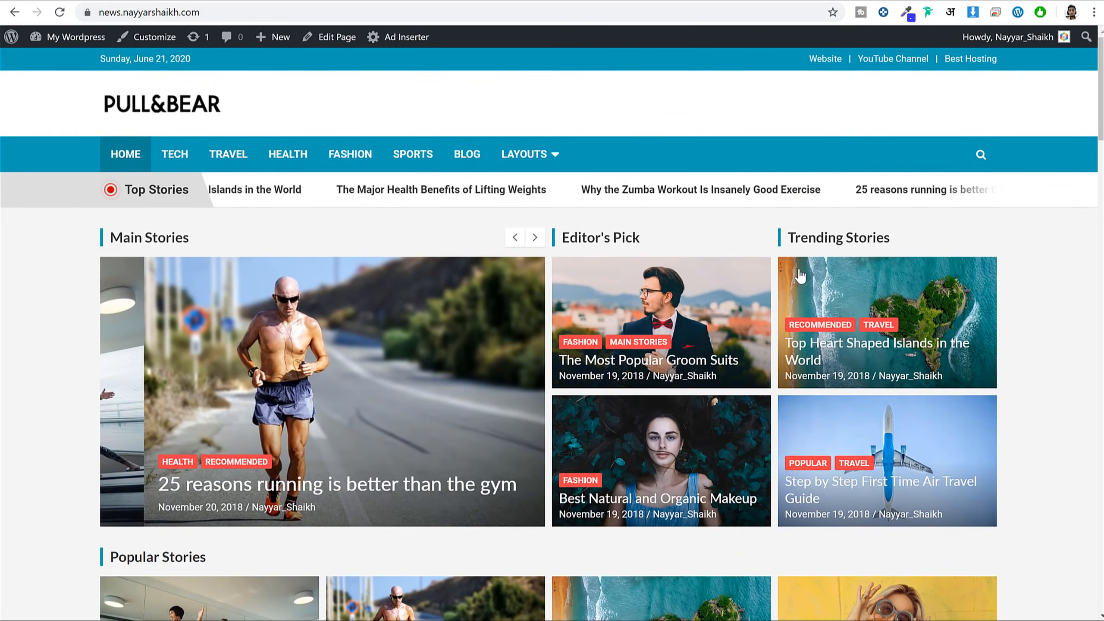
scroll(945, 316, "down", 8)
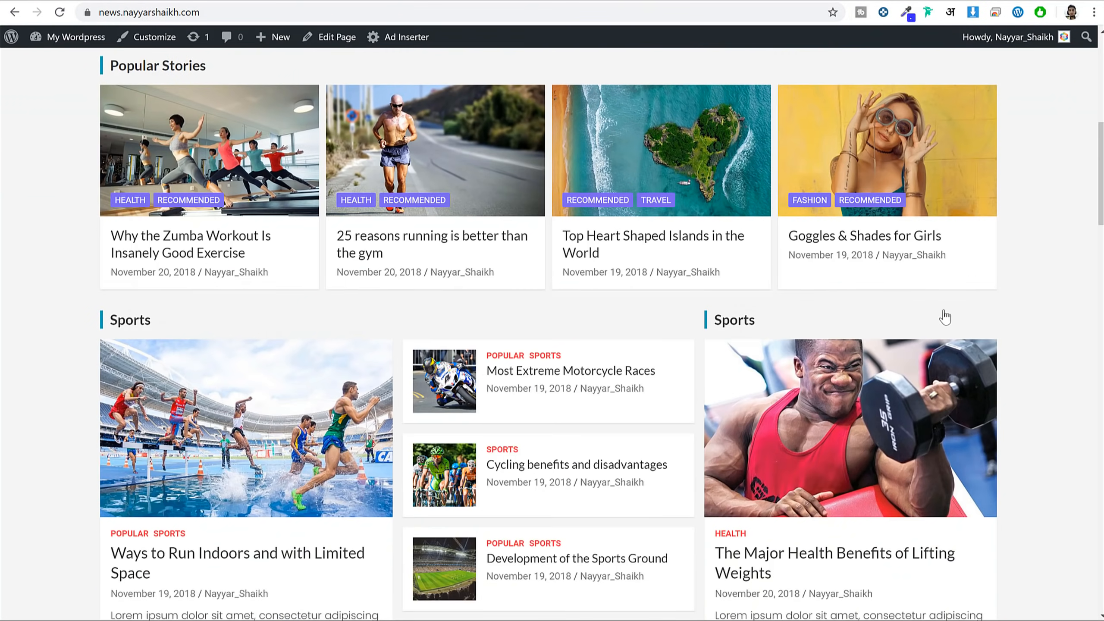
Scroll the news homepage back to the top, then highlight GrowBig on the SiteGround plans page.
scroll(955, 318, "down", 12)
scroll(989, 330, "up", 7)
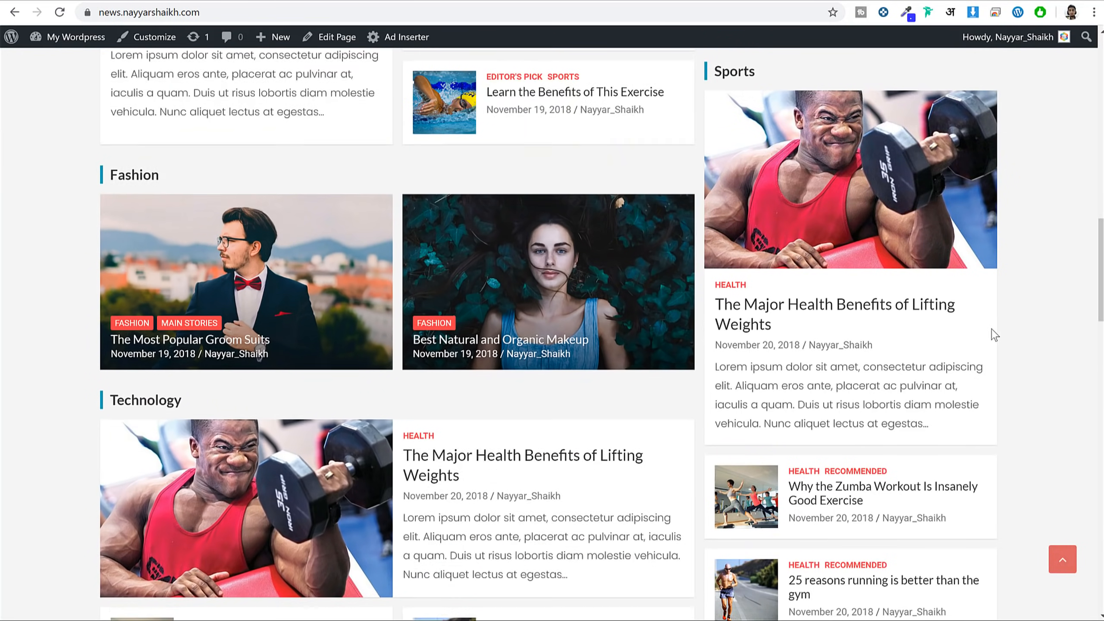
scroll(994, 333, "up", 12)
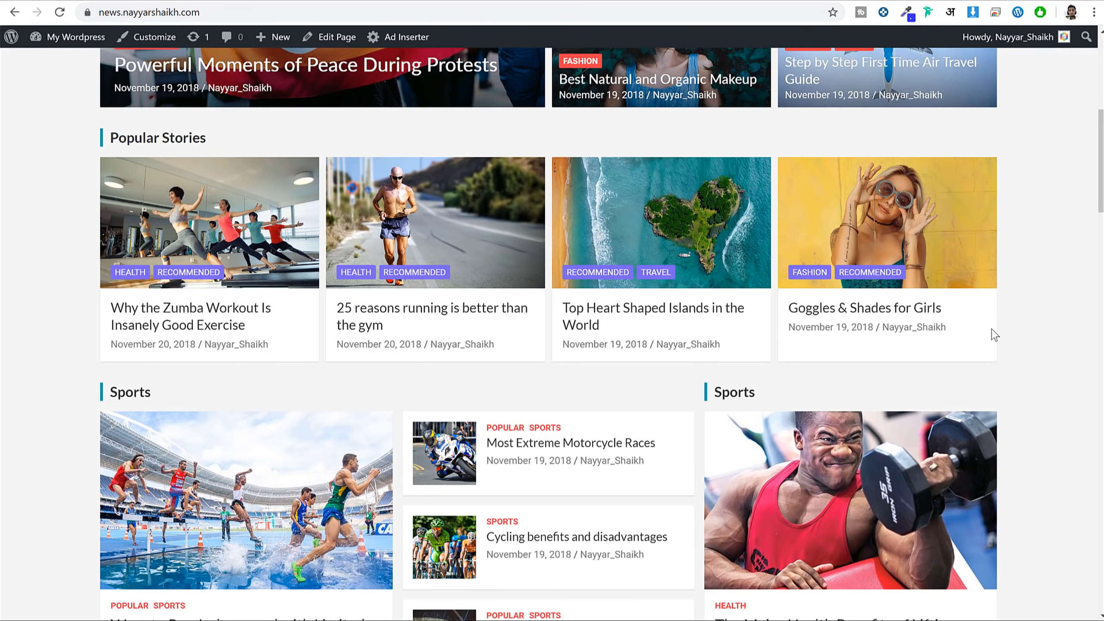
scroll(956, 344, "up", 8)
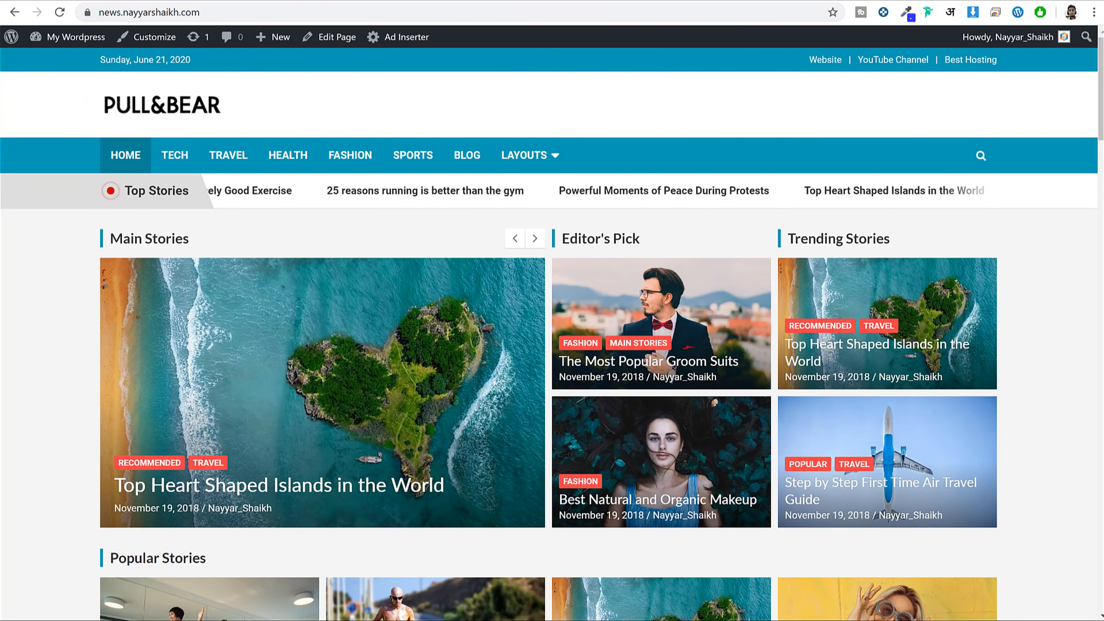
left_click(265, 1)
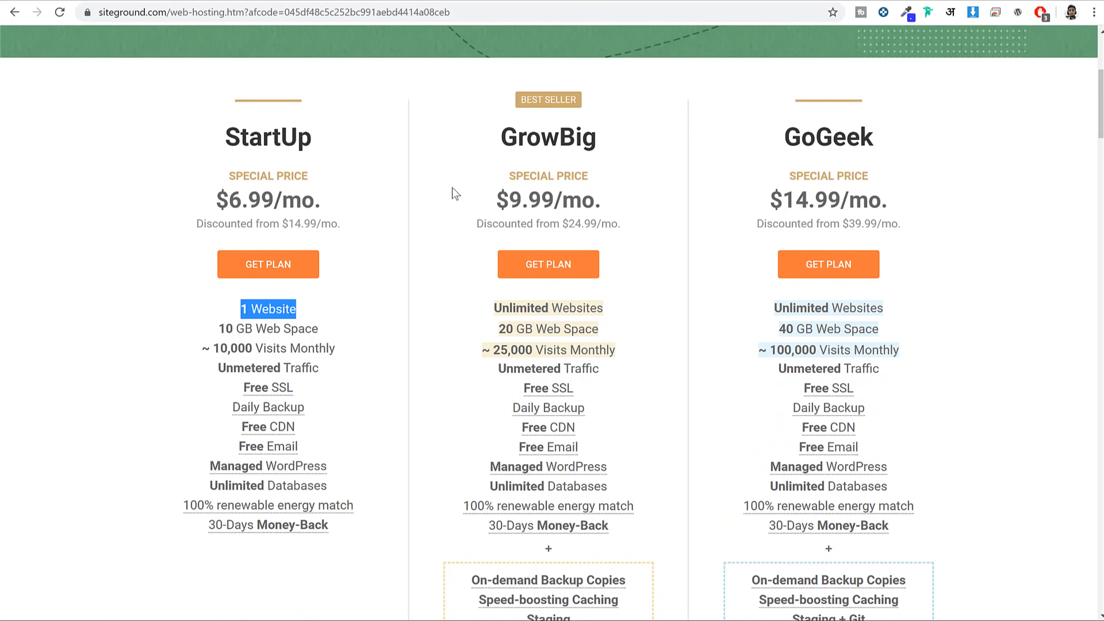
left_click_drag(499, 131, 604, 144)
Highlight GrowBig's plan name and its Unlimited Websites feature on the SiteGround pricing table.
left_click_drag(612, 309, 473, 306)
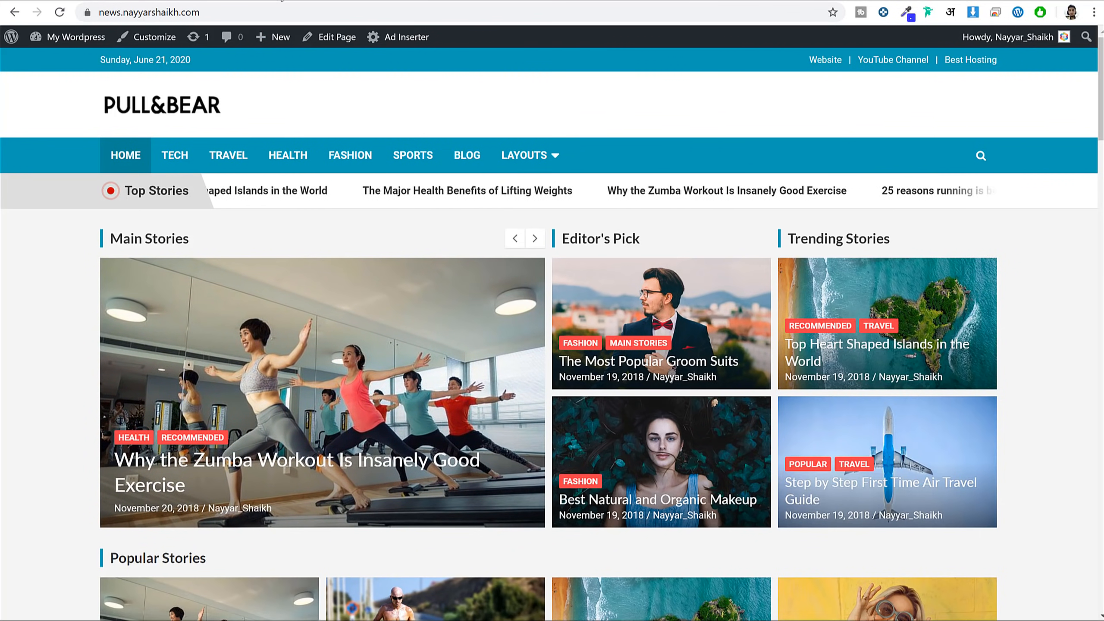
left_click(261, 0)
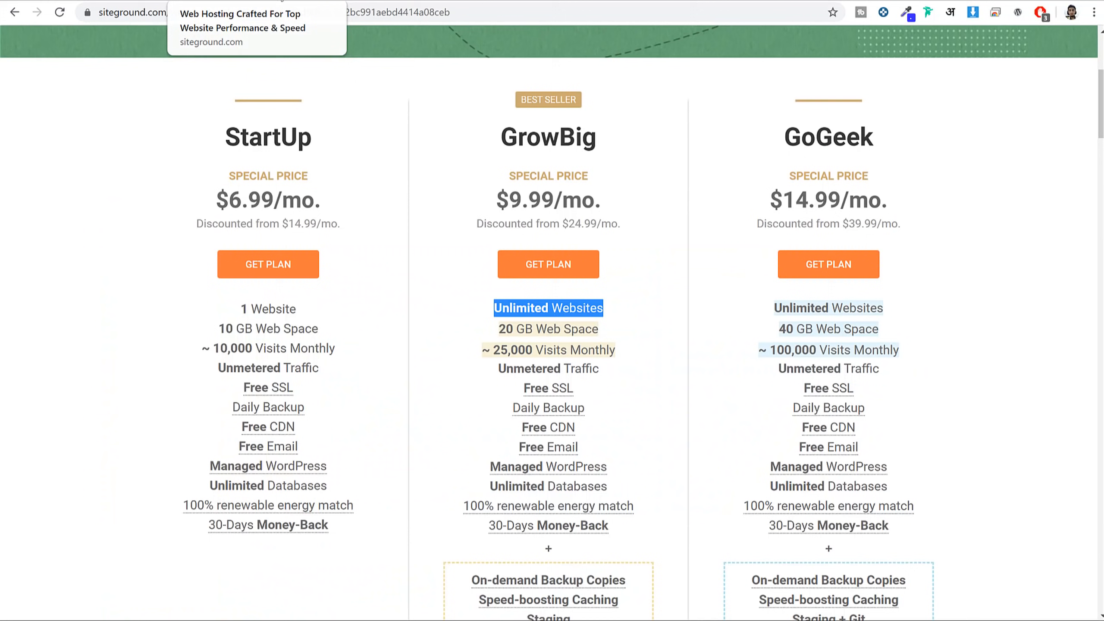
left_click(610, 308)
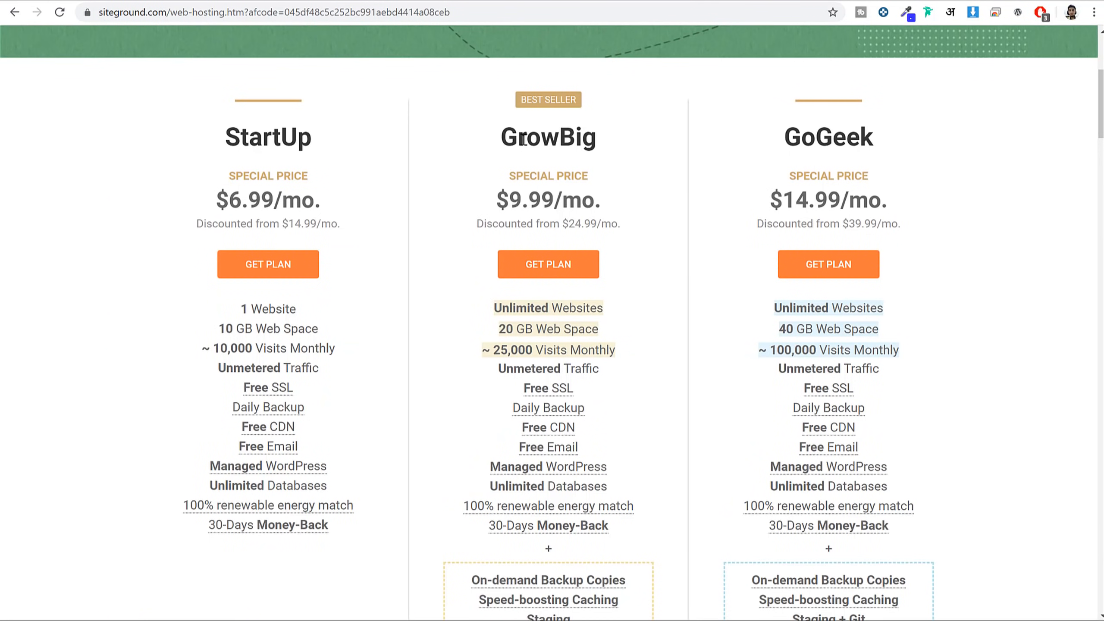
left_click_drag(501, 138, 596, 150)
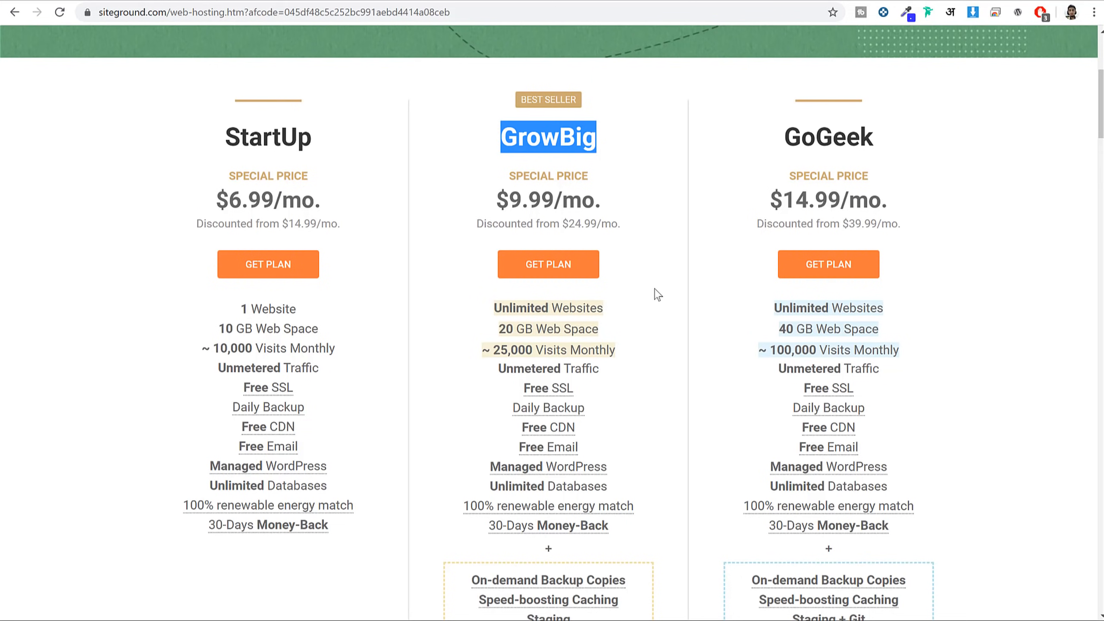
left_click_drag(621, 305, 486, 304)
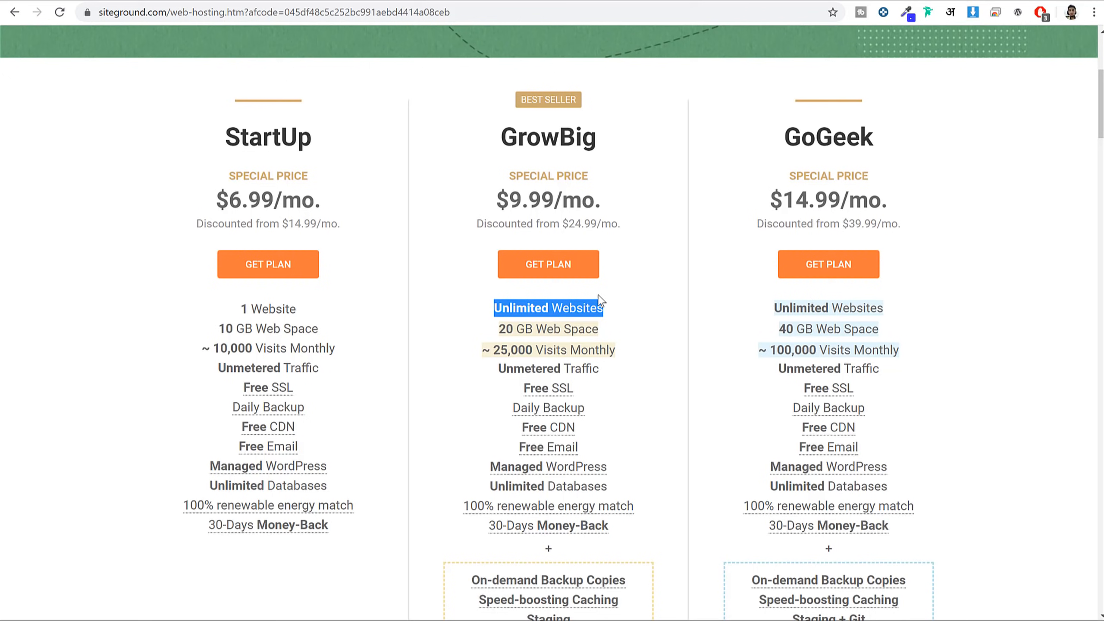
left_click(629, 307)
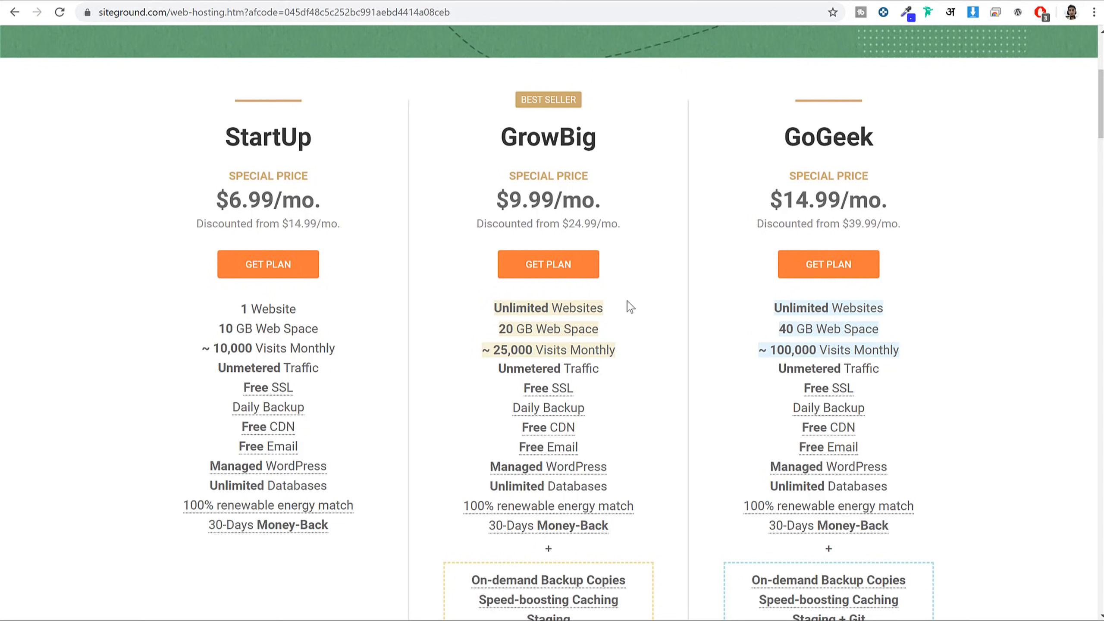
Compare web space by highlighting StartUp's 10 GB and GoGeek's 40 GB.
left_click_drag(325, 328, 217, 330)
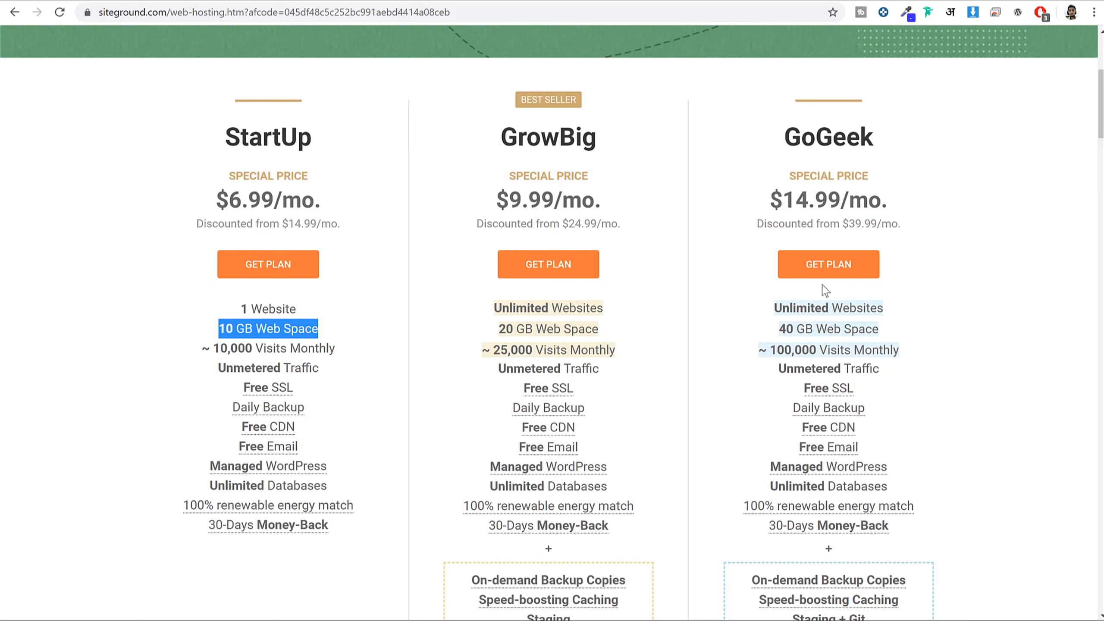
left_click_drag(817, 329, 756, 332)
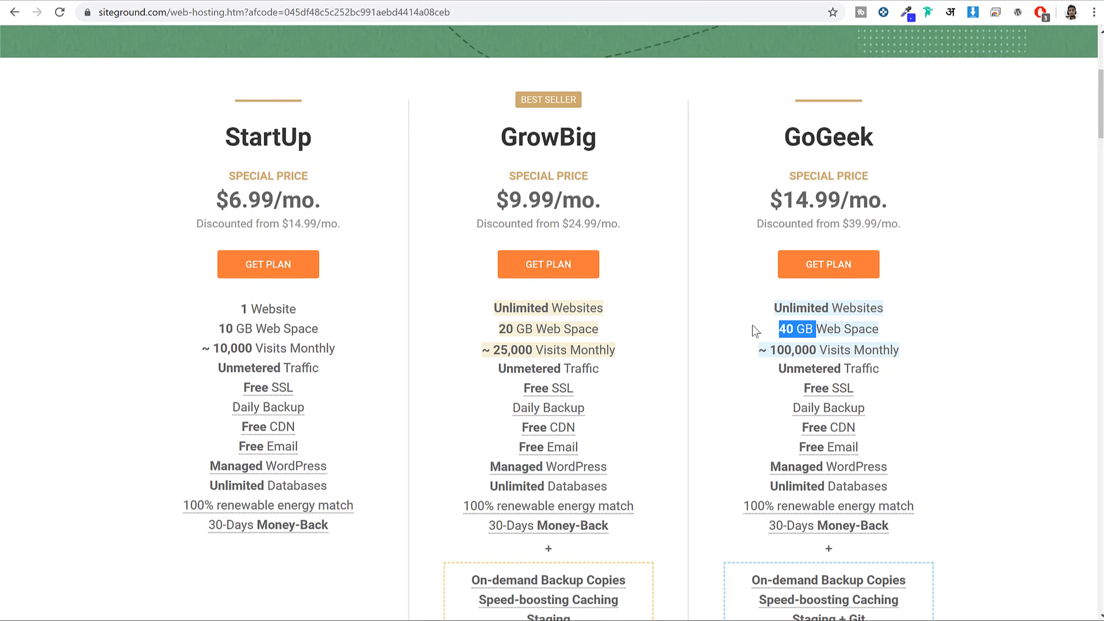
left_click(755, 331)
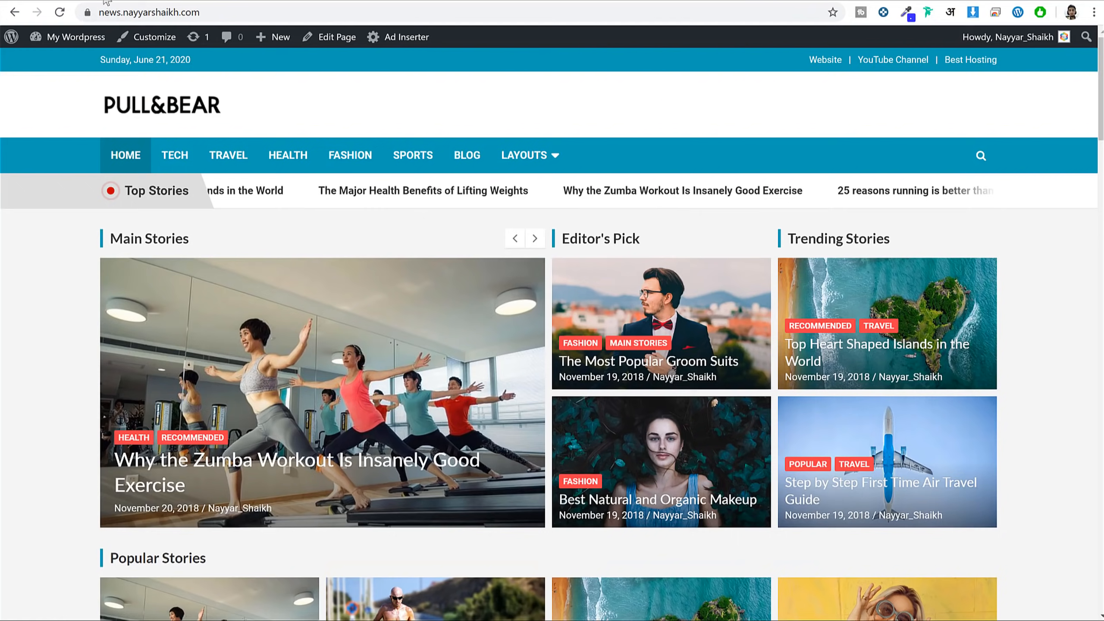
Scroll the news homepage, return to the top, and follow Best Hosting to SiteGround's pricing page.
left_click(113, 3)
scroll(894, 296, "down", 20)
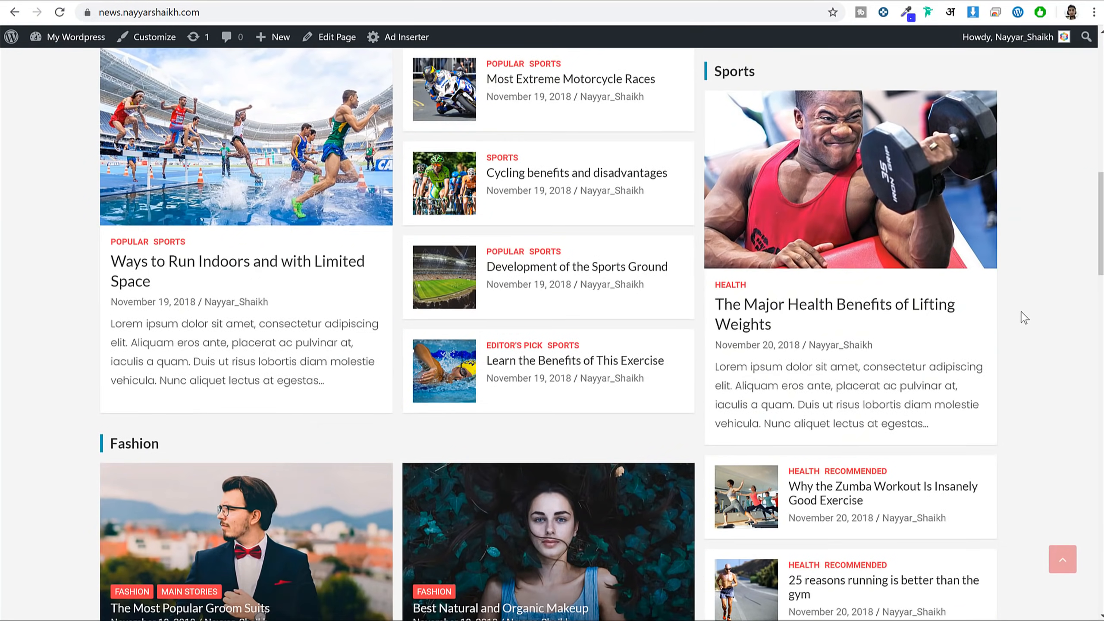
scroll(1024, 317, "down", 20)
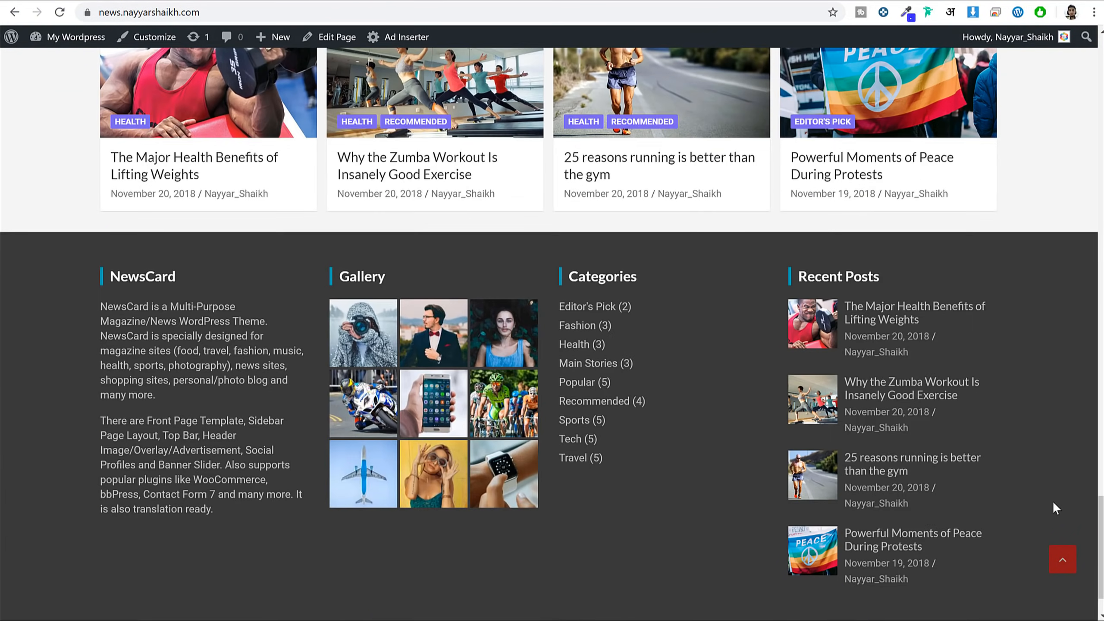
left_click(1062, 560)
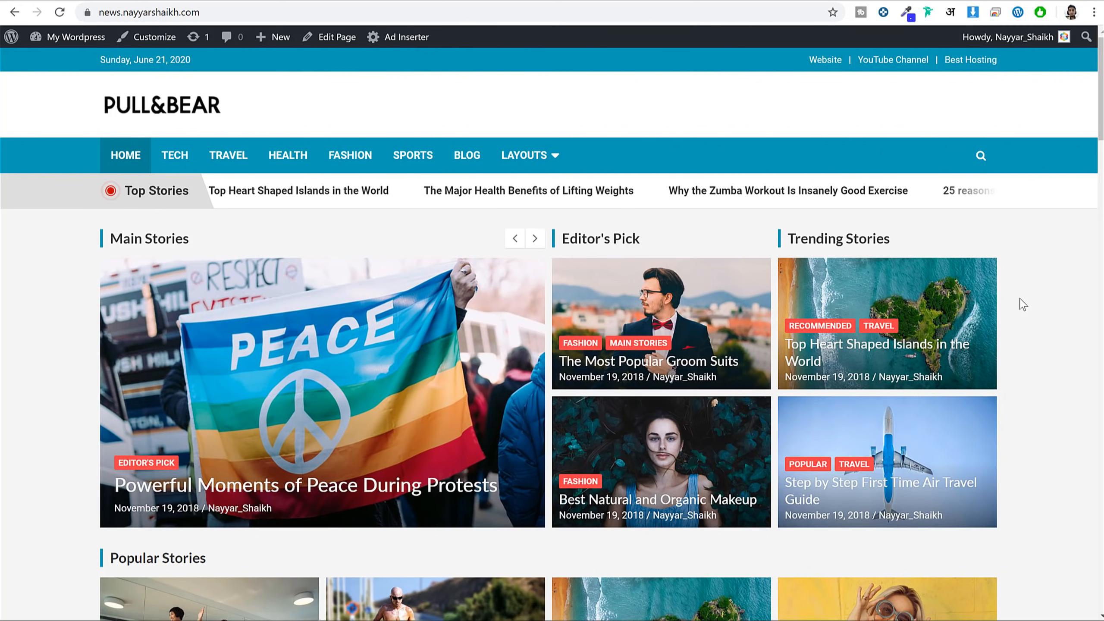
left_click(970, 60)
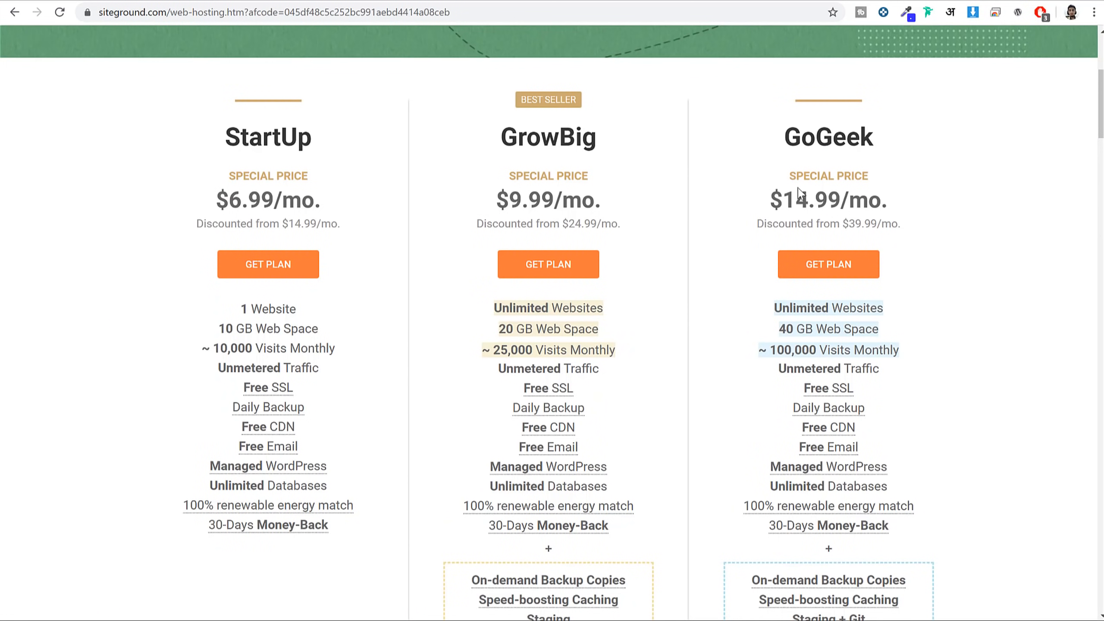
double_click(593, 135)
left_click(569, 145)
left_click(330, 1)
left_click_drag(601, 329, 496, 337)
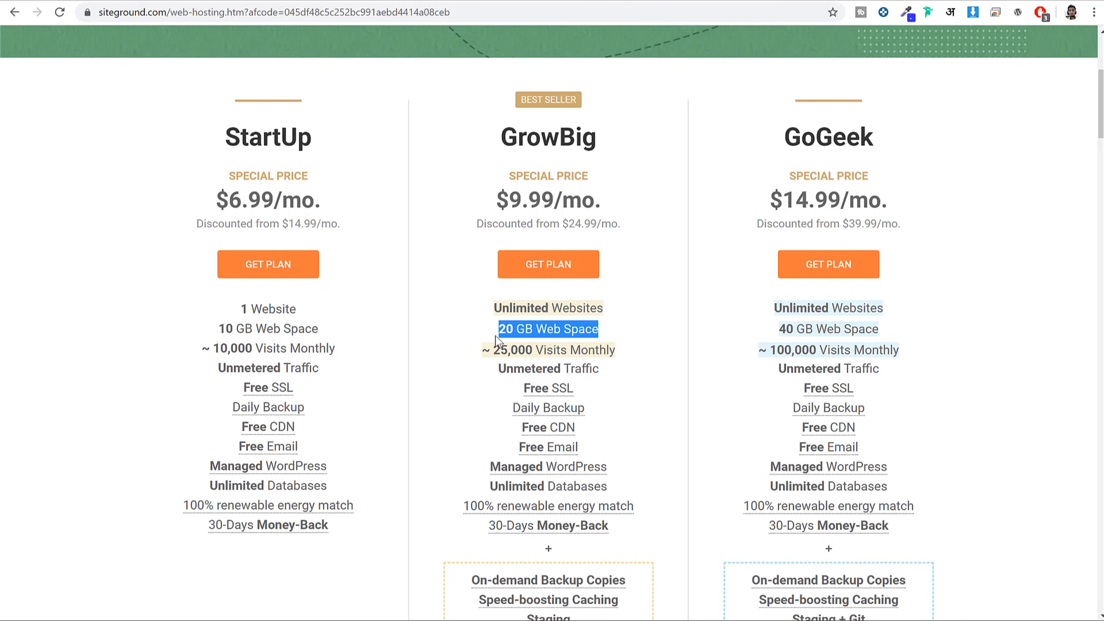
scroll(641, 348, "down", 15)
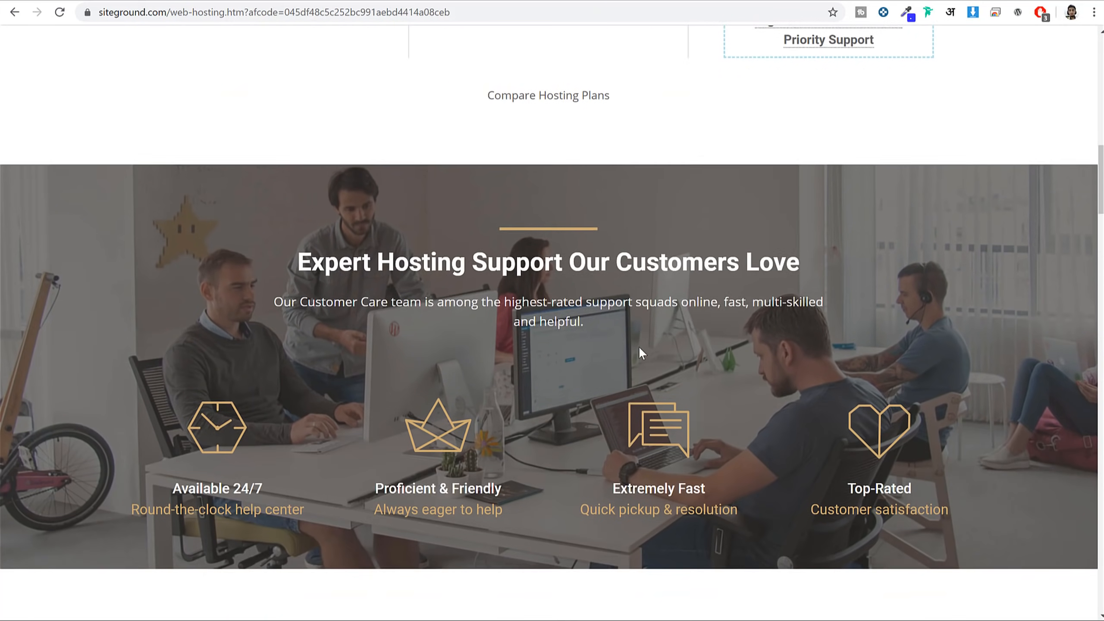
scroll(641, 350, "down", 10)
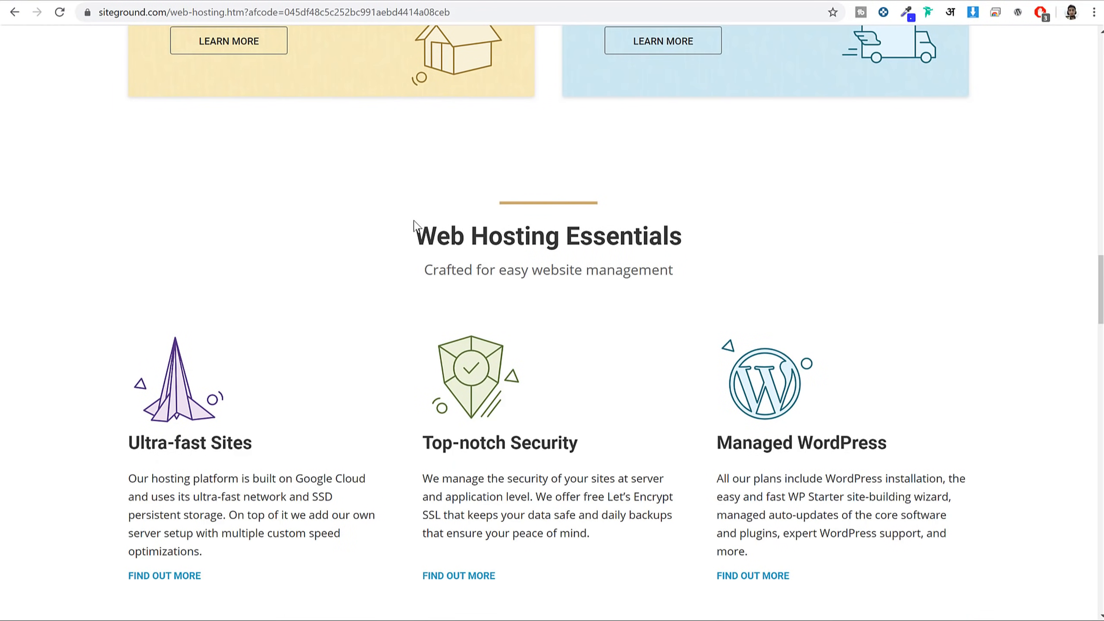
left_click_drag(415, 228, 691, 246)
left_click(691, 245)
scroll(688, 244, "down", 5)
left_click_drag(124, 237, 253, 237)
left_click(184, 377)
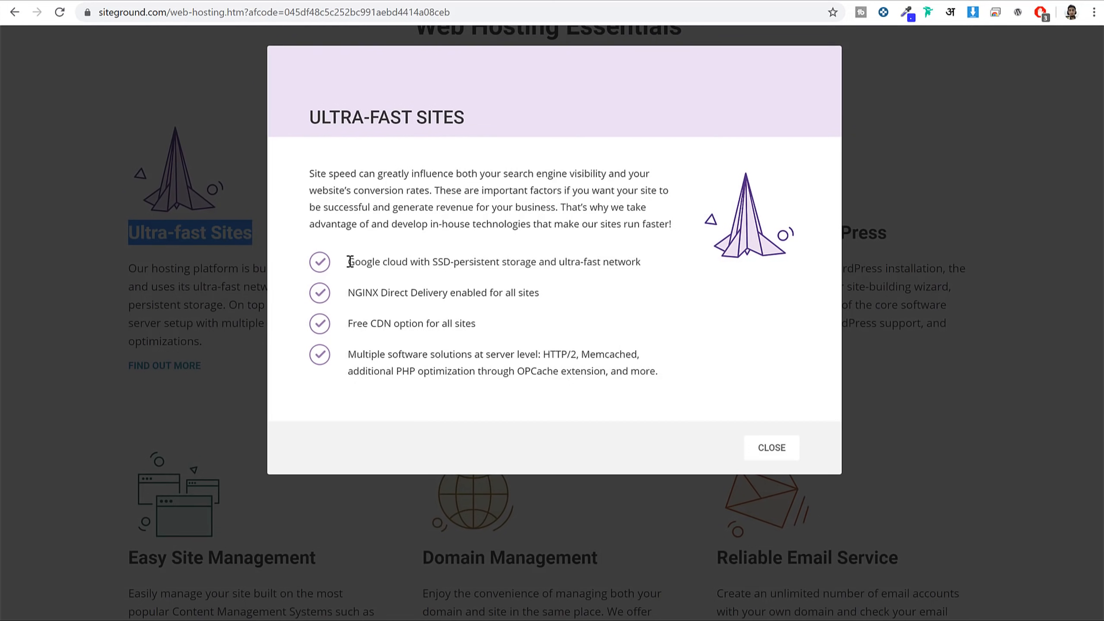
left_click(365, 256)
left_click_drag(365, 256, 654, 273)
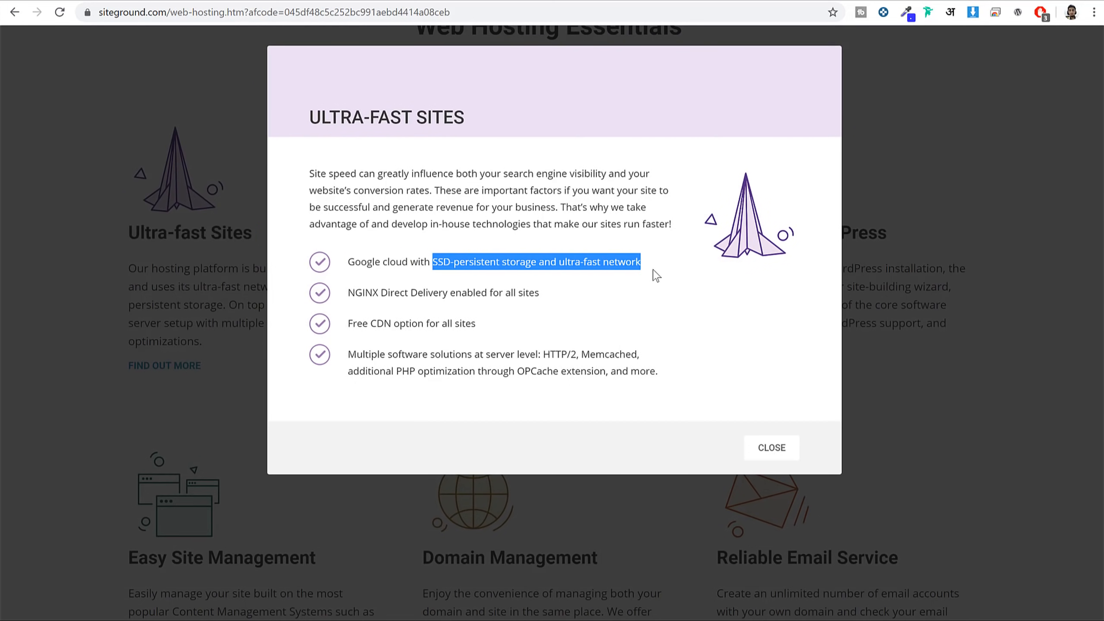
left_click(624, 290)
left_click_drag(354, 292, 381, 293)
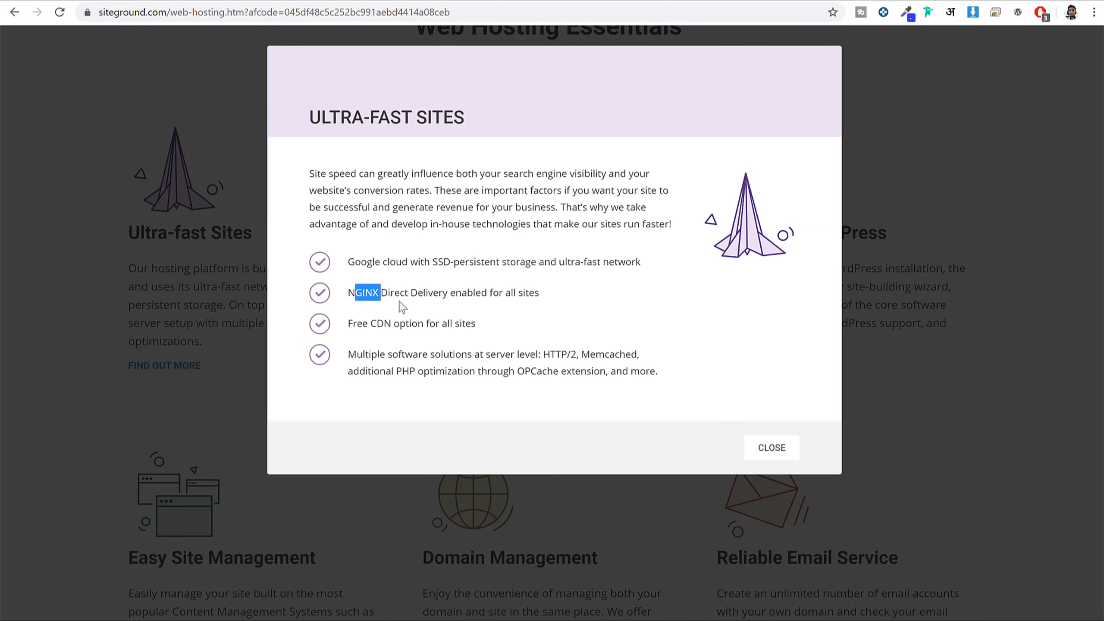
left_click(762, 452)
scroll(760, 452, "up", 20)
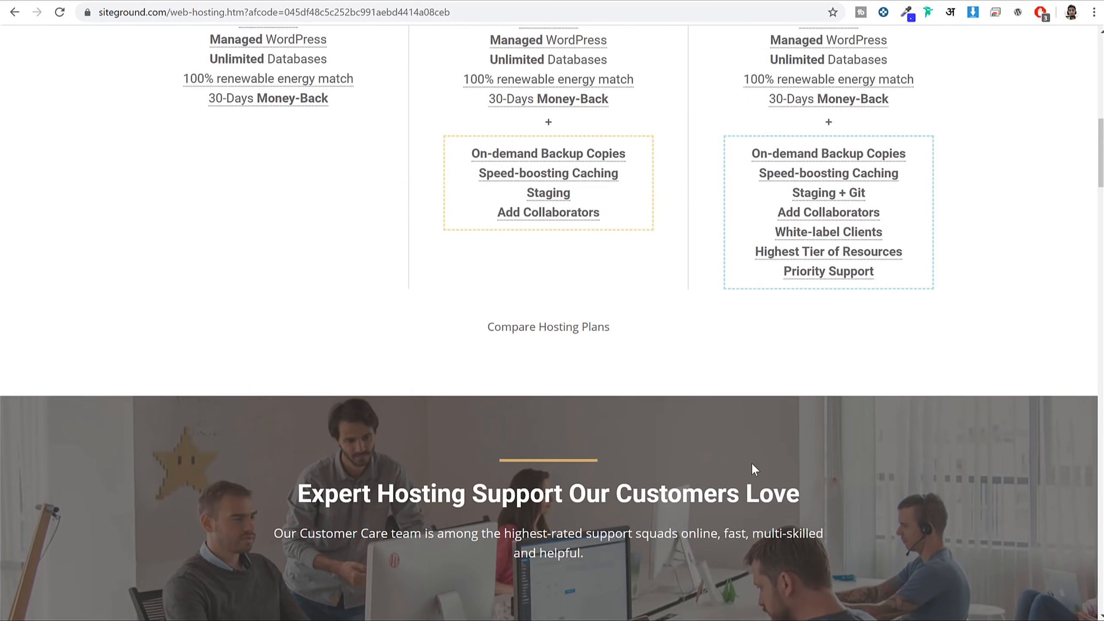
scroll(755, 468, "up", 2)
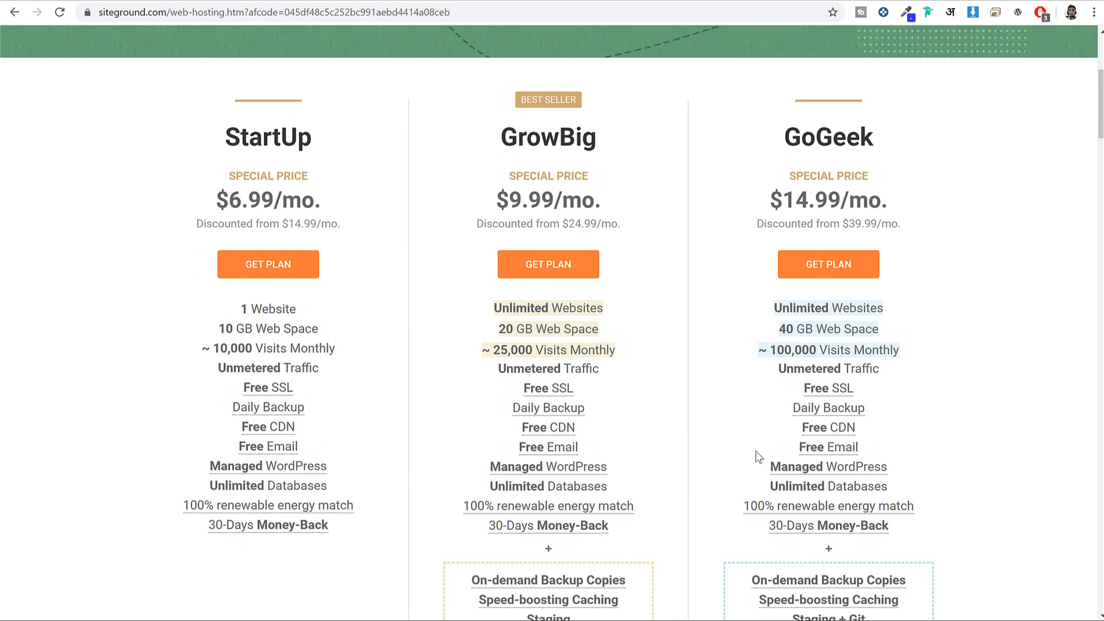
left_click_drag(608, 334, 495, 328)
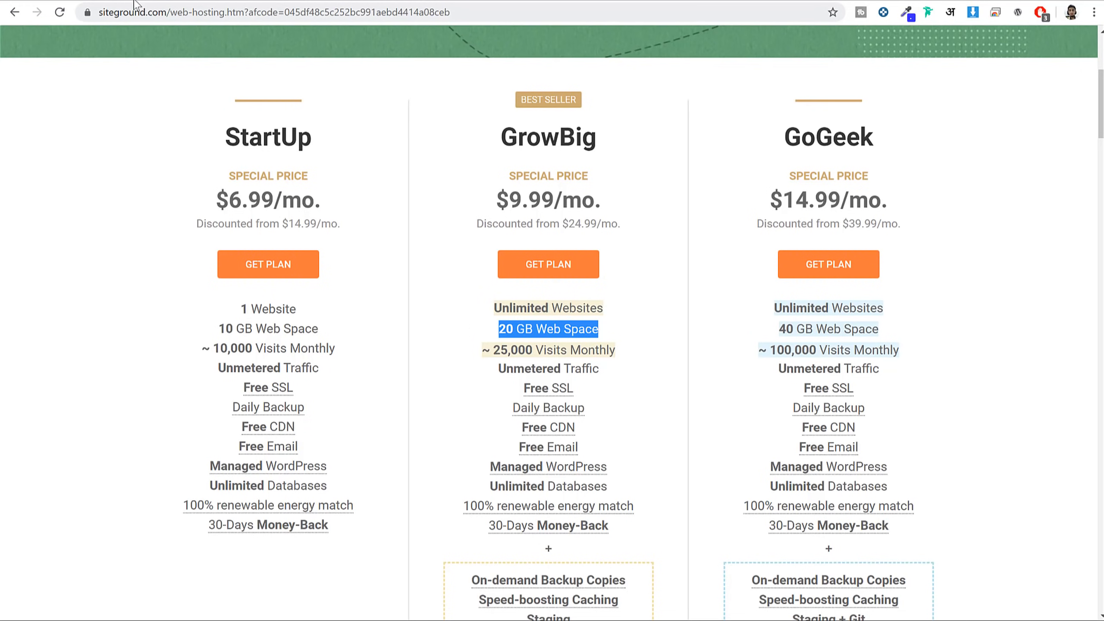
left_click(112, 1)
left_click(639, 320)
mouse_move(638, 321)
left_mouse_down()
mouse_move(492, 328)
mouse_move(621, 327)
left_mouse_up()
left_click(680, 144)
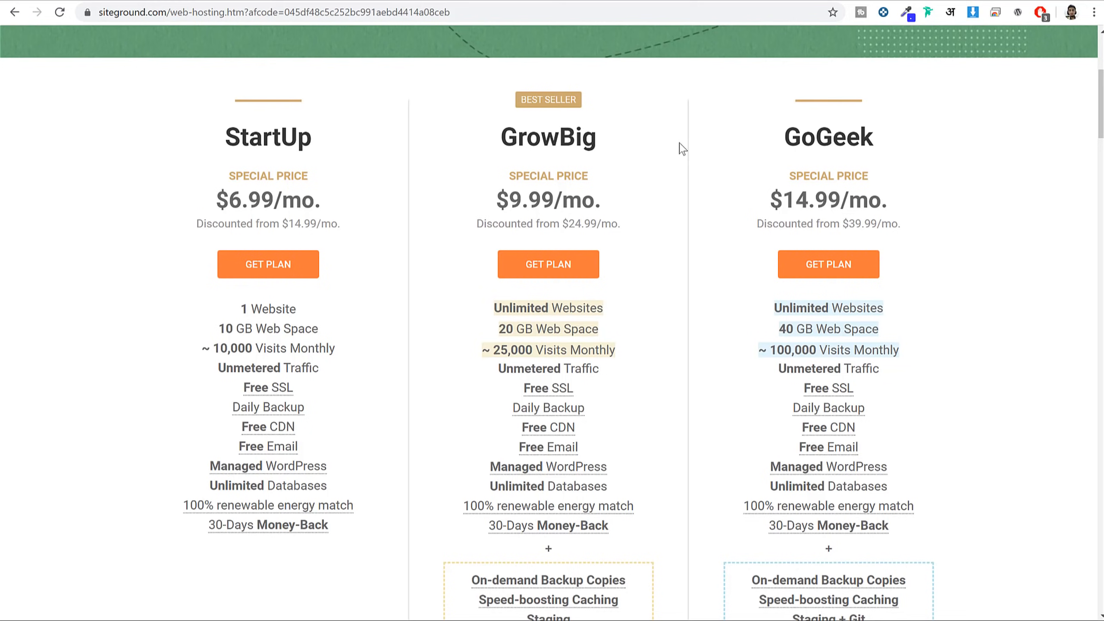
scroll(671, 278, "down", 5)
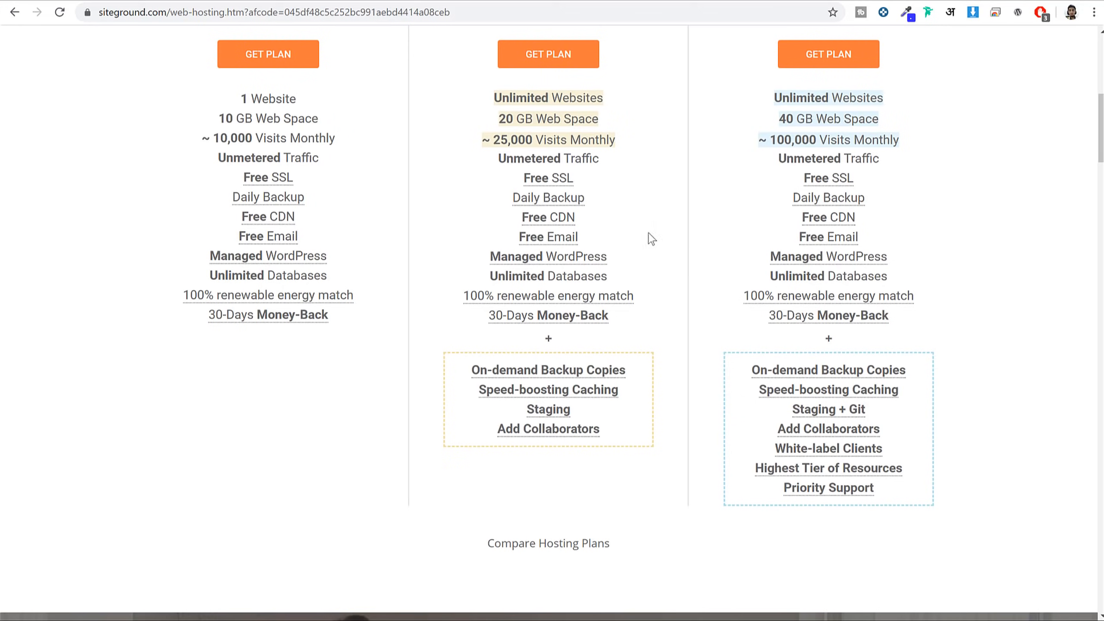
left_click_drag(335, 139, 210, 138)
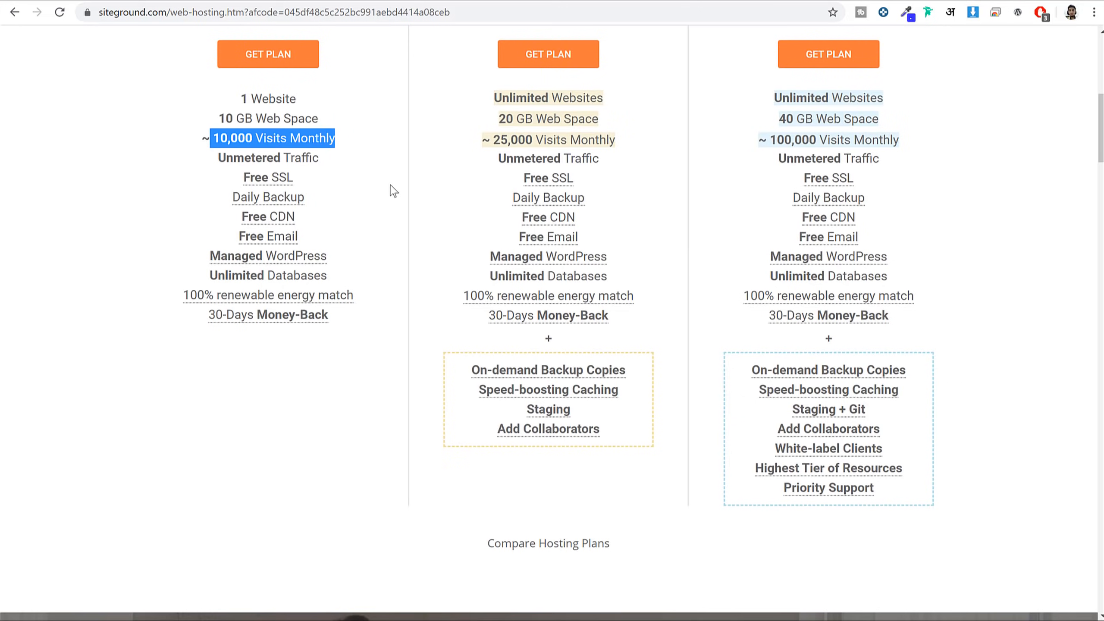
scroll(542, 226, "up", 7)
scroll(564, 227, "up", 2)
scroll(634, 242, "down", 2)
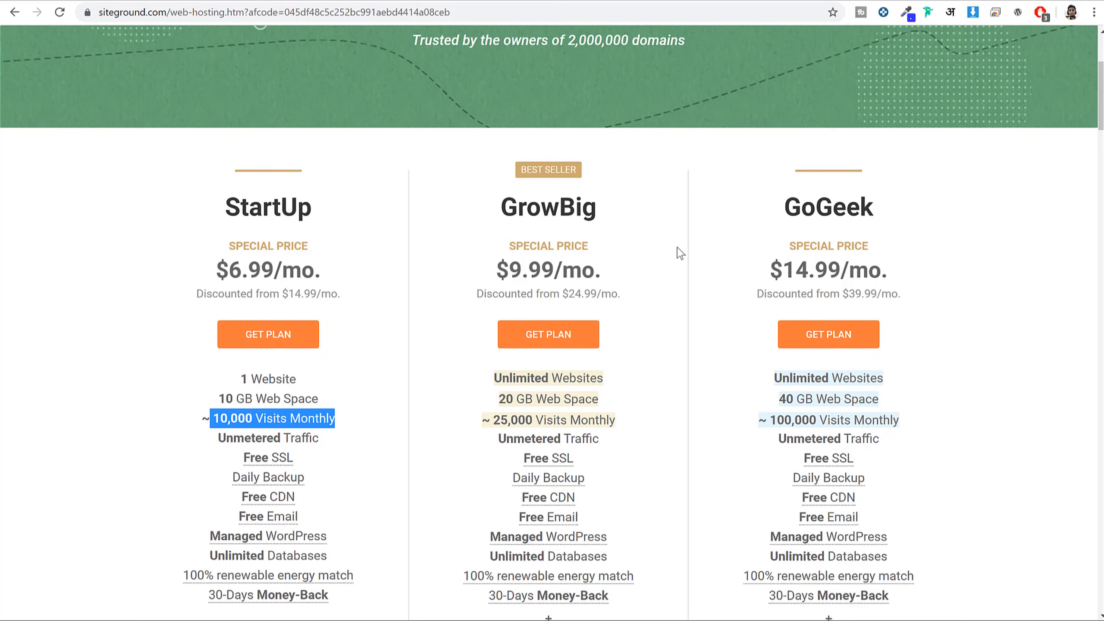
left_click(330, 427)
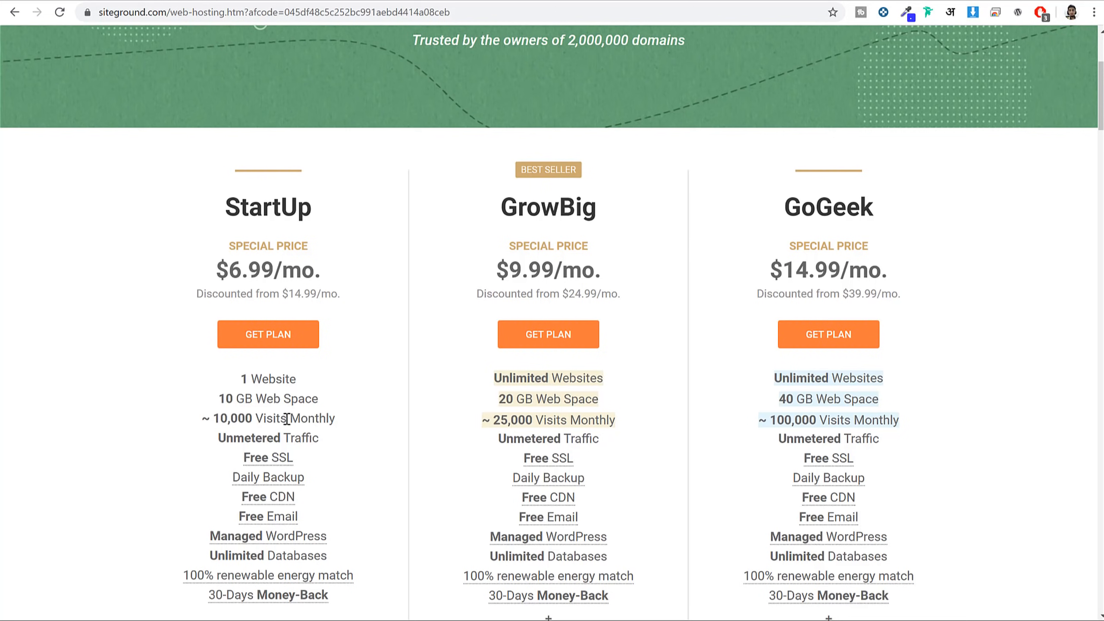
left_click_drag(335, 419, 212, 415)
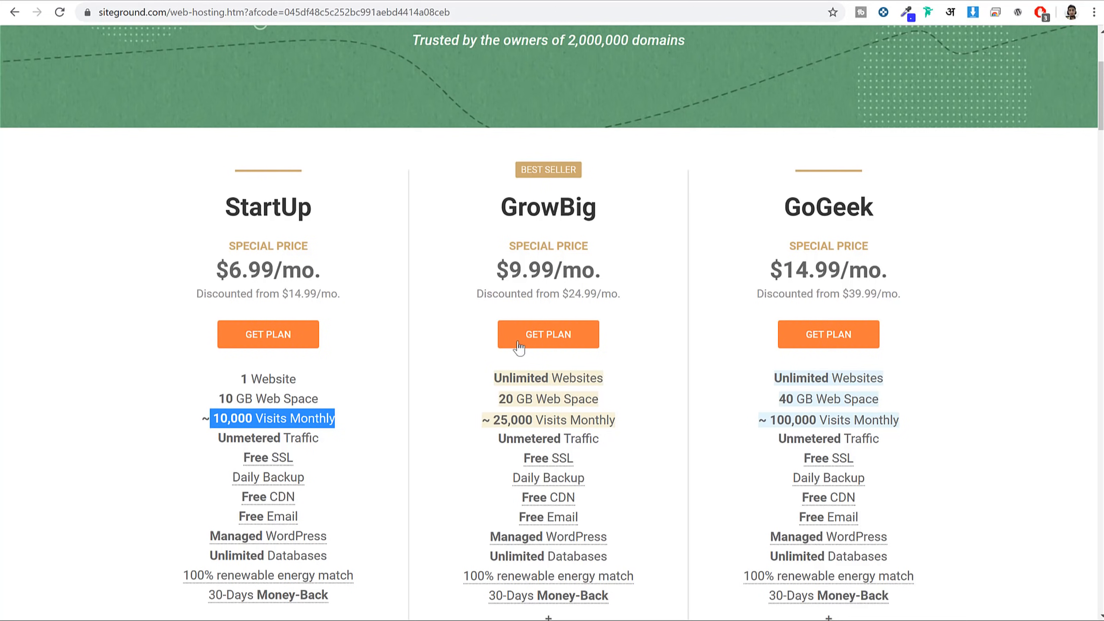
left_click_drag(535, 420, 458, 421)
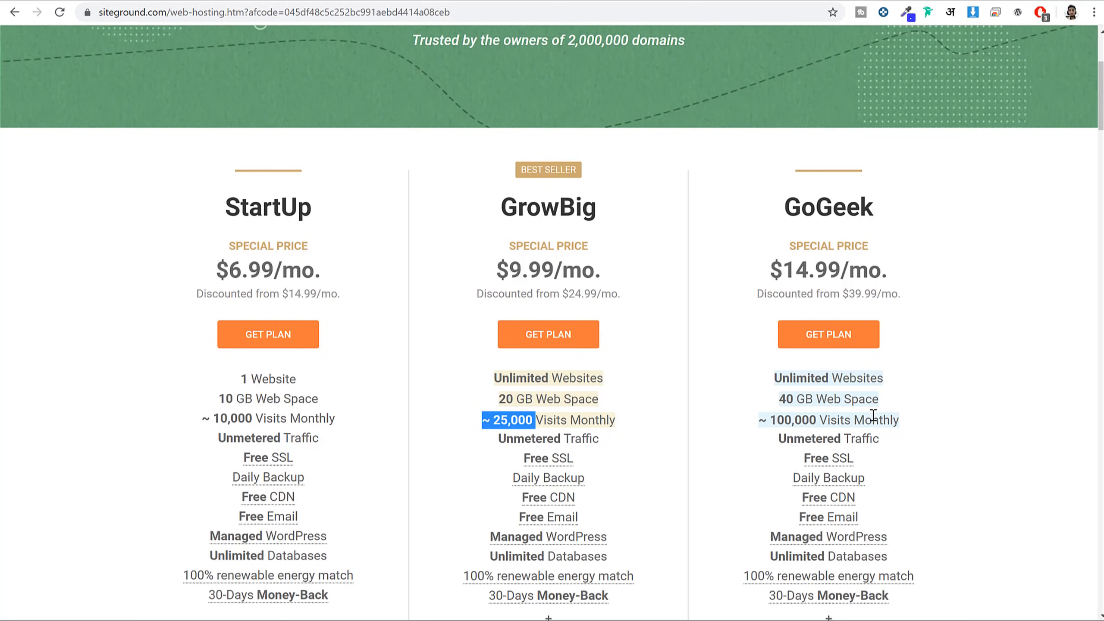
left_click_drag(828, 419, 742, 418)
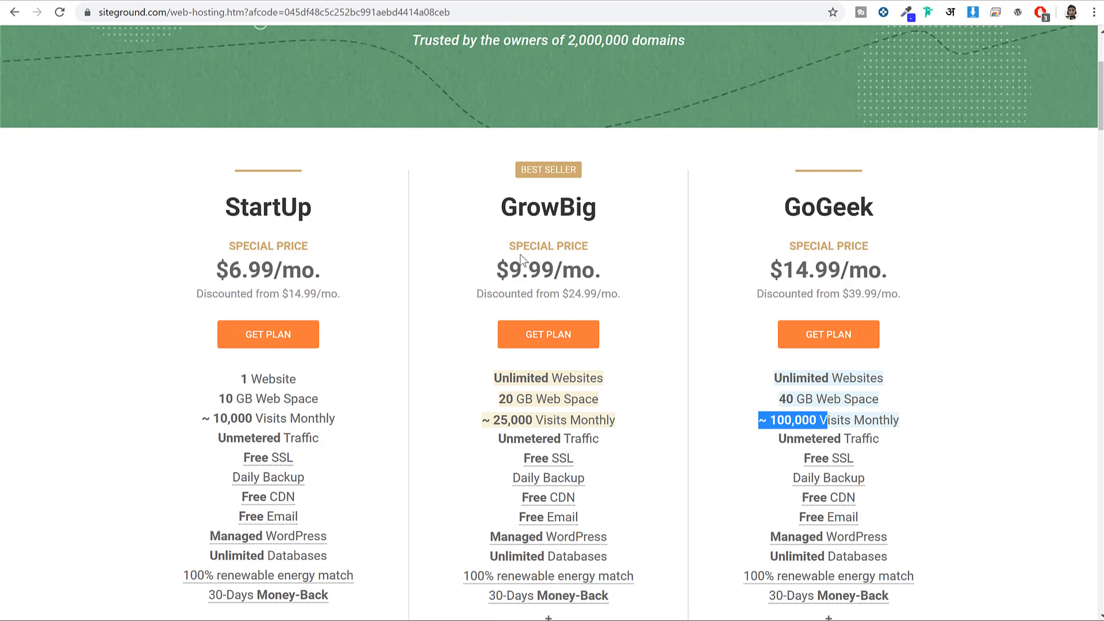
left_click_drag(505, 209, 636, 211)
left_click(625, 316)
left_click_drag(620, 420, 470, 419)
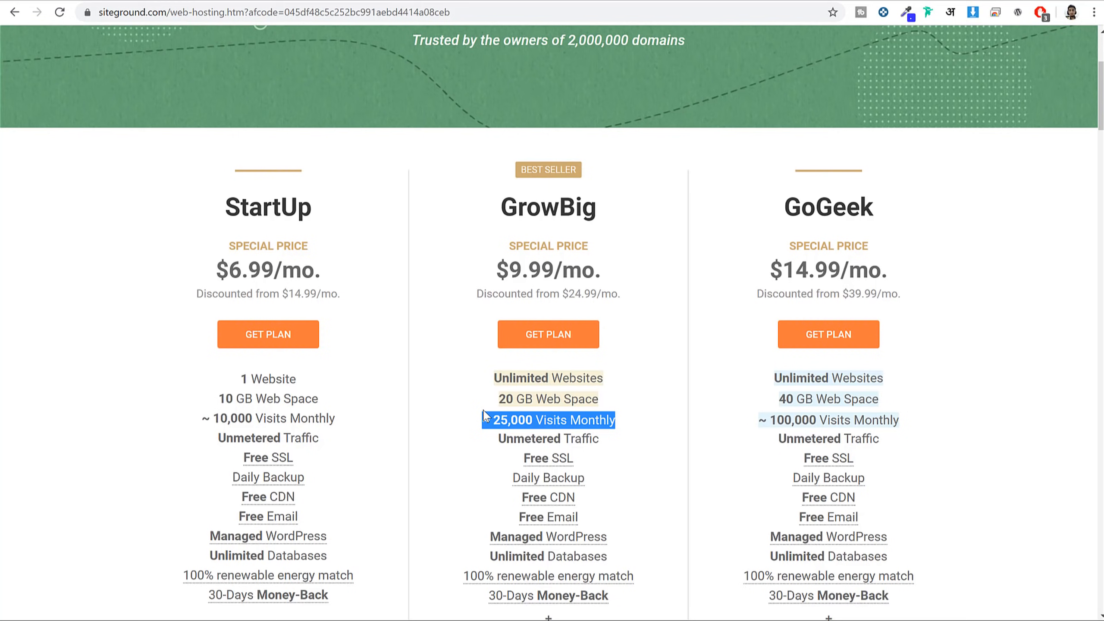
scroll(681, 334, "down", 5)
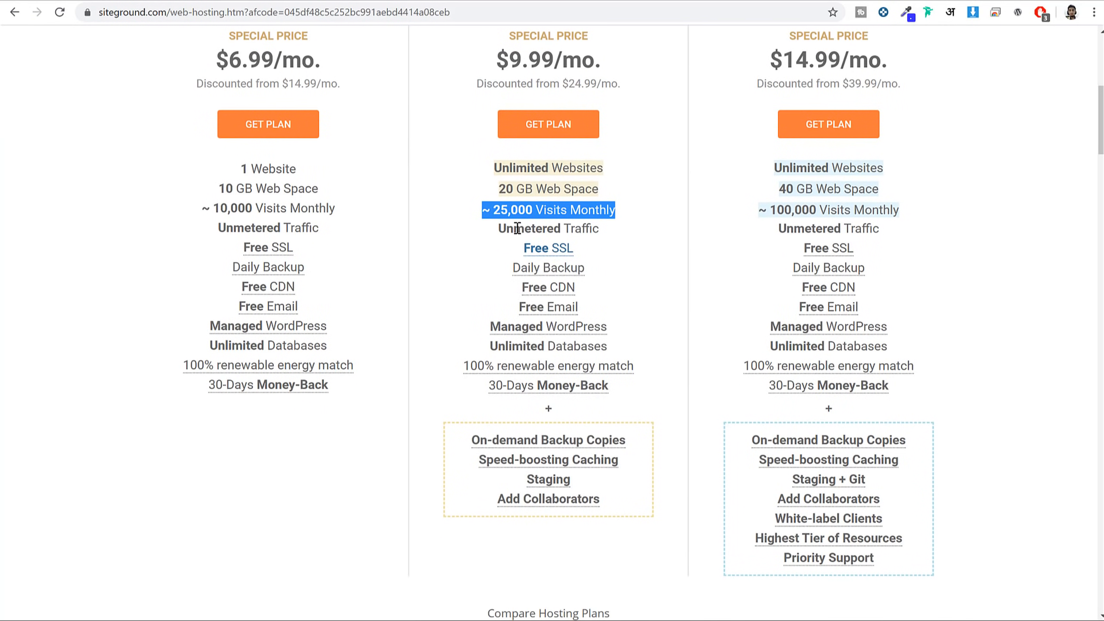
left_click_drag(507, 228, 624, 226)
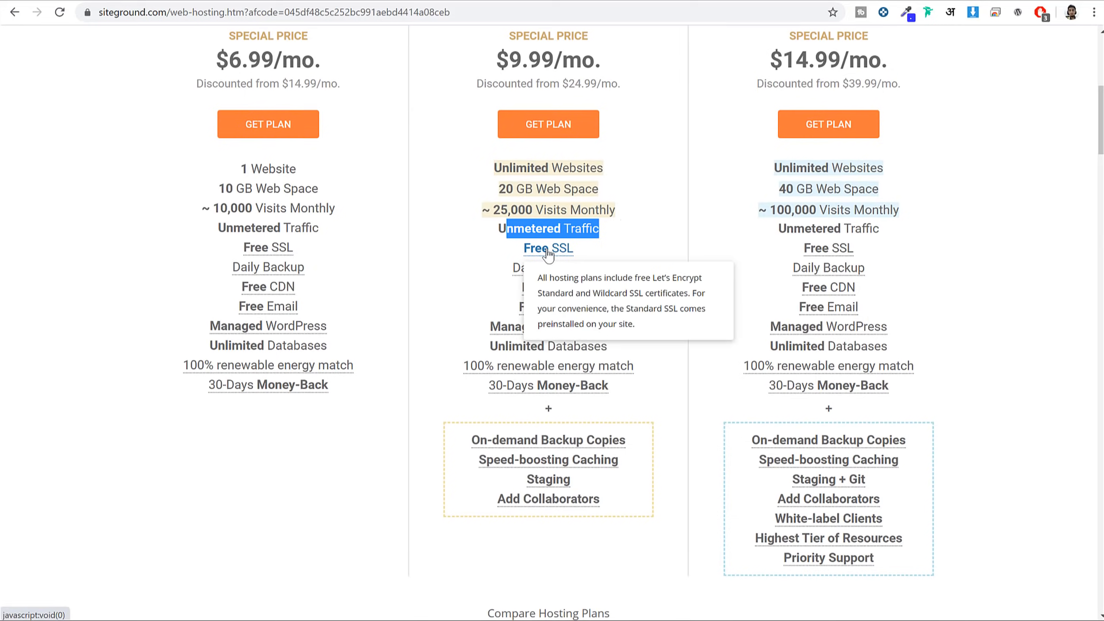
left_click(100, 1)
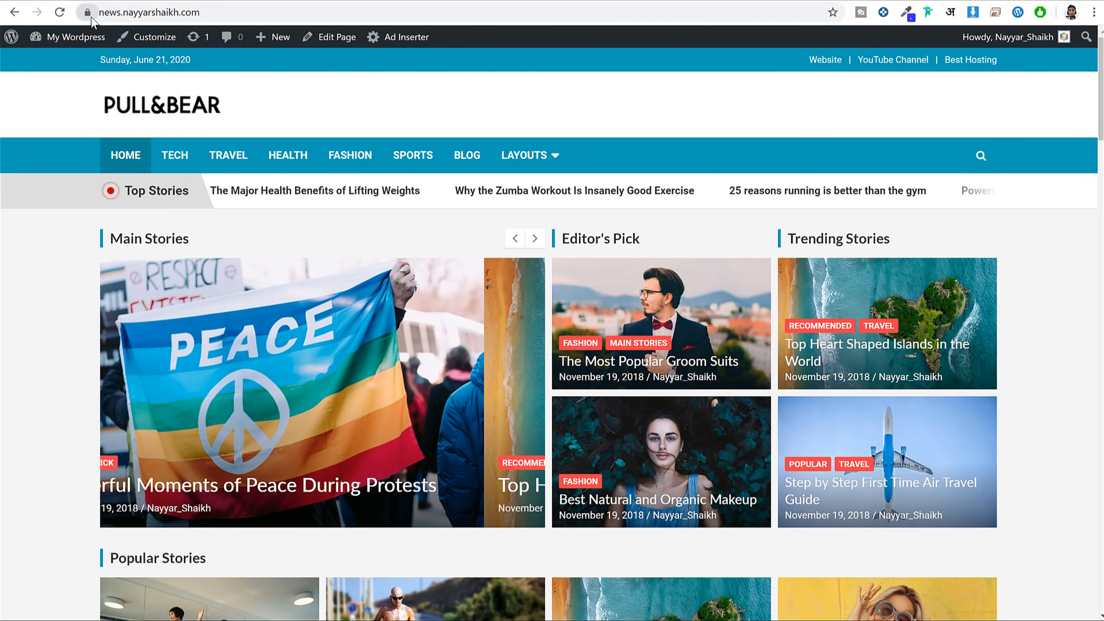
left_click(87, 12)
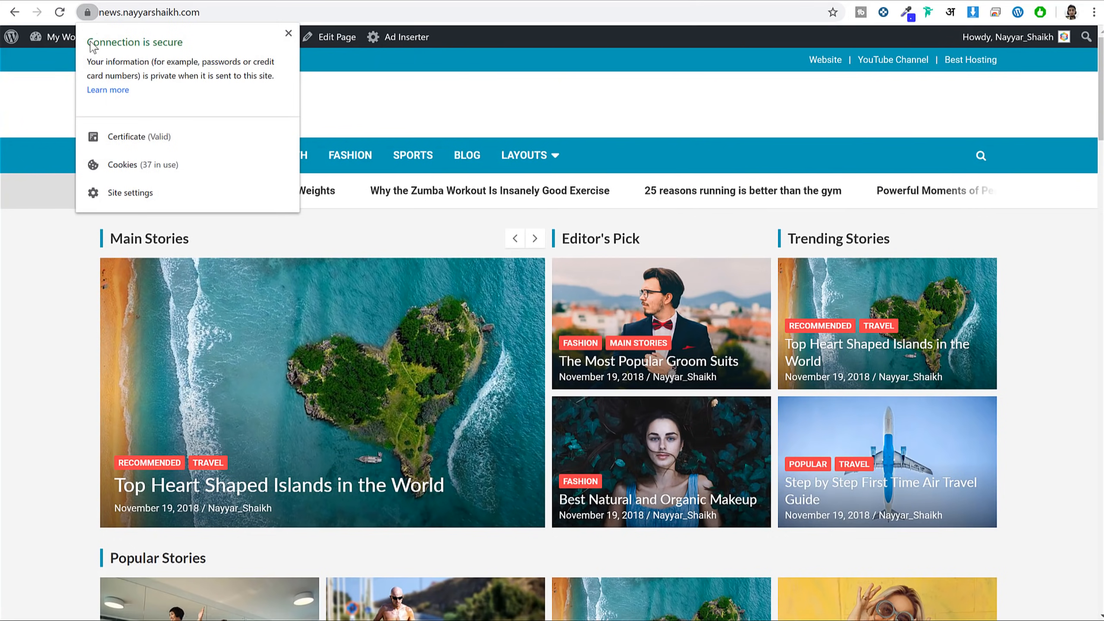
left_click(288, 33)
left_click(290, 2)
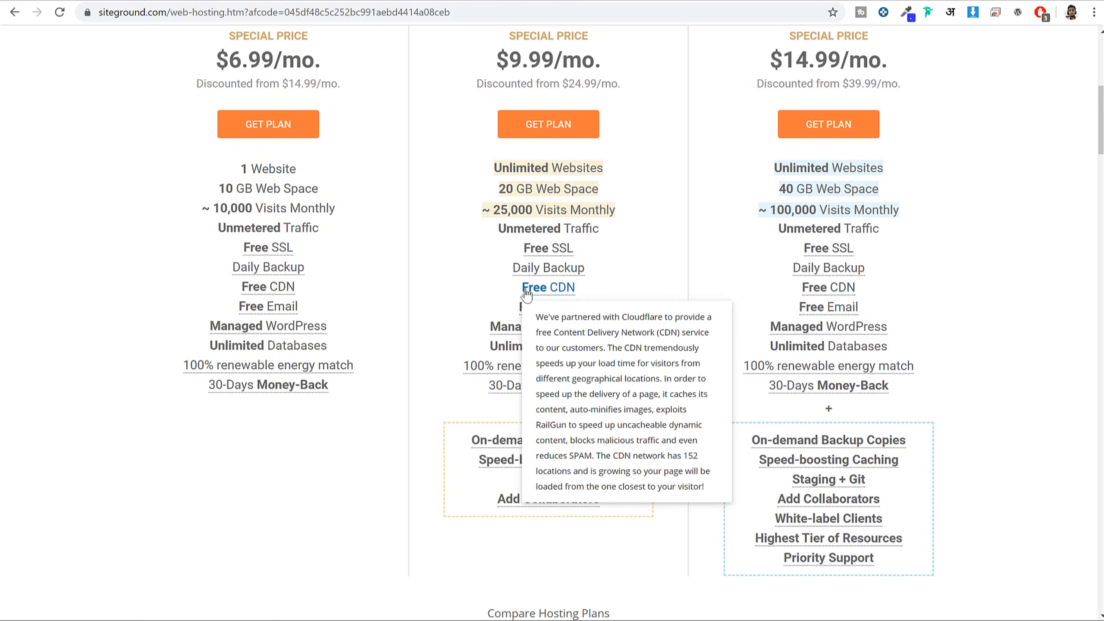
Highlight GrowBig's Daily Backup and Free CDN lines in the plan comparison.
left_click_drag(512, 268, 636, 295)
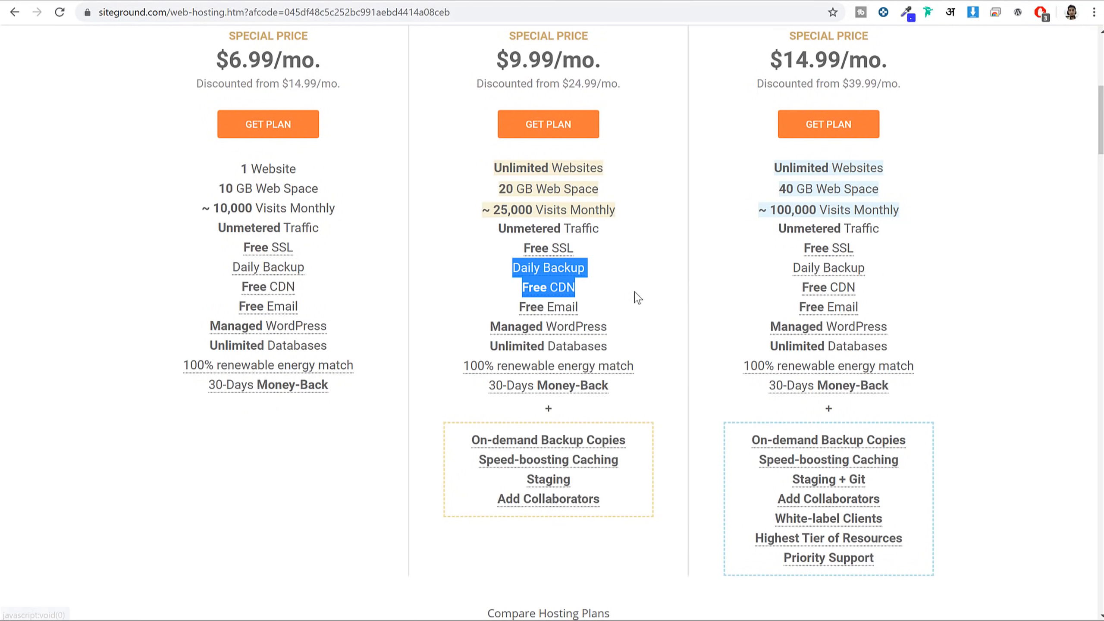
scroll(656, 316, "up", 3)
scroll(657, 316, "down", 3)
left_click(651, 290)
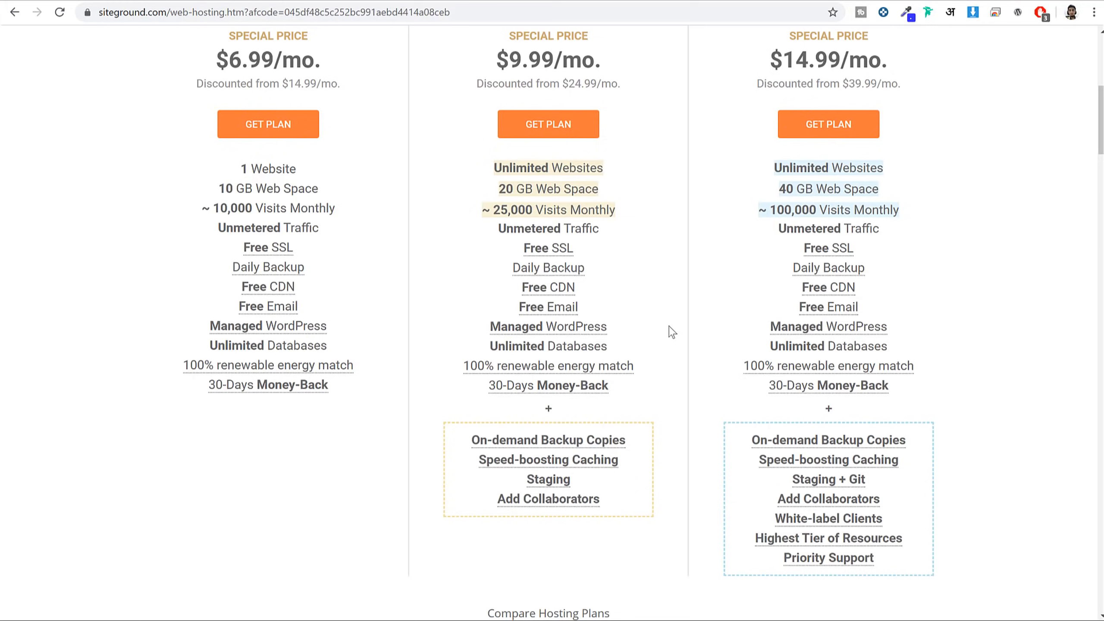
Scroll down to Web Hosting Essentials and highlight the Top-notch Security heading.
scroll(670, 331, "down", 15)
scroll(669, 330, "down", 3)
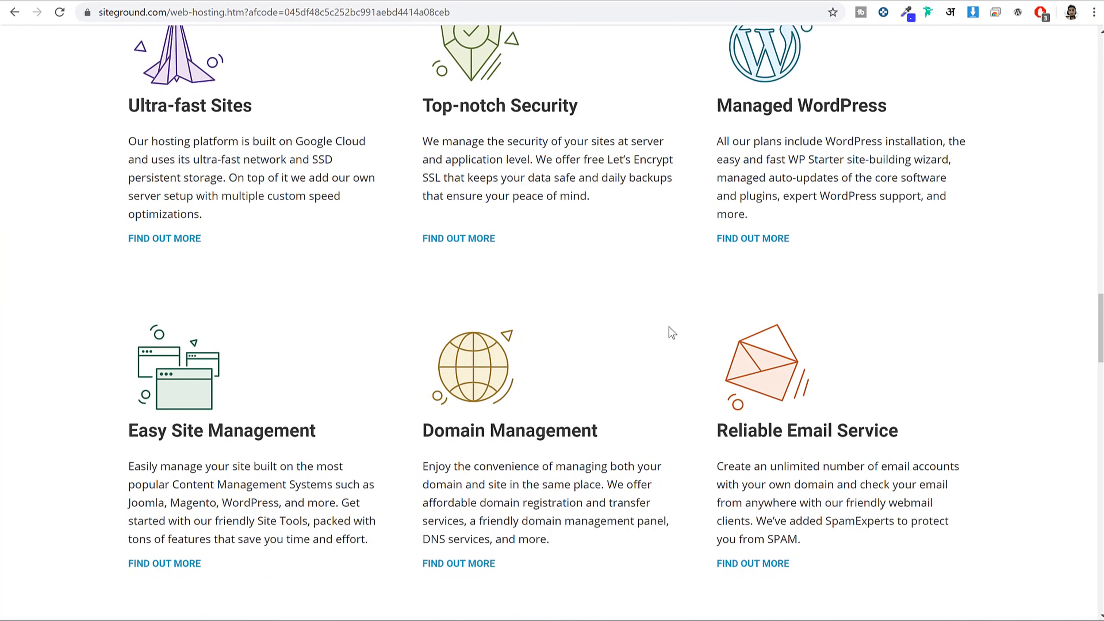
scroll(670, 326, "up", 5)
left_click_drag(426, 312, 617, 309)
left_click(617, 309)
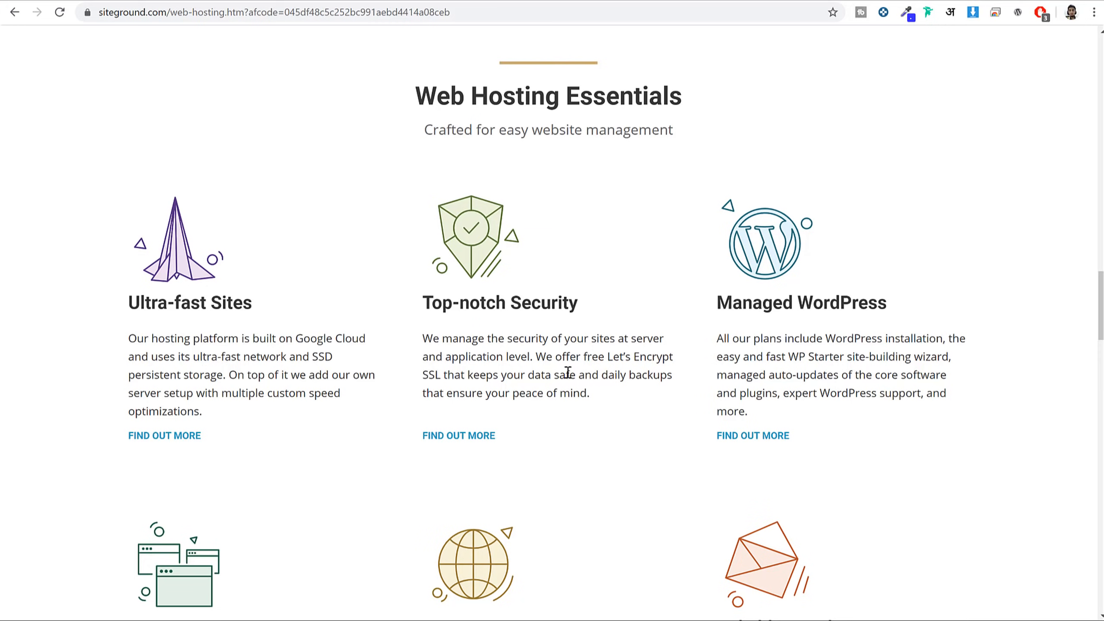
Read the Top-notch Security details, highlighting the AI Anti-Bot System and WAF, then close them.
left_click(480, 436)
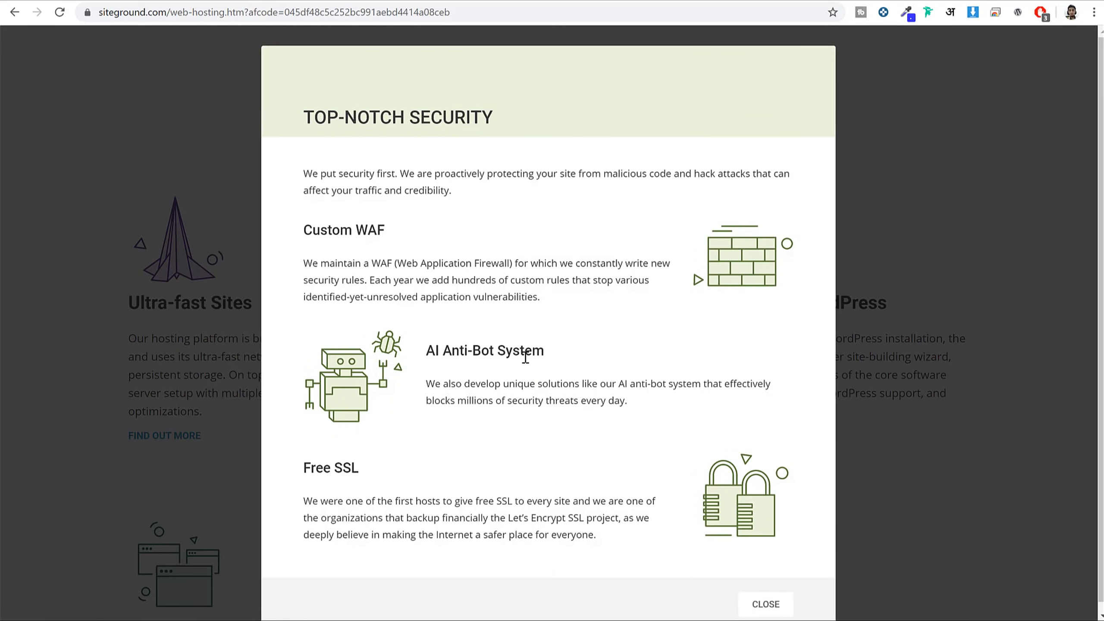
left_click_drag(559, 353, 426, 347)
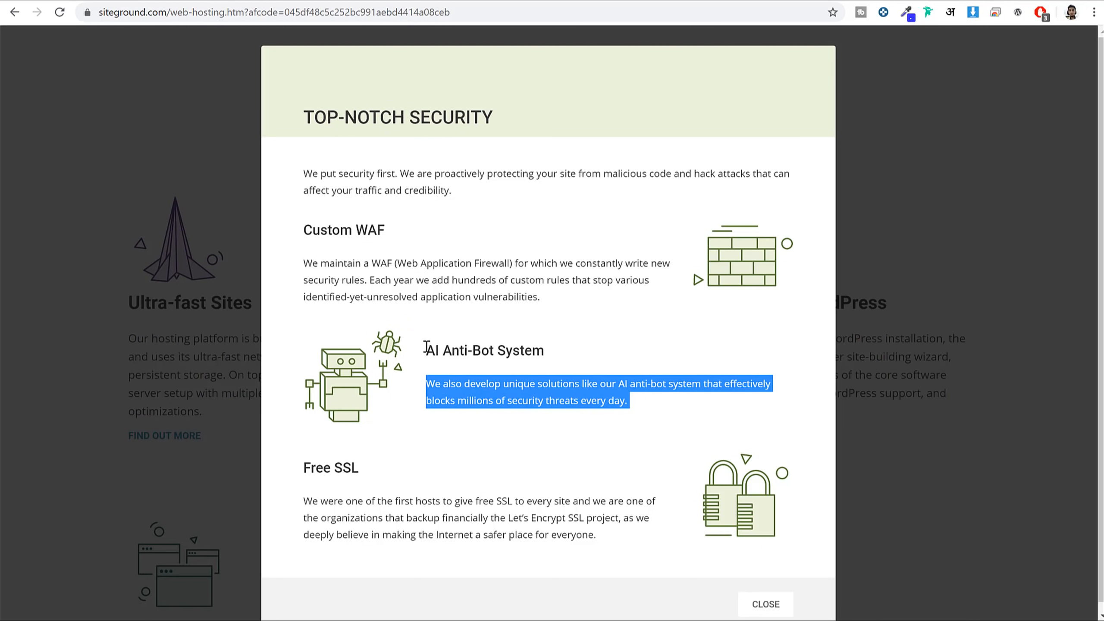
left_click(444, 349)
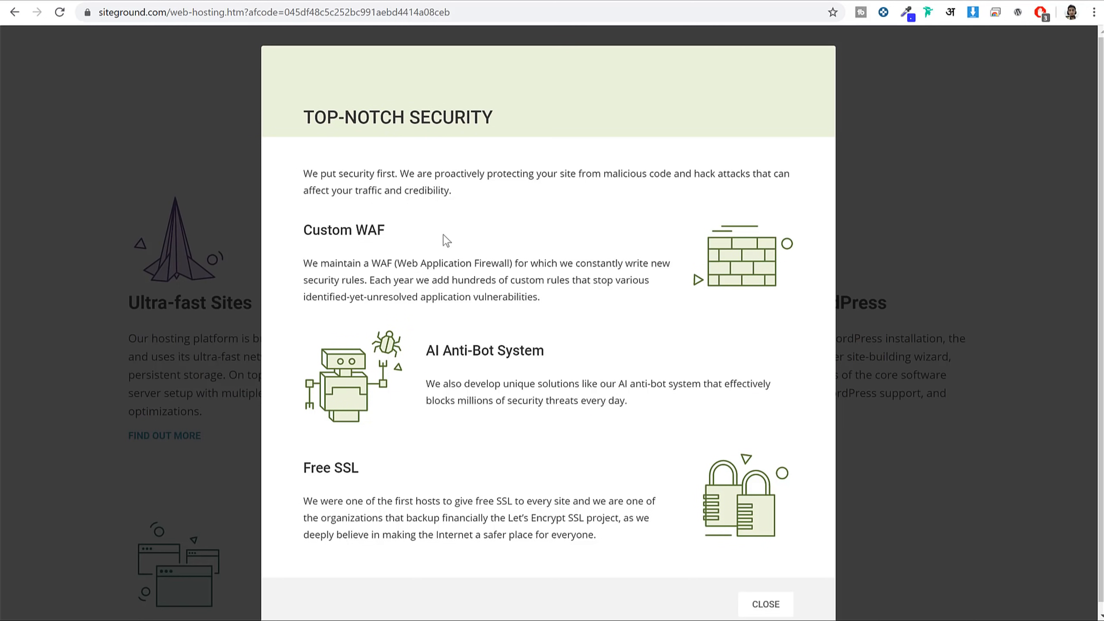
left_click_drag(350, 230, 411, 240)
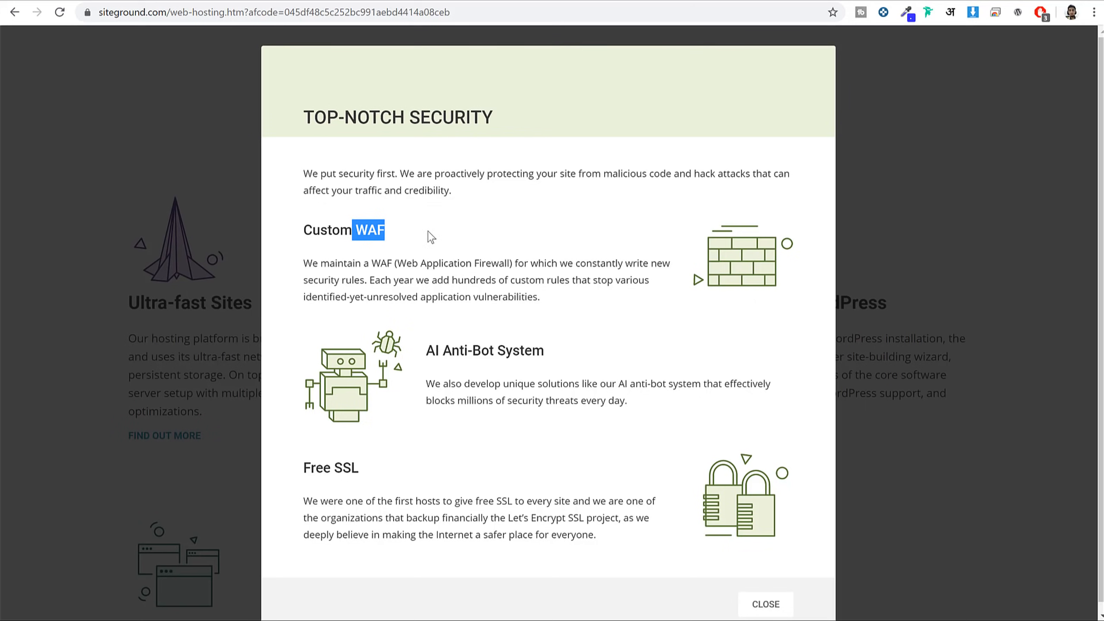
left_click(931, 251)
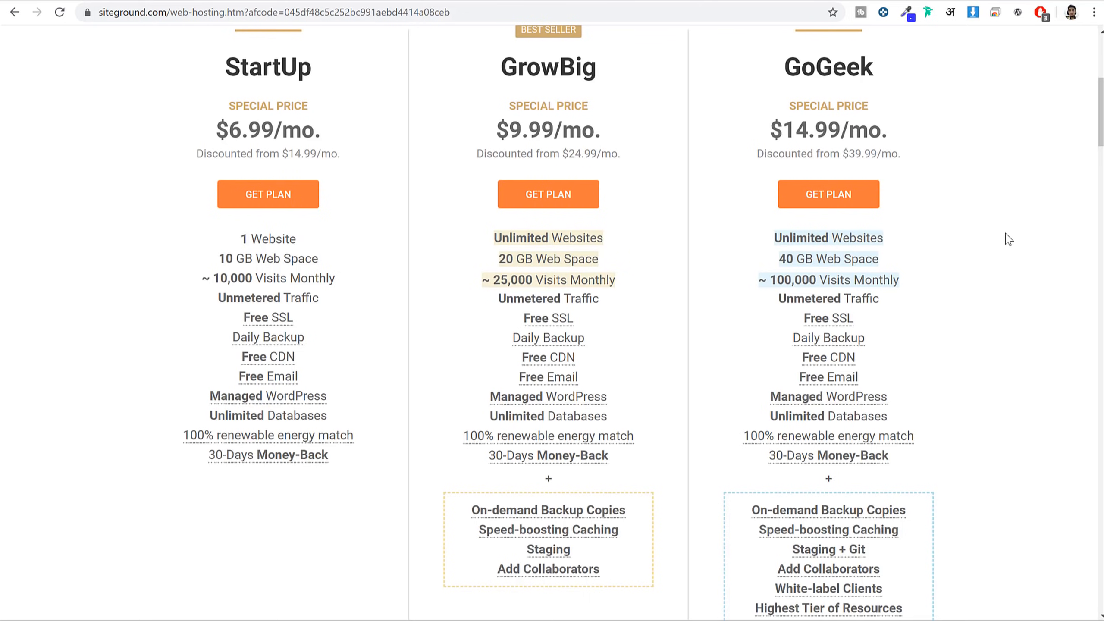
Scroll the plan comparison and highlight GrowBig's Free Email feature.
scroll(1008, 239, "down", 3)
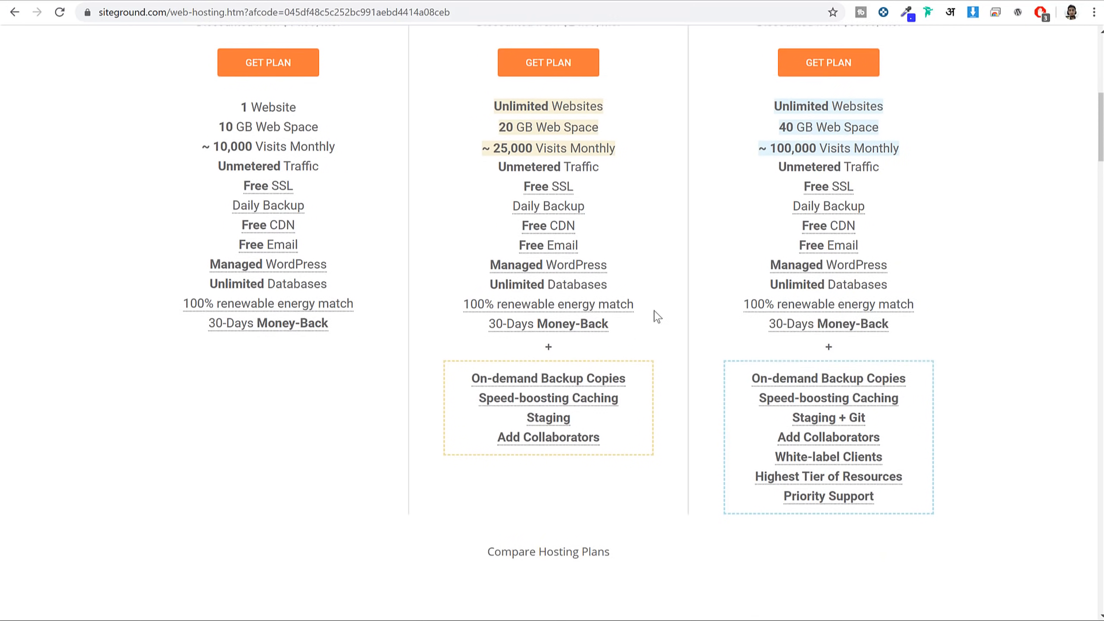
mouse_move(532, 200)
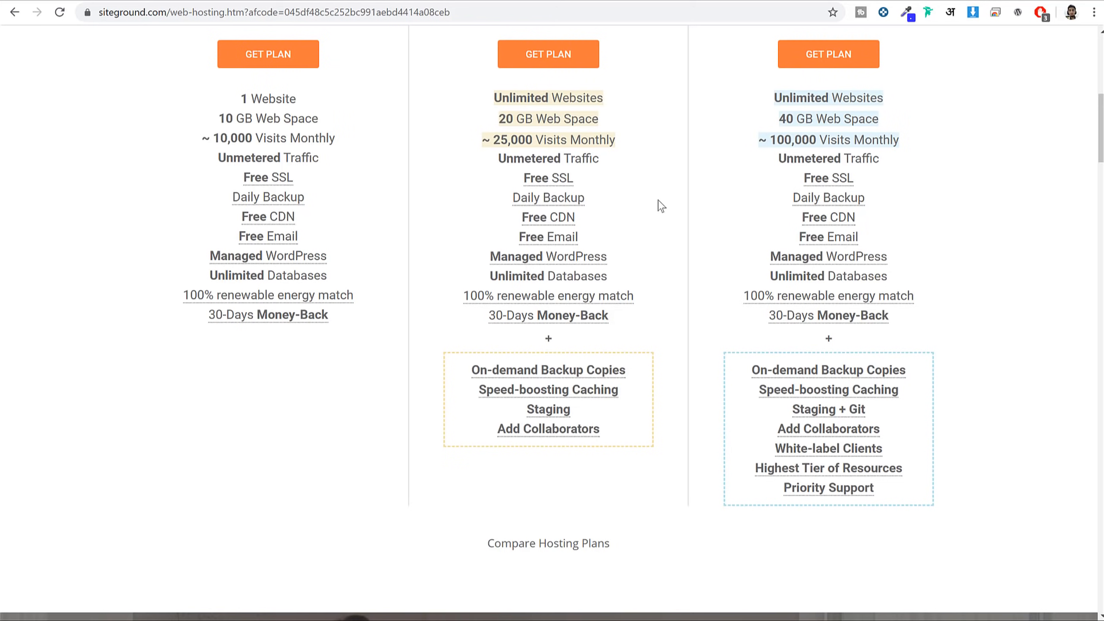
left_click_drag(578, 237, 504, 239)
left_click(505, 239)
Highlight the StartUp and GrowBig plan names to compare them.
scroll(490, 260, "down", 3)
scroll(1012, 433, "up", 8)
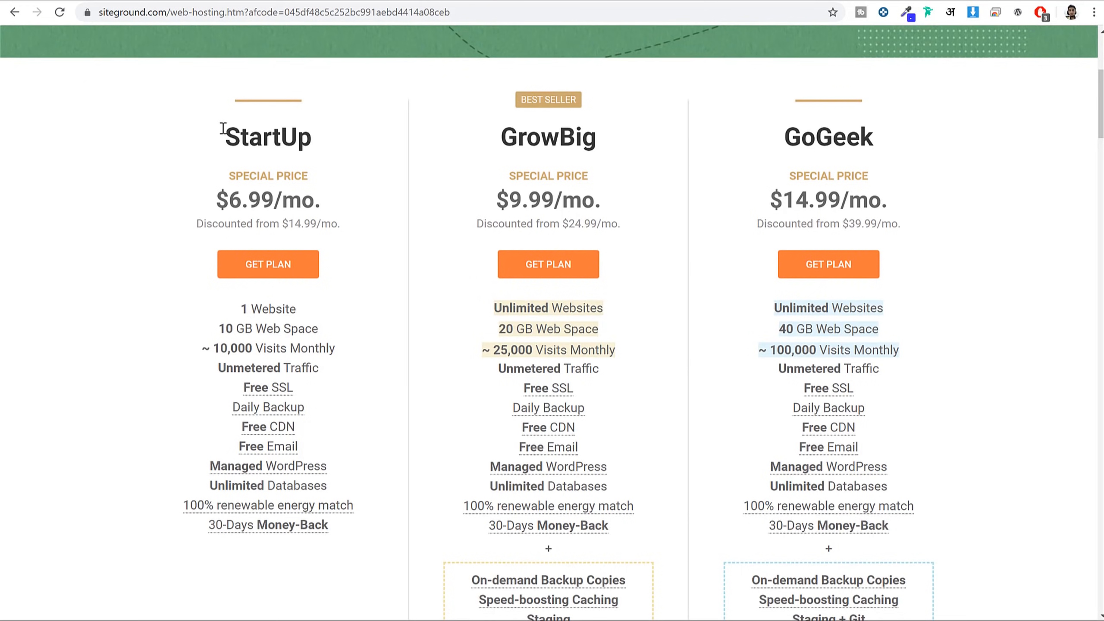
left_click_drag(225, 138, 318, 133)
left_click(317, 134)
left_click_drag(497, 143, 608, 140)
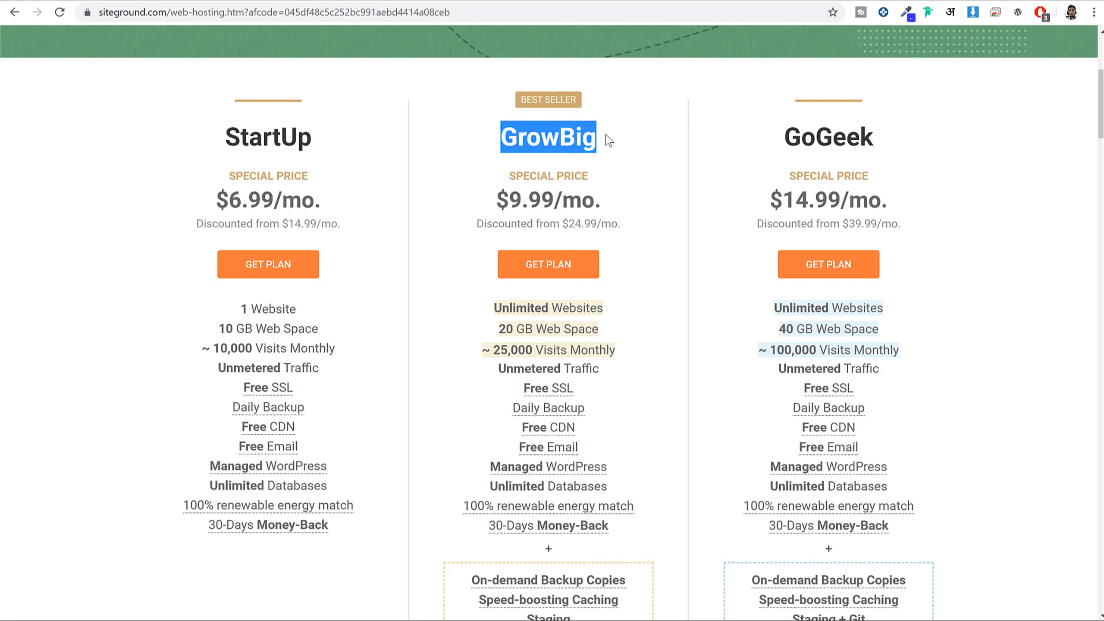
left_click(608, 141)
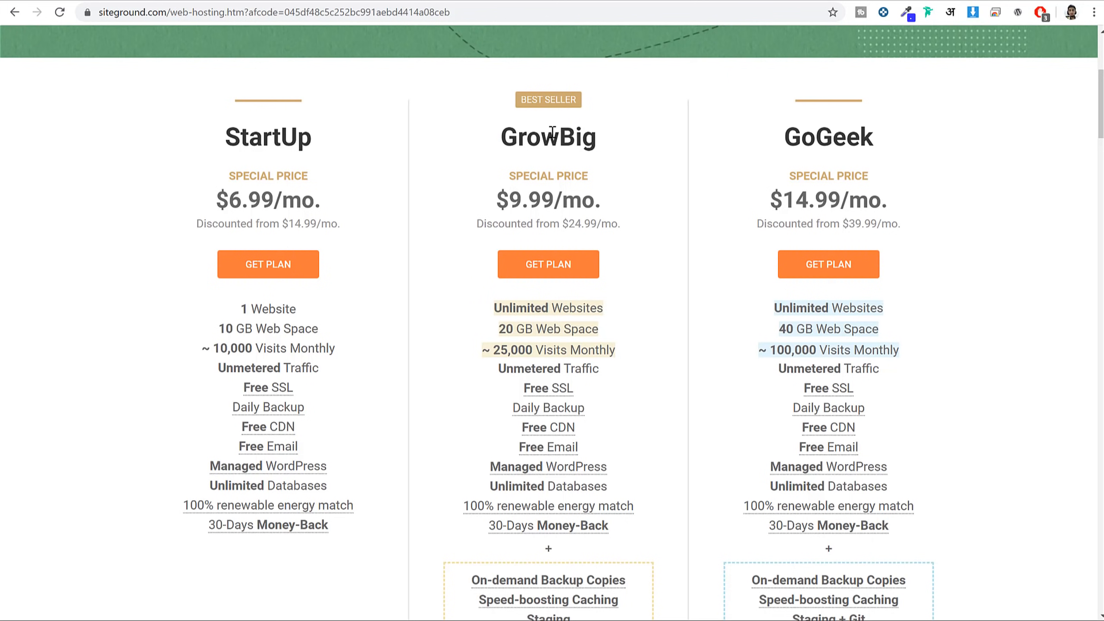
Order the StartUp plan and enter the site's domain name in the domain field.
left_click(275, 275)
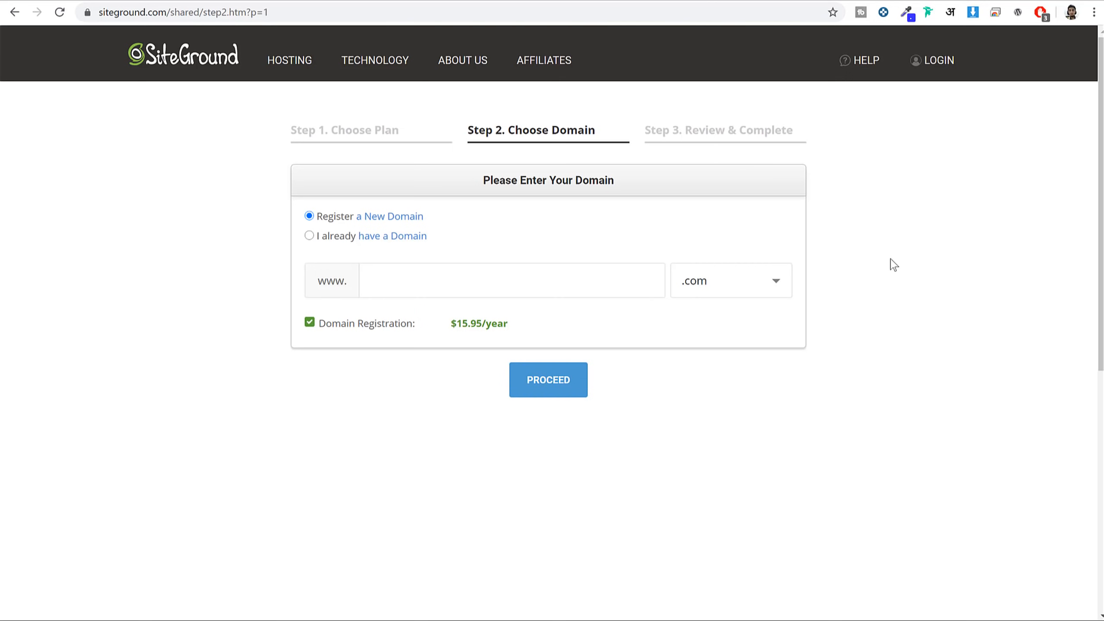
type("nayyarshaikh")
left_click_drag(522, 278, 337, 276)
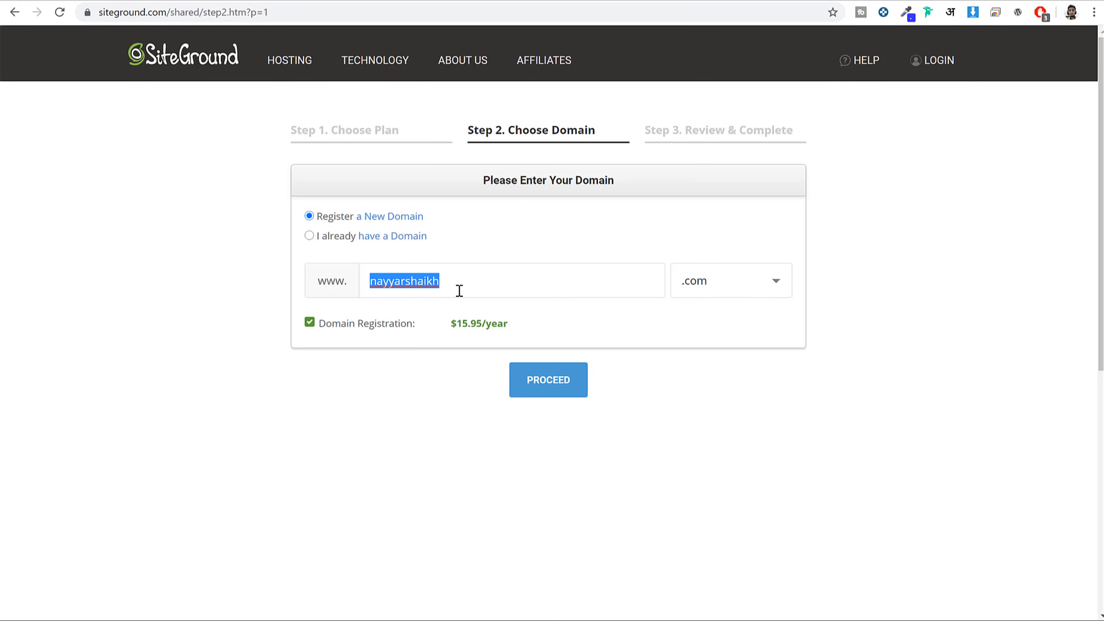
left_click(479, 280)
left_click_drag(508, 280, 364, 282)
Browse the domain extension list's popular, country and generic groups, keeping .com.
left_click(717, 291)
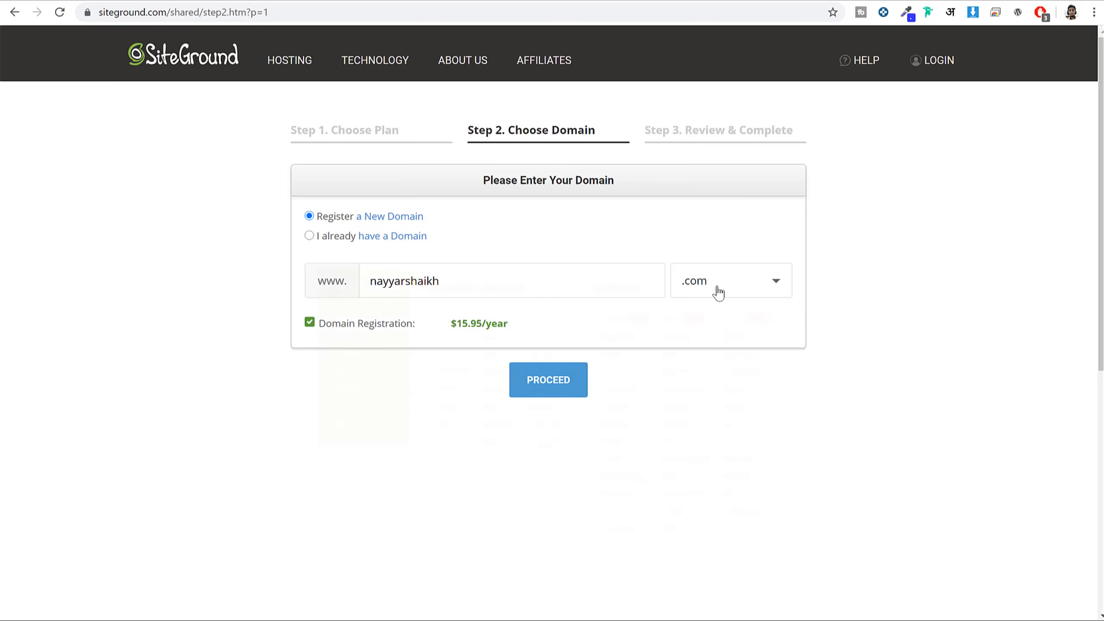
scroll(582, 332, "down", 2)
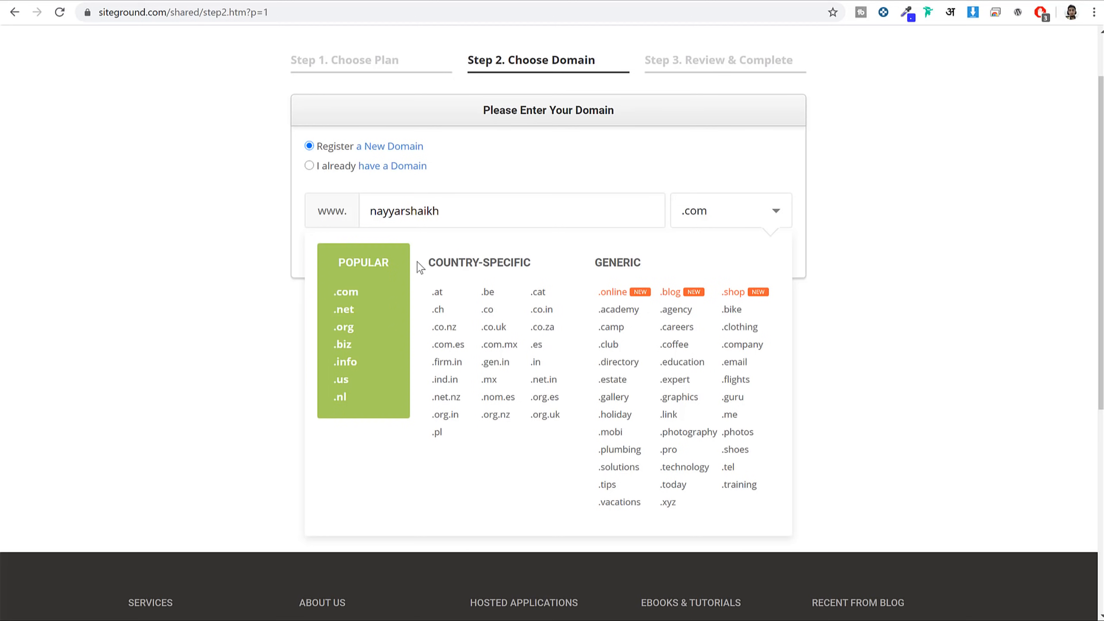
left_click_drag(421, 266, 537, 272)
left_click(539, 272)
left_click_drag(541, 273, 429, 271)
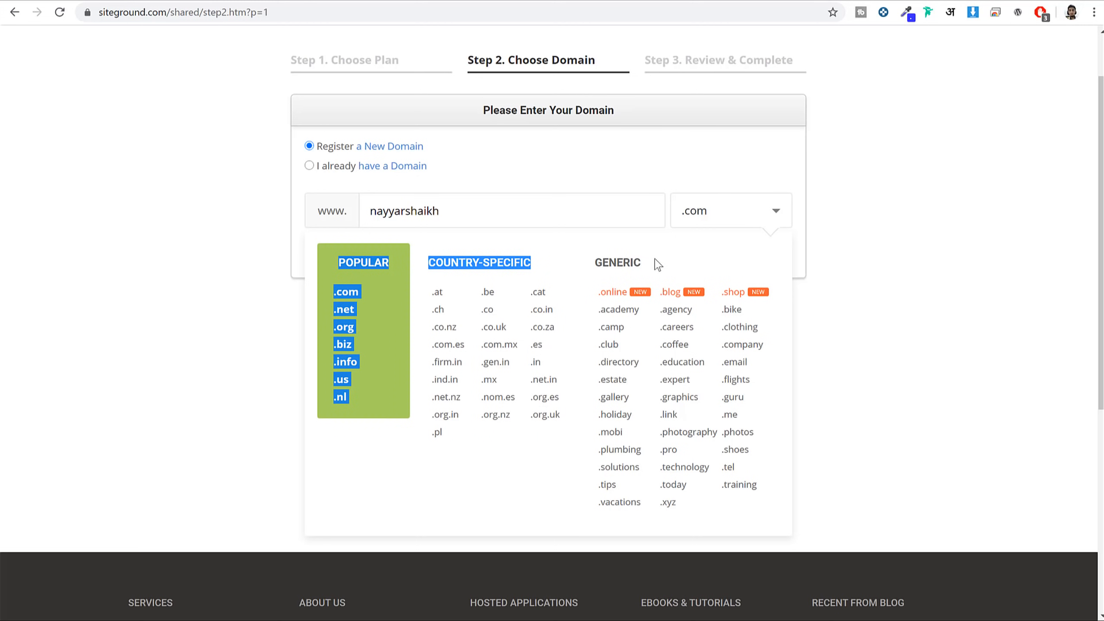
left_click_drag(658, 264, 602, 265)
left_click(602, 265)
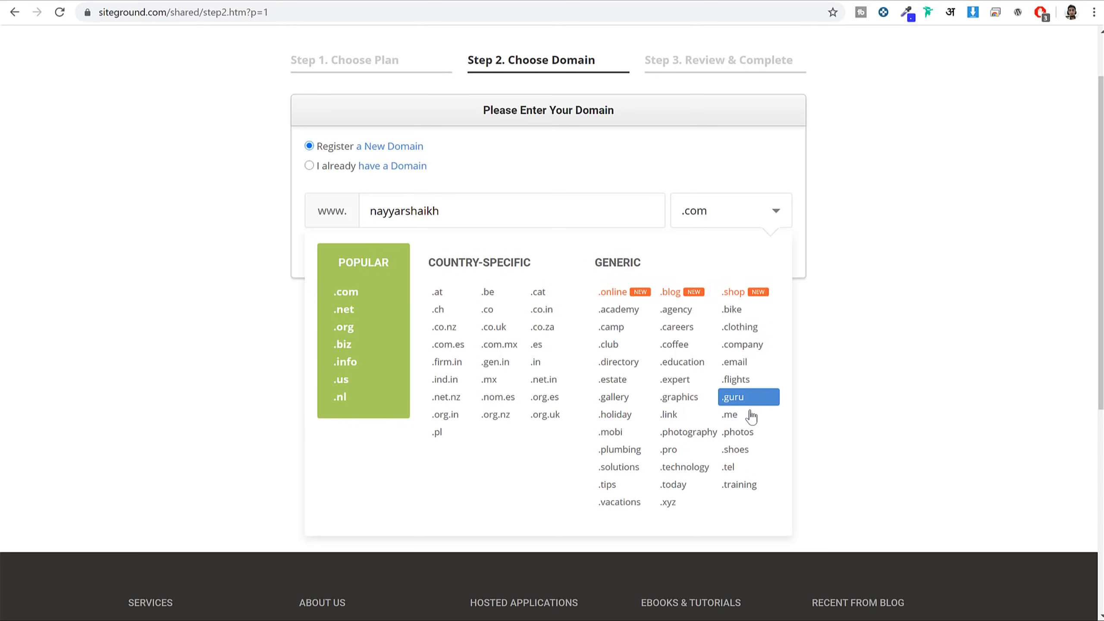
left_click(829, 291)
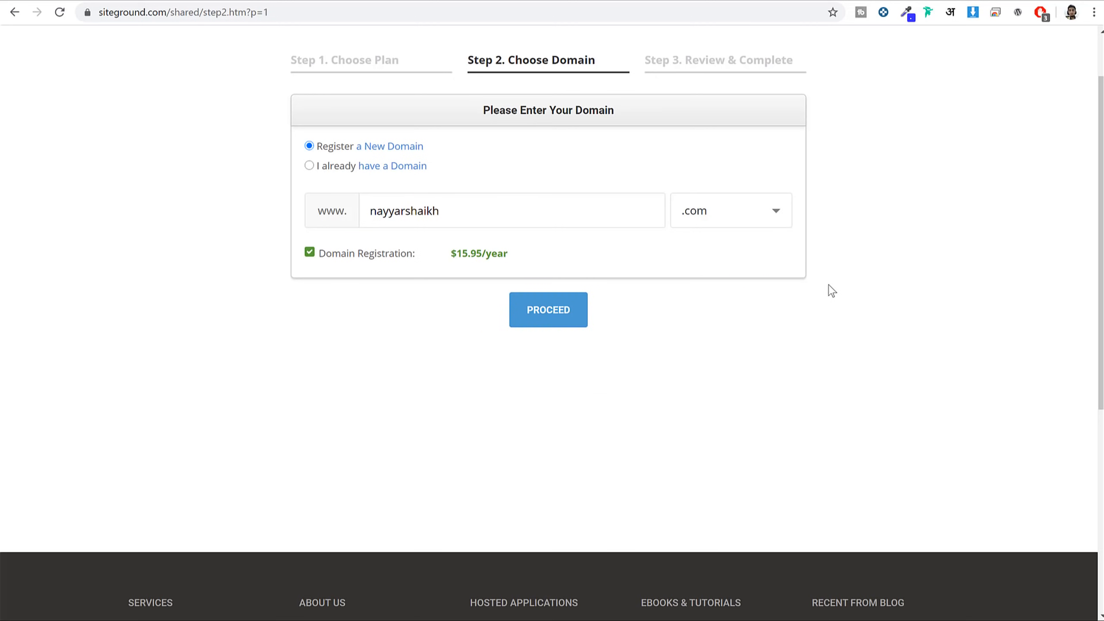
Switch to 'I already have a Domain' and select the entered .com domain.
left_click_drag(546, 217, 360, 210)
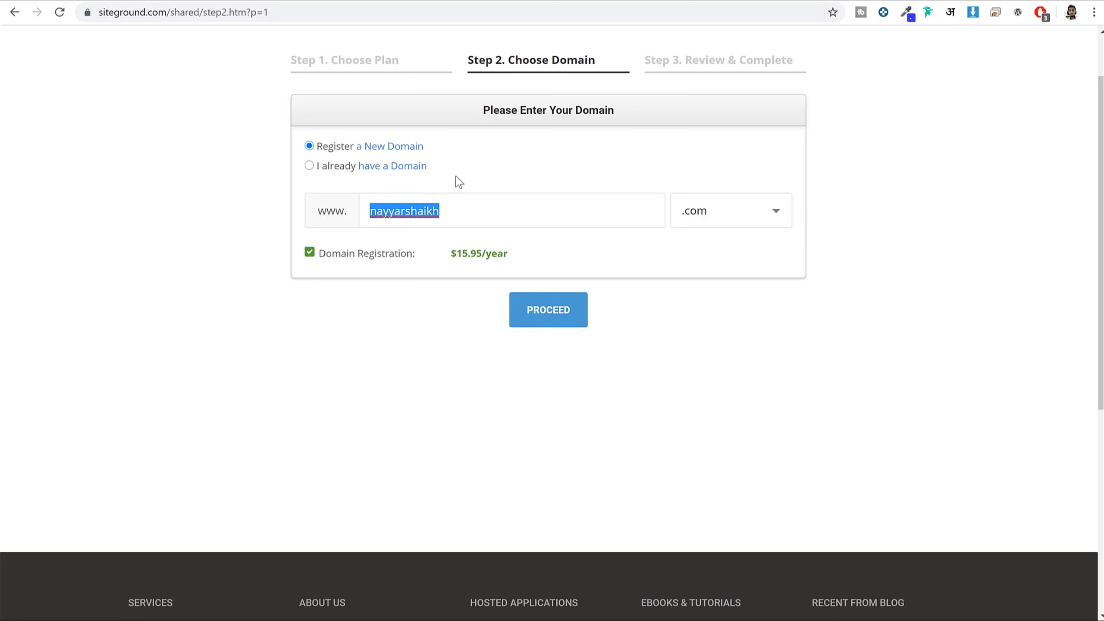
left_click(311, 167)
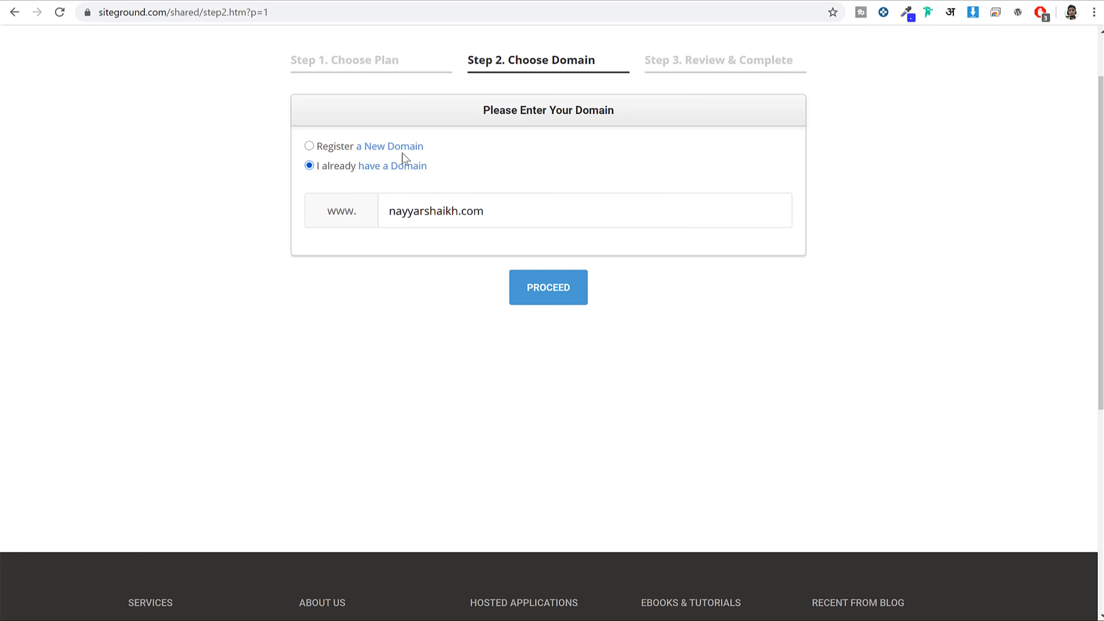
double_click(506, 210)
left_click_drag(409, 219, 354, 226)
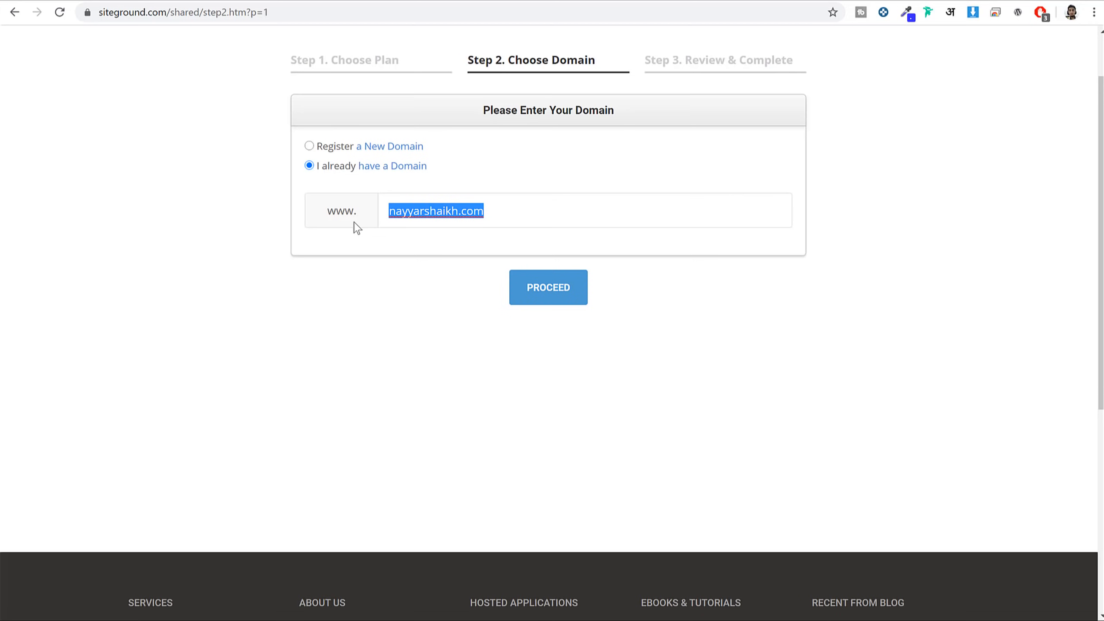
Proceed to Review & Complete and start filling the Account Information email and password fields.
left_click(568, 300)
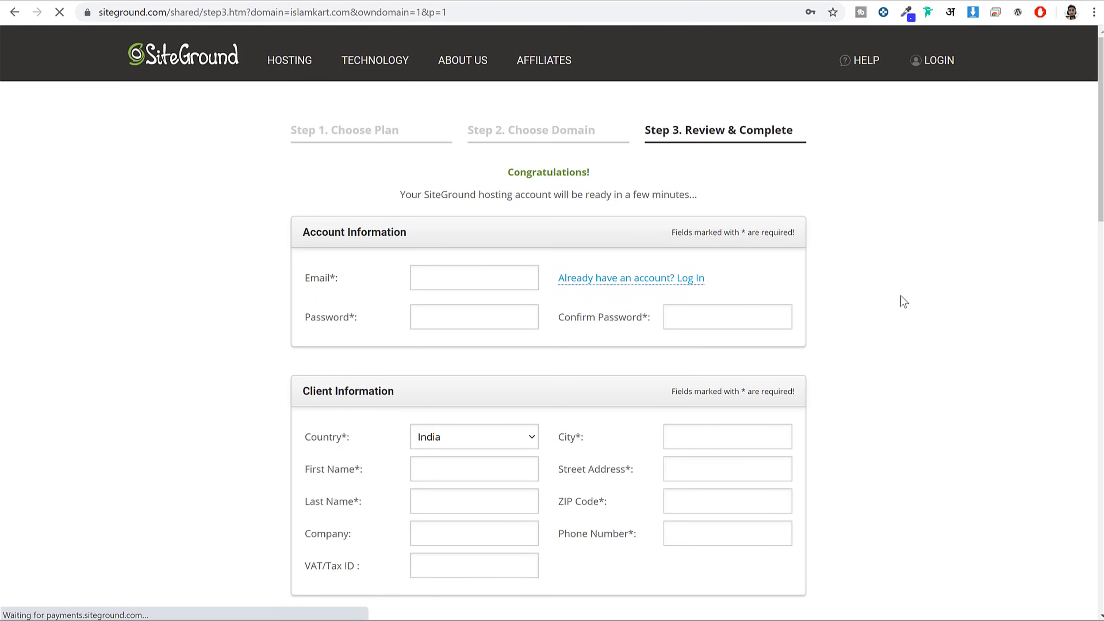
scroll(959, 291, "down", 3)
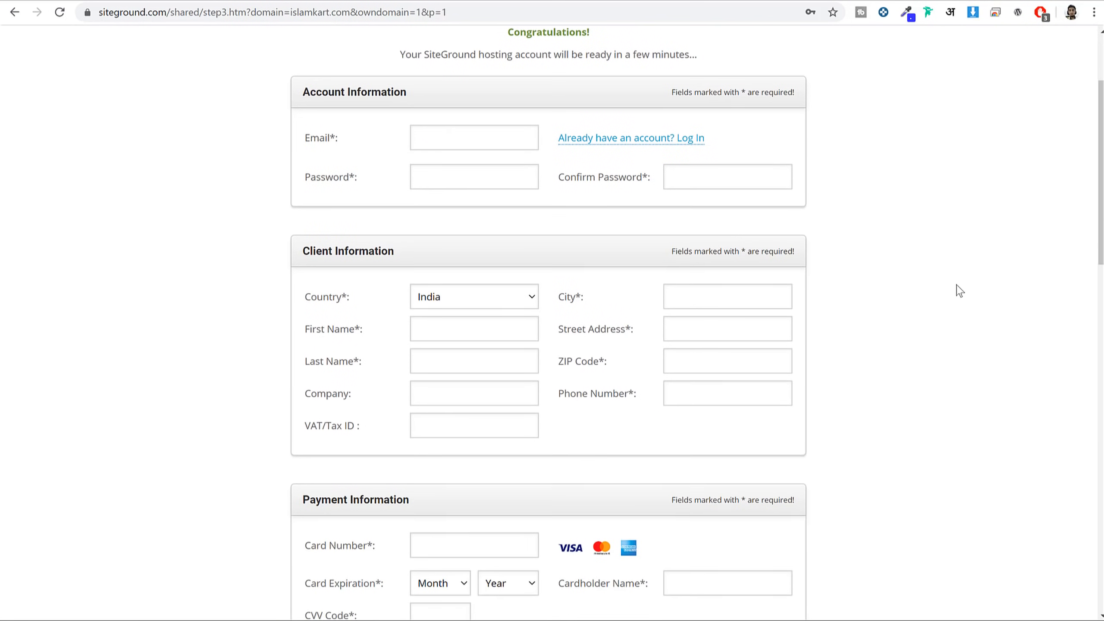
left_click_drag(438, 96, 306, 94)
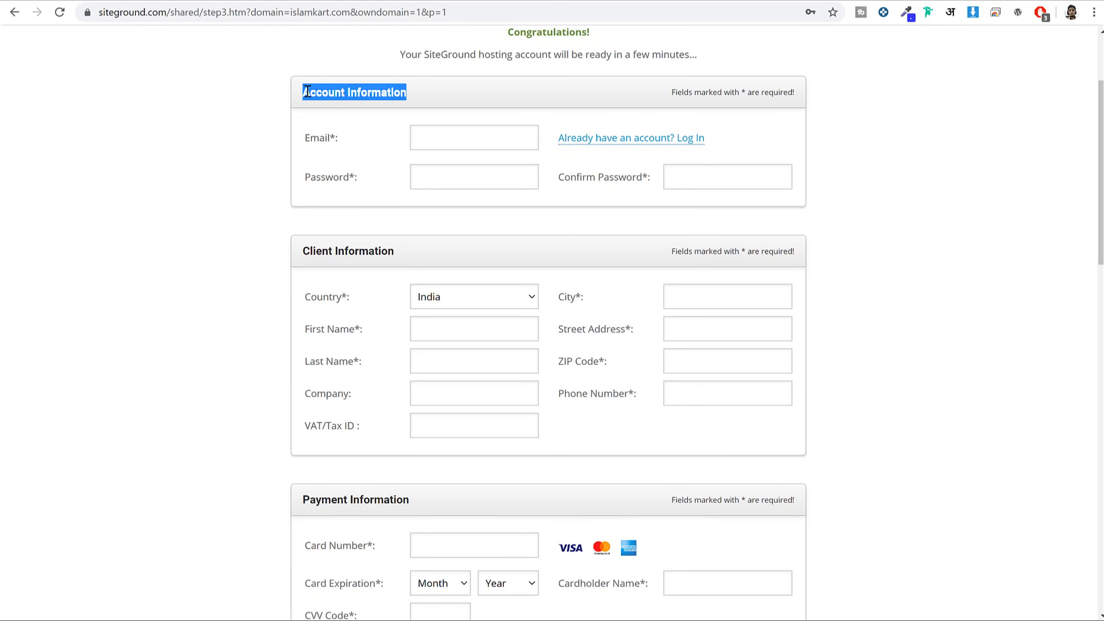
left_click(307, 96)
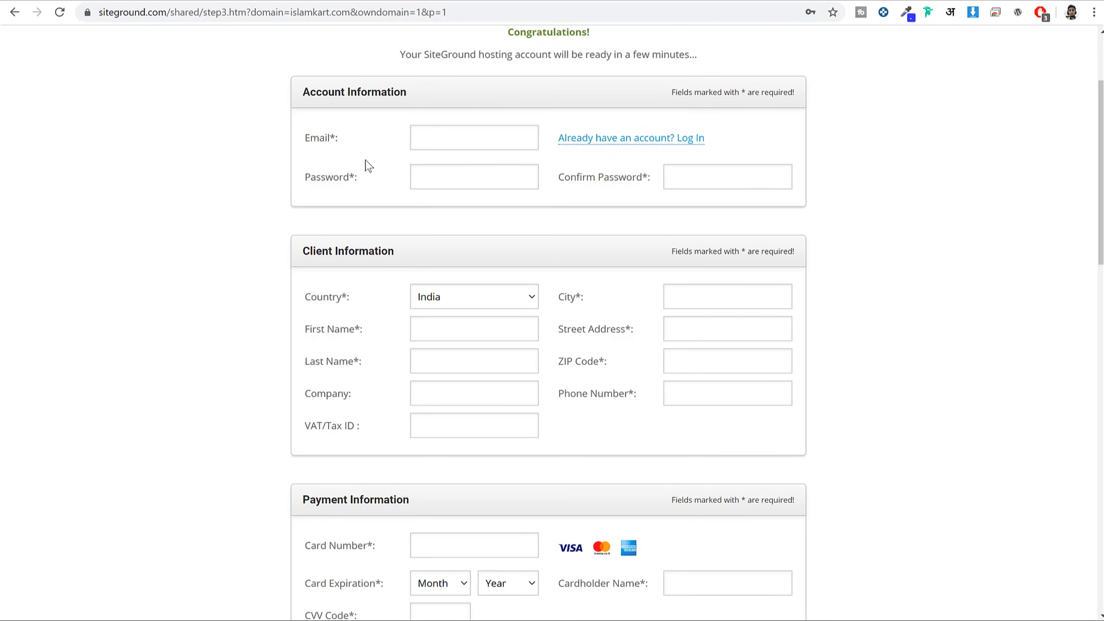
left_click_drag(337, 142, 299, 147)
left_click(331, 186)
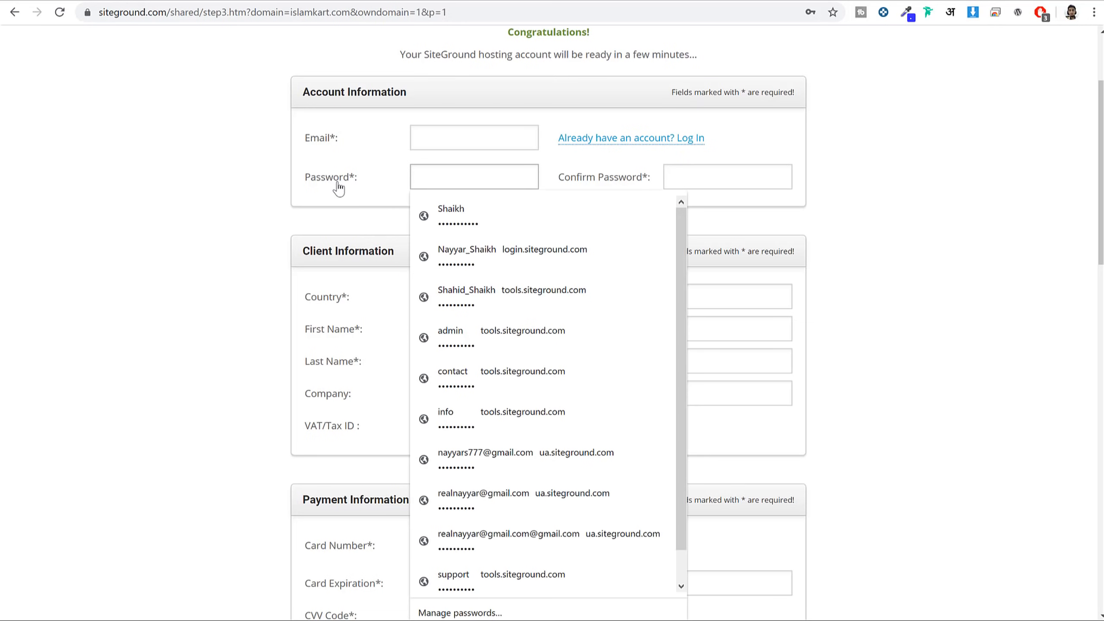
left_click(337, 193)
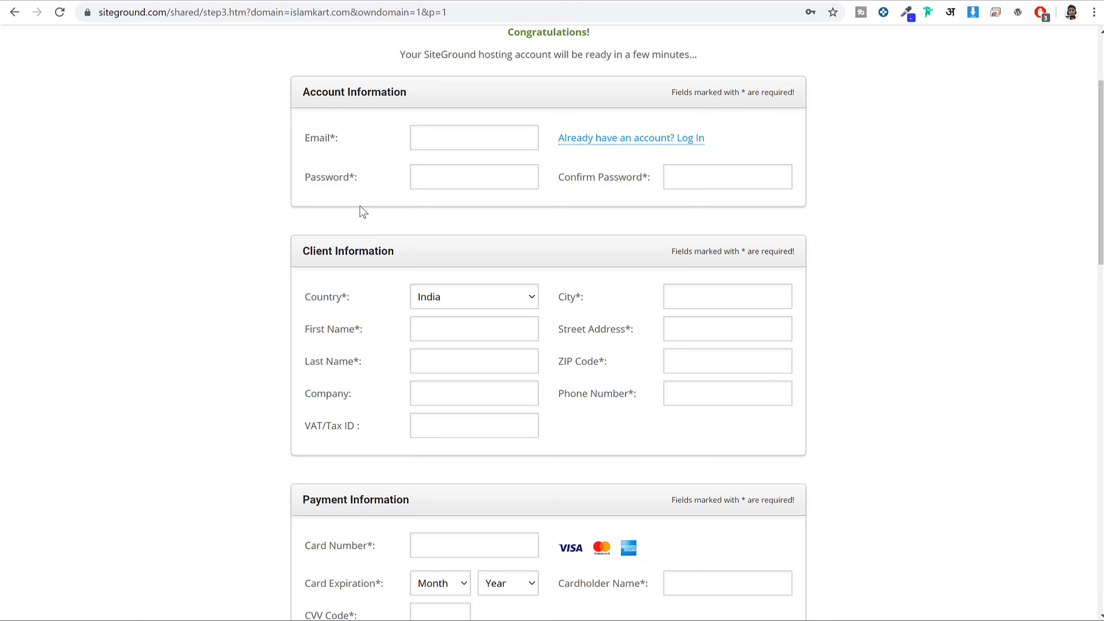
Scroll past the optional Company and VAT/Tax ID fields to Payment Information.
scroll(431, 220, "down", 3)
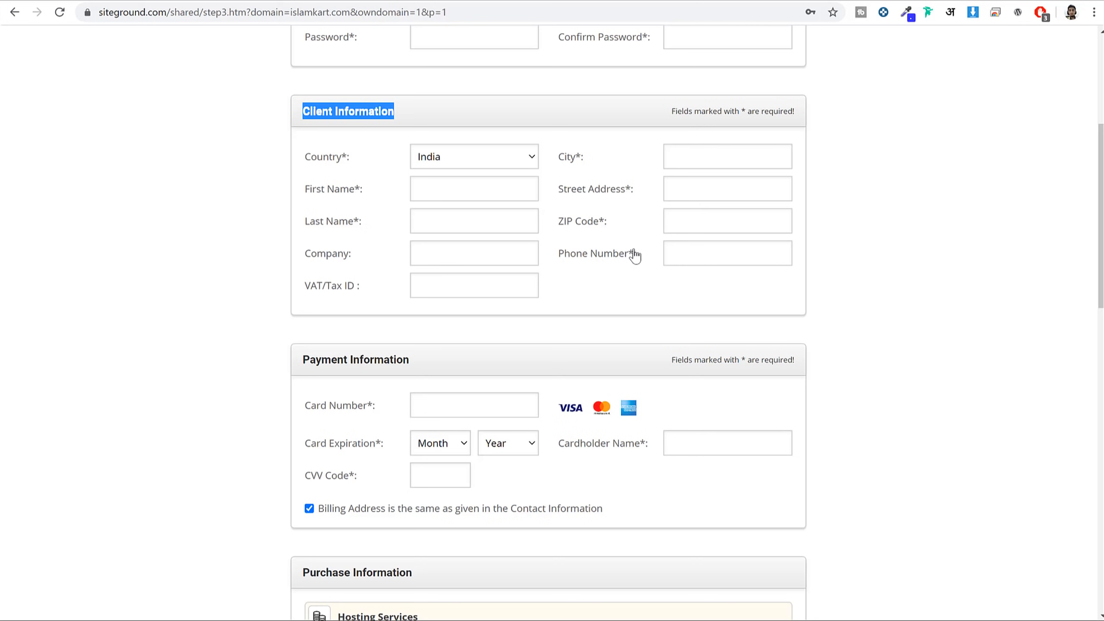
left_click_drag(303, 255, 373, 291)
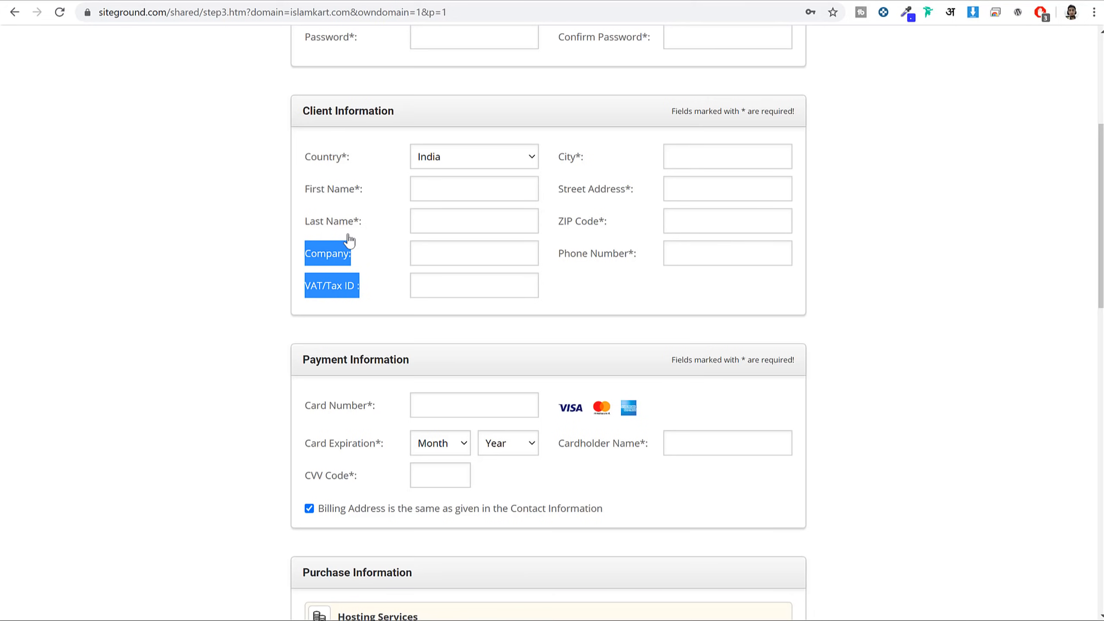
scroll(898, 252, "down", 5)
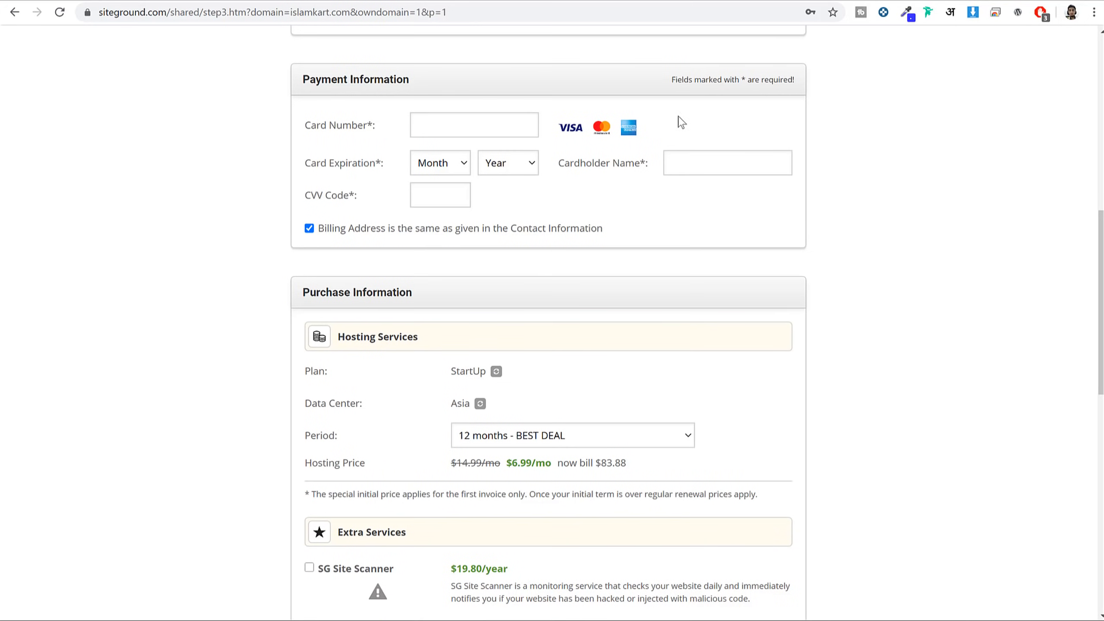
left_click_drag(418, 87, 282, 89)
left_click(306, 77)
mouse_move(335, 202)
scroll(860, 247, "down", 6)
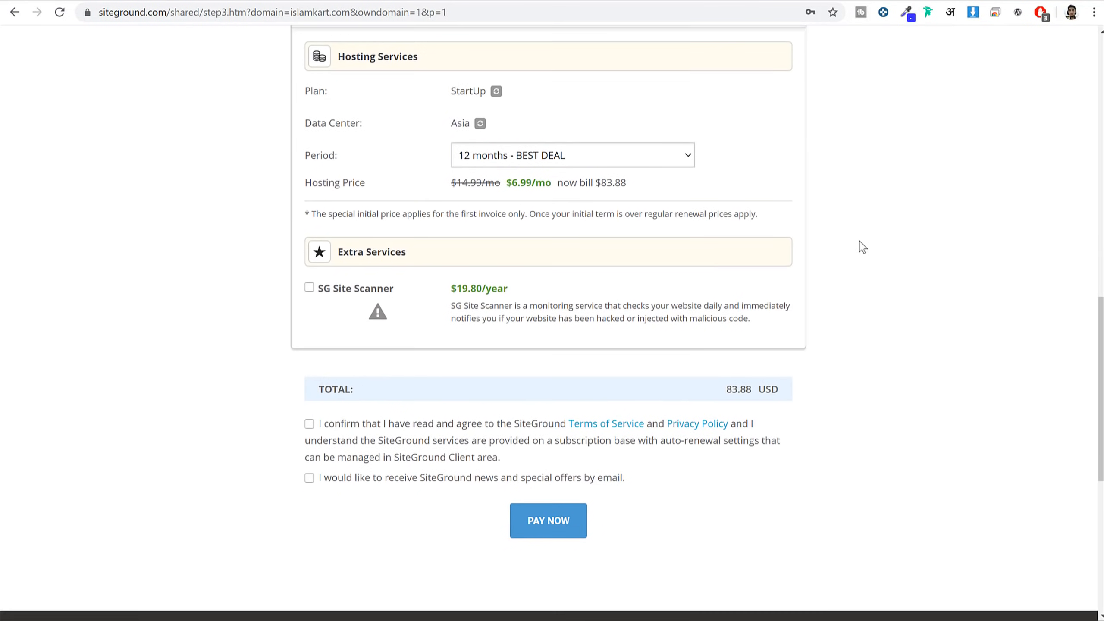
scroll(860, 246, "up", 2)
left_click_drag(406, 81, 295, 82)
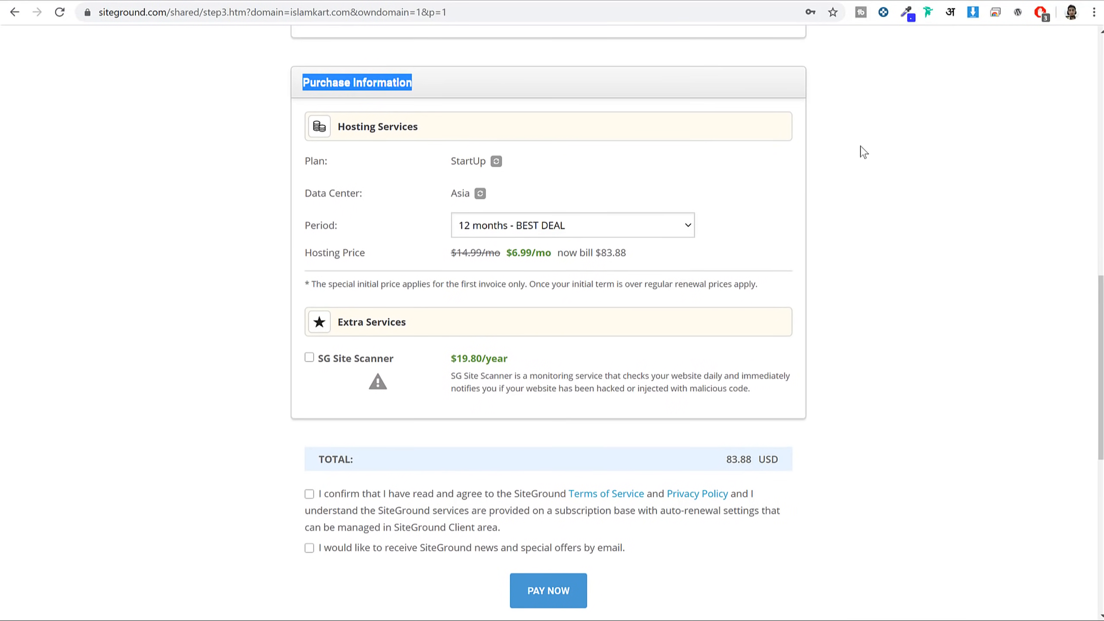
left_click(435, 88)
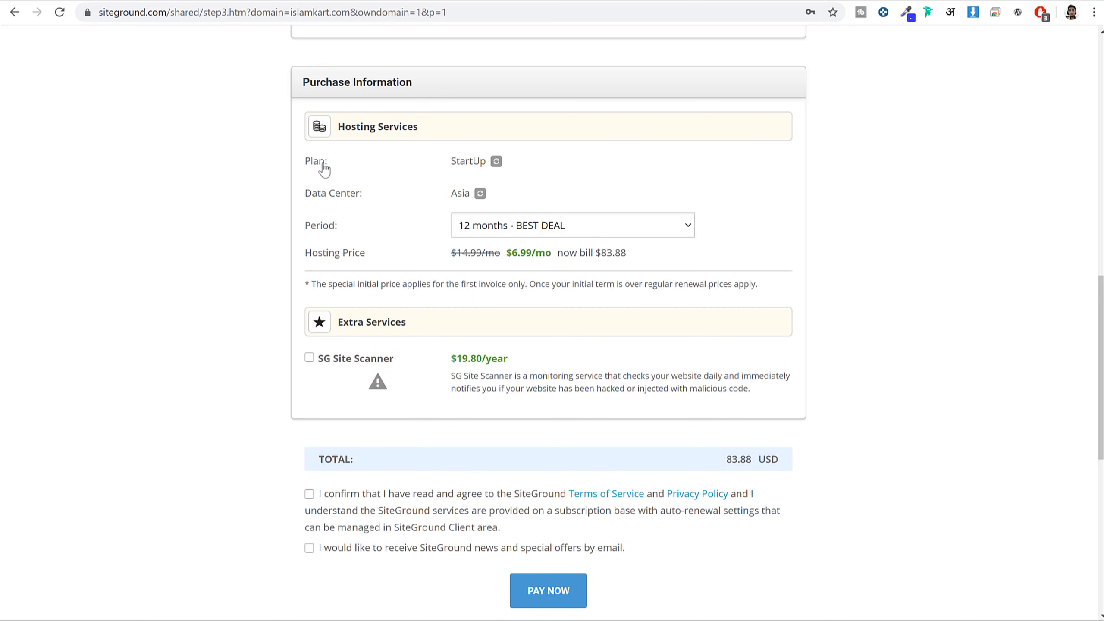
left_click_drag(329, 166, 307, 167)
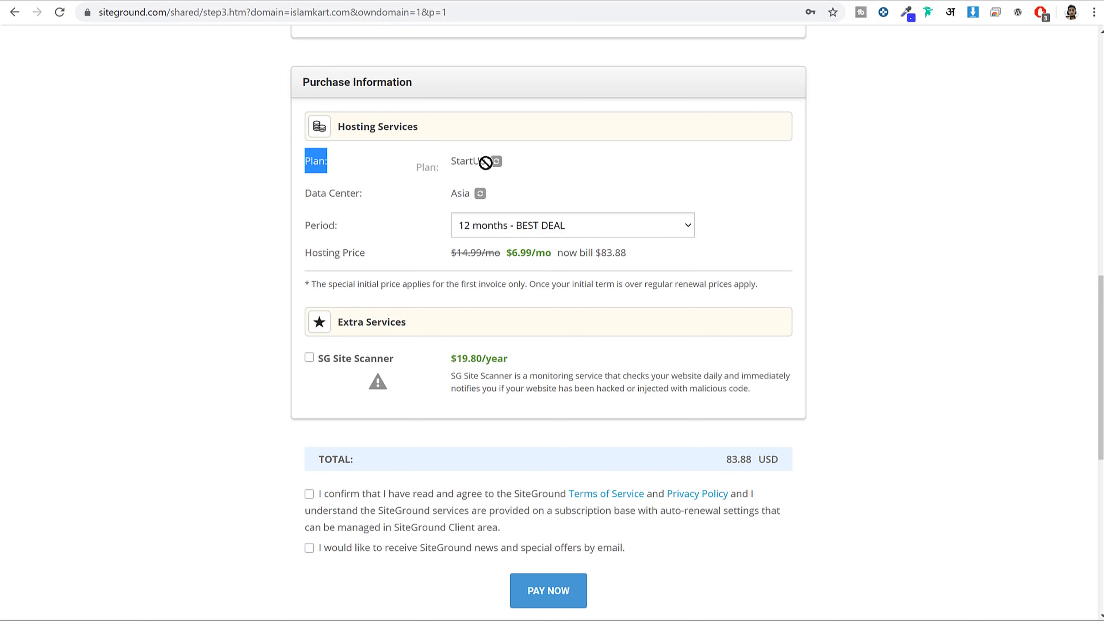
left_click(394, 170)
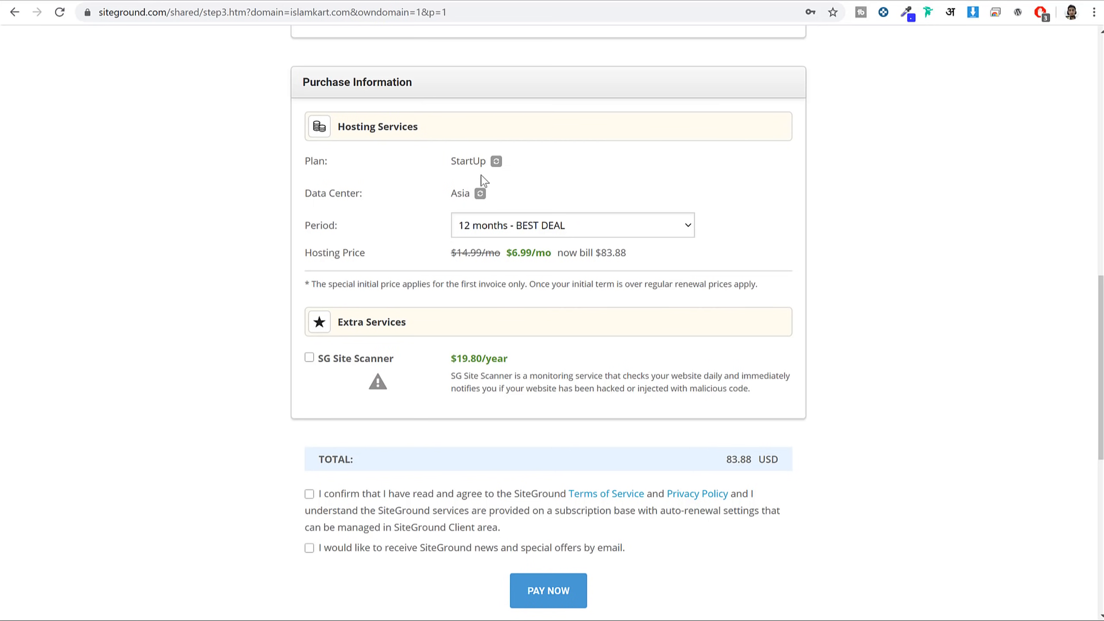
triple_click(311, 230)
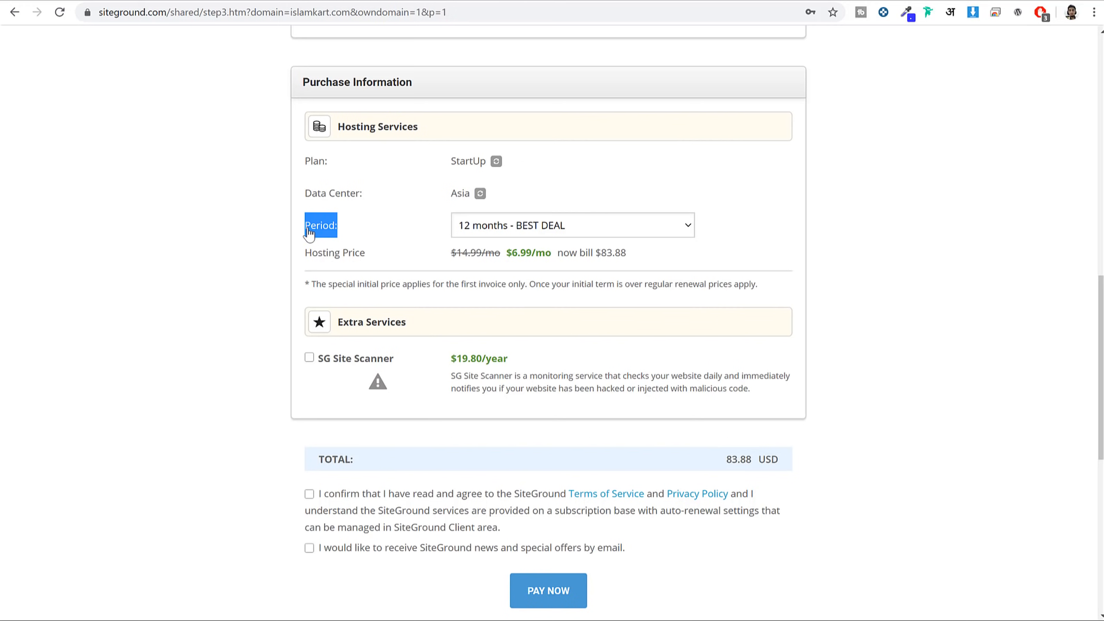
left_click(323, 230)
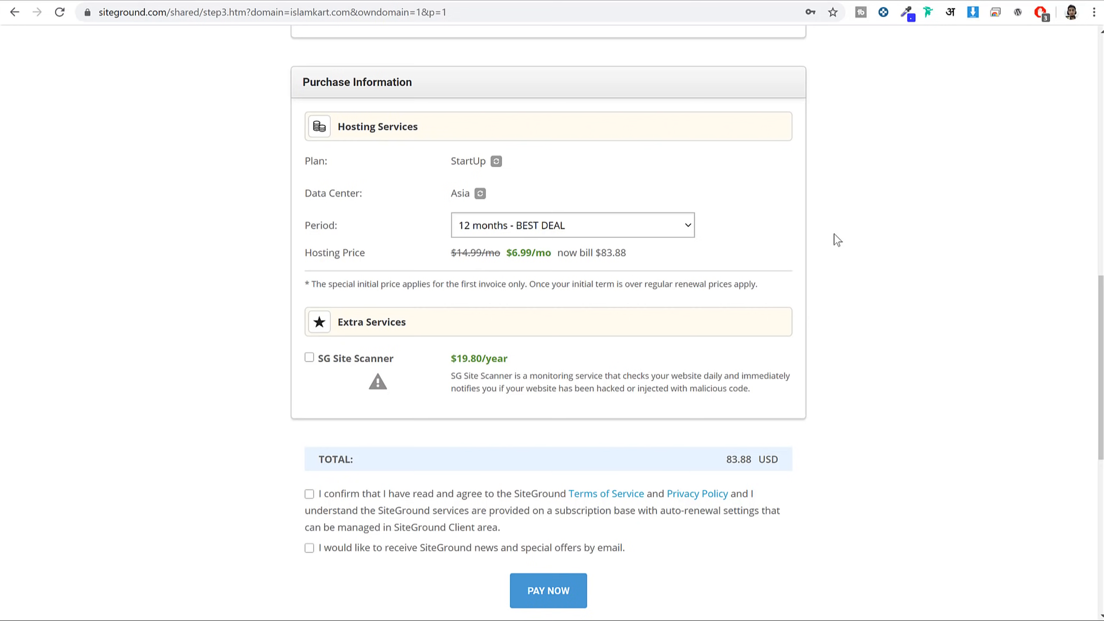
Accept the Terms of Service and opt in to SiteGround news, noting the 83.88 USD total.
scroll(848, 237, "down", 3)
left_click(354, 354)
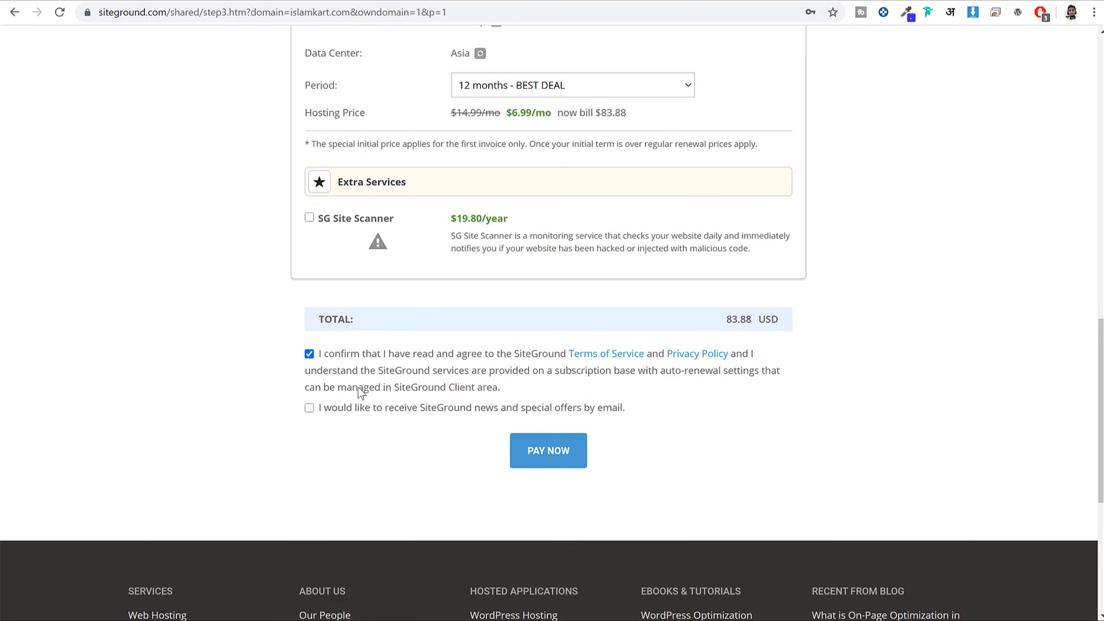
left_click(356, 411)
scroll(565, 500, "up", 2)
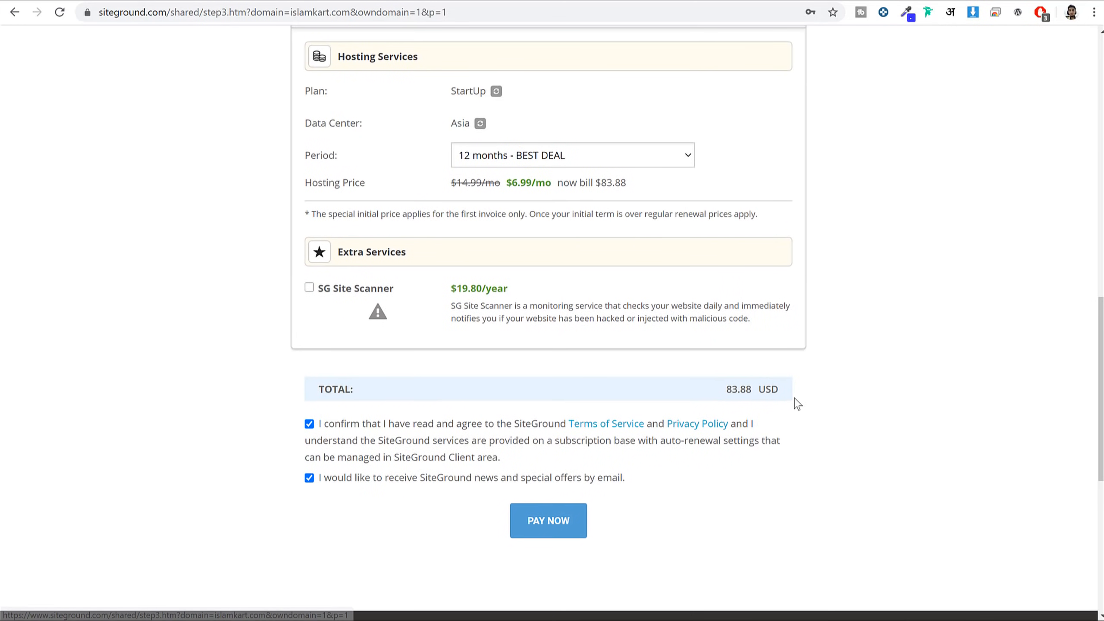
mouse_move(754, 390)
left_mouse_down()
mouse_move(739, 388)
mouse_move(749, 388)
left_mouse_up()
left_click(752, 391)
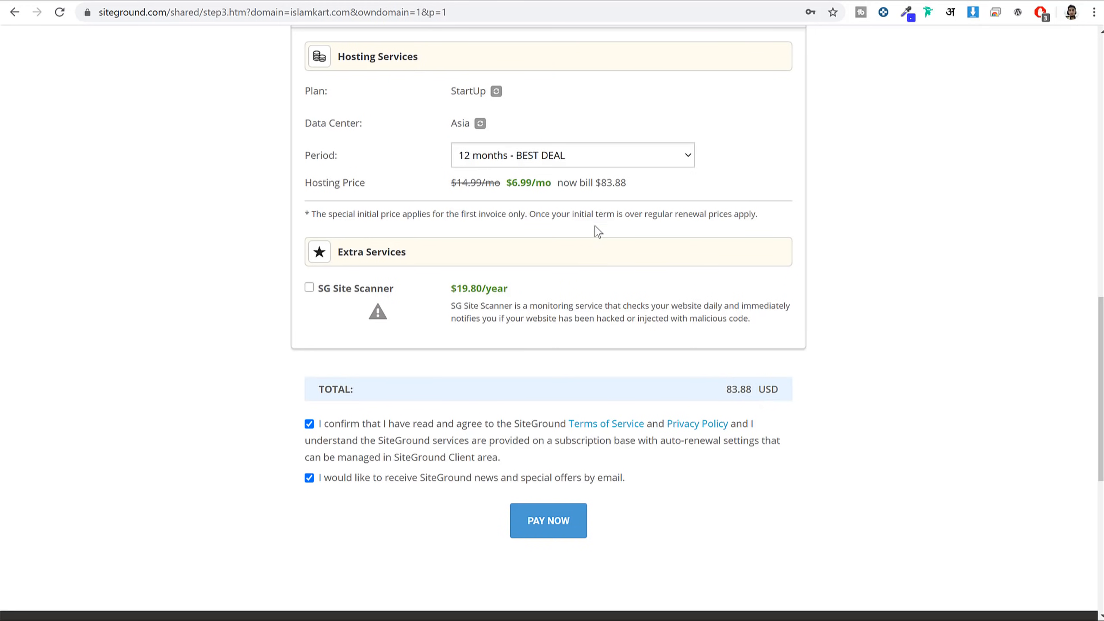
Change the hosting plan to GrowBig, raising the total to 119.88 USD.
left_click(497, 92)
left_click(513, 92)
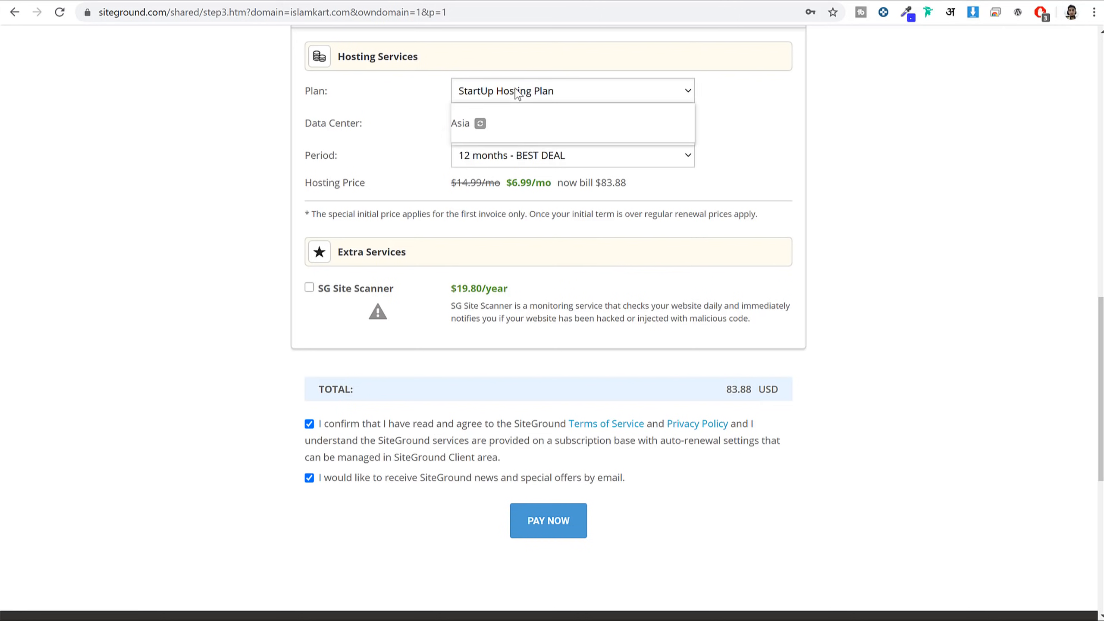
left_click(512, 123)
scroll(803, 468, "down", 3)
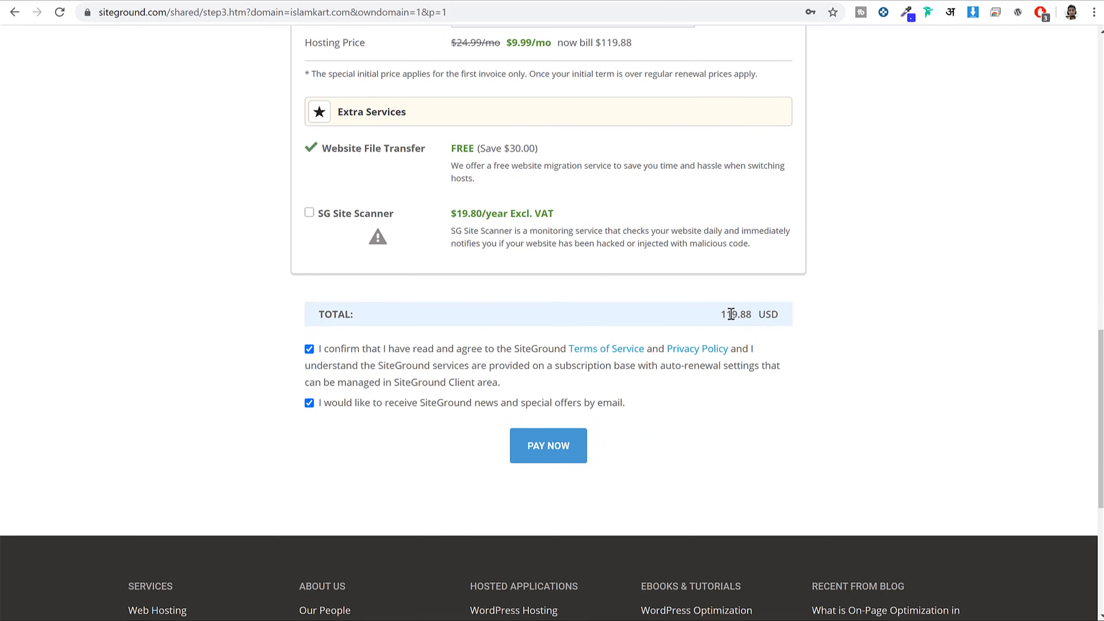
double_click(746, 311)
mouse_move(742, 312)
left_mouse_down()
mouse_move(756, 320)
mouse_move(746, 312)
left_mouse_up()
left_click(746, 313)
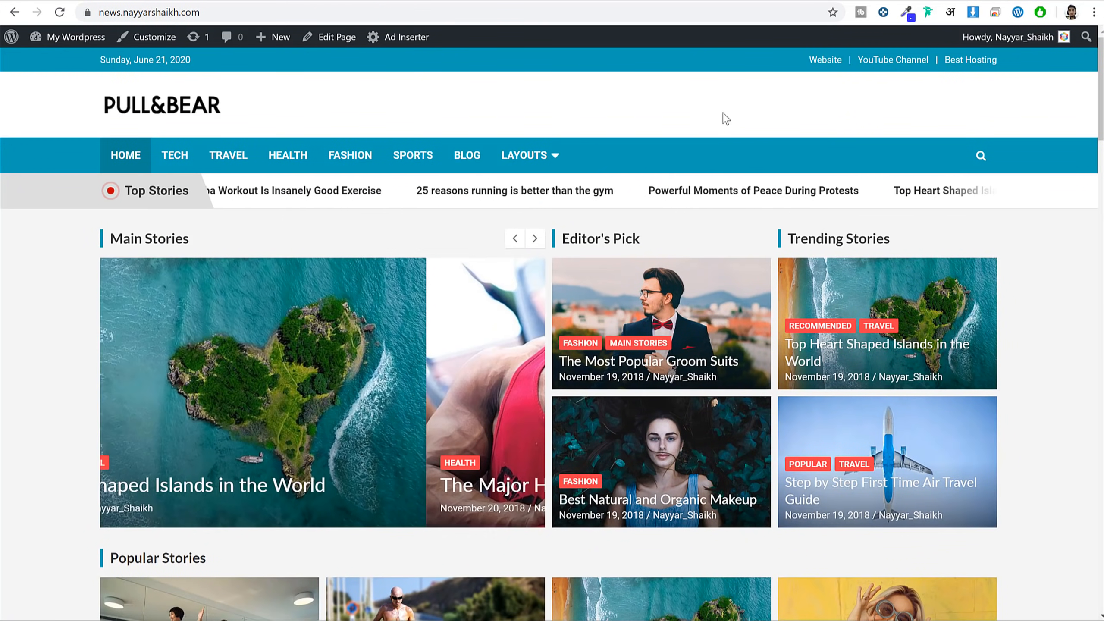
Log in at my.siteground.com in a new tab using the second saved account and its saved password.
key("ctrl+t")
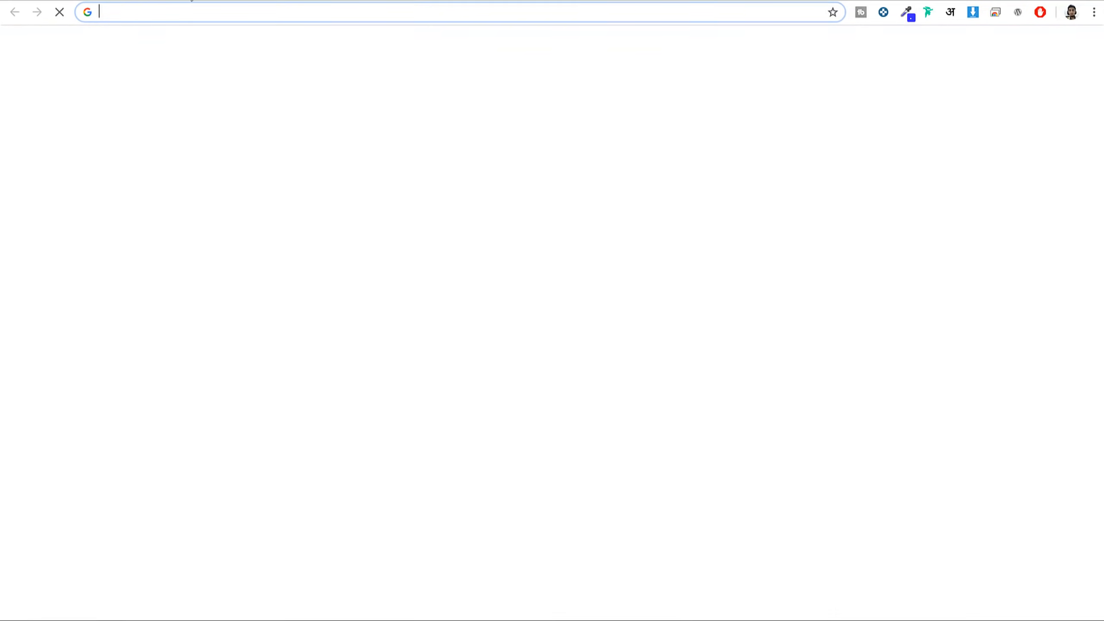
type("my")
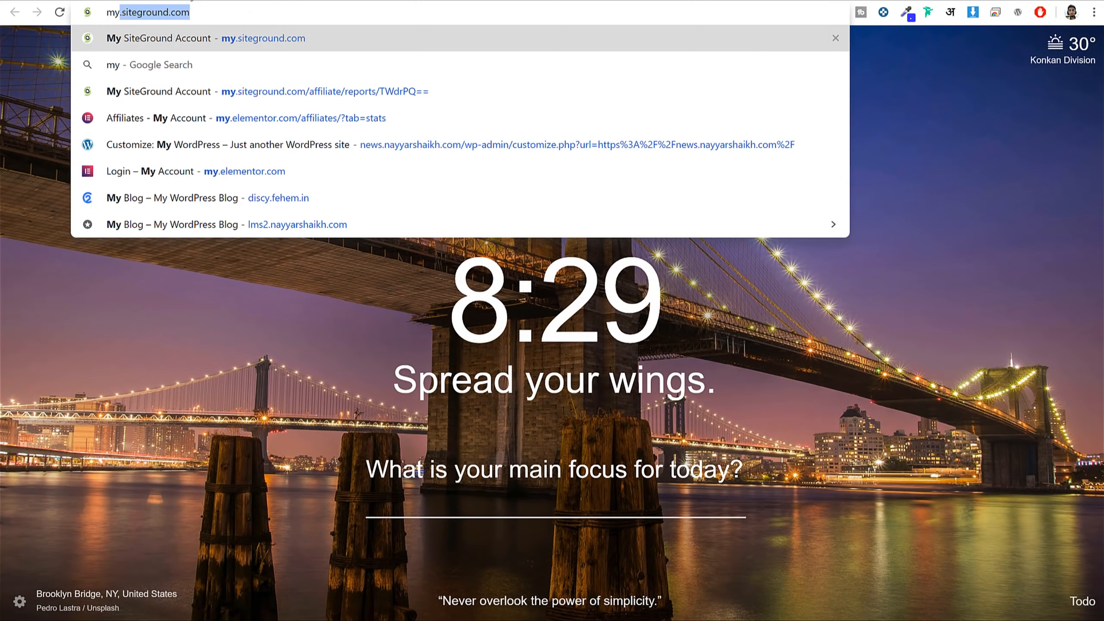
key("Return")
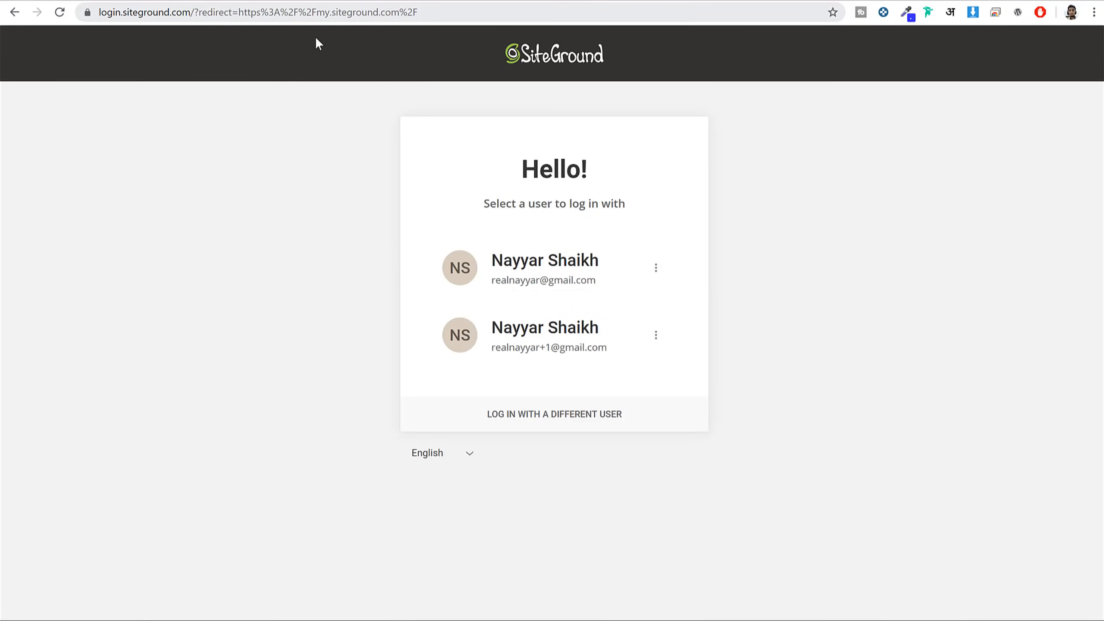
left_click(517, 353)
left_click(549, 266)
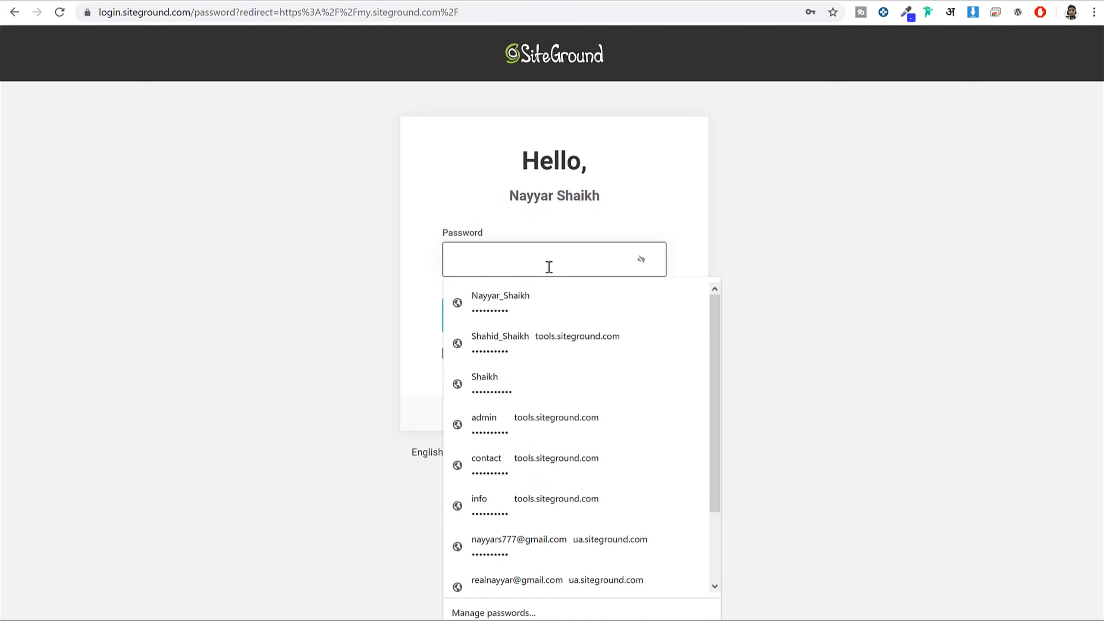
left_click(535, 384)
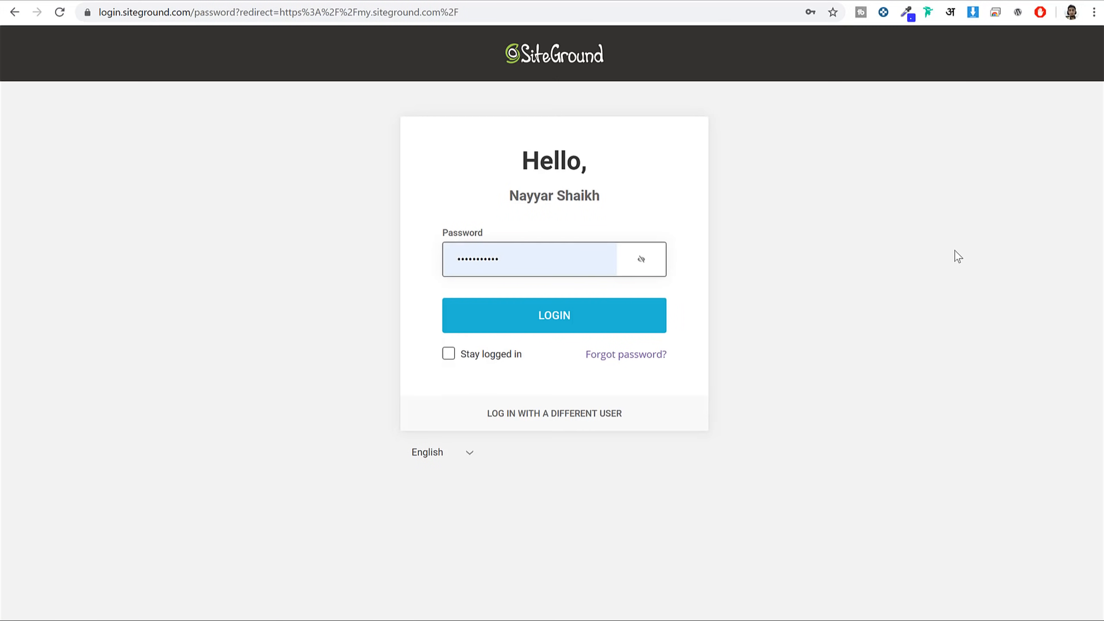
left_click(626, 316)
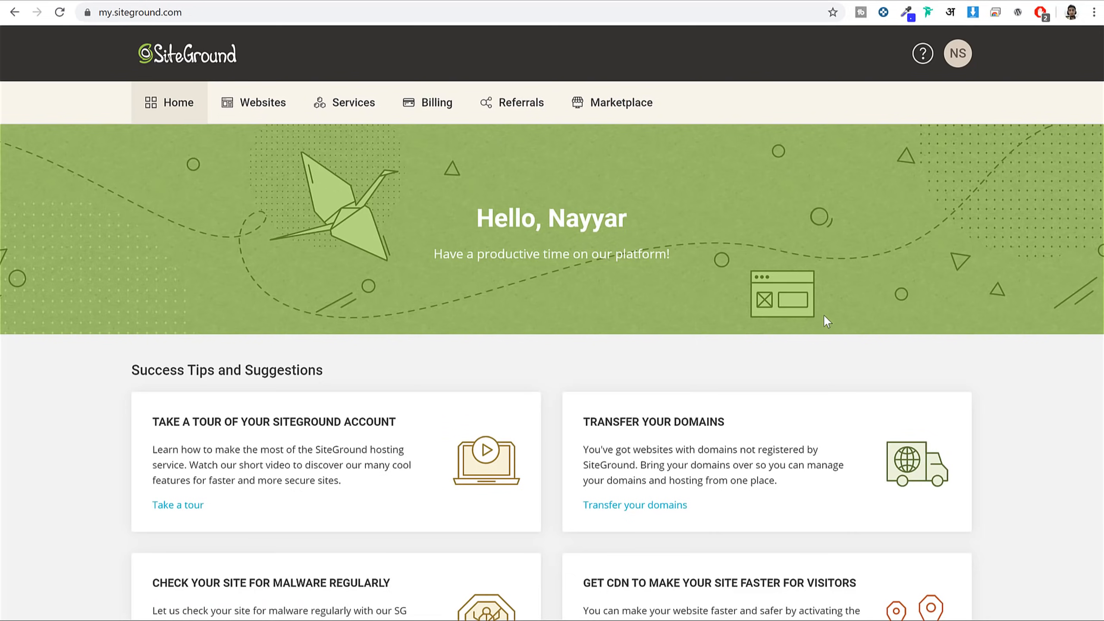
Open Websites, then Services to check the account's GoGeek Plan.
scroll(823, 317, "down", 8)
scroll(826, 326, "up", 8)
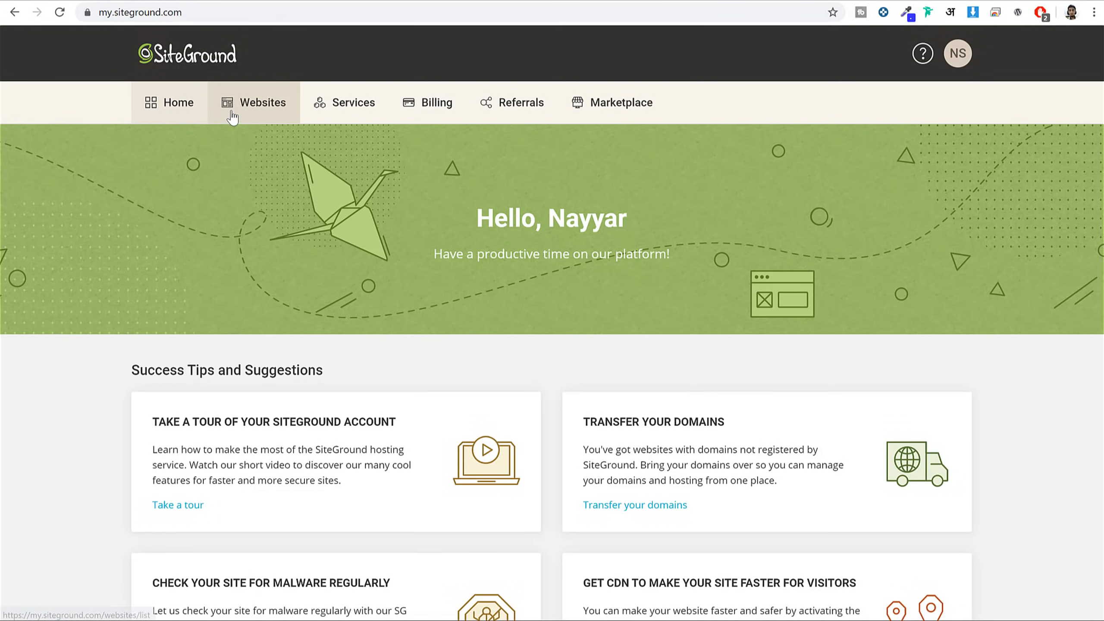
left_click(242, 113)
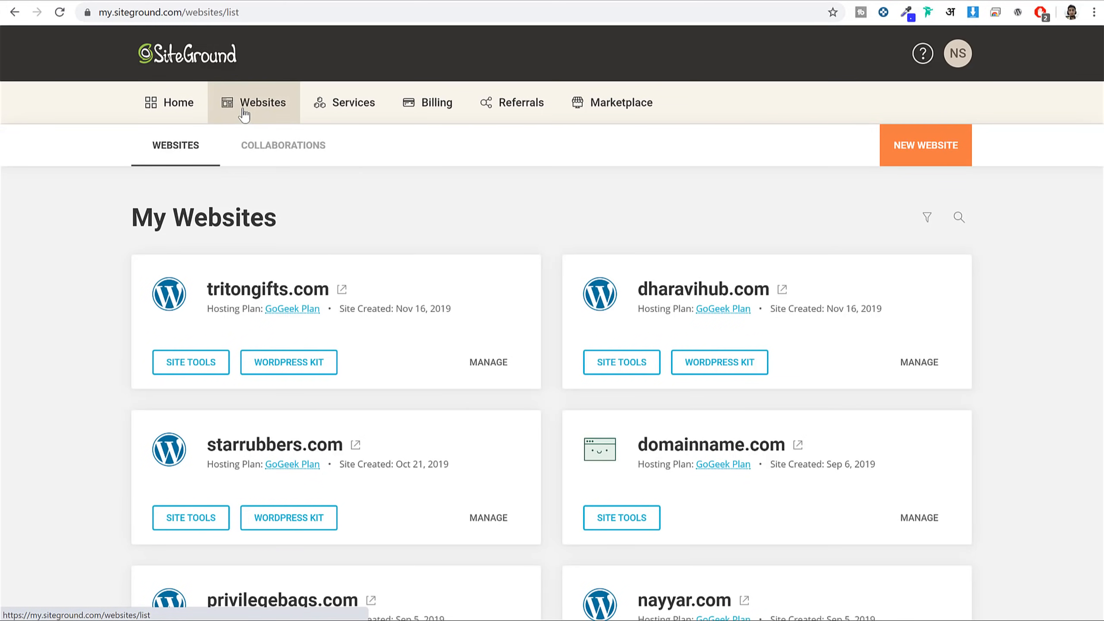
left_click(363, 116)
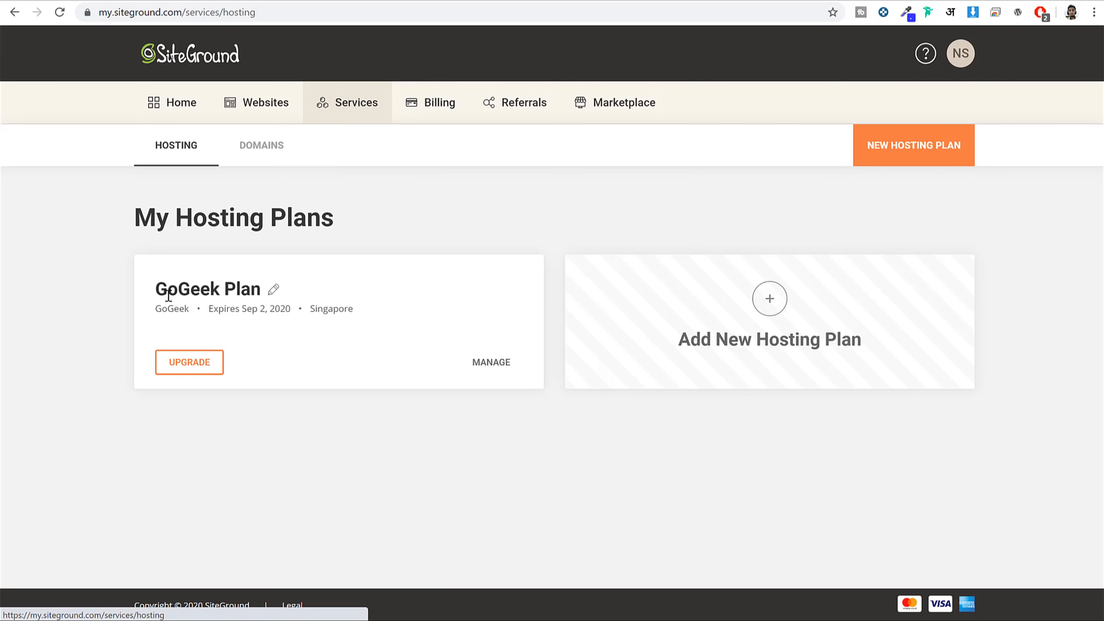
left_click_drag(262, 289, 159, 288)
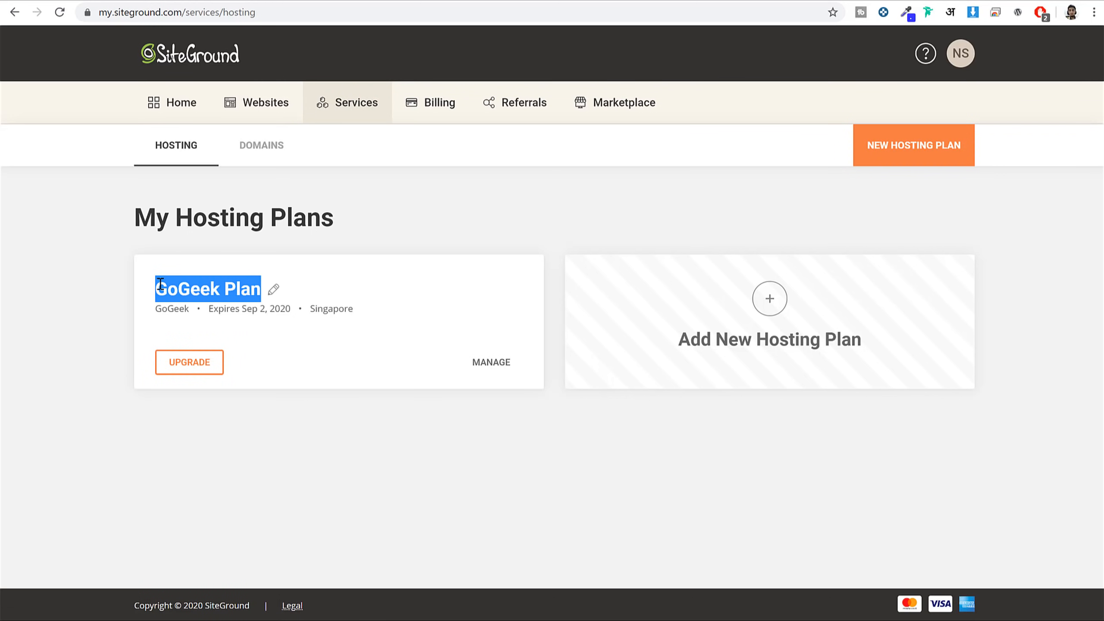
left_click(161, 287)
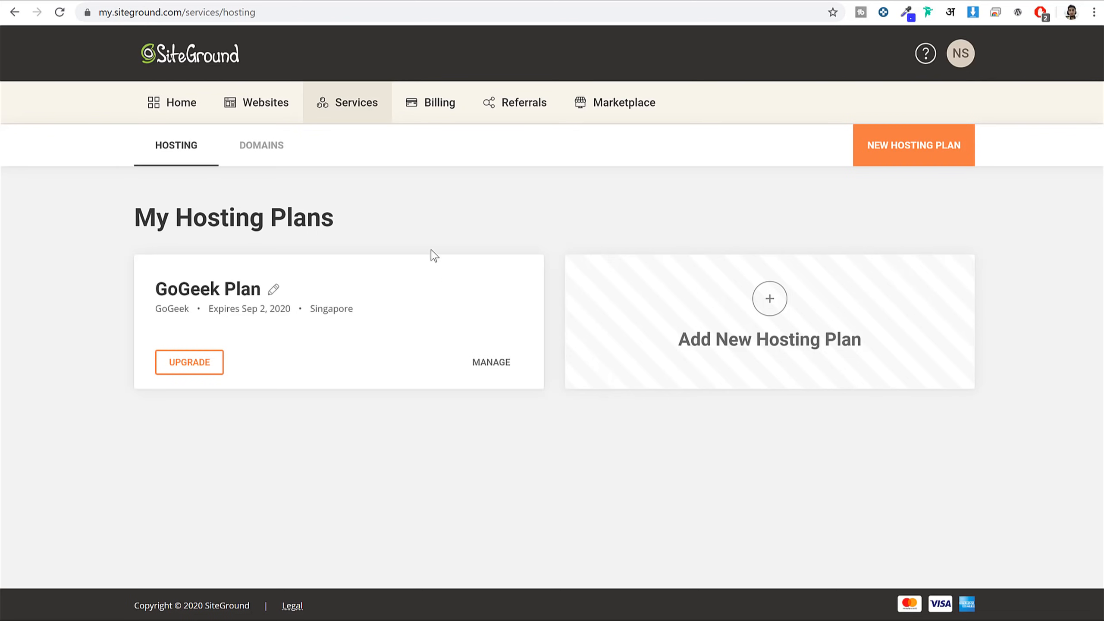
Return to the Websites list and scroll down to the target domain's site card.
left_click(252, 106)
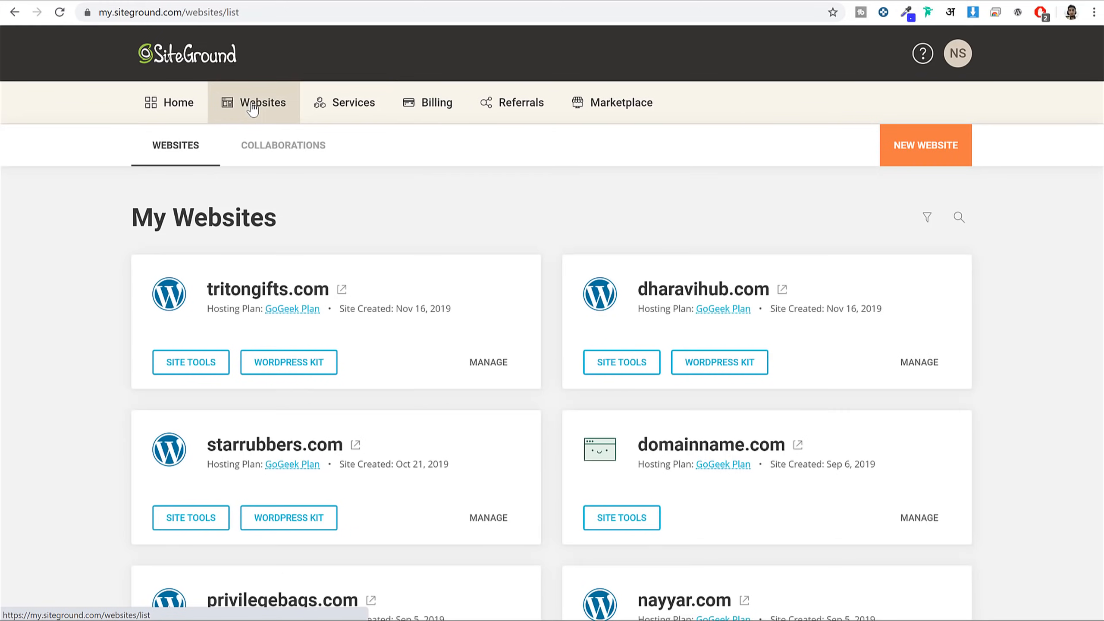
scroll(931, 315, "down", 5)
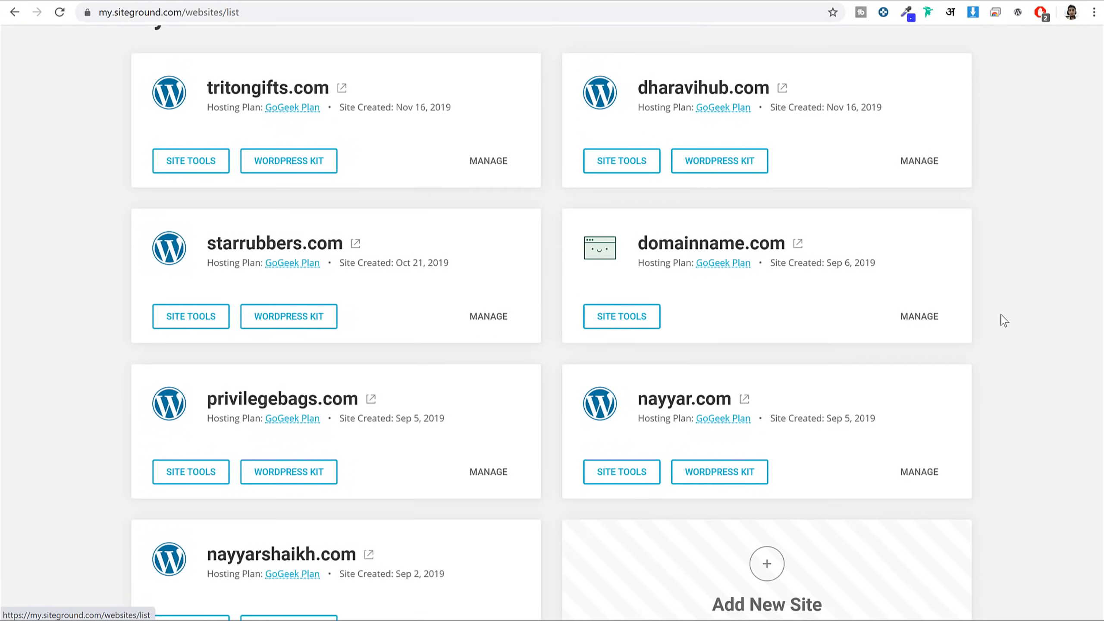
scroll(1003, 320, "down", 2)
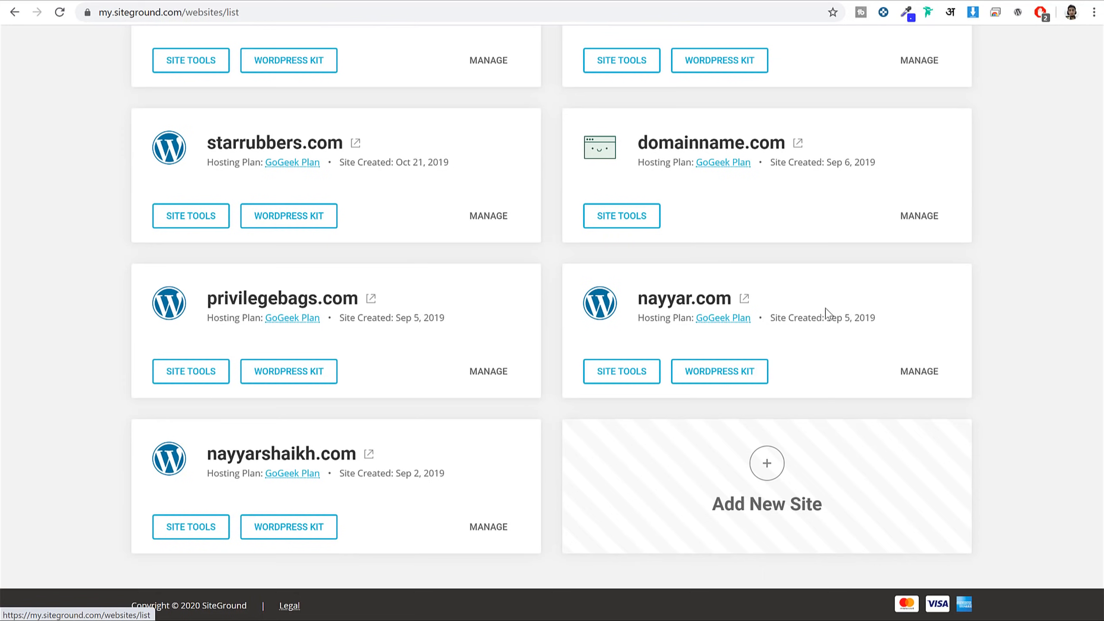
left_click_drag(356, 454, 207, 456)
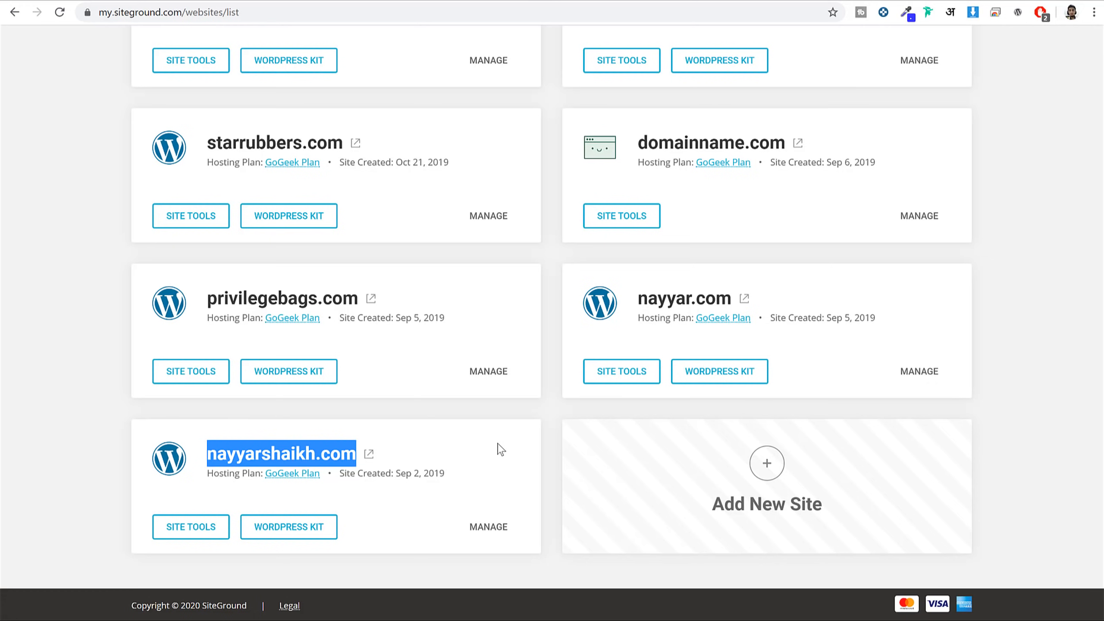
left_click(189, 487)
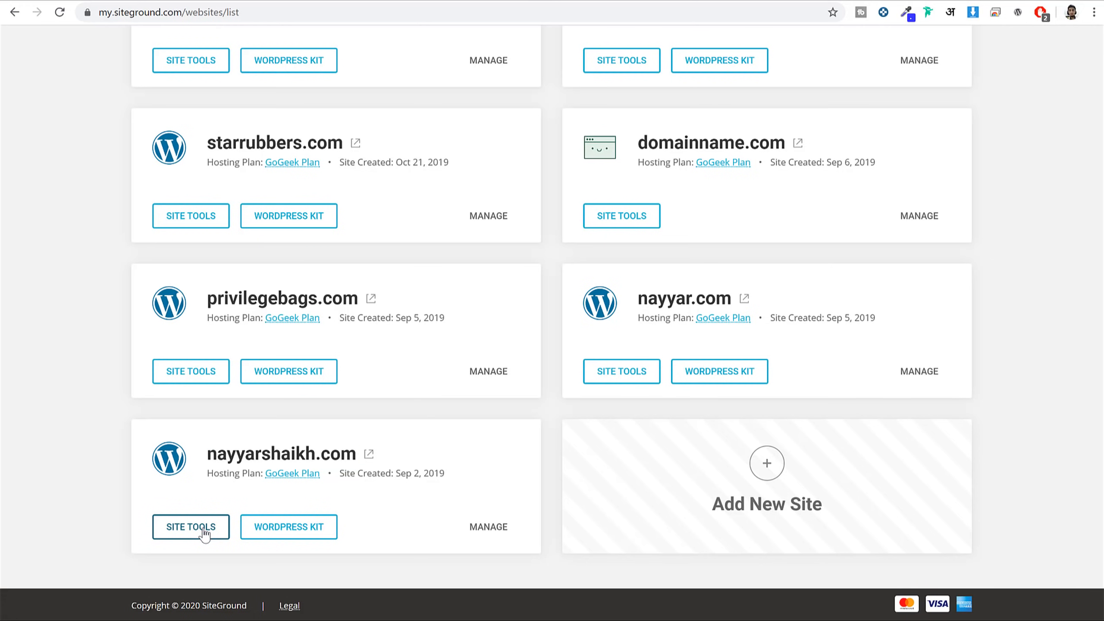
Open Site Tools for nayyarshaikh.com from its site card.
left_click(184, 532)
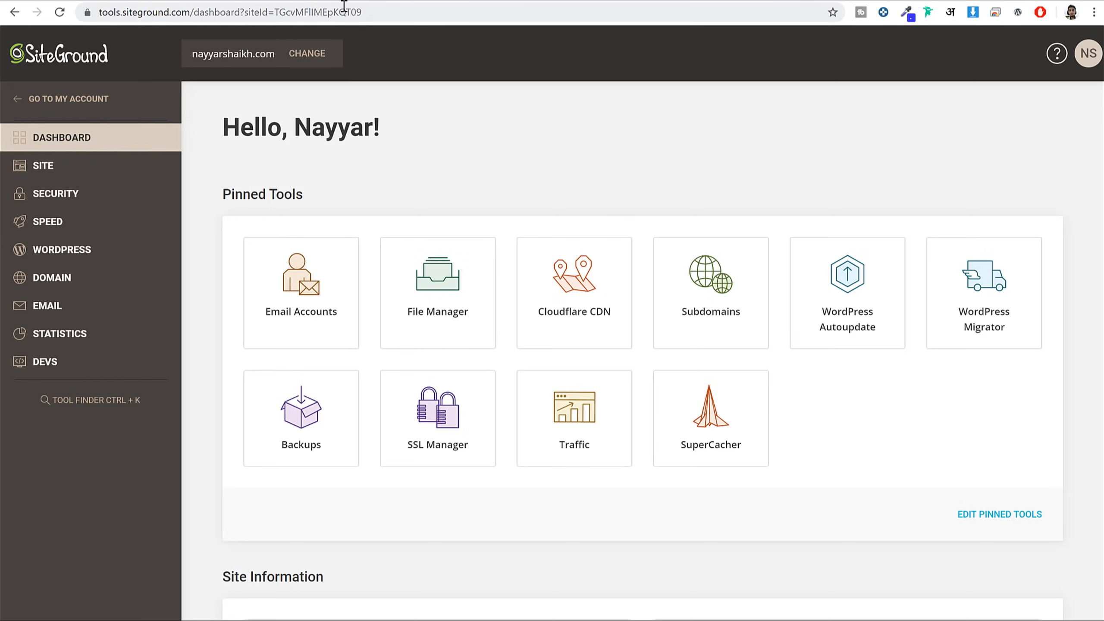
Open godaddy.com in a new tab and sign in to the GoDaddy account.
key("ctrl+t")
type("god")
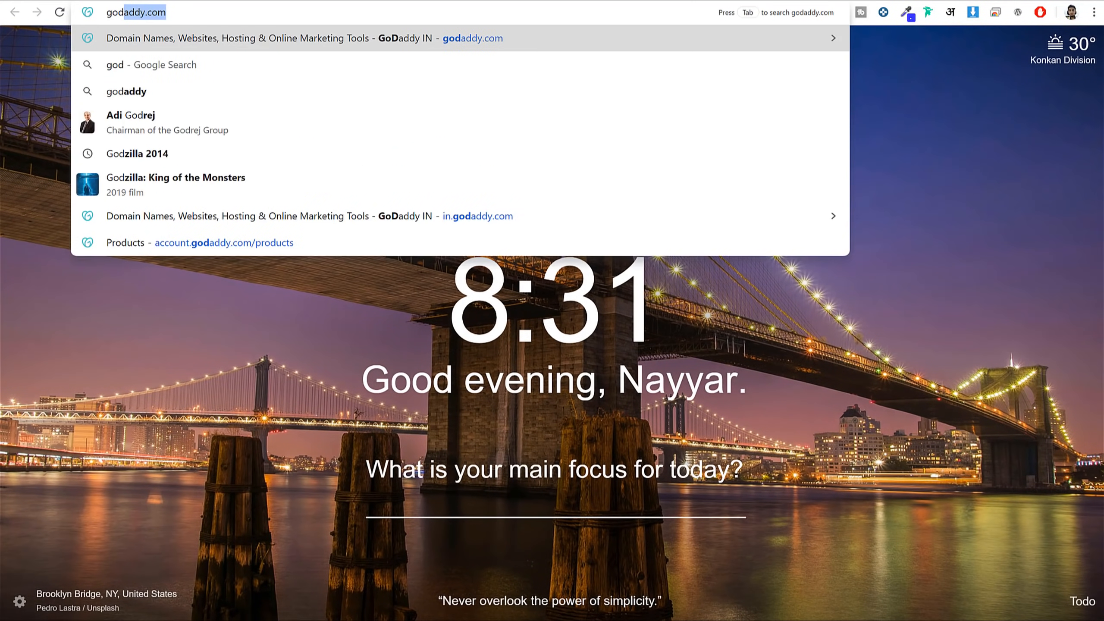
key("Return")
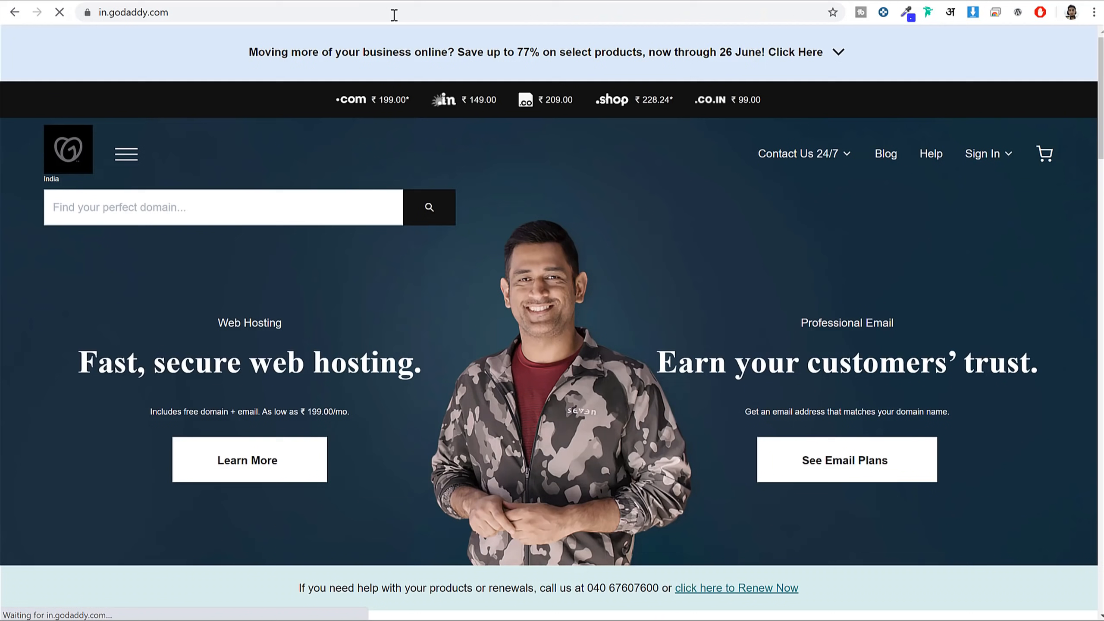
left_click(981, 154)
left_click(756, 300)
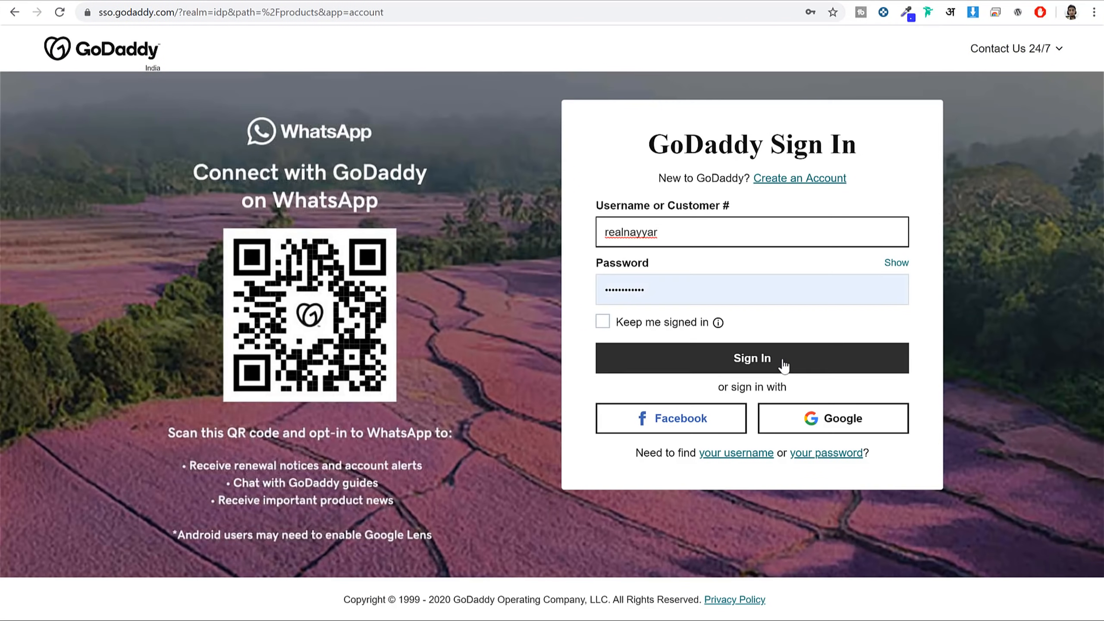
left_click(782, 358)
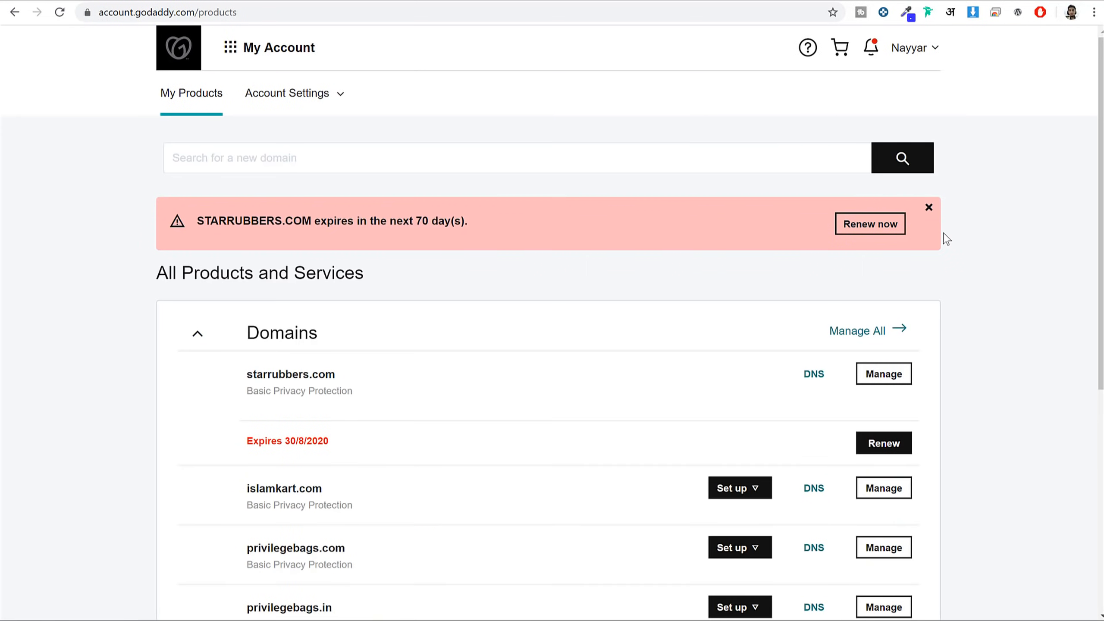
Open DNS management for privilegebags.in from the Domains list.
scroll(943, 237, "down", 5)
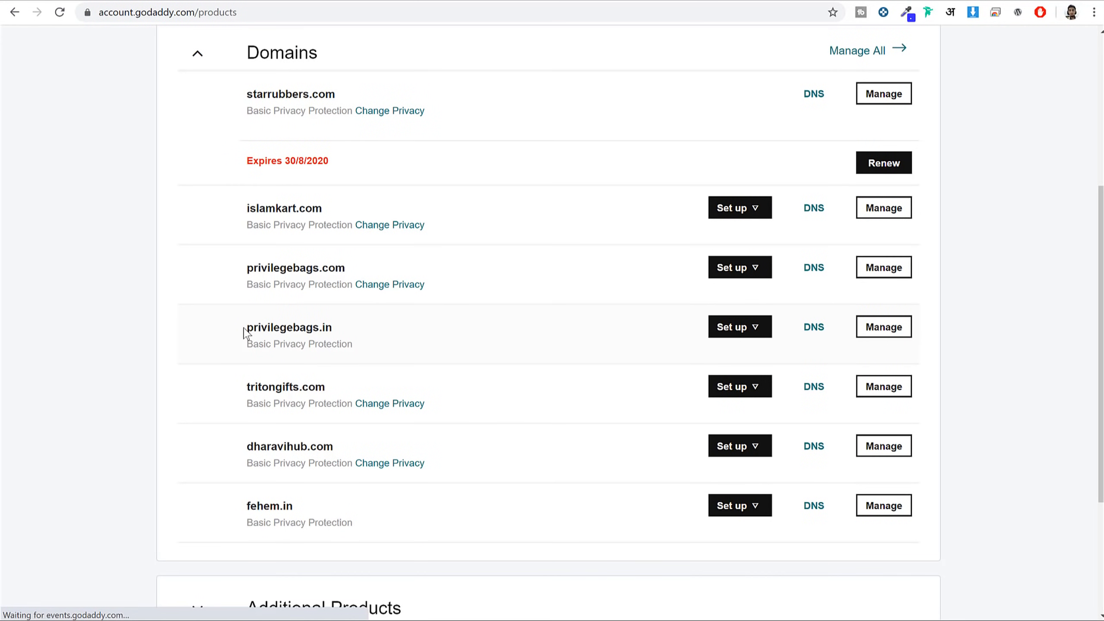
left_click_drag(243, 329, 345, 329)
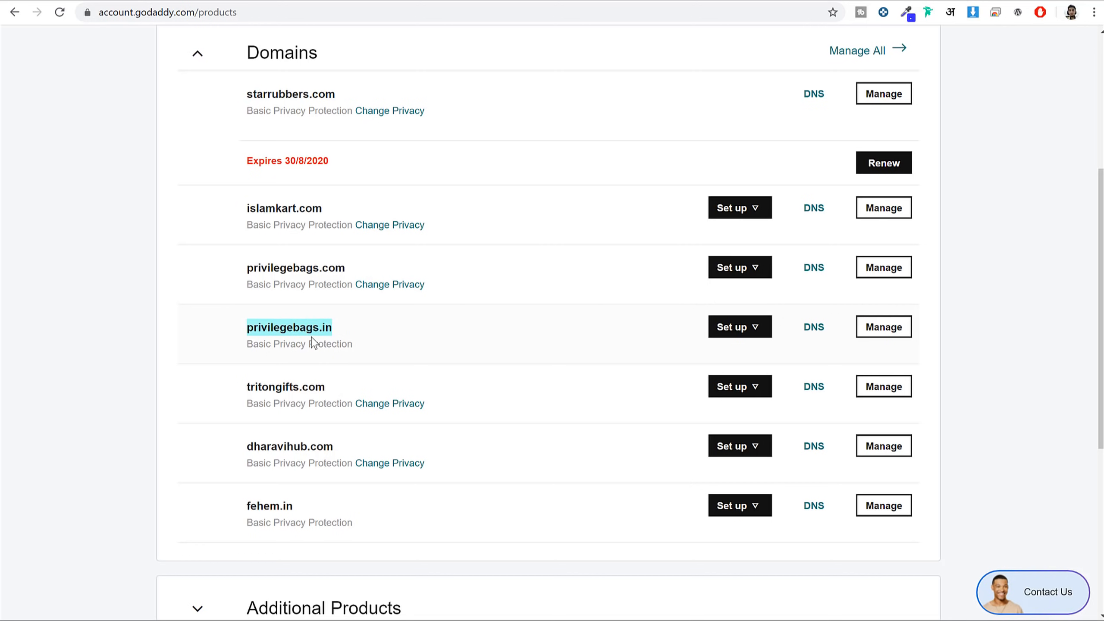
left_click(822, 338)
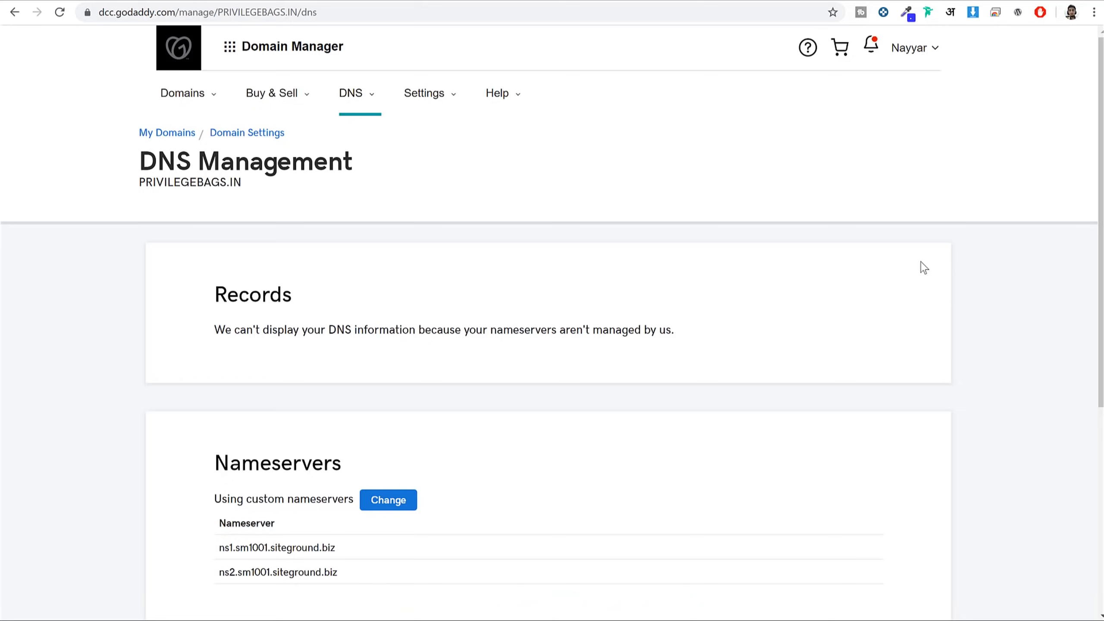
Clear both custom nameserver fields for privilegebags.in, then bring up SiteGround's name-server details.
scroll(904, 288, "down", 6)
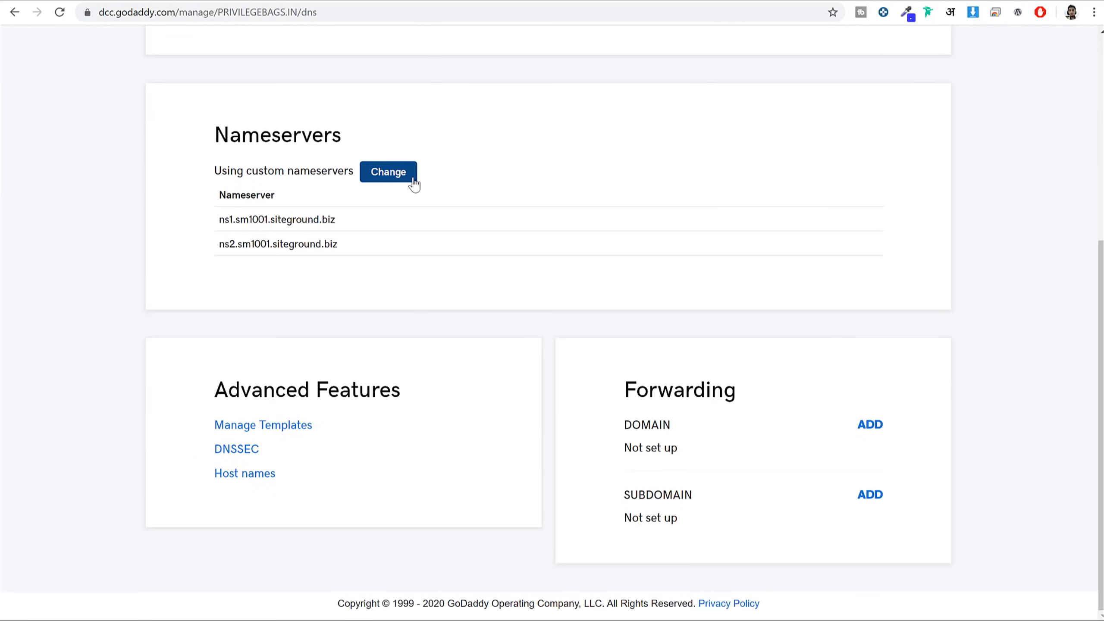
left_click(412, 179)
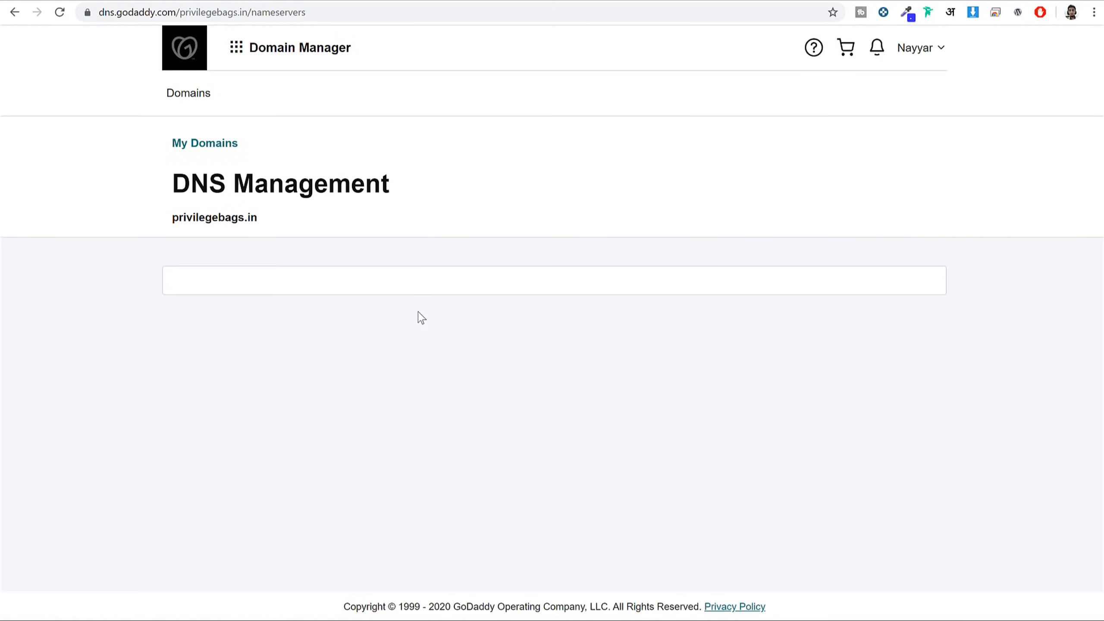
double_click(385, 373)
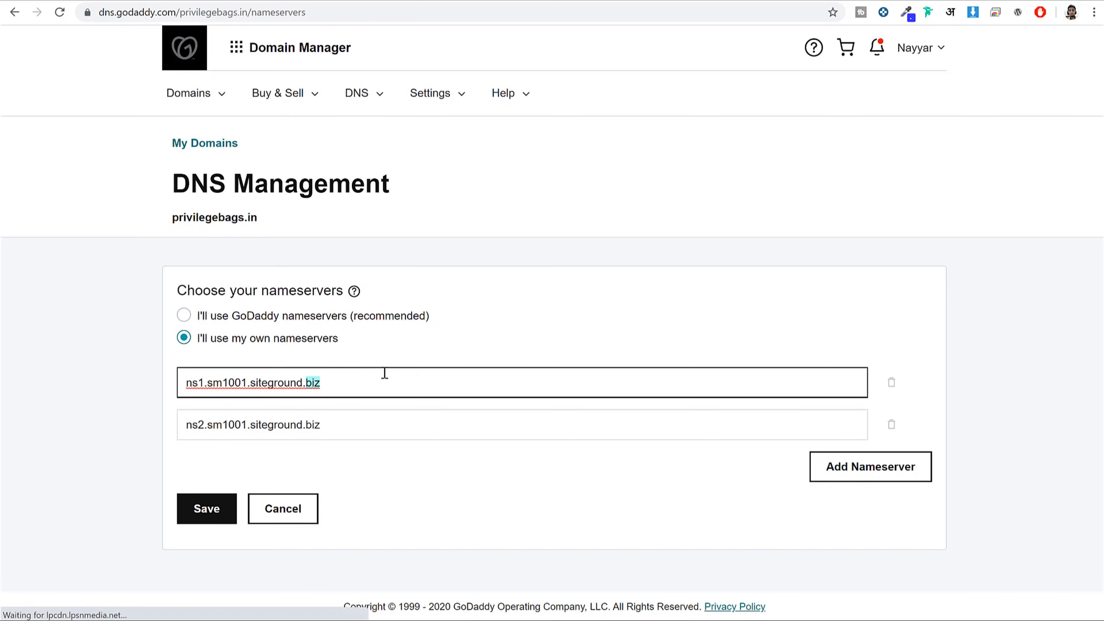
key("ctrl+a")
key("BackSpace")
triple_click(377, 430)
key("BackSpace")
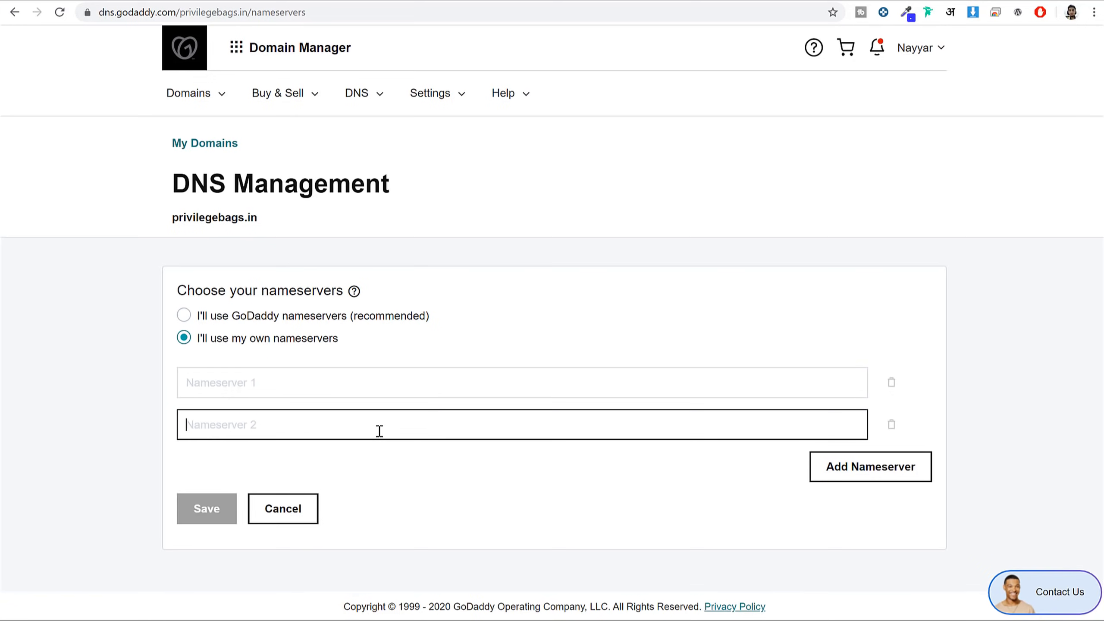
key("ctrl+Tab")
scroll(784, 198, "down", 5)
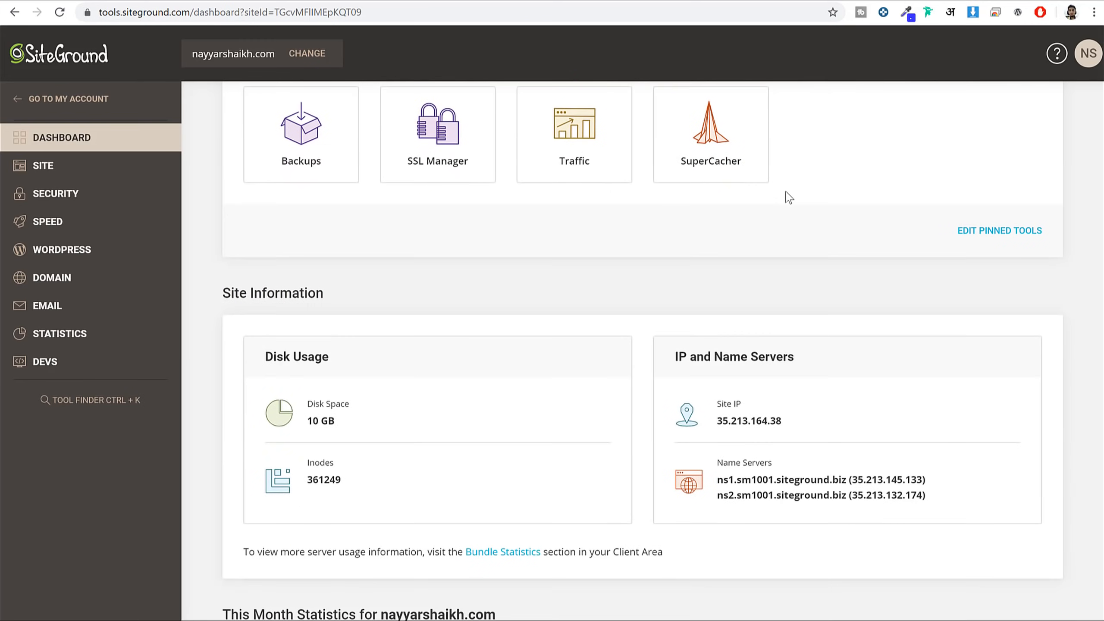
Set privilegebags.in nameservers to ns1.sm1001.siteground.biz and ns2.sm1001.siteground.biz and save.
left_click_drag(717, 342, 848, 343)
key("ctrl+c")
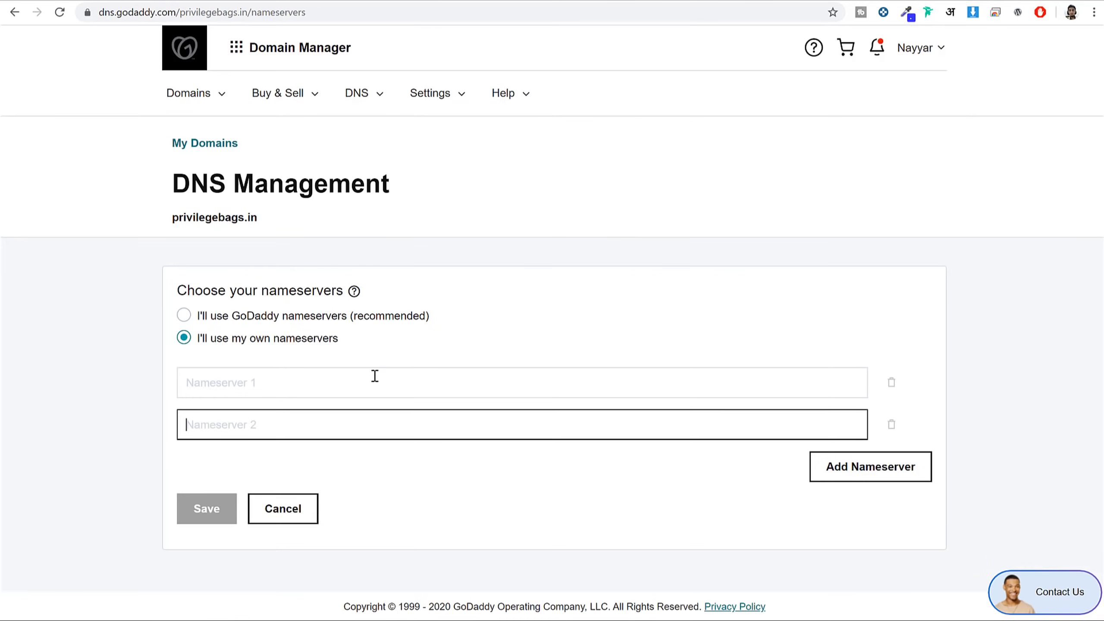
left_click(372, 376)
key("ctrl+v")
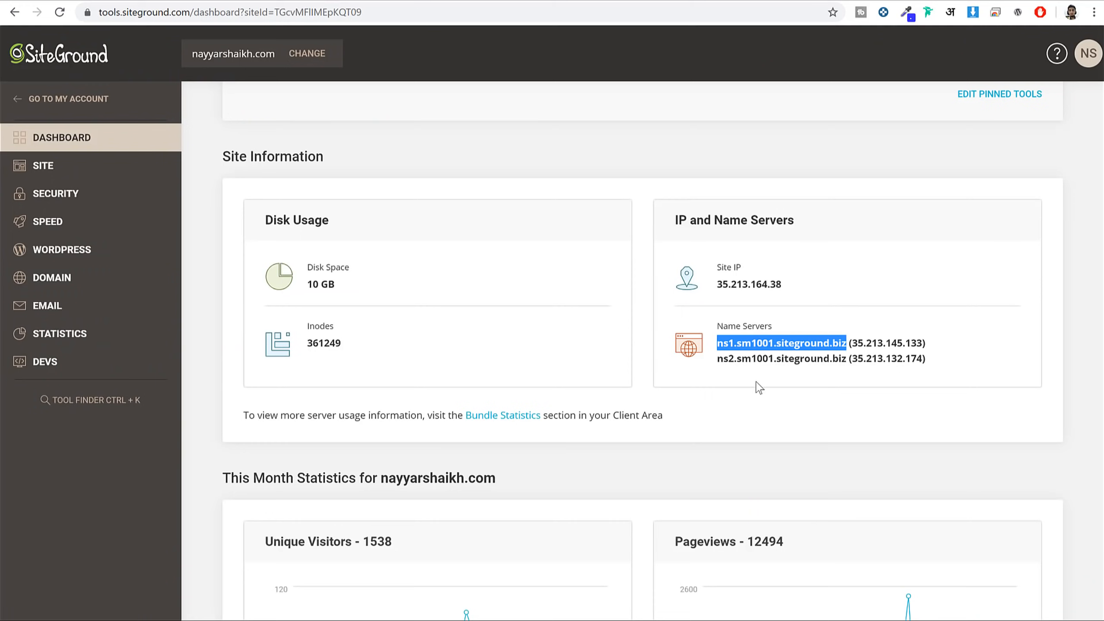
left_click(721, 360)
left_click_drag(721, 360, 846, 361)
key("ctrl+c")
left_click(723, 361)
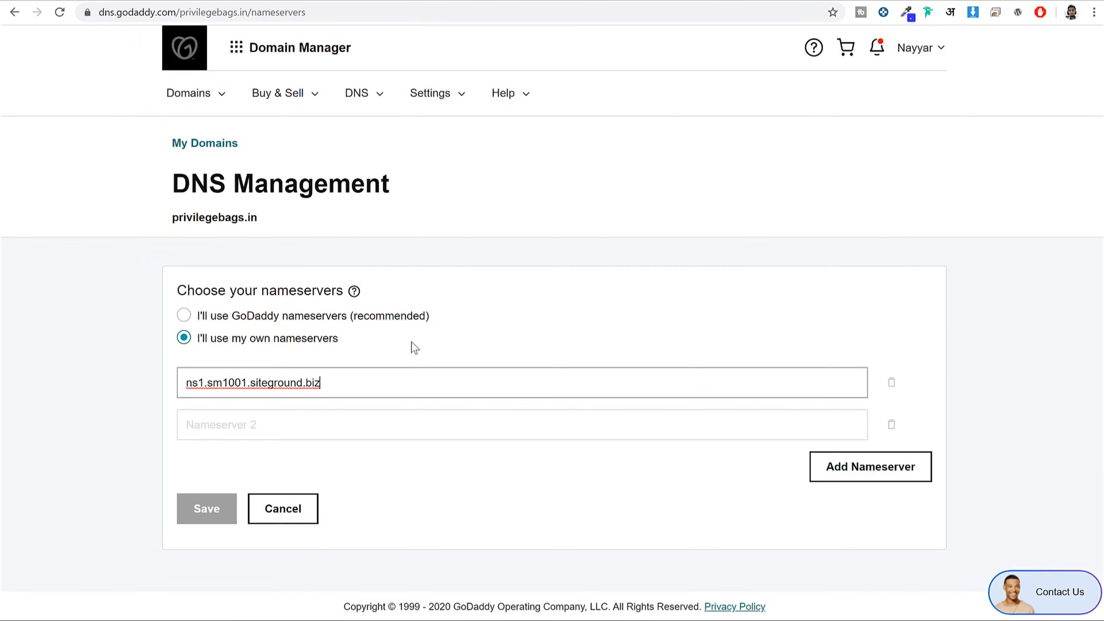
left_click(384, 417)
key("ctrl+v")
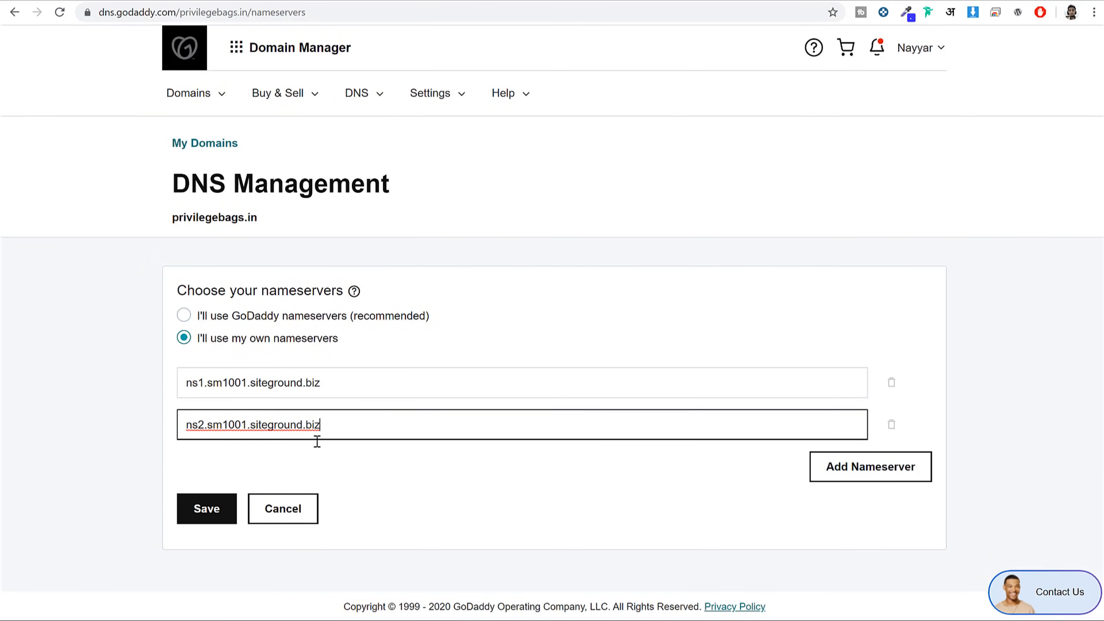
left_click(191, 517)
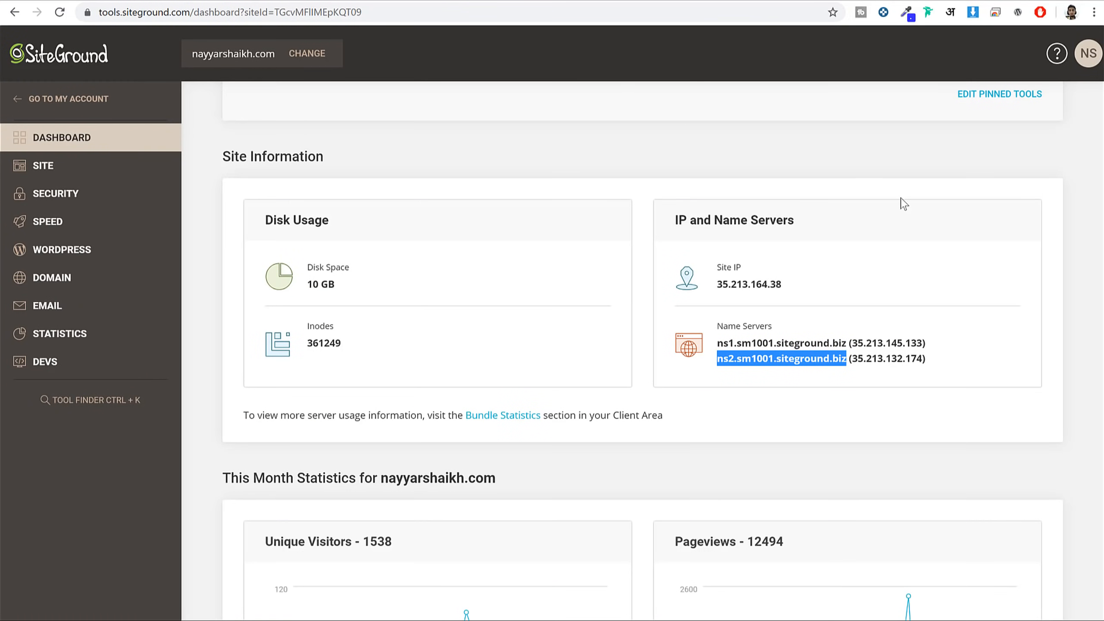
left_click(868, 191)
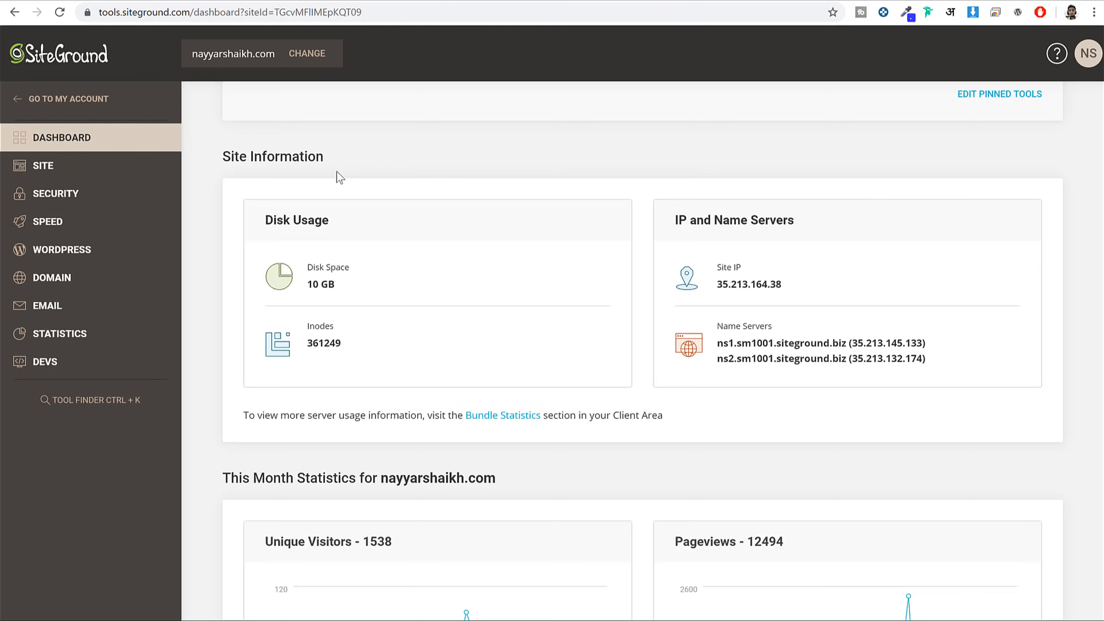
Open Security > SSL Manager and check news2.nayyarshaikh.com's certificate shows ACTIVE.
left_click(81, 198)
left_click(88, 260)
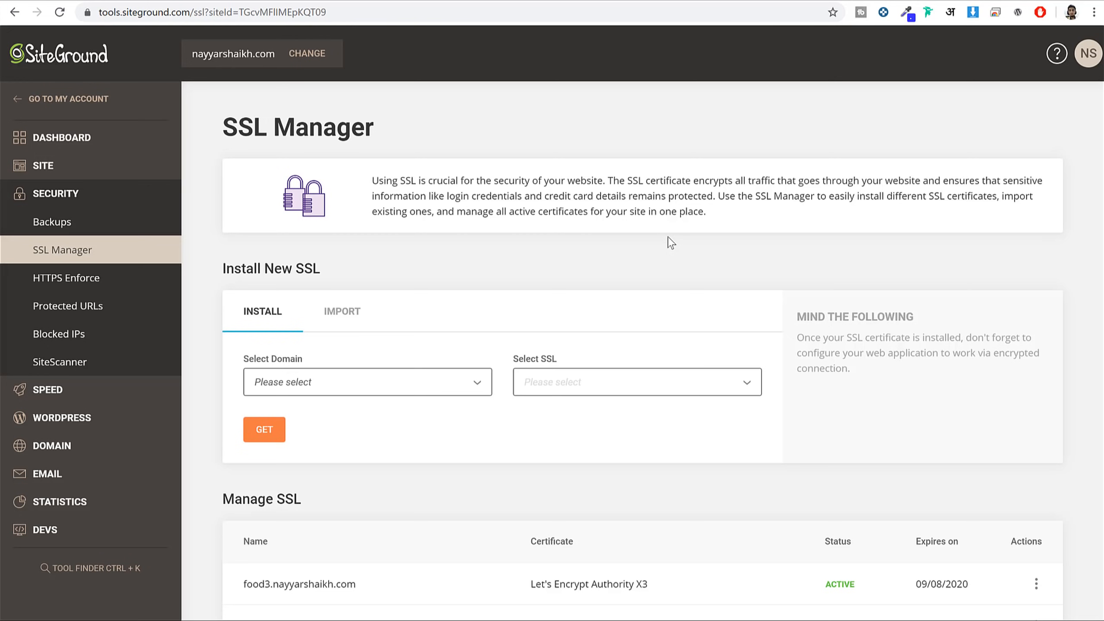
scroll(682, 241, "down", 8)
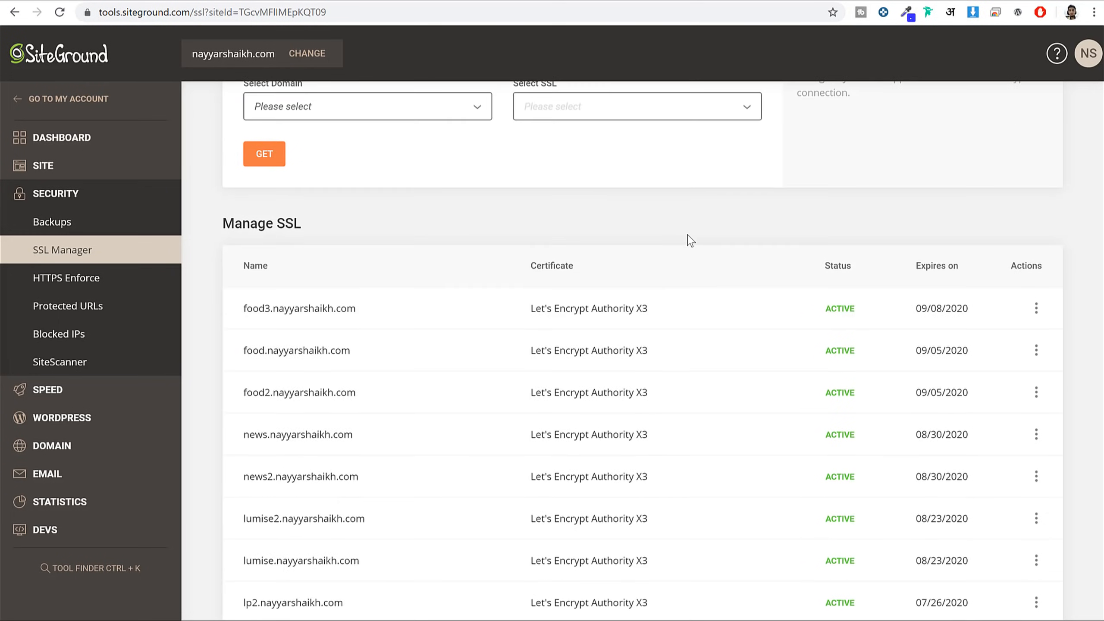
scroll(313, 296, "down", 5)
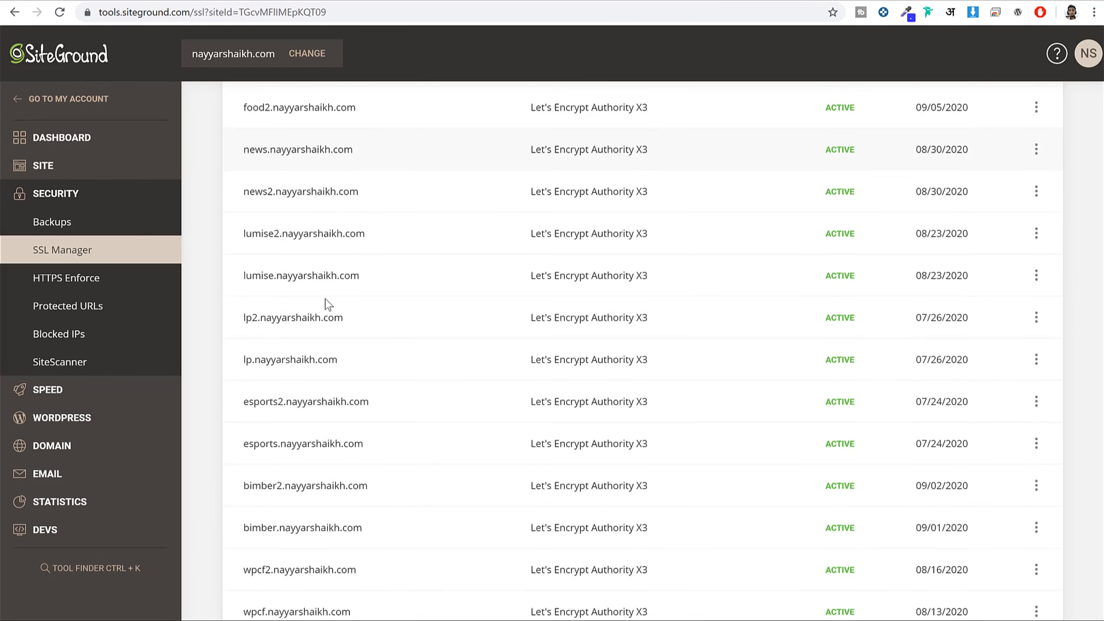
scroll(335, 301, "up", 10)
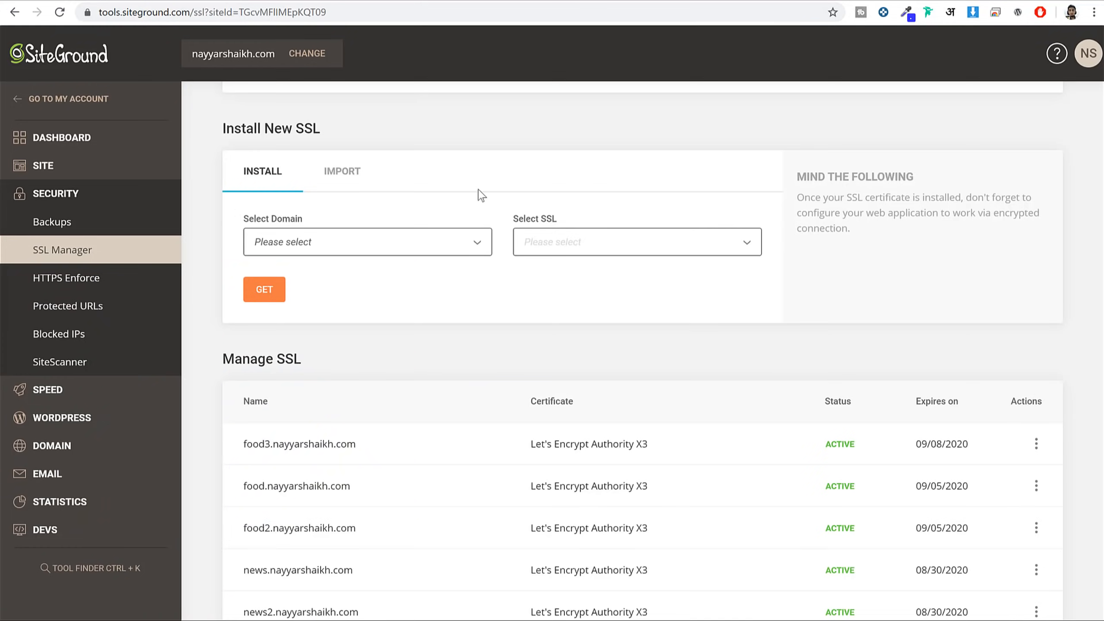
scroll(481, 195, "down", 5)
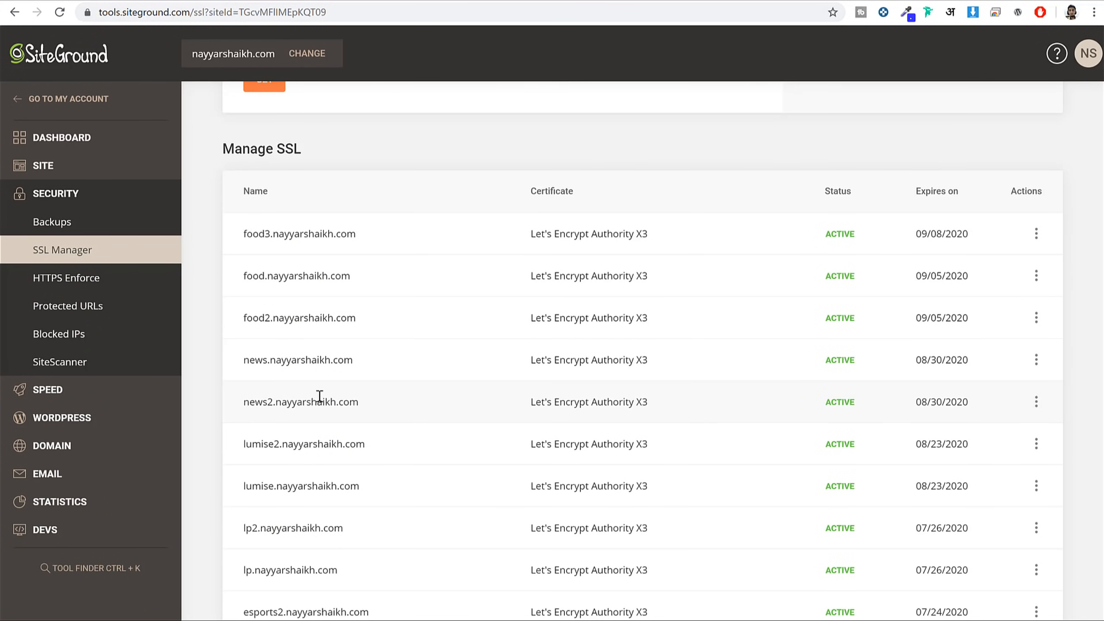
double_click(320, 395)
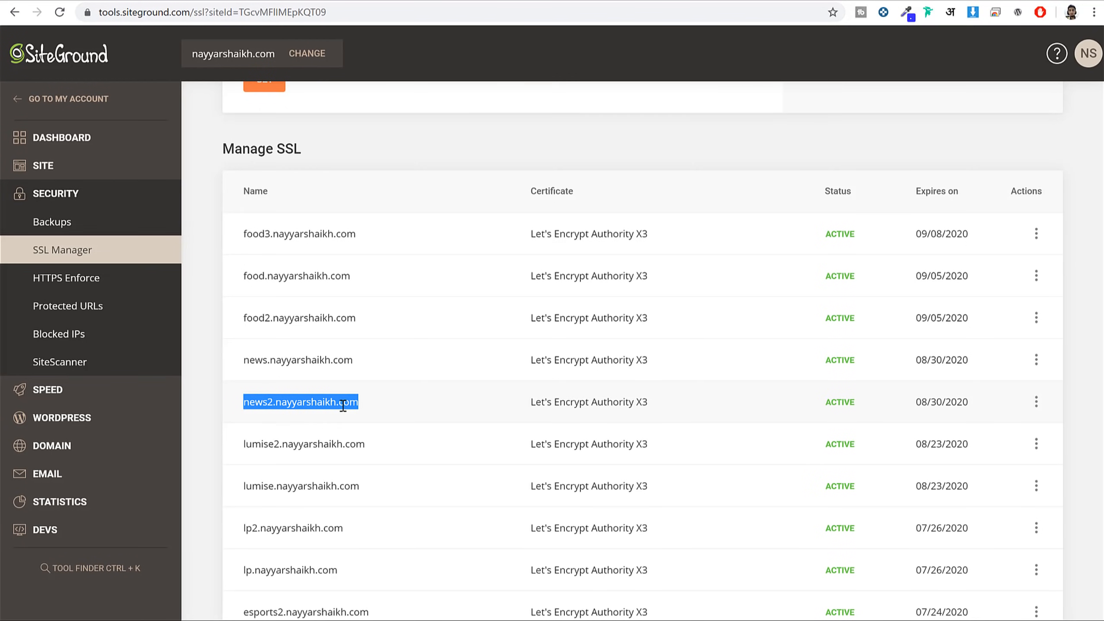
left_click(378, 401)
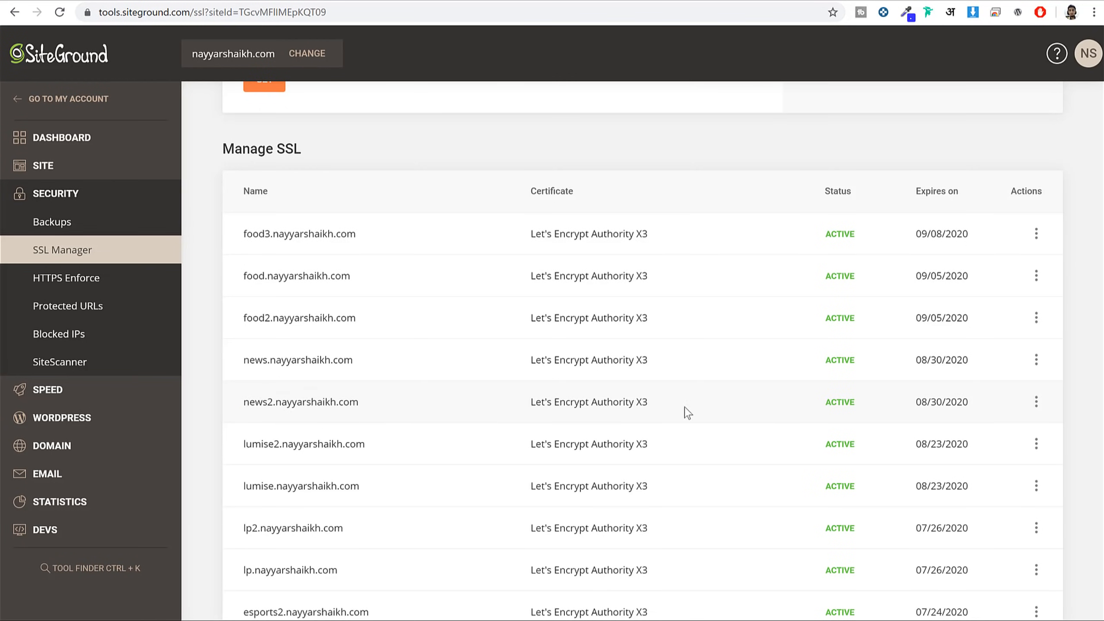
left_click_drag(820, 406, 859, 407)
left_click(861, 407)
scroll(768, 402, "up", 8)
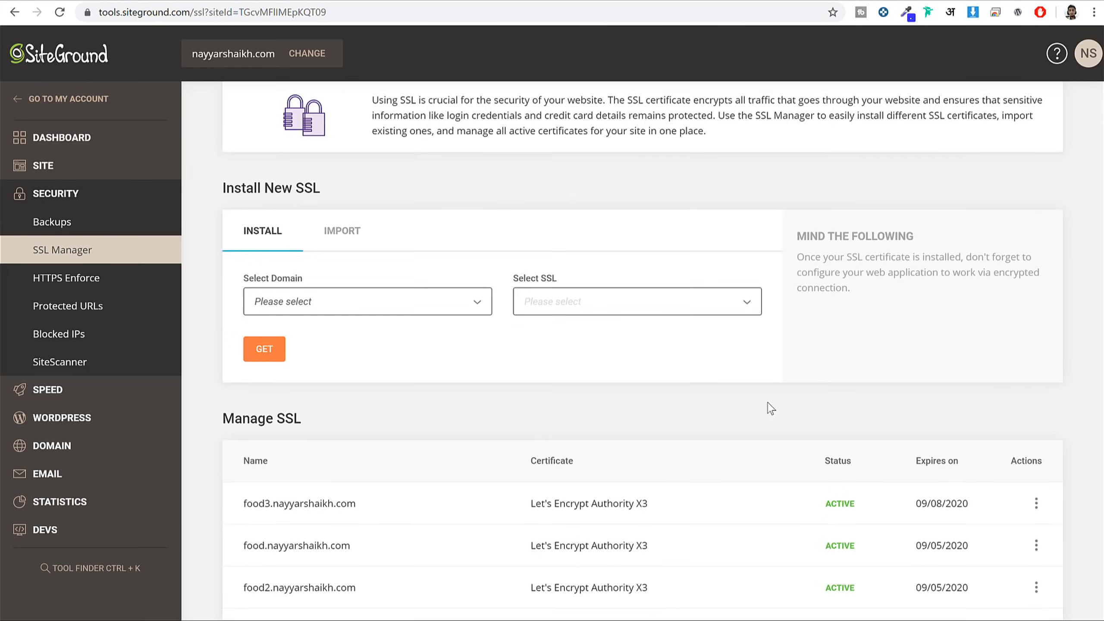
scroll(757, 411, "down", 3)
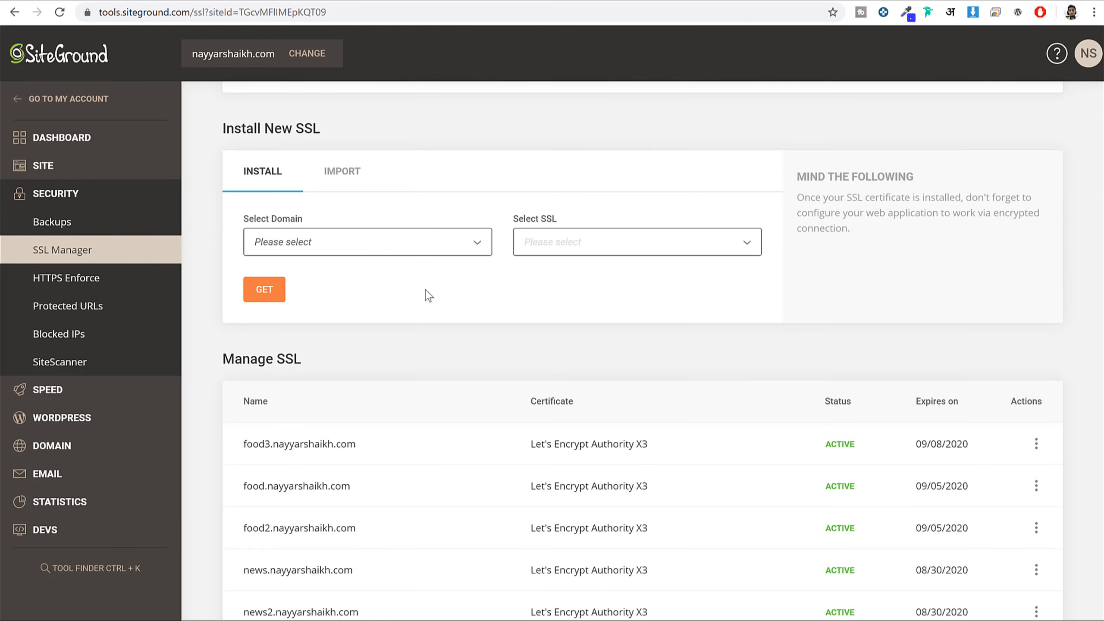
Choose news2.nayyarshaikh.com as the new certificate's domain, leaving the SSL type unselected.
left_click(291, 241)
scroll(310, 439, "down", 2)
scroll(310, 439, "down", 10)
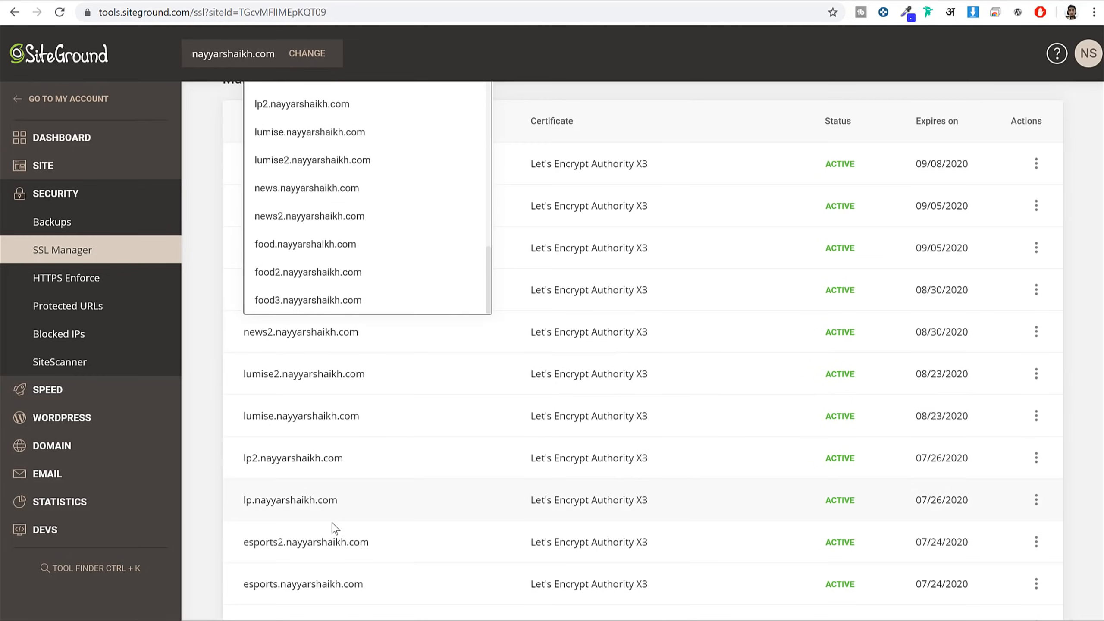
scroll(333, 525, "up", 3)
left_click(308, 356)
scroll(747, 377, "up", 5)
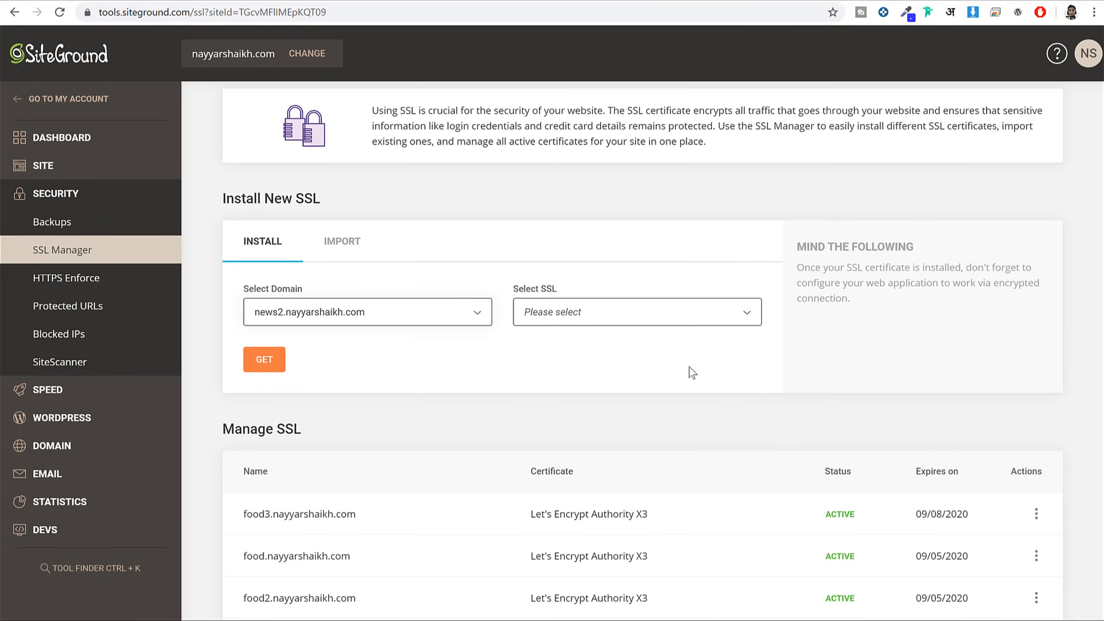
left_click(585, 313)
left_click(535, 391)
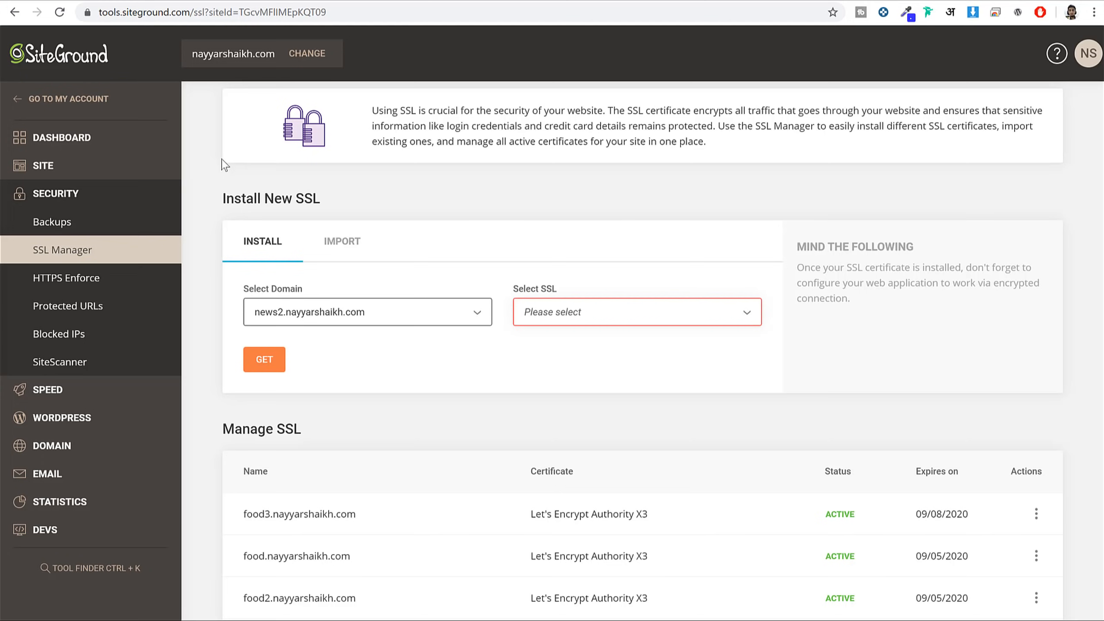
left_click(88, 418)
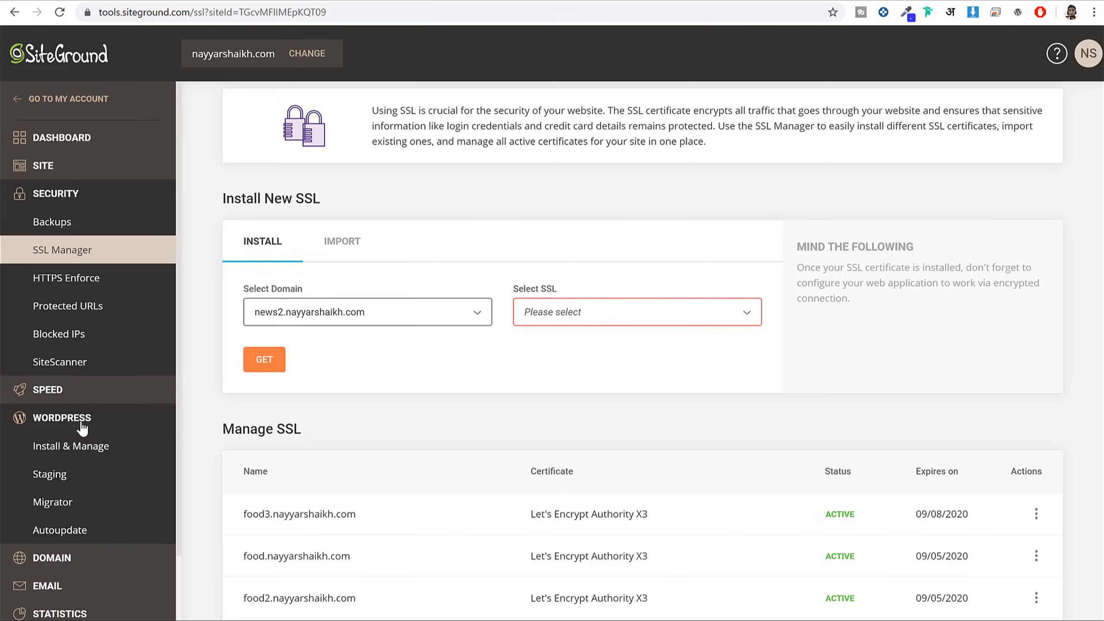
Open WordPress Install & Manage and review existing installations like food2.nayyarshaikh.com.
left_click(70, 451)
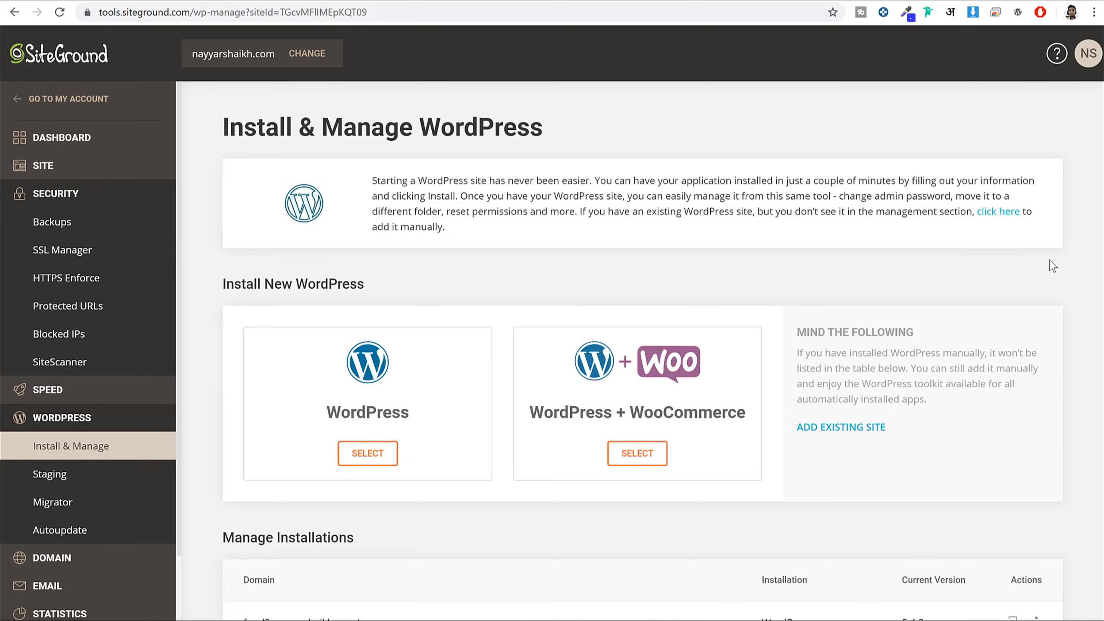
scroll(1053, 261, "down", 8)
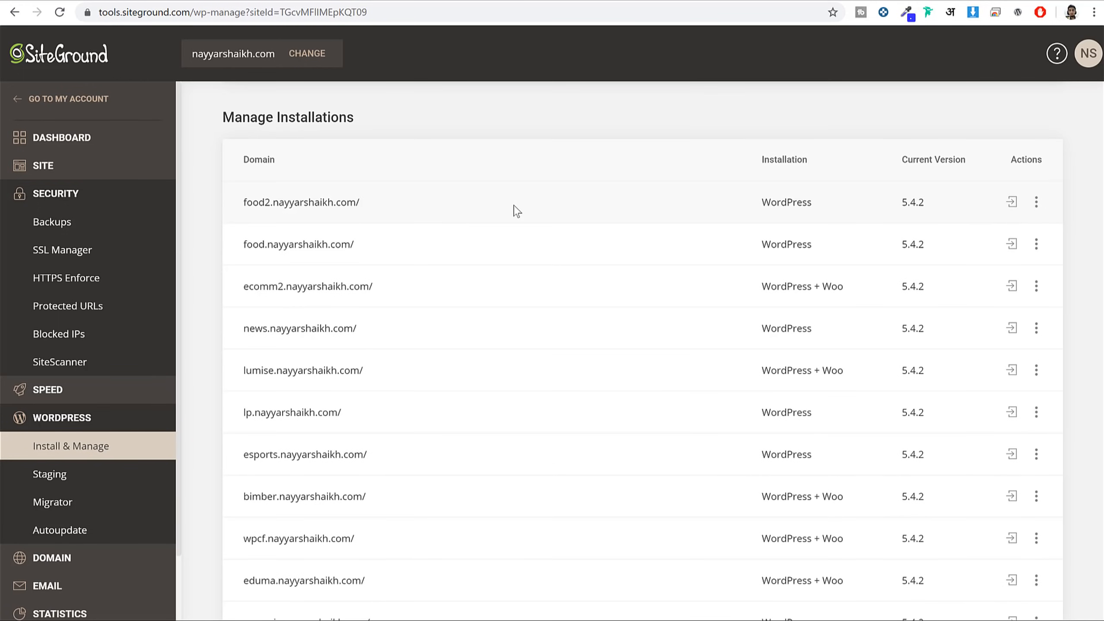
scroll(516, 210, "up", 5)
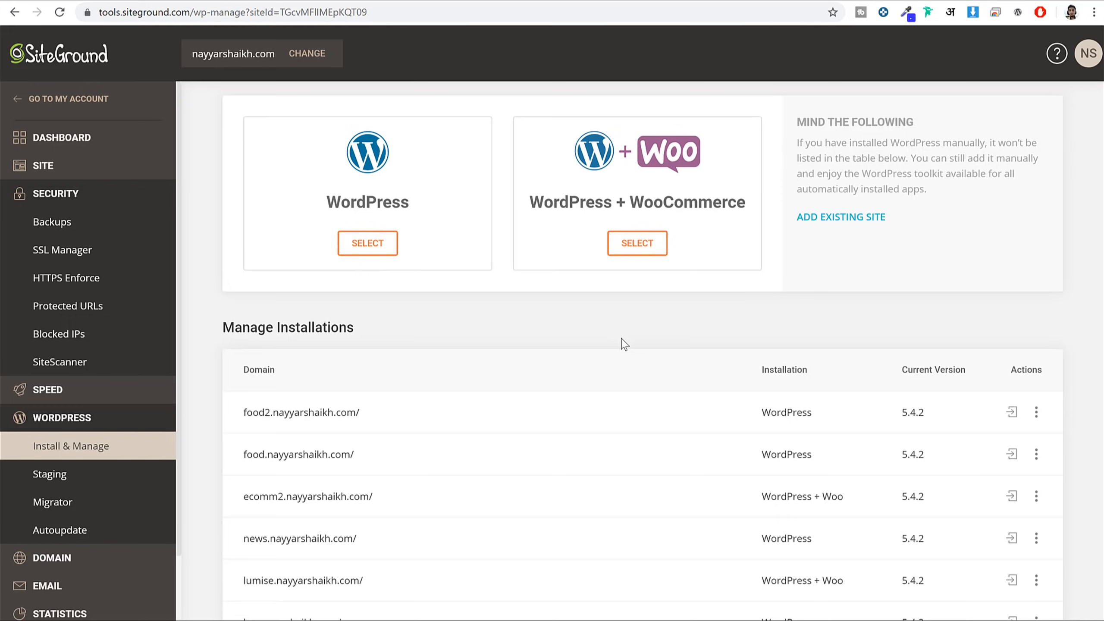
scroll(628, 328, "down", 5)
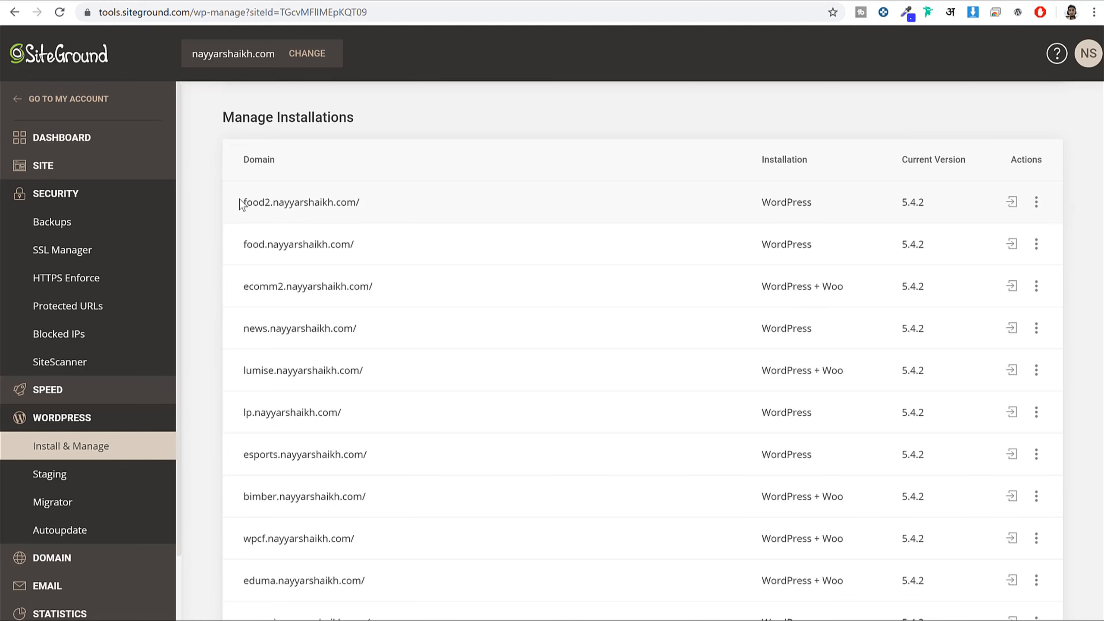
left_click_drag(241, 203, 381, 196)
left_click(383, 200)
scroll(386, 219, "up", 2)
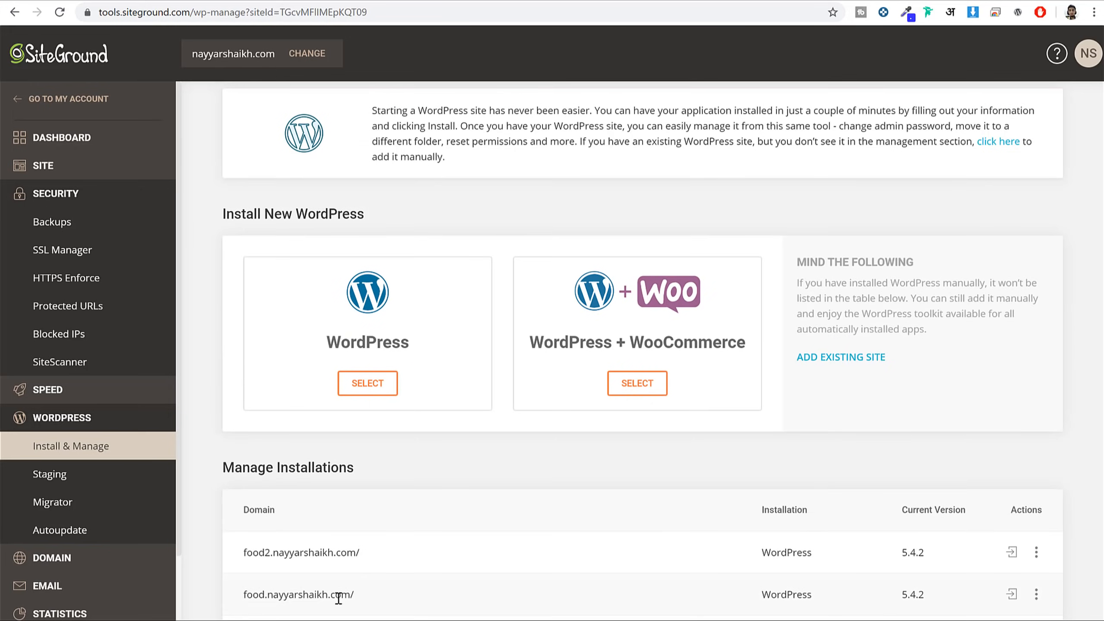
scroll(404, 549, "up", 2)
Start a plain WordPress install targeting the domain news2.nayyarshaikh.com.
left_click(391, 452)
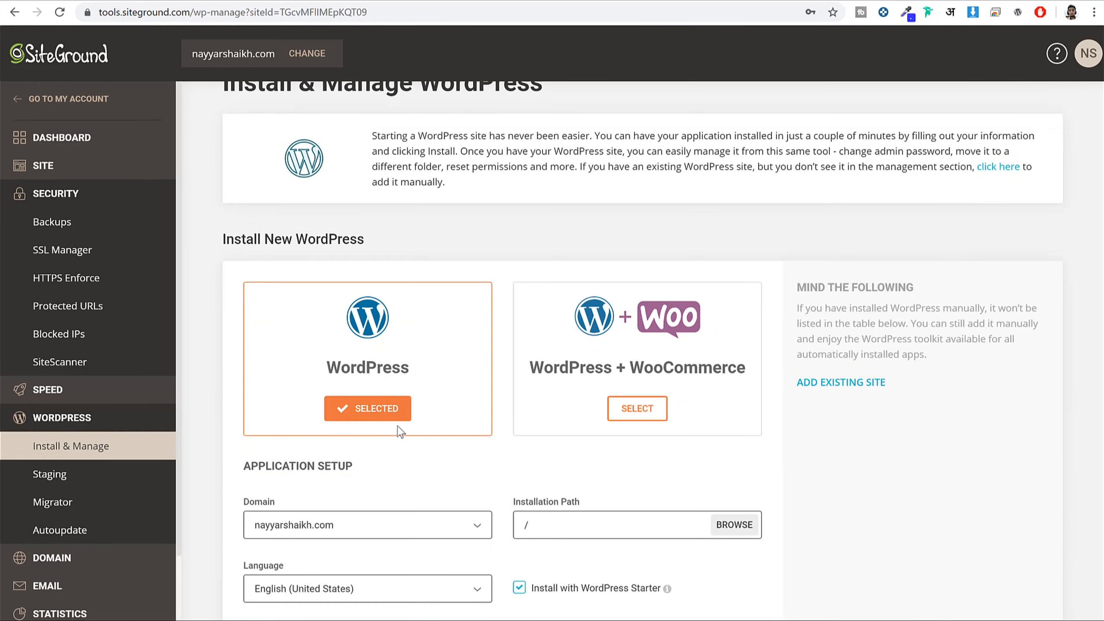
scroll(283, 333, "down", 3)
scroll(389, 296, "down", 3)
left_click(338, 223)
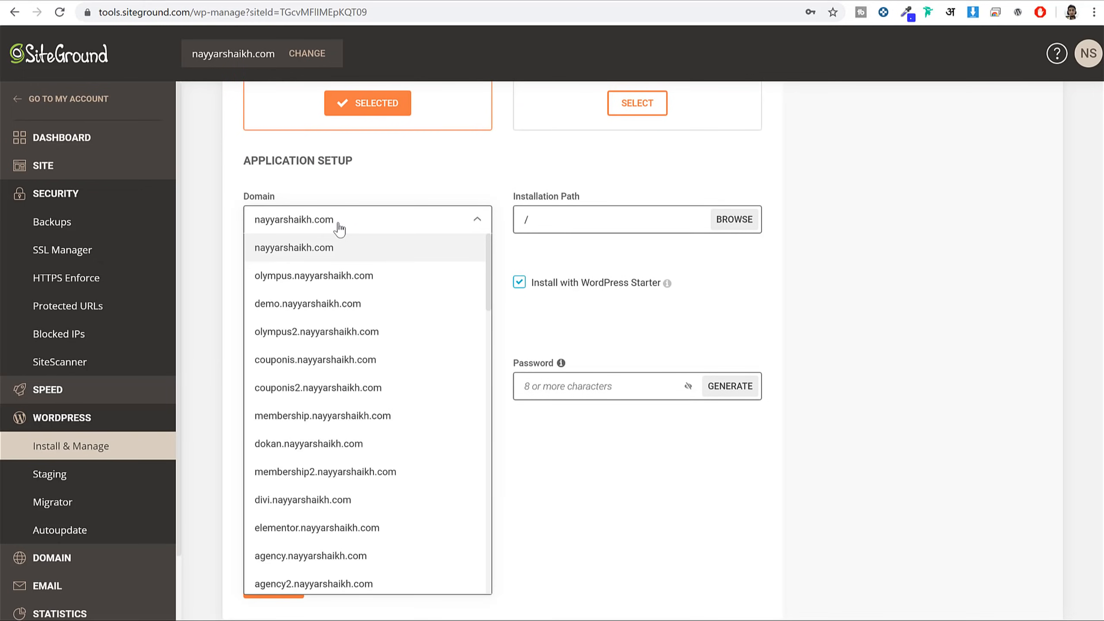
scroll(344, 435, "down", 15)
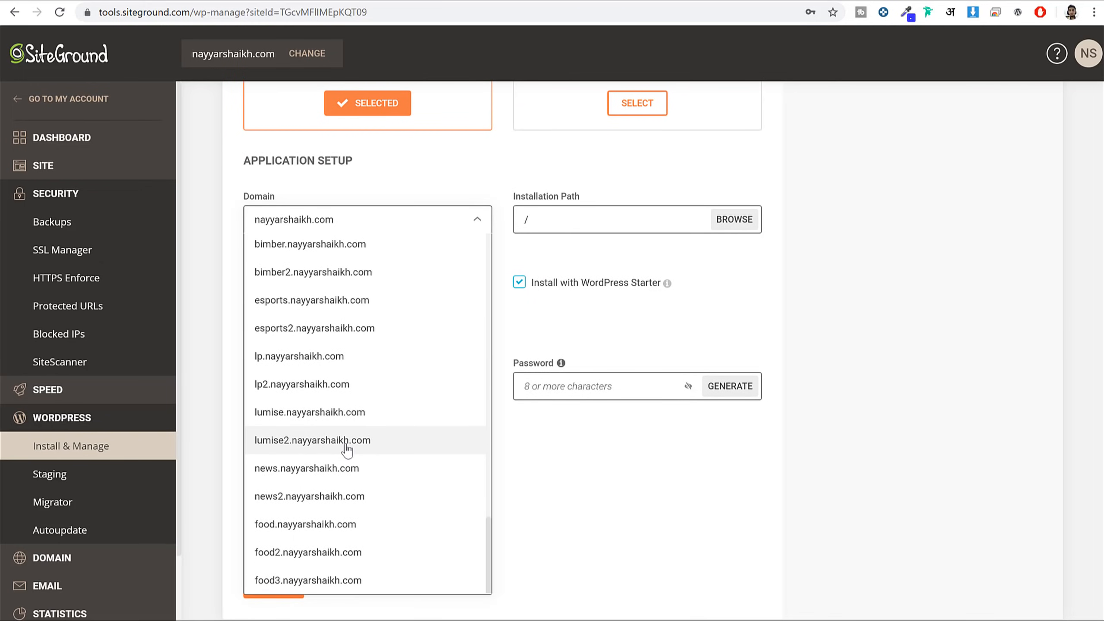
scroll(335, 348, "down", 5)
left_click(327, 216)
scroll(783, 399, "up", 10)
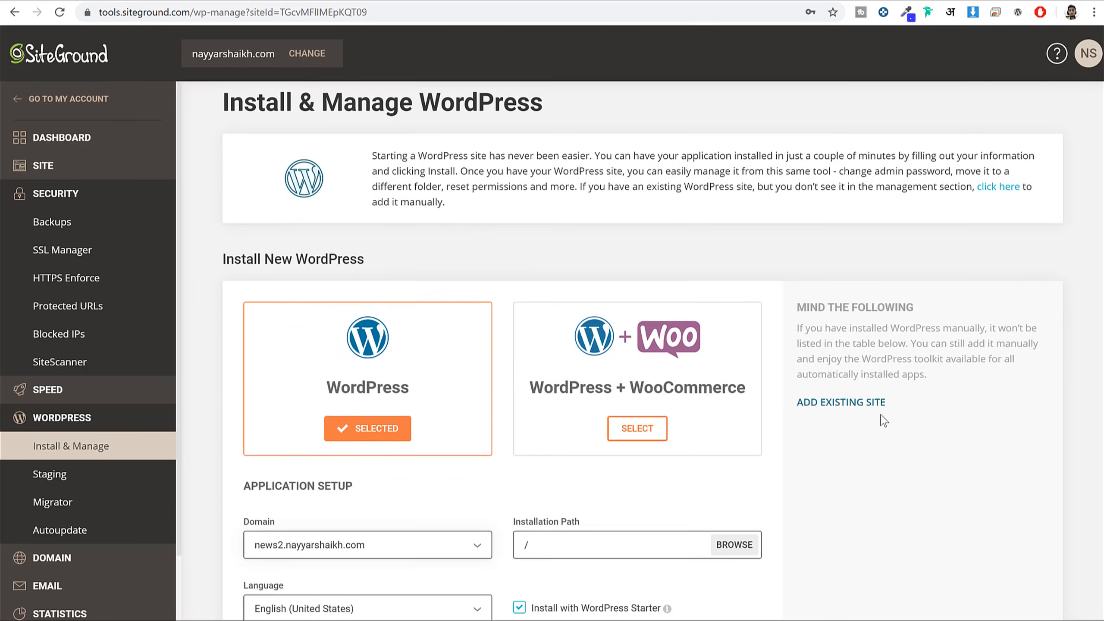
scroll(883, 420, "down", 6)
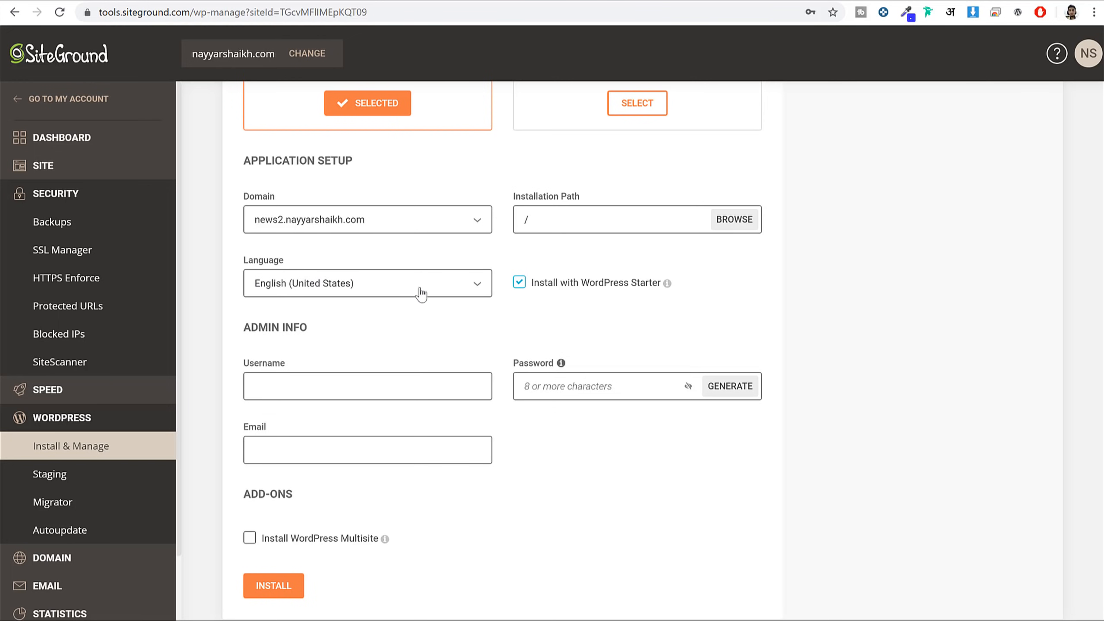
Leave the Install with WordPress Starter option unchecked.
left_click_drag(547, 282, 632, 292)
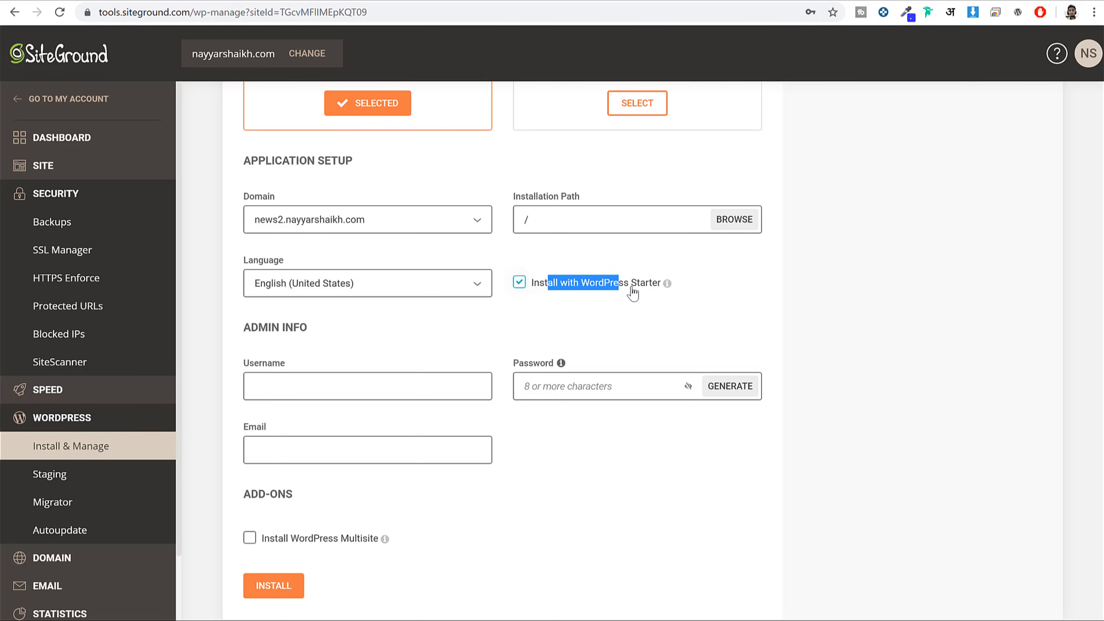
left_click(519, 282)
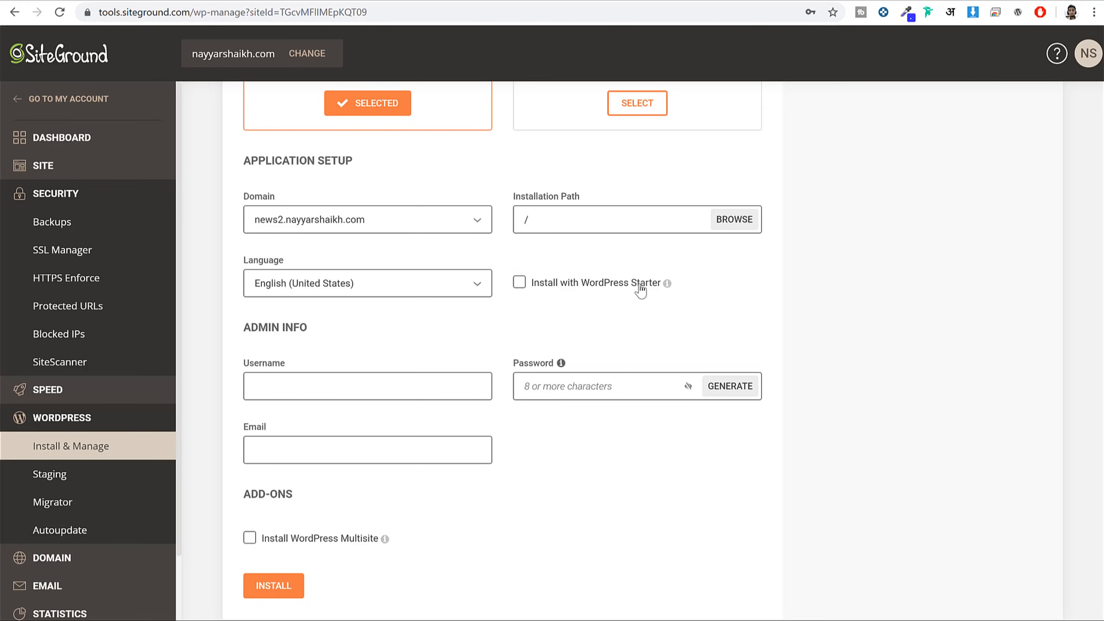
left_click(604, 290)
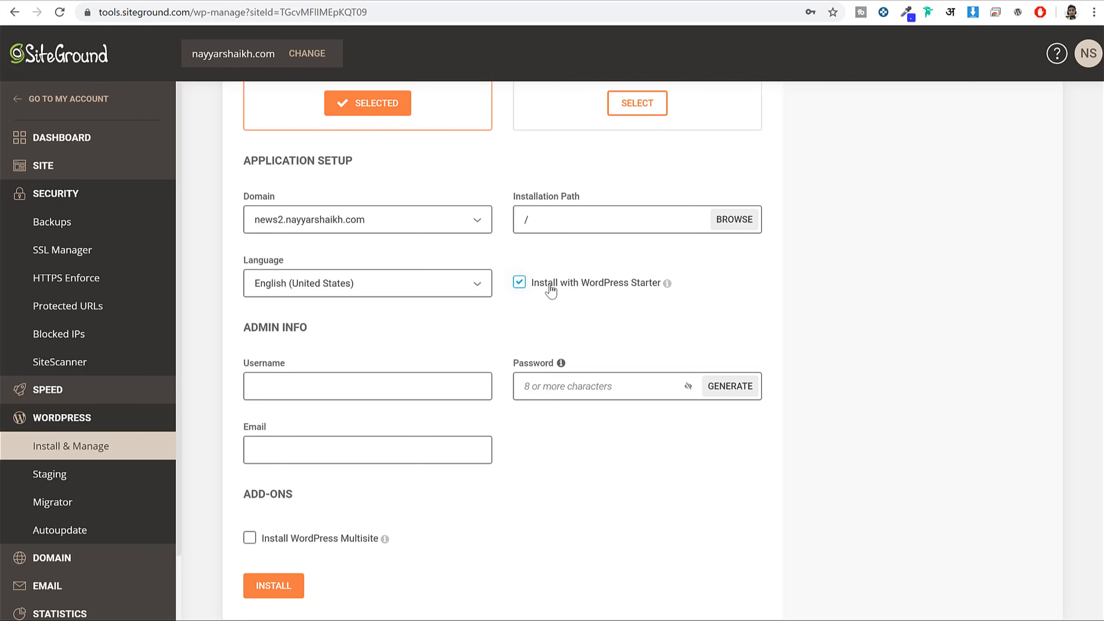
left_click(519, 283)
Enter the admin username and password for the new WordPress install.
scroll(916, 286, "down", 1)
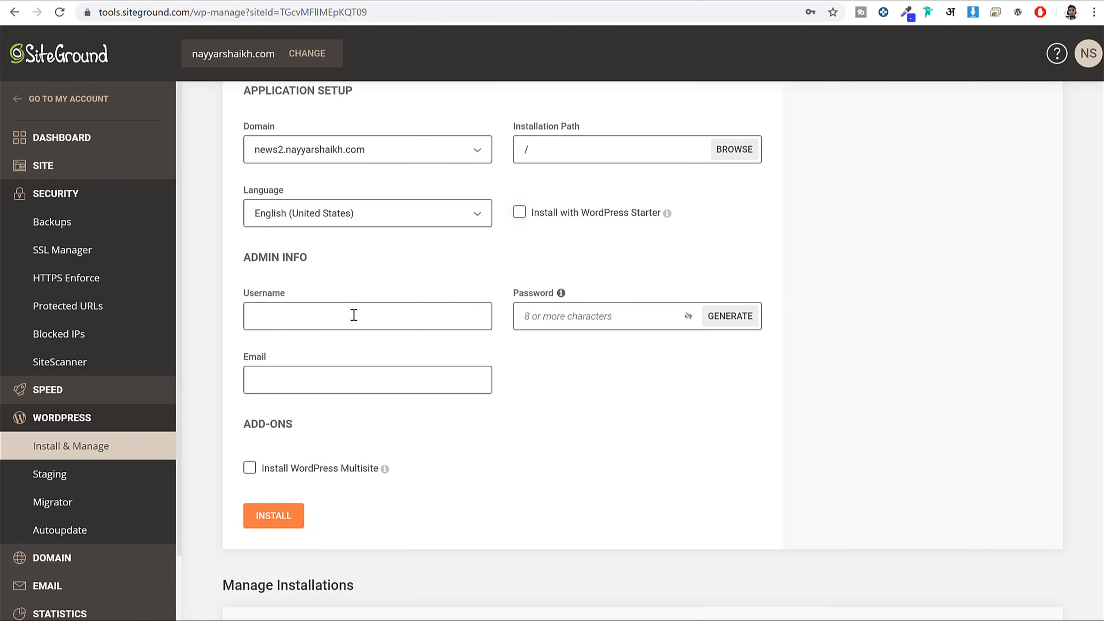
left_click(352, 309)
type("Nayyar_Shaikh")
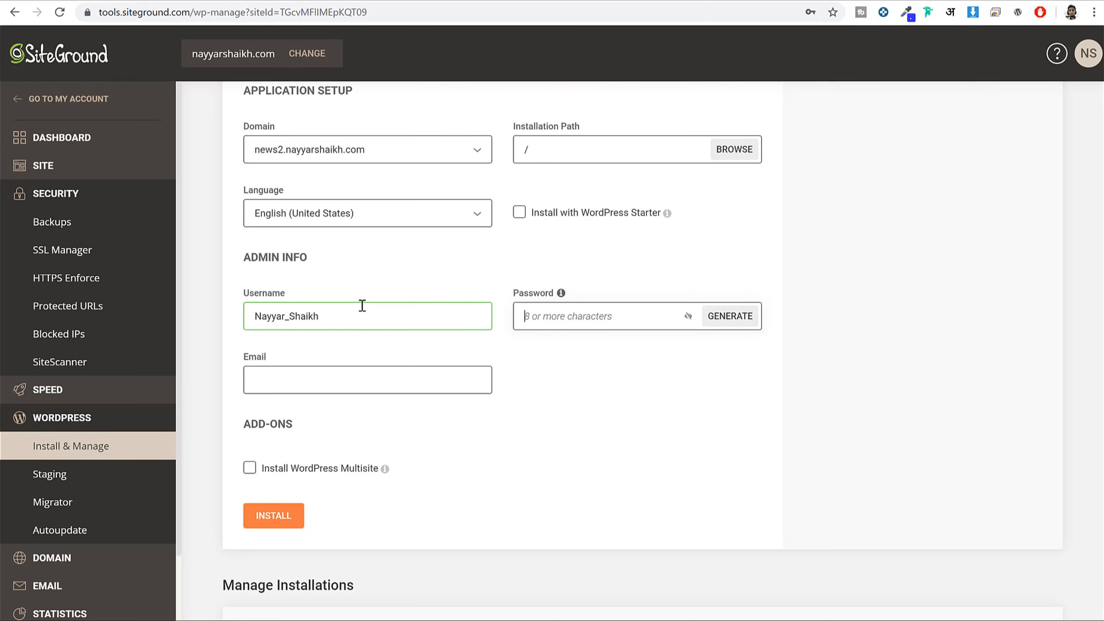
double_click(364, 306)
left_click(545, 313)
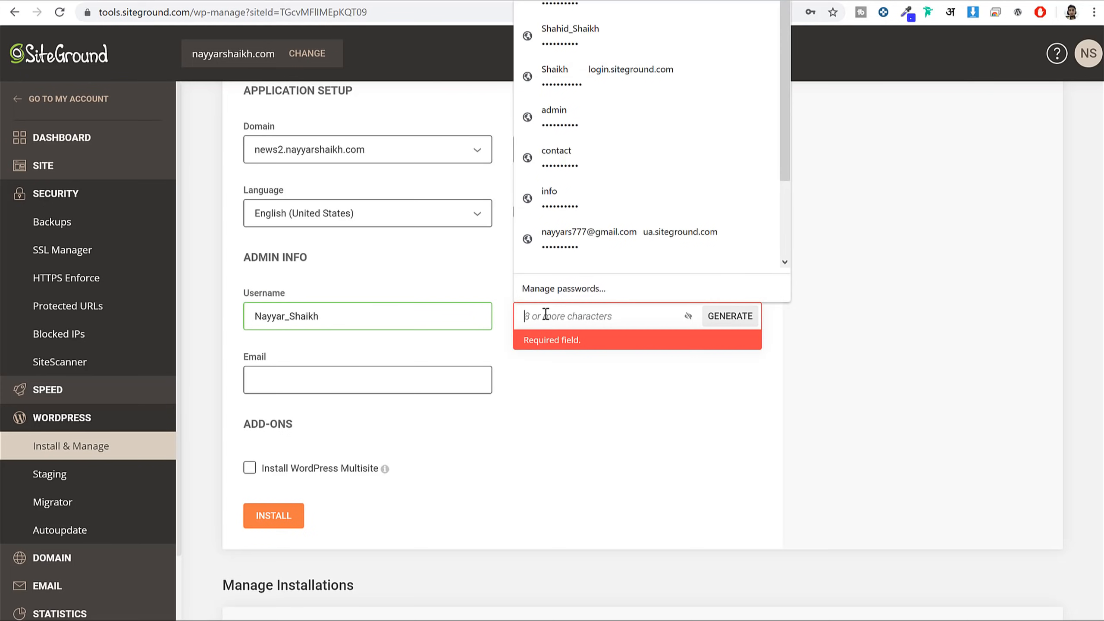
type("••••••")
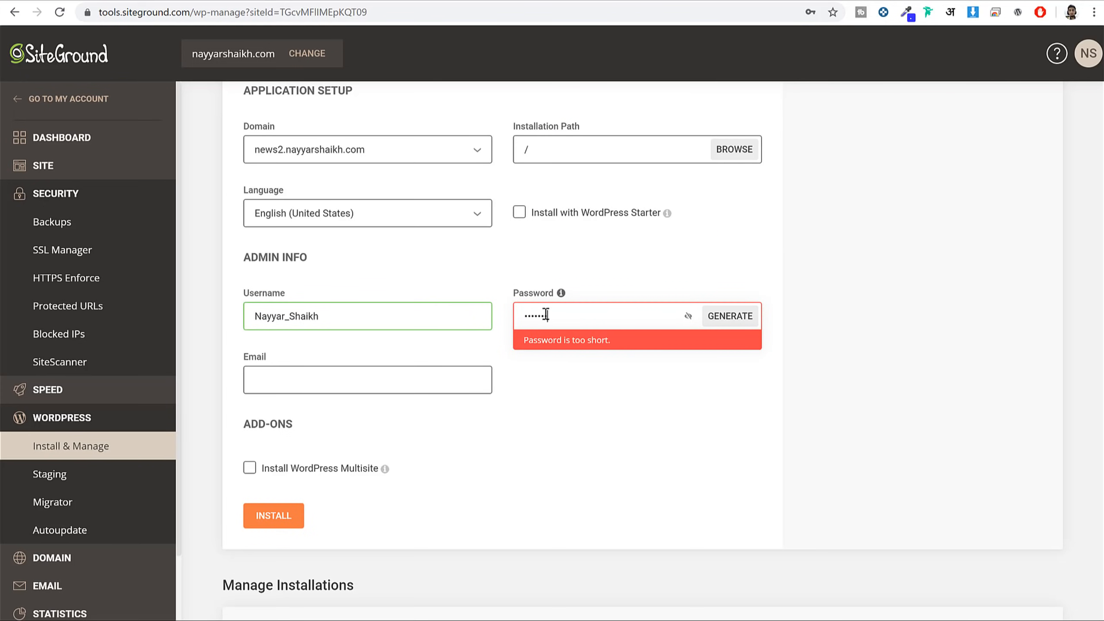
type("•••")
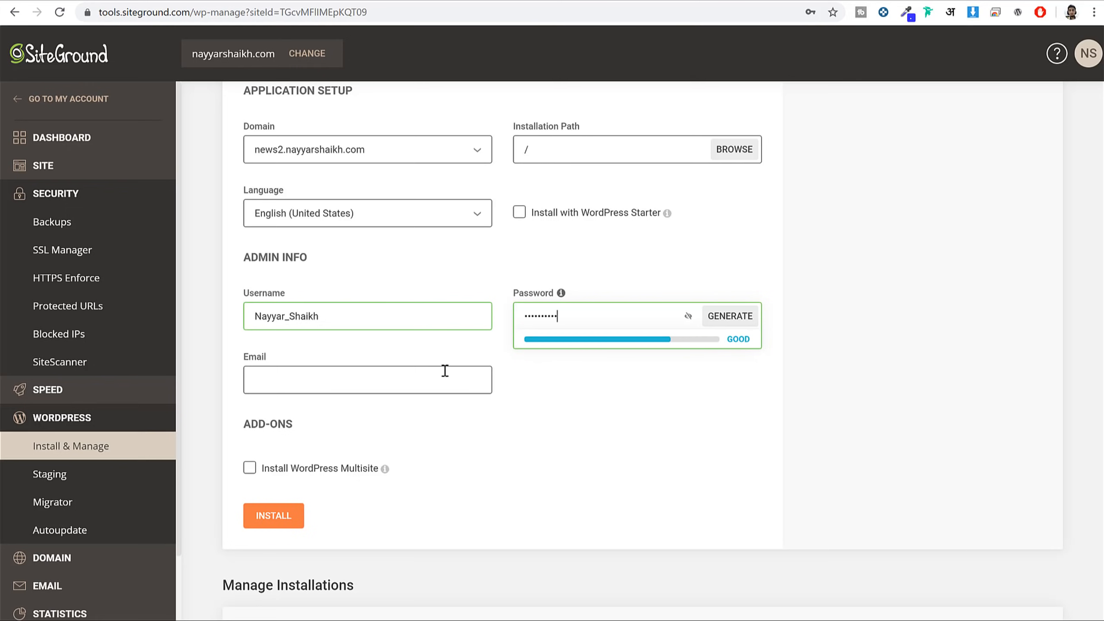
Fill in the admin email from a saved suggestion and keep WordPress Multisite unchecked.
left_click(362, 381)
left_click(299, 412)
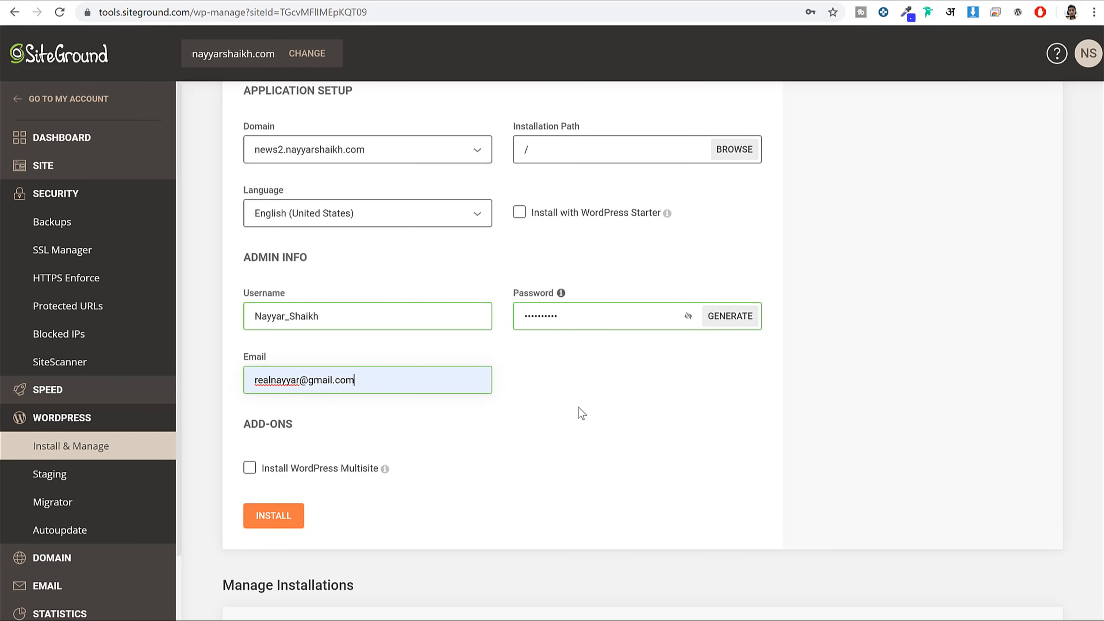
scroll(631, 422, "up", 2)
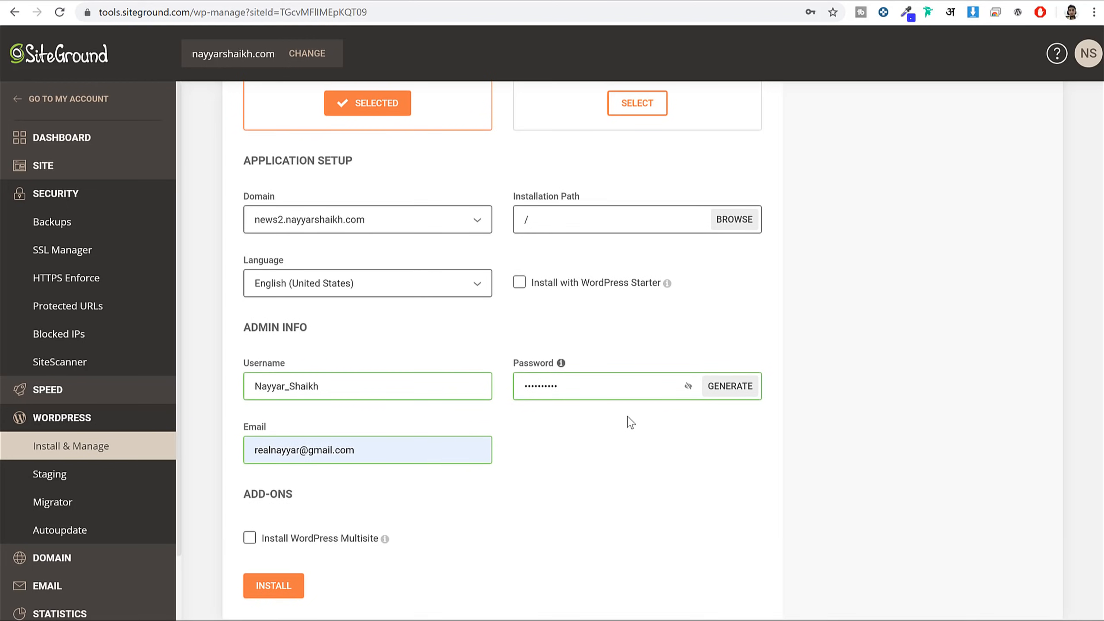
scroll(303, 539, "down", 2)
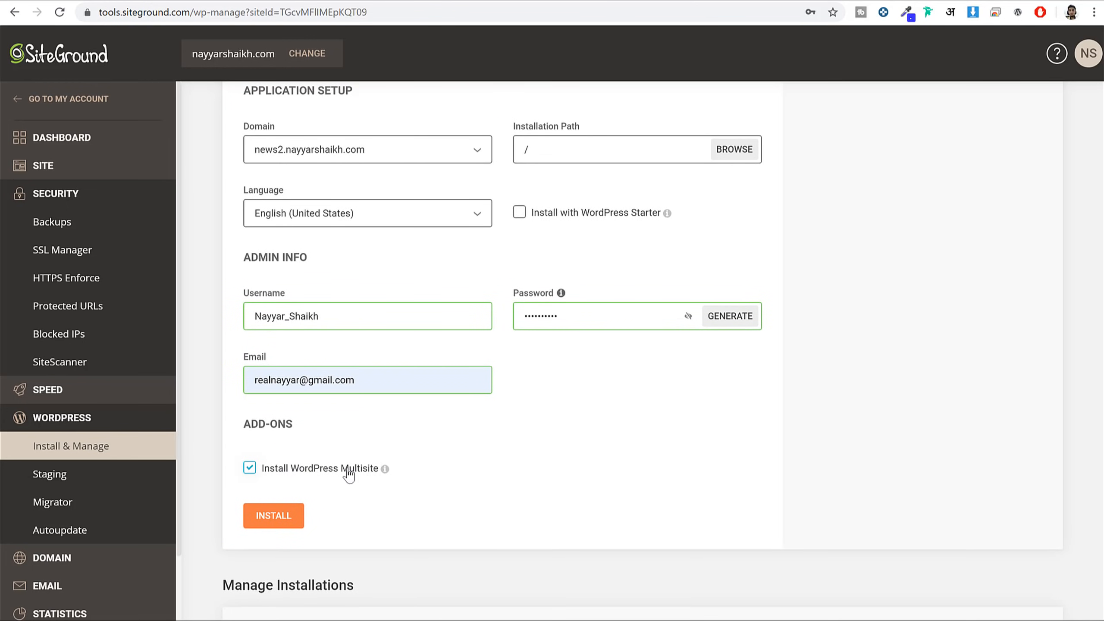
left_click(252, 472)
scroll(424, 482, "up", 2)
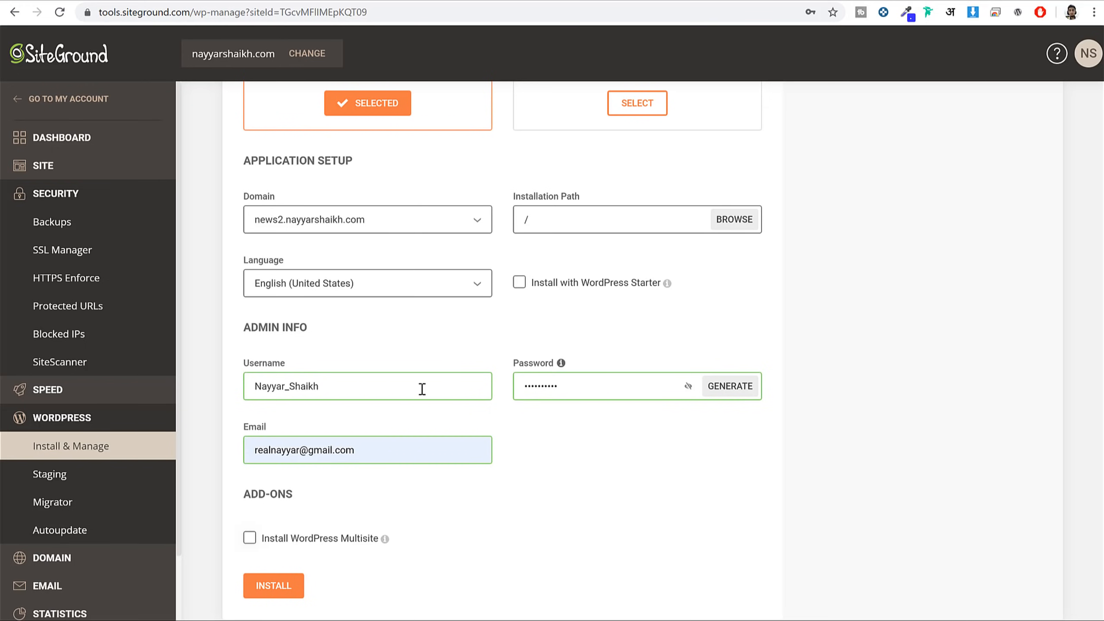
scroll(732, 305, "down", 1)
scroll(434, 521, "up", 1)
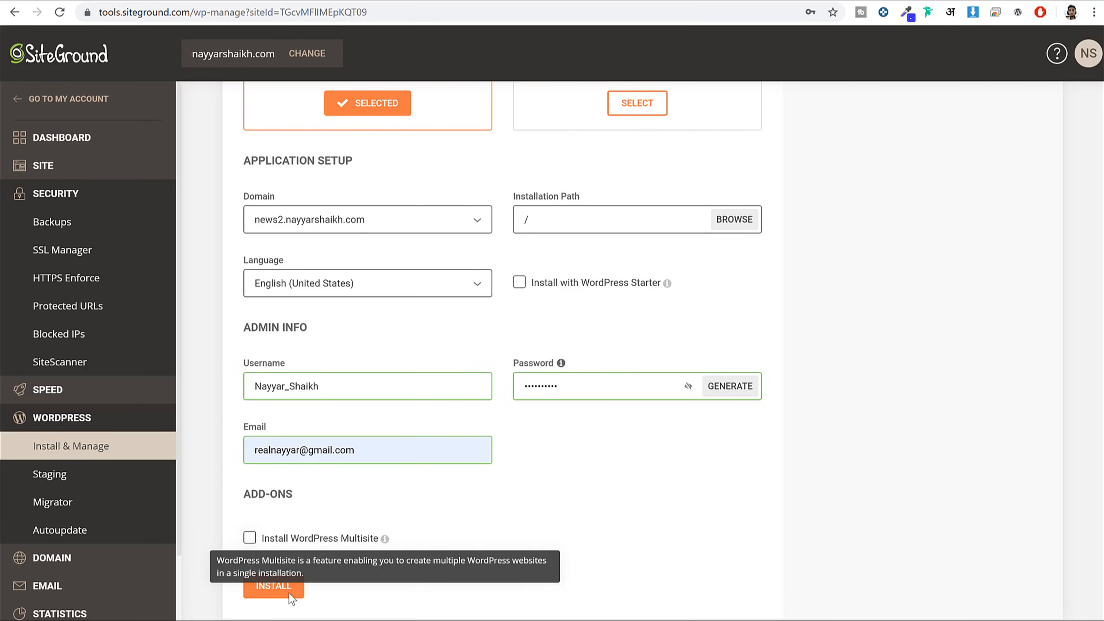
Install WordPress on news2.nayyarshaikh.com and log in to its admin from Manage Installations.
left_click(287, 594)
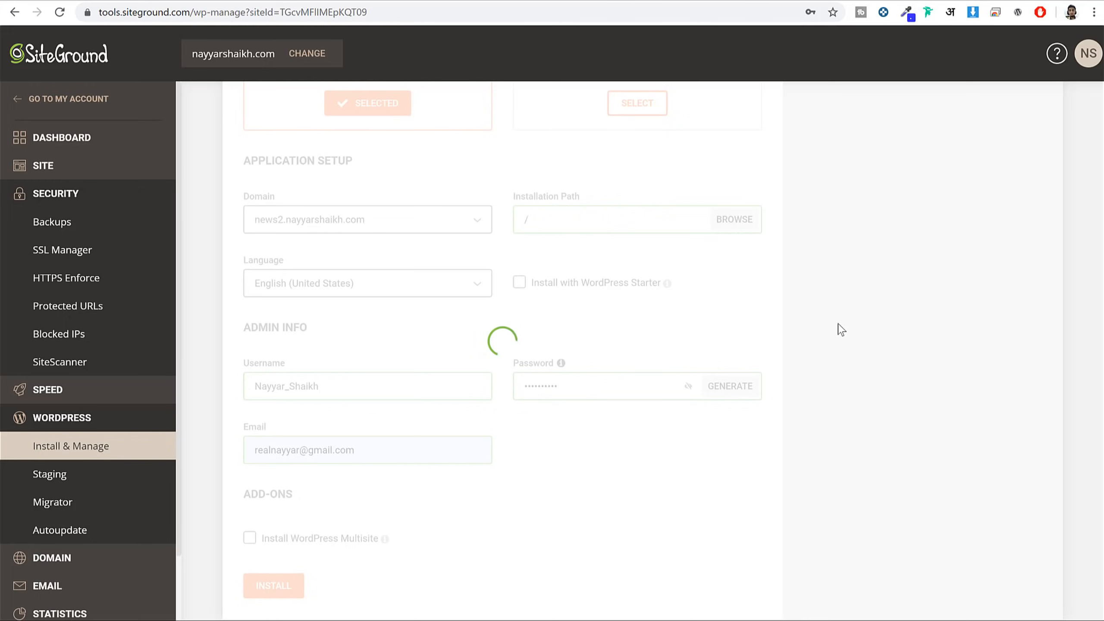
scroll(869, 272, "down", 3)
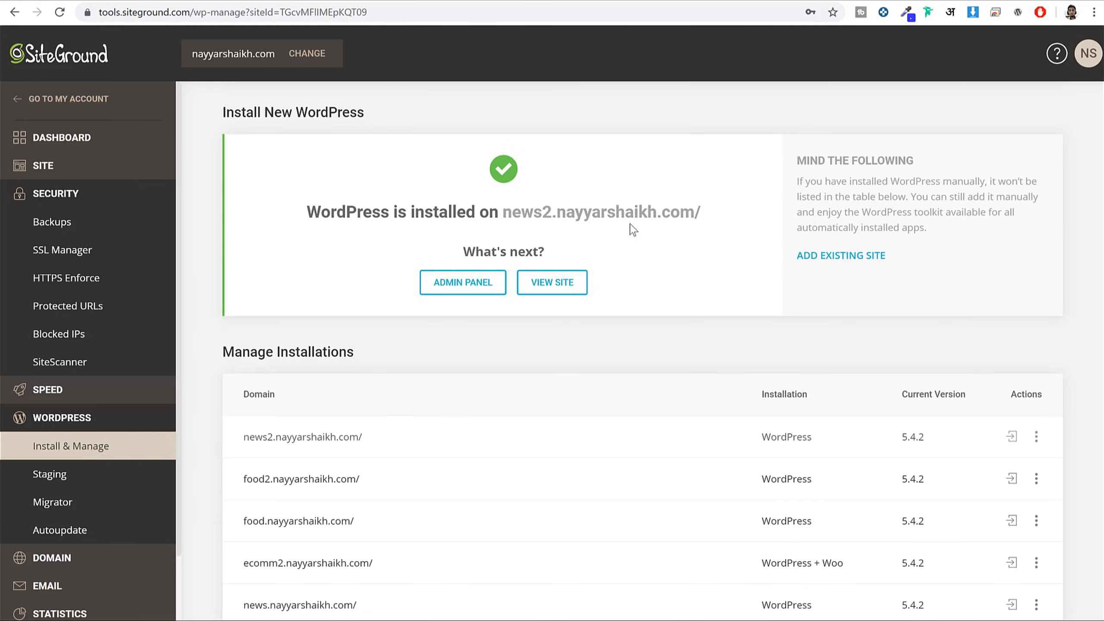
left_click_drag(339, 212, 308, 213)
left_click_drag(578, 203, 658, 212)
left_click(712, 239)
scroll(712, 239, "down", 3)
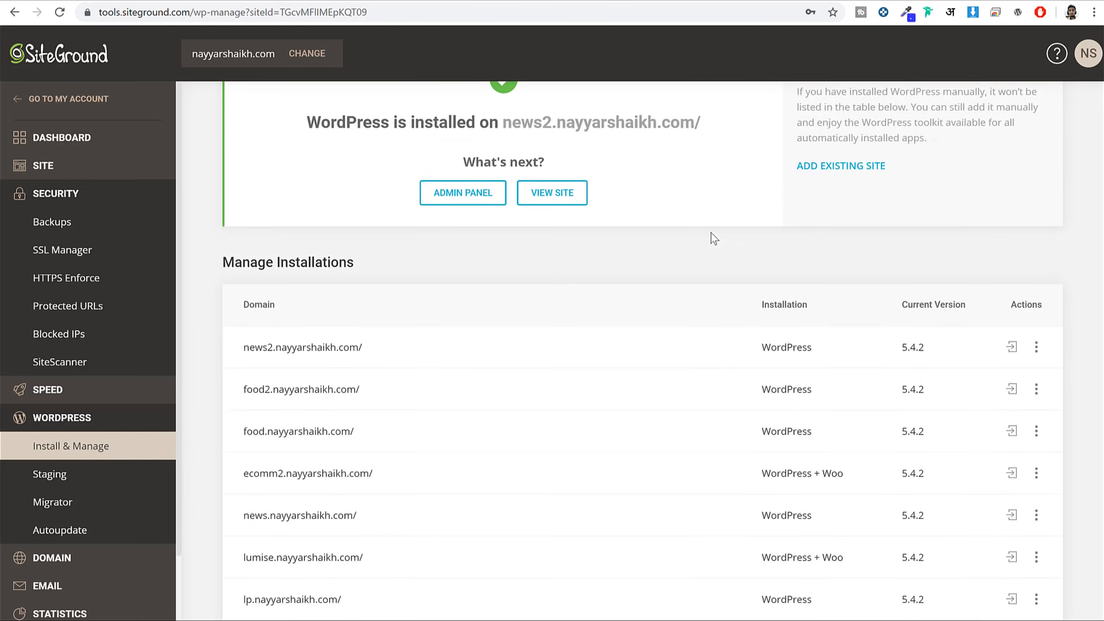
left_click_drag(387, 299, 240, 292)
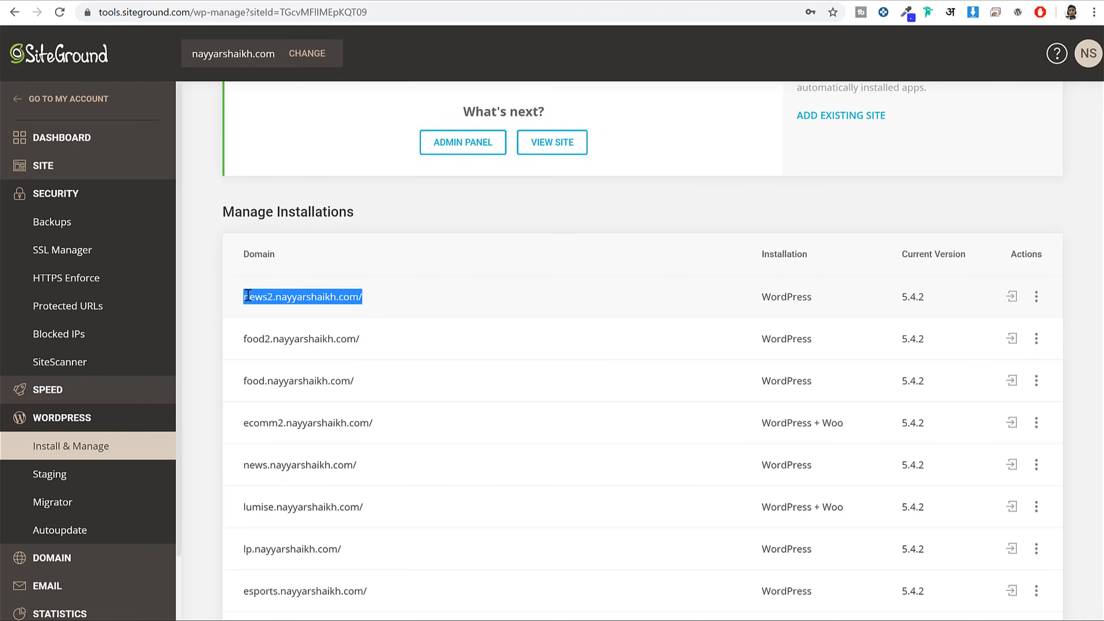
left_click(1012, 297)
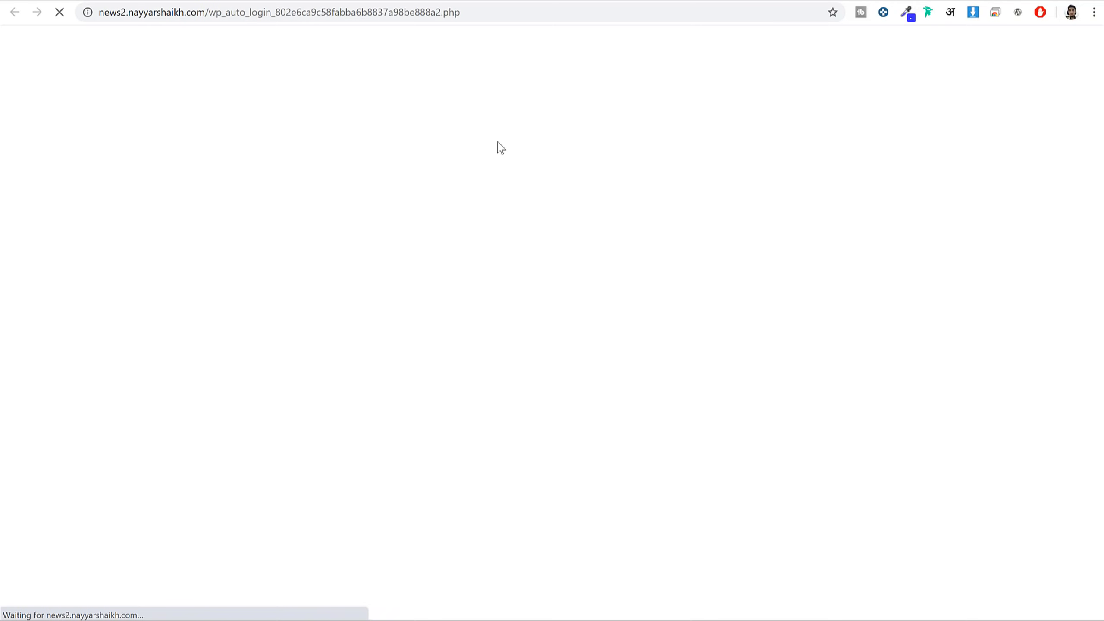
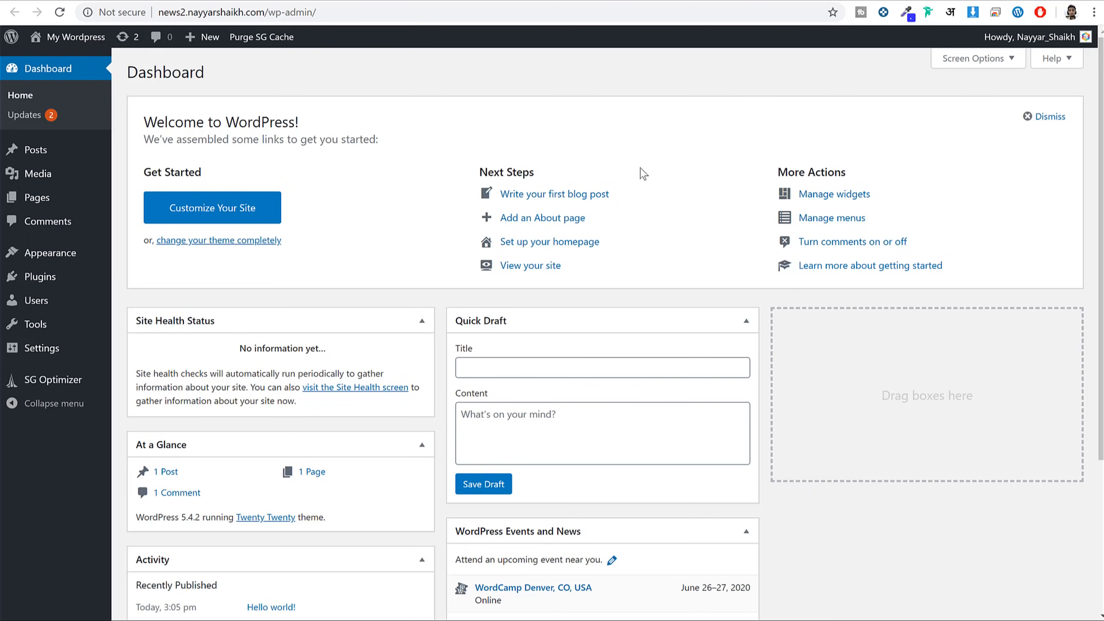
Highlight the /wp-admin/ part of the site's web address.
left_click(249, 13)
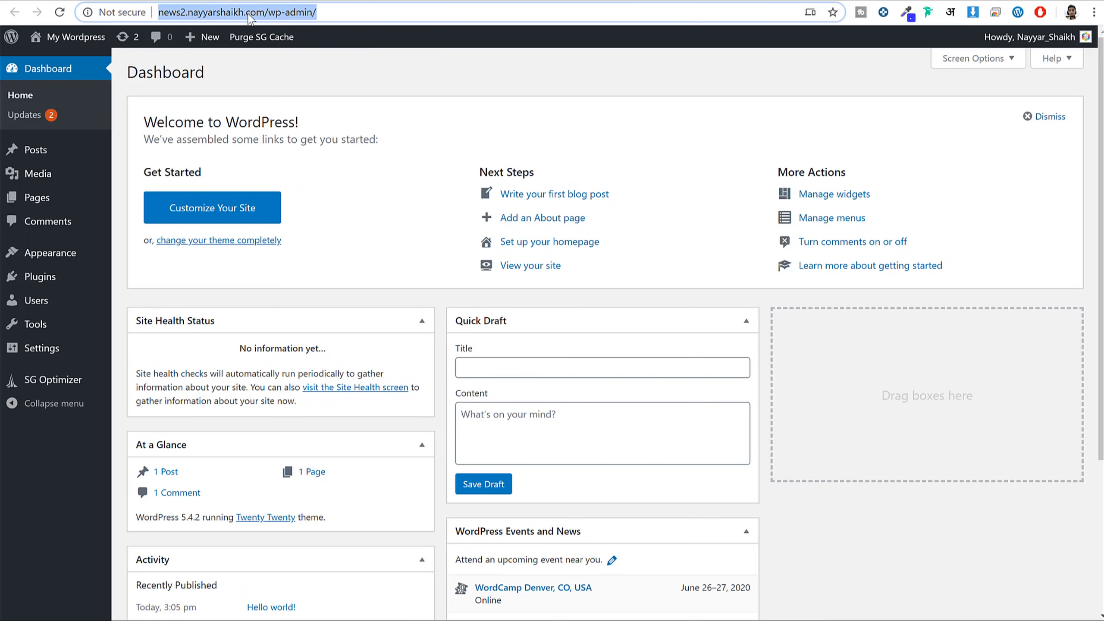
left_click(265, 12)
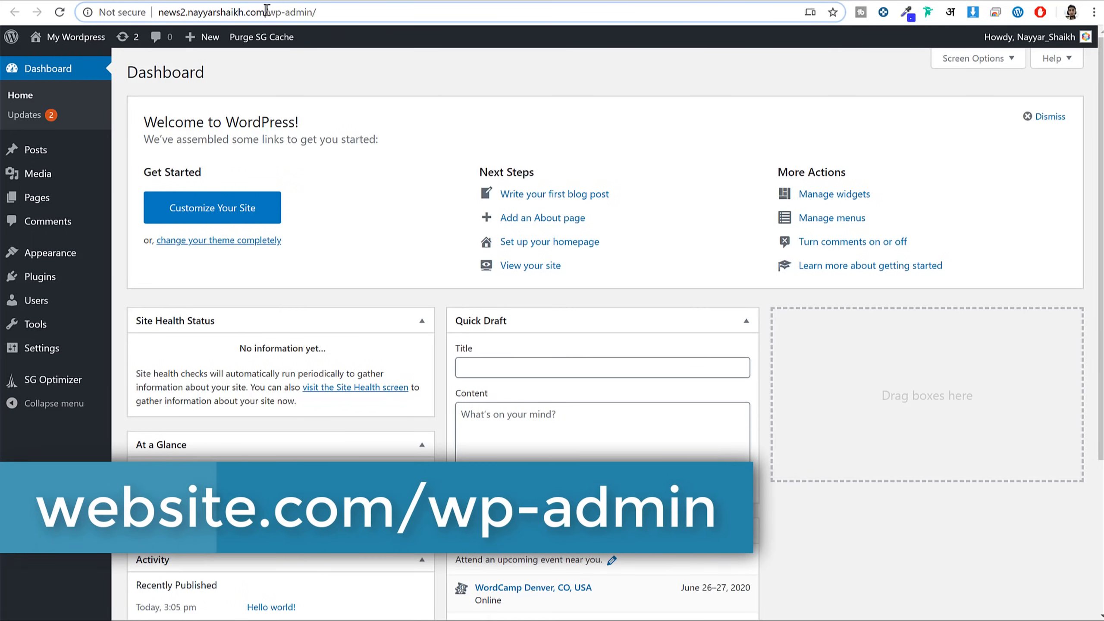
left_click_drag(266, 12, 318, 12)
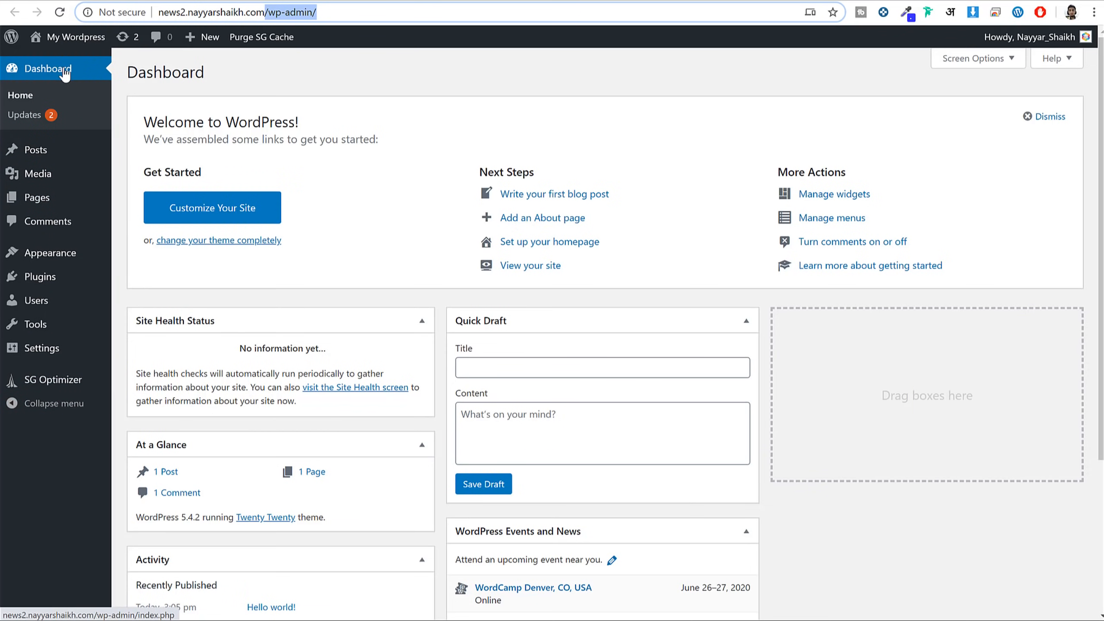
scroll(829, 423, "down", 5)
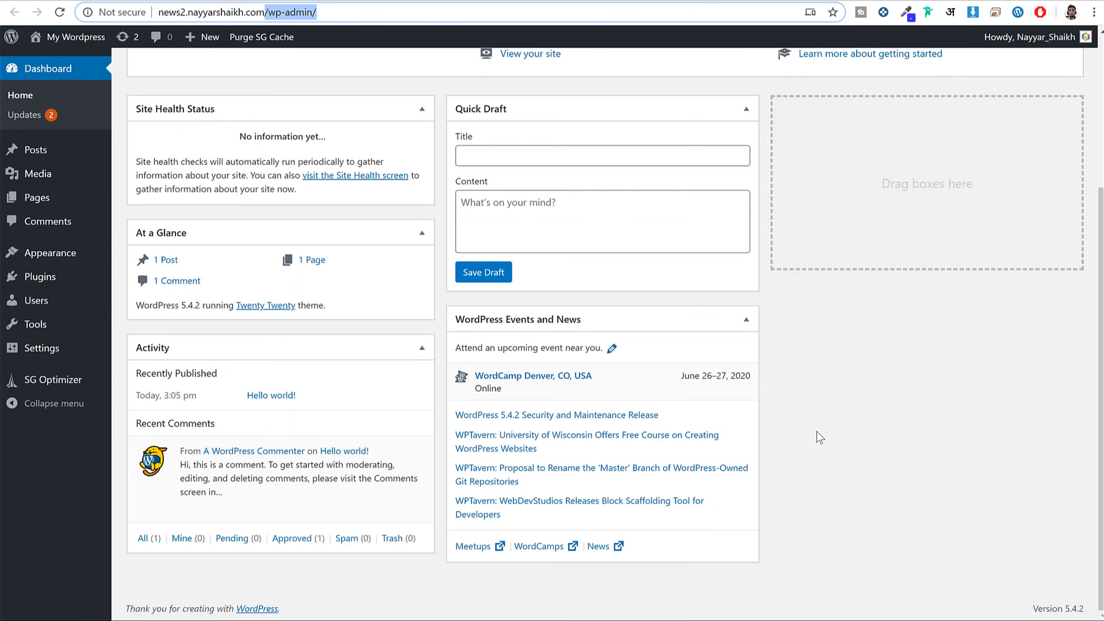
scroll(818, 436, "up", 5)
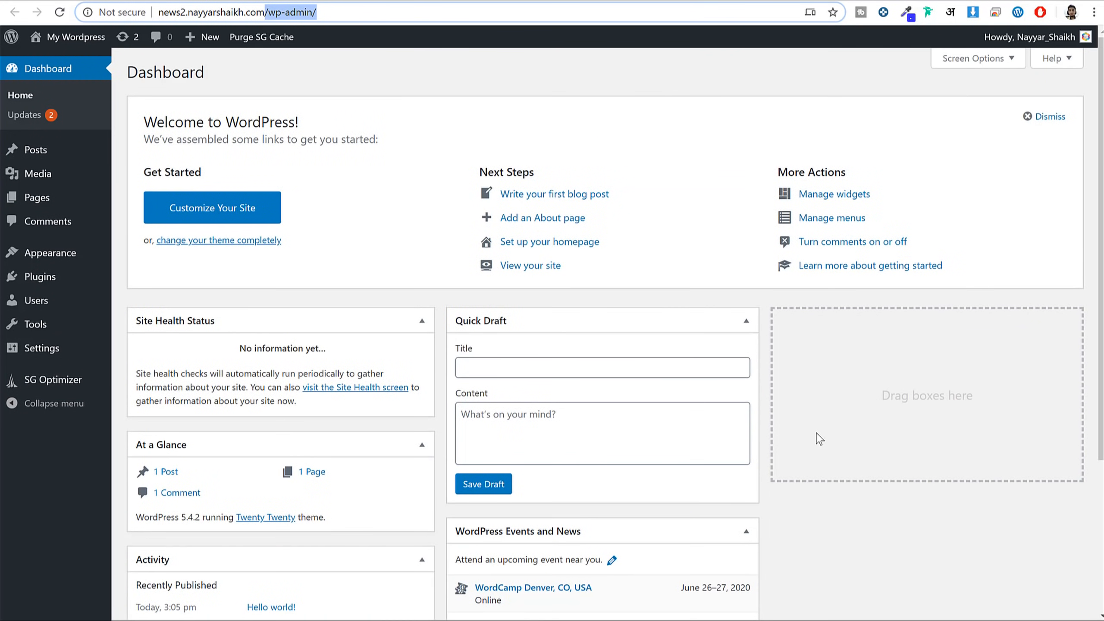
Look over the Posts list's row actions, then the Media Library.
left_click(71, 157)
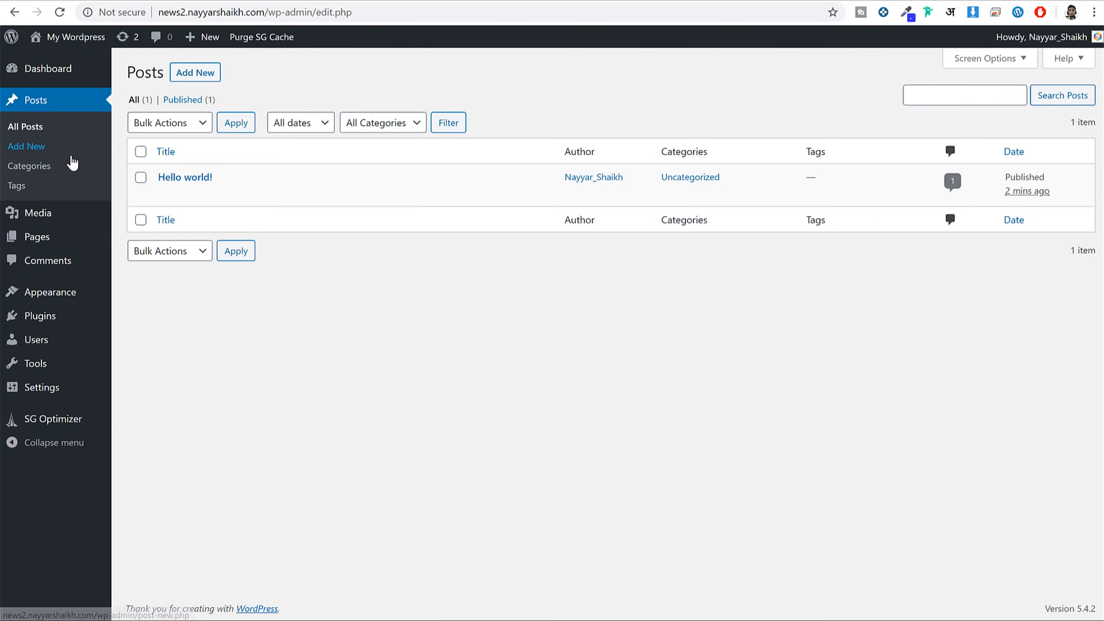
left_click_drag(217, 179, 321, 200)
left_click(320, 205)
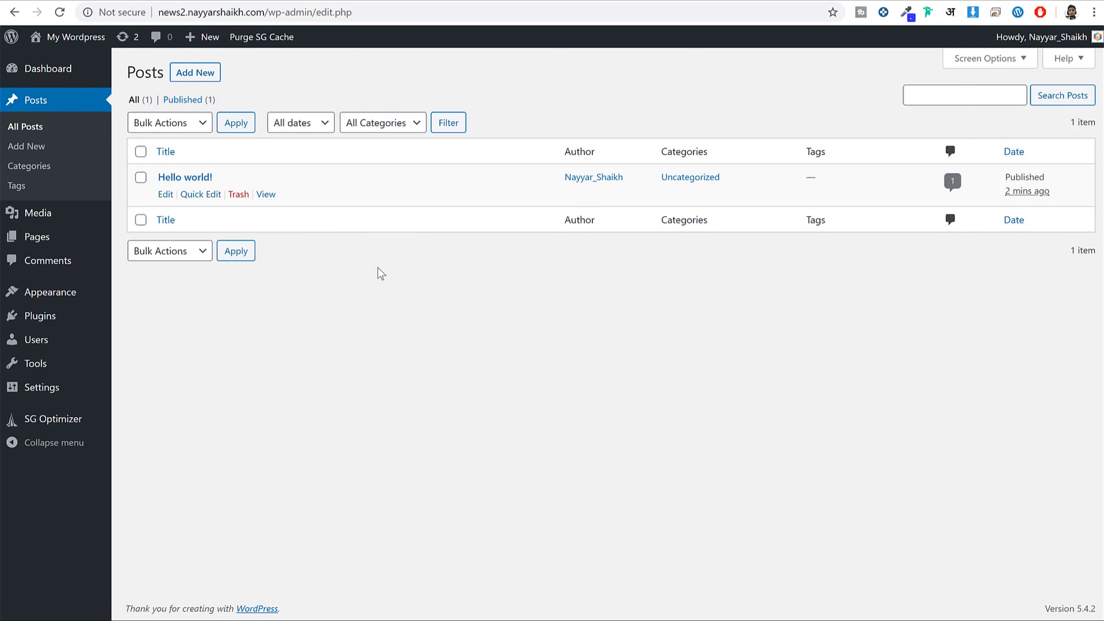
mouse_move(187, 198)
left_click(72, 220)
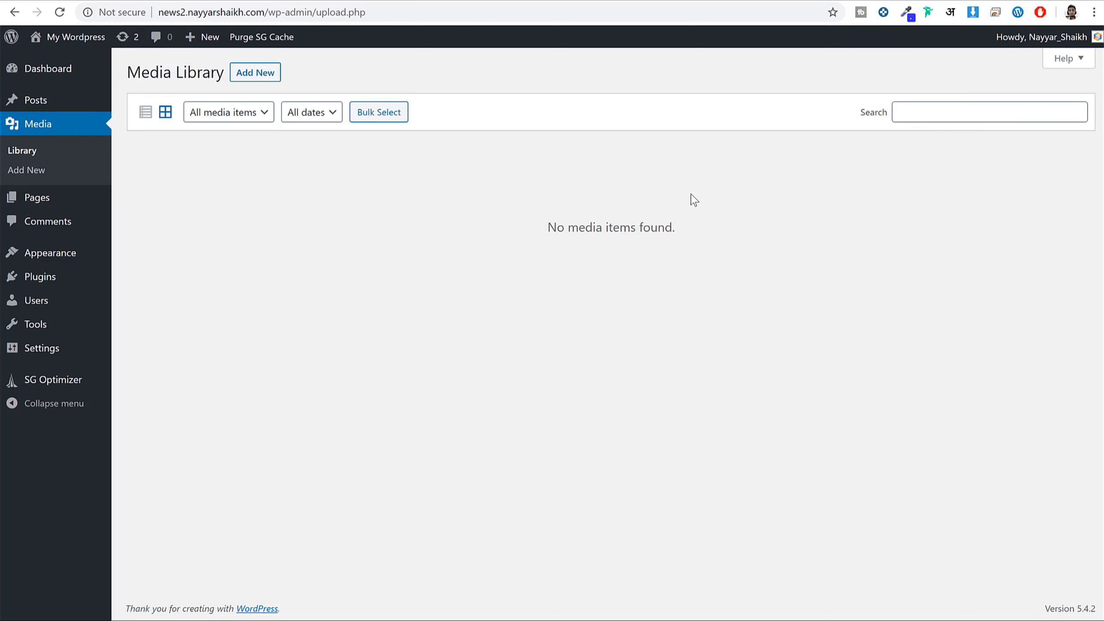
Trash the Sample Page and view the Comments list.
left_click(82, 204)
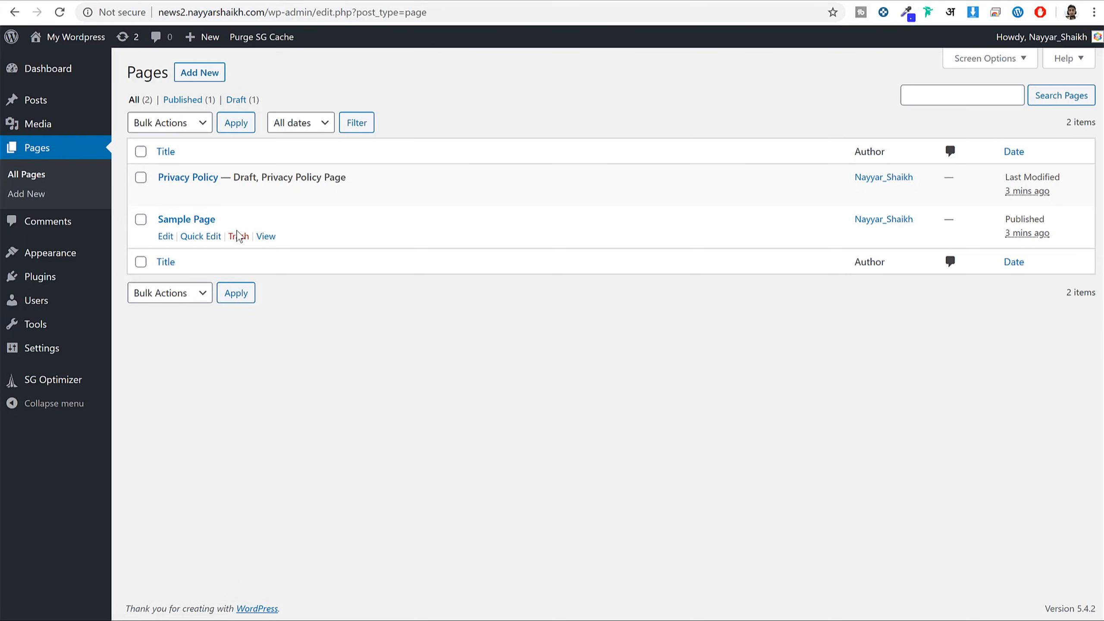
left_click(238, 236)
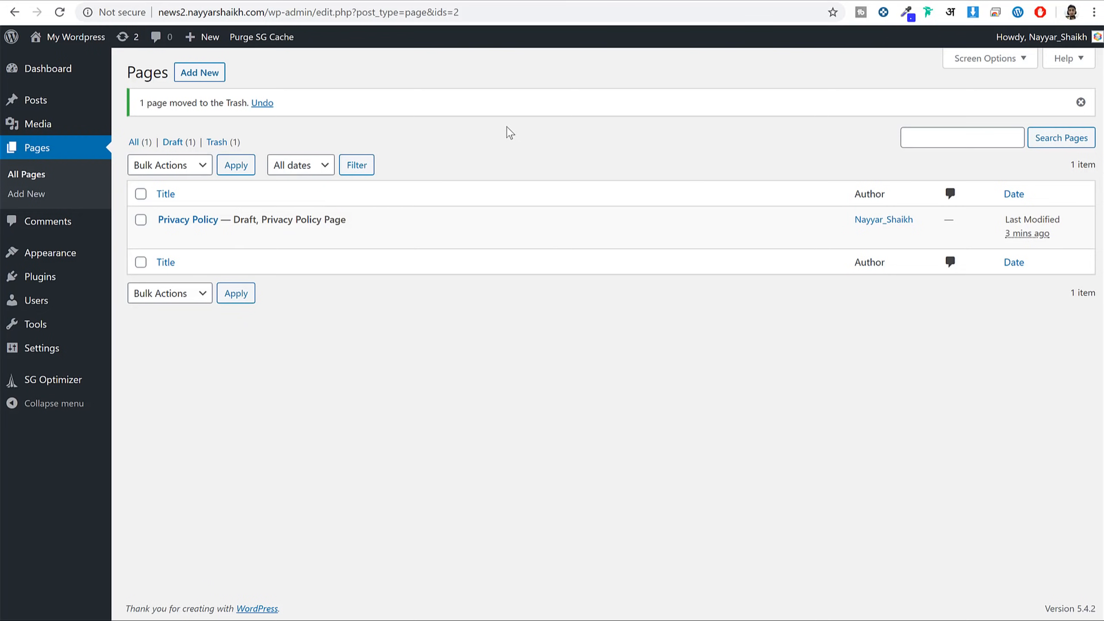
left_click(72, 229)
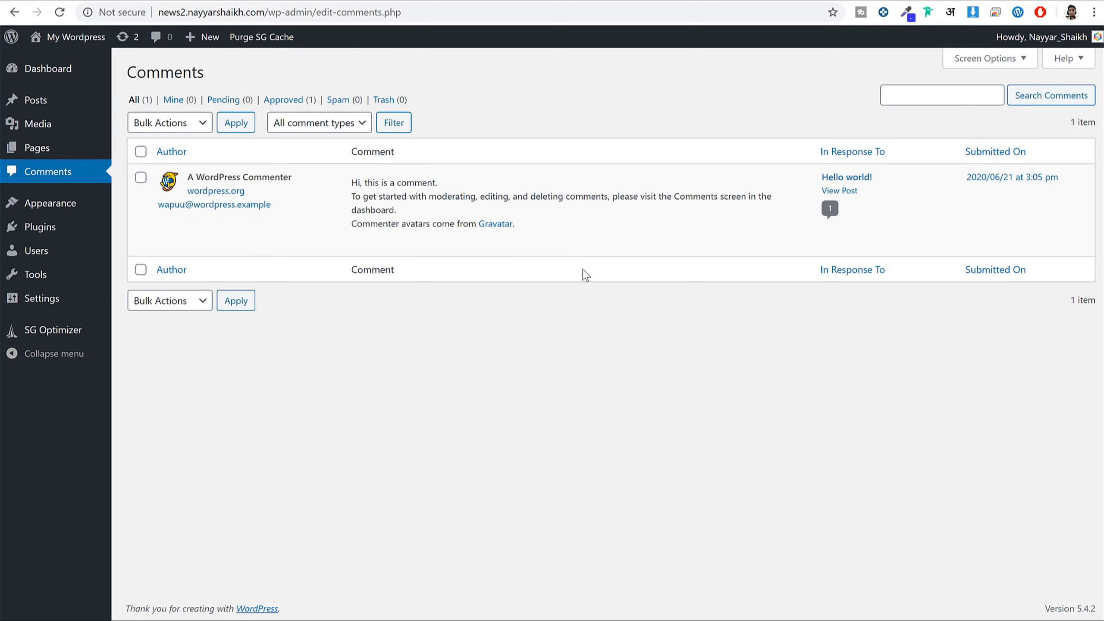
mouse_move(541, 251)
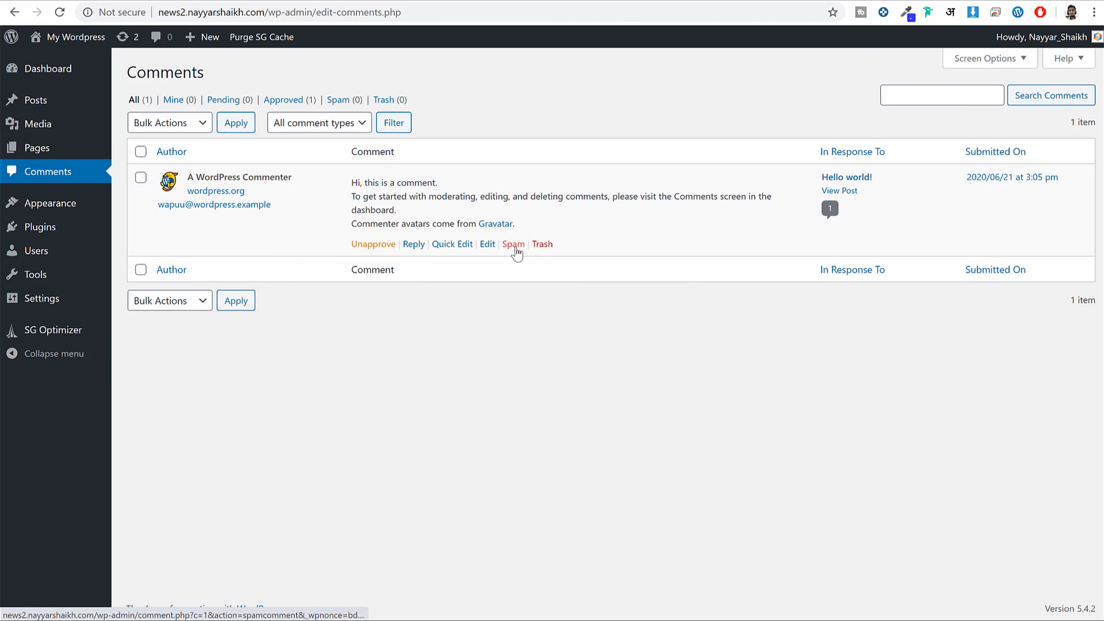
View the Themes screen, then browse the public front page showing Hello world! and its widgets.
left_click(92, 216)
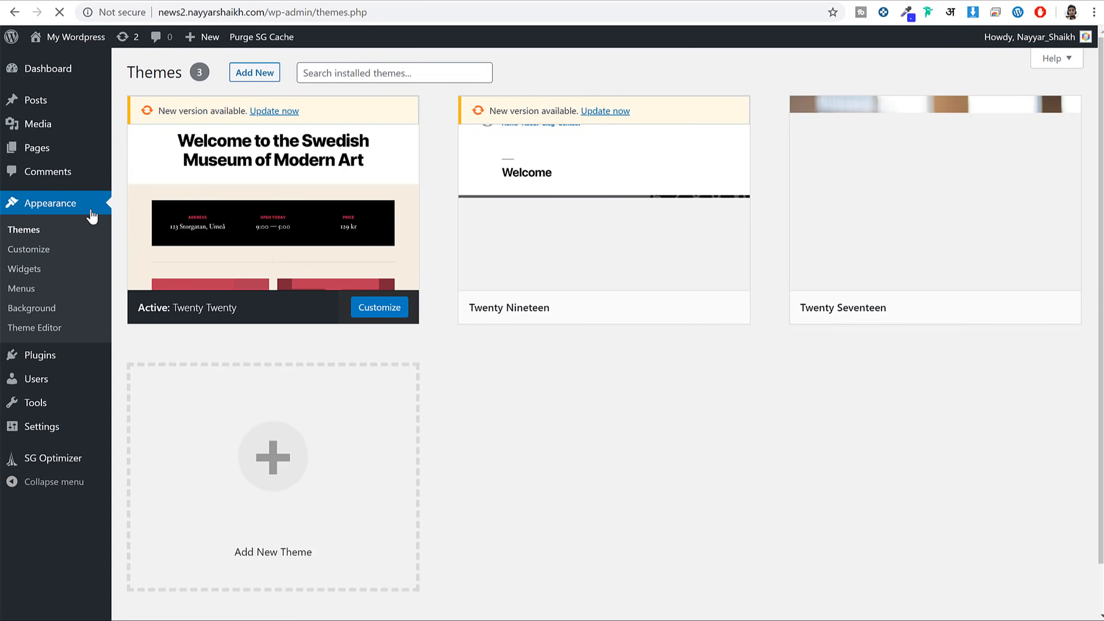
right_click(61, 43)
key("Escape")
left_click(60, 43)
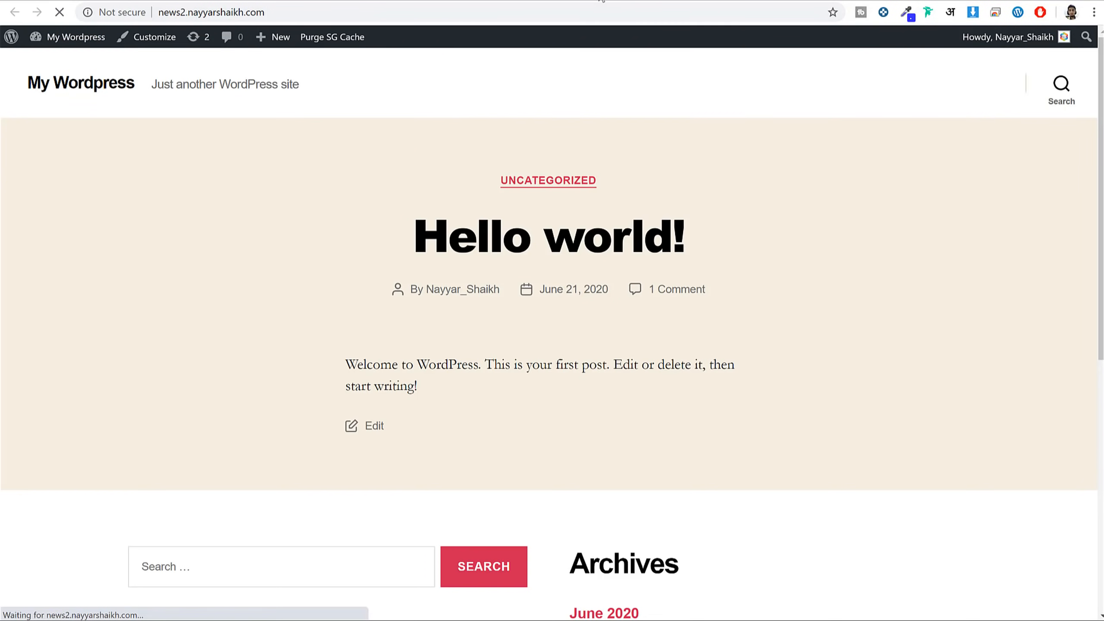
scroll(823, 224, "down", 10)
scroll(825, 247, "up", 8)
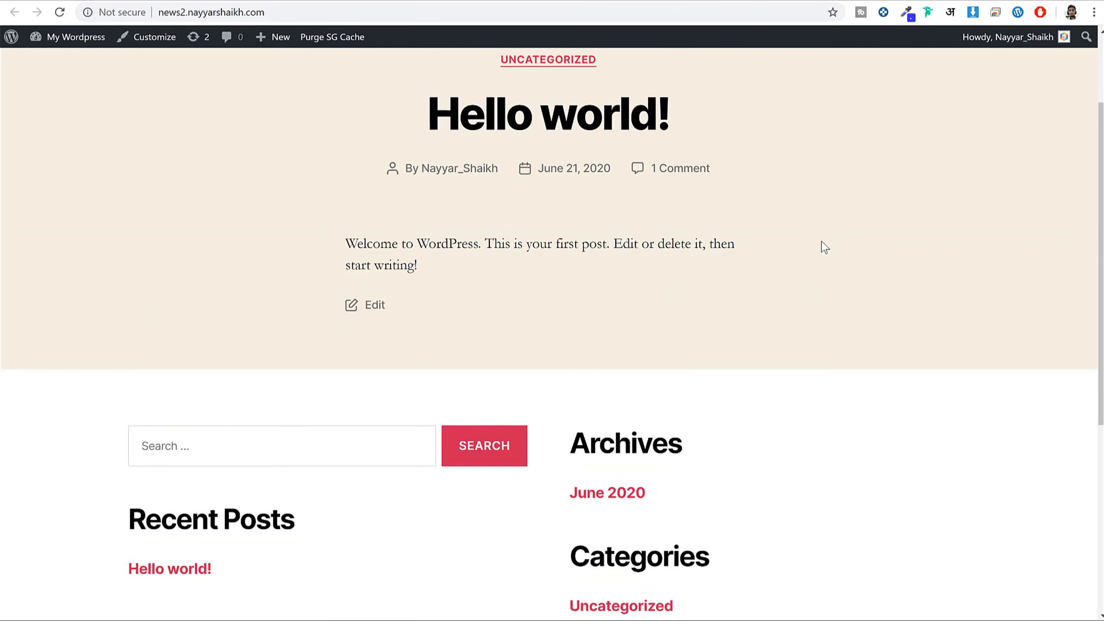
scroll(824, 247, "up", 3)
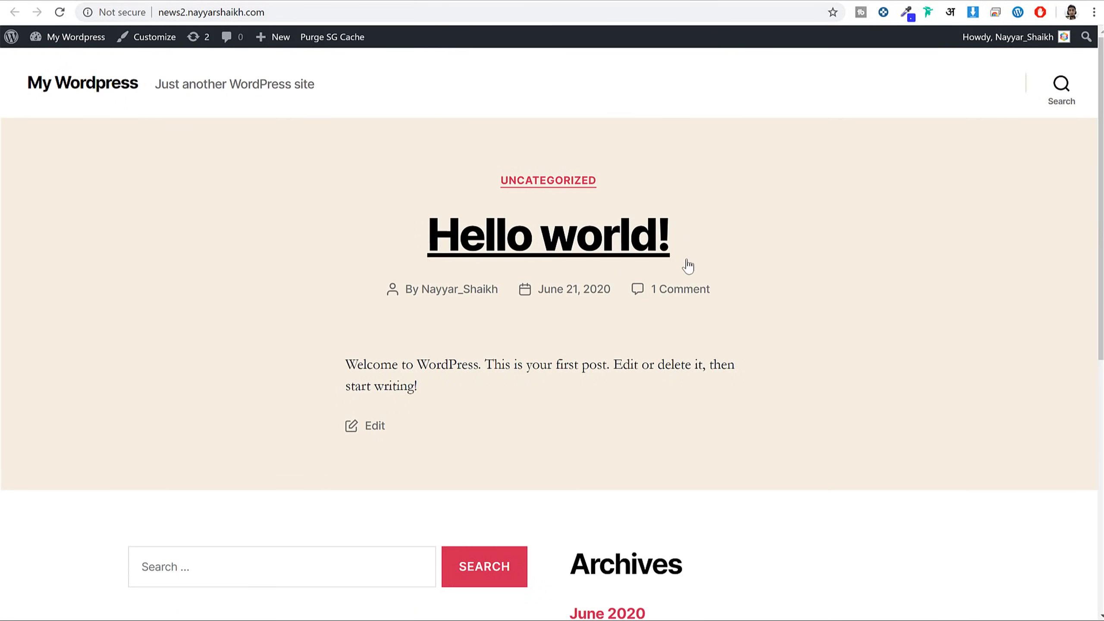
scroll(789, 239, "down", 10)
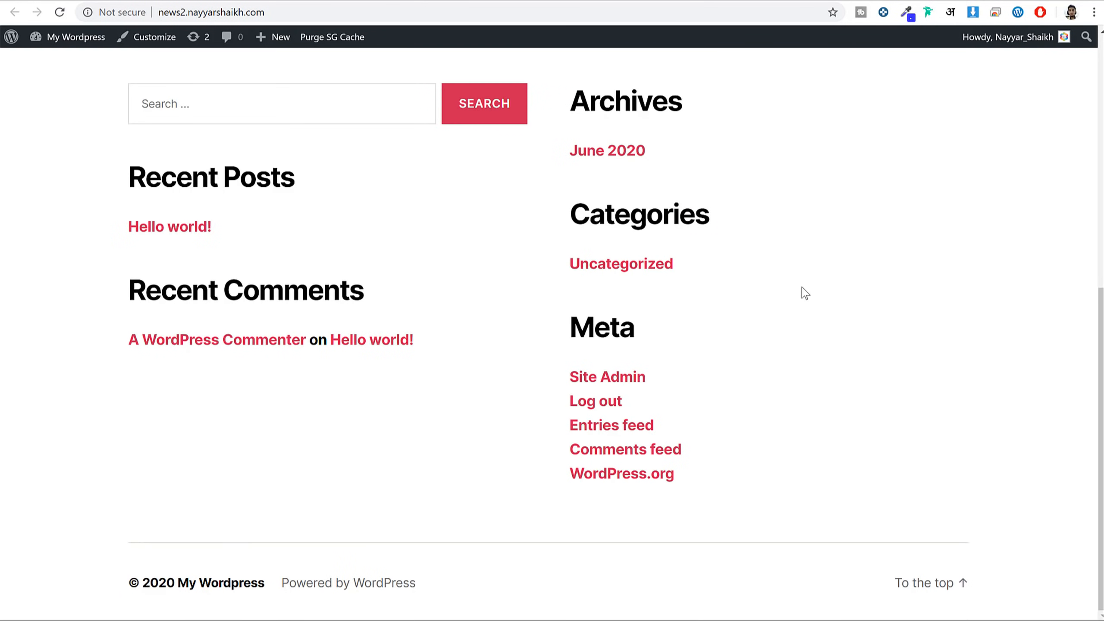
scroll(814, 315, "up", 10)
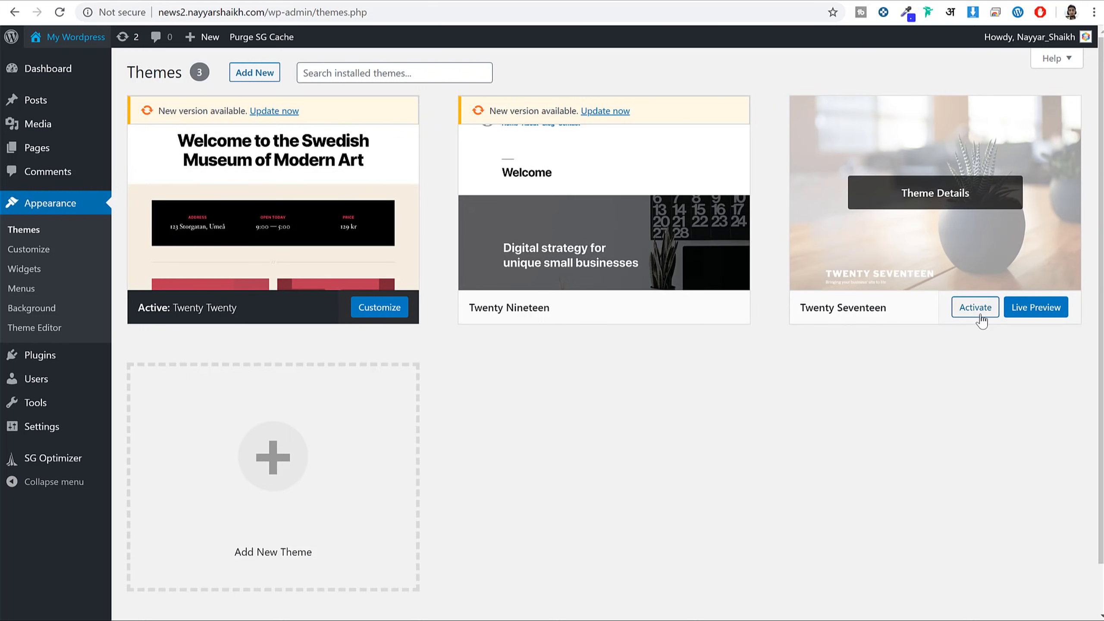
Activate Twenty Seventeen and reload the front page to see the new theme.
left_click(980, 317)
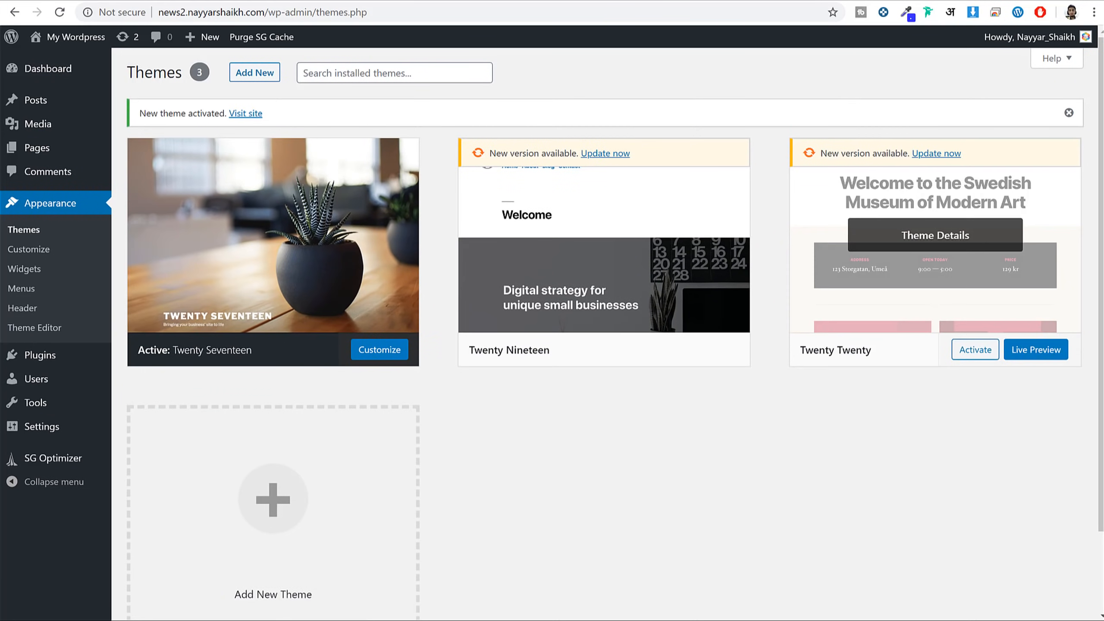
left_click(636, 0)
left_click(59, 13)
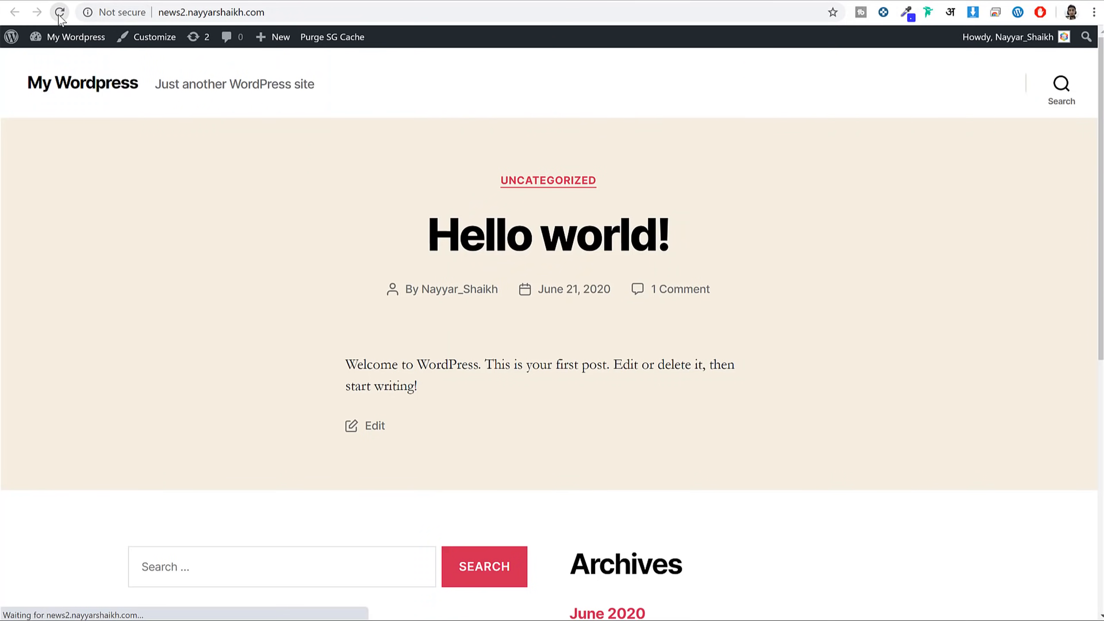
scroll(764, 123, "down", 10)
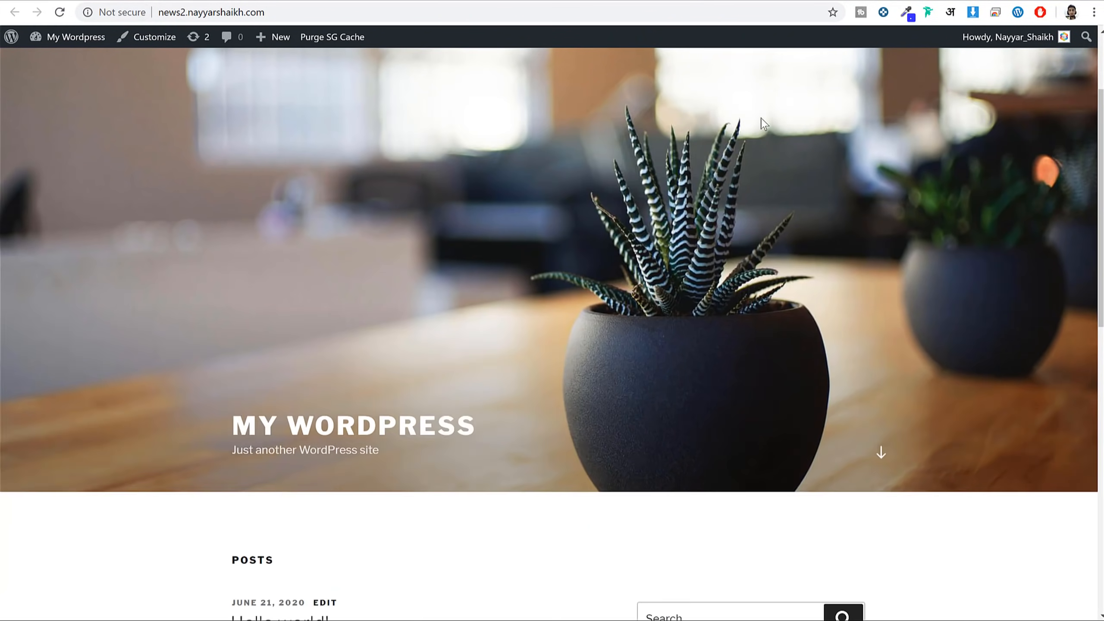
scroll(862, 130, "down", 5)
scroll(909, 216, "up", 15)
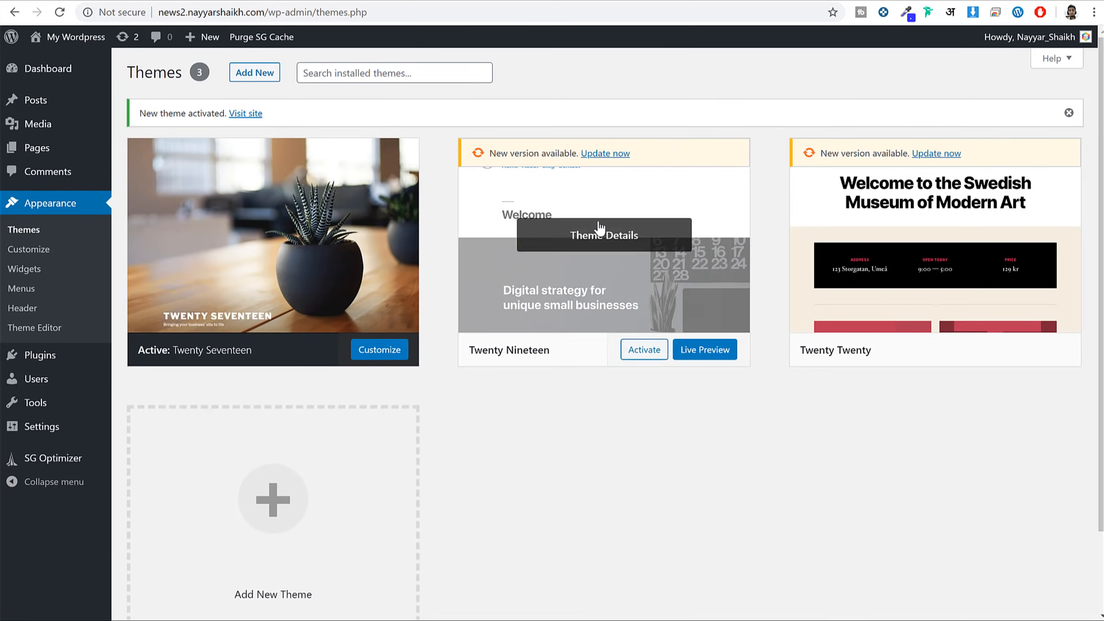
Delete the Twenty Nineteen and Twenty Twenty themes, then go to Plugins.
left_click(604, 239)
left_click(1056, 586)
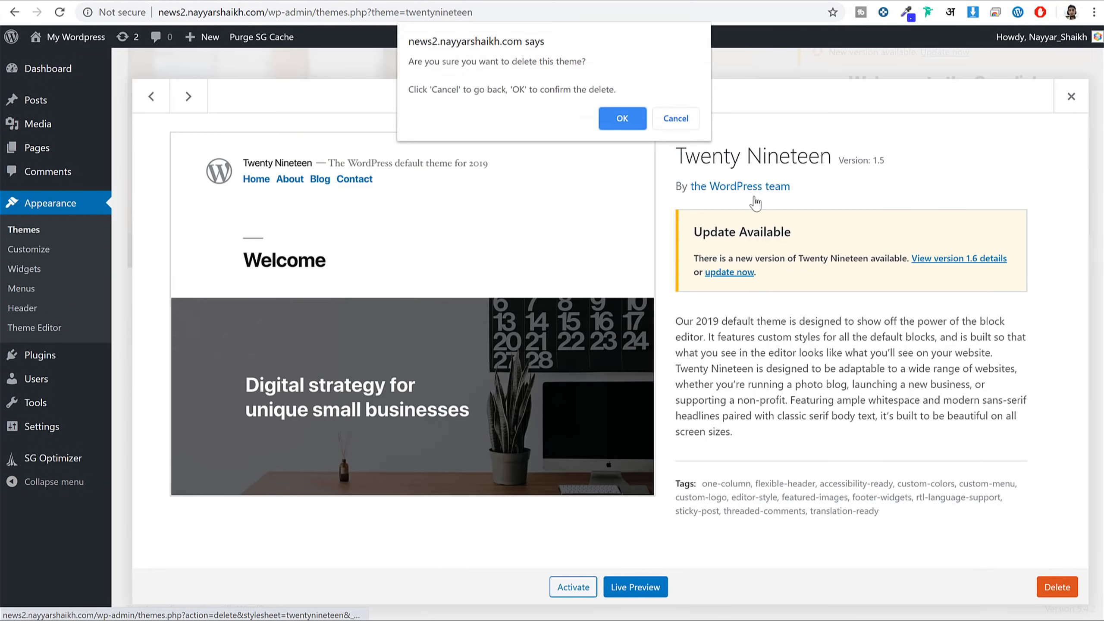
left_click(617, 119)
left_click(585, 242)
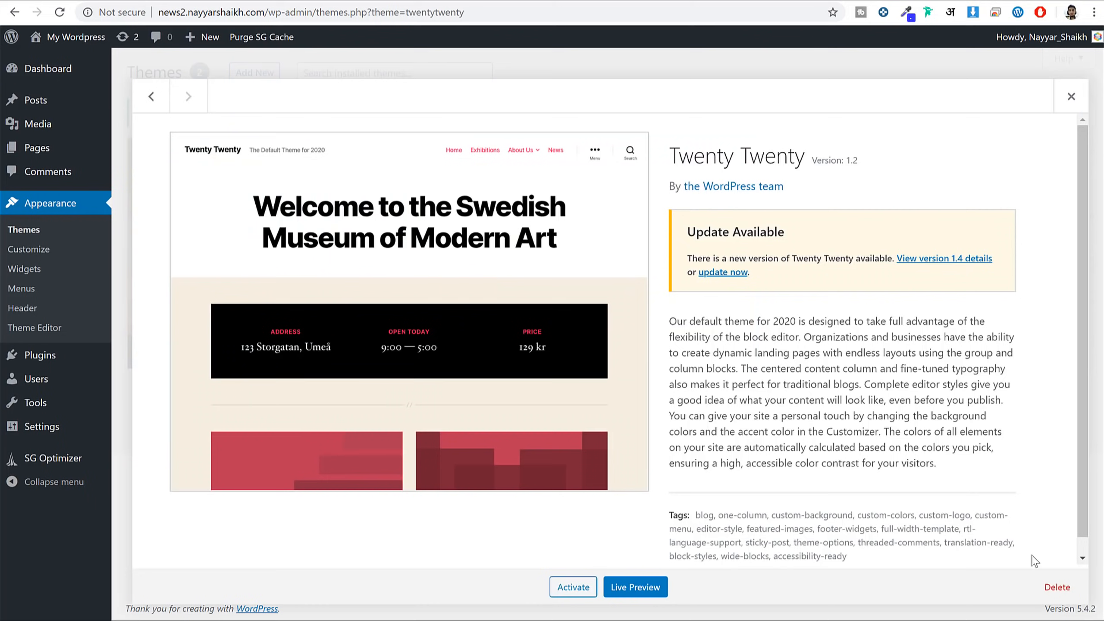
left_click(1057, 586)
left_click(632, 115)
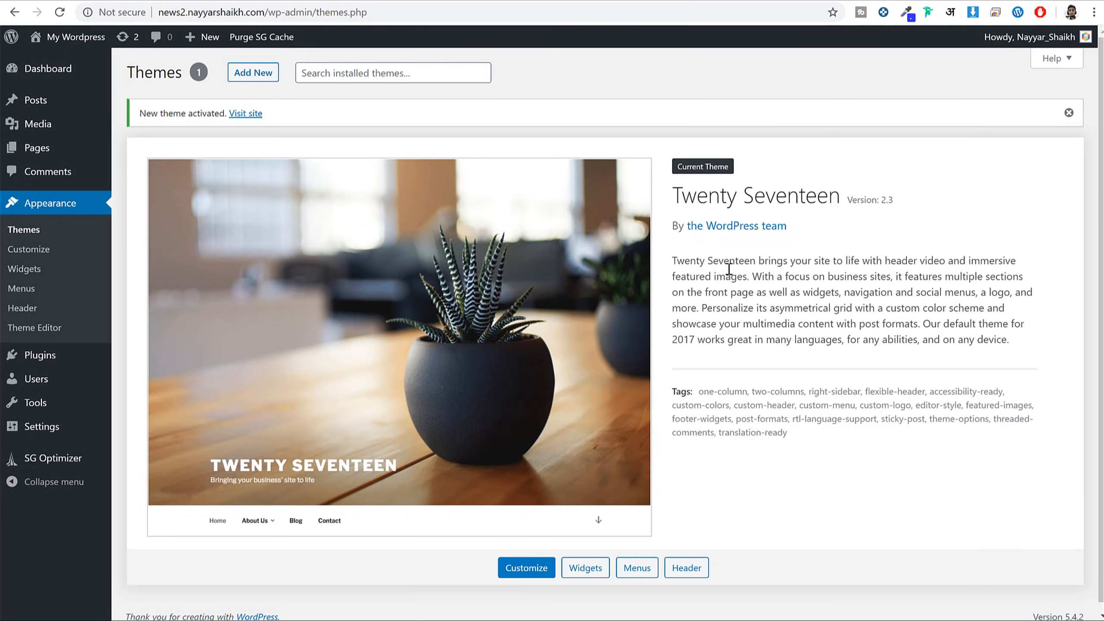
left_click(77, 357)
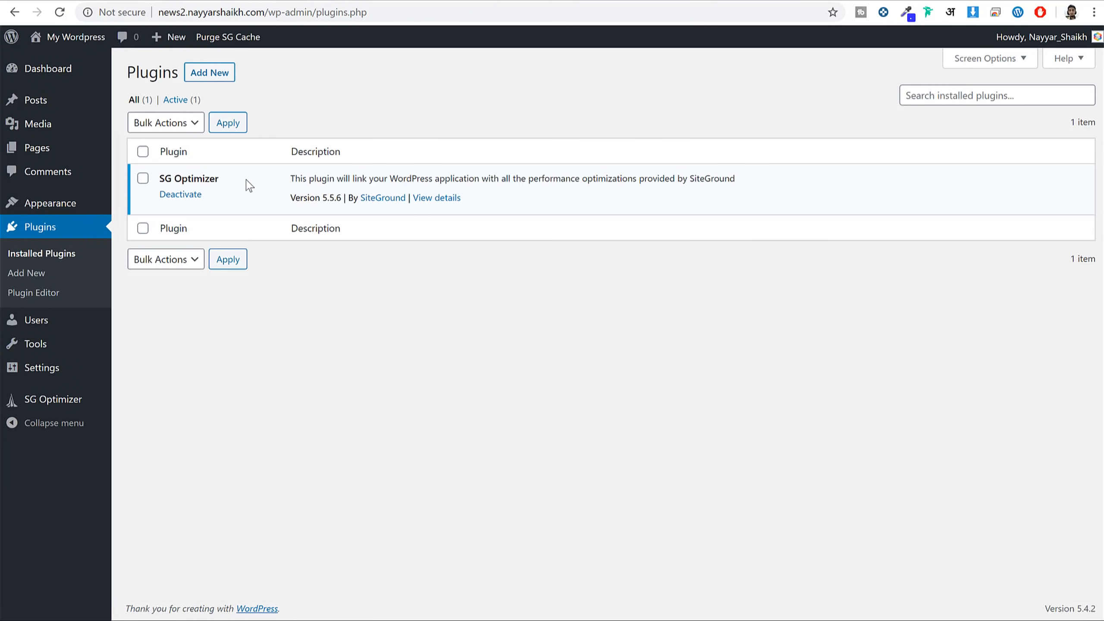
Highlight the SG Optimizer plugin entry and its description to point it out.
left_click_drag(230, 182, 159, 179)
left_click(177, 176)
triple_click(489, 185)
triple_click(608, 178)
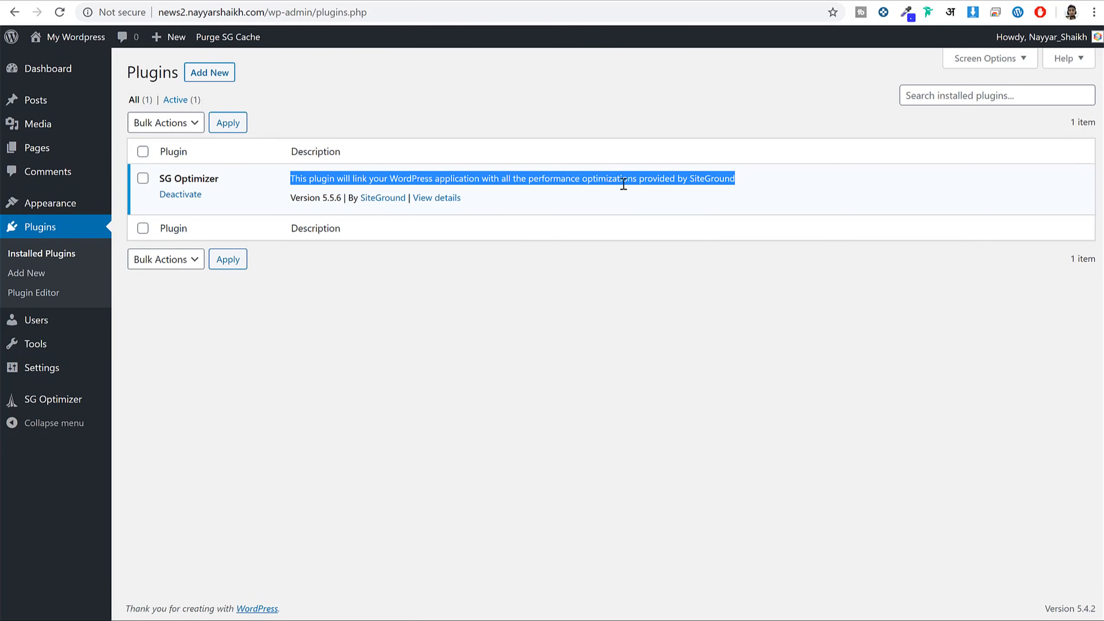
left_click(500, 239)
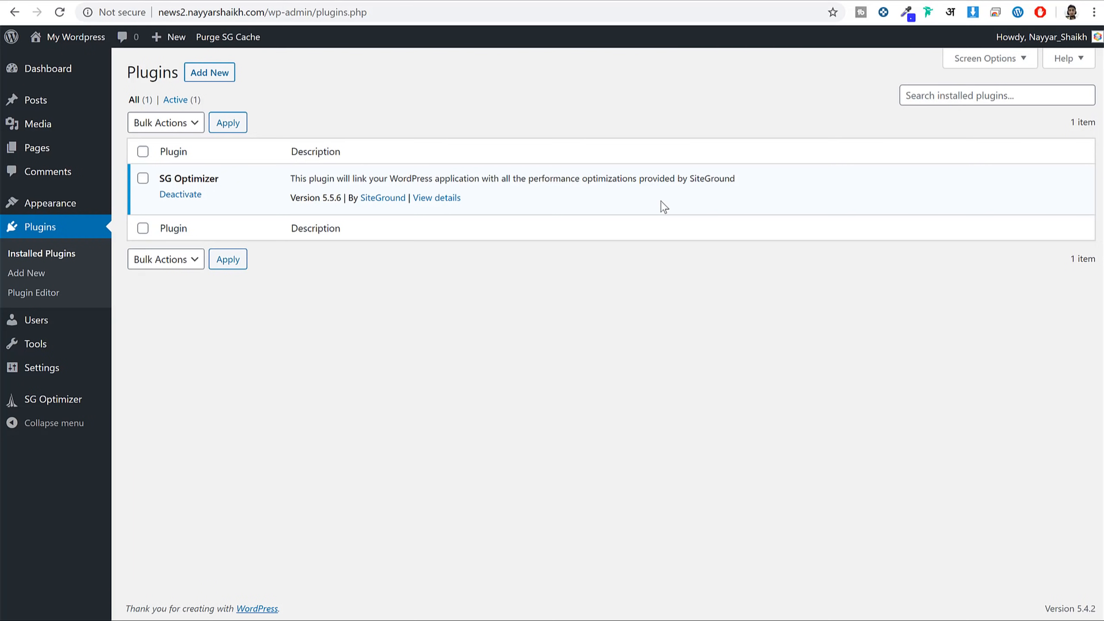
In General Settings, replace the site title My Wordpress with 'News Website'.
left_click(58, 378)
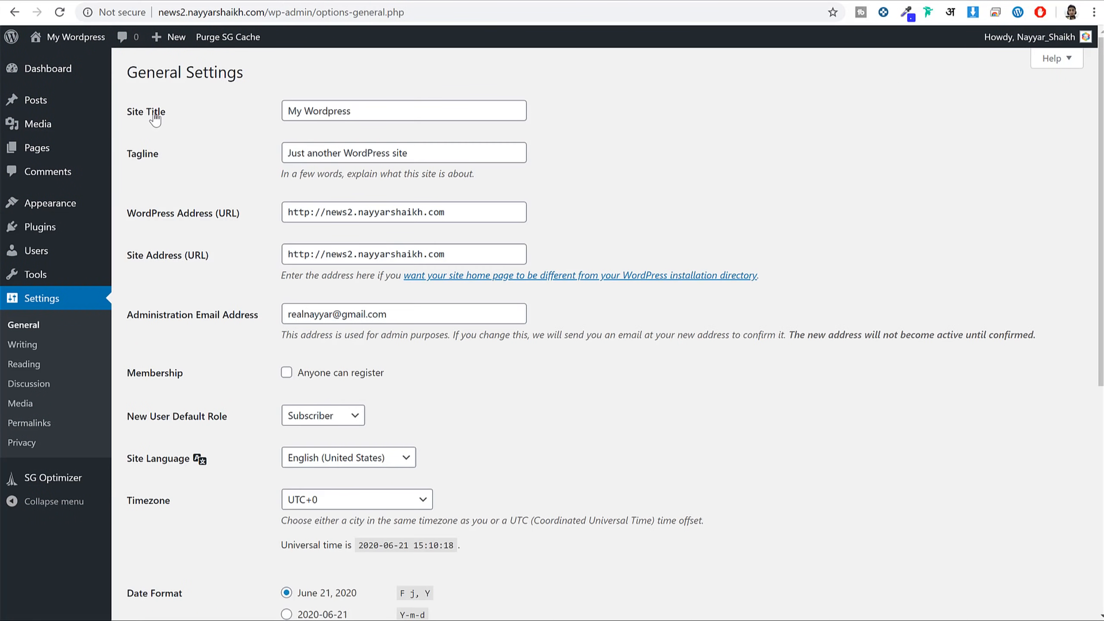
triple_click(385, 115)
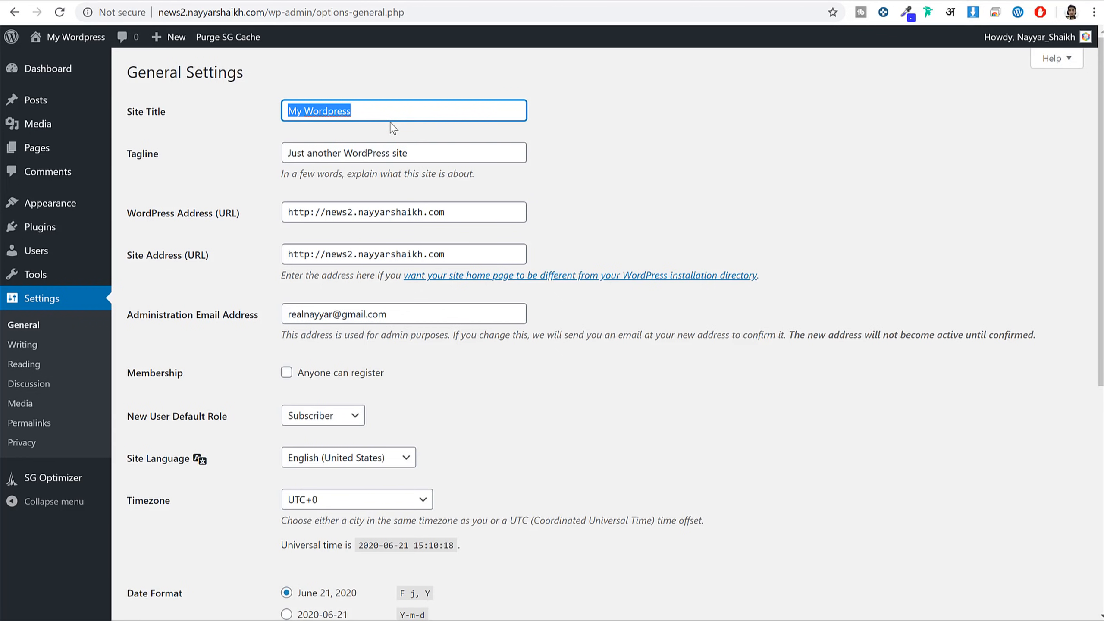
key("BackSpace")
type("News")
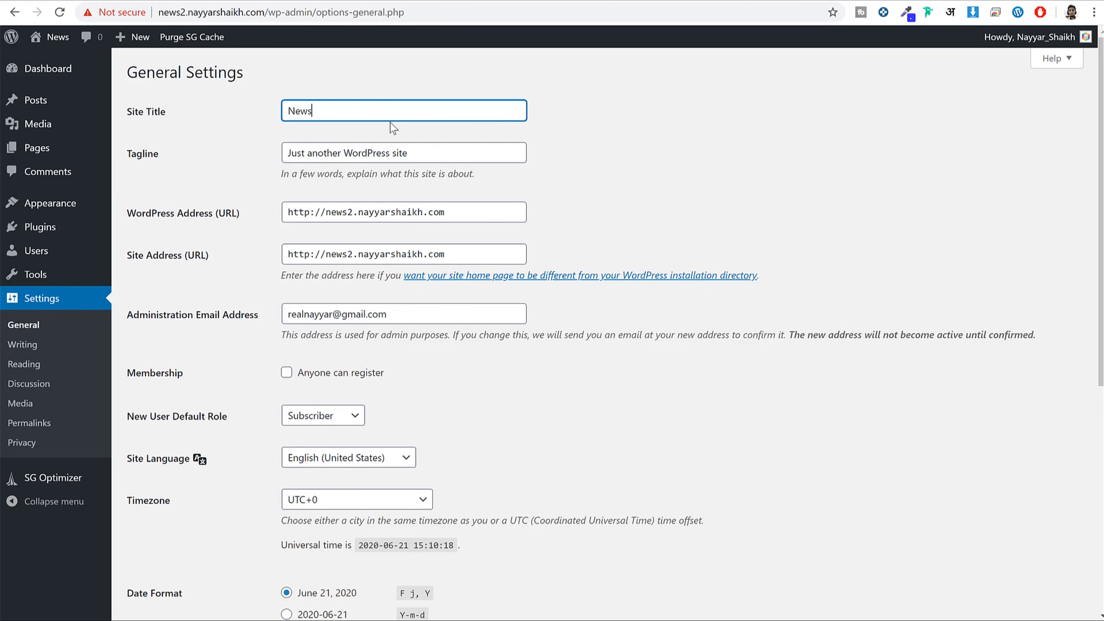
type(" Website")
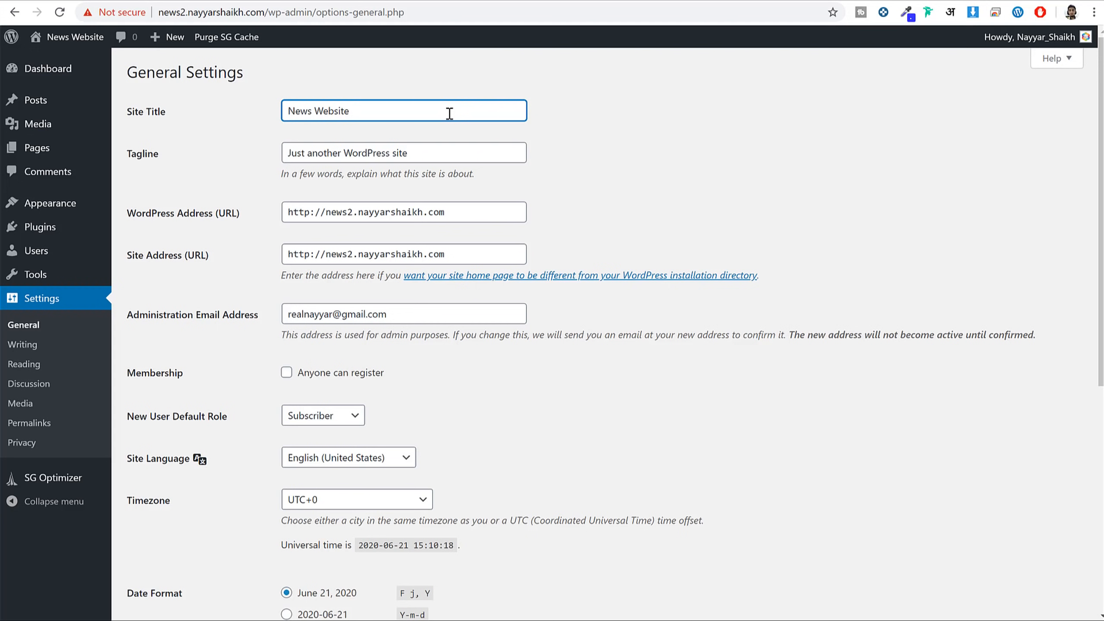
left_click(645, 169)
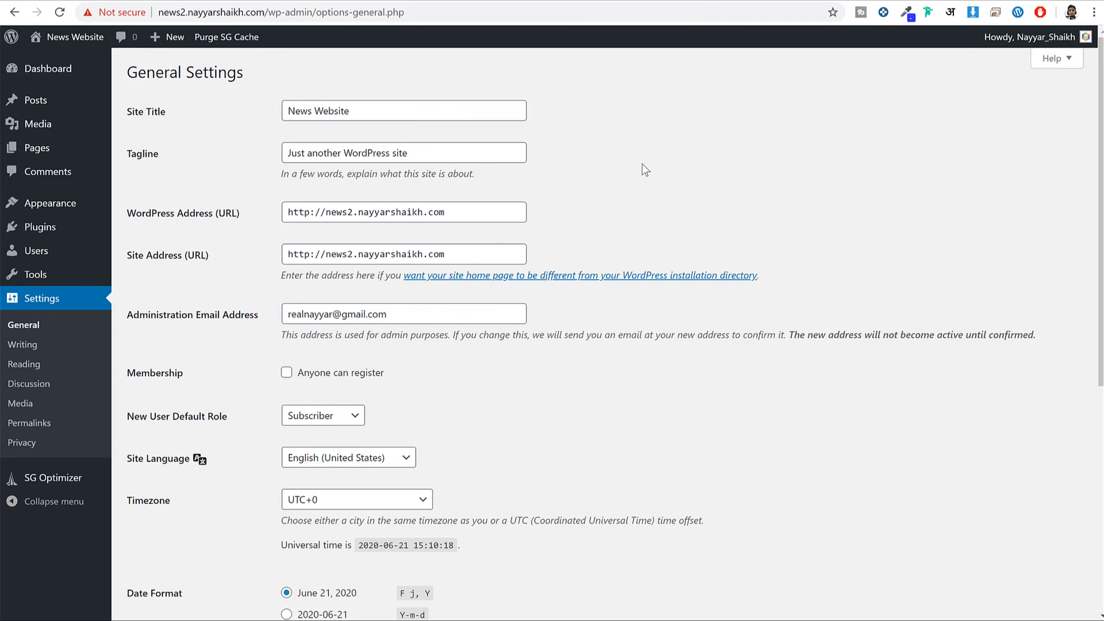
Select the tagline text 'Just another WordPress site'.
left_click(479, 152)
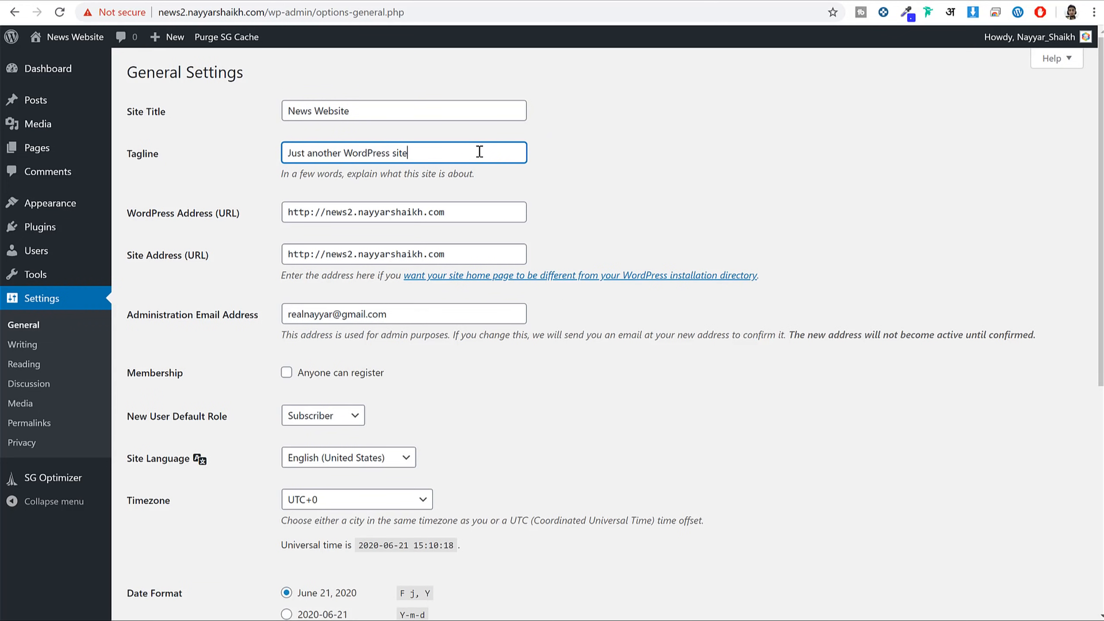
key("ctrl+shift+Left")
left_click(432, 151)
key("ctrl+a")
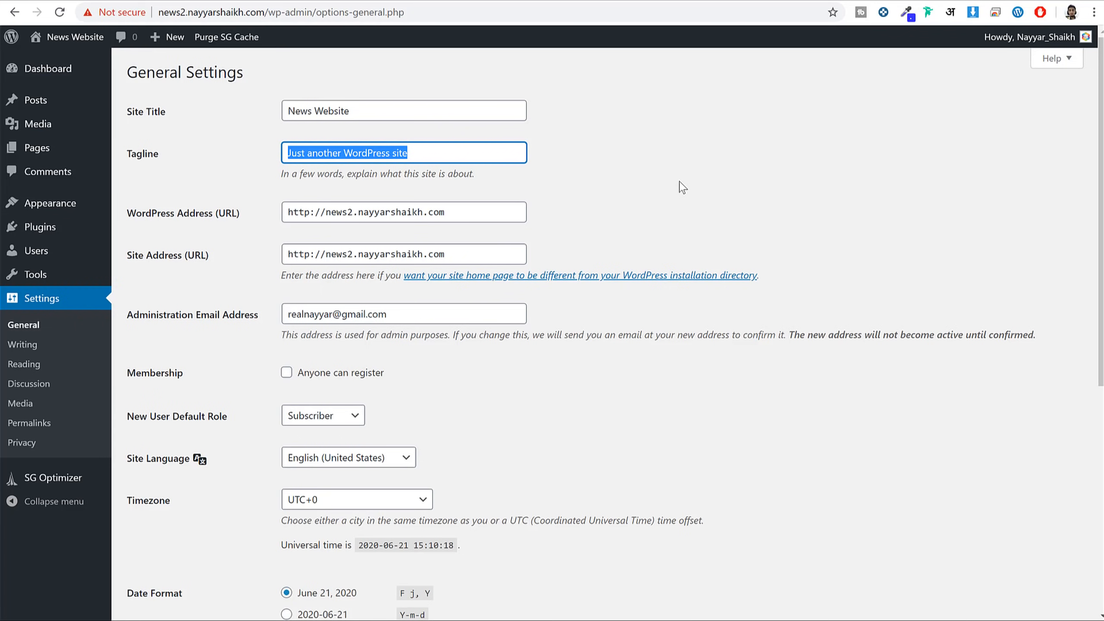
Check the browser's connection security information for the site.
scroll(678, 191, "down", 3)
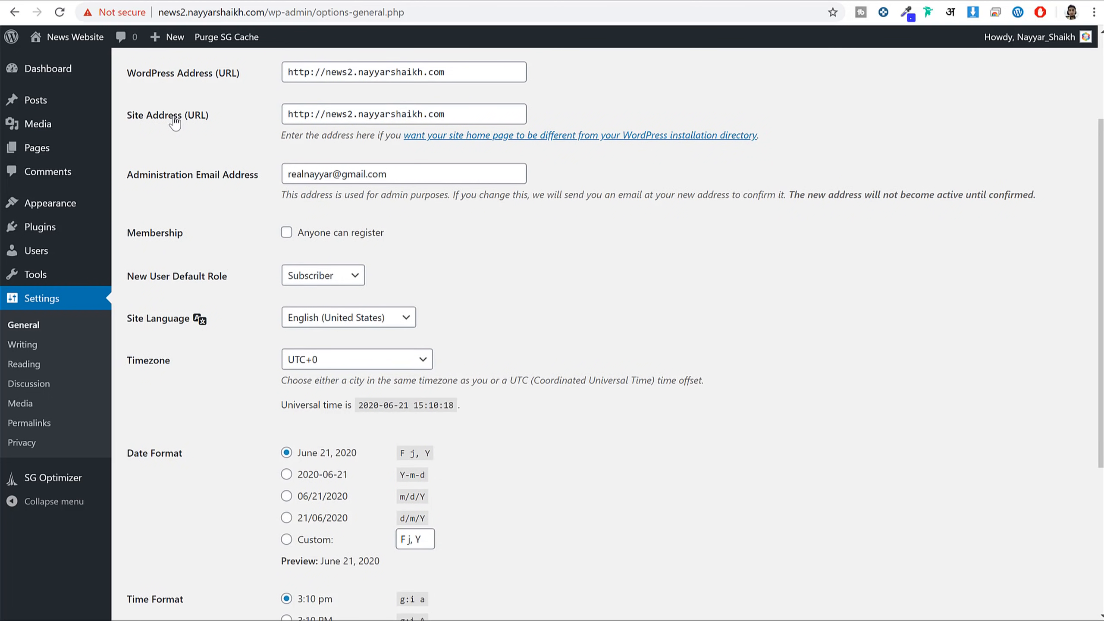
left_click(150, 13)
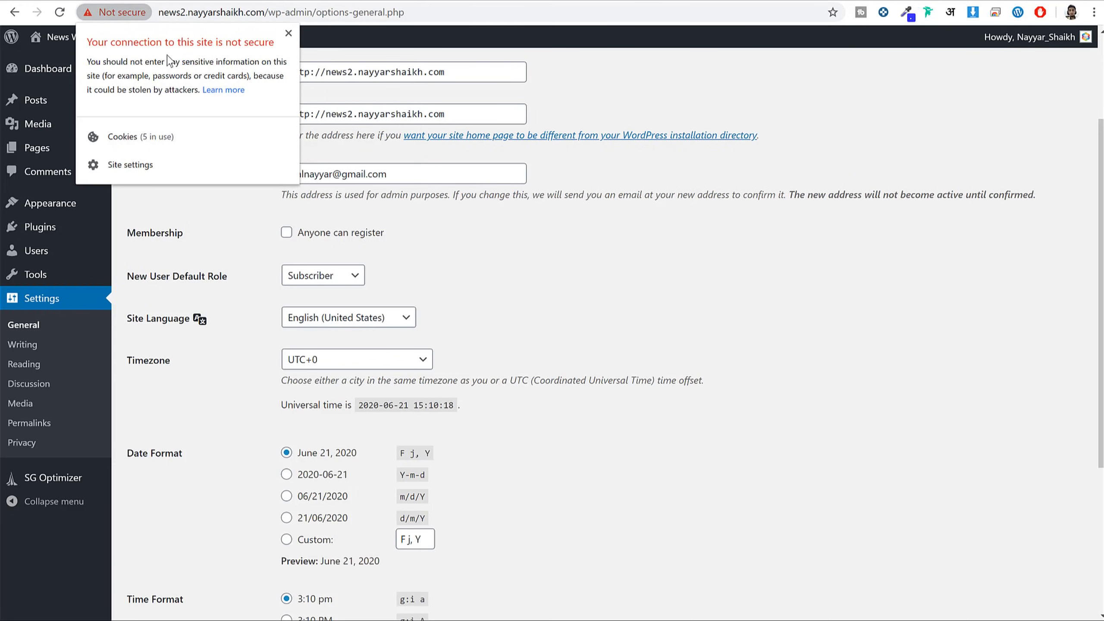
left_click(288, 33)
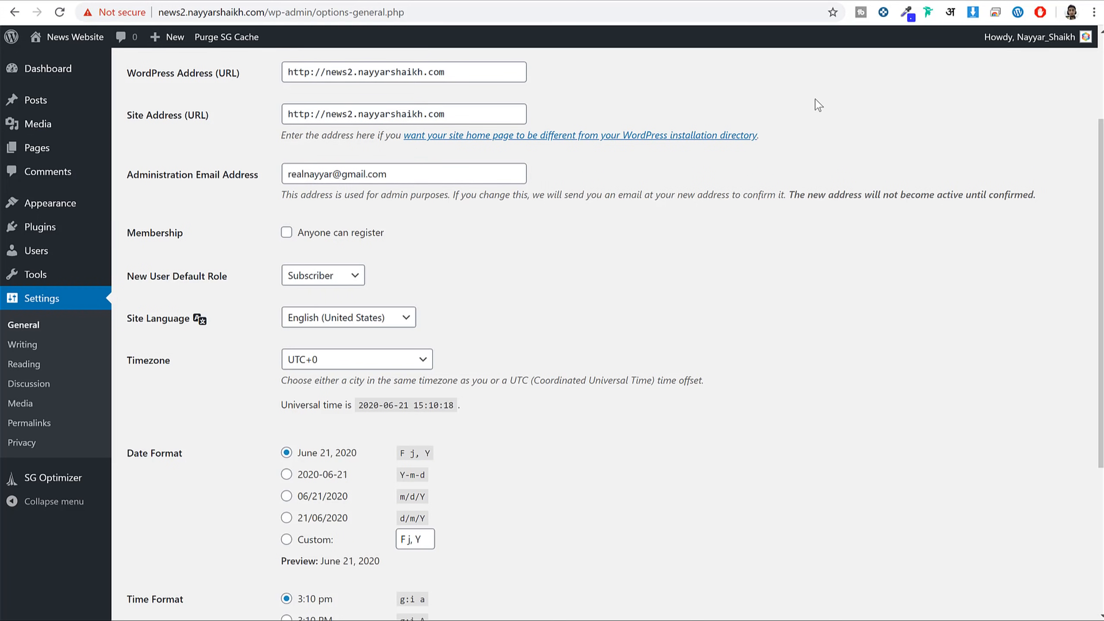
scroll(190, 125, "up", 1)
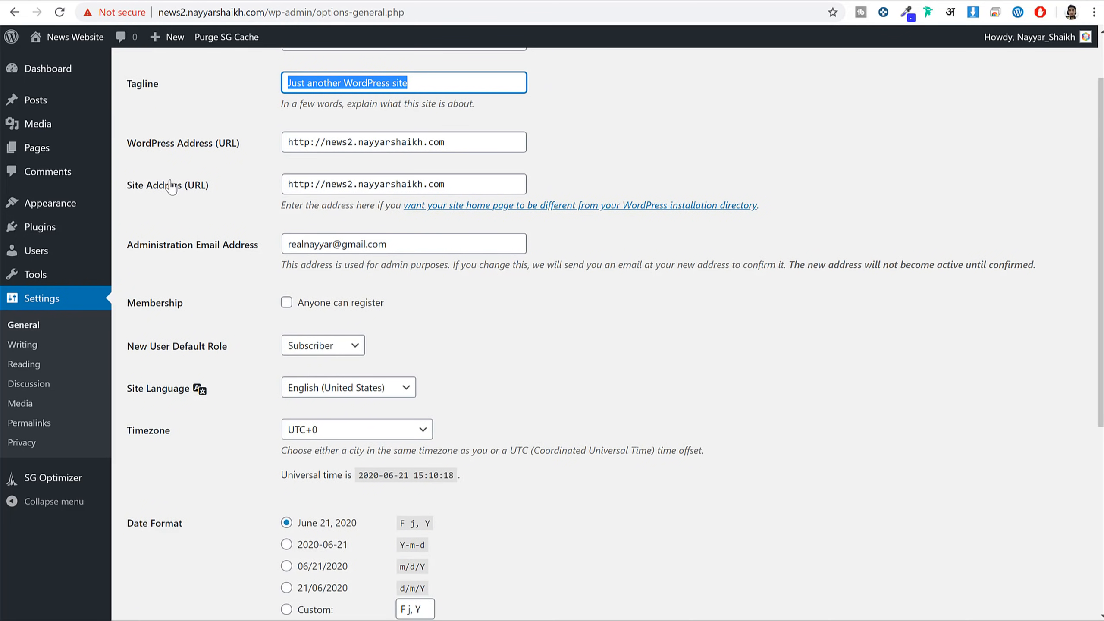
Change the WordPress Address and Site Address from http to https.
triple_click(311, 144)
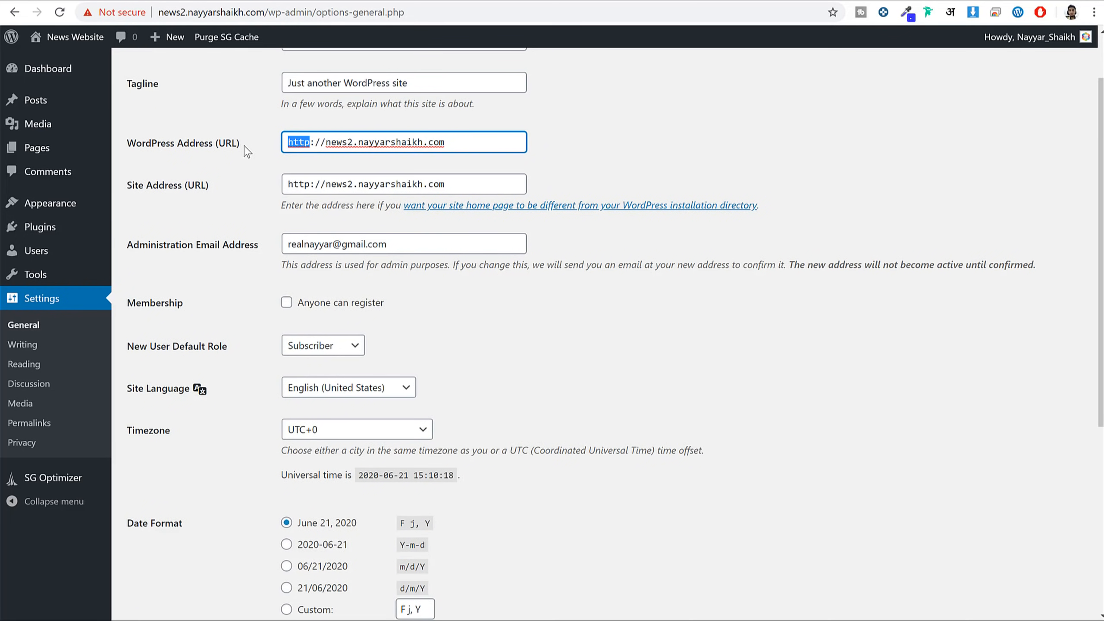
left_click(310, 143)
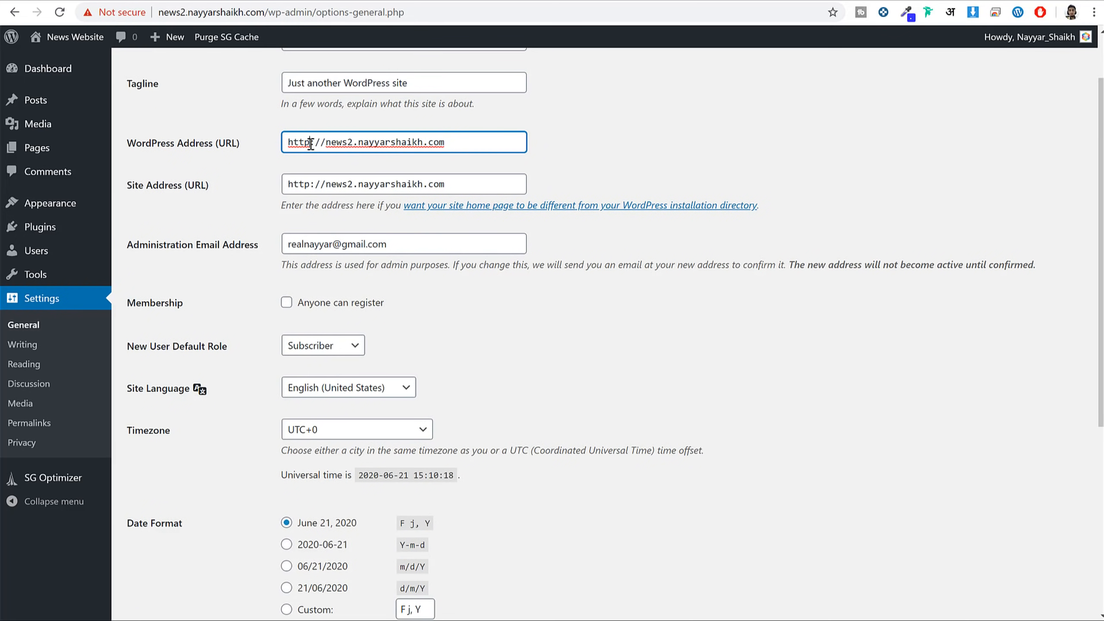
type("s")
left_click(312, 185)
type("s")
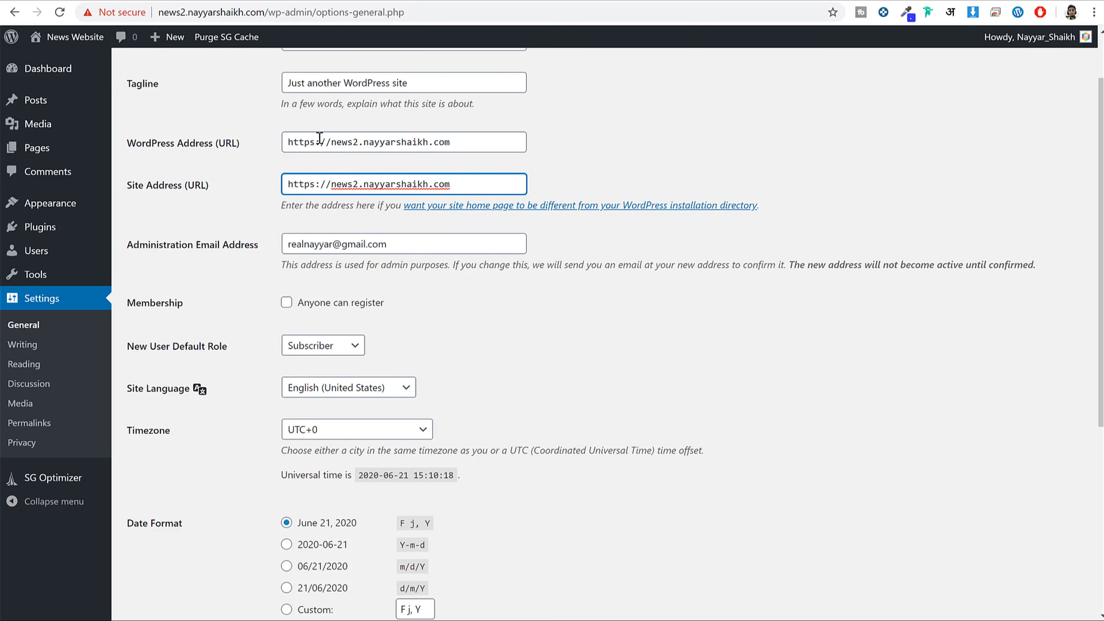
left_click_drag(321, 142, 267, 142)
left_click_drag(316, 184, 252, 184)
Keep the admin email unchanged and allow anyone to register.
scroll(657, 219, "down", 3)
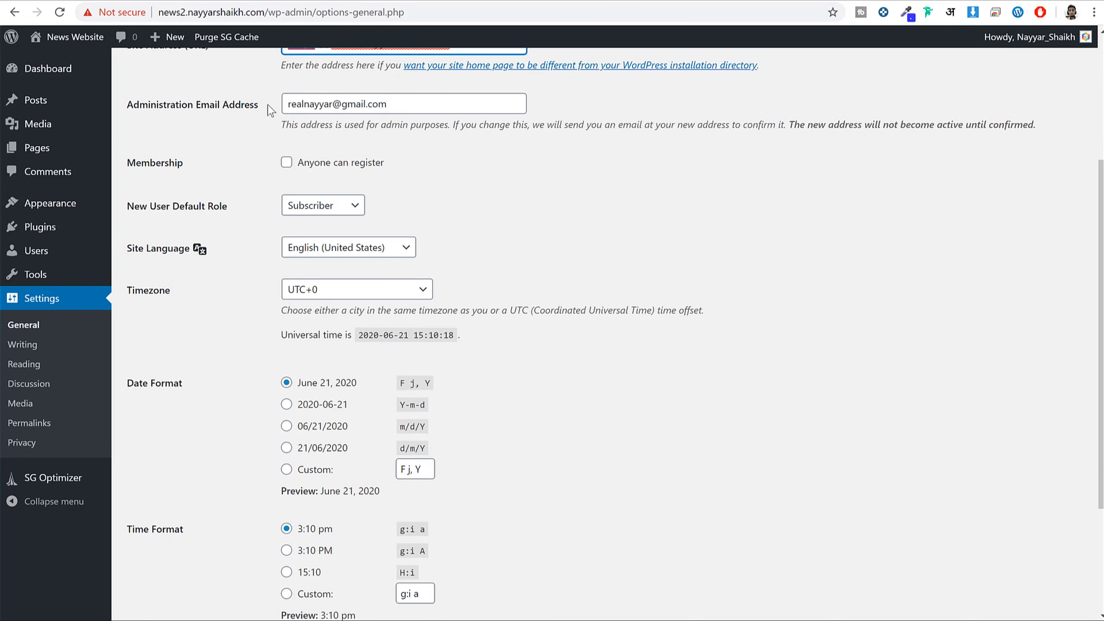
triple_click(408, 104)
left_click(453, 103)
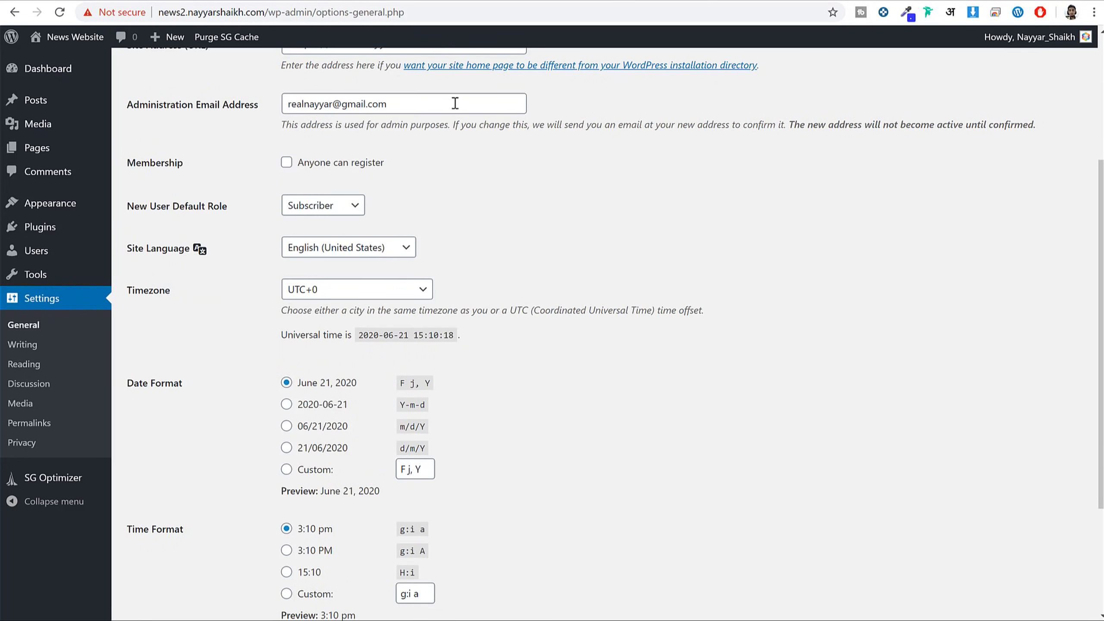
triple_click(443, 104)
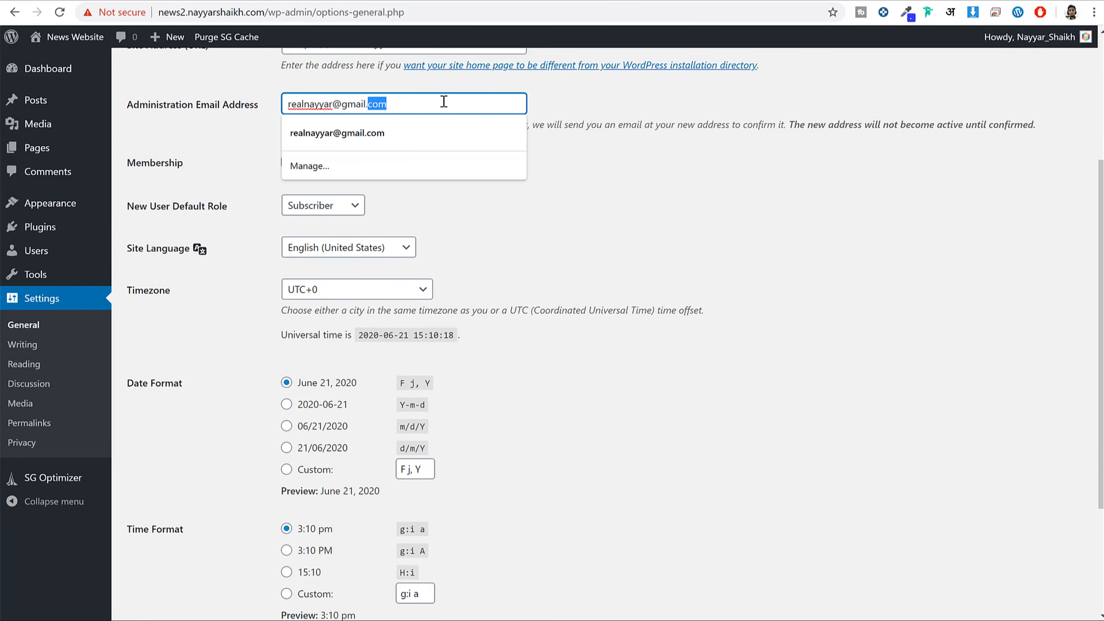
left_click(621, 110)
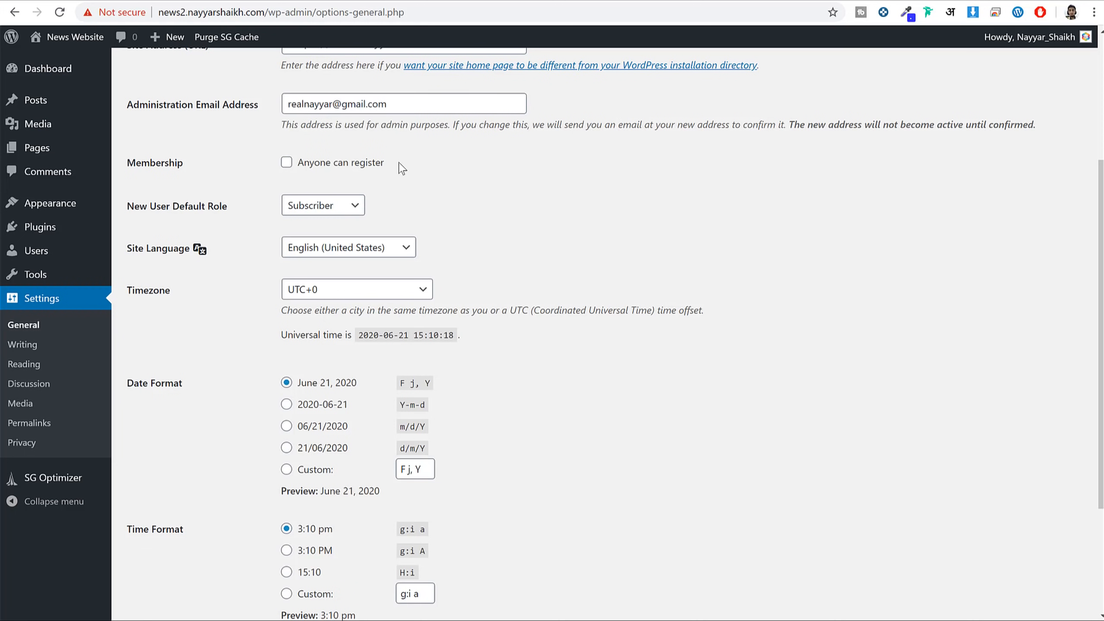
left_click_drag(130, 163, 225, 164)
left_click(352, 163)
Set the timezone to Kolkata and save the general settings.
scroll(717, 256, "down", 2)
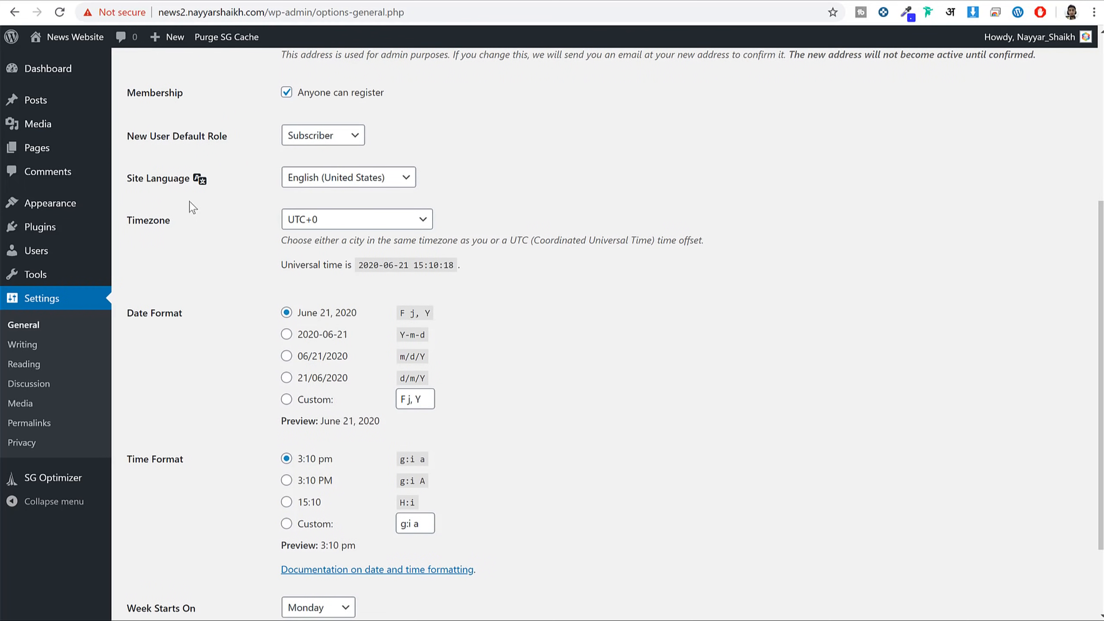
left_click(332, 223)
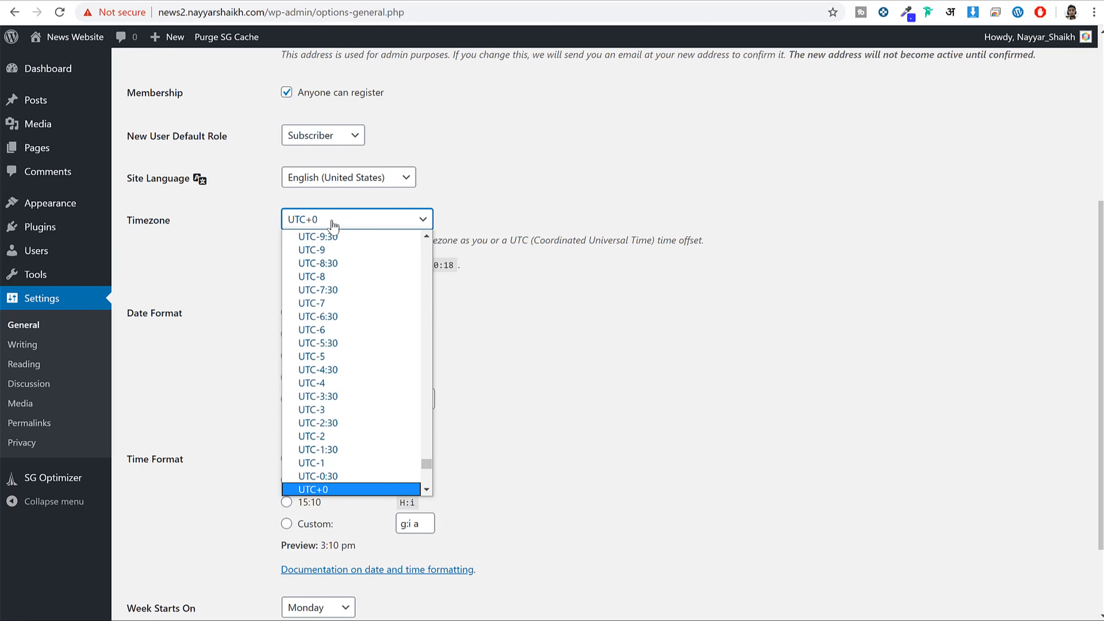
type("kolkata")
key("Return")
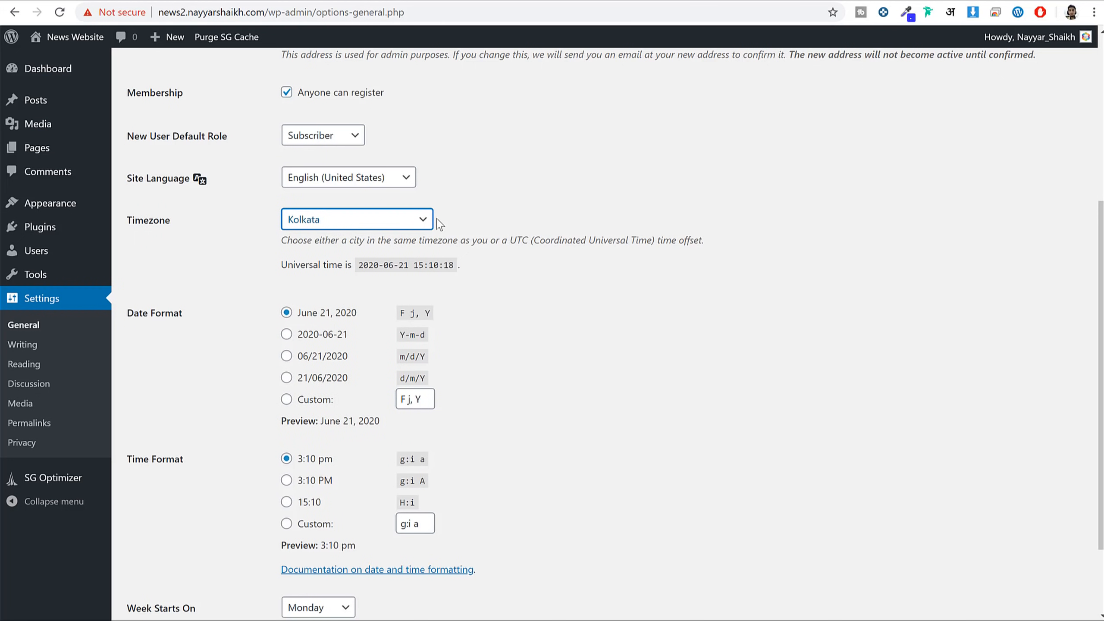
scroll(673, 300, "down", 2)
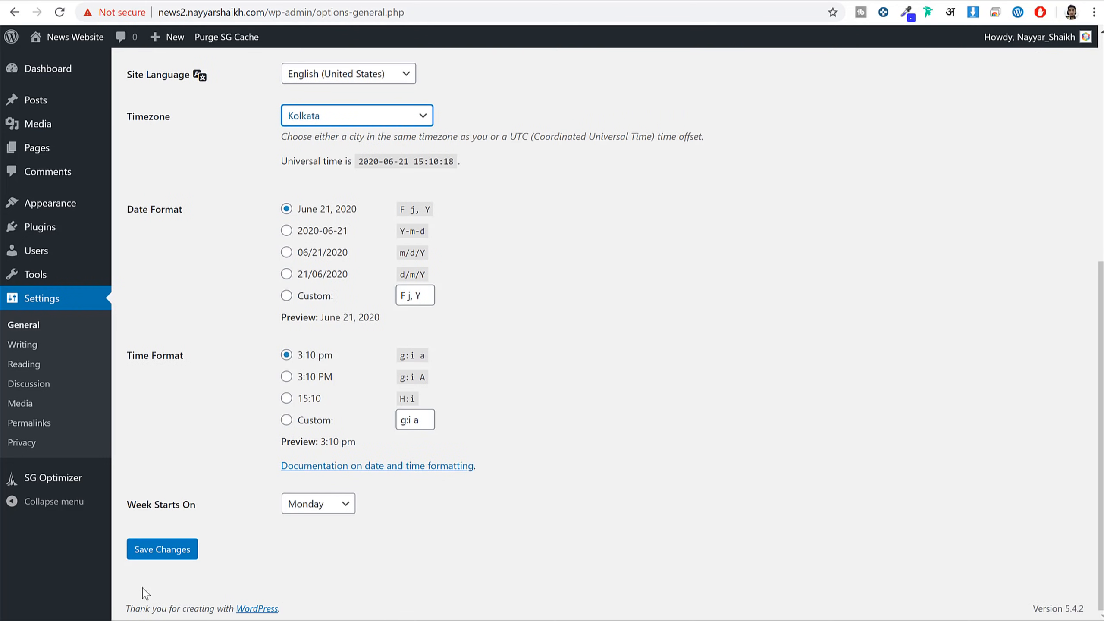
left_click(184, 549)
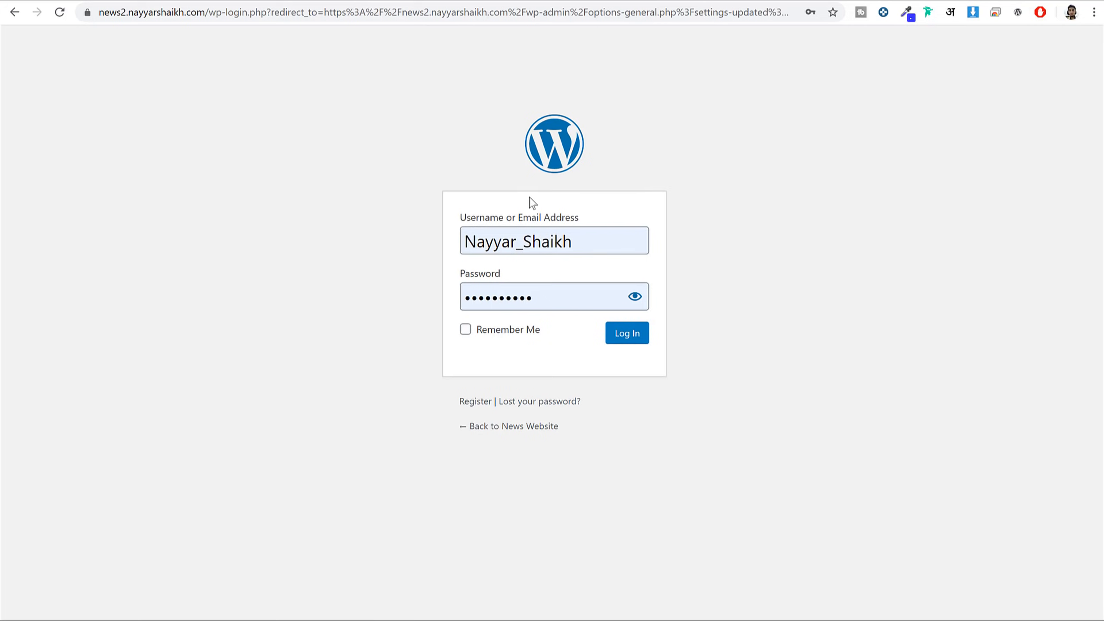
Log back in and confirm the connection is now secure.
left_click(630, 332)
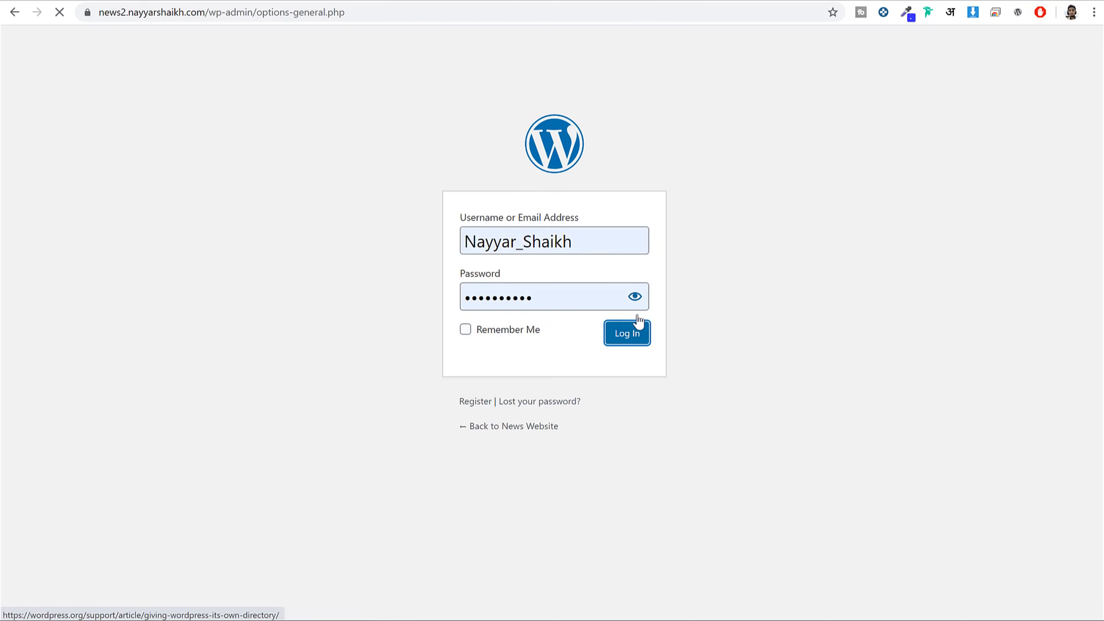
left_click(88, 13)
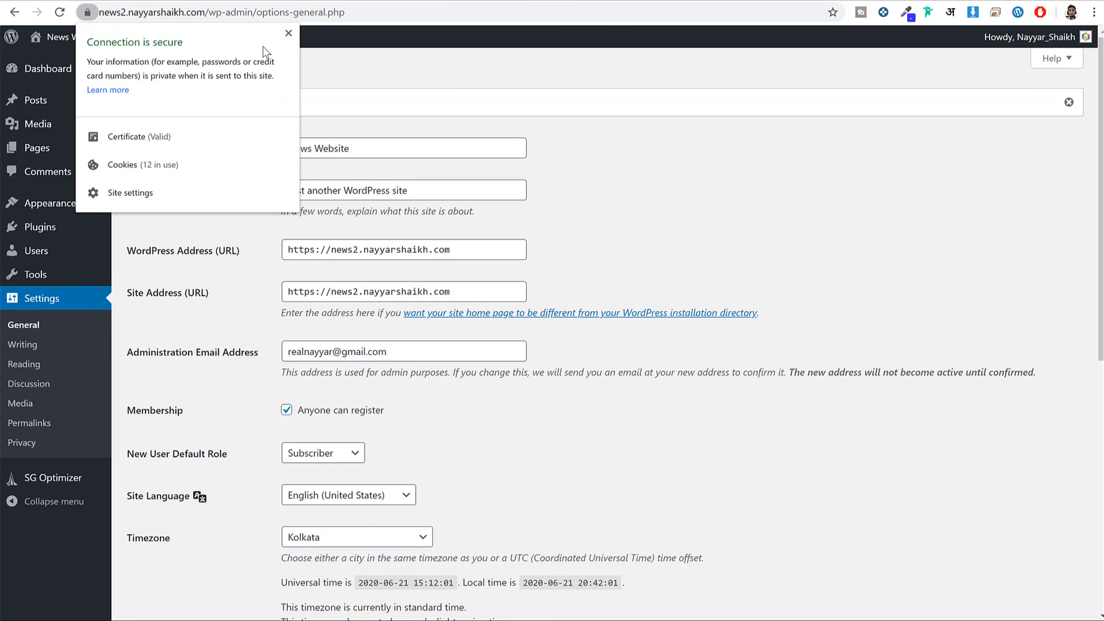
left_click(288, 34)
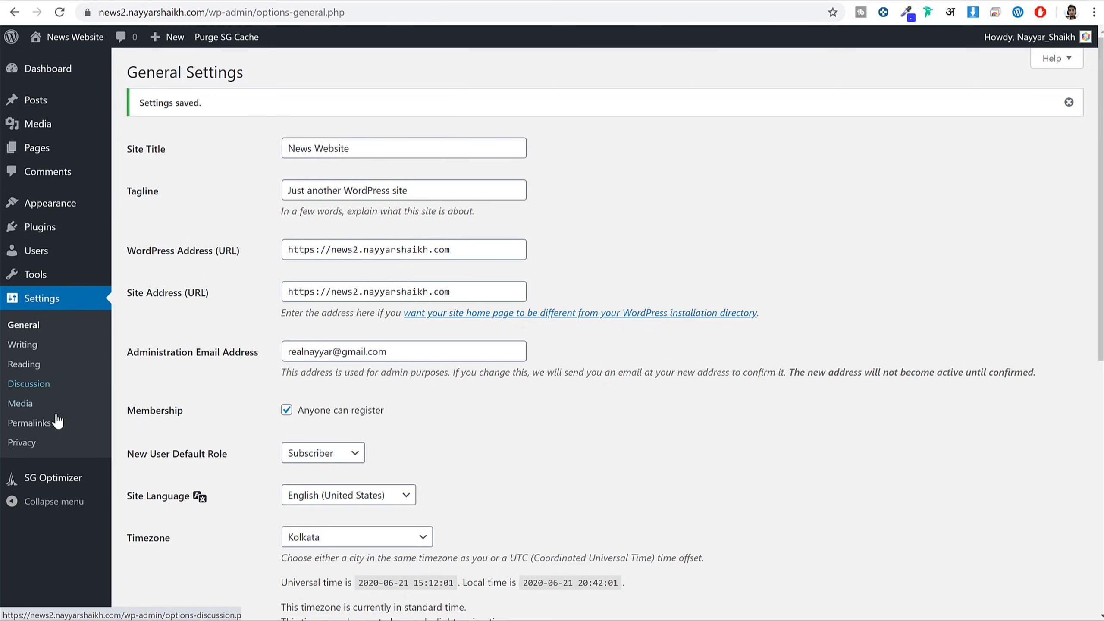
Save the permalink structure as Post name, then return to the Dashboard.
left_click(49, 429)
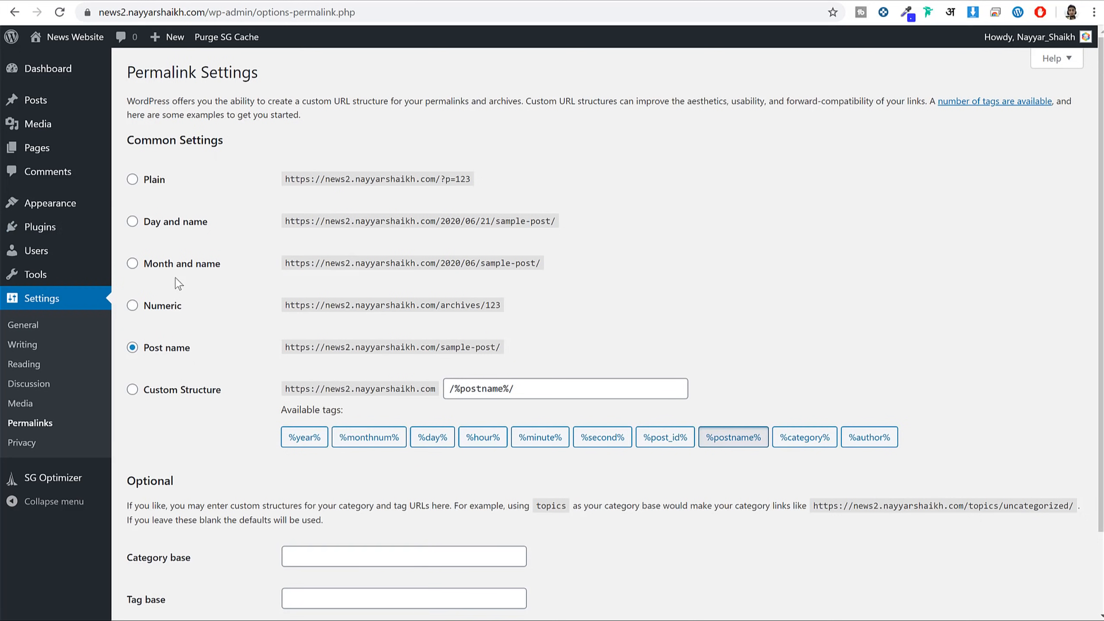
left_click(167, 223)
left_click(150, 183)
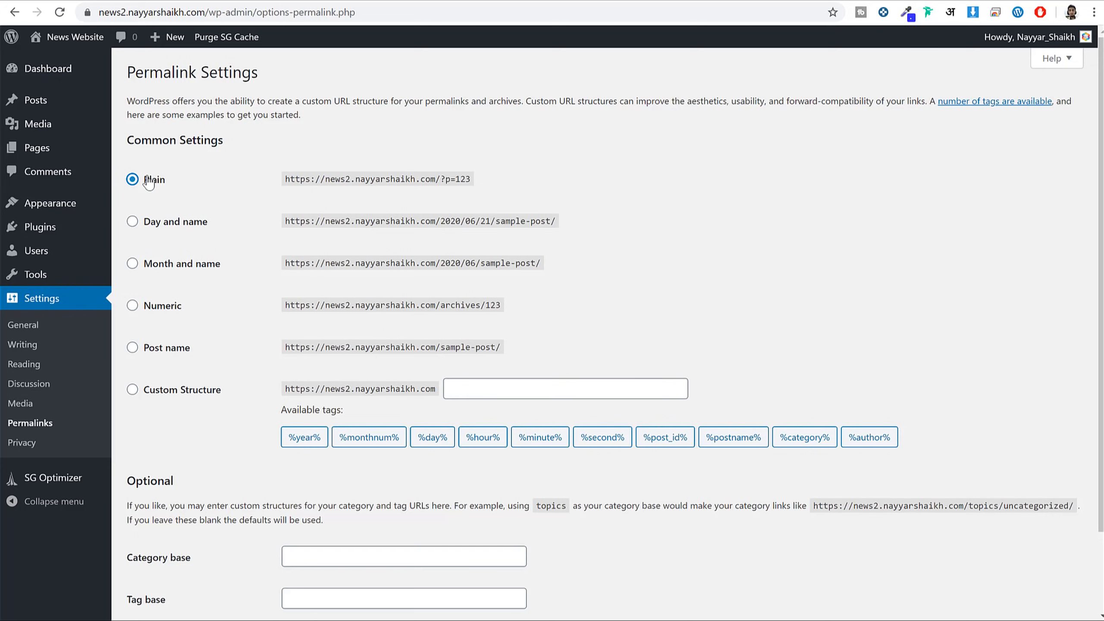
left_click(174, 351)
scroll(238, 363, "down", 3)
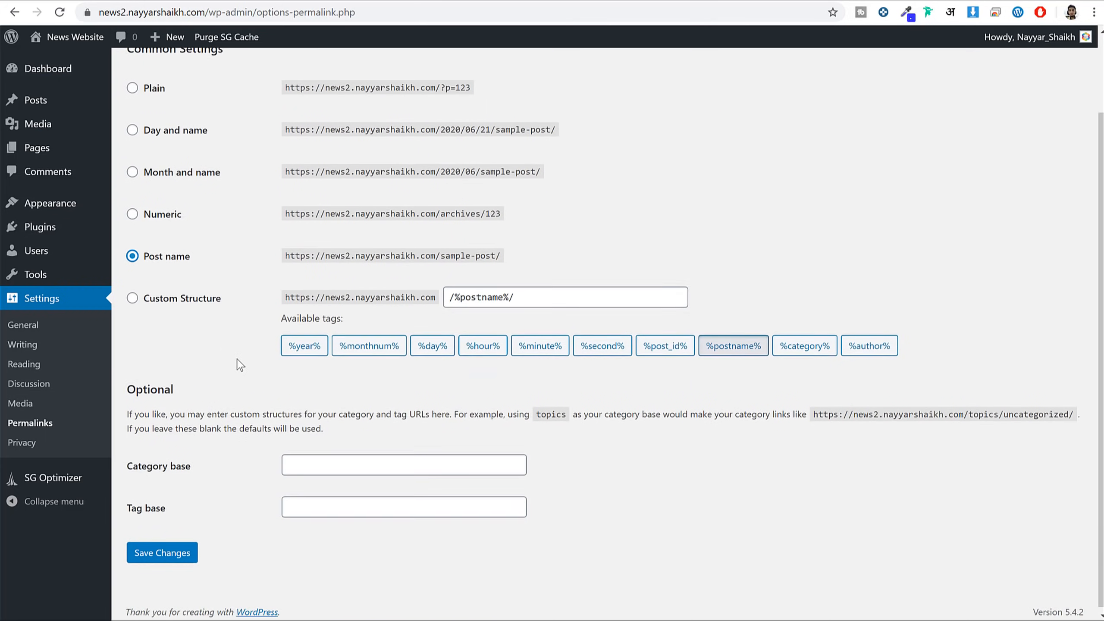
left_click(159, 555)
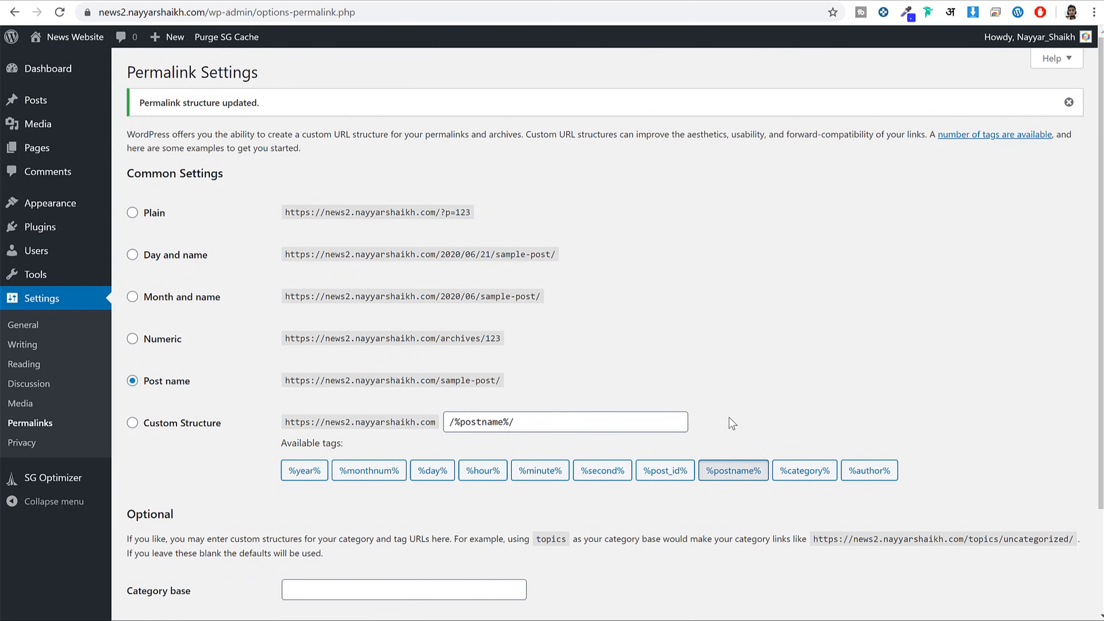
left_click(66, 70)
Hide Site Health Status, At a Glance, Activity, Quick Draft, Events and News, and Welcome dashboard boxes.
scroll(487, 148, "down", 5)
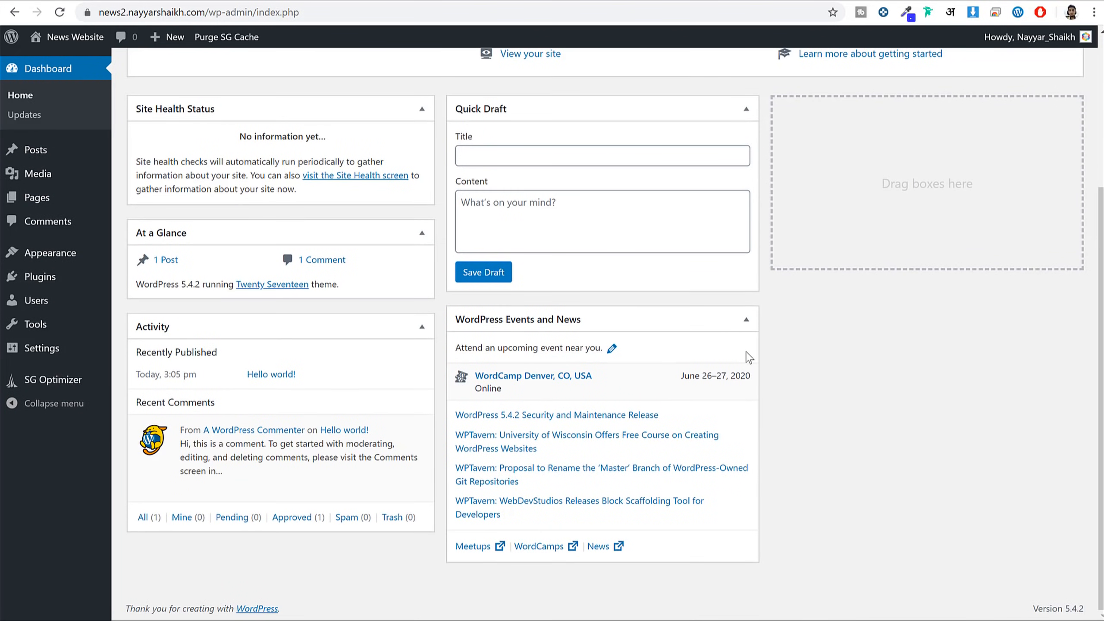
scroll(756, 419, "up", 5)
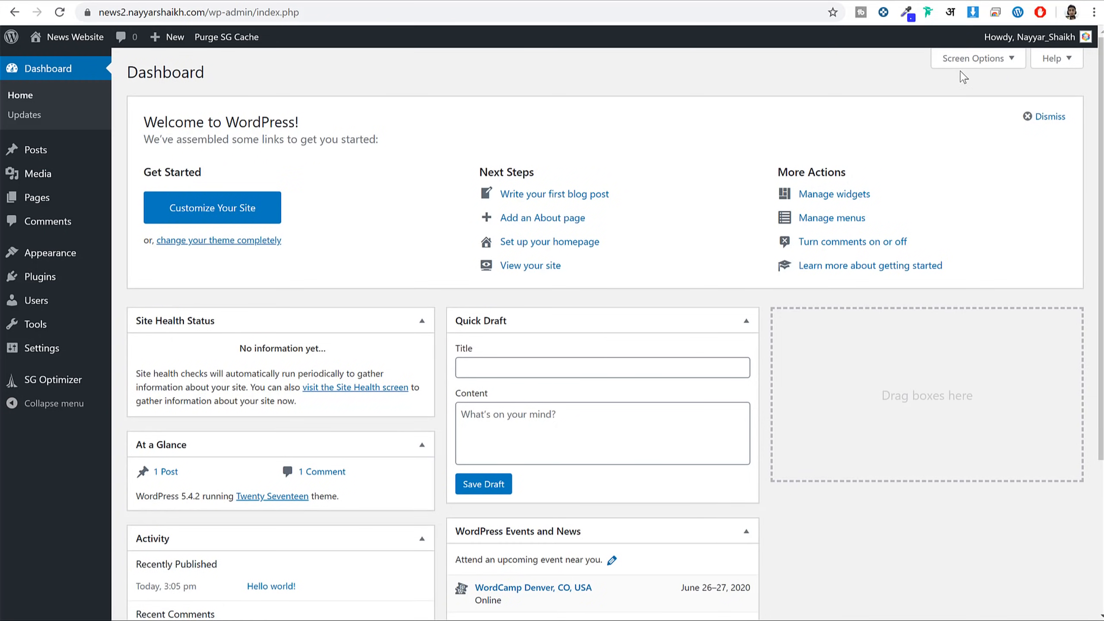
left_click(971, 61)
left_click(209, 89)
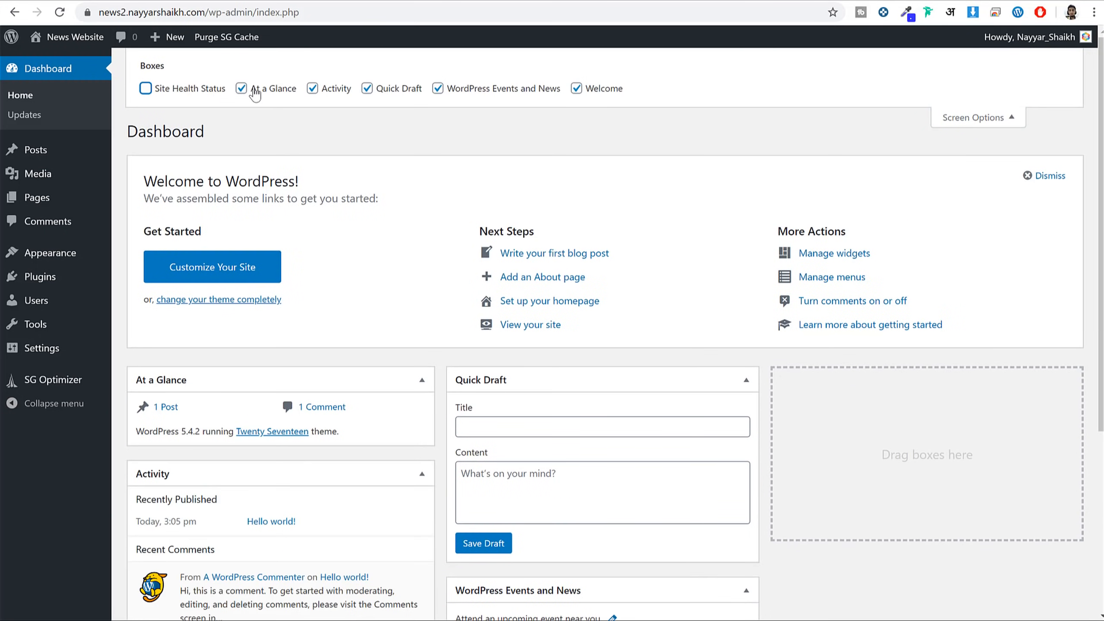
left_click(257, 89)
left_click(333, 89)
left_click(382, 89)
left_click(516, 90)
left_click(607, 92)
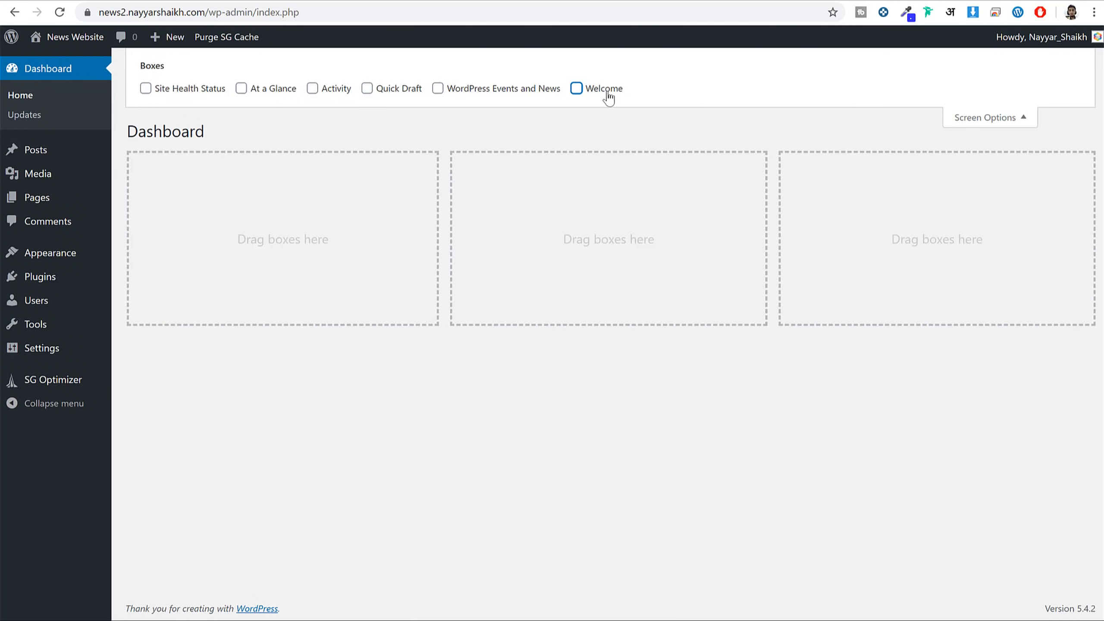
left_click(983, 117)
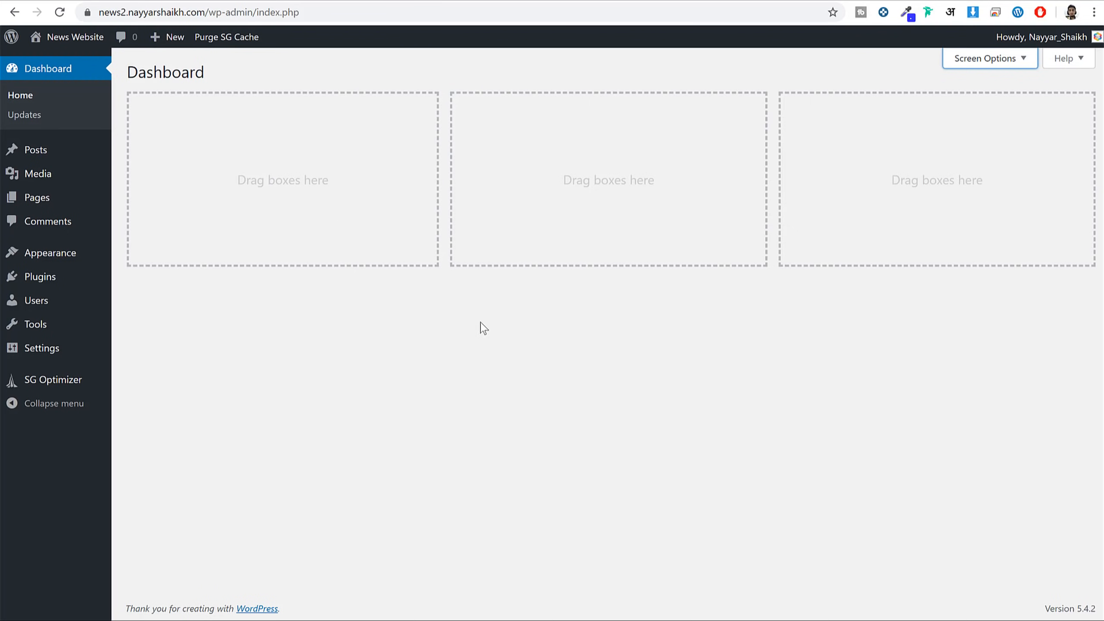
mouse_move(45, 155)
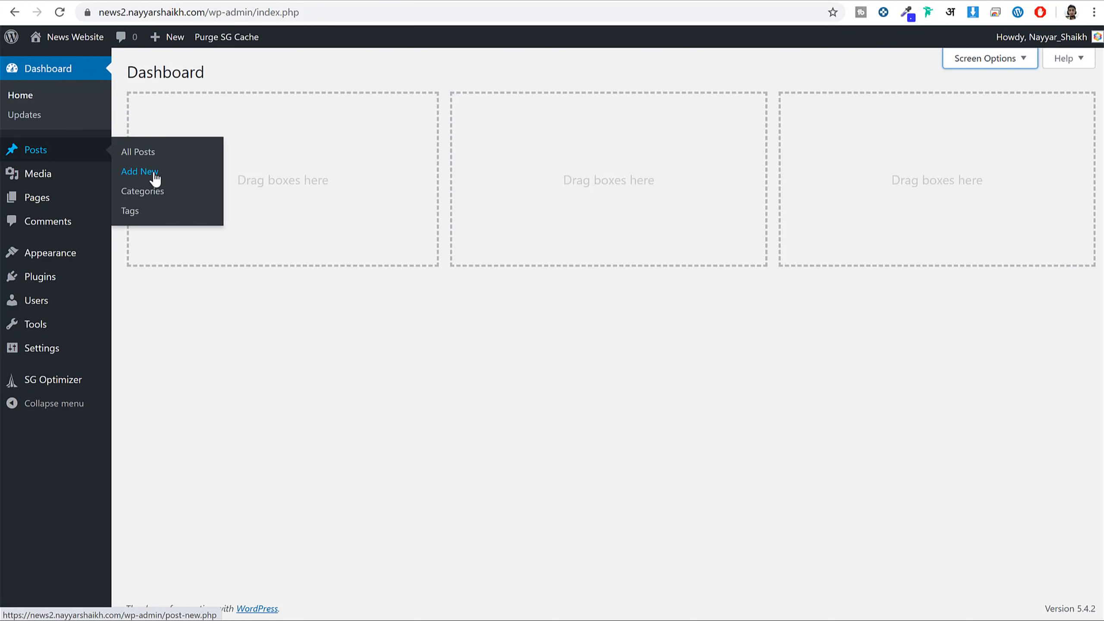
Trash the Hello world! post and start a new post.
left_click(46, 153)
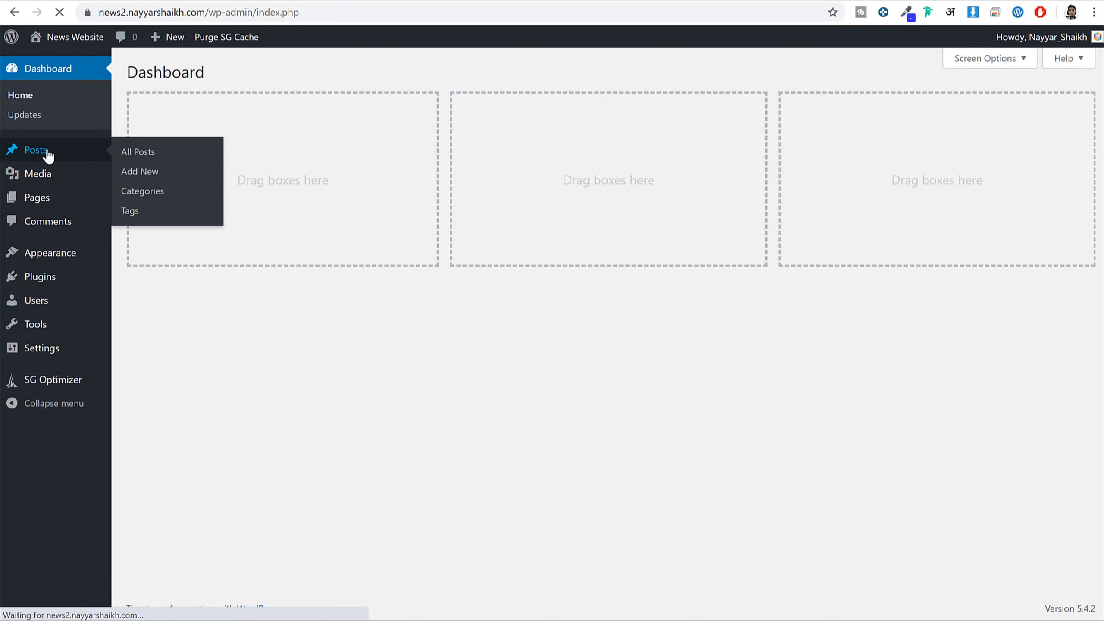
mouse_move(202, 189)
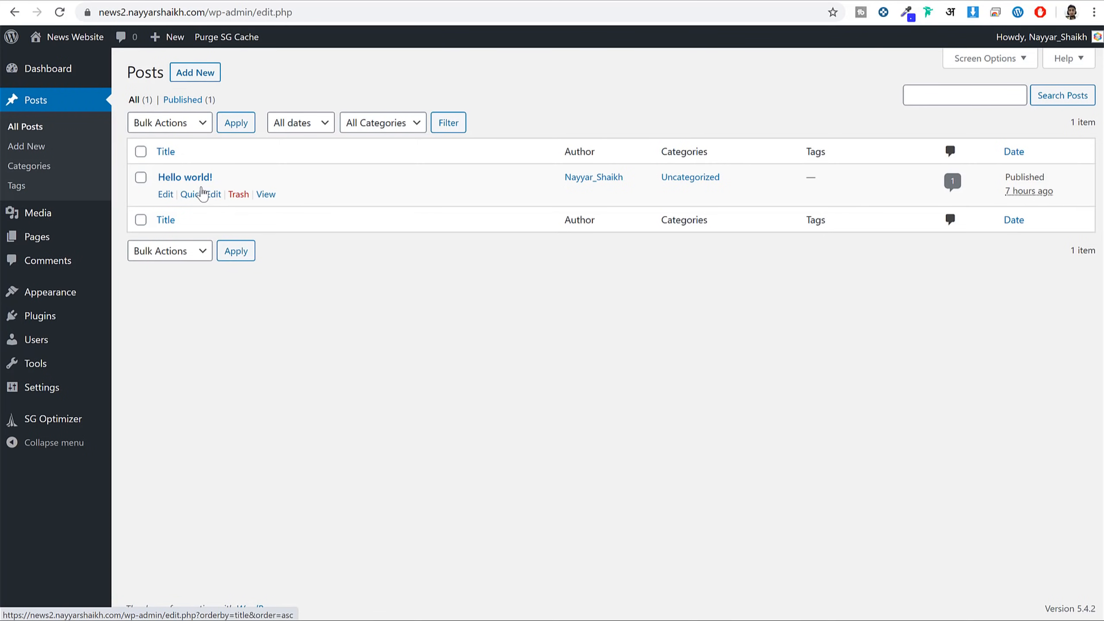
left_click(239, 195)
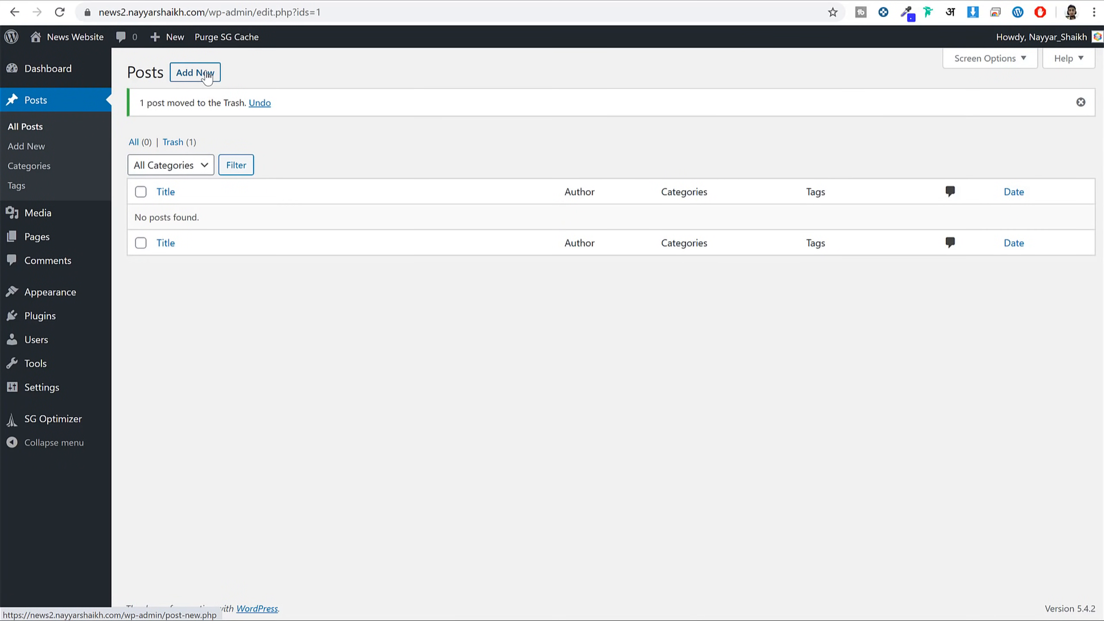
left_click(207, 76)
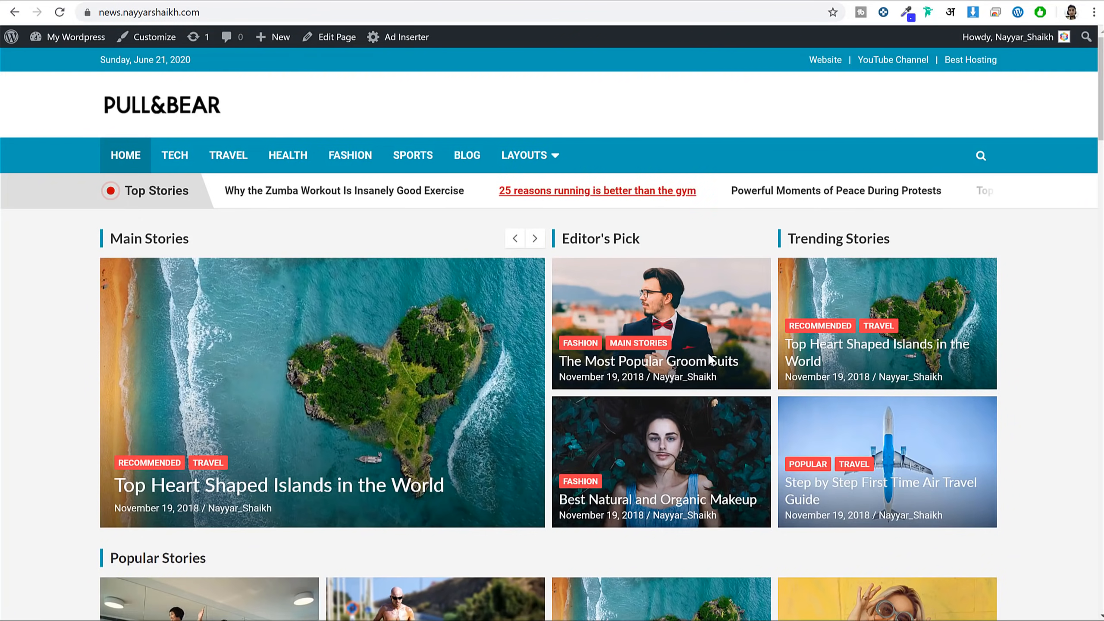
Copy the title 'Top Heart Shaped Islands in the World' from the demo site's post.
scroll(273, 339, "down", 5)
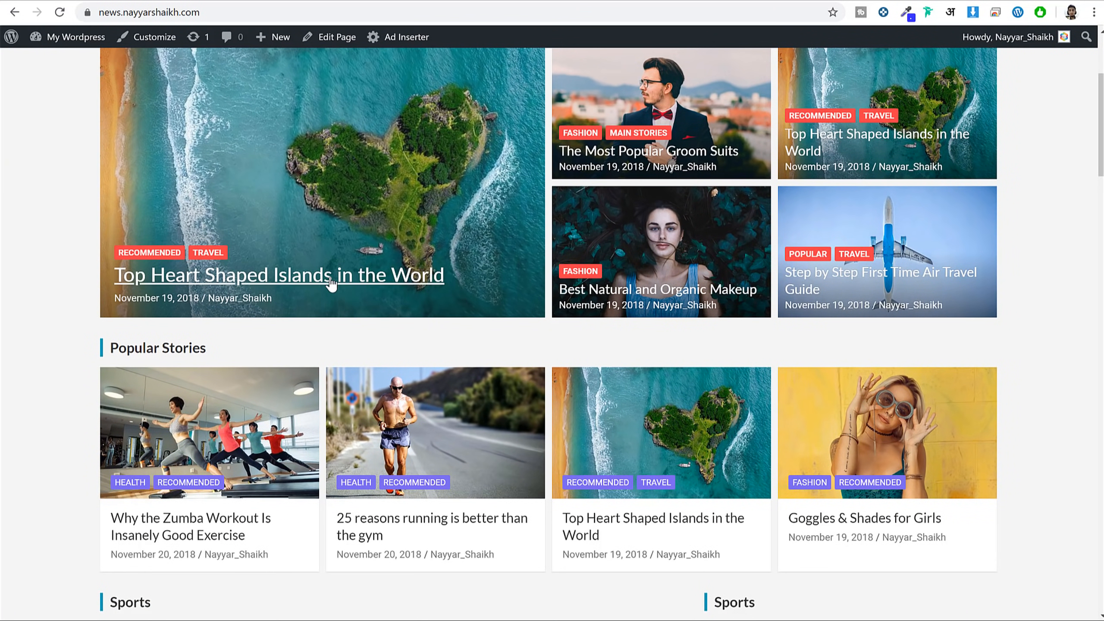
left_click(721, 370)
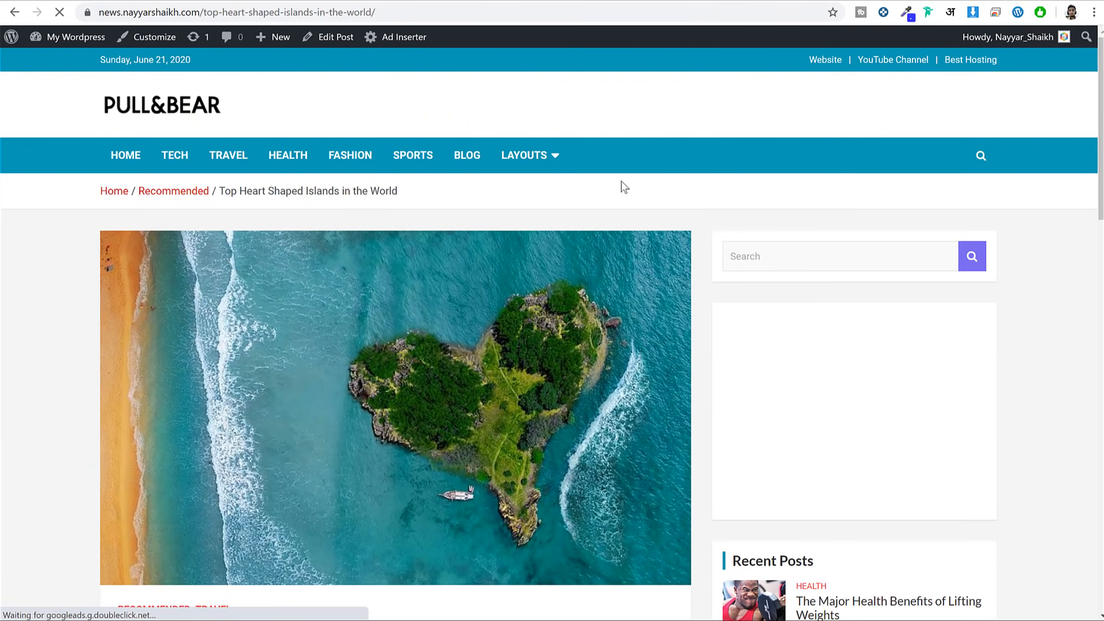
scroll(683, 265, "down", 4)
scroll(684, 268, "down", 10)
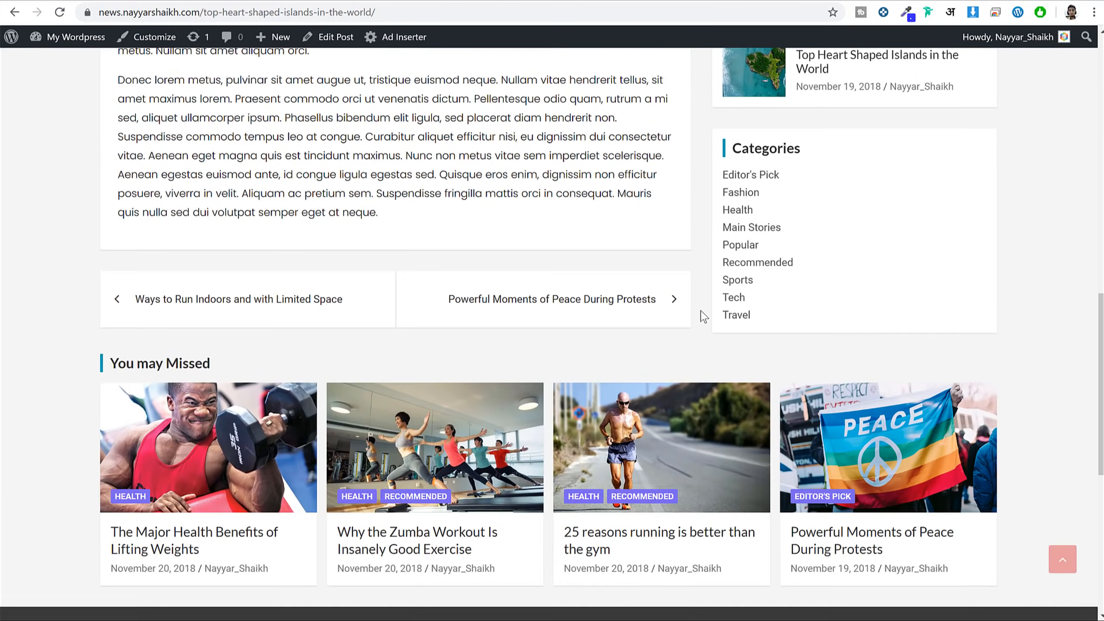
scroll(703, 313, "up", 5)
scroll(702, 317, "up", 10)
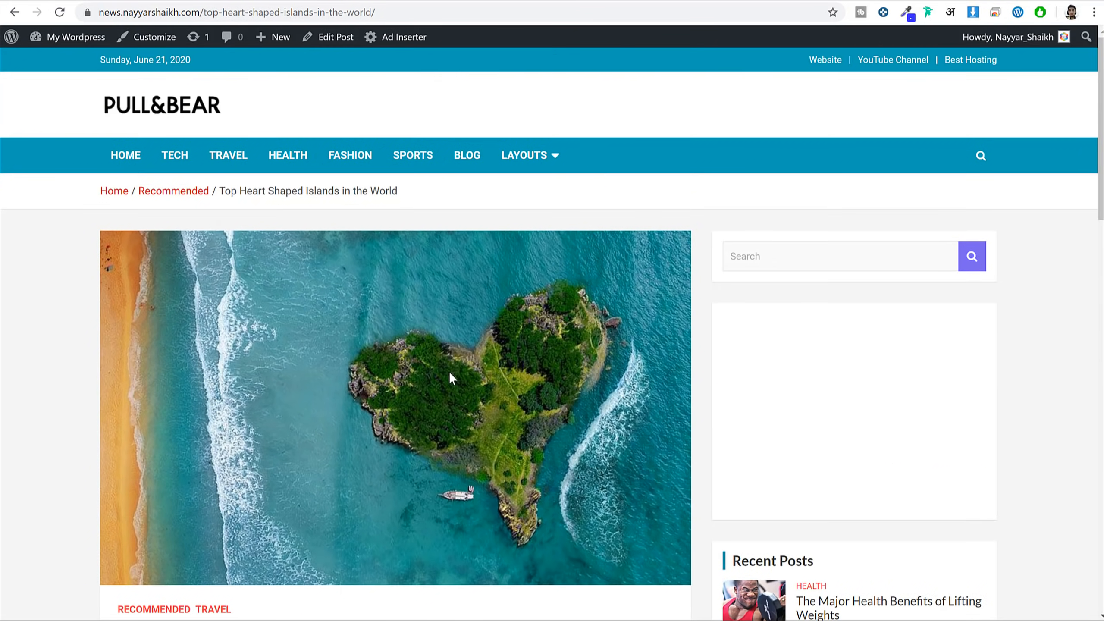
scroll(484, 361, "down", 6)
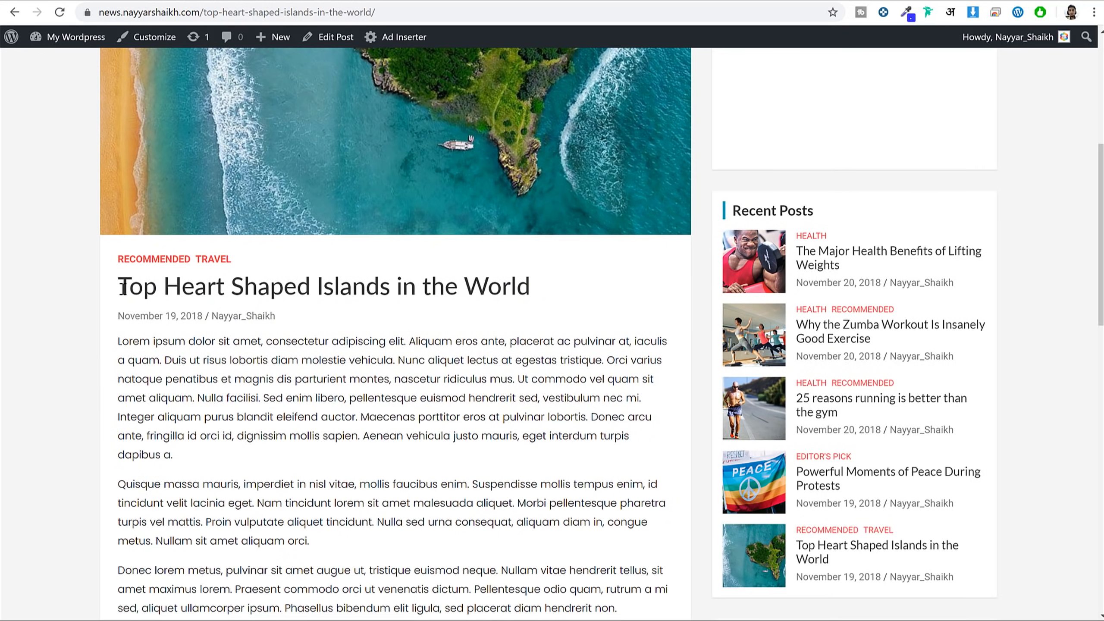
left_click_drag(123, 289, 535, 291)
key("ctrl+c")
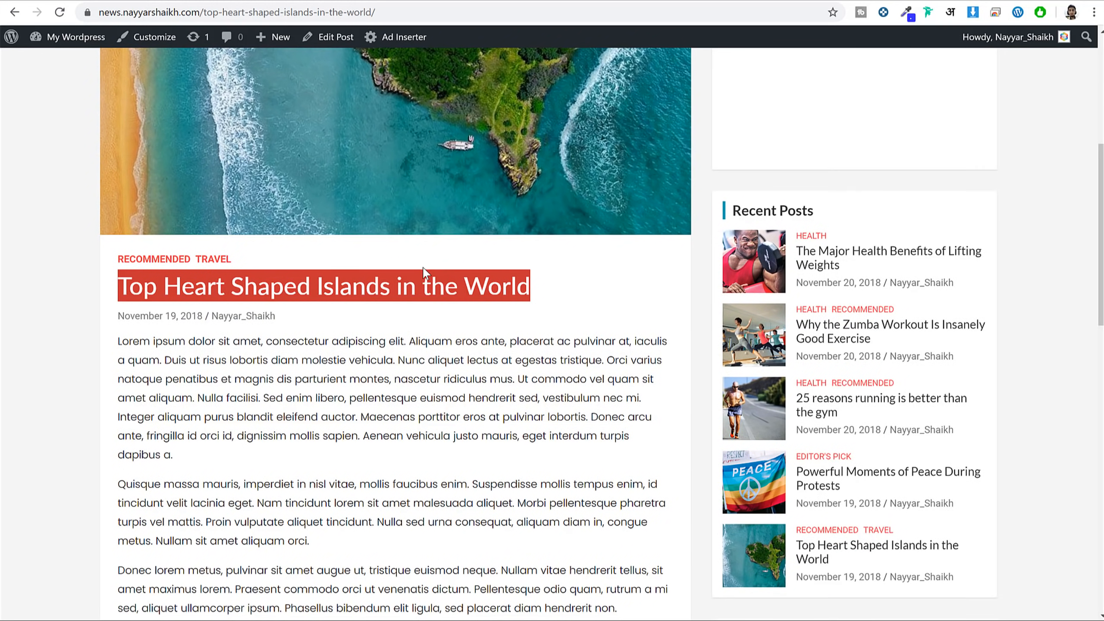
scroll(424, 272, "down", 2)
key("alt+Tab")
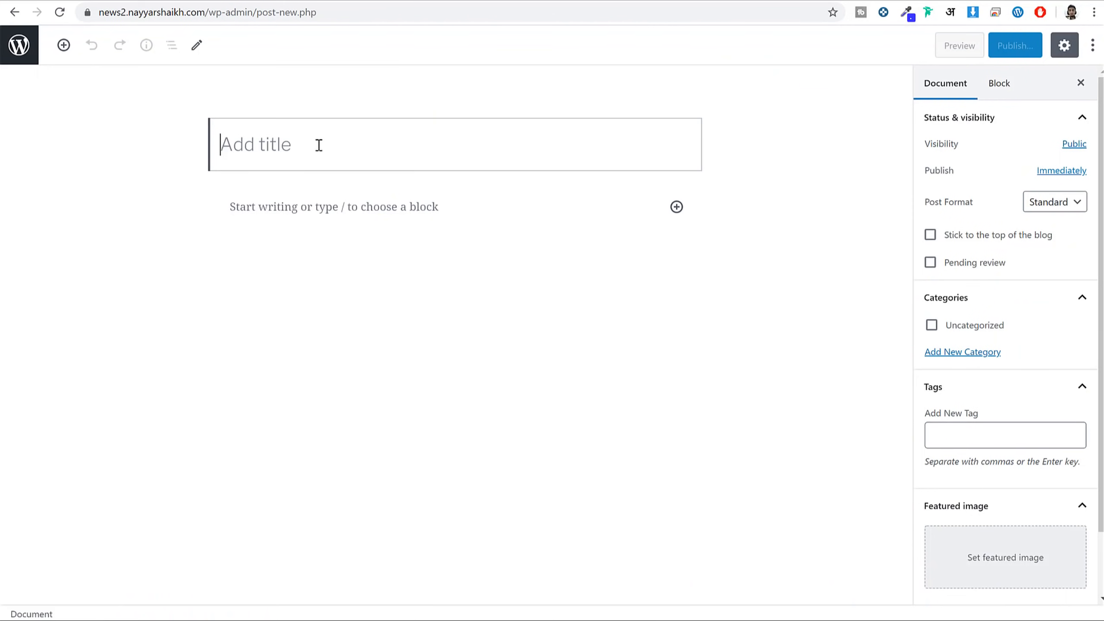
Paste 'Top Heart Shaped Islands in the World' as the new post's title.
key("ctrl+v")
left_click_drag(592, 146, 158, 133)
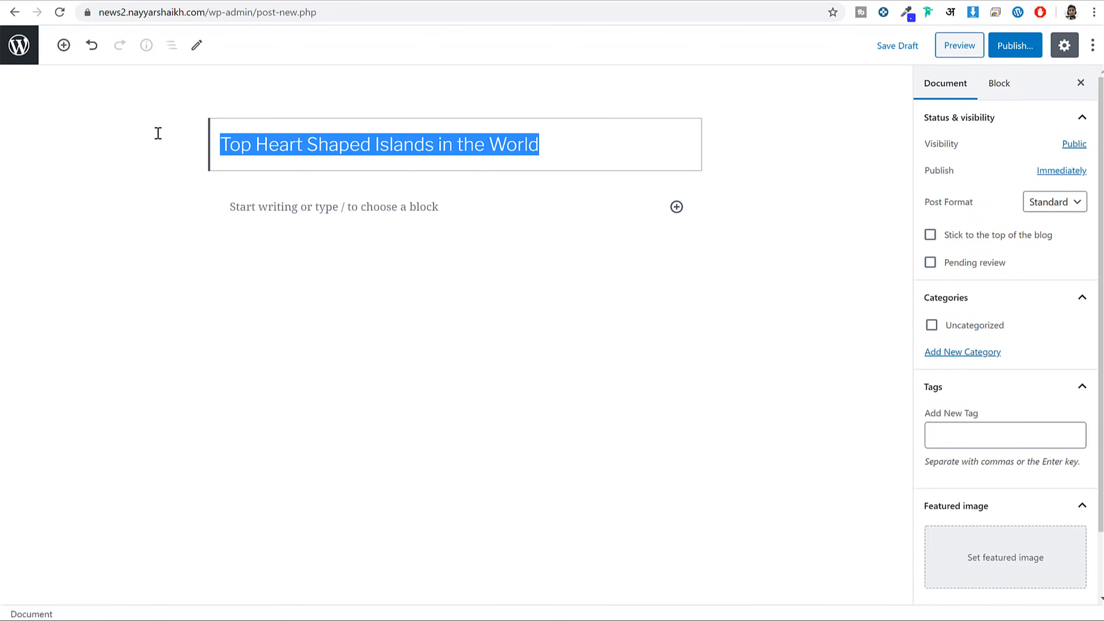
left_click(377, 198)
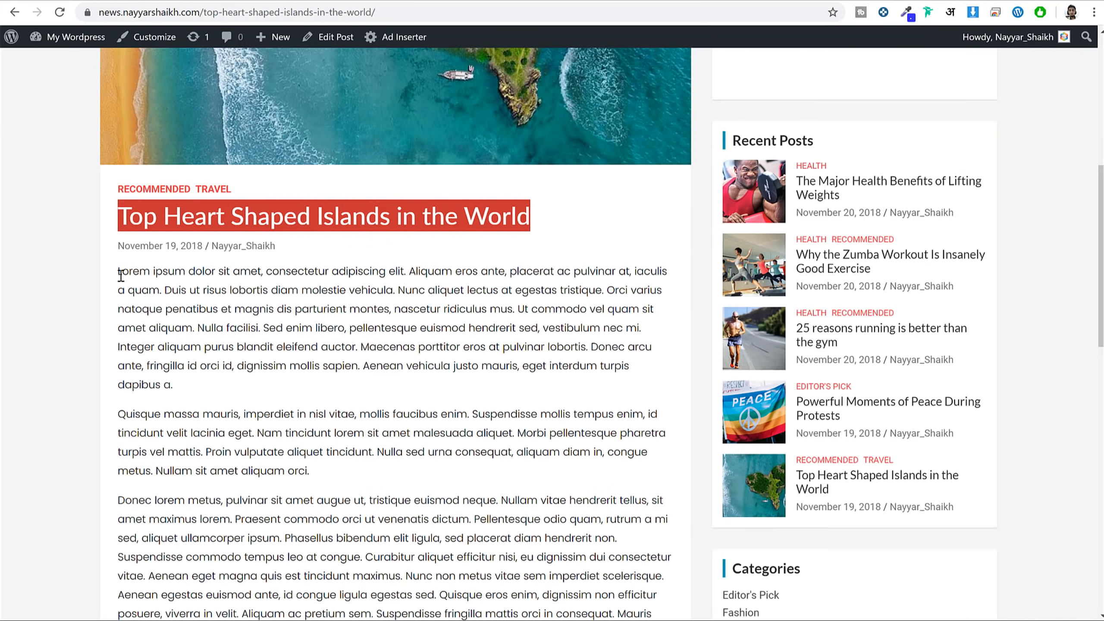
Copy the demo post's first two Lorem ipsum paragraphs and paste them into the body.
left_click_drag(121, 275, 374, 463)
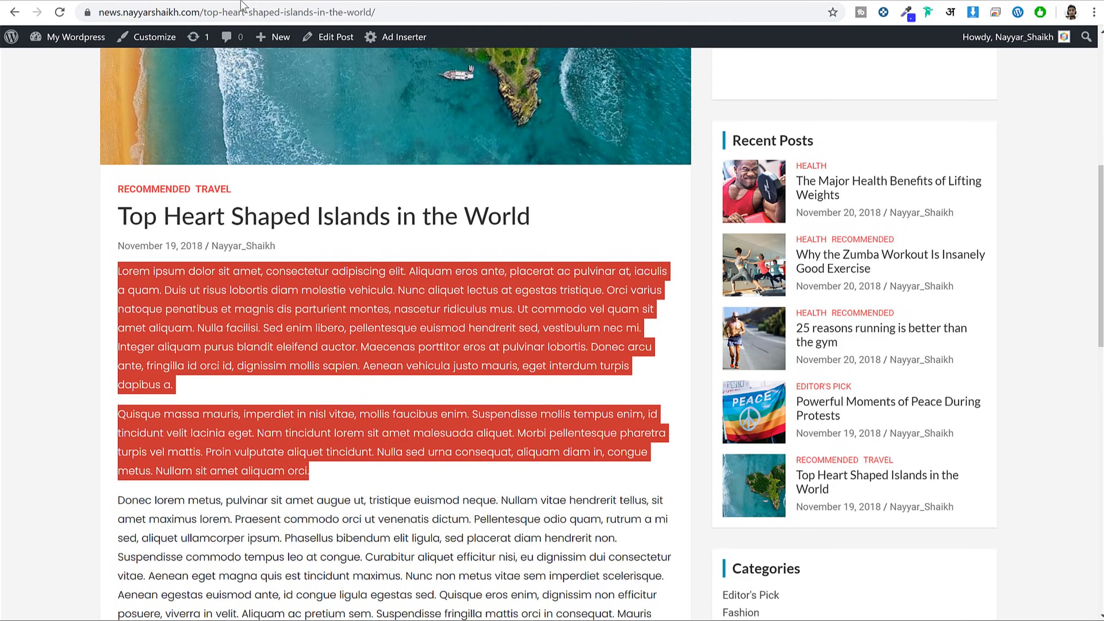
left_click(282, 1)
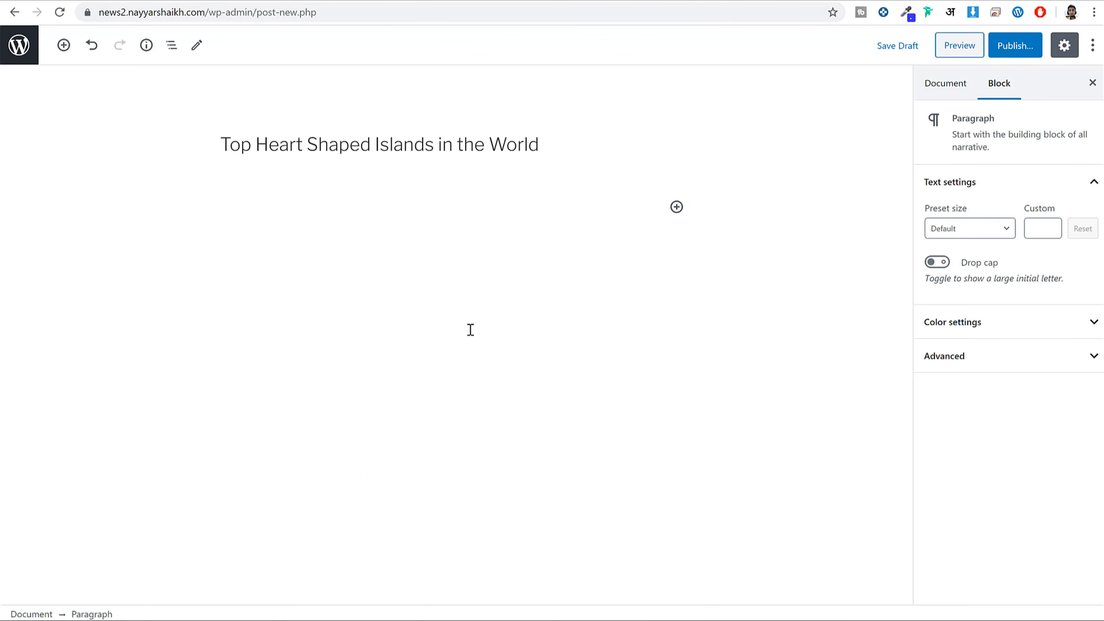
type("lotremr")
key("BackSpace")
key("BackSpace")
key("BackSpace")
key("BackSpace")
key("BackSpace")
key("BackSpace")
key("BackSpace")
key("ctrl+v")
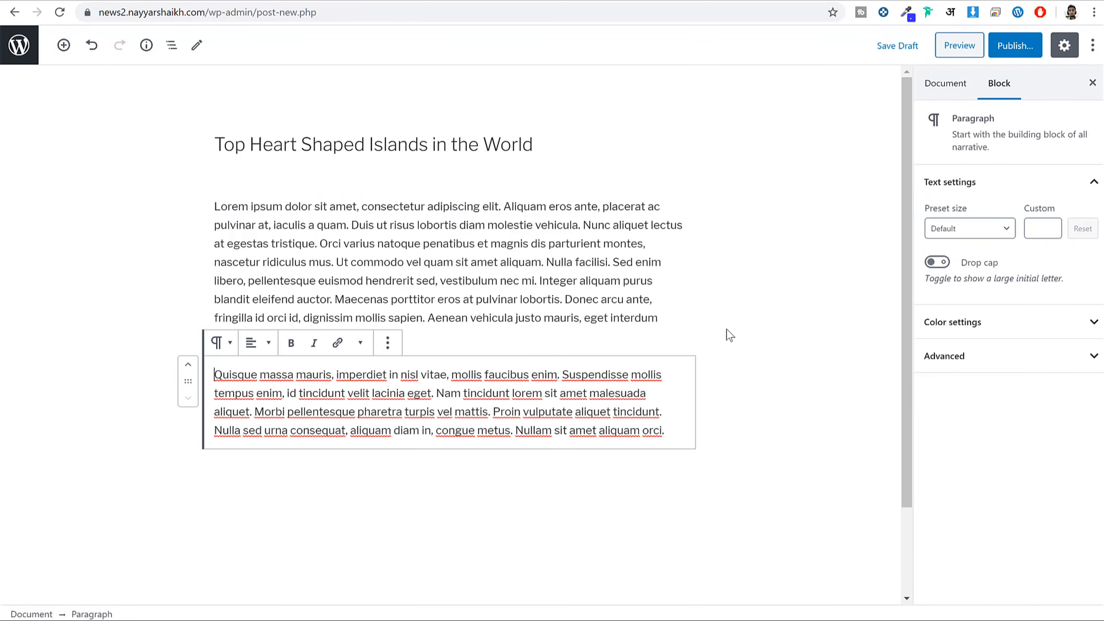
left_click(734, 340)
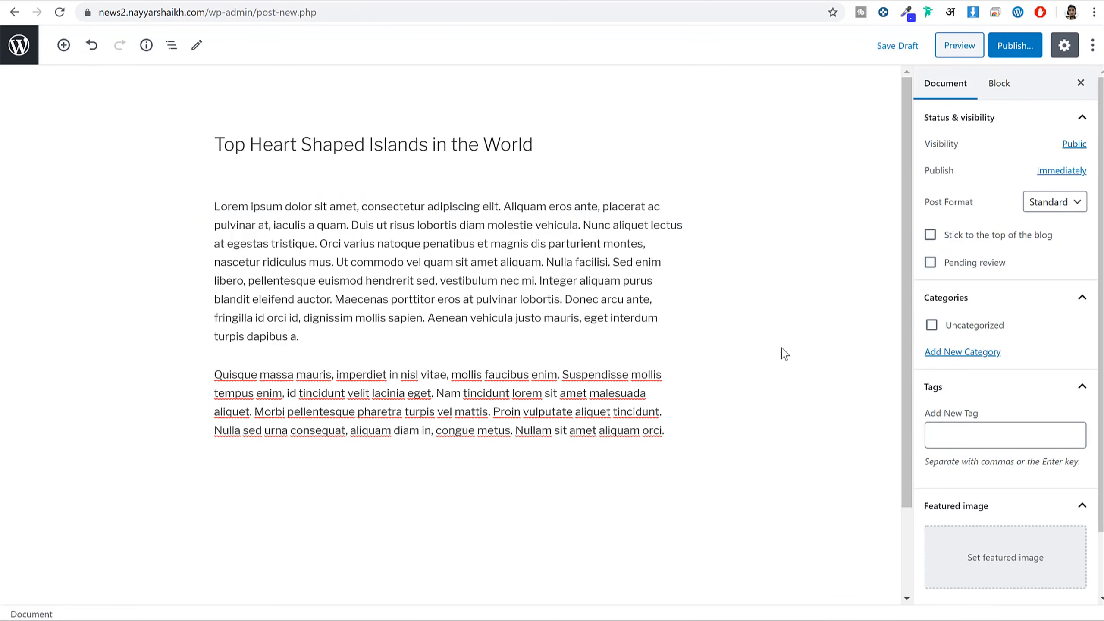
scroll(608, 345, "down", 2)
left_click(265, 369)
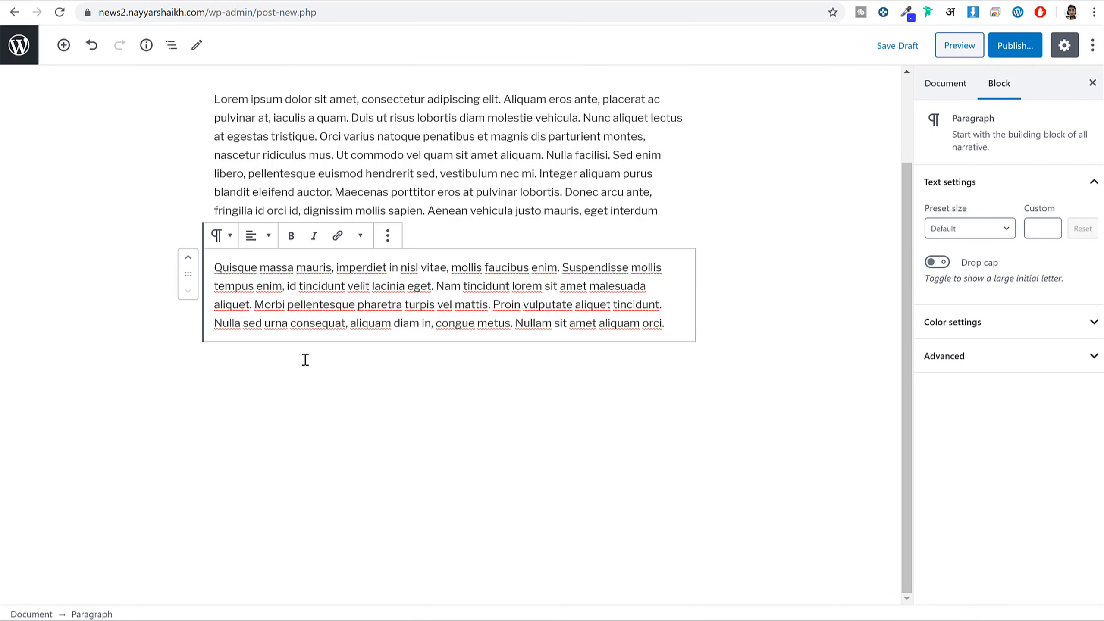
Add an Image block below the paragraphs holding the uploaded woman-eating-burger photo.
left_click(64, 45)
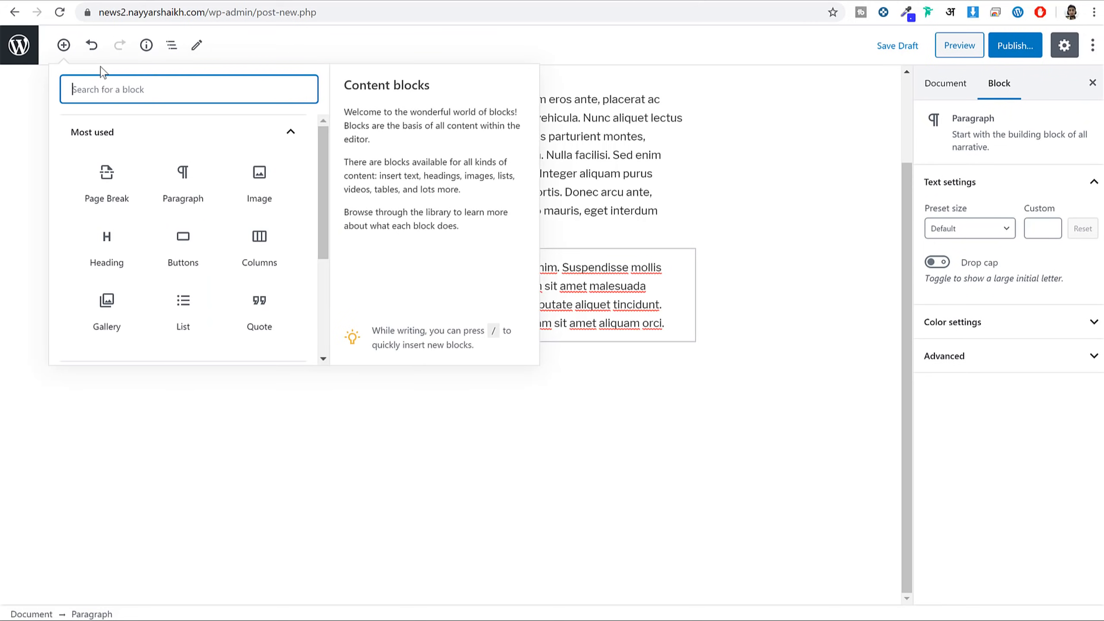
type("imag")
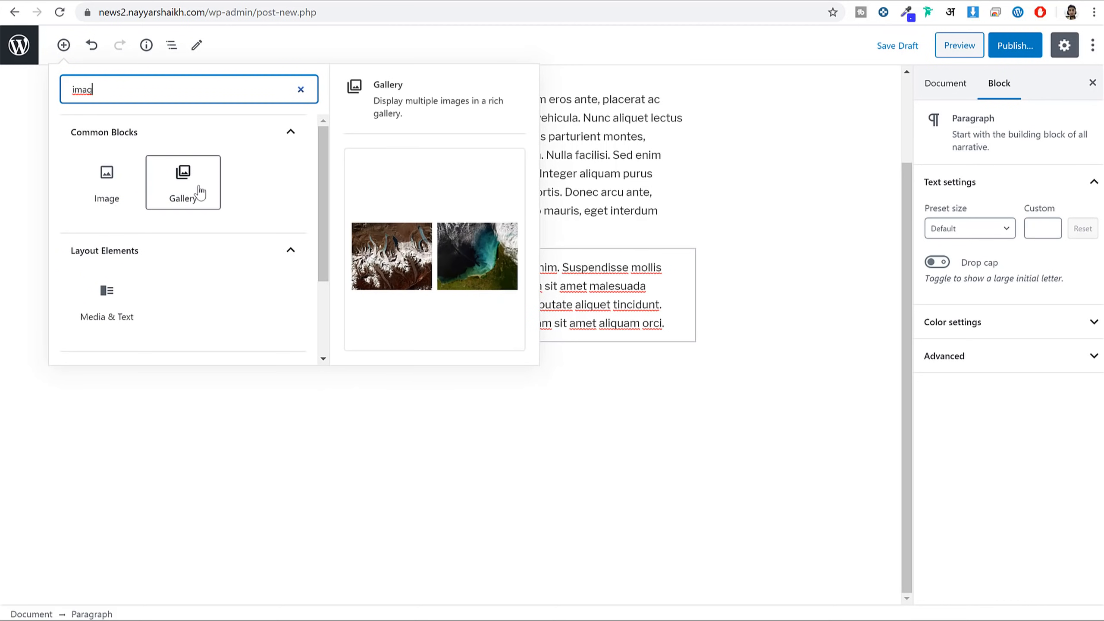
left_click(115, 189)
scroll(236, 347, "down", 3)
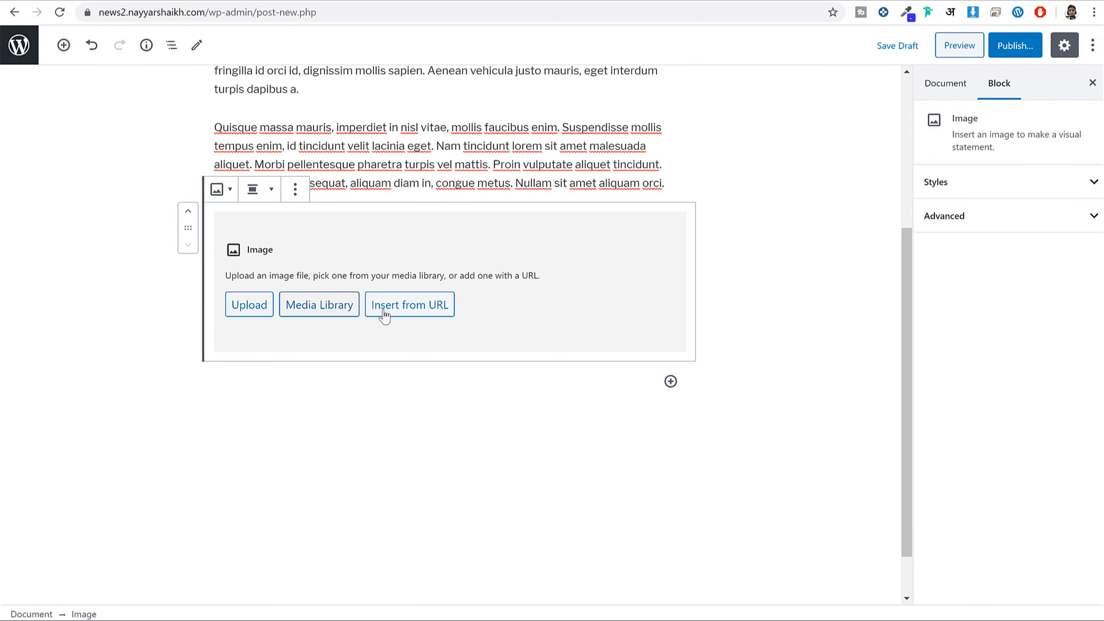
left_click(262, 304)
left_click(176, 78)
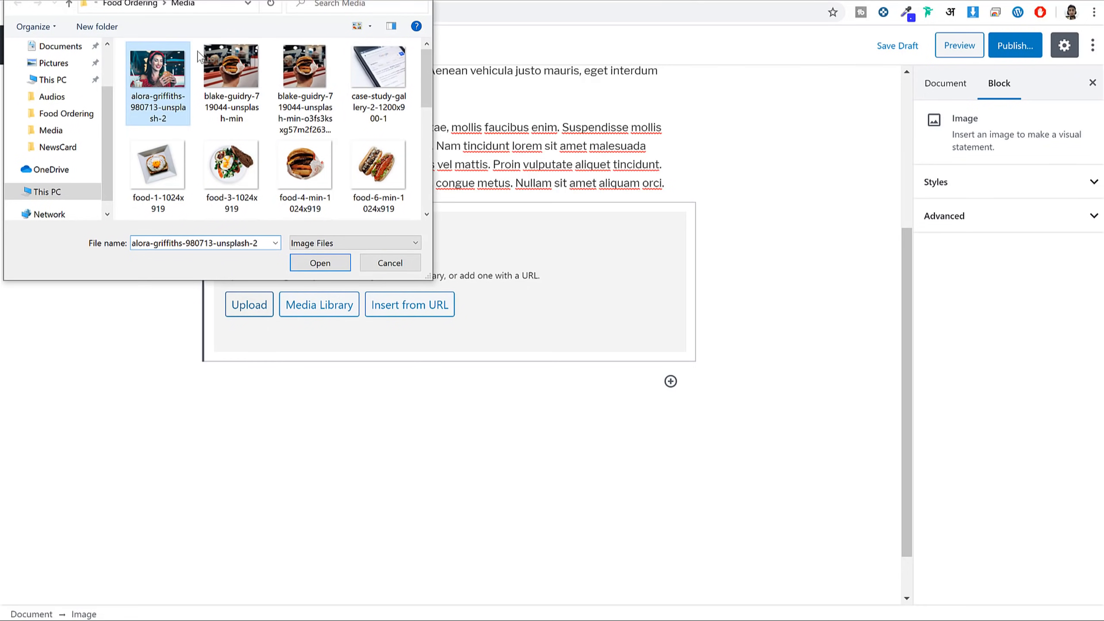
left_click(320, 262)
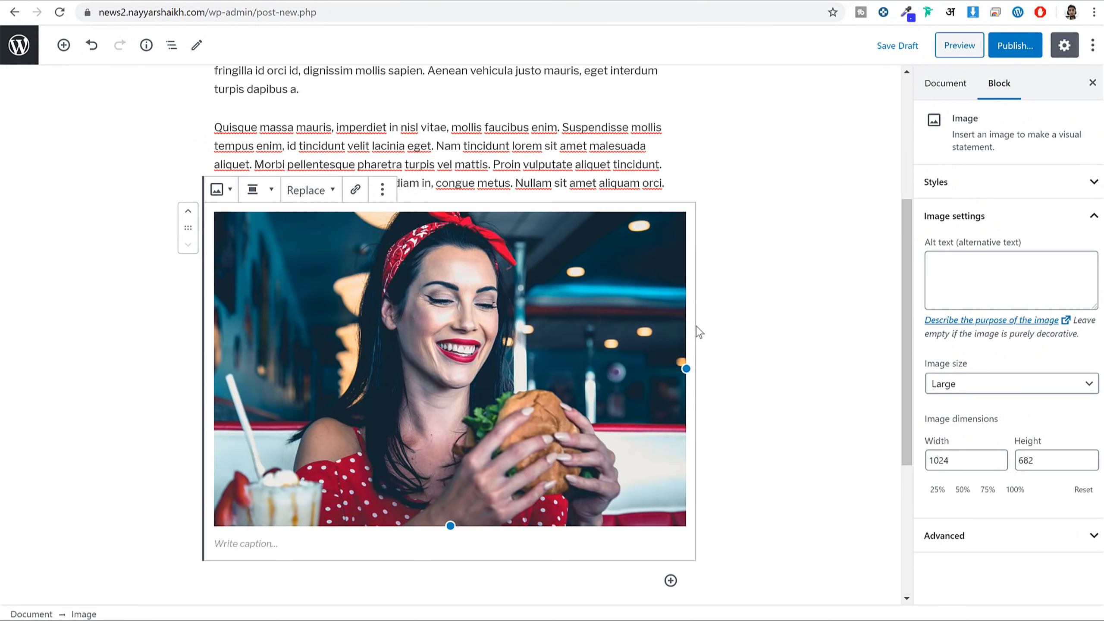
Shrink the image to 328 × 218 and caption it 'Caption at bottom'.
left_click_drag(686, 368, 444, 369)
left_click(324, 393)
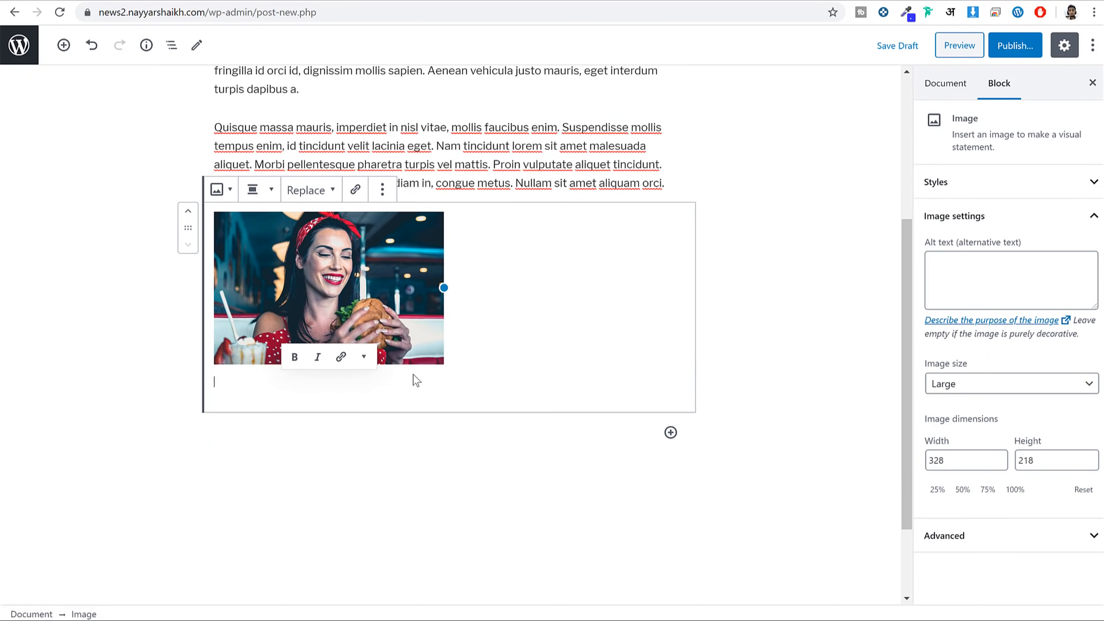
type("Caption at bottom")
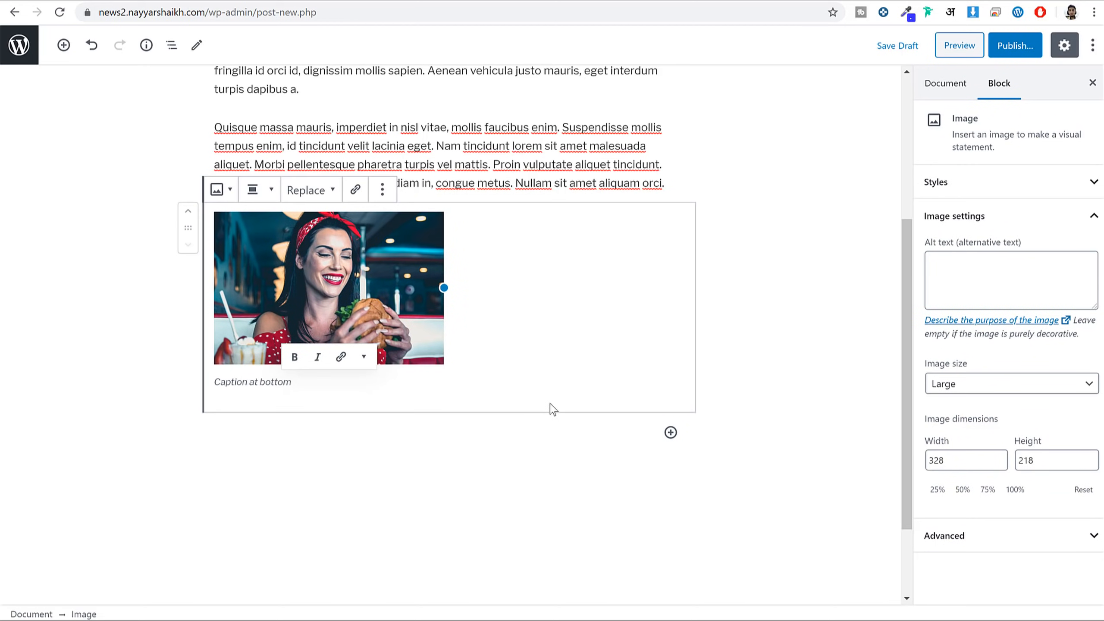
left_click_drag(305, 382, 217, 383)
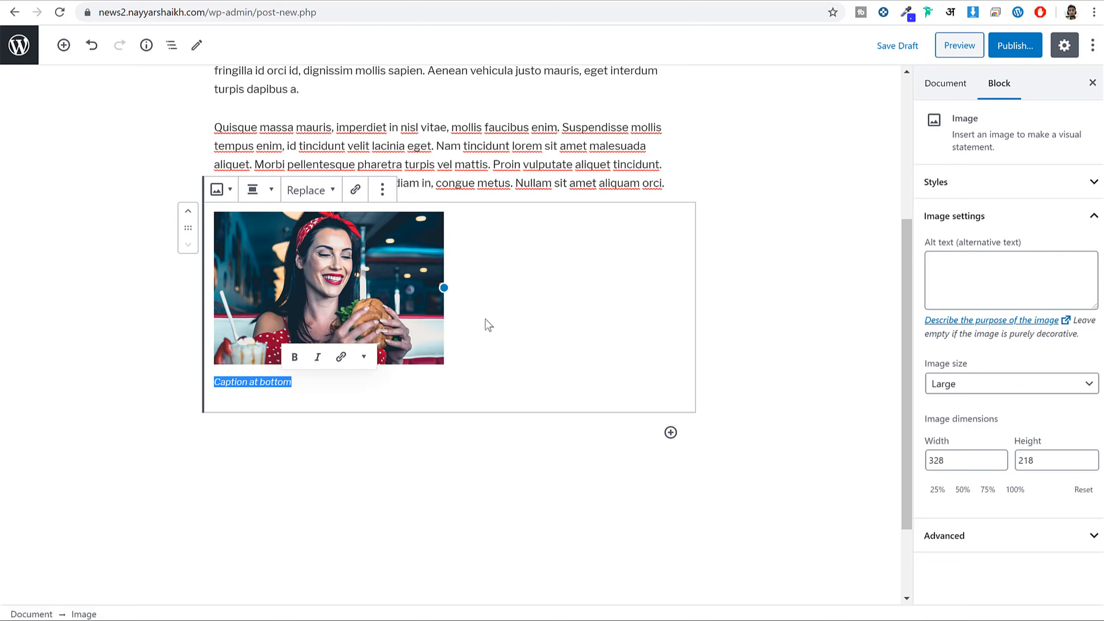
left_click(801, 350)
left_click(454, 279)
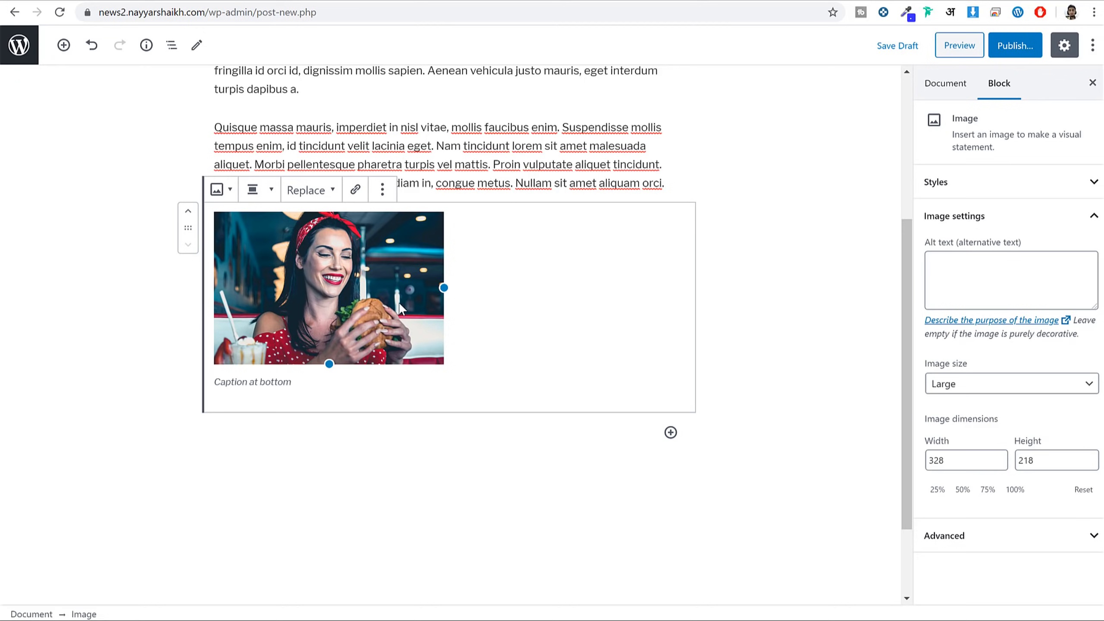
scroll(548, 396, "down", 2)
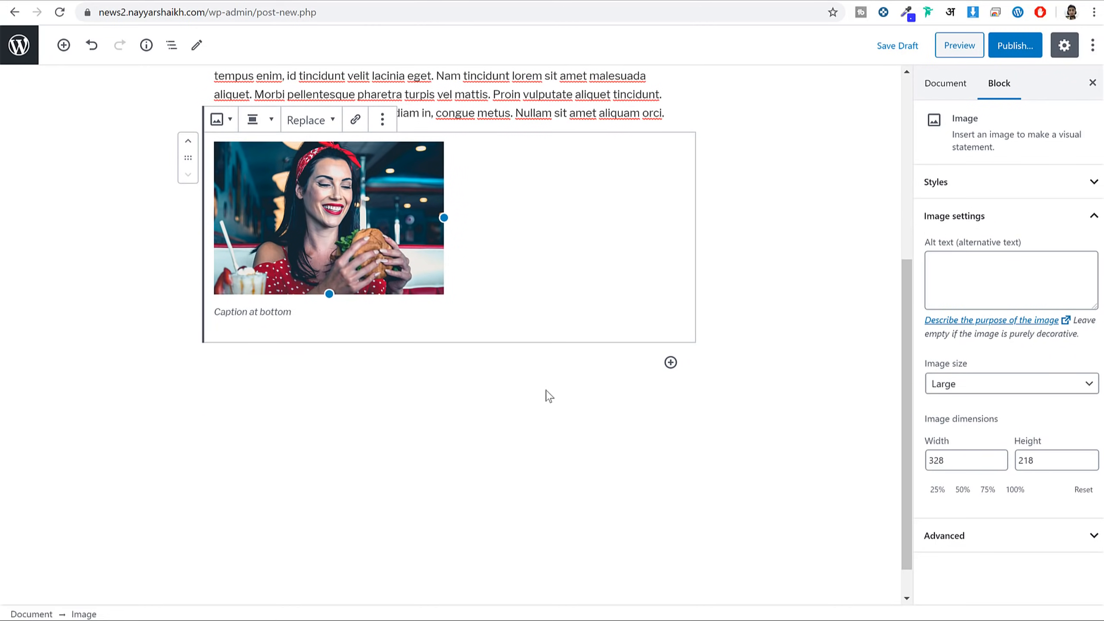
Insert a Columns block with two equal 50/50 columns below the image.
left_click(68, 50)
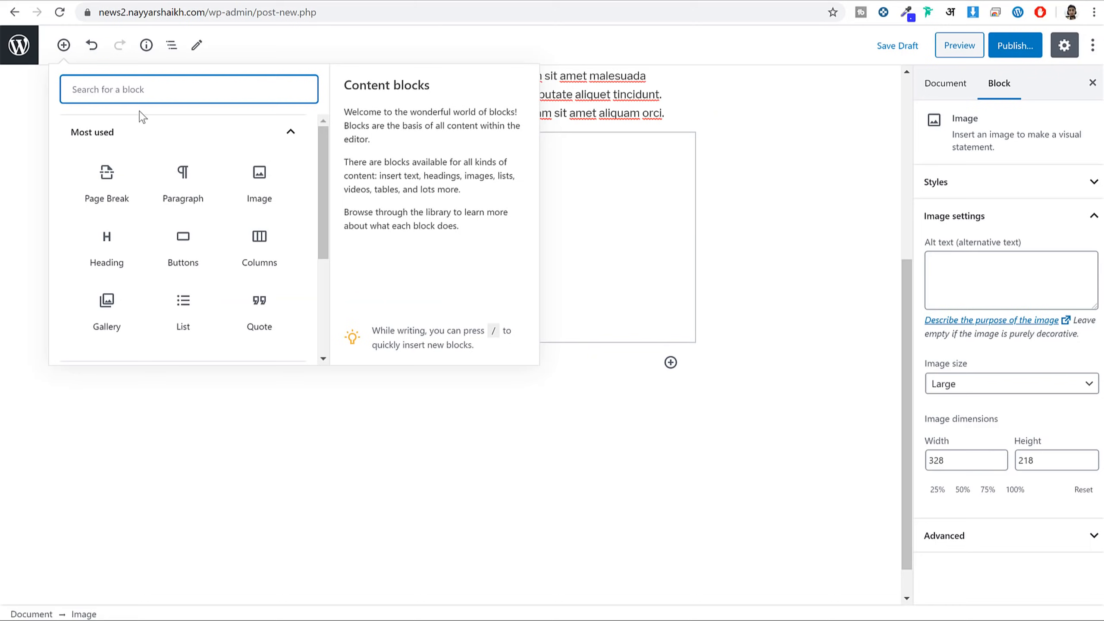
type("colu")
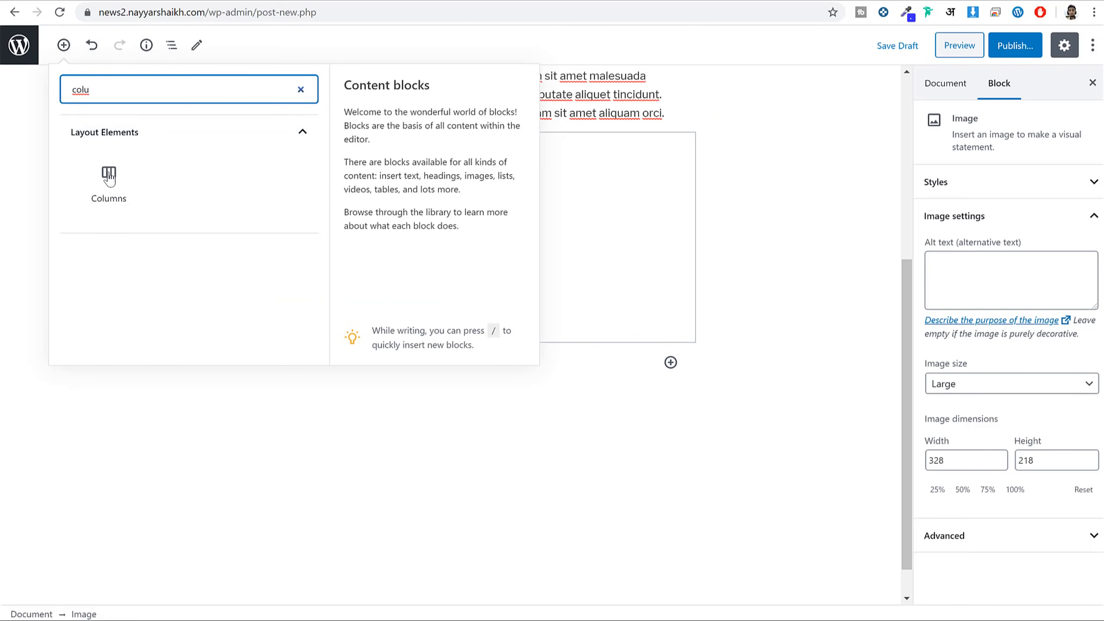
left_click(108, 176)
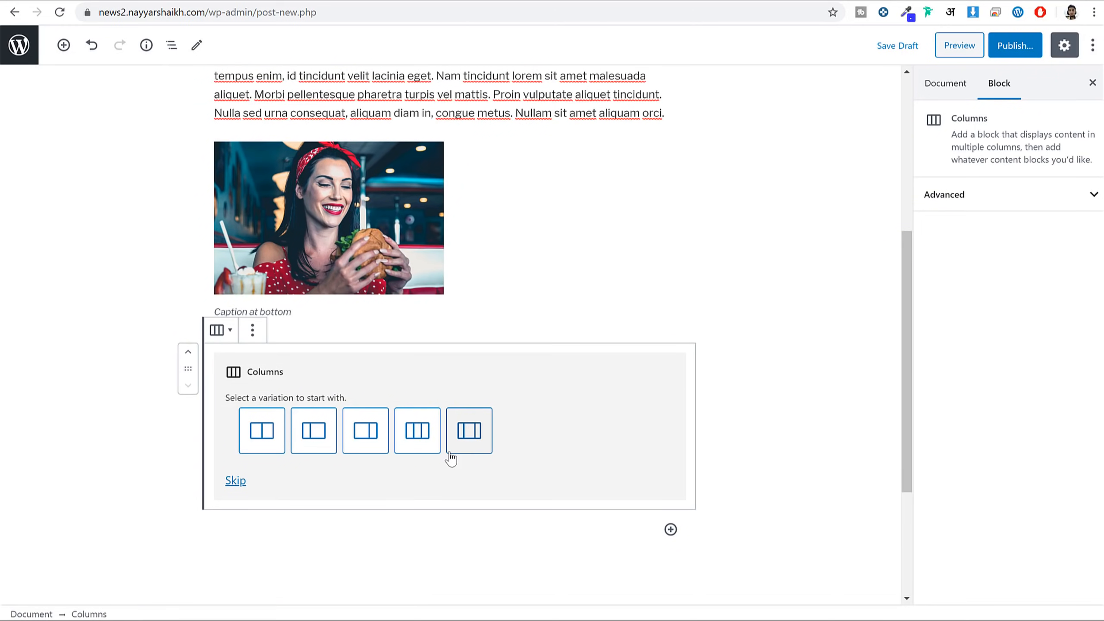
scroll(449, 458, "down", 2)
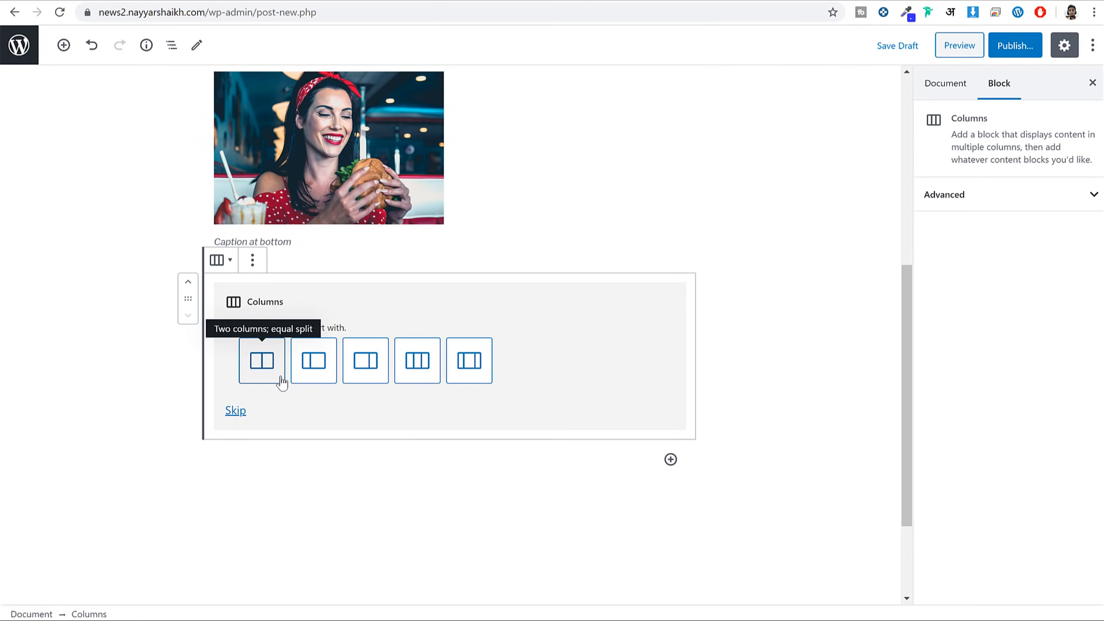
left_click(266, 363)
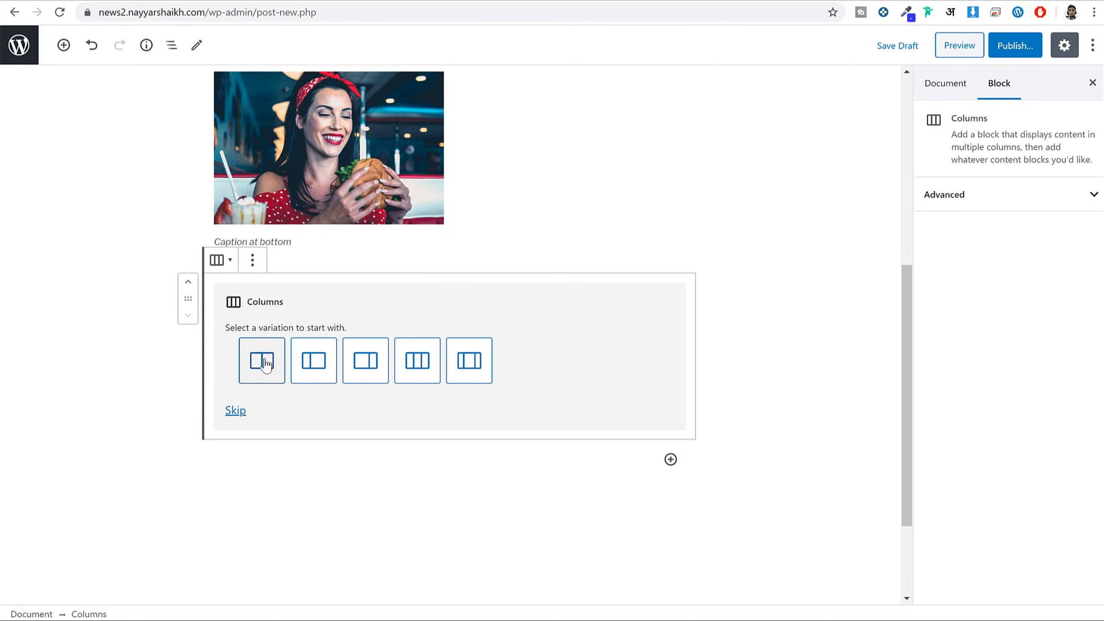
left_click(266, 363)
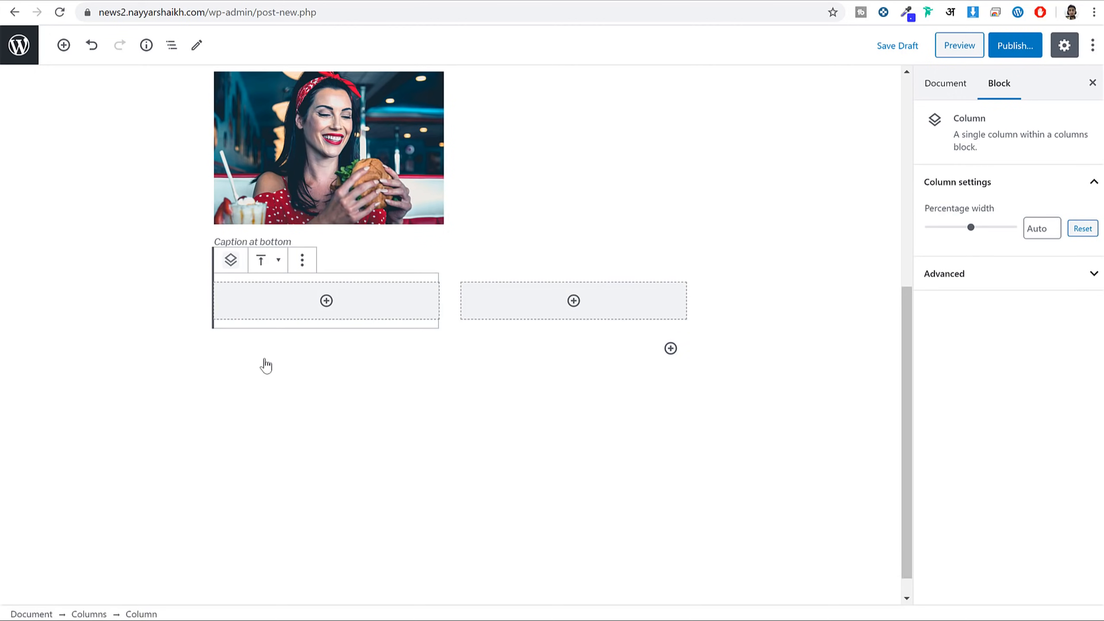
Place the woman-with-burger photo from the Media Library in the left column.
left_click(327, 301)
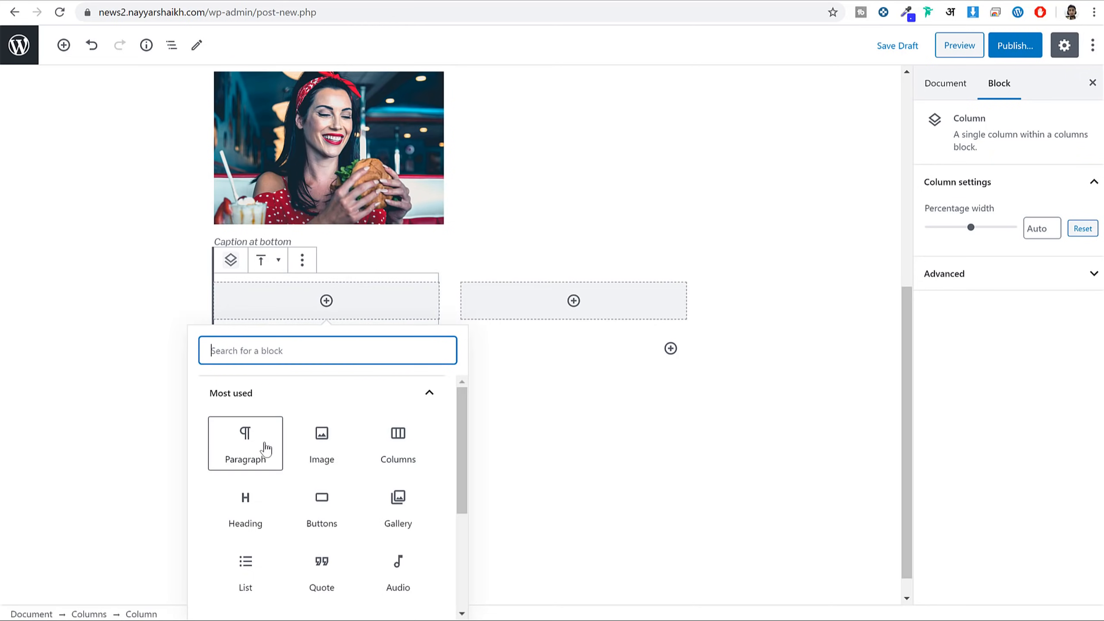
left_click(299, 447)
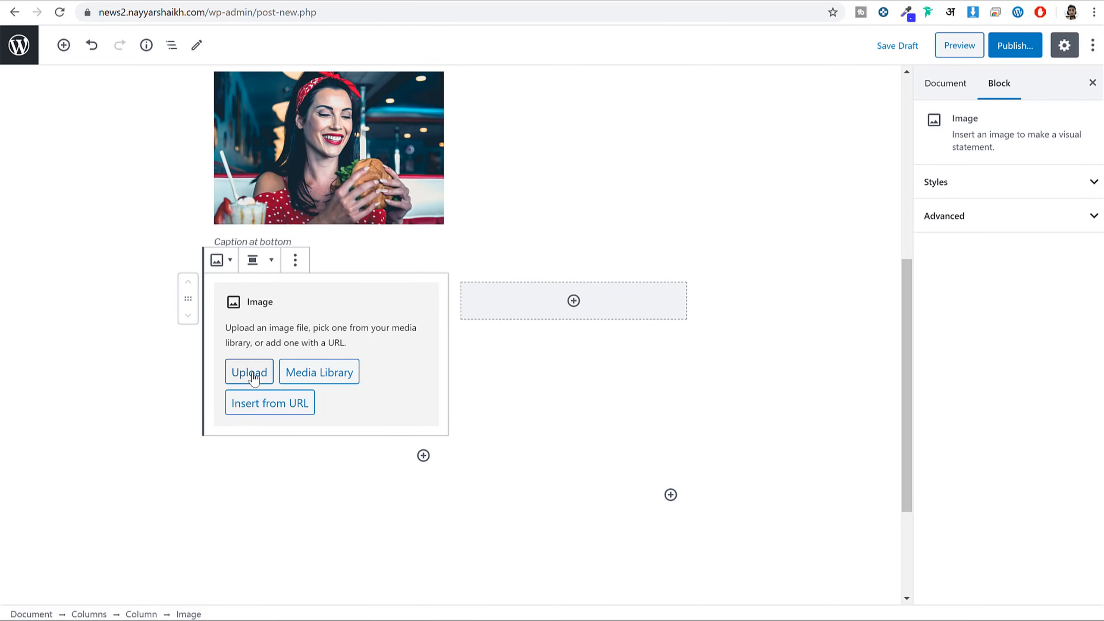
left_click(300, 372)
left_click(108, 209)
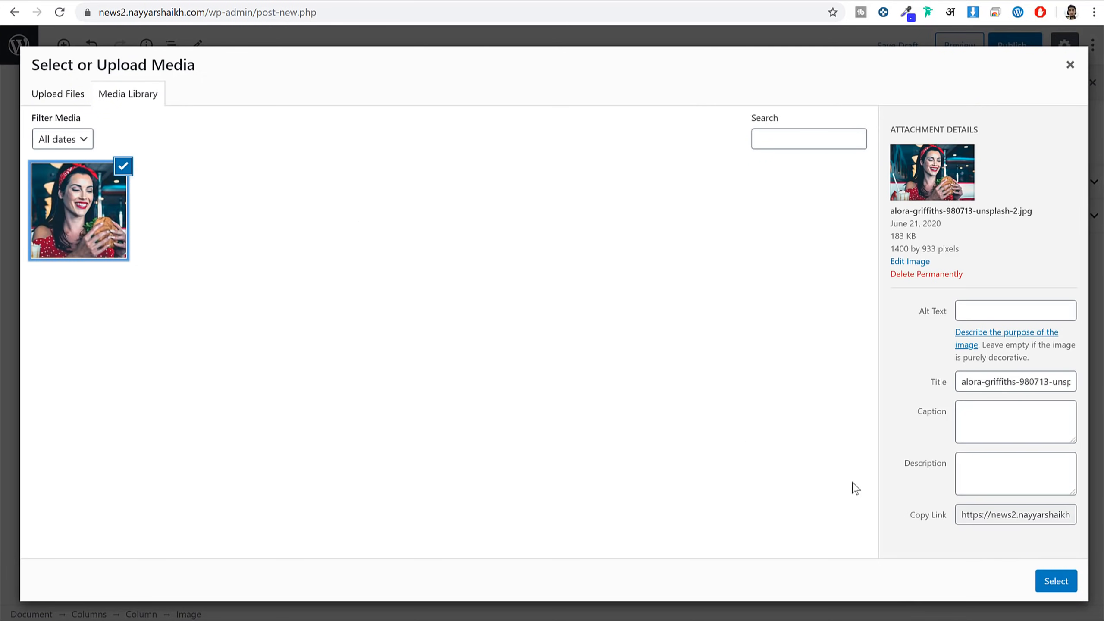
left_click(1056, 581)
left_click(297, 452)
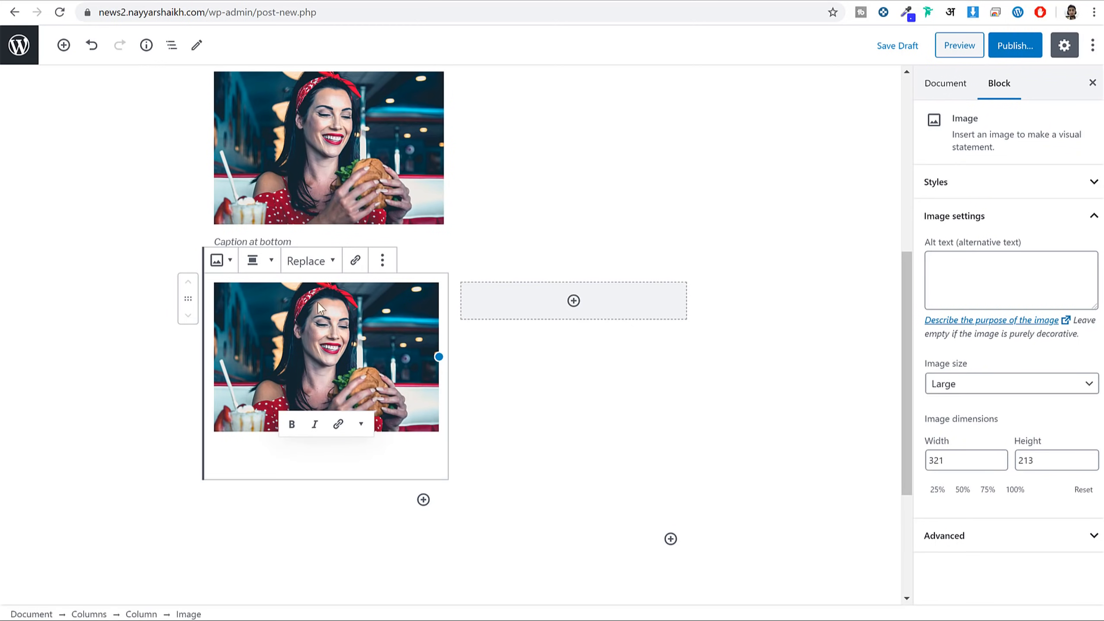
Link the left-column photo to the YouTube channel URL.
left_click(356, 261)
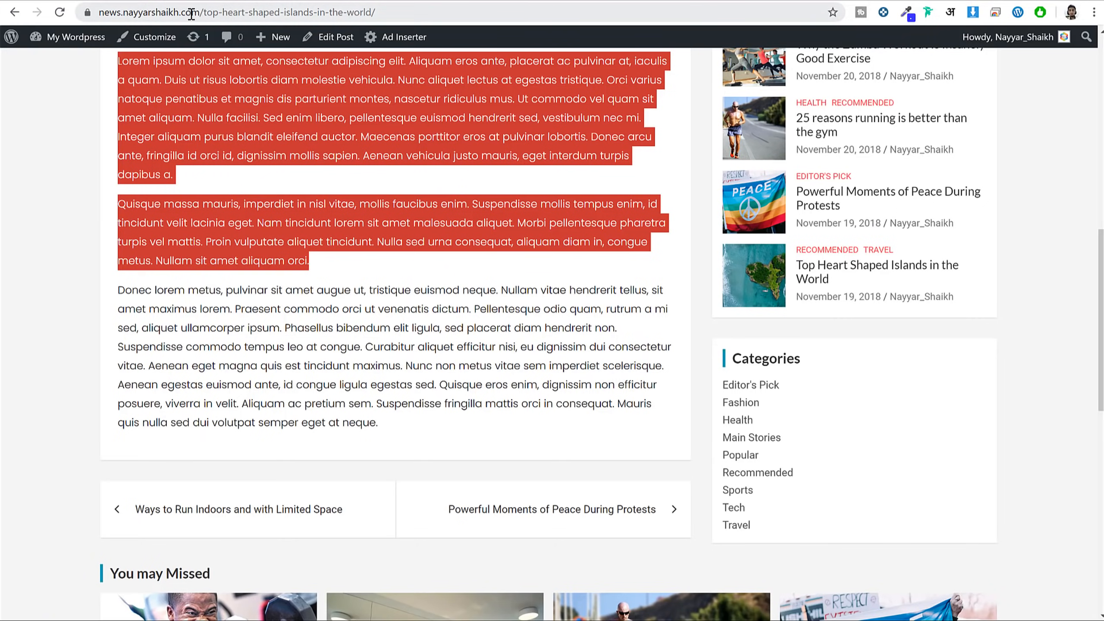
key("ctrl+t")
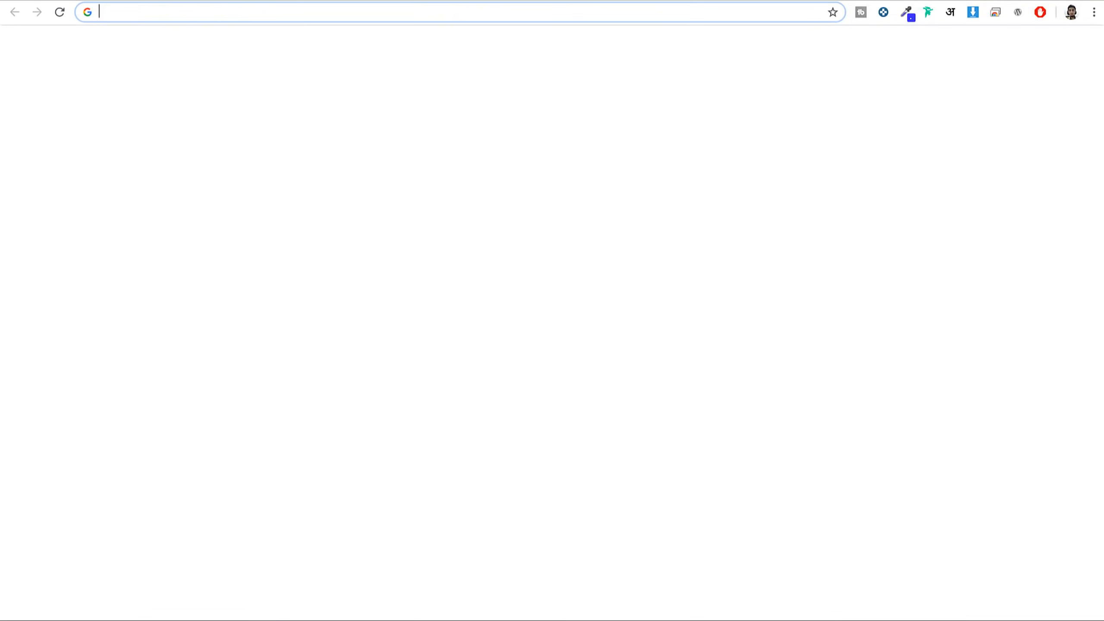
type("y")
key("Down")
key("Down")
key("Down")
key("Down")
key("Return")
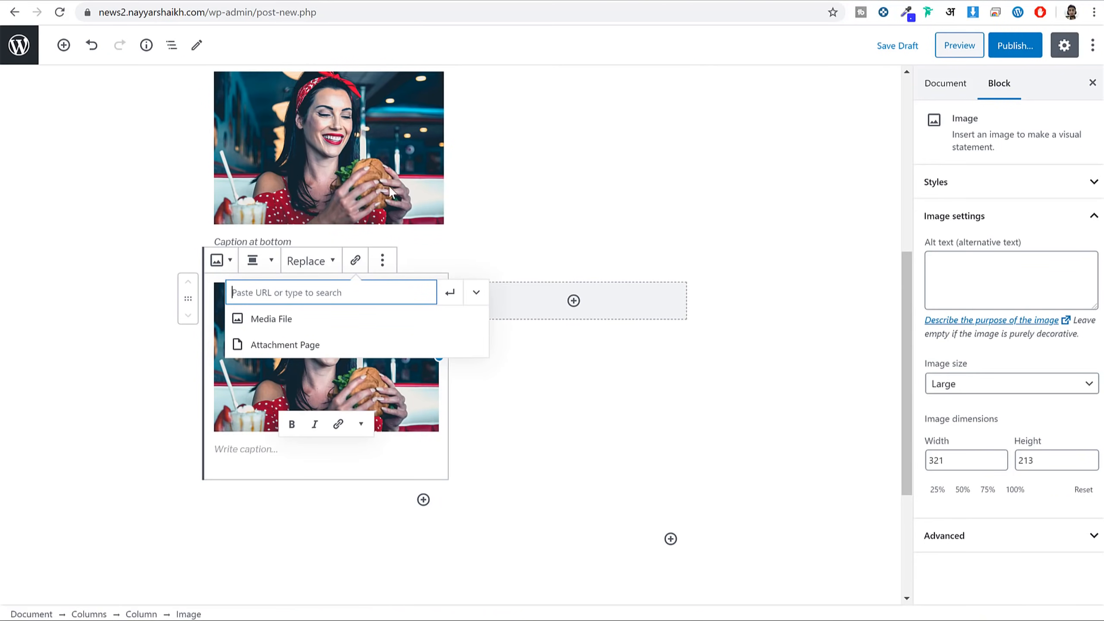
type("https://www.youtube.com/nayyarshaikh")
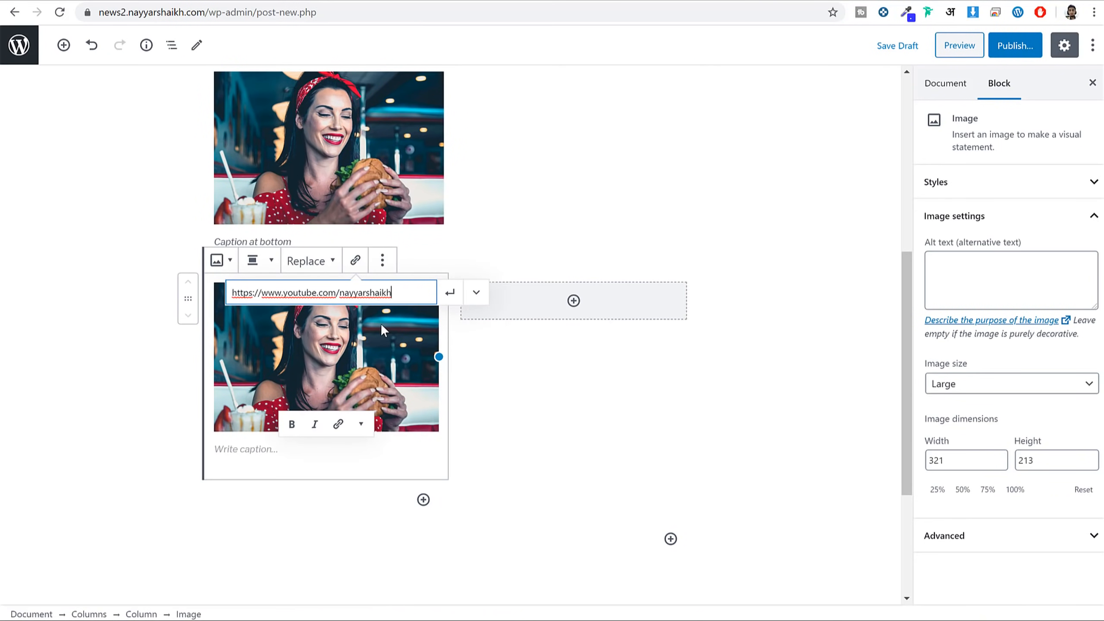
left_click(450, 294)
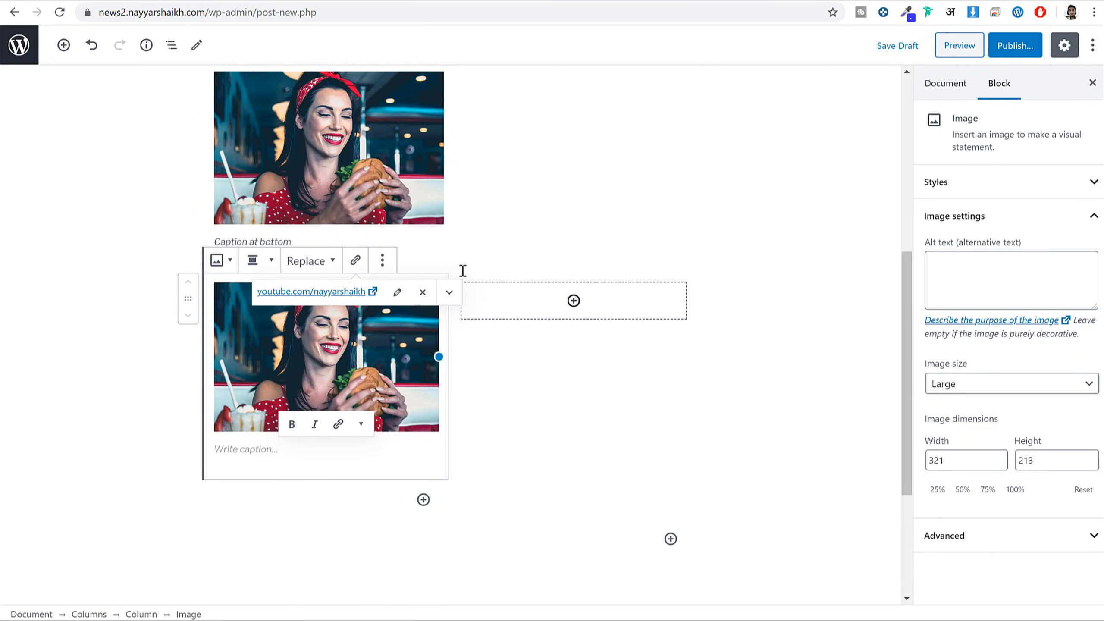
Caption the left-column photo 'Caption Added' in bold.
left_click(289, 447)
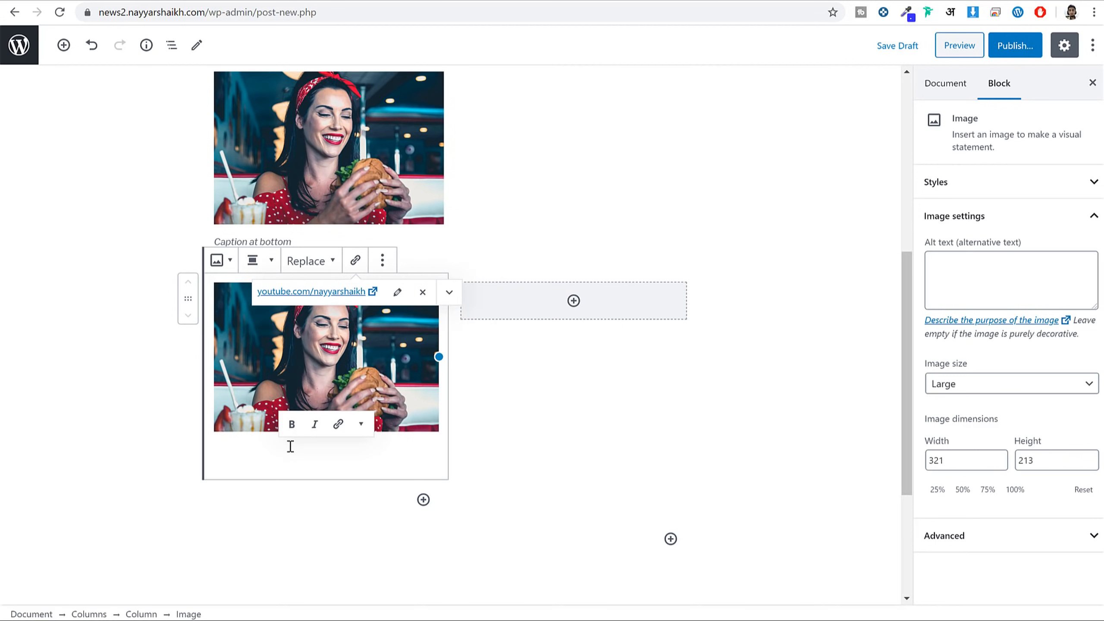
type("Caption Added")
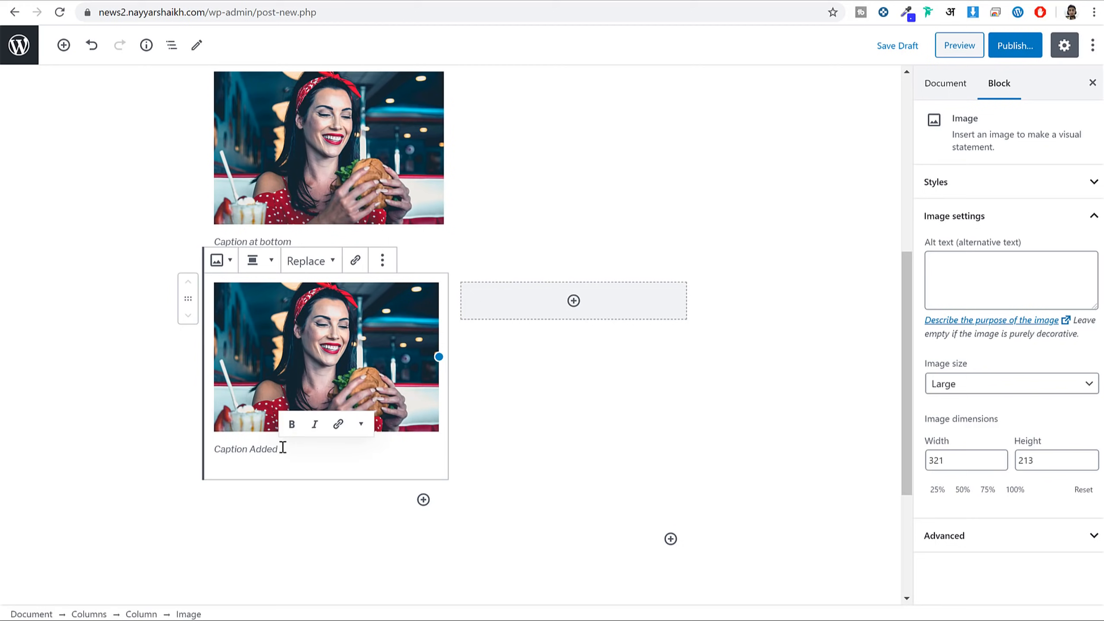
left_click_drag(281, 447, 213, 448)
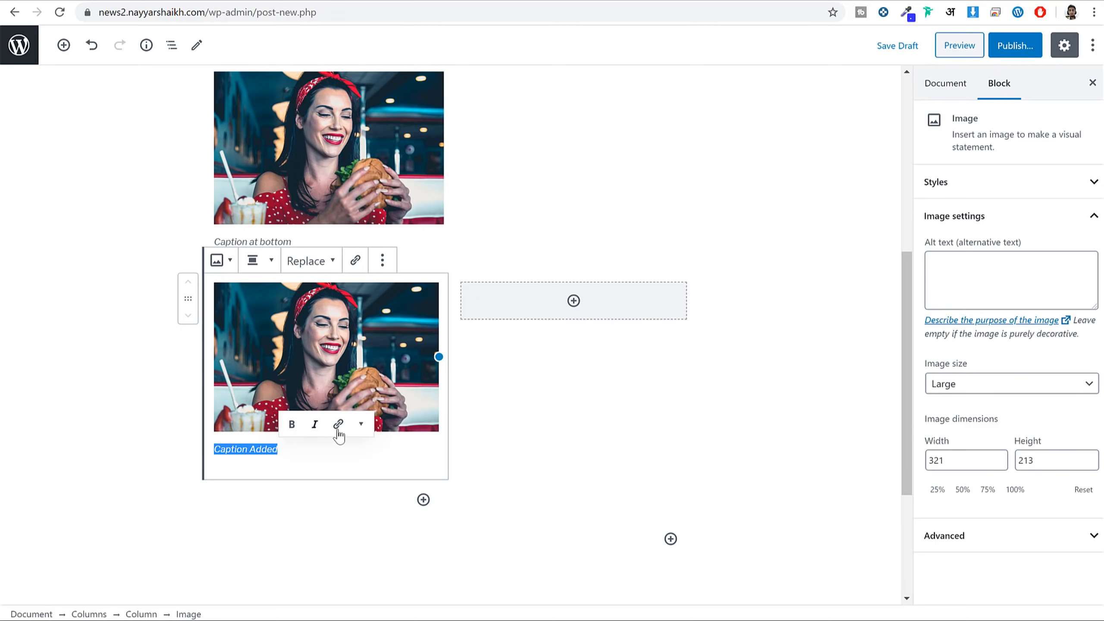
left_click(291, 429)
left_click(319, 430)
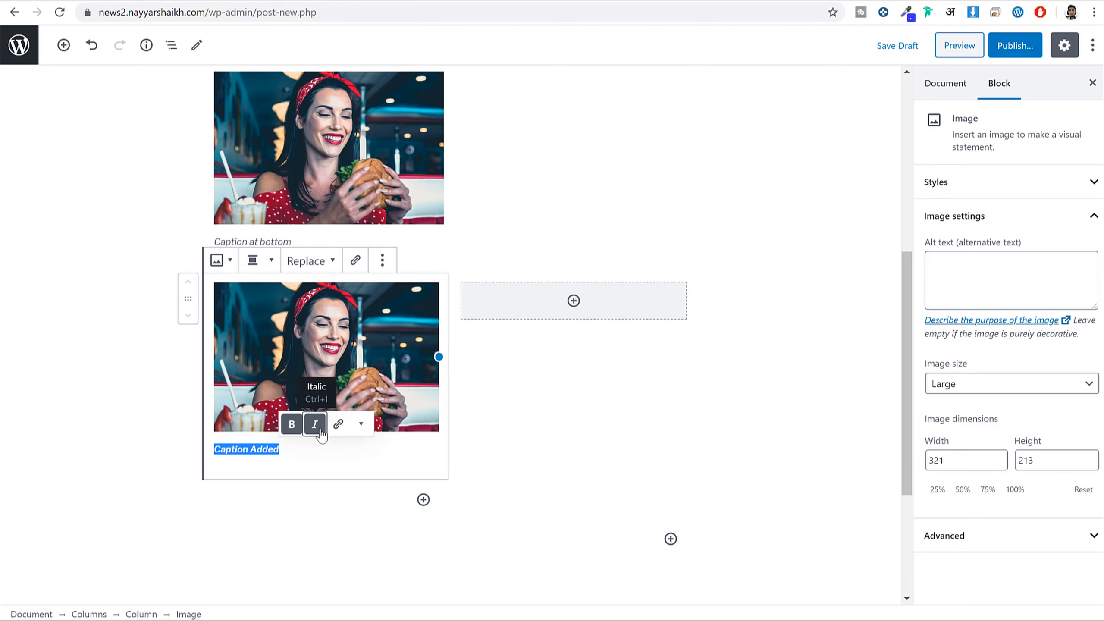
left_click(315, 424)
left_click(361, 424)
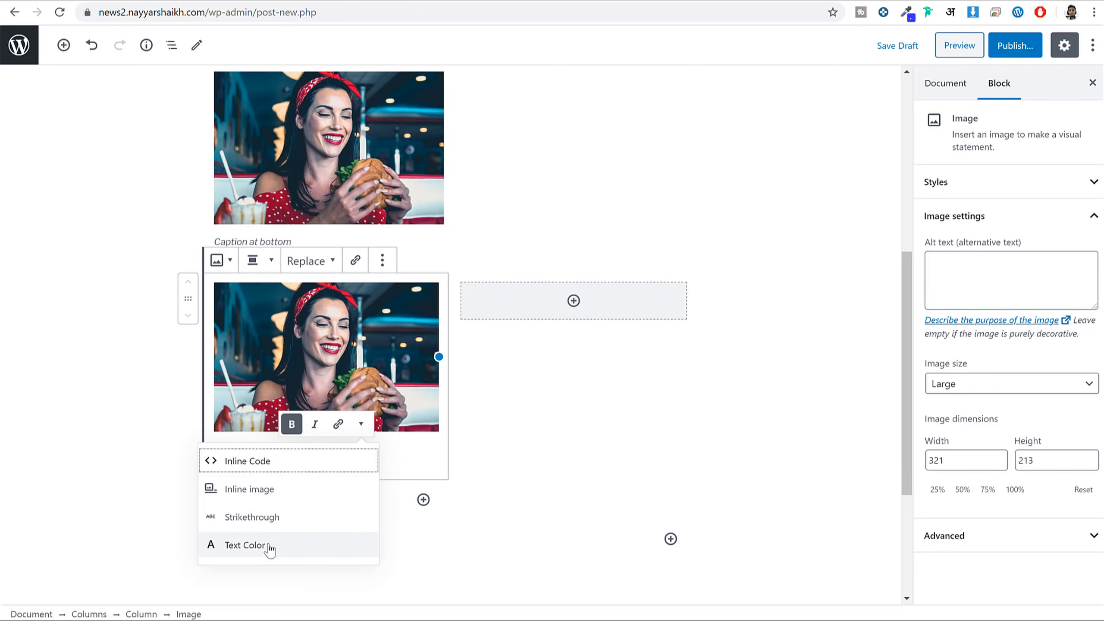
left_click(552, 445)
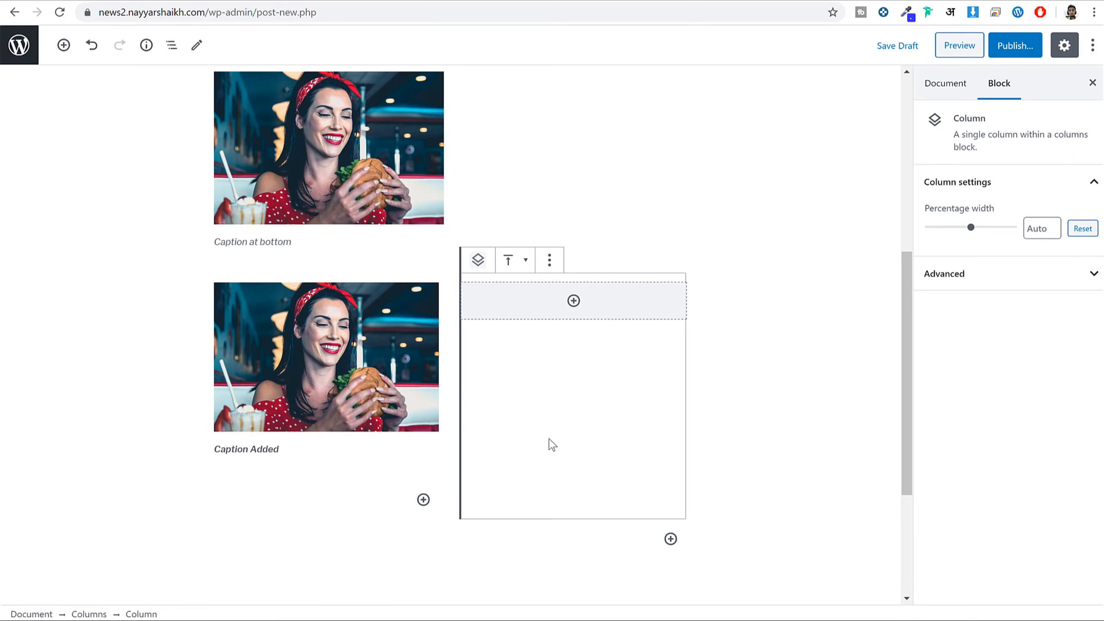
Upload the blake-guidry-719044-unsplash-min burger photo into the right column and shrink it.
left_click(573, 300)
left_click(600, 454)
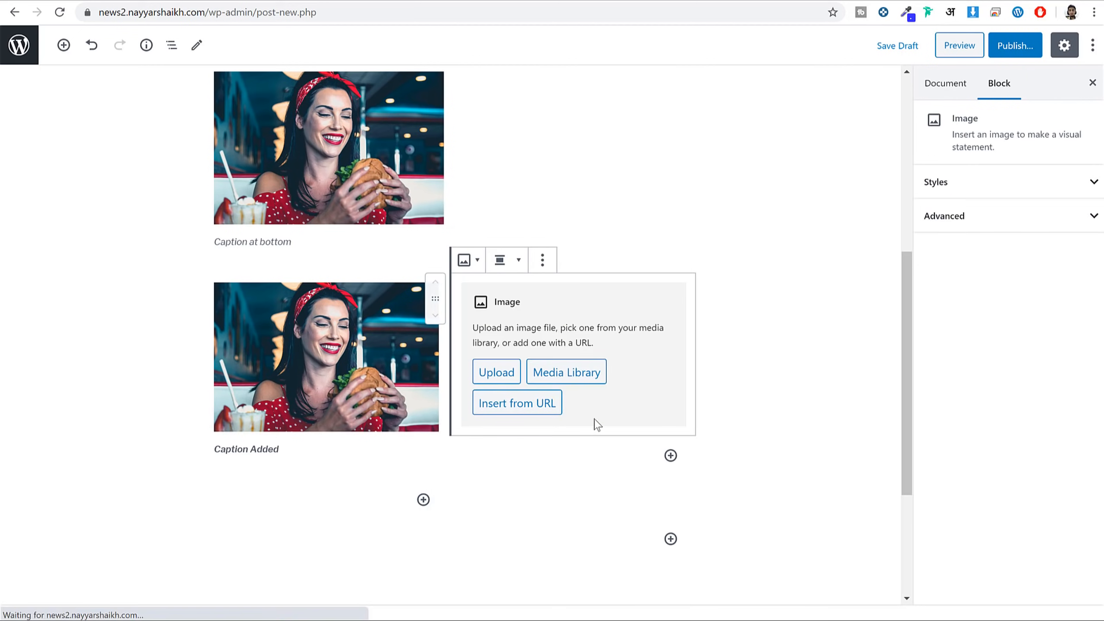
left_click(512, 372)
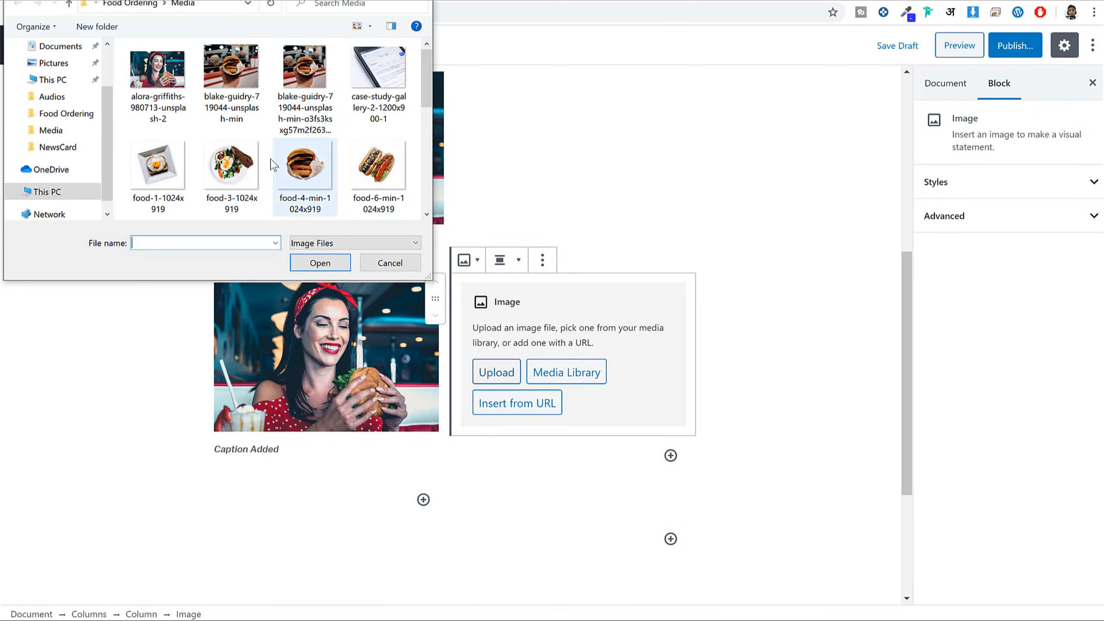
left_click(241, 83)
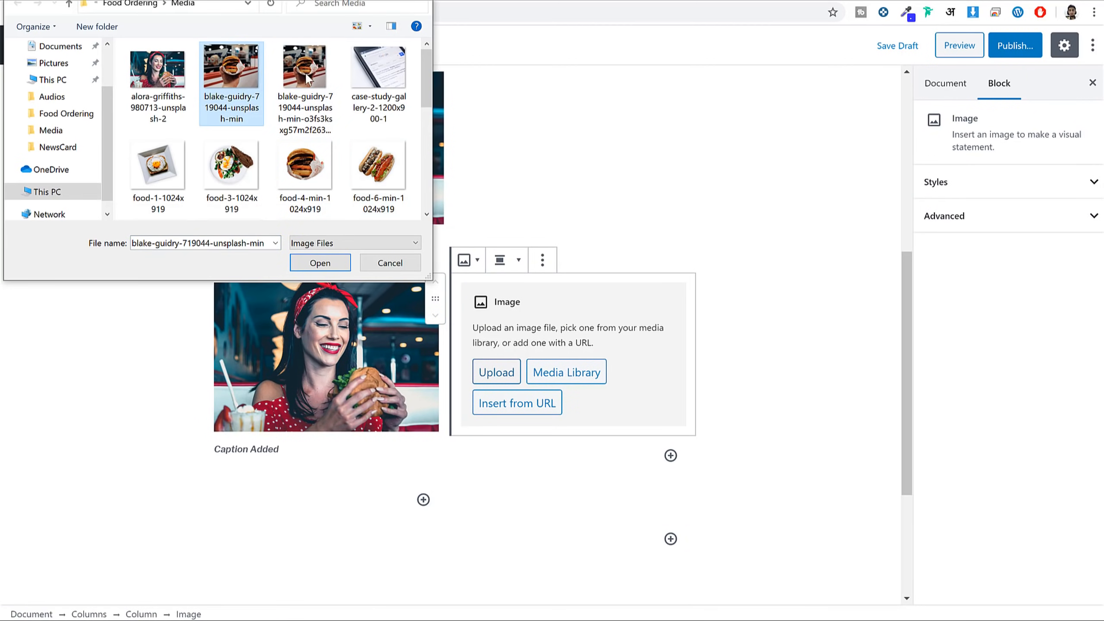
left_click(305, 263)
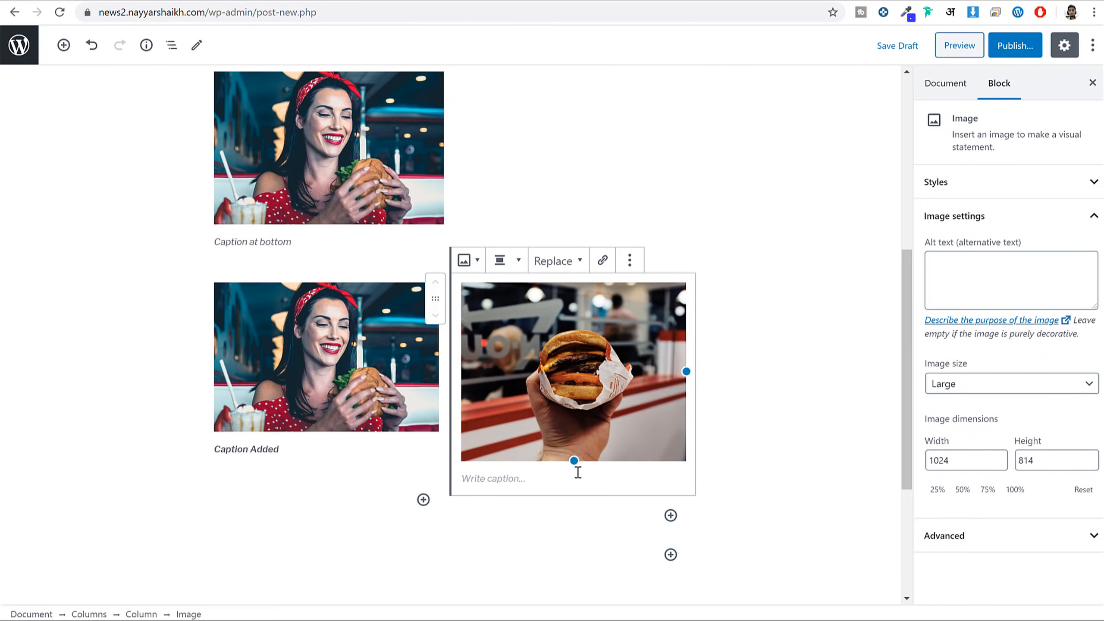
left_click_drag(570, 461, 568, 438)
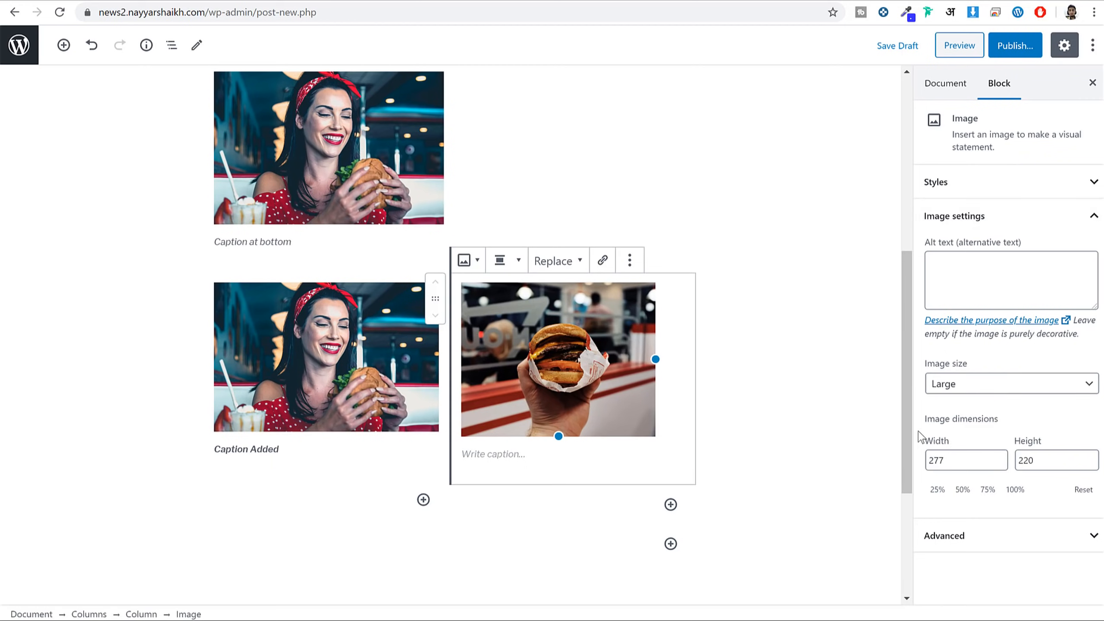
Set the burger image width to 321, leaving '321' in its caption.
double_click(957, 456)
left_click(630, 453)
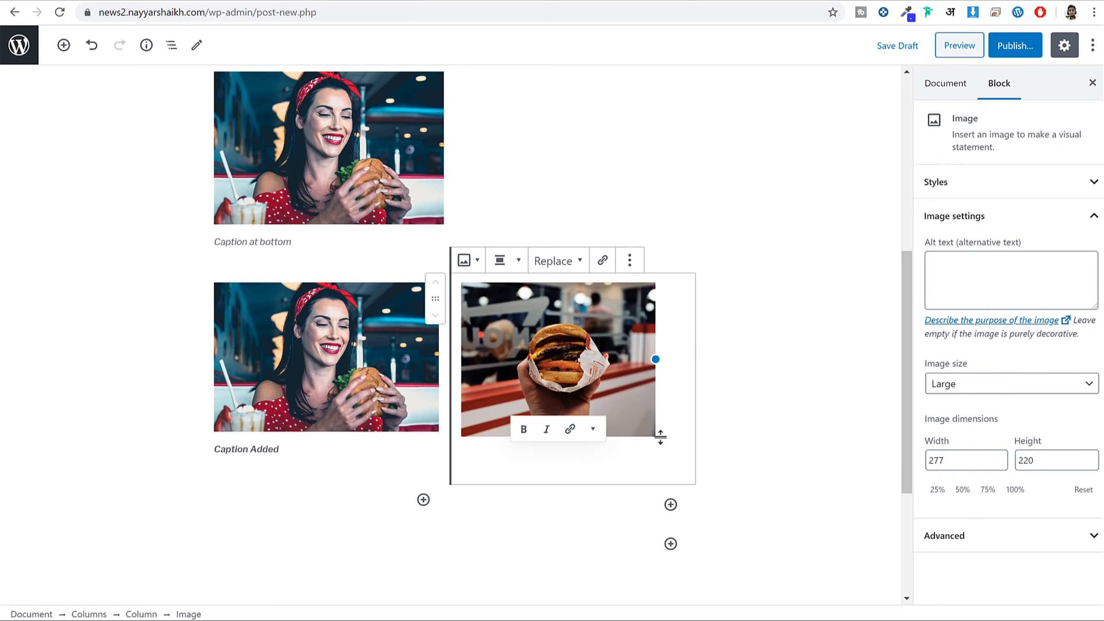
left_click(337, 367)
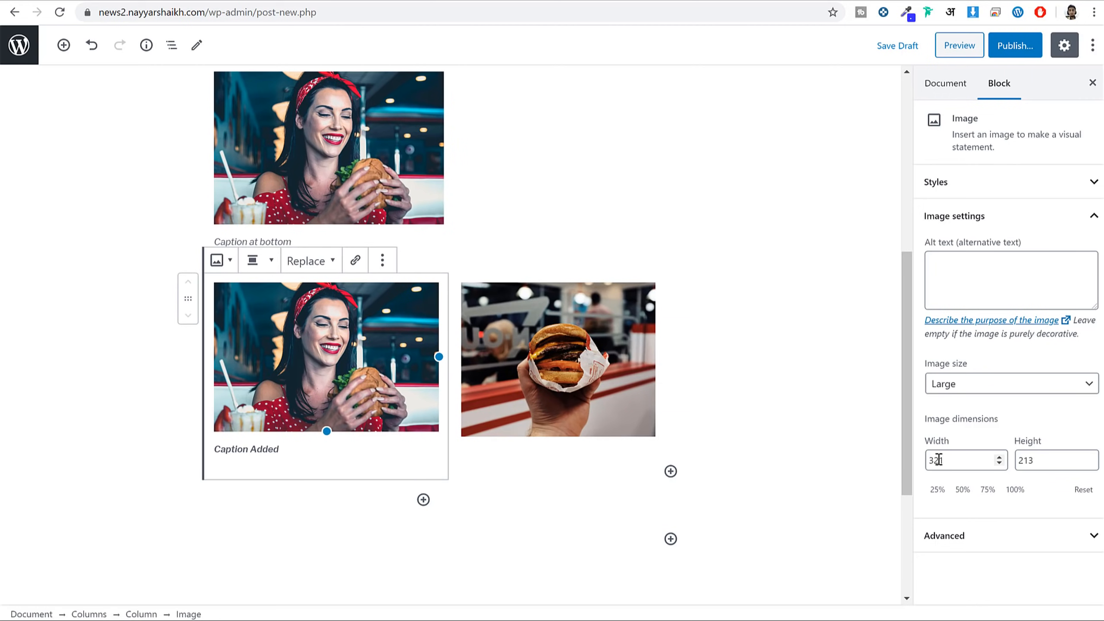
double_click(969, 460)
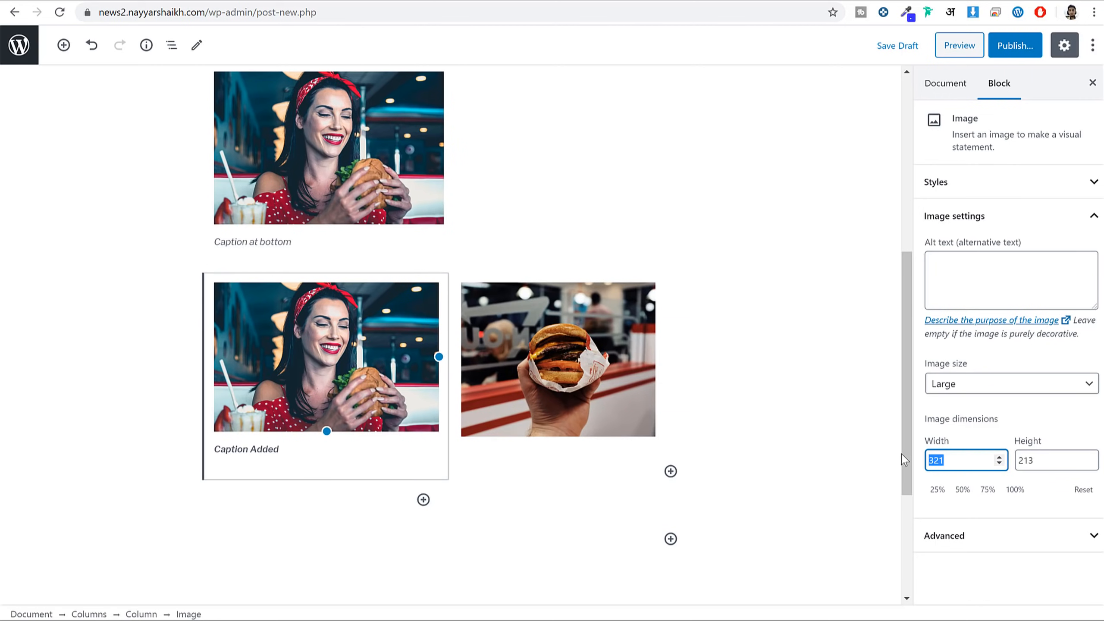
left_click(549, 386)
left_click(769, 451)
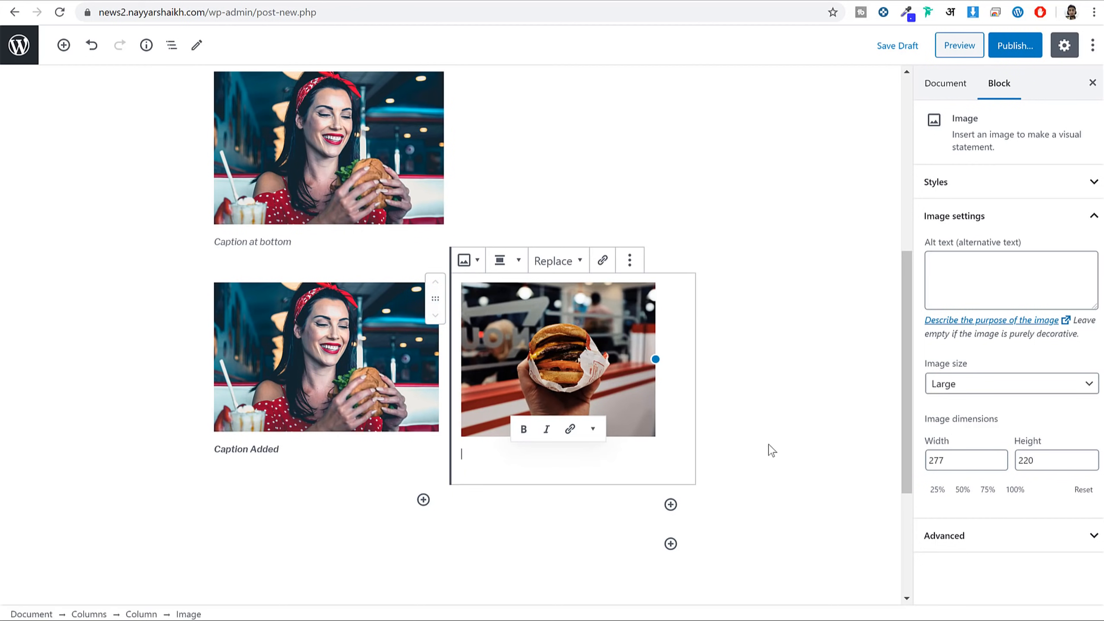
type("321")
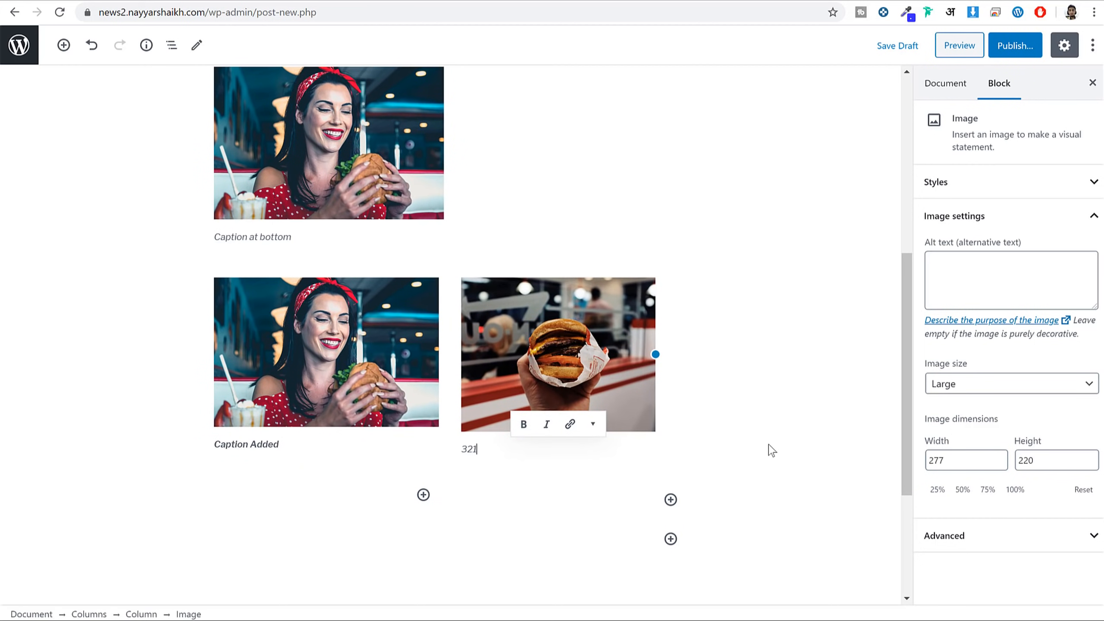
double_click(950, 460)
type("321")
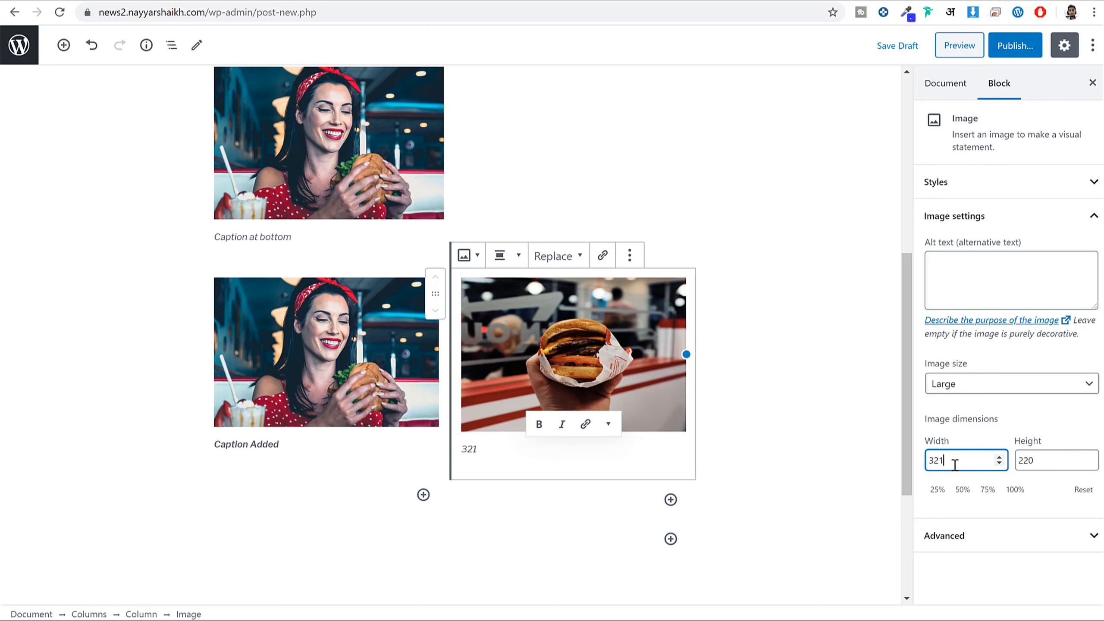
double_click(471, 449)
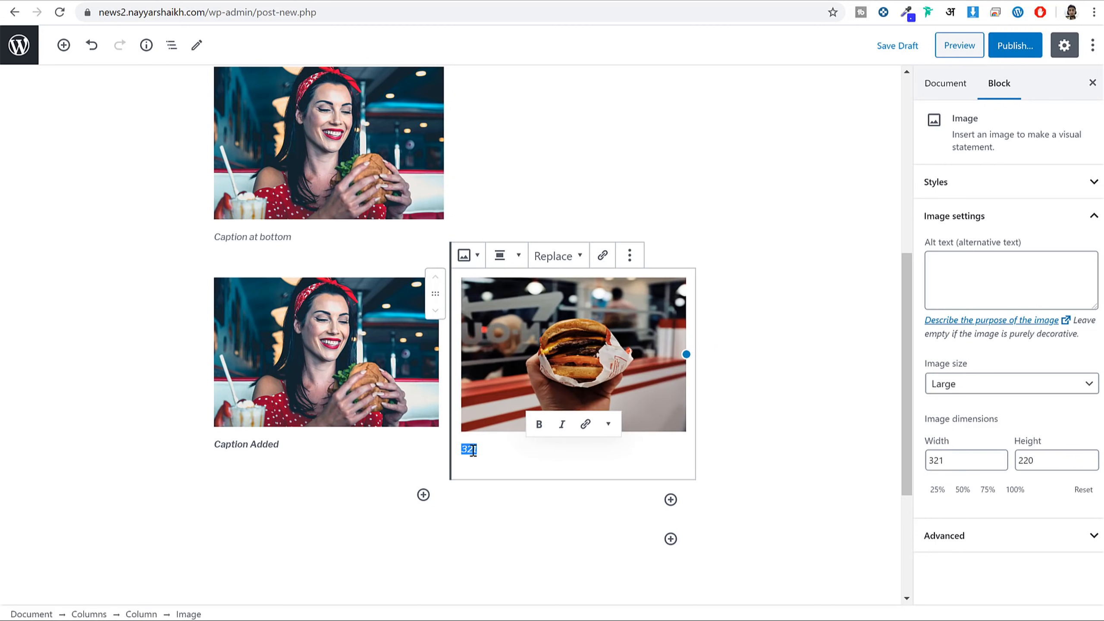
left_click(816, 409)
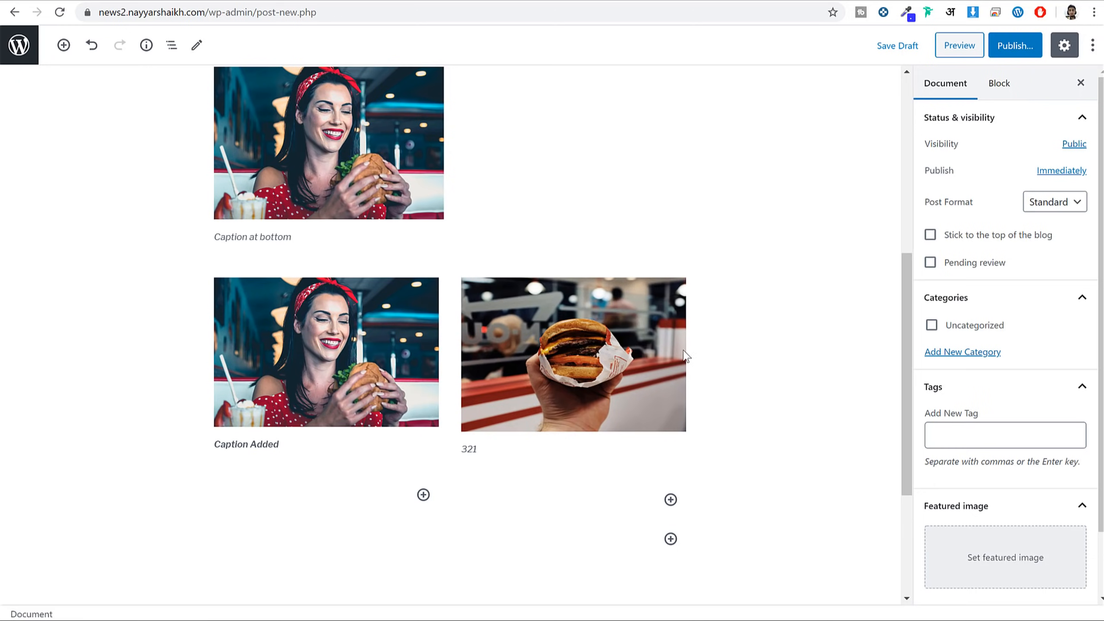
Try Normal, Huge and Default presets on the first paragraph, then set custom size 35.
scroll(729, 365, "up", 8)
scroll(736, 369, "up", 1)
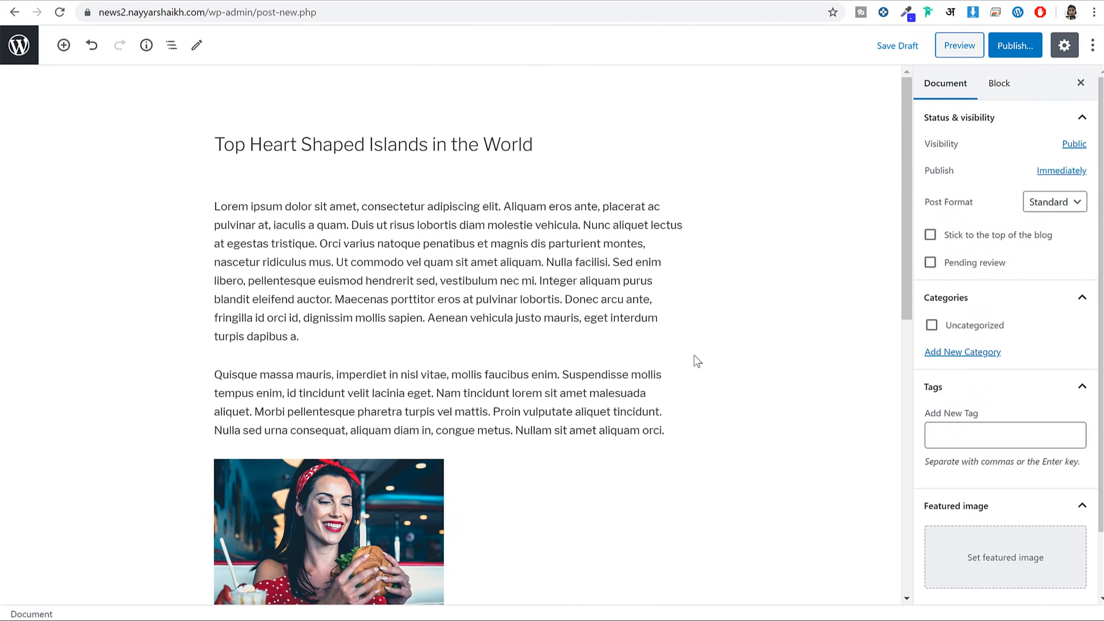
left_click(434, 242)
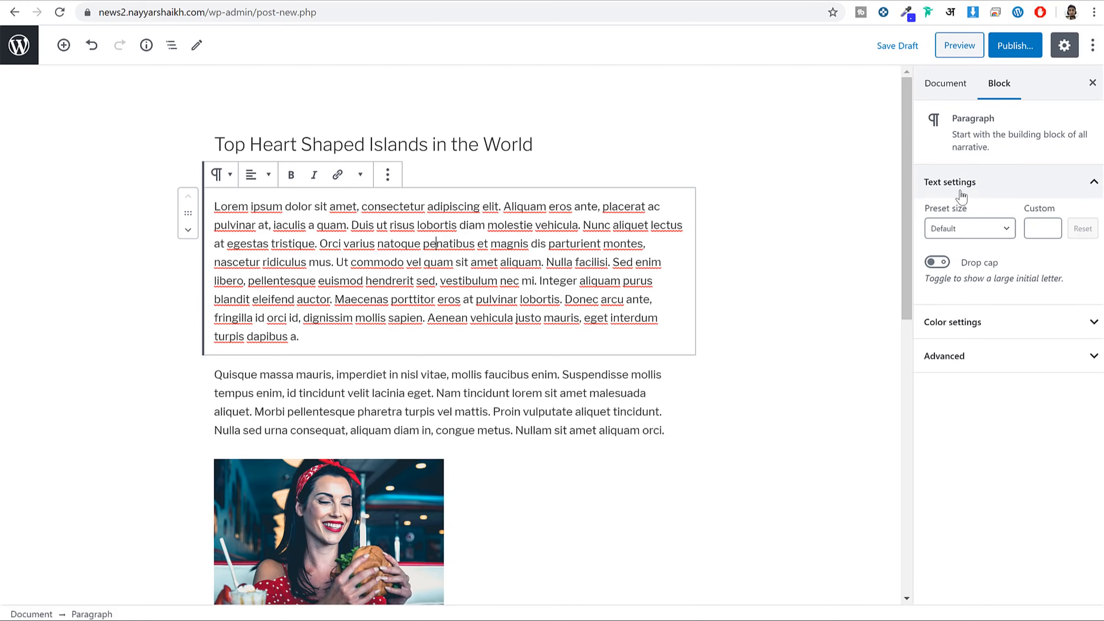
left_click(968, 239)
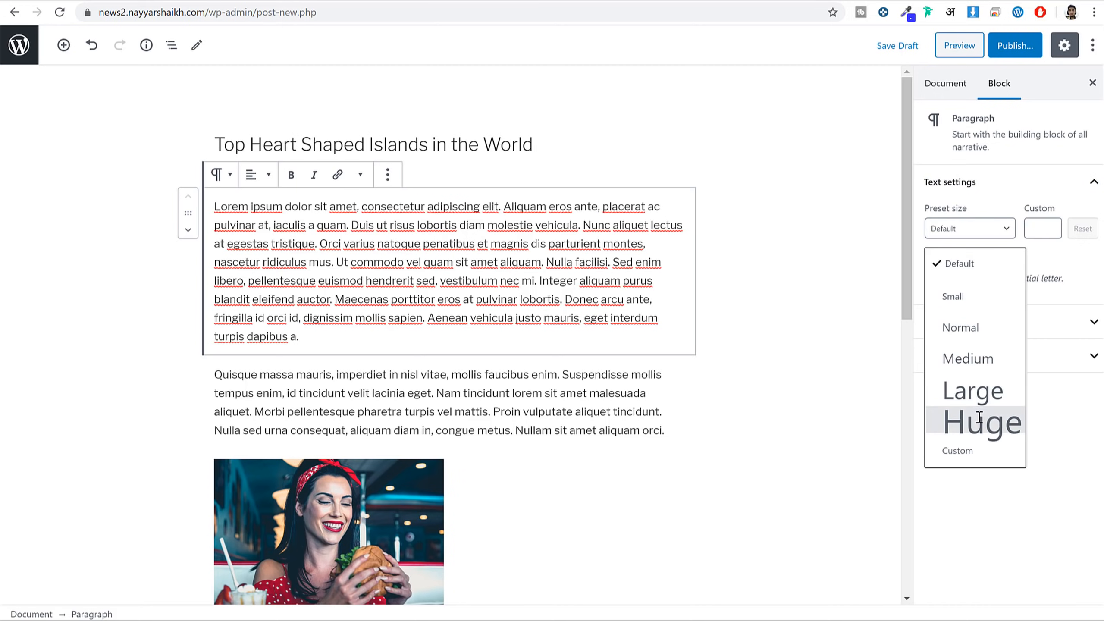
left_click(958, 327)
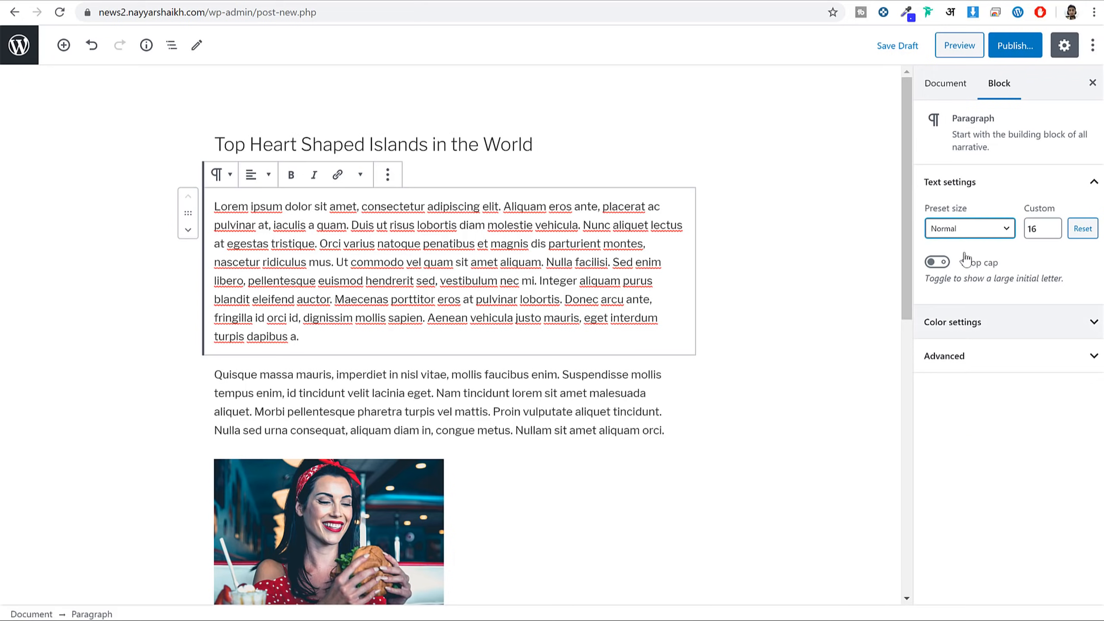
left_click(960, 228)
left_click(973, 421)
left_click(964, 230)
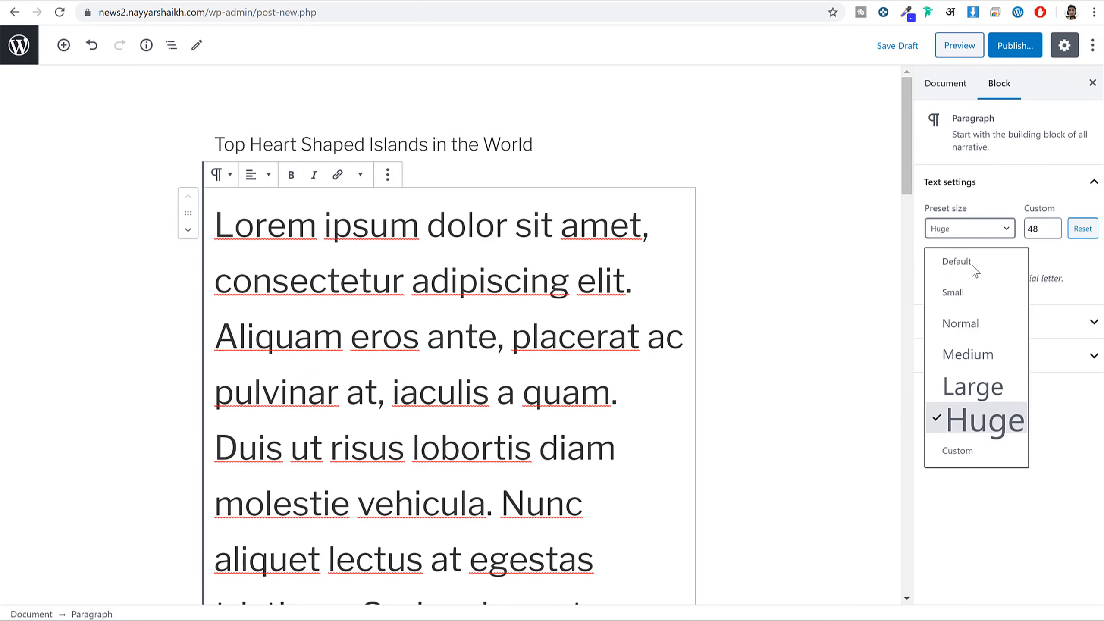
left_click(972, 273)
left_click(1042, 228)
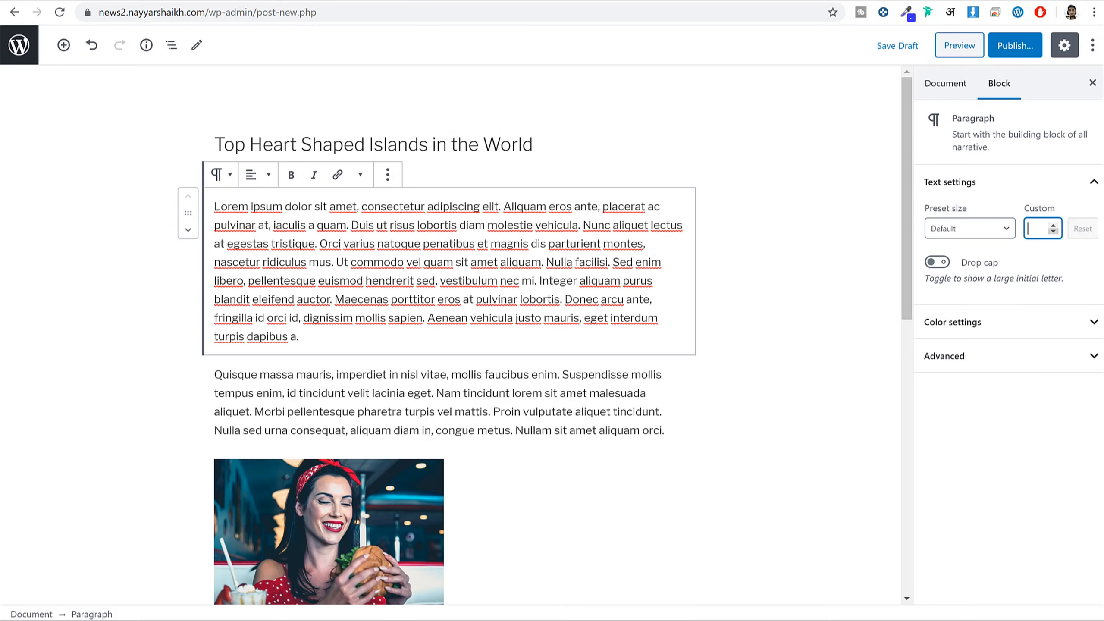
type("35")
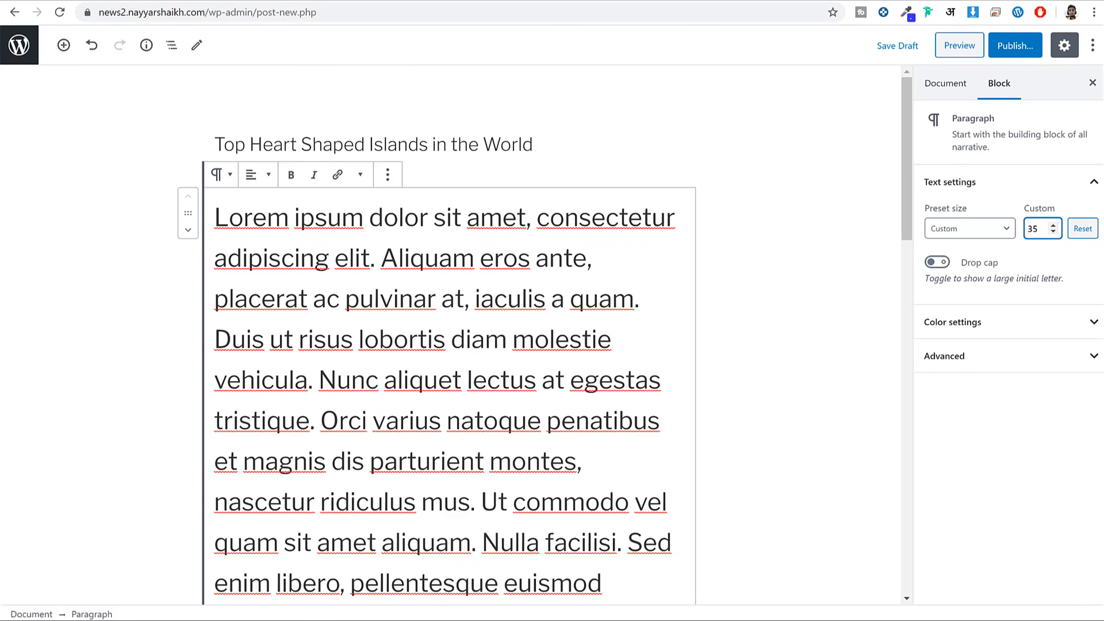
Clear the custom 35 size and turn on Drop cap for the first paragraph.
key("BackSpace")
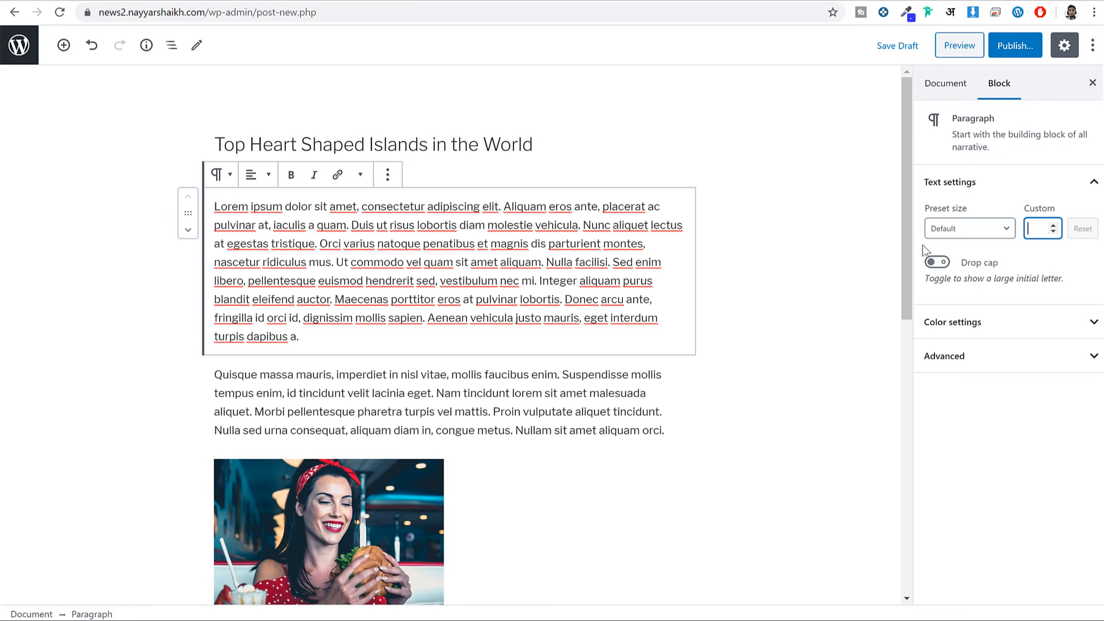
left_click(936, 262)
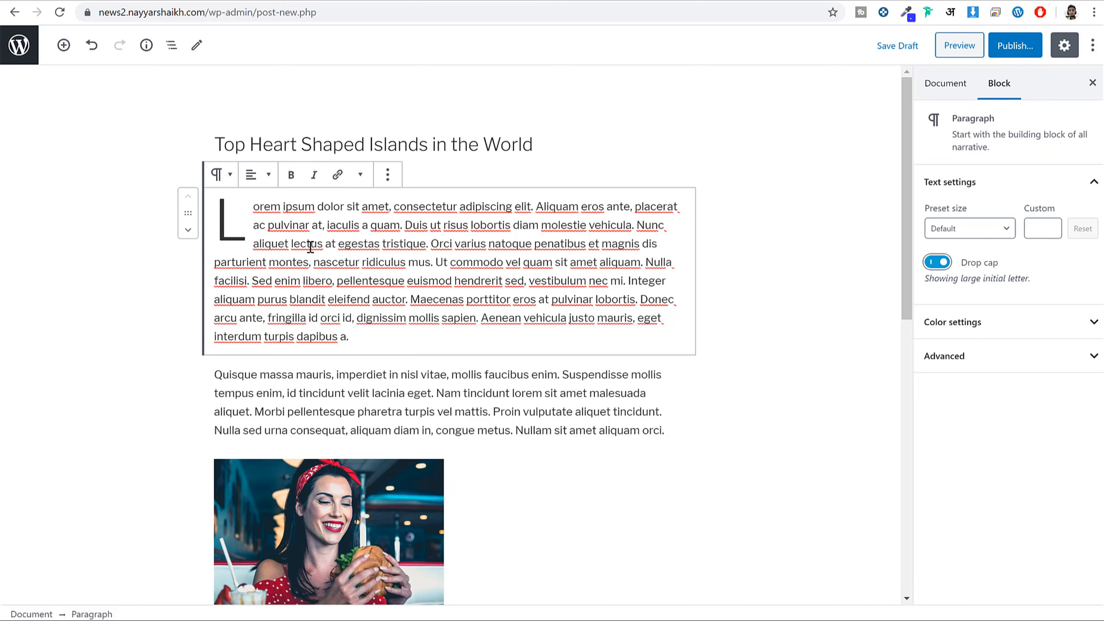
left_click_drag(1007, 261, 960, 262)
scroll(726, 379, "down", 10)
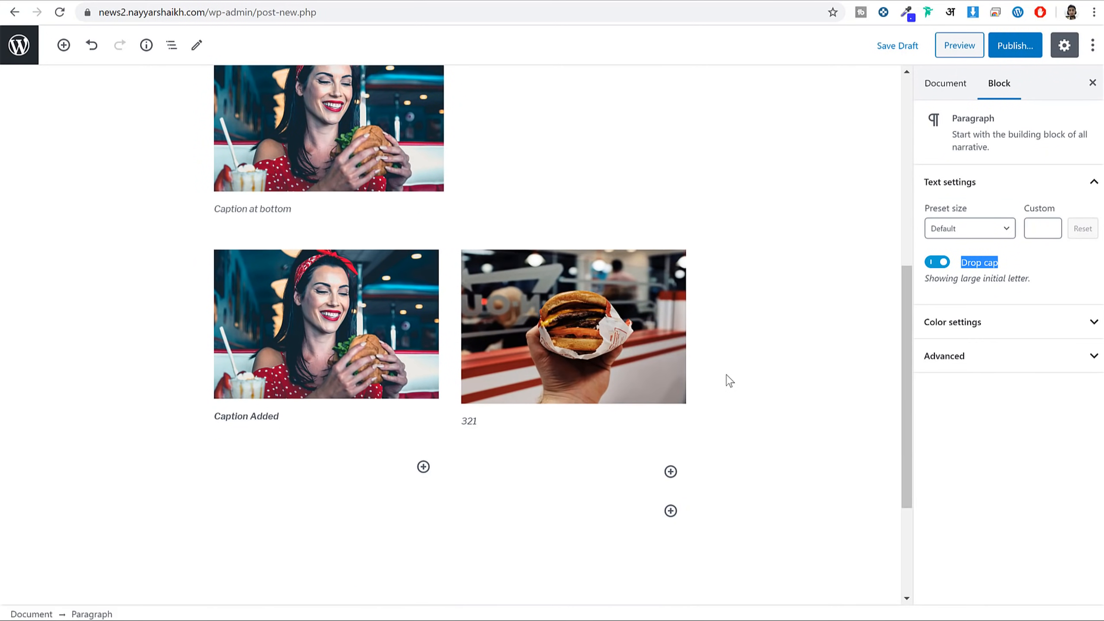
scroll(413, 396, "up", 4)
scroll(493, 310, "down", 5)
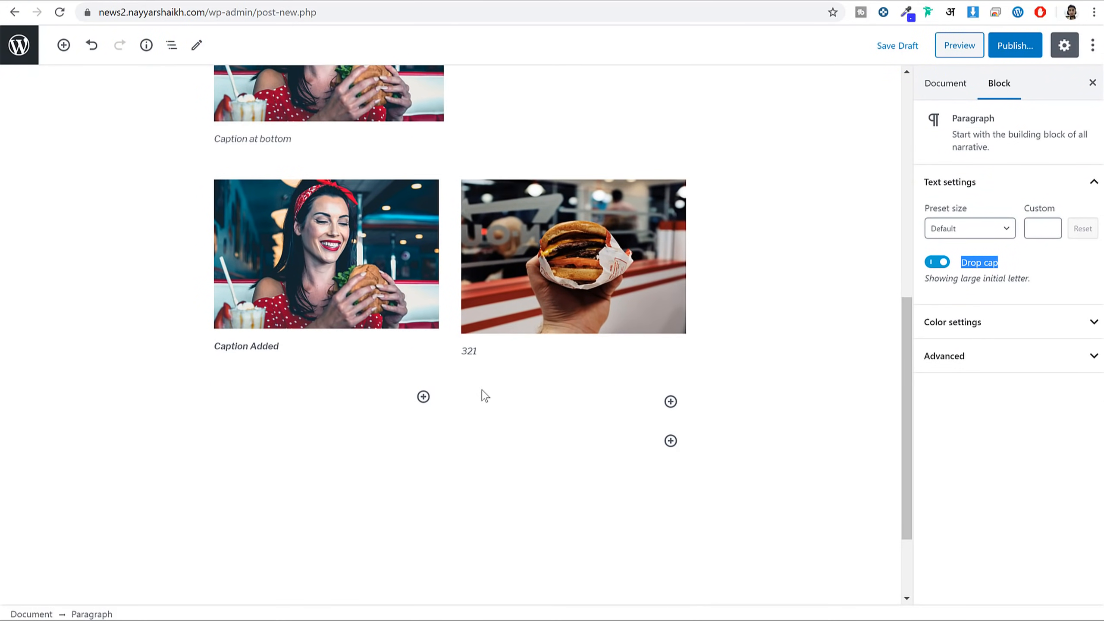
Add a Quote block with the pasted Donec…ipsum. passage and a typed citation.
left_click(64, 46)
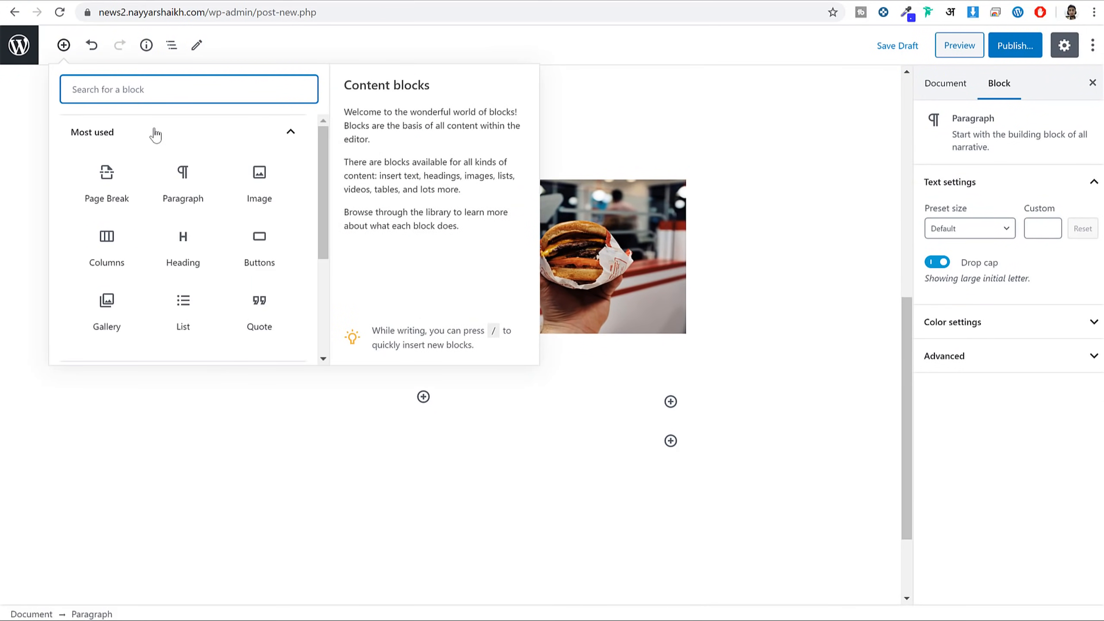
left_click(260, 311)
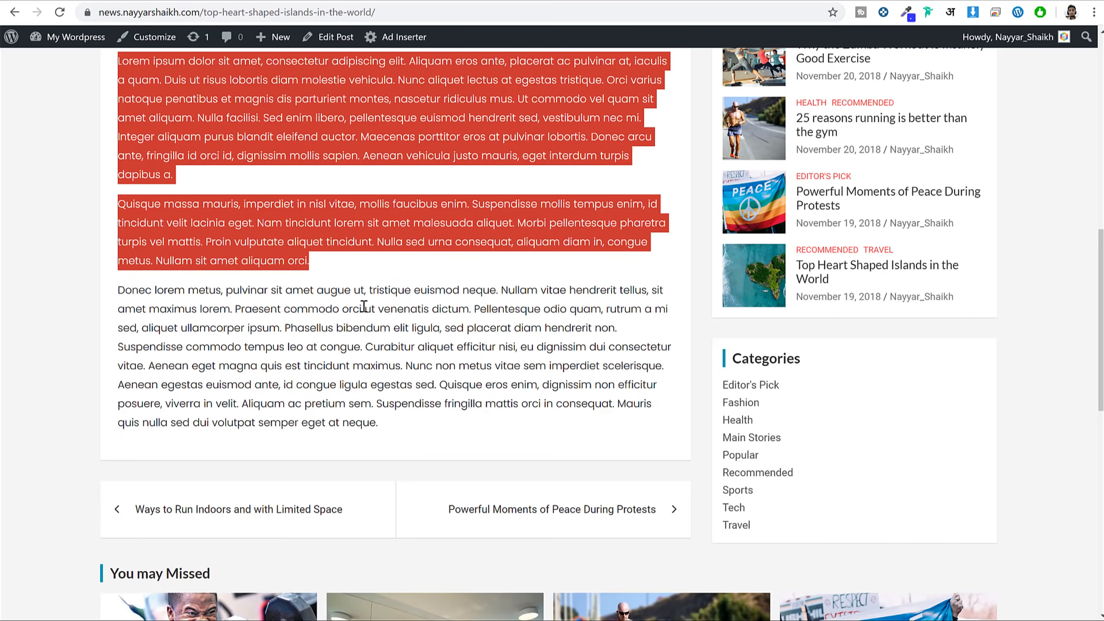
left_click(199, 312)
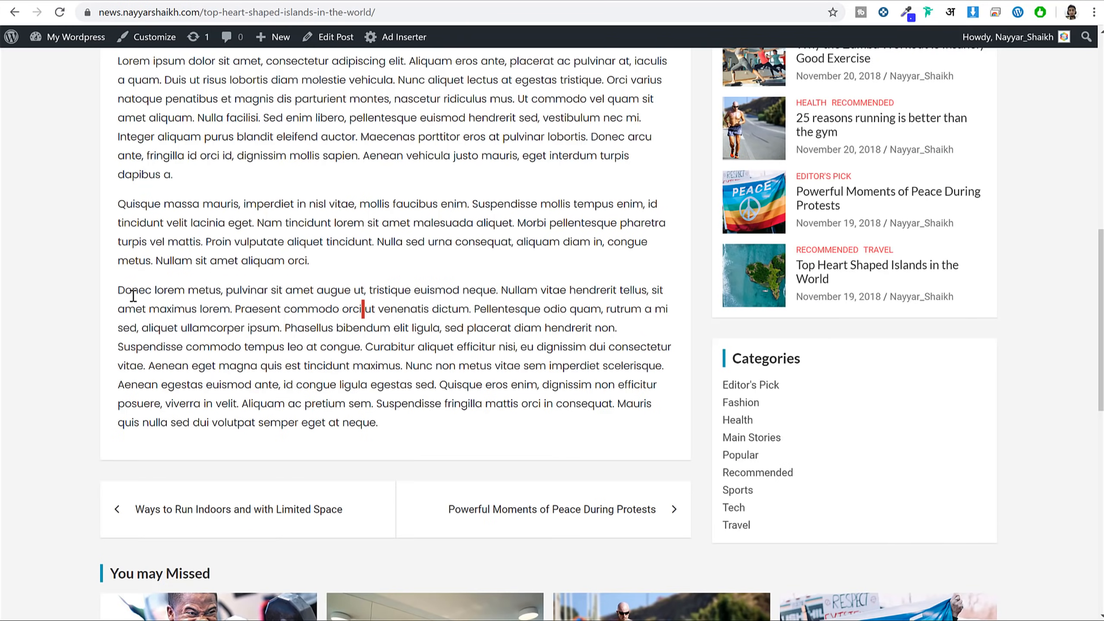
left_click_drag(121, 294, 283, 324)
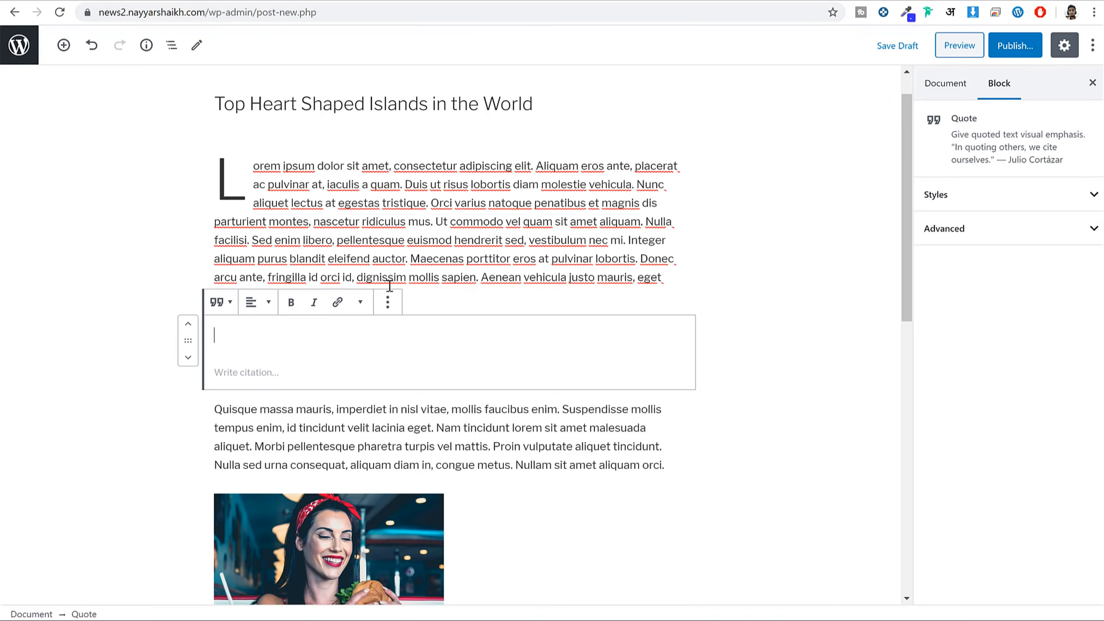
type("Donec lorem metus, pulvinar sit amet augue ut, tristique euismod neque. Nullam vitae hendrerit tellus, sit amet maximus lorem. Praesent commodo orci ut venenatis dictum. Pellentesque odio quam, rutrum a mi sed, aliquet ullamcorper ipsum.")
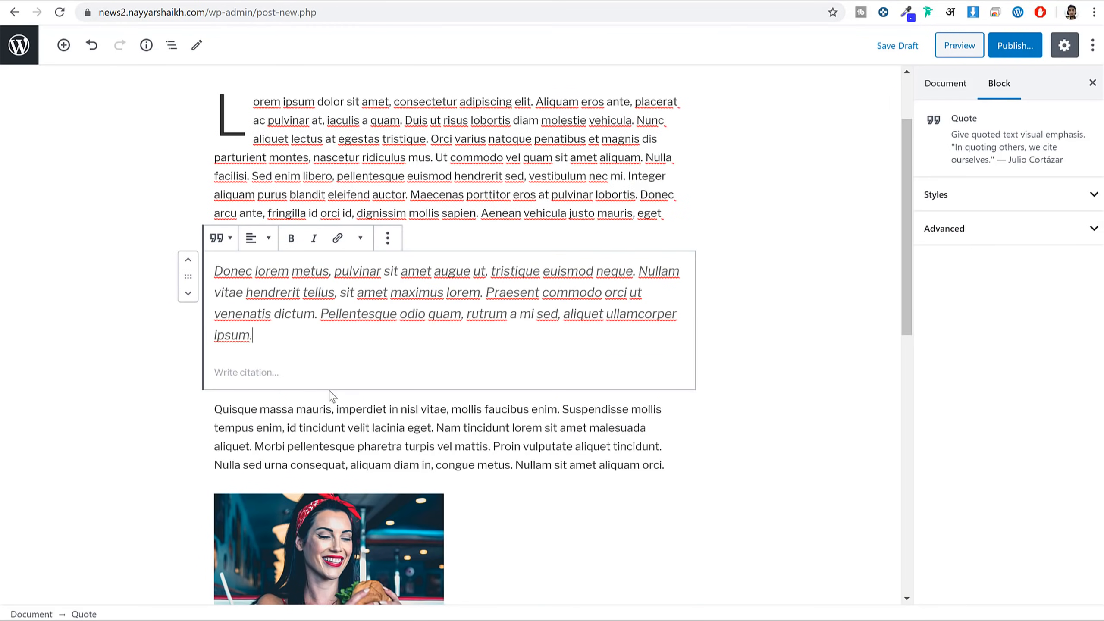
left_click(396, 371)
type("Steve Jobs")
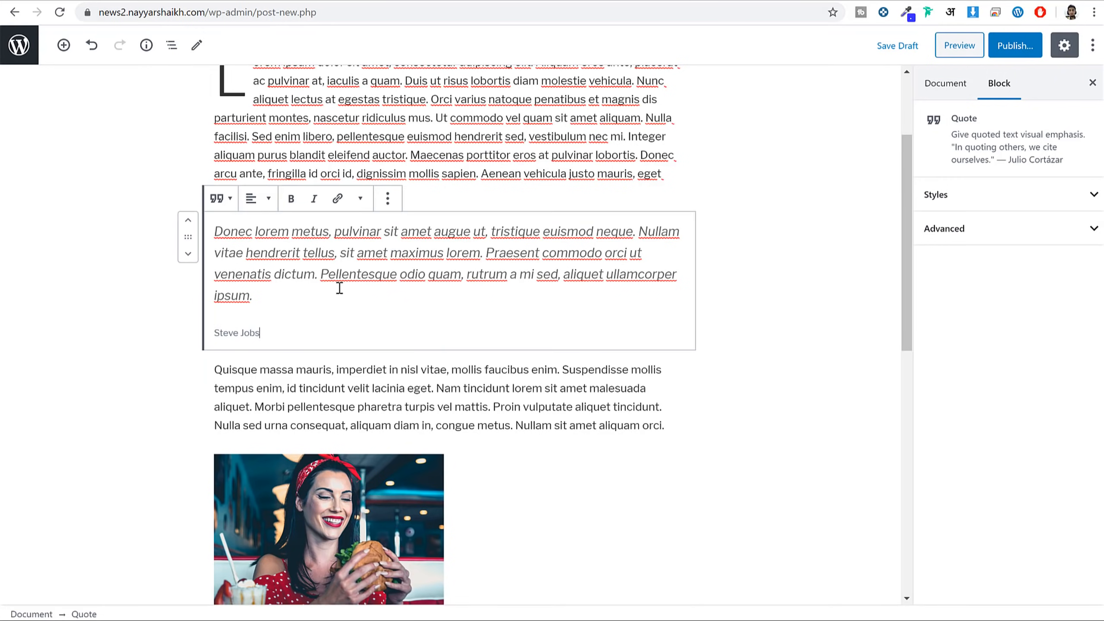
Centre the quote text and apply the Large quote style.
left_click(264, 206)
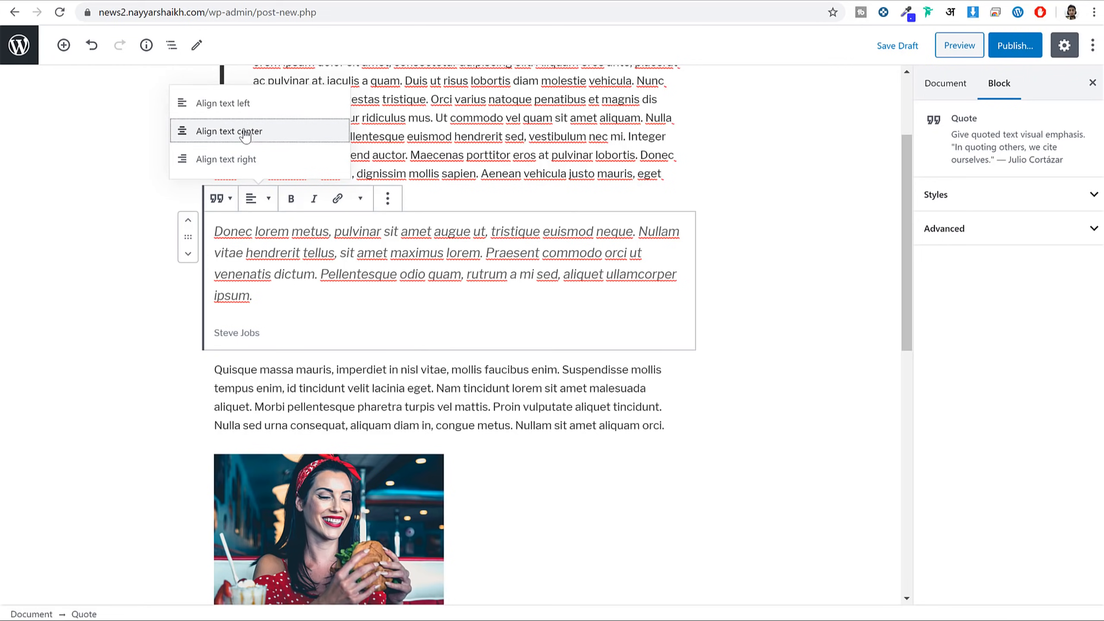
left_click(246, 131)
left_click(256, 212)
left_click(220, 198)
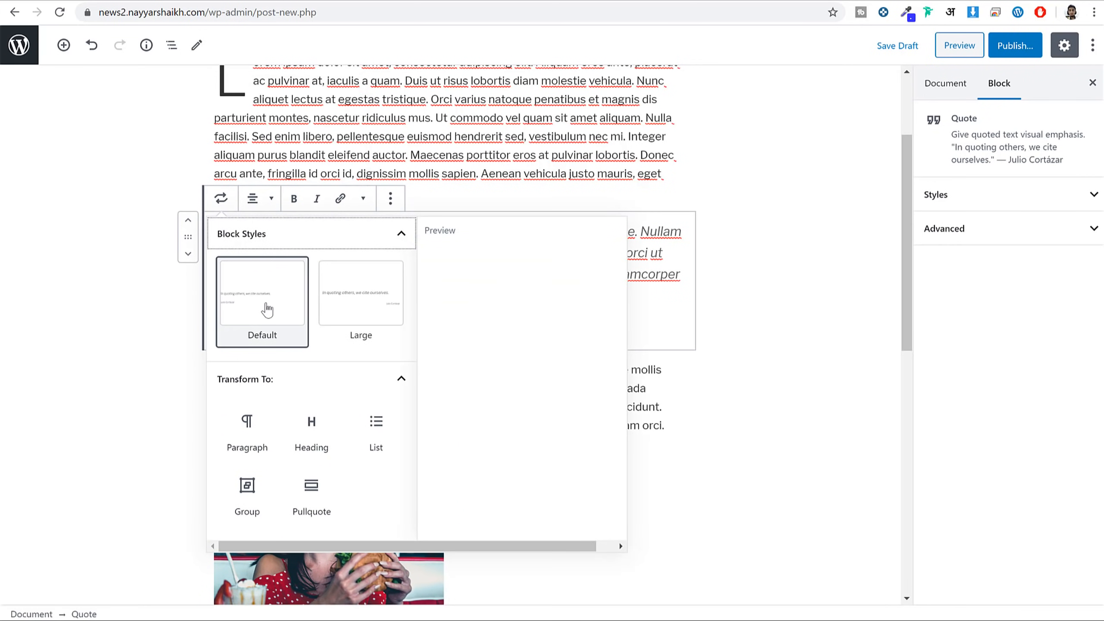
left_click(386, 318)
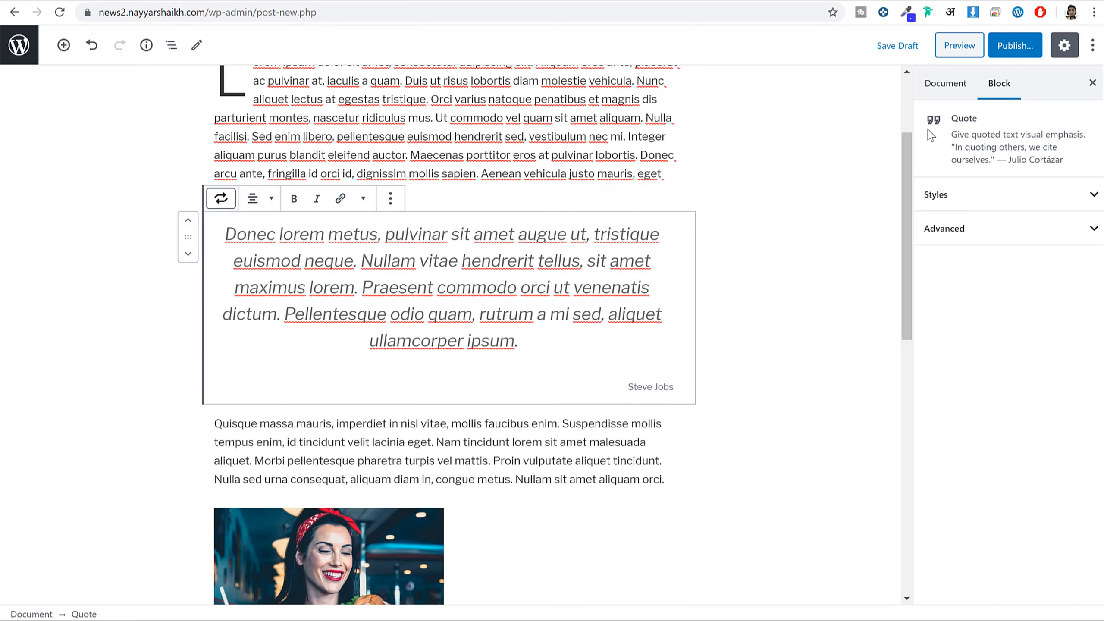
scroll(758, 383, "up", 3)
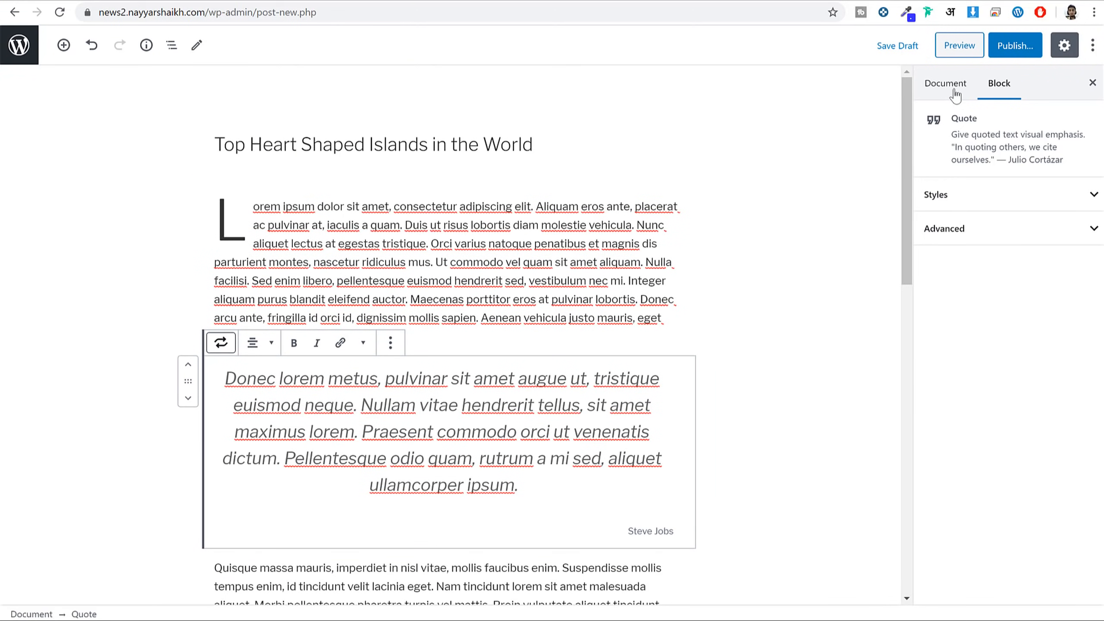
left_click(1018, 46)
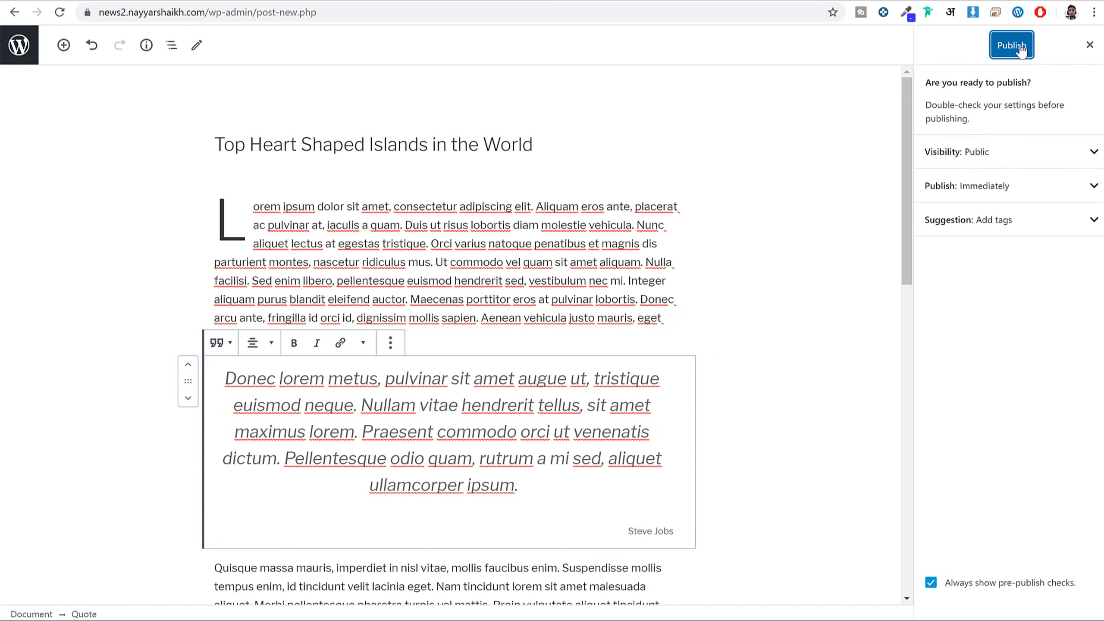
left_click(1020, 46)
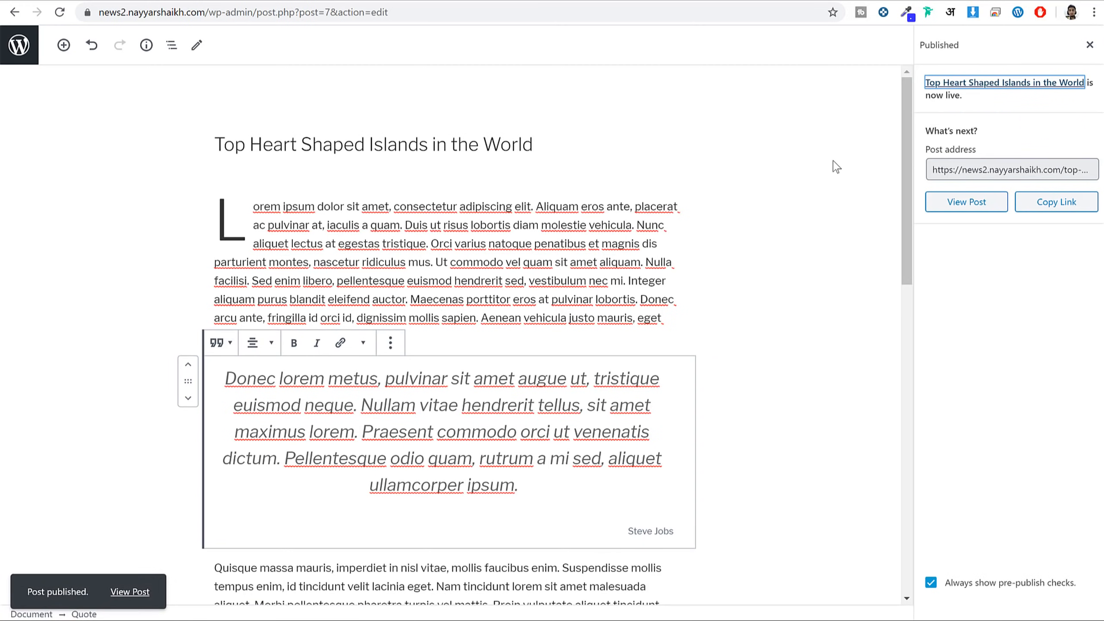
right_click(130, 590)
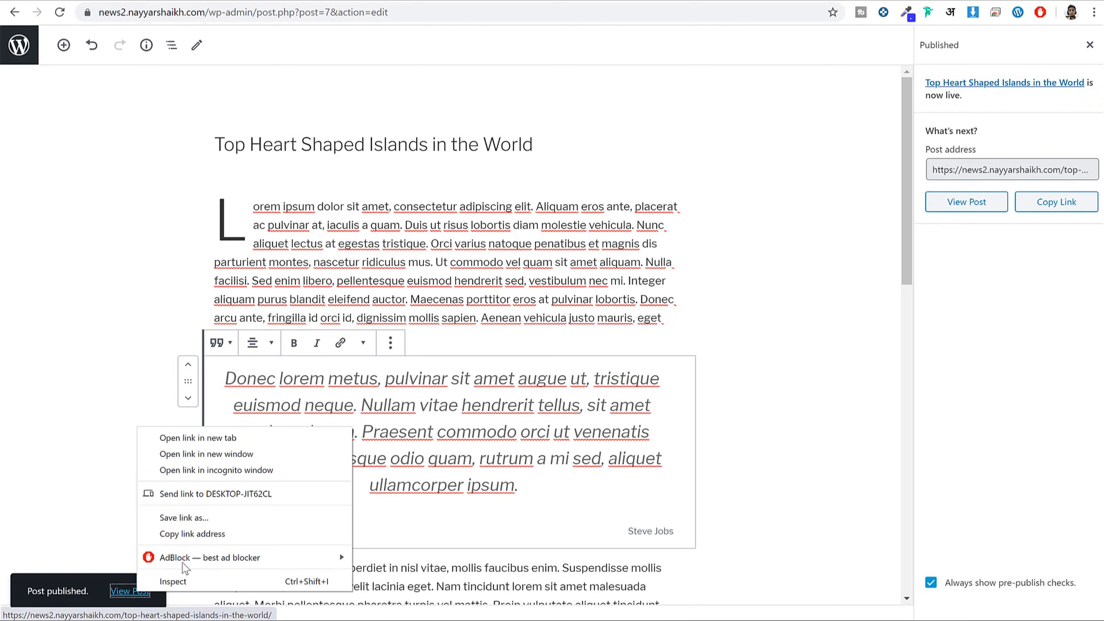
left_click(221, 437)
key("ctrl+Tab")
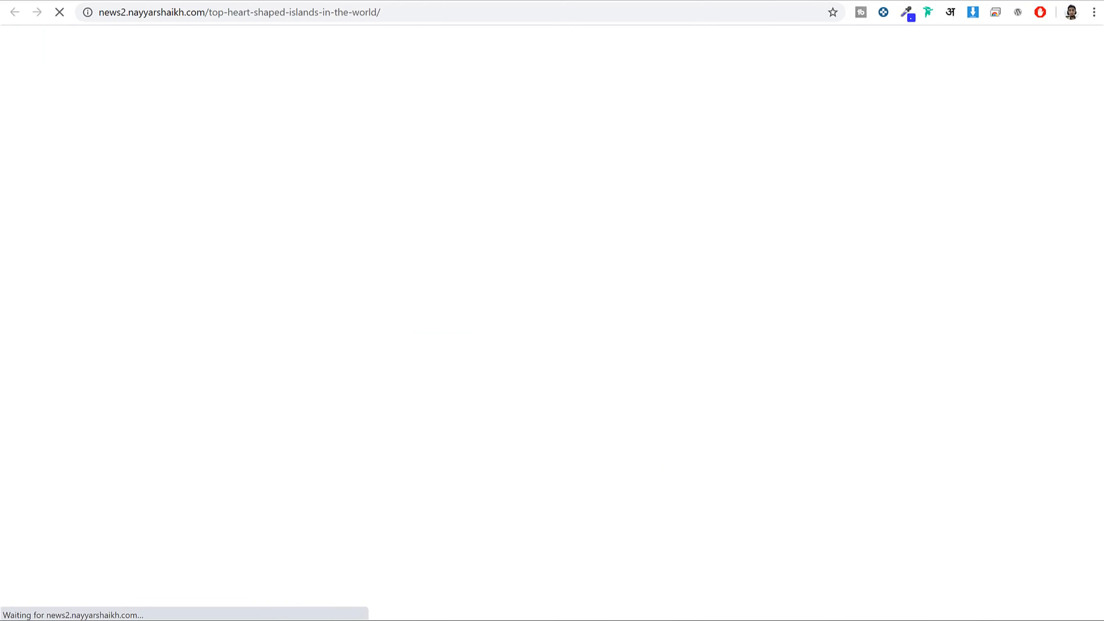
scroll(665, 278, "down", 3)
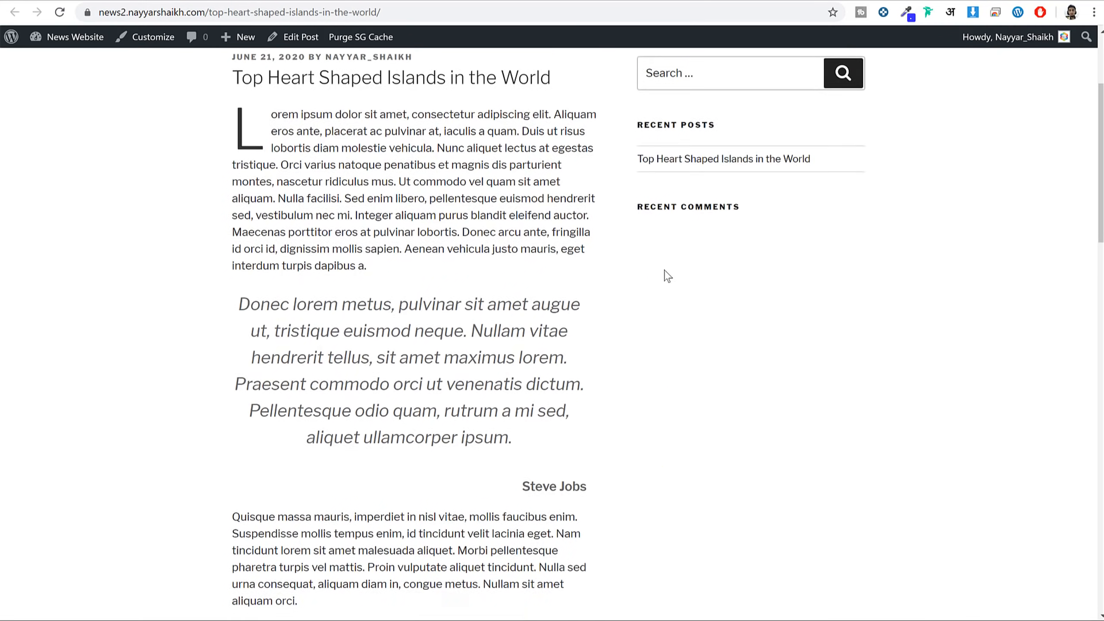
scroll(666, 271, "up", 2)
scroll(665, 266, "up", 2)
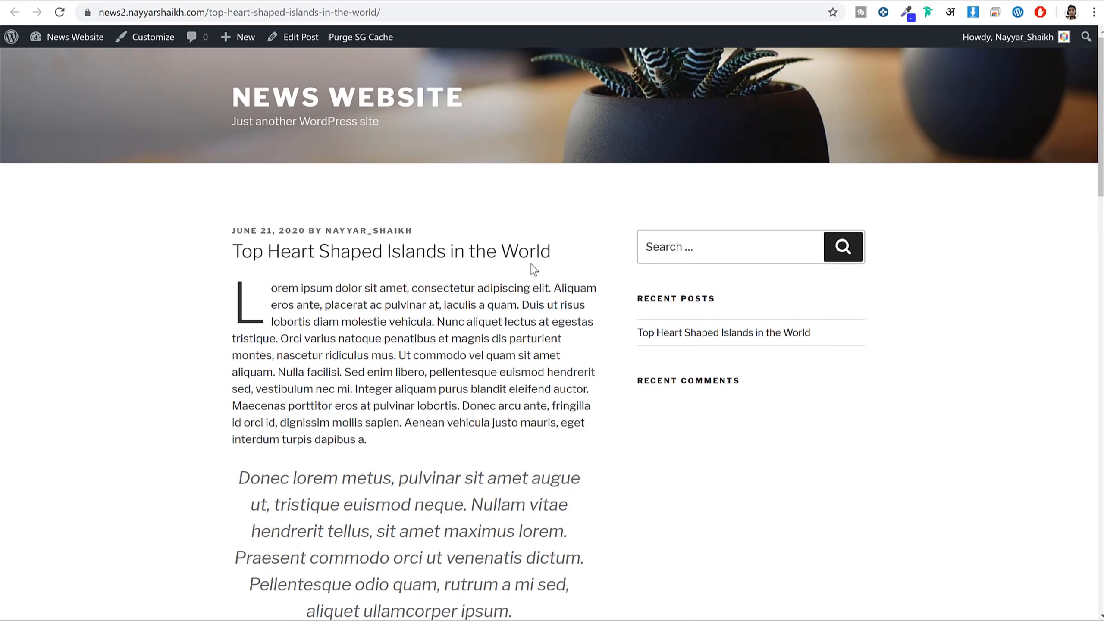
scroll(849, 310, "down", 15)
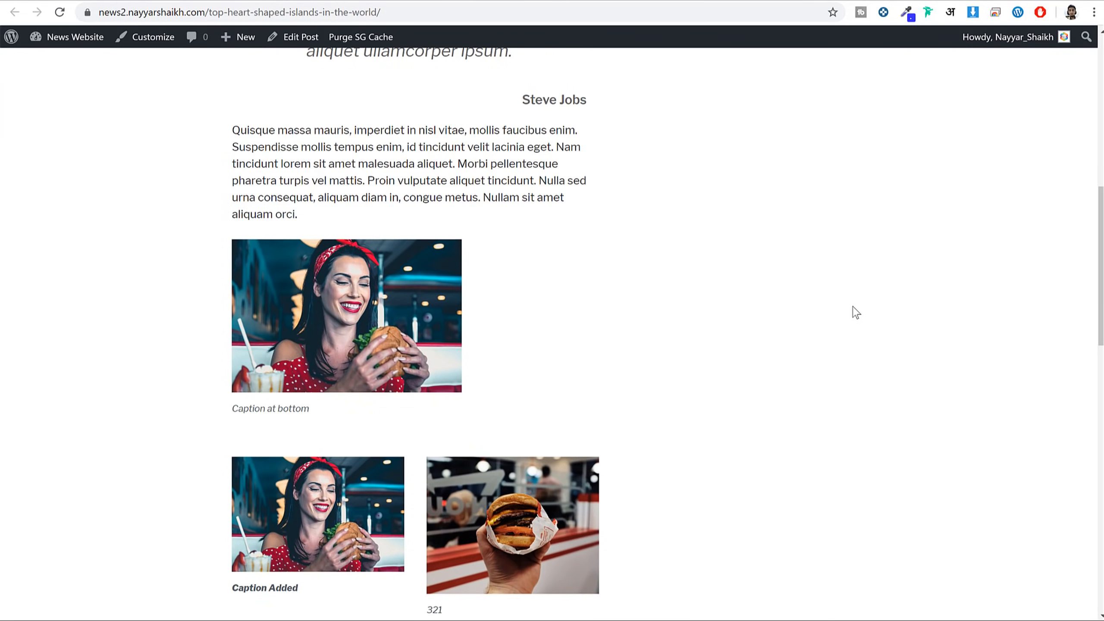
scroll(840, 384, "down", 5)
scroll(845, 388, "up", 11)
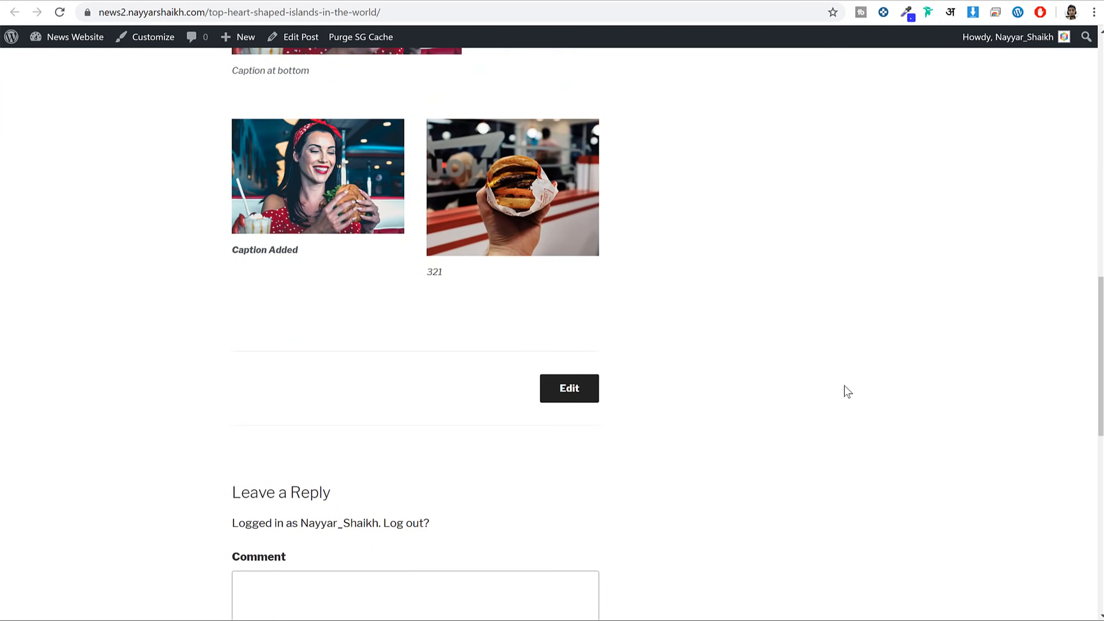
scroll(845, 391, "up", 10)
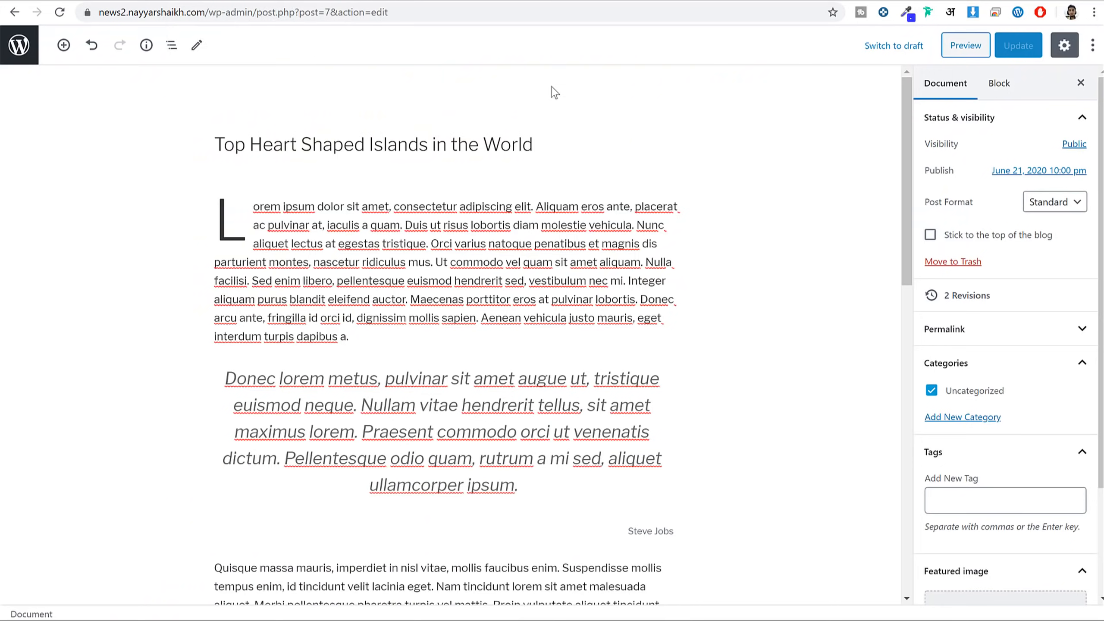
scroll(621, 217, "down", 12)
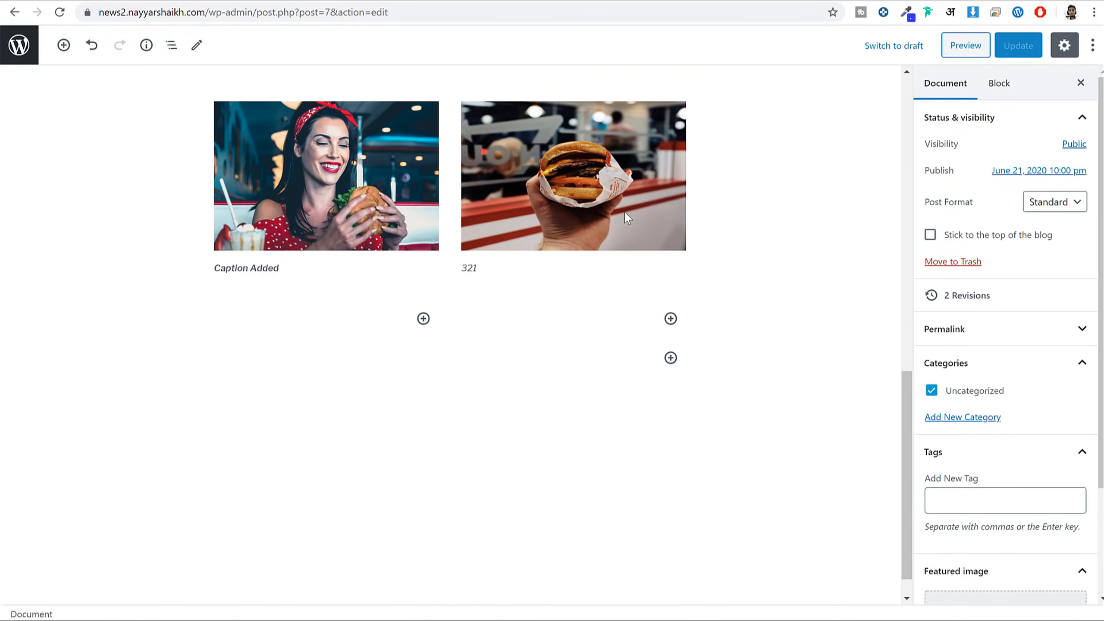
Link 'natoque' to the YouTube channel URL in a new tab, then Update the post.
scroll(559, 252, "up", 10)
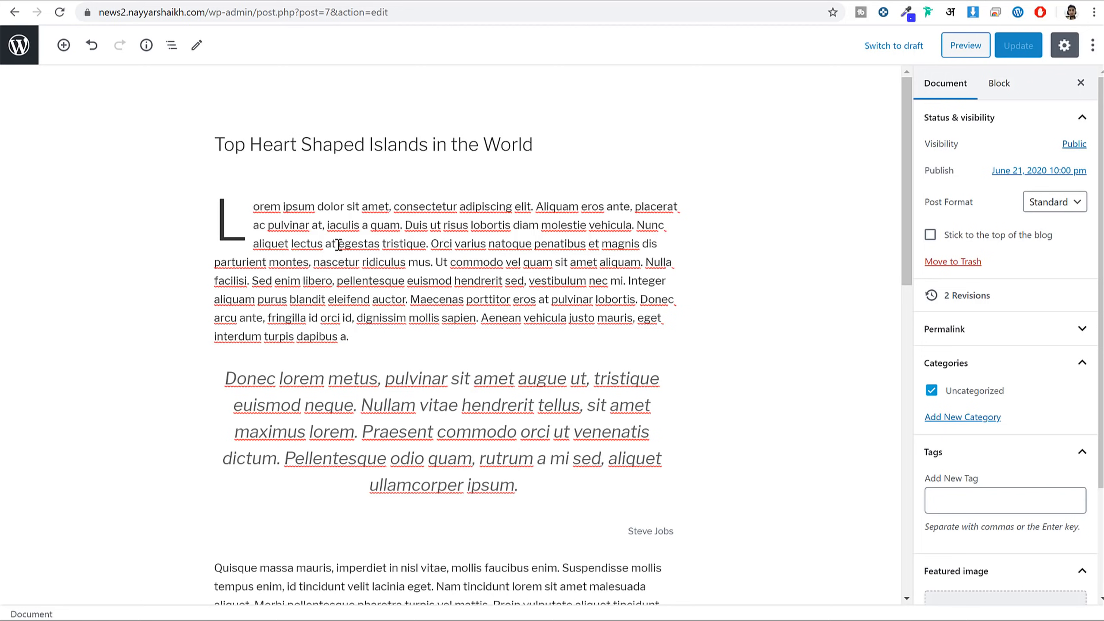
left_click_drag(340, 245, 422, 245)
left_click(388, 245)
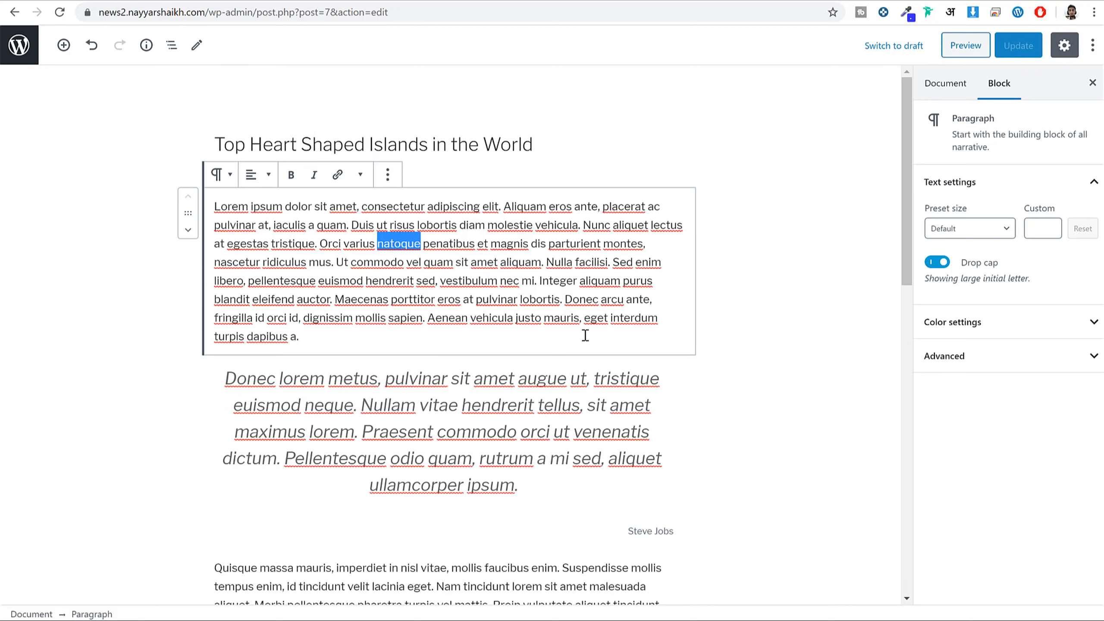
left_click(338, 176)
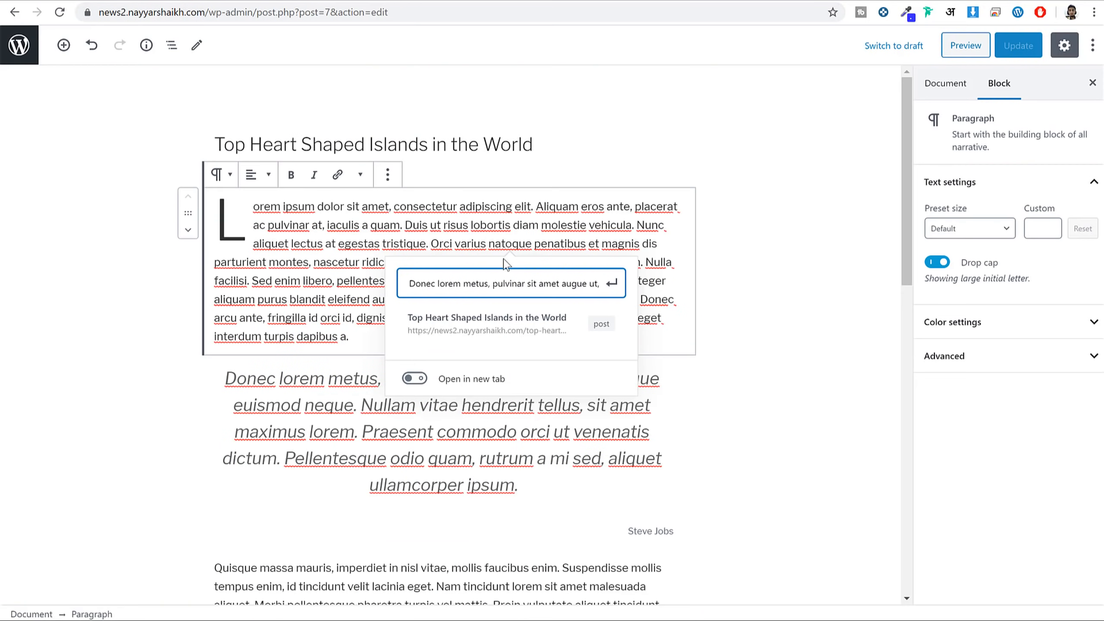
key("ctrl+a")
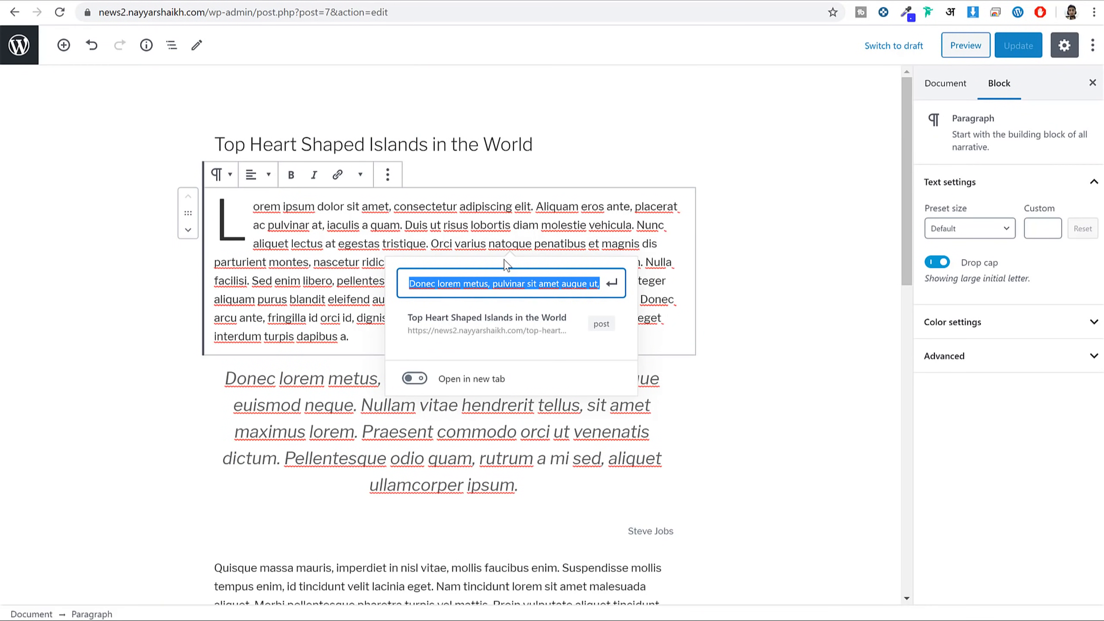
type("https://www.youtube.com/nayyarshaikh")
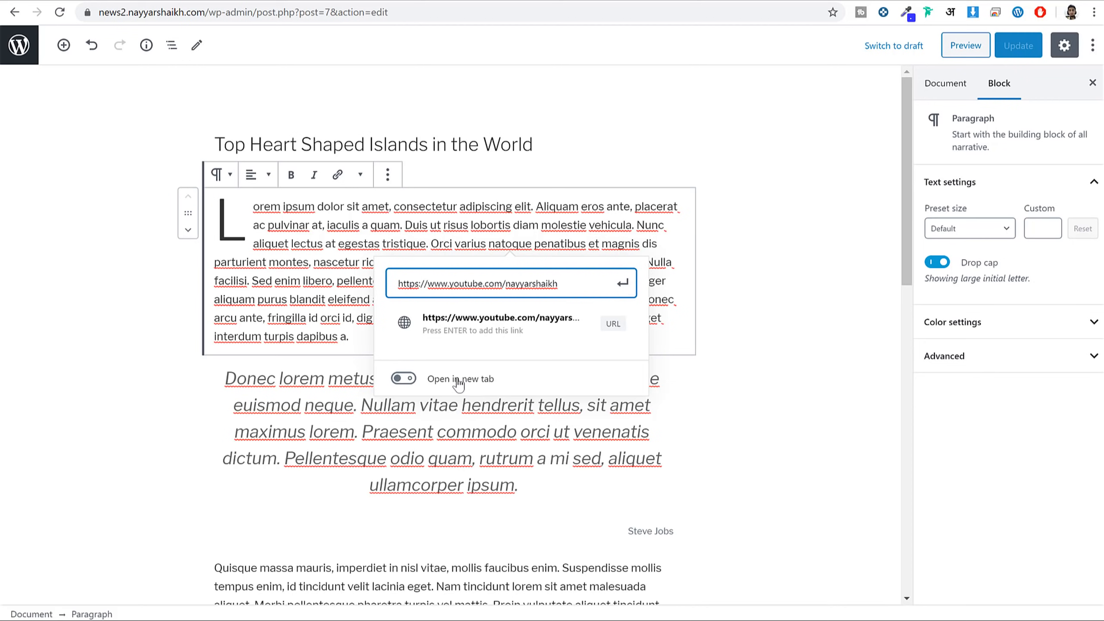
left_click(408, 379)
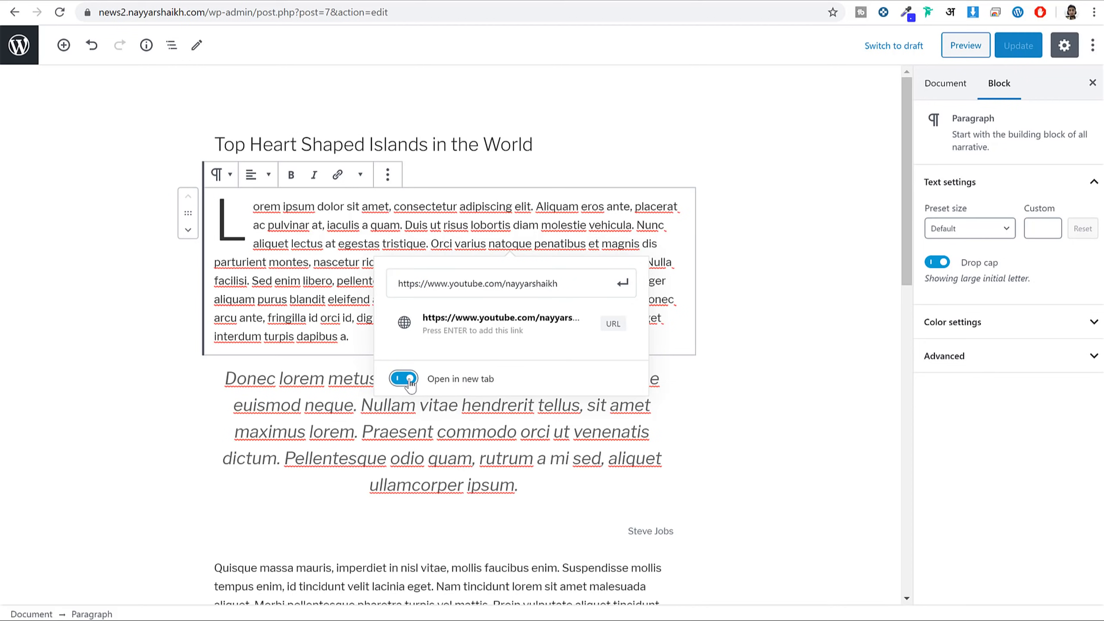
left_click(623, 284)
left_click(770, 279)
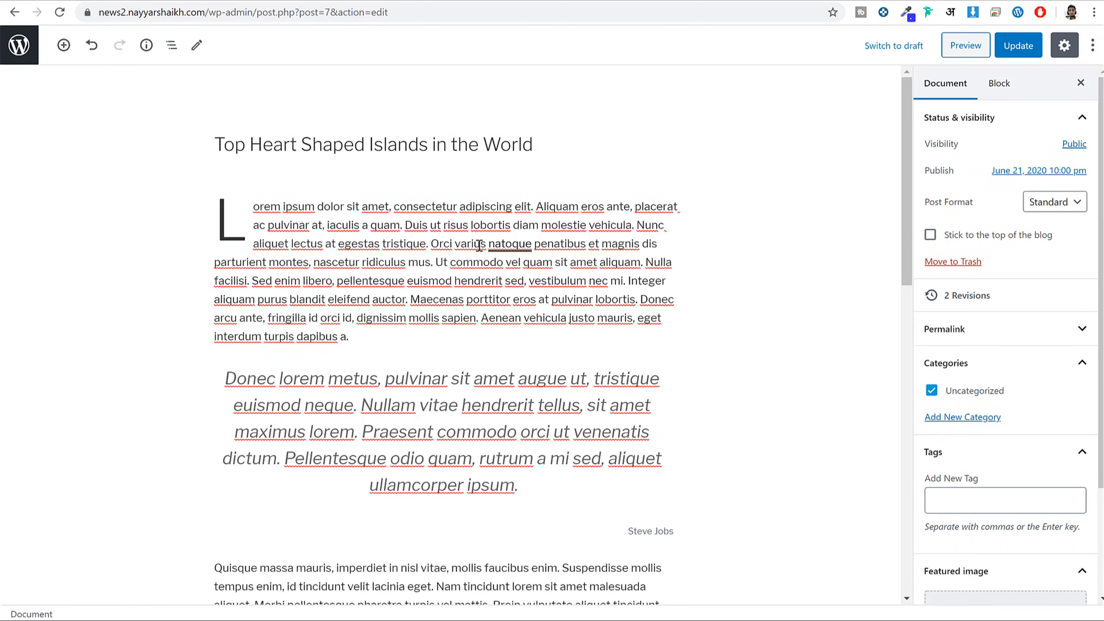
left_click(1012, 45)
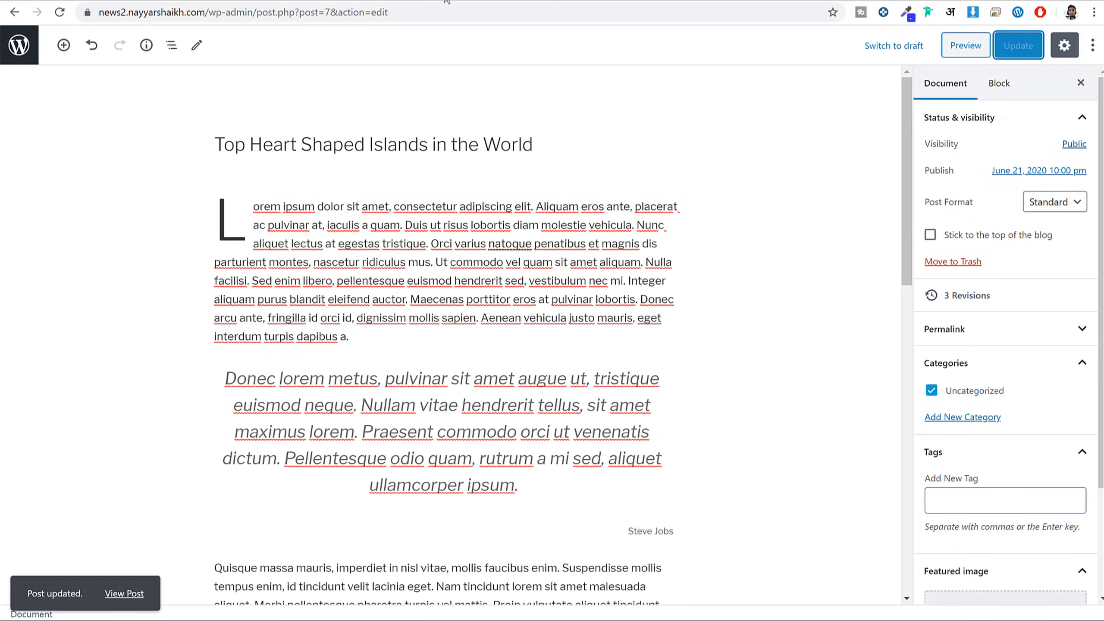
left_click(444, 0)
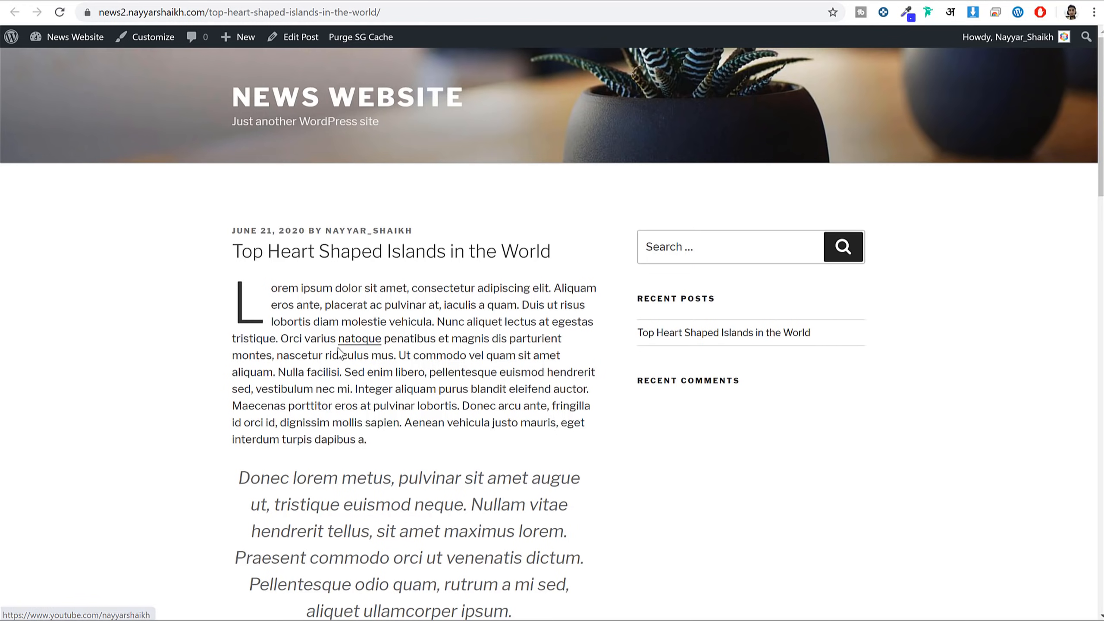
left_click_drag(335, 335, 387, 333)
left_click(397, 339)
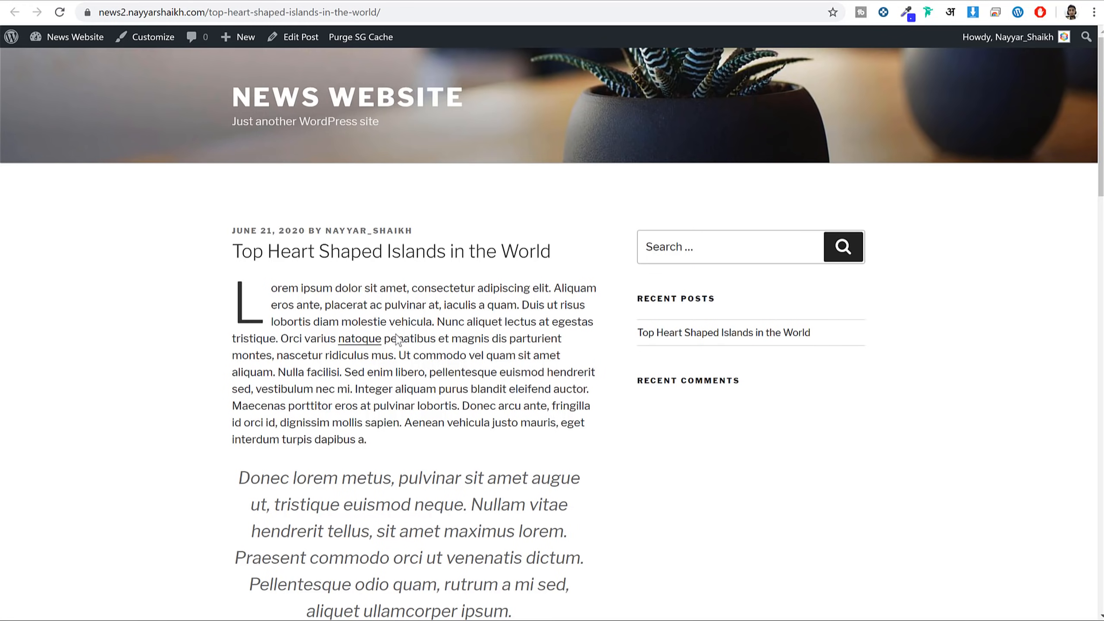
left_click(361, 344)
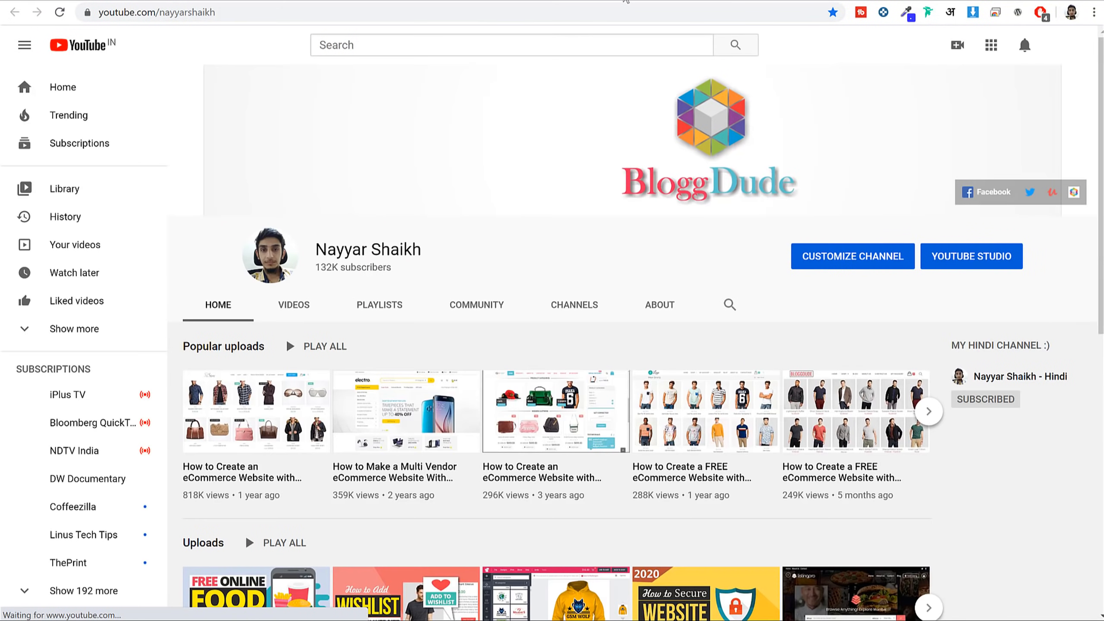
key("alt+Left")
left_click(407, 397)
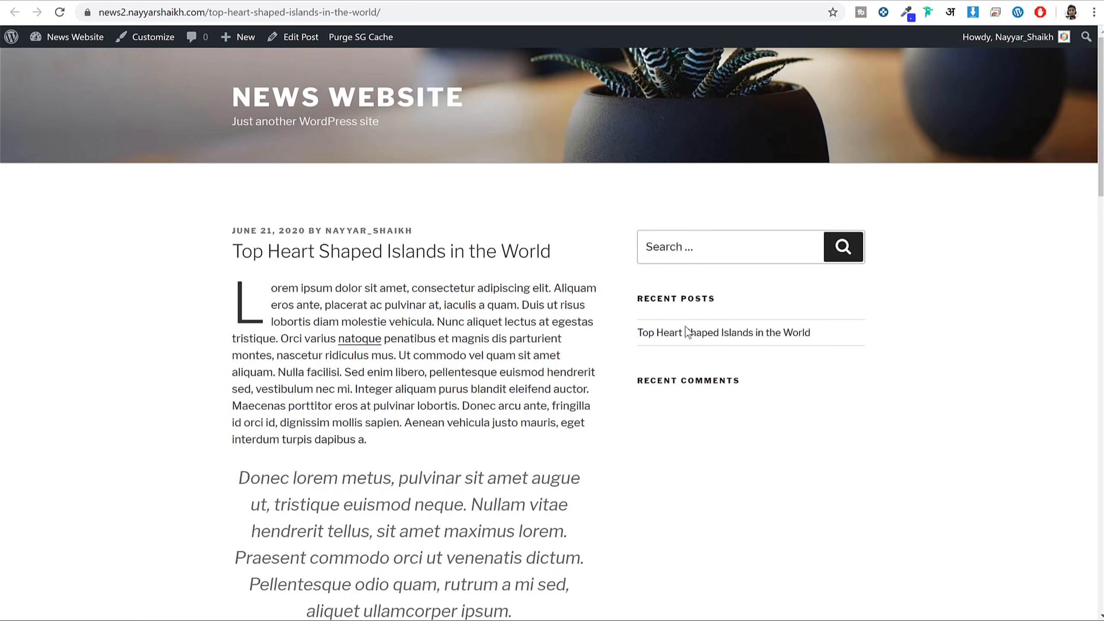
scroll(675, 402, "down", 10)
scroll(680, 411, "up", 8)
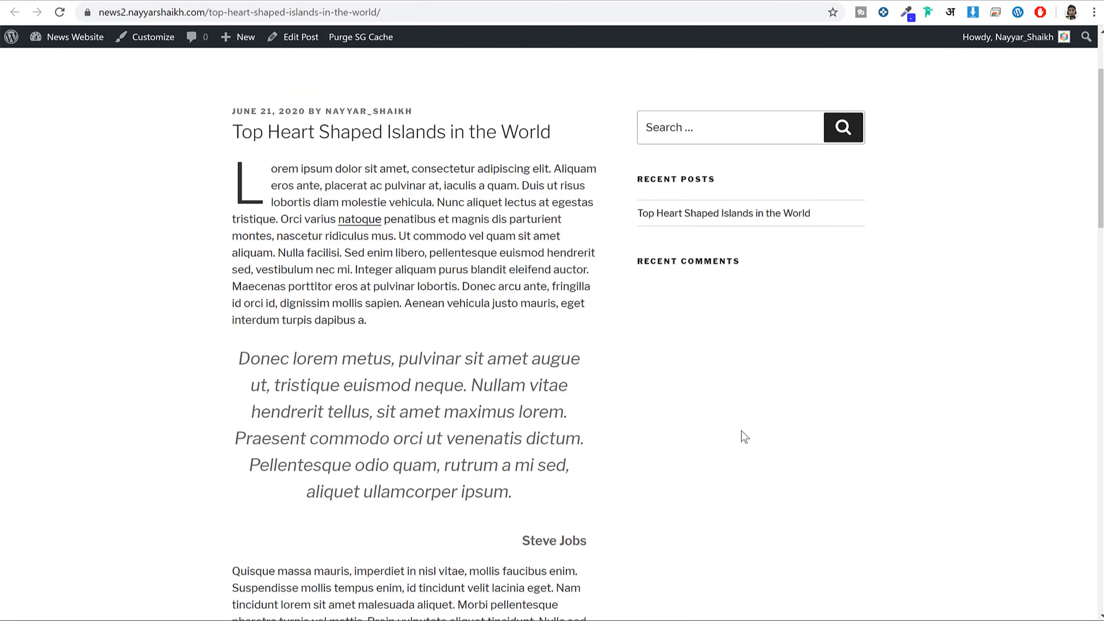
scroll(740, 439, "up", 3)
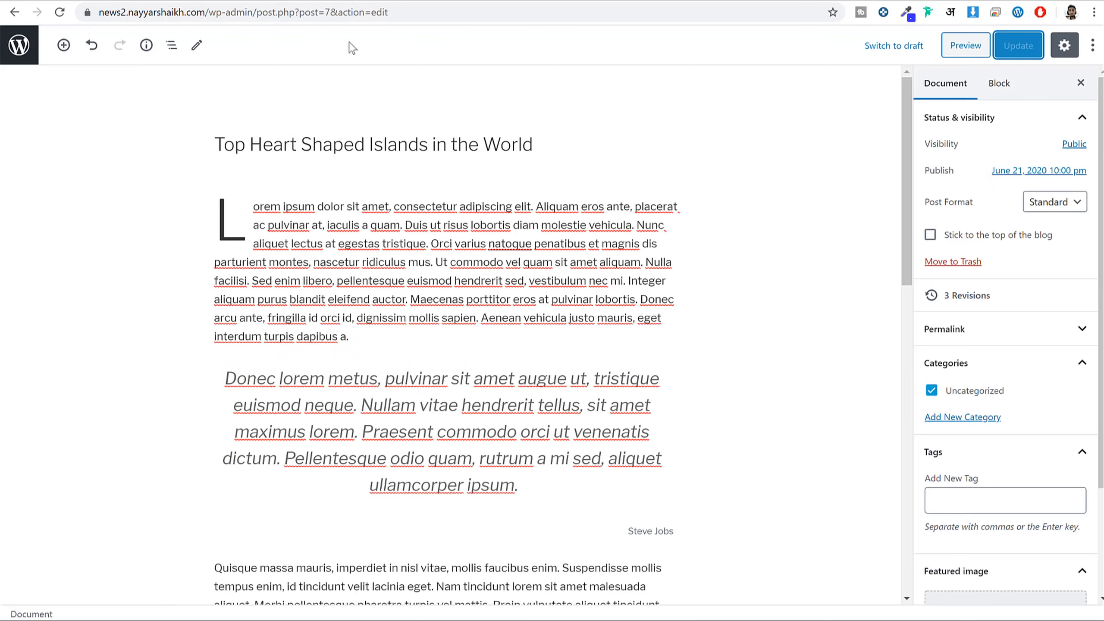
scroll(616, 275, "down", 15)
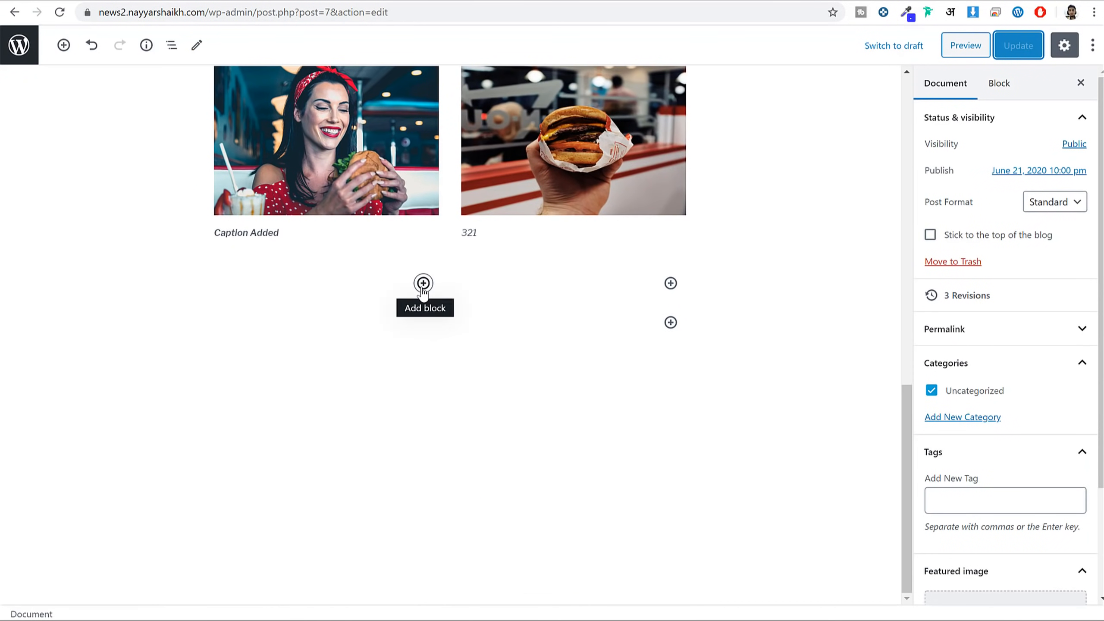
Add a Buttons block below the two-column images labelled 'Affiliate Link'.
left_click(423, 283)
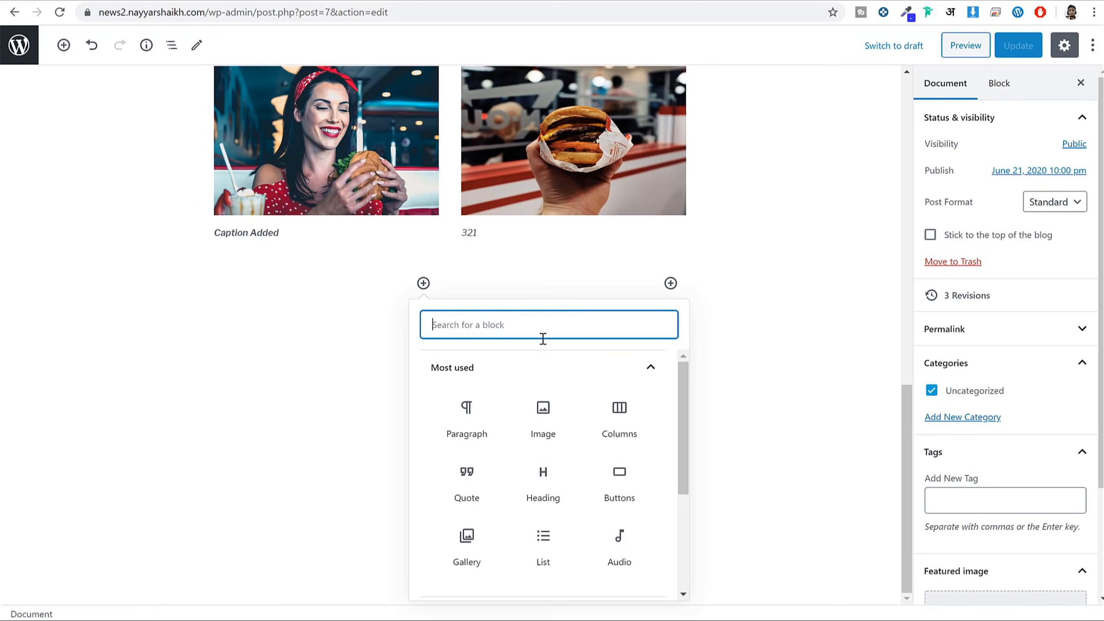
left_click(631, 477)
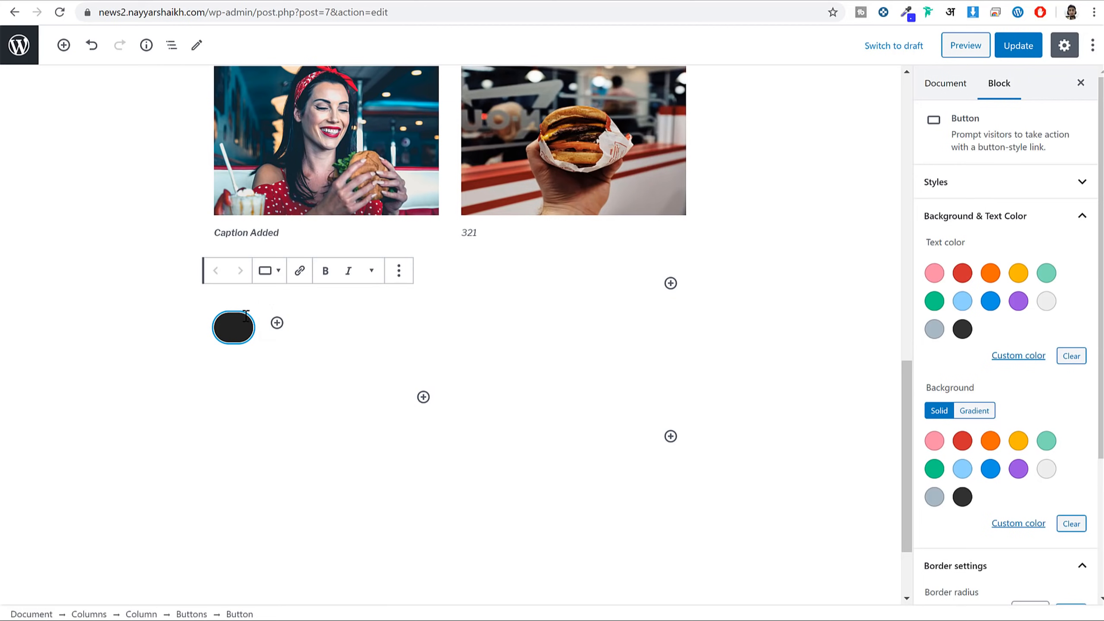
scroll(245, 316, "down", 2)
type("Affiliate")
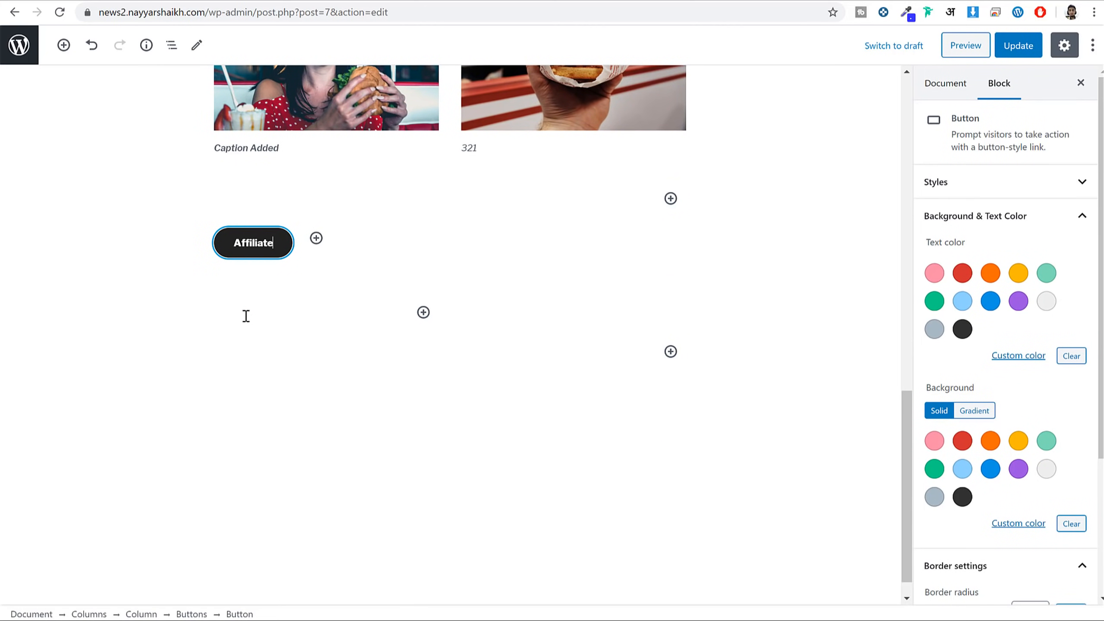
type(" Link")
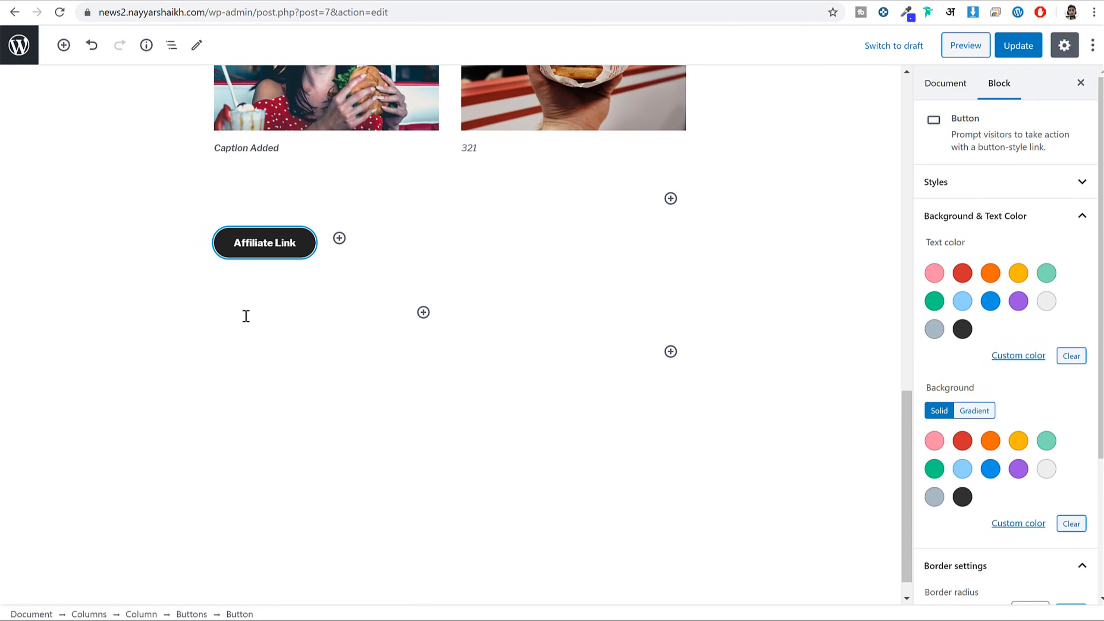
left_click(940, 278)
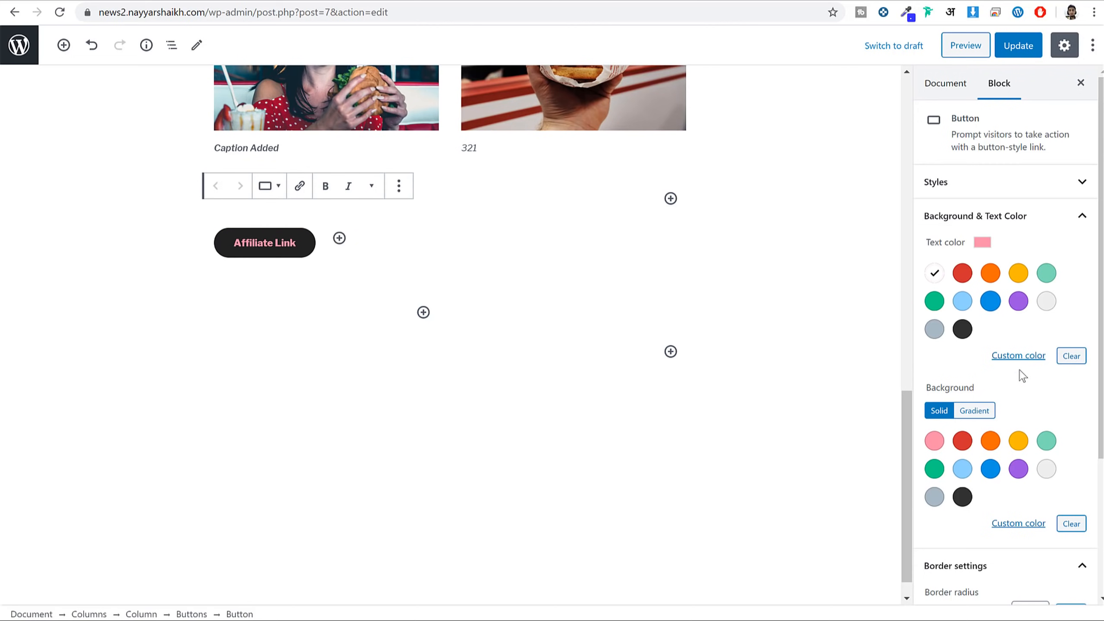
scroll(999, 413, "down", 3)
left_click(1018, 328)
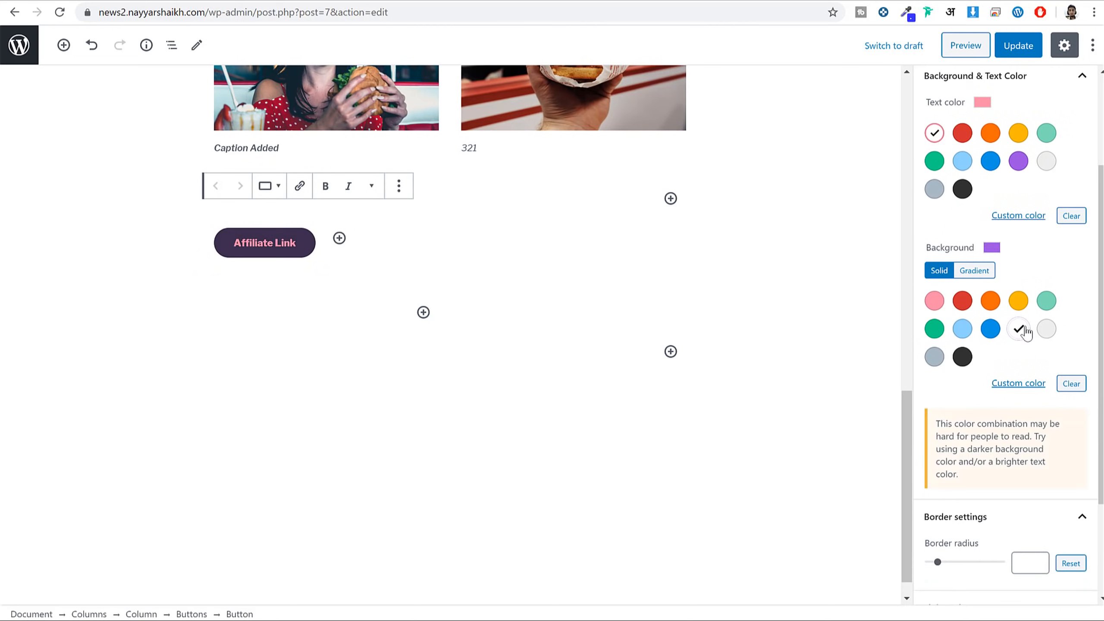
left_click(934, 357)
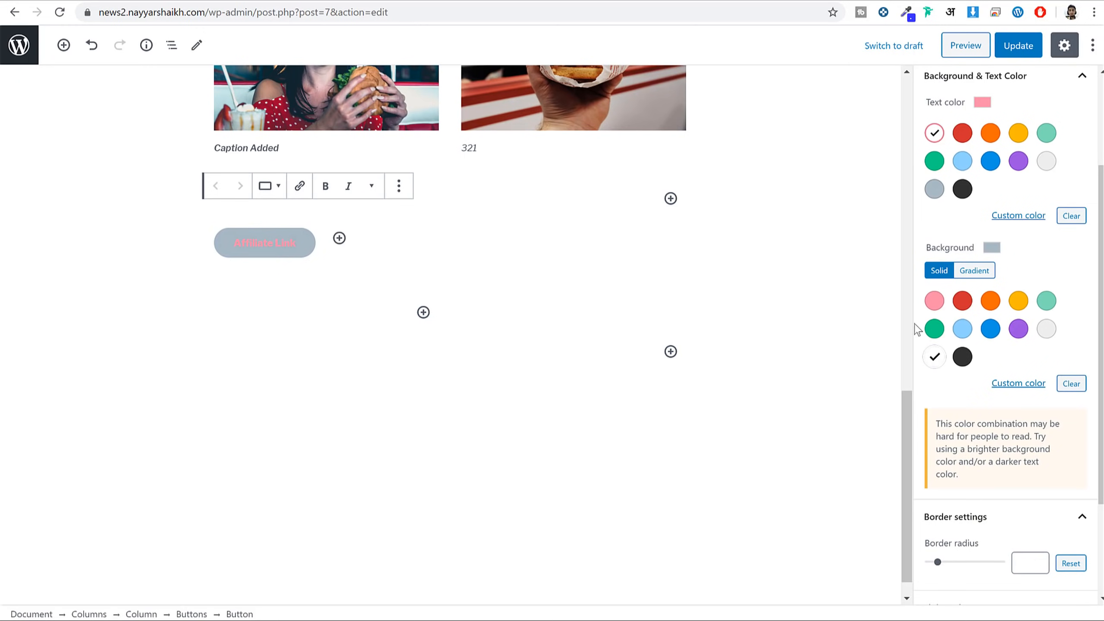
scroll(986, 334, "down", 3)
scroll(994, 335, "up", 6)
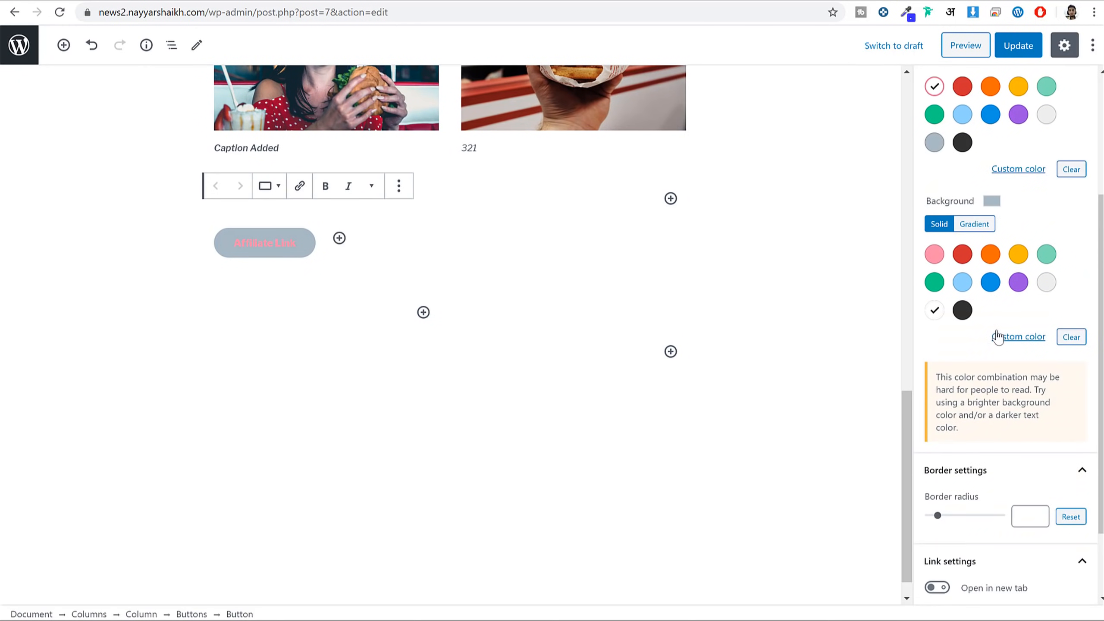
scroll(1030, 289, "down", 3)
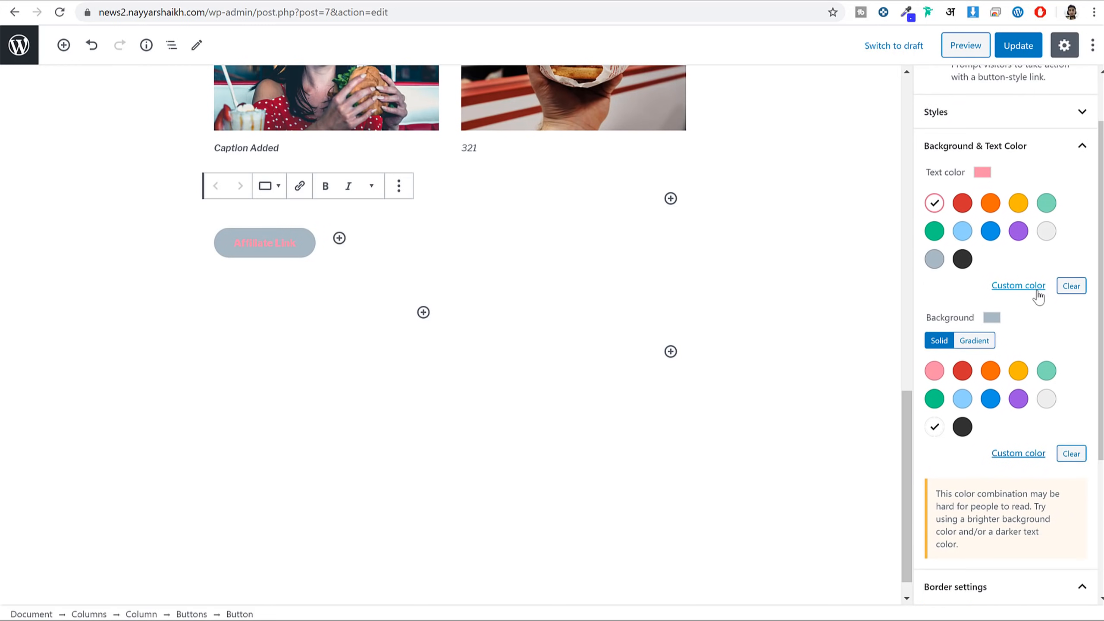
scroll(1046, 320, "down", 3)
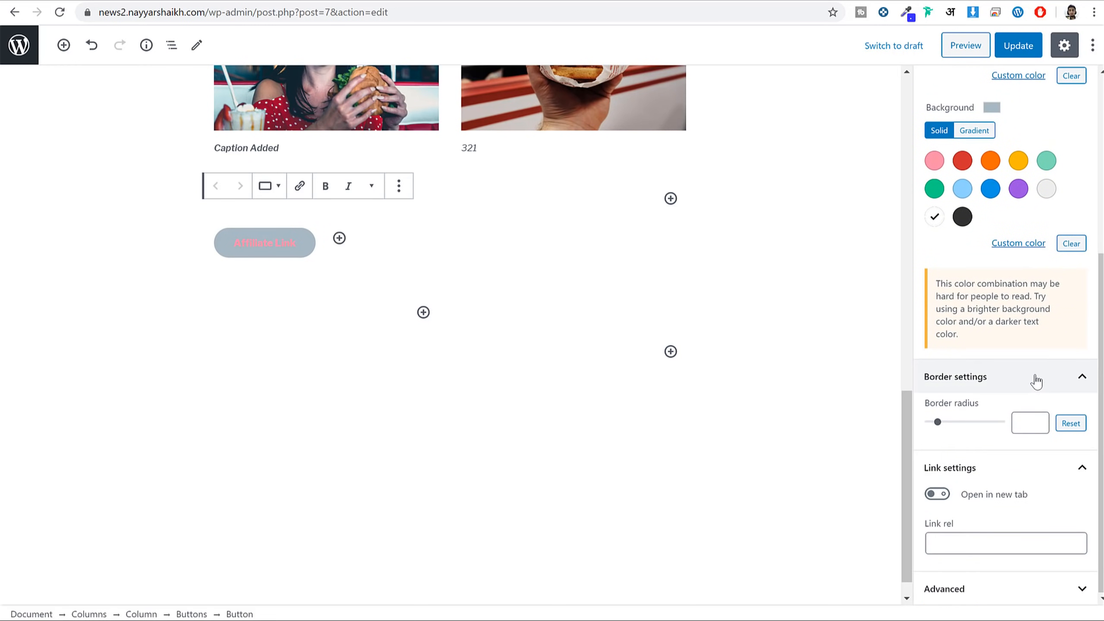
scroll(1037, 380, "up", 6)
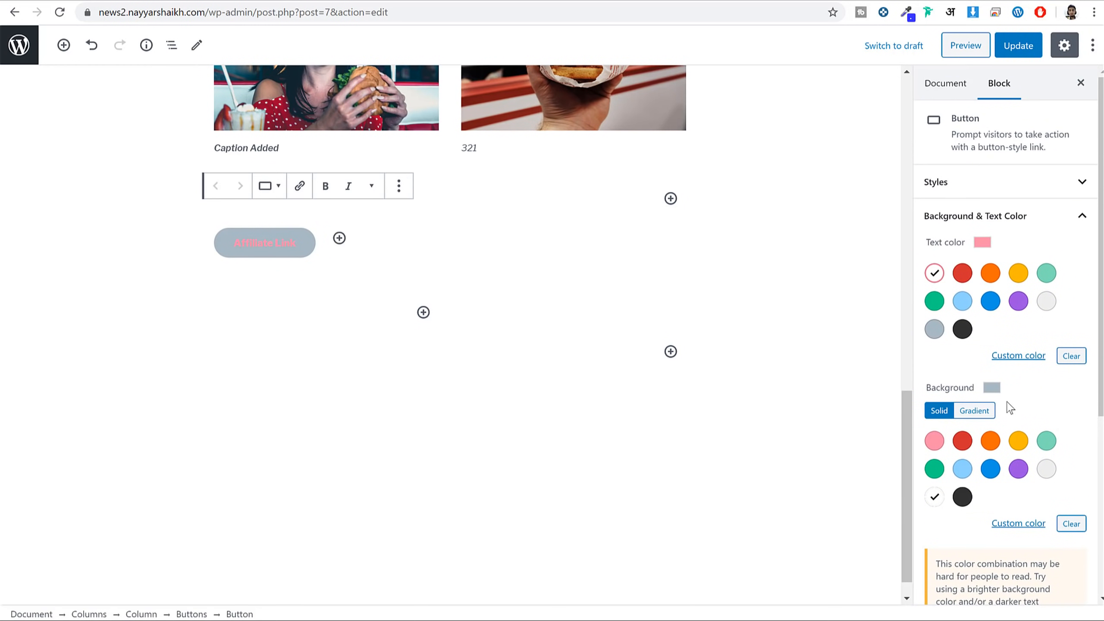
mouse_move(931, 386)
left_mouse_down()
mouse_move(954, 383)
mouse_move(926, 387)
left_mouse_up()
Give the Affiliate Link button a gradient background and white text colour.
left_click(973, 413)
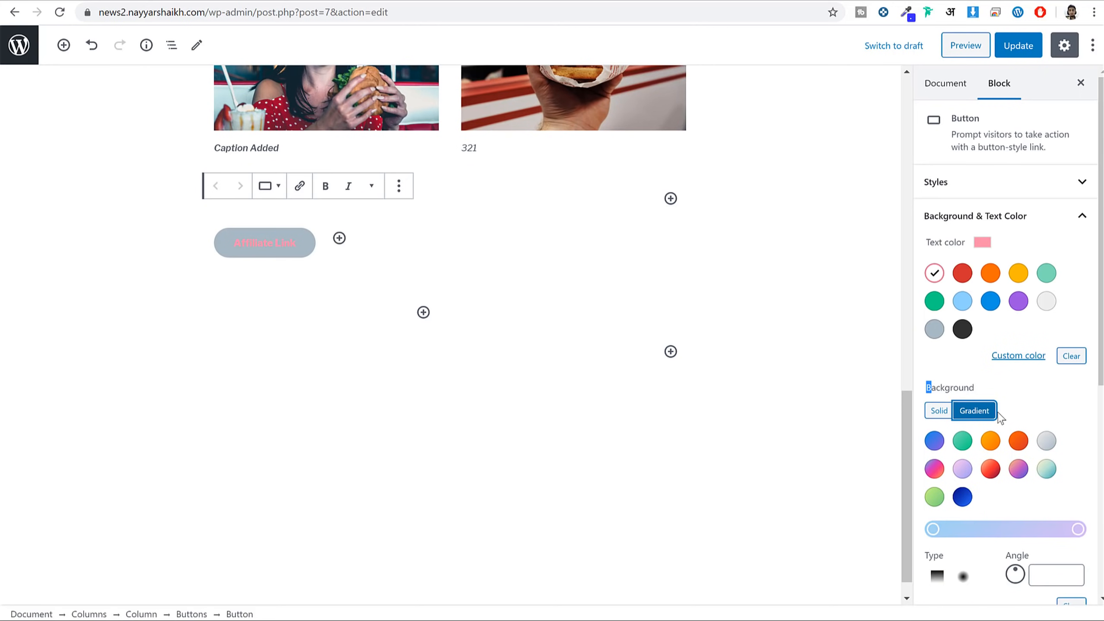
left_click(989, 441)
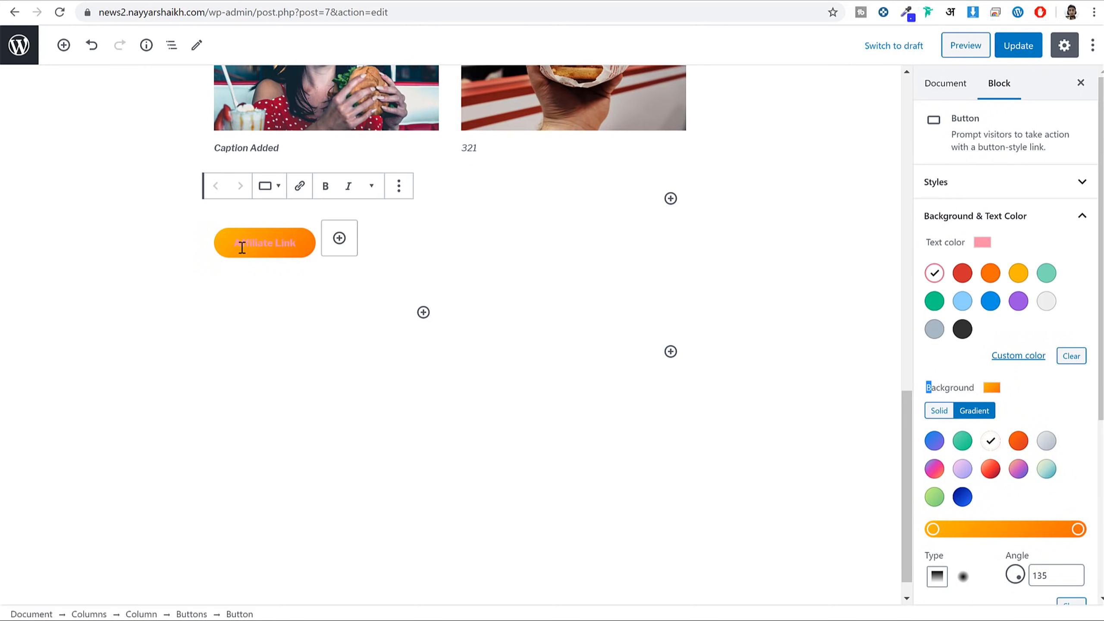
left_click(990, 469)
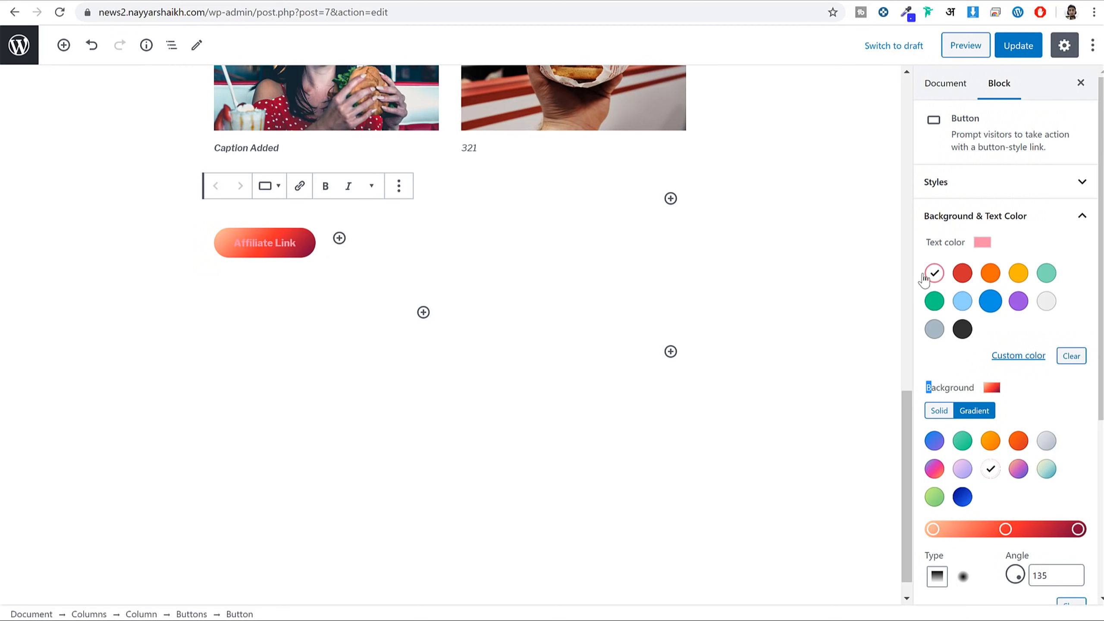
left_click(1047, 301)
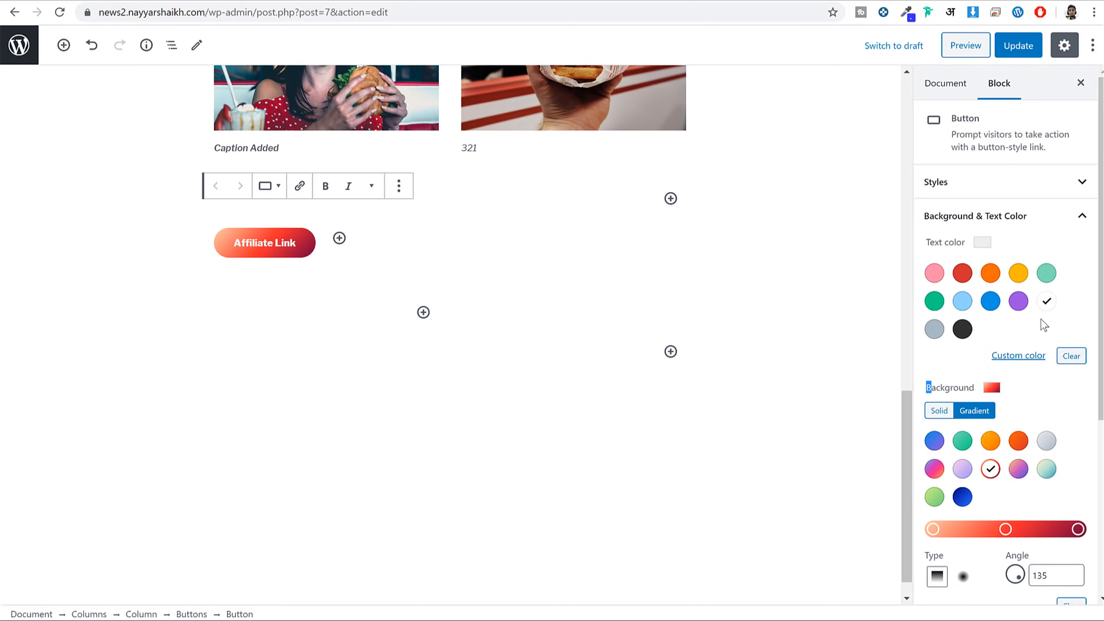
left_click(1023, 358)
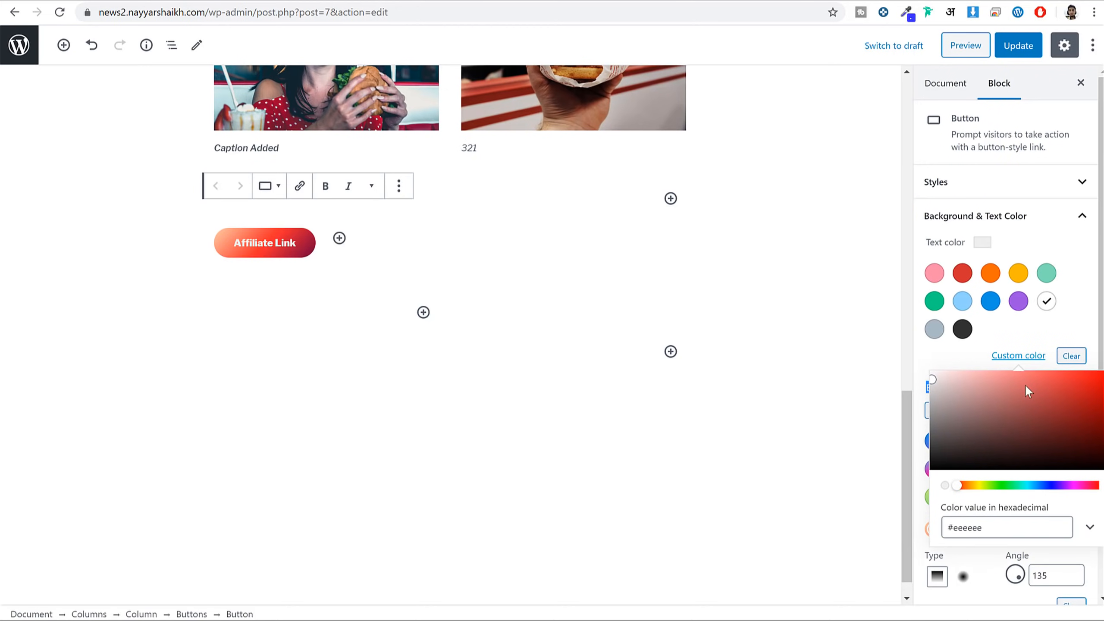
left_click(891, 332)
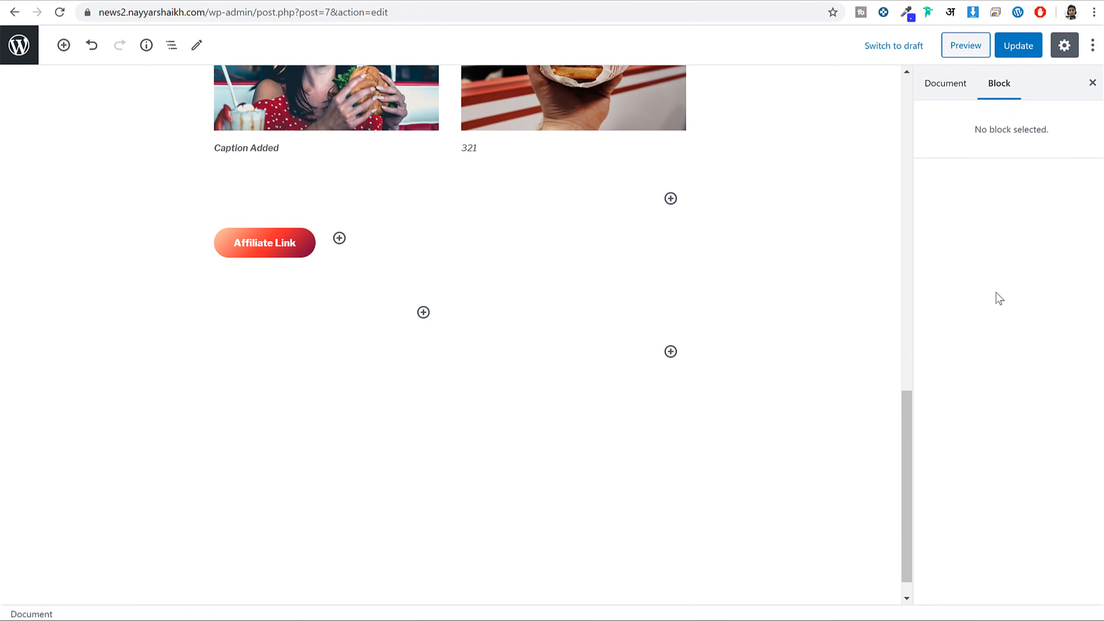
left_click(956, 93)
left_click(995, 90)
Try a teal-yellow gradient on the button, then settle on the orange gradient.
left_click(266, 251)
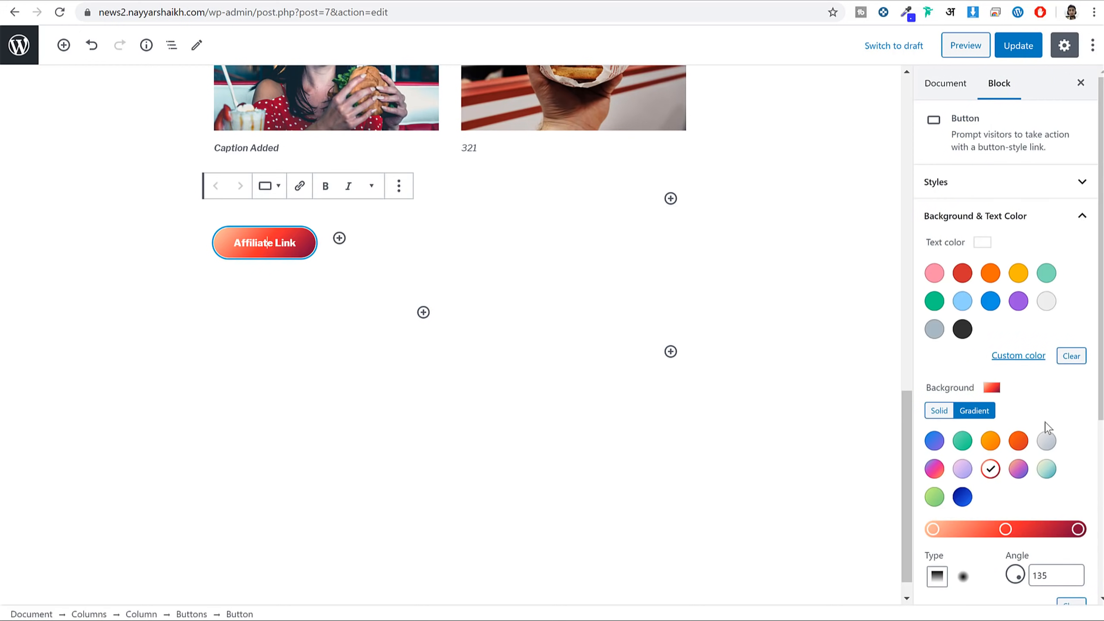
scroll(1047, 428, "down", 2)
left_click(1046, 398)
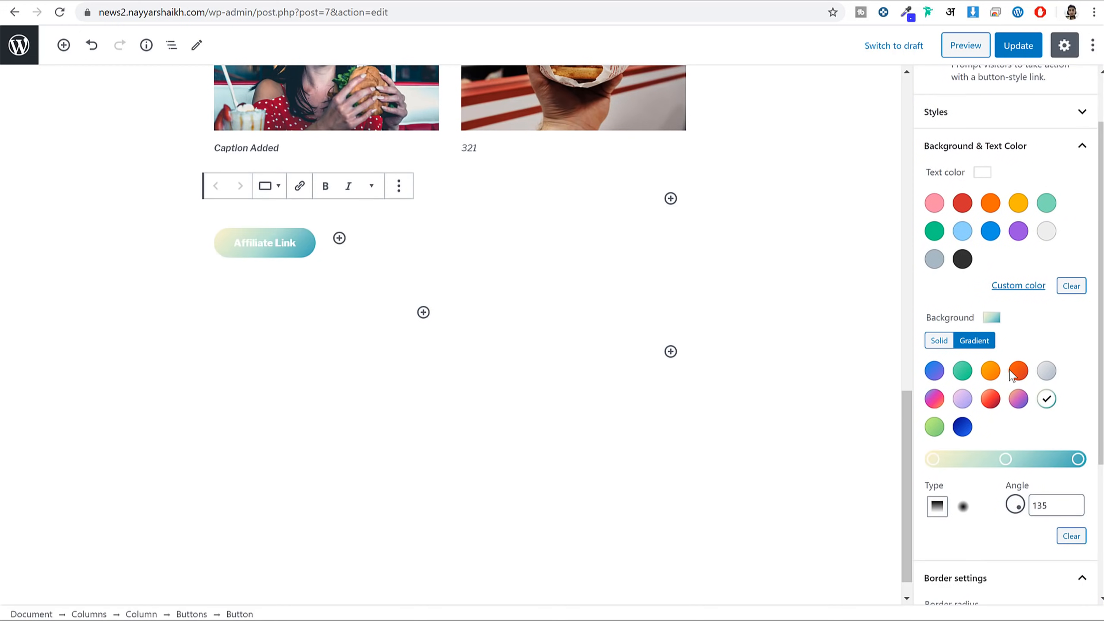
left_click(991, 372)
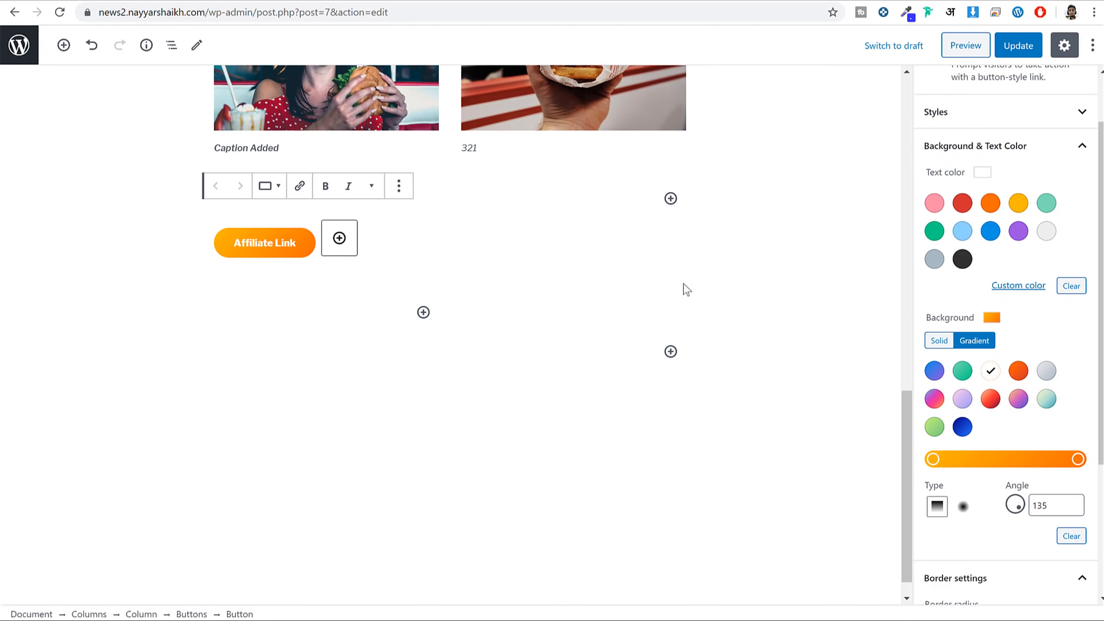
scroll(1034, 426, "down", 4)
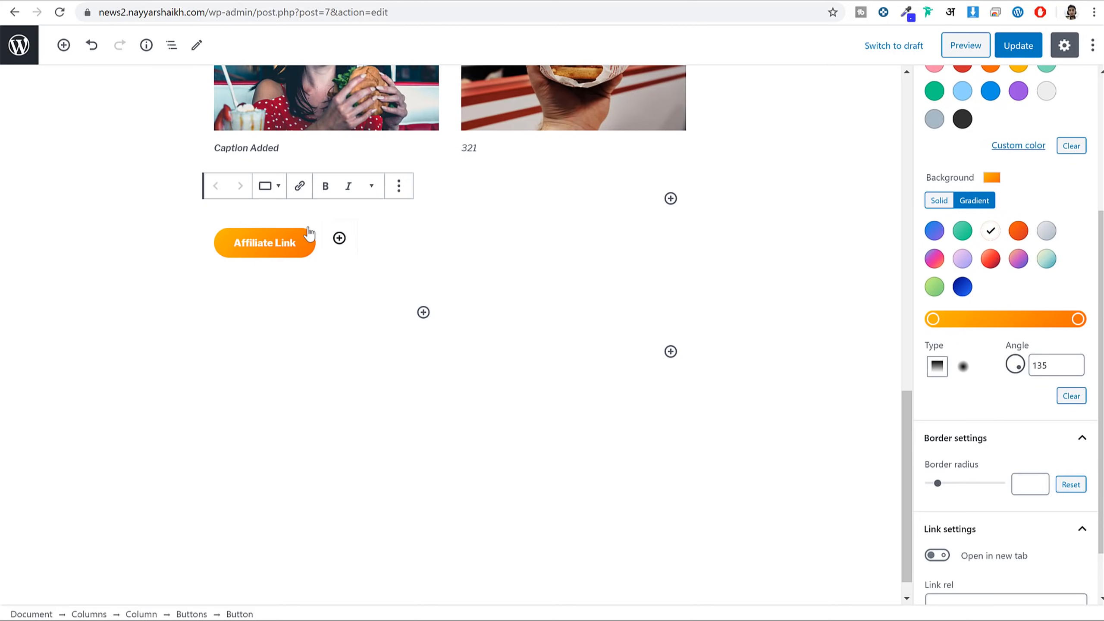
left_click(283, 243)
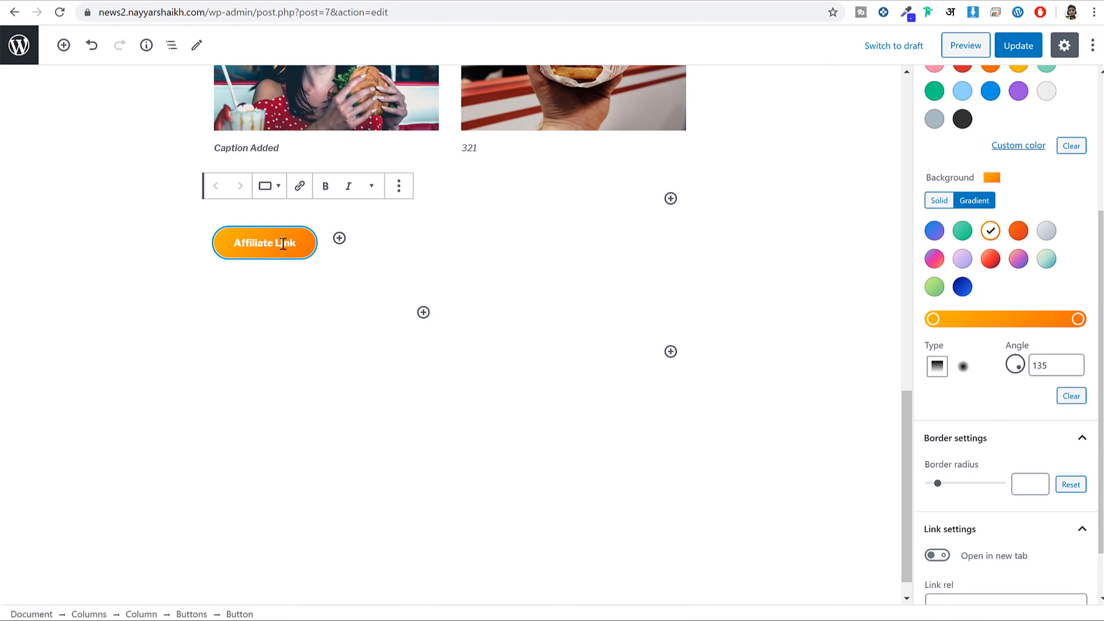
Link the Affiliate Link button to the pasted YouTube channel URL, opening in a new tab.
left_click(299, 185)
type("https://www.youtube.com/nayyarshaikh")
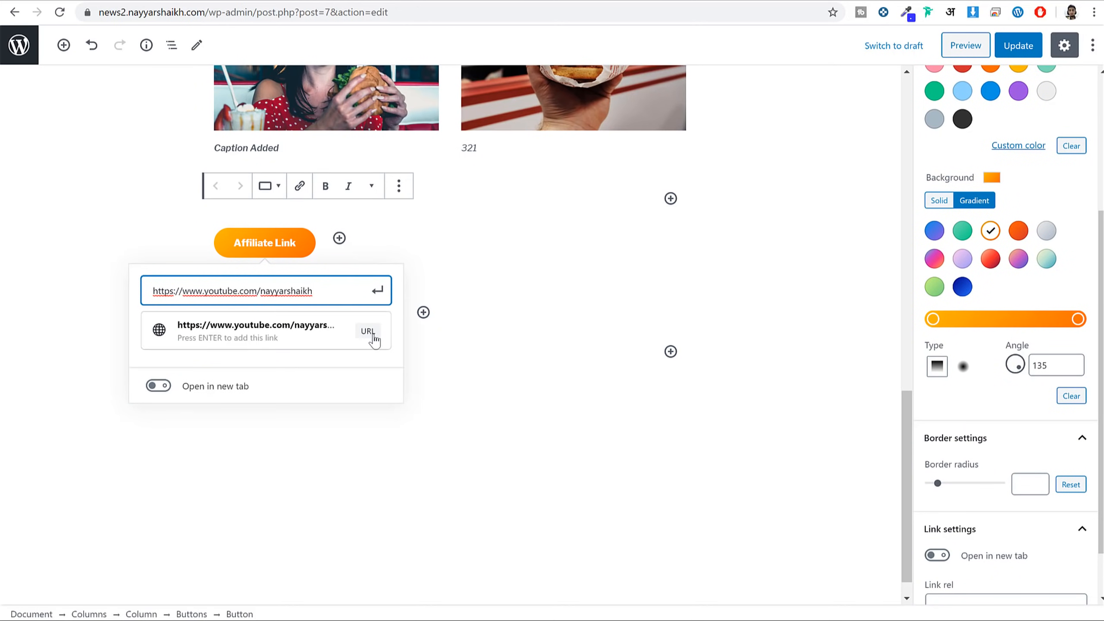
left_click(158, 391)
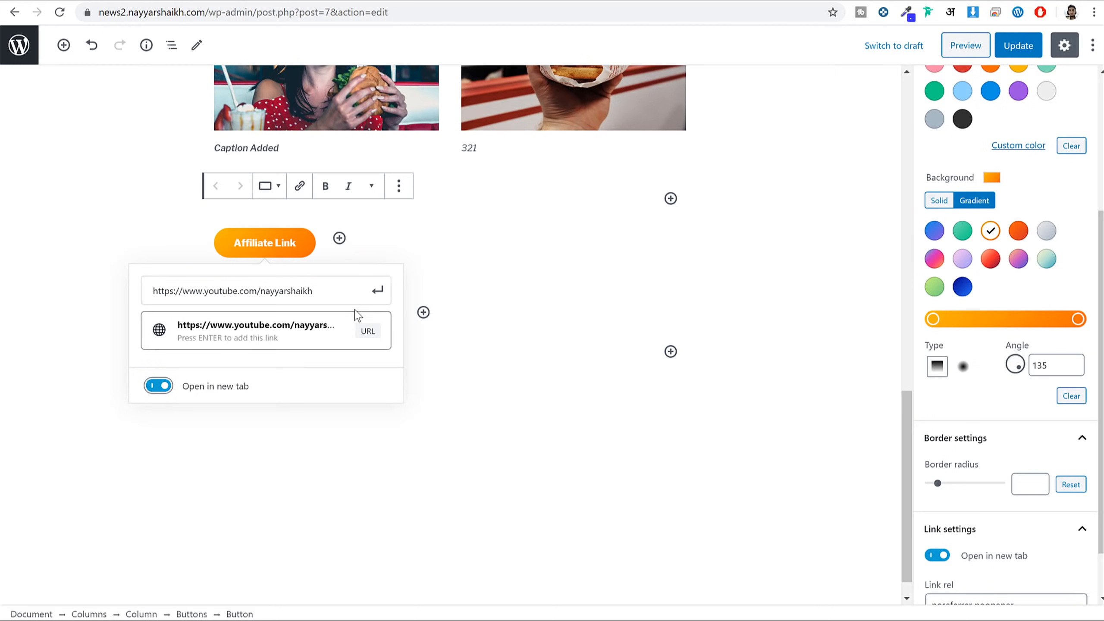
left_click(377, 290)
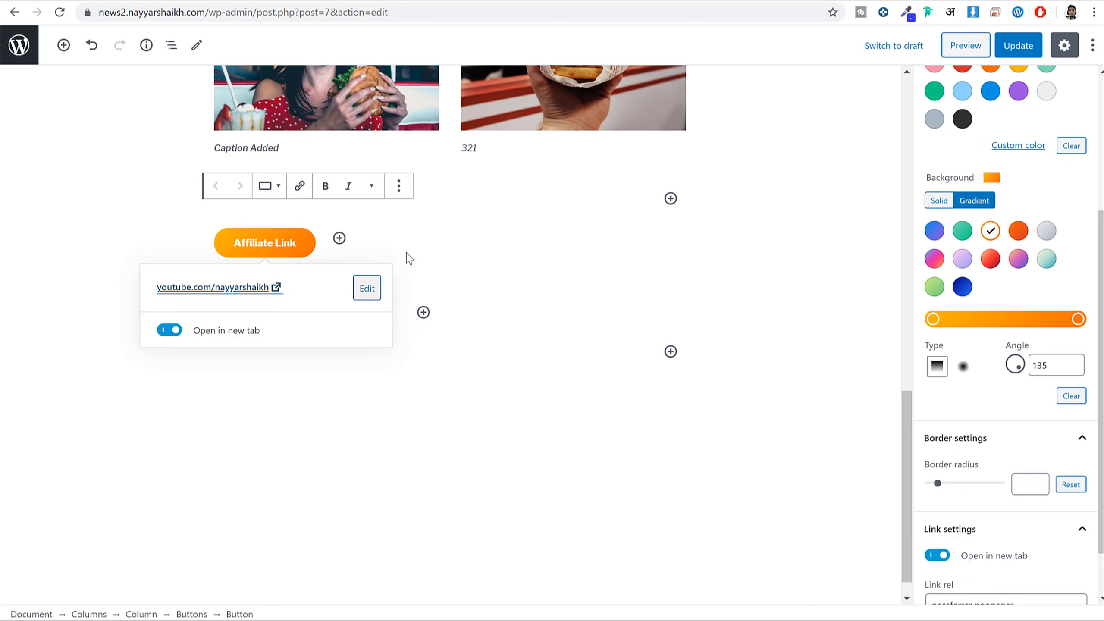
left_click(548, 253)
Start an empty paragraph below the columns.
left_click(253, 243)
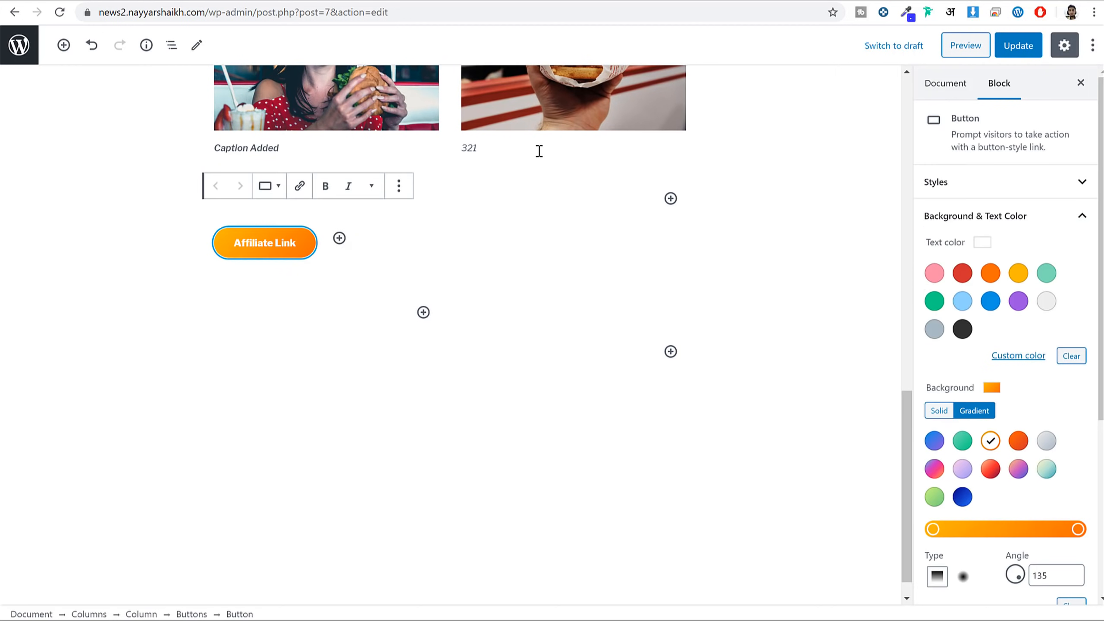
left_click(609, 296)
left_click(621, 314)
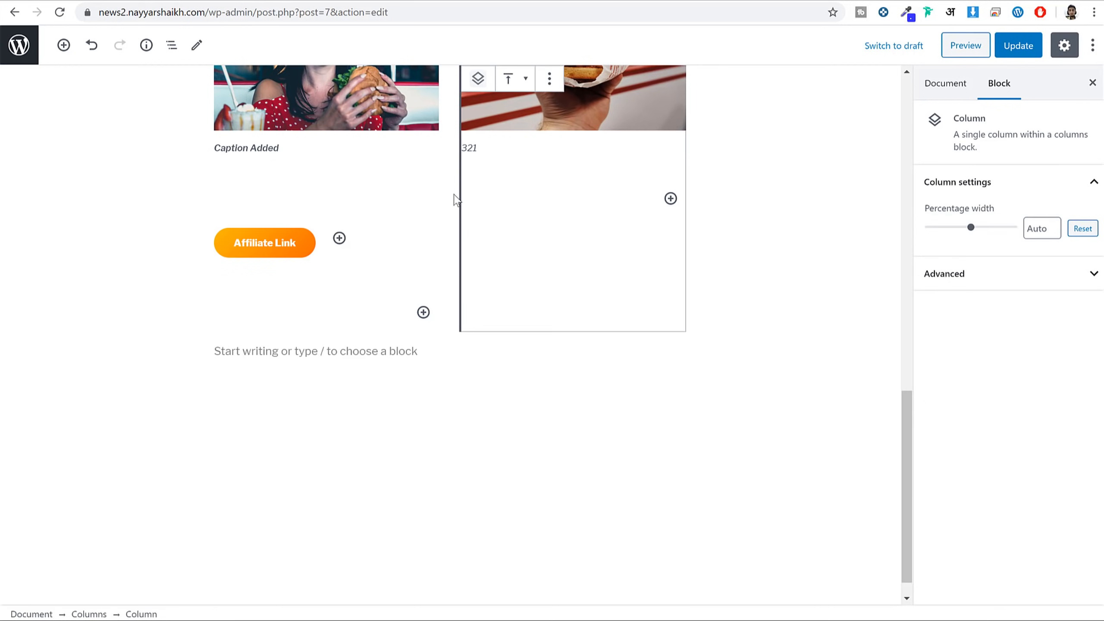
left_click(63, 45)
left_click(64, 45)
left_click(353, 349)
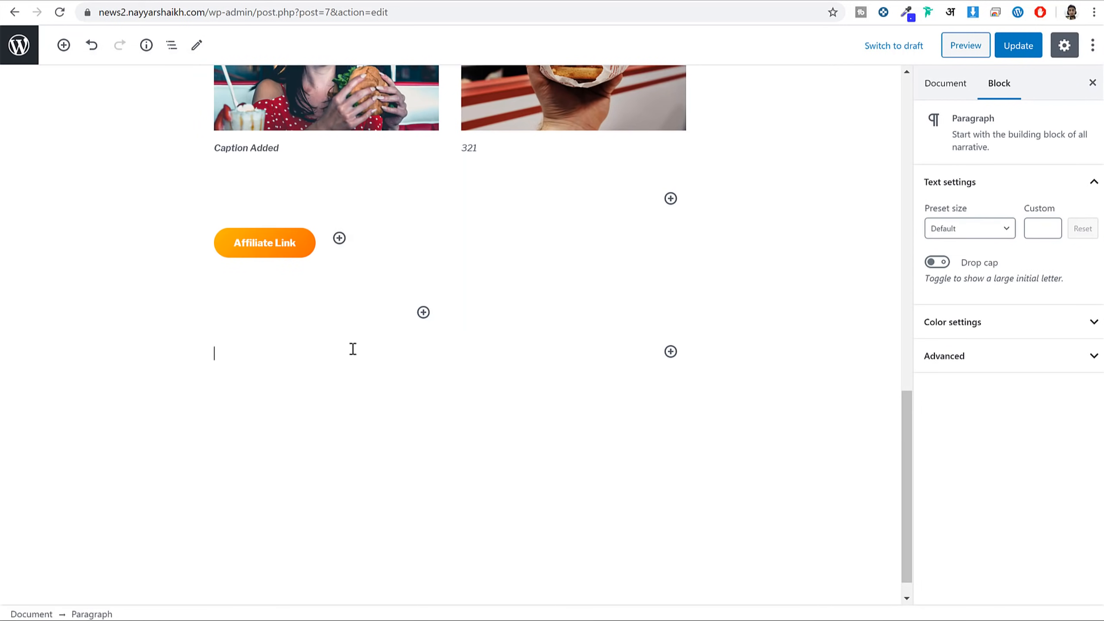
In the block library, expand the Common Blocks, Formatting and Layout Elements categories.
left_click(63, 45)
scroll(229, 249, "down", 2)
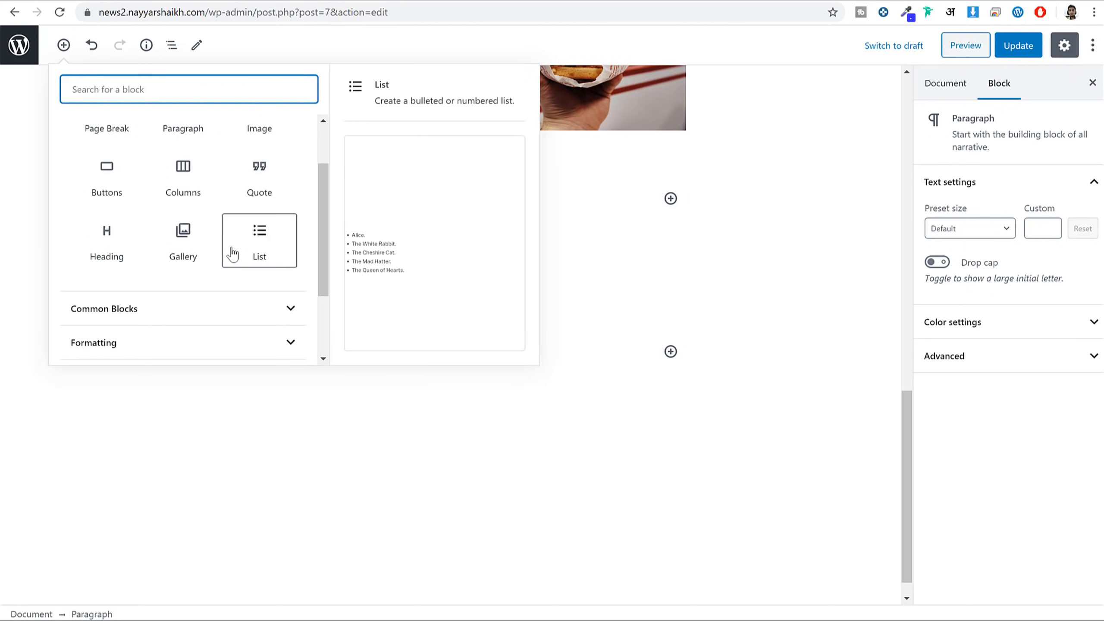
scroll(273, 246, "up", 2)
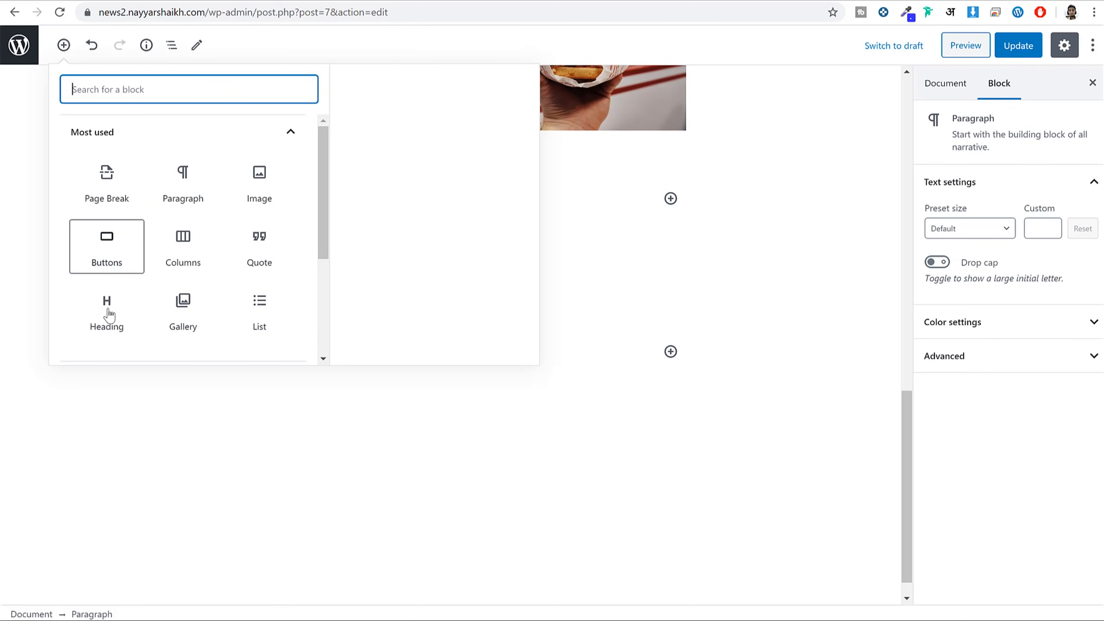
scroll(283, 227, "down", 3)
left_click(172, 234)
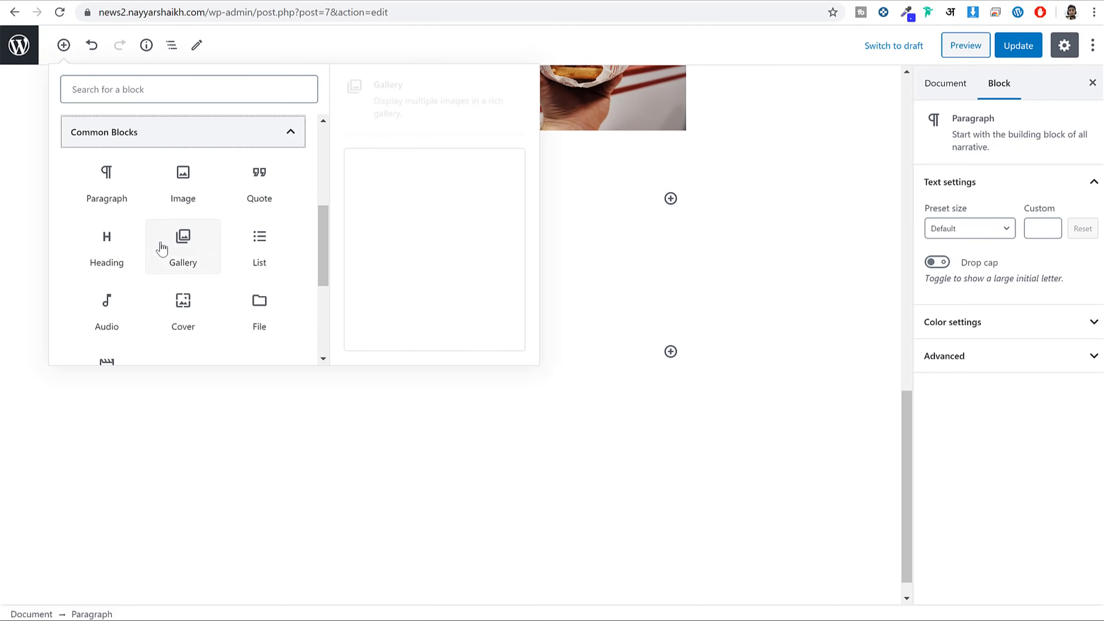
scroll(219, 261, "down", 1)
scroll(219, 260, "down", 3)
left_click(172, 241)
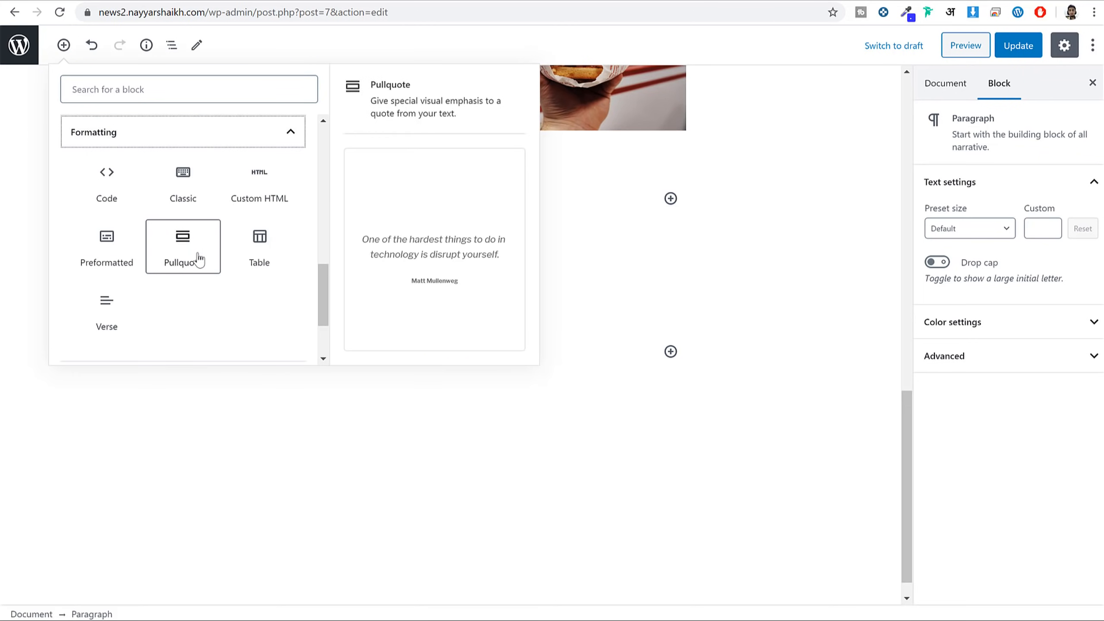
scroll(223, 270, "down", 2)
left_click(192, 282)
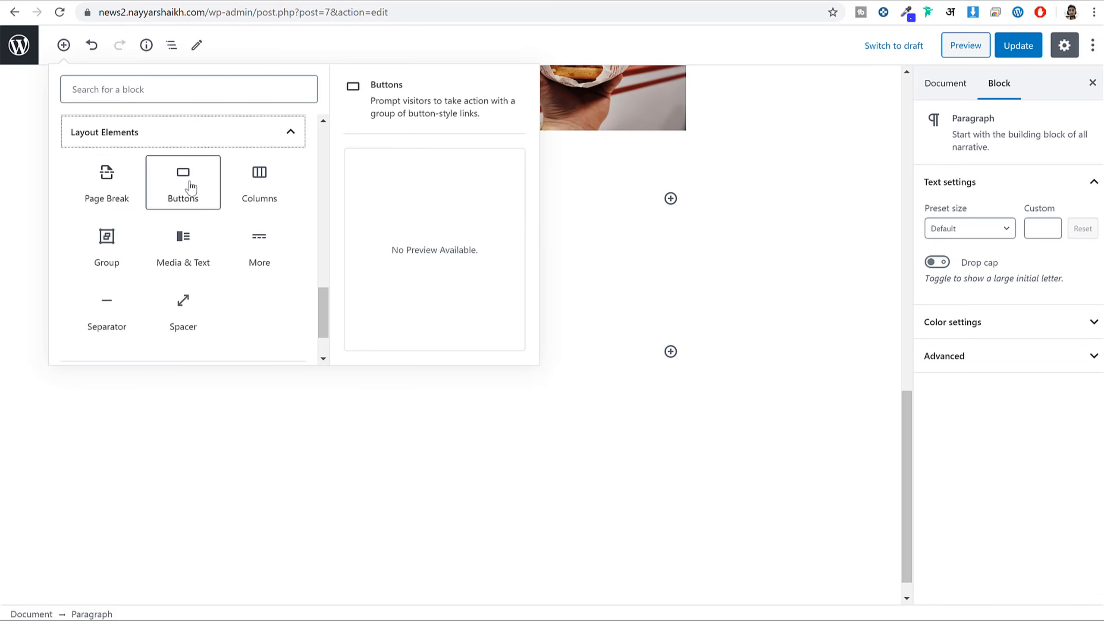
Expand the Widgets and Embeds categories to reveal the YouTube embed block.
scroll(309, 222, "down", 2)
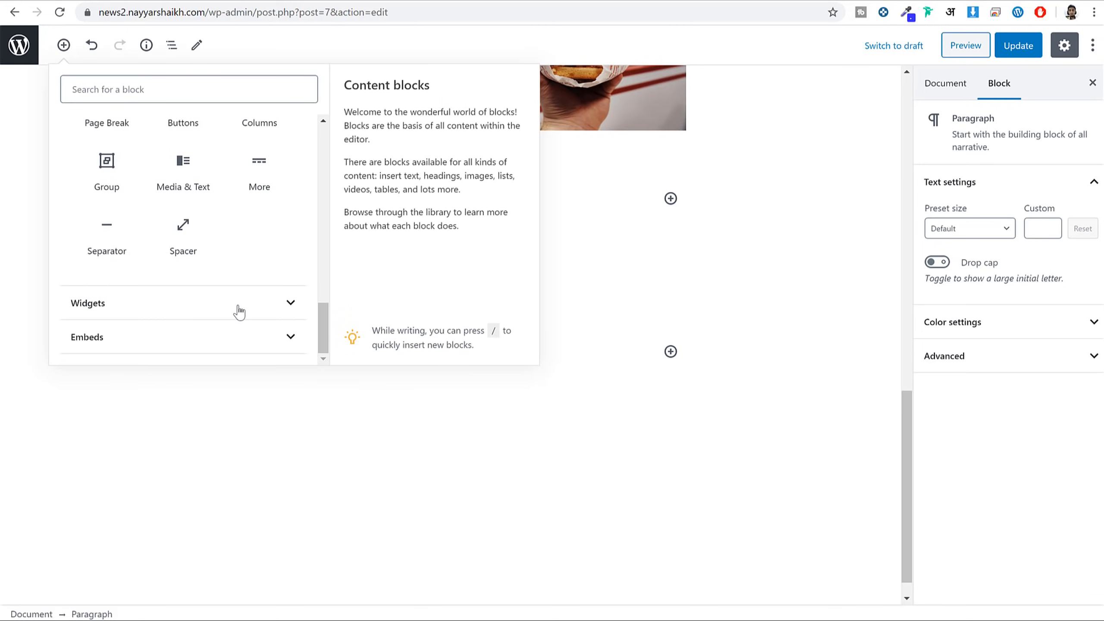
left_click(230, 315)
scroll(243, 305, "down", 2)
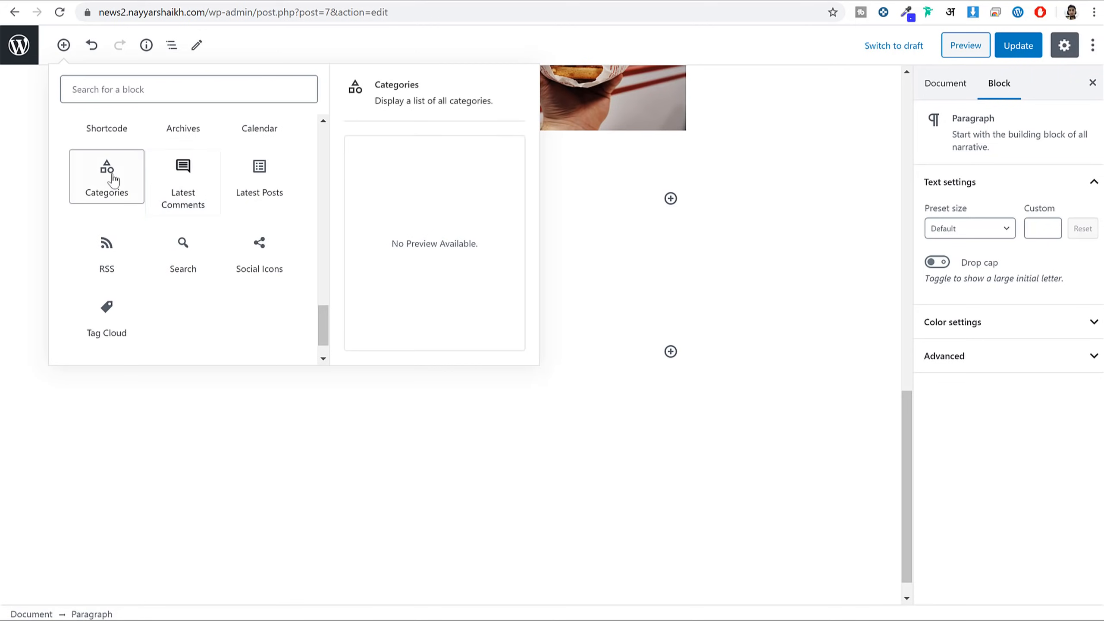
scroll(135, 202, "up", 4)
scroll(258, 296, "down", 5)
left_click(257, 337)
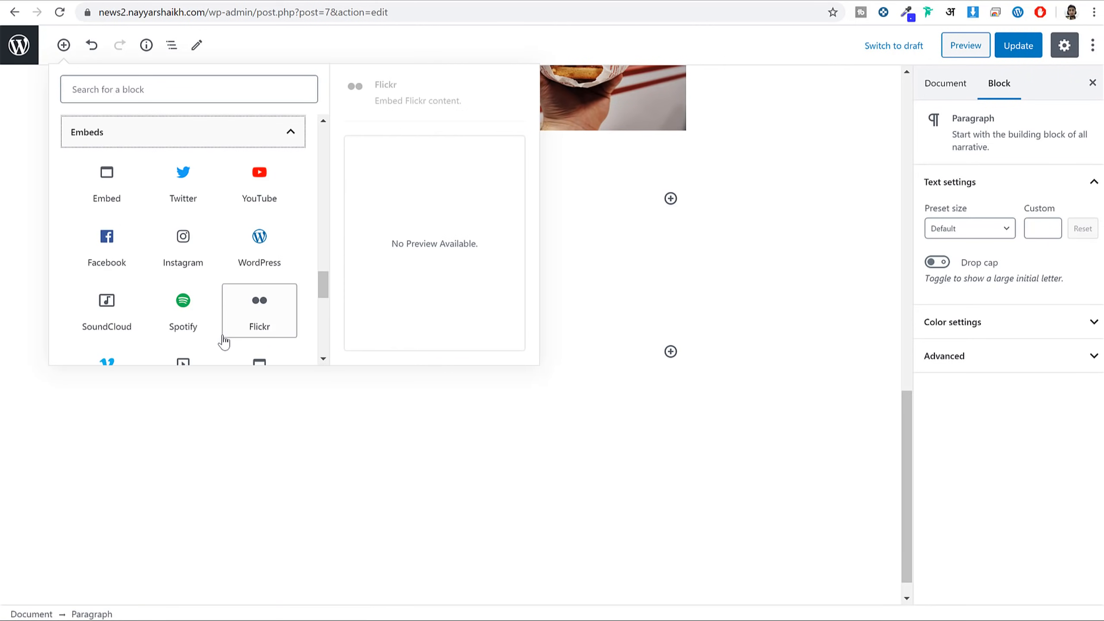
scroll(229, 321, "down", 3)
scroll(229, 320, "up", 4)
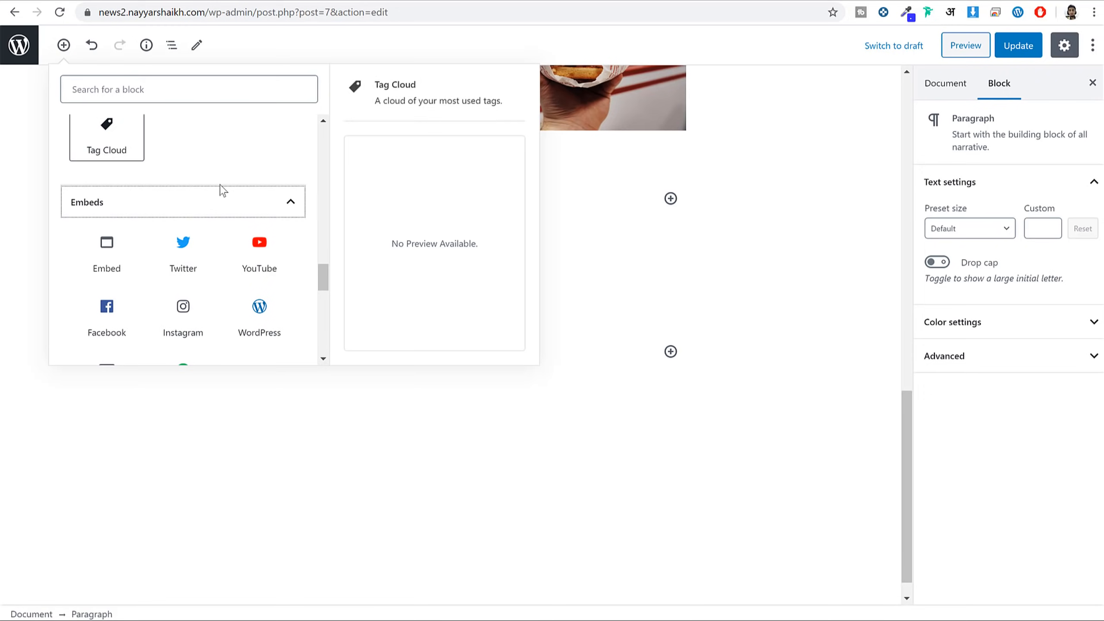
Embed the FREE Online Food Ordering YouTube video in a YouTube block, then update the post.
left_click(260, 262)
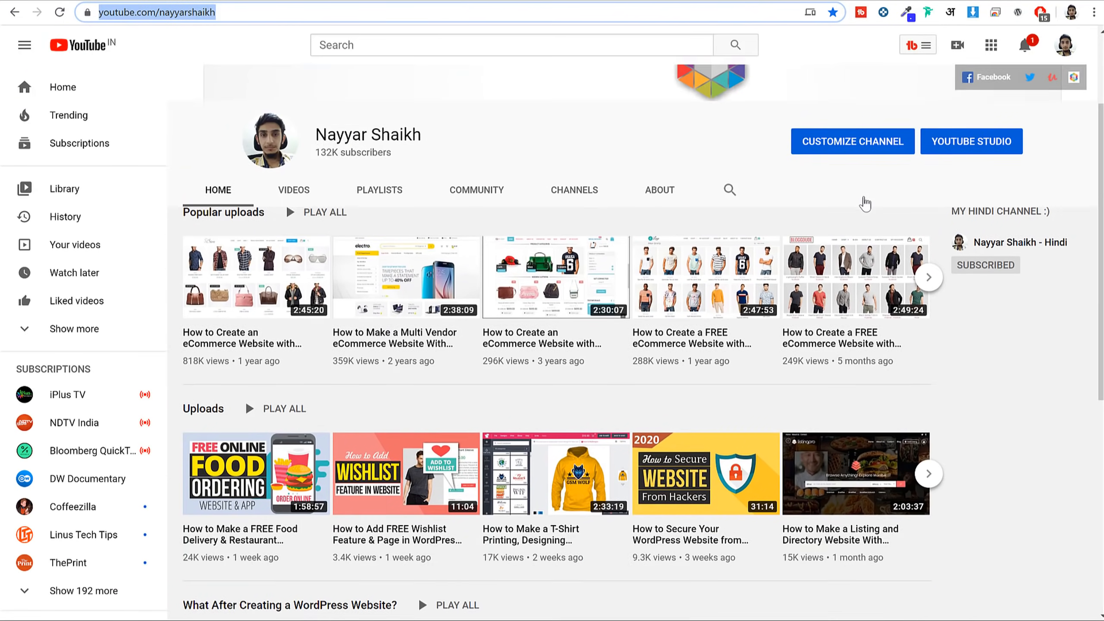
scroll(865, 203, "down", 5)
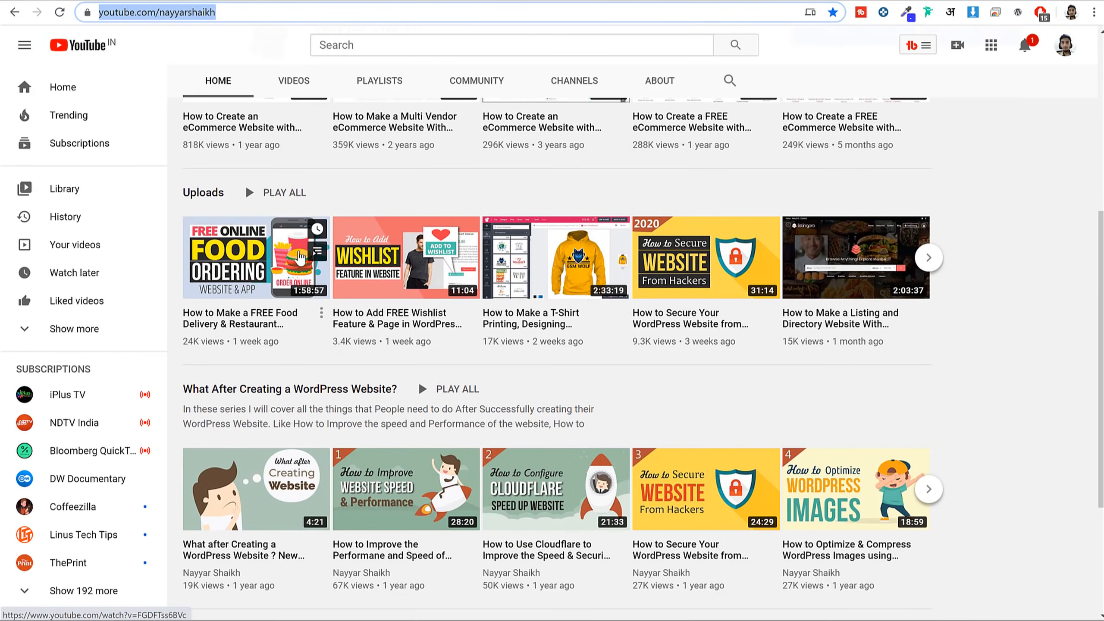
right_click(256, 251)
left_click(313, 359)
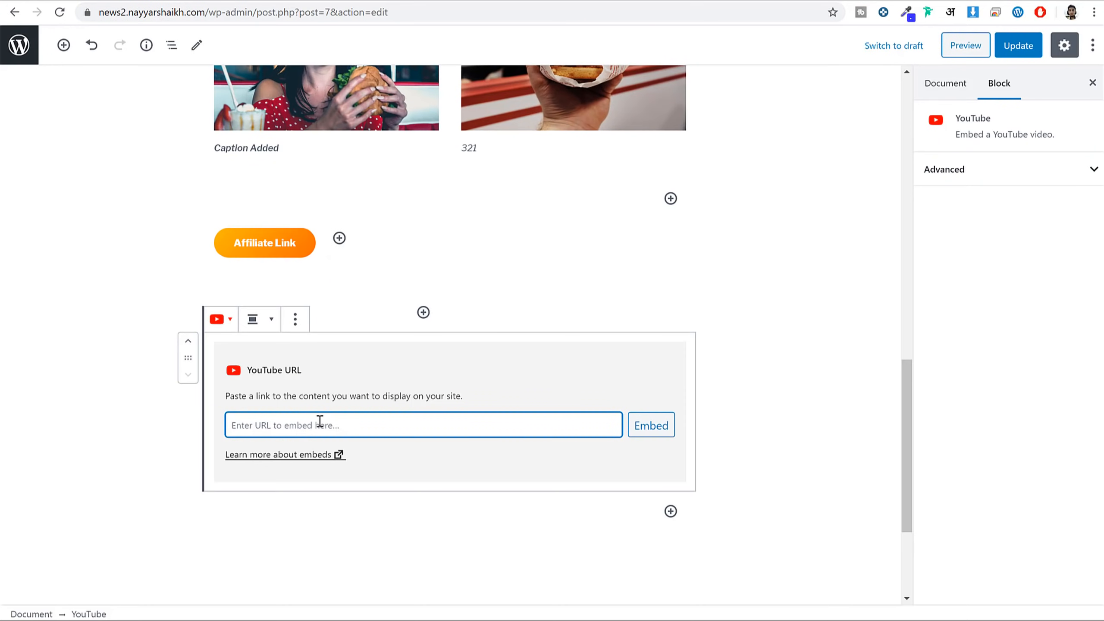
key("ctrl+v")
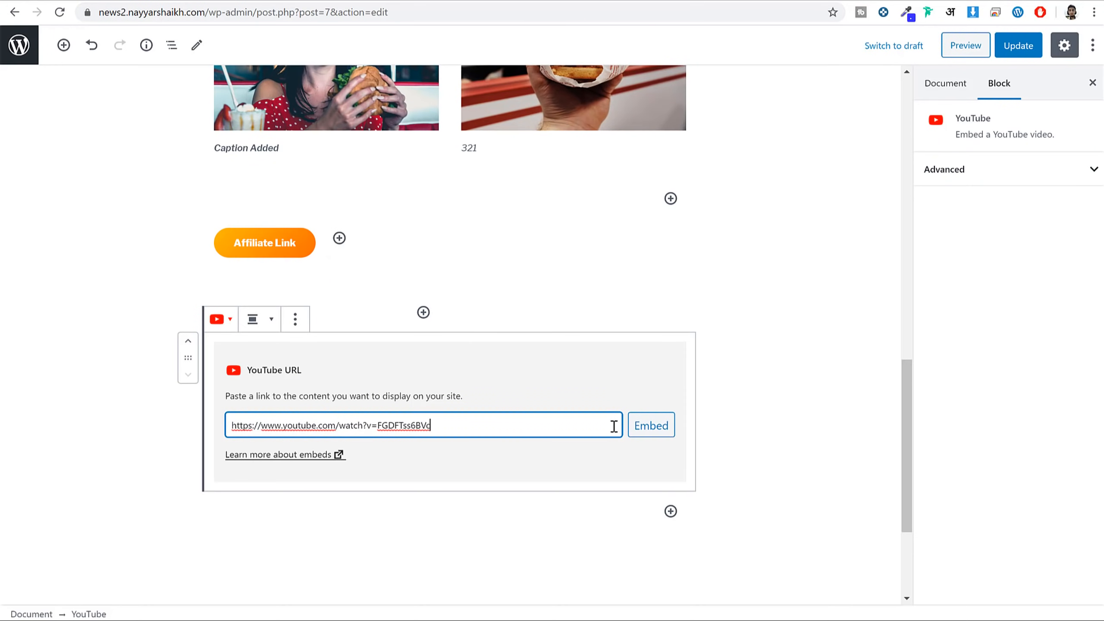
left_click(652, 426)
scroll(808, 361, "down", 3)
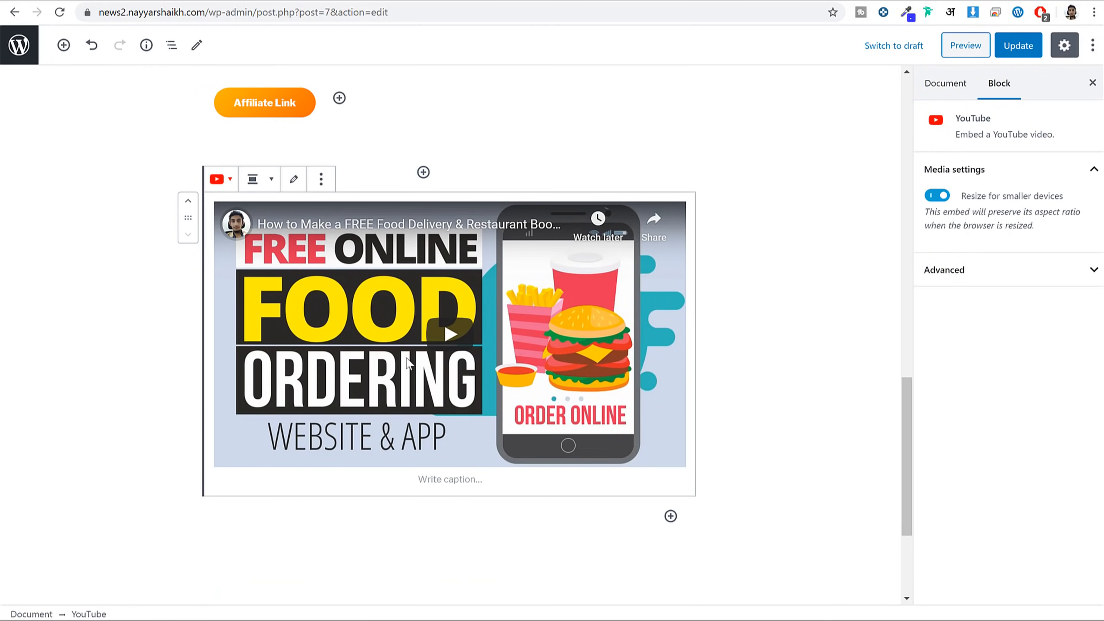
left_click(1017, 46)
left_click(120, 602)
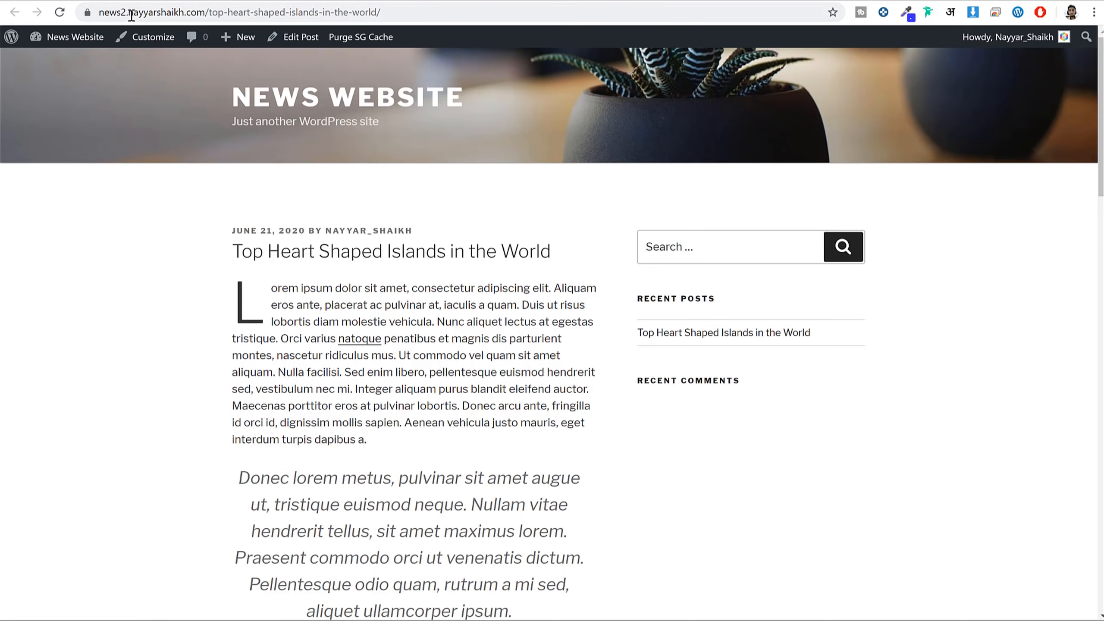
scroll(497, 226, "down", 2)
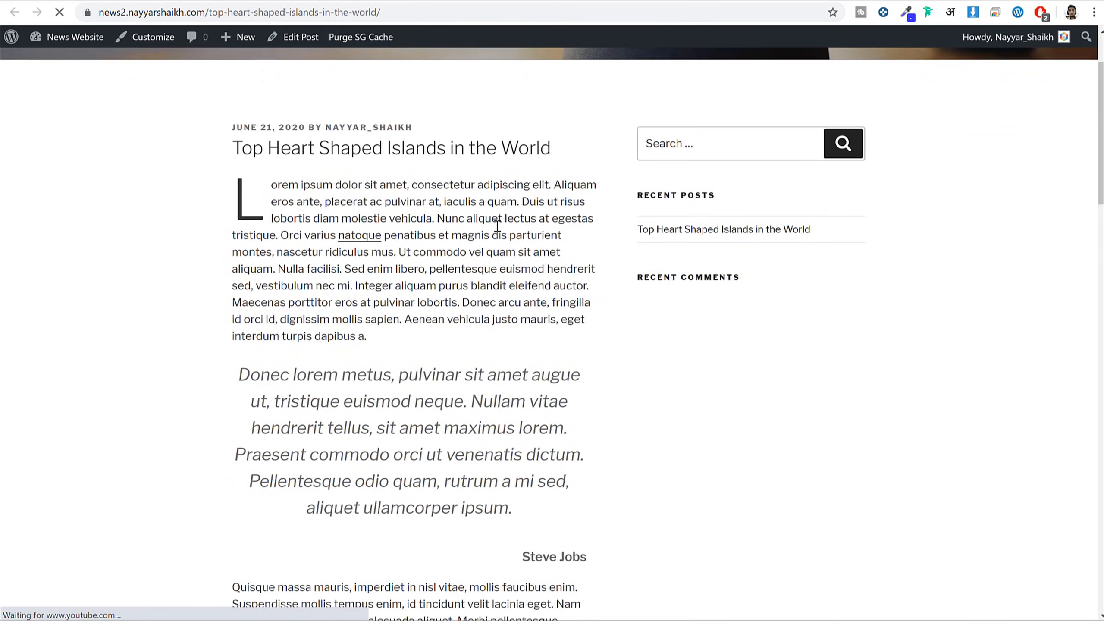
scroll(498, 226, "down", 18)
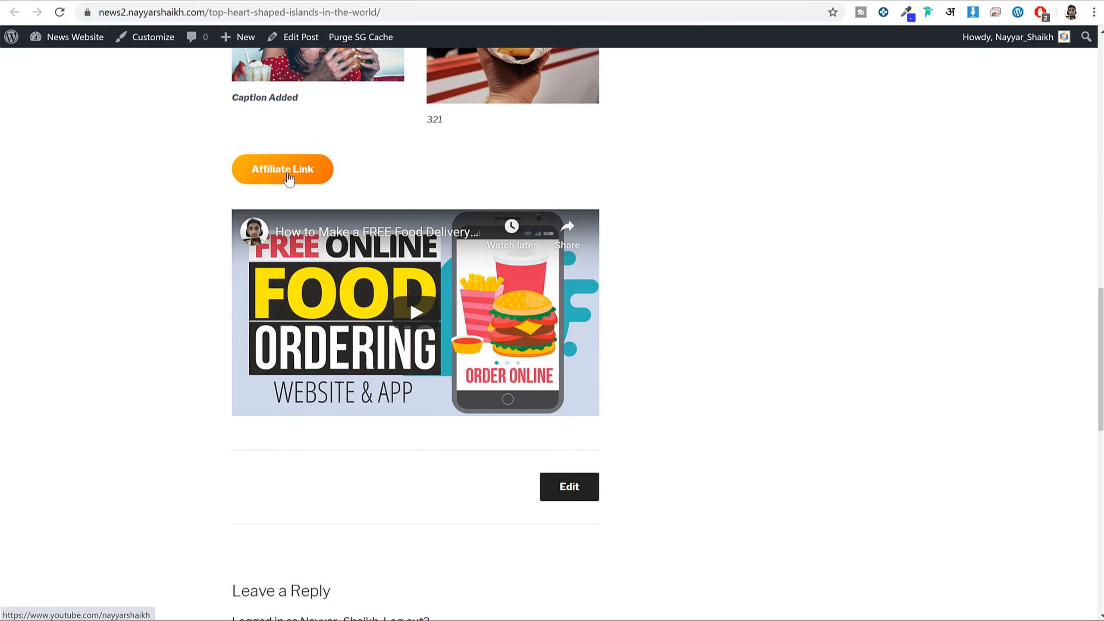
left_click(288, 177)
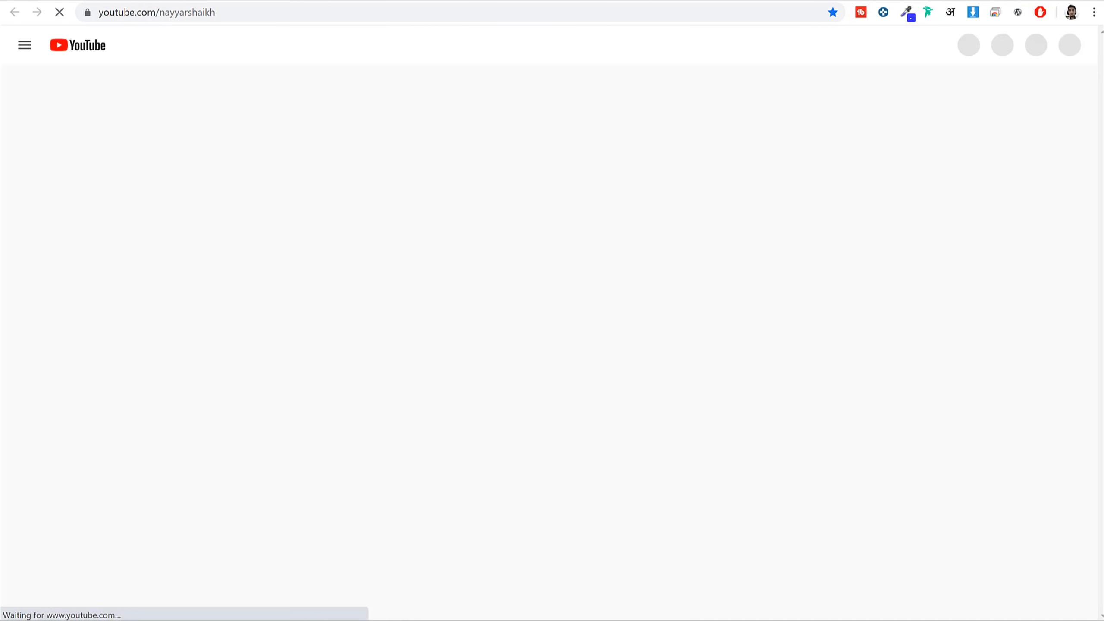
key("ctrl+w")
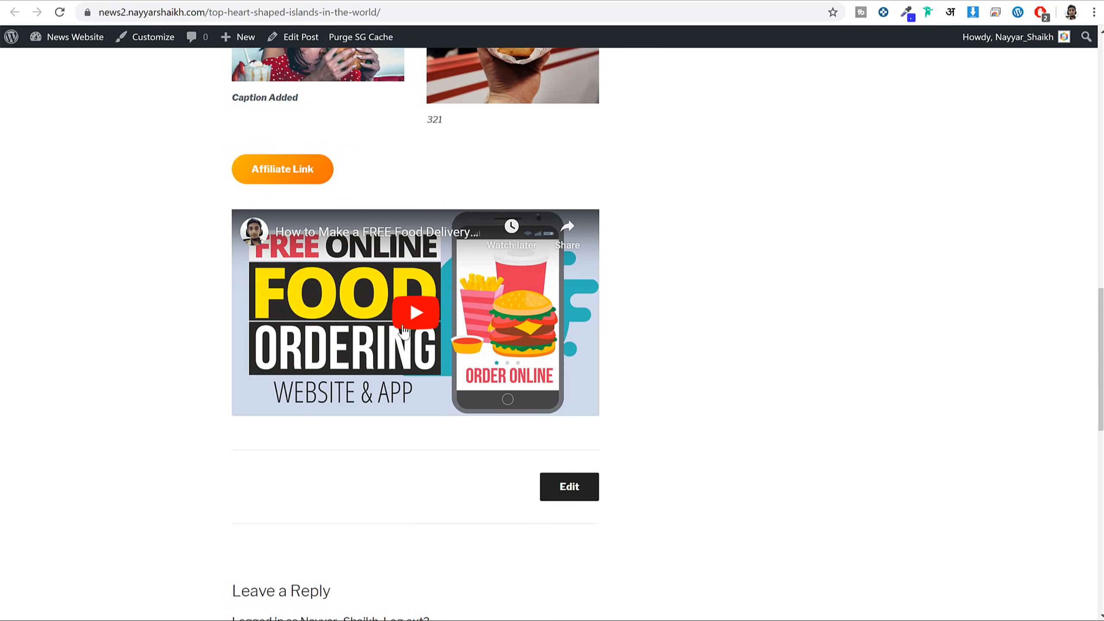
scroll(820, 362, "up", 18)
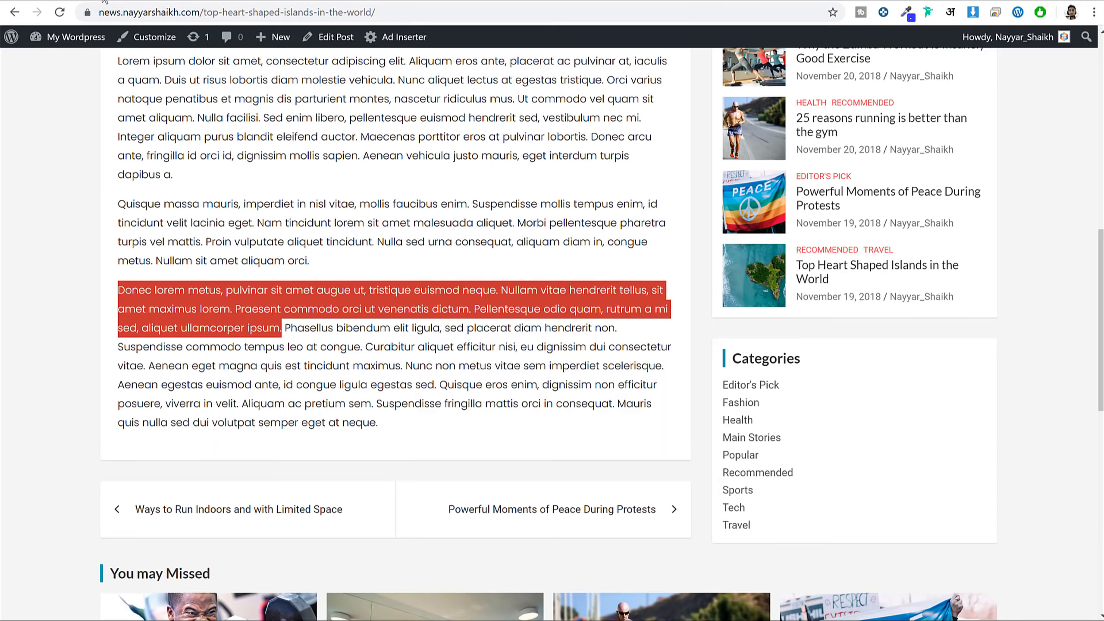
scroll(449, 309, "up", 10)
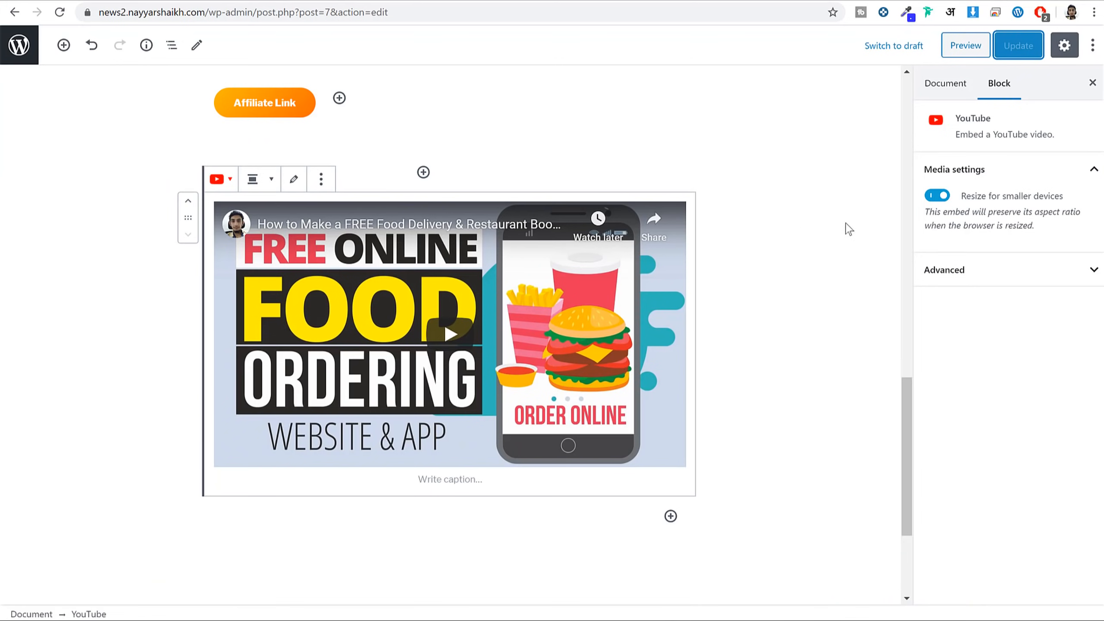
scroll(848, 229, "up", 2)
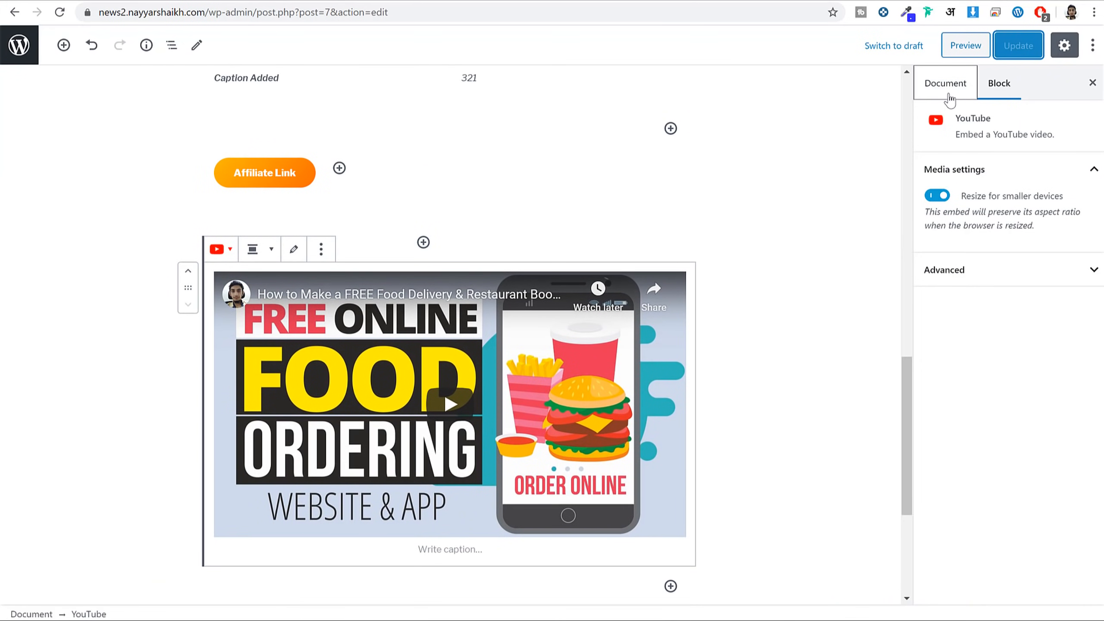
Set the woman-eating-a-burger photo as the post's featured image.
left_click(941, 85)
scroll(1055, 283, "down", 3)
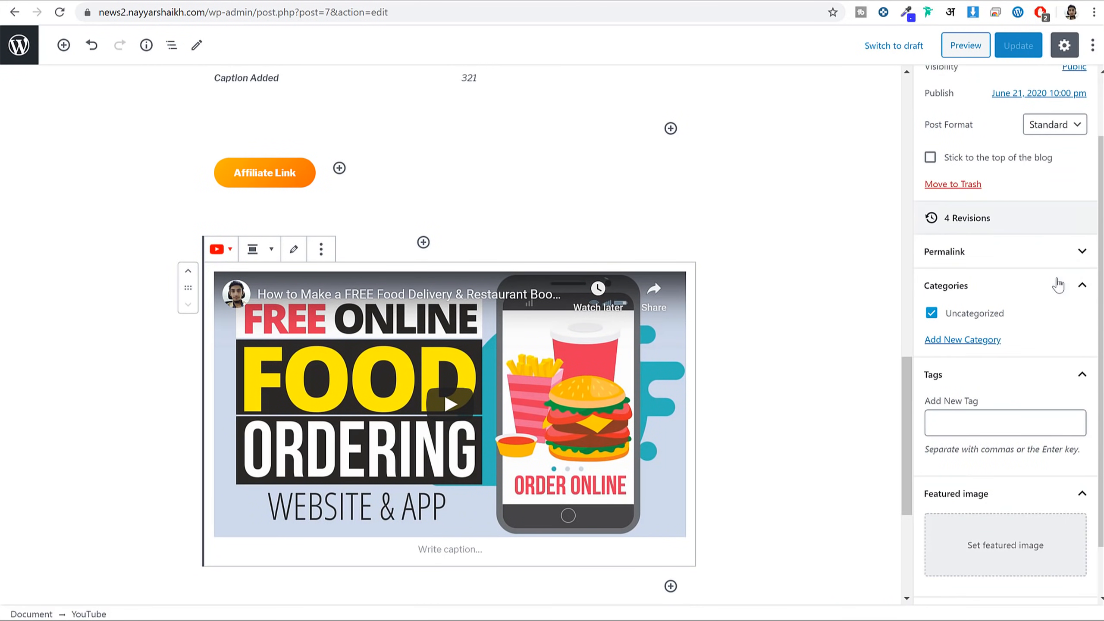
left_click(976, 489)
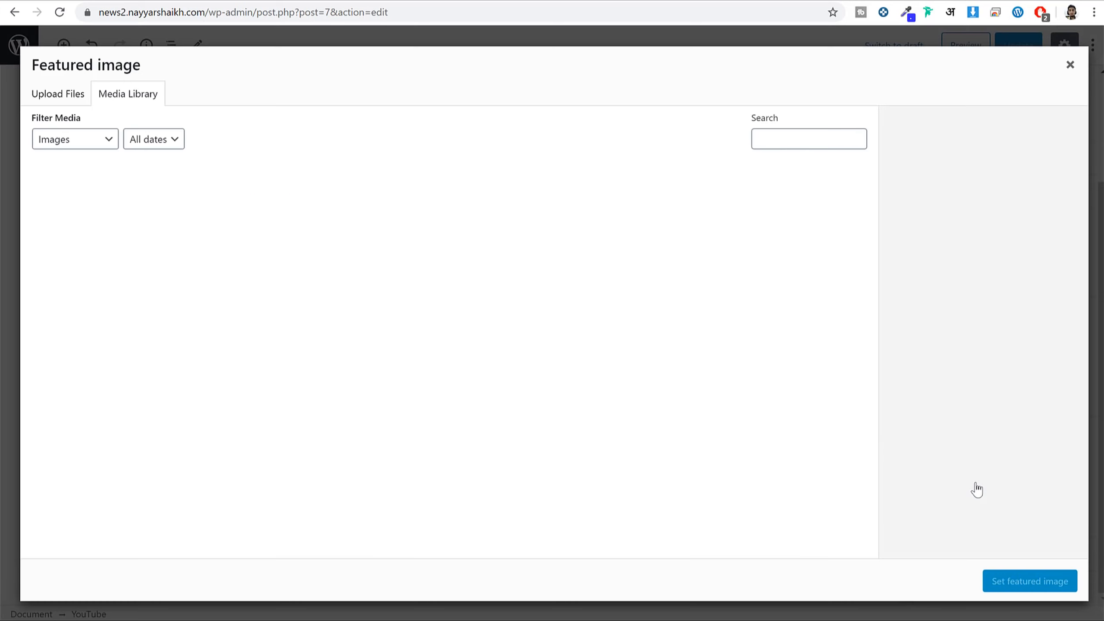
left_click(196, 209)
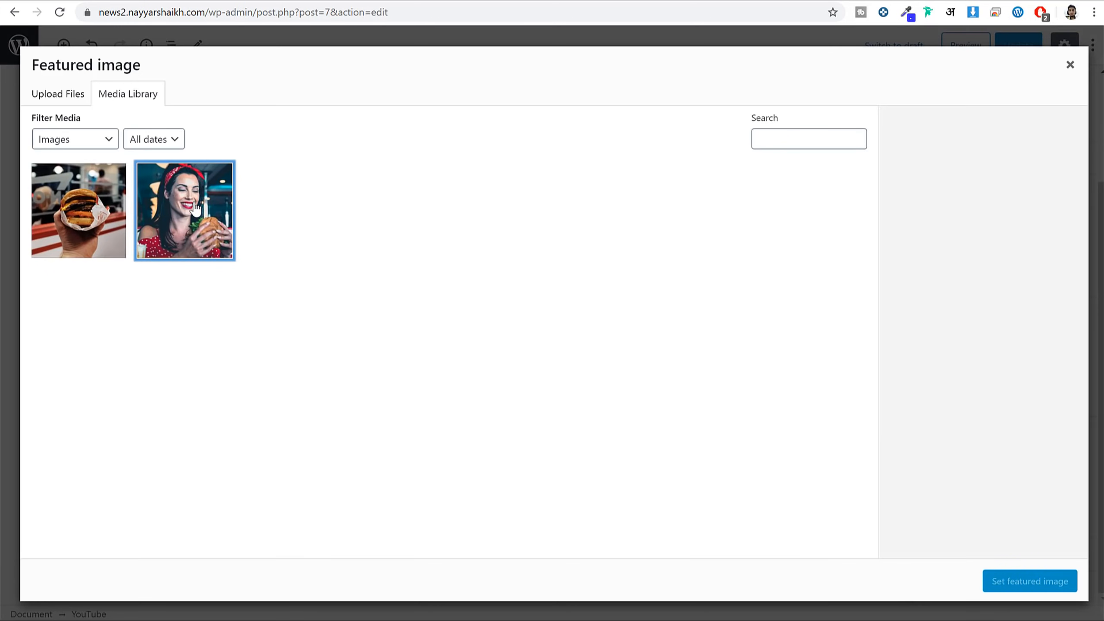
left_click(1060, 582)
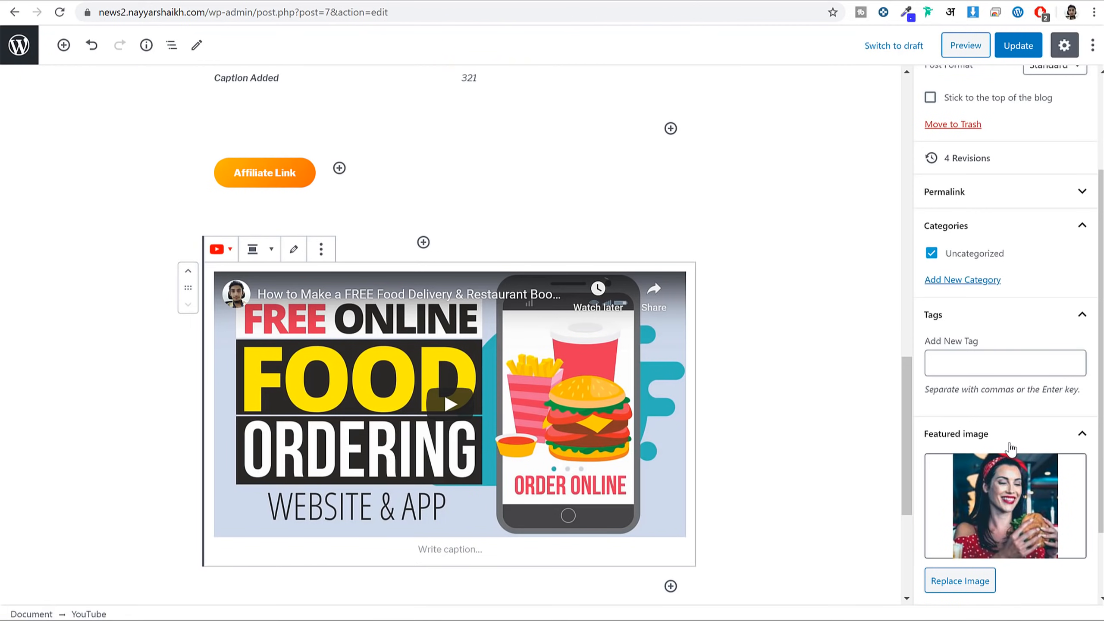
Create and assign a new 'Technology' category, unchecking Uncategorized.
scroll(1011, 448, "up", 5)
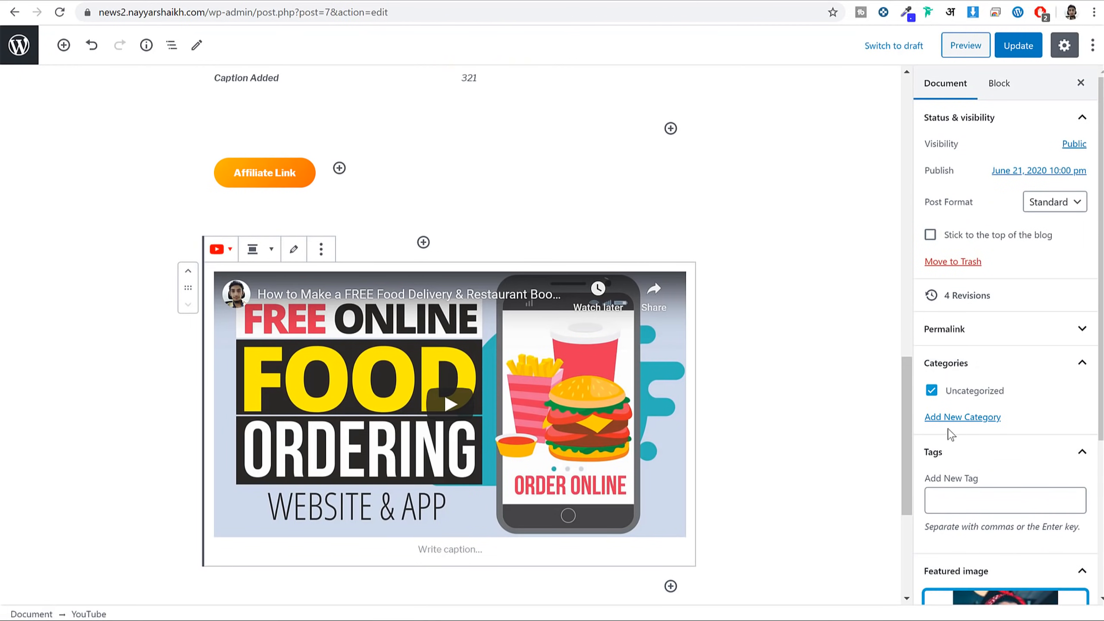
left_click(962, 417)
left_click(974, 393)
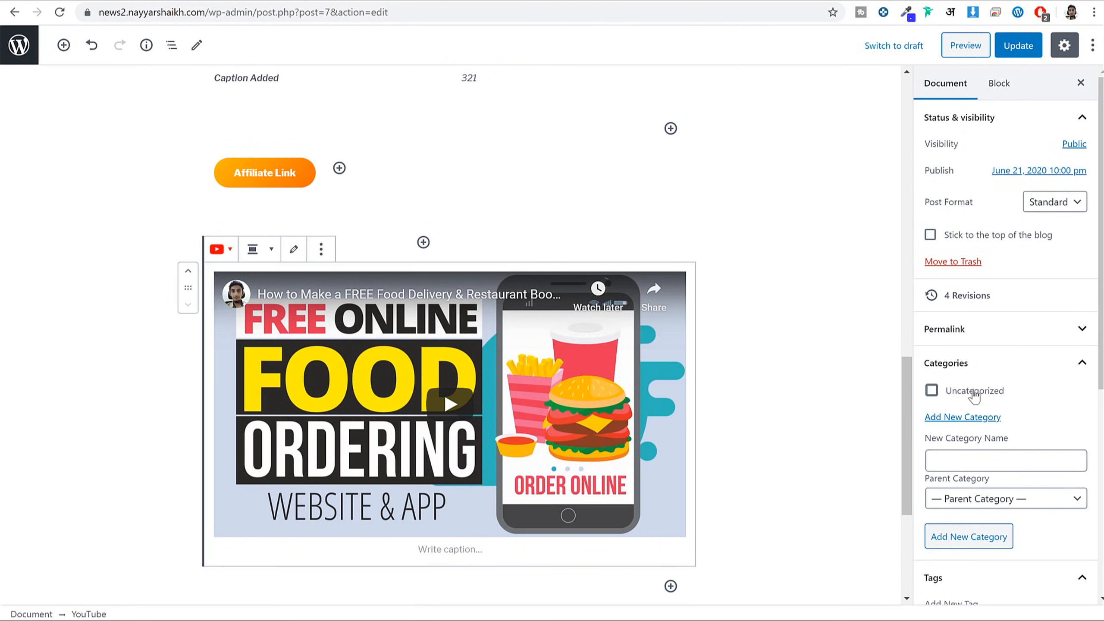
left_click(973, 462)
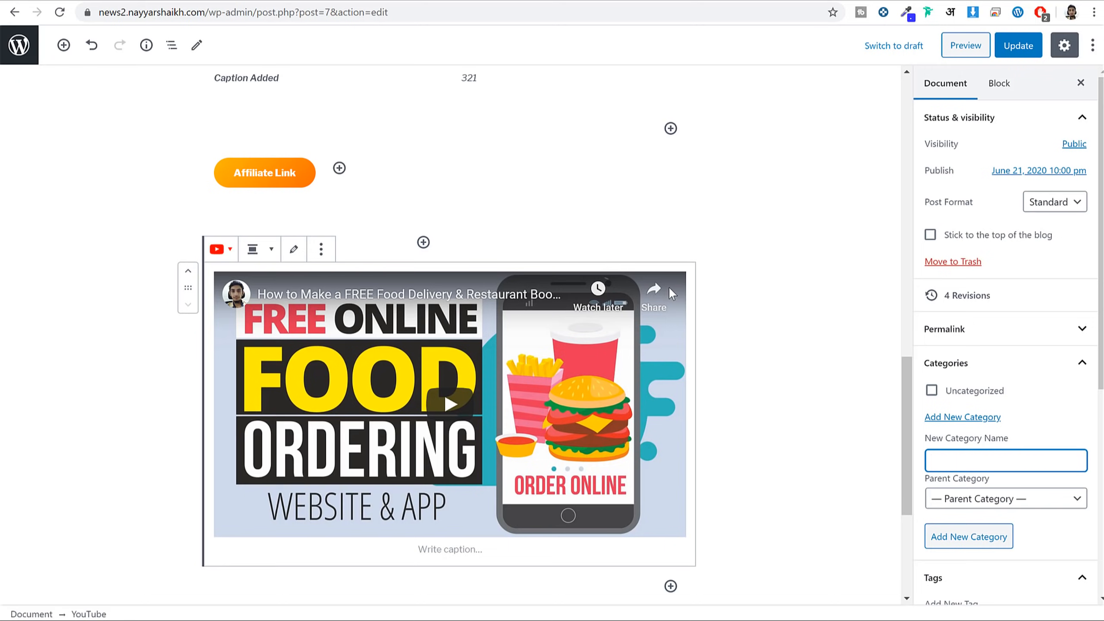
scroll(713, 339, "up", 15)
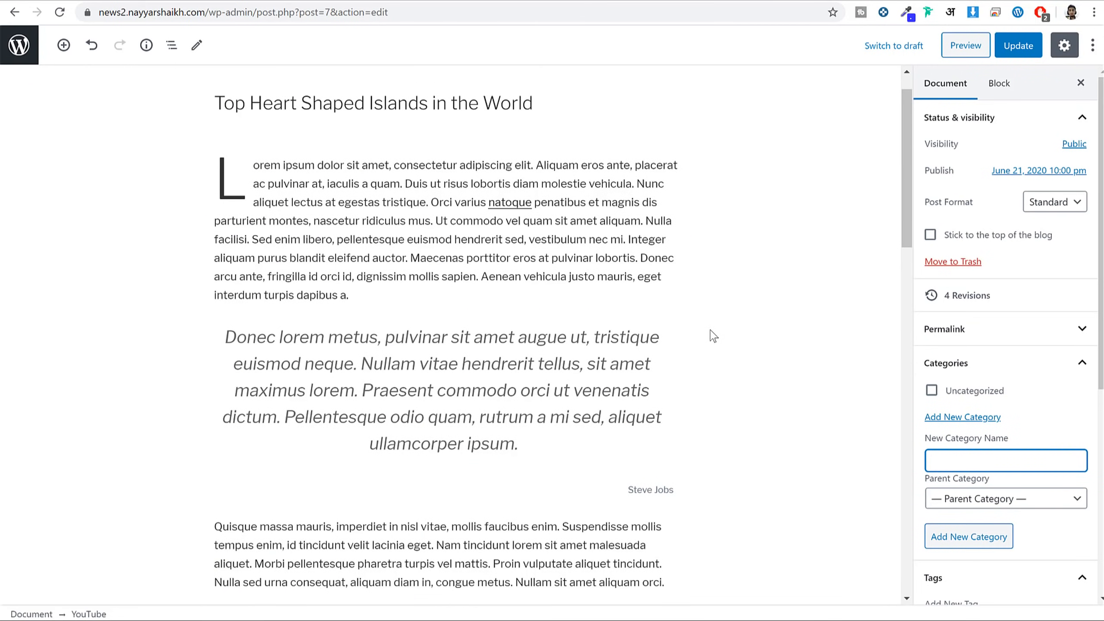
type("Technology")
left_click(968, 536)
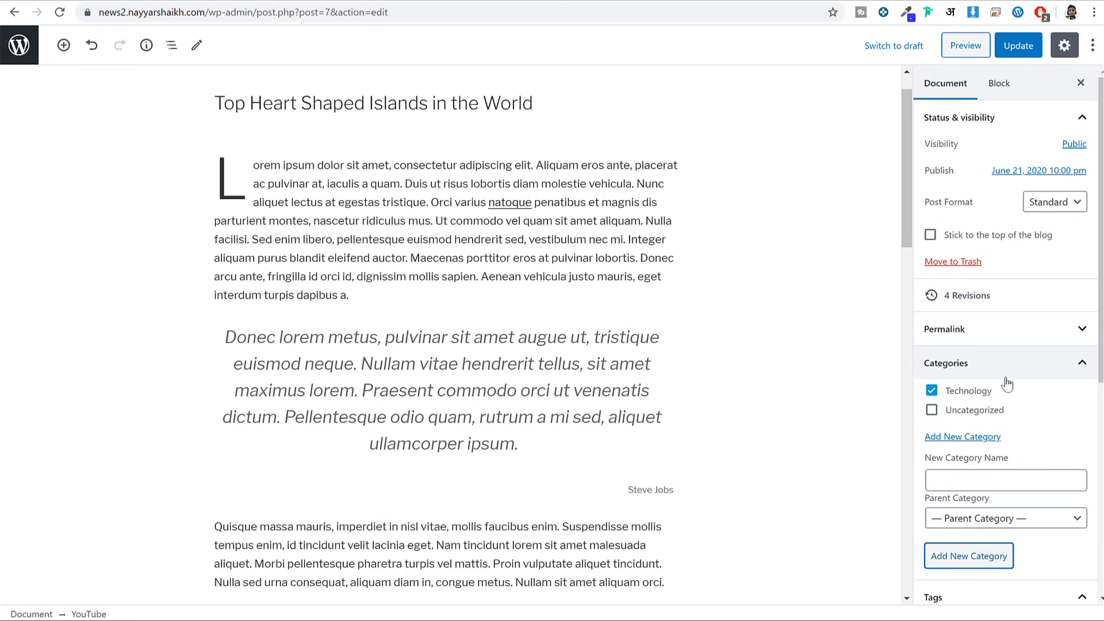
Add the tags 'Burger' and 'food' and update the post.
scroll(1007, 386, "down", 5)
scroll(552, 427, "down", 10)
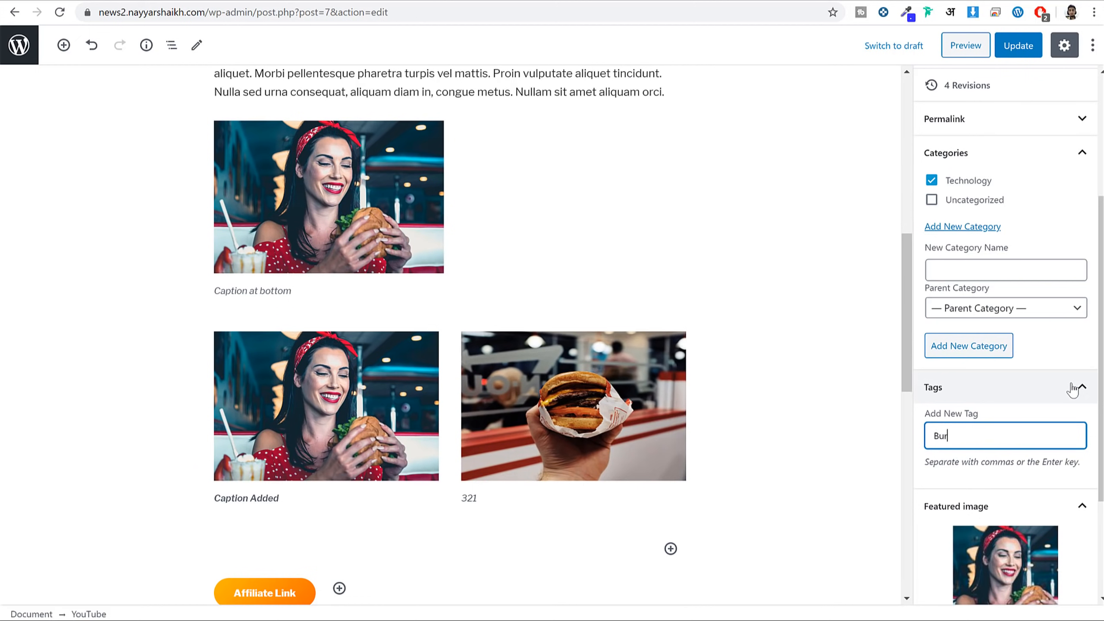
key("Return")
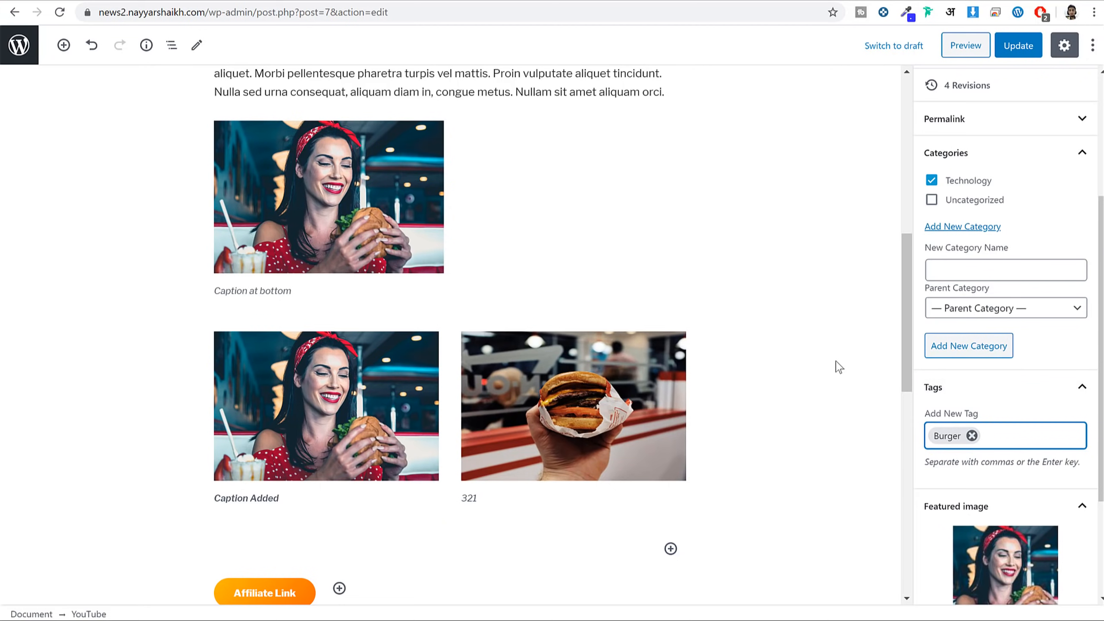
scroll(640, 403, "down", 7)
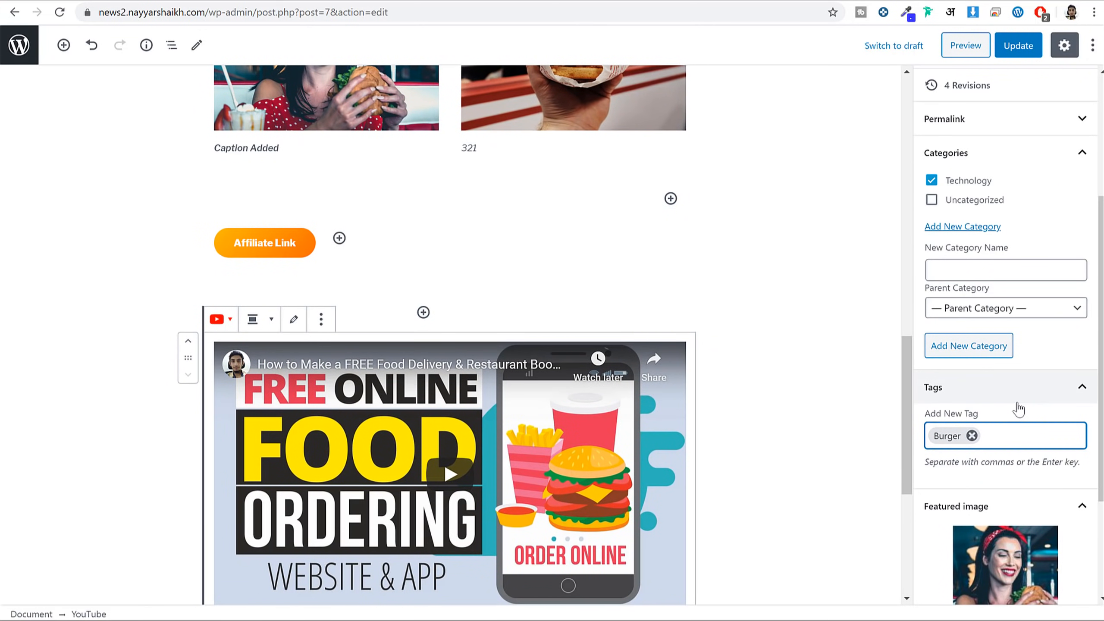
type("food")
key("Return")
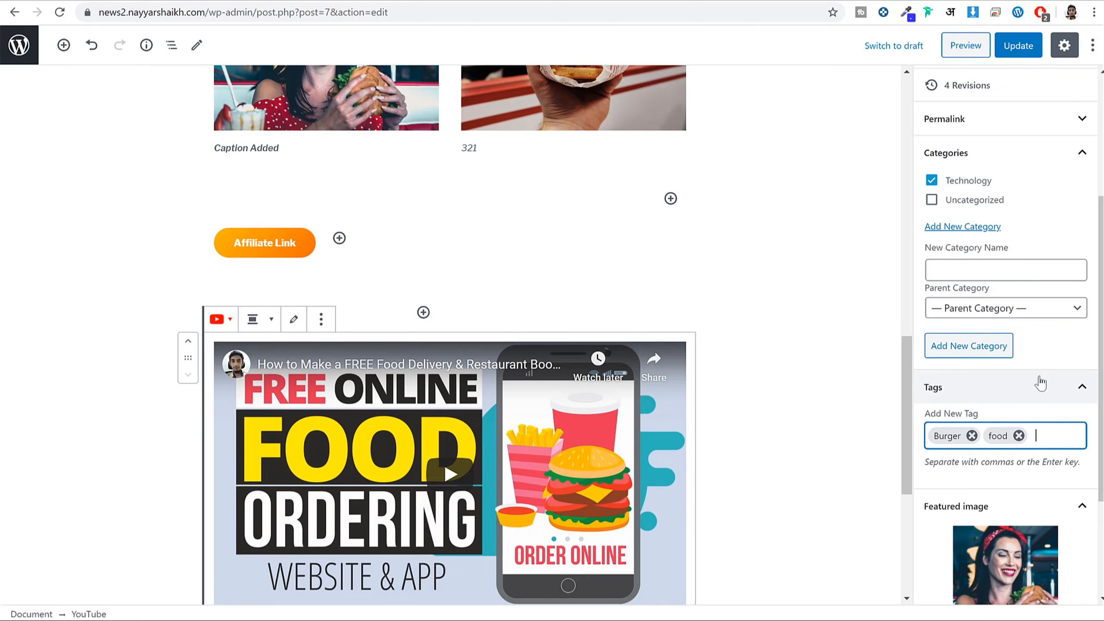
scroll(1038, 382, "up", 2)
scroll(999, 348, "up", 4)
left_click(1017, 45)
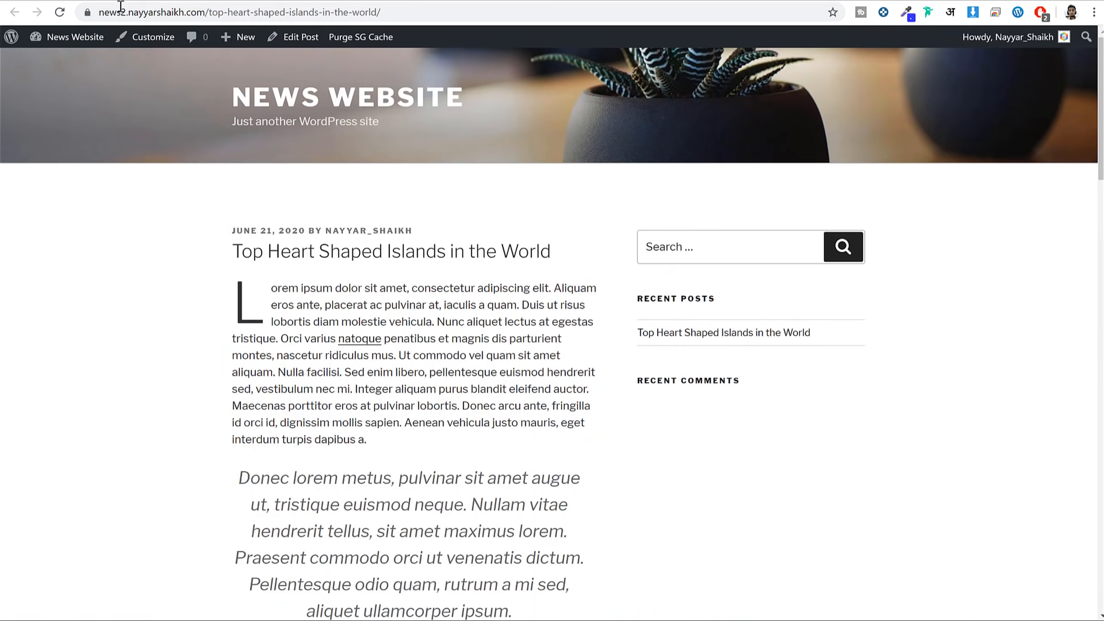
Reload the live post, check its burger featured image and Burger, food tags, then close the tab.
left_click(60, 13)
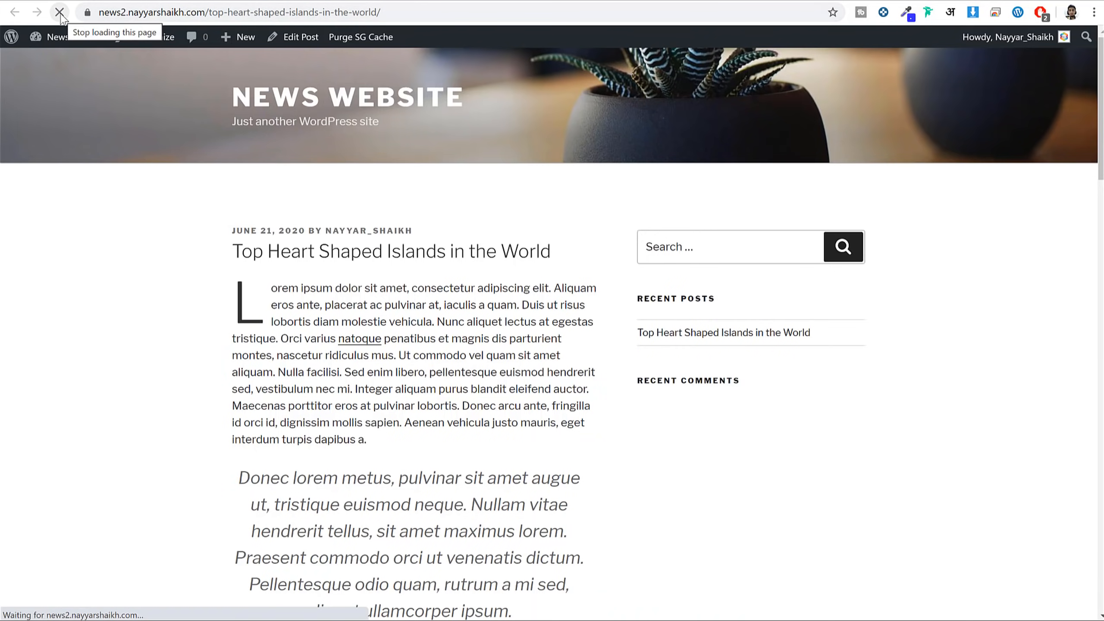
scroll(463, 316, "down", 3)
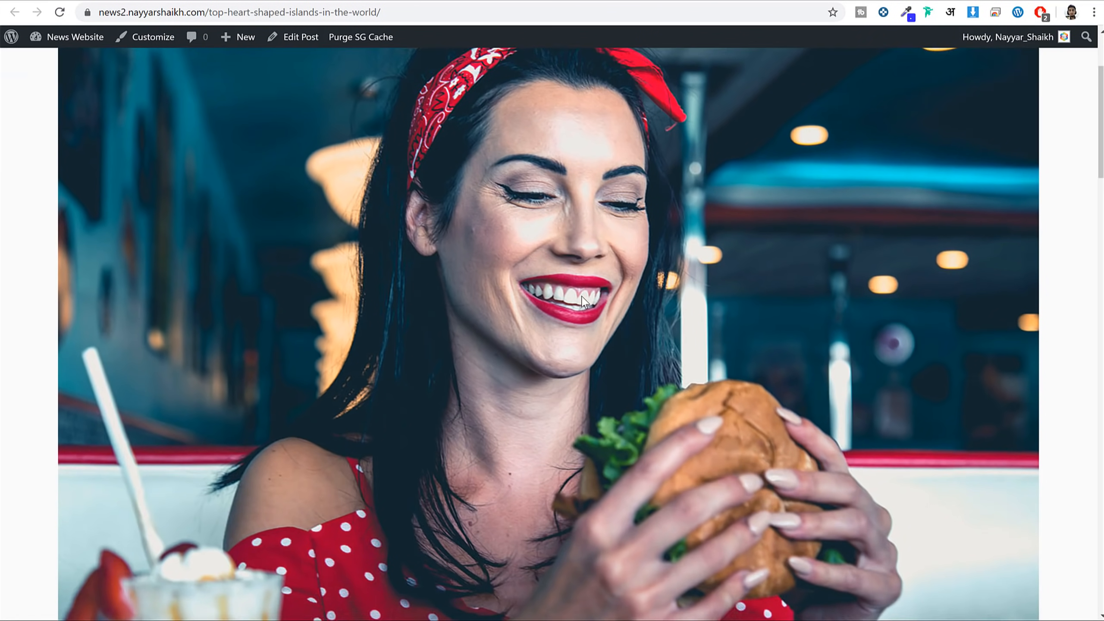
scroll(743, 218, "down", 5)
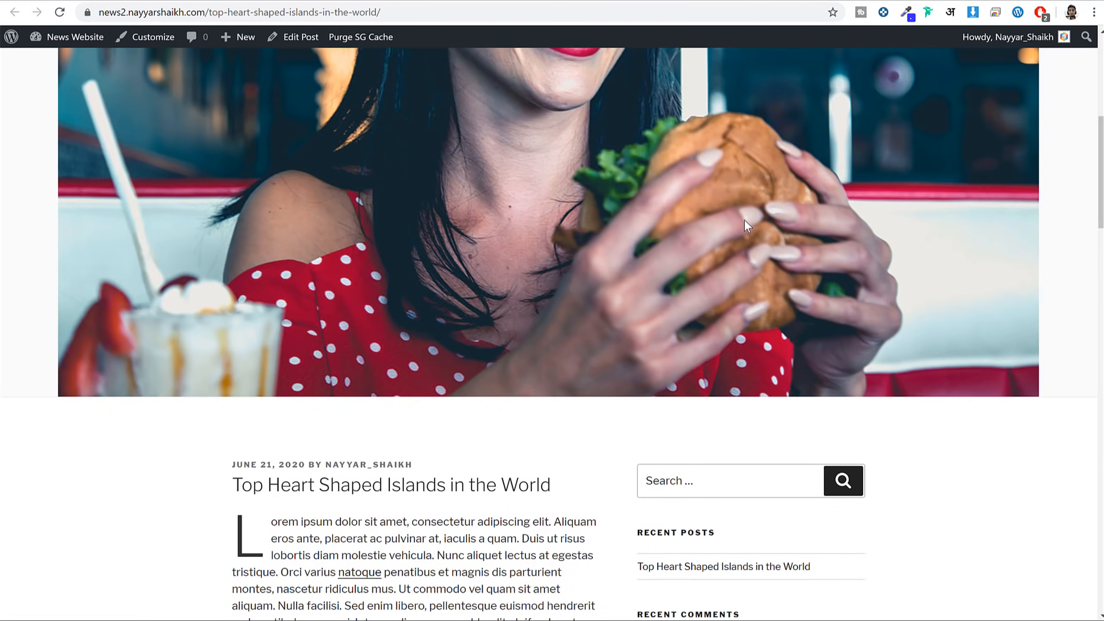
scroll(700, 257, "down", 15)
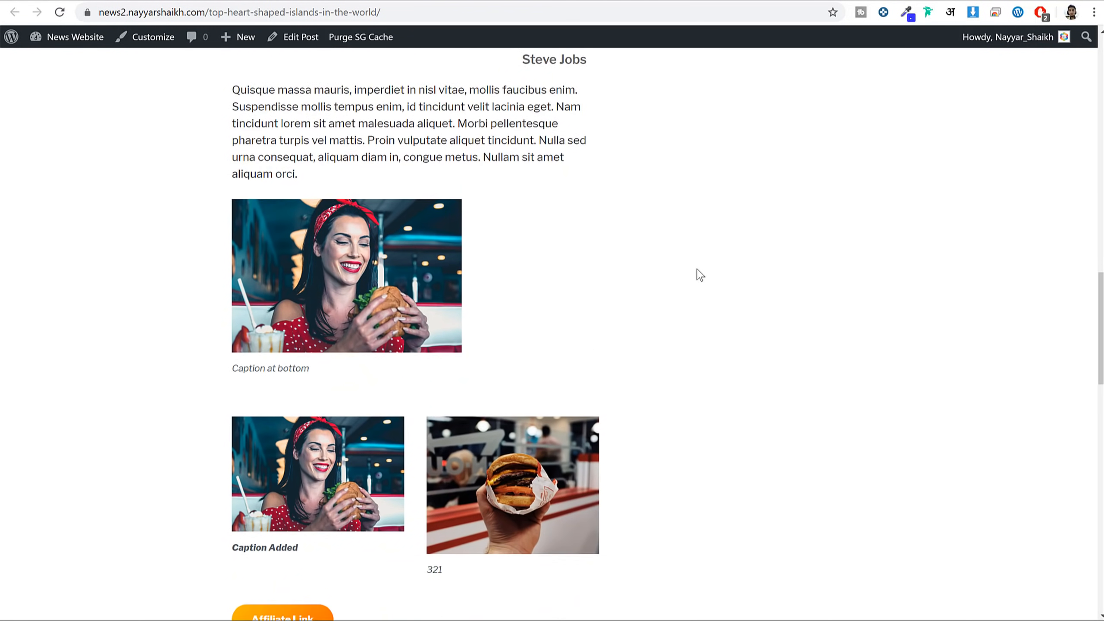
scroll(407, 446, "down", 12)
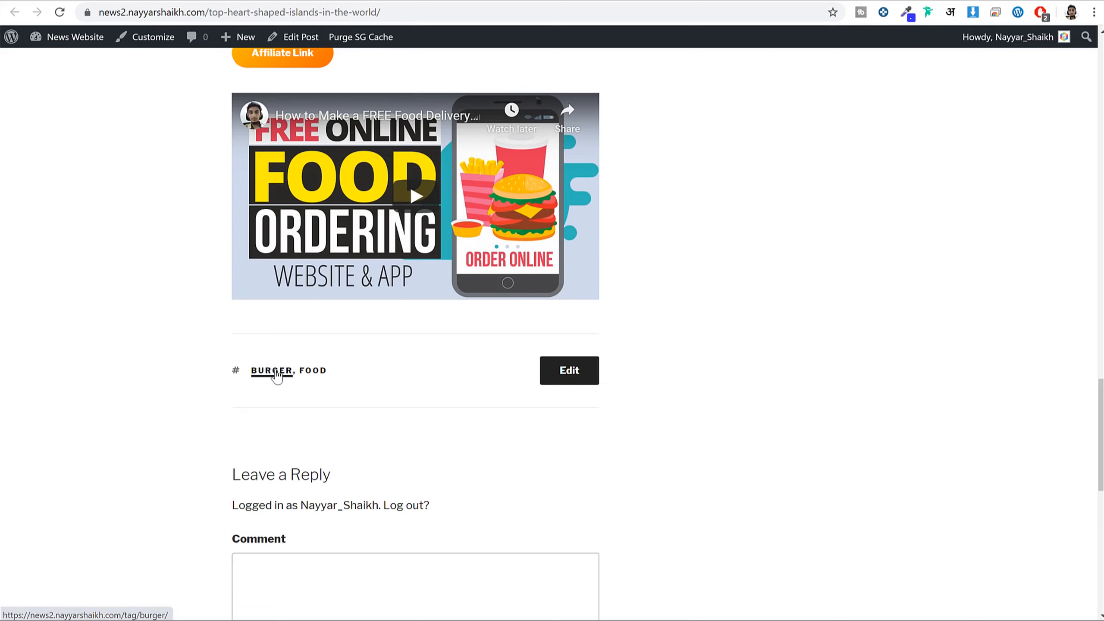
scroll(599, 357, "up", 10)
scroll(605, 356, "up", 8)
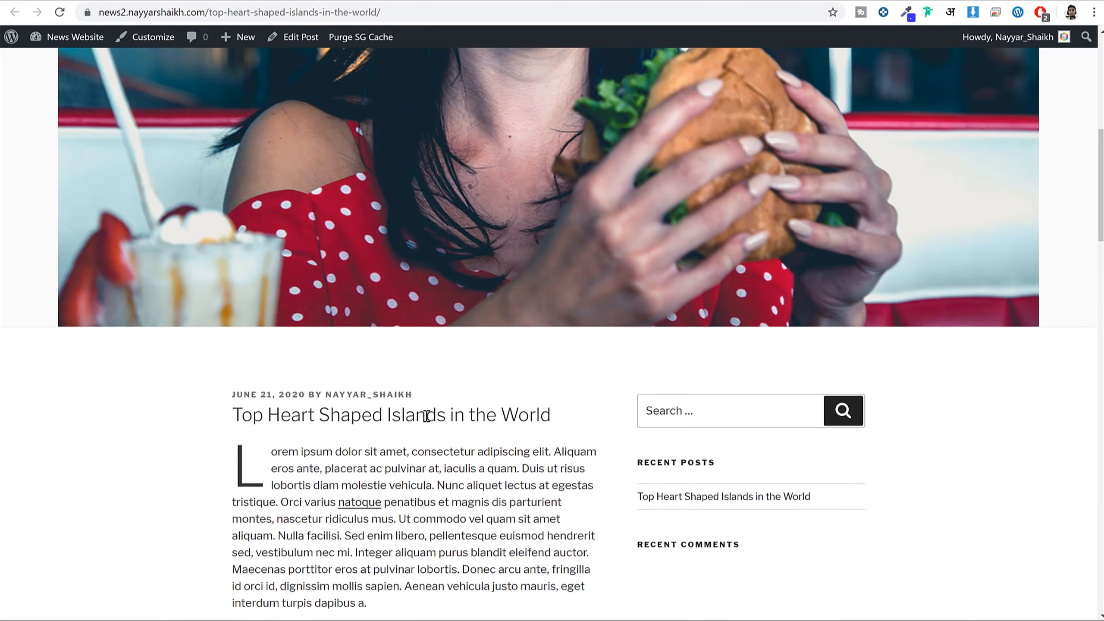
scroll(561, 387, "down", 4)
scroll(561, 387, "down", 15)
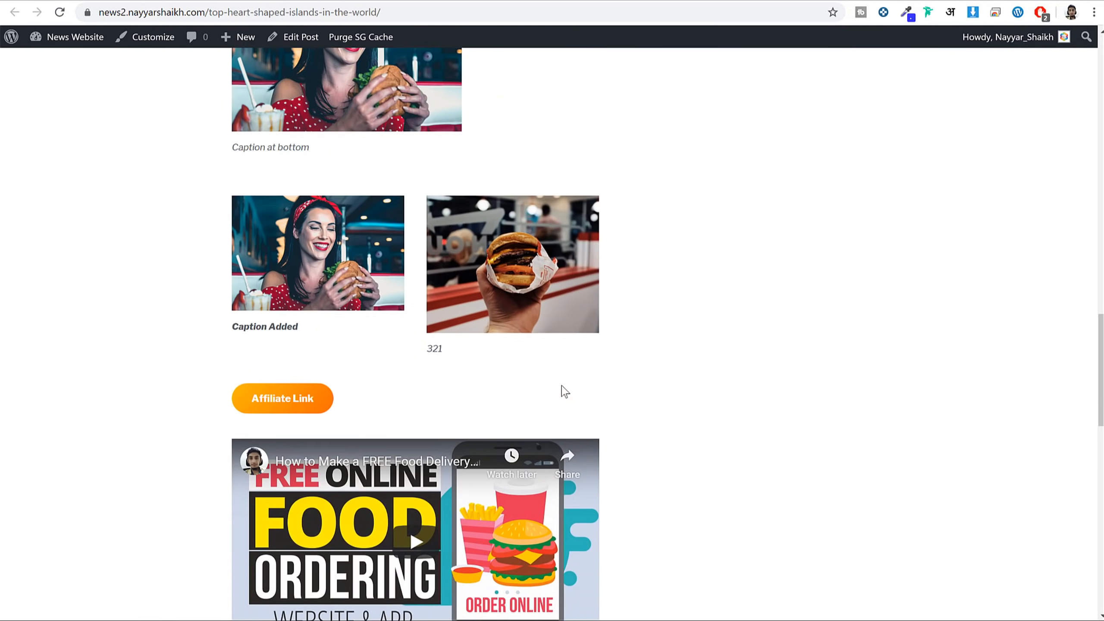
scroll(562, 379, "up", 2)
scroll(588, 345, "down", 6)
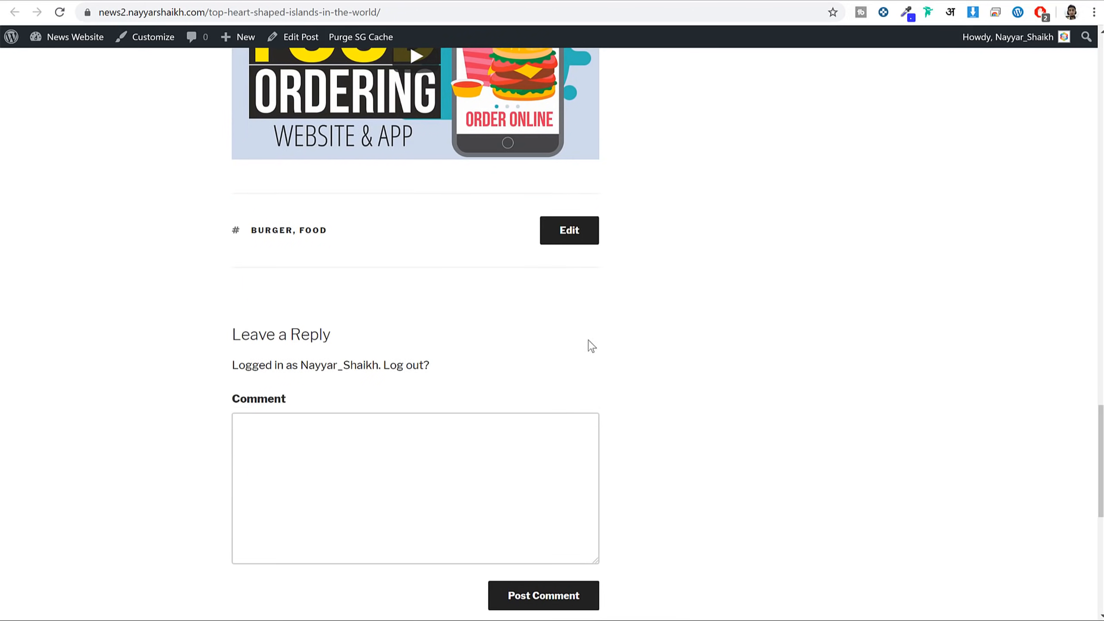
scroll(630, 353, "up", 15)
scroll(648, 359, "up", 10)
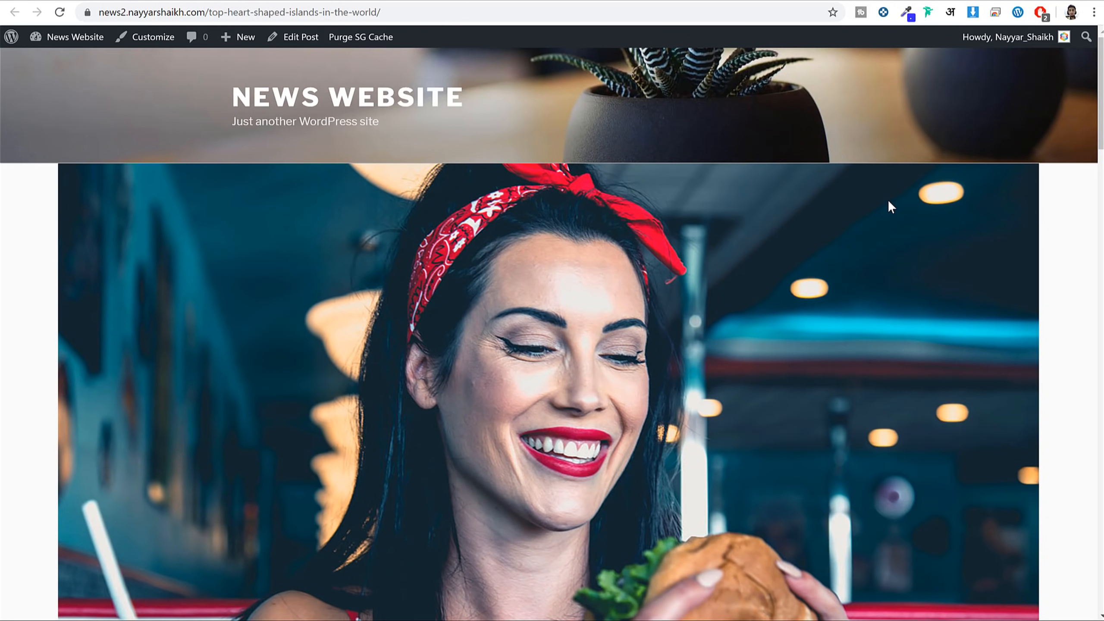
scroll(921, 230, "down", 15)
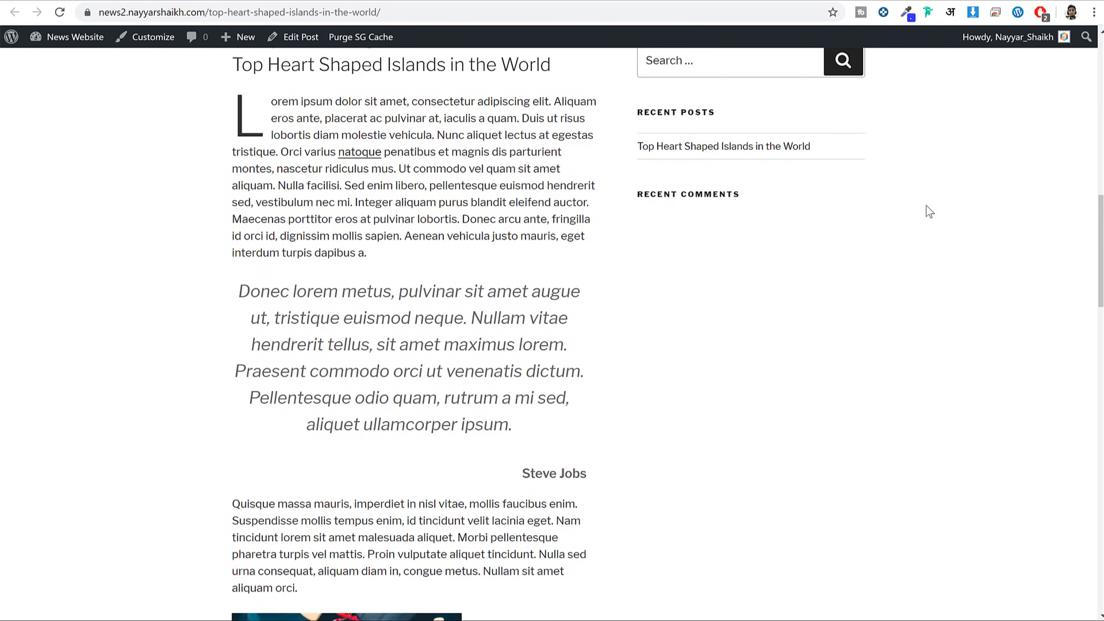
key("ctrl+w")
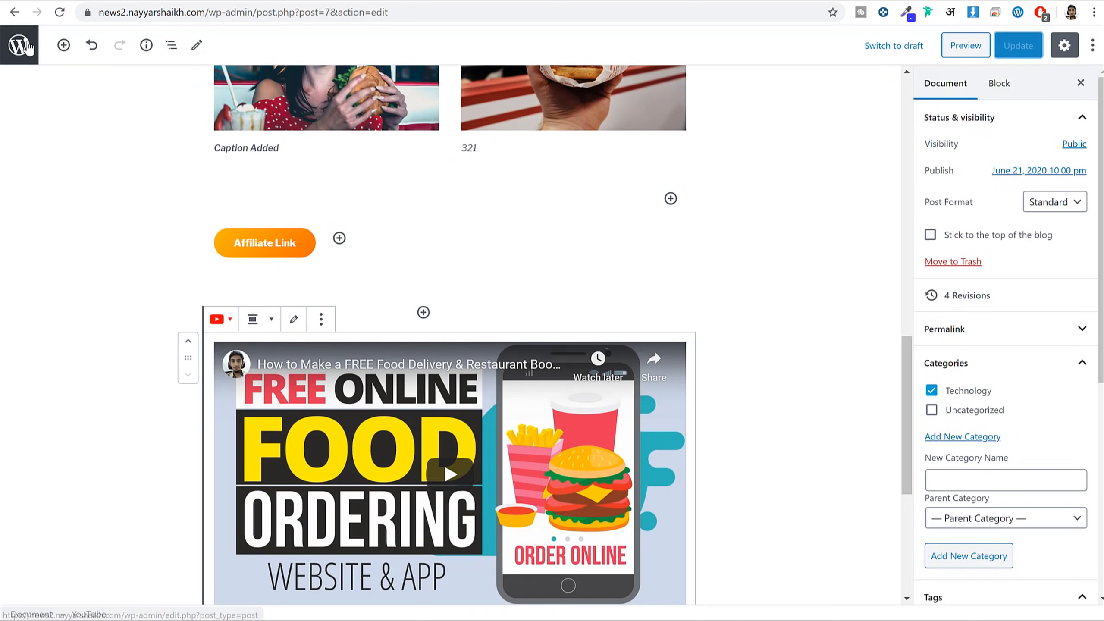
Install and activate the NewsCard theme, dismissing the recommended plugin notice.
left_click(27, 47)
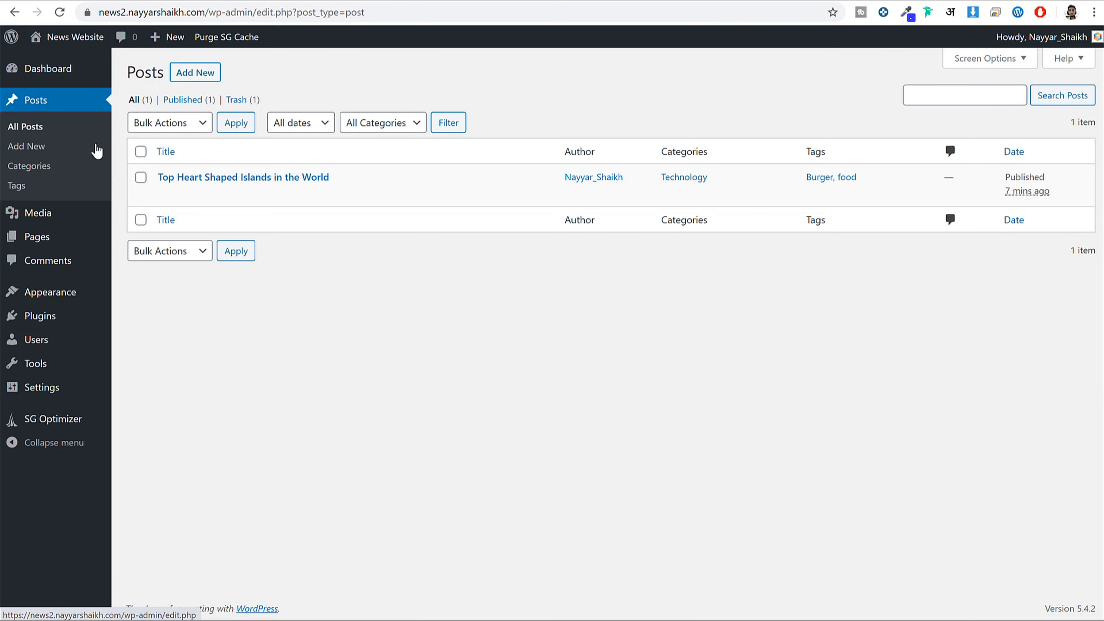
left_click(61, 291)
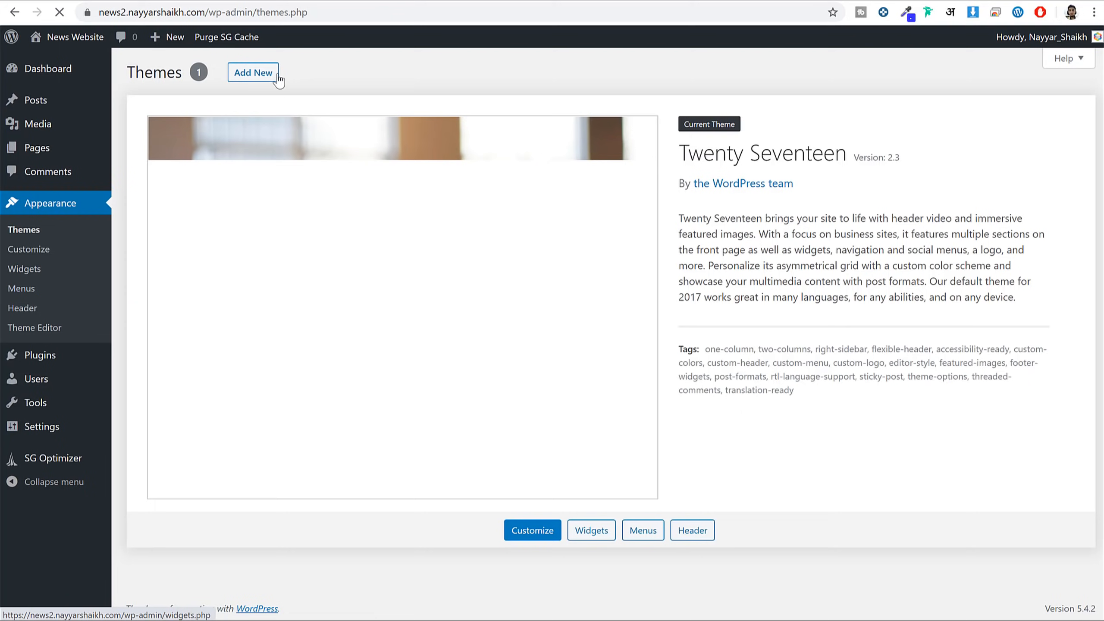
left_click(267, 74)
left_click(934, 111)
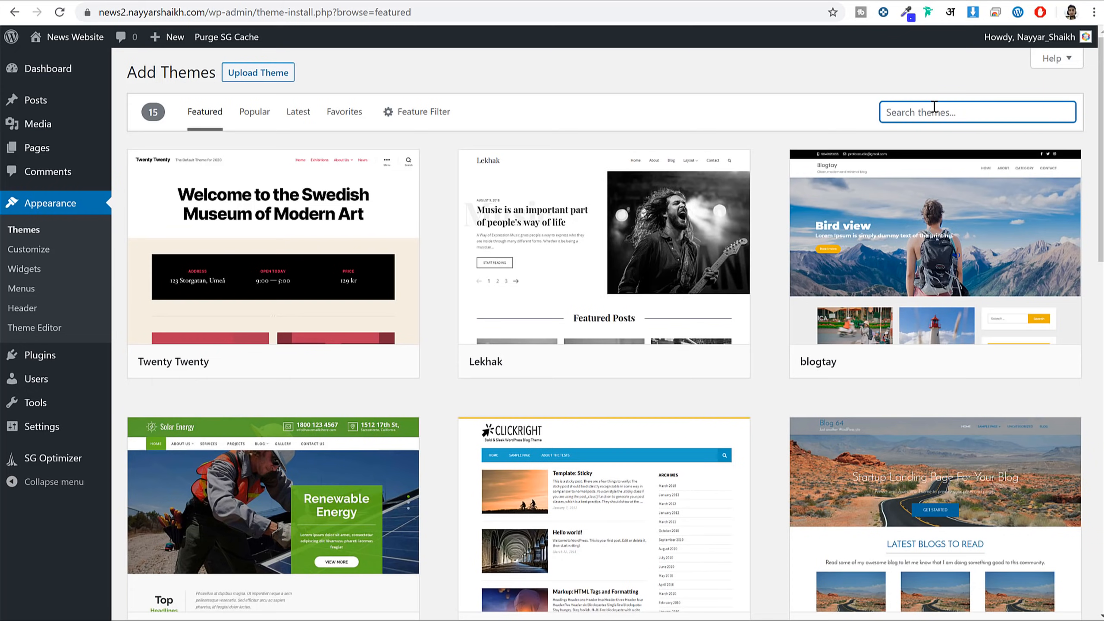
type("card")
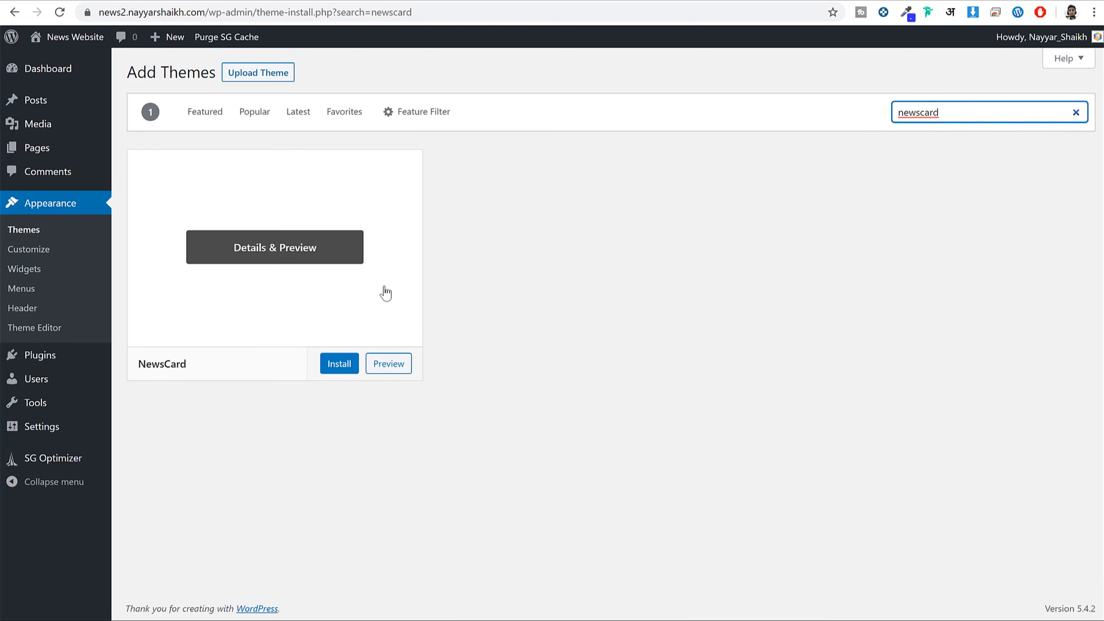
mouse_move(165, 370)
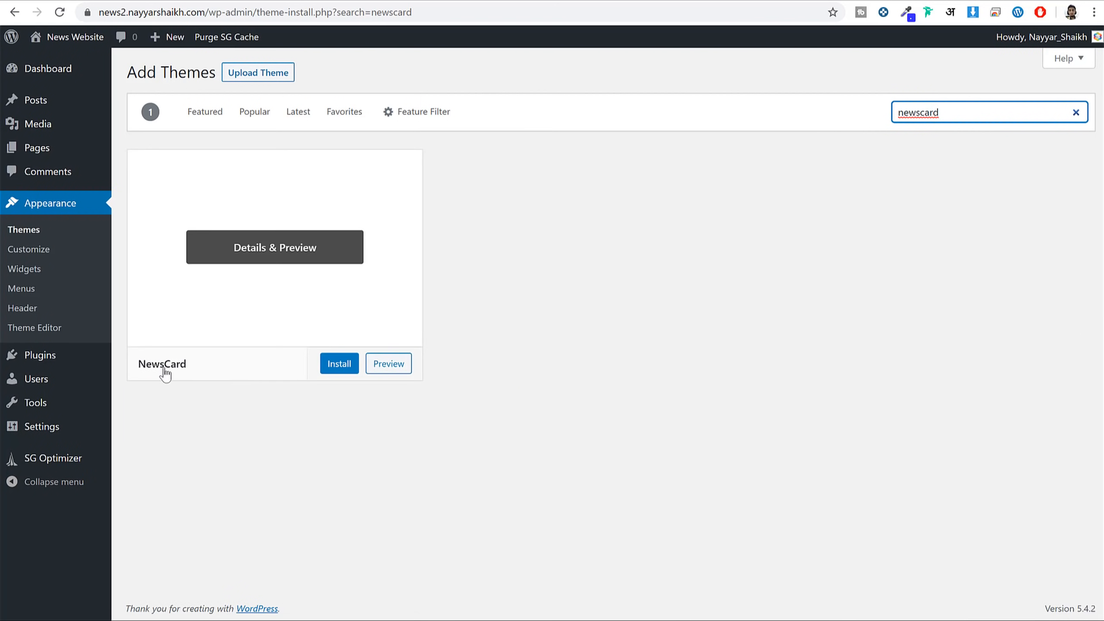
left_click(339, 364)
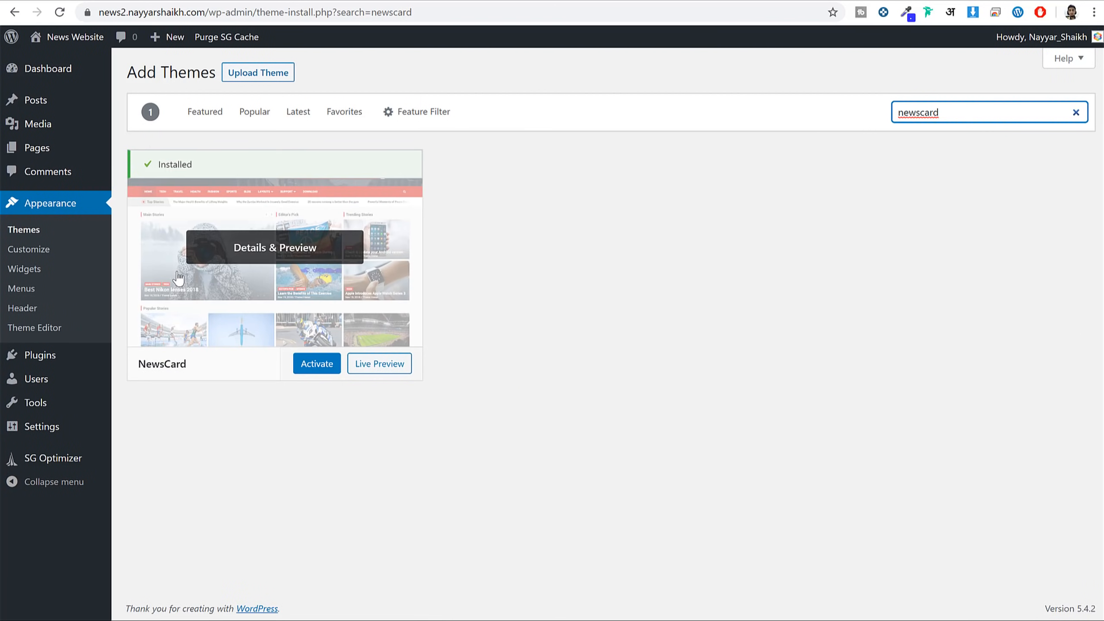
left_click(315, 364)
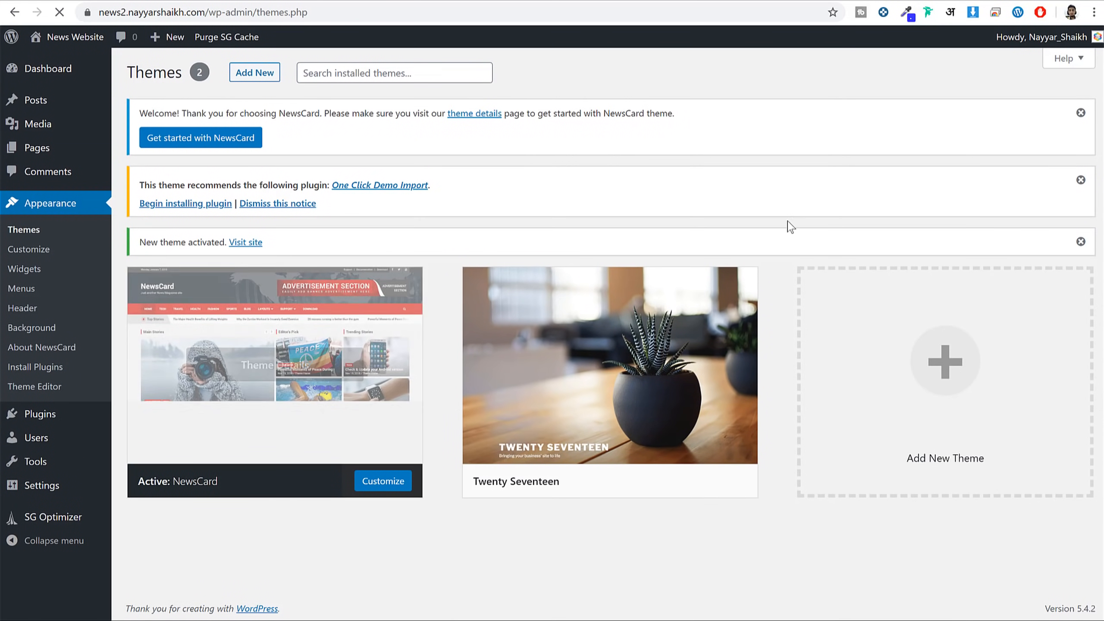
left_click(299, 205)
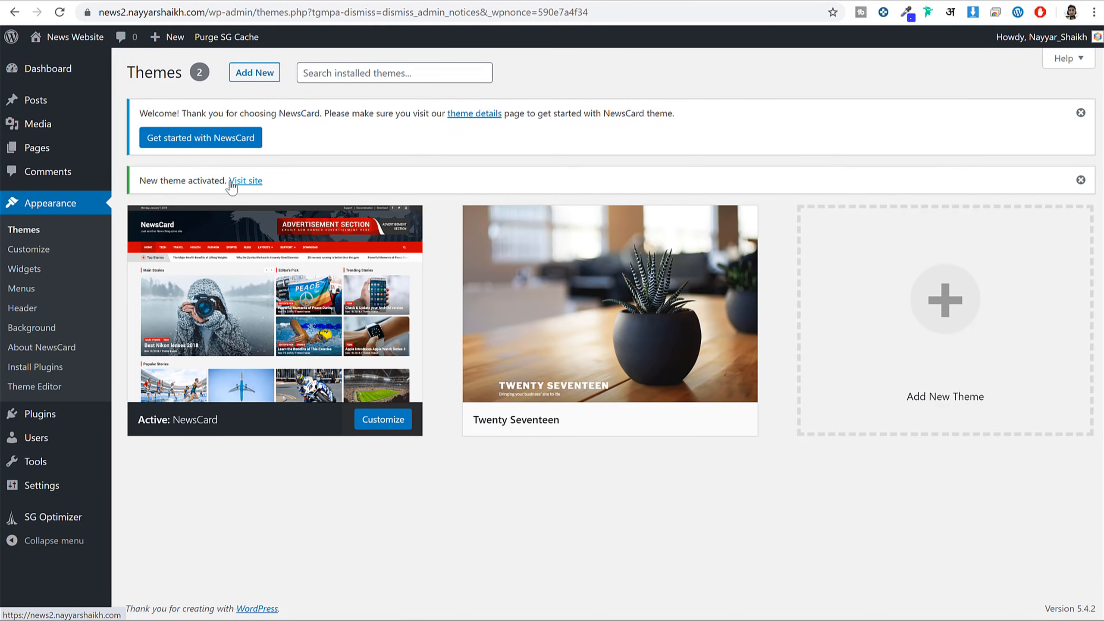
Delete the Twenty Seventeen theme.
left_click(609, 301)
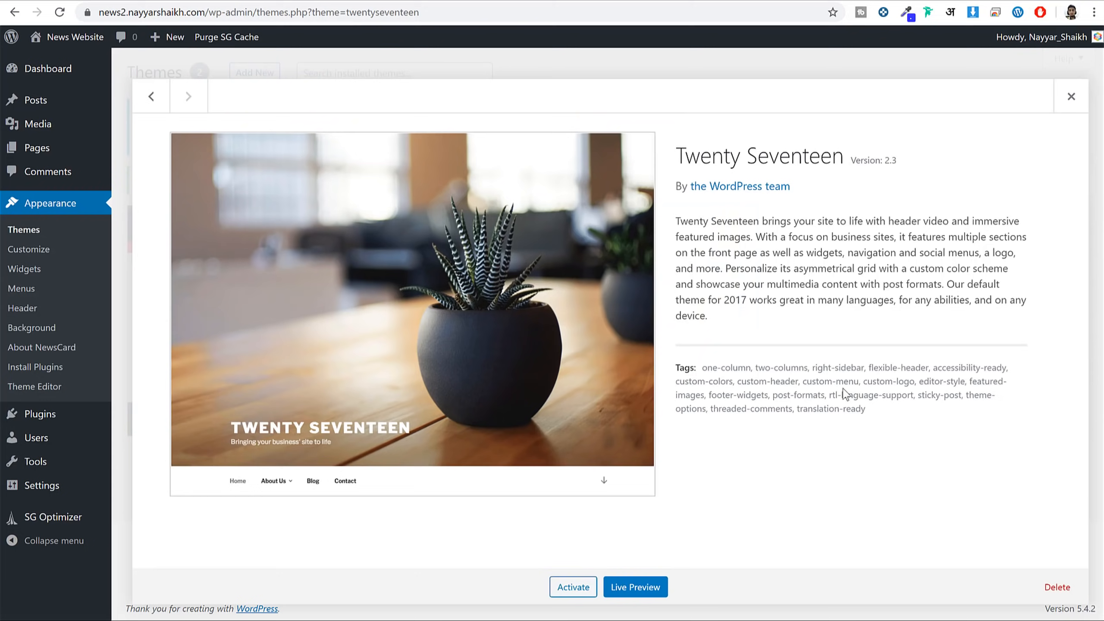
left_click(1057, 586)
left_click(622, 118)
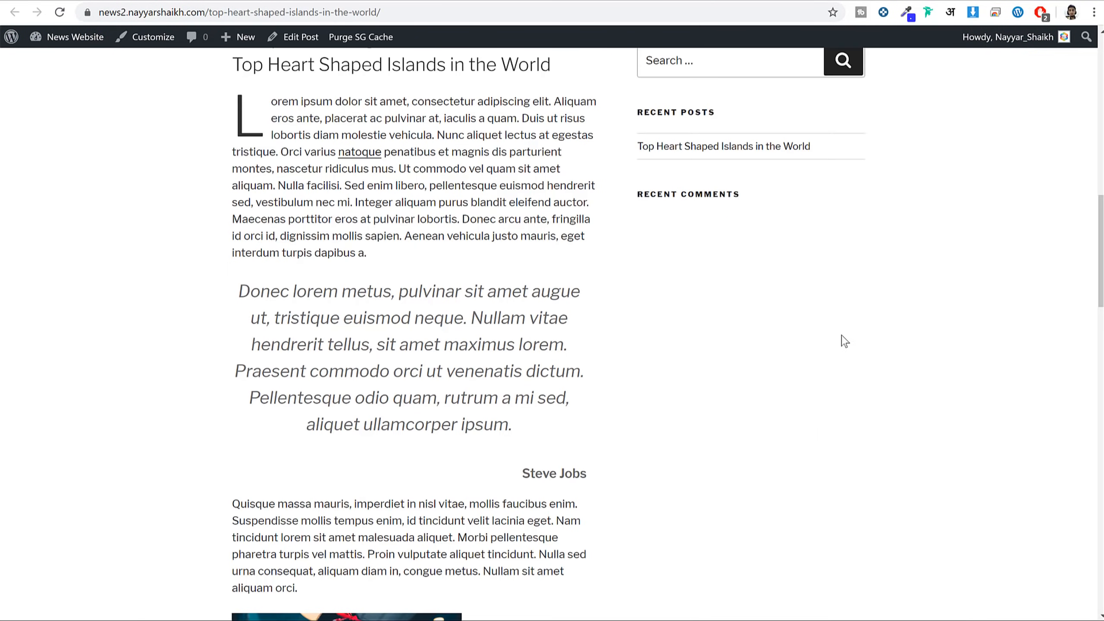
scroll(821, 317, "up", 12)
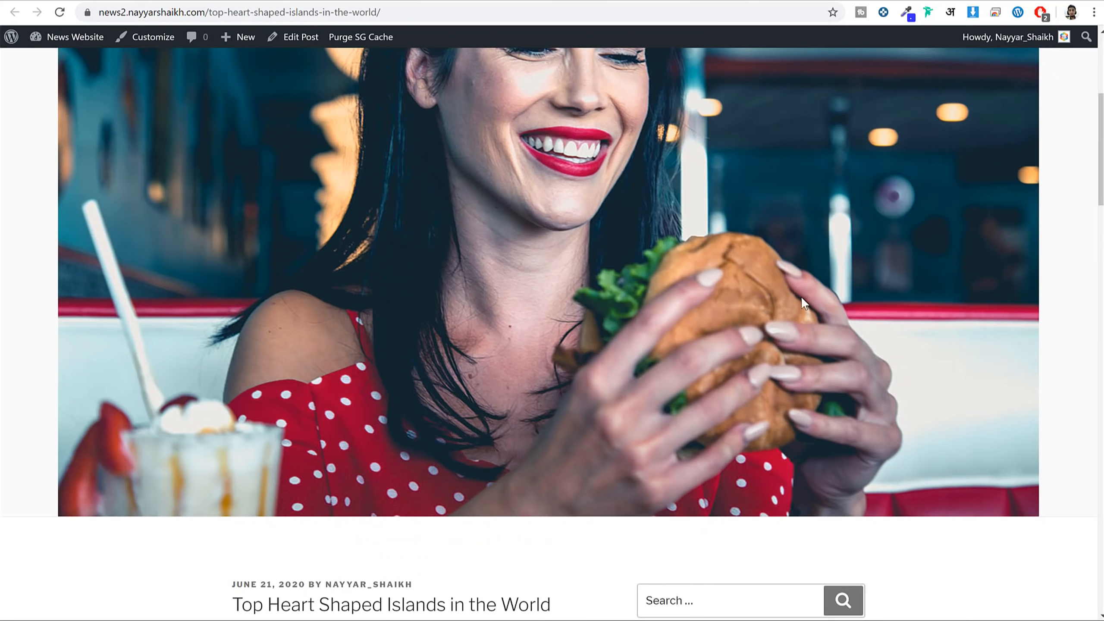
Reload the live post and review its NewsCard layout with Home / Technology breadcrumbs.
left_click(61, 13)
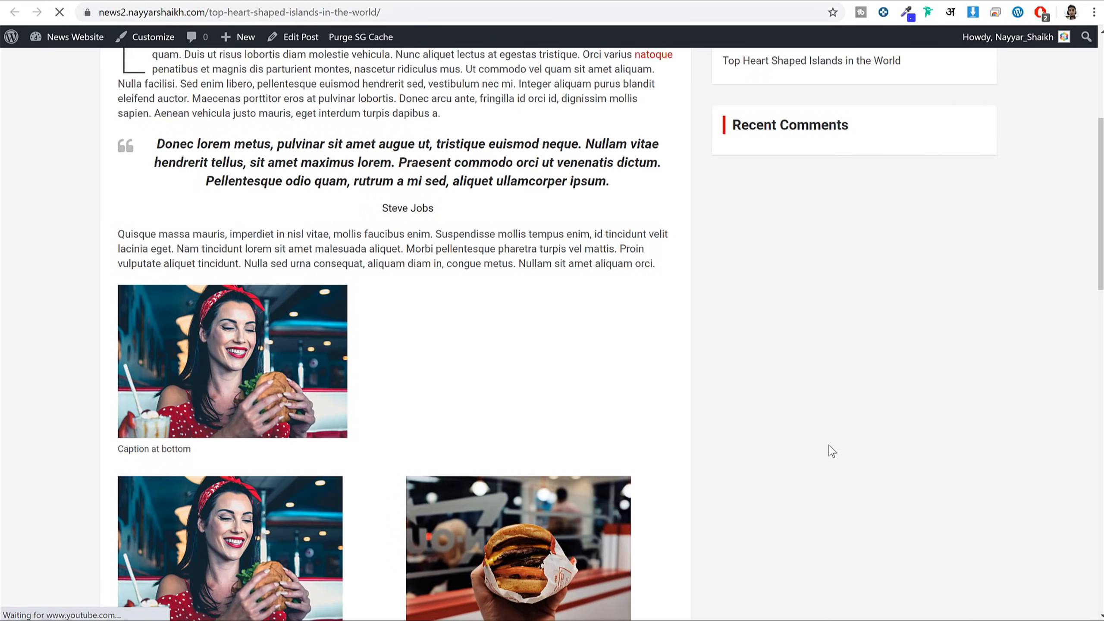
scroll(842, 466, "up", 6)
scroll(982, 426, "down", 5)
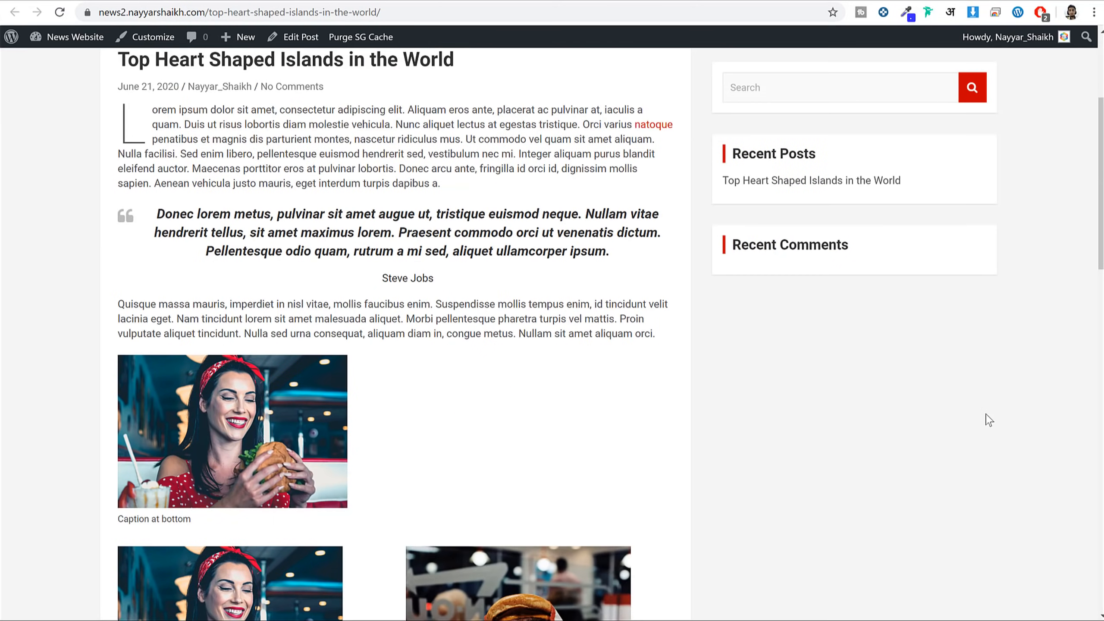
scroll(989, 420, "down", 17)
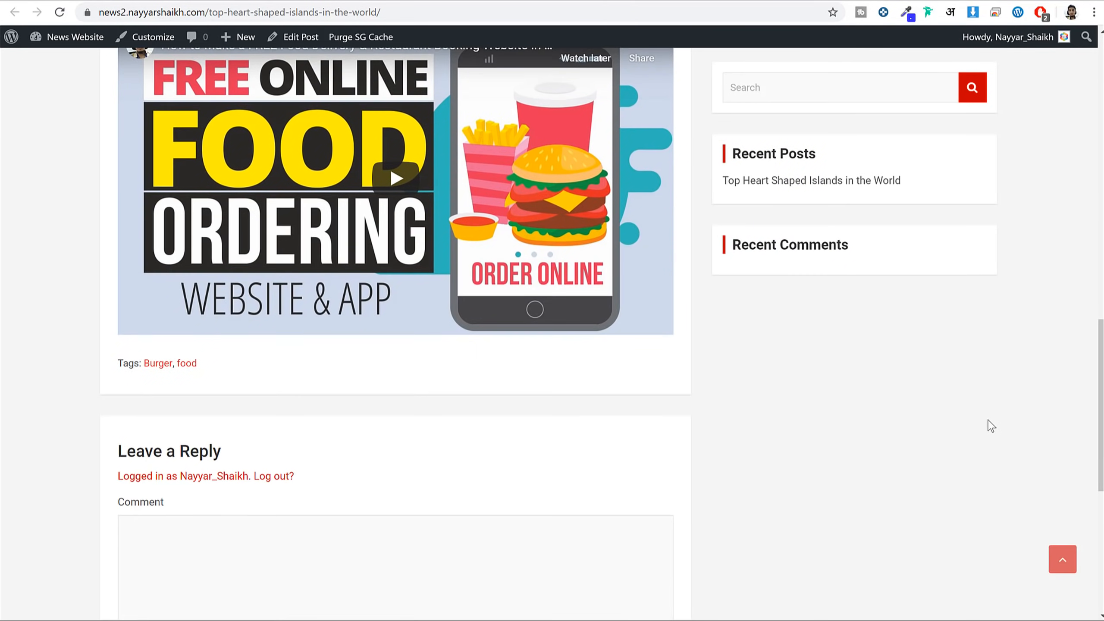
scroll(999, 435, "up", 8)
scroll(1011, 442, "up", 15)
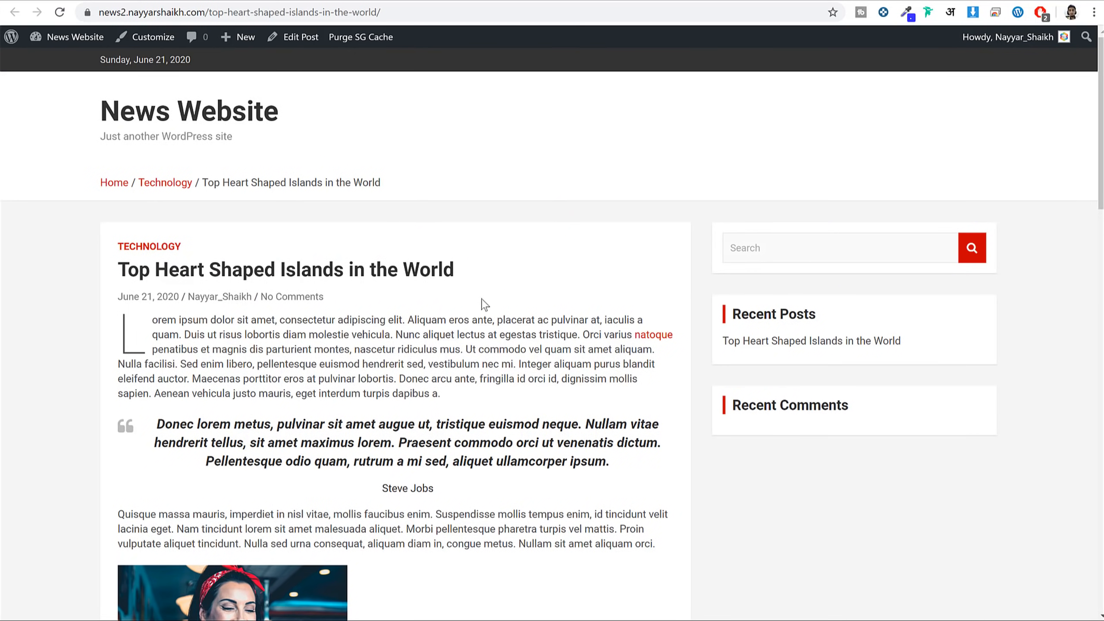
scroll(591, 335, "down", 5)
scroll(695, 293, "down", 18)
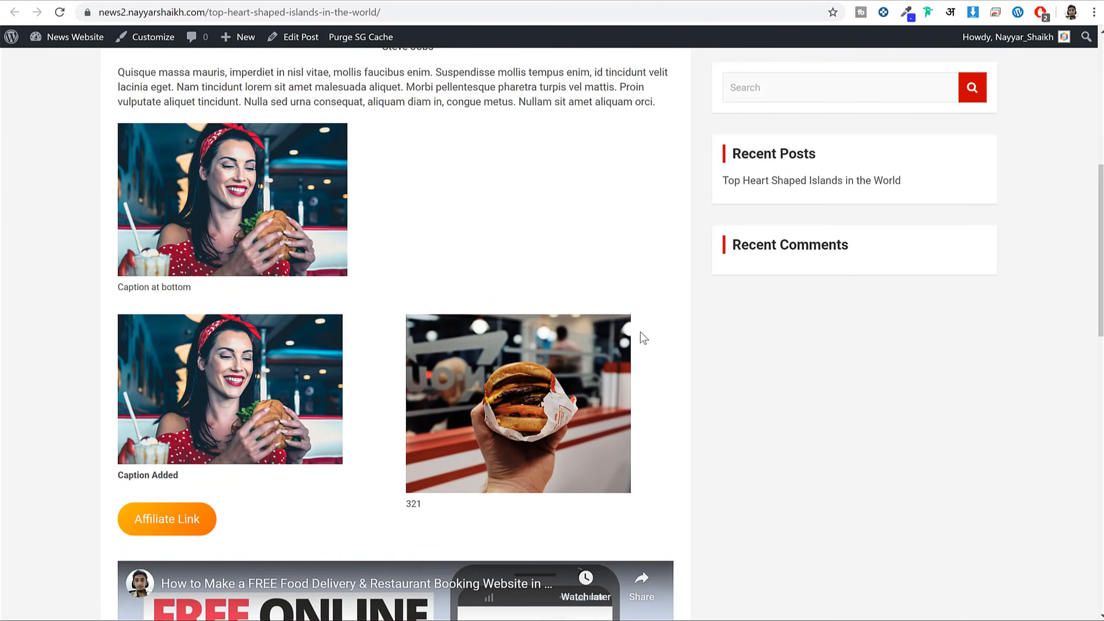
scroll(843, 389, "down", 8)
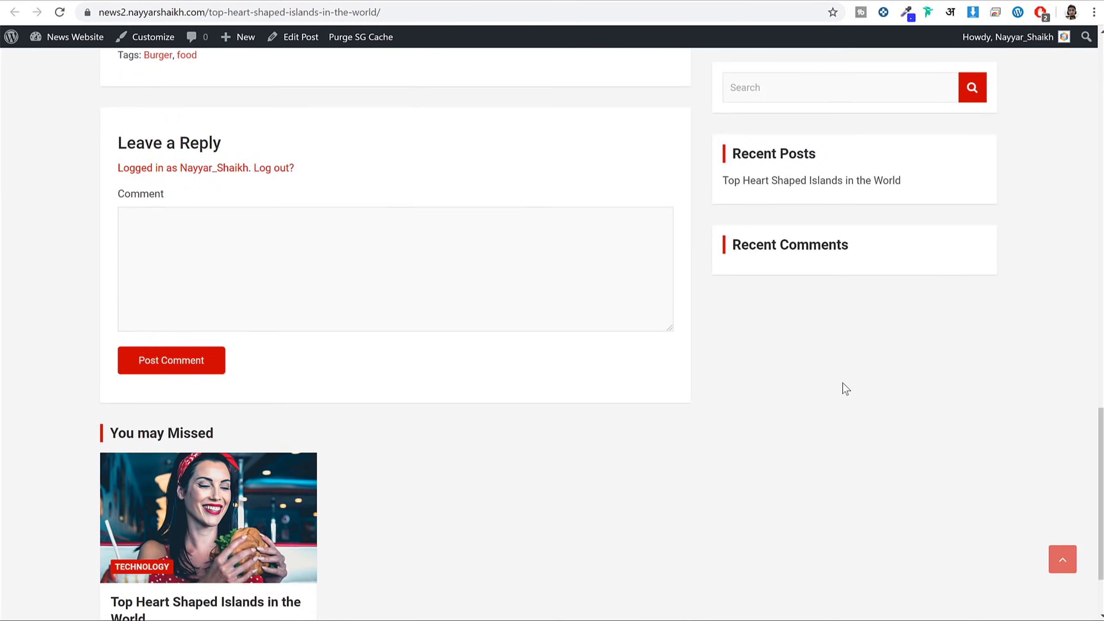
scroll(883, 436, "up", 20)
scroll(889, 445, "up", 4)
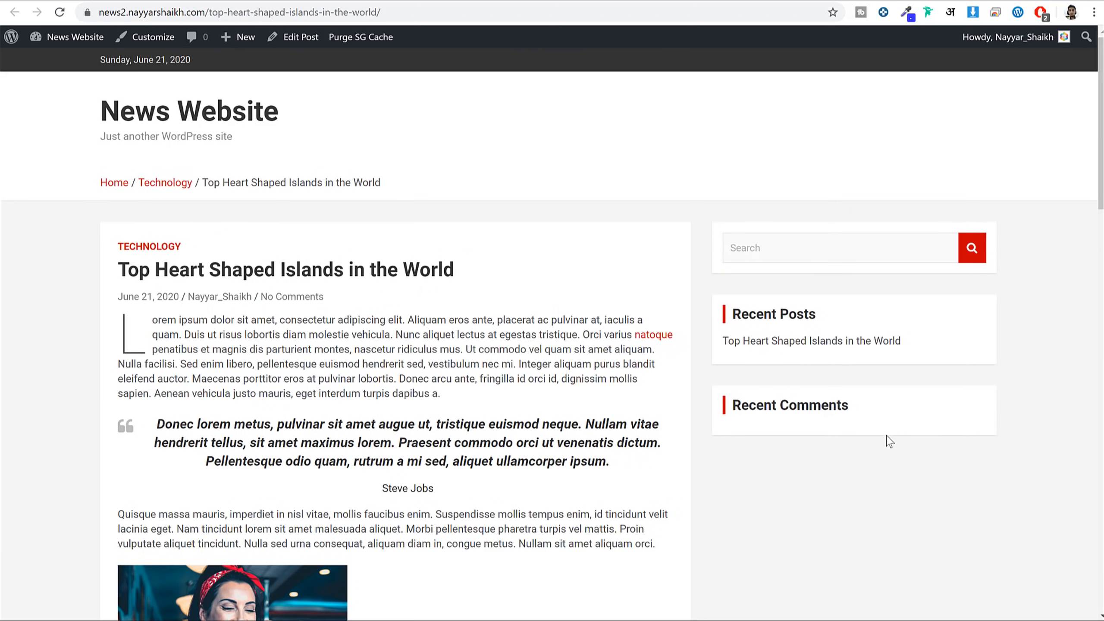
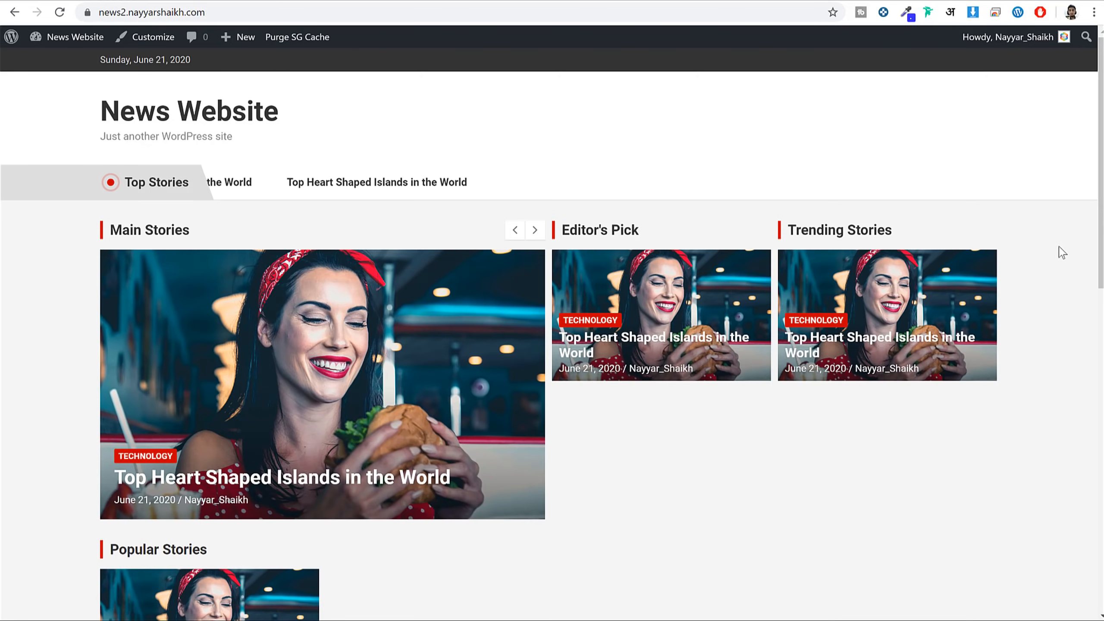
Scroll up and down the front page to review the newly listed posts in each section.
scroll(326, 367, "down", 15)
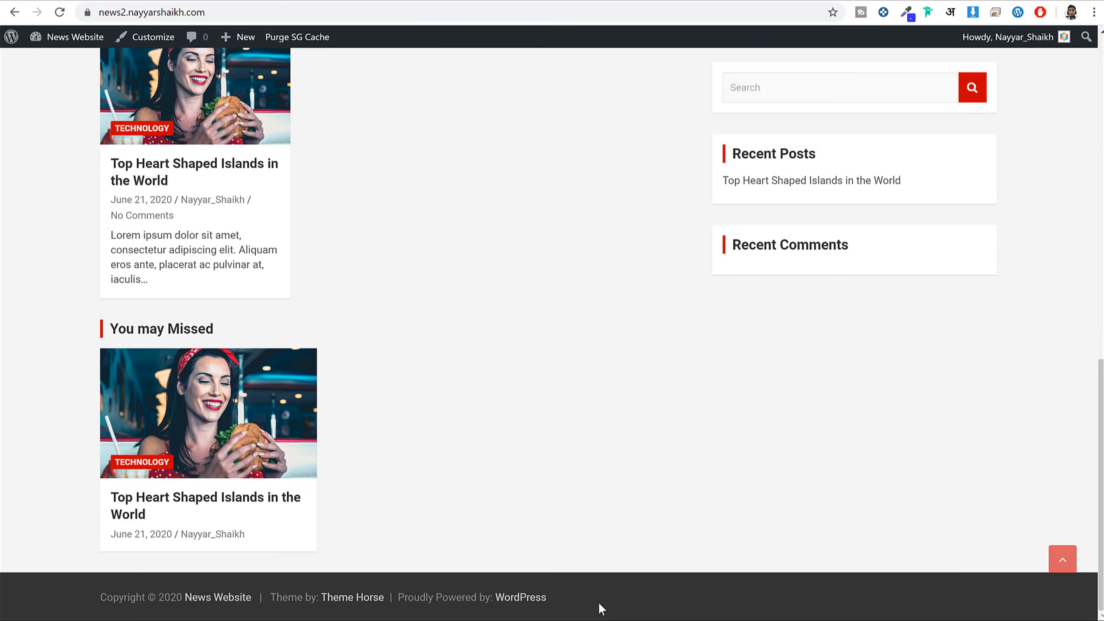
scroll(562, 438, "up", 15)
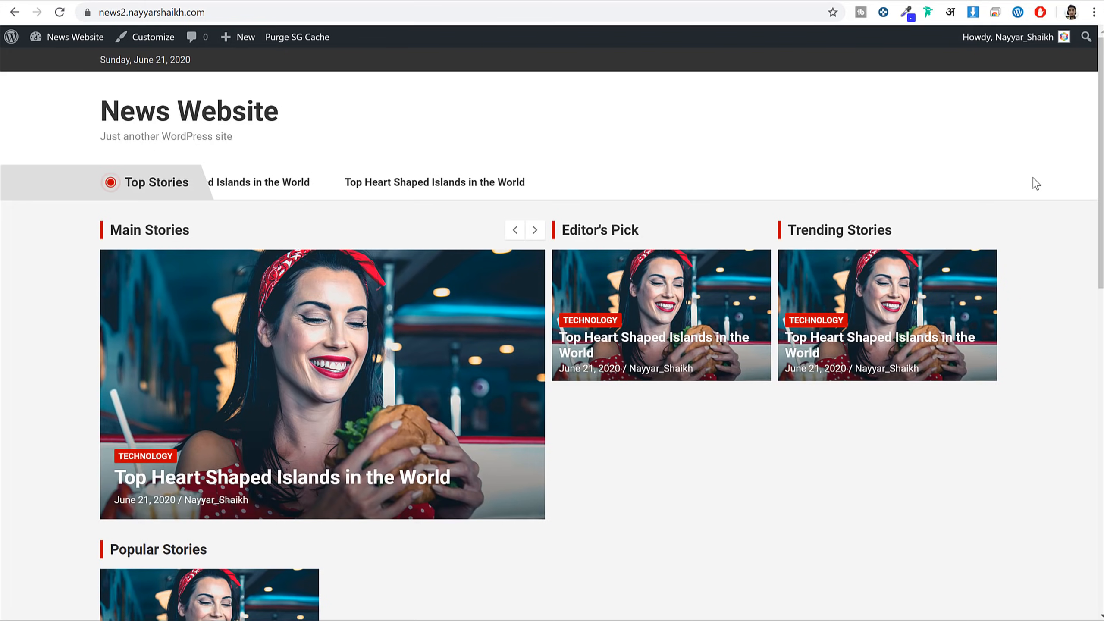
scroll(506, 263, "down", 10)
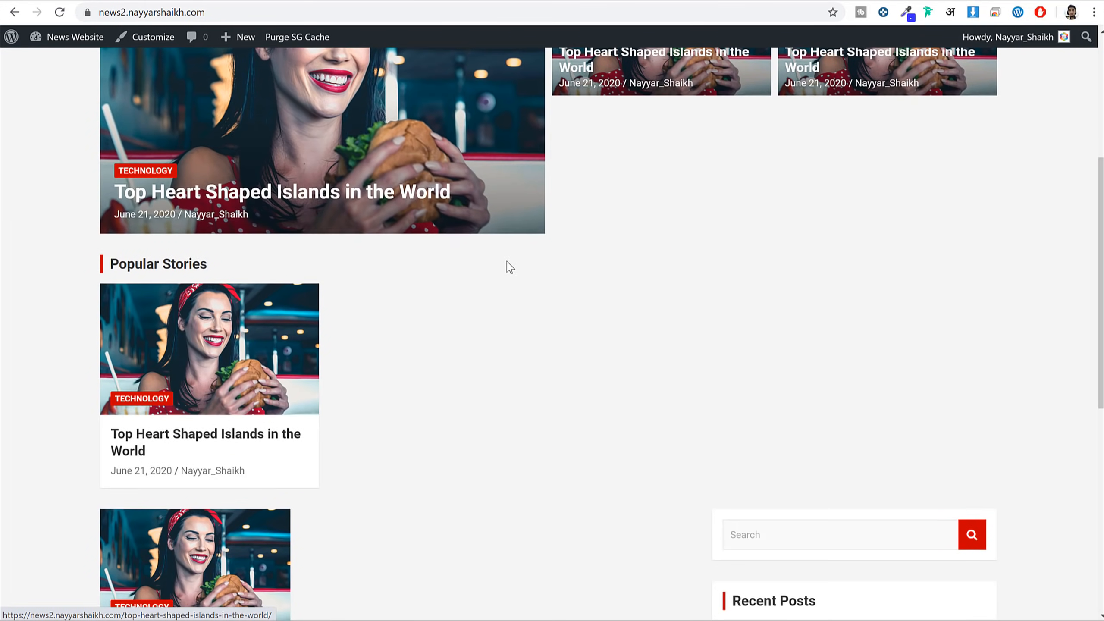
scroll(589, 285, "up", 10)
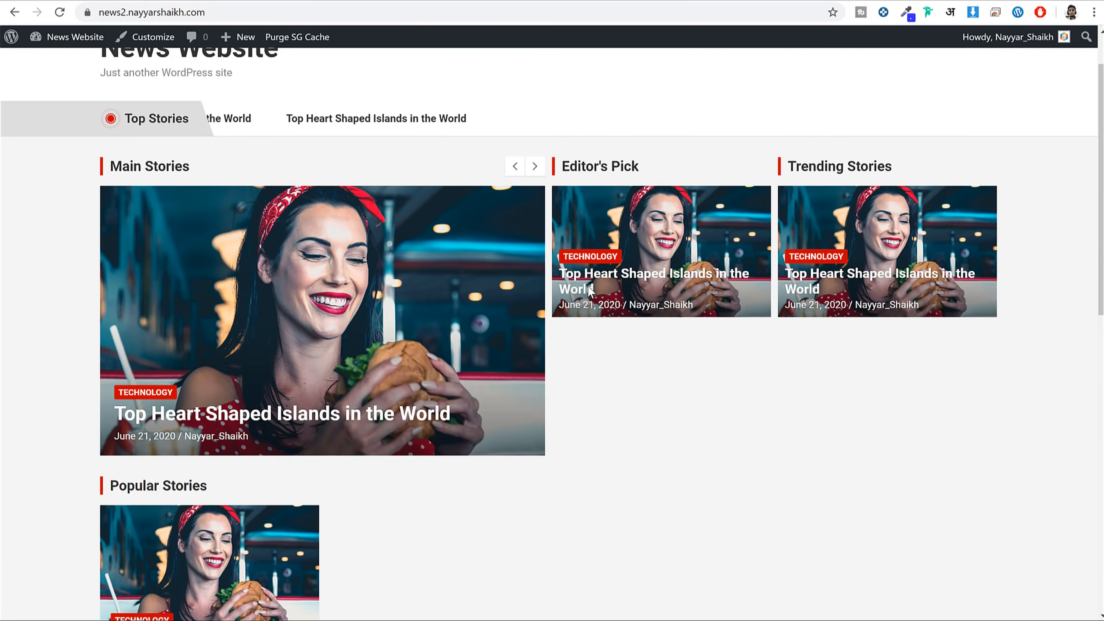
scroll(686, 344, "down", 10)
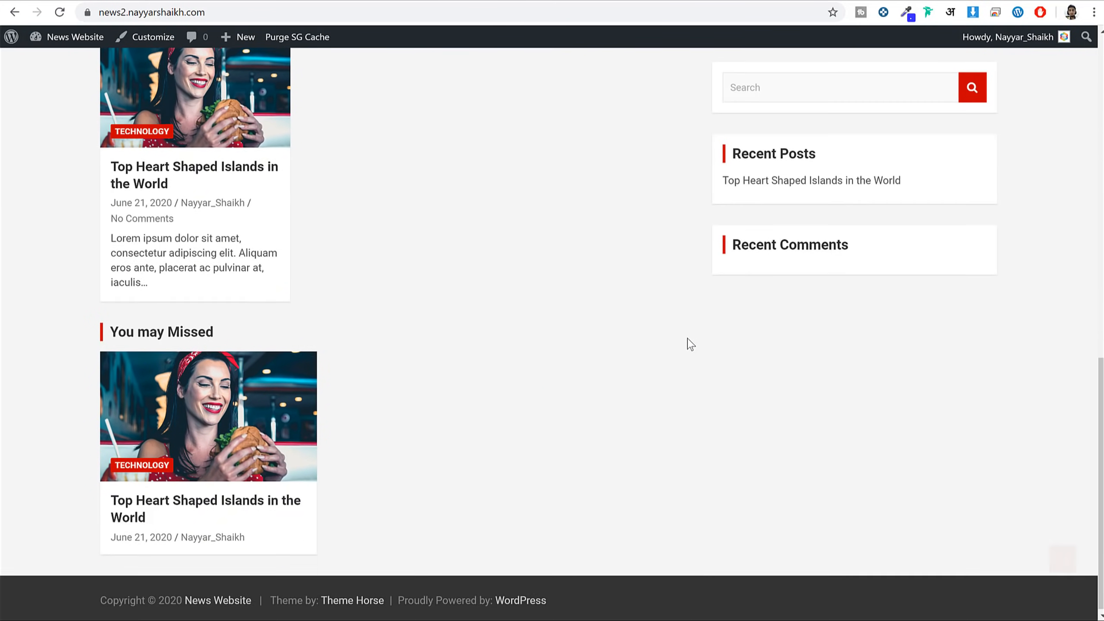
scroll(688, 344, "up", 6)
scroll(692, 346, "up", 4)
scroll(729, 348, "down", 8)
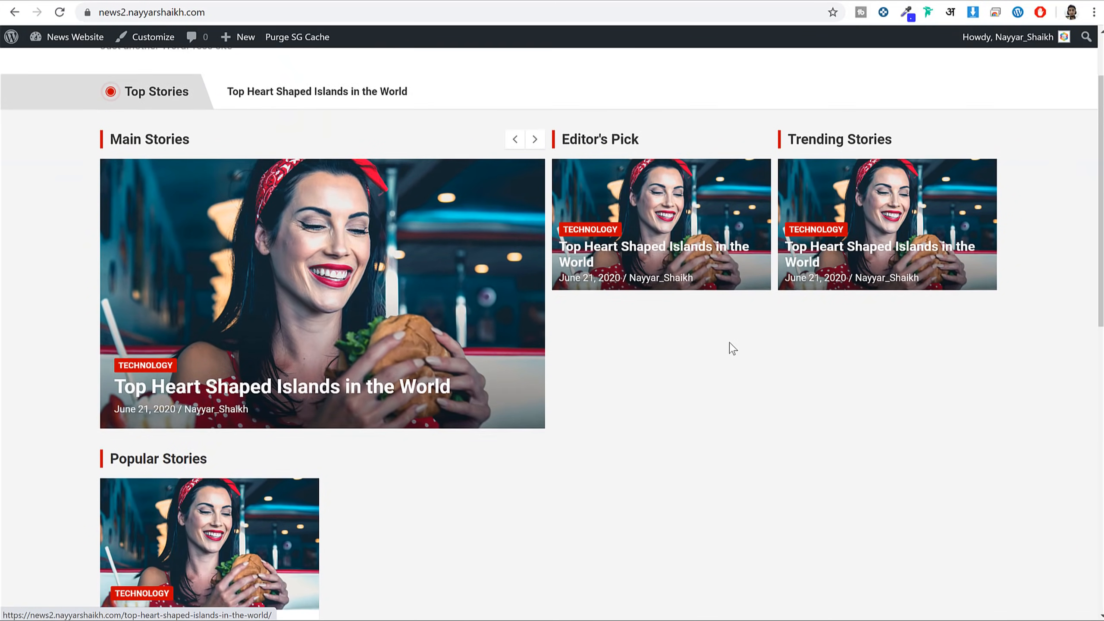
scroll(723, 353, "up", 10)
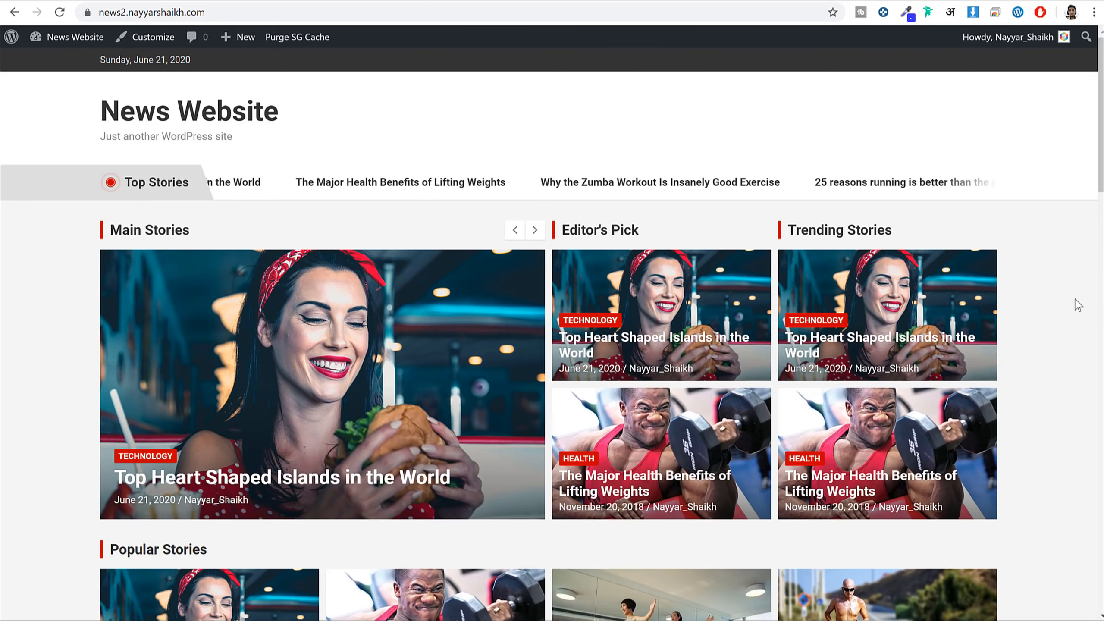
Scroll through the home page's sections and their posts.
scroll(1082, 334, "down", 5)
scroll(1083, 332, "down", 15)
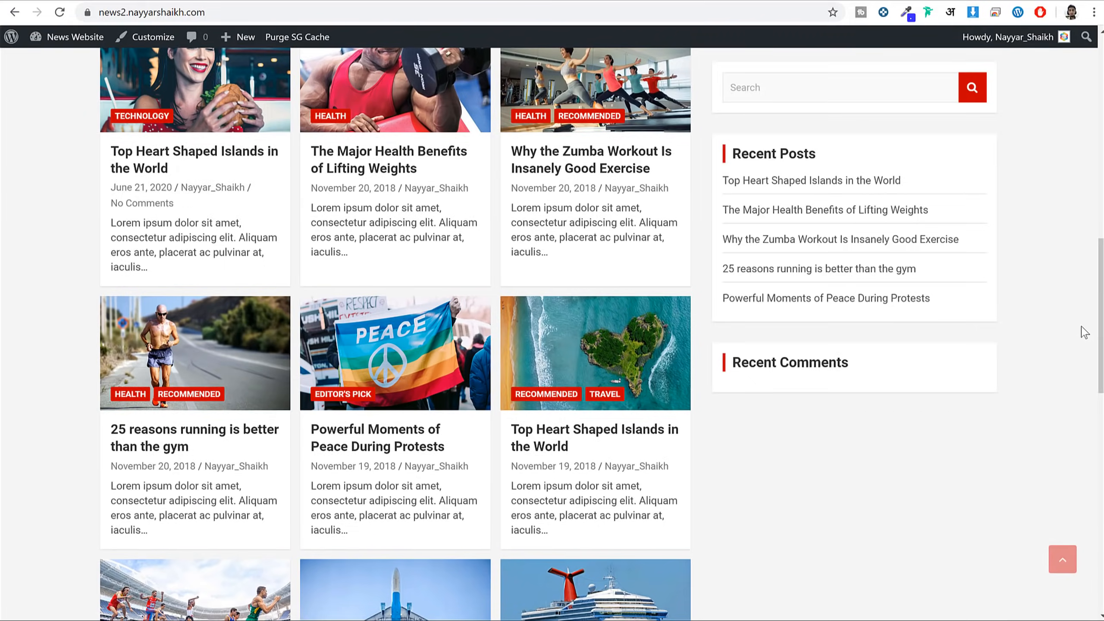
scroll(1084, 332, "up", 20)
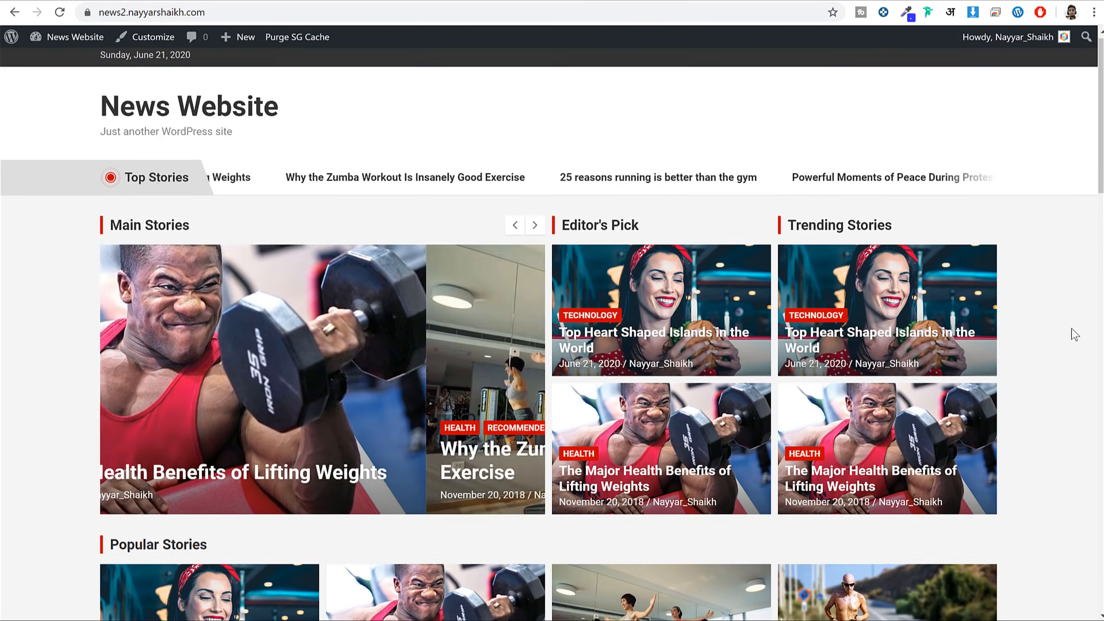
scroll(1082, 330, "down", 10)
scroll(1074, 334, "down", 12)
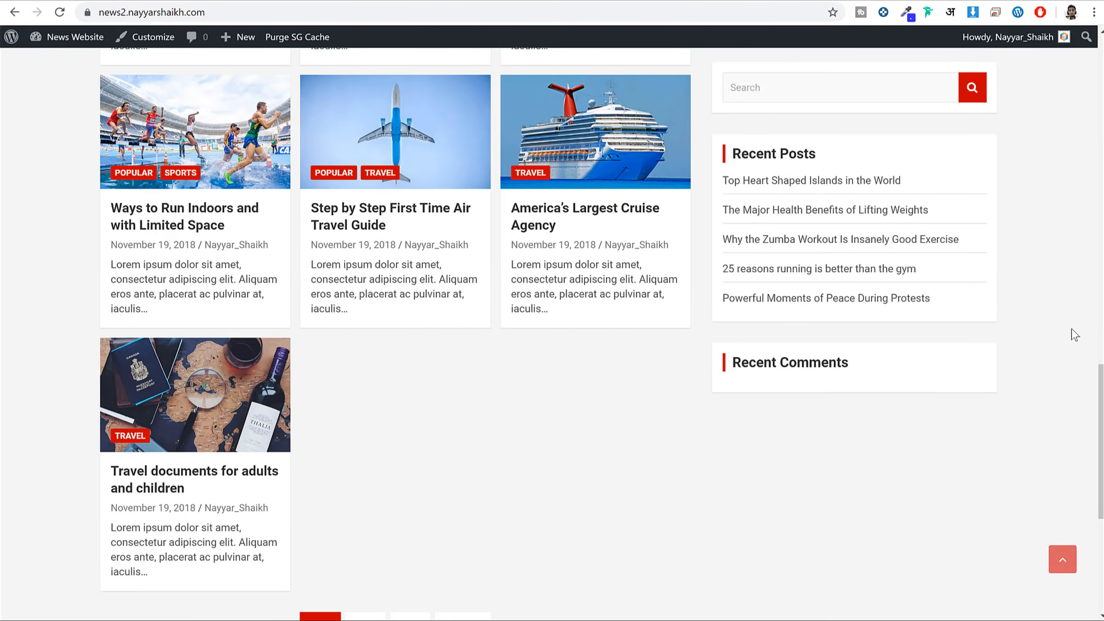
scroll(1074, 335, "up", 20)
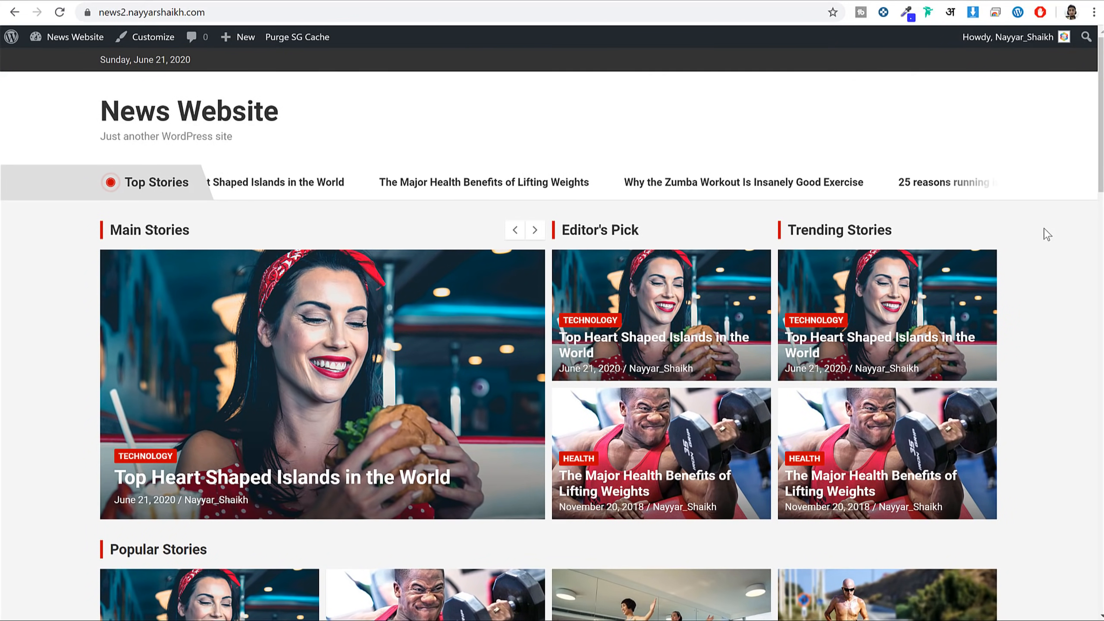
scroll(1045, 261, "down", 9)
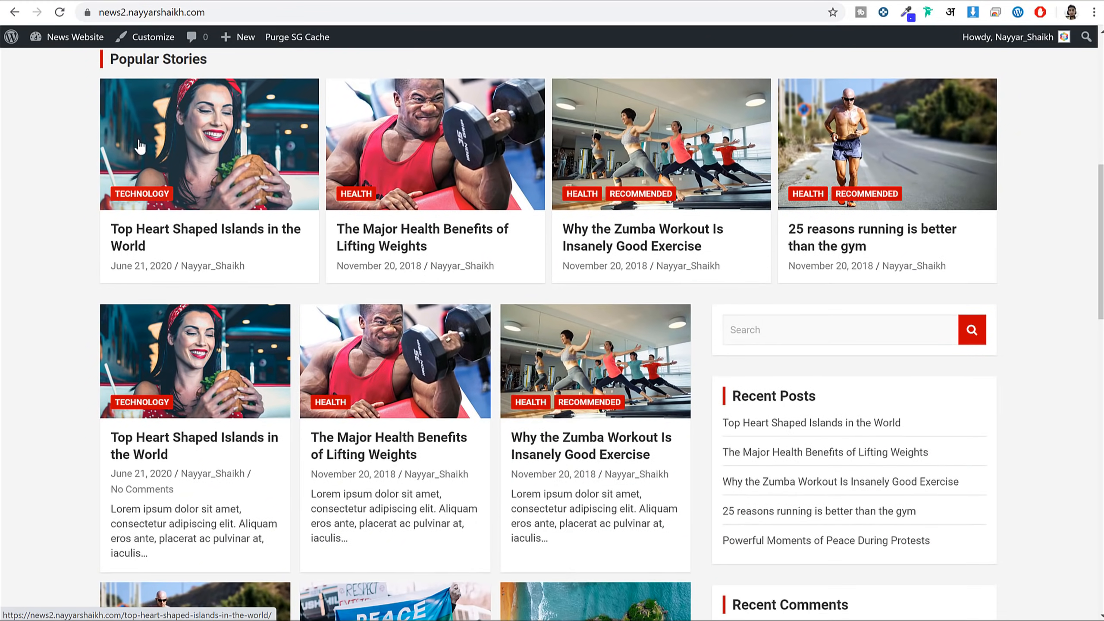
Open the 'Top Heart Shaped Islands in the World' post, skim it, and return to the home page.
left_click(284, 163)
scroll(448, 231, "down", 10)
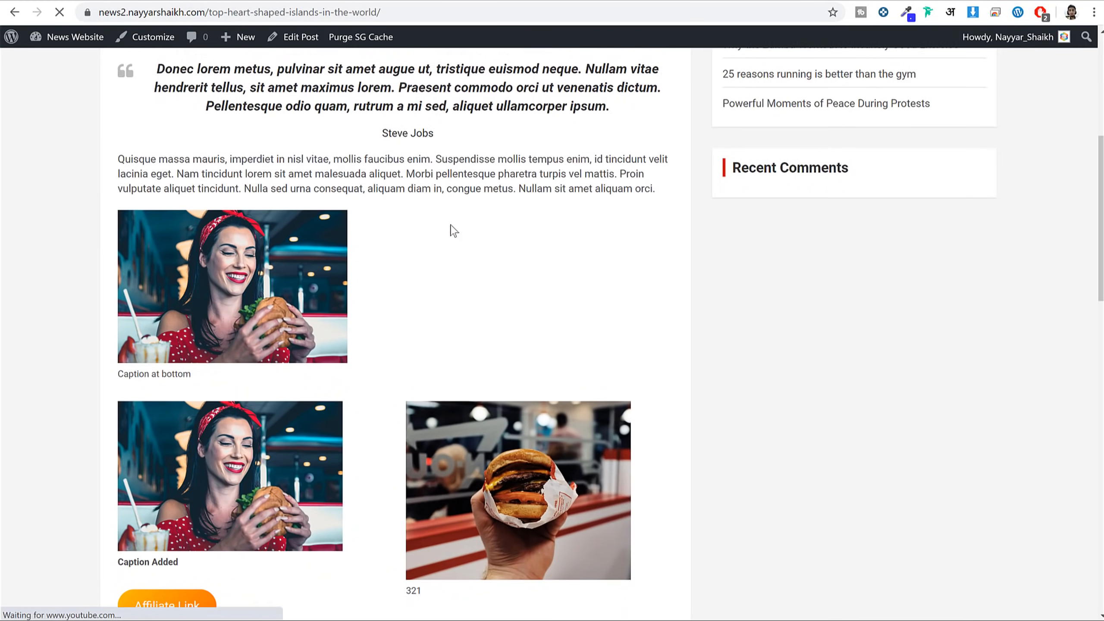
scroll(456, 261, "up", 10)
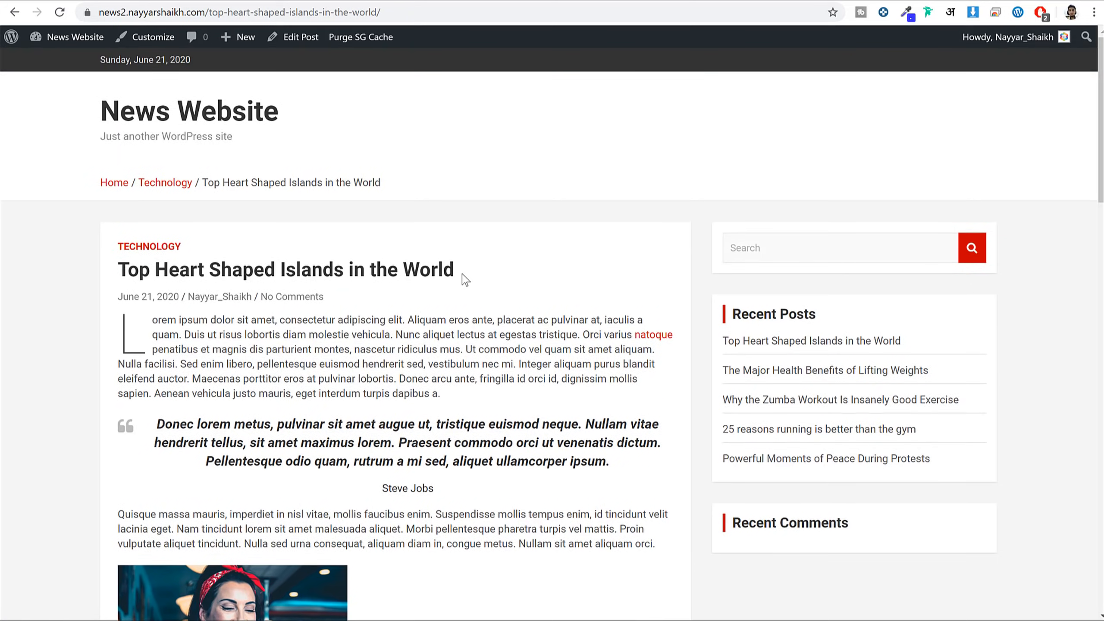
key("alt+Left")
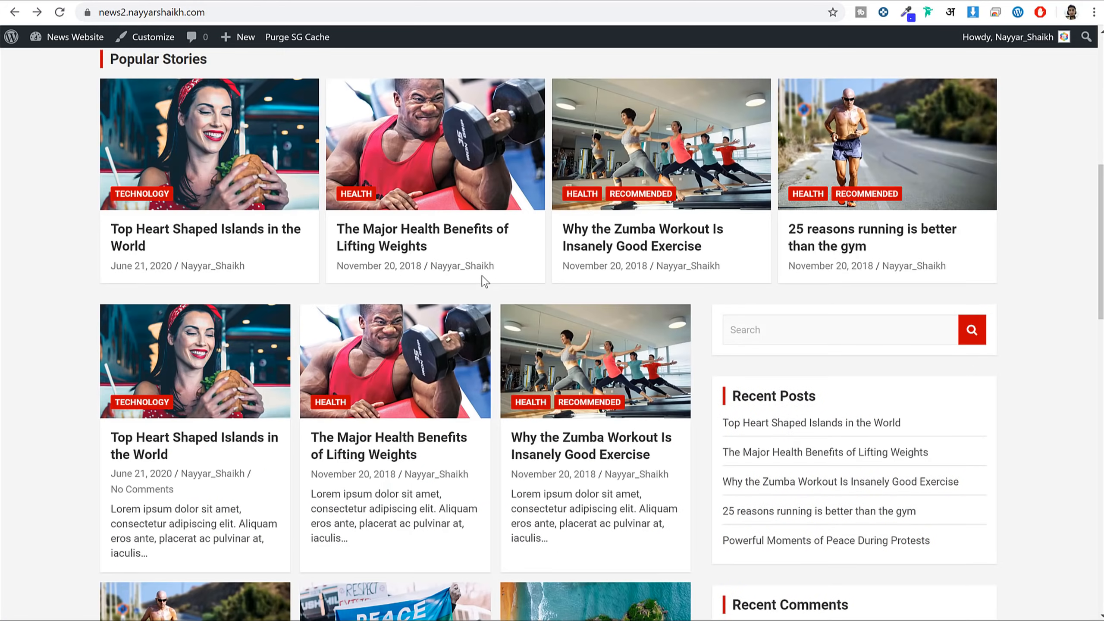
scroll(809, 217, "up", 10)
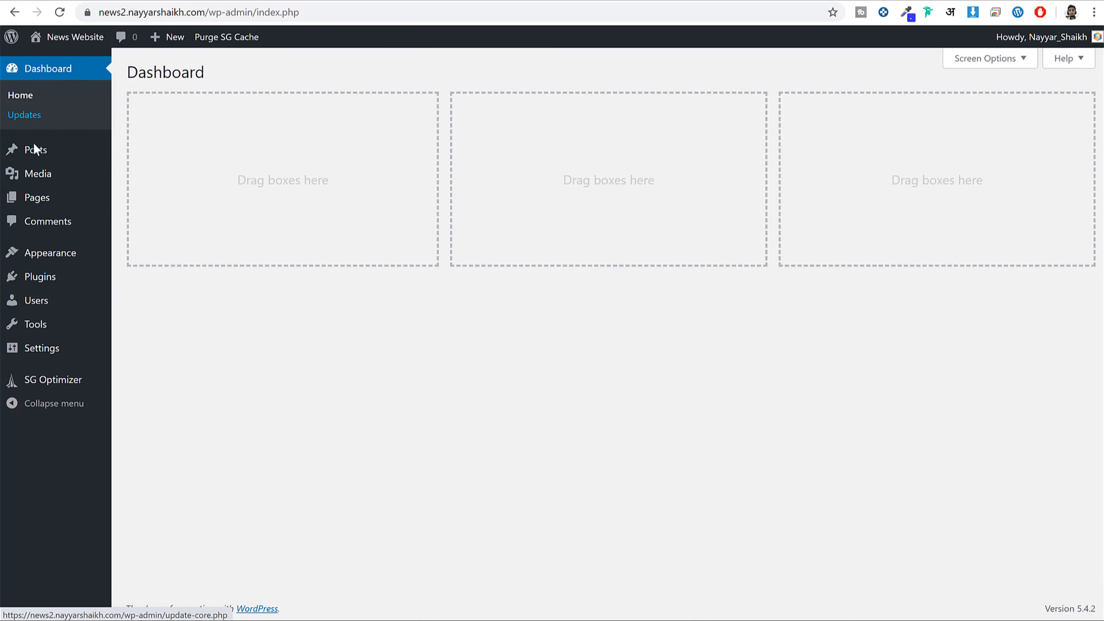
Create a new page titled 'Home' and publish it.
mouse_move(54, 205)
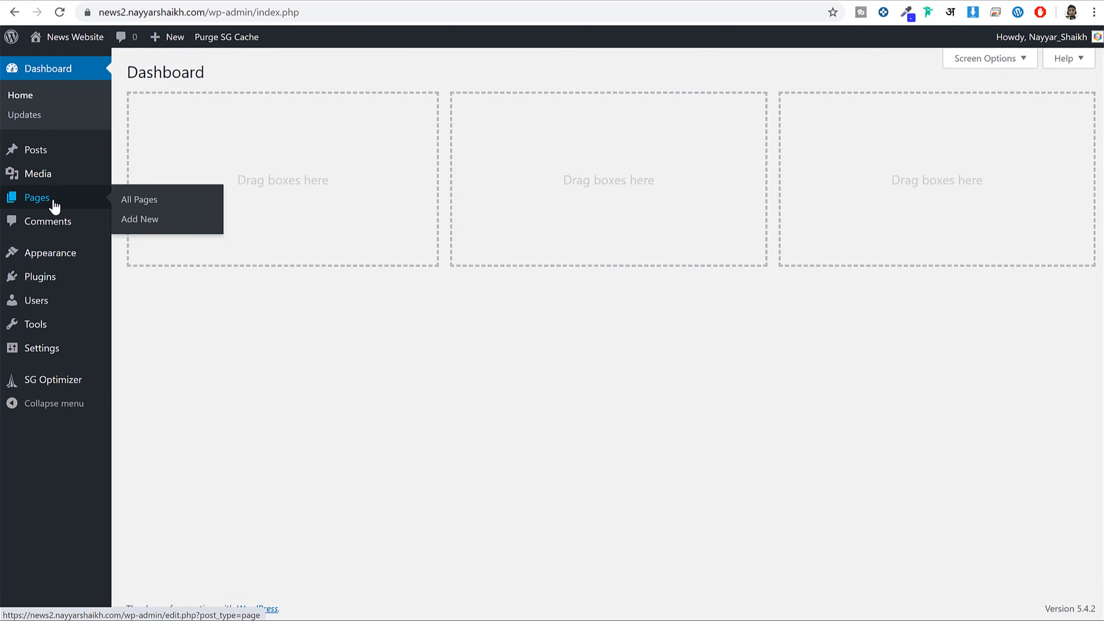
left_click(157, 220)
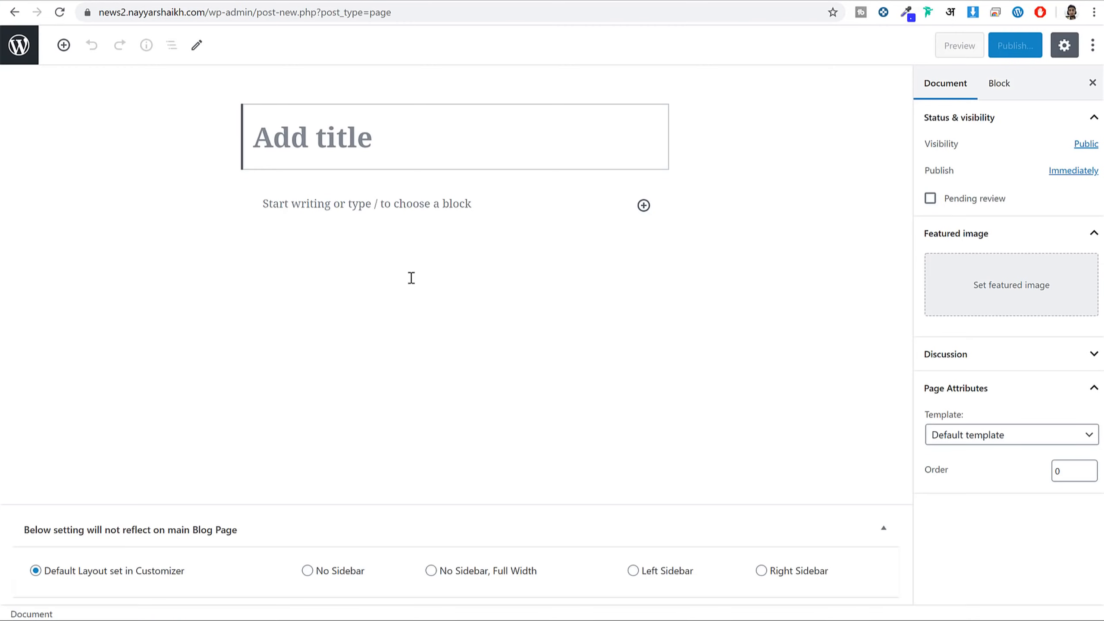
type("Home")
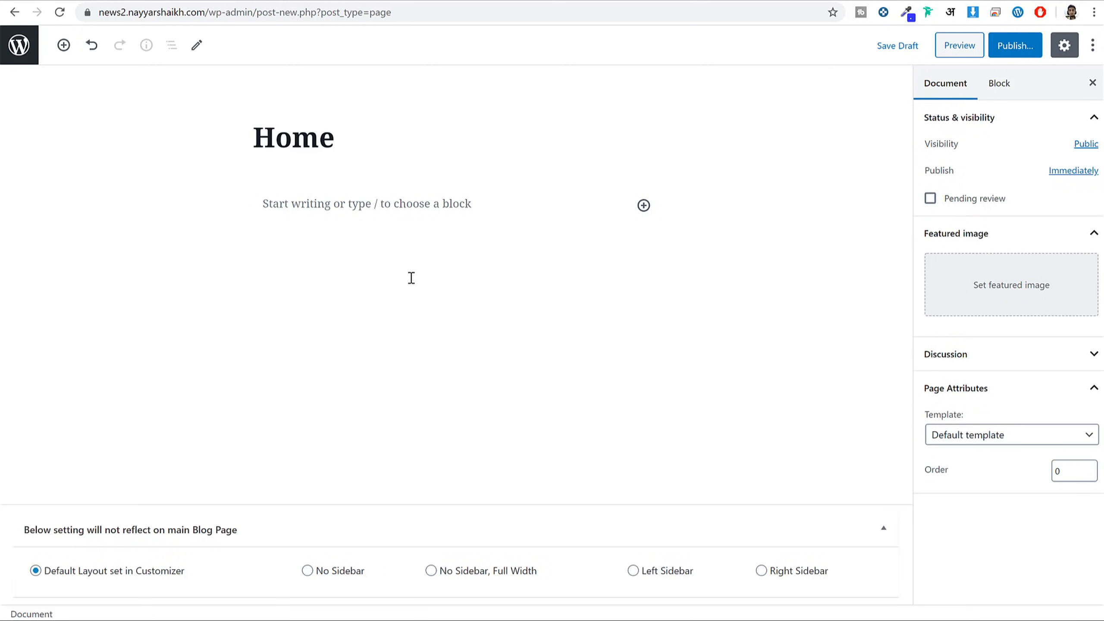
left_click(1015, 43)
left_click(1012, 48)
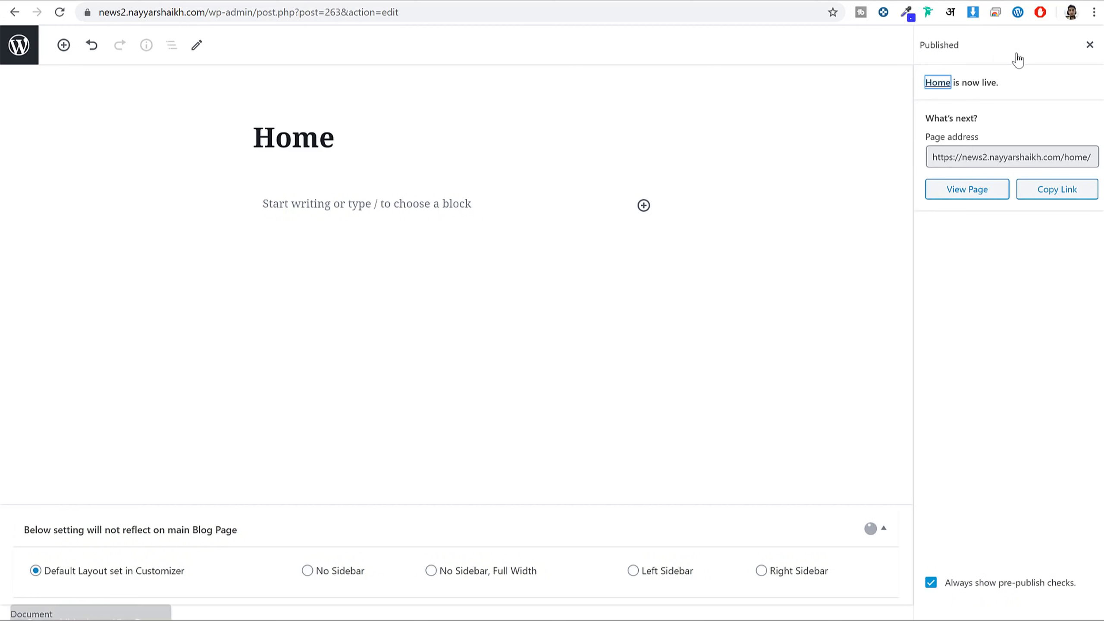
Open the live Home page in a new tab and look it over.
right_click(132, 591)
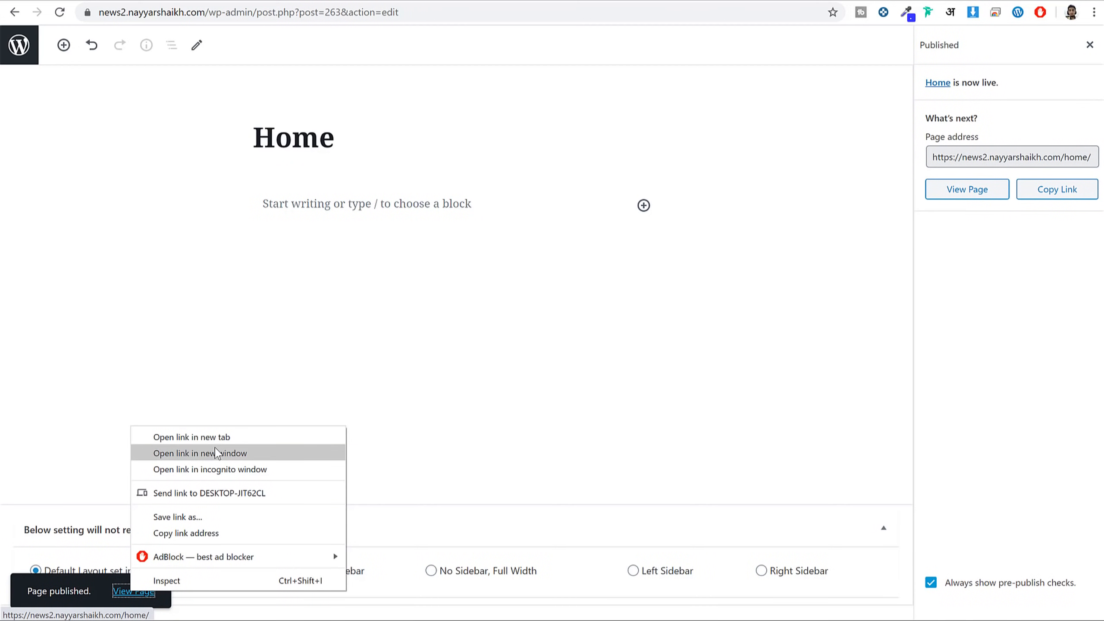
left_click(224, 436)
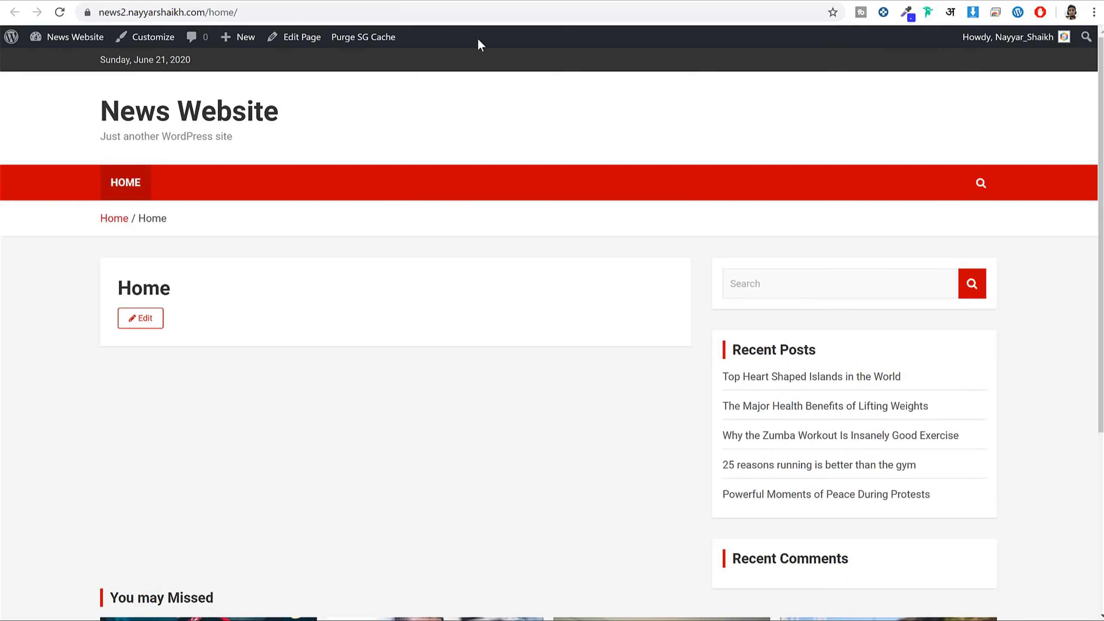
scroll(670, 484, "down", 5)
scroll(669, 482, "up", 6)
left_click_drag(137, 285, 240, 279)
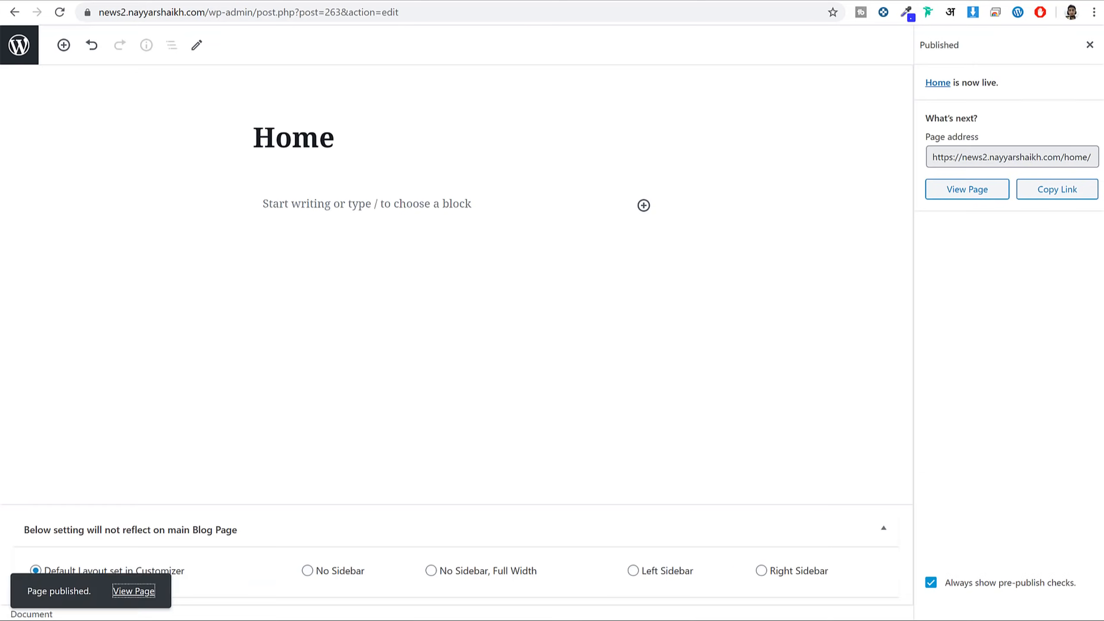
Set the Home page's template to Front Page Template and update the page.
left_click(1090, 49)
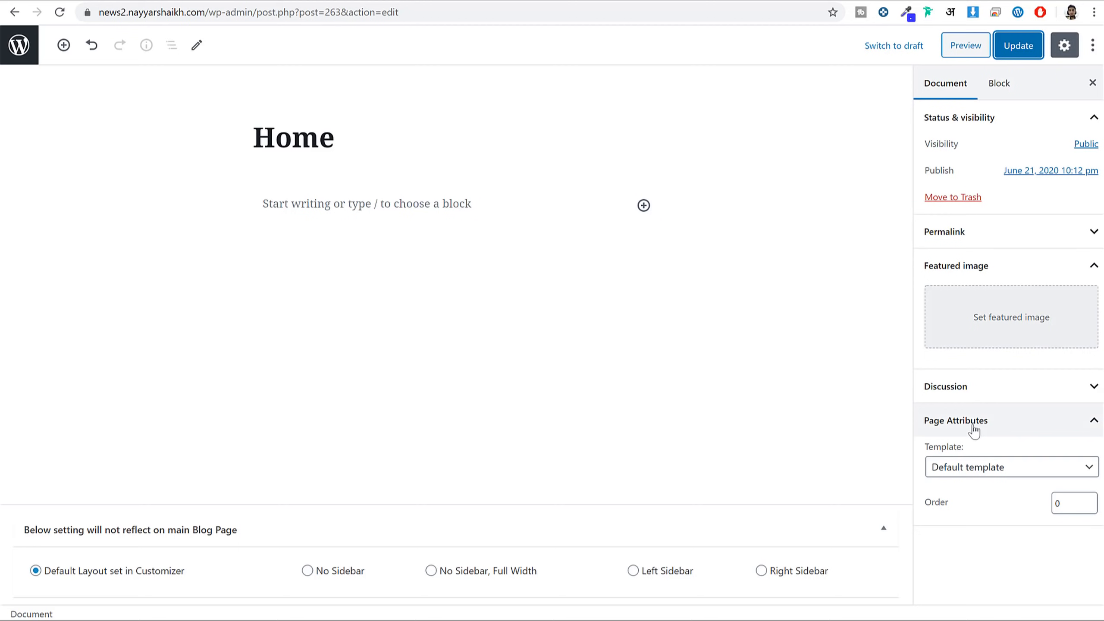
left_click(999, 467)
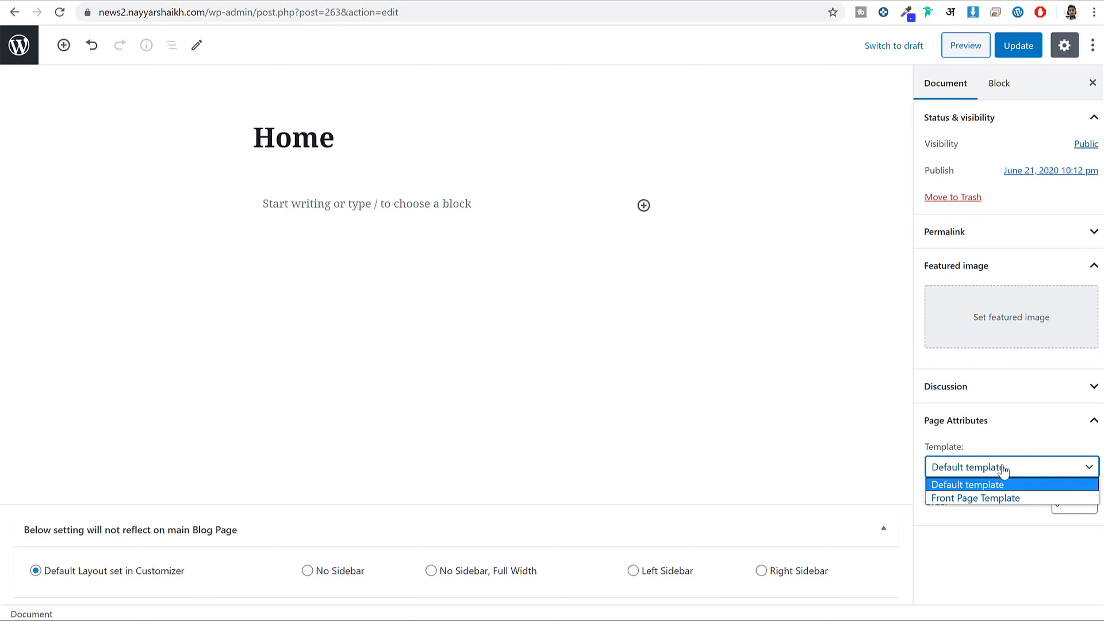
left_click(977, 499)
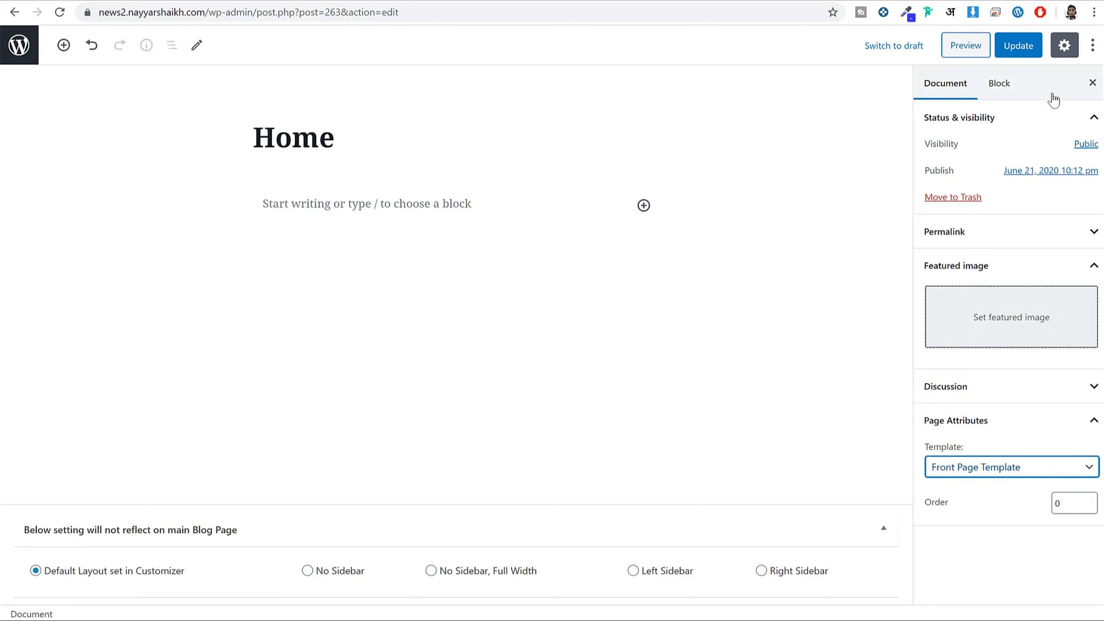
left_click(1021, 45)
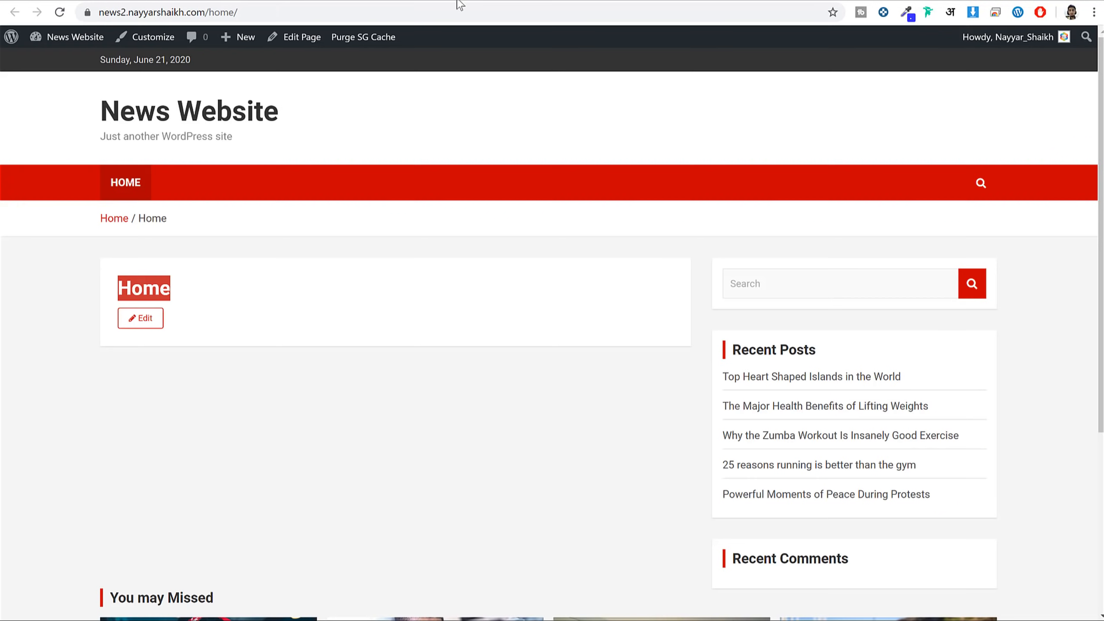
Reload the live Home page to see its Front Page Template layout.
left_click(60, 12)
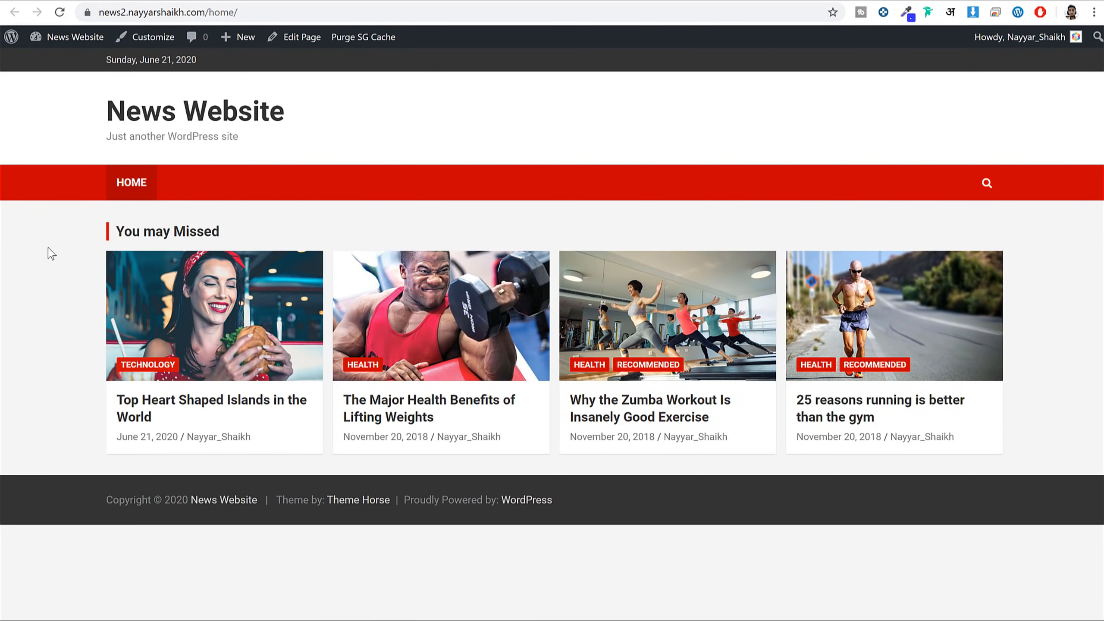
left_click_drag(138, 217, 269, 223)
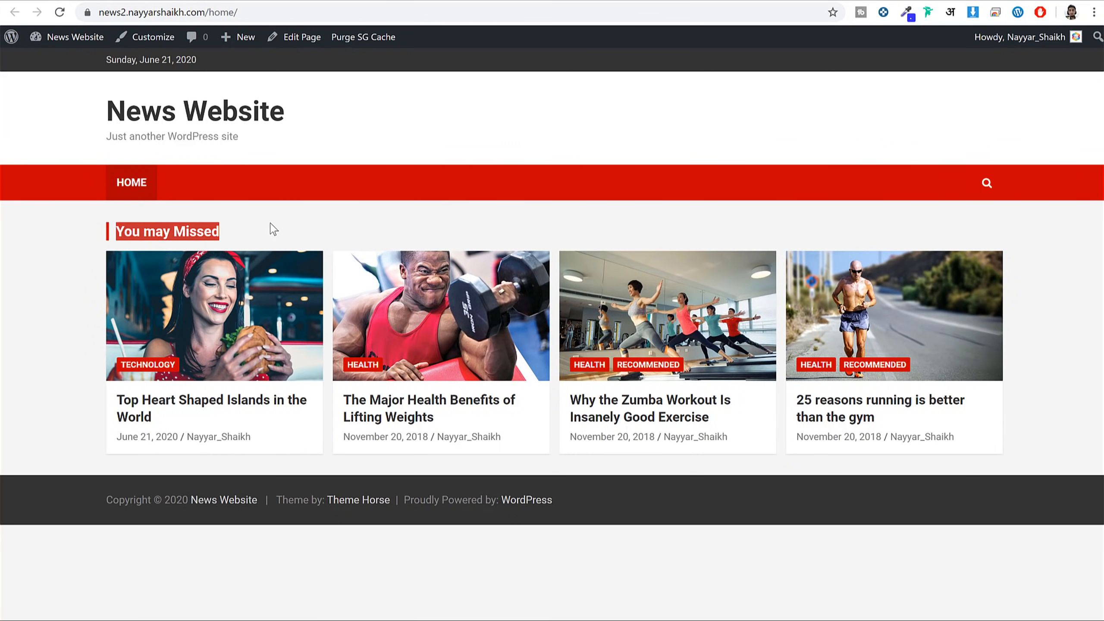
left_click(270, 222)
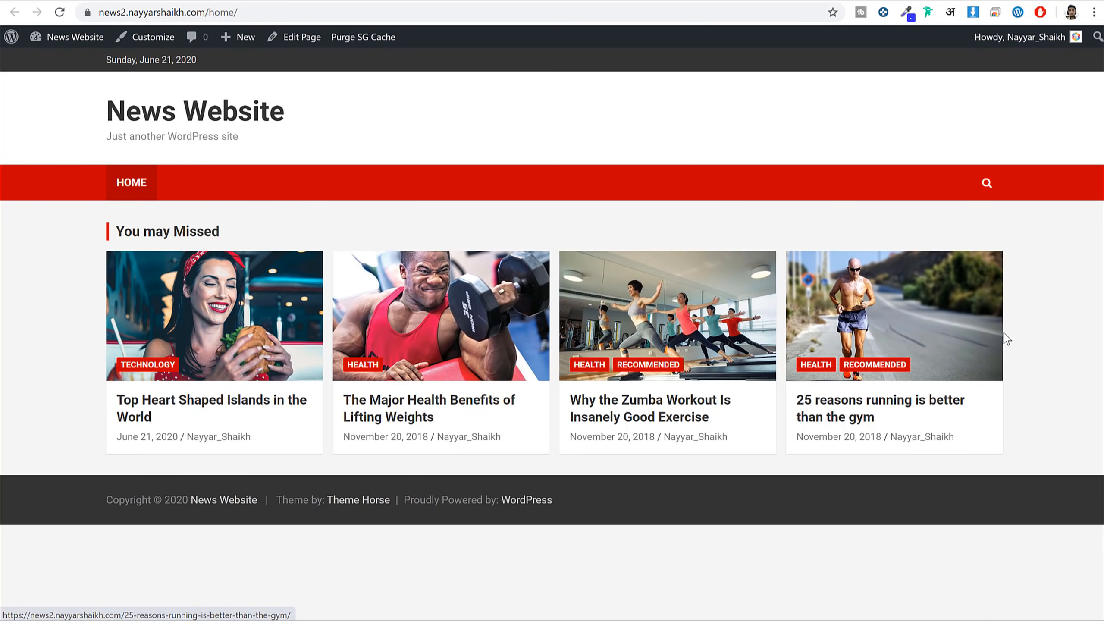
Load the site's front page, scroll it, and select the base site address.
left_click(229, 116)
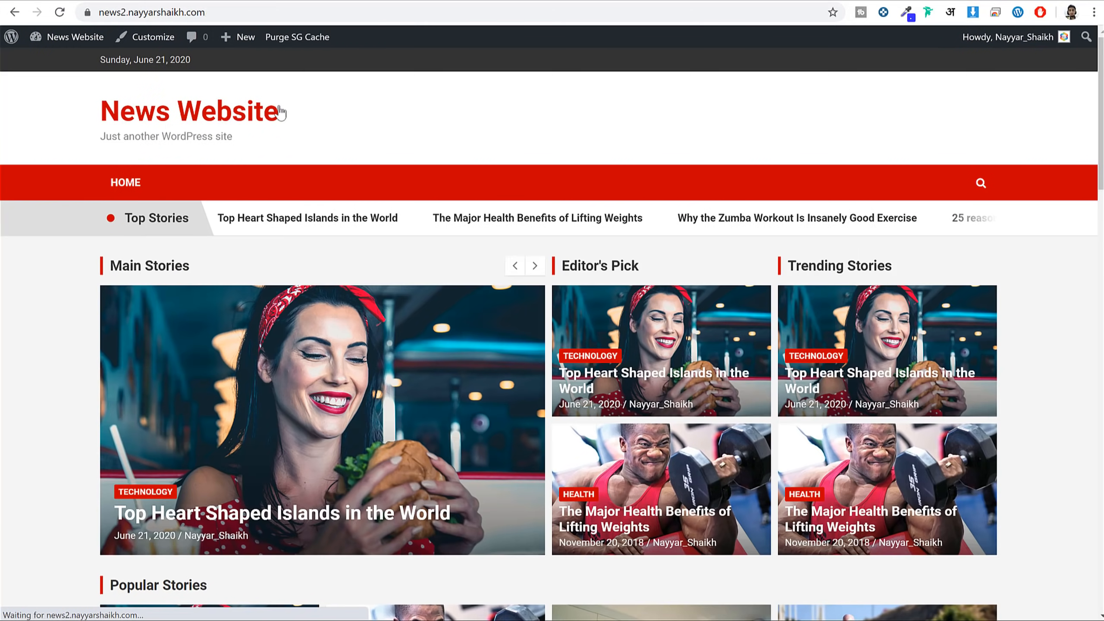
scroll(913, 261, "down", 10)
scroll(941, 271, "down", 5)
scroll(951, 315, "up", 6)
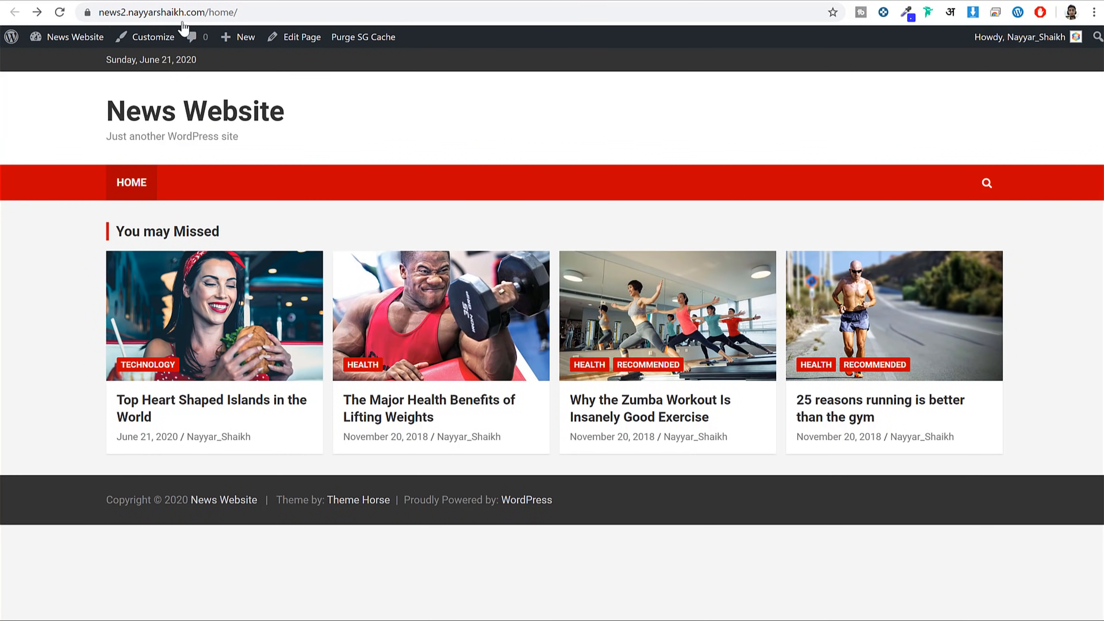
left_click(226, 12)
left_click(226, 11)
left_click_drag(240, 11, 60, 13)
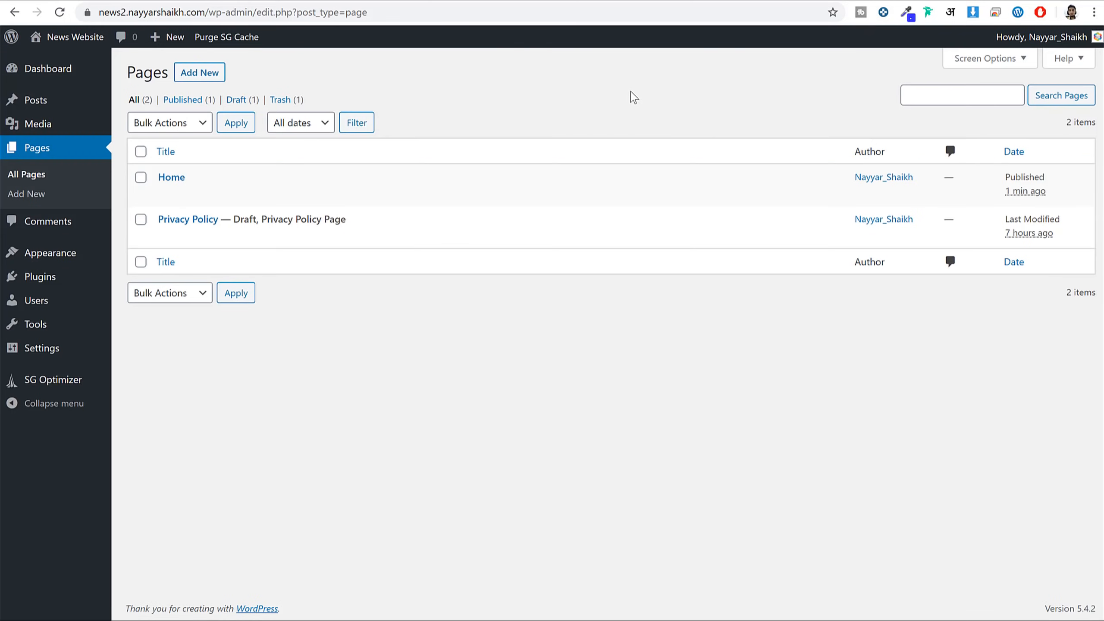
In Settings > Reading, make the homepage the static page Home and save.
mouse_move(51, 355)
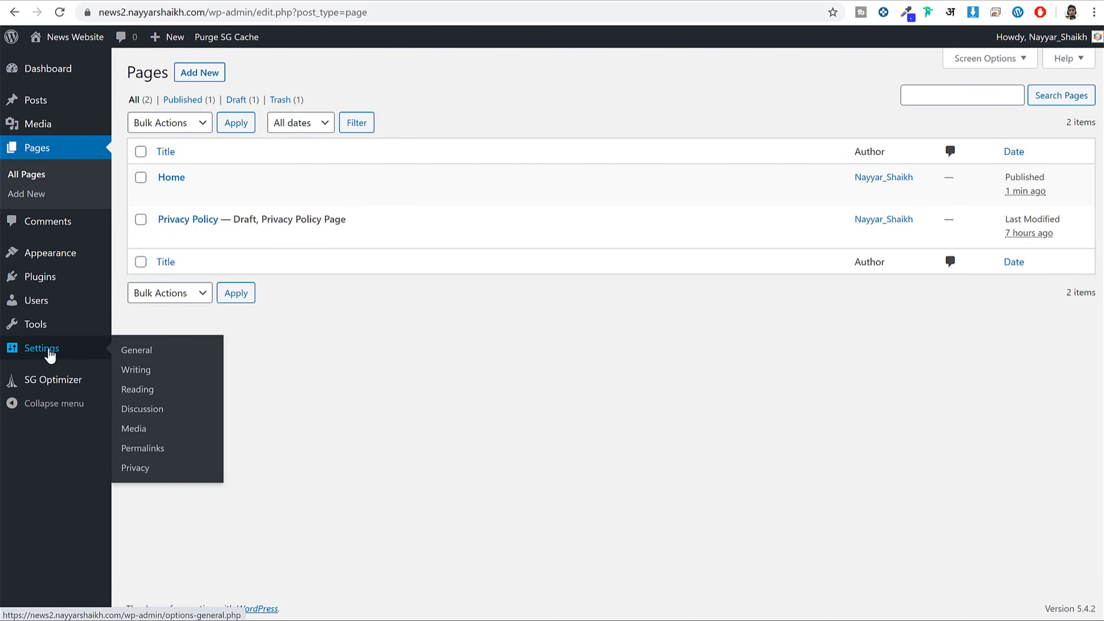
left_click(145, 389)
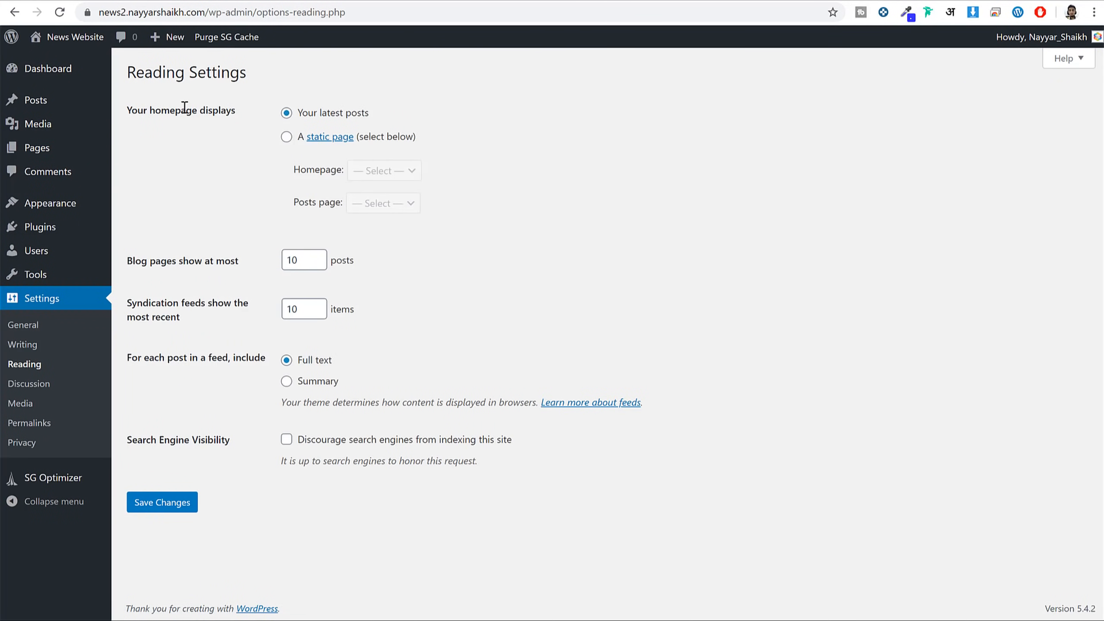
left_click_drag(132, 110, 192, 111)
left_click(254, 112)
left_click(285, 138)
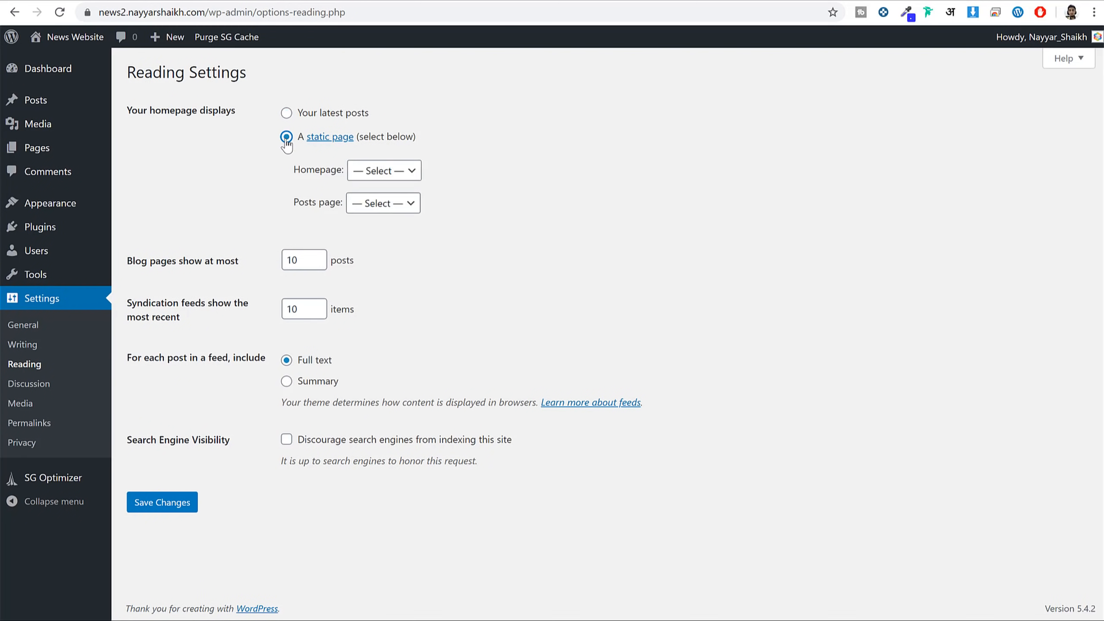
left_click(376, 170)
left_click(388, 201)
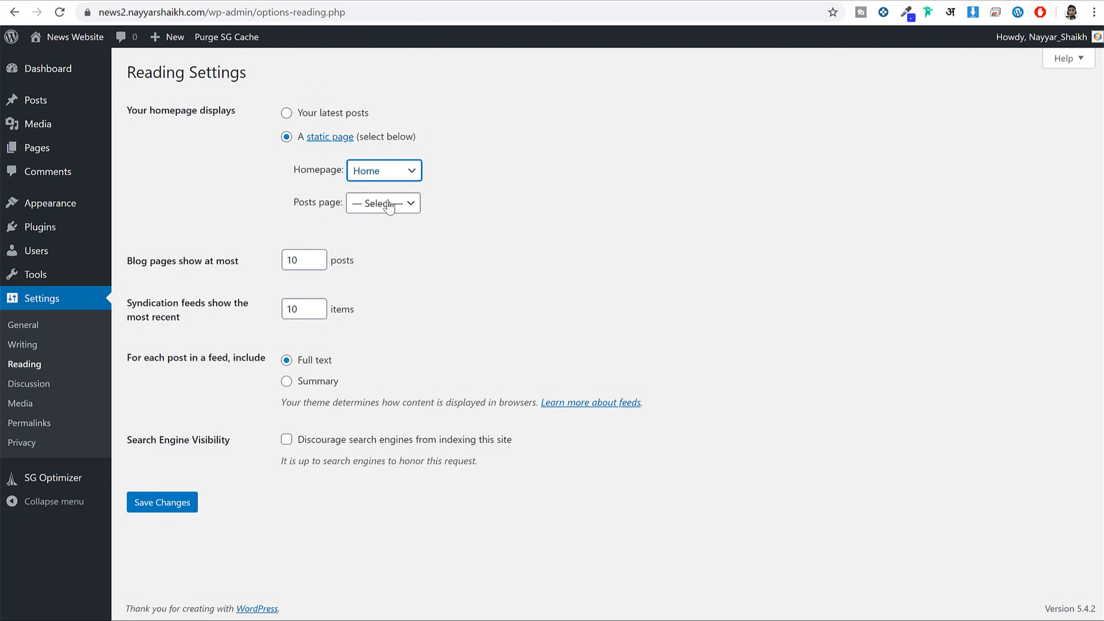
left_click(167, 504)
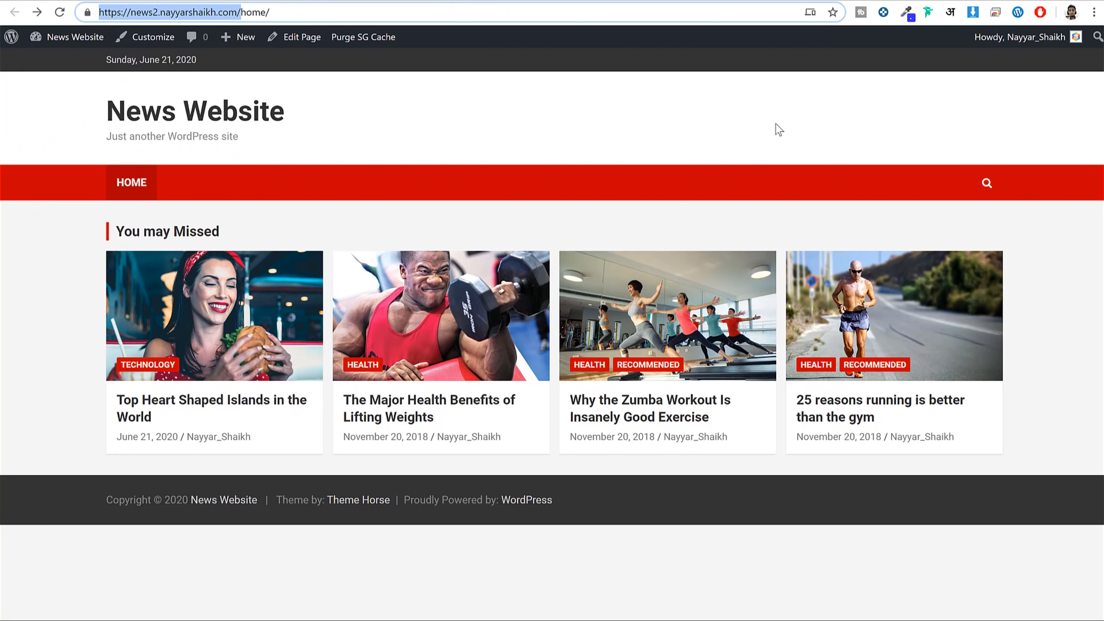
Reload the site root to see the new static-homepage layout and scroll through it.
left_click(59, 13)
left_click(60, 13)
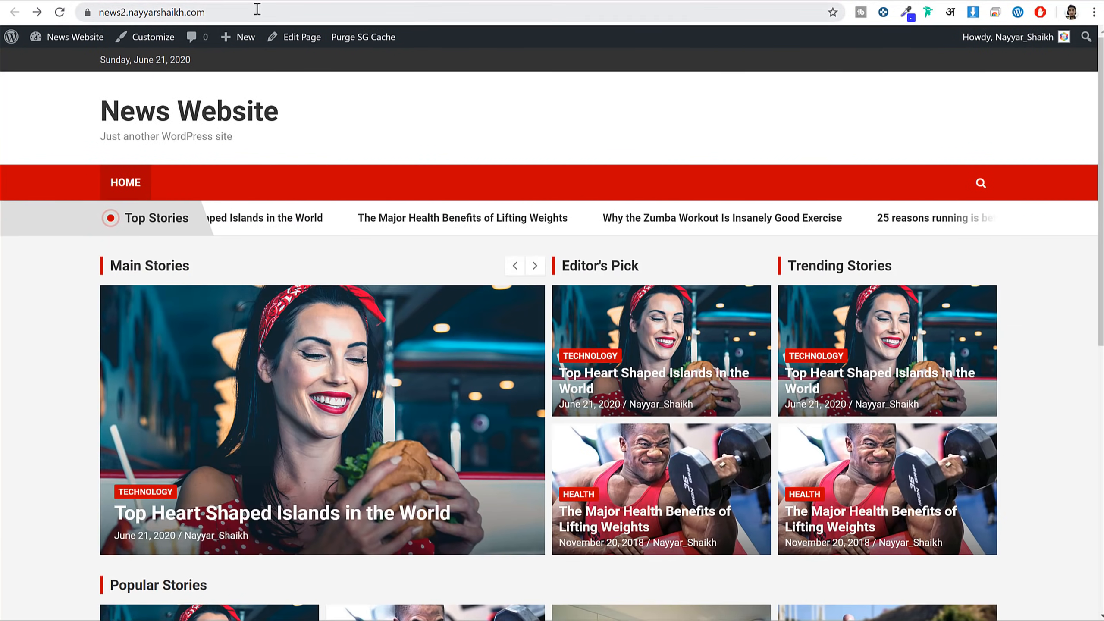
scroll(613, 326, "down", 5)
scroll(613, 327, "down", 5)
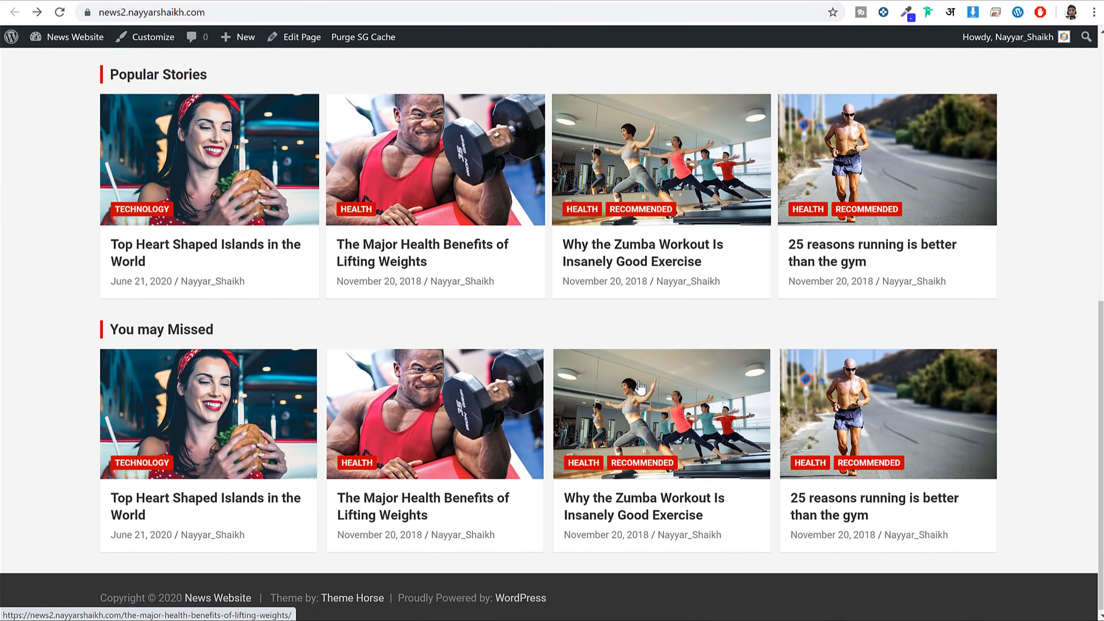
scroll(613, 327, "up", 10)
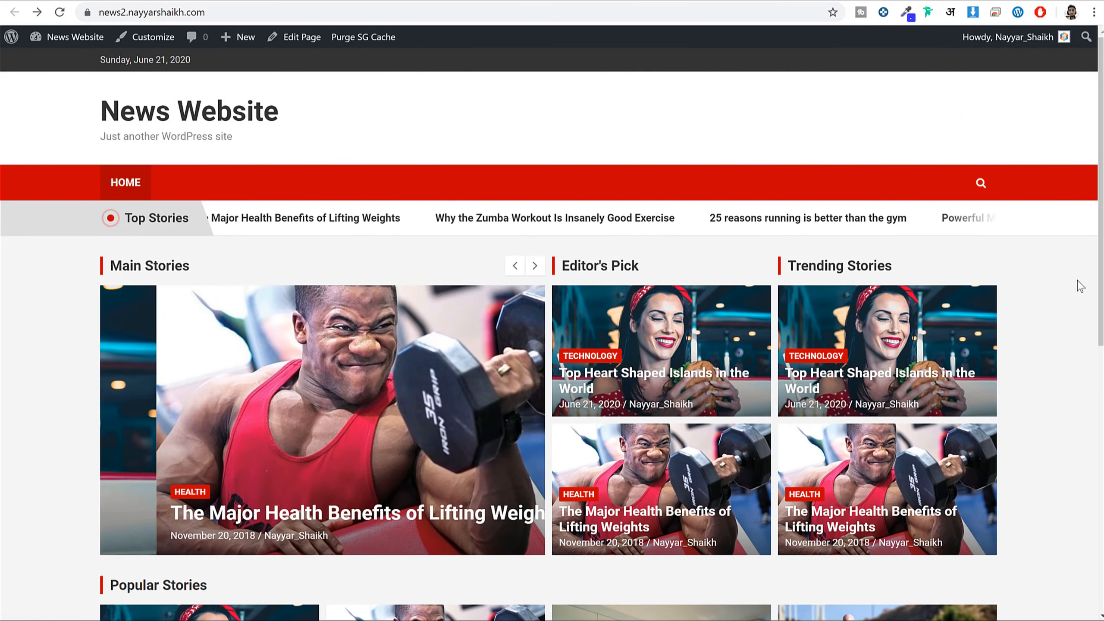
scroll(992, 307, "down", 3)
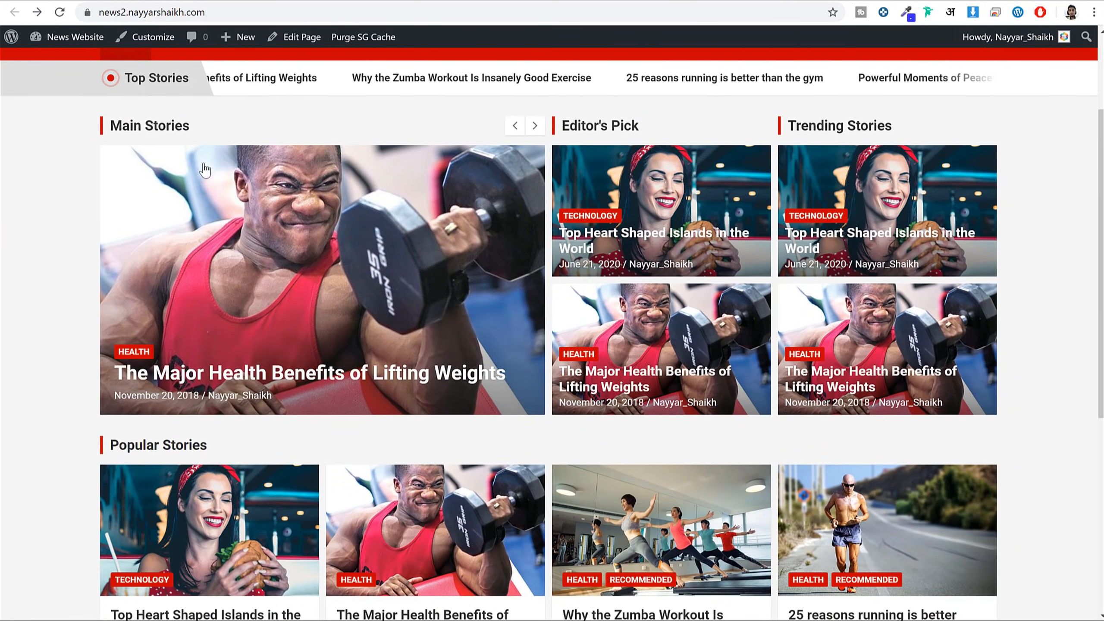
scroll(930, 213, "down", 5)
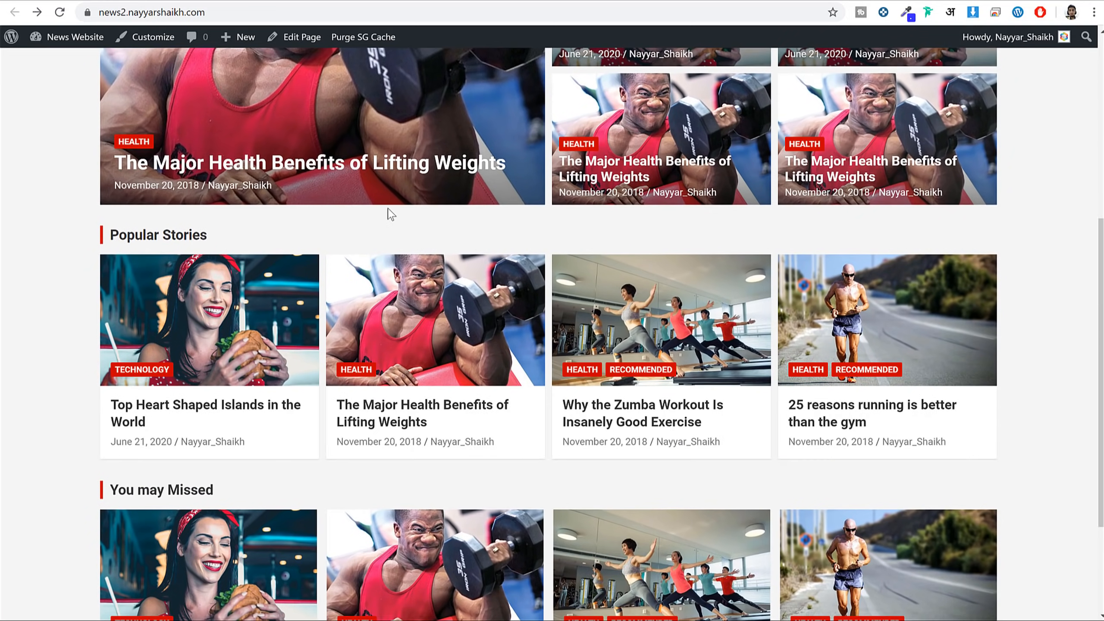
Review the Popular Stories and You may Missed sections further down the front page.
triple_click(204, 237)
scroll(198, 256, "down", 4)
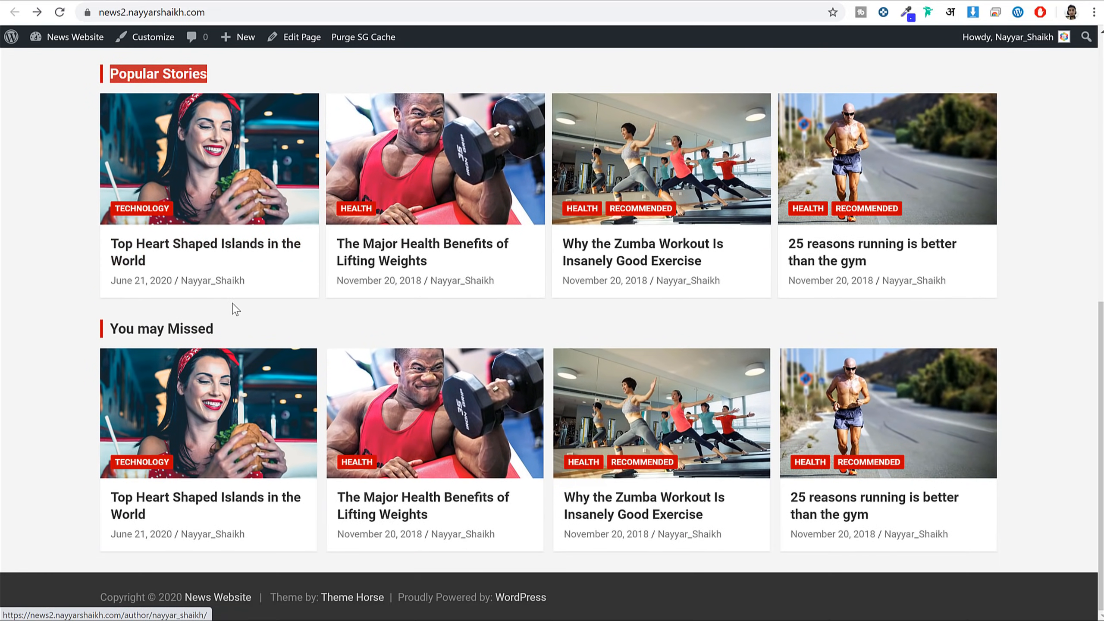
left_click_drag(214, 329, 108, 328)
scroll(423, 353, "up", 12)
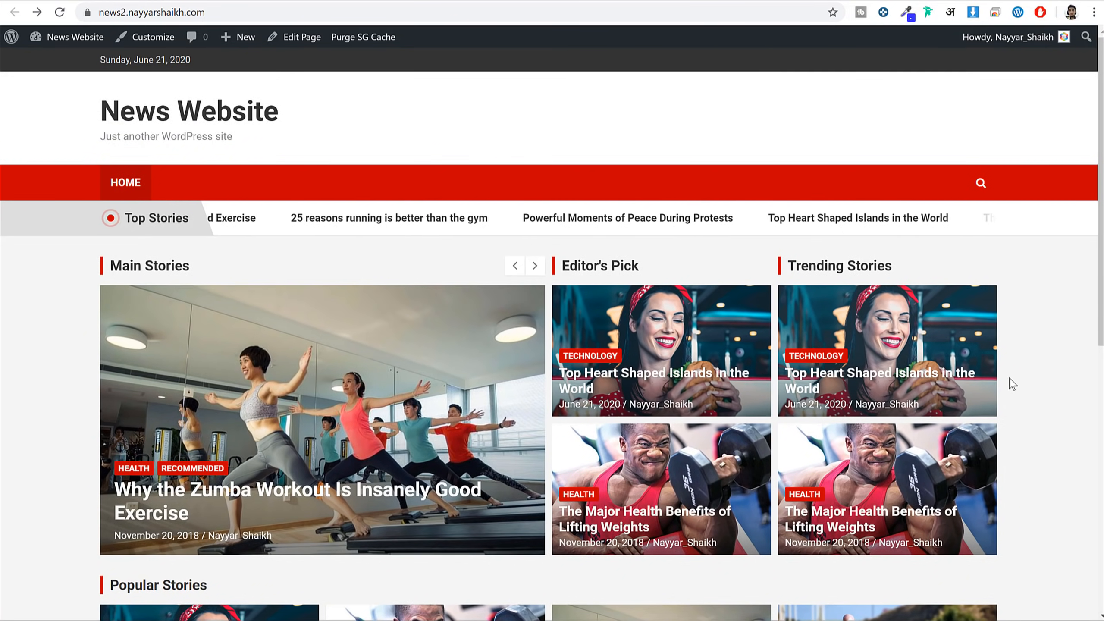
scroll(985, 390, "down", 12)
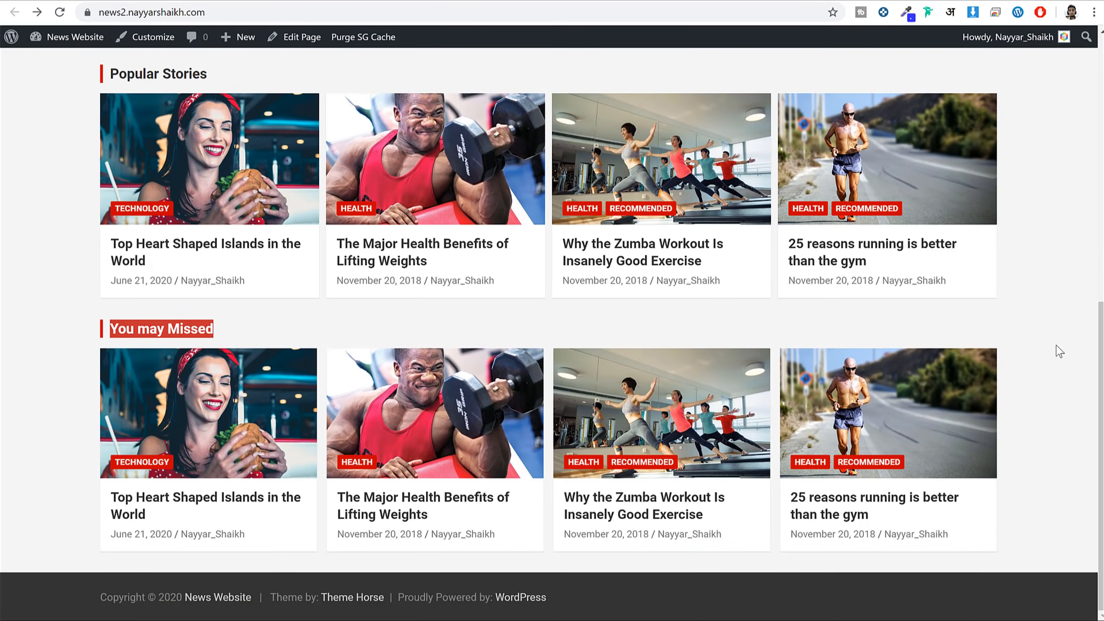
scroll(1061, 347, "up", 12)
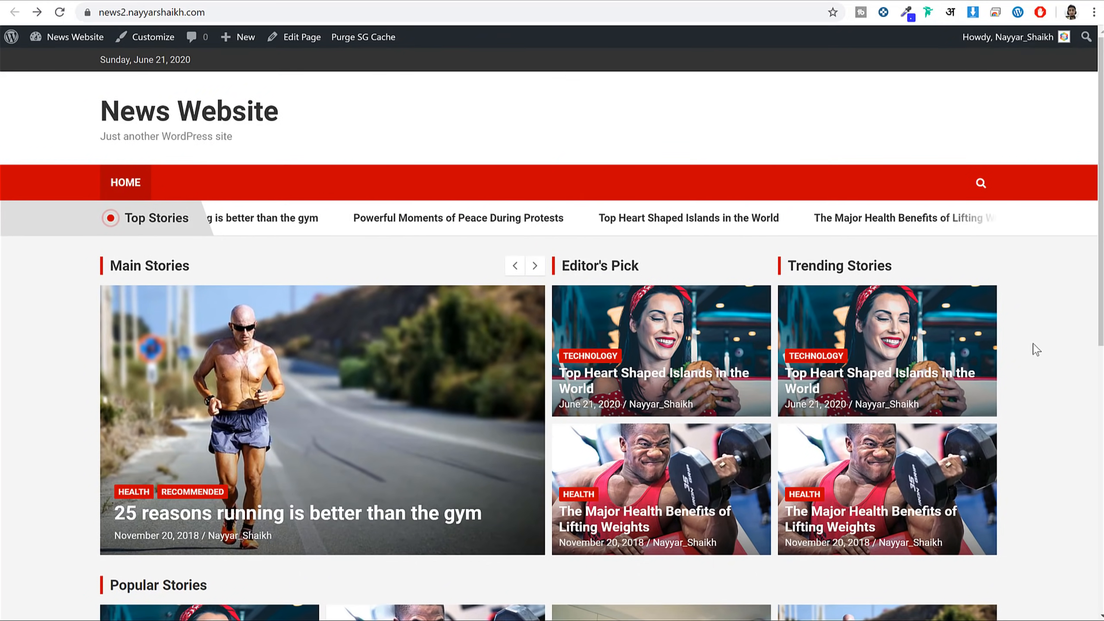
scroll(870, 333, "down", 5)
scroll(641, 185, "up", 3)
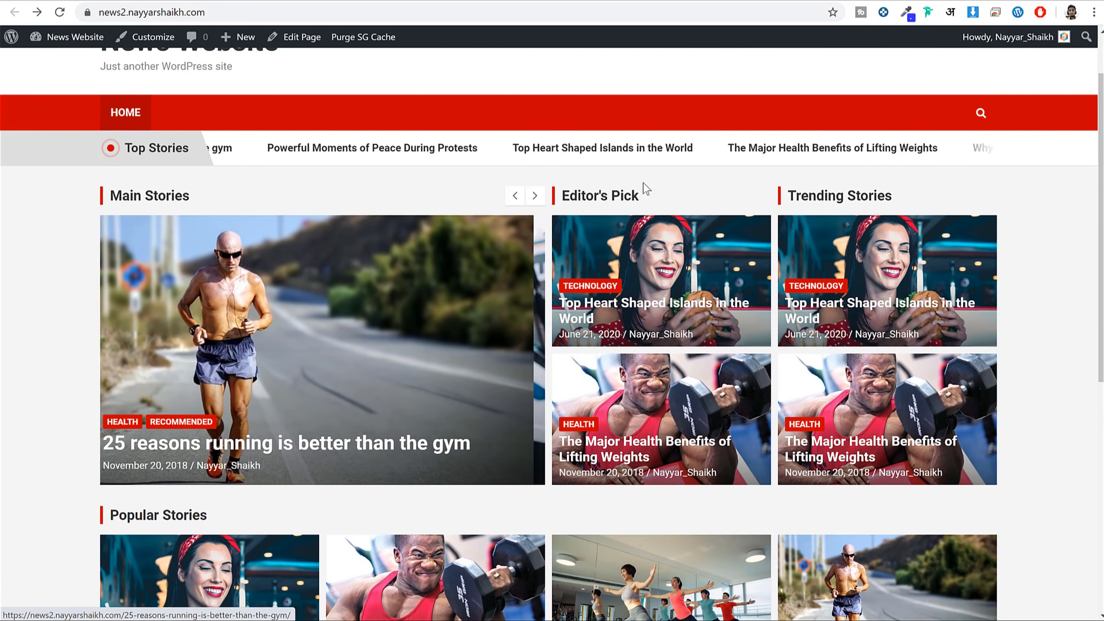
Review the Editor's Pick and Trending Stories sections.
left_click_drag(640, 195, 561, 196)
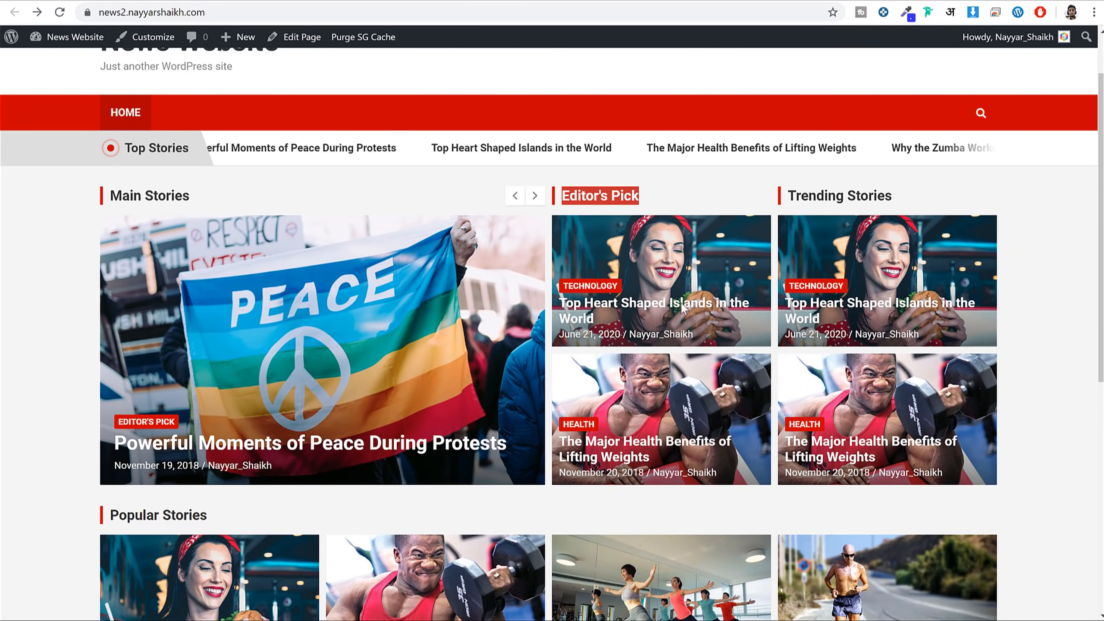
left_click(663, 201)
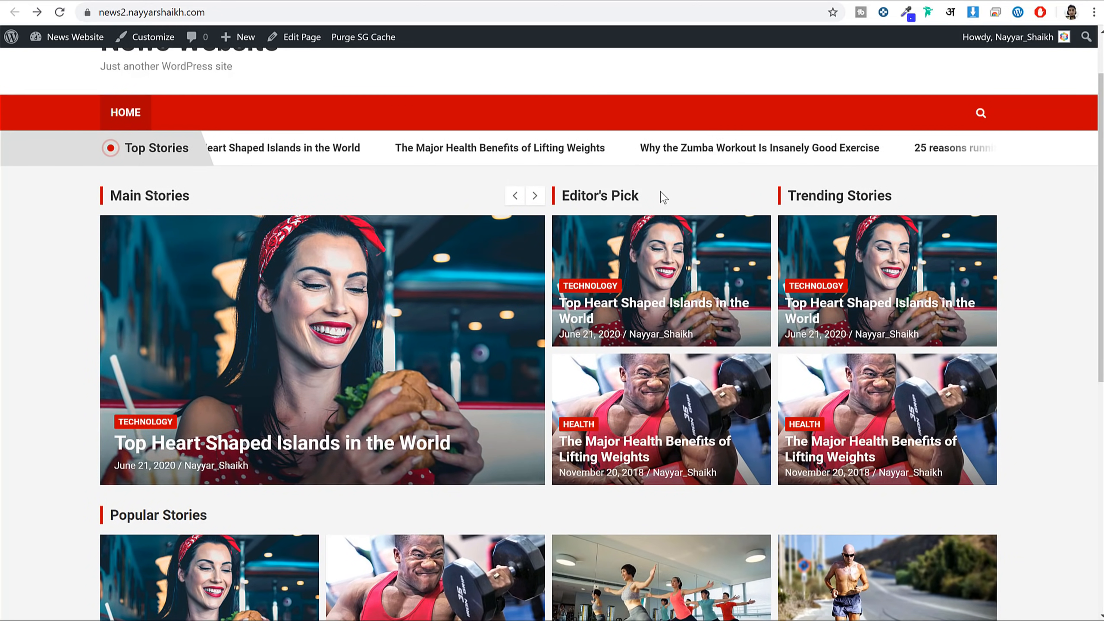
left_click_drag(641, 199, 593, 198)
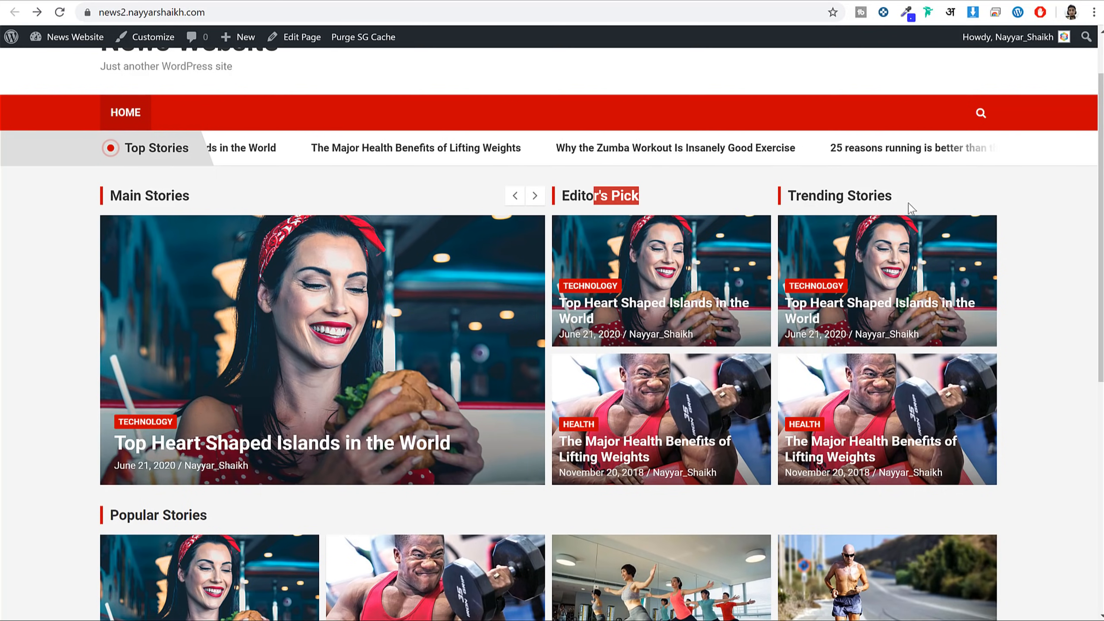
left_click_drag(898, 199, 787, 195)
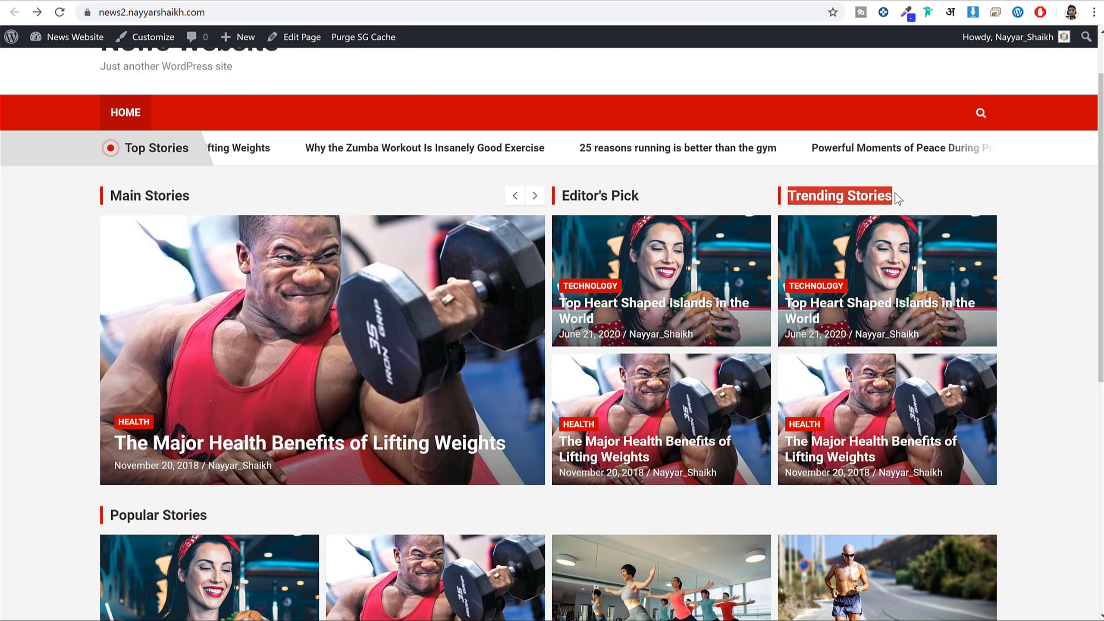
scroll(912, 213, "down", 5)
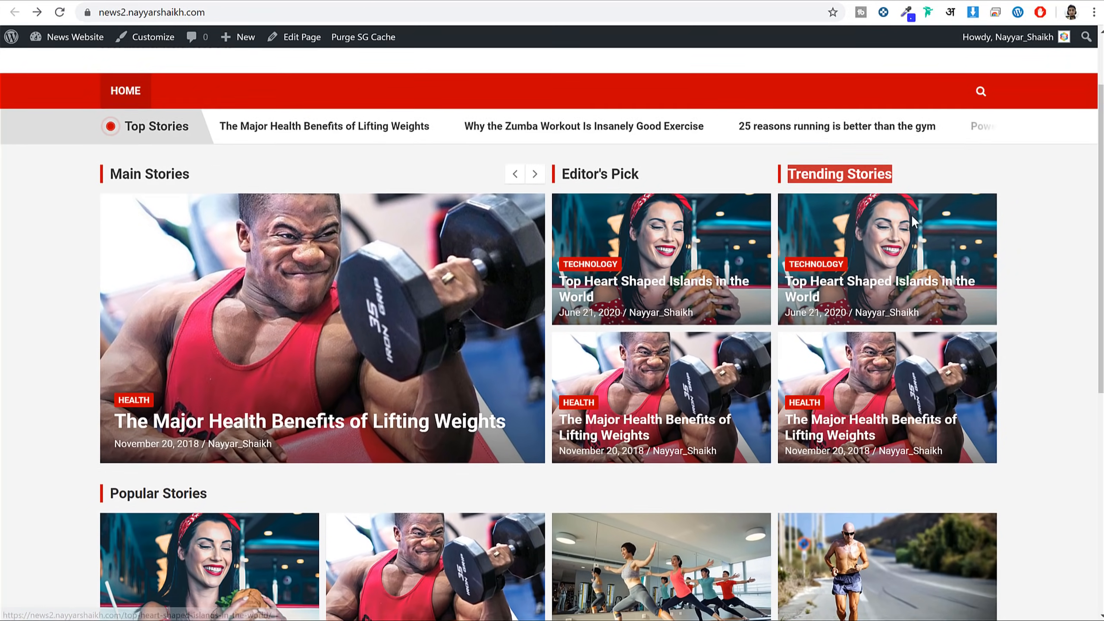
scroll(912, 215, "up", 7)
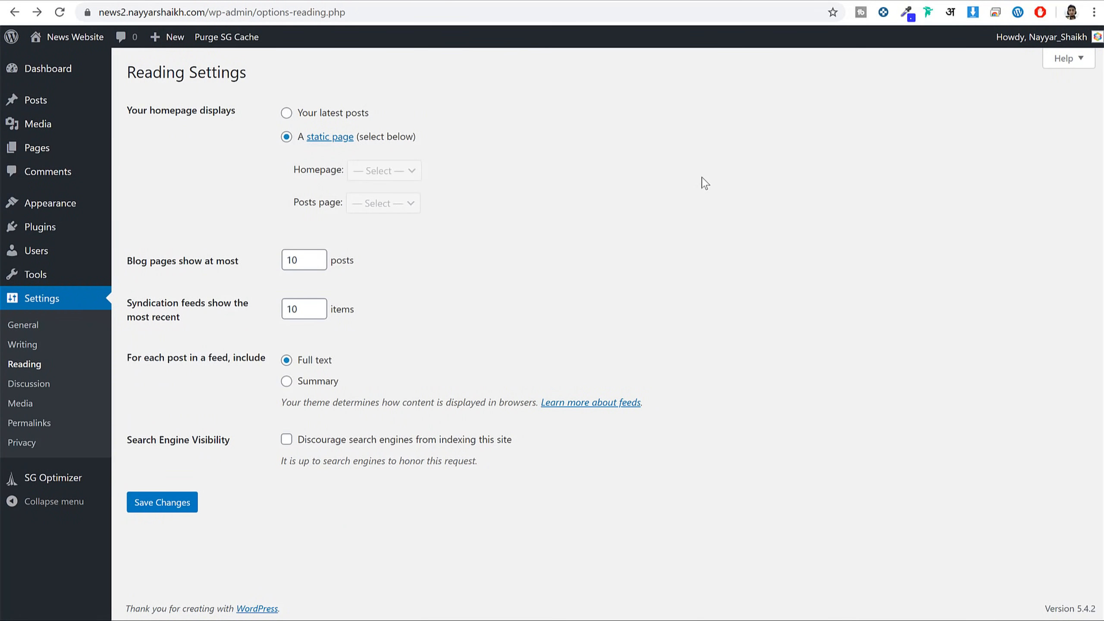
Create a new page titled 'Blog' and publish it.
left_click(38, 150)
left_click(198, 79)
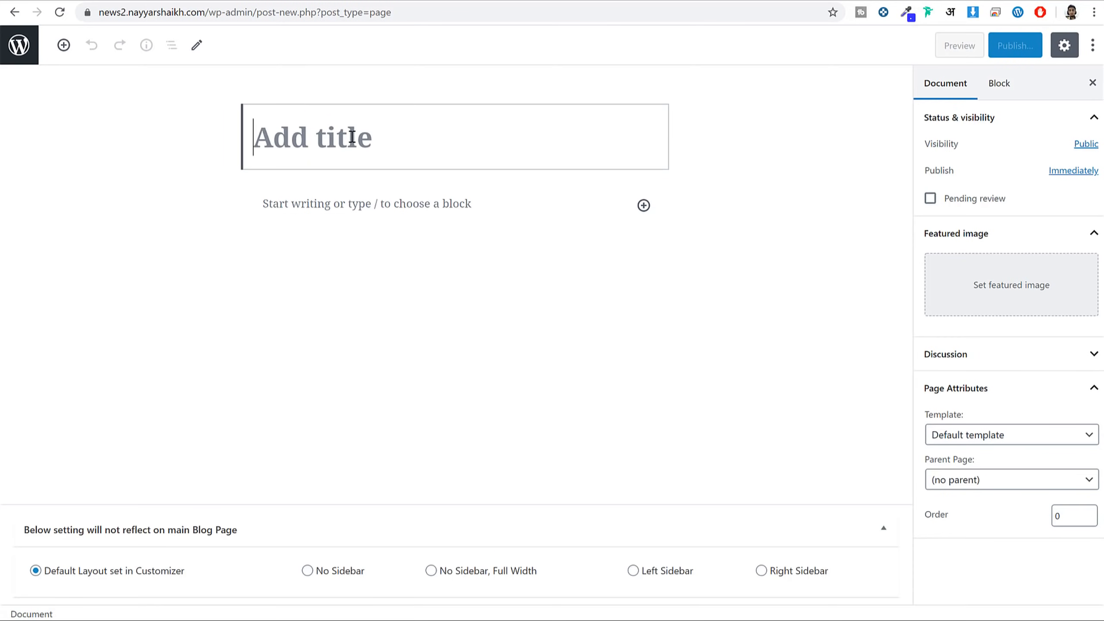
type("Blog")
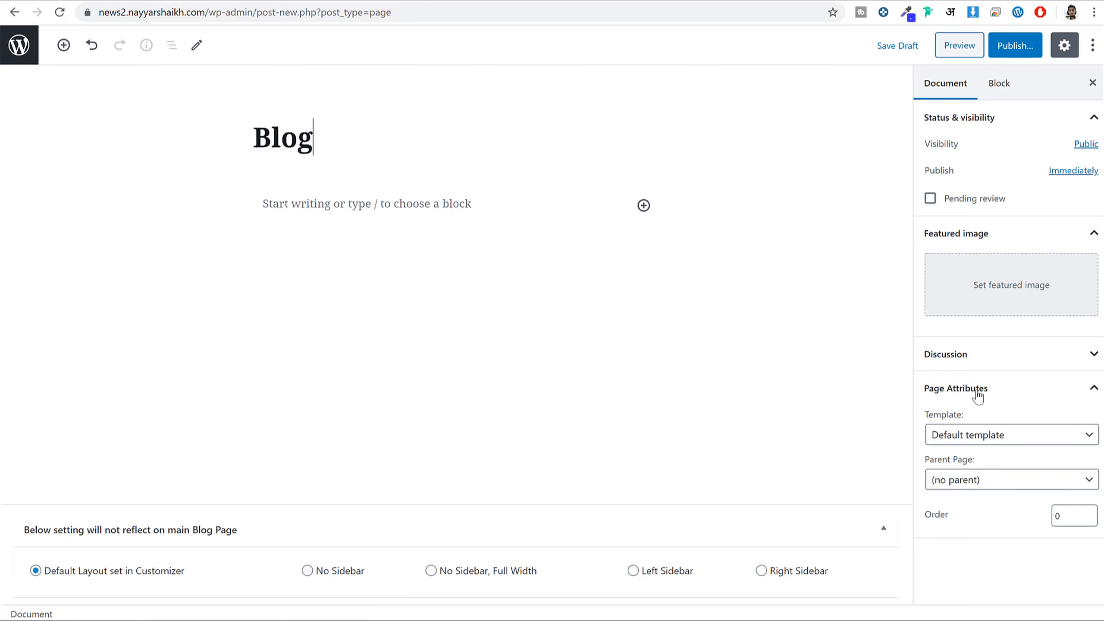
left_click(1030, 57)
left_click(941, 45)
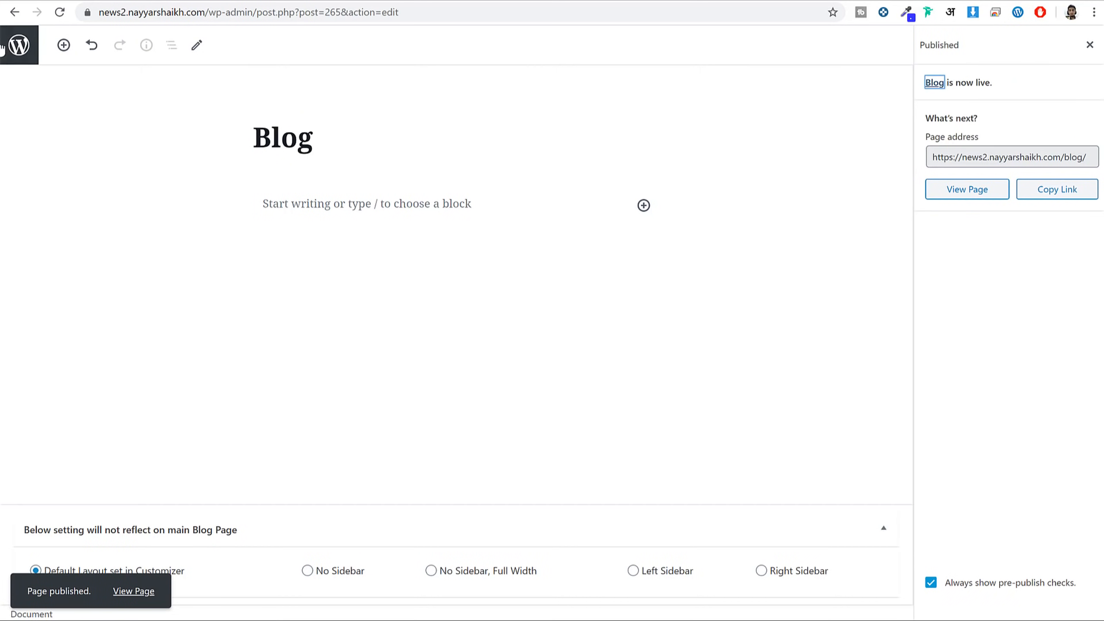
left_click(19, 45)
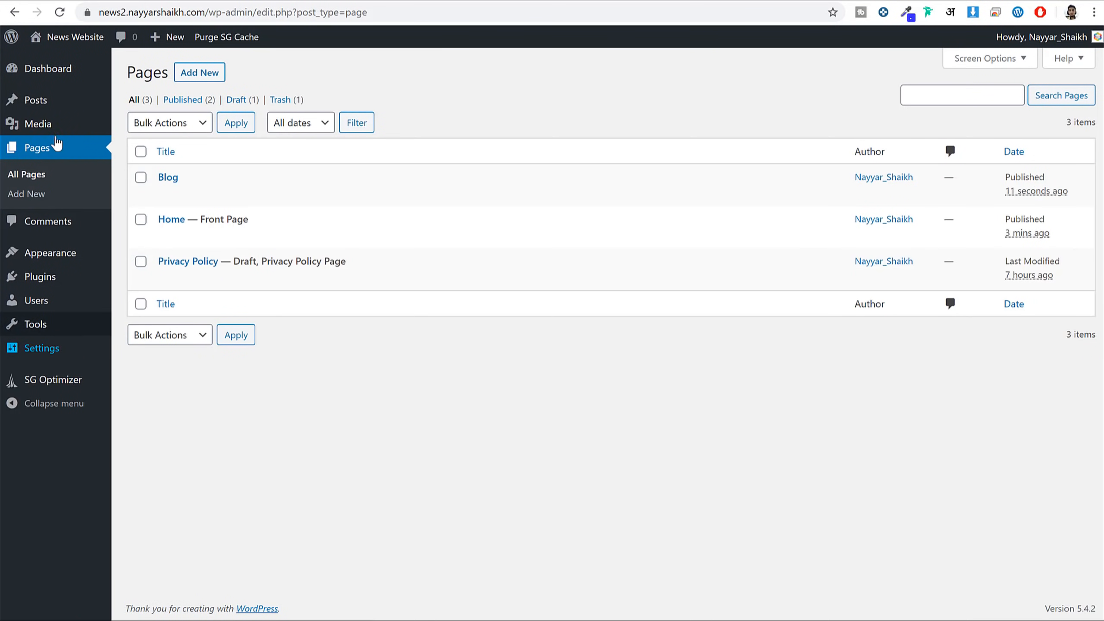
In Settings > Reading, choose Blog as the posts page and save.
mouse_move(518, 243)
mouse_move(43, 348)
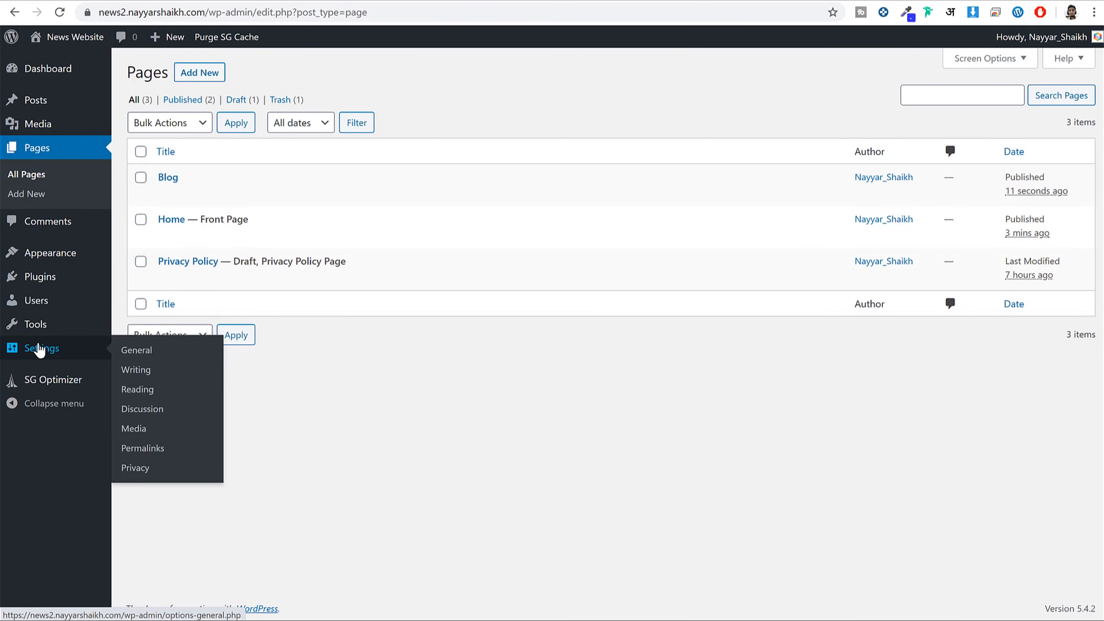
left_click(160, 396)
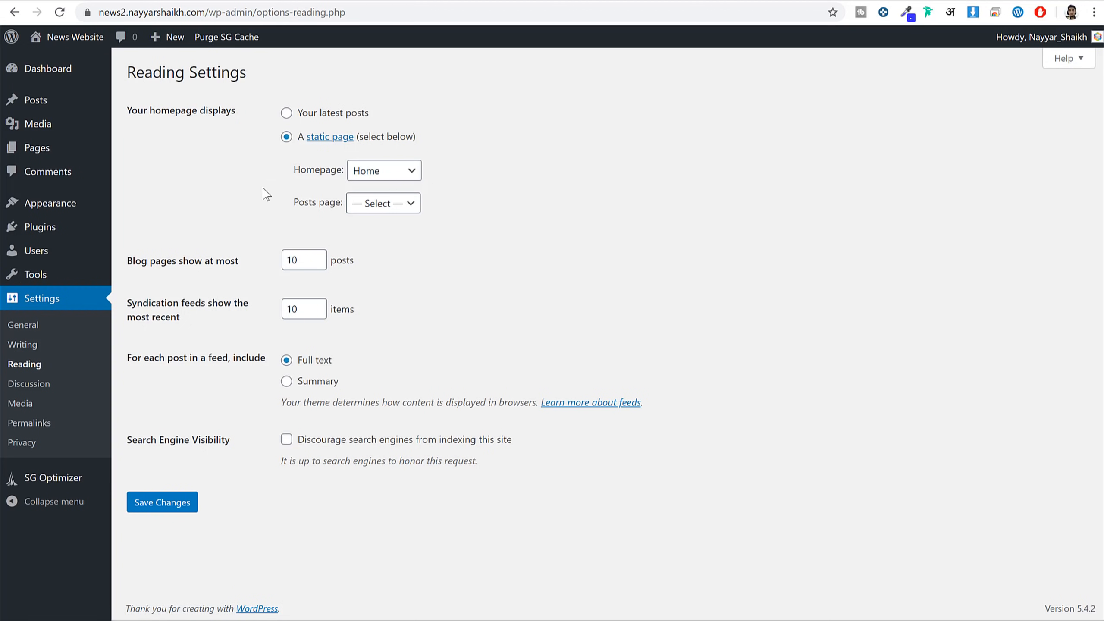
left_click_drag(294, 204, 336, 208)
left_click(382, 205)
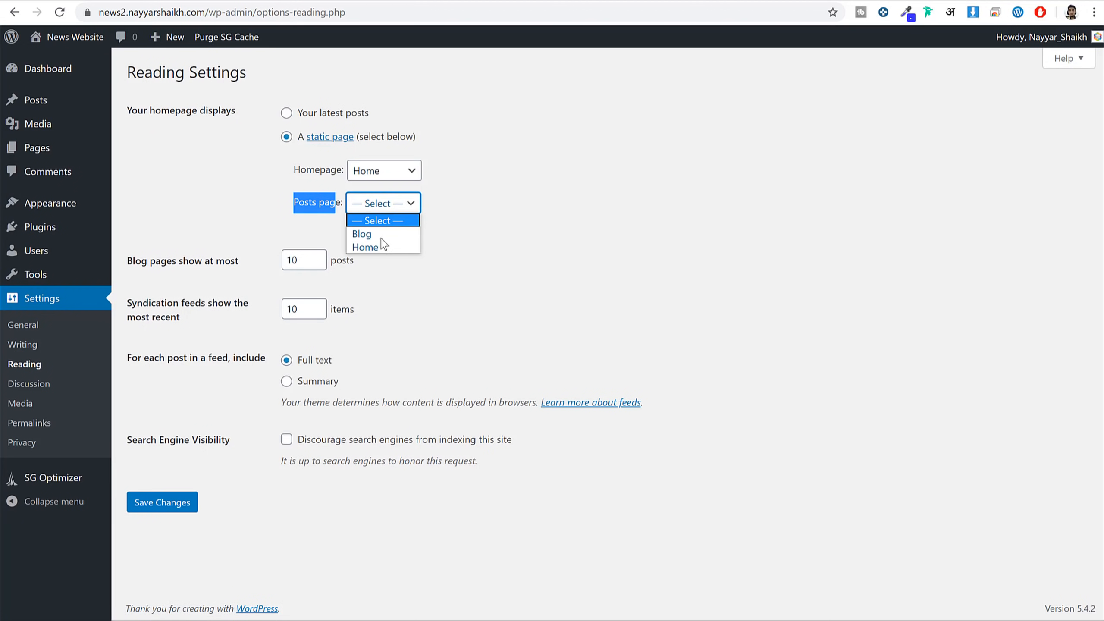
left_click(383, 235)
left_click(162, 502)
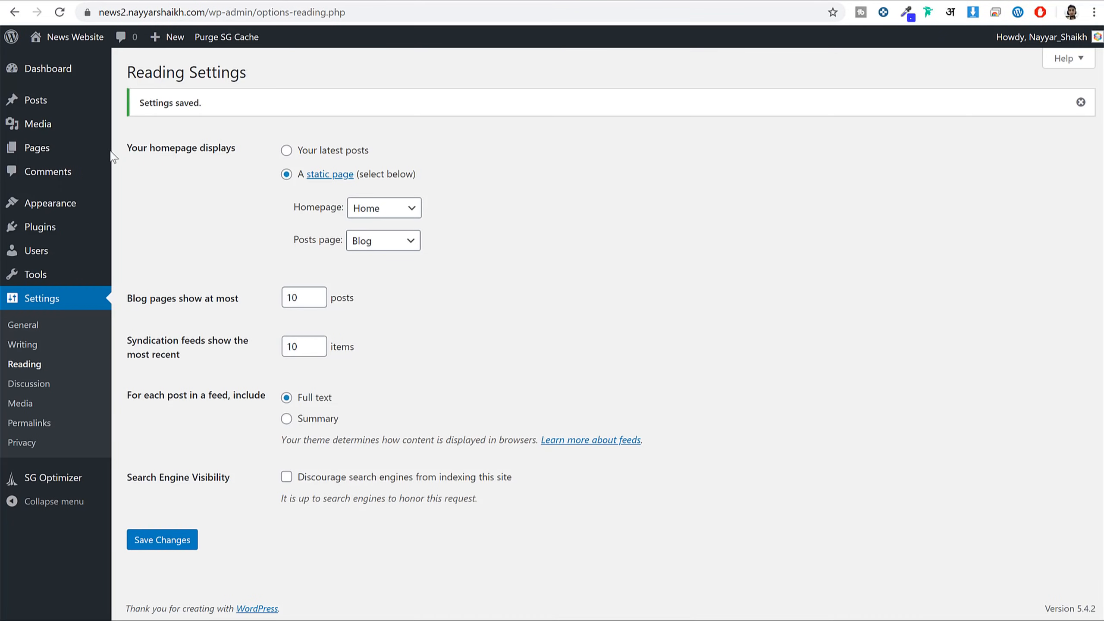
Scroll through the 24 posts in All Posts, checking their categories such as Technology.
mouse_move(49, 111)
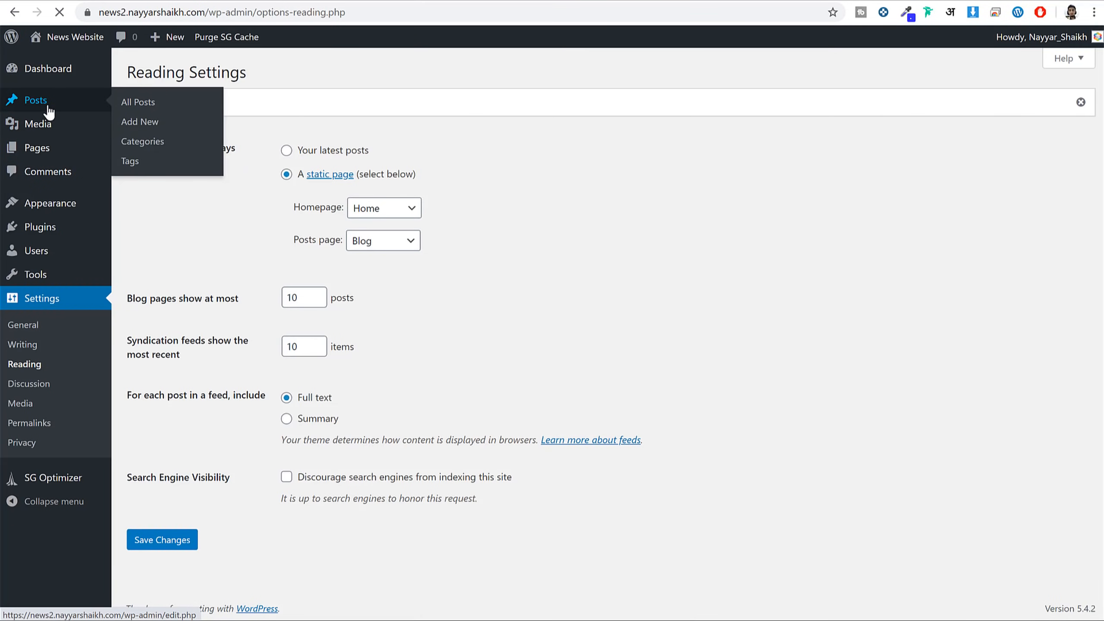
scroll(463, 328, "down", 10)
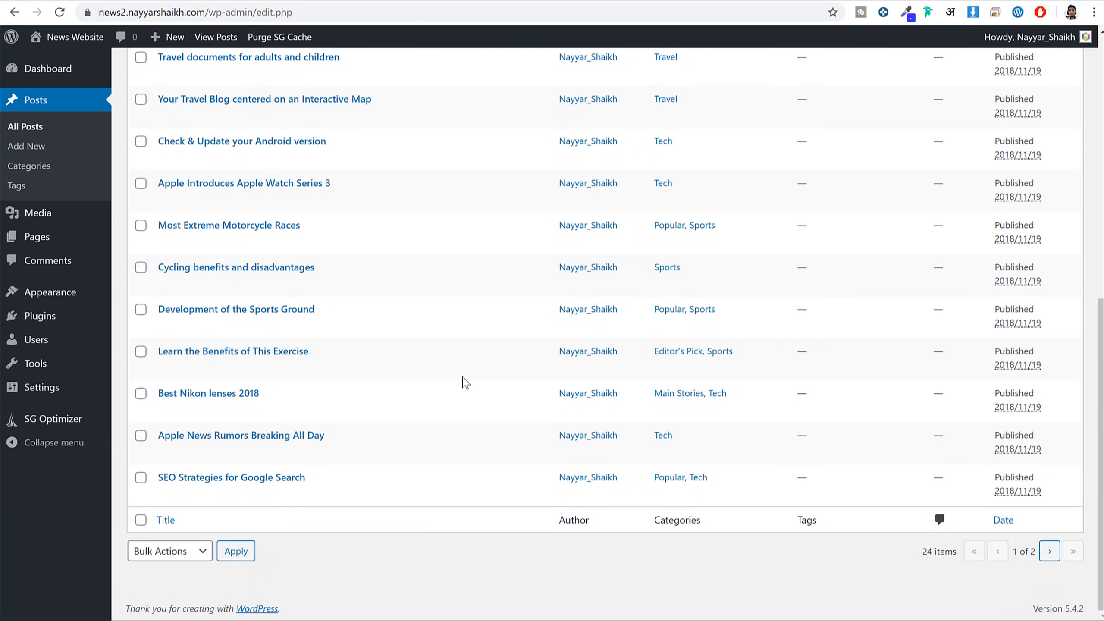
scroll(464, 383, "up", 10)
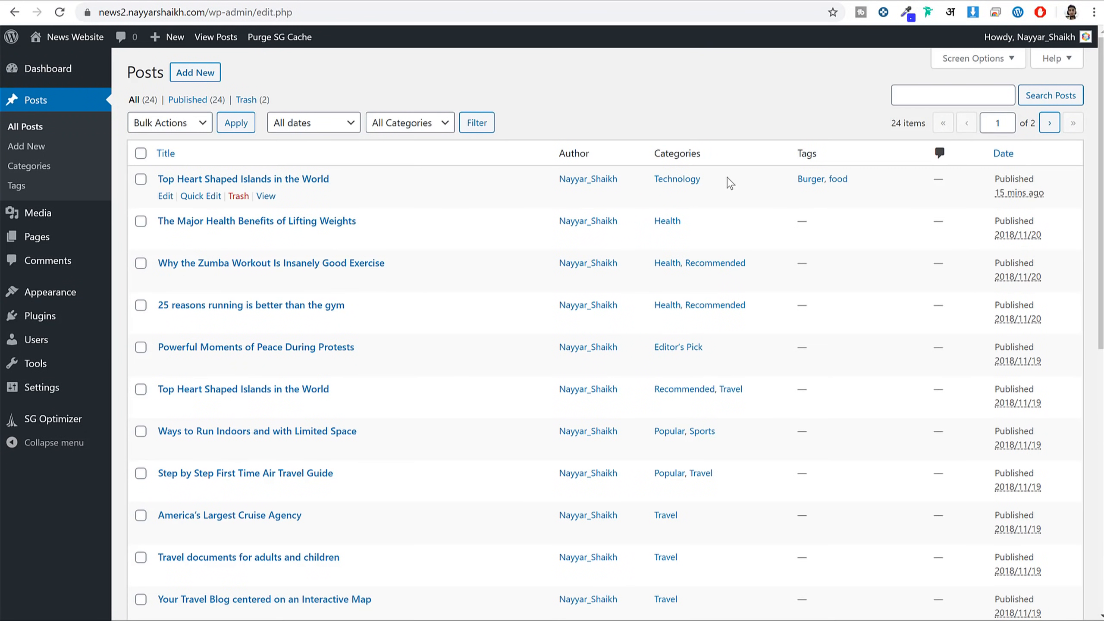
left_click_drag(718, 185, 650, 183)
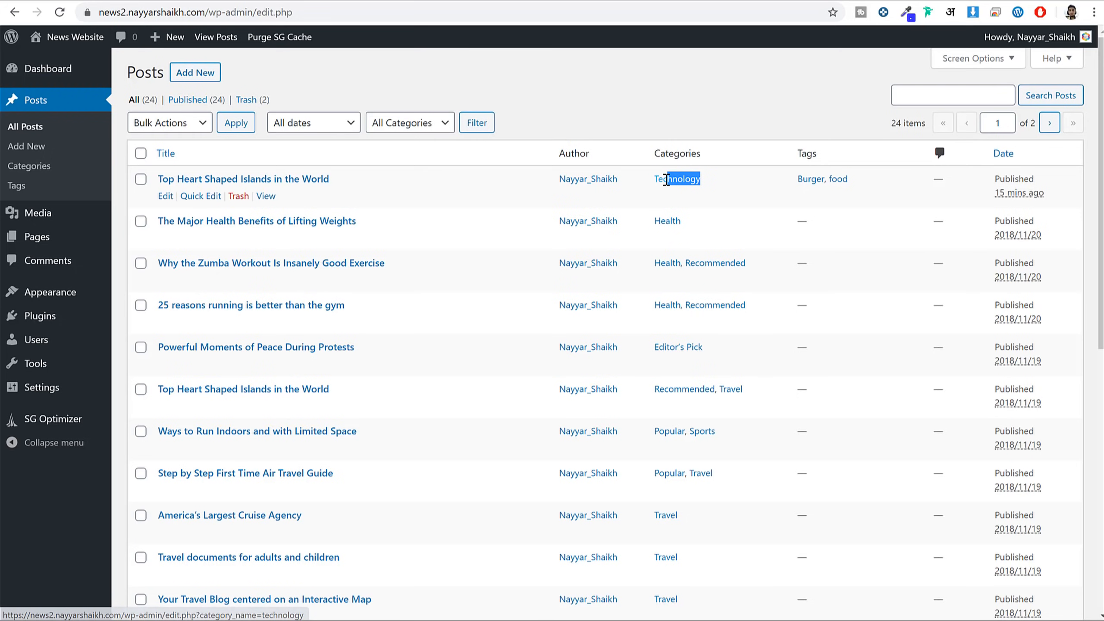
left_click_drag(356, 180, 221, 180)
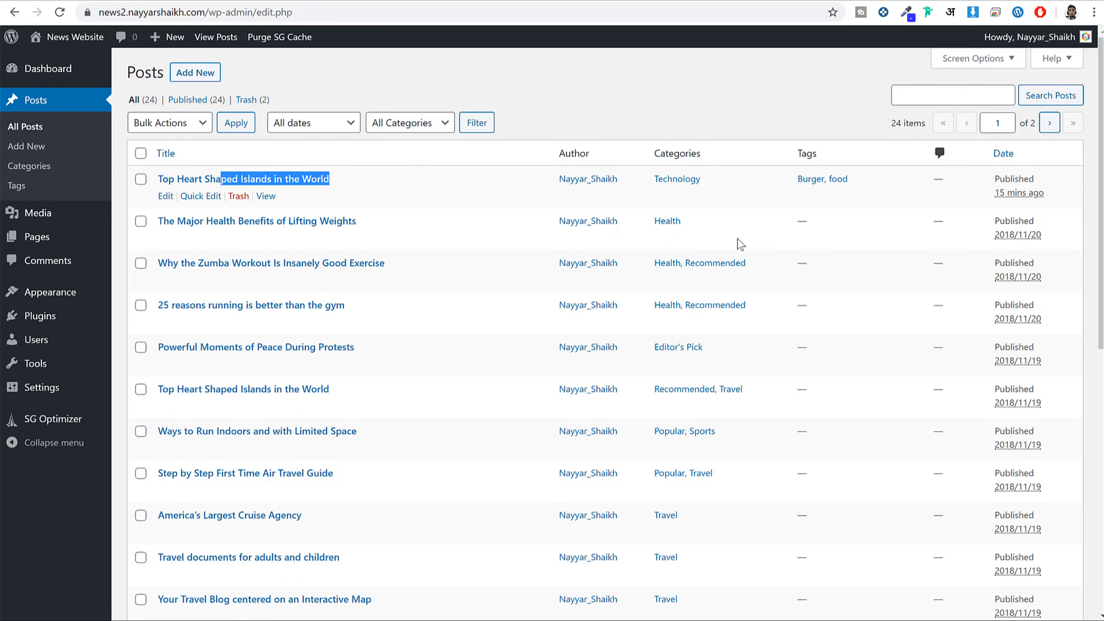
scroll(703, 277, "down", 1)
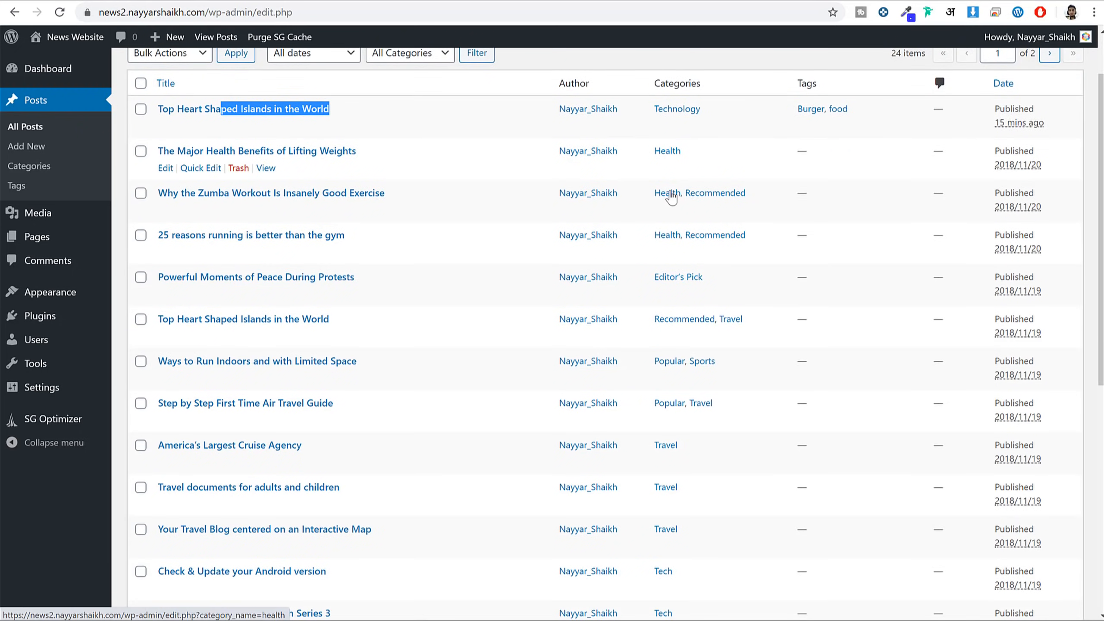
scroll(713, 261, "down", 3)
scroll(713, 260, "down", 7)
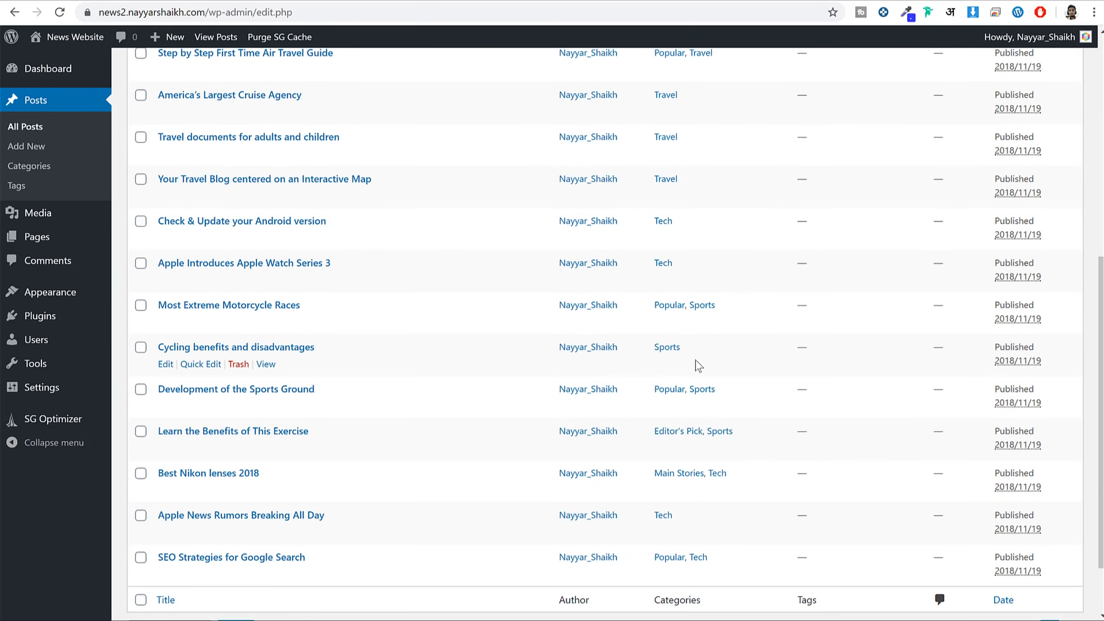
scroll(730, 430, "up", 9)
scroll(733, 434, "up", 3)
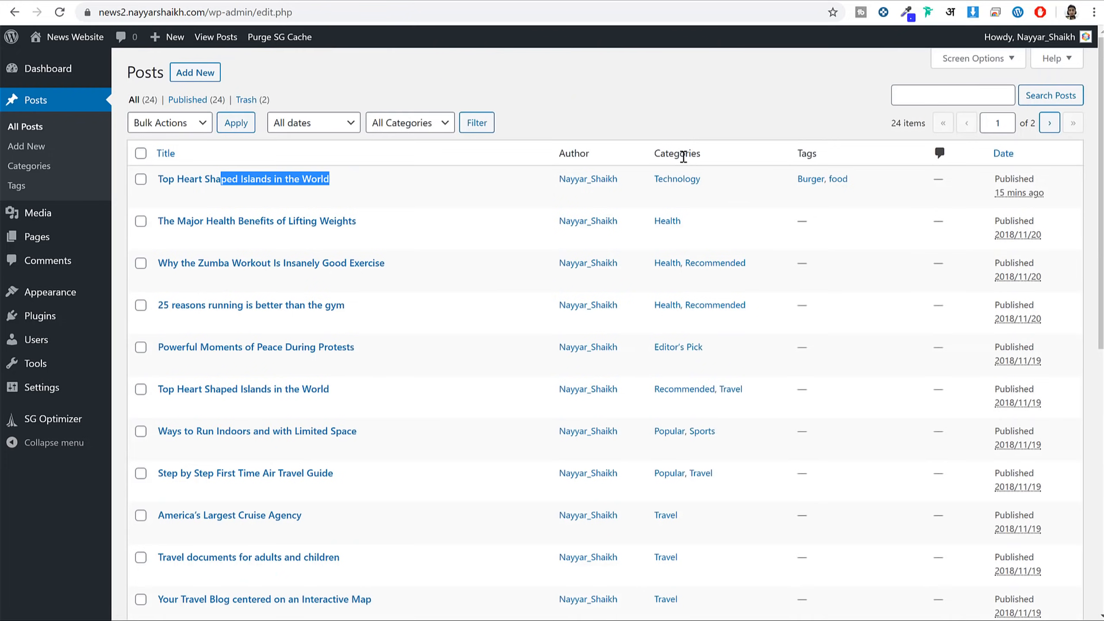
View a post on the live site and return to the admin Posts list.
left_click(409, 0)
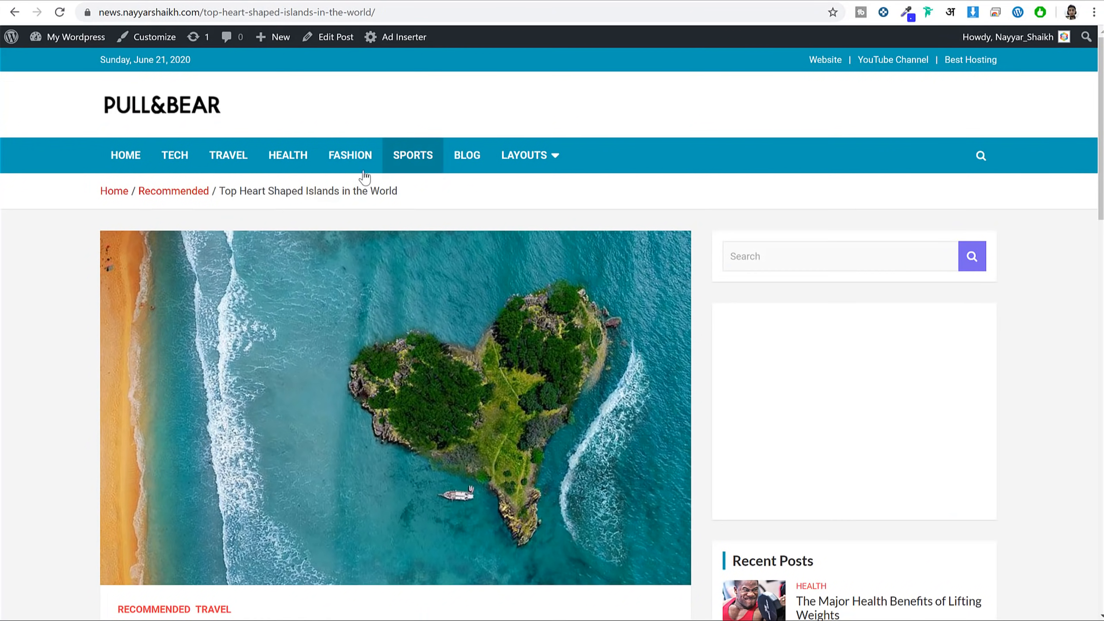
left_click(299, 2)
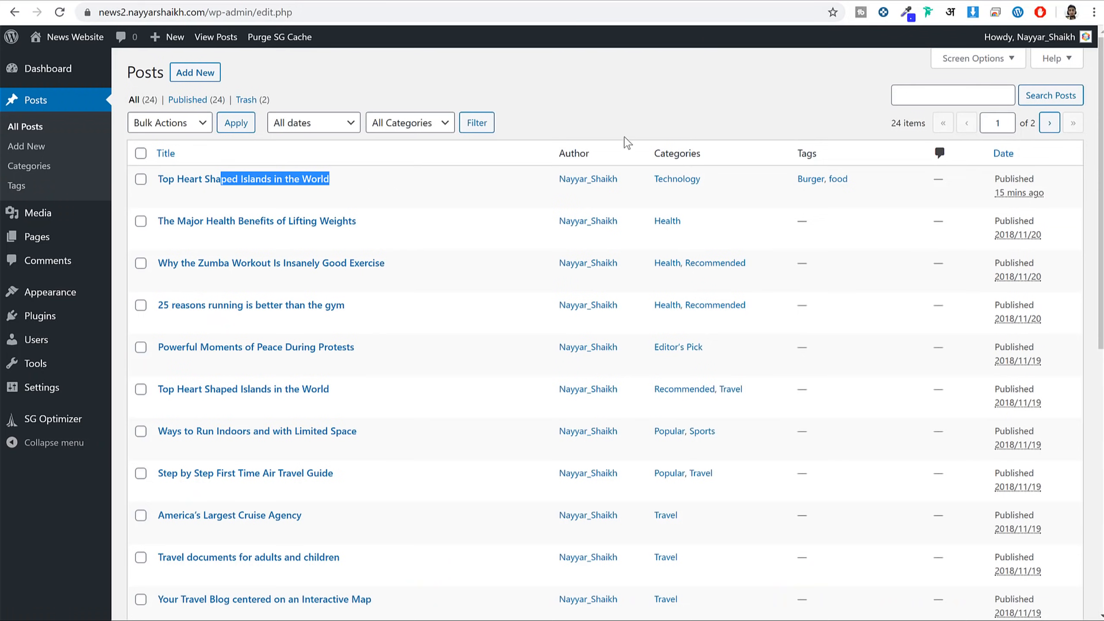
mouse_move(53, 300)
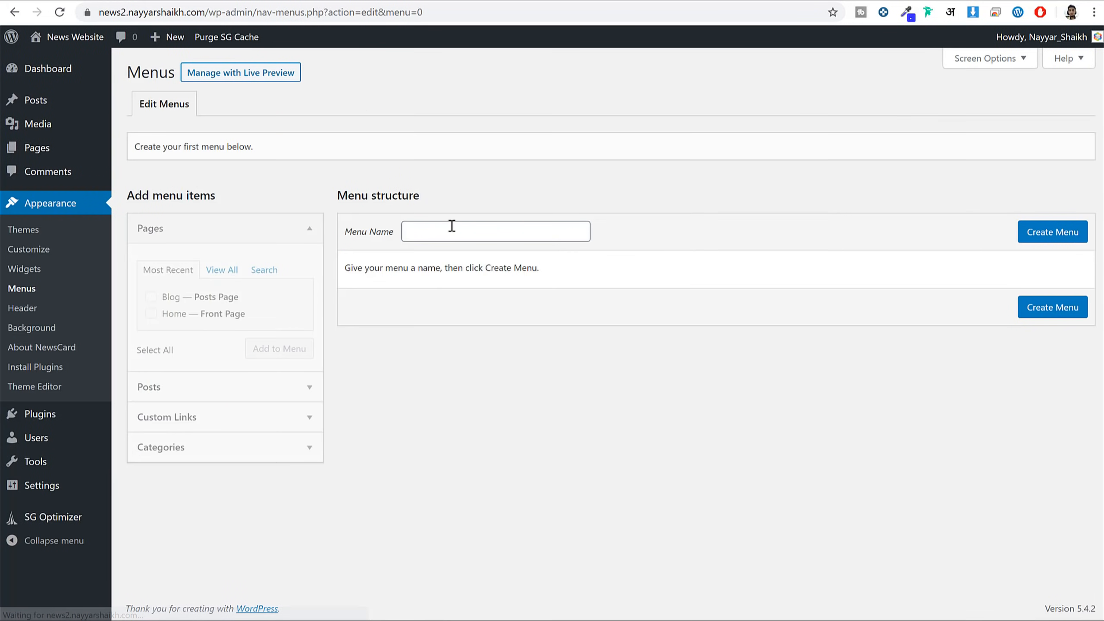
Create a new menu named 'Main Menu'.
left_click(468, 227)
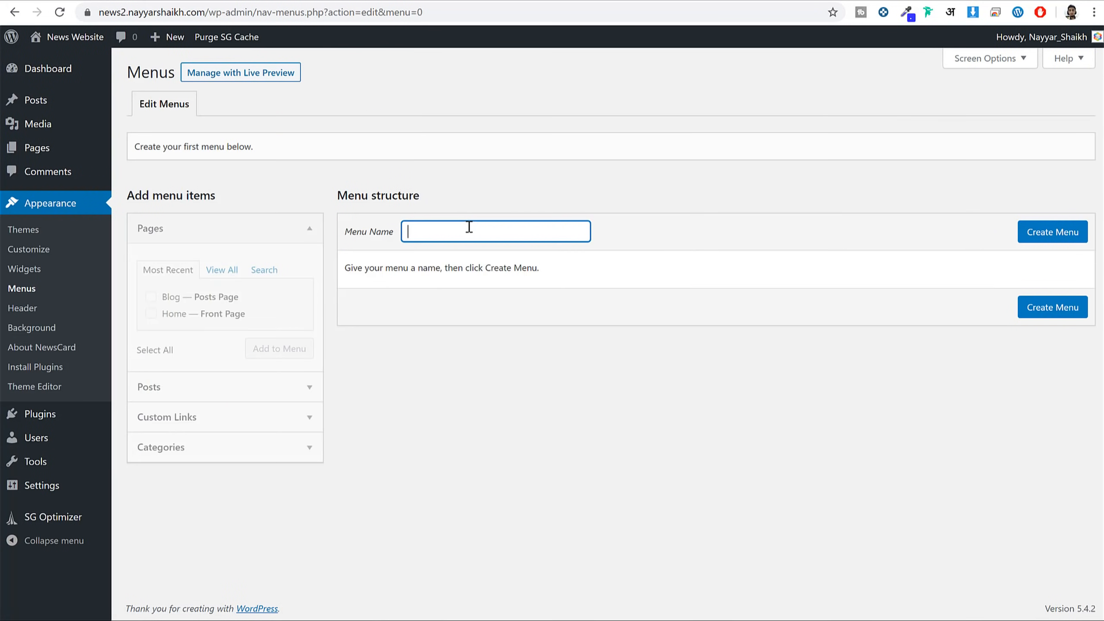
key("Return")
type("m")
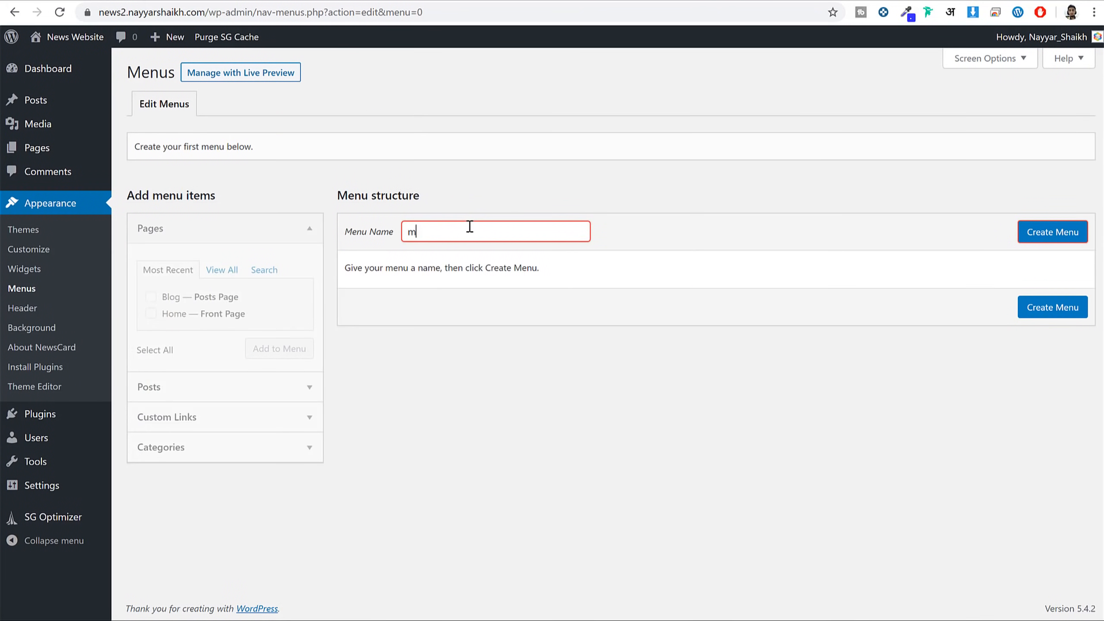
key("BackSpace")
type("Main Menu")
left_click(1055, 234)
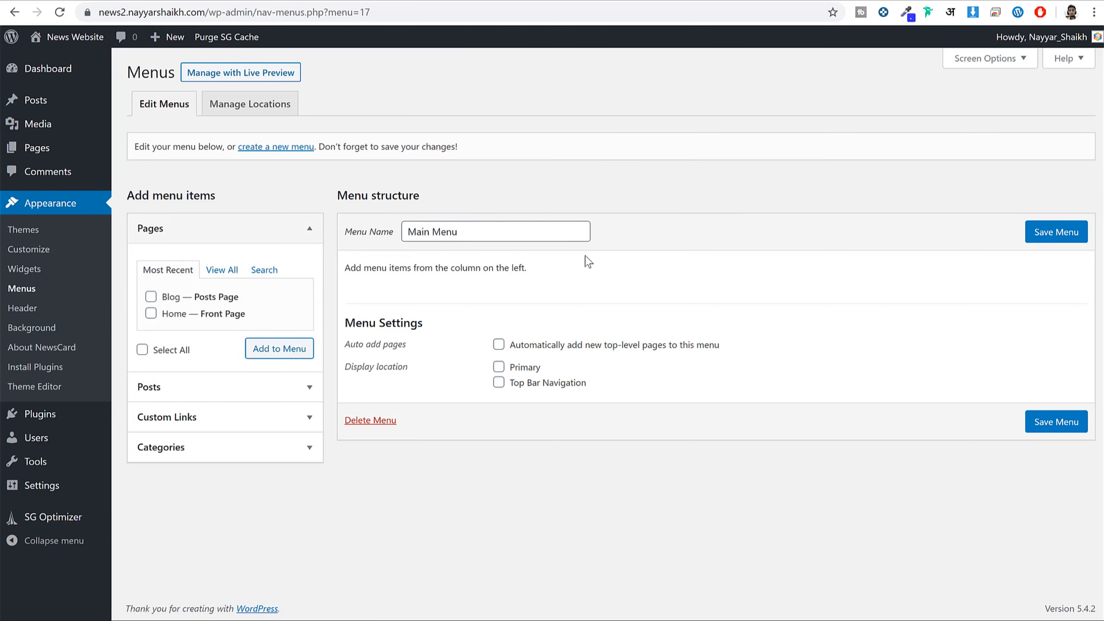
Add the Home and Blog pages to Main Menu with Home first, and save.
left_click(232, 270)
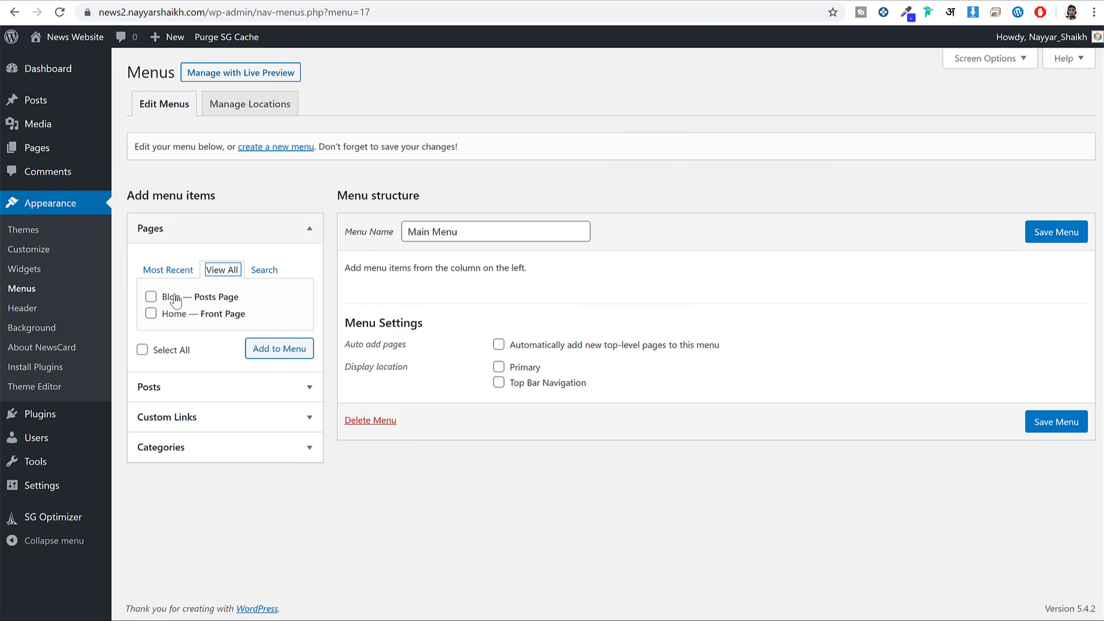
left_click(171, 317)
left_click(254, 348)
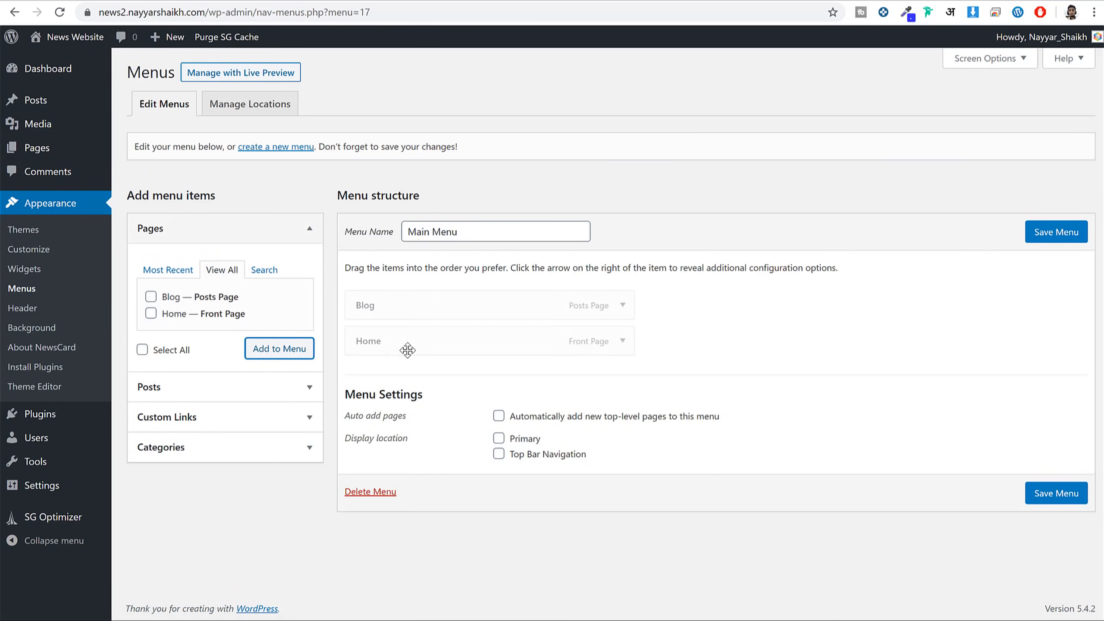
left_click_drag(421, 346, 416, 310)
left_click_drag(423, 308, 424, 305)
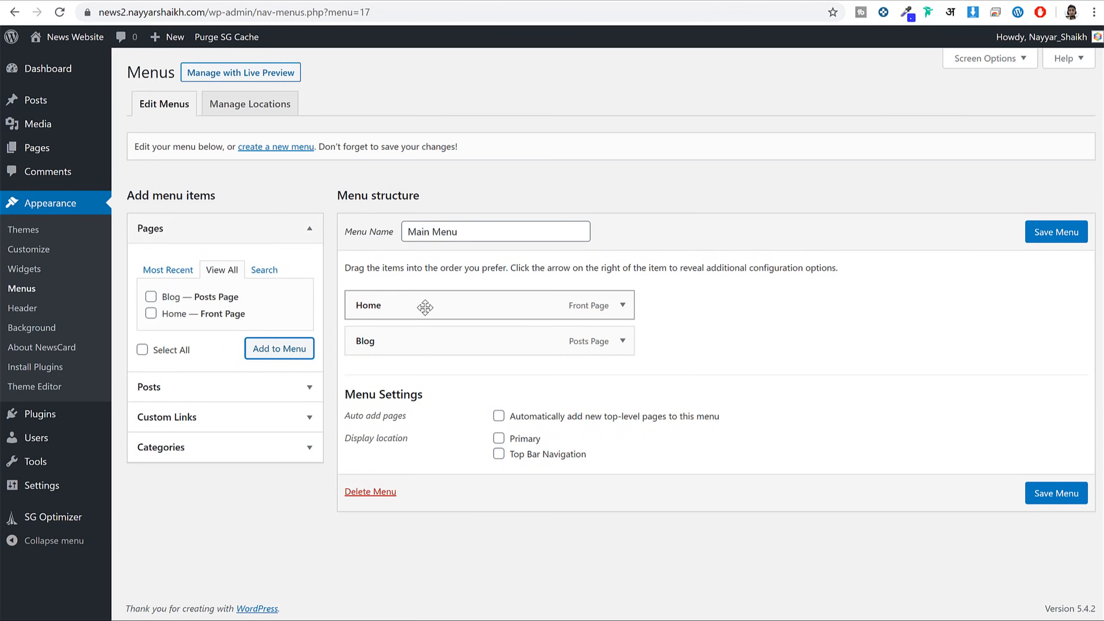
left_click(1056, 235)
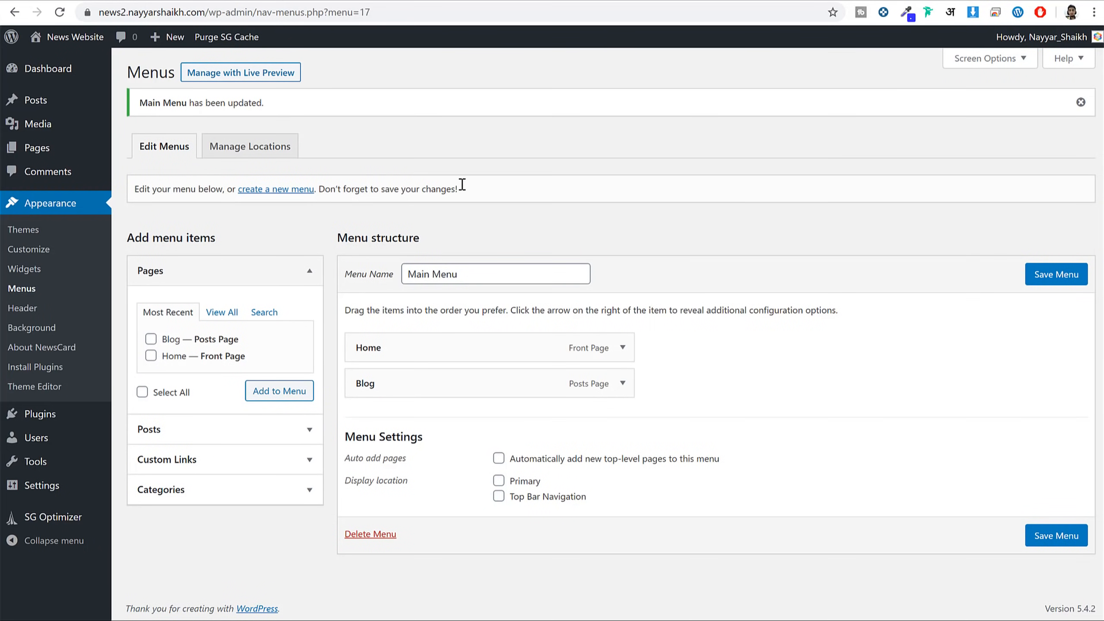
Add the Fashion, Health, Main Stories, Popular, Sports, Tech and Technology categories to Main Menu.
left_click(218, 490)
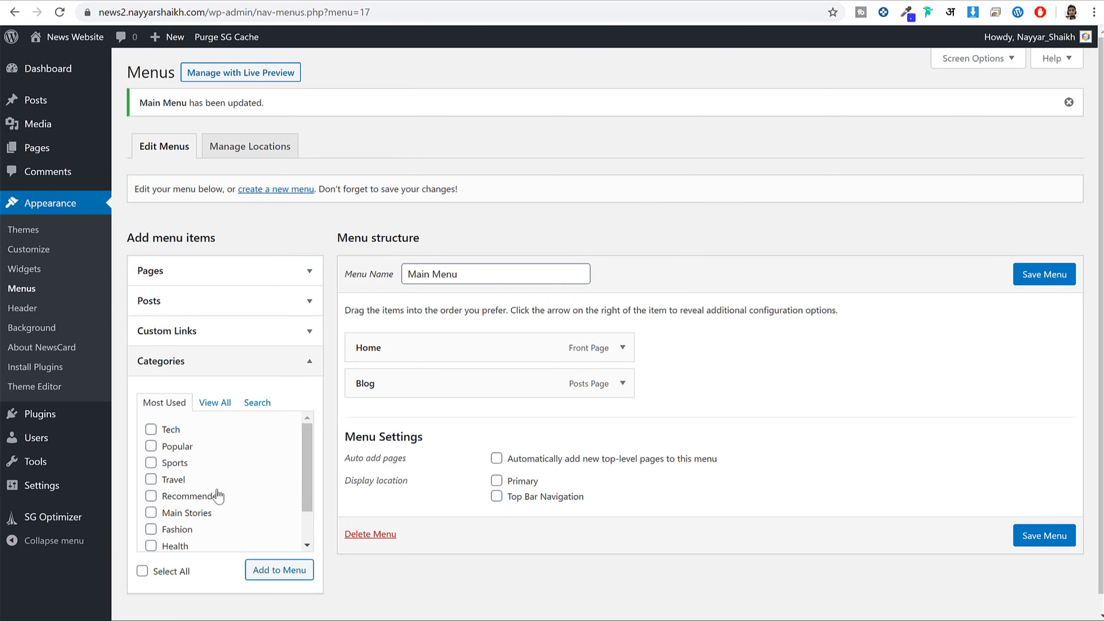
left_click(217, 404)
left_click(197, 413)
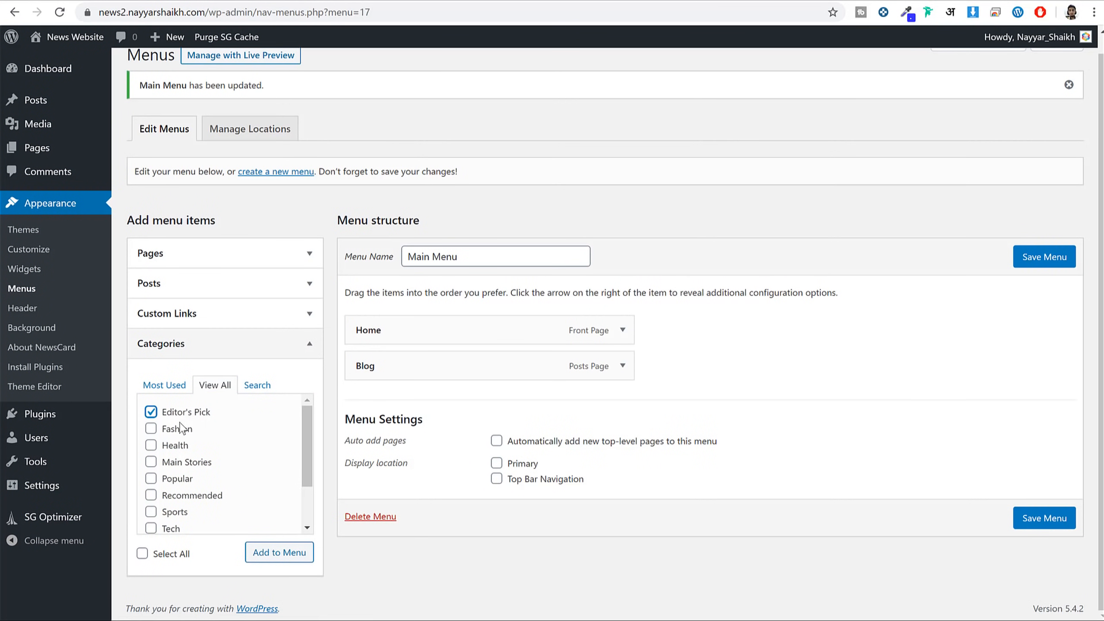
left_click(178, 412)
left_click(178, 429)
left_click(174, 445)
left_click(176, 461)
scroll(176, 461, "down", 2)
left_click(176, 417)
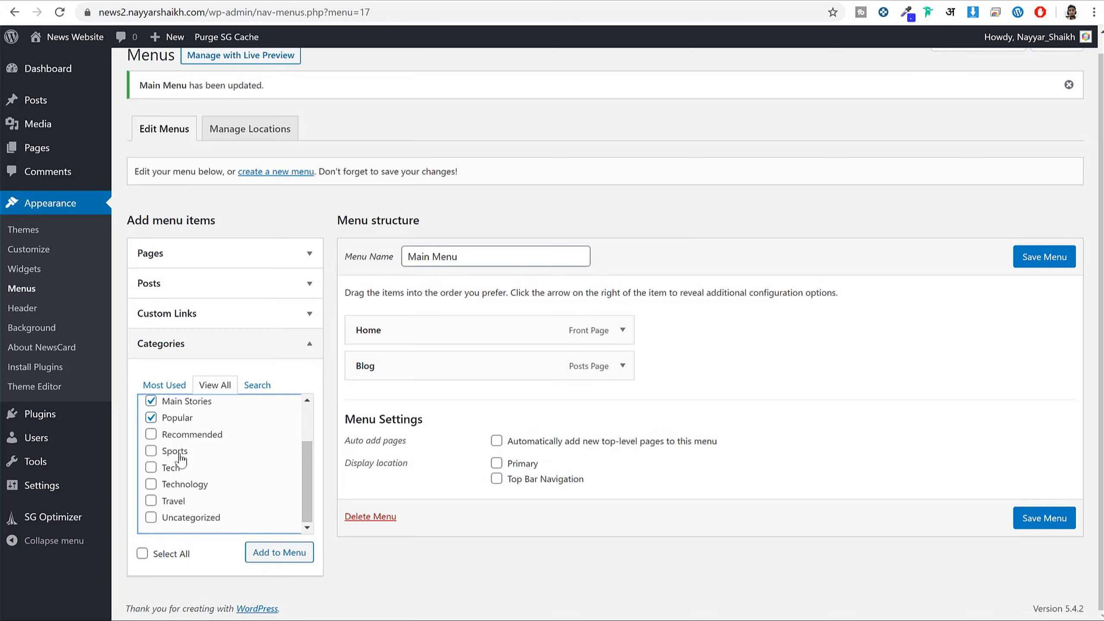
left_click(176, 451)
left_click(172, 467)
left_click(179, 484)
left_click(276, 558)
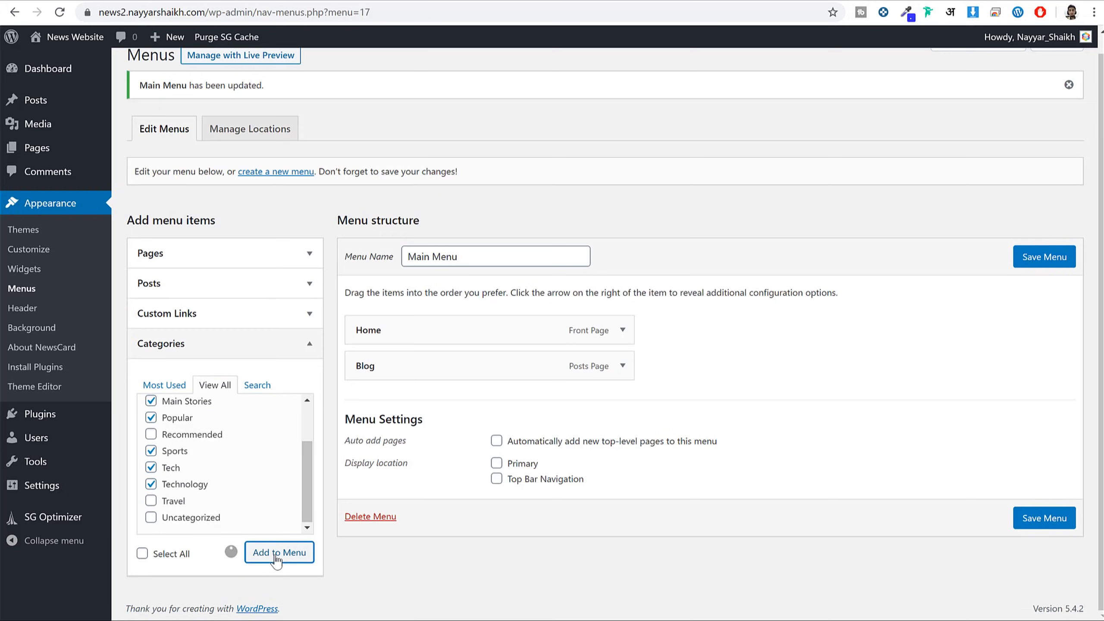
Remove Technology from Main Menu and assign the menu to the Primary location.
scroll(434, 544, "down", 3)
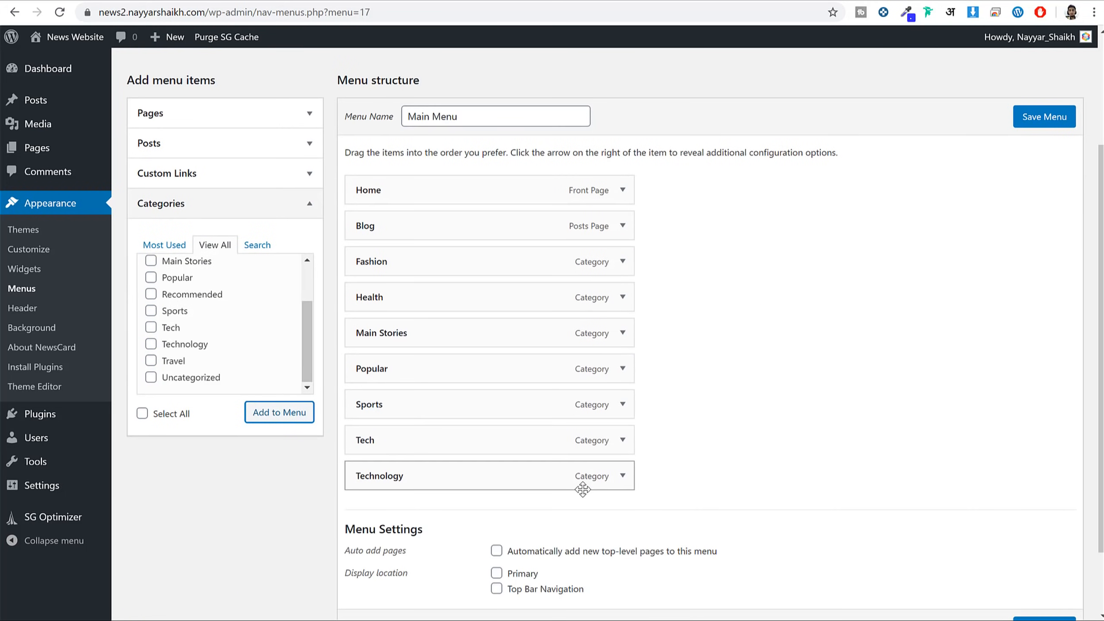
left_click(622, 476)
scroll(427, 451, "down", 3)
left_click(365, 475)
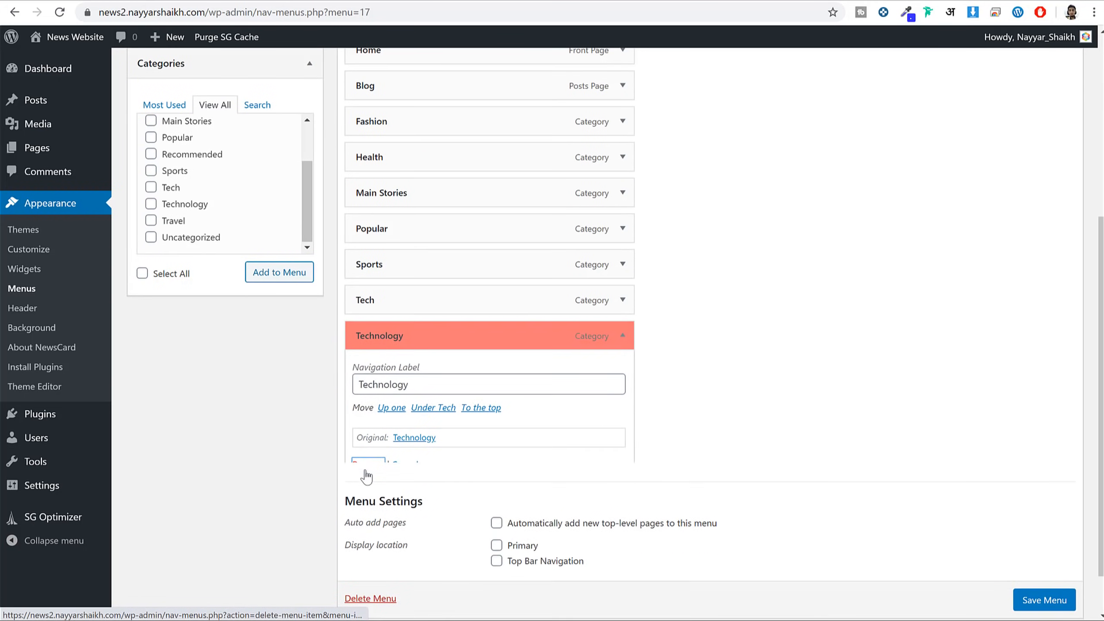
scroll(591, 388, "up", 2)
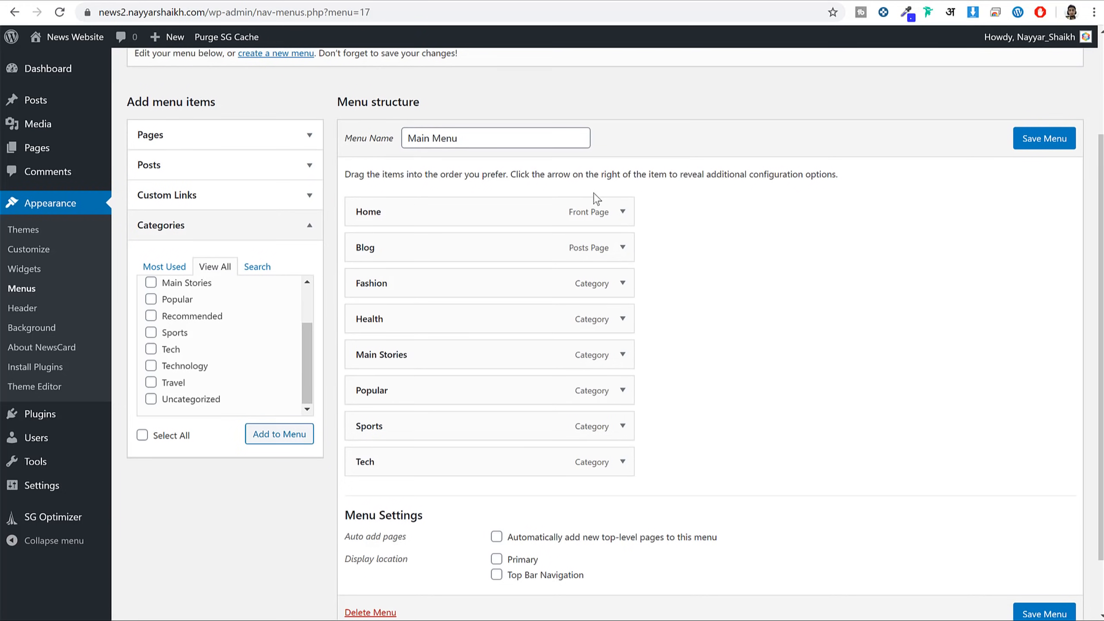
scroll(684, 269, "down", 2)
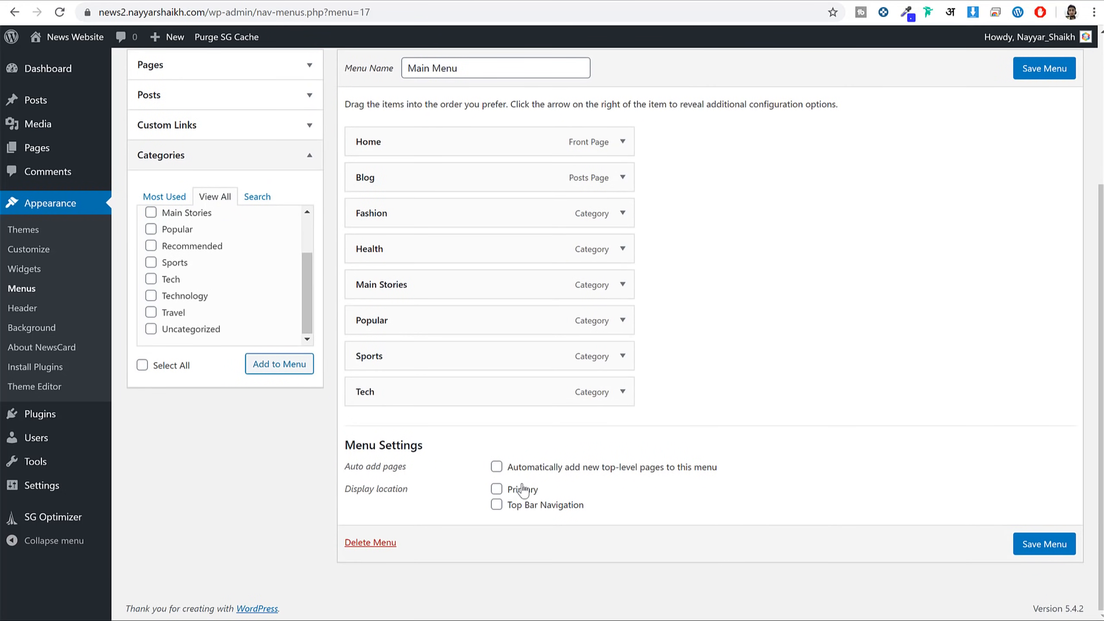
left_click(507, 489)
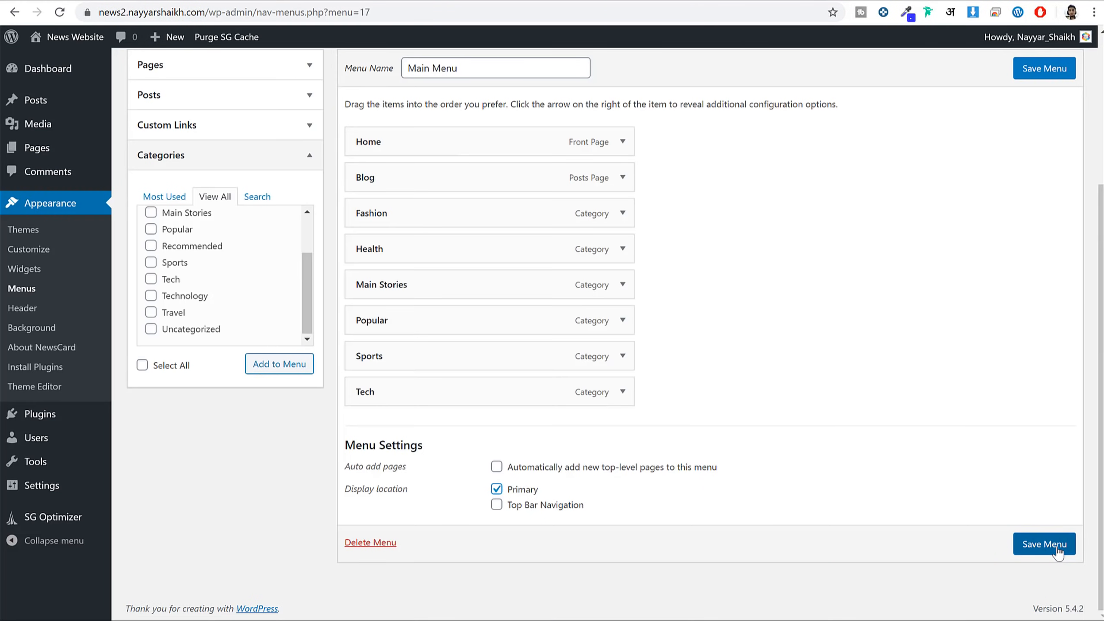
Save the Main Menu and test its FASHION, BLOG, MAIN STORIES and HOME links on the live site.
left_click(1039, 543)
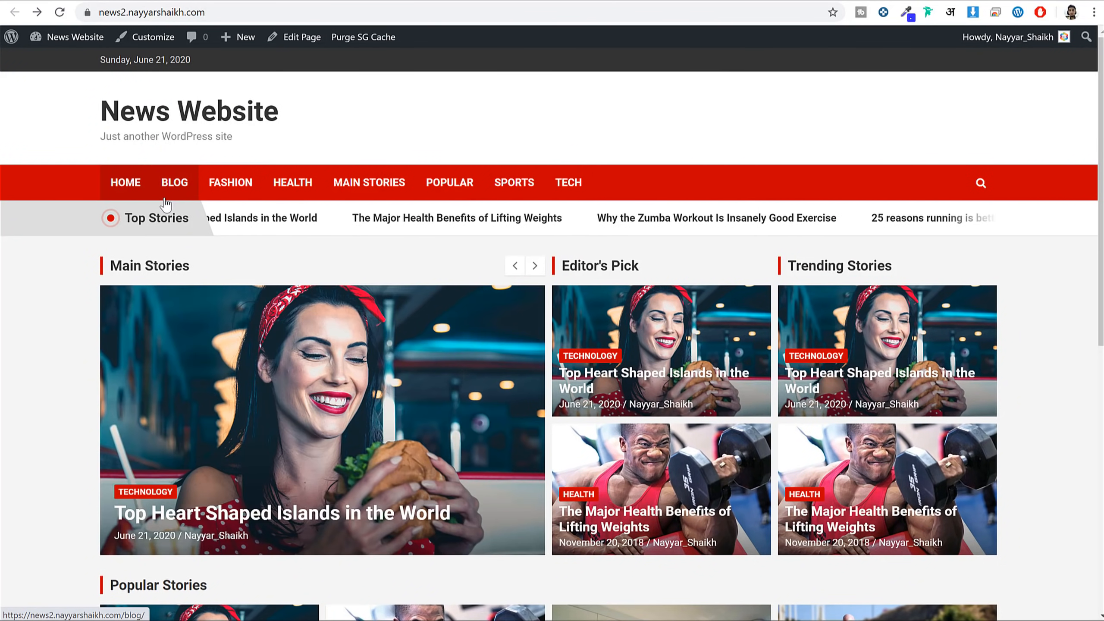
left_click(232, 189)
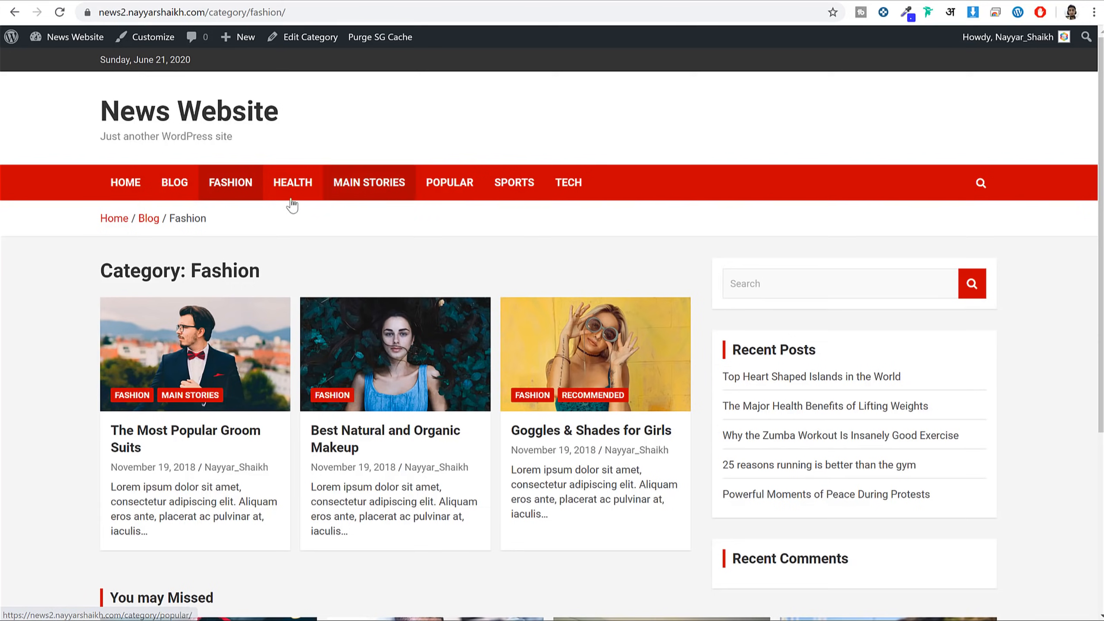
left_click(186, 193)
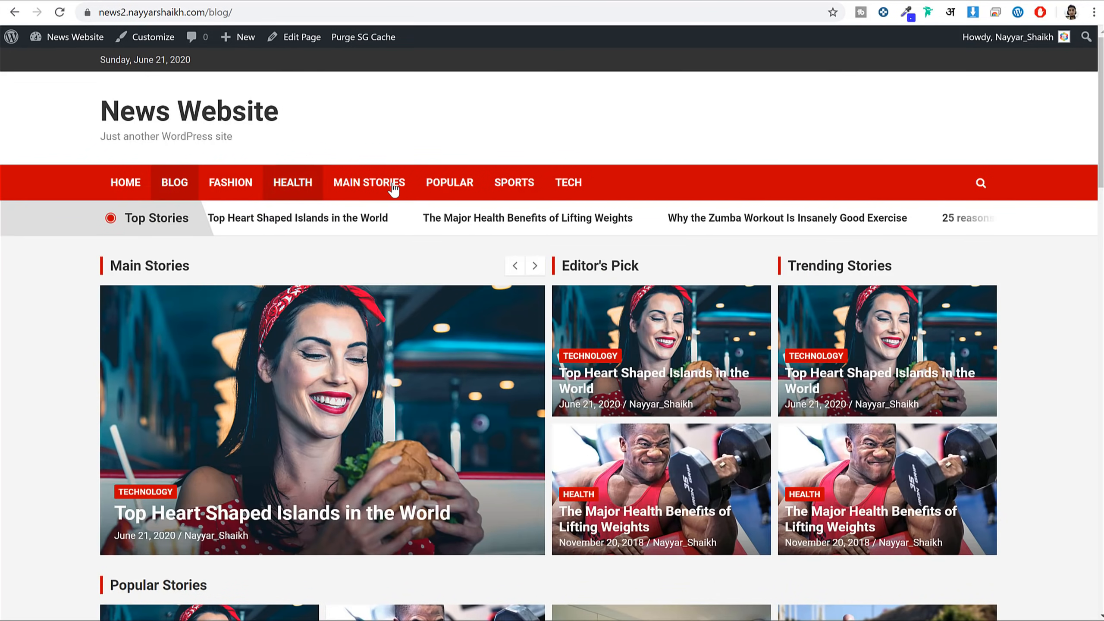
left_click(393, 188)
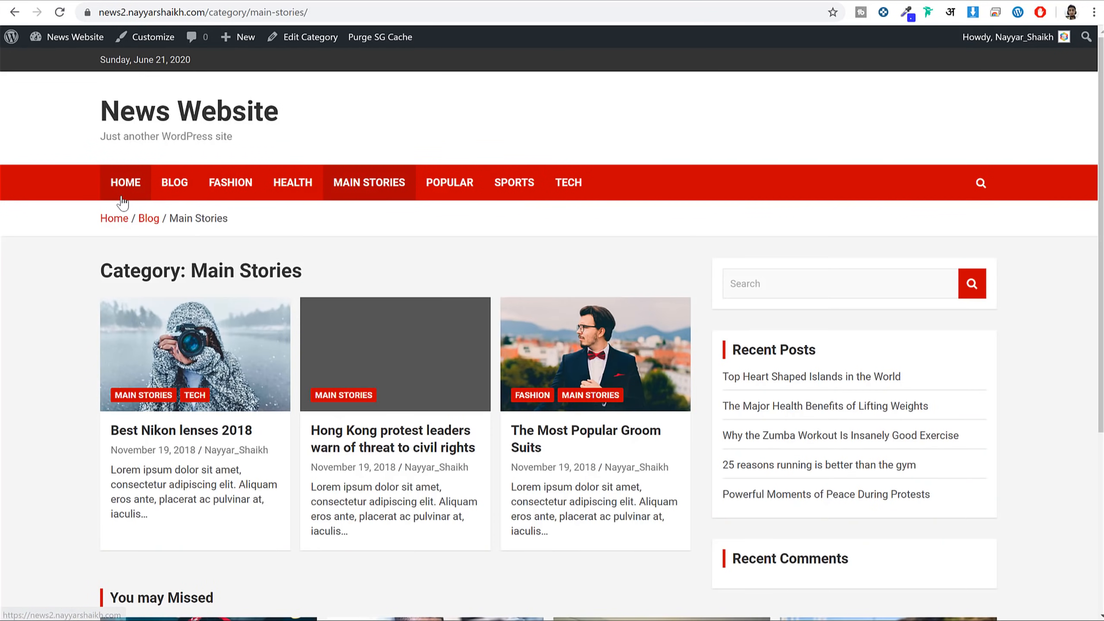
left_click(123, 201)
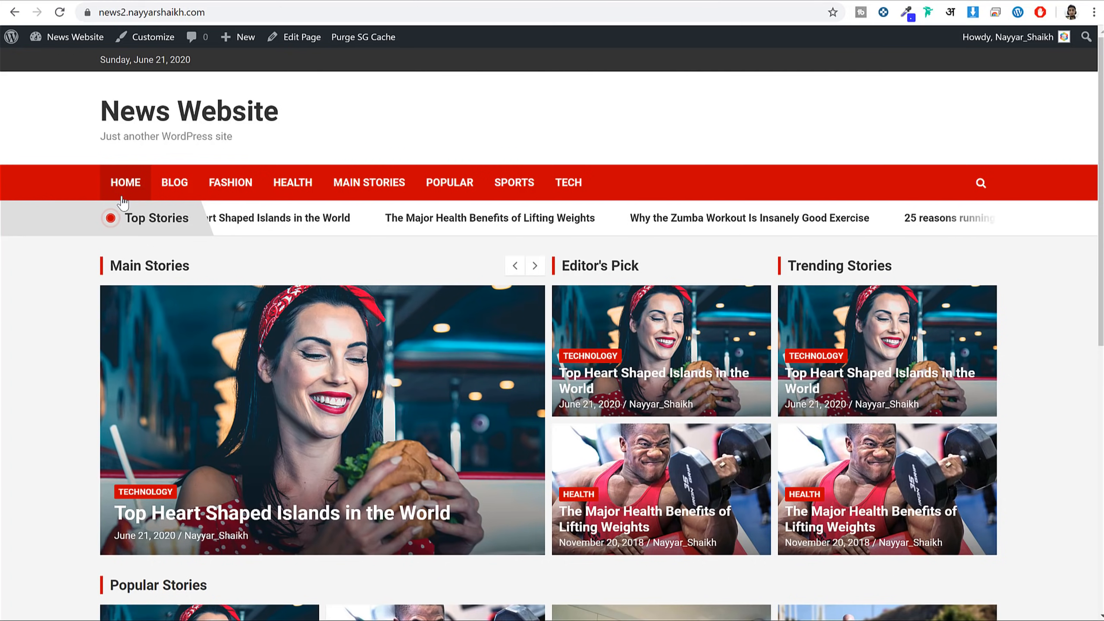
left_click(89, 2)
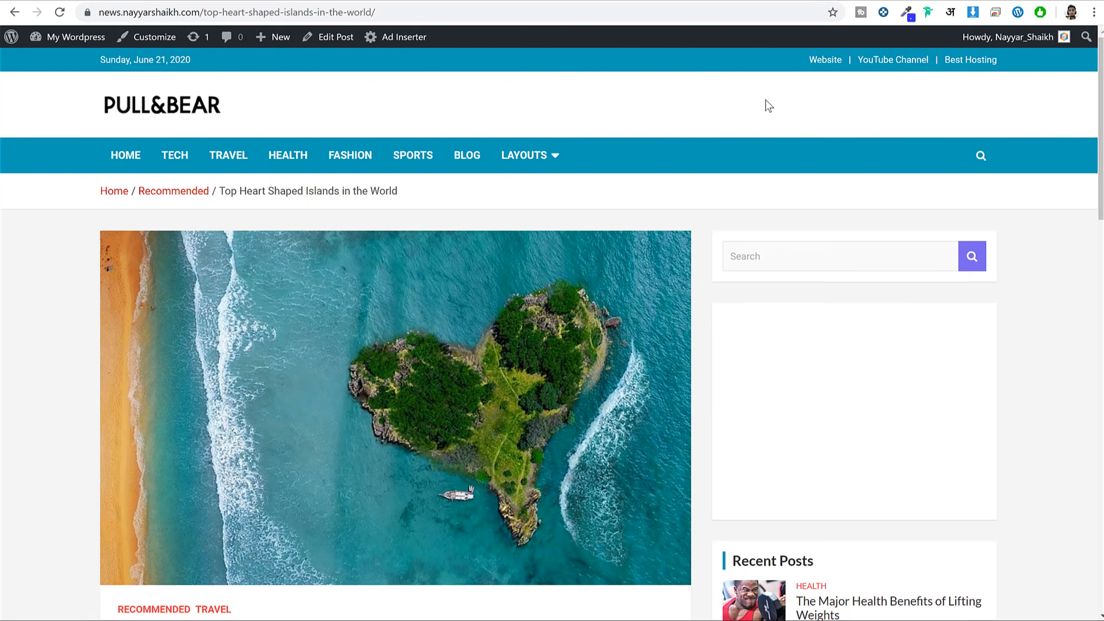
Create a new menu named 'Top Menu'.
left_click(282, 1)
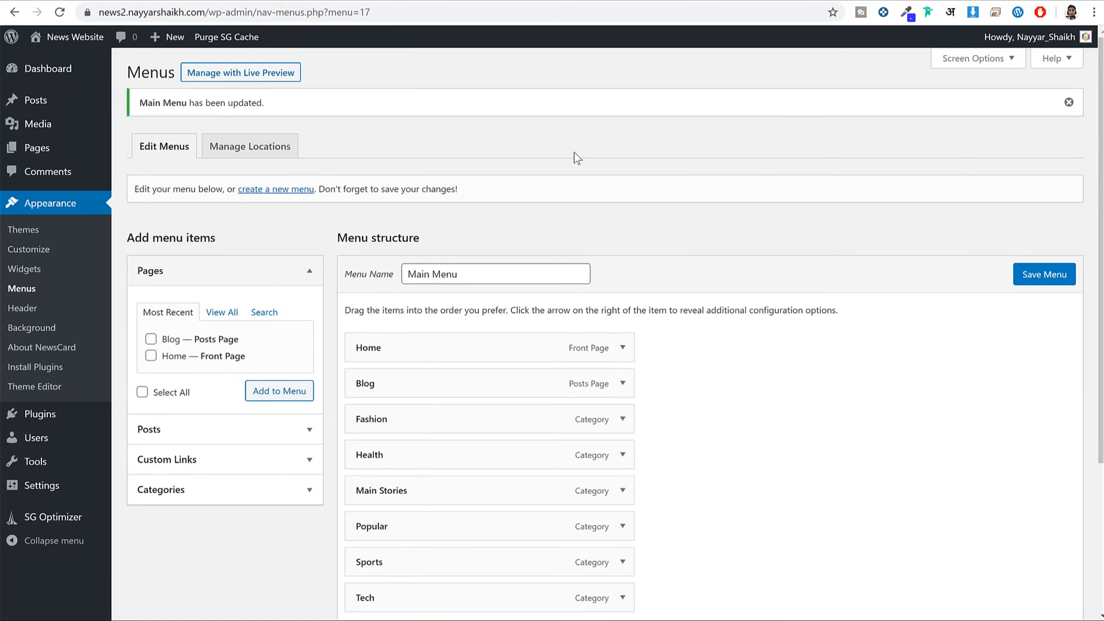
left_click(277, 189)
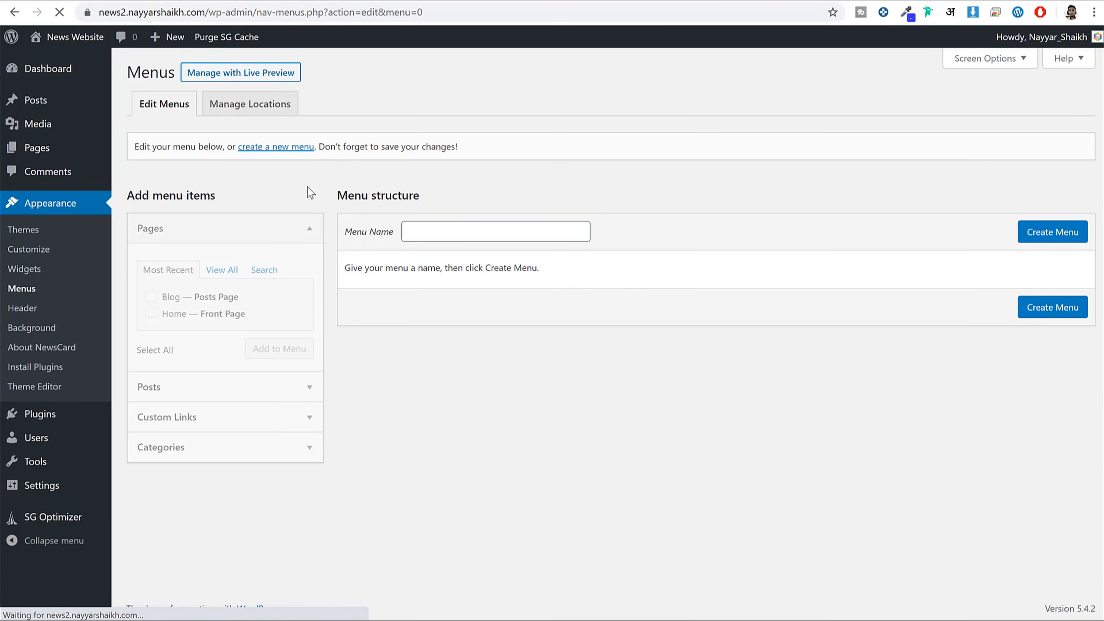
left_click(480, 237)
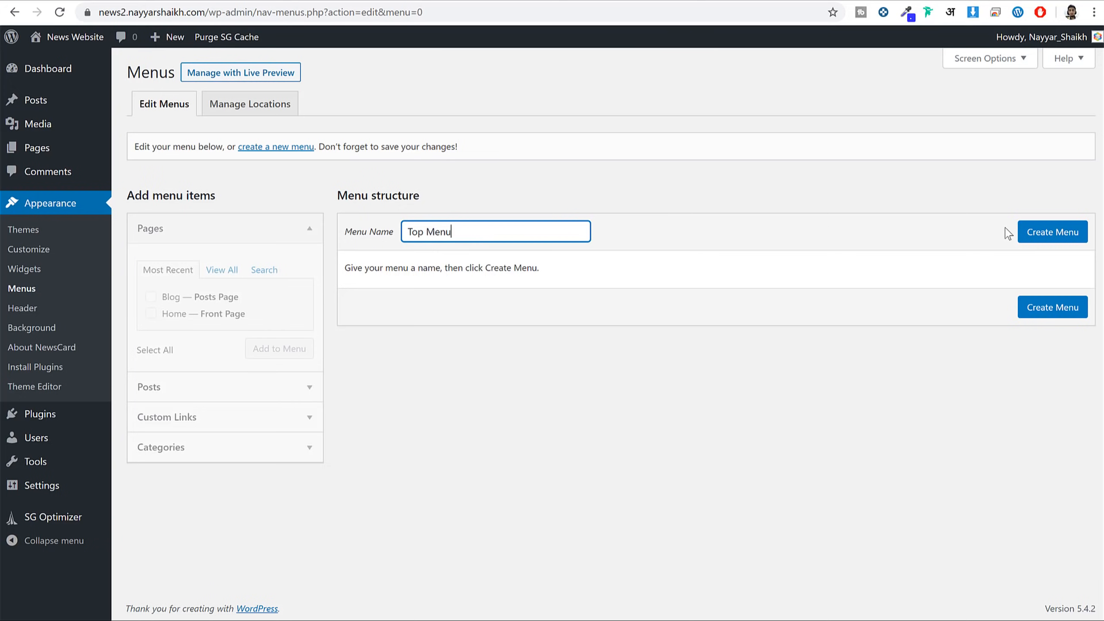
left_click(1042, 231)
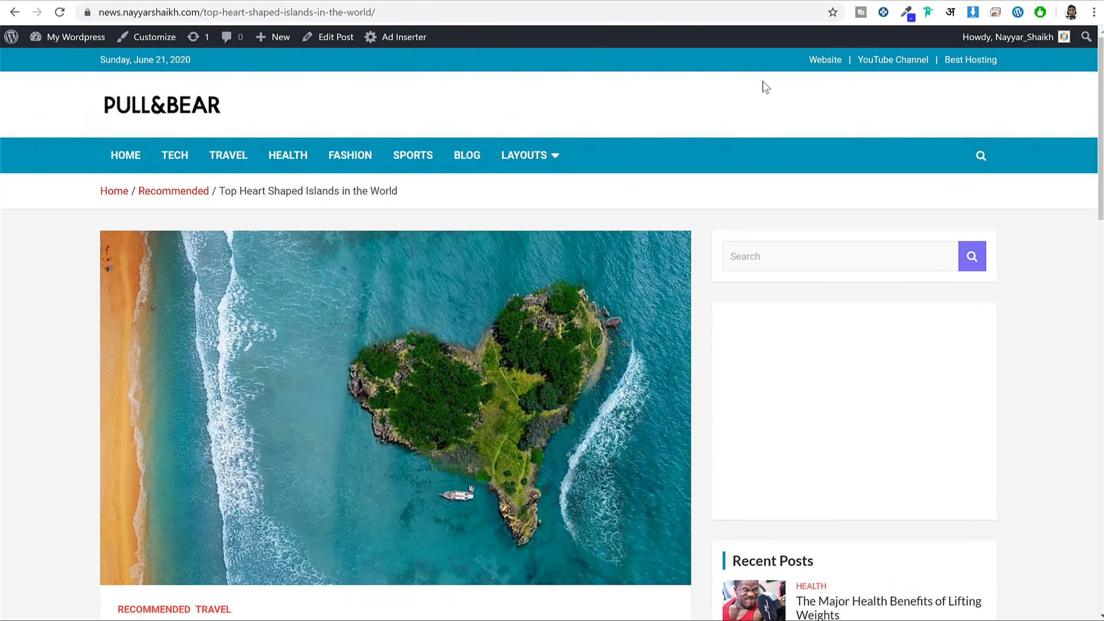
Add a Website custom link using the URL copied from the reference site.
right_click(811, 64)
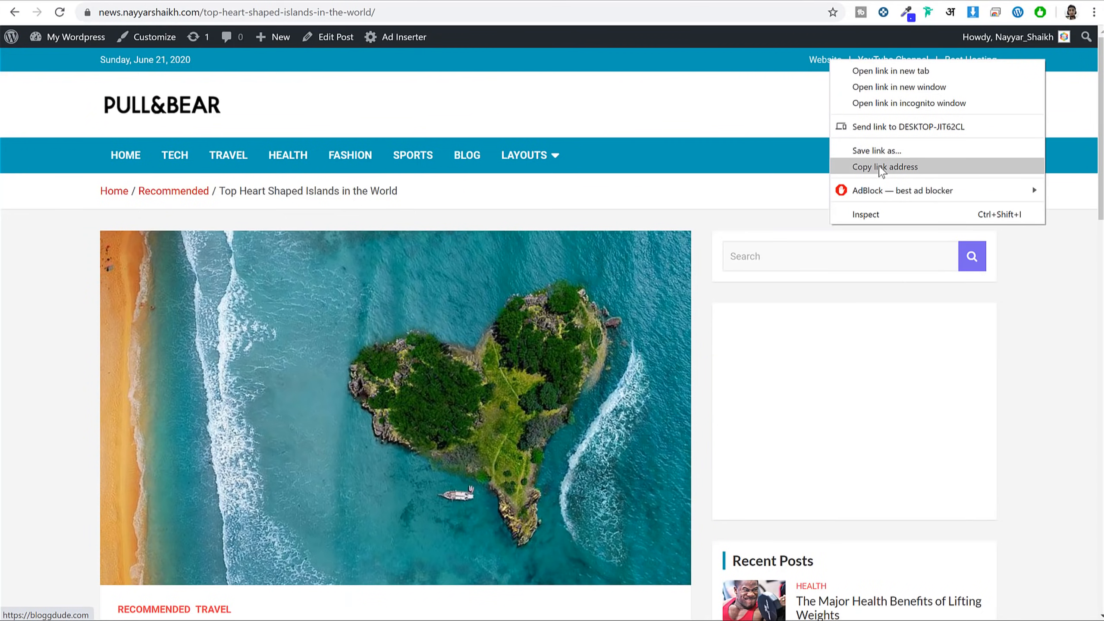
left_click(883, 167)
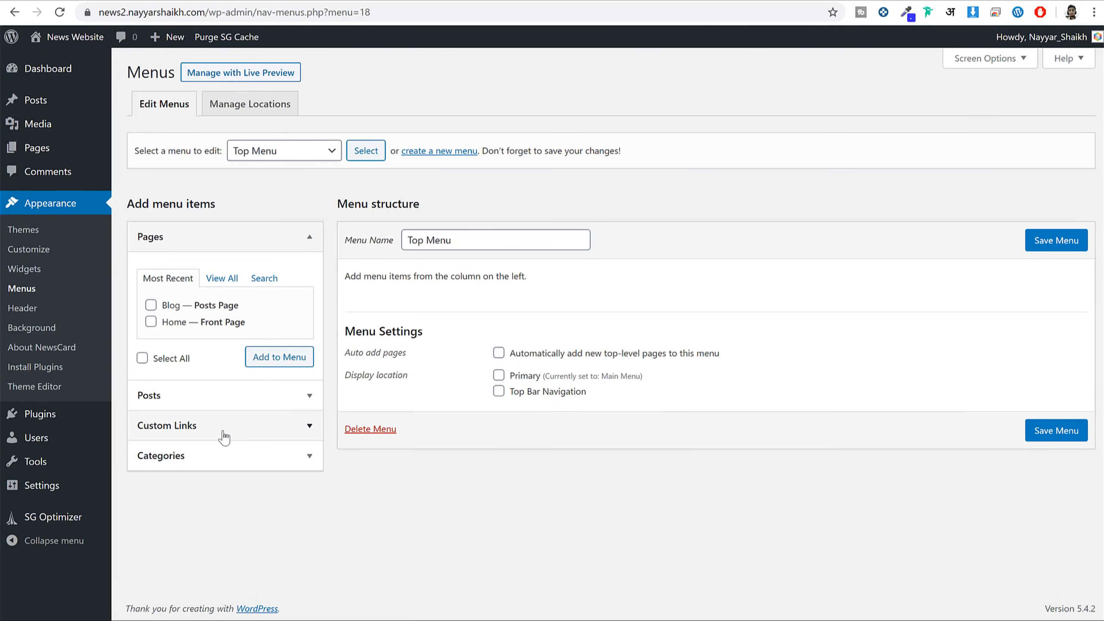
left_click(224, 435)
triple_click(238, 342)
key("ctrl+v")
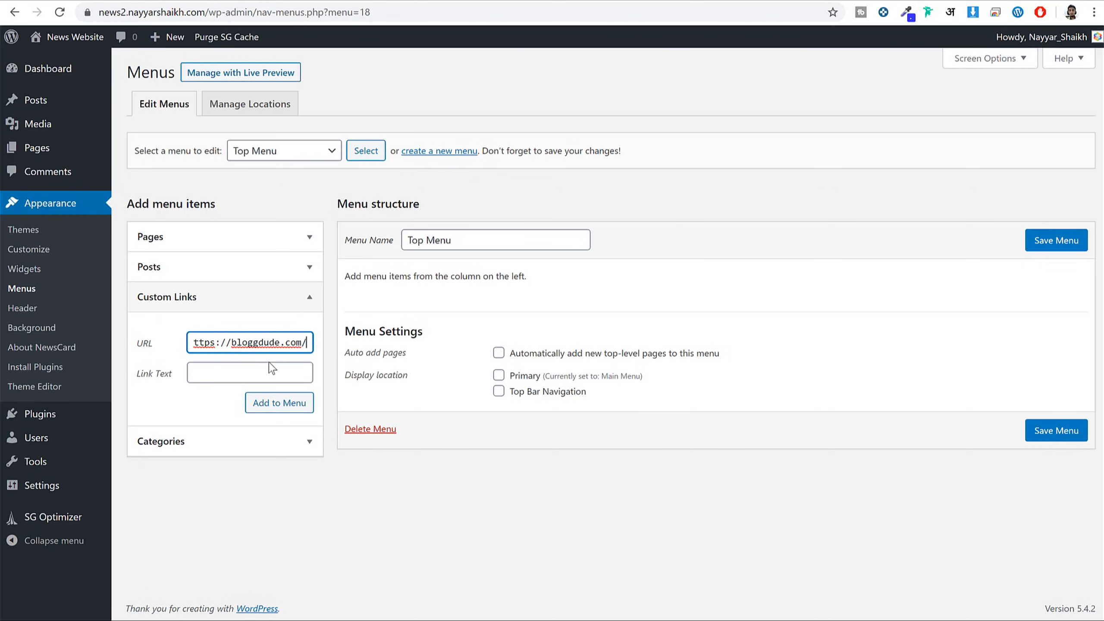
left_click(268, 370)
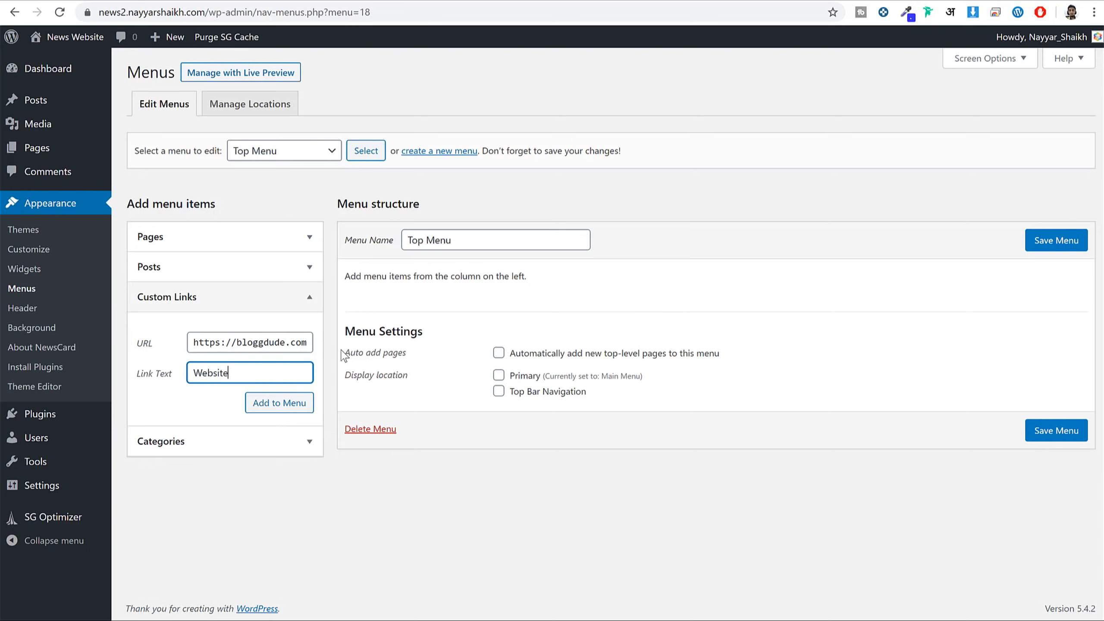
left_click(287, 408)
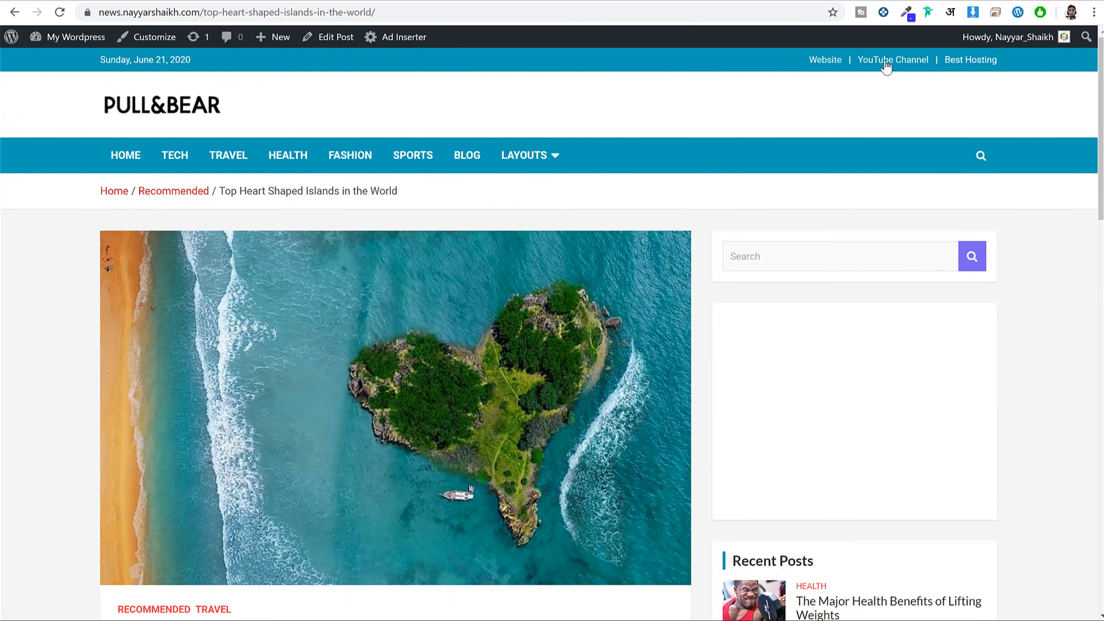
Add a YouTube Channel custom link with its copied URL.
right_click(886, 67)
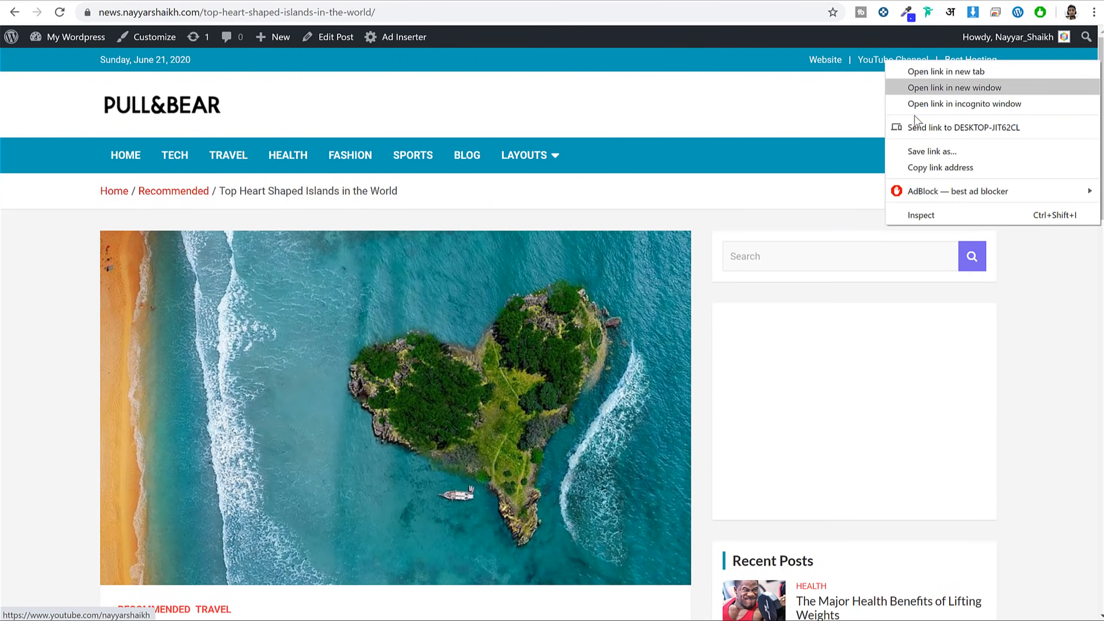
left_click(938, 173)
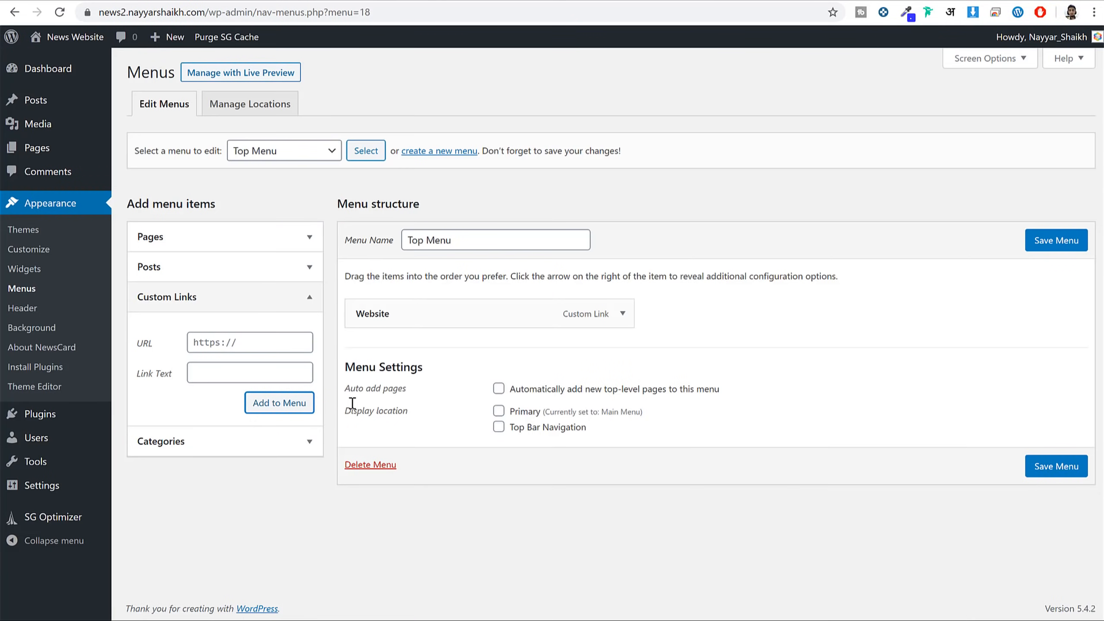
triple_click(250, 342)
key("ctrl+v")
left_click(275, 374)
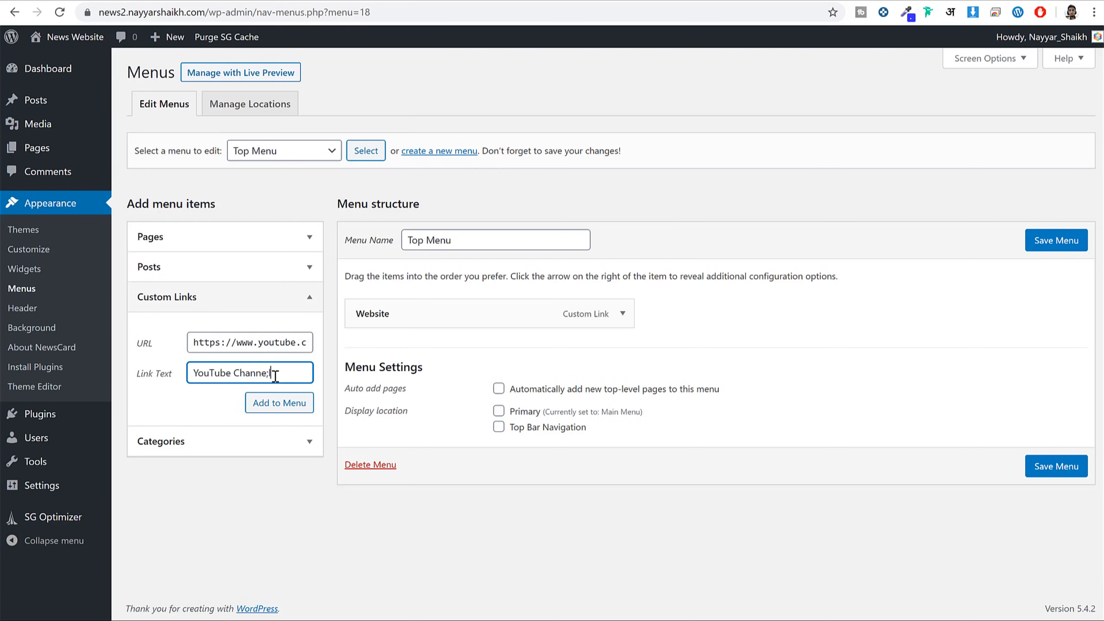
left_click(309, 408)
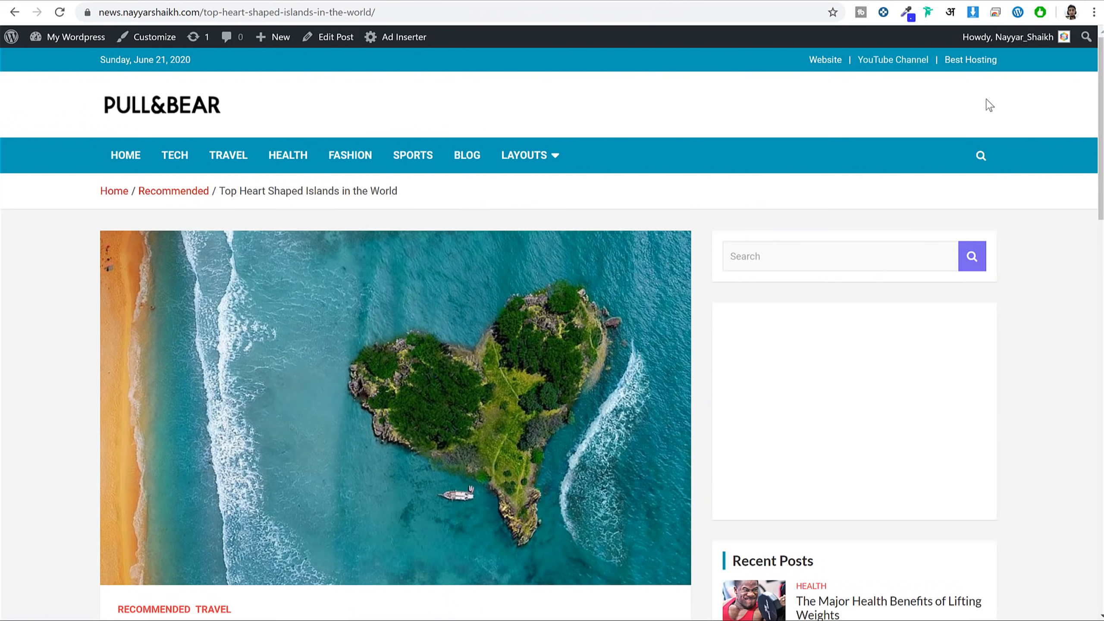
Add a Best Hosting custom link, assign the menu to Top Bar Navigation, and save it.
right_click(965, 61)
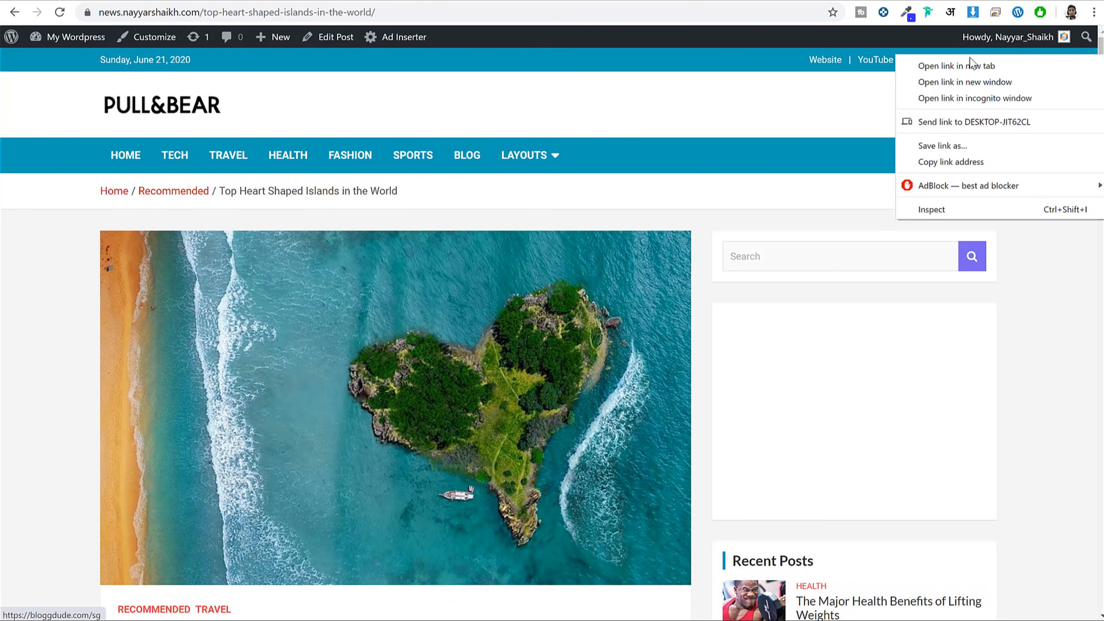
left_click(986, 157)
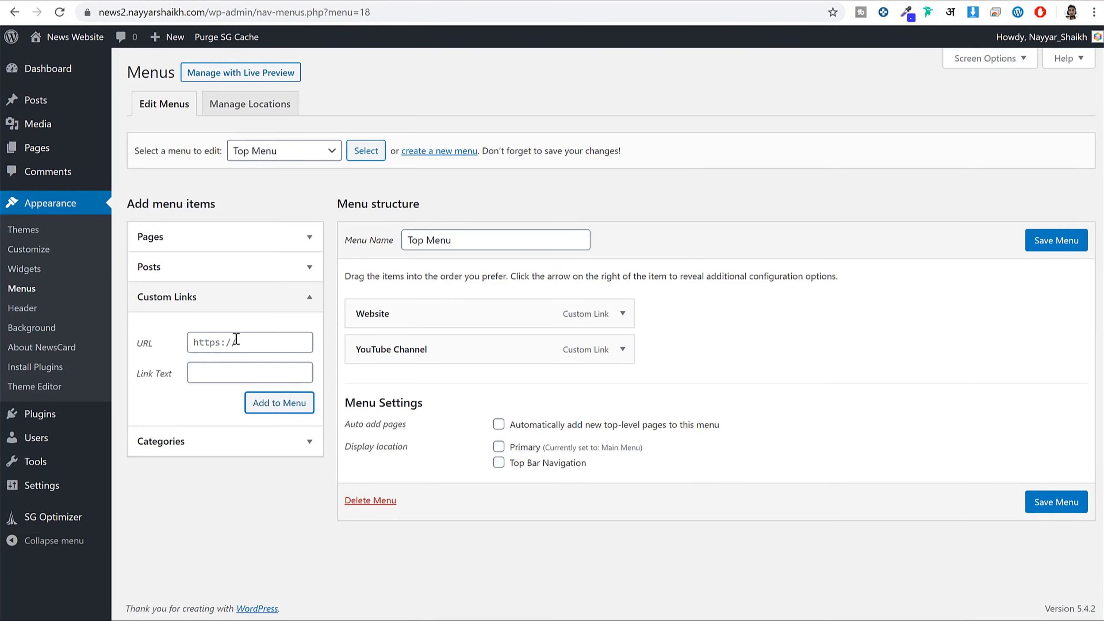
left_click(236, 339)
key("ctrl+v")
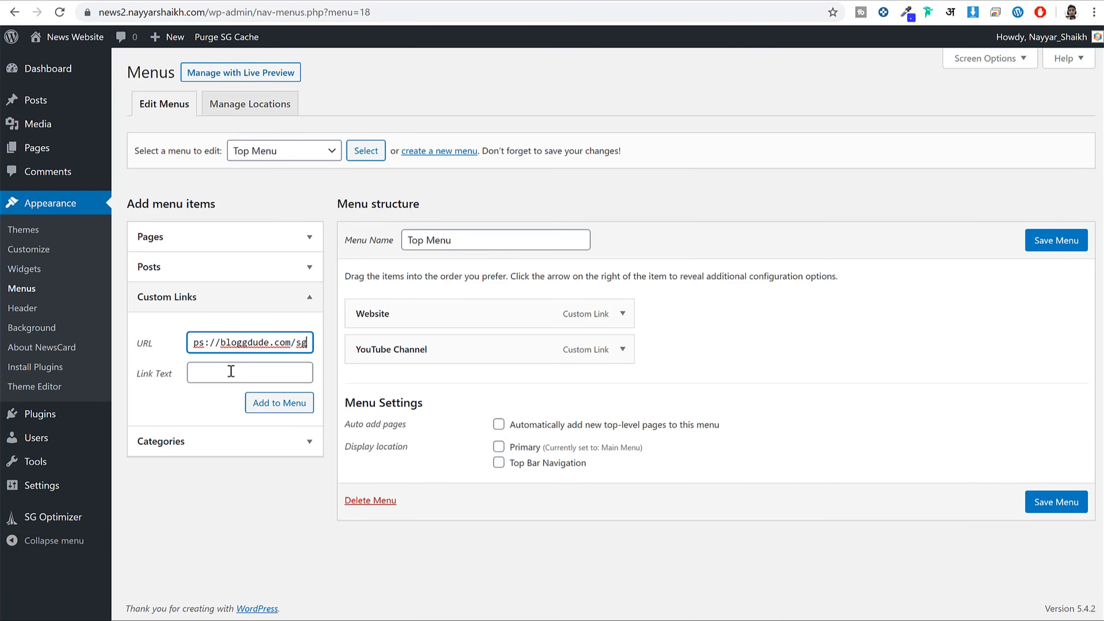
left_click(256, 378)
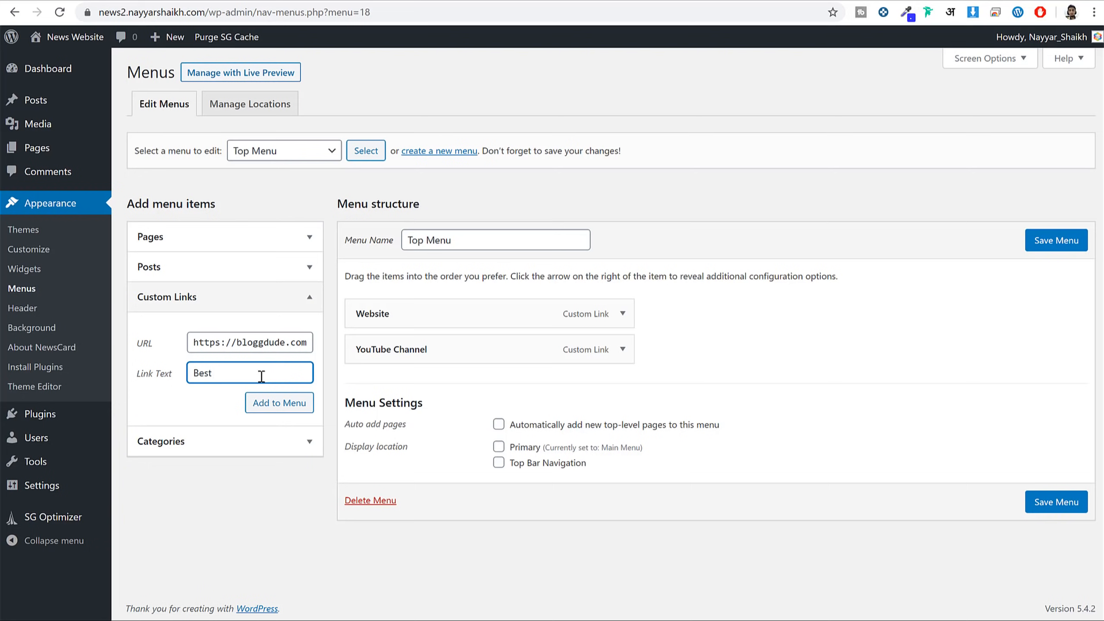
left_click(307, 403)
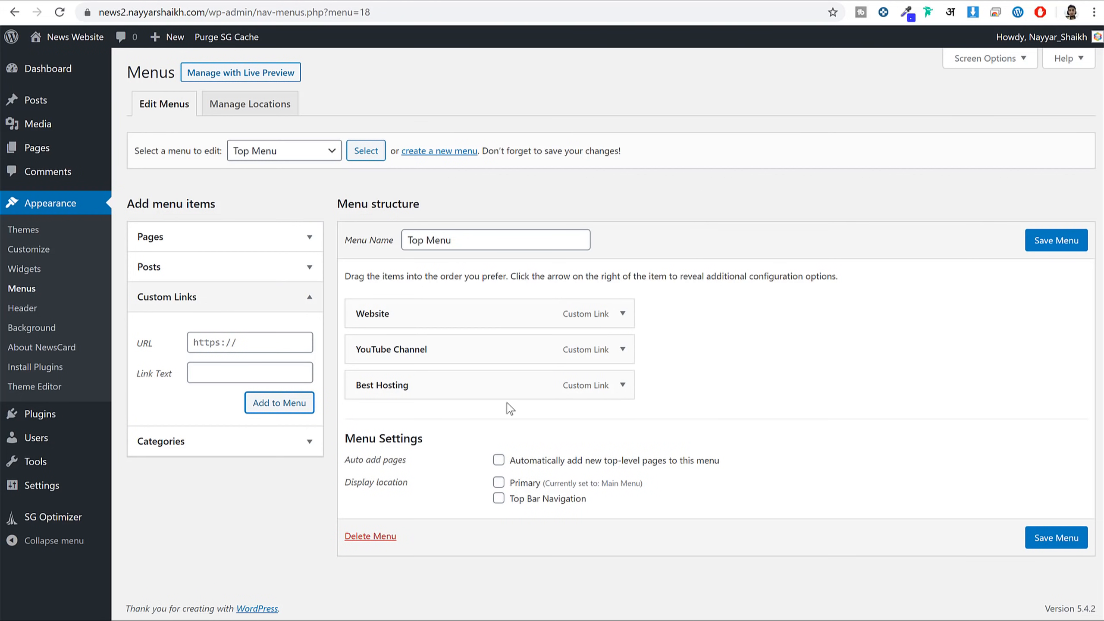
left_click(543, 499)
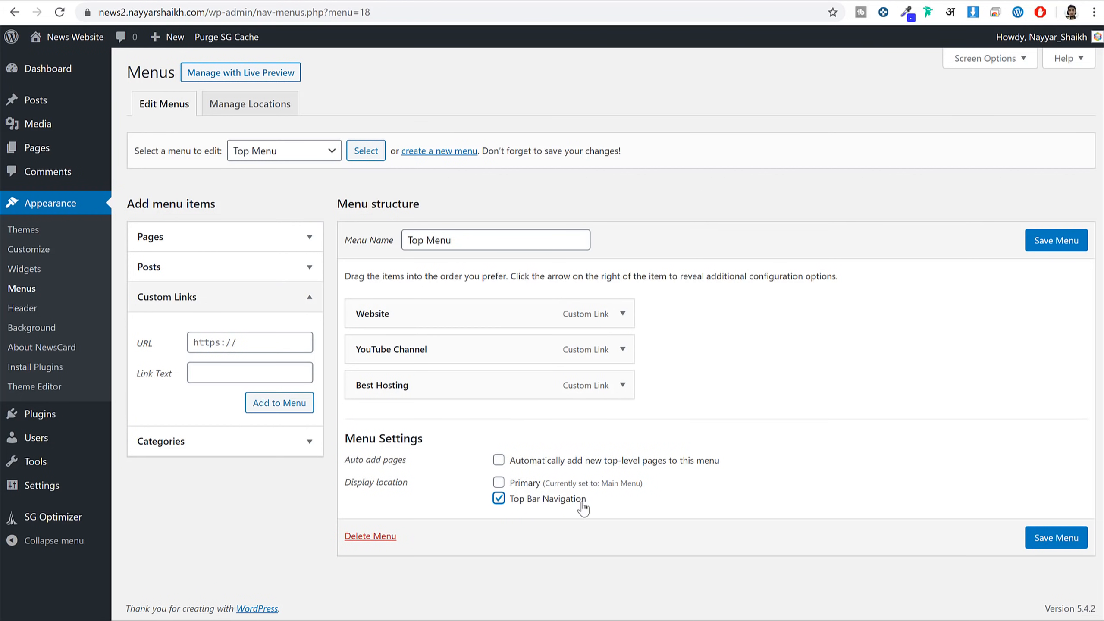
left_click(1064, 544)
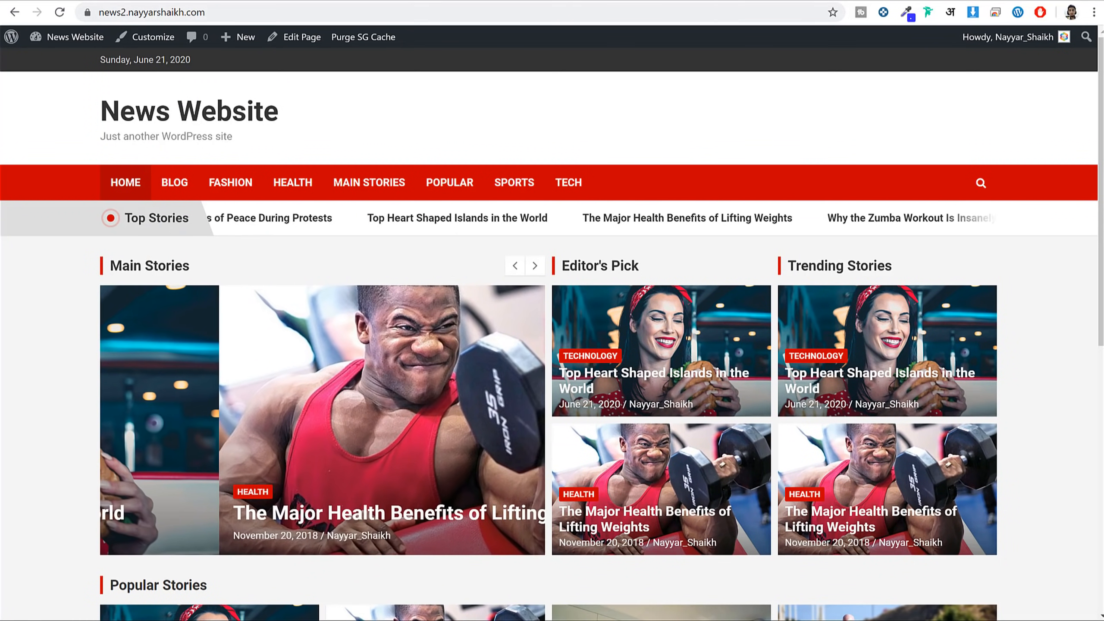
Reload the home page and scroll through it to check the new top bar links.
left_click(60, 13)
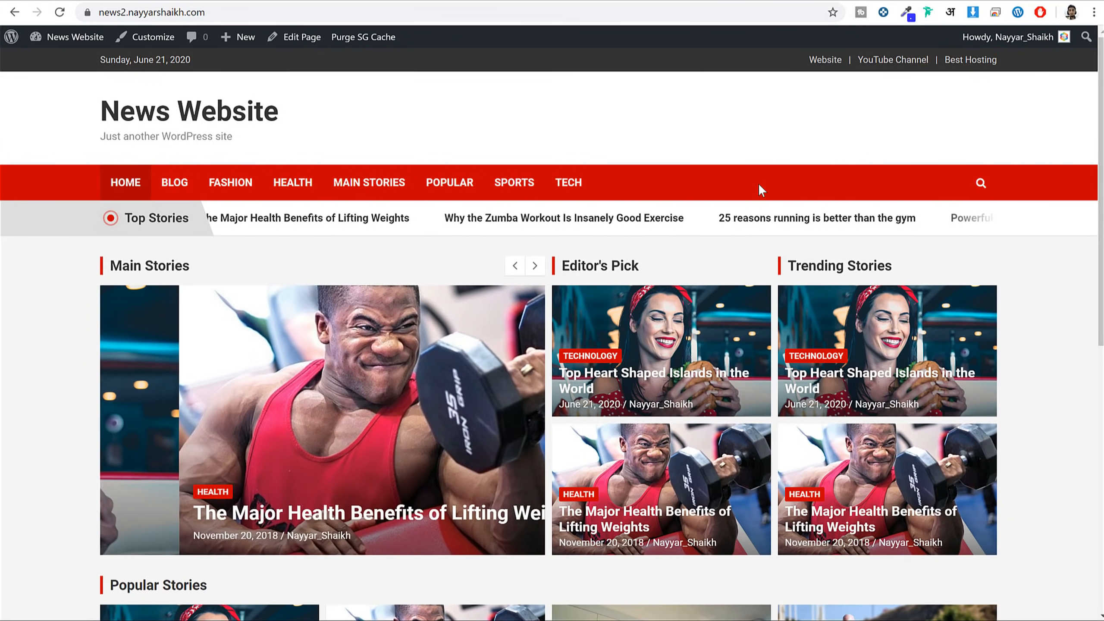
scroll(758, 184, "down", 10)
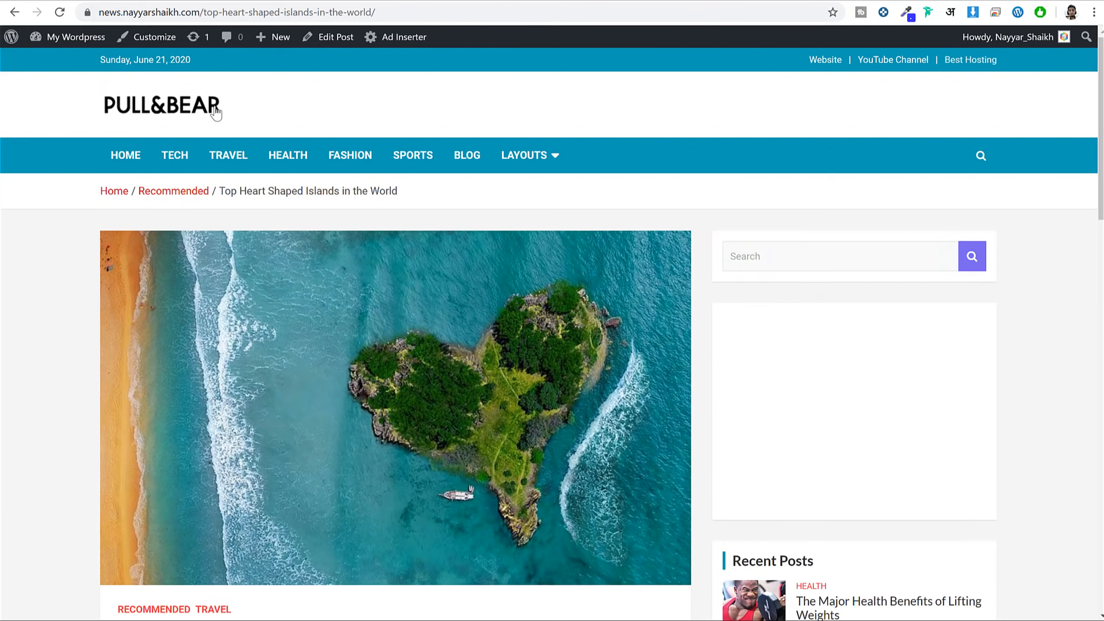
scroll(416, 239, "down", 15)
scroll(416, 240, "down", 7)
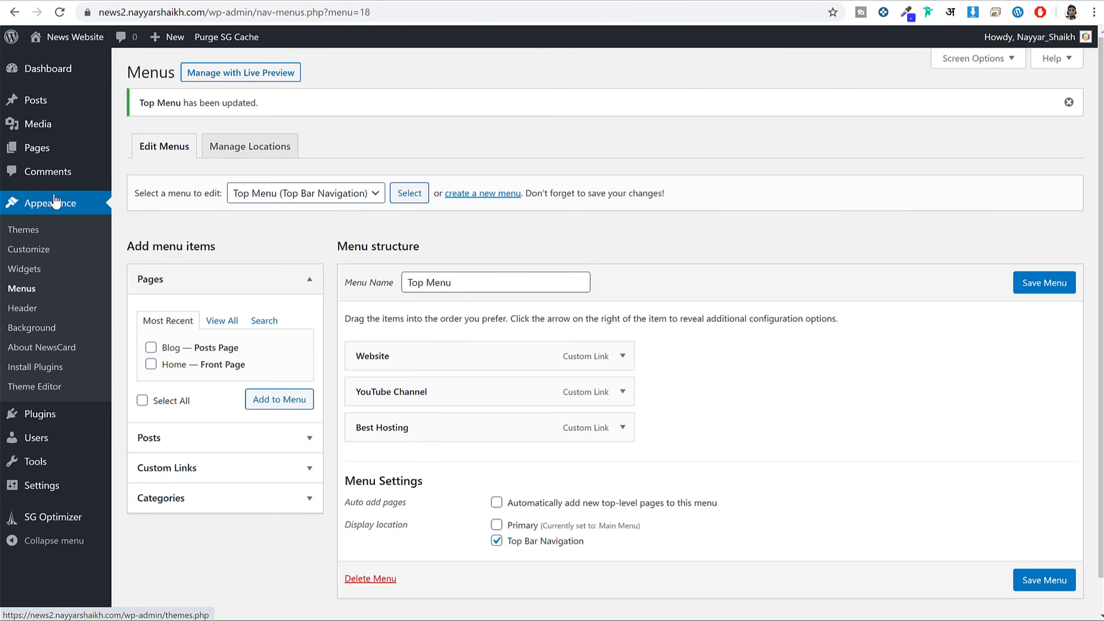
Expand Footer - Column 1 in Widgets and select the NewsCard description text in the footer.
left_click(37, 278)
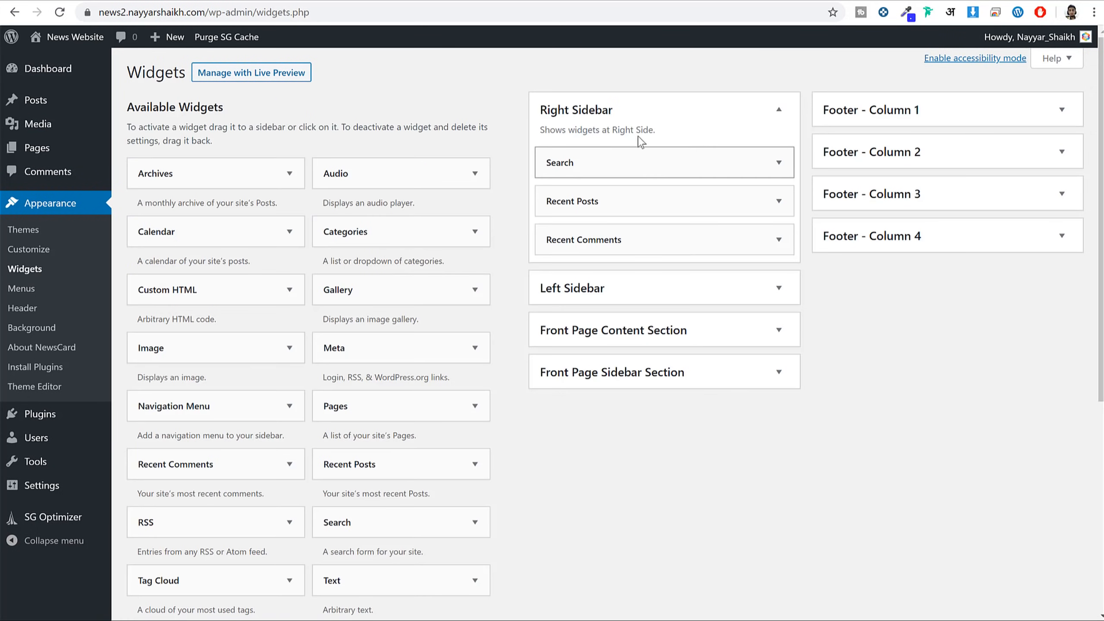
left_click(685, 128)
left_click(915, 109)
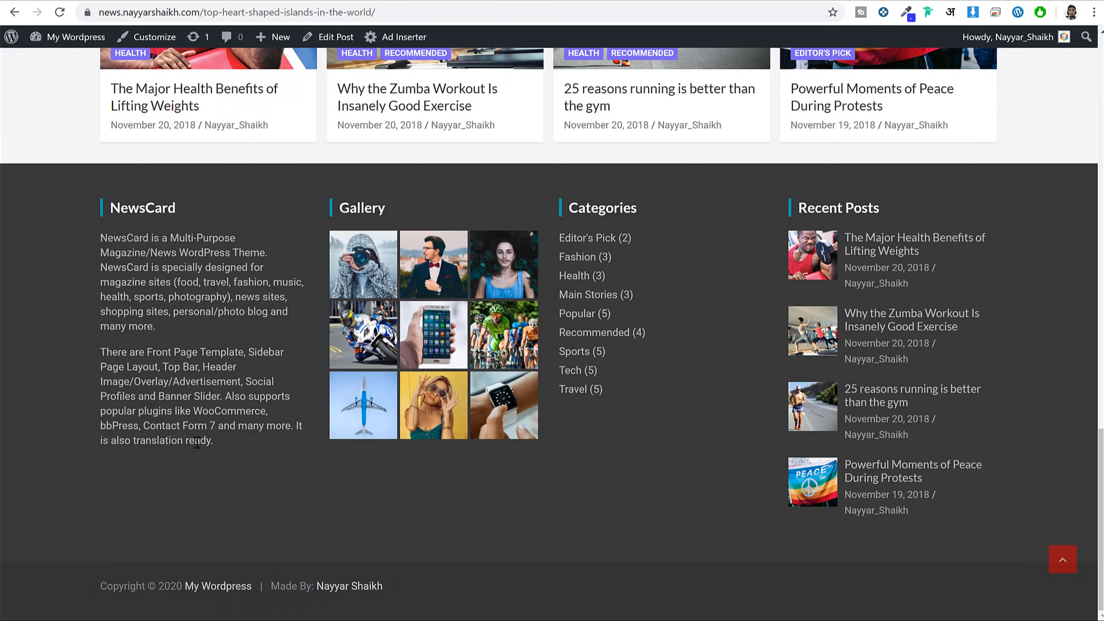
left_click_drag(180, 430, 101, 245)
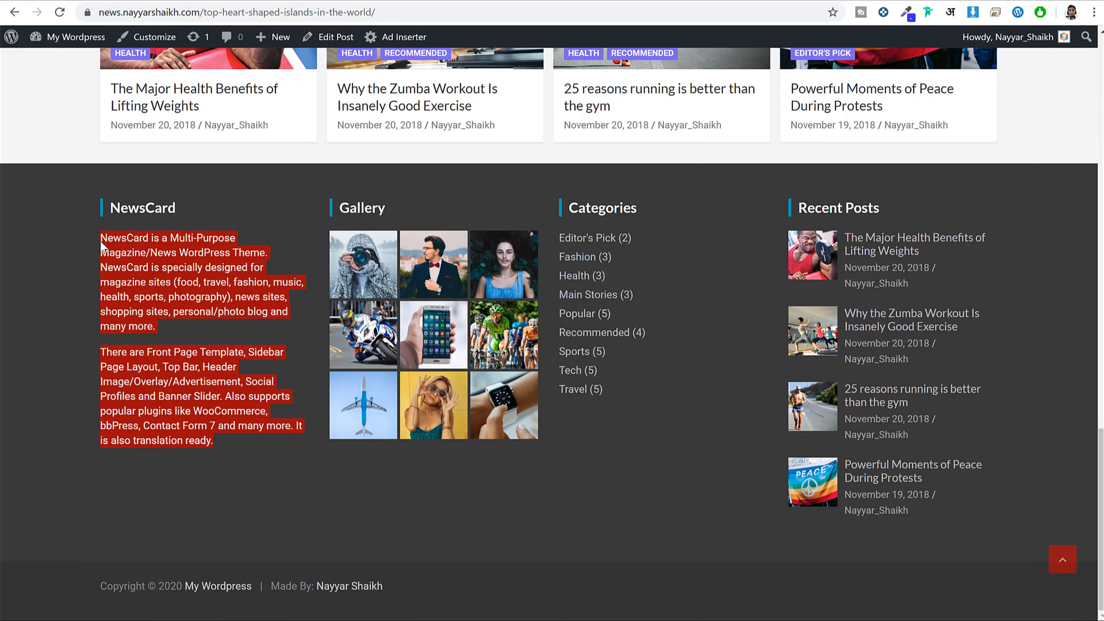
Add a Text widget to Footer - Column 1.
left_click(234, 2)
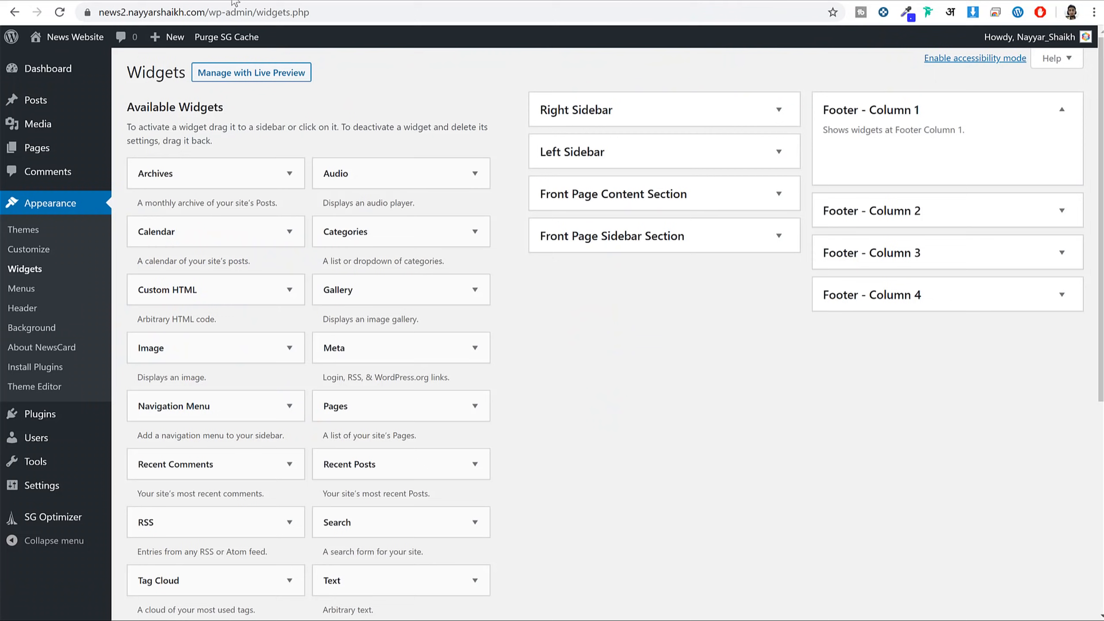
scroll(788, 360, "down", 6)
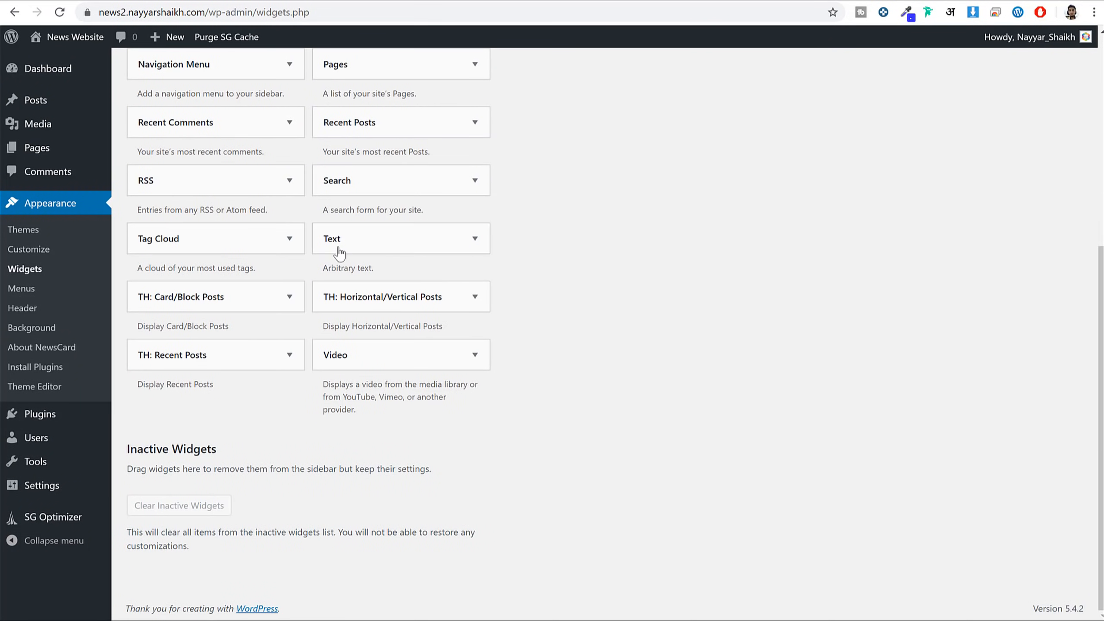
left_click(371, 246)
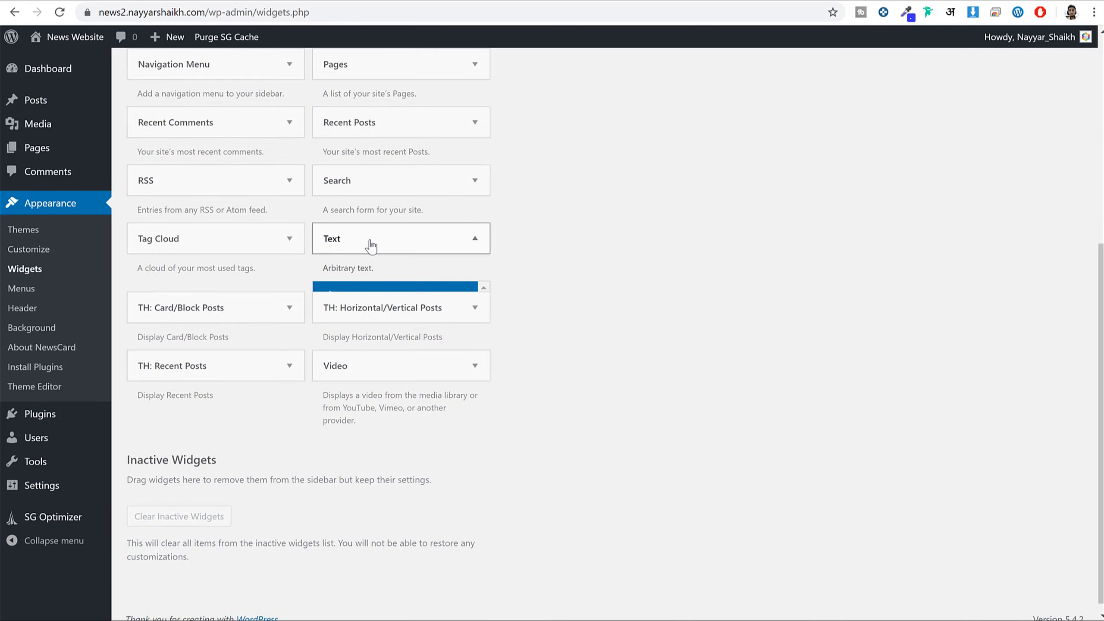
left_click(401, 407)
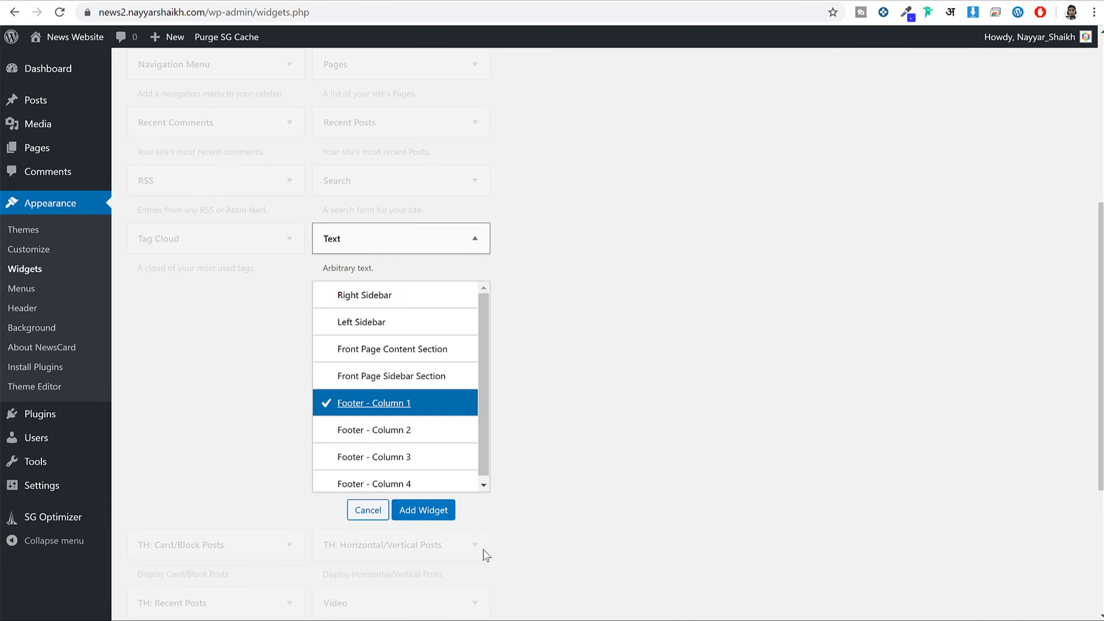
left_click(443, 512)
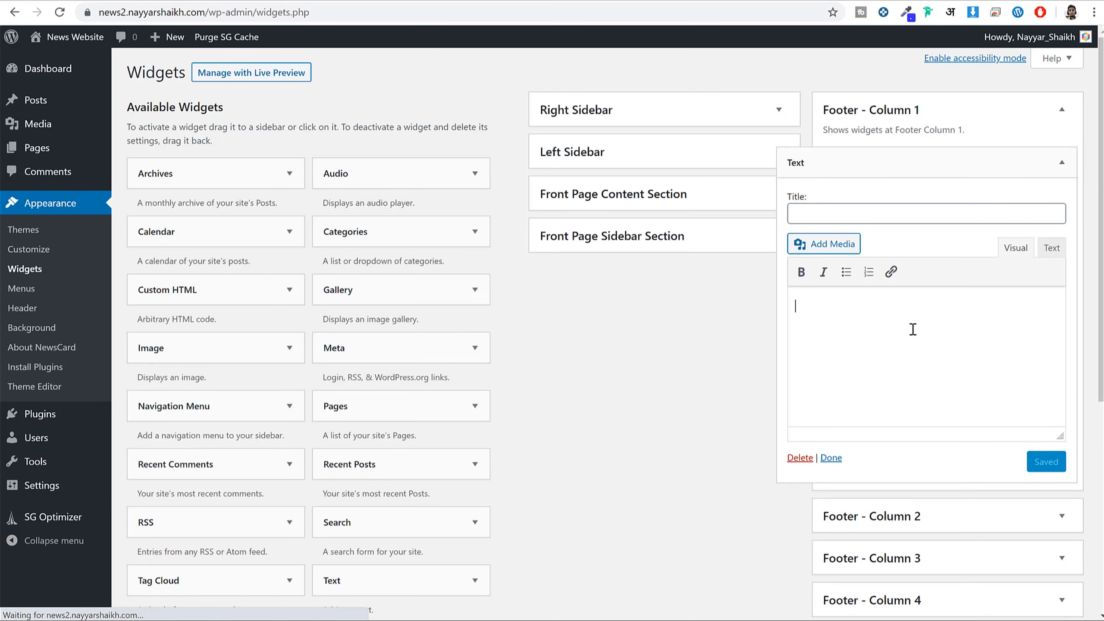
Paste the NewsCard description, title the widget 'About Us', and save it.
key("ctrl+v")
scroll(939, 357, "up", 5)
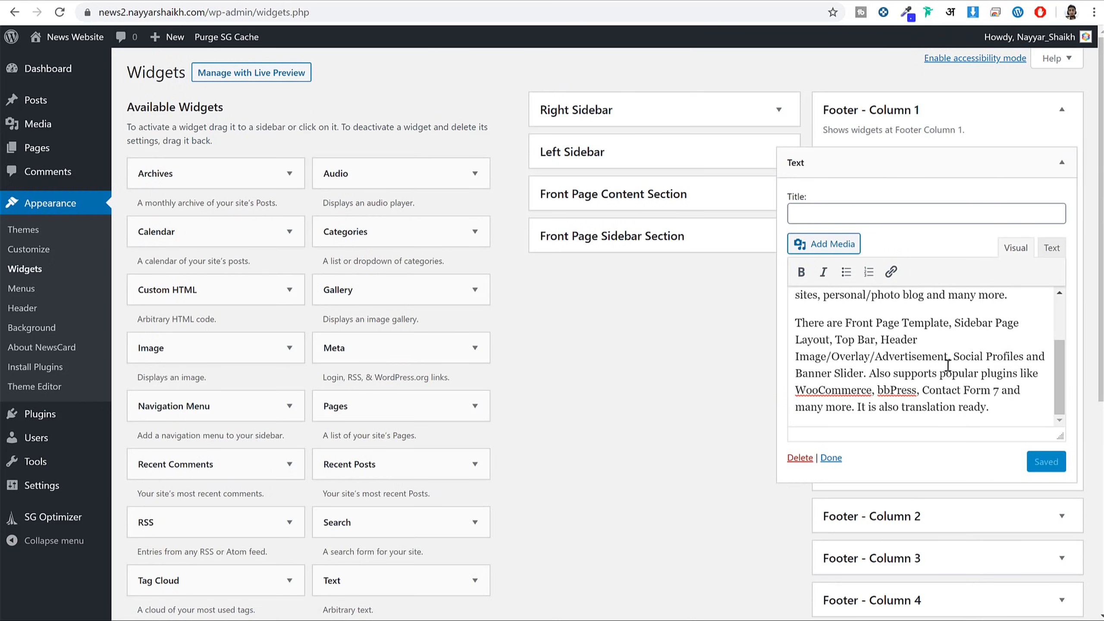
left_click(850, 205)
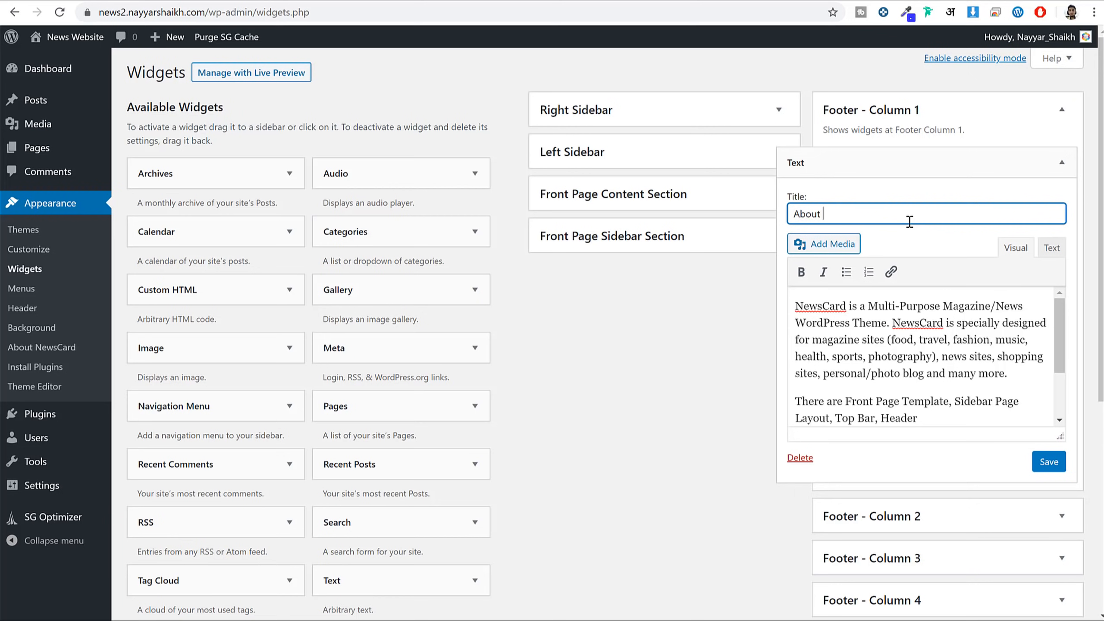
left_click(1049, 461)
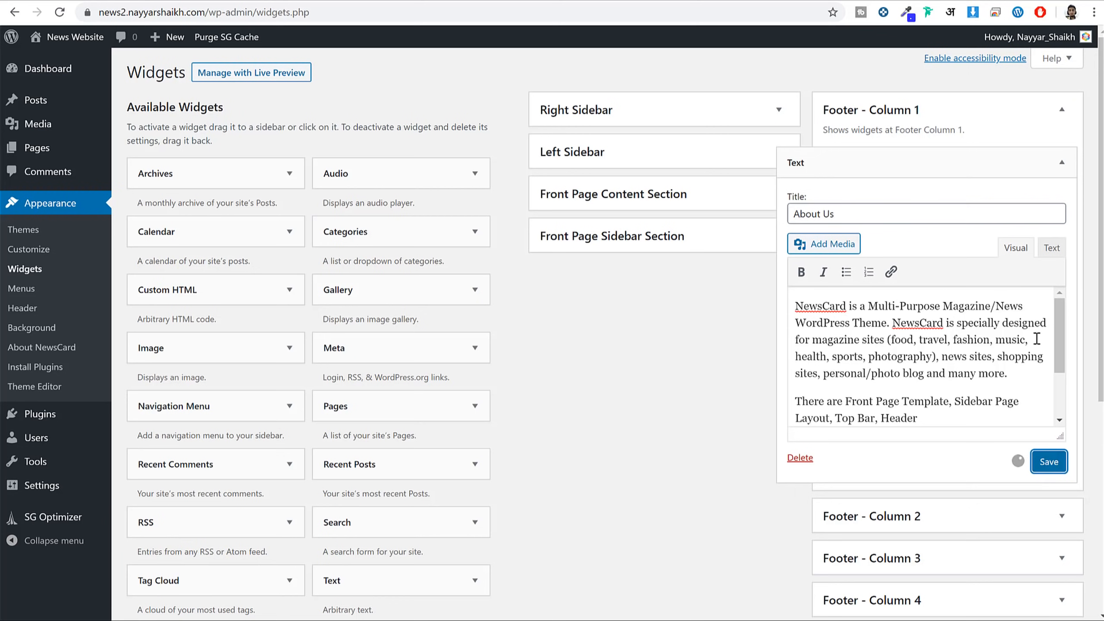
left_click(1070, 130)
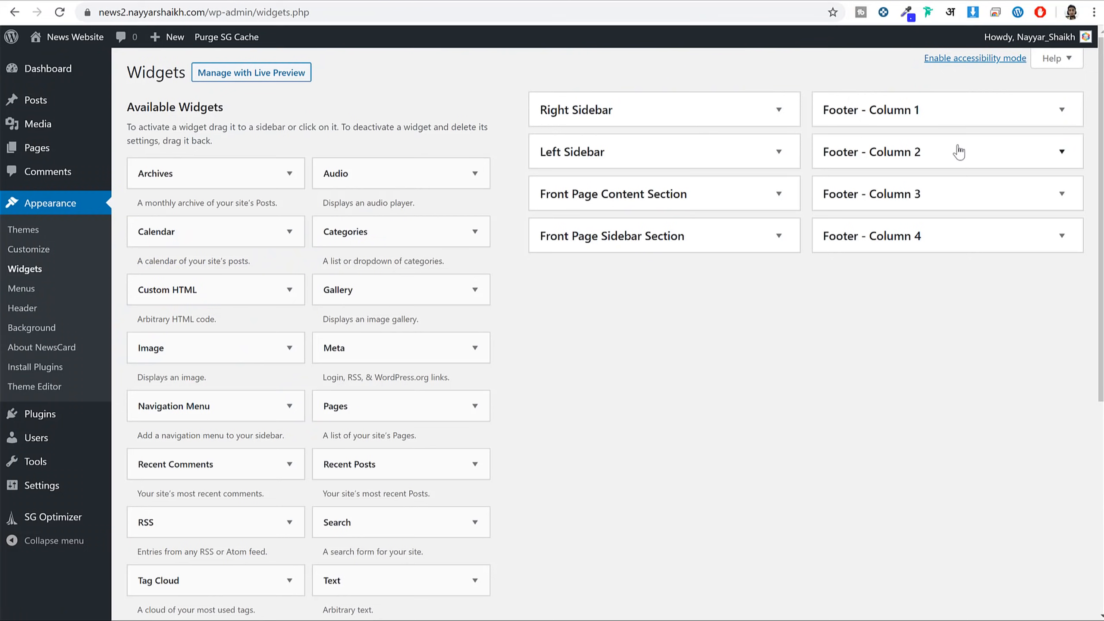
Place a Gallery widget titled 'Gallery' in Footer - Column 2.
left_click(972, 154)
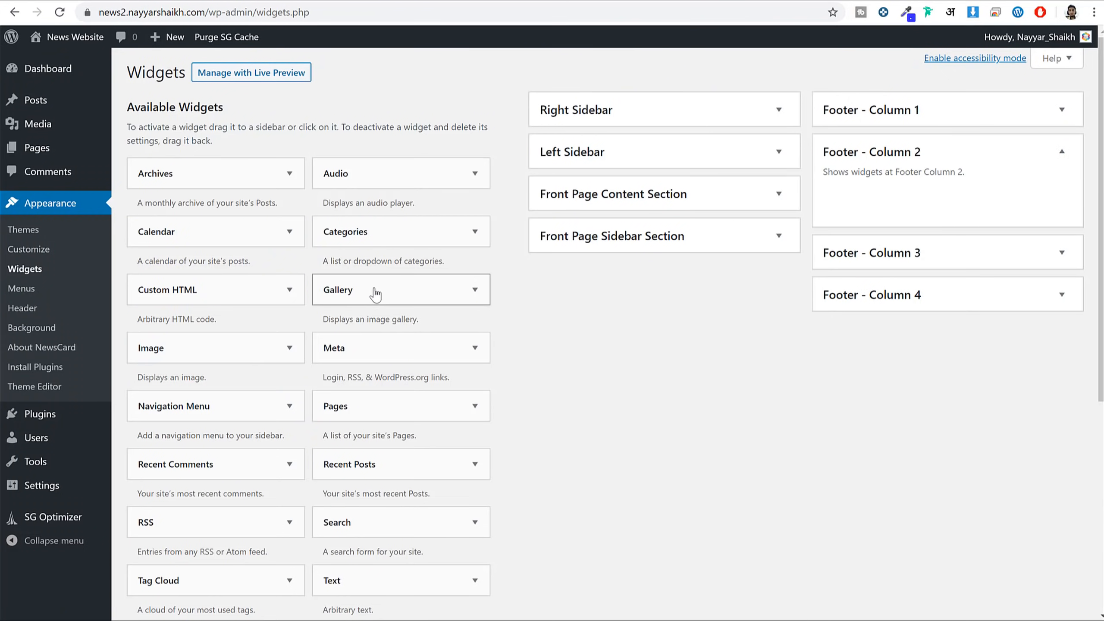
left_click_drag(436, 281, 865, 201)
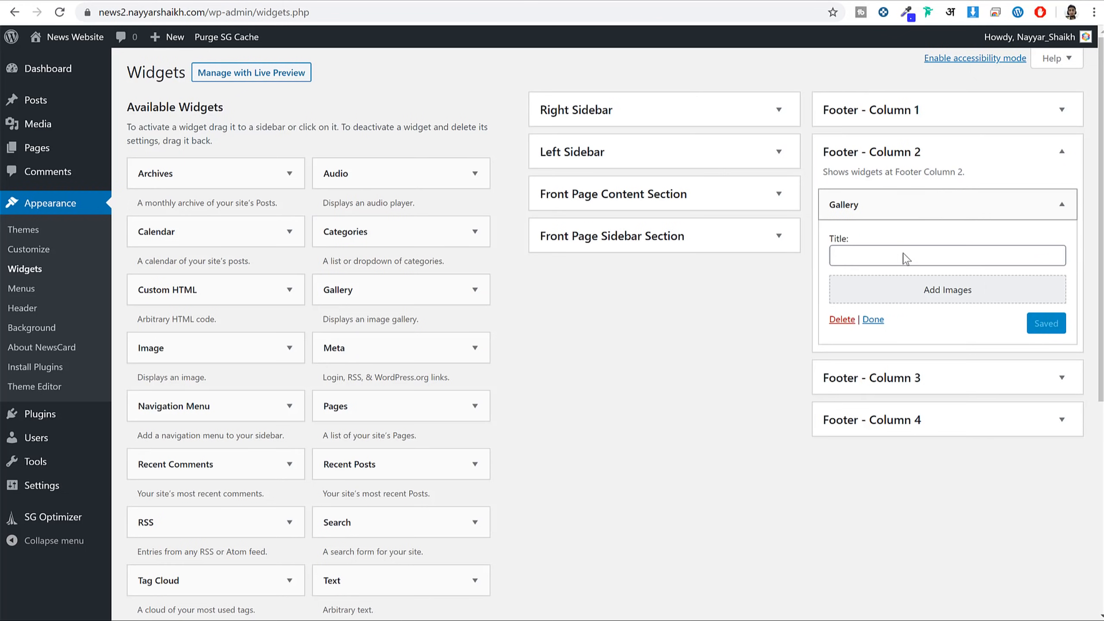
left_click(876, 250)
type("Gallery")
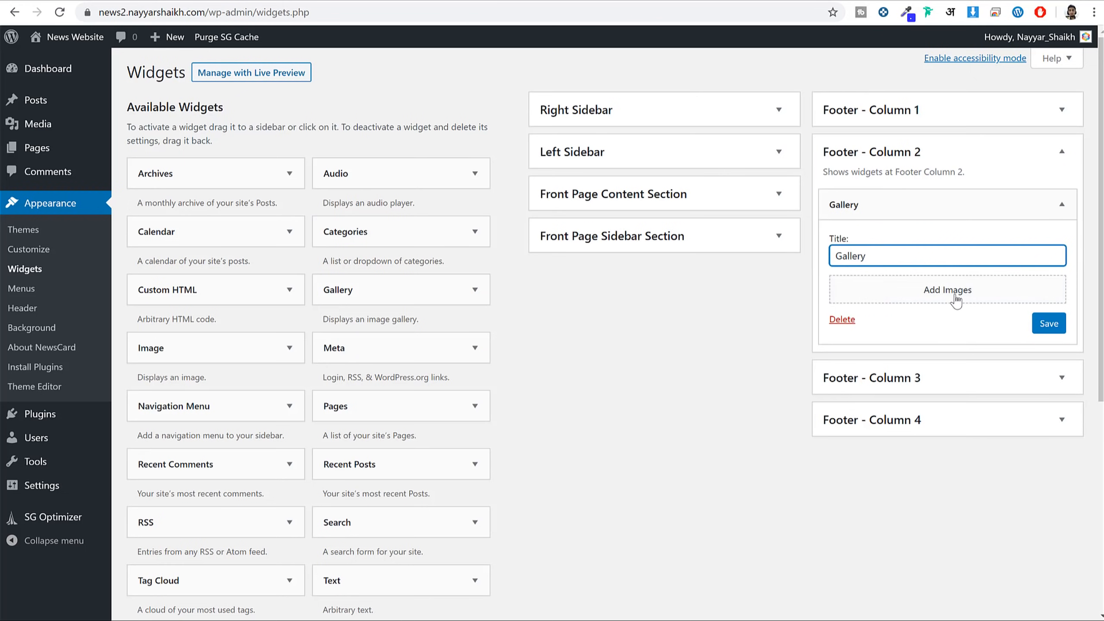
Pick nine images: woman in blue, man in suit, island, swimmer, stadium, smartwatch, cyclists, motorcycle, map.
left_click(949, 291)
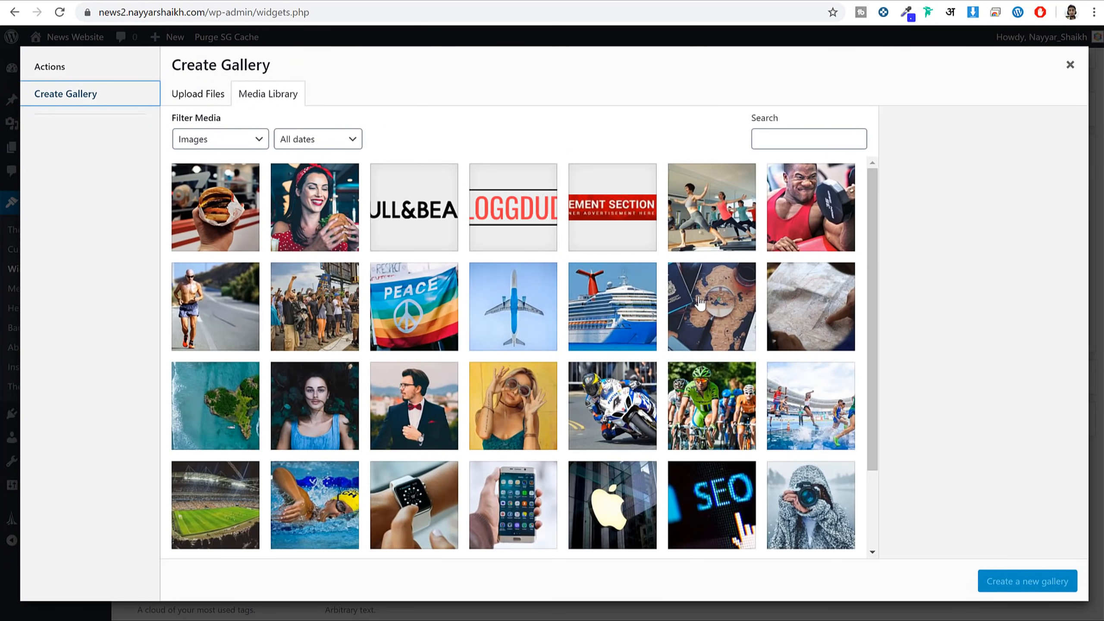
scroll(649, 296, "down", 2)
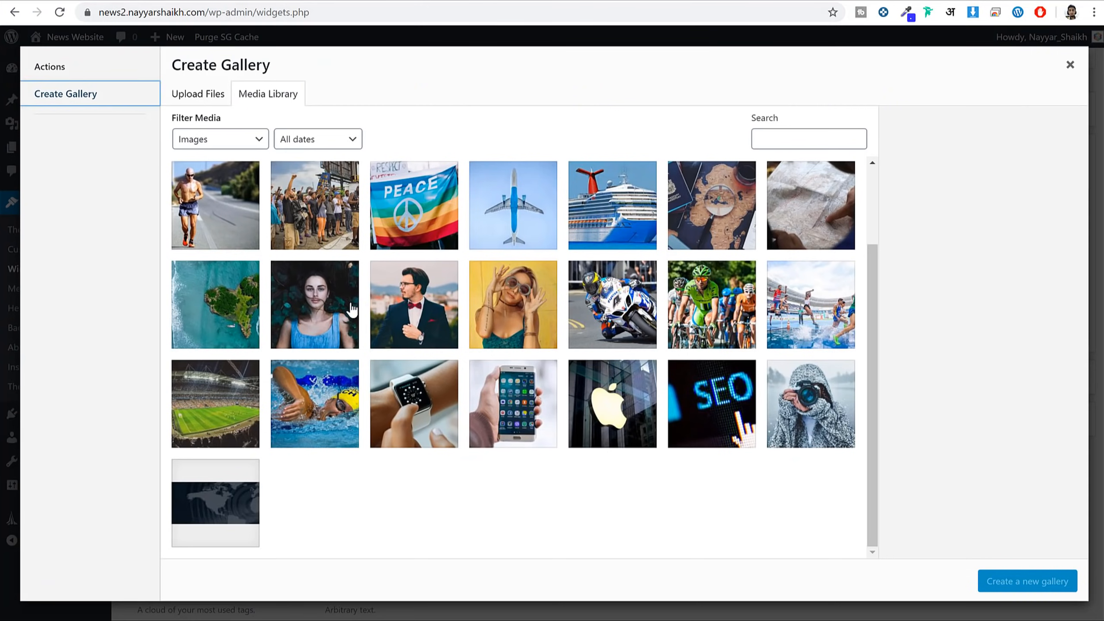
left_click(333, 306)
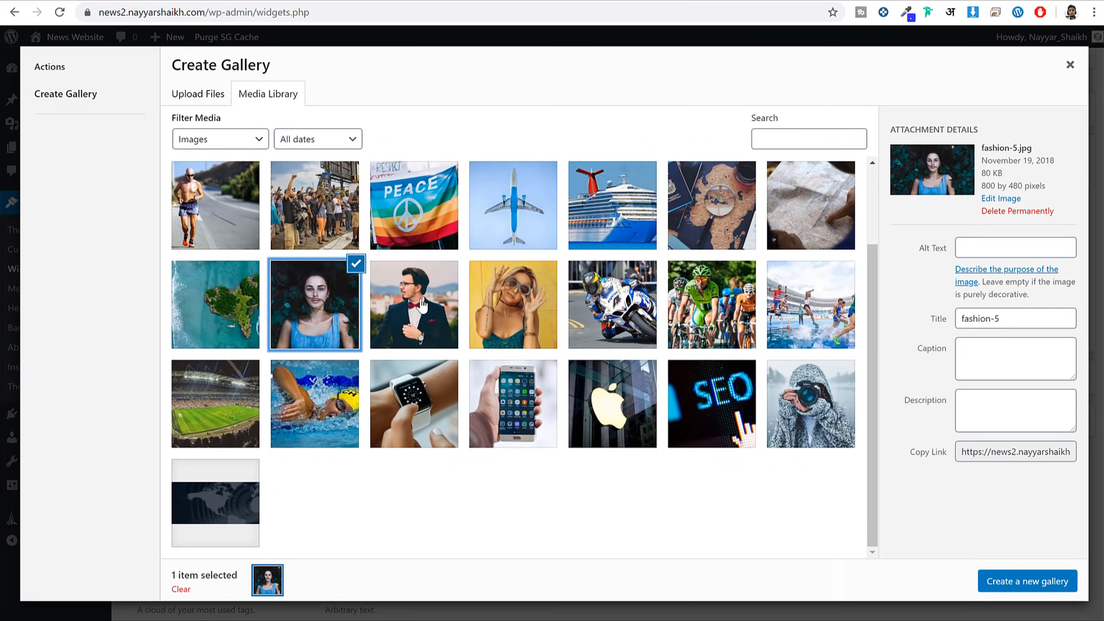
left_click(417, 306)
left_click(239, 295)
left_click(308, 405)
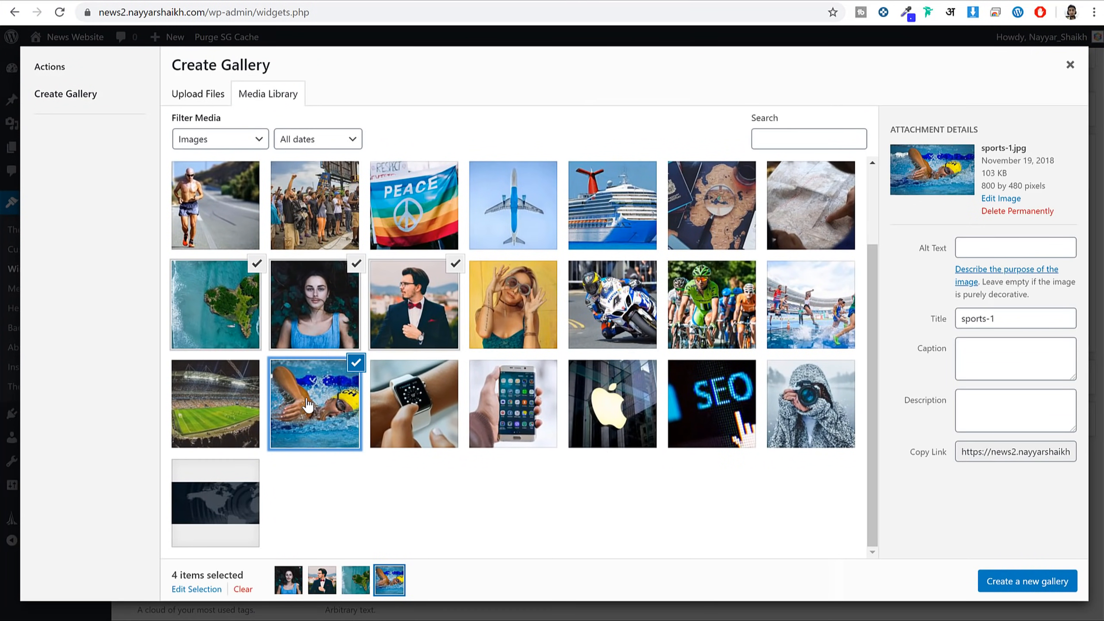
left_click(198, 408)
left_click(380, 407)
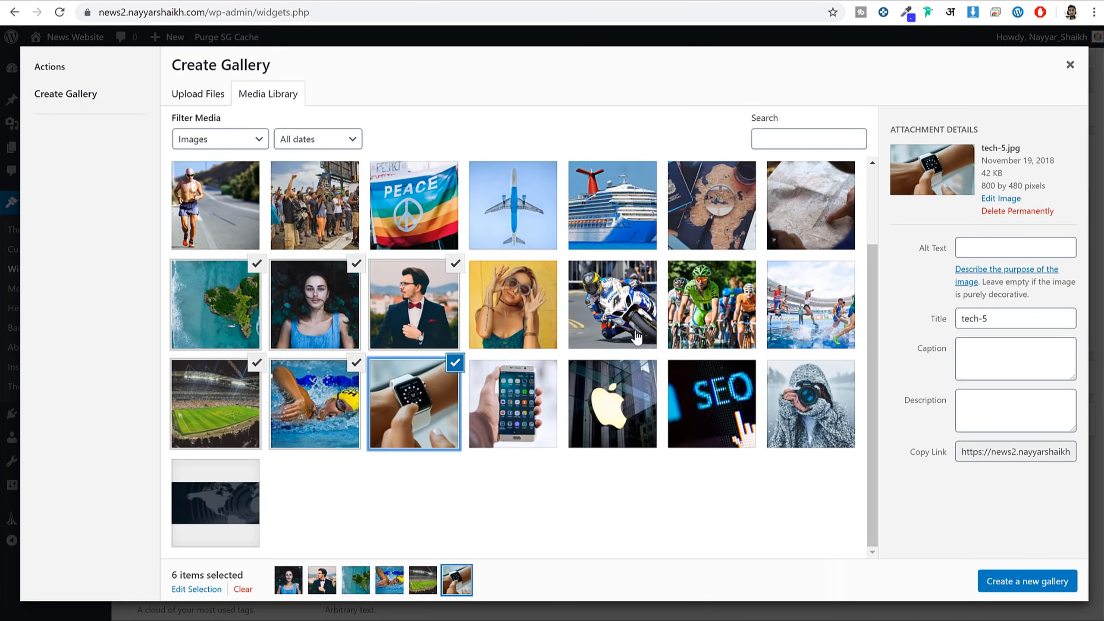
left_click(705, 294)
left_click(615, 309)
left_click(682, 219)
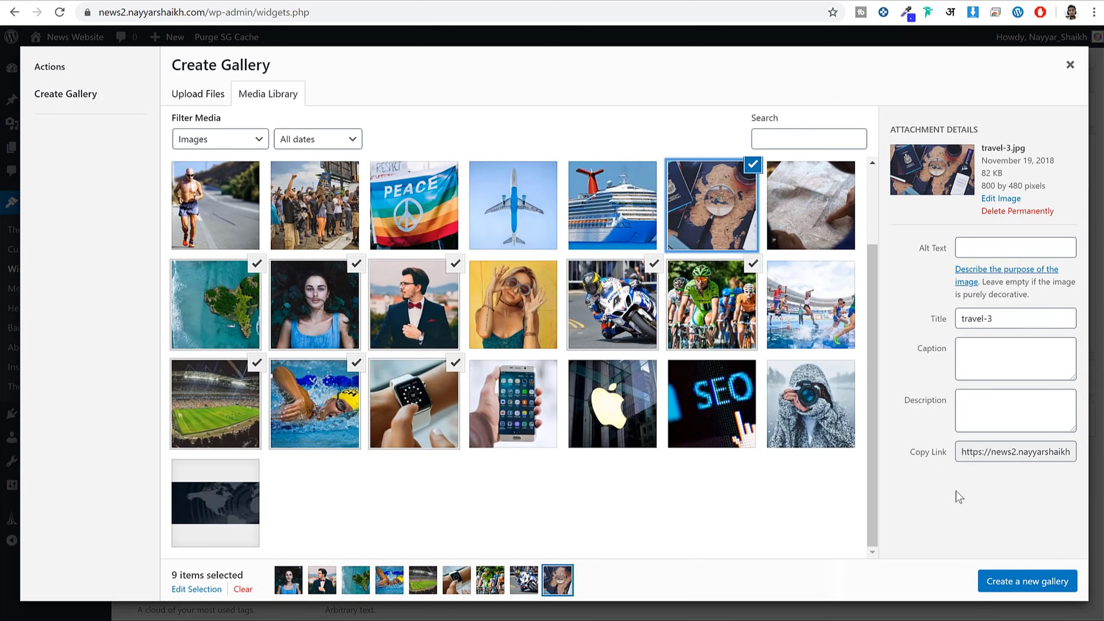
Create and insert the nine-image gallery, then save the widget.
left_click(1028, 583)
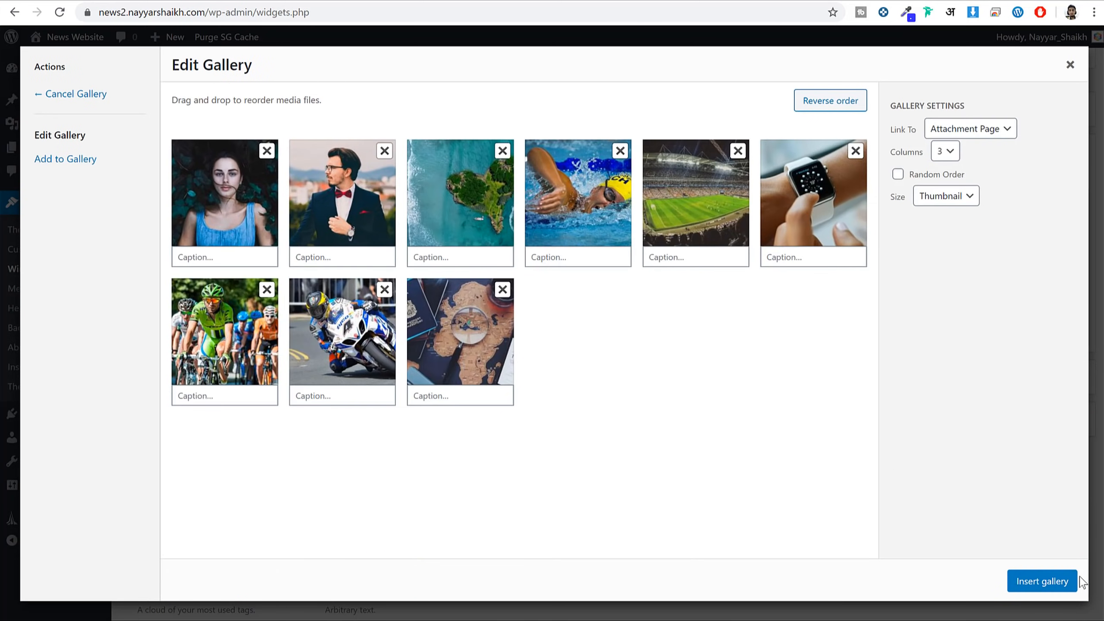
left_click(1042, 580)
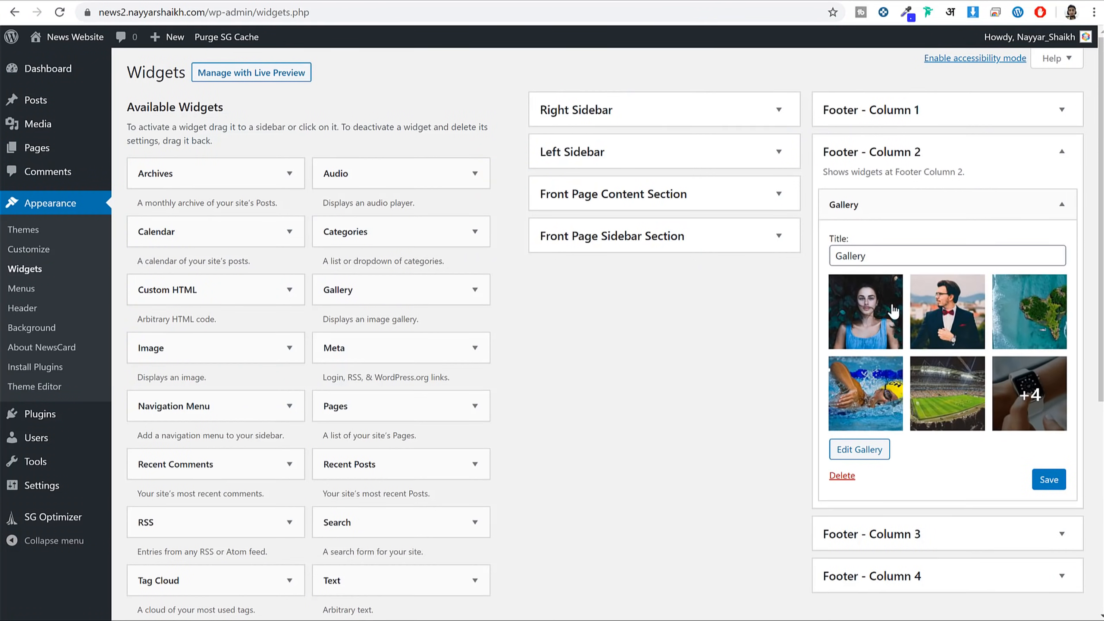
left_click(1049, 482)
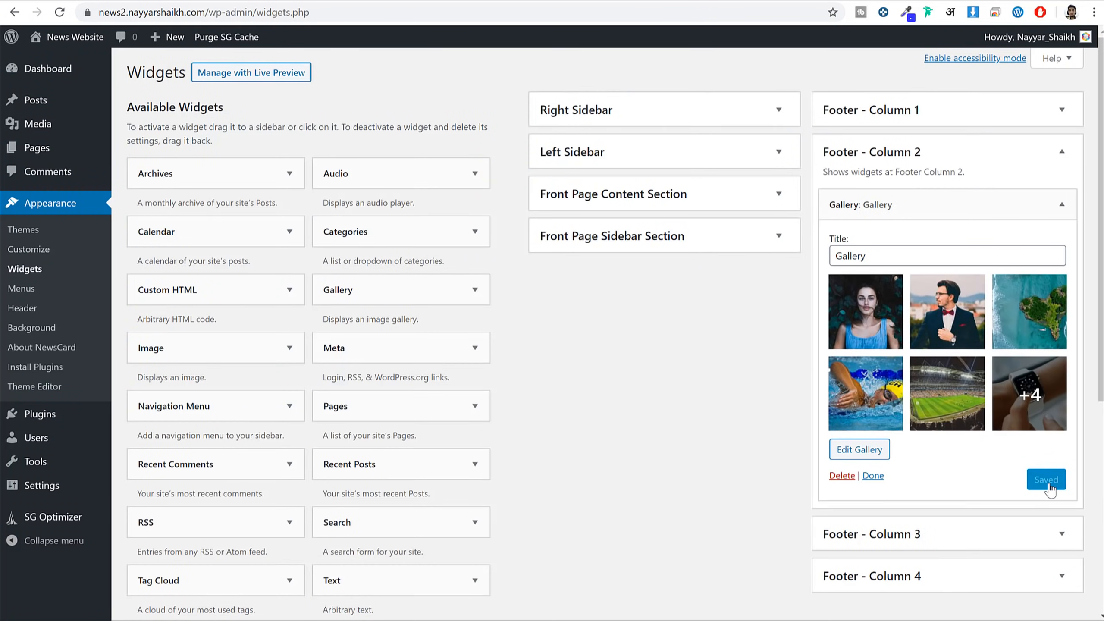
left_click(1066, 214)
left_click(1027, 153)
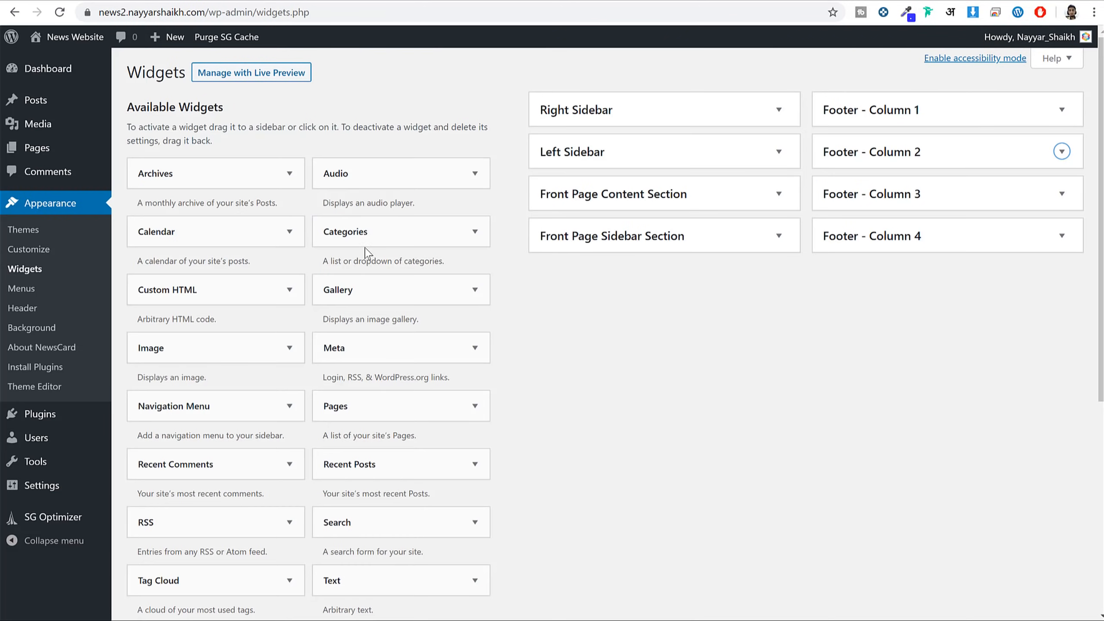
Add a Categories widget titled 'Categories' to Footer - Column 3 with post counts shown, and save.
left_click_drag(374, 232, 933, 235)
left_click(921, 301)
type("Categories")
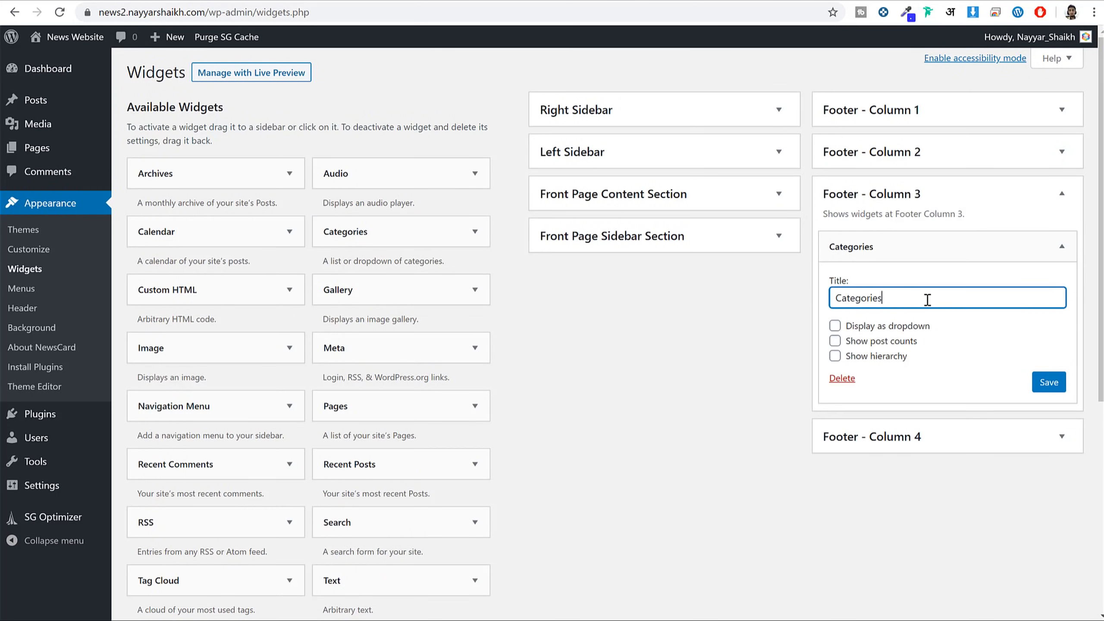
left_click(855, 341)
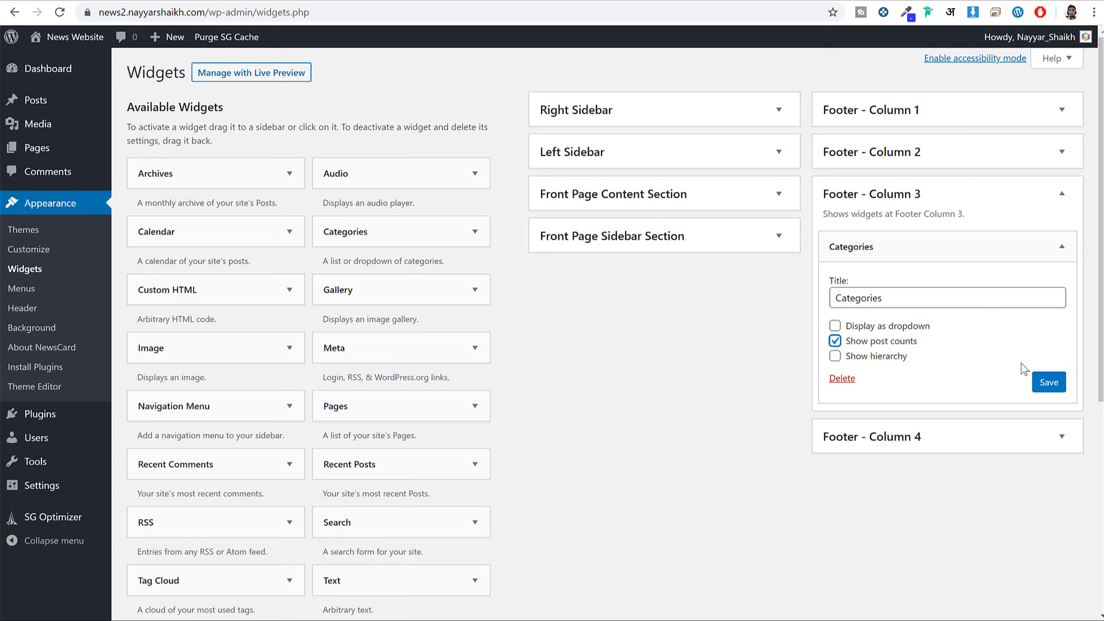
left_click(1060, 194)
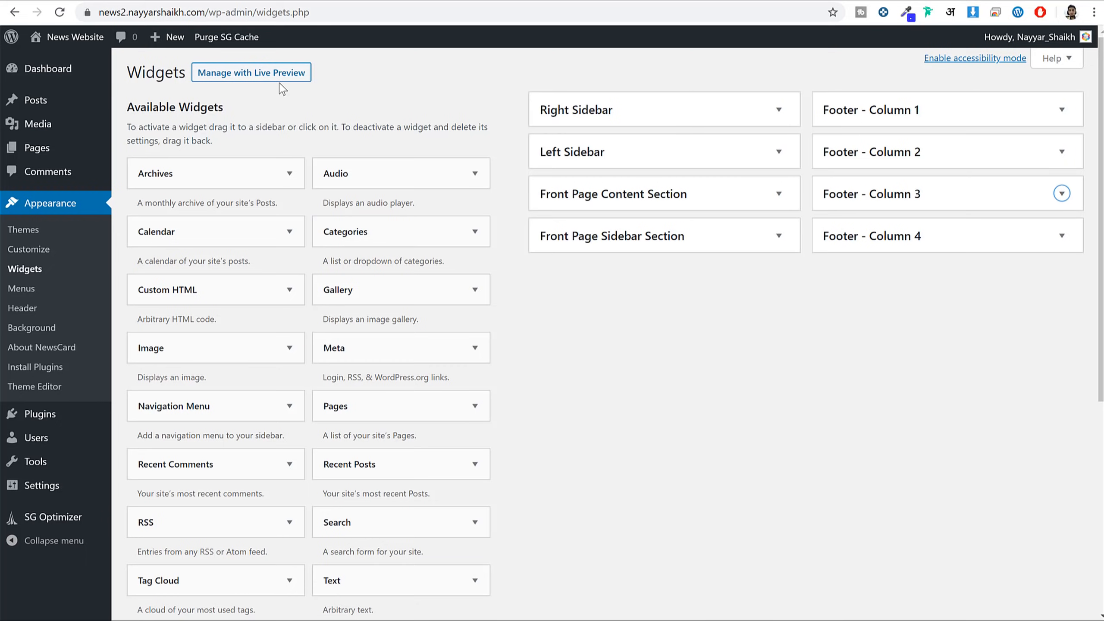
left_click(125, 2)
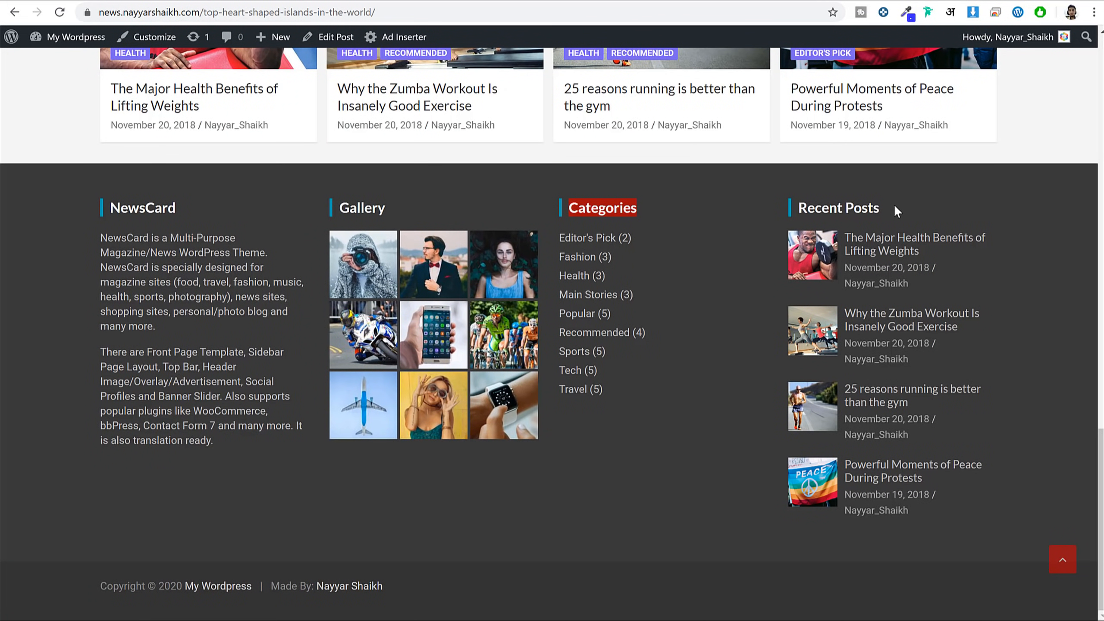
Add the TH: Recent Posts widget to Footer - Column 4.
left_click(288, 2)
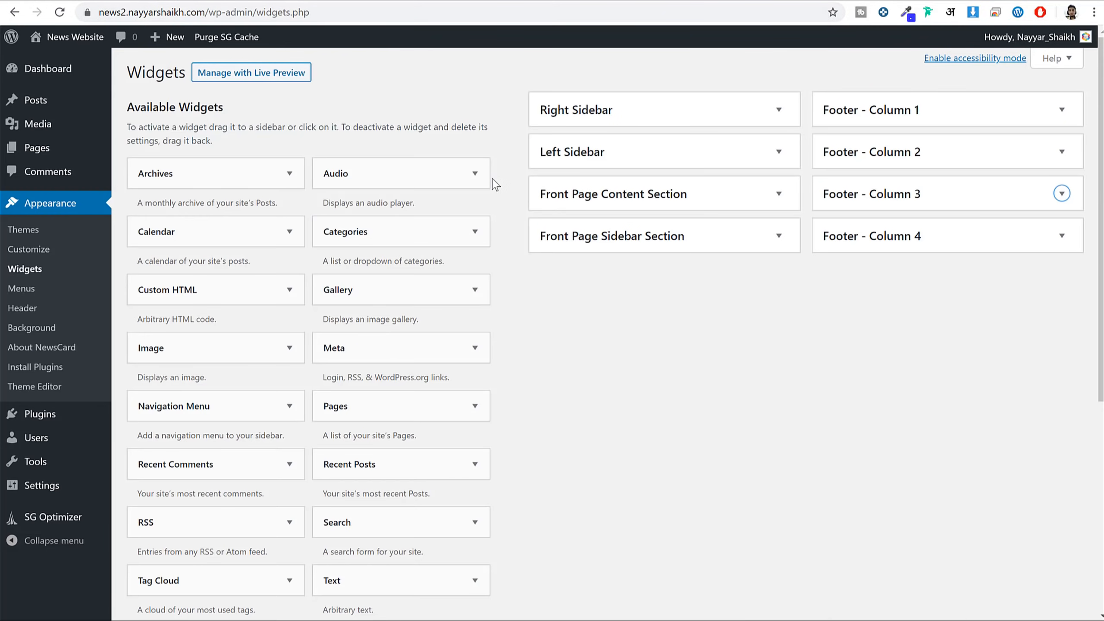
scroll(566, 285, "down", 3)
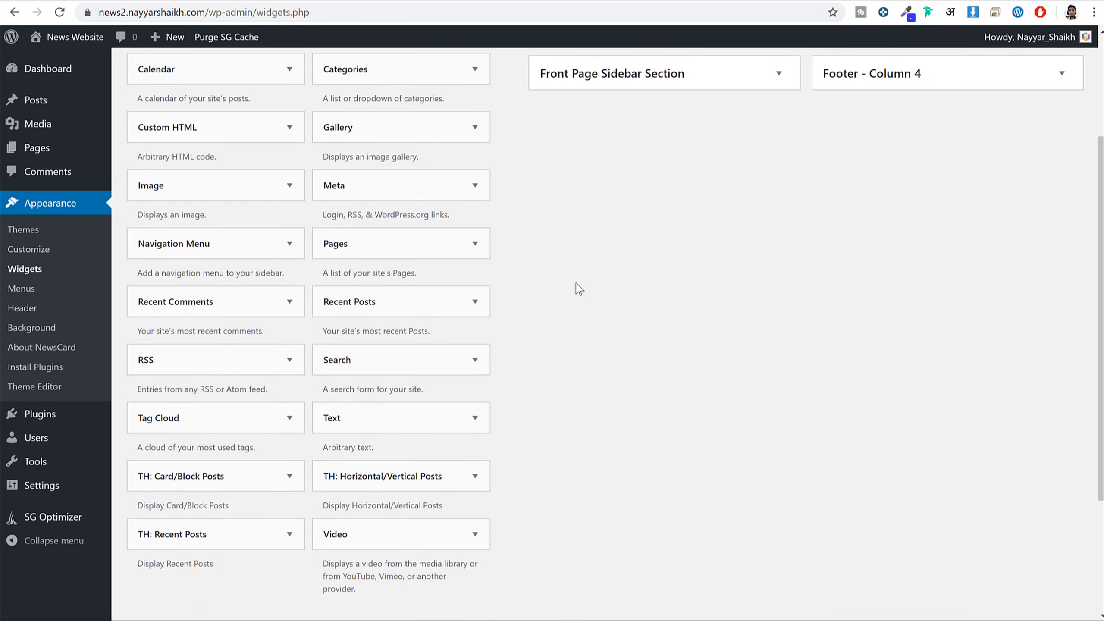
scroll(579, 289, "down", 1)
left_click(456, 262)
left_click(458, 264)
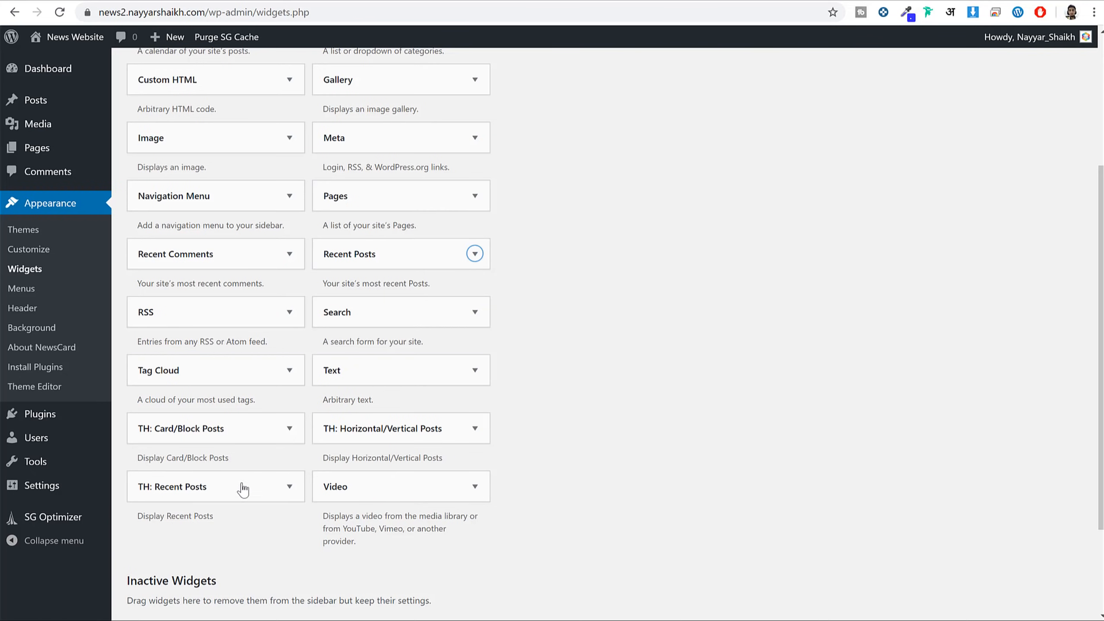
scroll(235, 461, "down", 2)
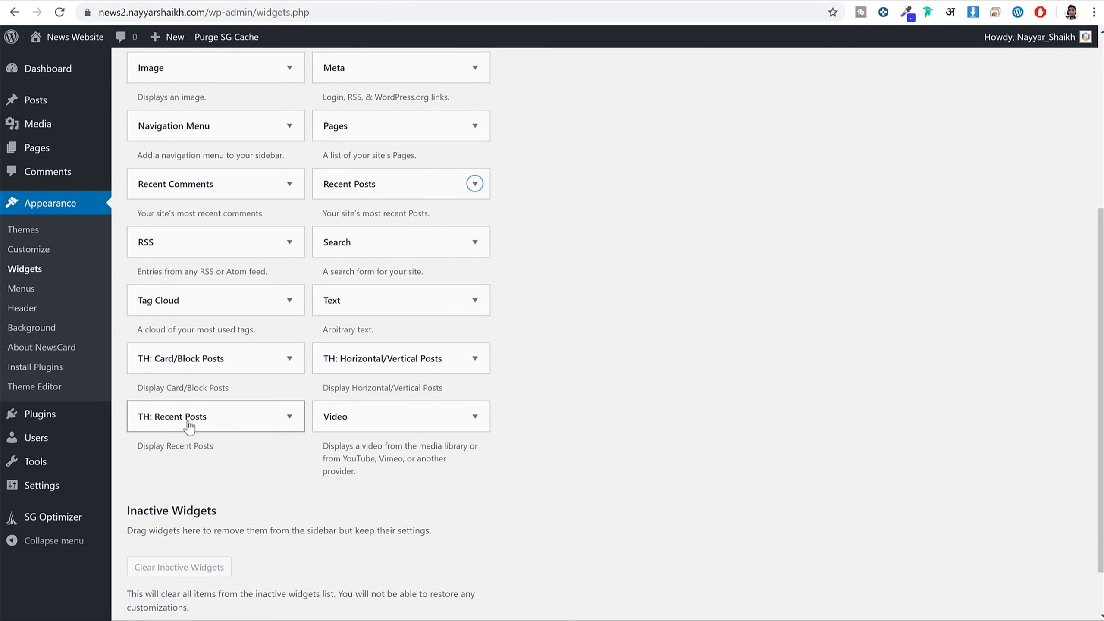
left_click(252, 427)
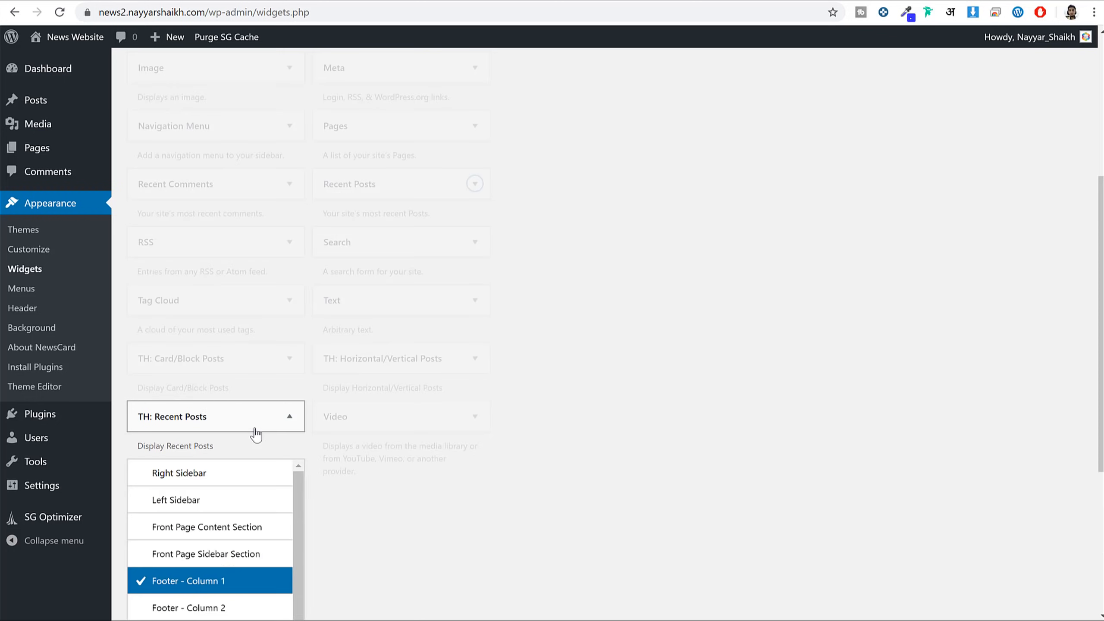
scroll(261, 478, "down", 4)
left_click(200, 522)
left_click(258, 552)
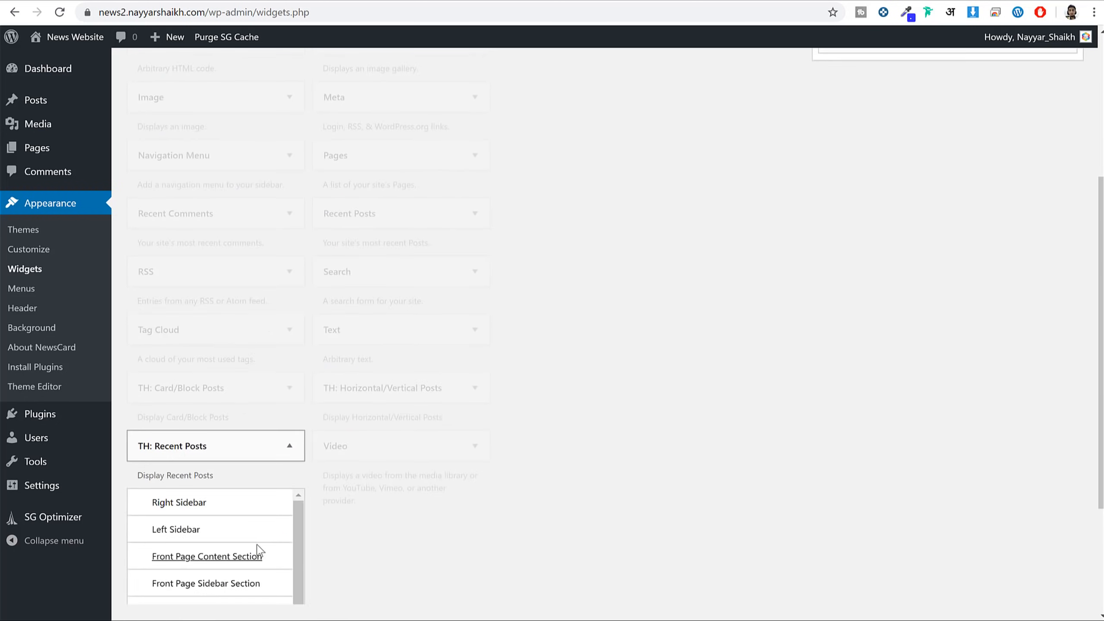
Title the widget 'Recent Posts', keep 4 posts, and save it.
type("Recent Posts")
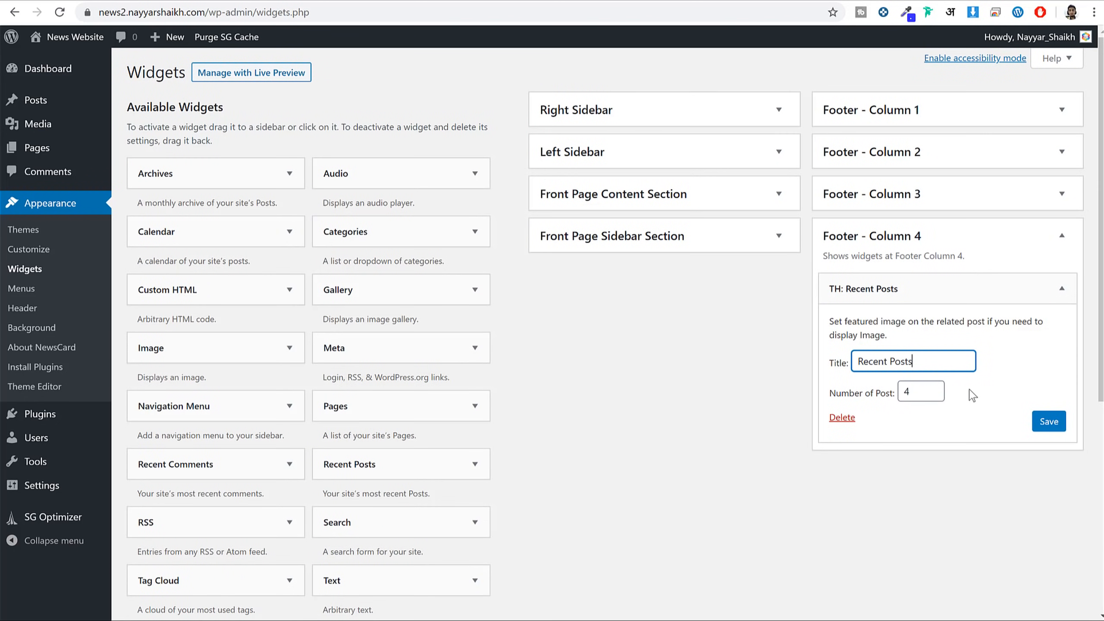
key("Tab")
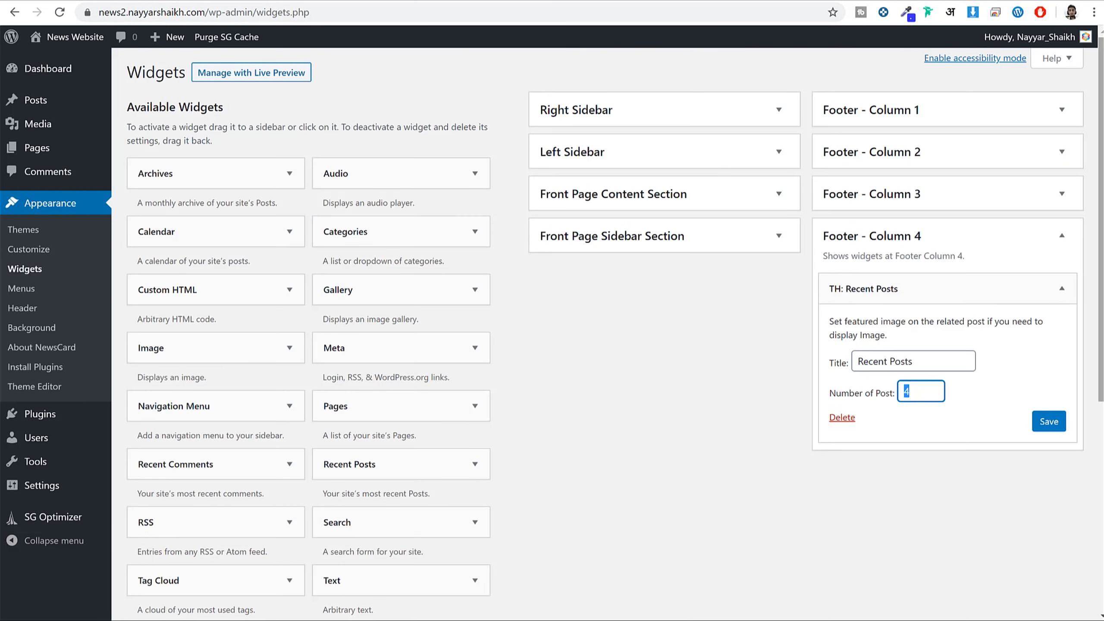
left_click(1048, 421)
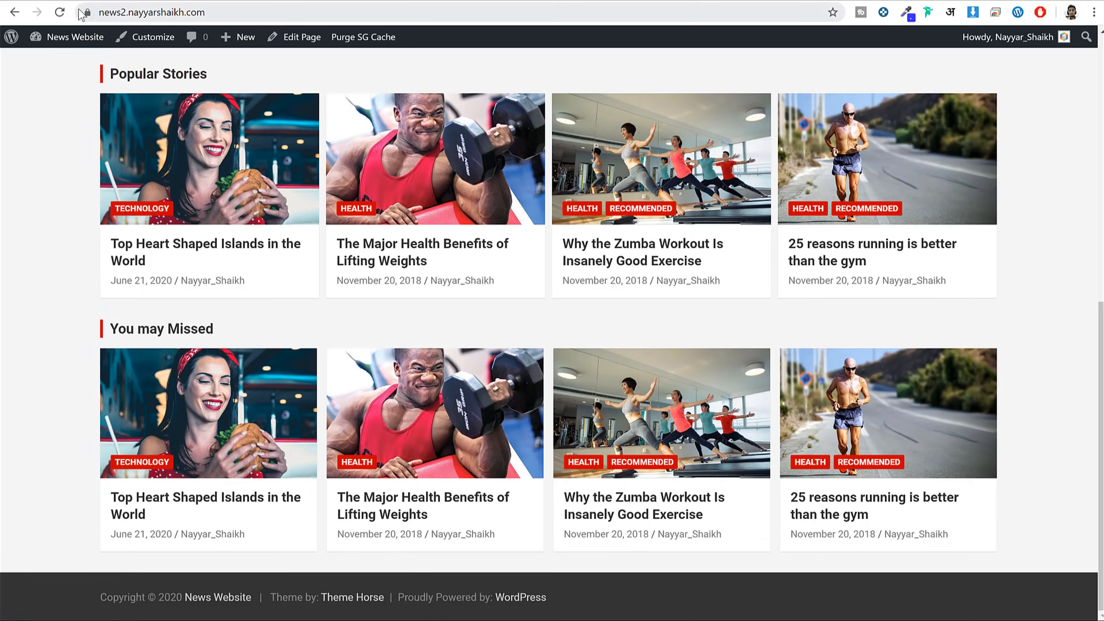
Reload the homepage and scroll to the footer to check the four Recent Posts.
left_click(69, 13)
scroll(415, 313, "down", 6)
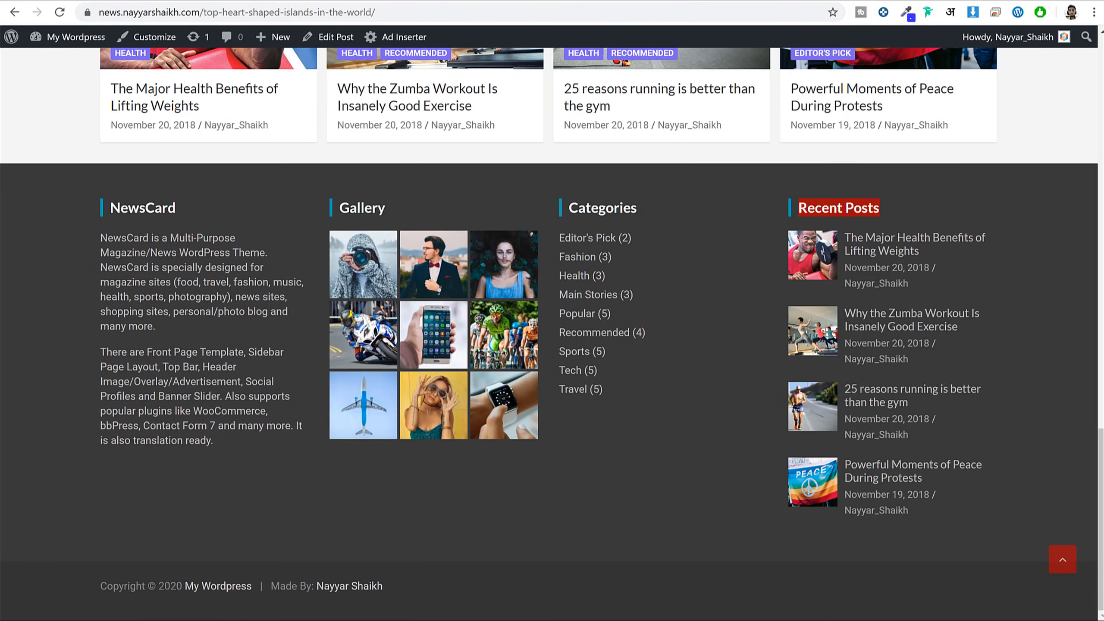
scroll(804, 353, "up", 9)
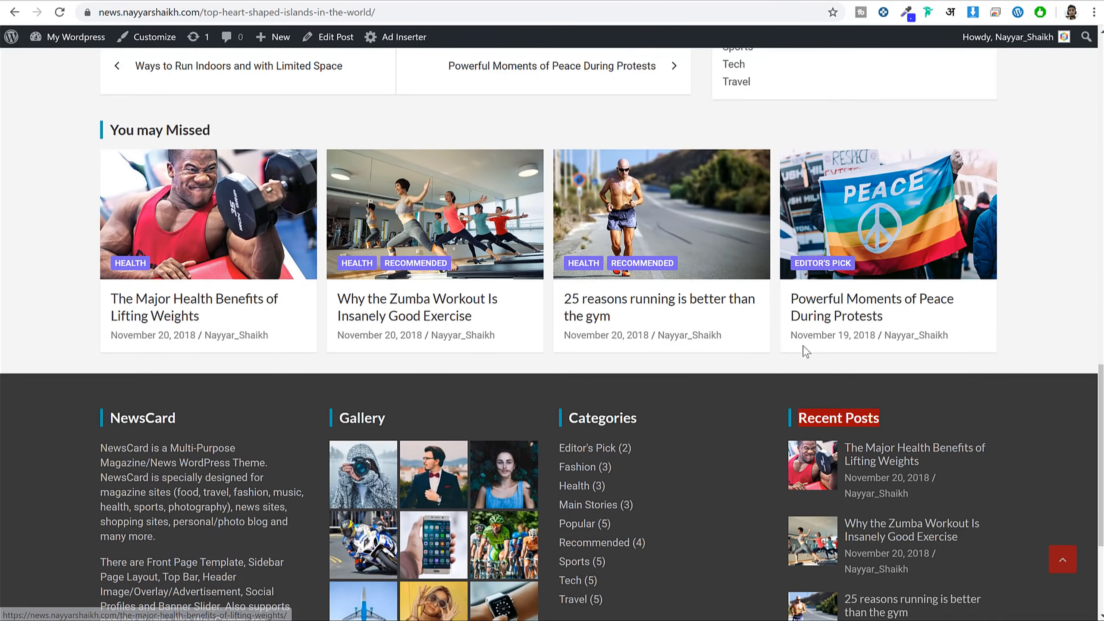
scroll(804, 352, "down", 9)
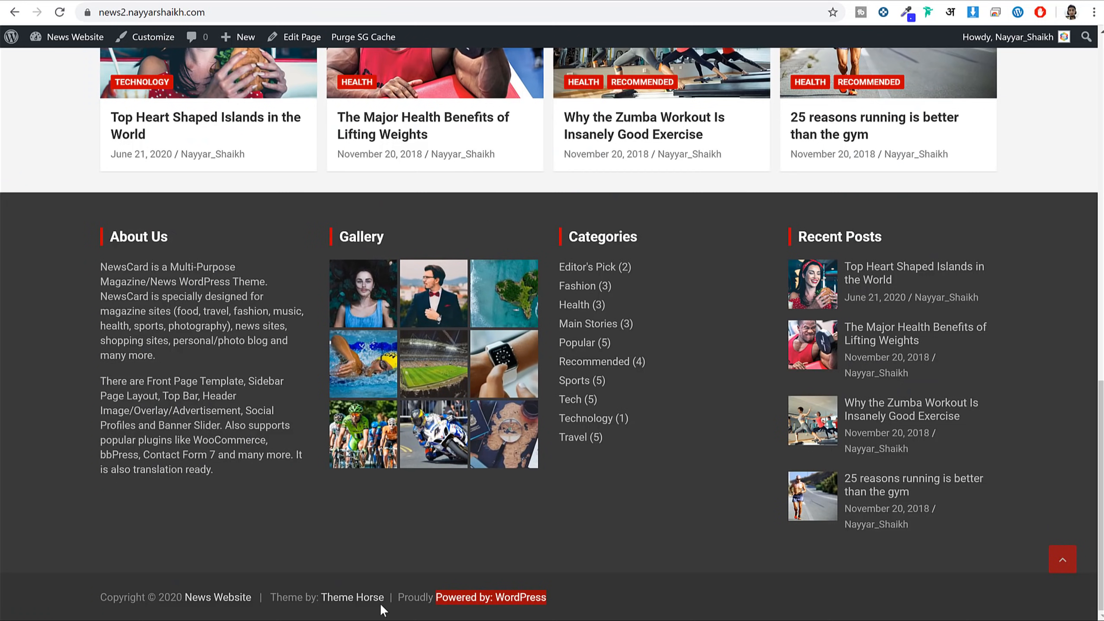
left_click(309, 594)
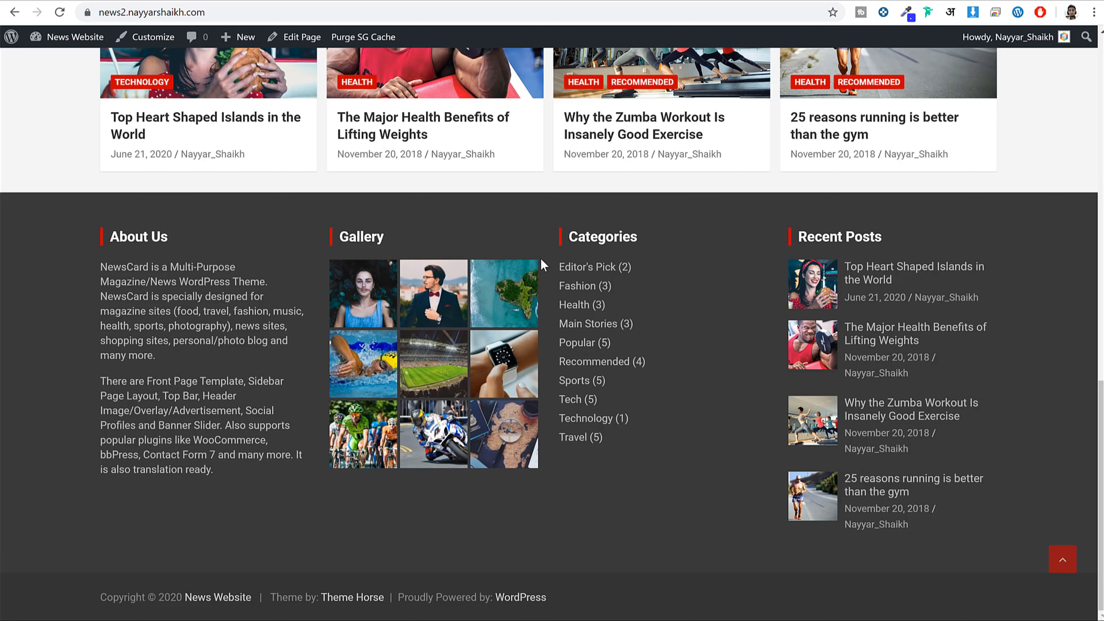
key("Home")
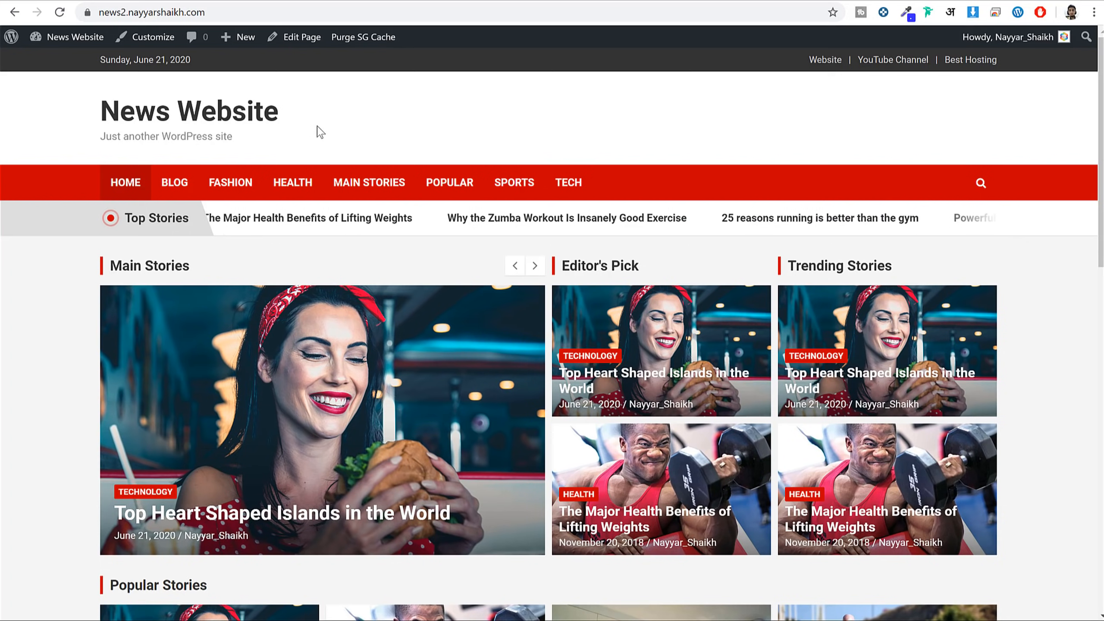
left_click(153, 37)
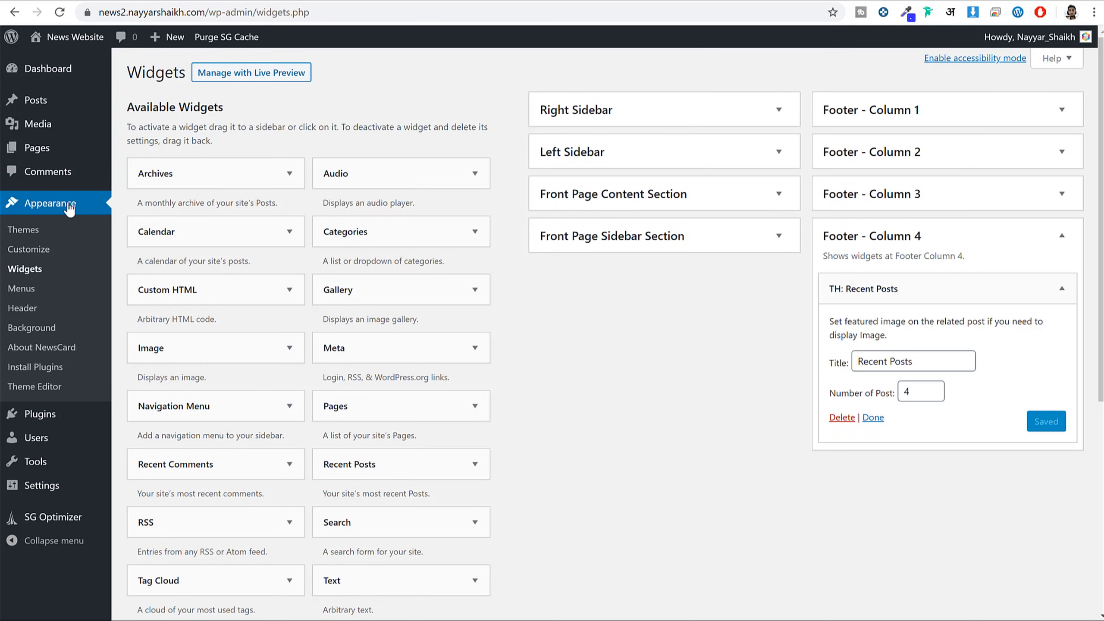
Set the PULL&BEAR image, cropped tightly around its text, as the site logo in Site Identity.
left_click(40, 248)
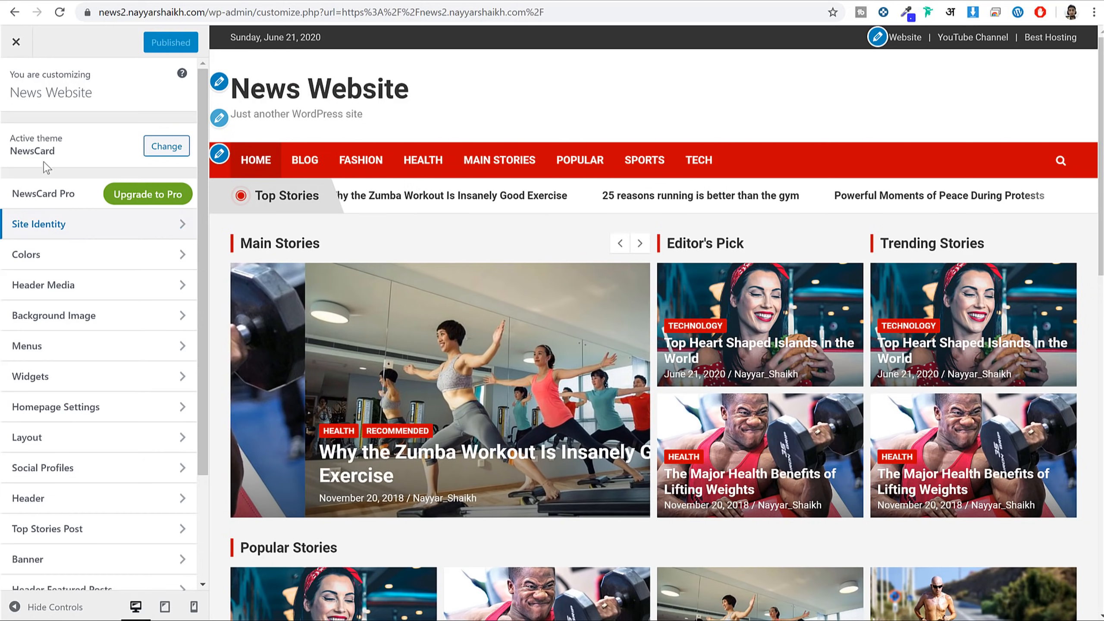
left_click(62, 226)
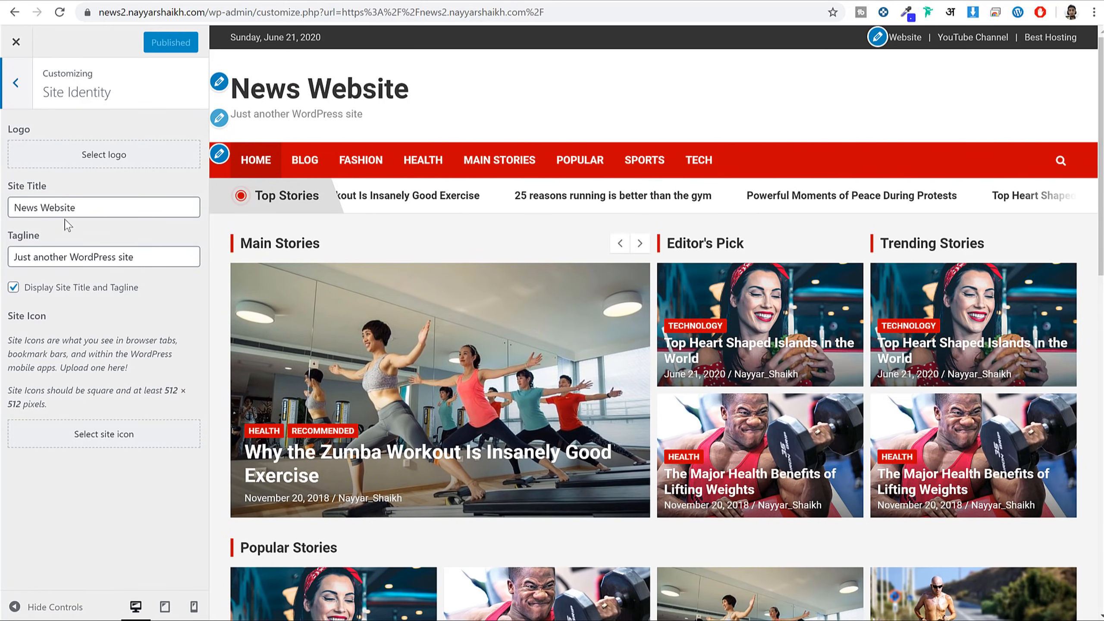
left_click(99, 155)
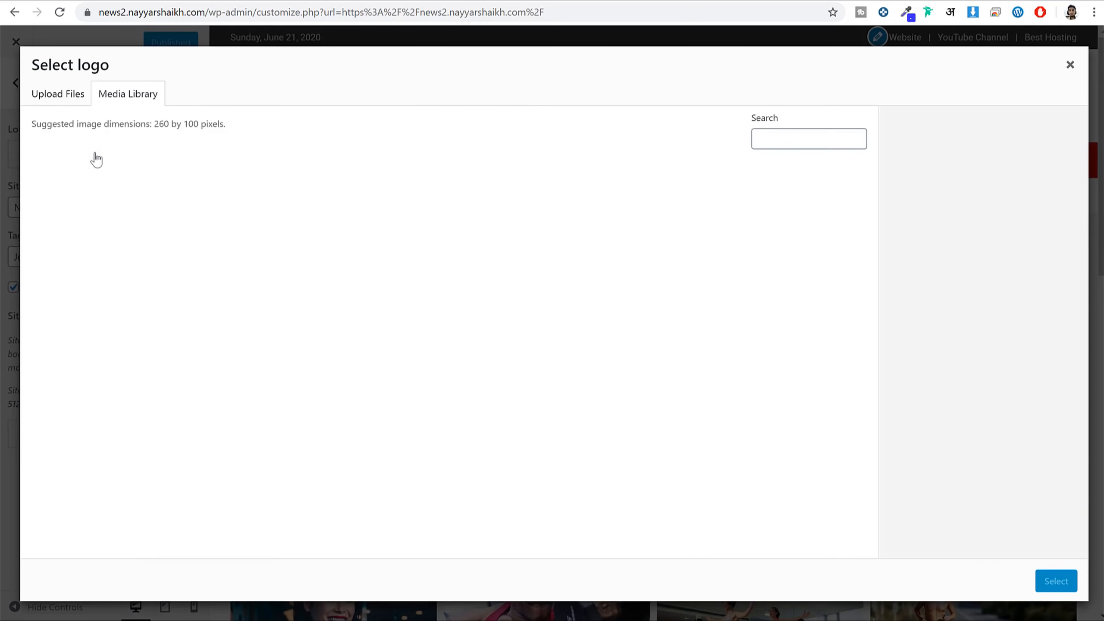
left_click(397, 221)
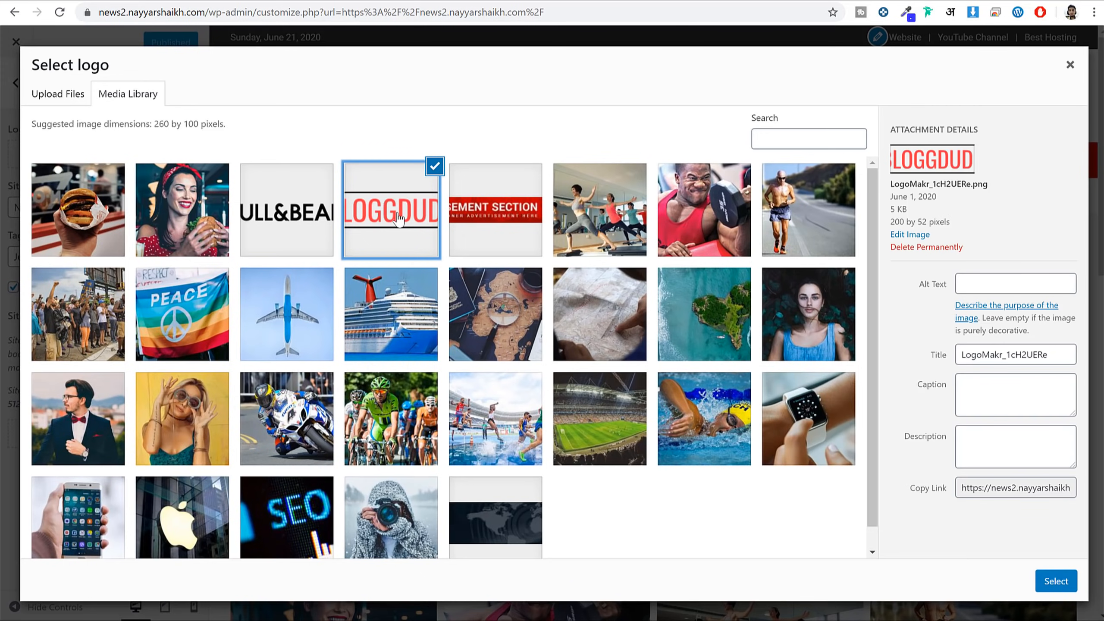
left_click(284, 219)
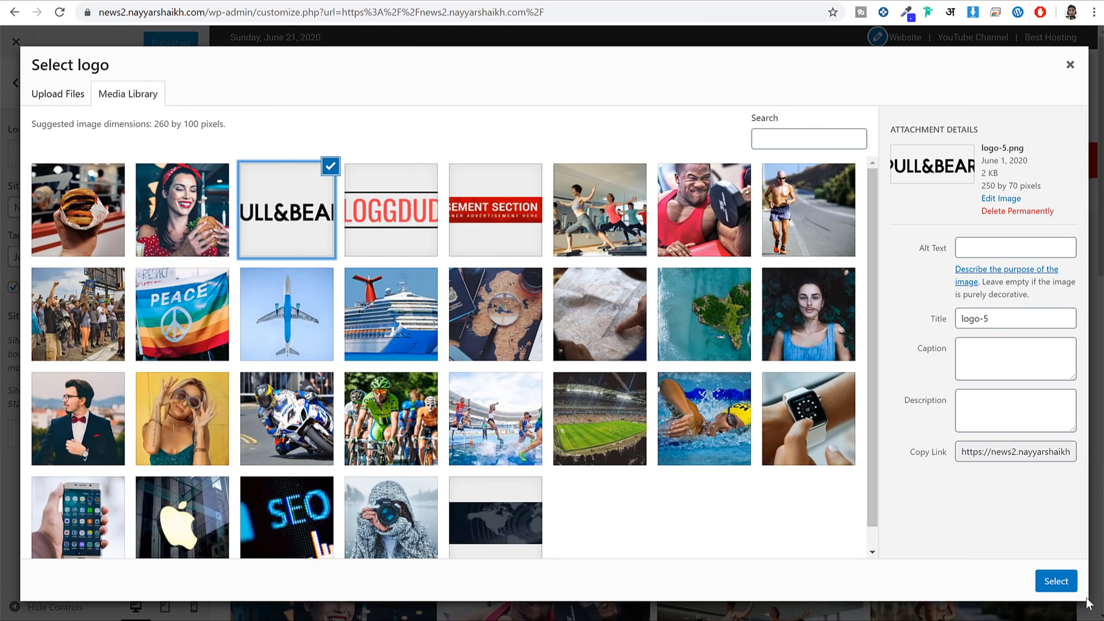
left_click(1056, 581)
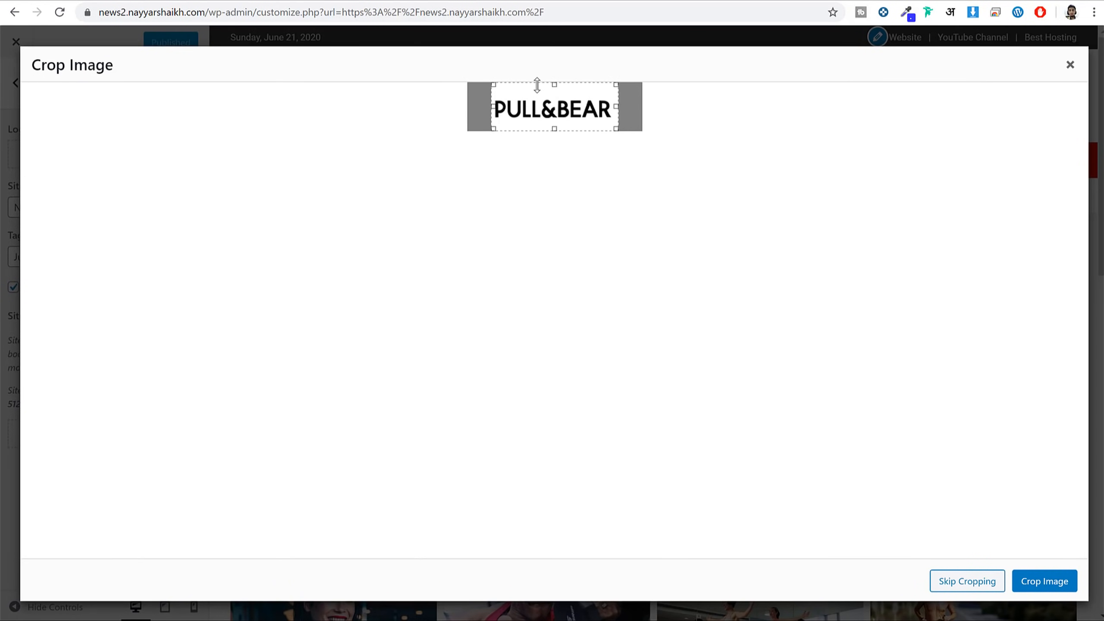
left_click_drag(554, 83, 554, 116)
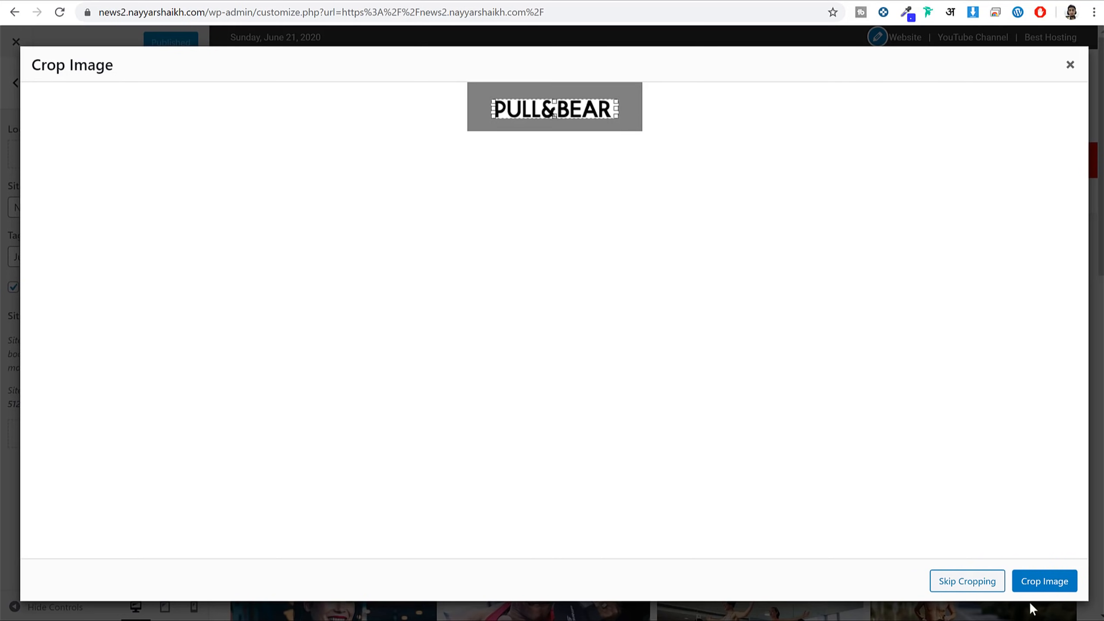
left_click(1052, 585)
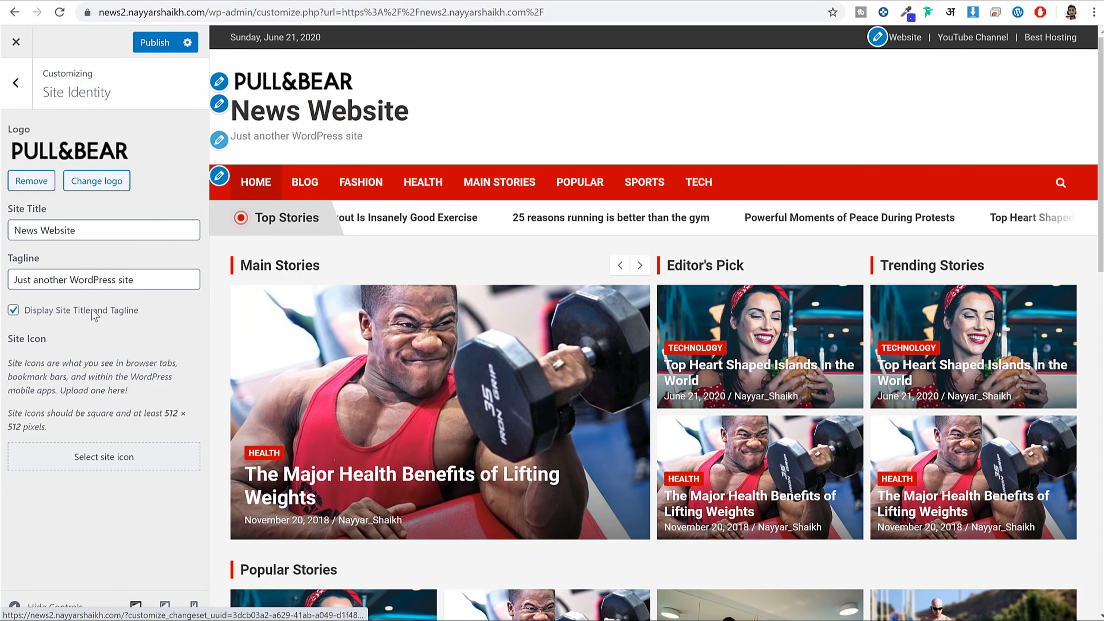
Hide the site title and tagline, leave the site icon unset, and publish the changes.
left_click_drag(50, 310, 134, 310)
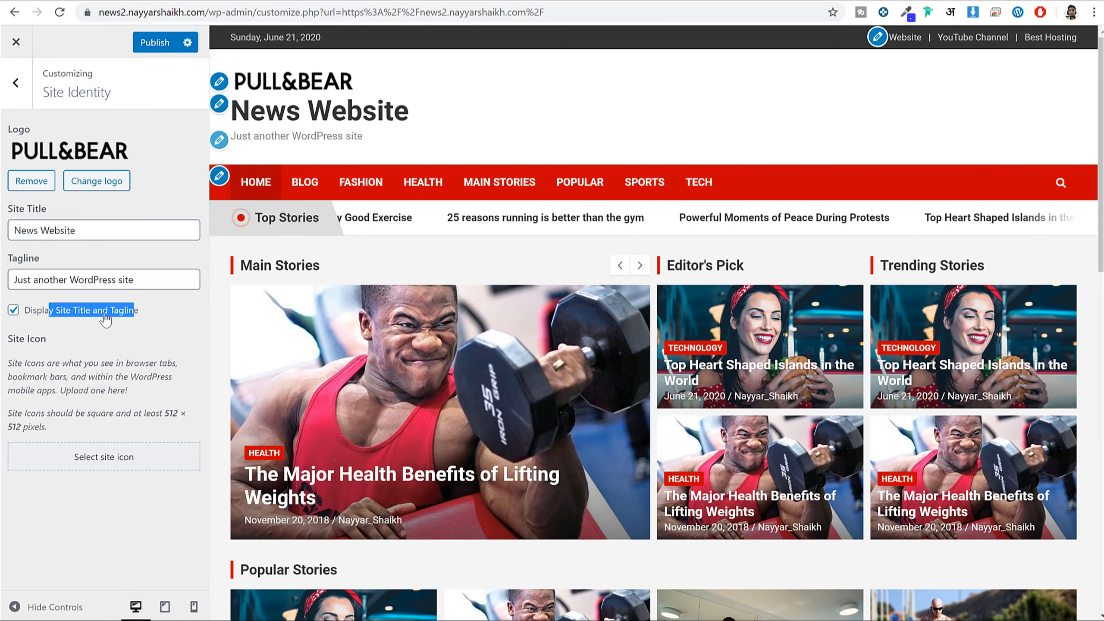
left_click(13, 310)
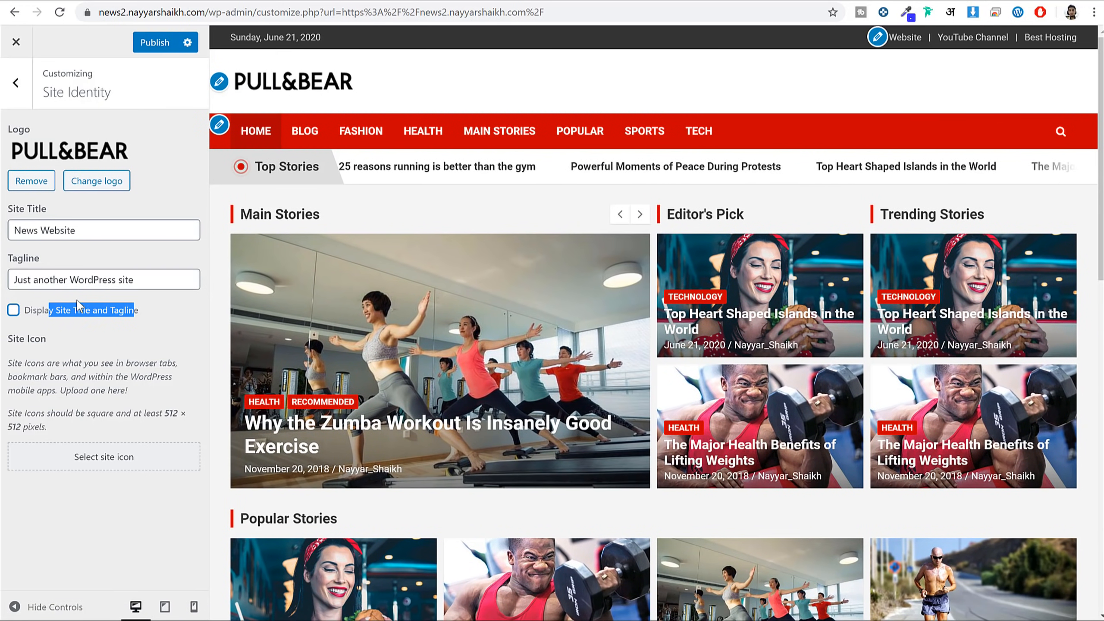
left_click(99, 456)
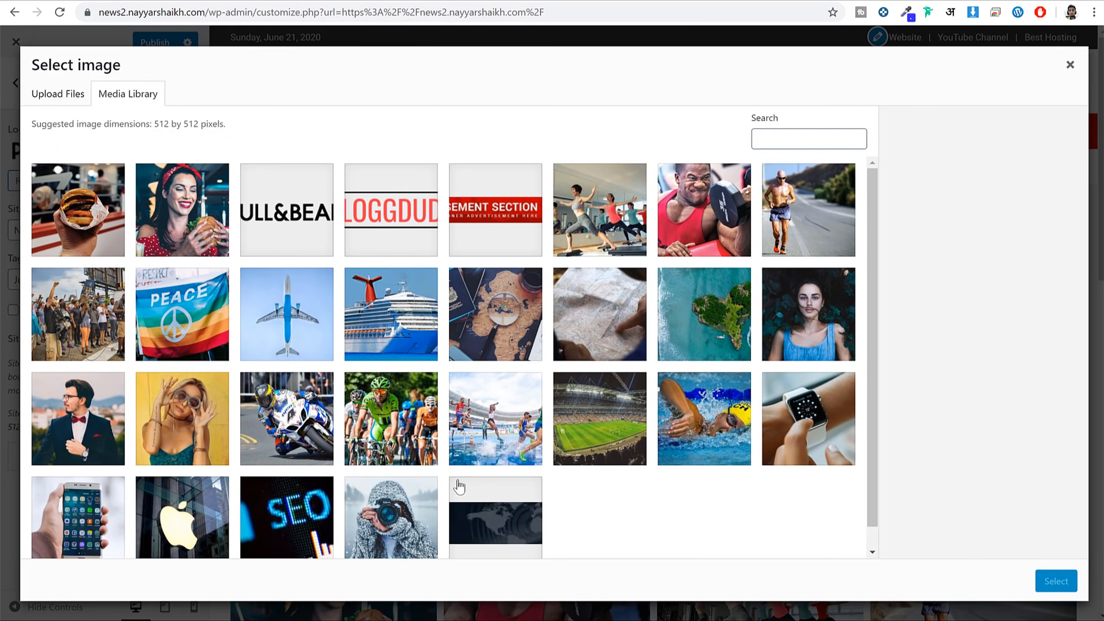
left_click(1068, 66)
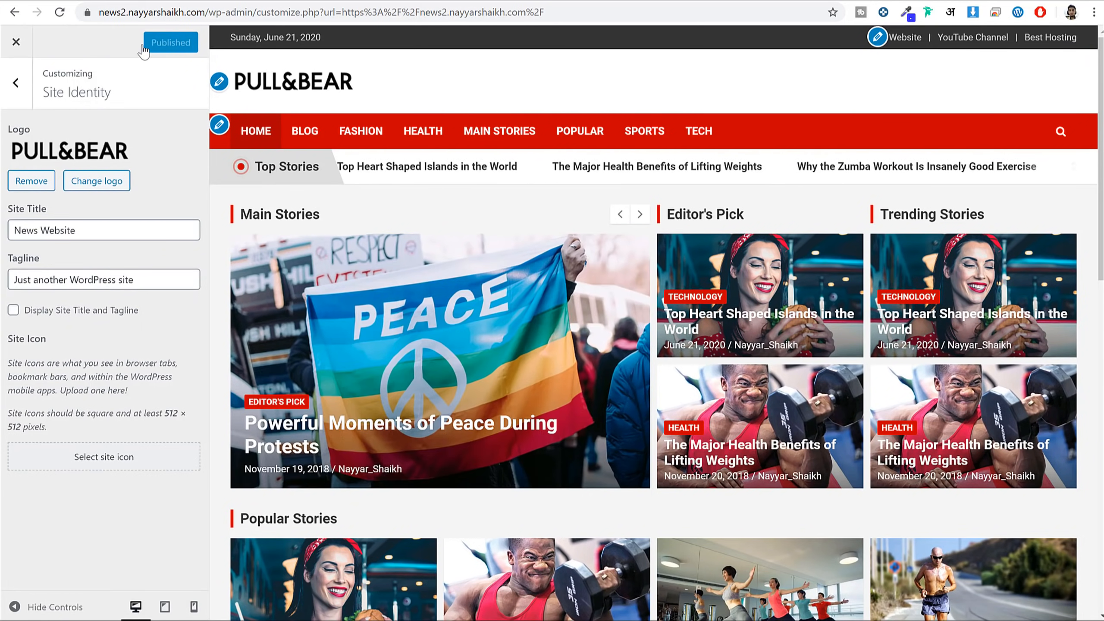
scroll(726, 194, "down", 3)
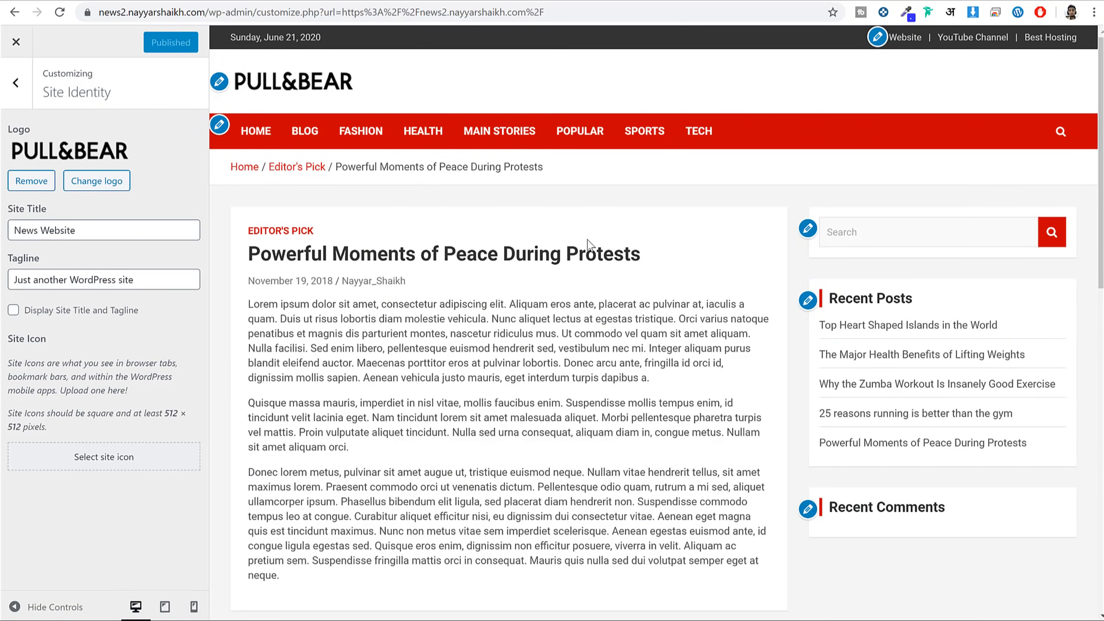
Turn on featured images in single posts under NewsCard Settings.
left_click(16, 82)
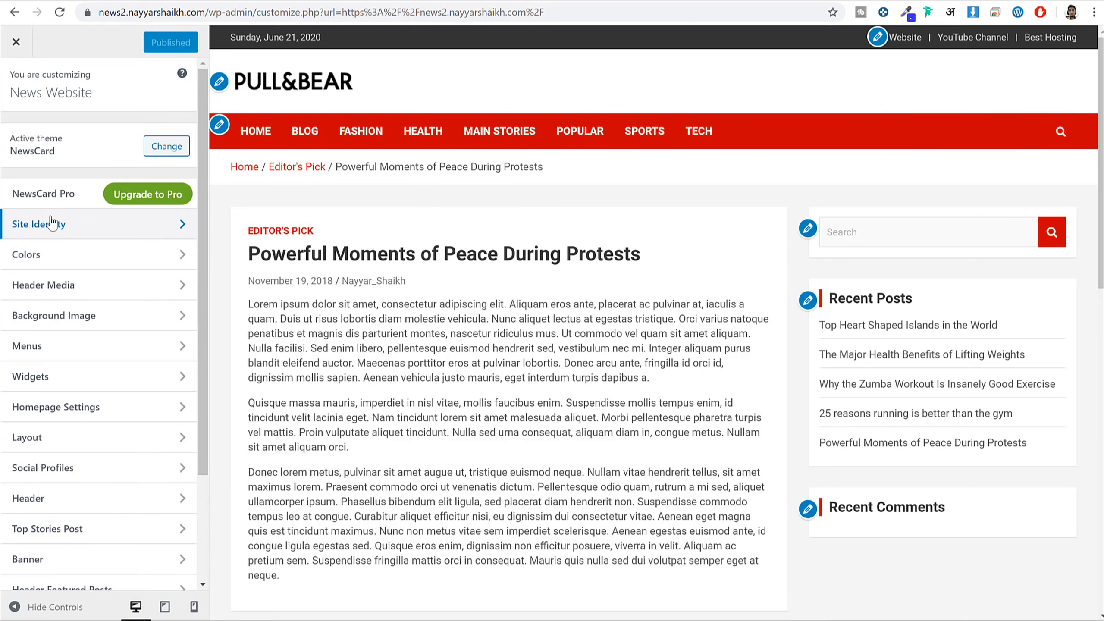
scroll(70, 294, "down", 3)
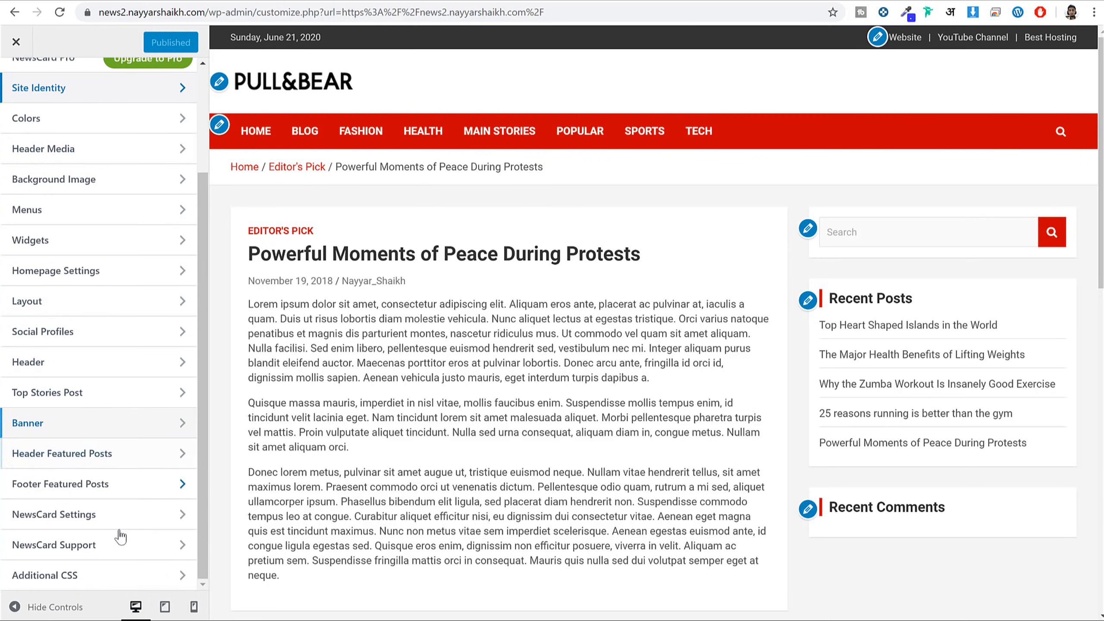
left_click(95, 518)
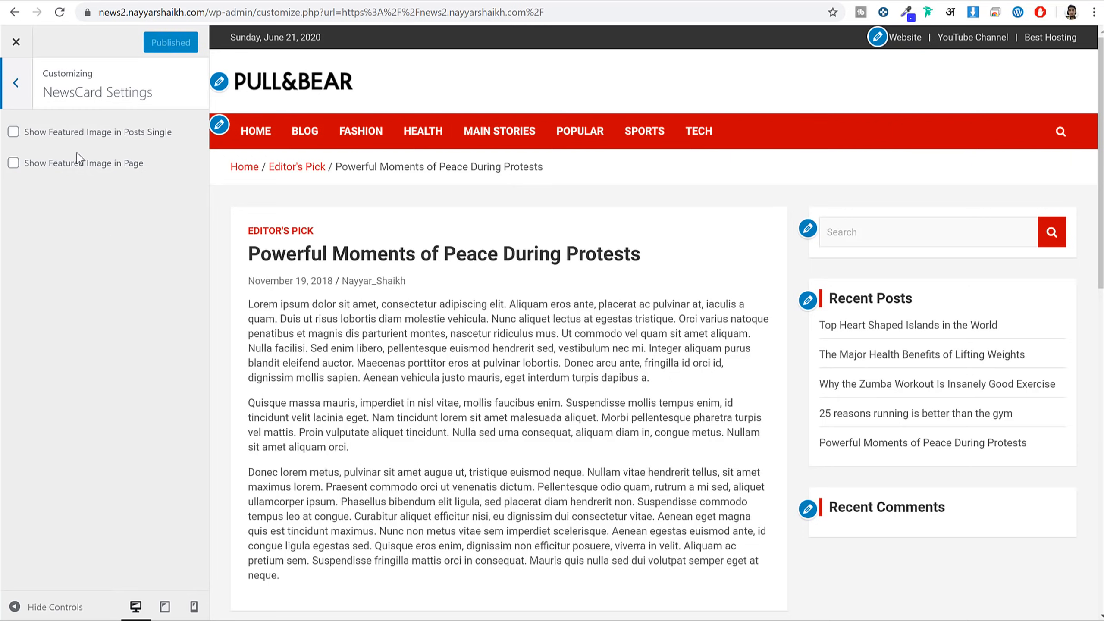
left_click(29, 135)
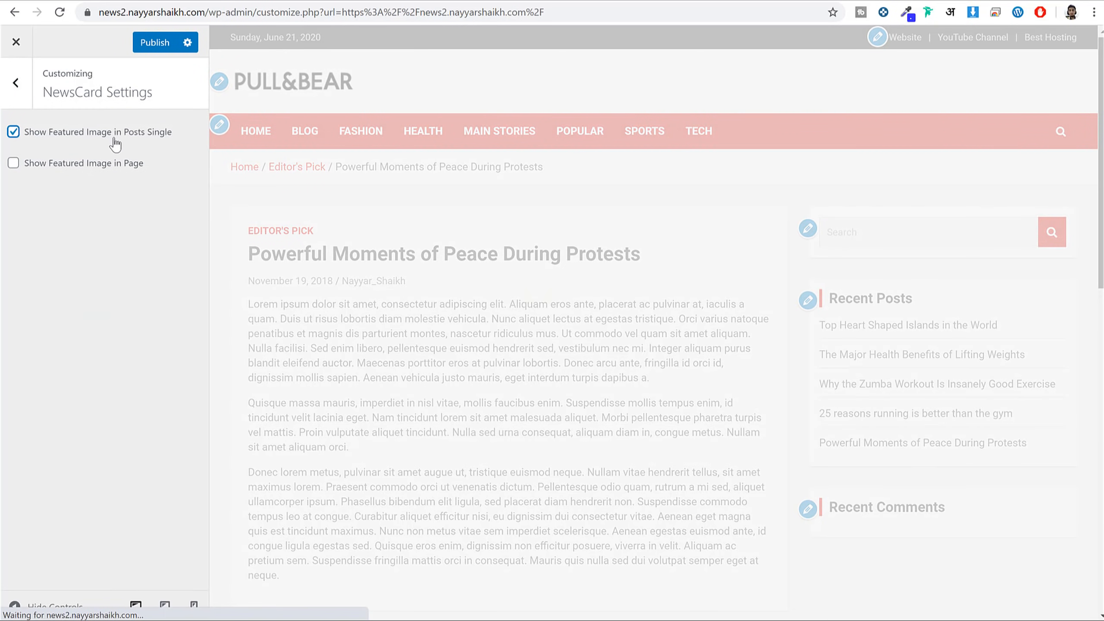
Publish the change and load the home page in the preview.
scroll(602, 252, "down", 3)
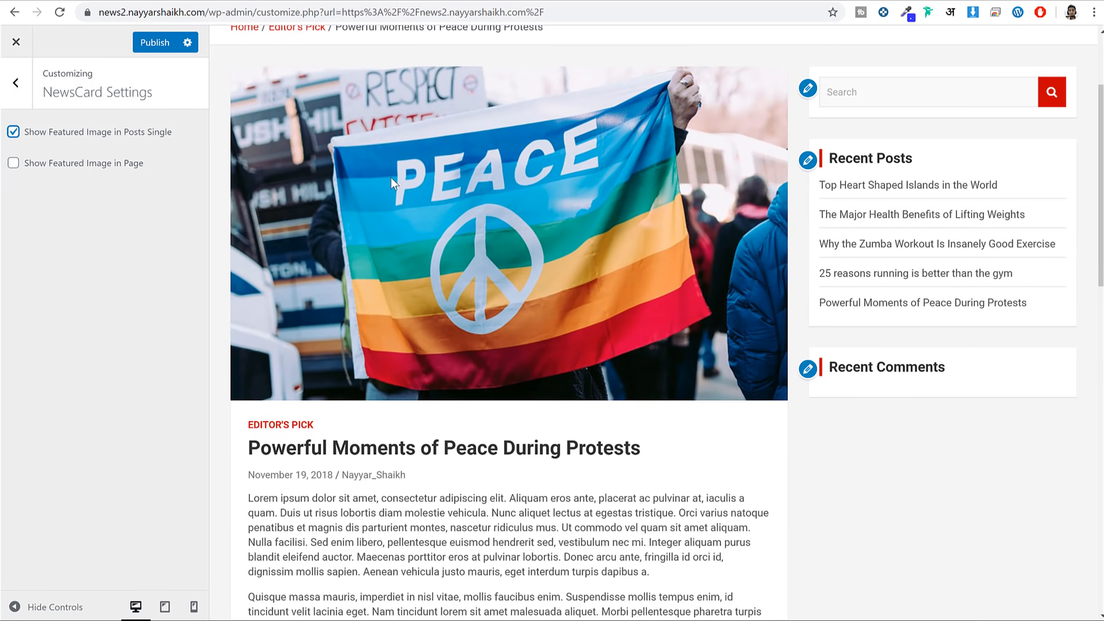
scroll(523, 173, "up", 3)
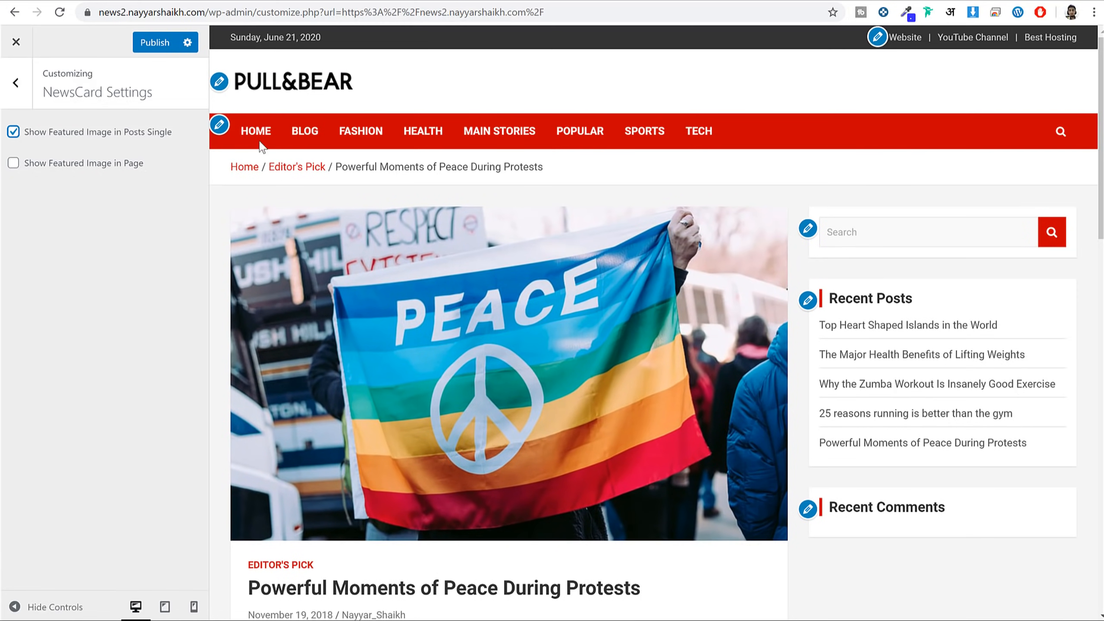
left_click(150, 43)
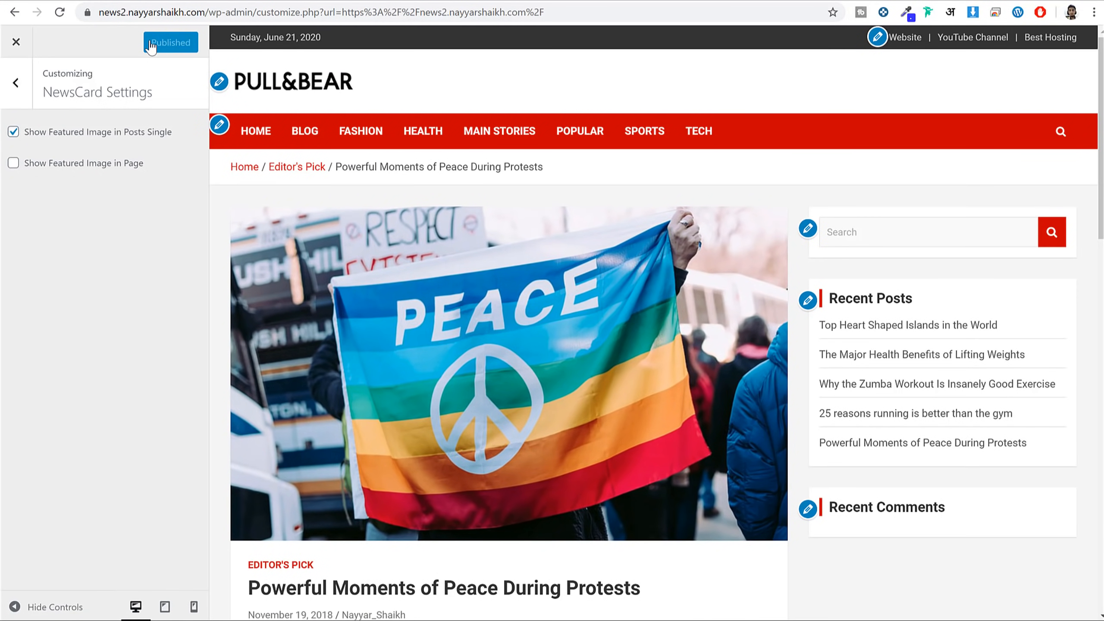
left_click(253, 132)
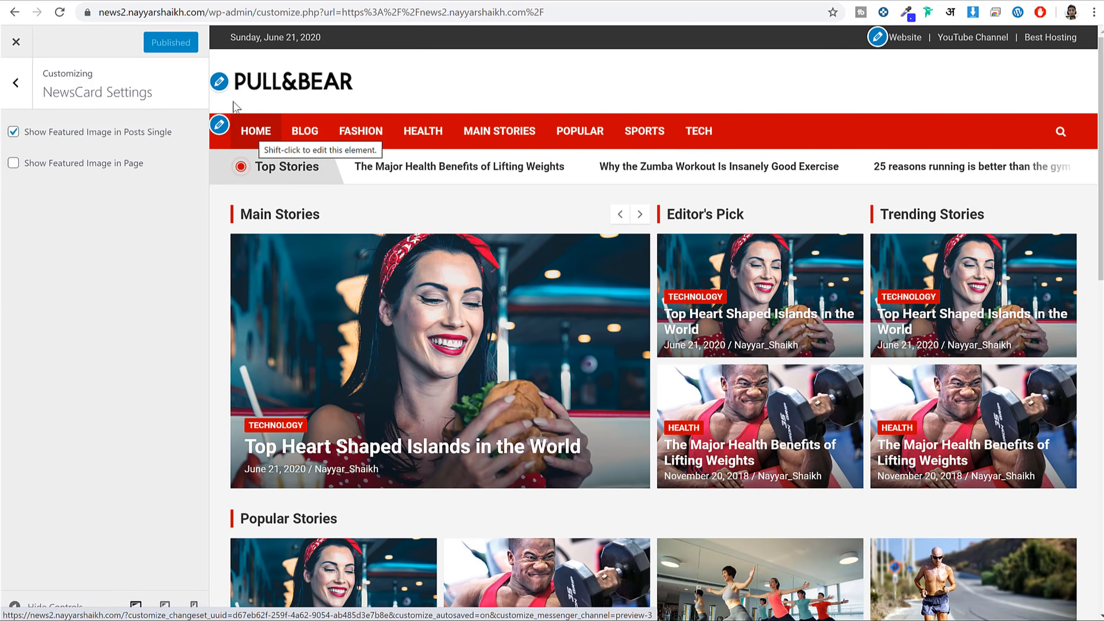
Open Widgets and review the Front Page Content and Front Page Sidebar Section descriptions.
left_click(25, 96)
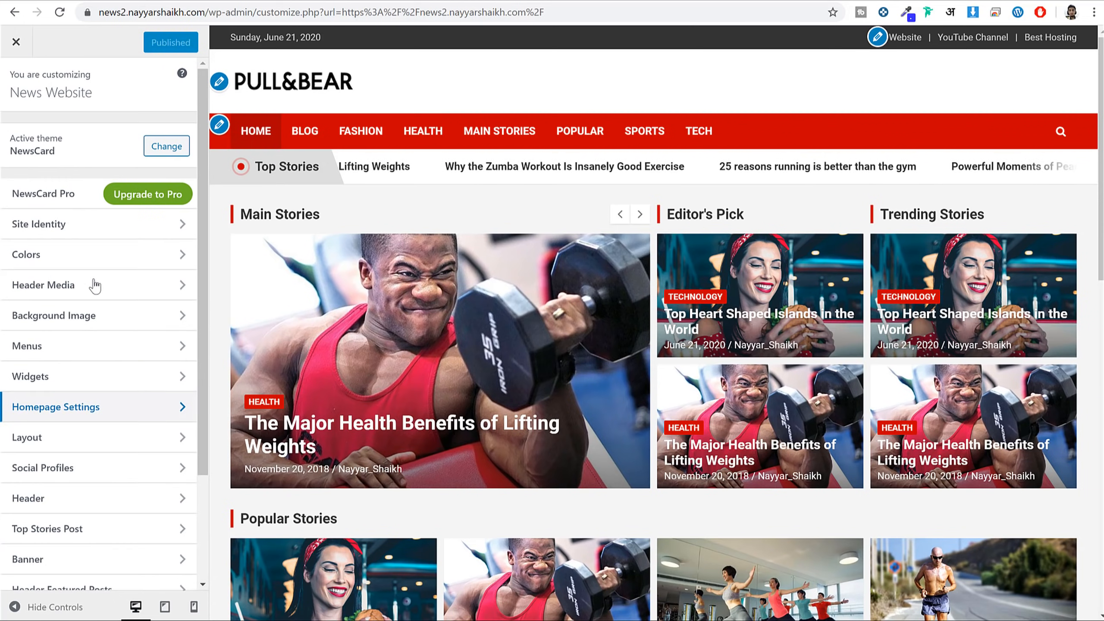
left_click(71, 379)
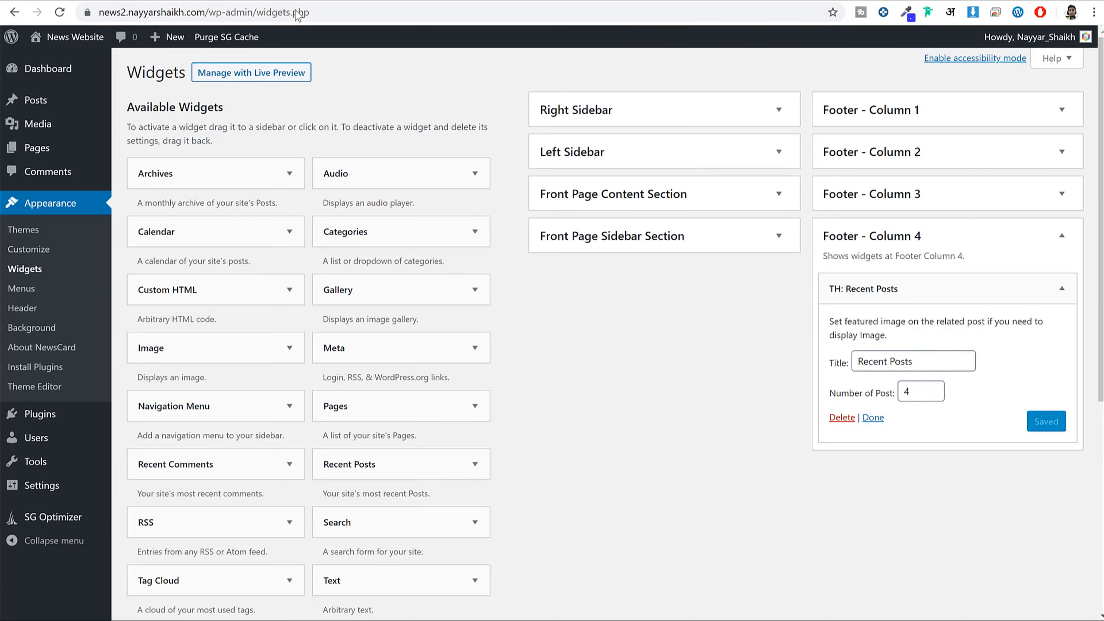
left_click(646, 197)
left_click(646, 197)
left_click(655, 248)
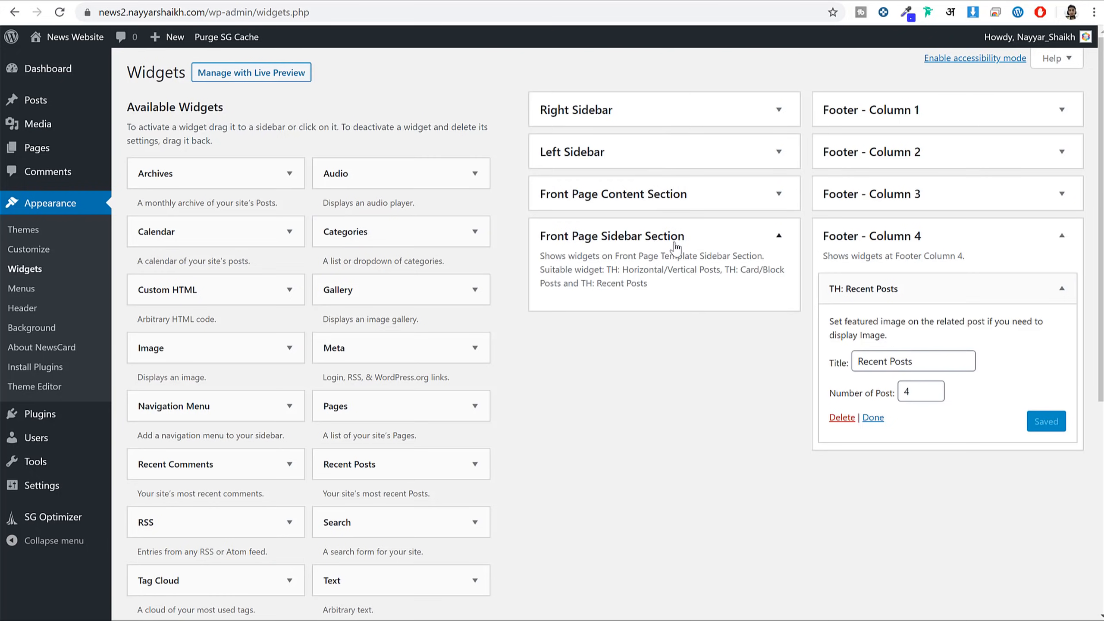
left_click(672, 249)
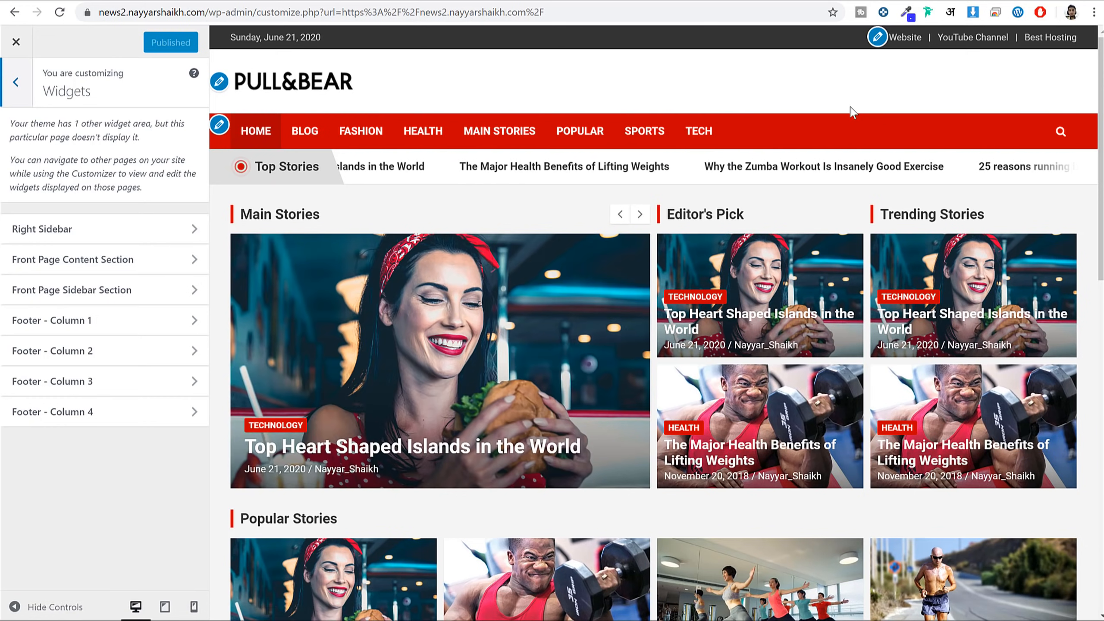
Inspect the front-page layout in the preview, then return to the main section list.
scroll(608, 248, "down", 10)
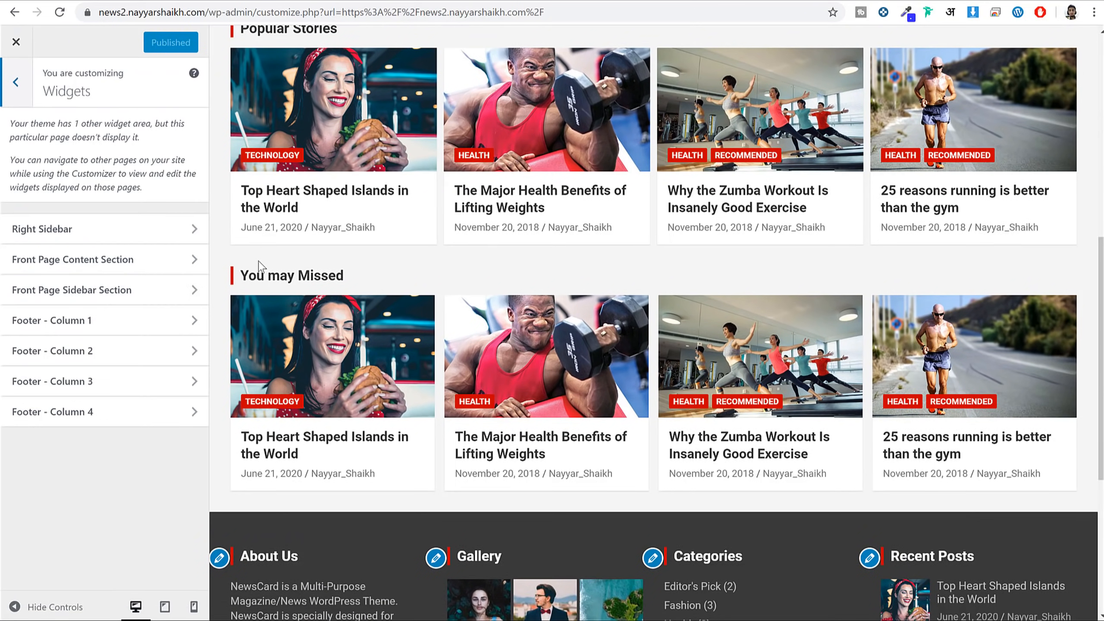
scroll(387, 276, "up", 10)
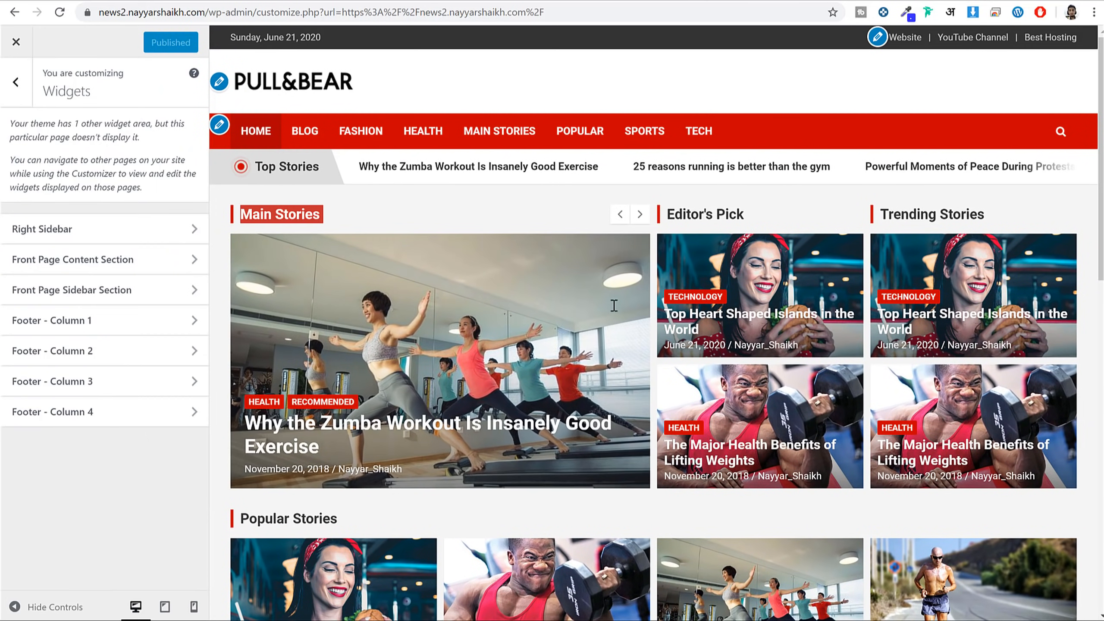
scroll(355, 354, "down", 4)
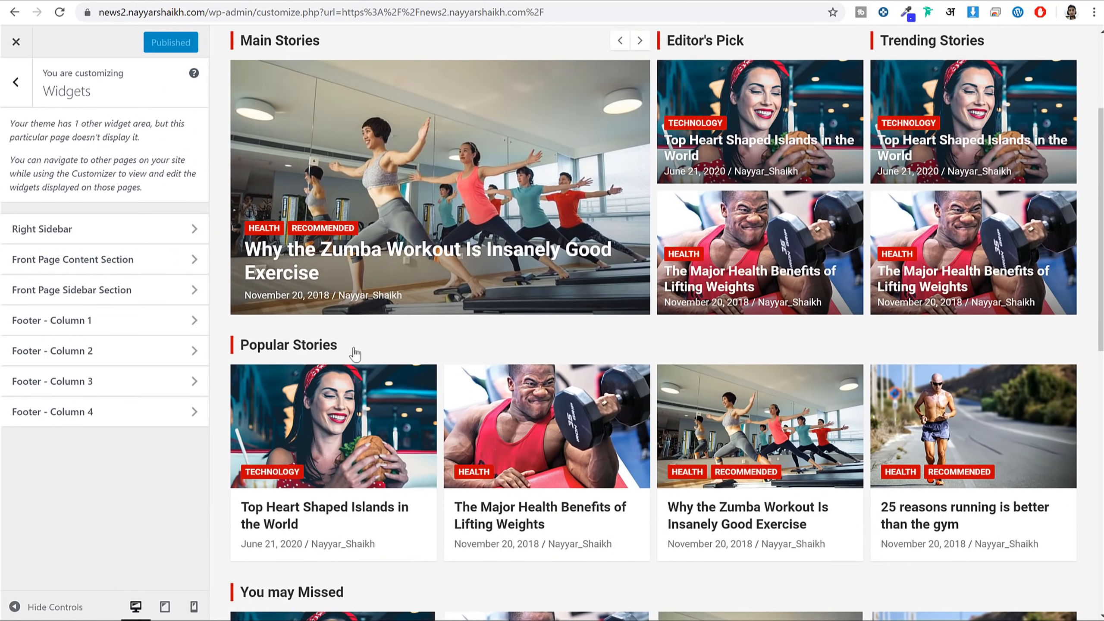
scroll(355, 353, "down", 1)
left_click_drag(360, 313, 246, 303)
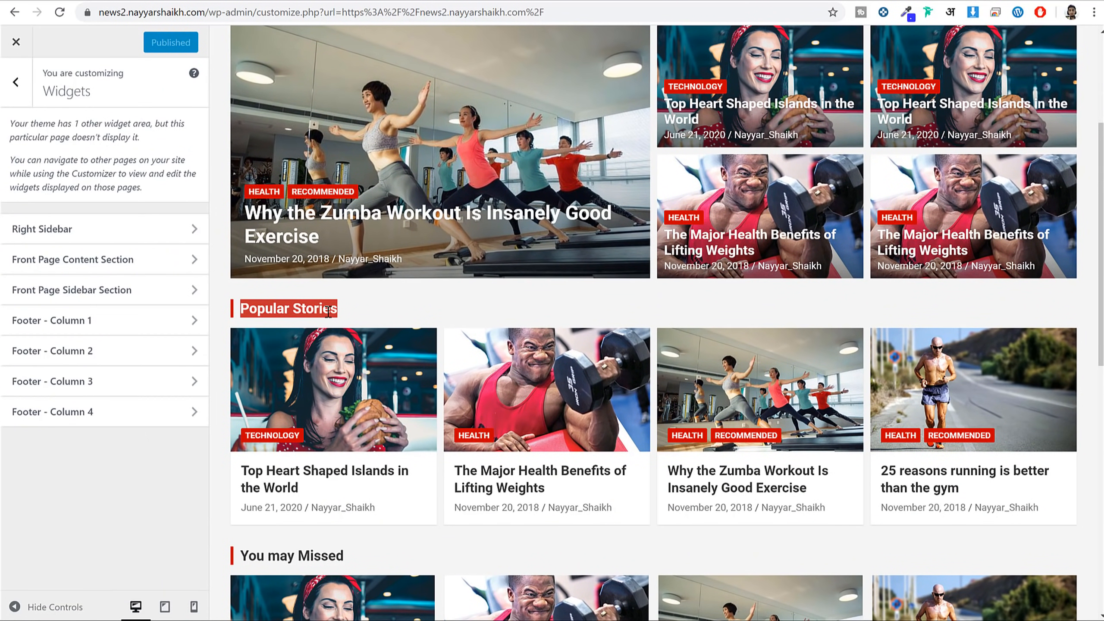
scroll(336, 311, "down", 5)
left_click_drag(343, 346, 242, 344)
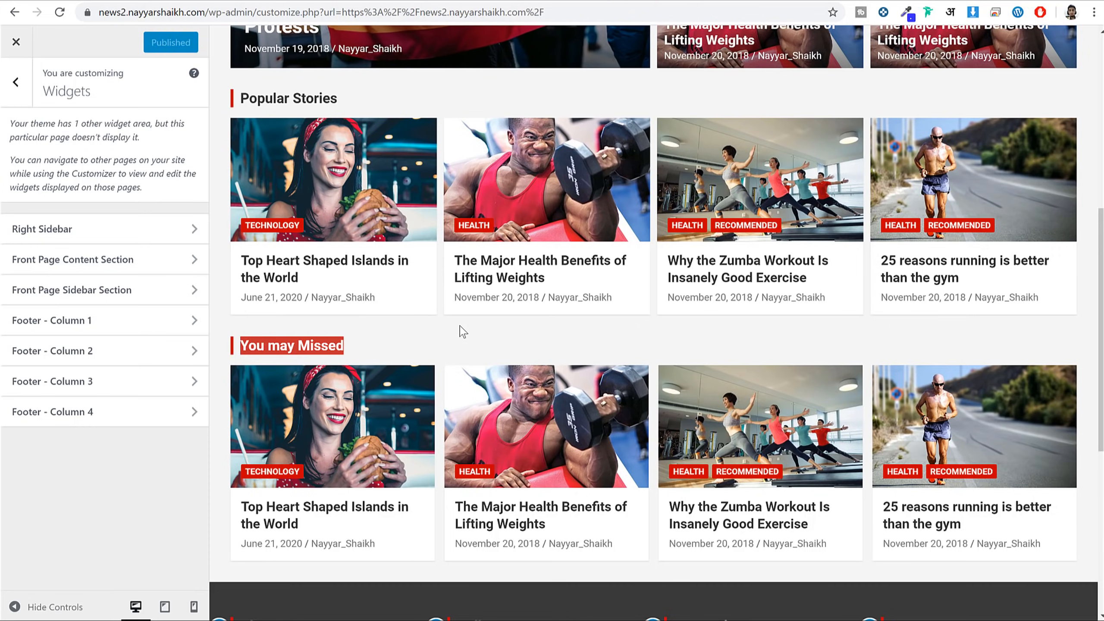
scroll(462, 347, "up", 7)
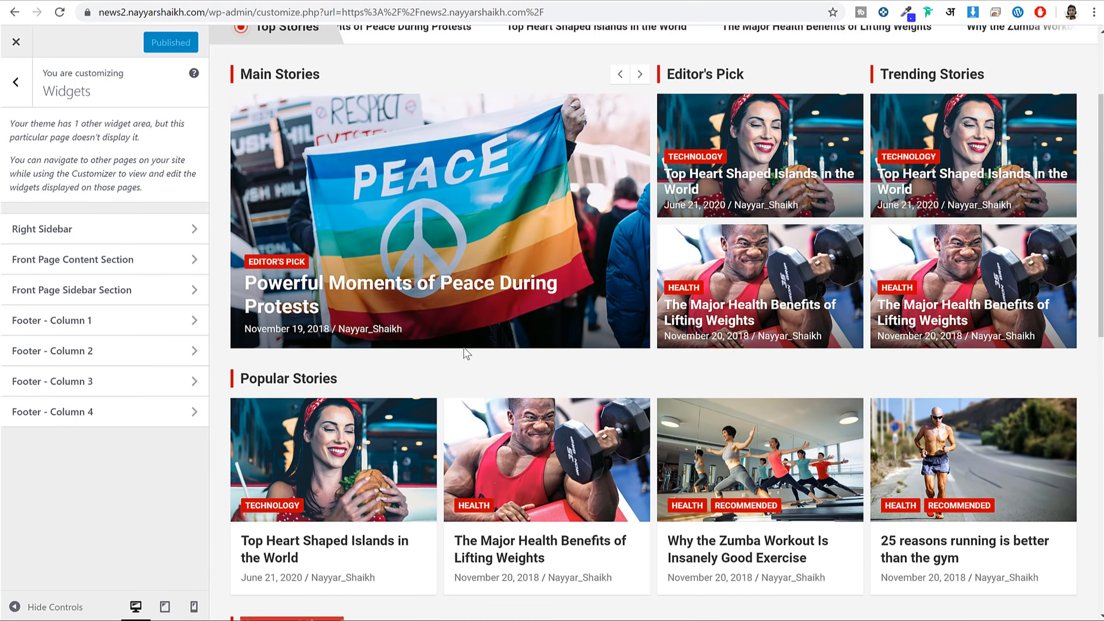
scroll(720, 233, "up", 3)
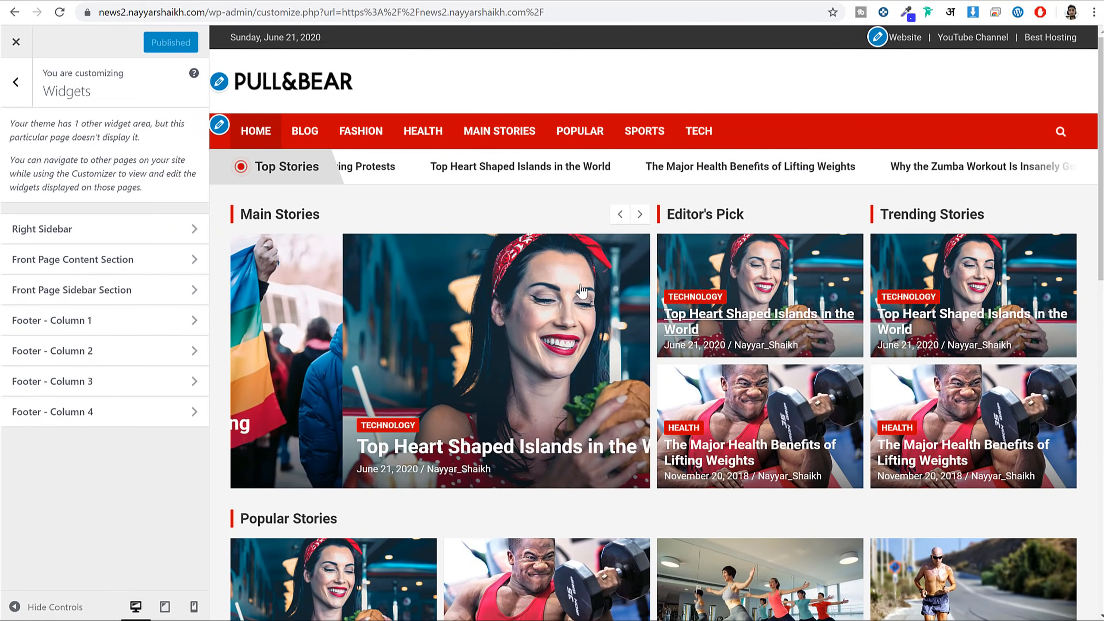
scroll(364, 309, "down", 9)
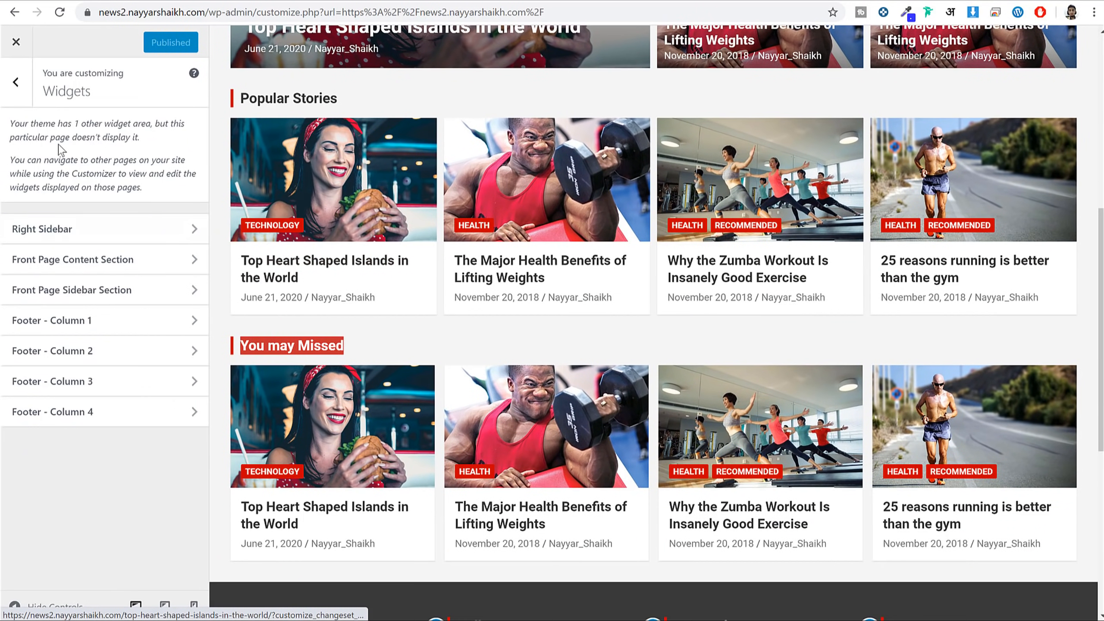
key("Escape")
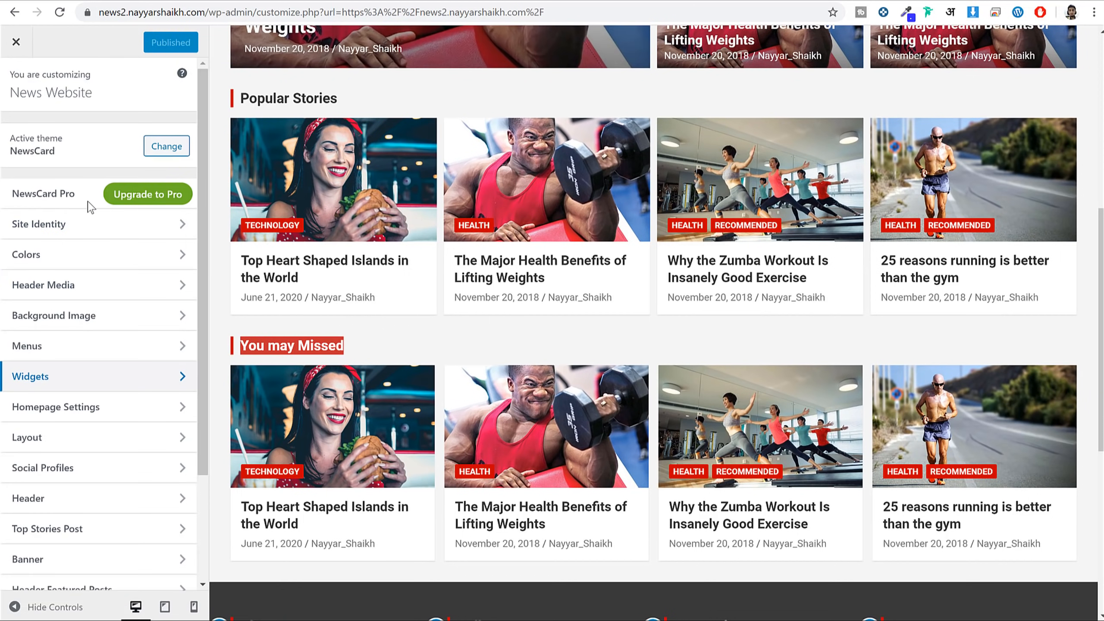
Set Banner Display Option to 'Show on both Homepage and Posts Page', previewing the Blog page.
scroll(126, 357, "down", 3)
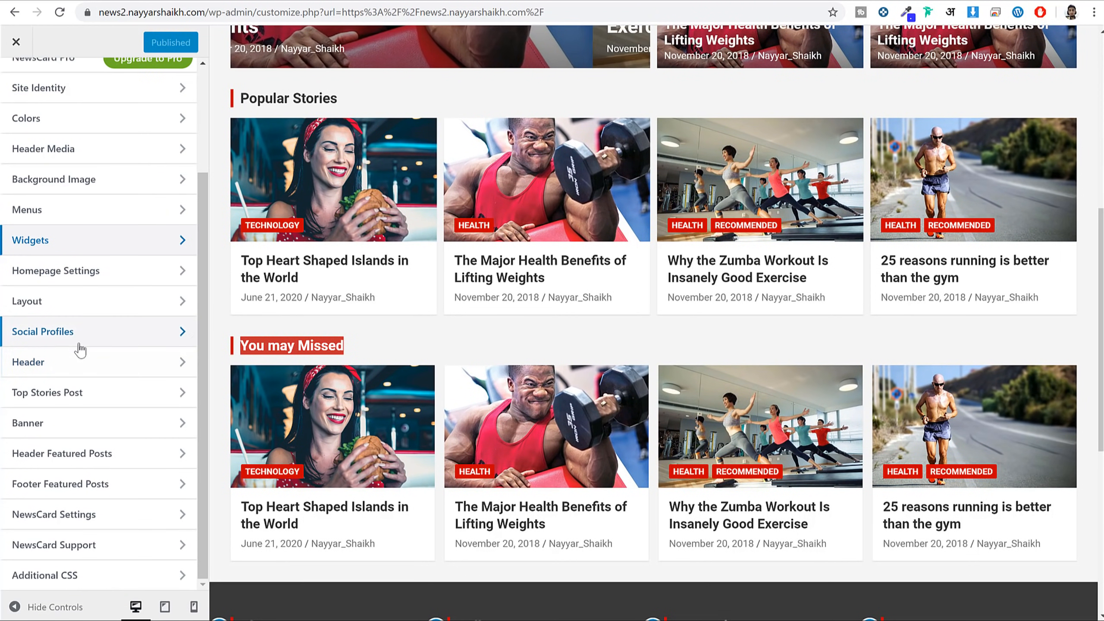
left_click(95, 433)
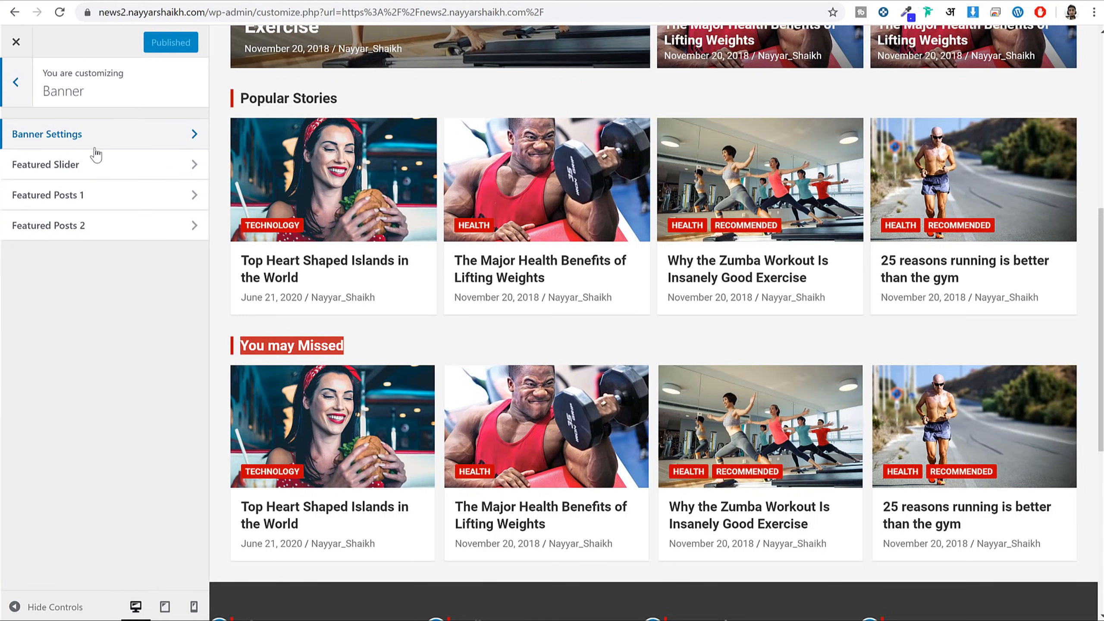
left_click(98, 144)
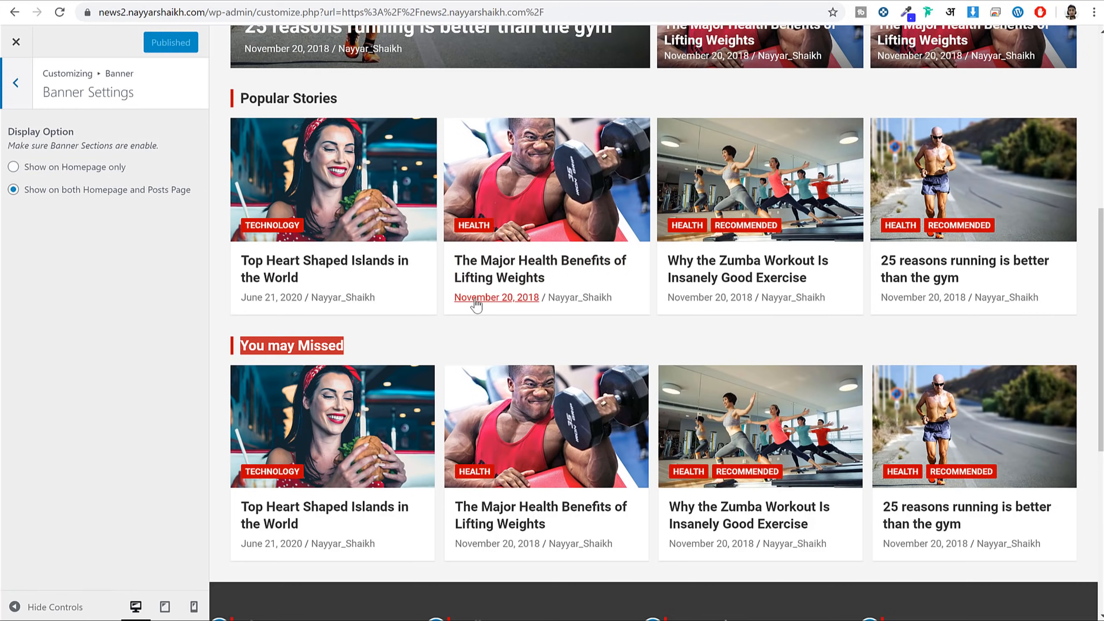
scroll(476, 304, "up", 10)
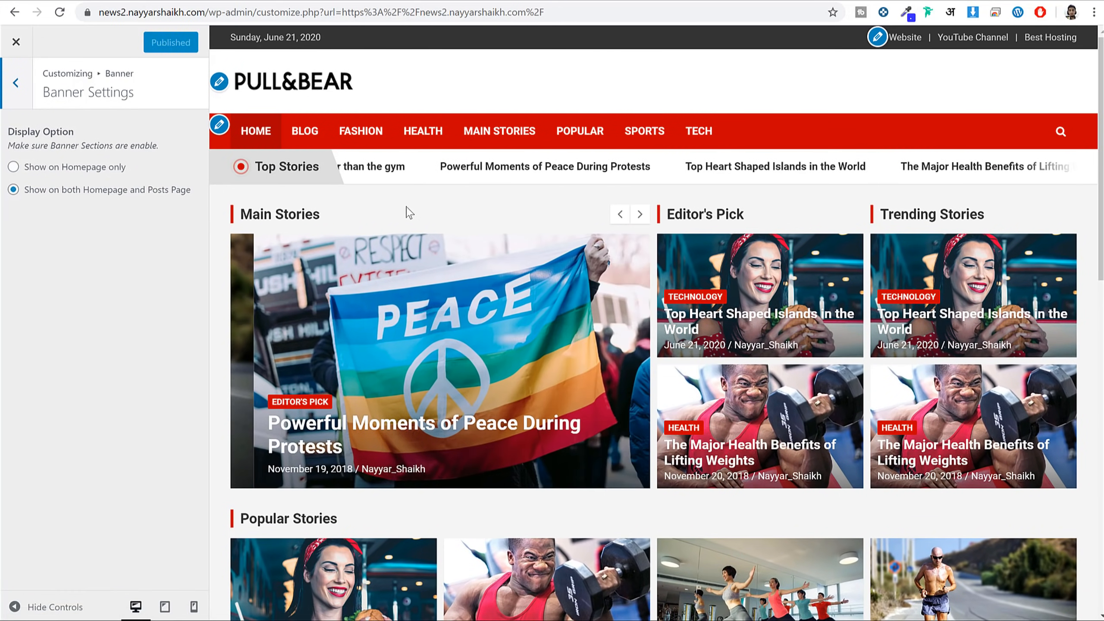
left_click(305, 132)
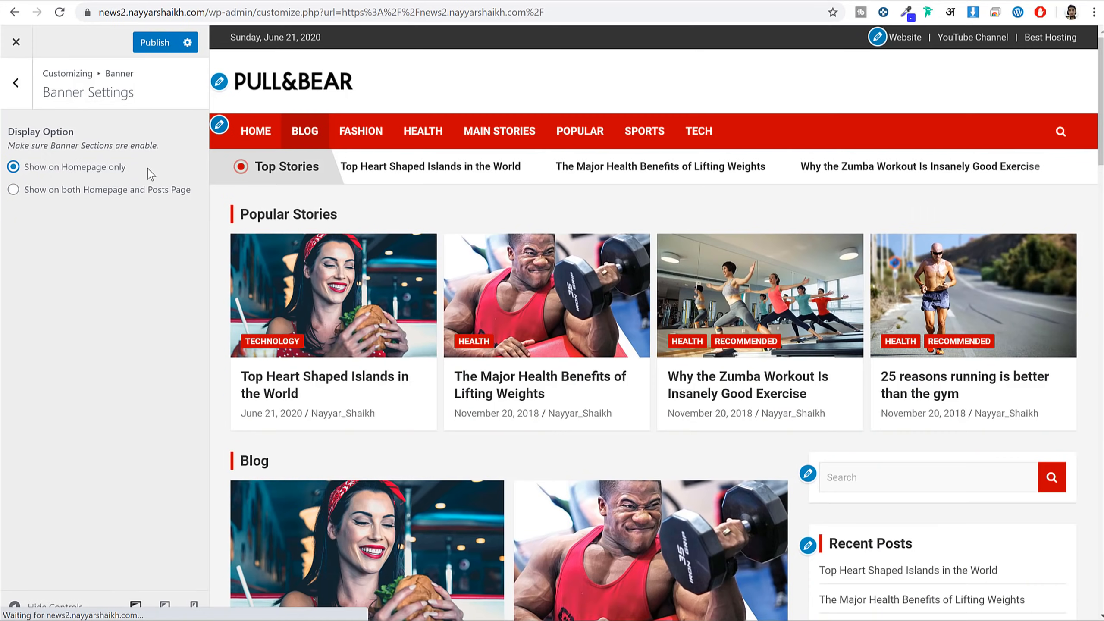
scroll(419, 247, "down", 5)
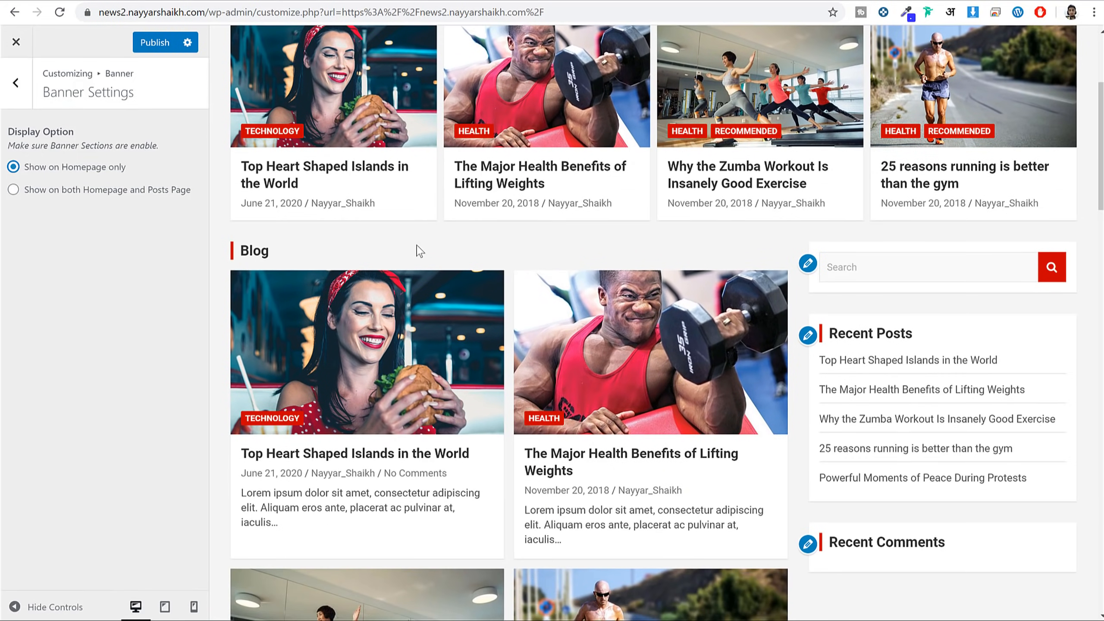
scroll(538, 259, "up", 5)
left_click(56, 194)
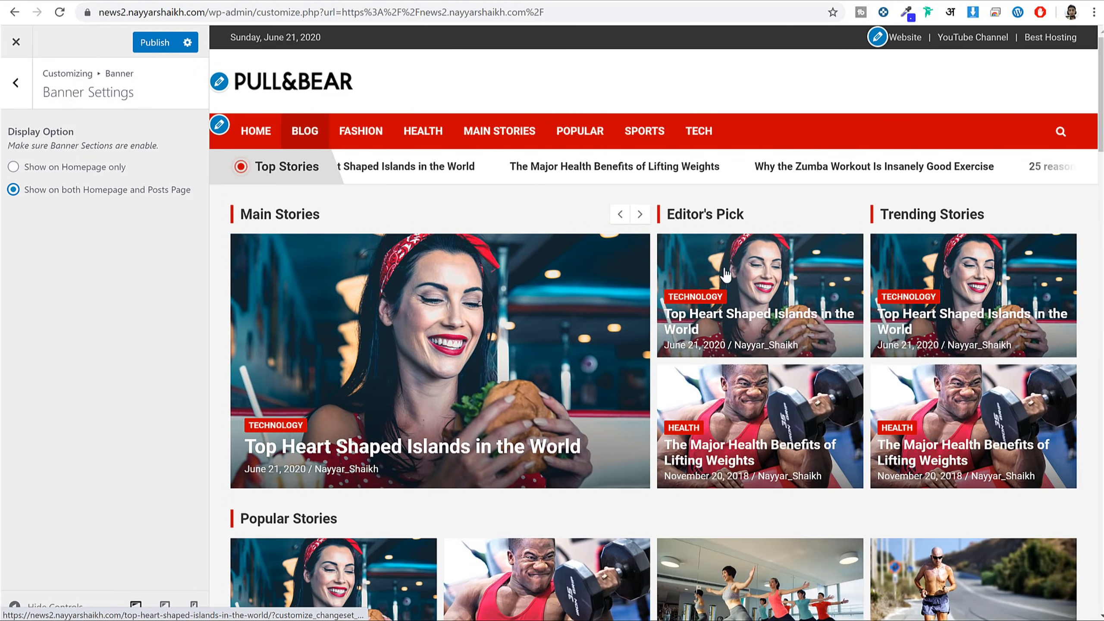
Open Featured Slider settings and step through the Main Stories slider in the preview.
left_click(14, 84)
left_click(73, 173)
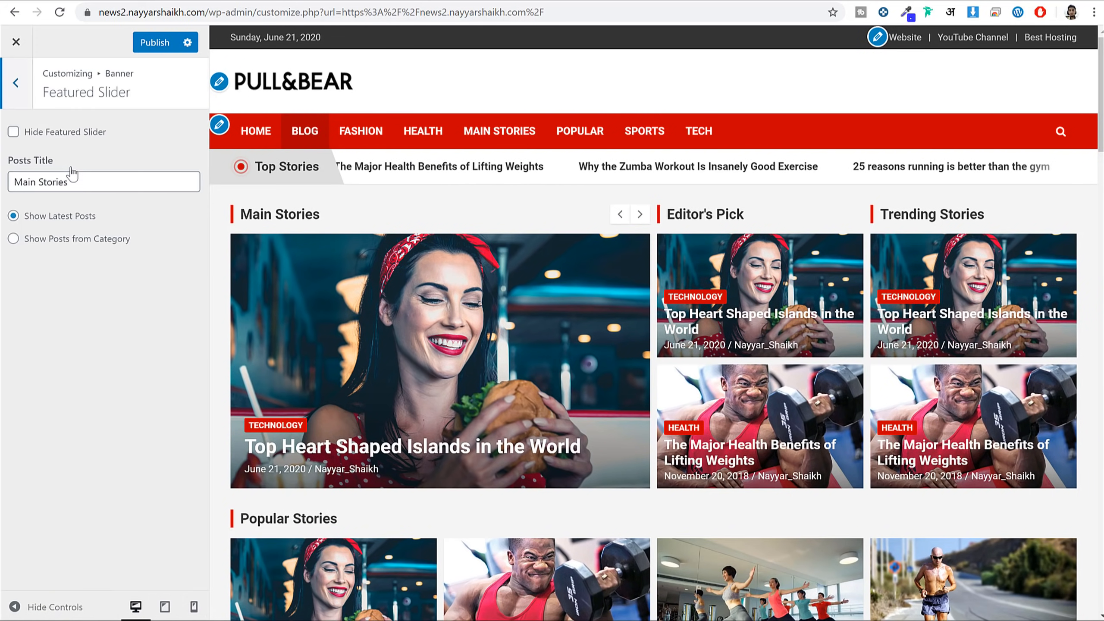
left_click(639, 216)
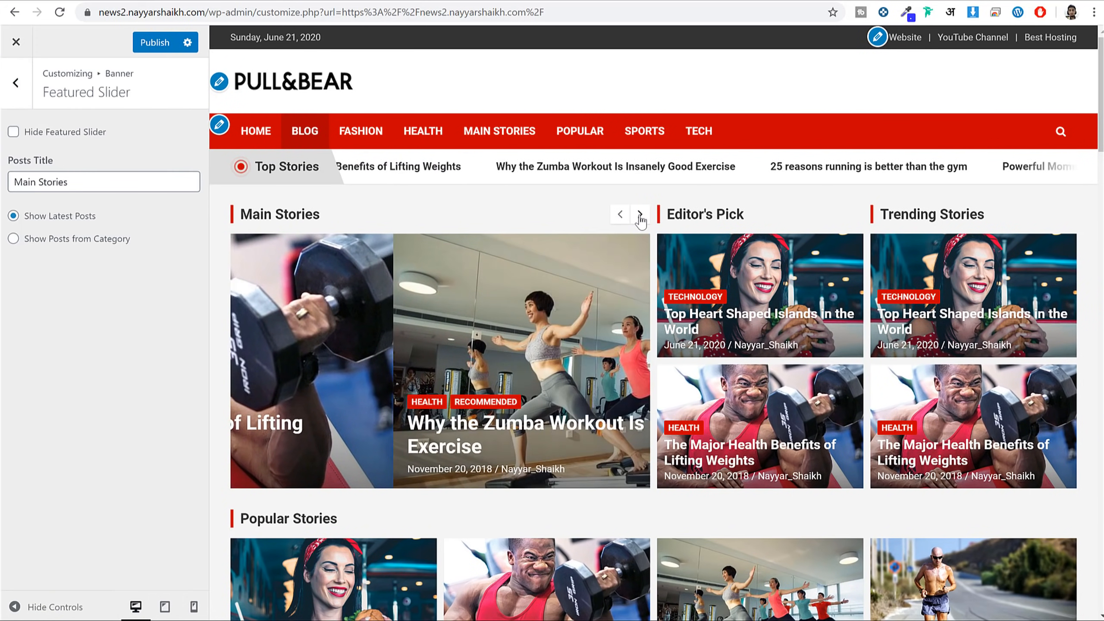
left_click(640, 216)
left_click(640, 216)
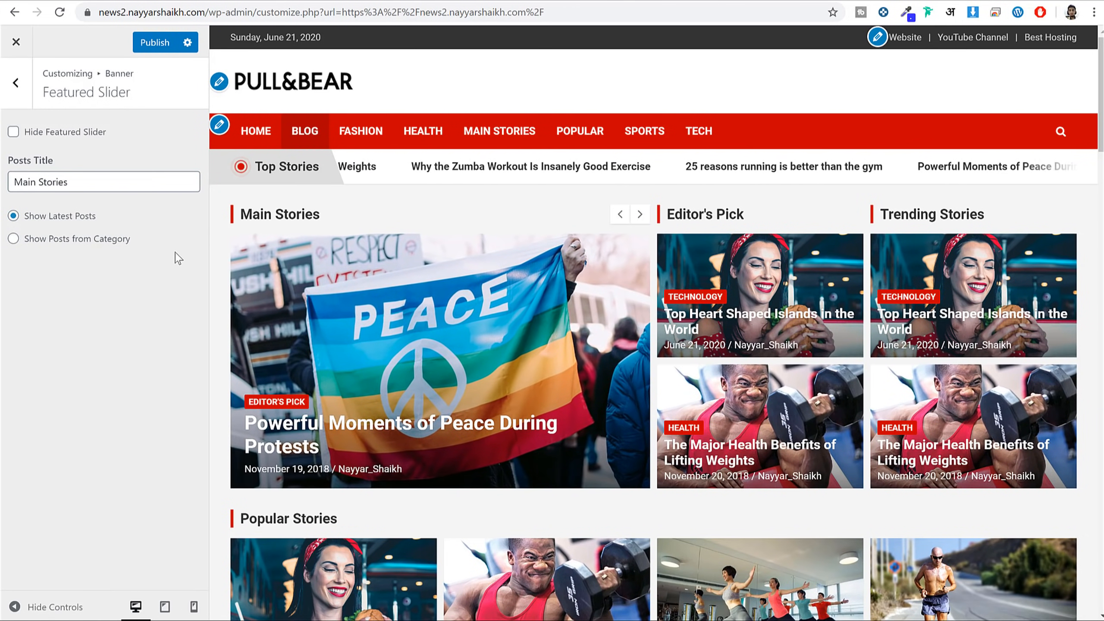
left_click_drag(104, 222, 33, 215)
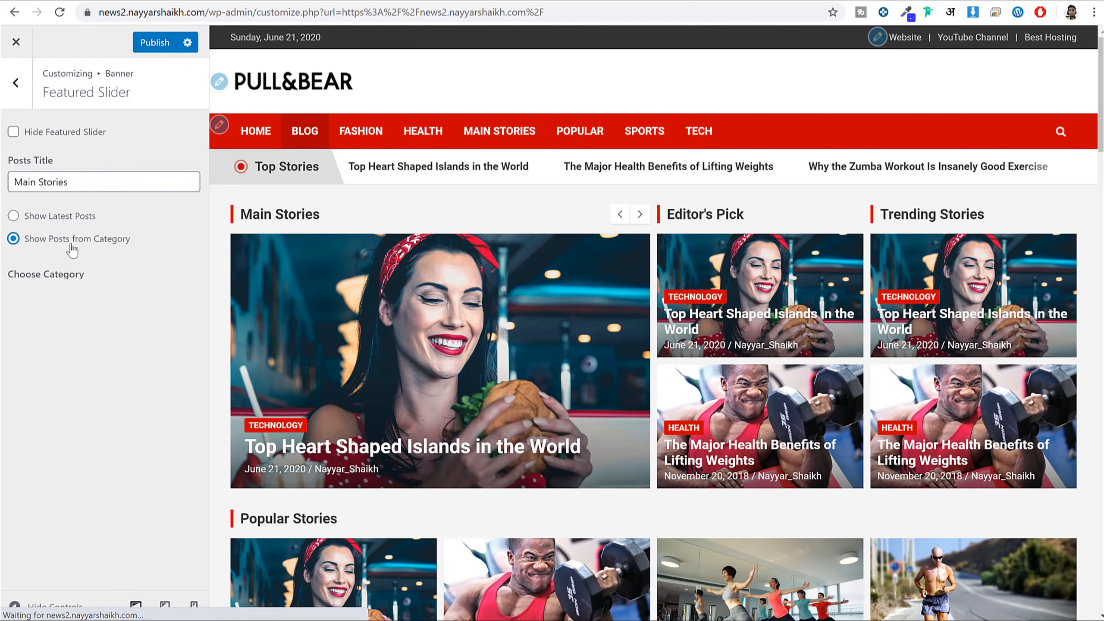
Set the Featured Slider to show posts from the Main Stories category.
left_click(98, 300)
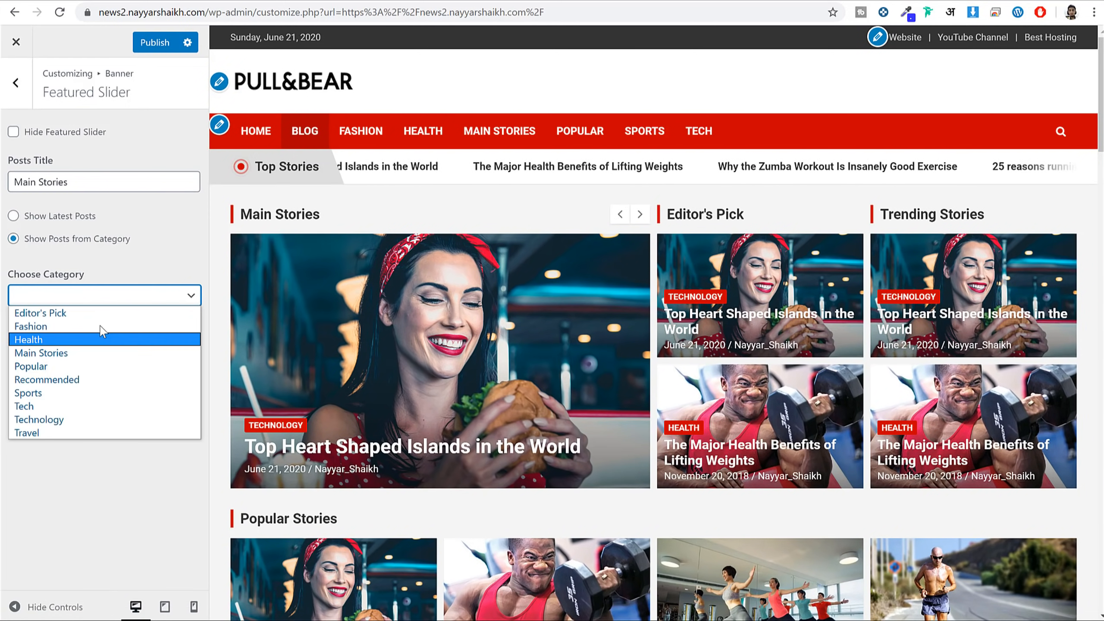
left_click(90, 353)
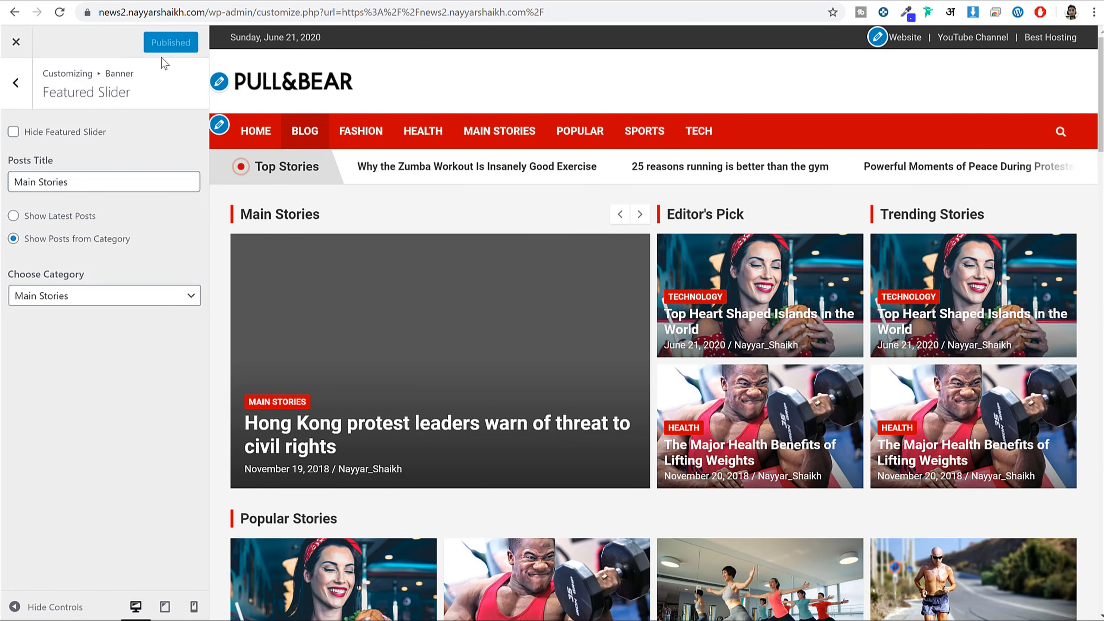
left_click(17, 84)
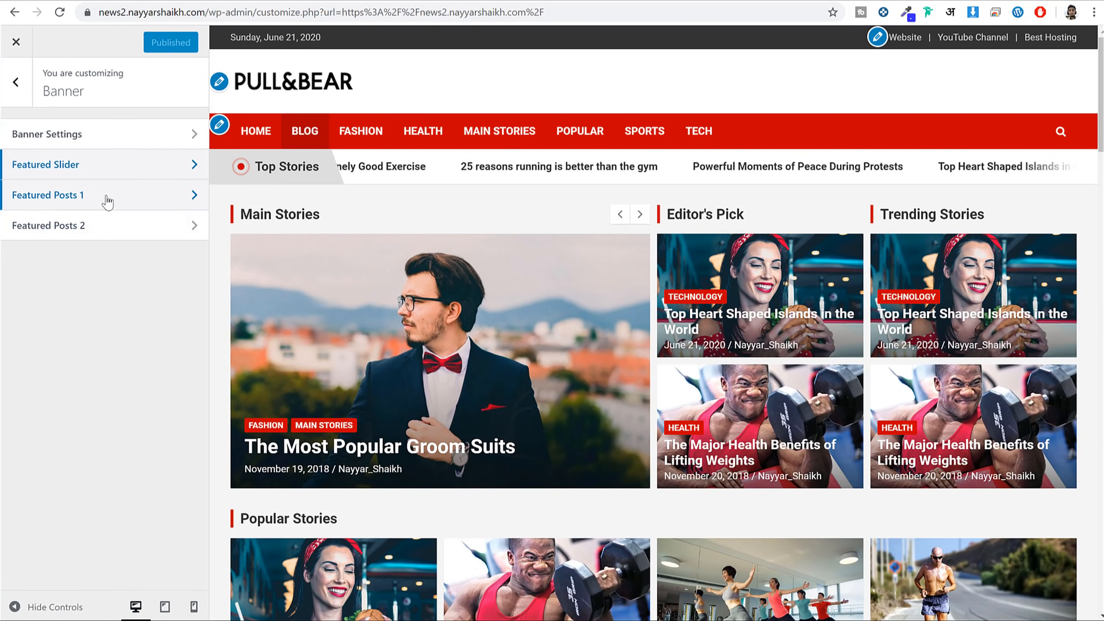
Set Featured Posts 1 to the Editor's Pick category.
left_click(636, 214)
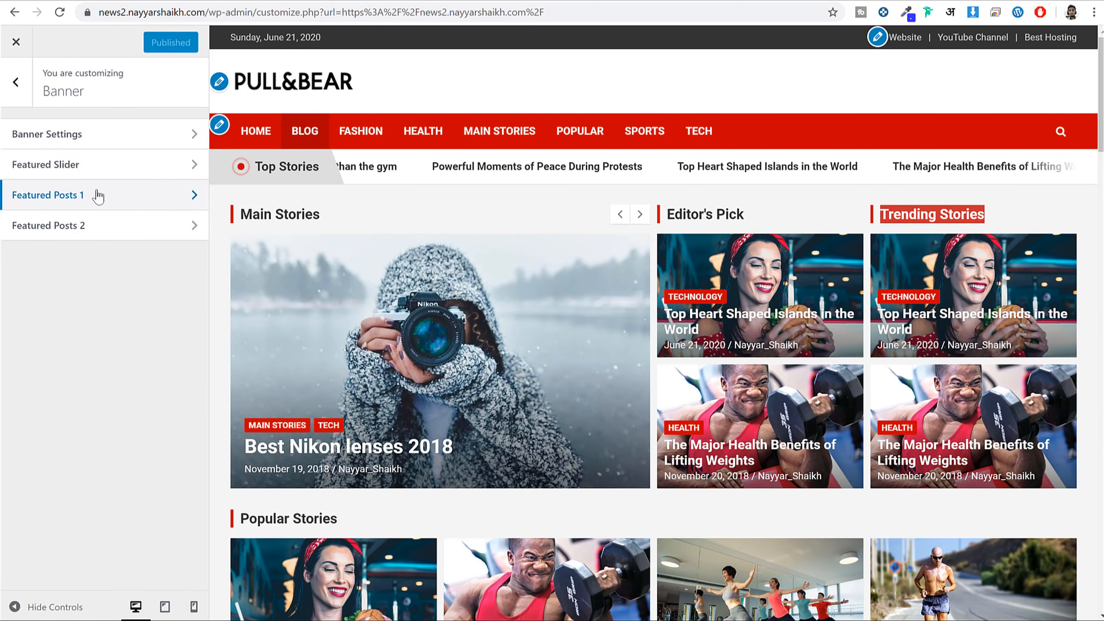
left_click(119, 200)
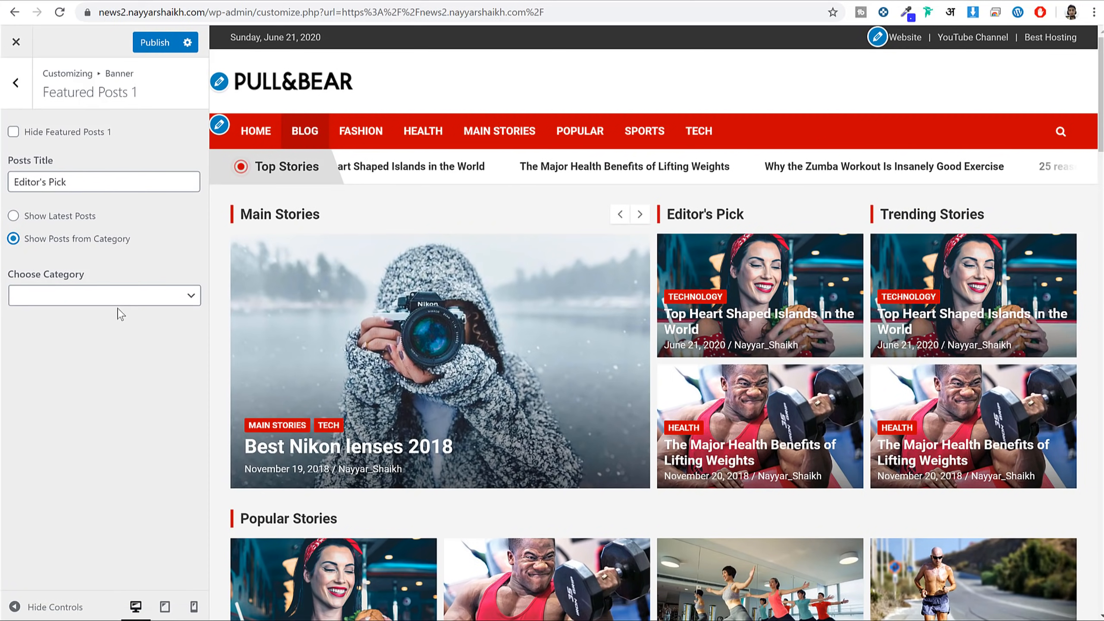
left_click(128, 299)
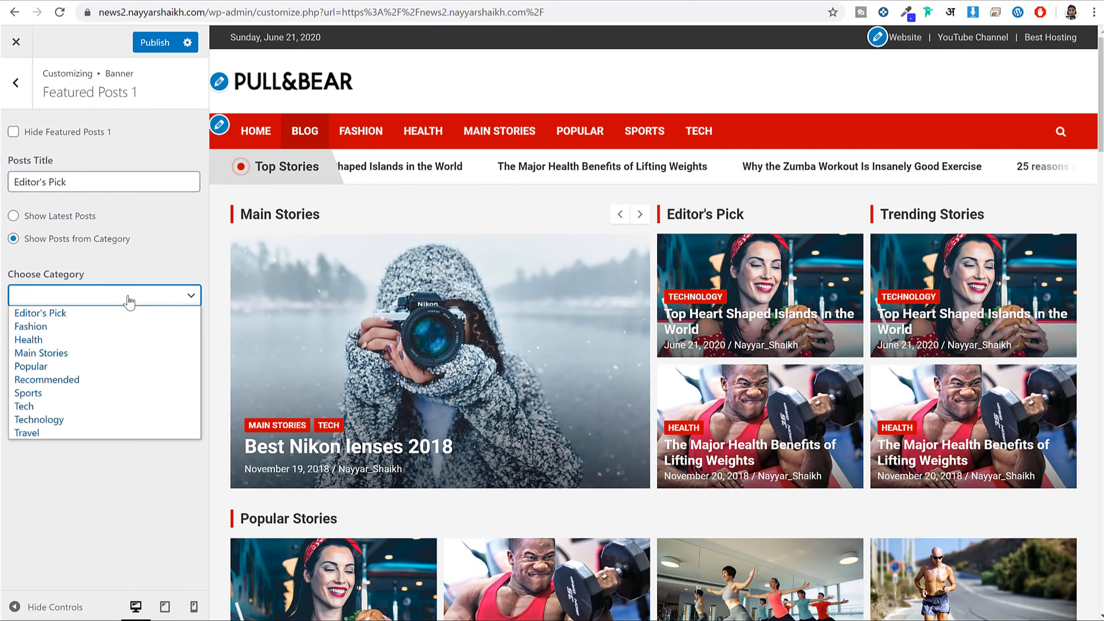
left_click(92, 313)
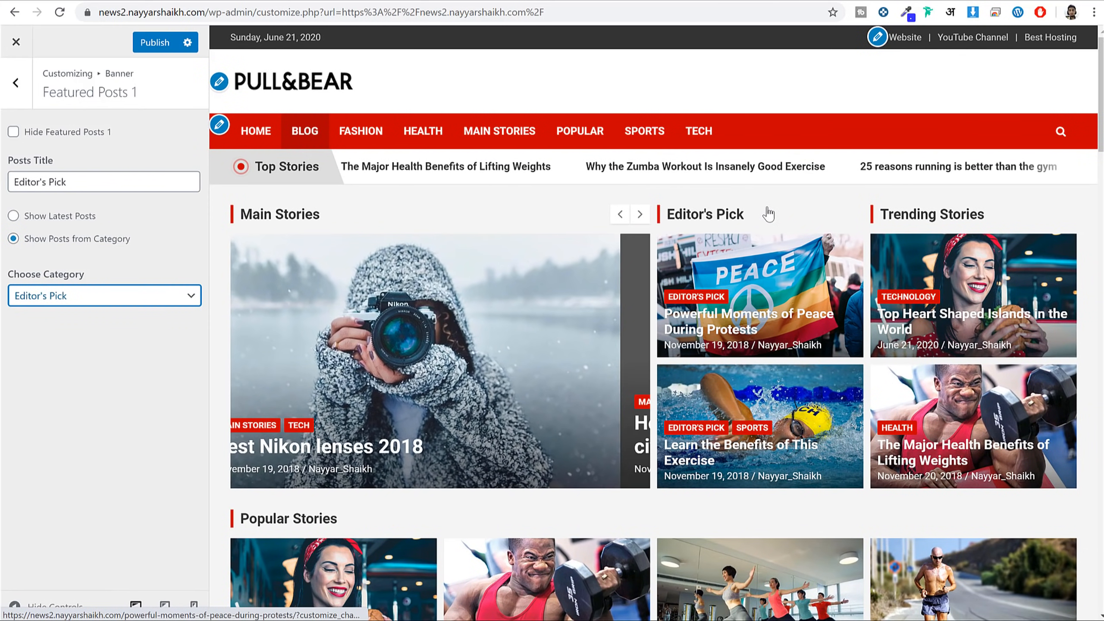
Reopen Featured Posts 1 and test the Hide Featured Posts 1 checkbox.
left_click(24, 93)
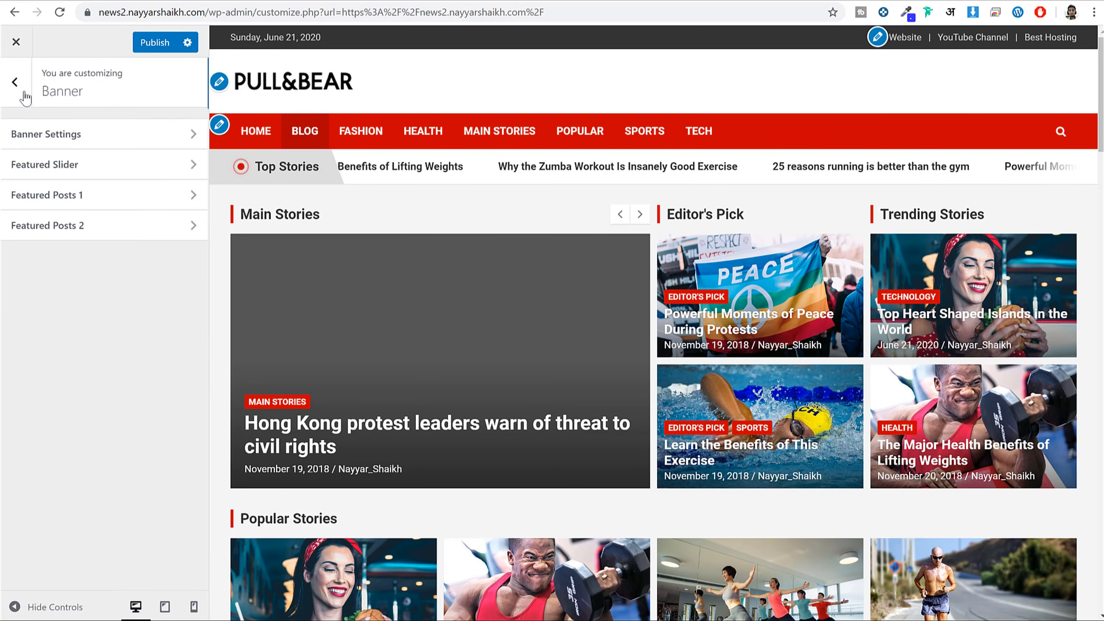
left_click(98, 197)
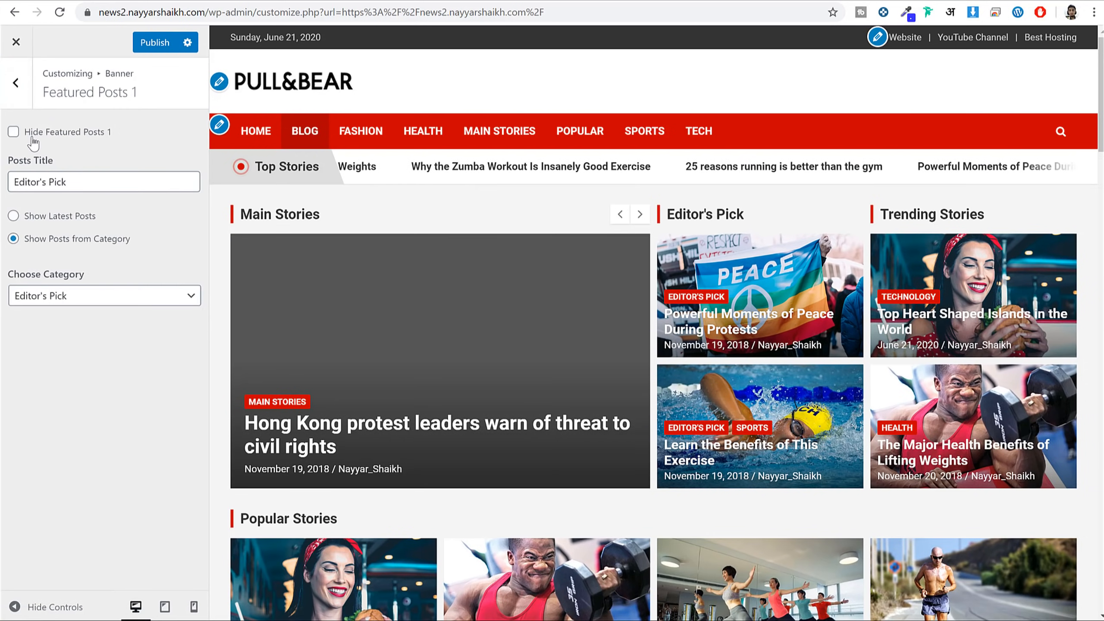
left_click(13, 132)
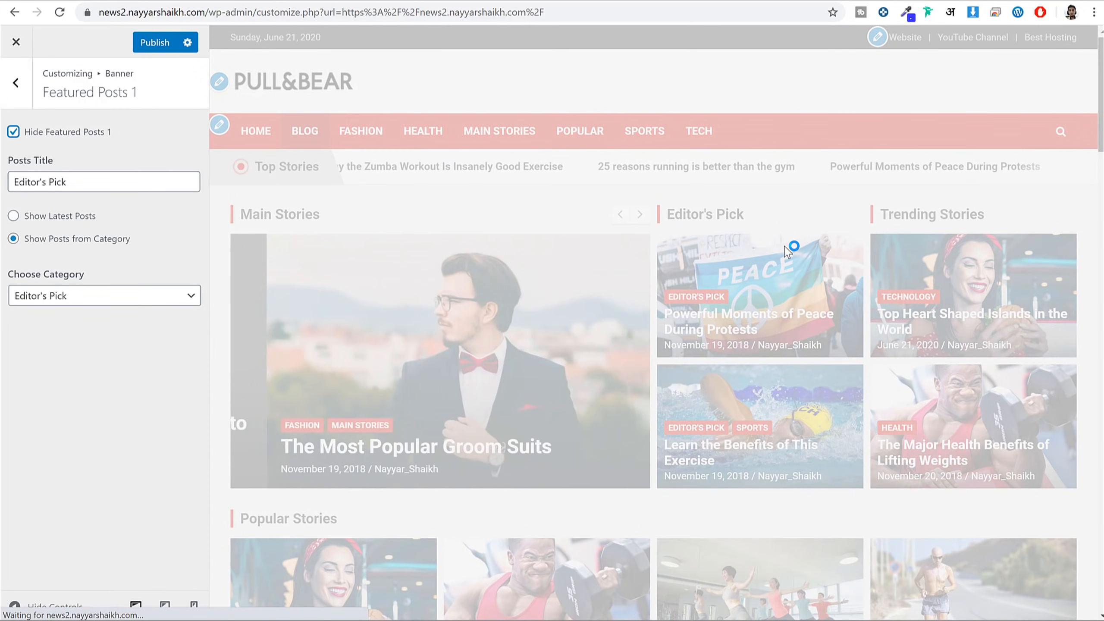
scroll(1032, 264, "down", 1)
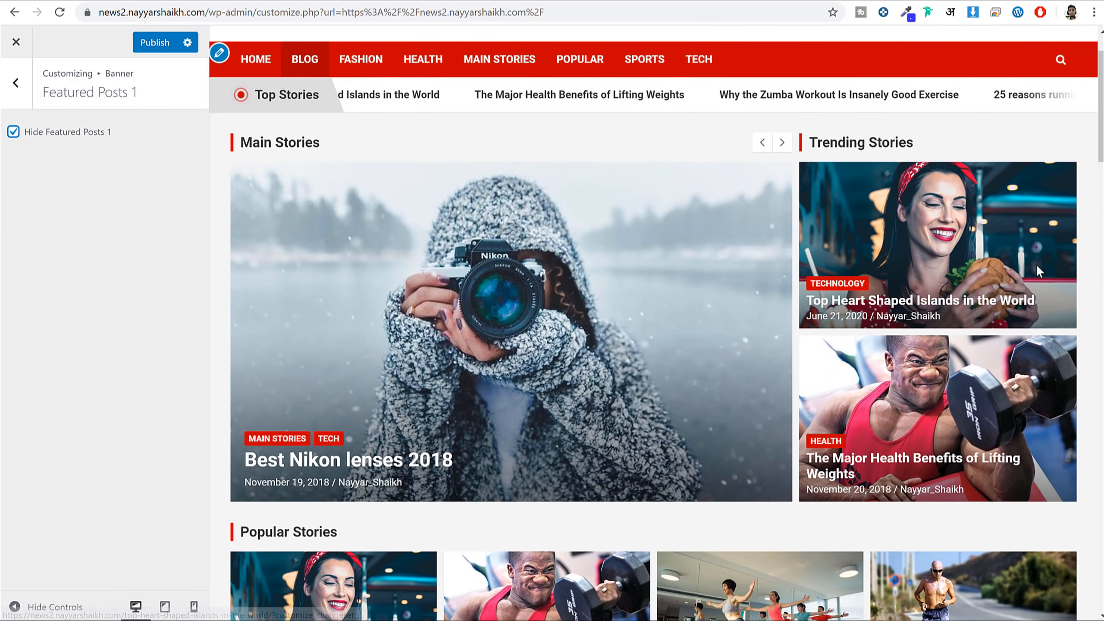
scroll(1033, 263, "up", 1)
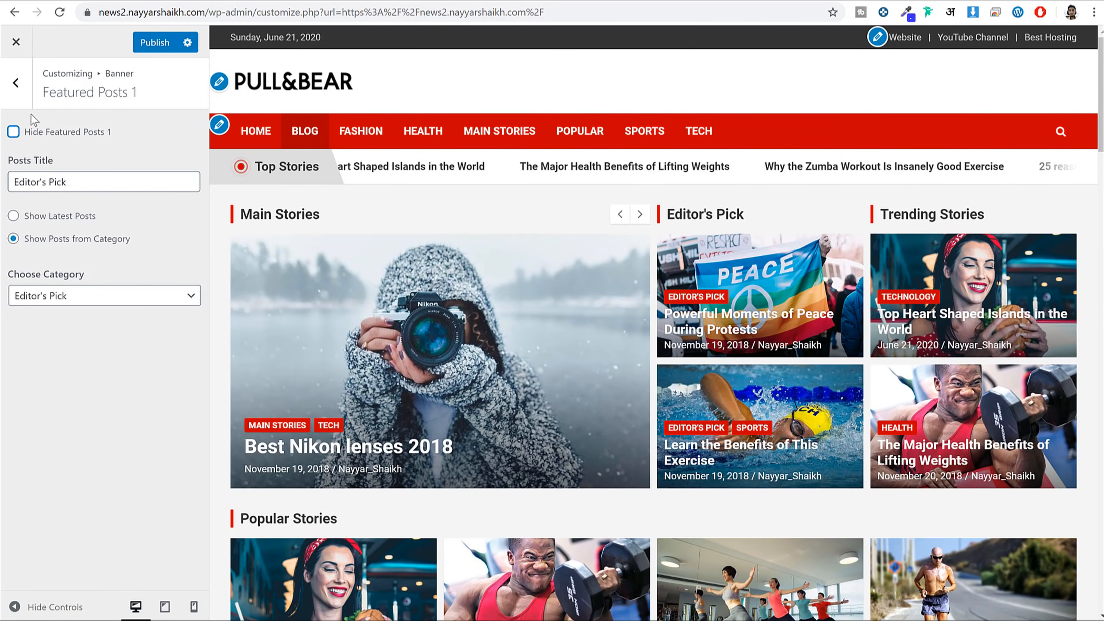
left_click(13, 84)
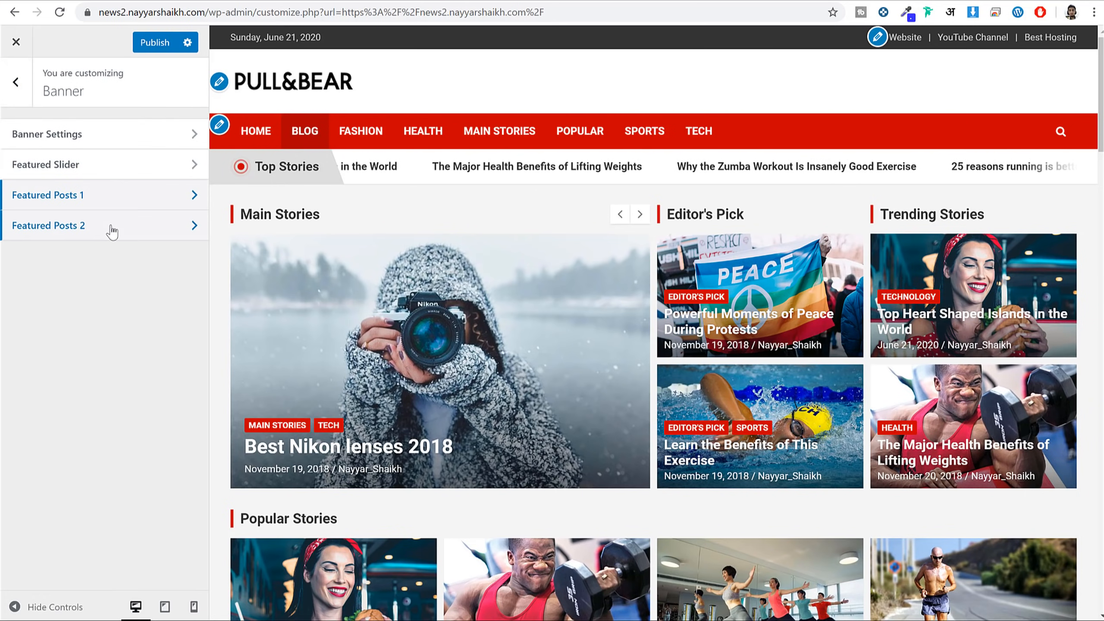
Set Featured Posts 2 (Trending Stories) to show posts from the Tech category.
left_click(112, 226)
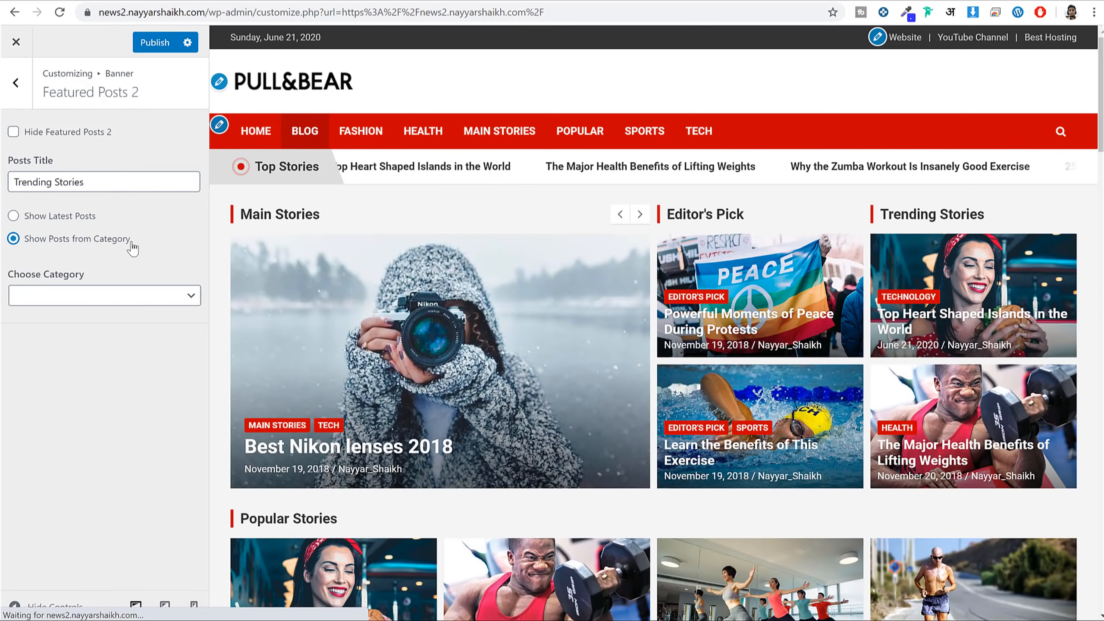
left_click(99, 297)
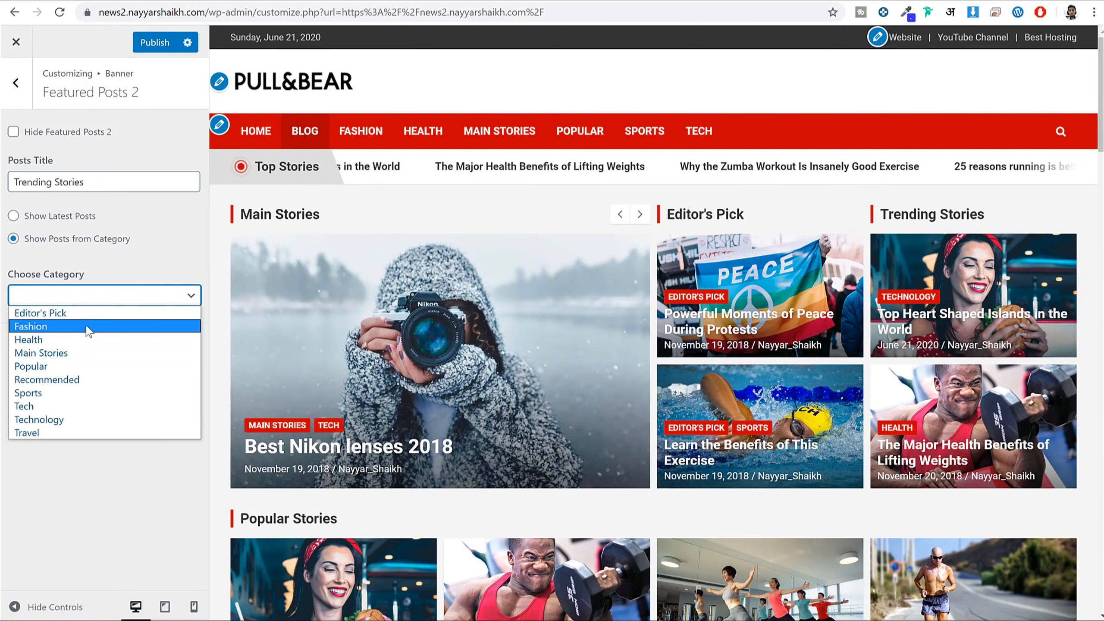
left_click(82, 404)
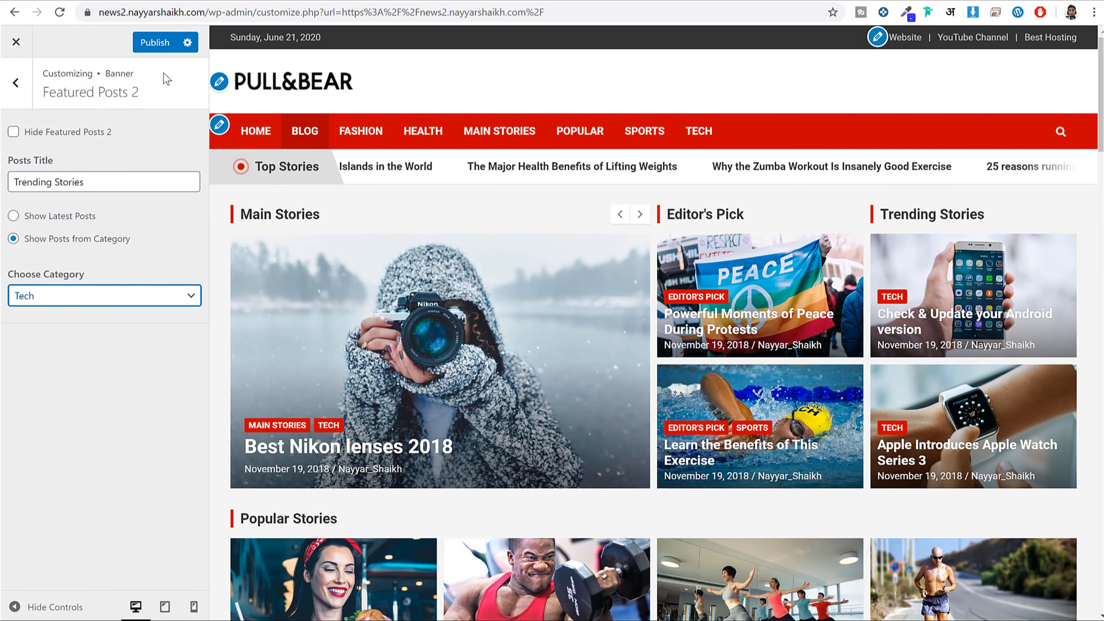
Publish the banner settings and go back to the main Customizer sections list.
left_click(153, 45)
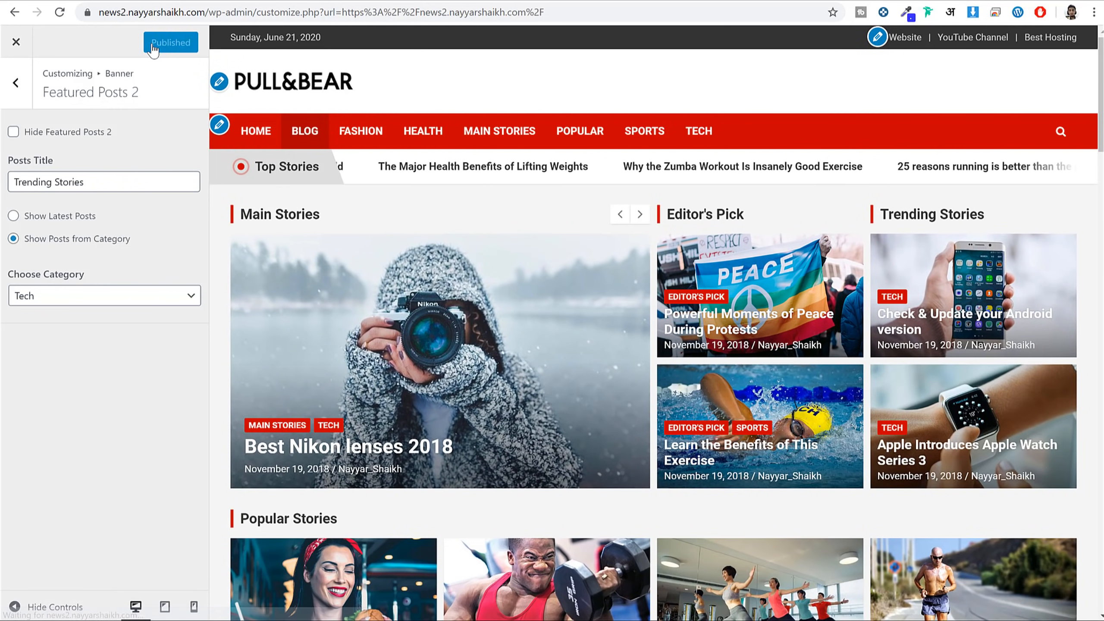
left_click(15, 83)
left_click(16, 83)
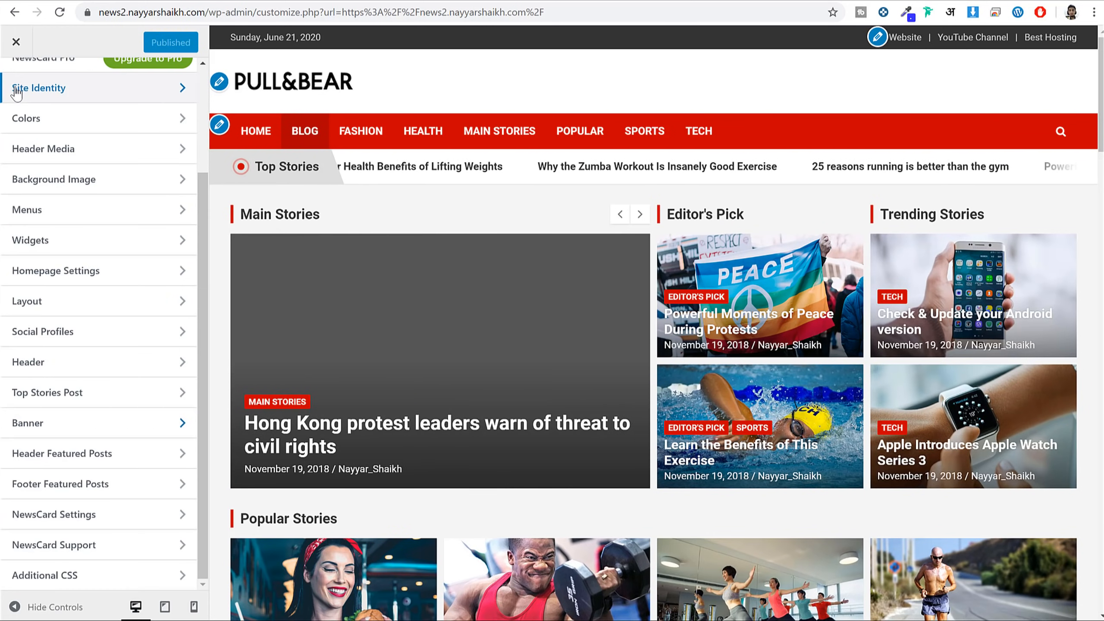
scroll(636, 338, "down", 5)
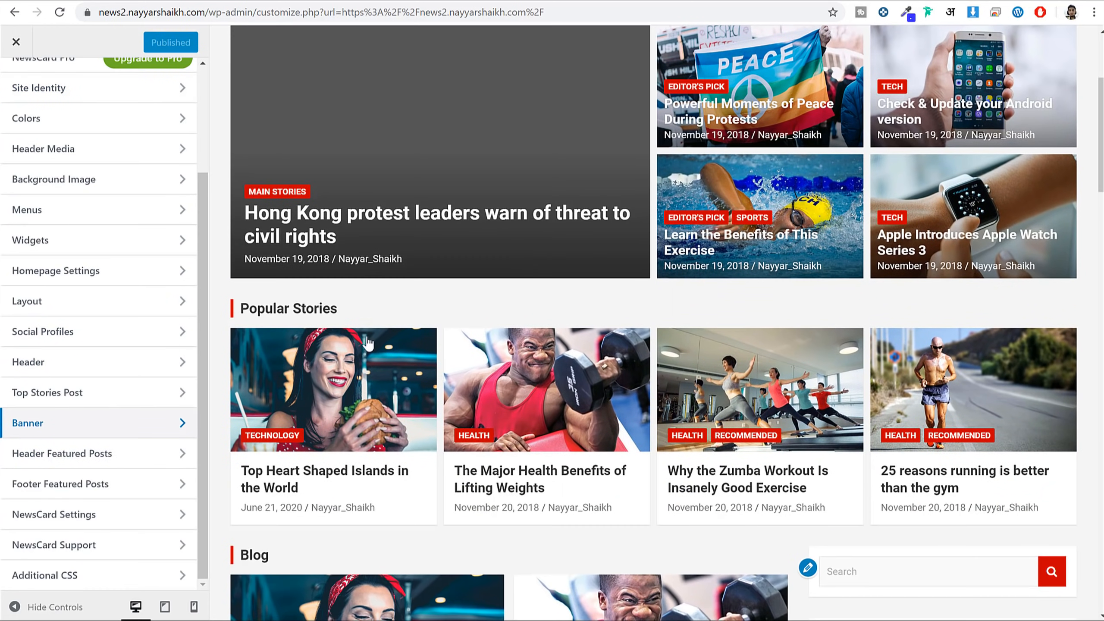
left_click_drag(338, 309, 243, 312)
scroll(391, 318, "down", 5)
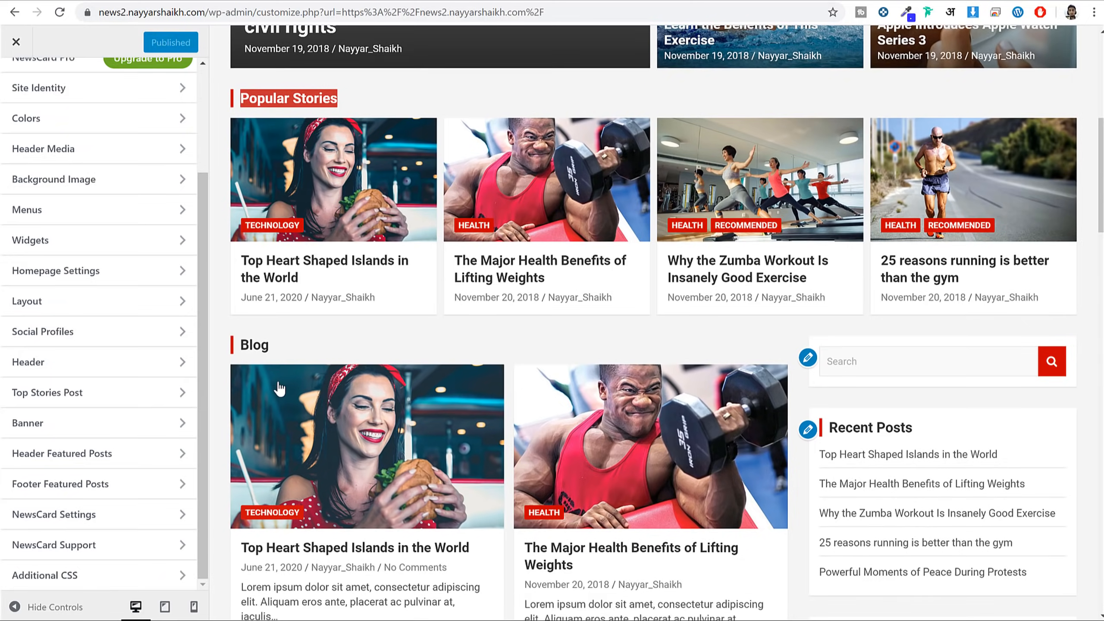
scroll(363, 352, "down", 7)
scroll(365, 353, "down", 15)
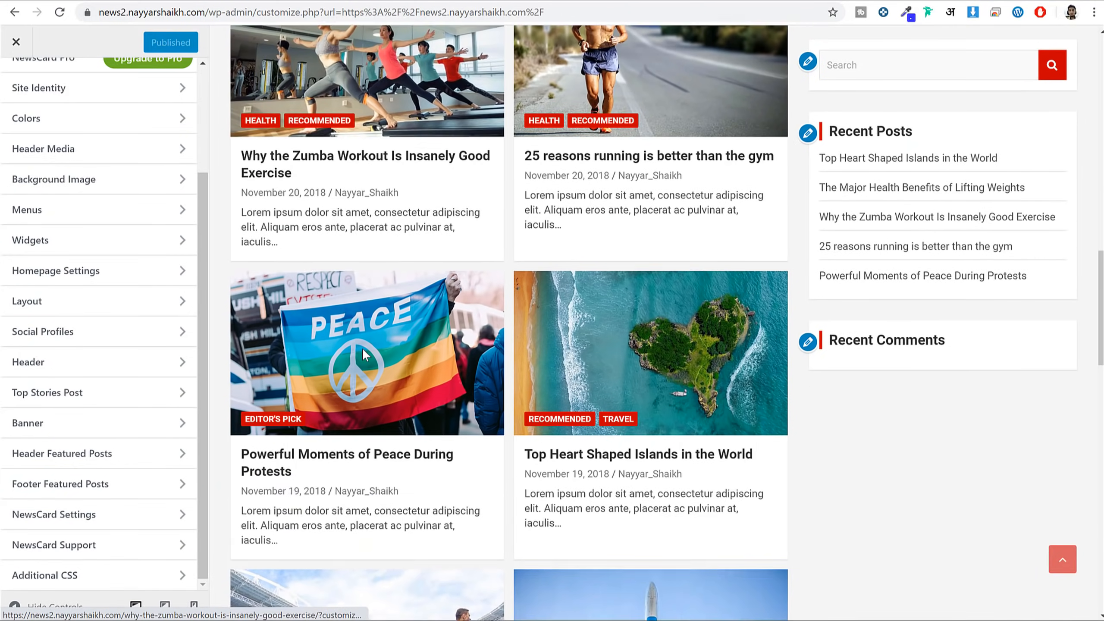
scroll(362, 347, "up", 20)
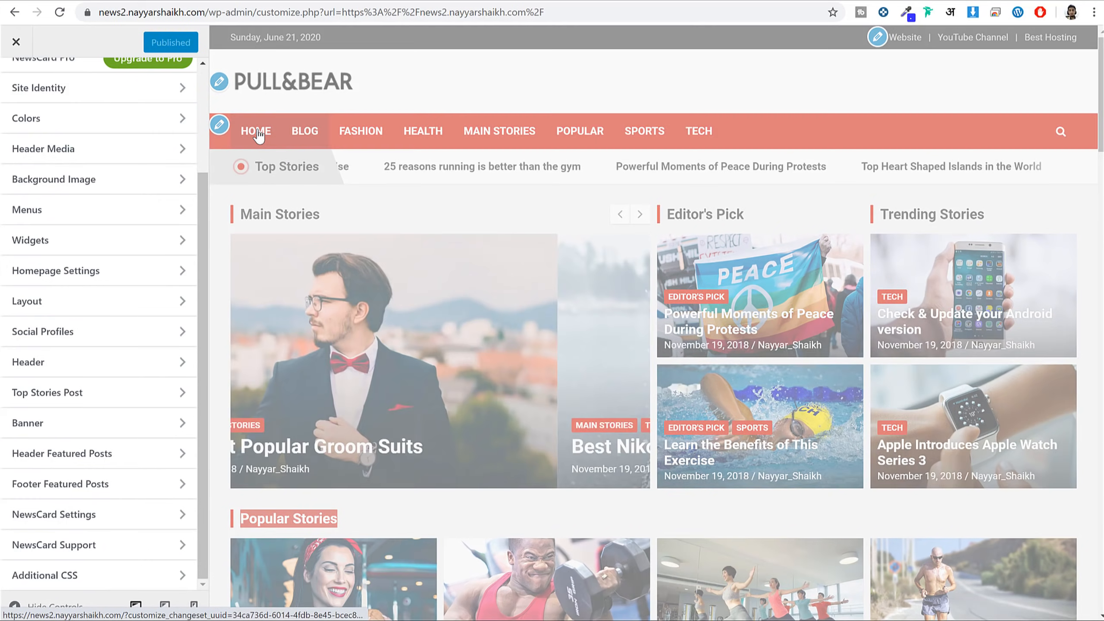
Load the home page in the preview and browse the Popular Stories and You may Missed rows.
left_click(259, 134)
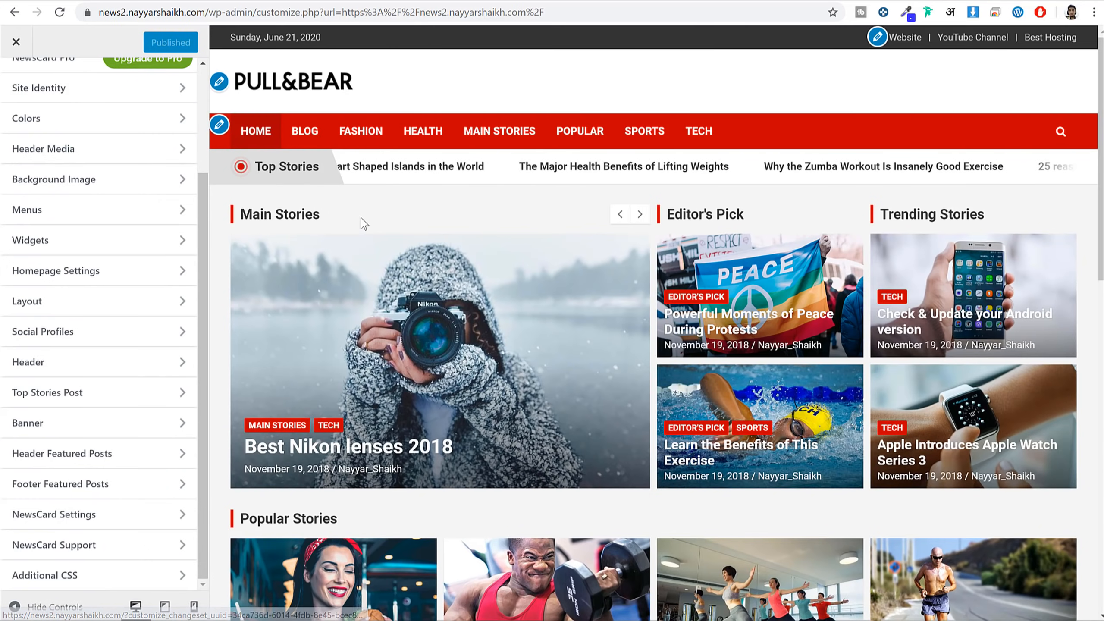
scroll(362, 222, "down", 5)
left_click_drag(333, 238, 285, 265)
scroll(350, 267, "down", 4)
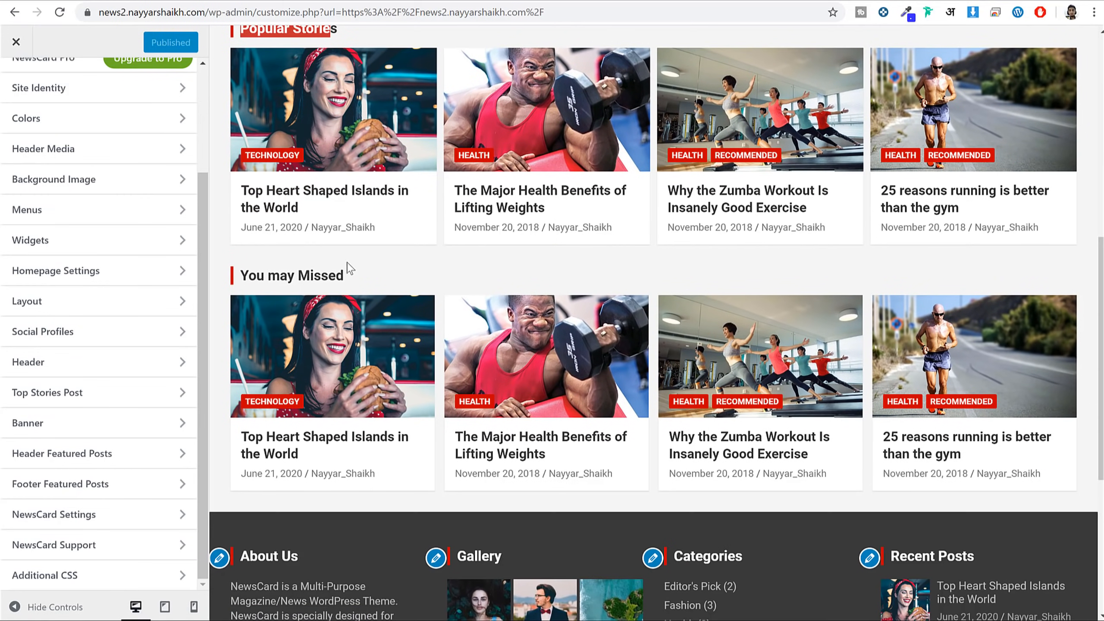
scroll(256, 270, "up", 4)
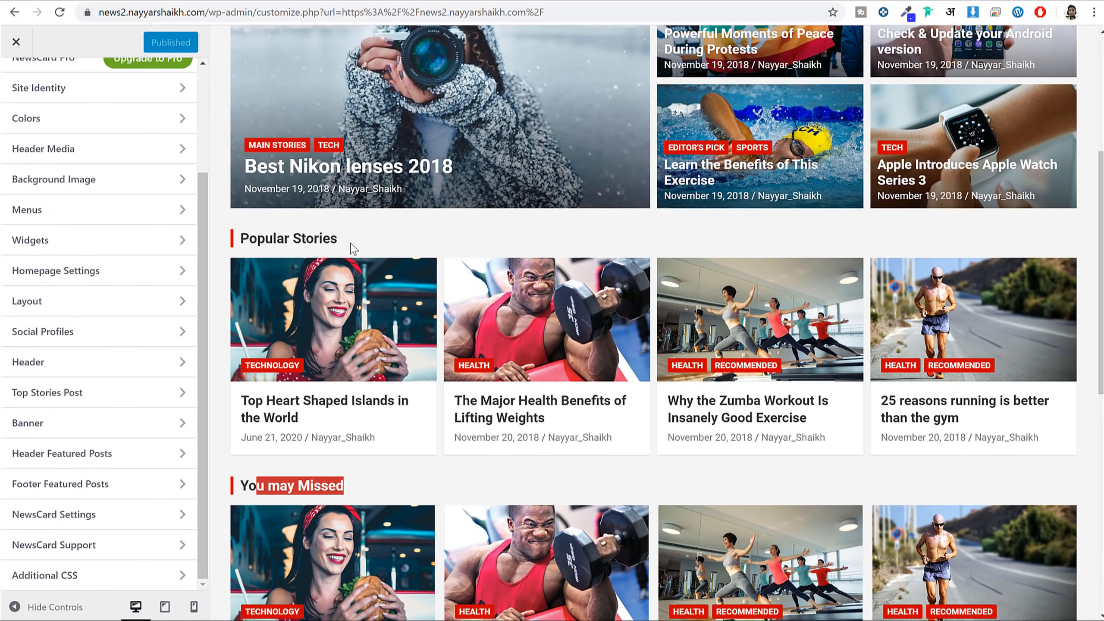
left_click_drag(339, 239, 240, 239)
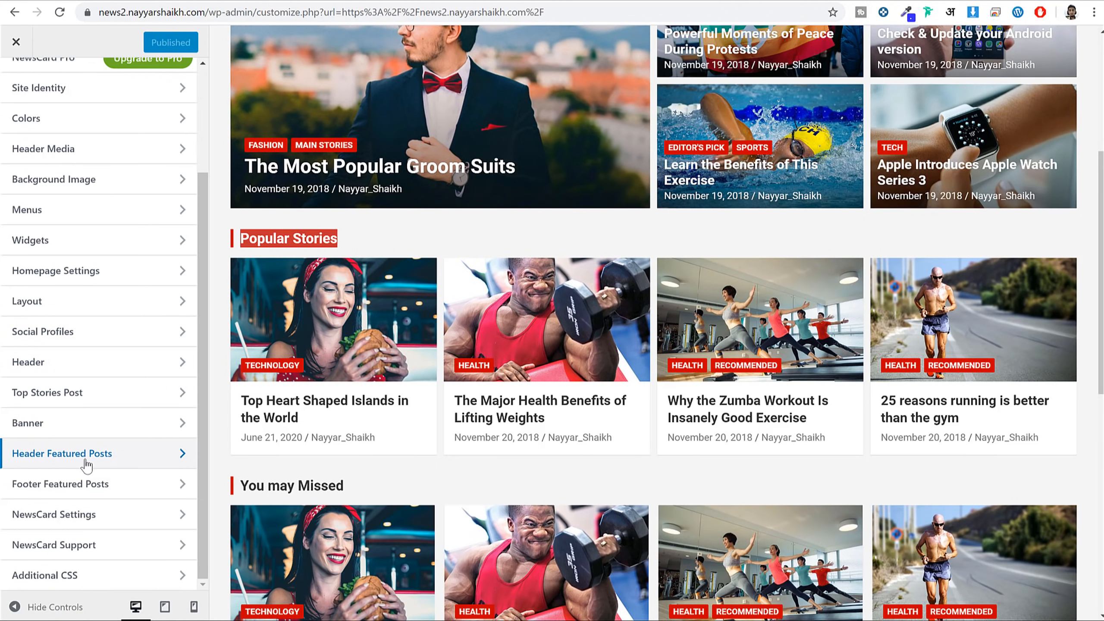
Set the Header Featured Posts category to Popular after briefly trying Fashion.
left_click(107, 456)
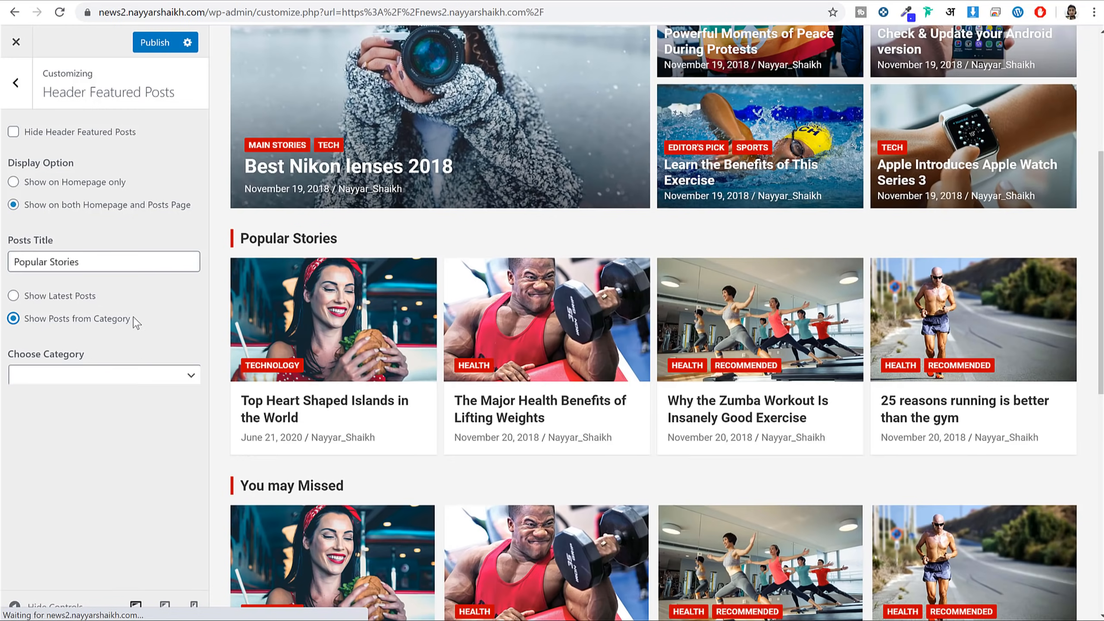
left_click(107, 376)
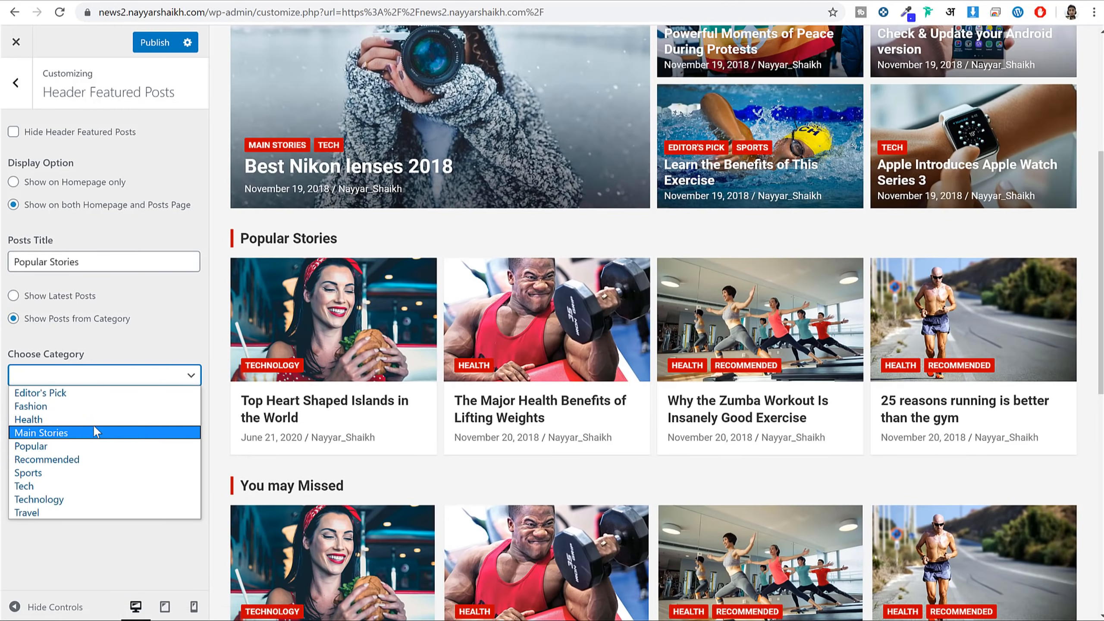
left_click(94, 407)
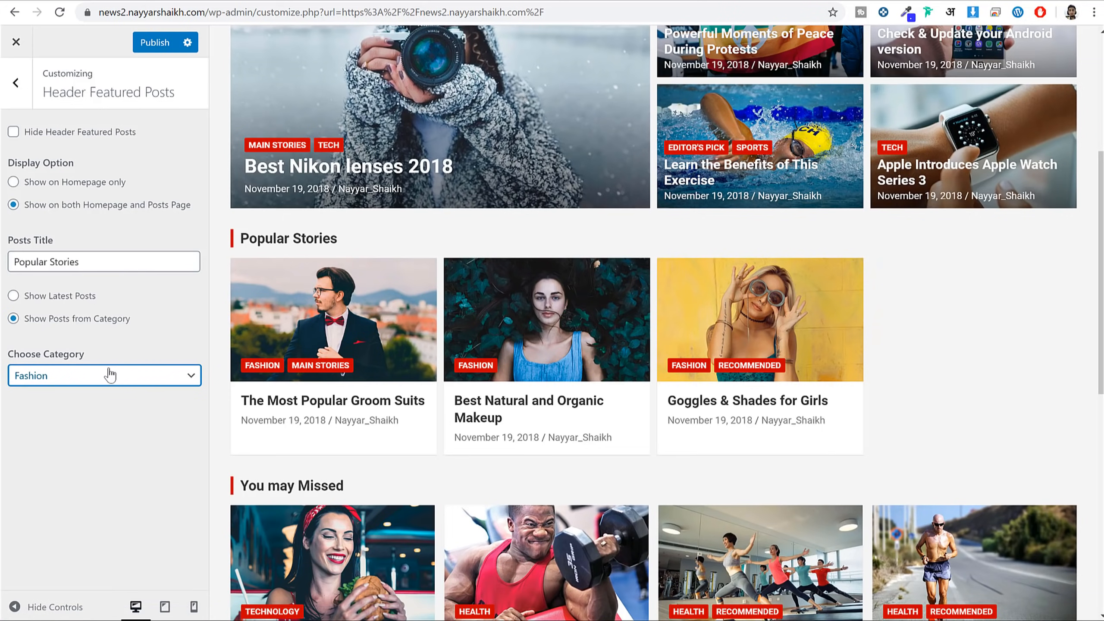
left_click(110, 375)
left_click(78, 446)
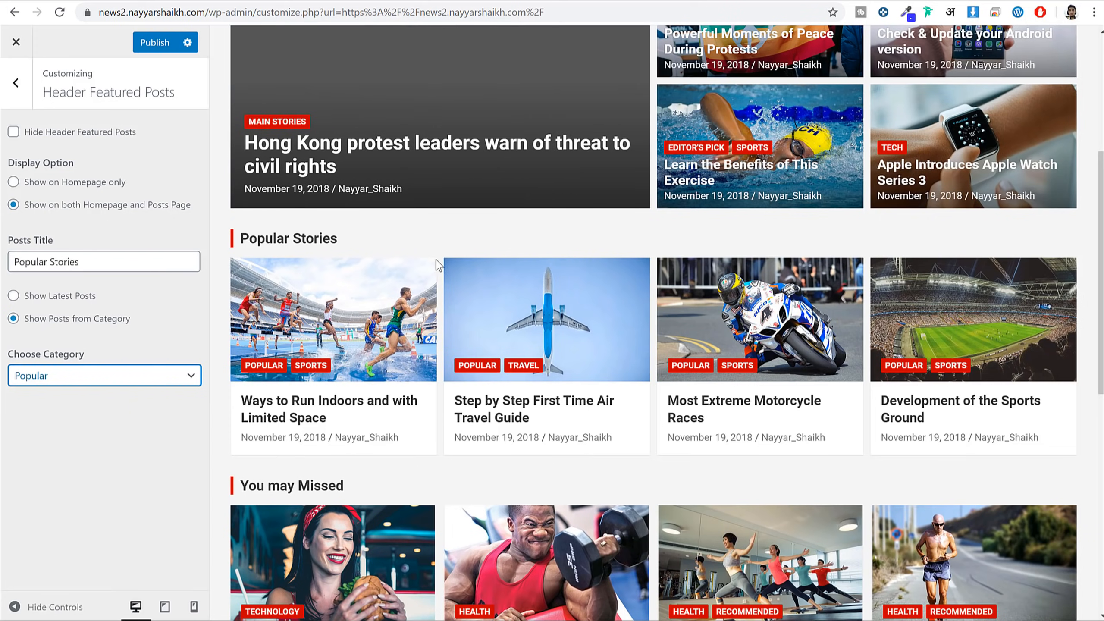
Open the Main Stories category page in the preview and browse it.
scroll(439, 270, "up", 6)
left_click(531, 131)
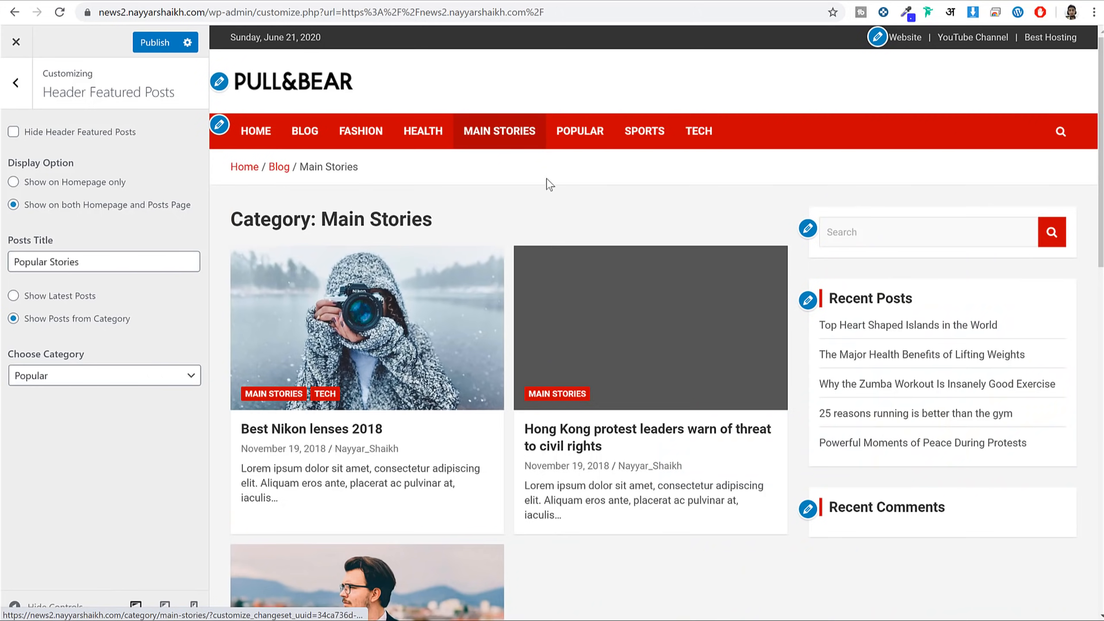
scroll(565, 208, "down", 2)
scroll(617, 243, "down", 12)
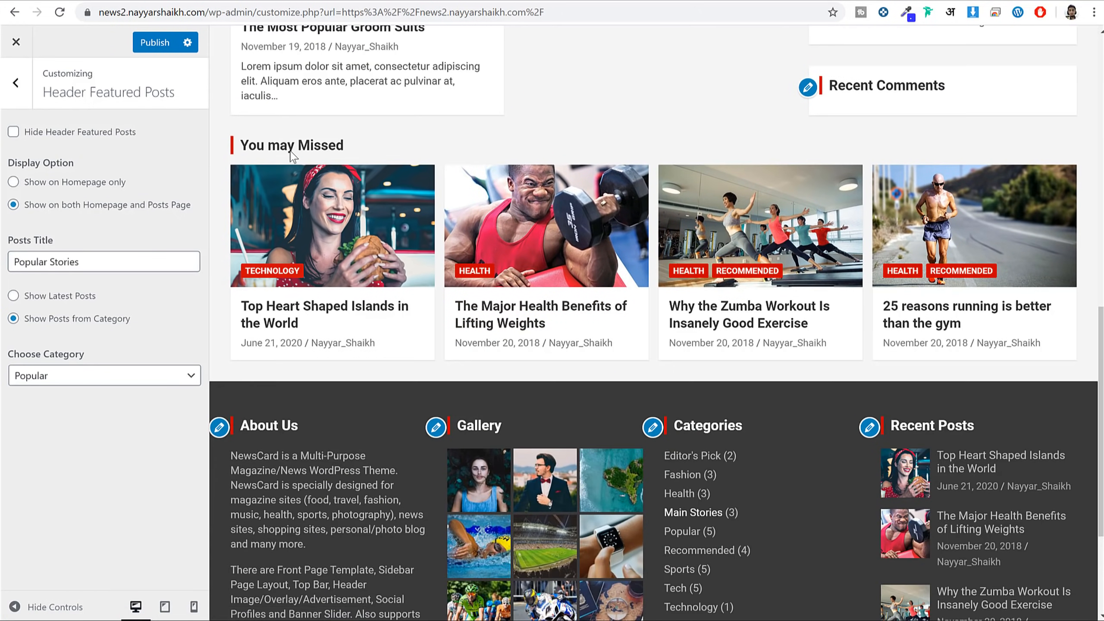
left_click(254, 145)
scroll(253, 145, "up", 20)
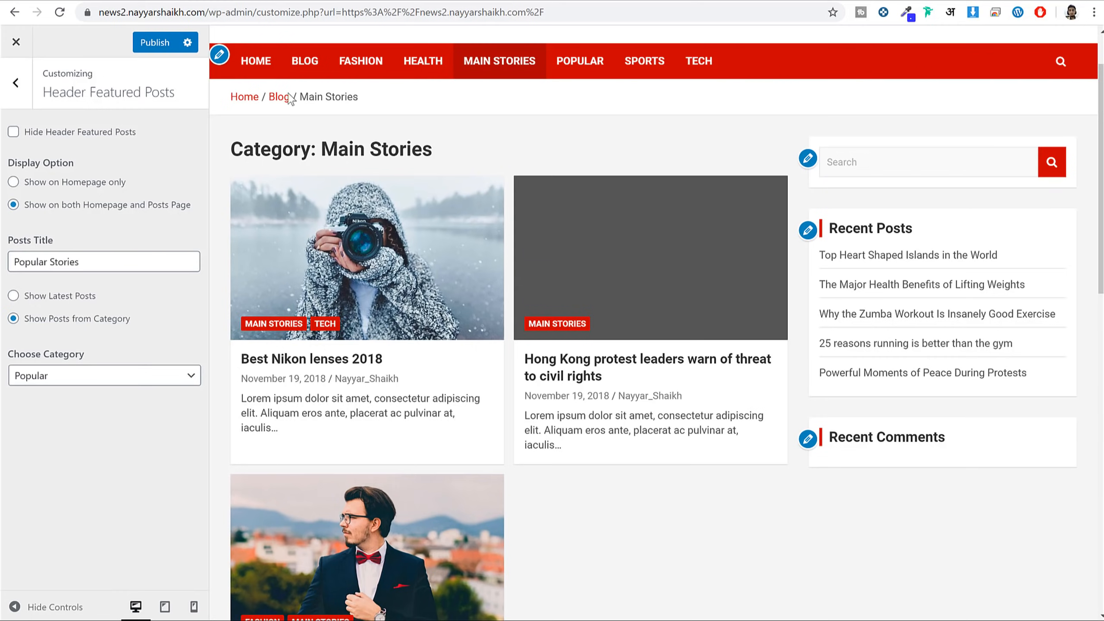
Show header featured posts on the homepage only and publish the change.
left_click(39, 183)
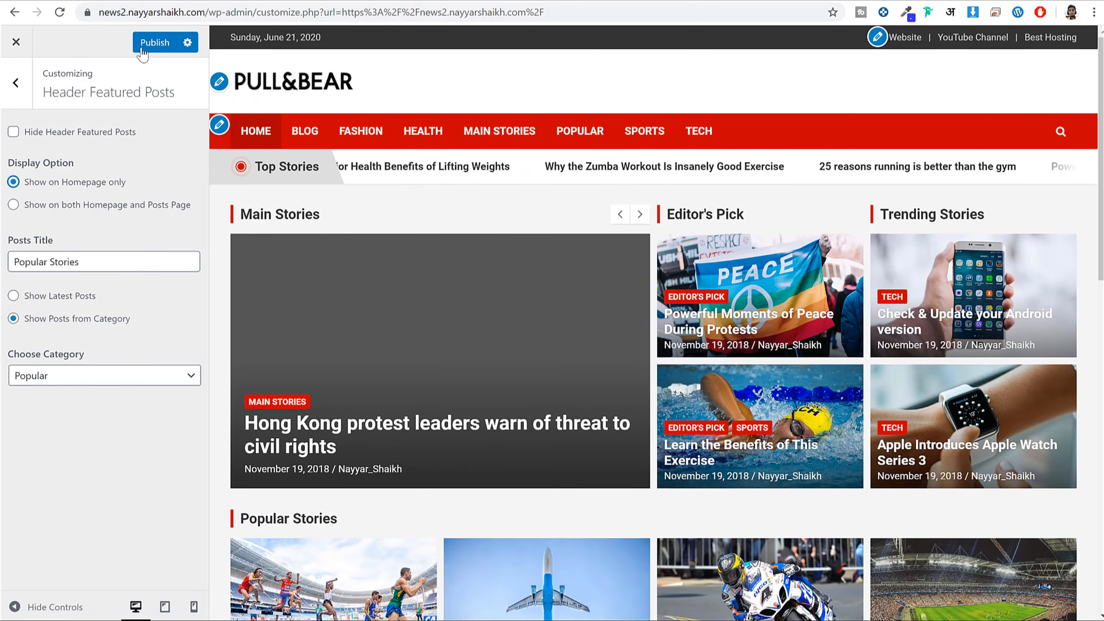
left_click(150, 44)
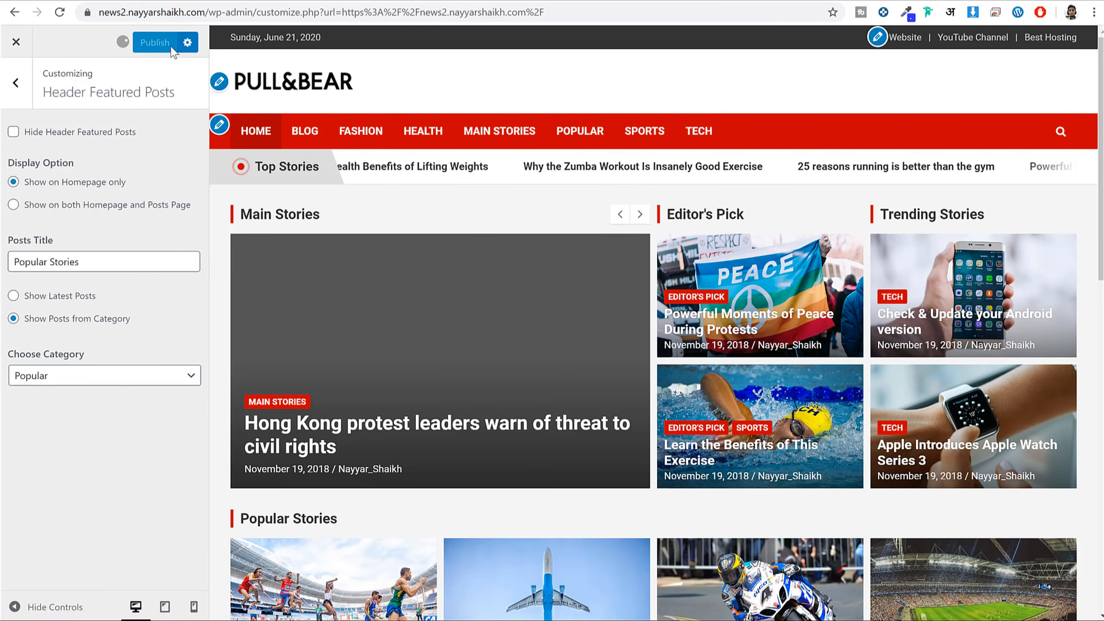
scroll(743, 291, "down", 2)
scroll(741, 287, "down", 15)
scroll(741, 287, "up", 7)
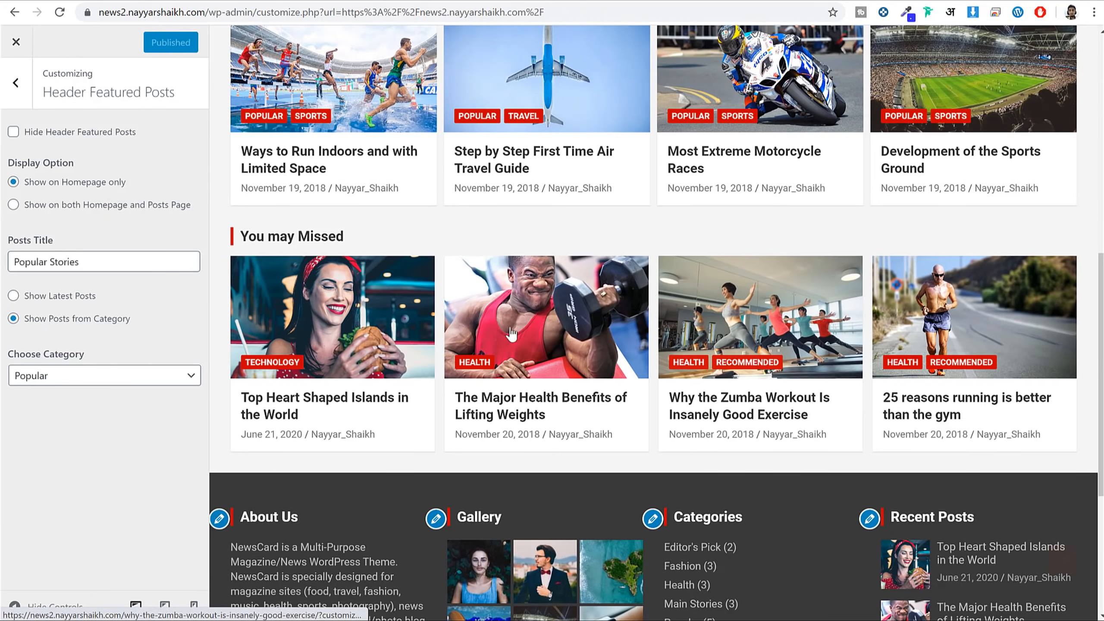
left_click(15, 82)
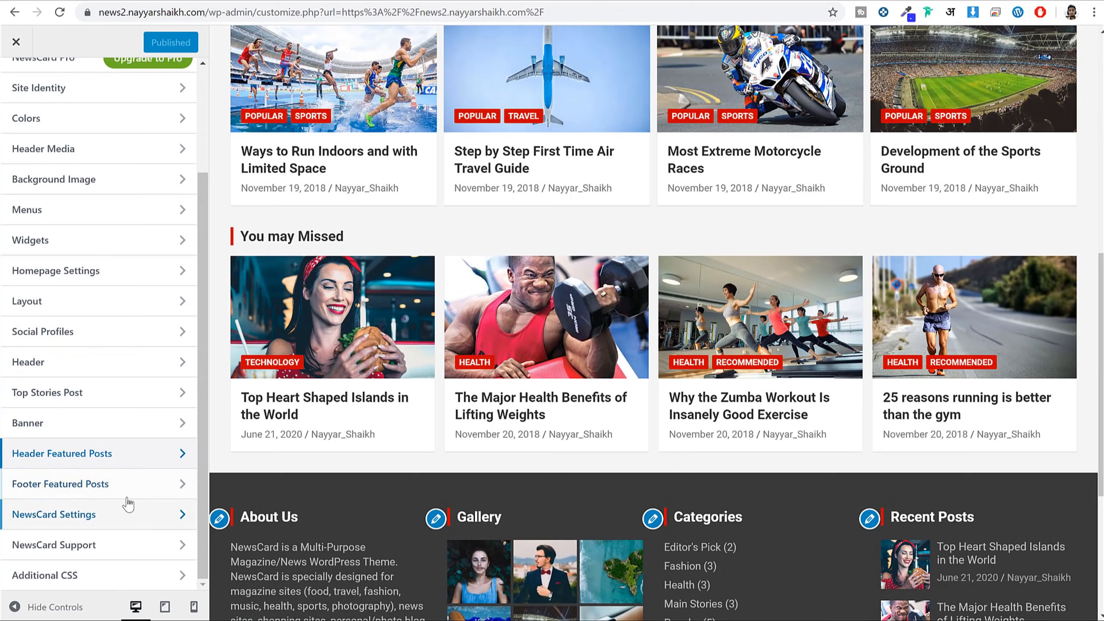
Make Footer Featured Posts show posts from the Travel category, after trying Health and Editor's Pick.
left_click(133, 492)
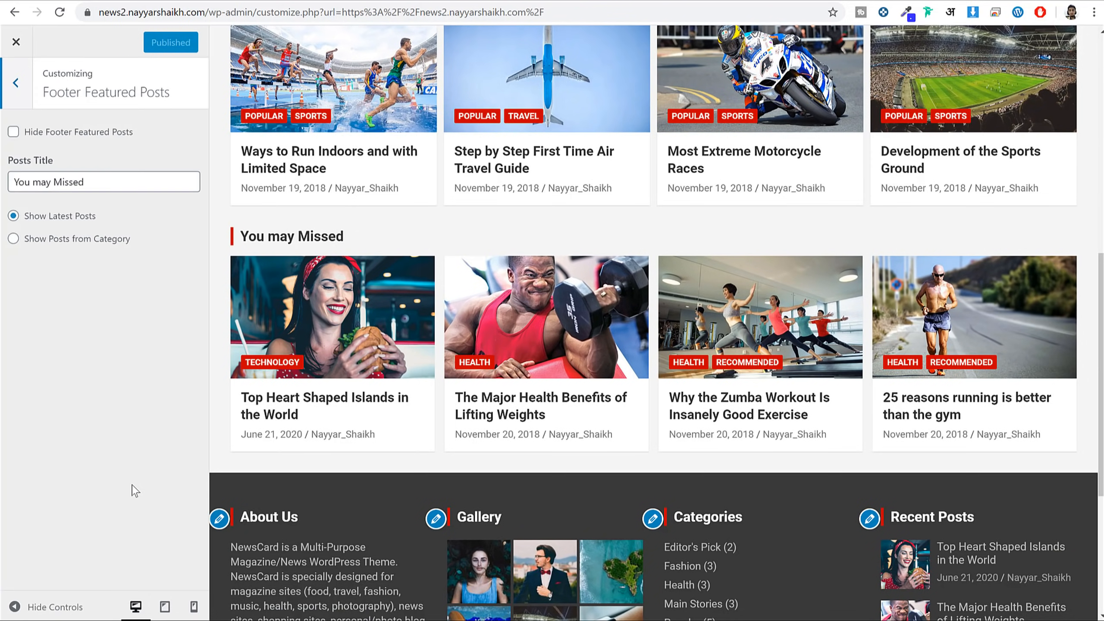
left_click(87, 244)
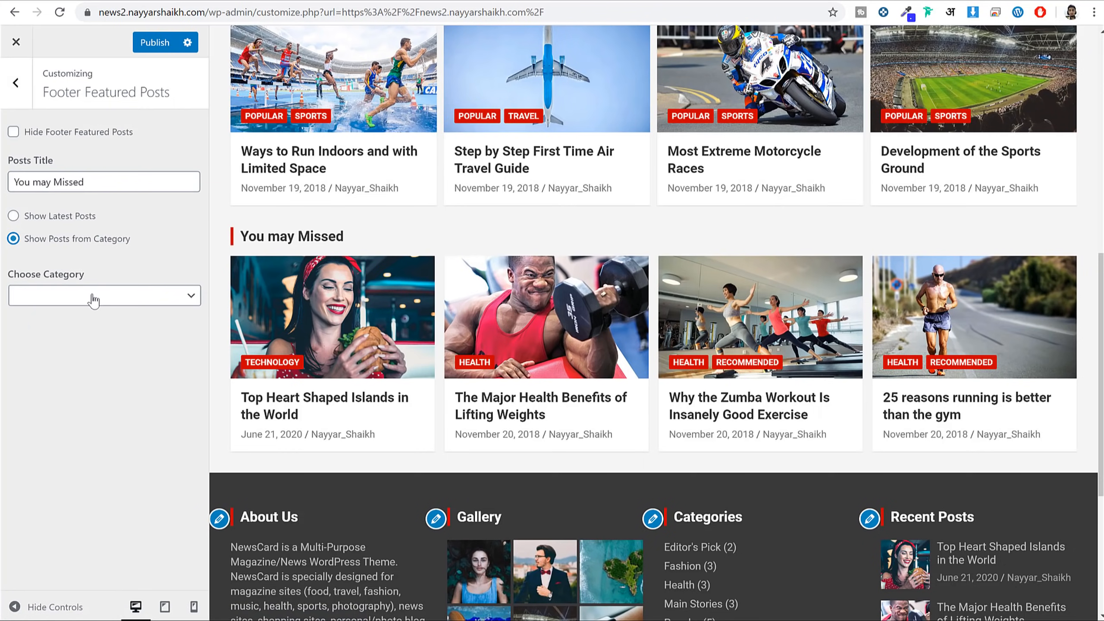
left_click(91, 296)
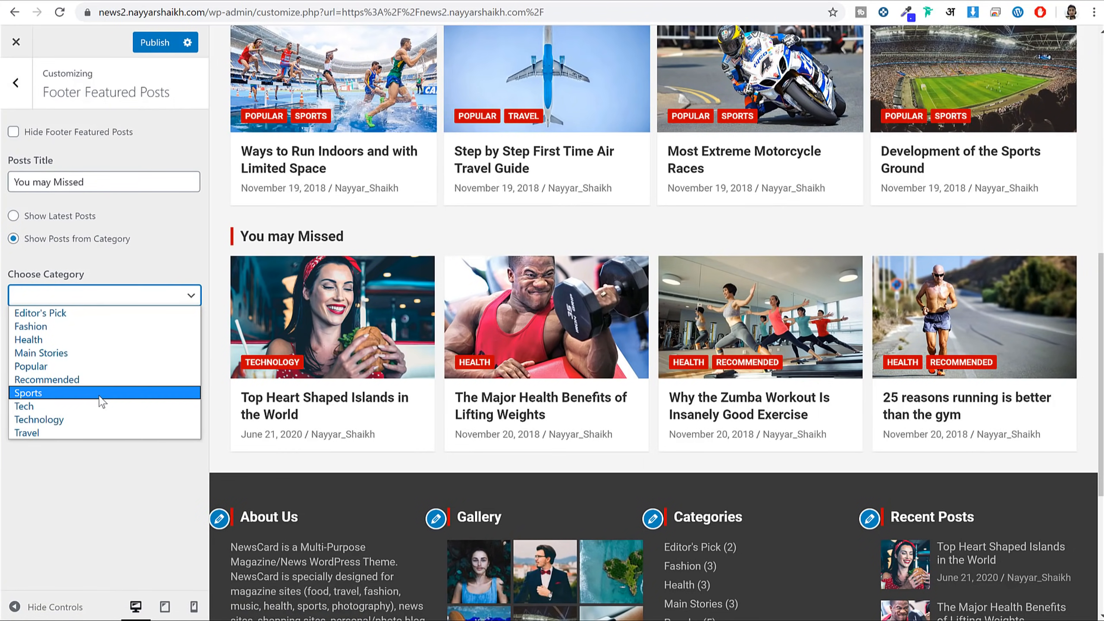
left_click(87, 340)
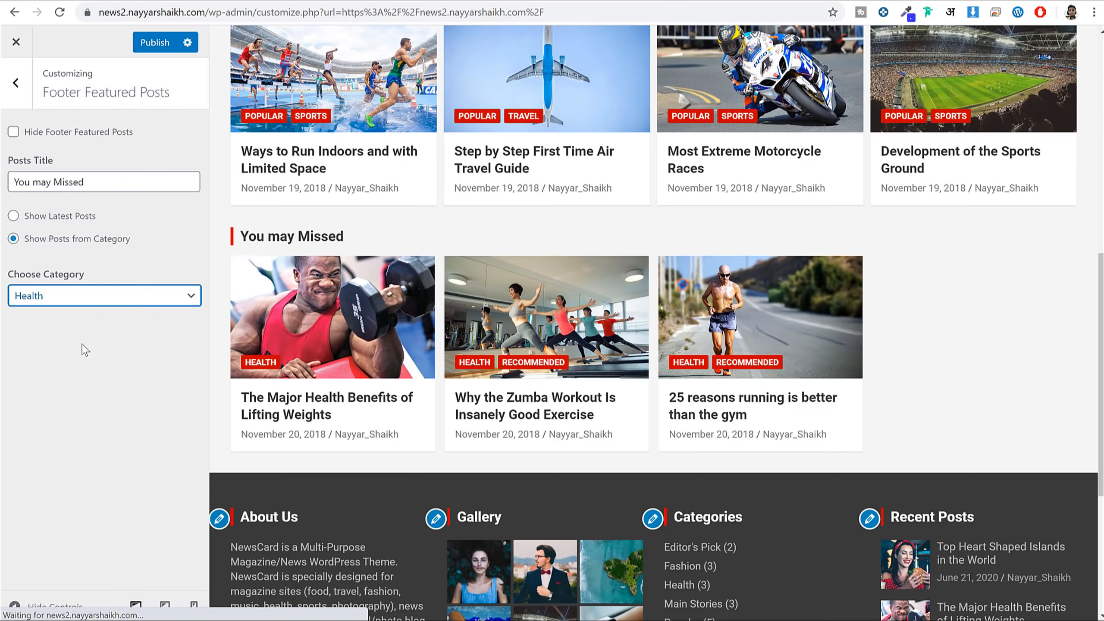
left_click_drag(59, 268, 68, 300)
left_click(68, 301)
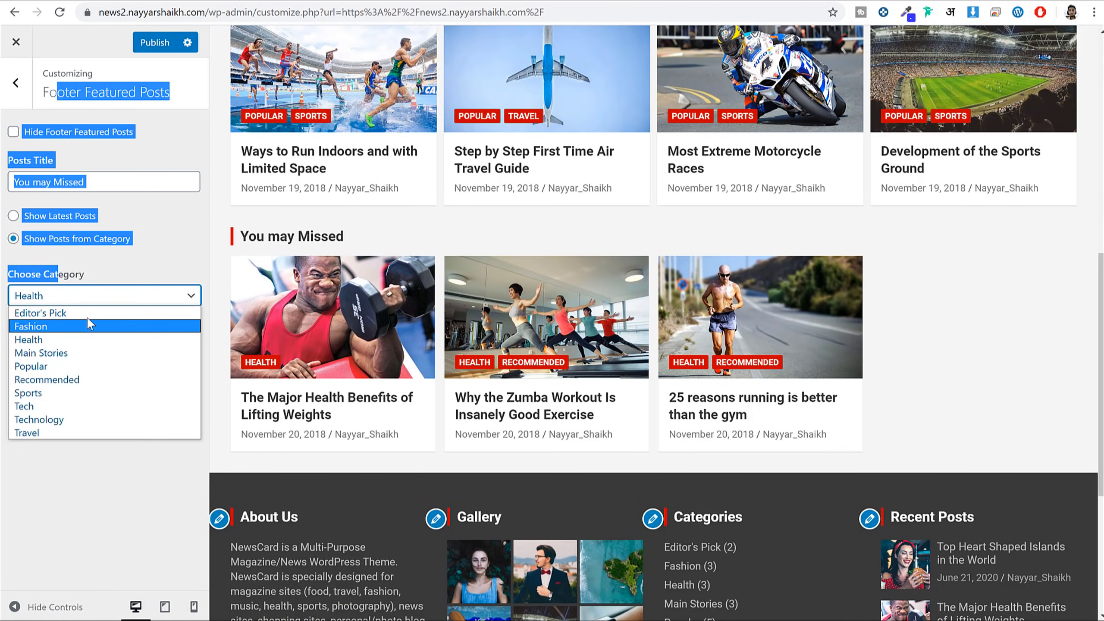
left_click(87, 316)
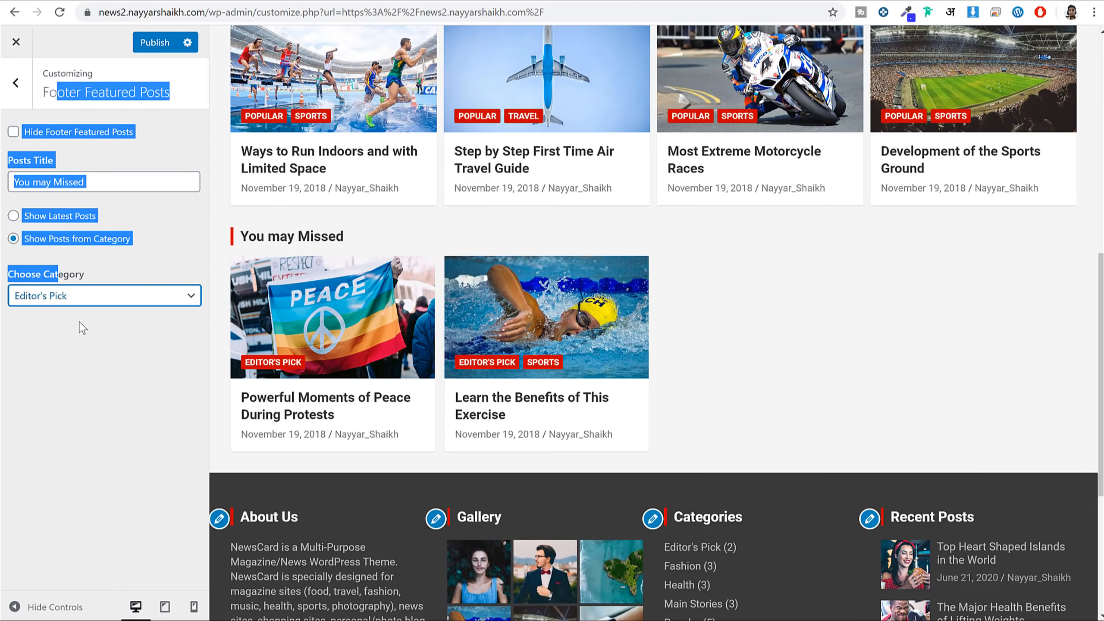
left_click(80, 303)
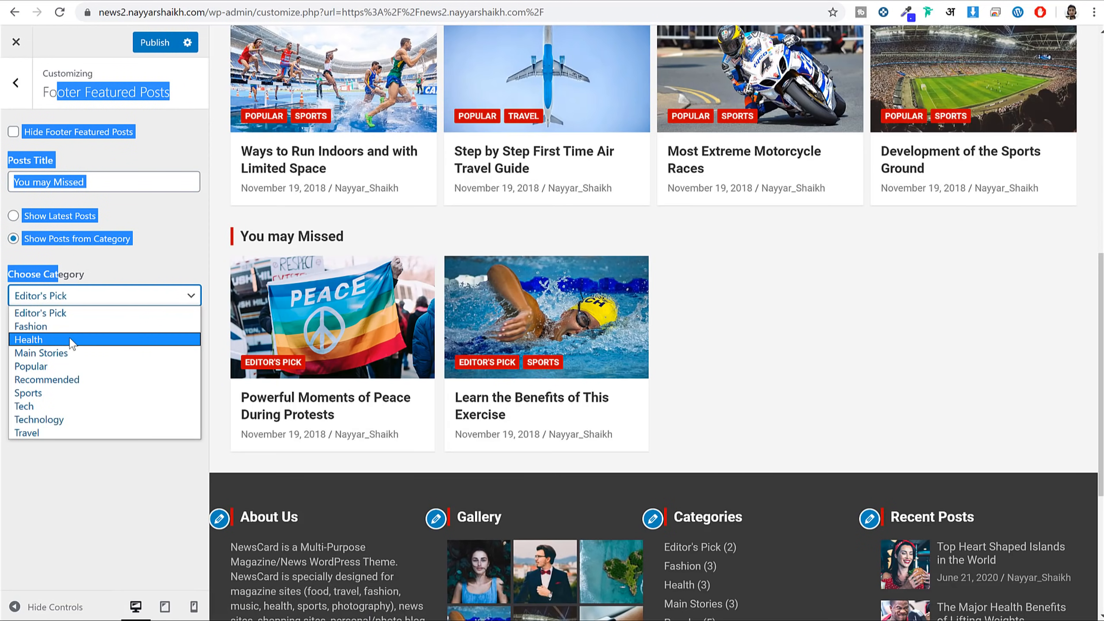
left_click(55, 432)
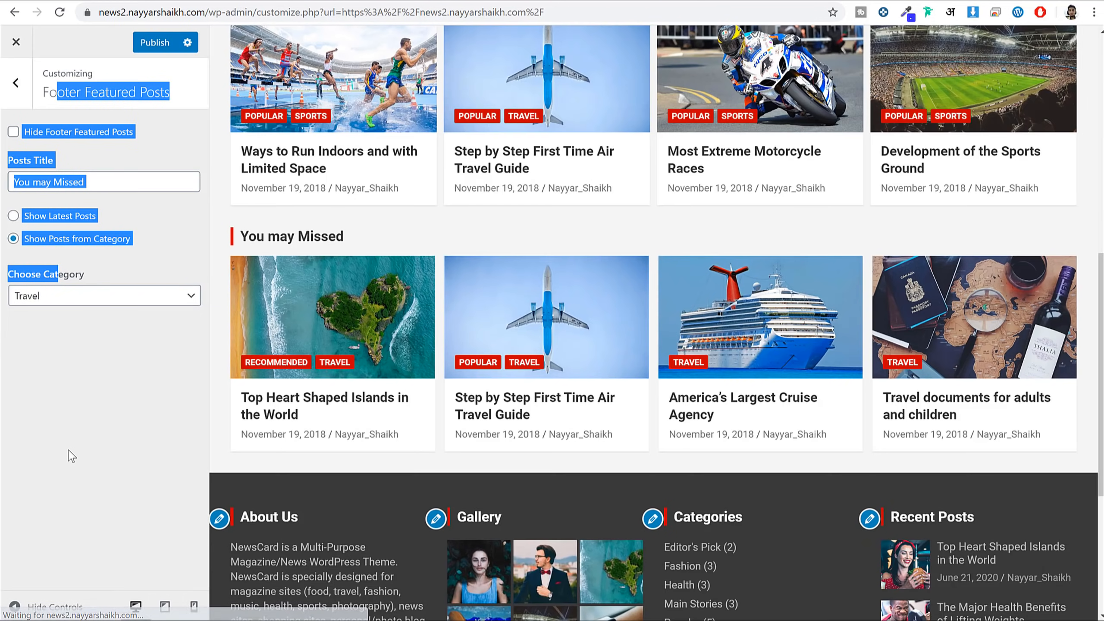
left_click(64, 432)
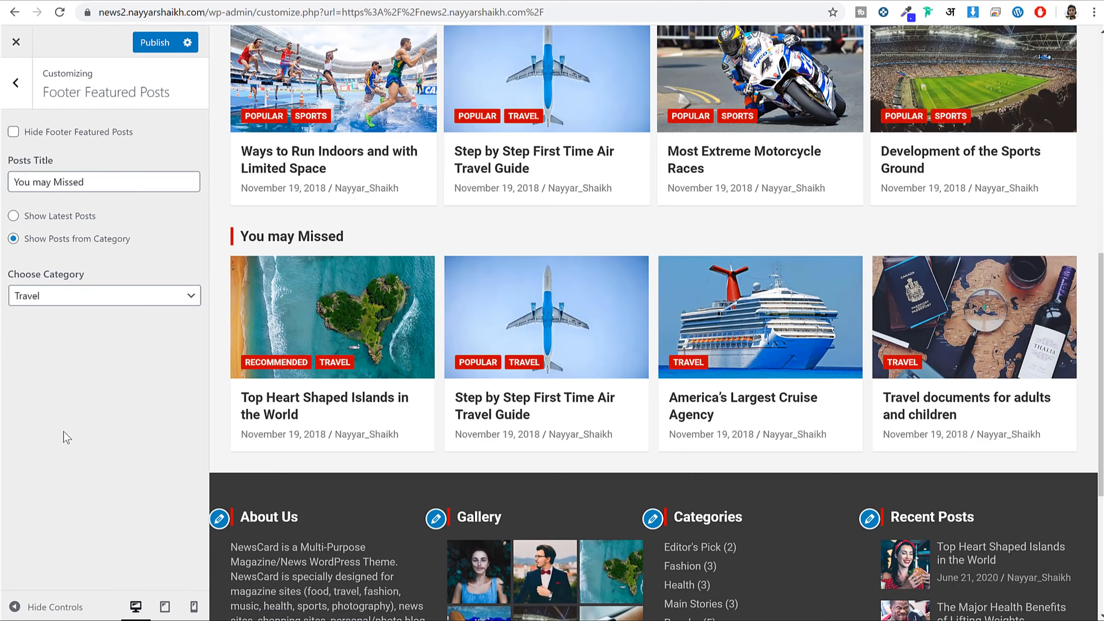
Publish, then open the Front Page Content Section widget area and its widget list.
left_click(146, 42)
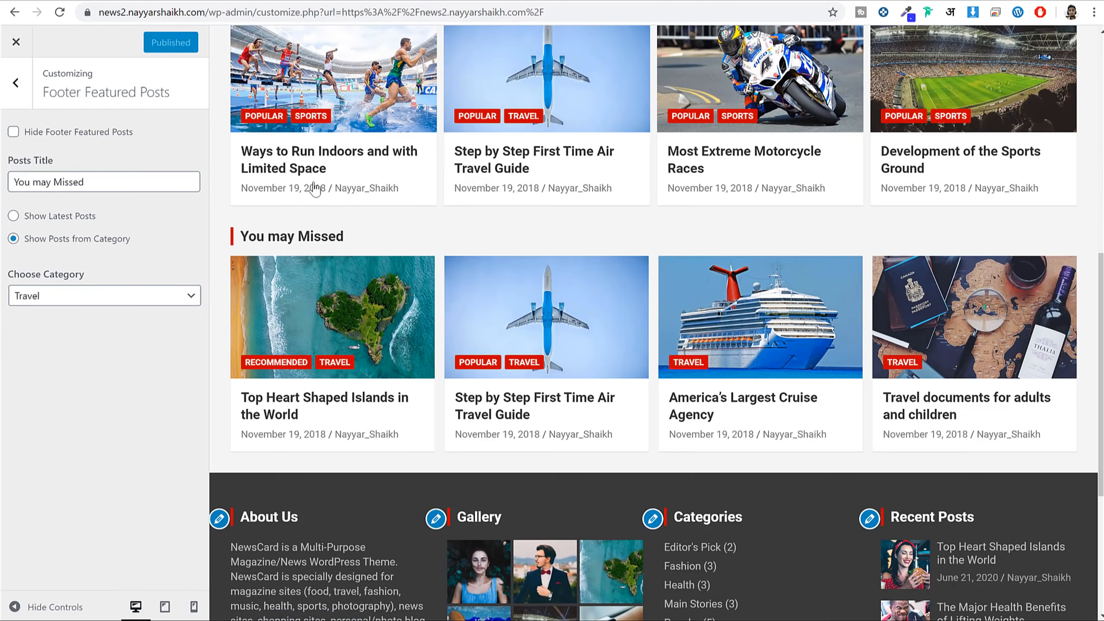
scroll(451, 271, "down", 7)
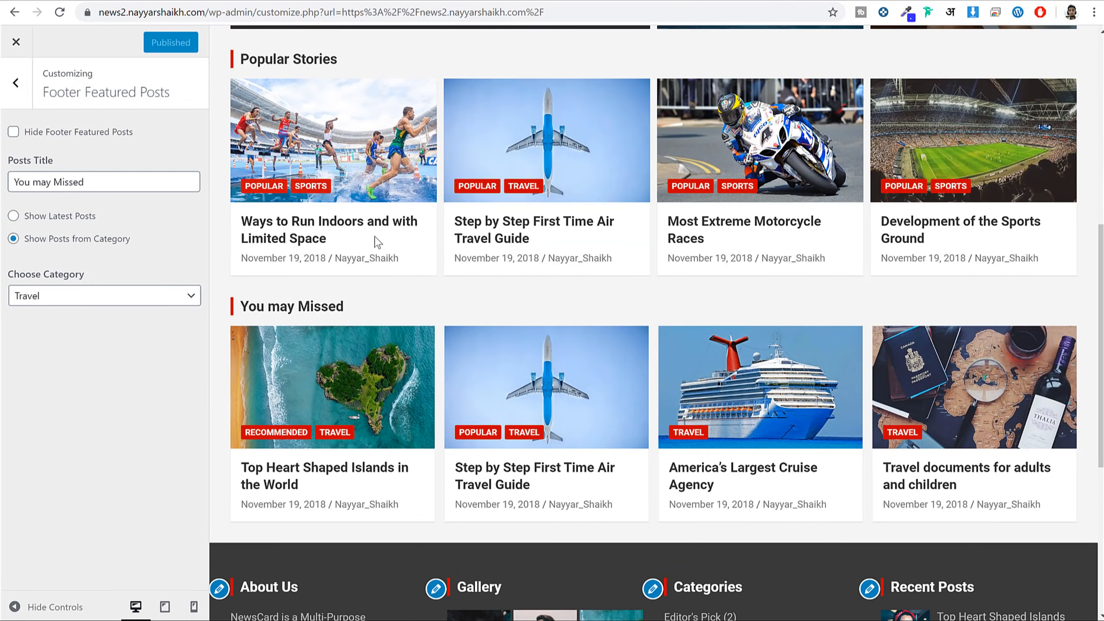
left_click(26, 92)
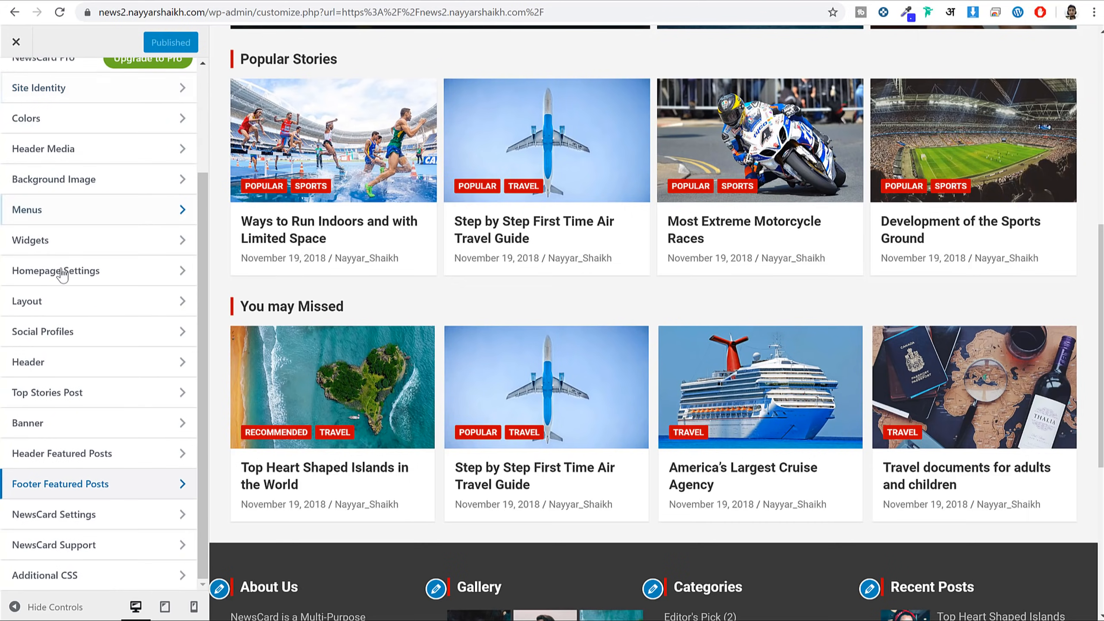
left_click(70, 249)
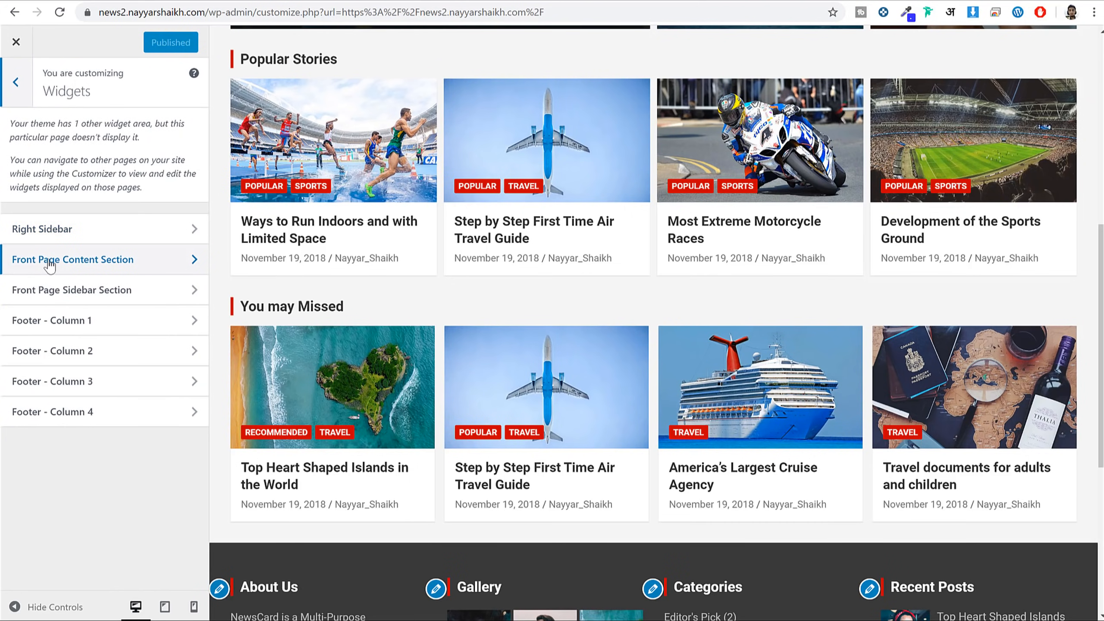
left_click(125, 263)
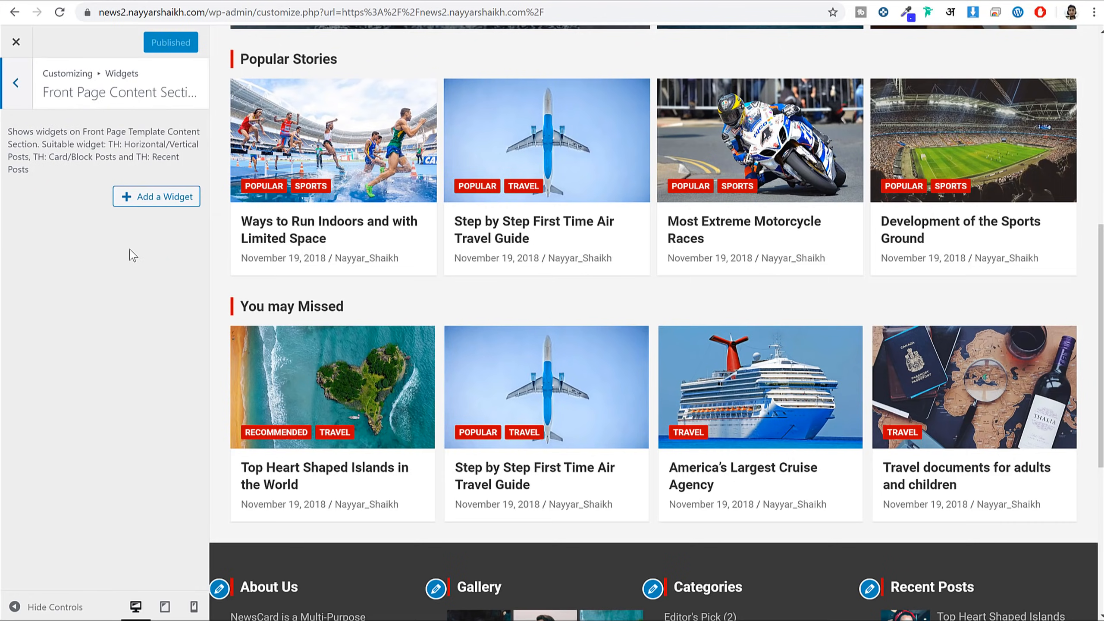
left_click(157, 199)
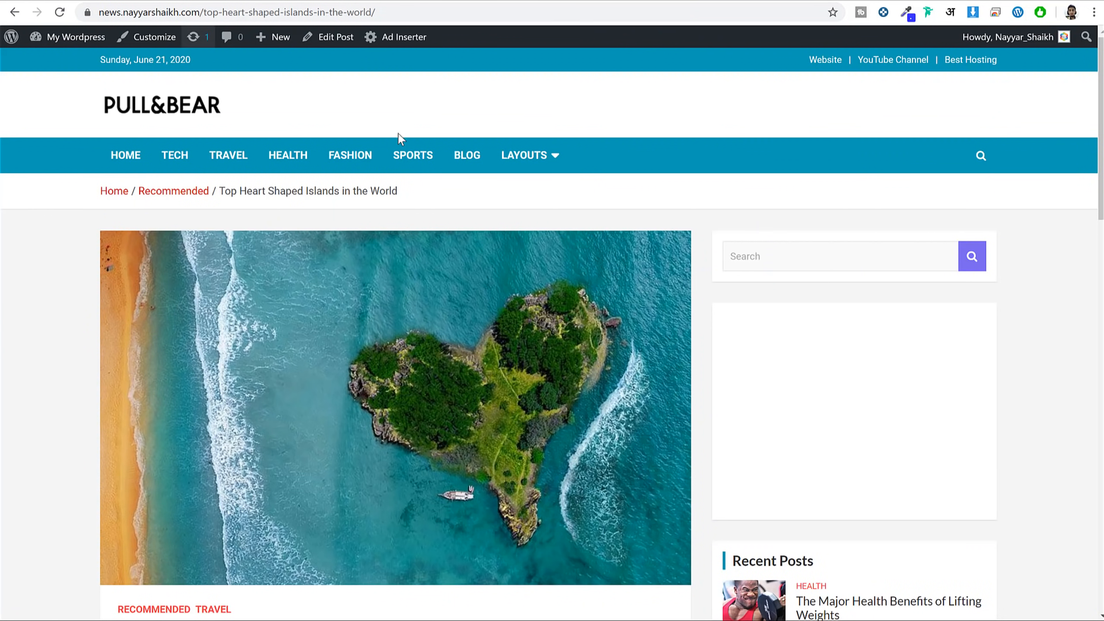
Scroll through the reference site's homepage to review its sections.
left_click(176, 99)
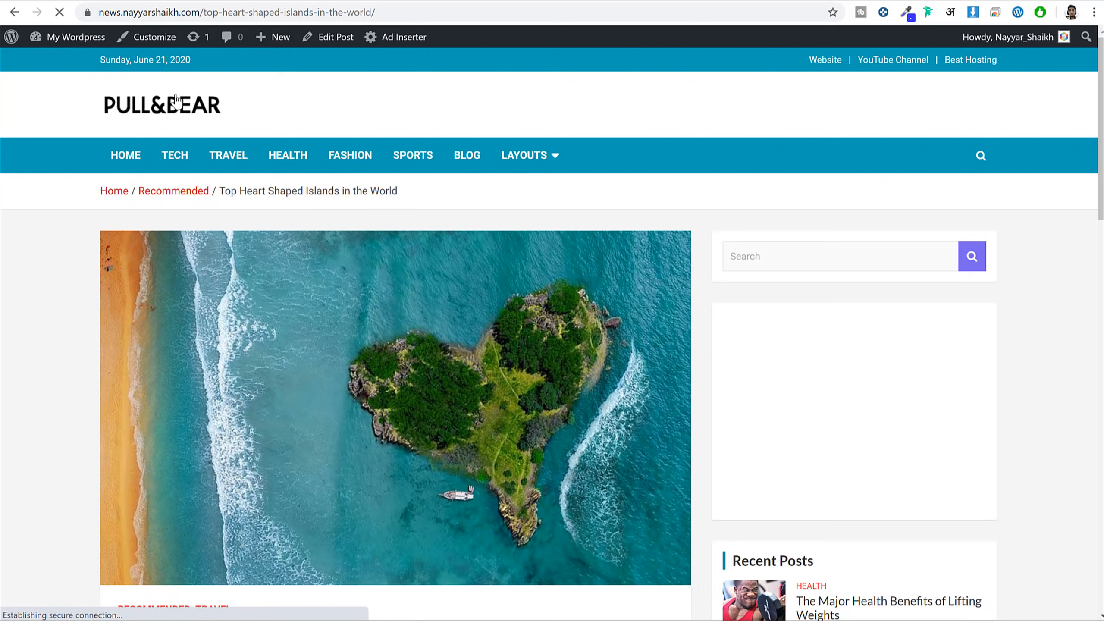
scroll(712, 263, "down", 5)
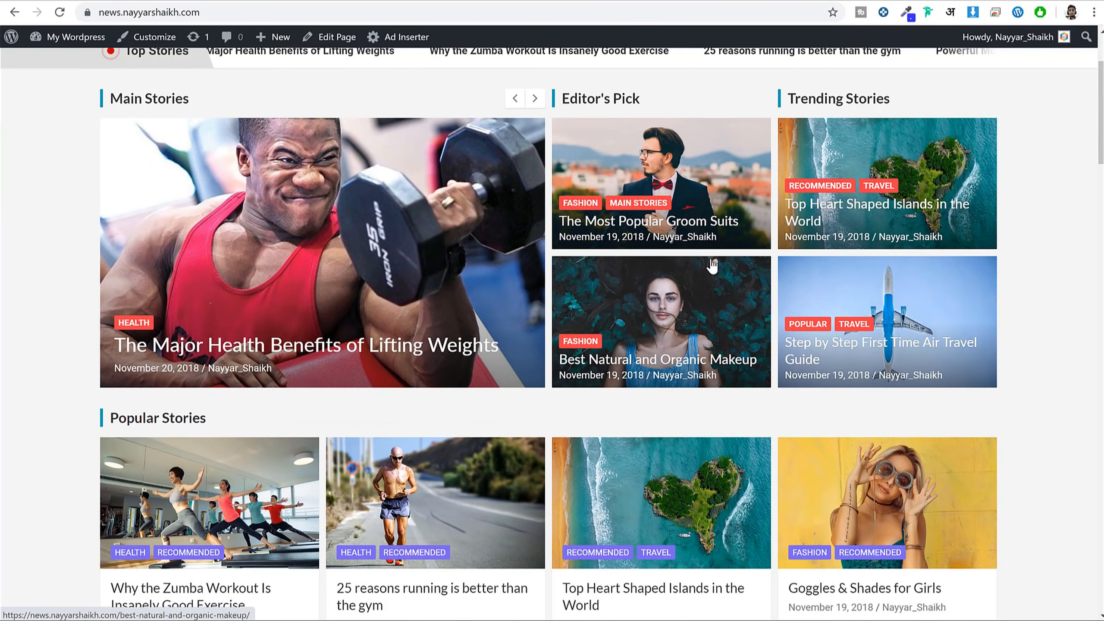
scroll(733, 250, "down", 4)
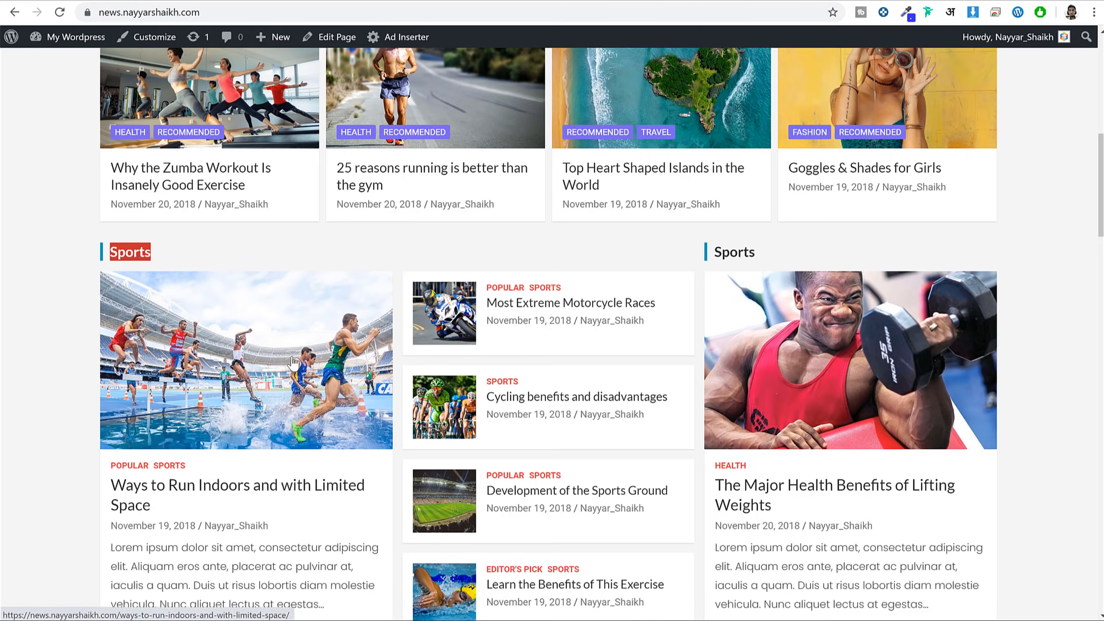
scroll(464, 317, "down", 3)
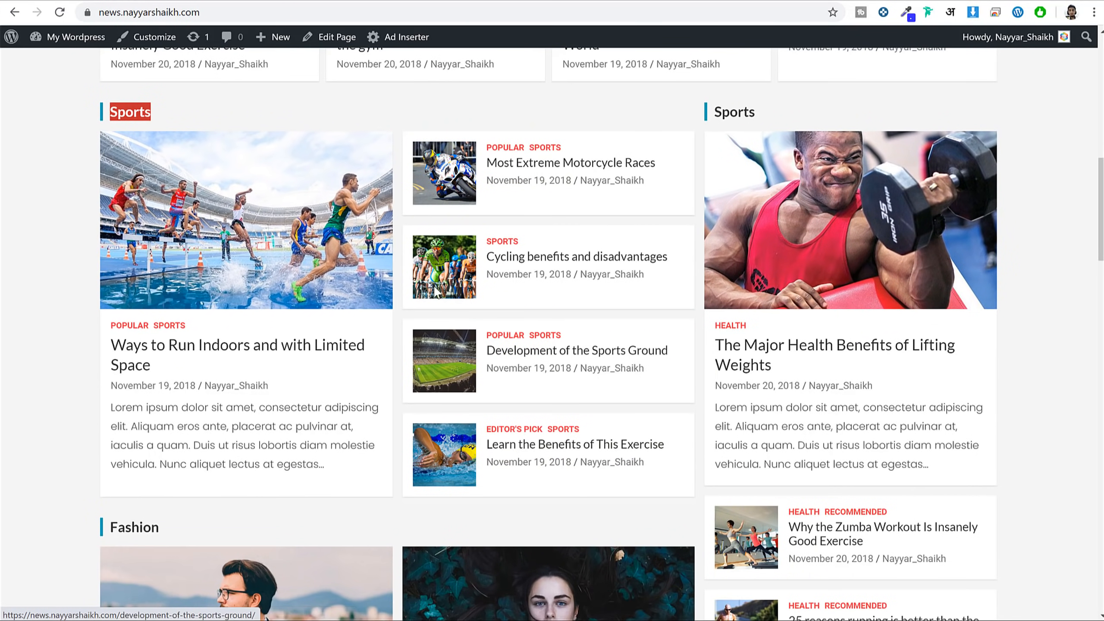
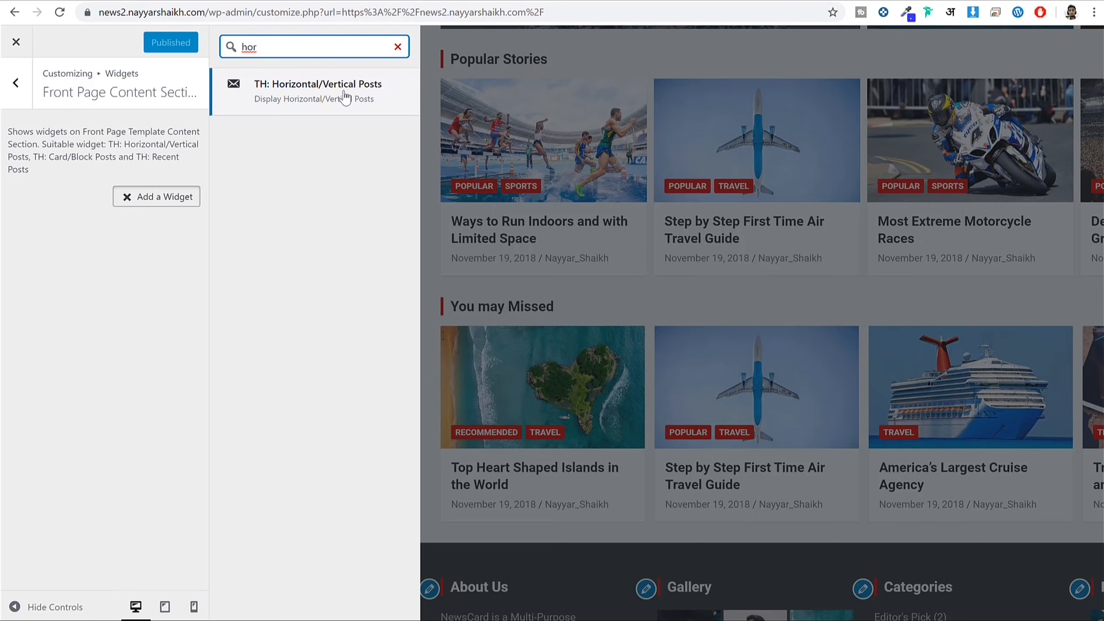
Add a TH: Horizontal/Vertical Posts widget titled Sports showing Sports category posts, and publish.
left_click(355, 103)
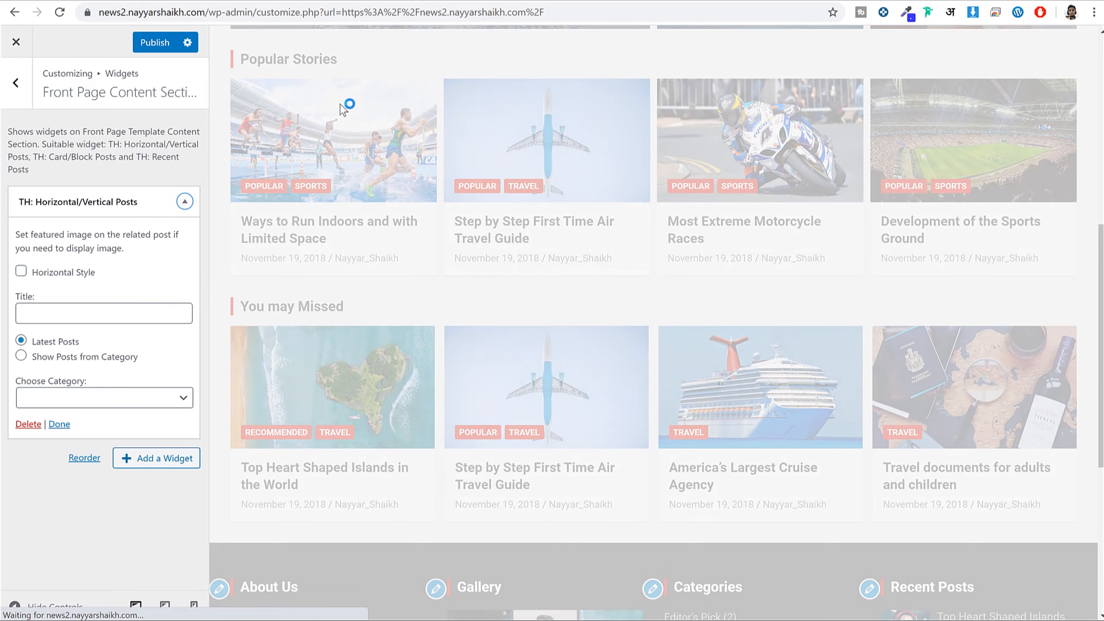
scroll(608, 273, "down", 3)
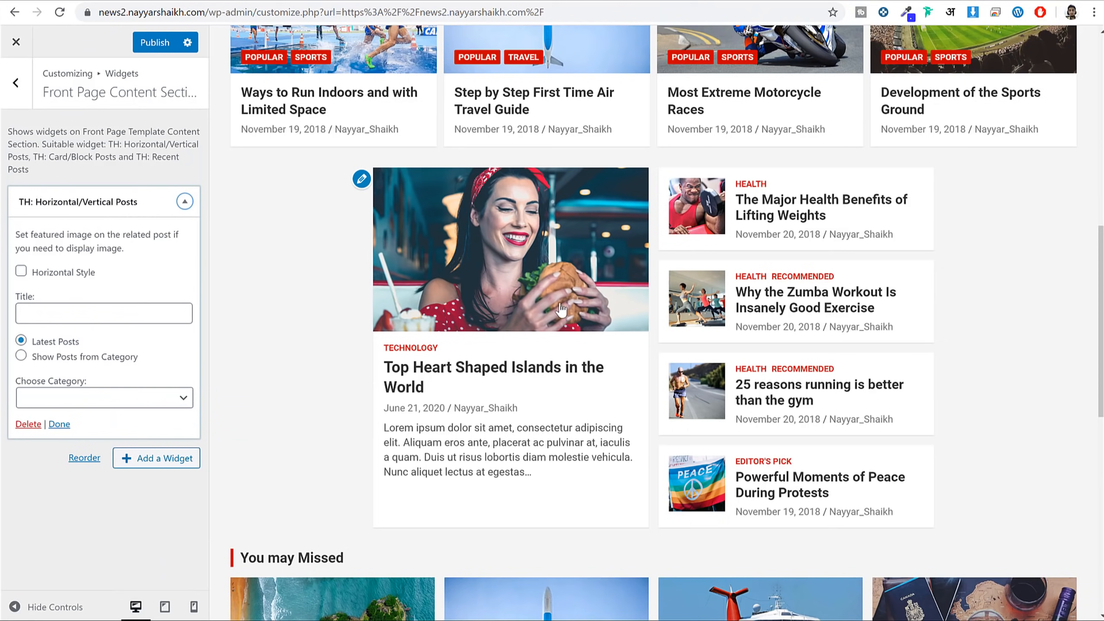
left_click(65, 305)
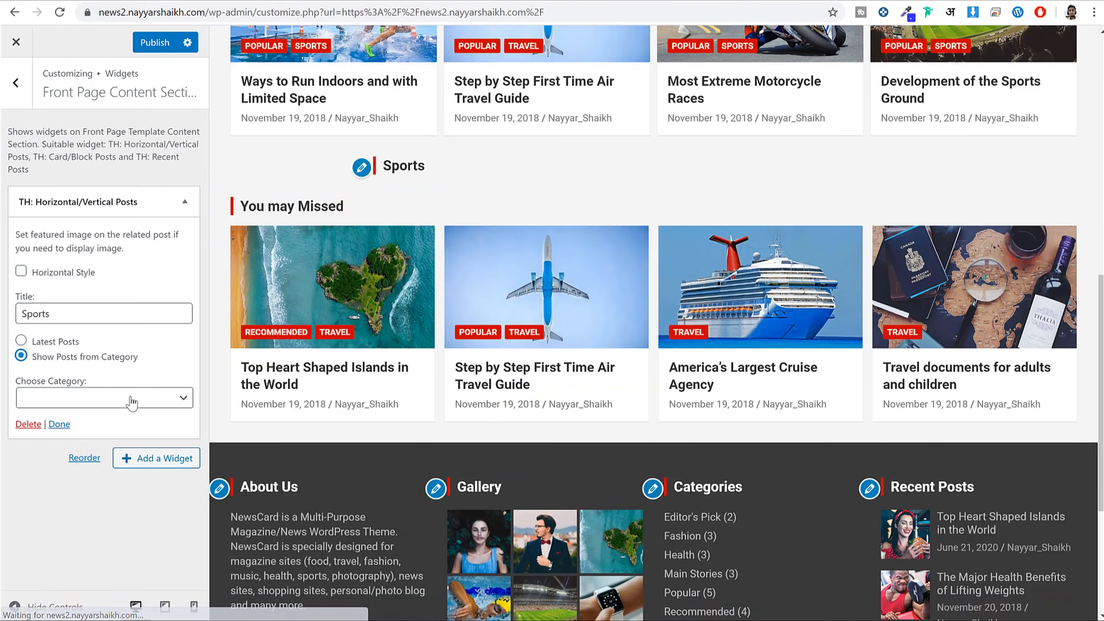
left_click(132, 400)
left_click(96, 496)
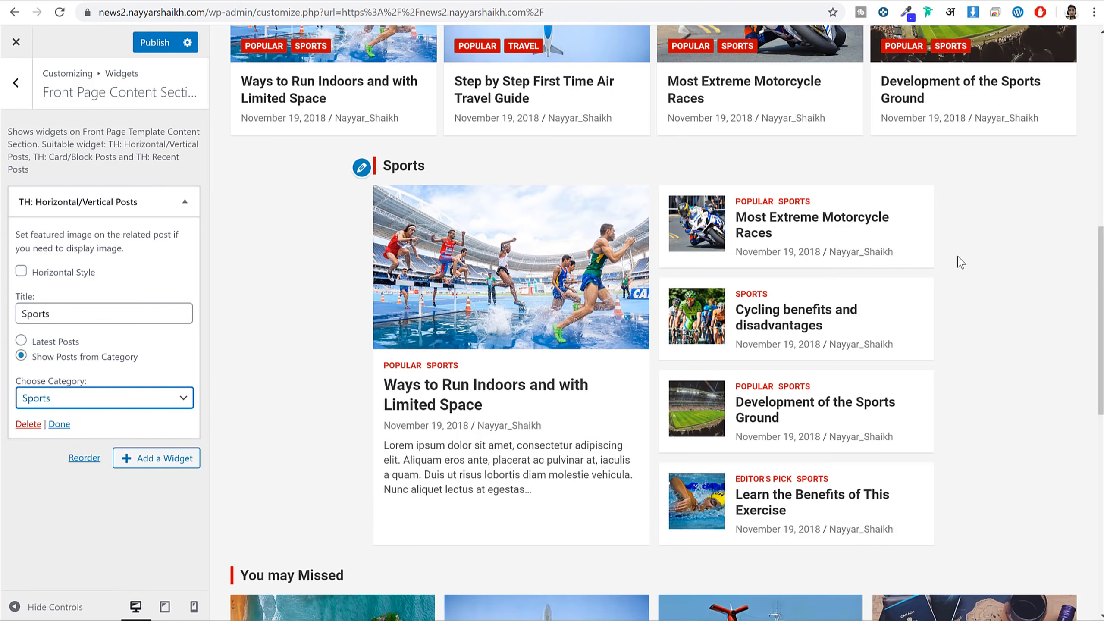
left_click(47, 272)
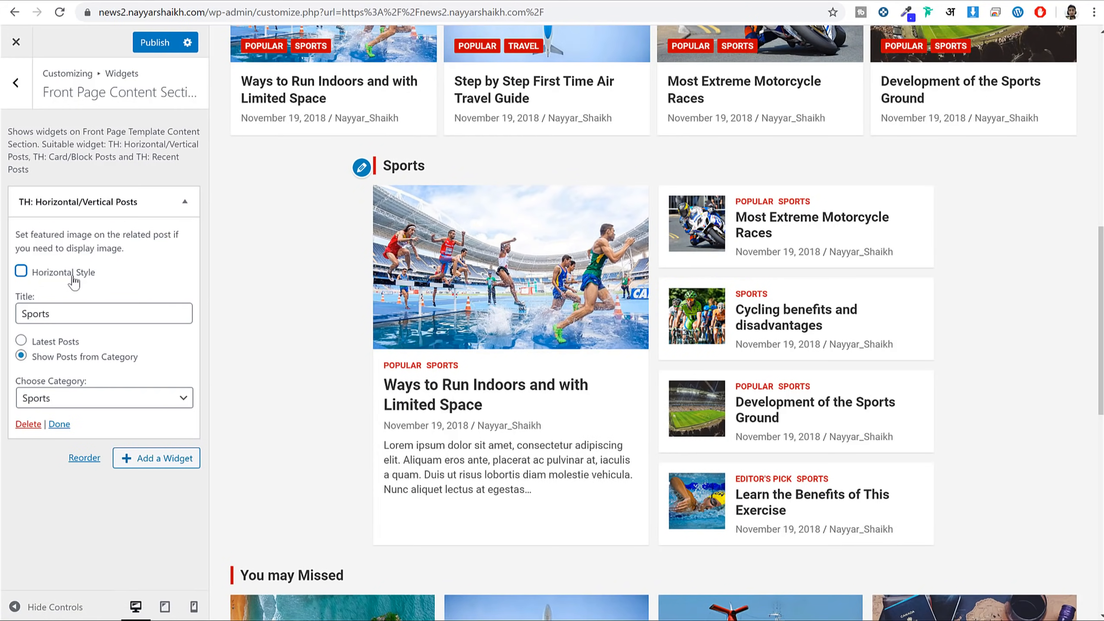
left_click(171, 52)
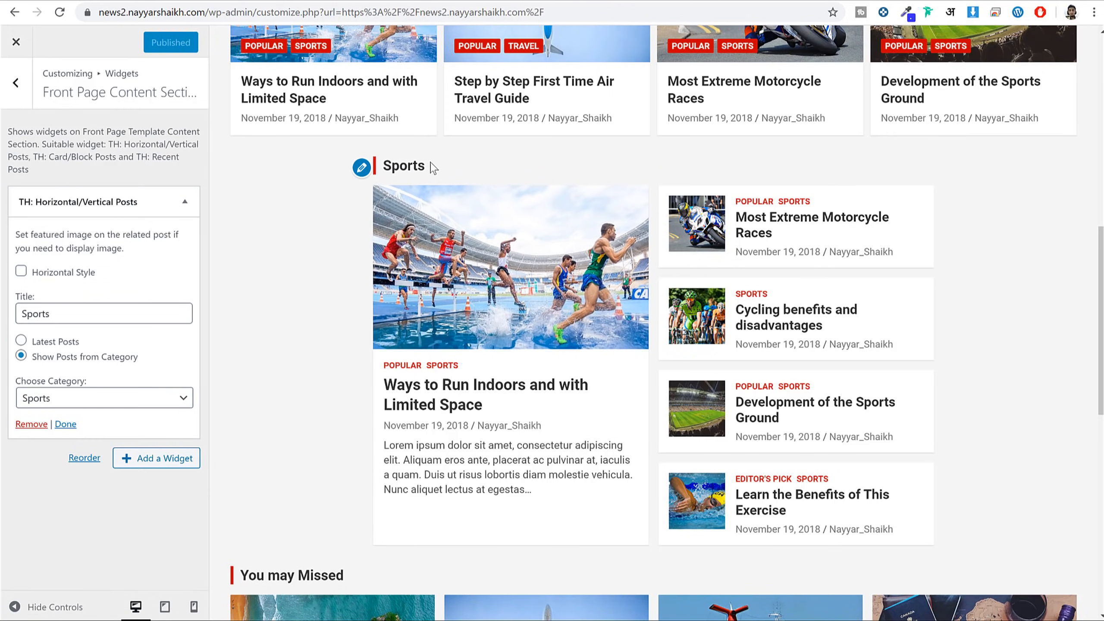
left_click_drag(430, 166, 382, 166)
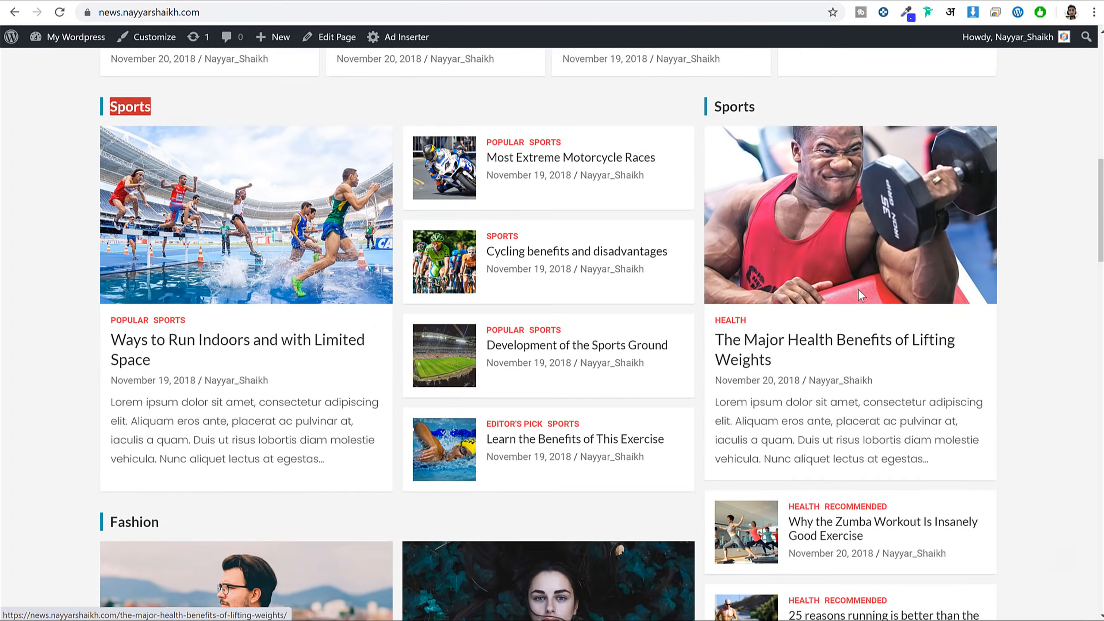
Check the live site's Sports section and return to the Customizer's widget areas list.
scroll(801, 188, "down", 6)
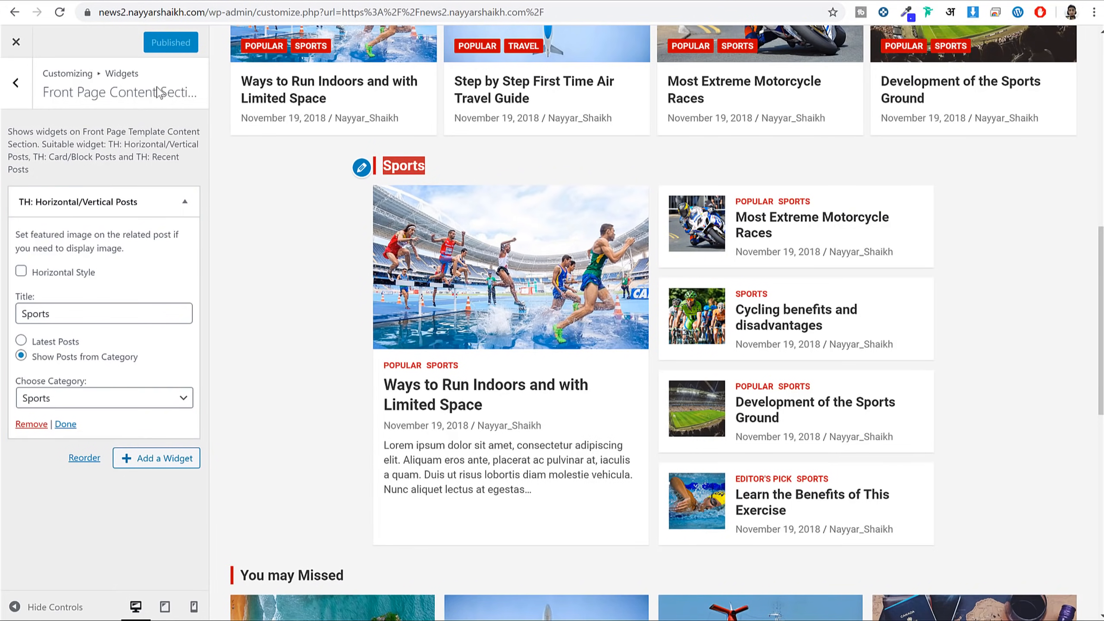
left_click(19, 83)
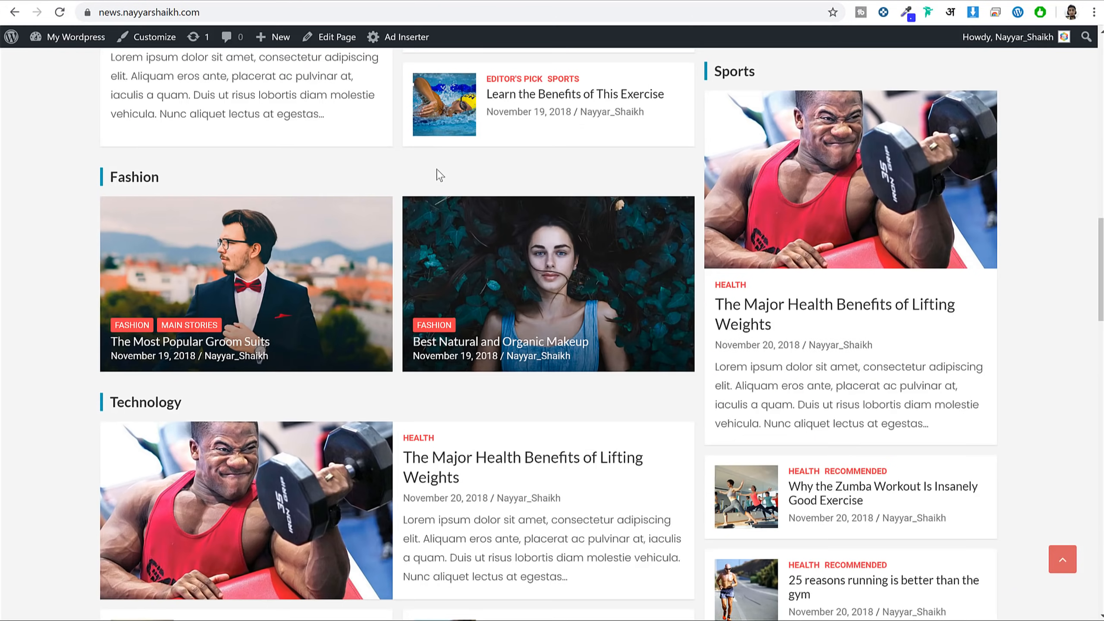
scroll(439, 173, "up", 4)
scroll(522, 232, "up", 6)
scroll(268, 267, "down", 7)
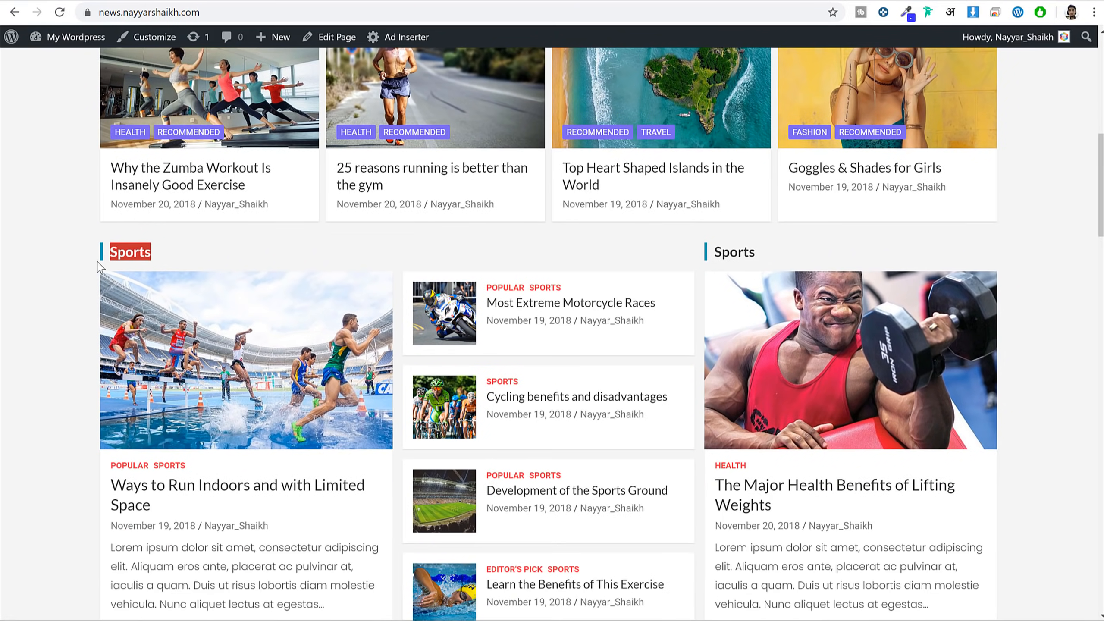
scroll(268, 266, "down", 3)
double_click(136, 245)
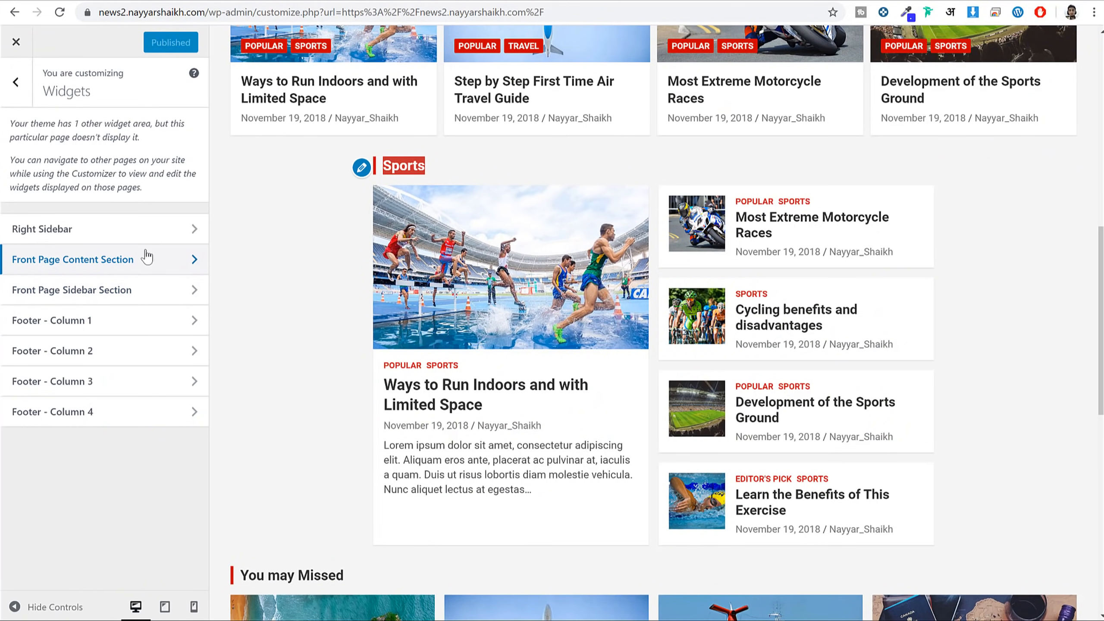
Add a TH: Card/Block Posts widget to the Front Page Content Section titled Fashion.
left_click(127, 271)
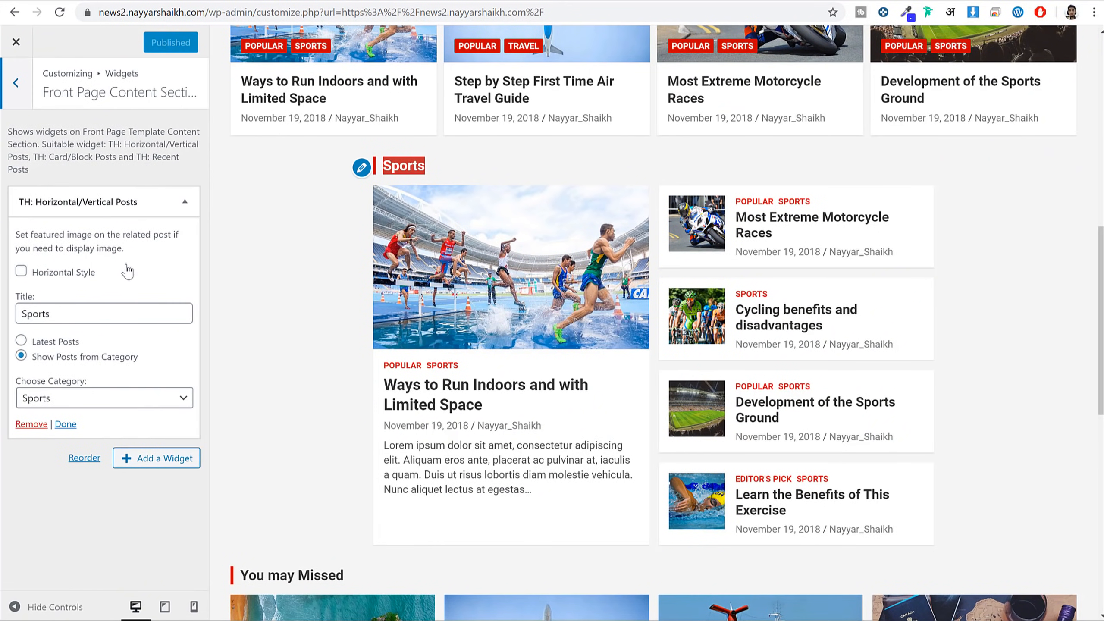
left_click(162, 203)
left_click(173, 239)
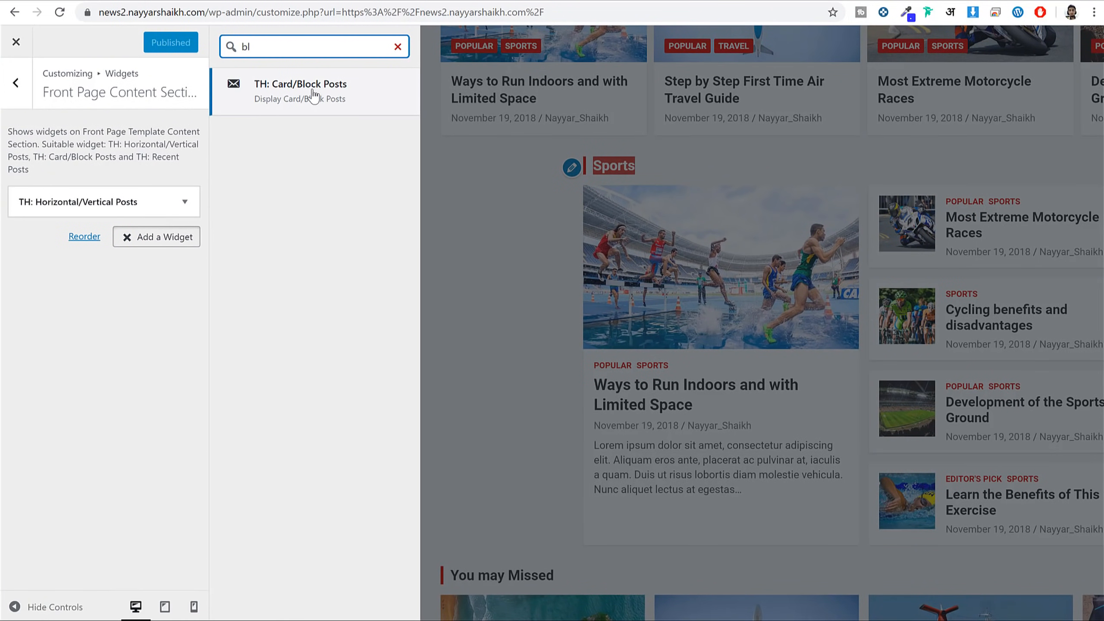
left_click(329, 98)
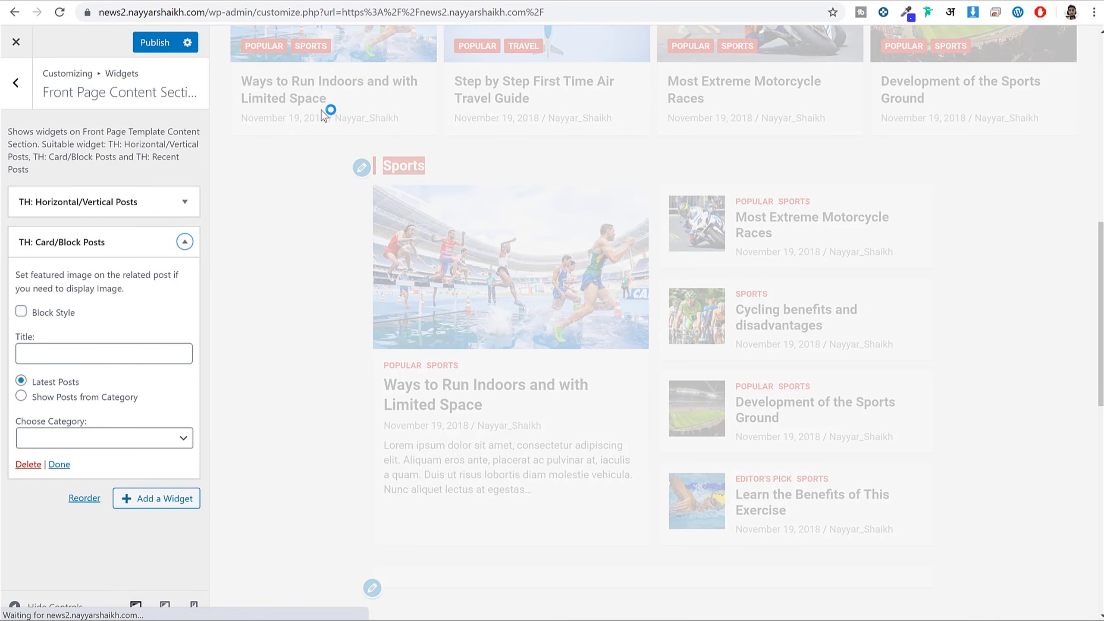
left_click(100, 351)
type("Fashion")
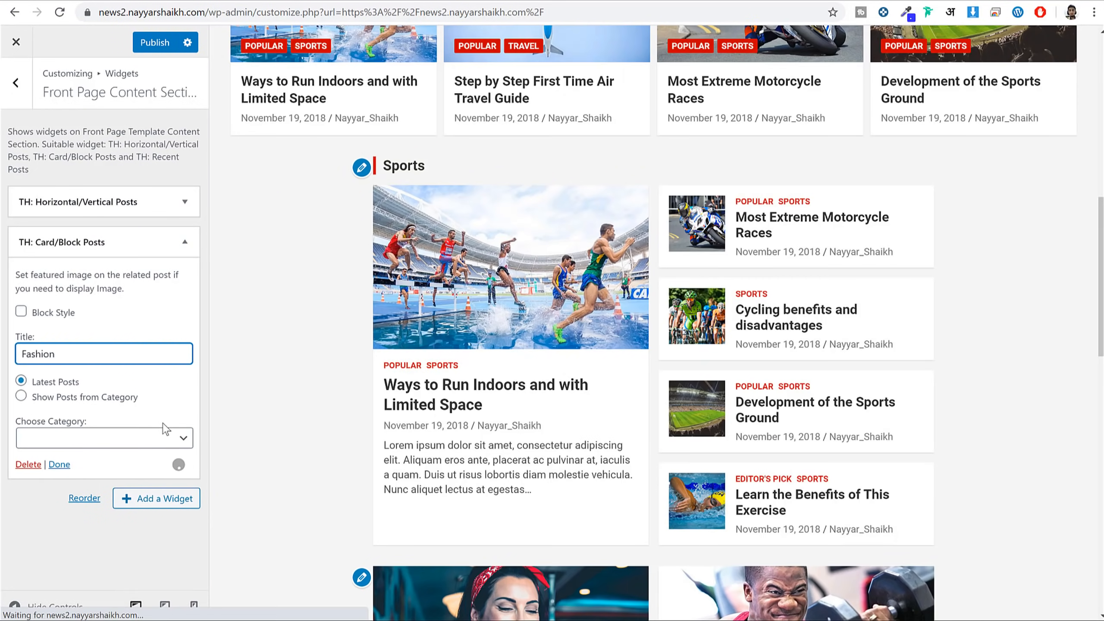
Set the Fashion widget to show Fashion category posts in block style.
left_click(129, 434)
left_click(104, 400)
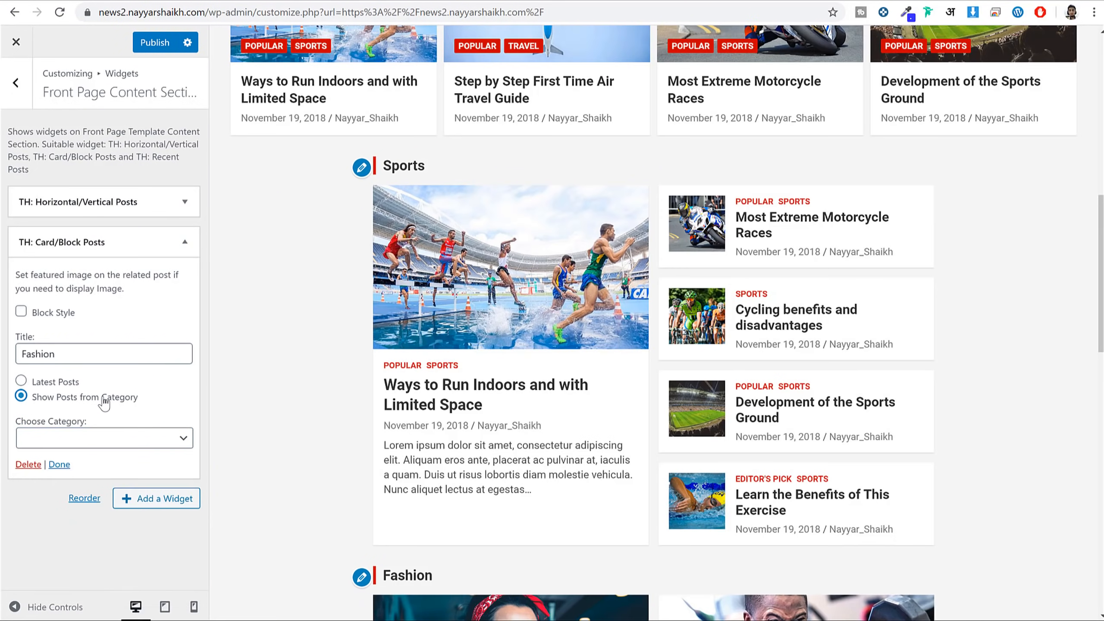
left_click(86, 440)
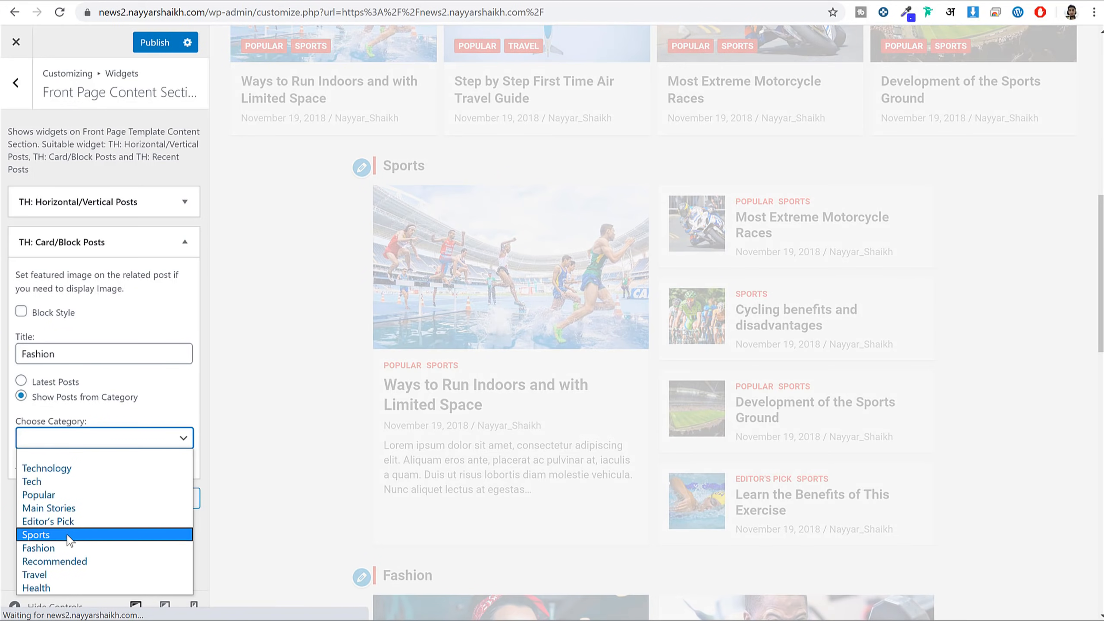
left_click(65, 549)
scroll(796, 382, "down", 4)
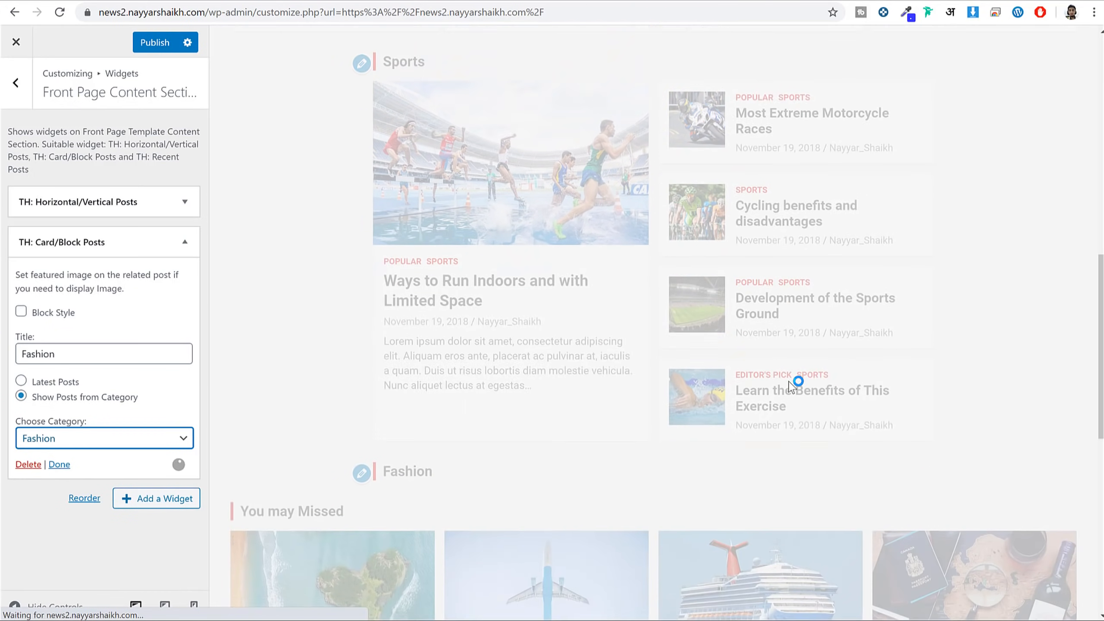
scroll(852, 360, "down", 8)
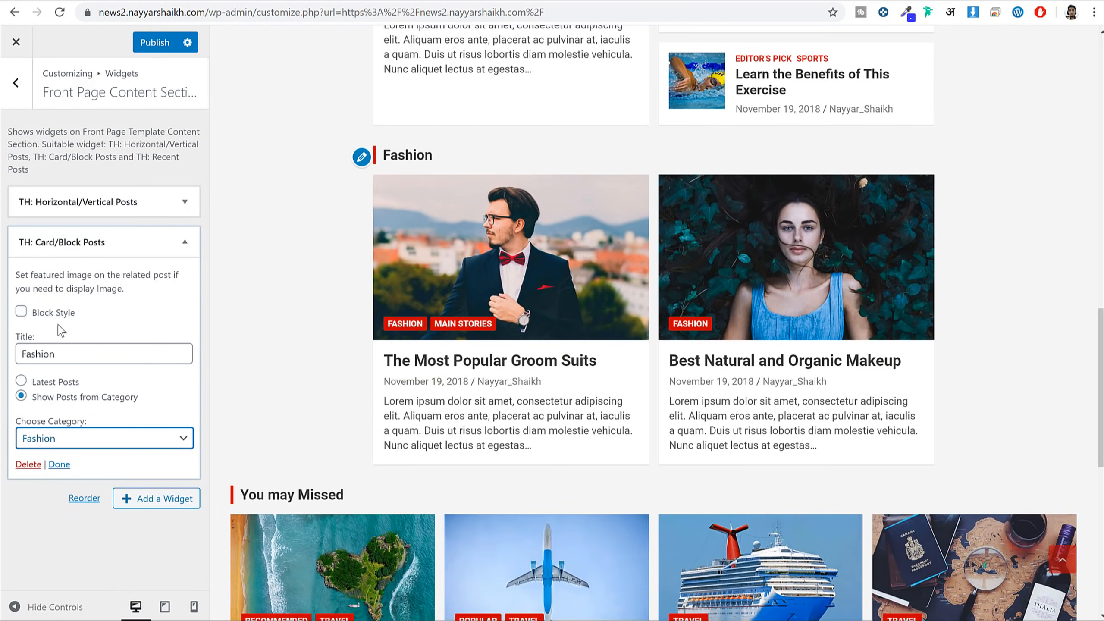
left_click(46, 322)
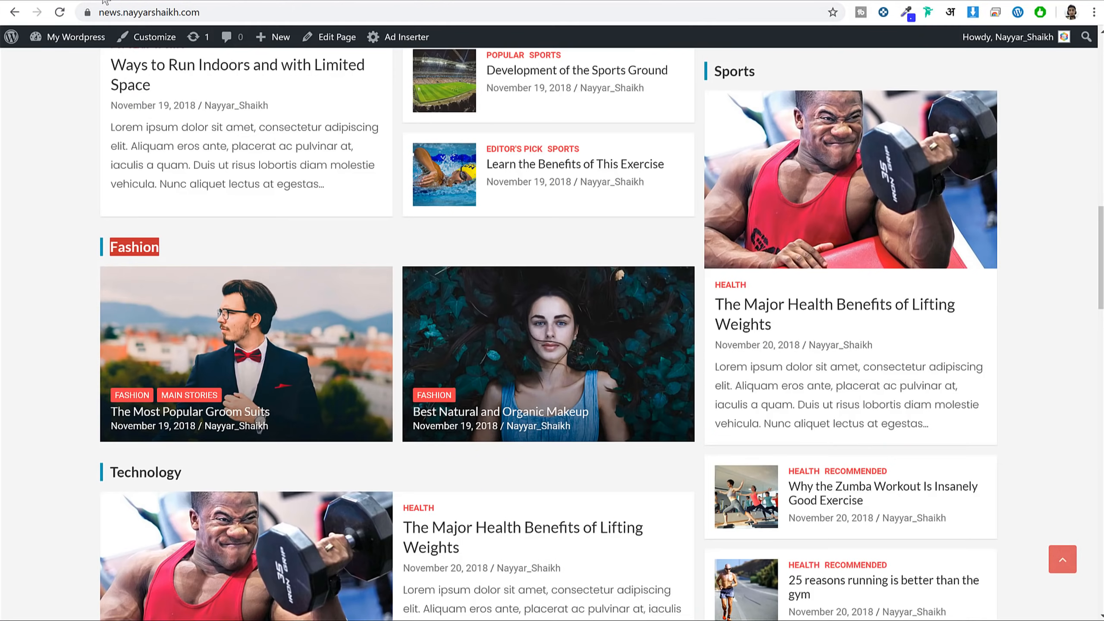
scroll(443, 143, "down", 6)
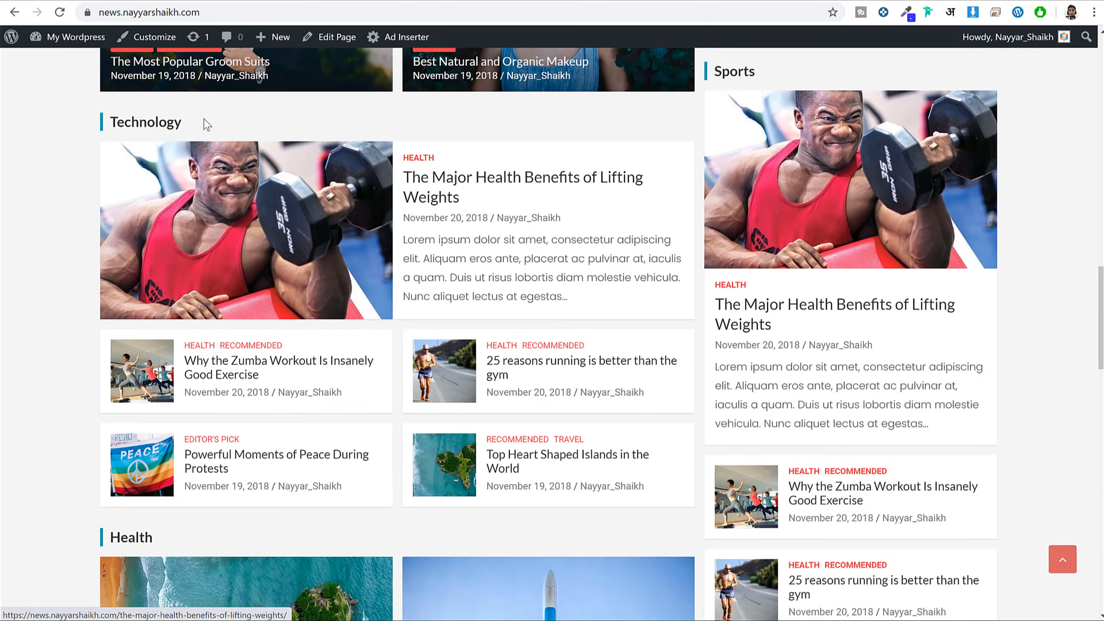
Search 'ver' and add another TH: Horizontal/Vertical Posts widget for Technology.
left_click_drag(207, 124, 114, 122)
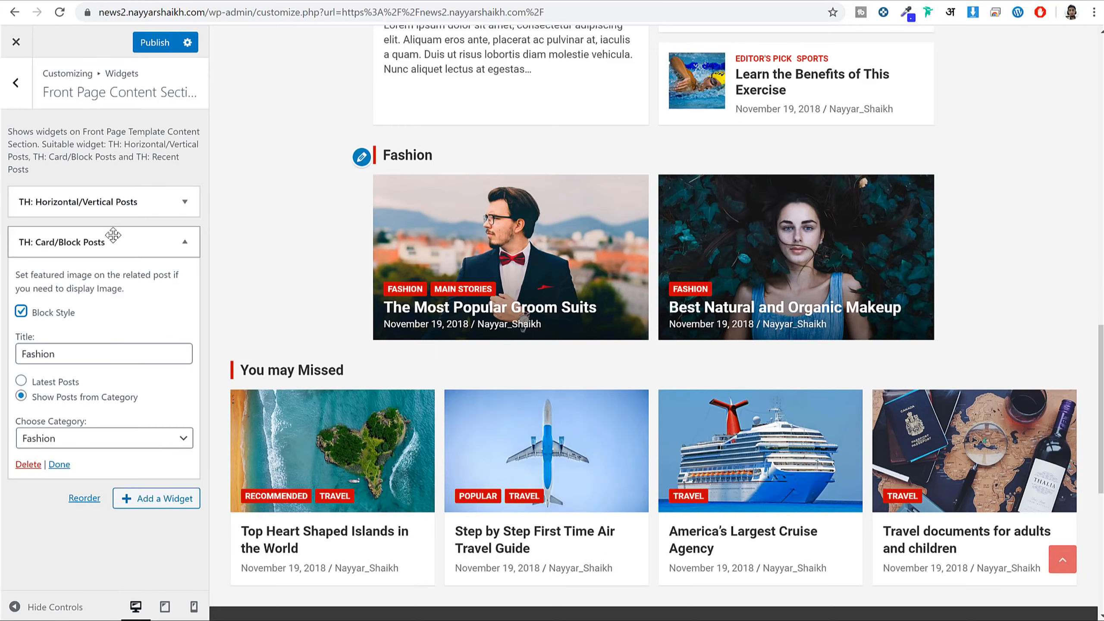
left_click(113, 235)
left_click(174, 278)
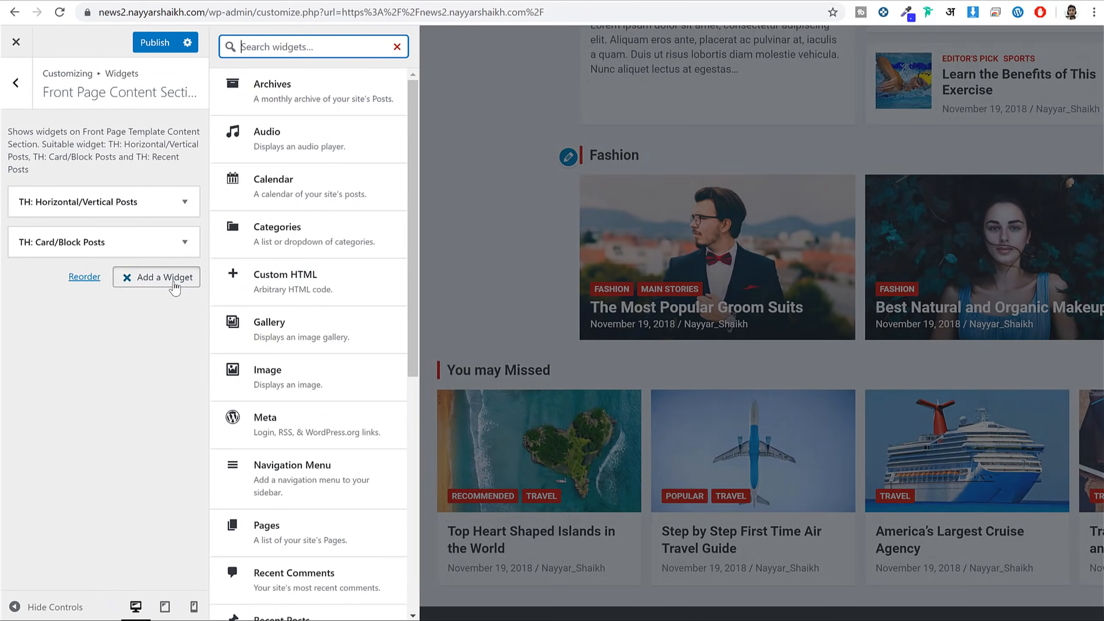
type("ver")
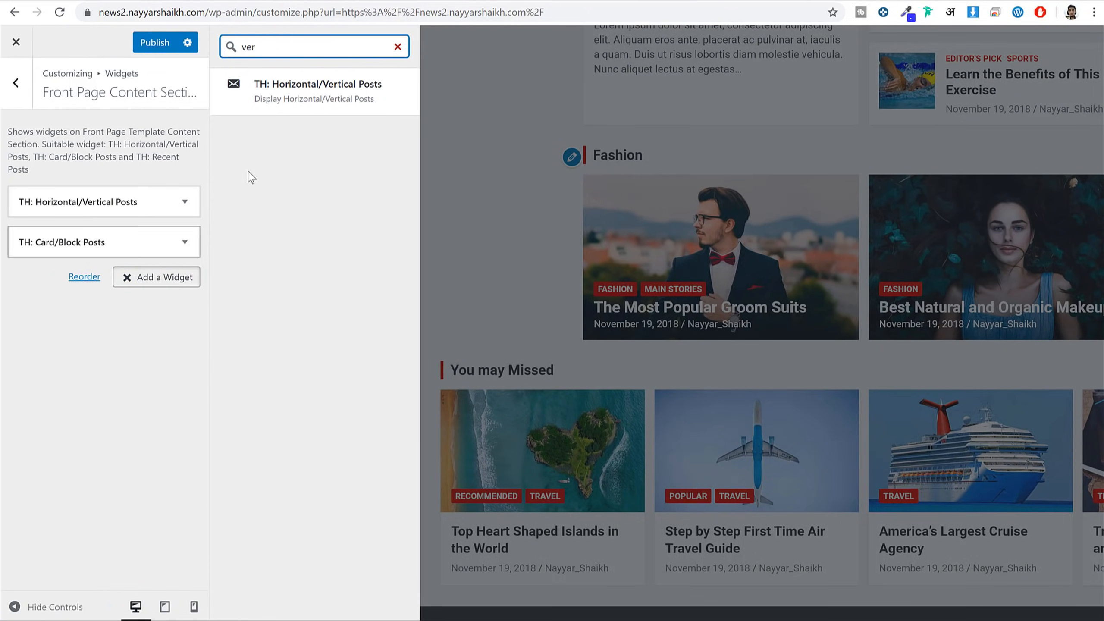
left_click(295, 97)
Set the new widget to show Tech category posts in horizontal style.
left_click(103, 392)
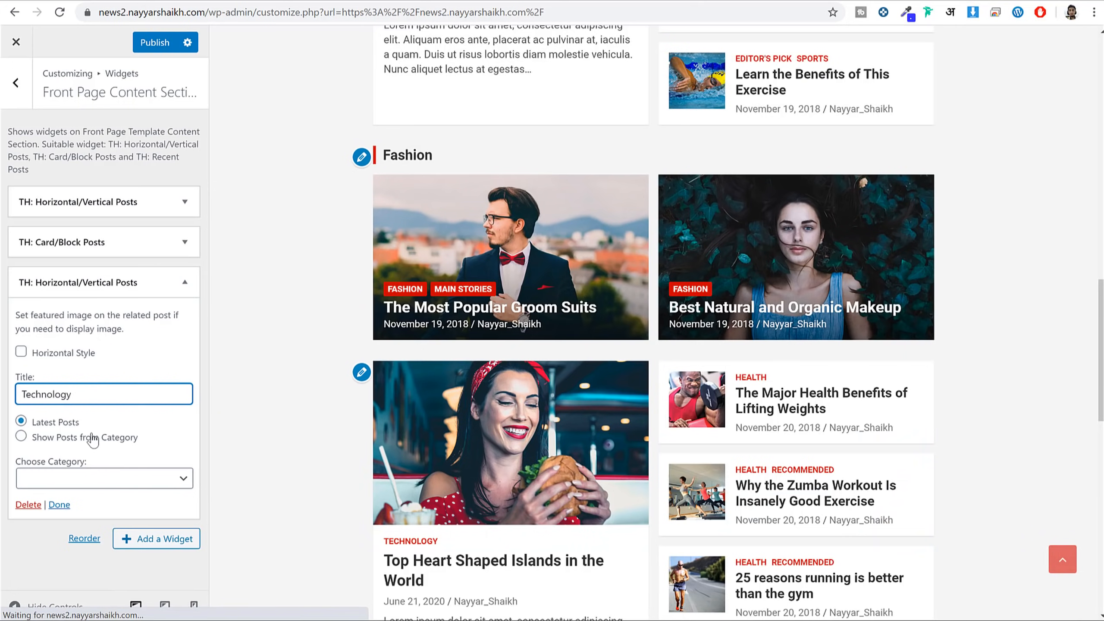
left_click(89, 436)
left_click(74, 479)
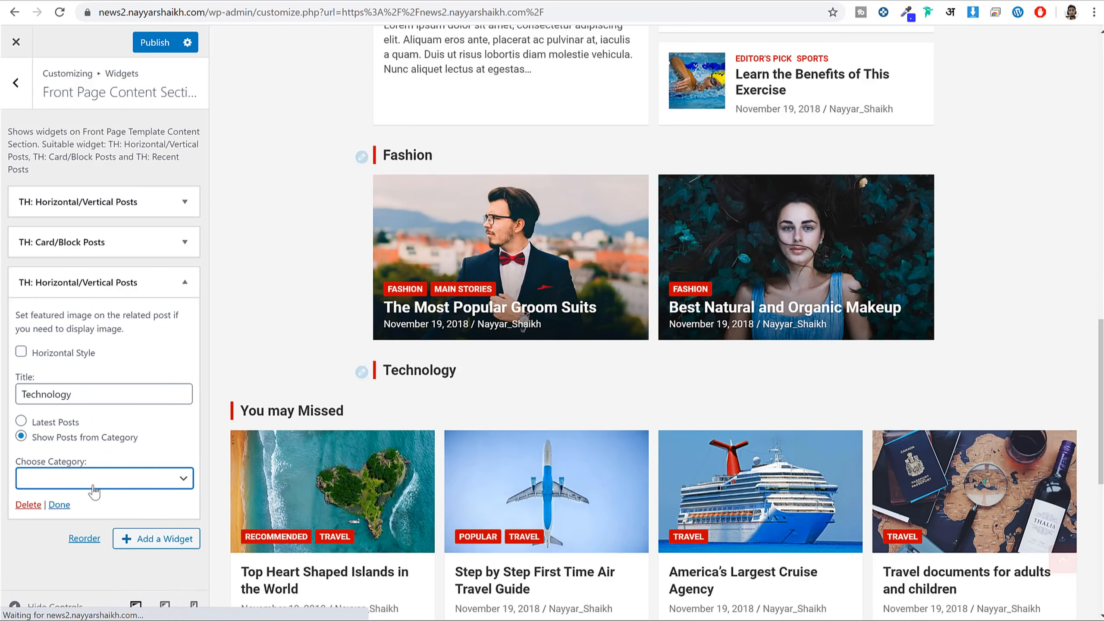
left_click(161, 480)
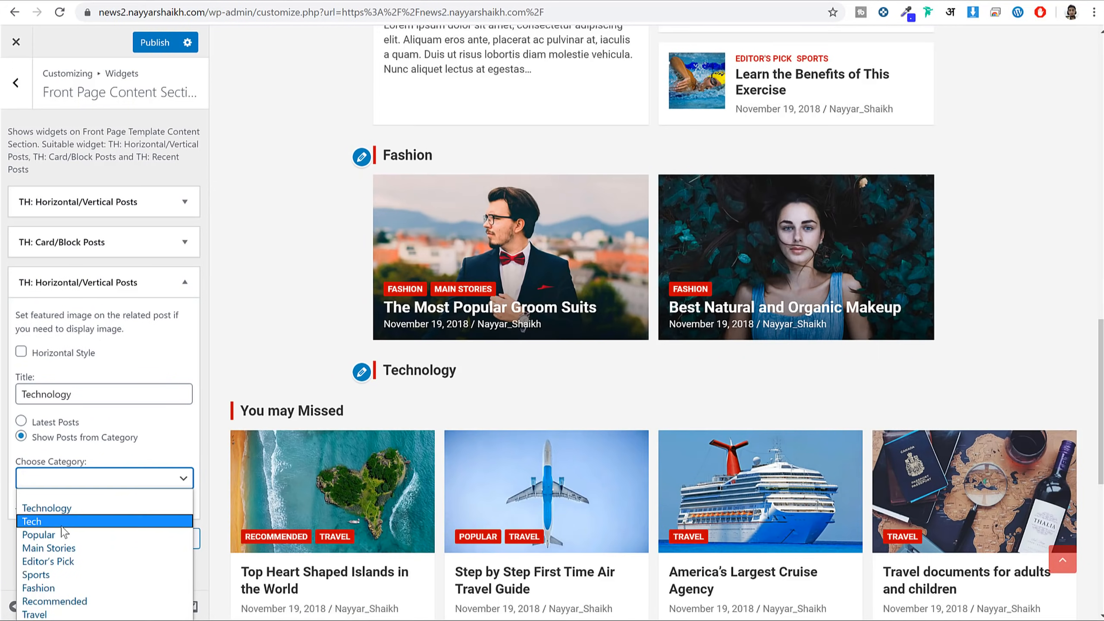
left_click(44, 521)
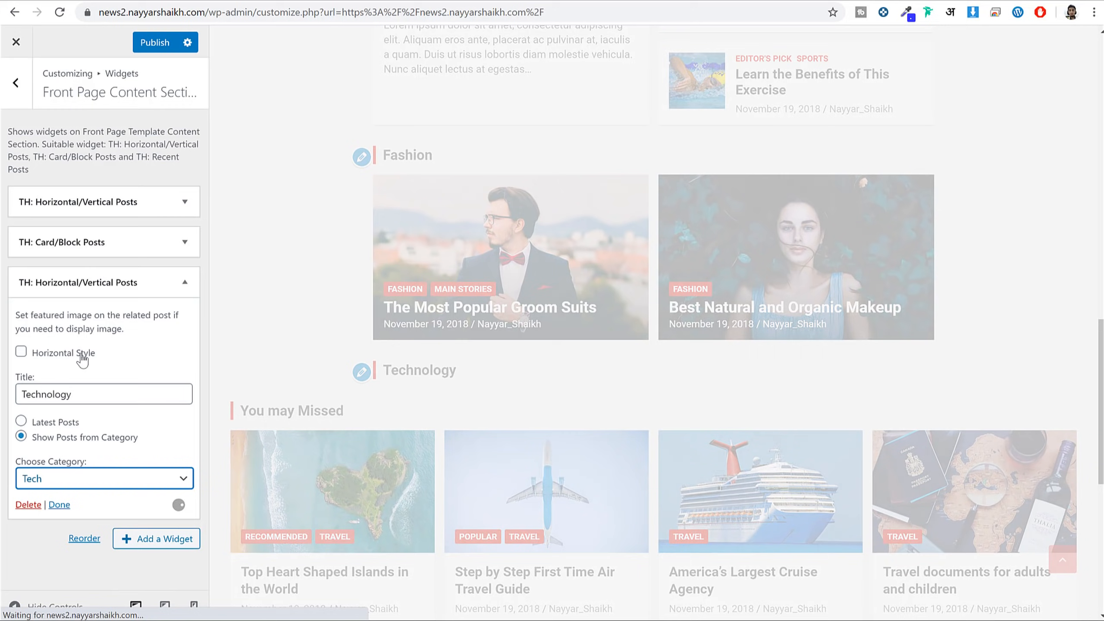
left_click(81, 356)
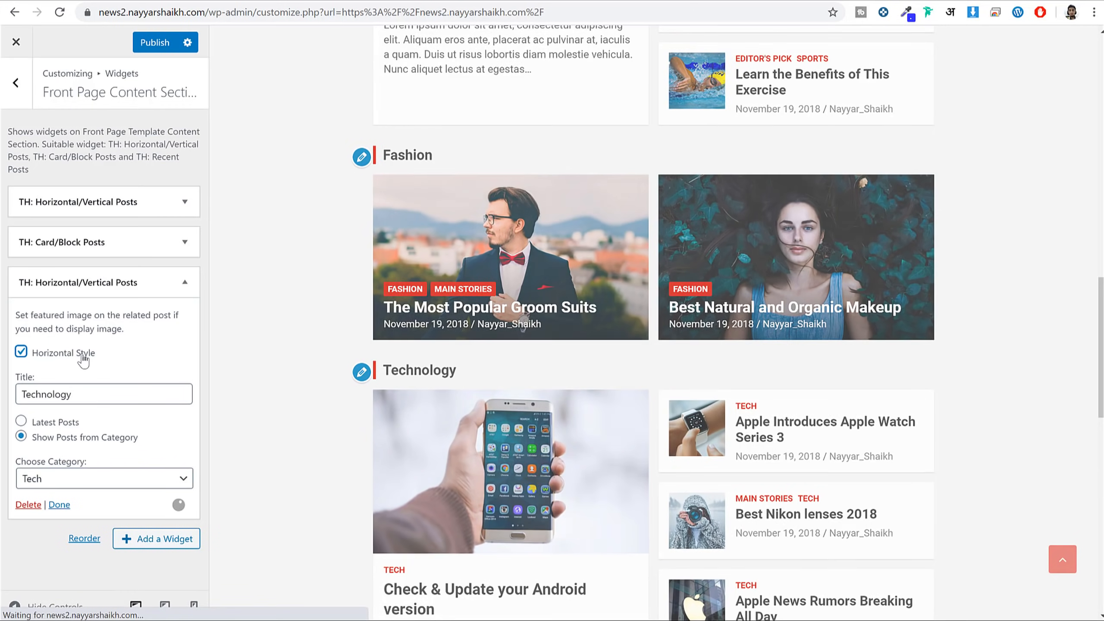
Review the Technology widget, collapse it, and open the available widgets list.
scroll(604, 145, "down", 5)
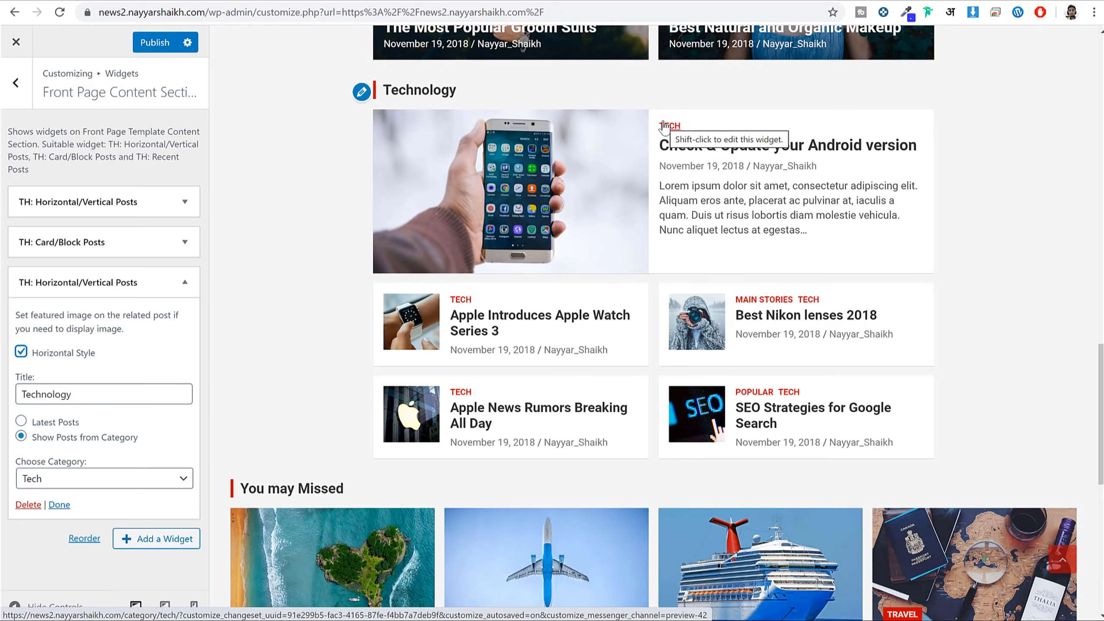
scroll(788, 217, "up", 15)
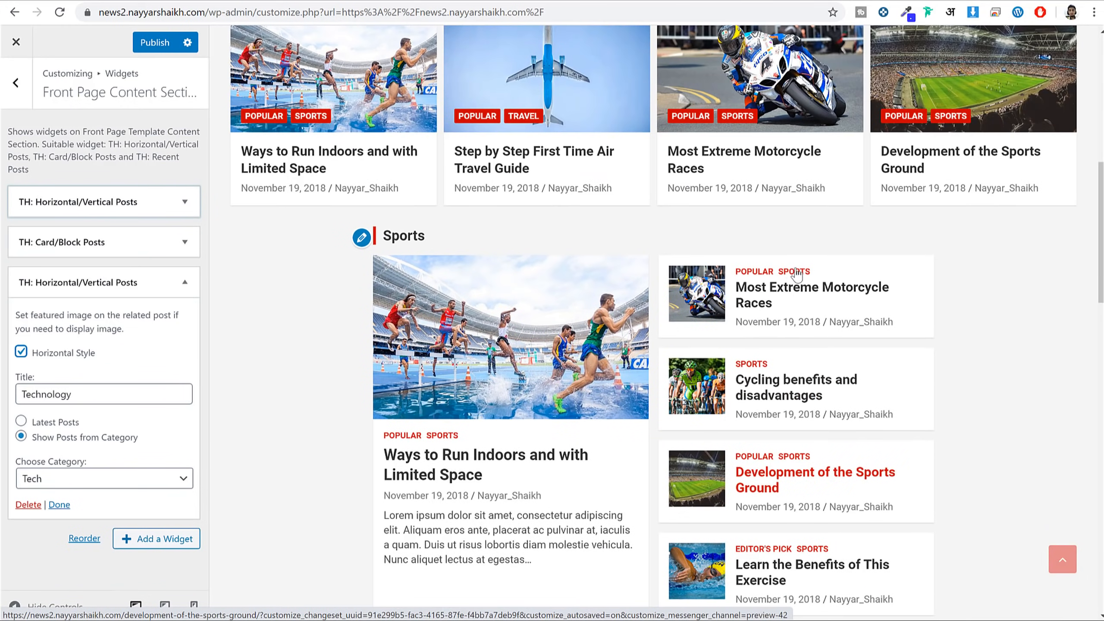
scroll(433, 169, "down", 3)
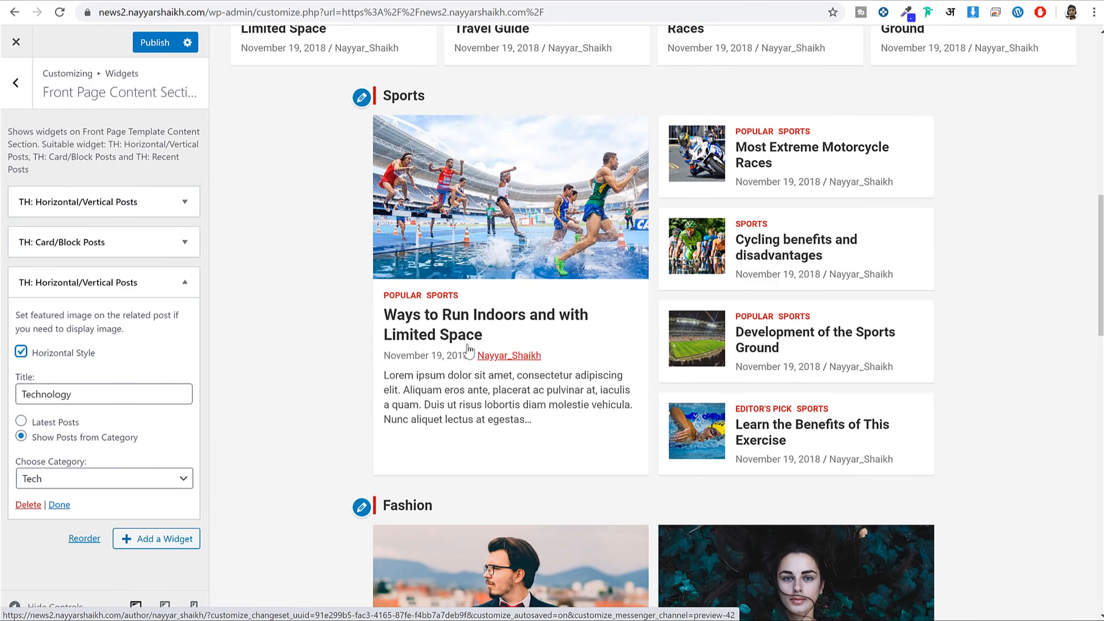
scroll(956, 276, "down", 15)
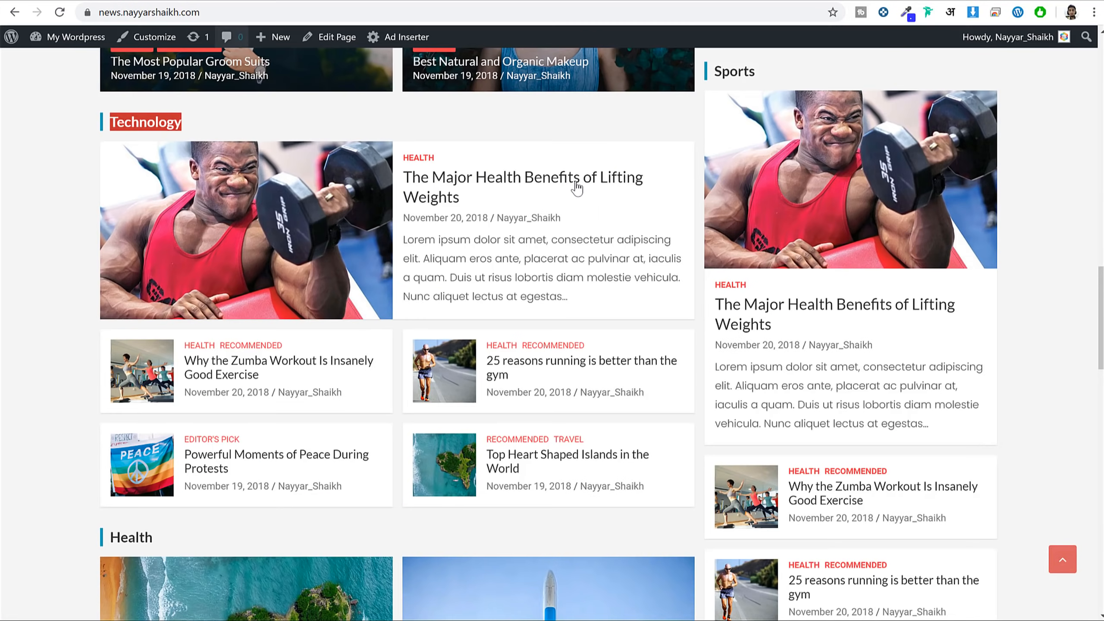
scroll(583, 196, "down", 8)
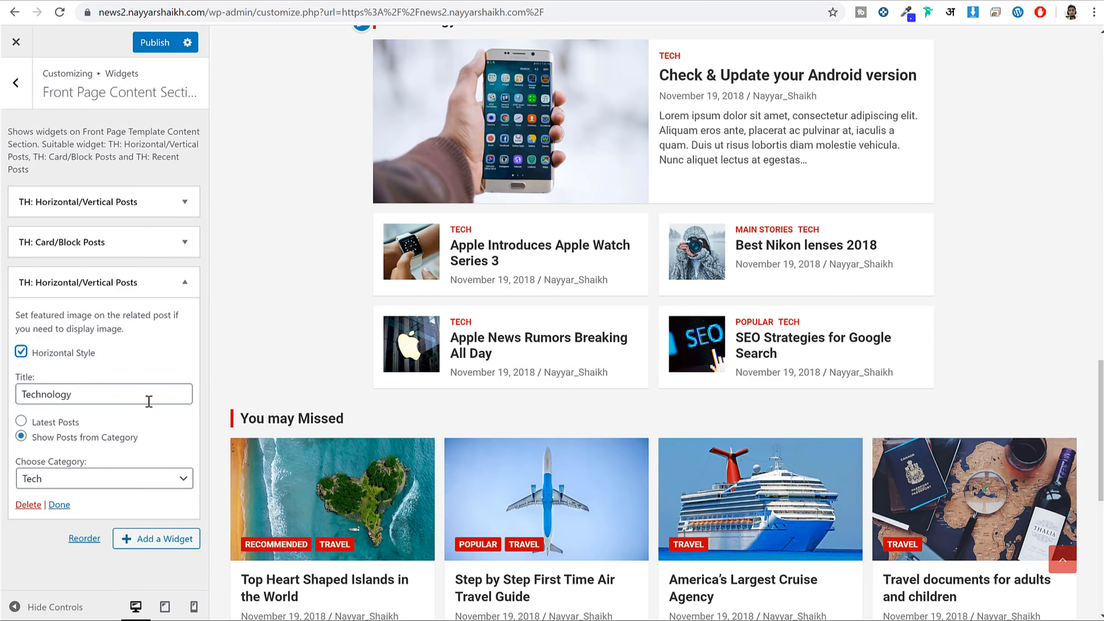
left_click(186, 285)
scroll(620, 276, "up", 8)
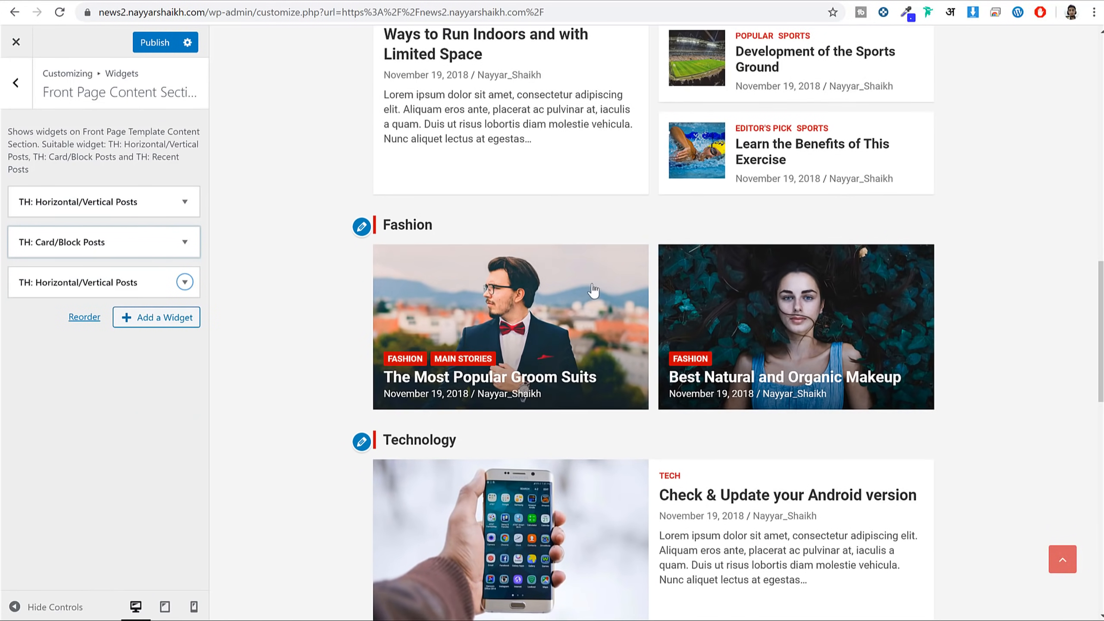
left_click(173, 320)
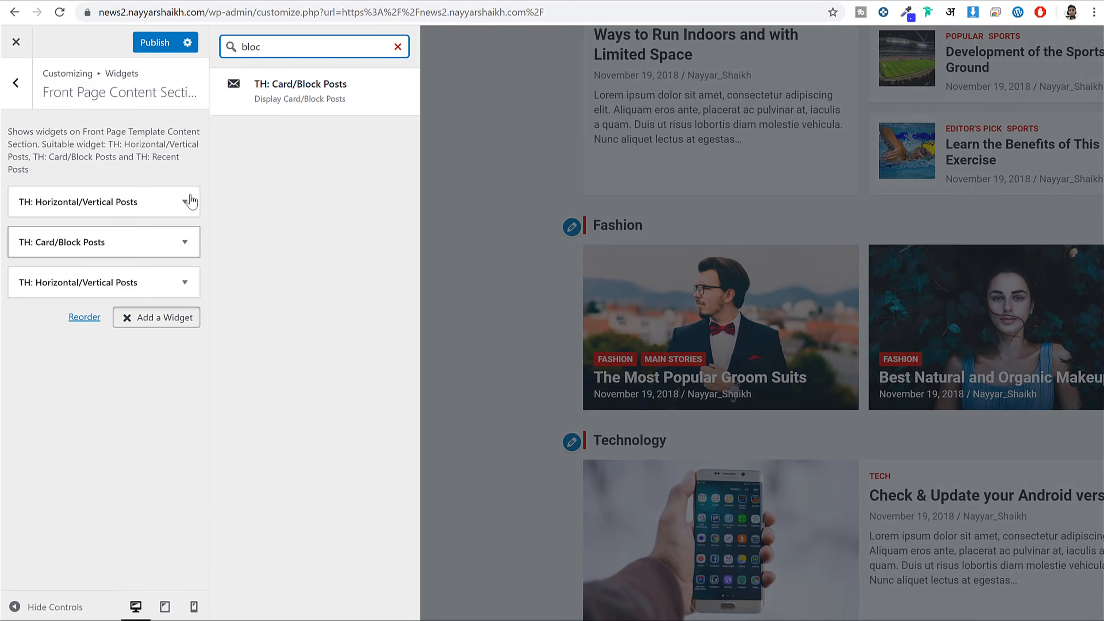
Add a TH: Card/Block Posts widget titled Health showing Health category posts, and publish.
left_click(320, 96)
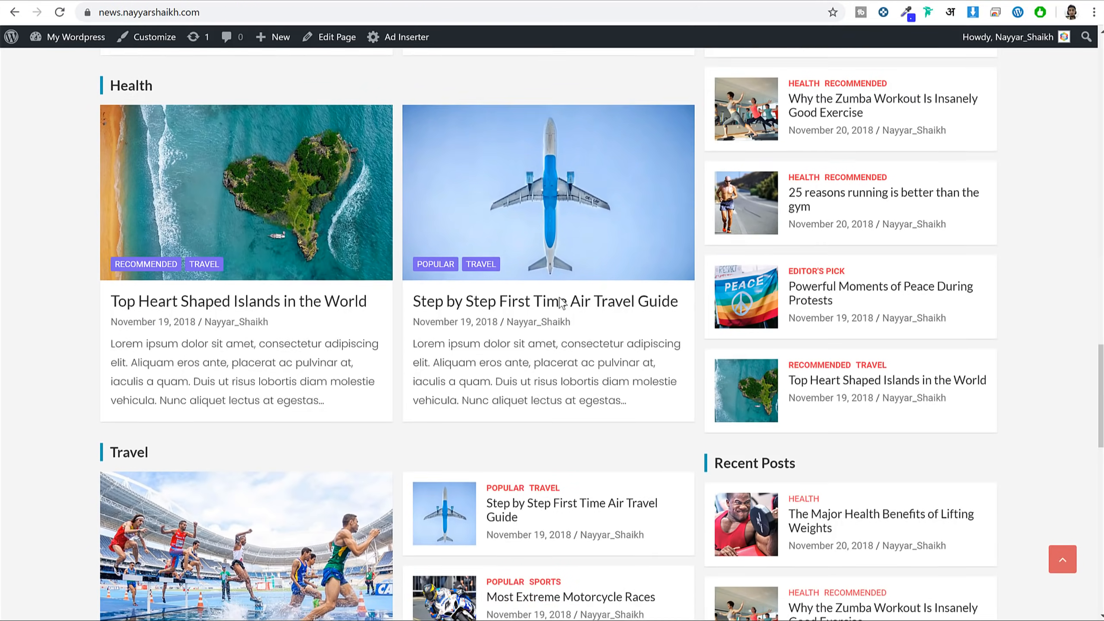
scroll(561, 301, "down", 1)
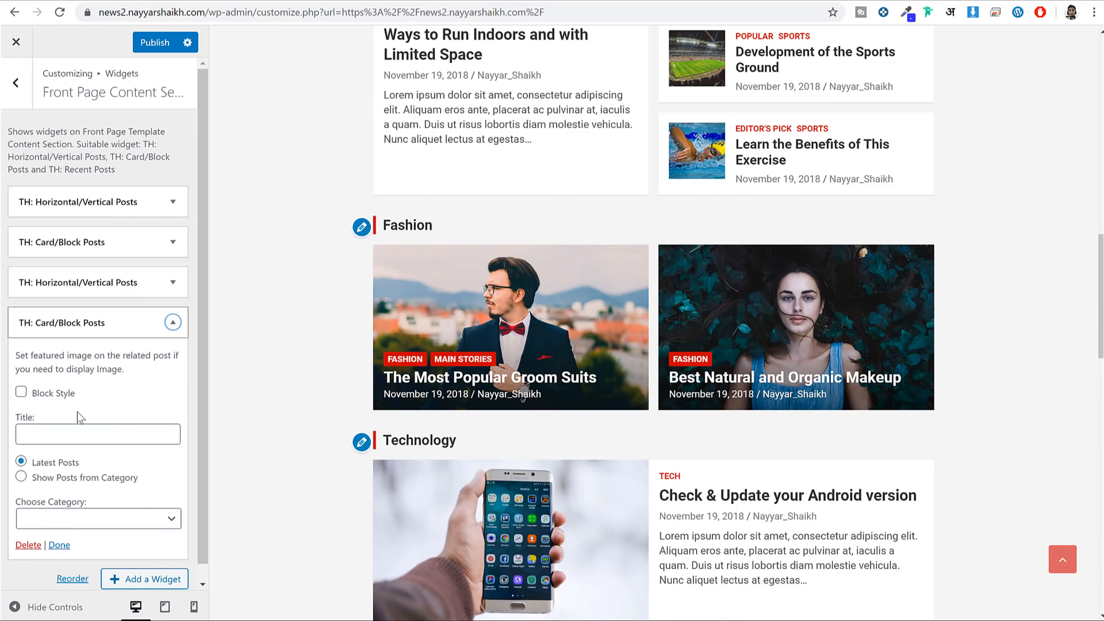
left_click(79, 434)
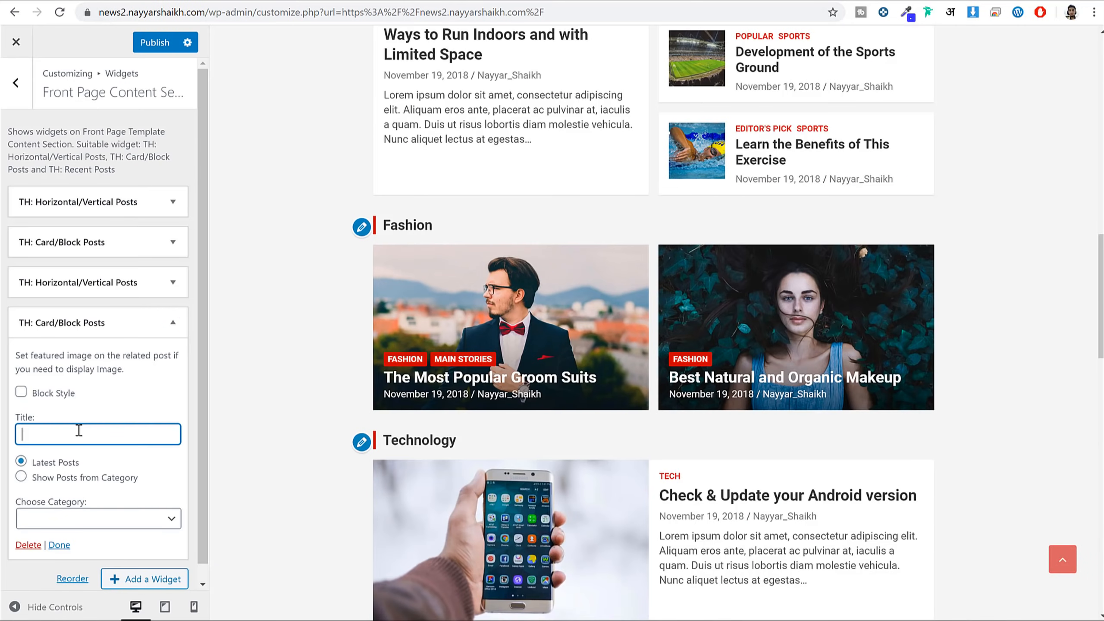
type("Health")
left_click(78, 478)
scroll(152, 454, "down", 1)
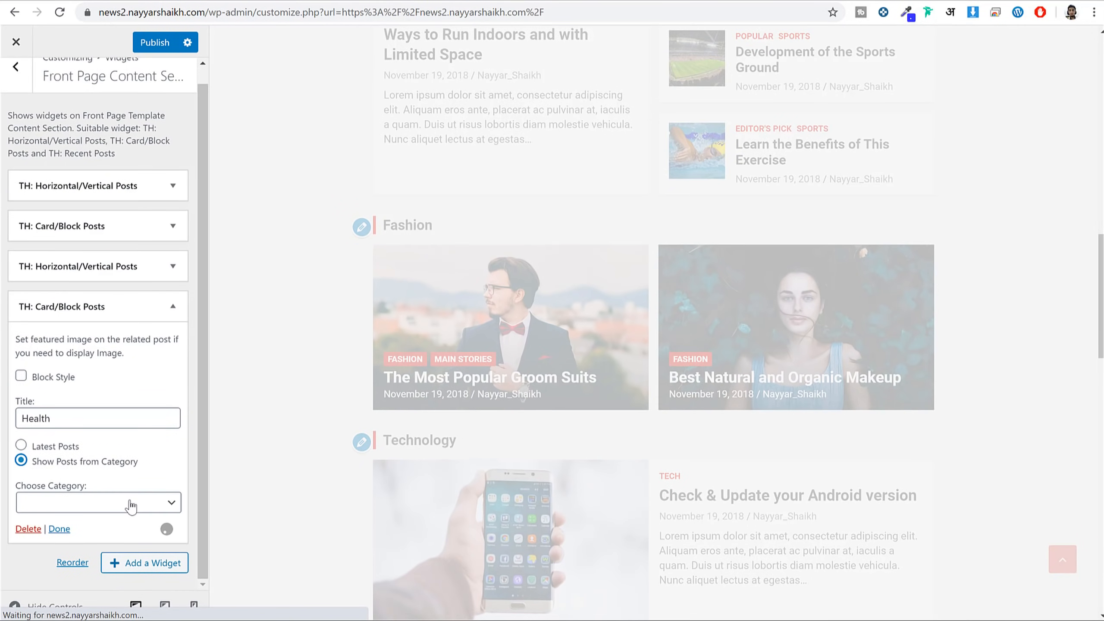
left_click(131, 502)
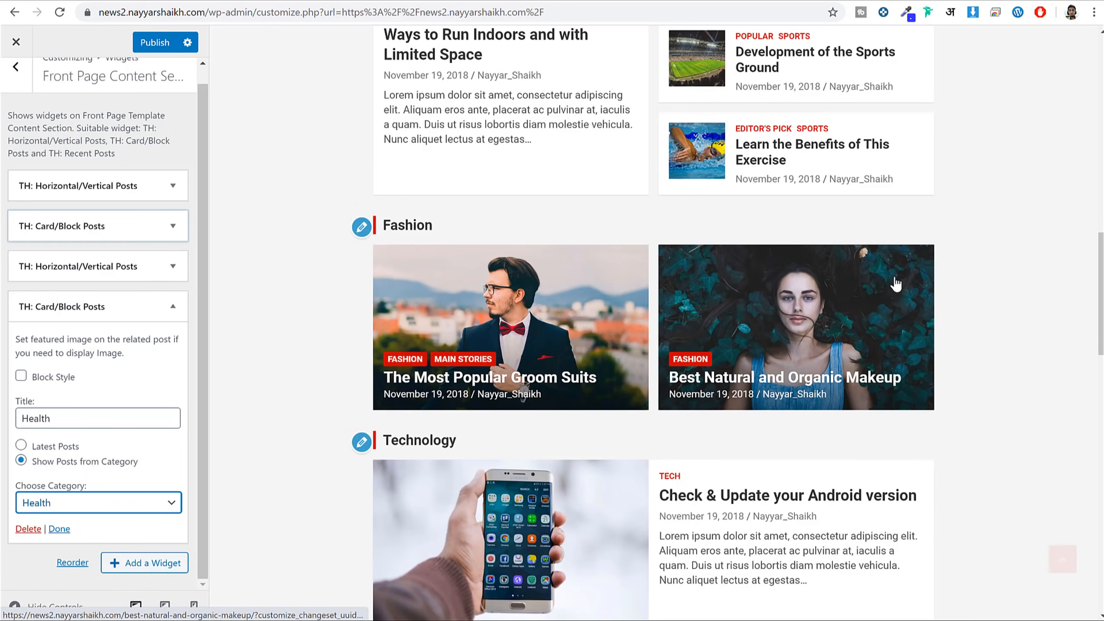
scroll(895, 284, "down", 10)
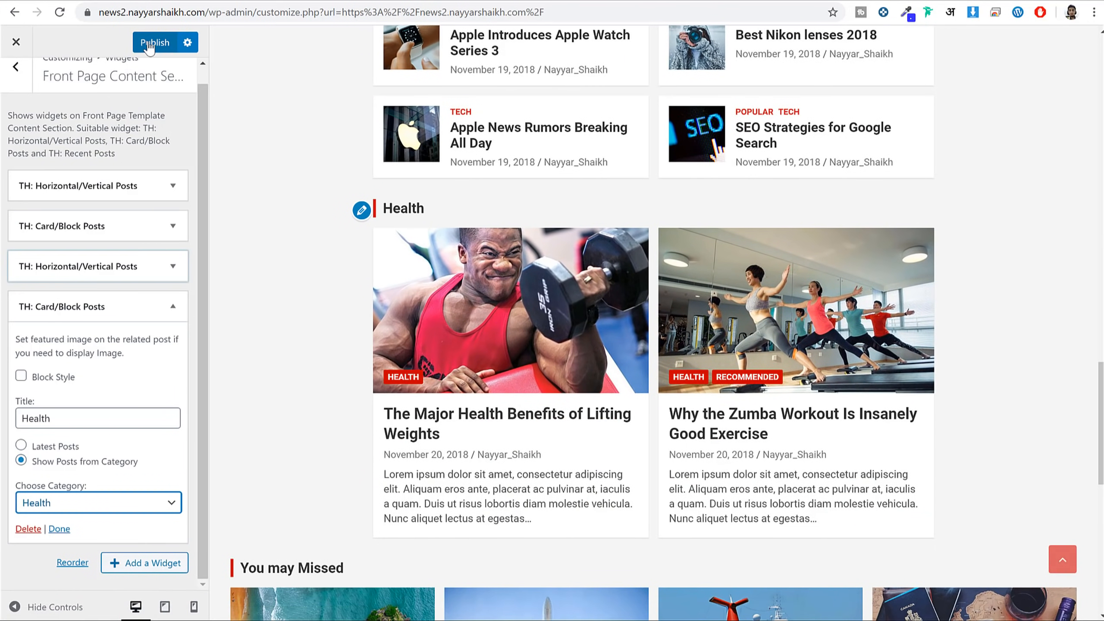
left_click(155, 42)
Open the Front Page Sidebar Section and its list of available widgets.
left_click(170, 305)
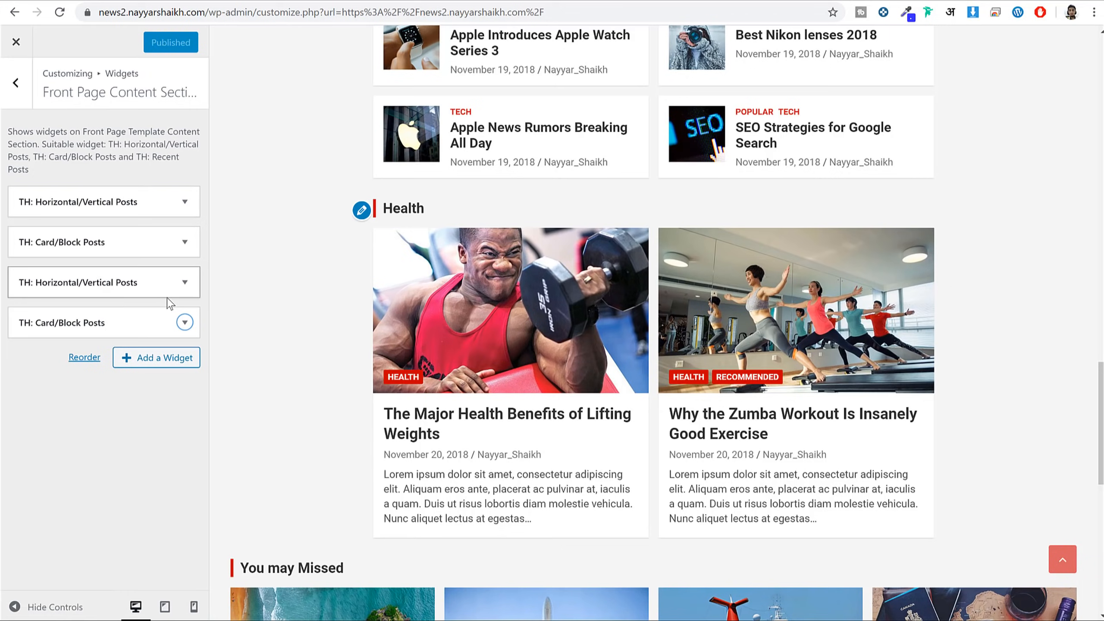
scroll(851, 200, "up", 12)
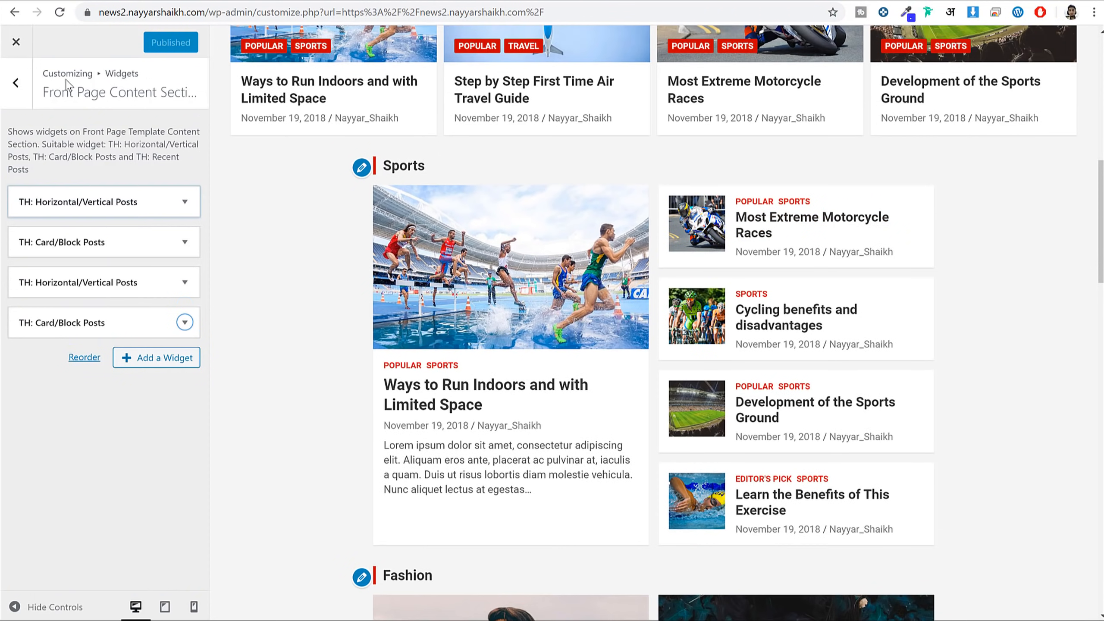
left_click(16, 83)
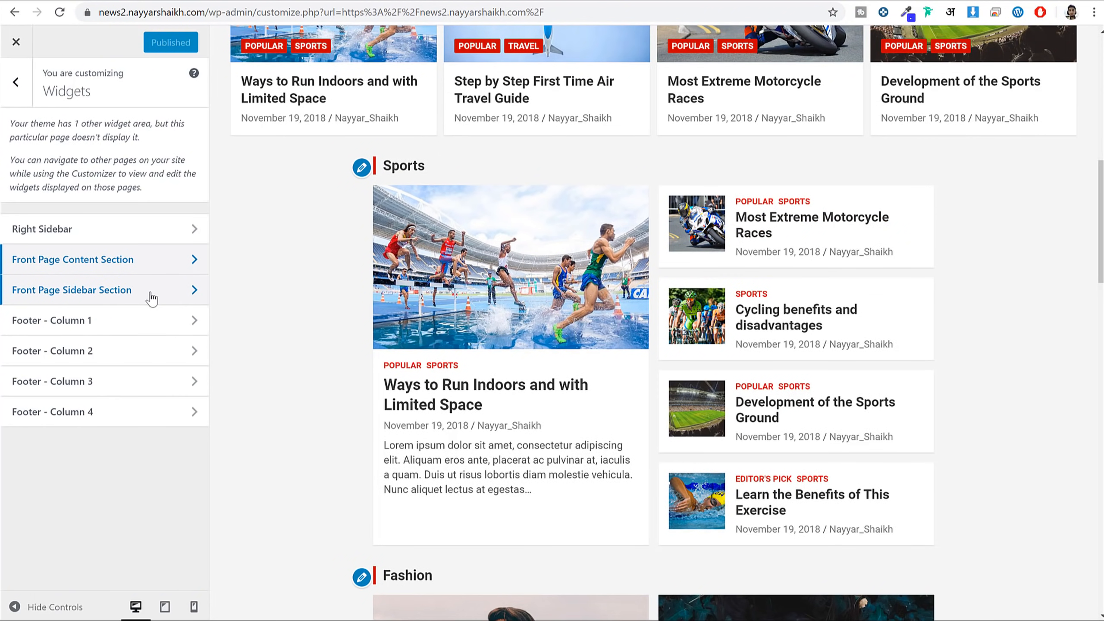
left_click(152, 299)
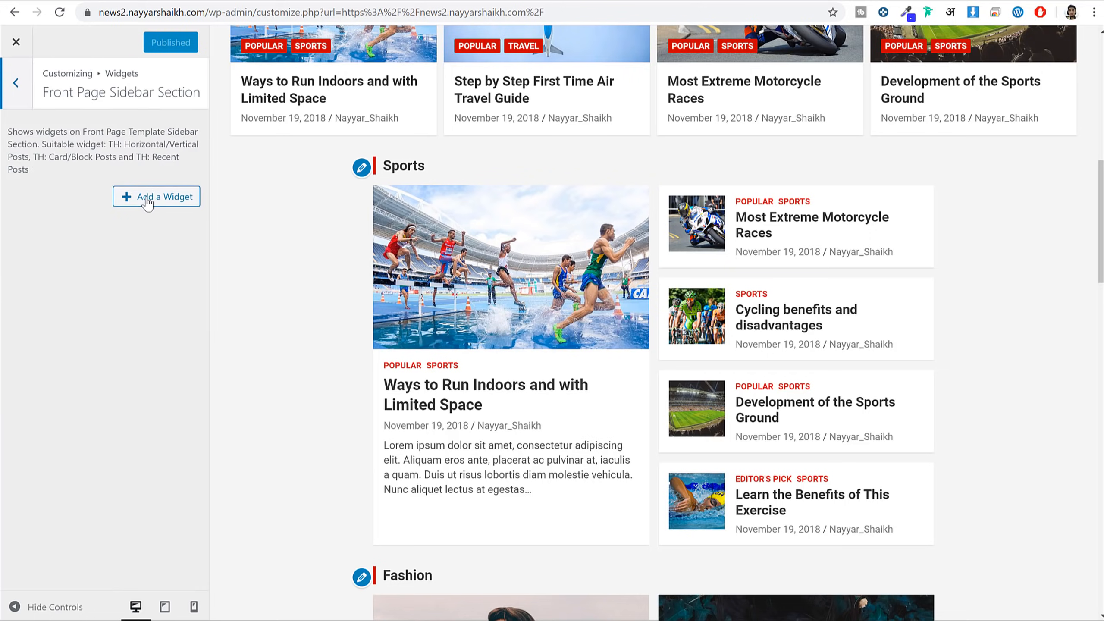
left_click(148, 198)
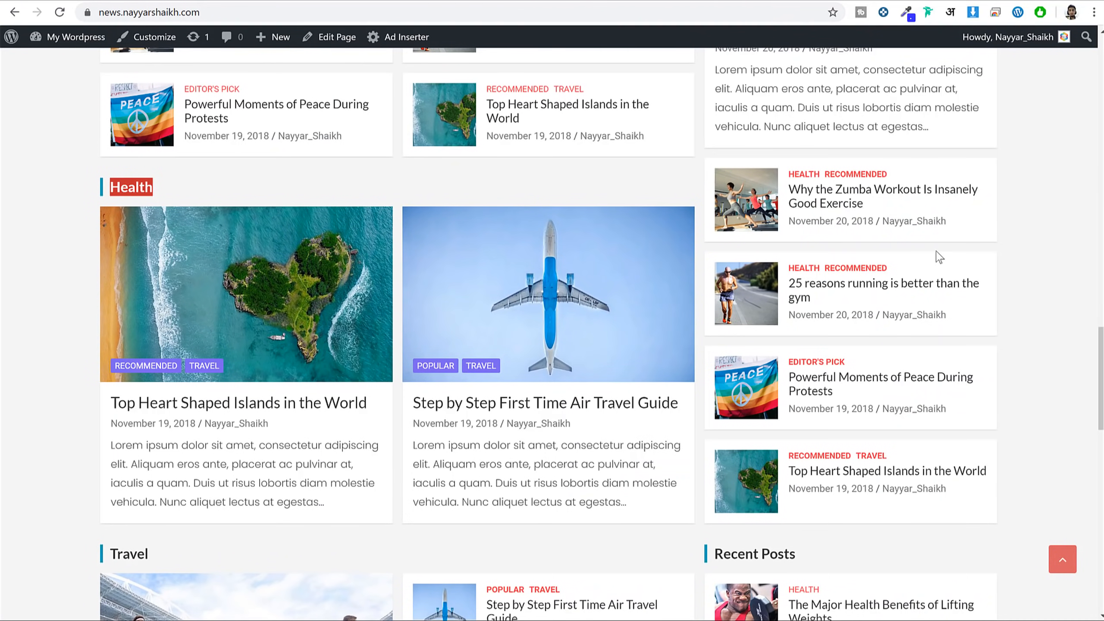
Add a TH: Horizontal/Vertical Posts widget titled Sports with the Sports category to the sidebar.
scroll(936, 250, "up", 15)
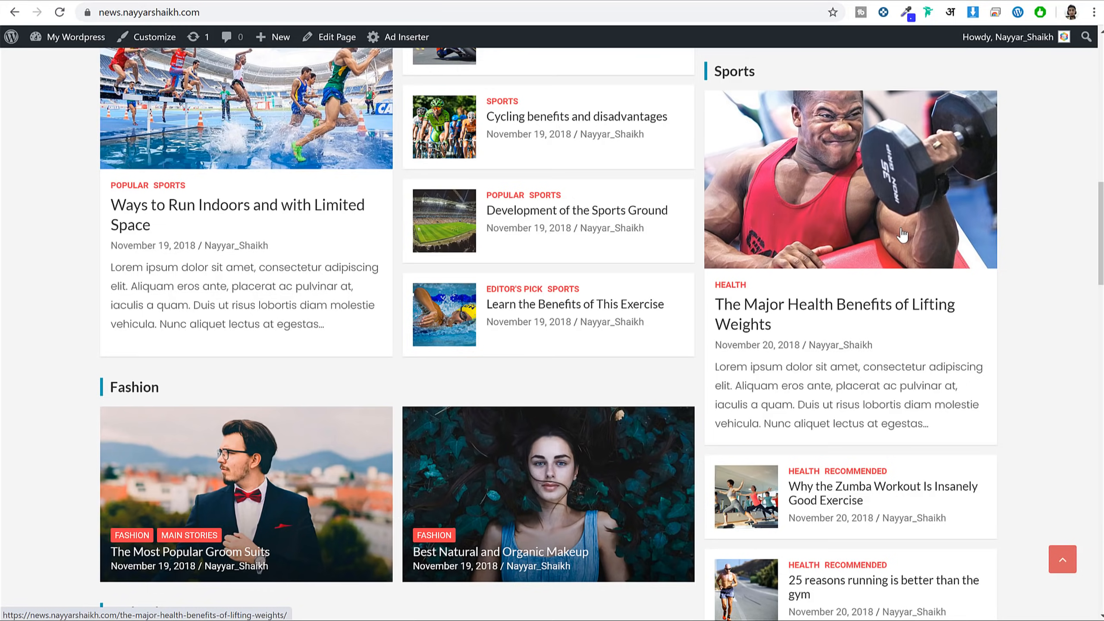
scroll(908, 460, "down", 8)
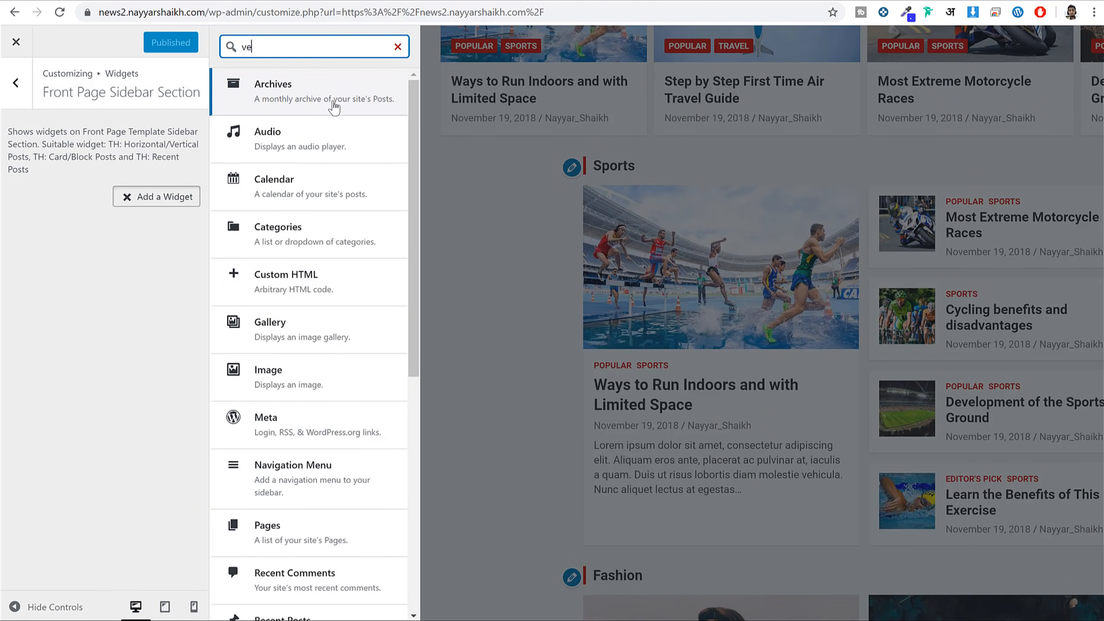
left_click(327, 96)
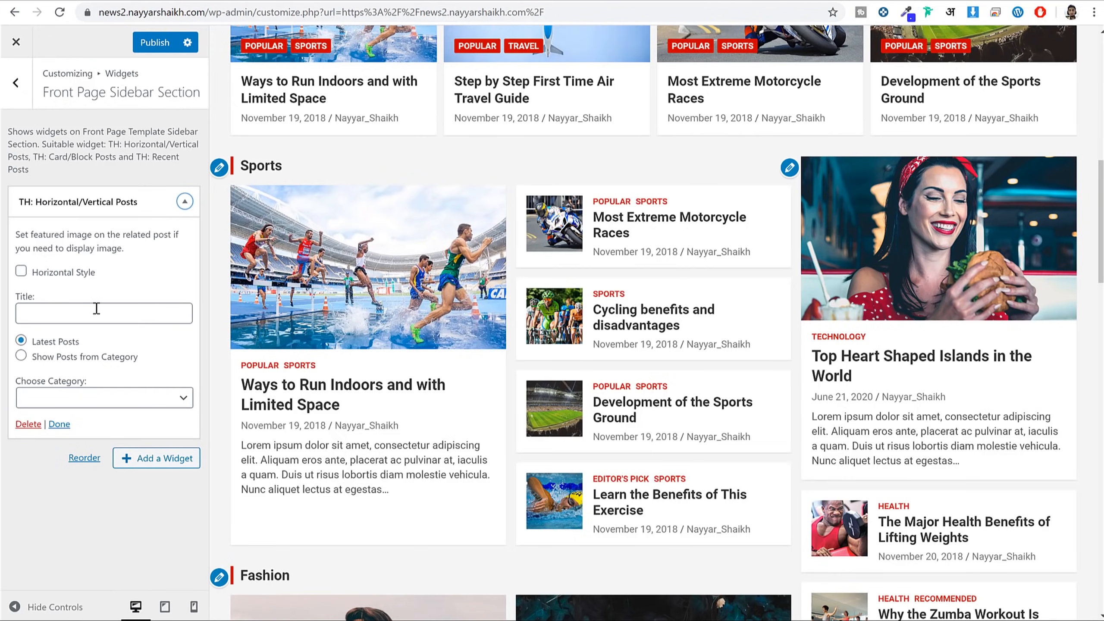
left_click(97, 308)
type("Sports")
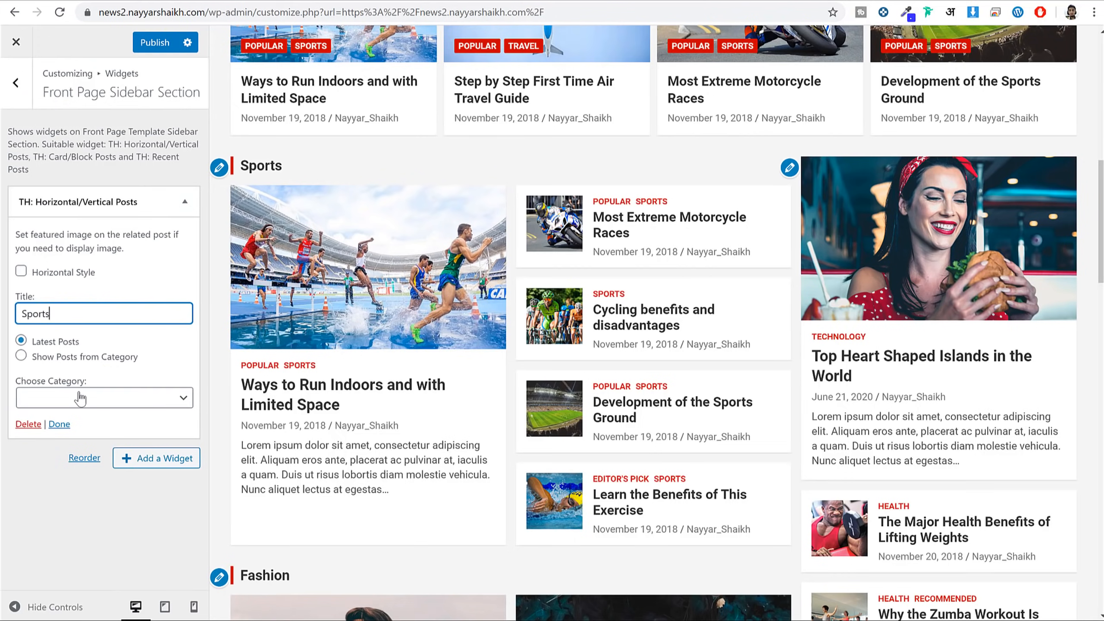
left_click(104, 397)
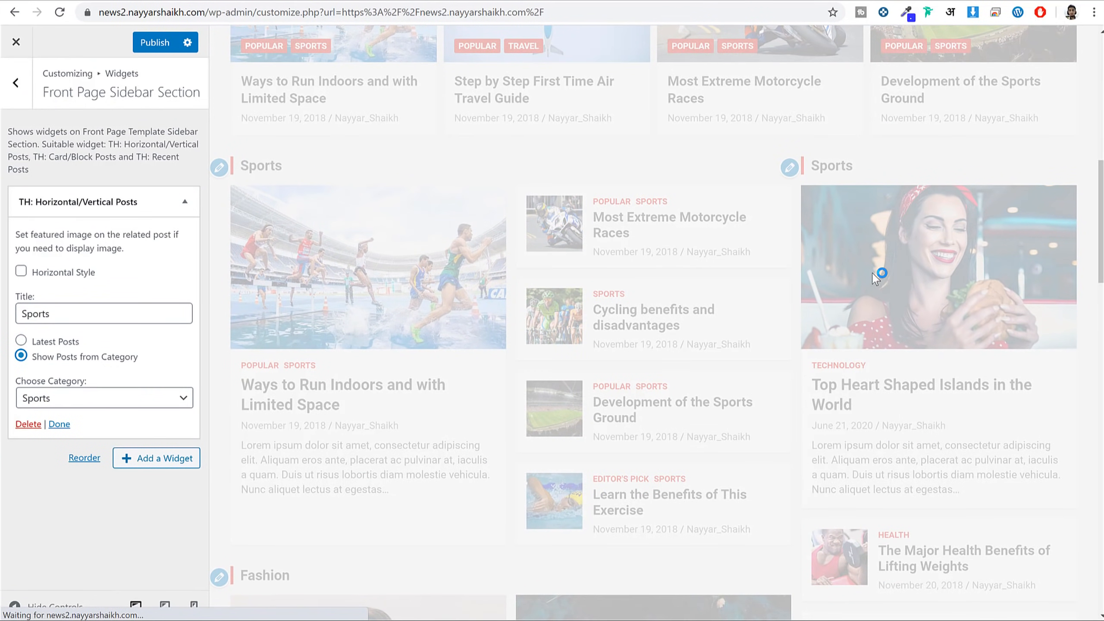
Review the Sports posts in the preview sidebar and collapse the widget.
scroll(557, 259, "down", 5)
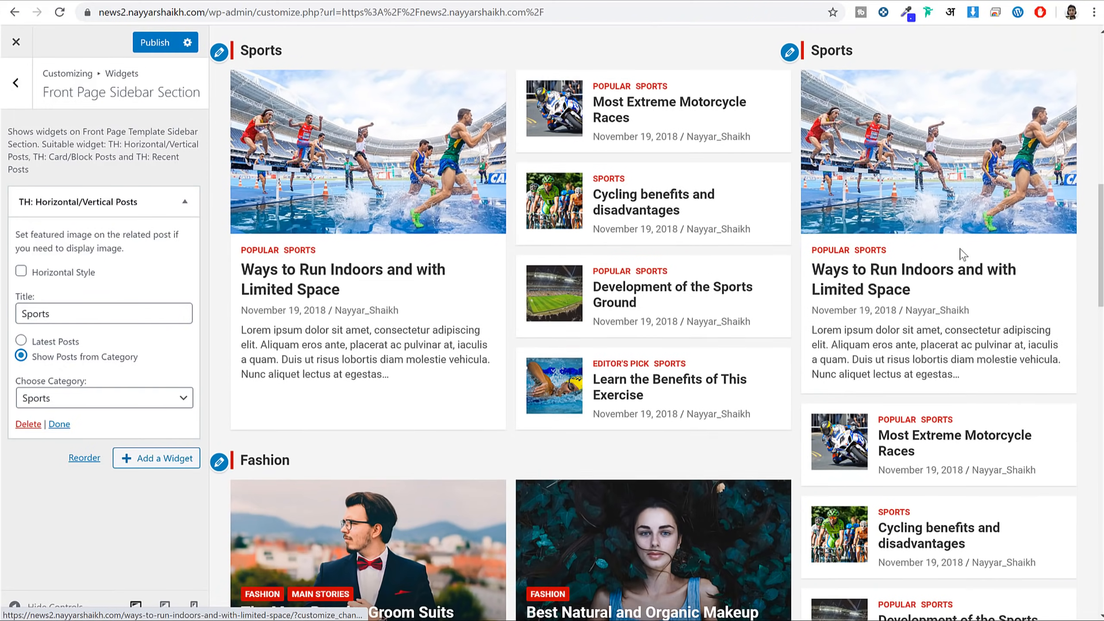
scroll(705, 263, "down", 4)
scroll(719, 265, "up", 4)
scroll(719, 265, "down", 3)
scroll(719, 265, "up", 4)
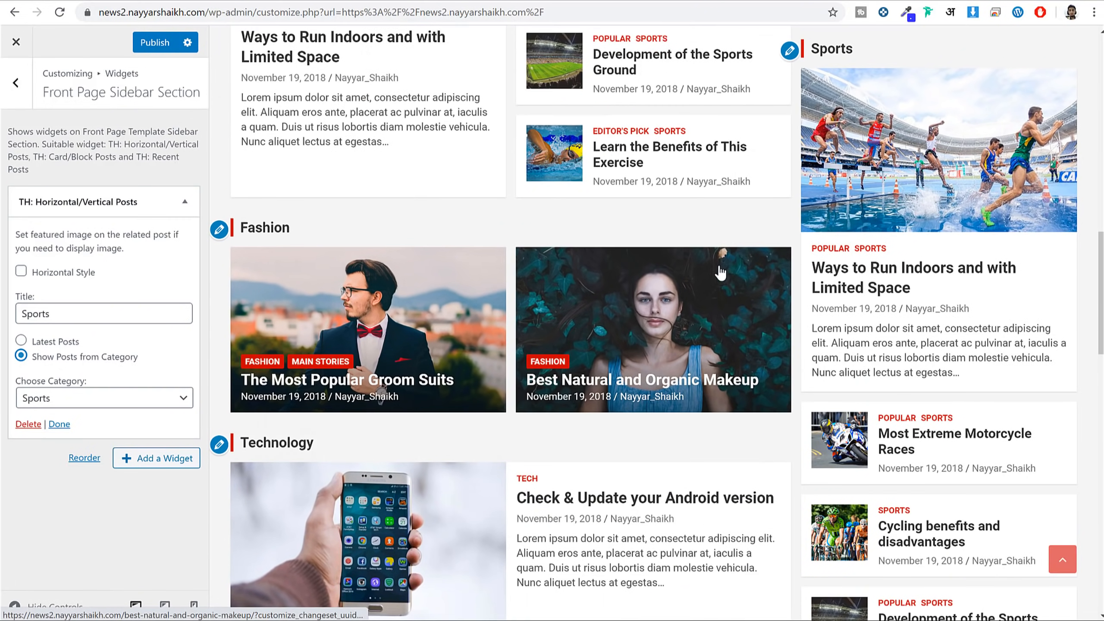
scroll(719, 265, "down", 5)
scroll(719, 267, "up", 8)
scroll(720, 268, "down", 12)
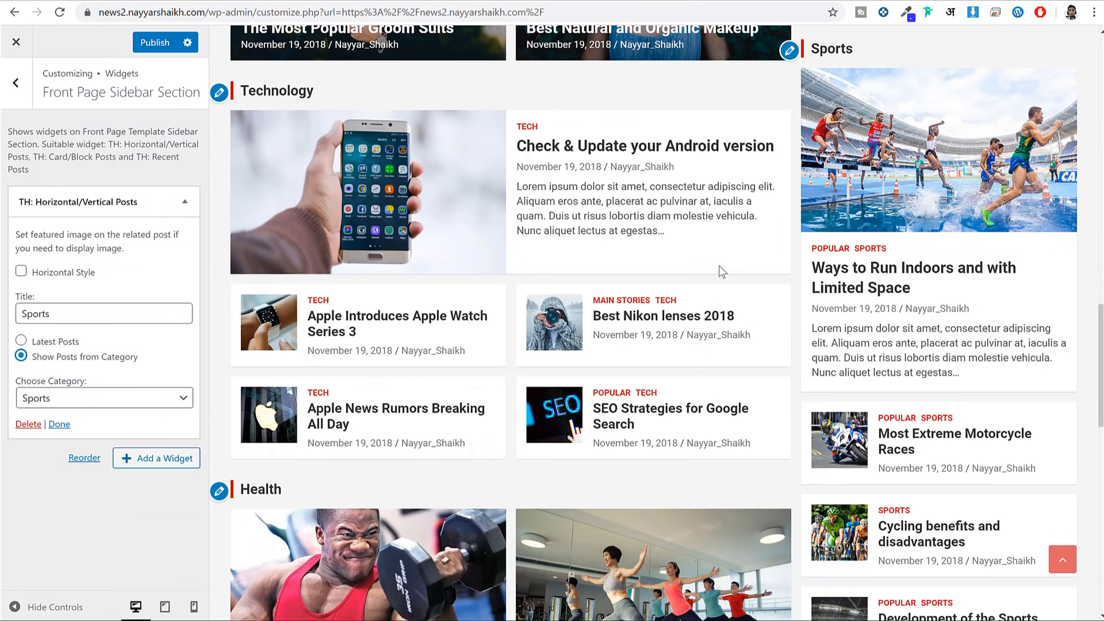
scroll(719, 268, "up", 6)
scroll(719, 266, "up", 8)
scroll(720, 268, "down", 13)
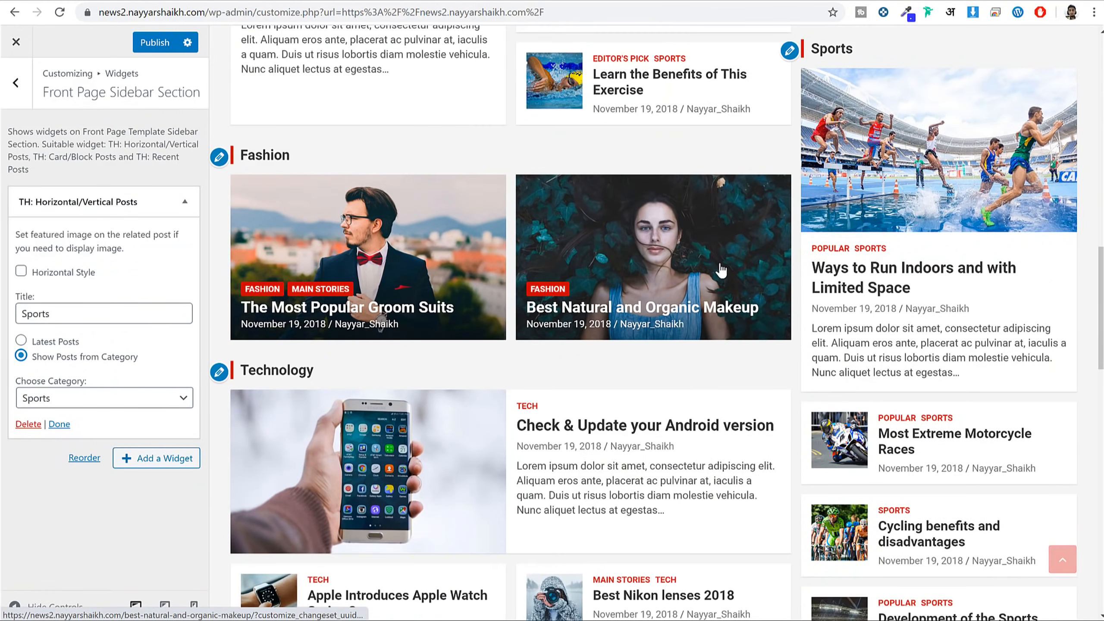
scroll(721, 268, "down", 3)
scroll(720, 264, "up", 7)
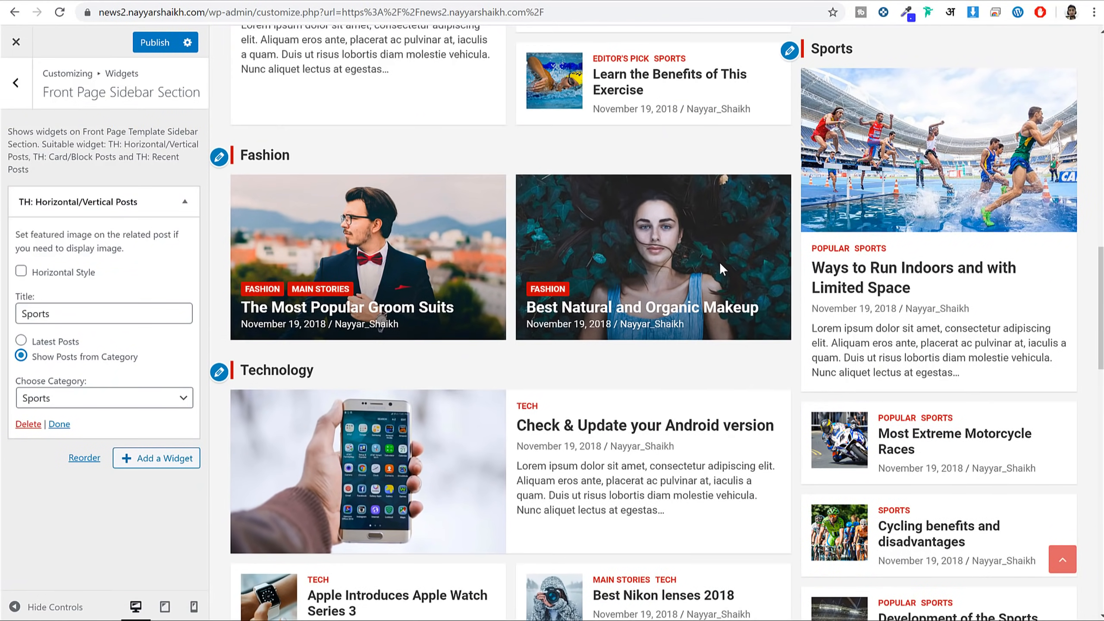
scroll(721, 266, "up", 3)
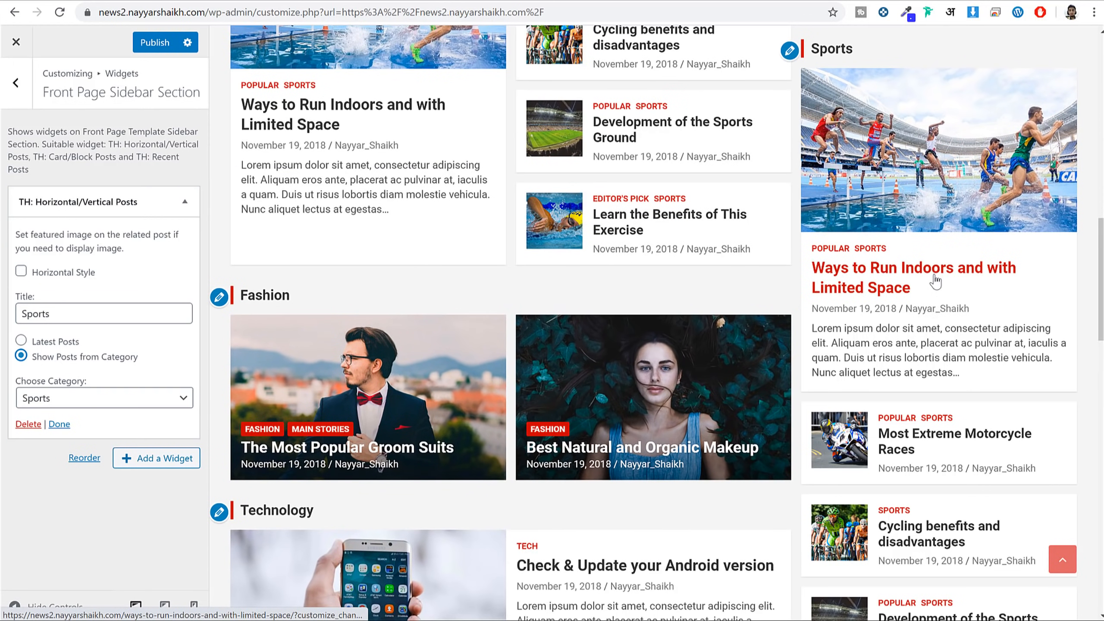
left_click(185, 202)
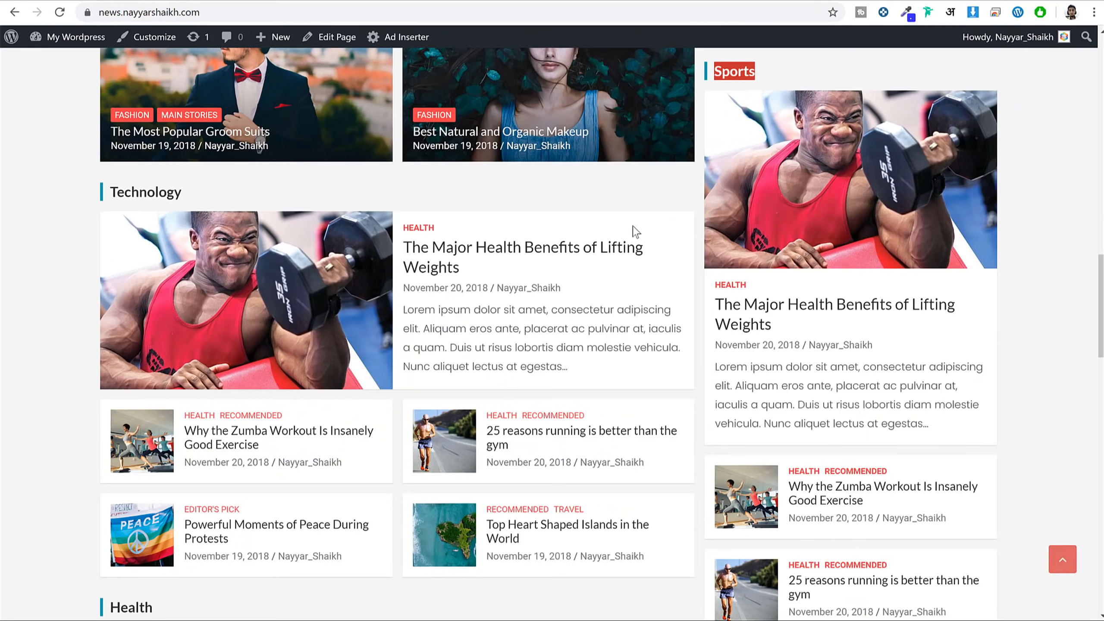
Add a TH: Recent Posts widget titled 'Recent Posts' to the sidebar and publish.
scroll(789, 348, "down", 10)
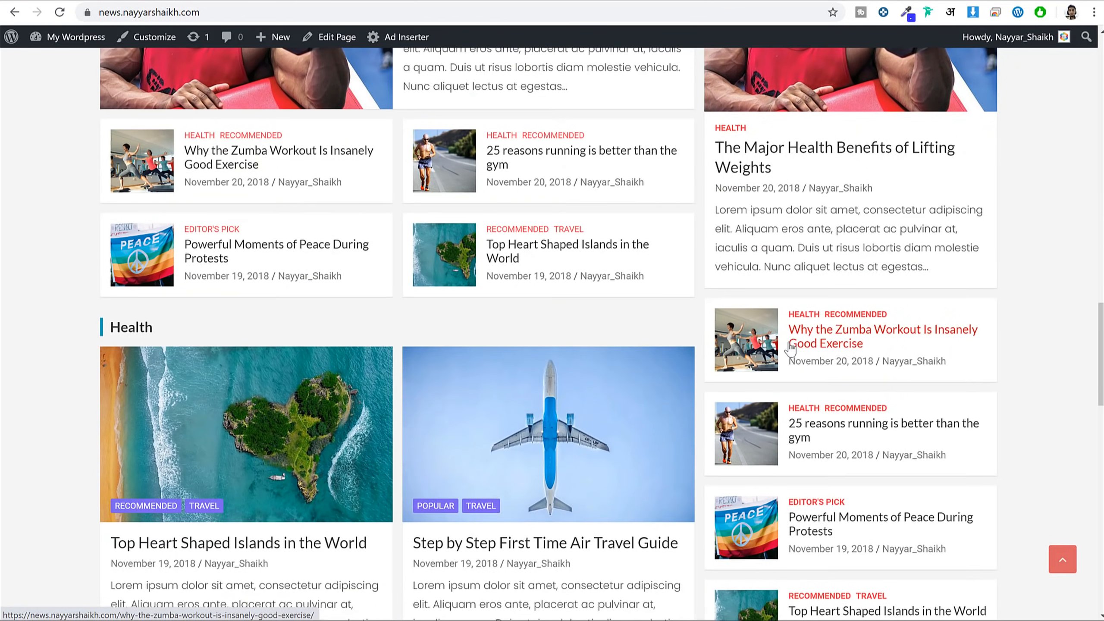
scroll(790, 348, "down", 3)
left_click_drag(798, 205, 711, 199)
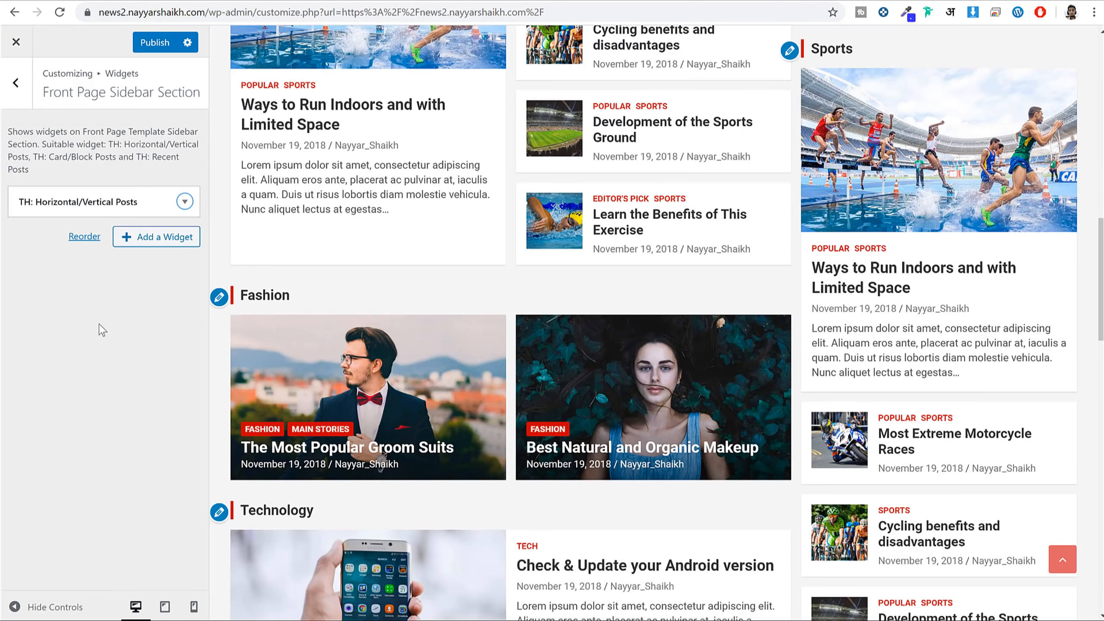
left_click(170, 246)
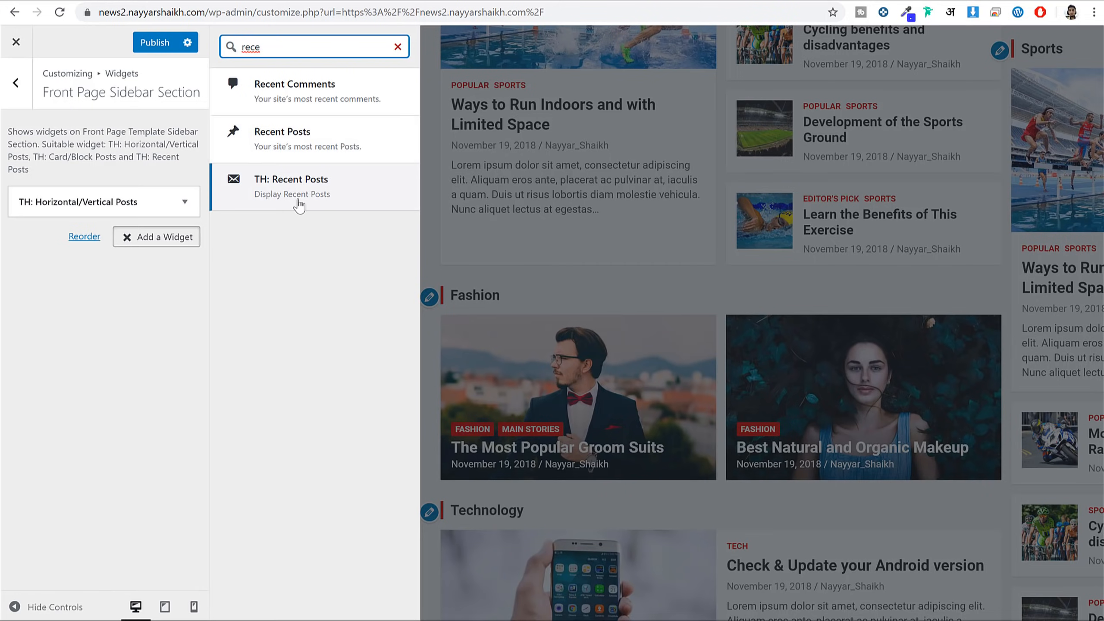
left_click(299, 191)
left_click(102, 334)
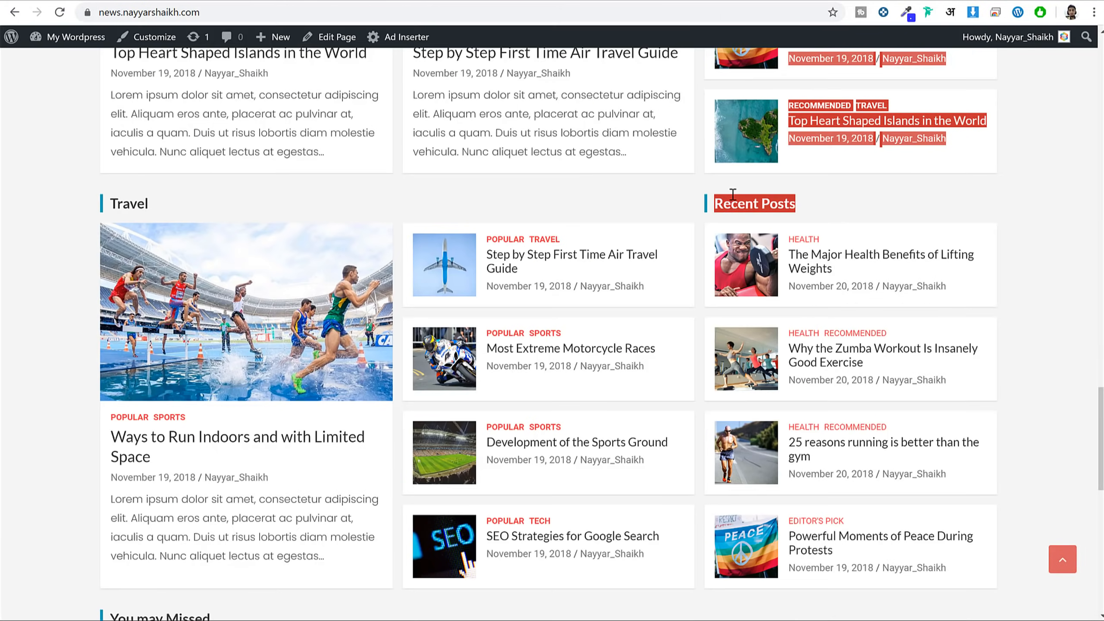
key("ctrl+v")
left_click(768, 191)
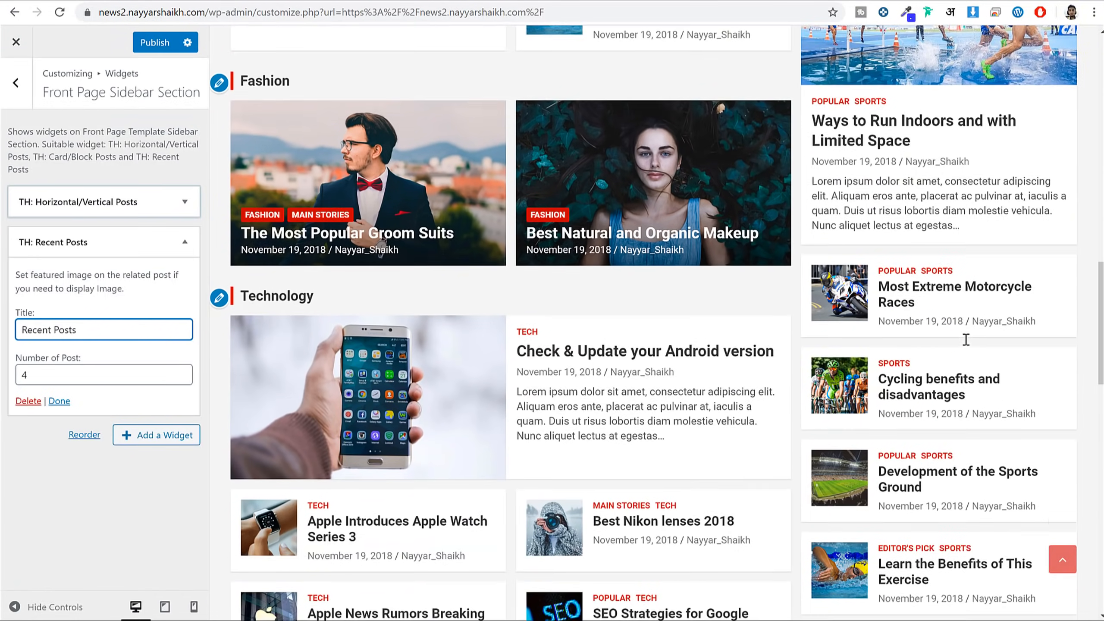
scroll(965, 339, "down", 5)
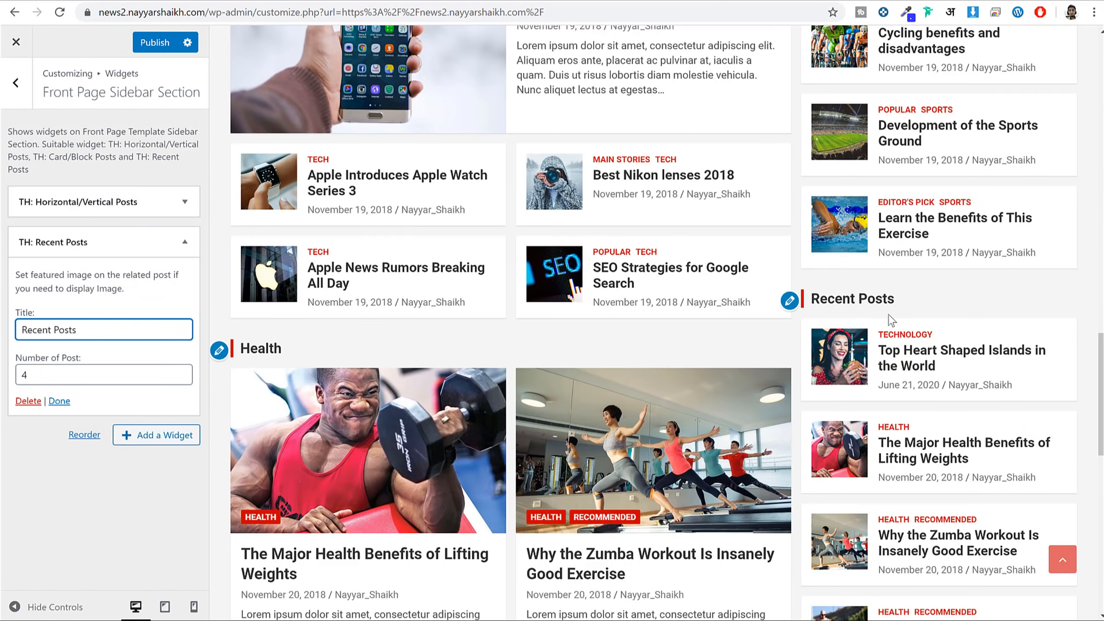
scroll(889, 315, "down", 2)
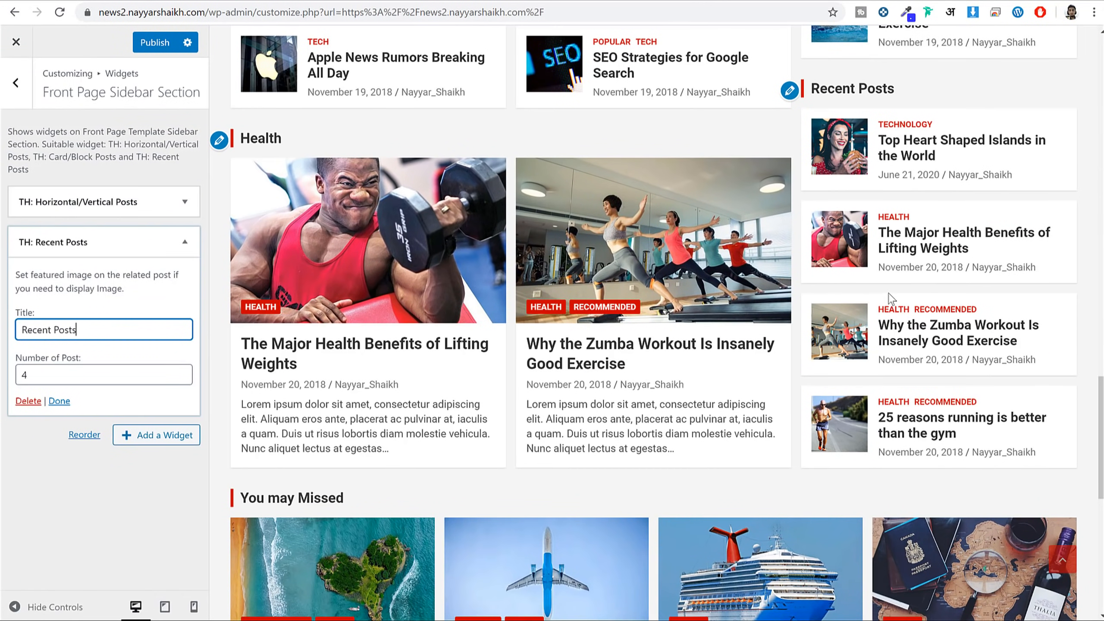
left_click(166, 45)
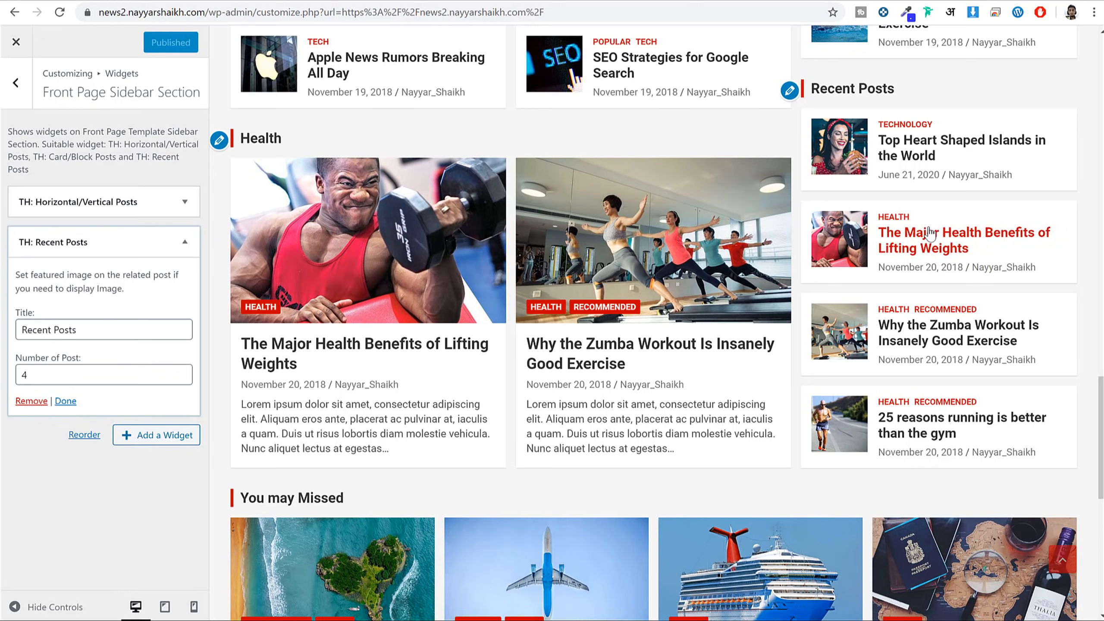
Open the Groom Suits post, then the Health category page, in the preview.
scroll(928, 233, "up", 15)
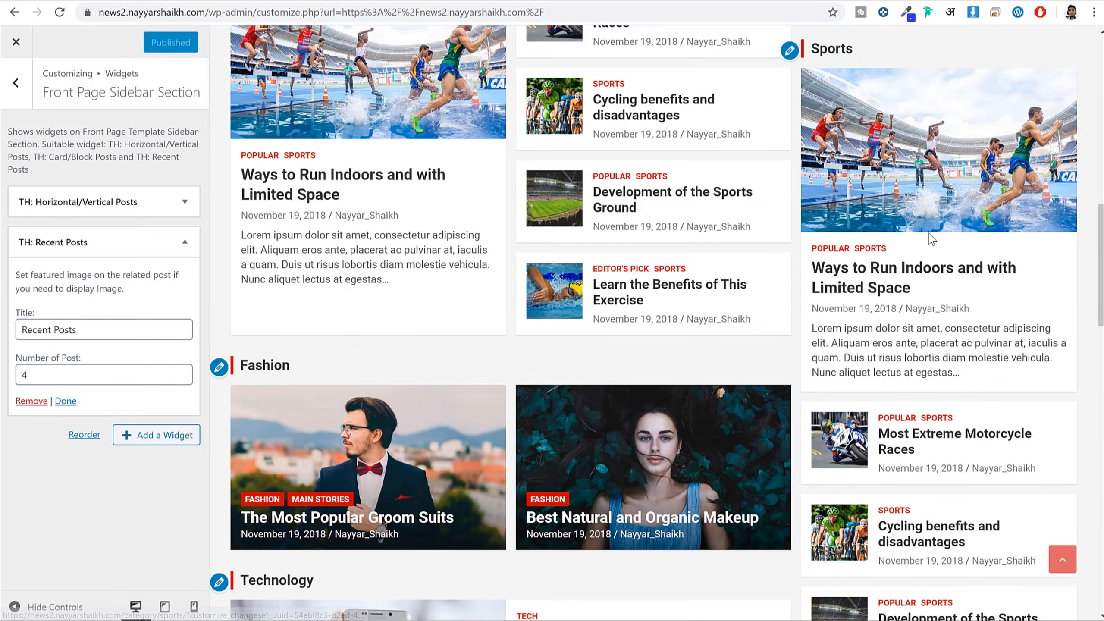
scroll(656, 253, "up", 5)
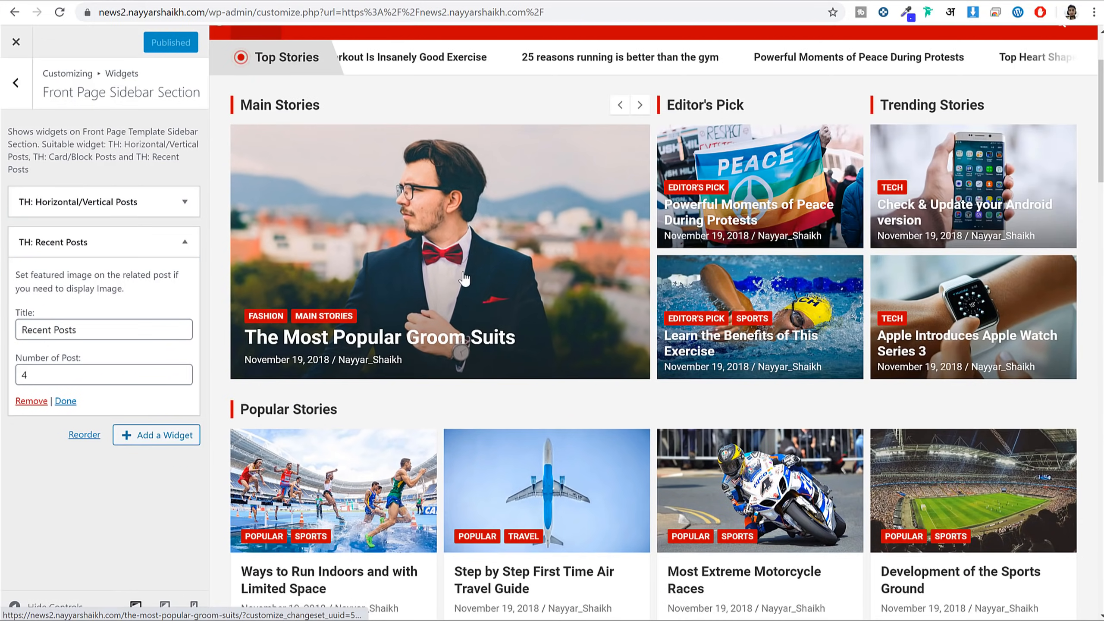
left_click(431, 221)
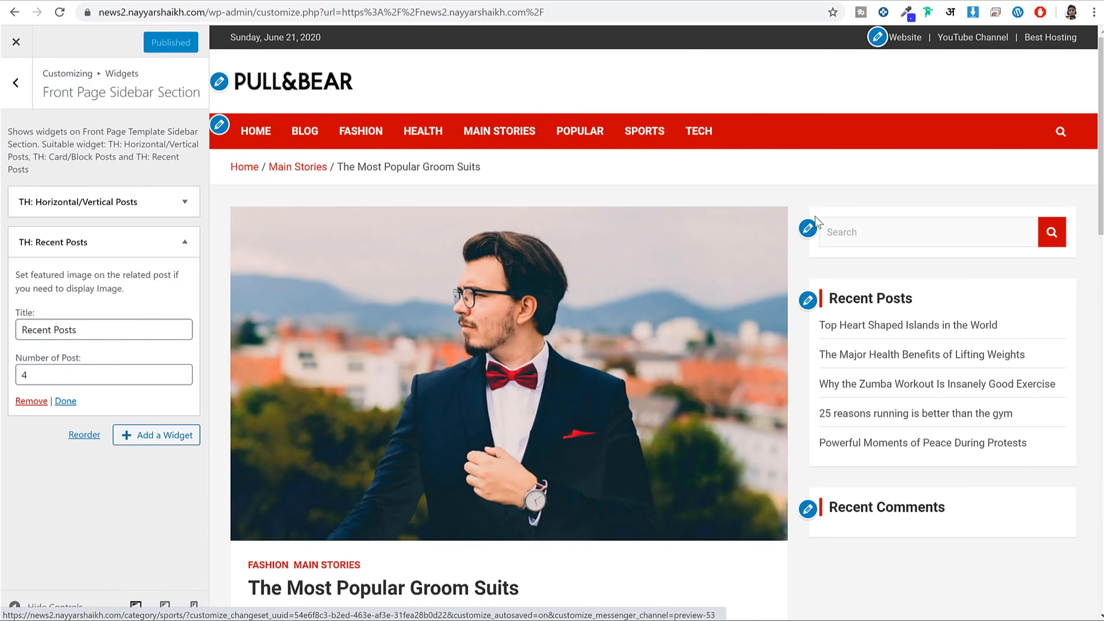
scroll(773, 291, "down", 8)
scroll(773, 296, "down", 5)
scroll(773, 295, "up", 15)
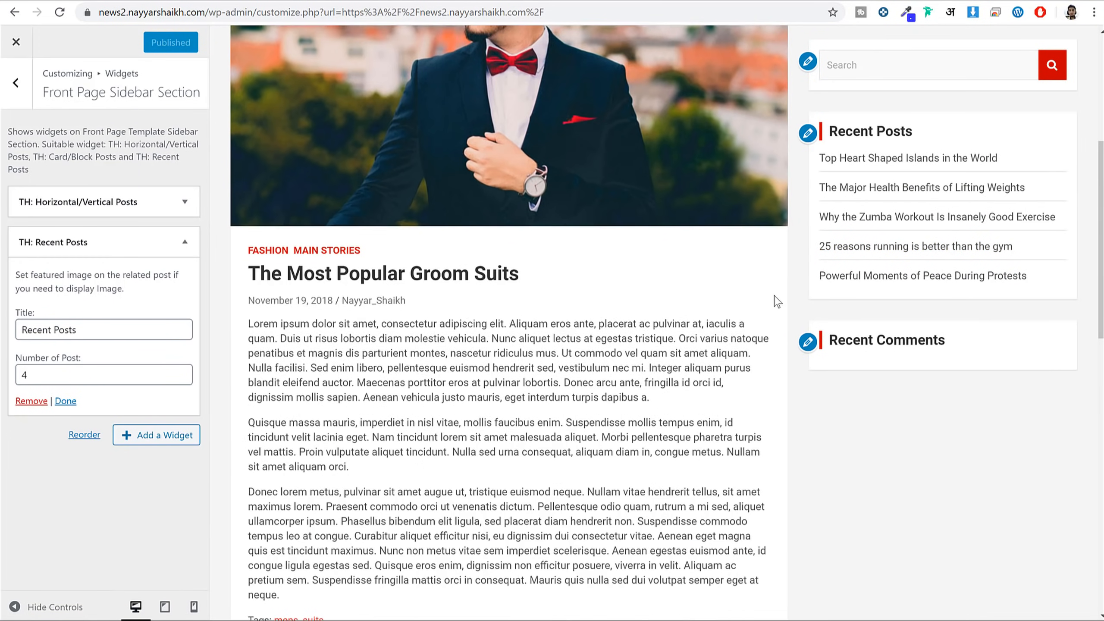
scroll(939, 231, "up", 2)
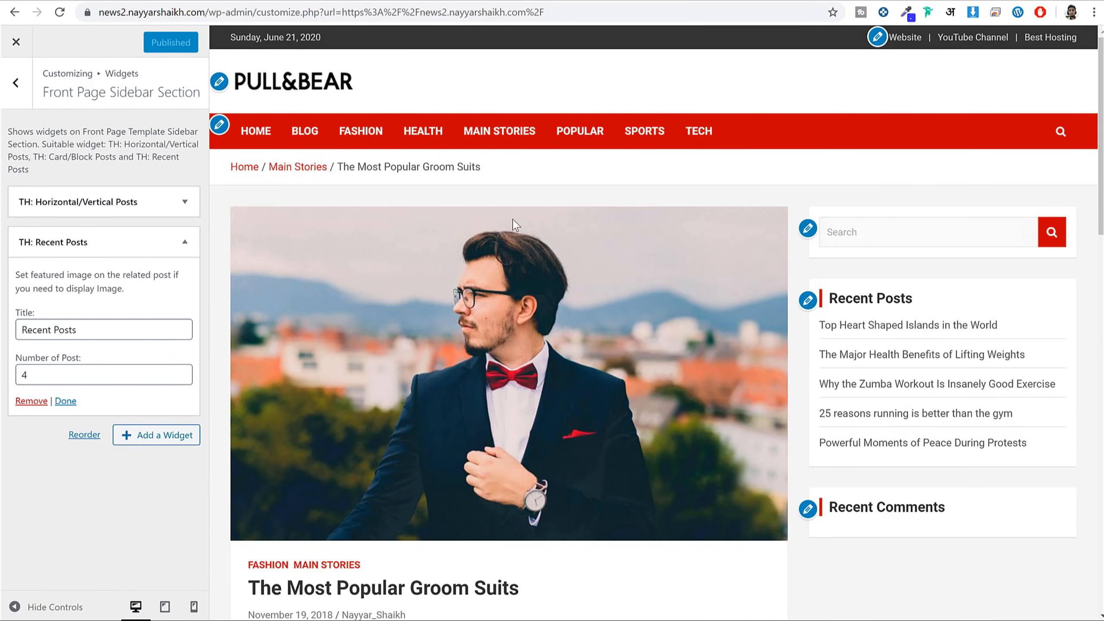
left_click(416, 139)
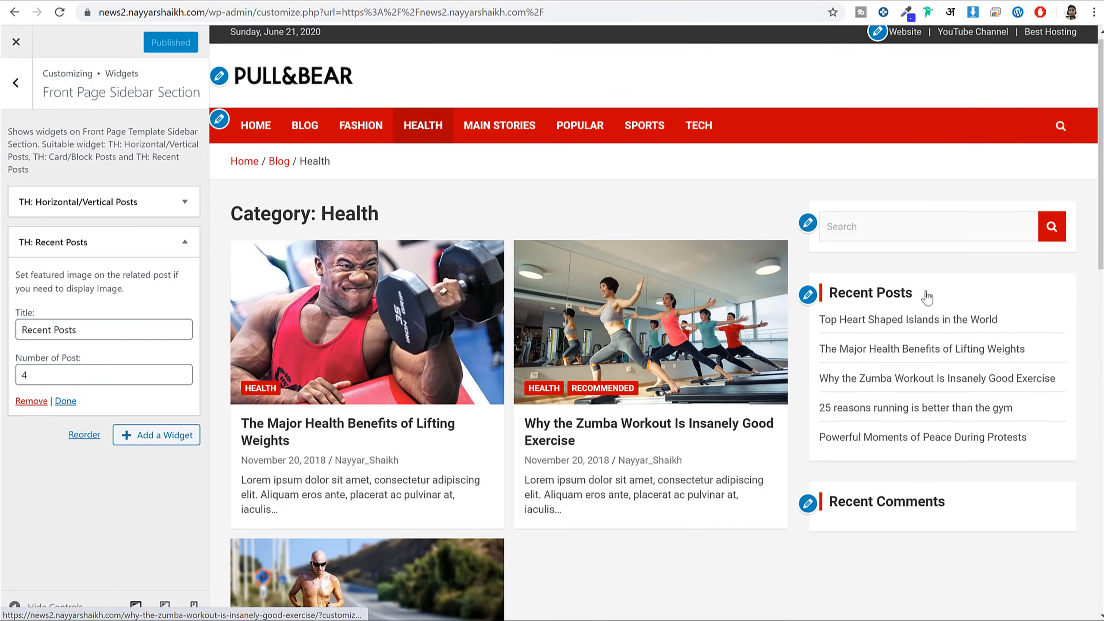
Open the Lifting Weights post from Recent Posts, then browse the live site's Health category.
scroll(927, 297, "down", 5)
scroll(907, 372, "up", 5)
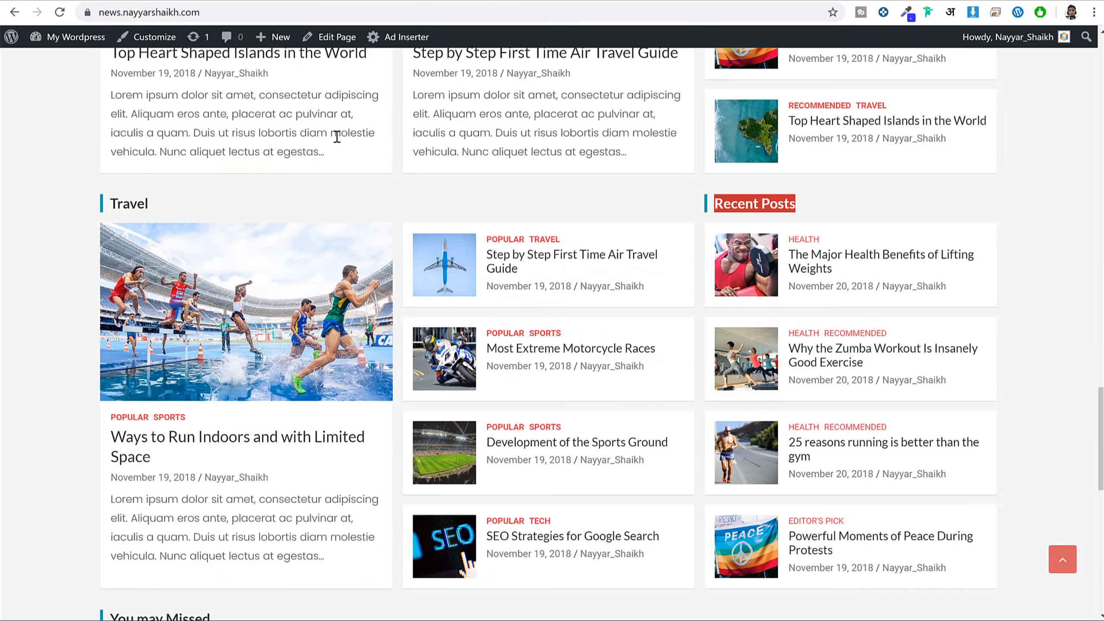
left_click(813, 259)
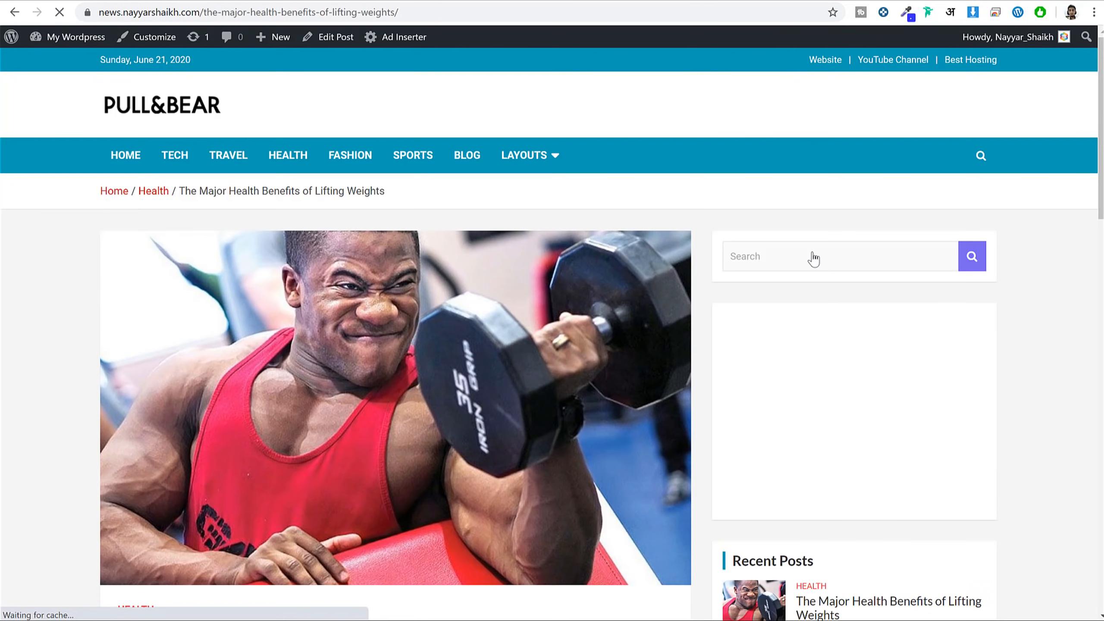
scroll(965, 279, "down", 3)
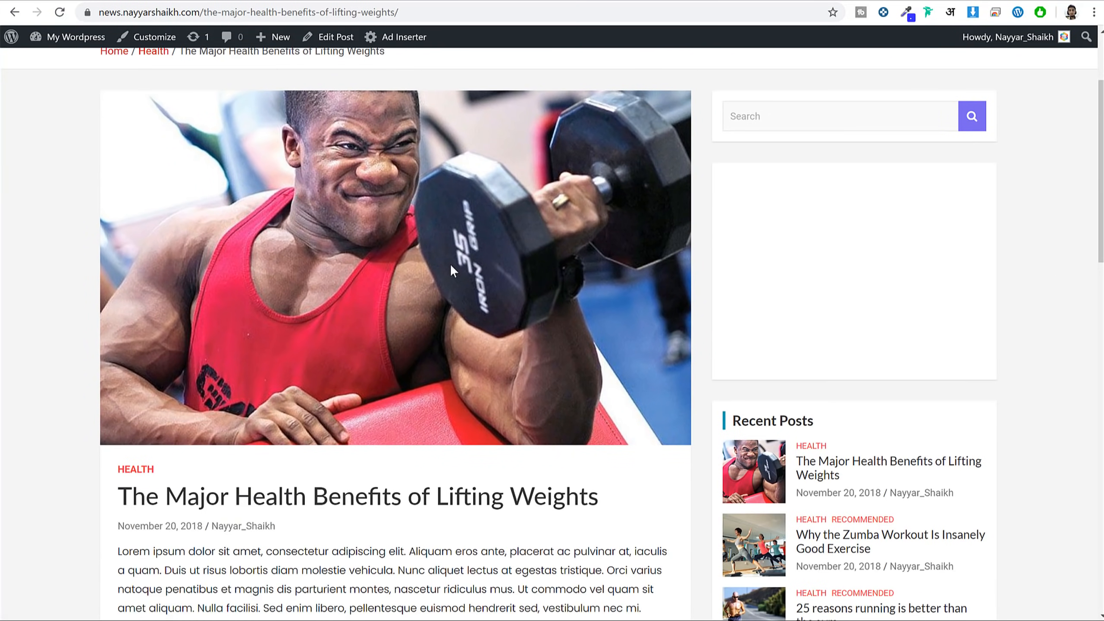
scroll(450, 264, "up", 3)
left_click(294, 164)
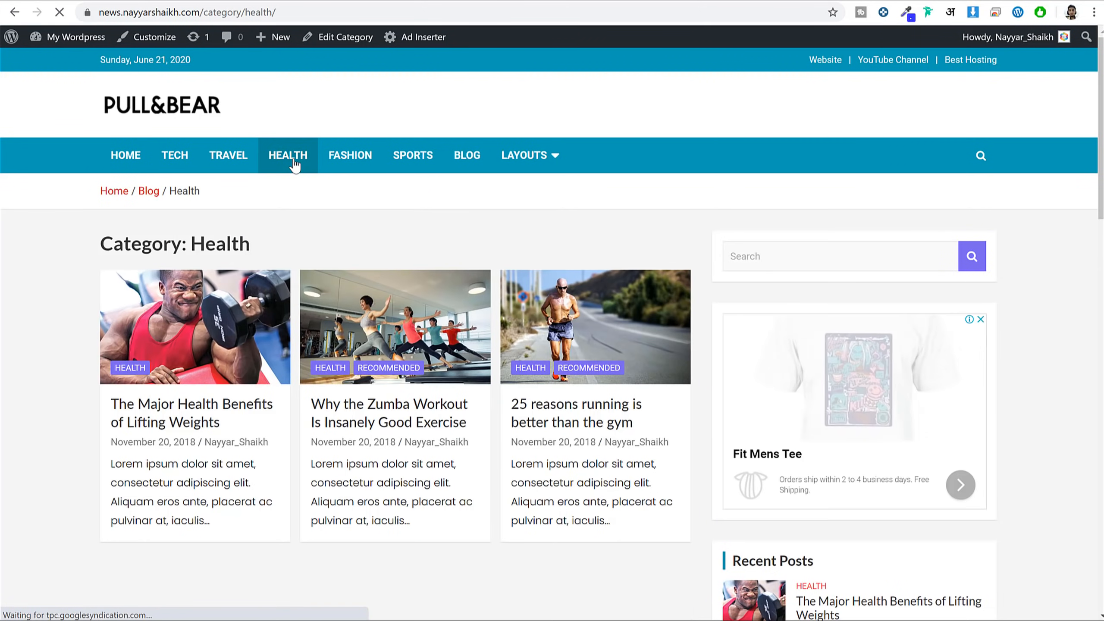
scroll(493, 300, "down", 5)
scroll(493, 300, "up", 5)
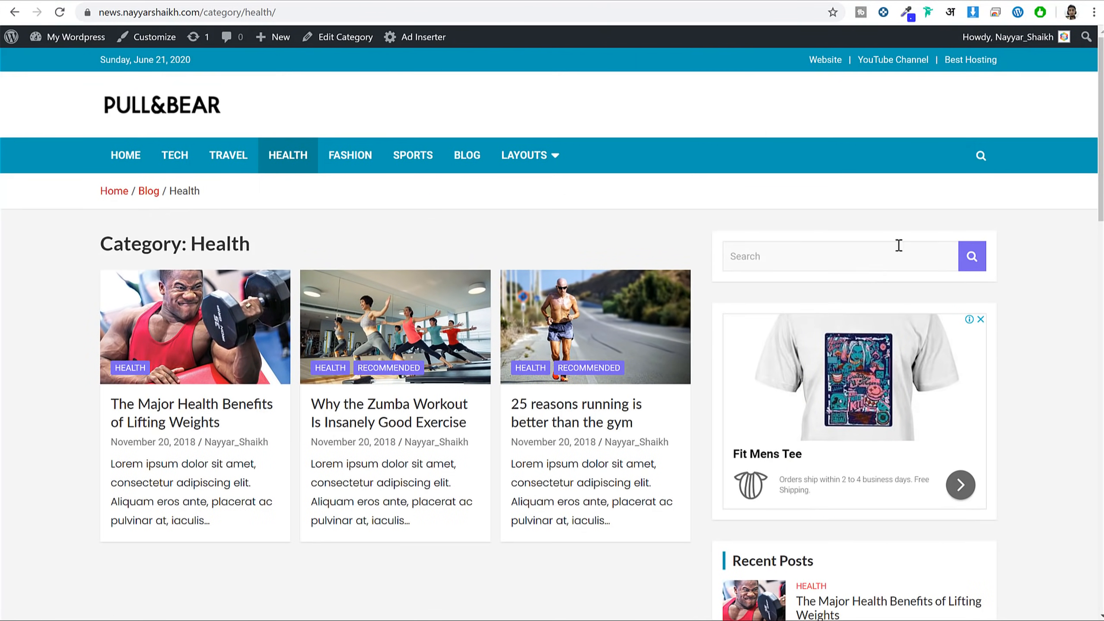
scroll(832, 258, "down", 5)
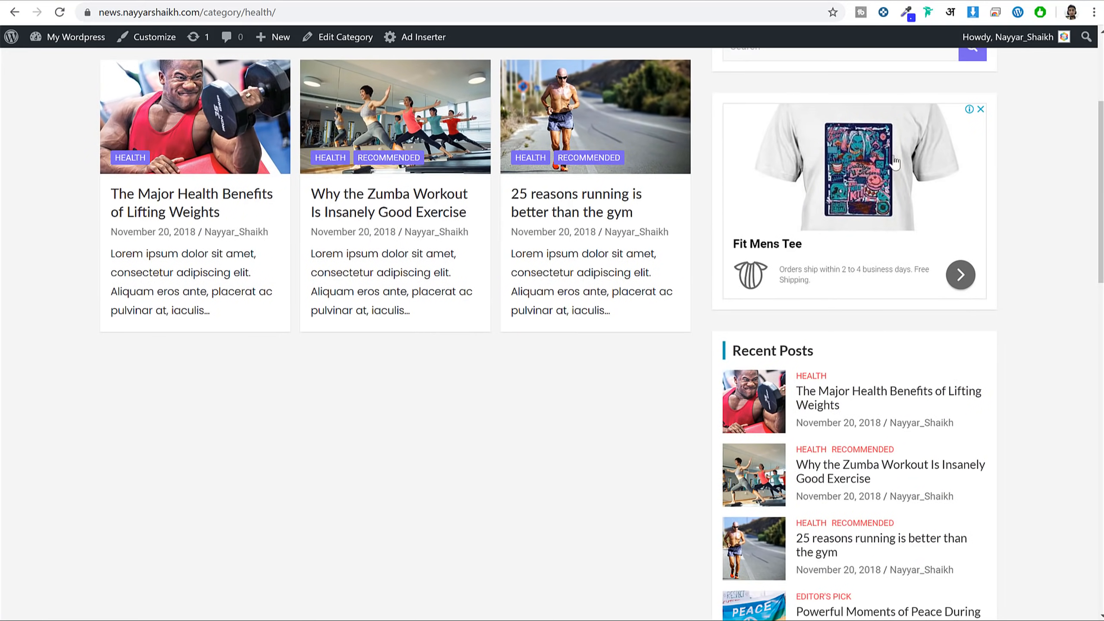
scroll(813, 177, "down", 5)
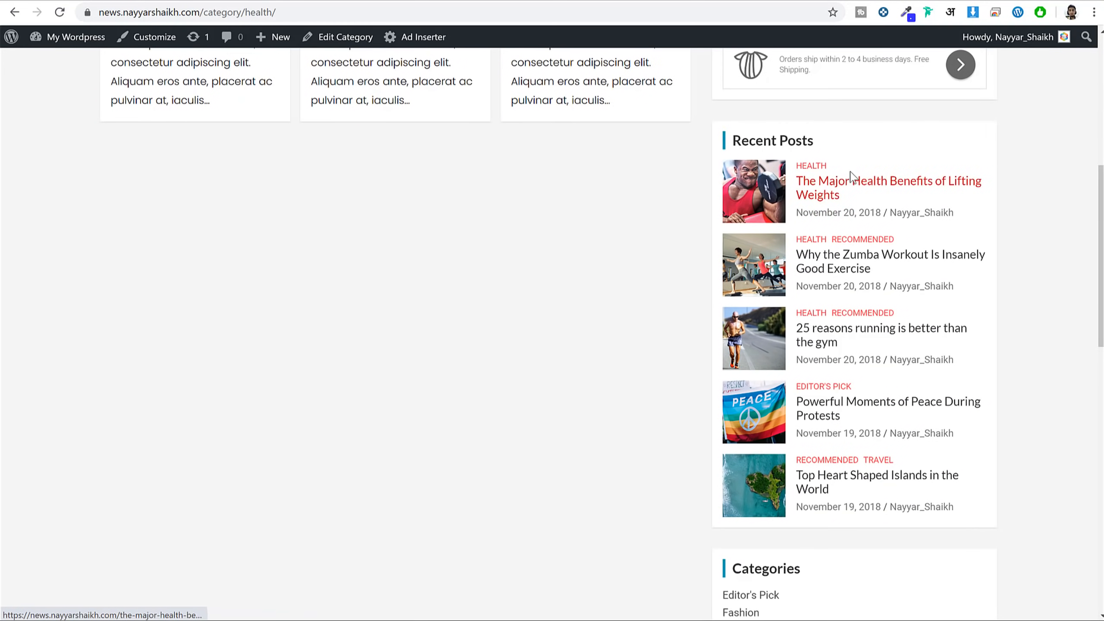
scroll(851, 217, "down", 5)
scroll(851, 217, "down", 1)
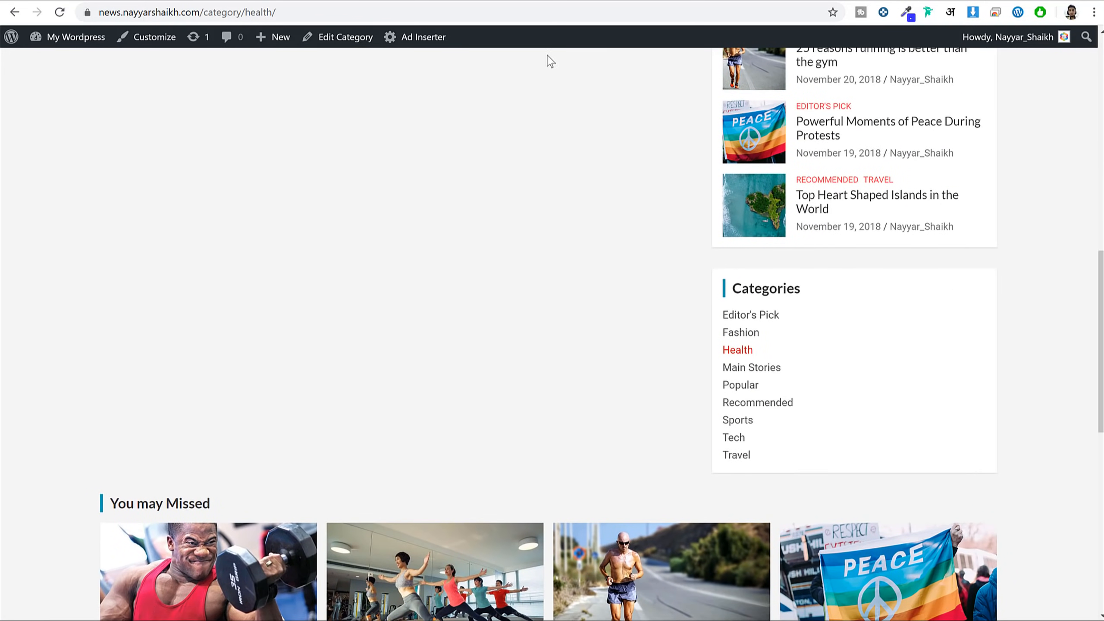
scroll(754, 307, "up", 15)
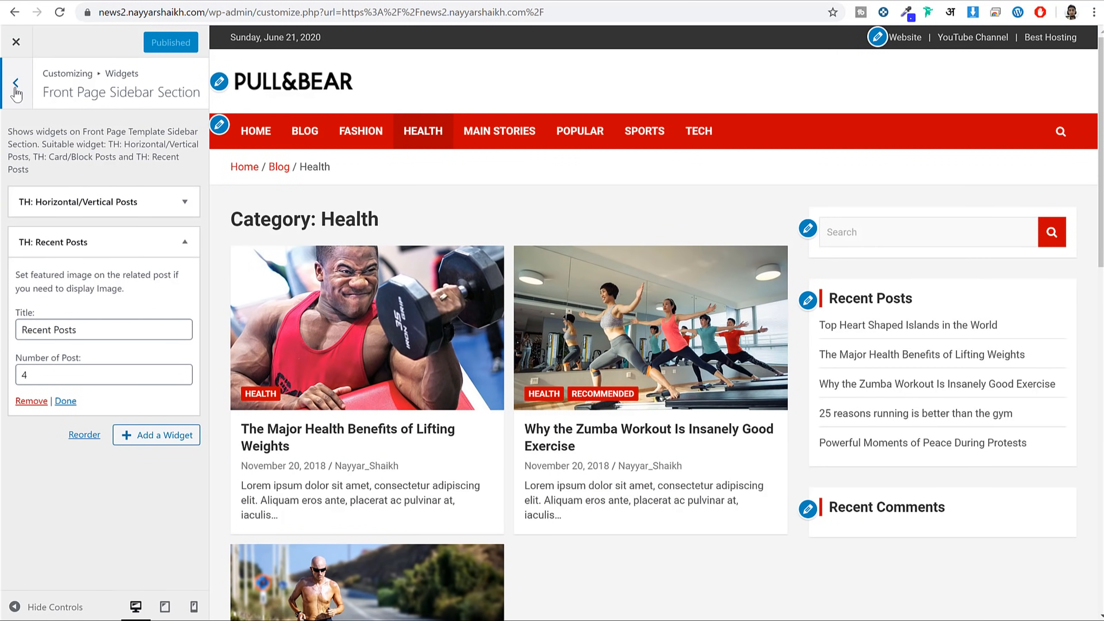
Remove the Recent Posts widget from the Right Sidebar, leaving Search and Recent Comments.
left_click(16, 89)
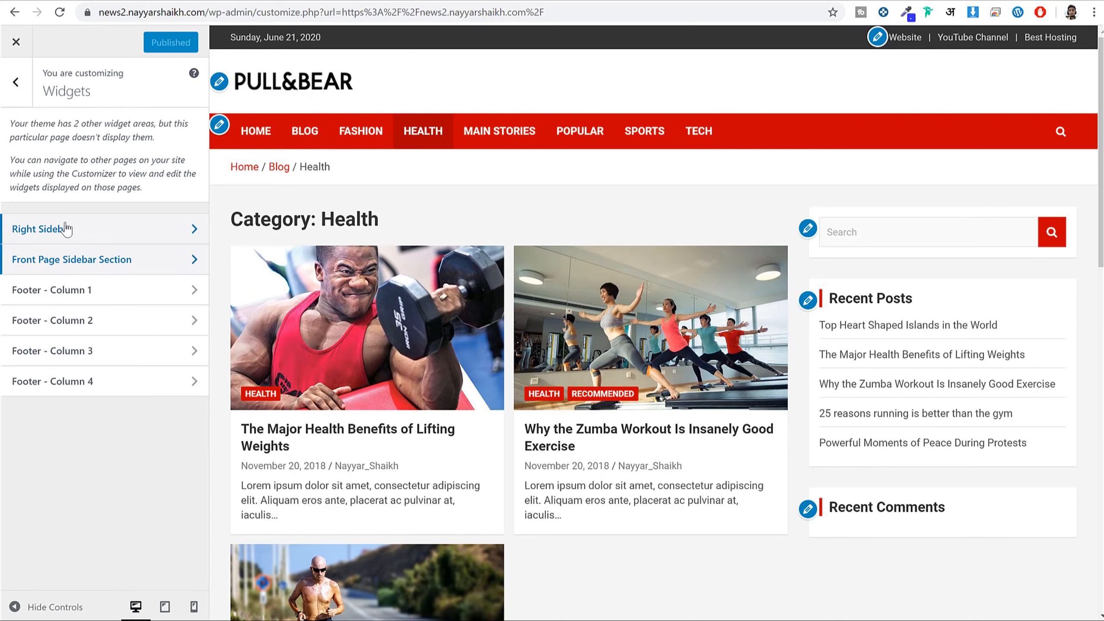
left_click(77, 232)
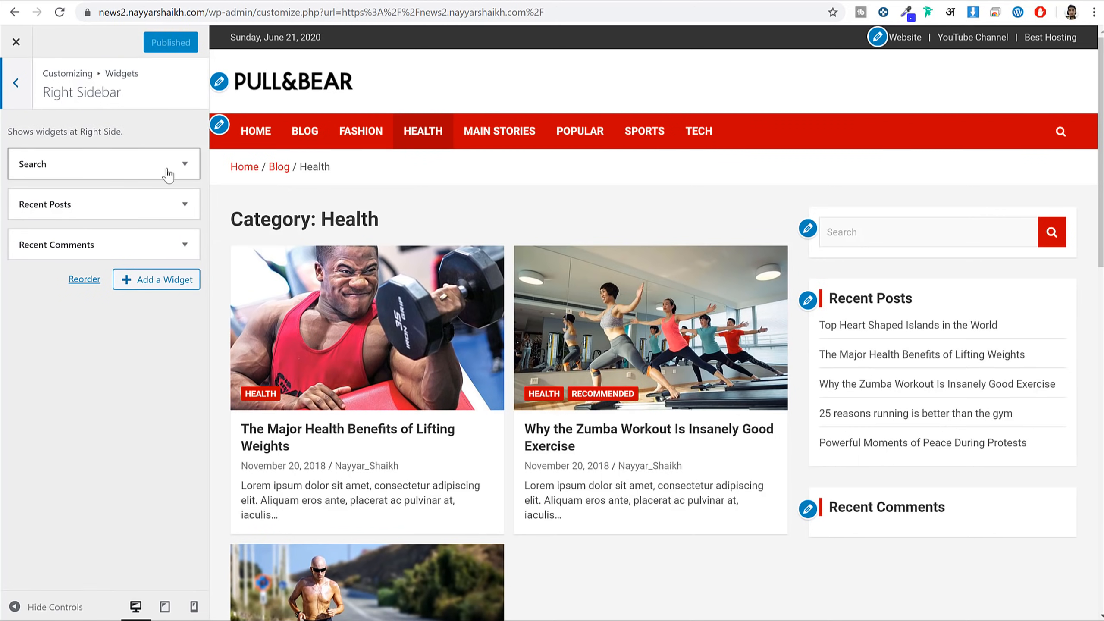
left_click(185, 204)
left_click(29, 350)
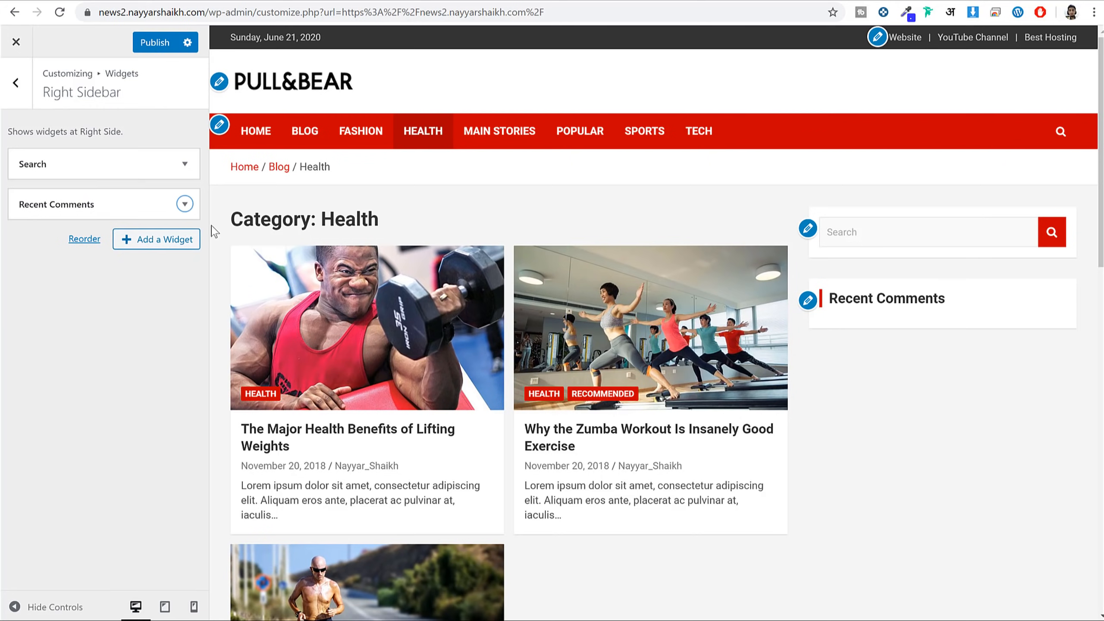
left_click(184, 204)
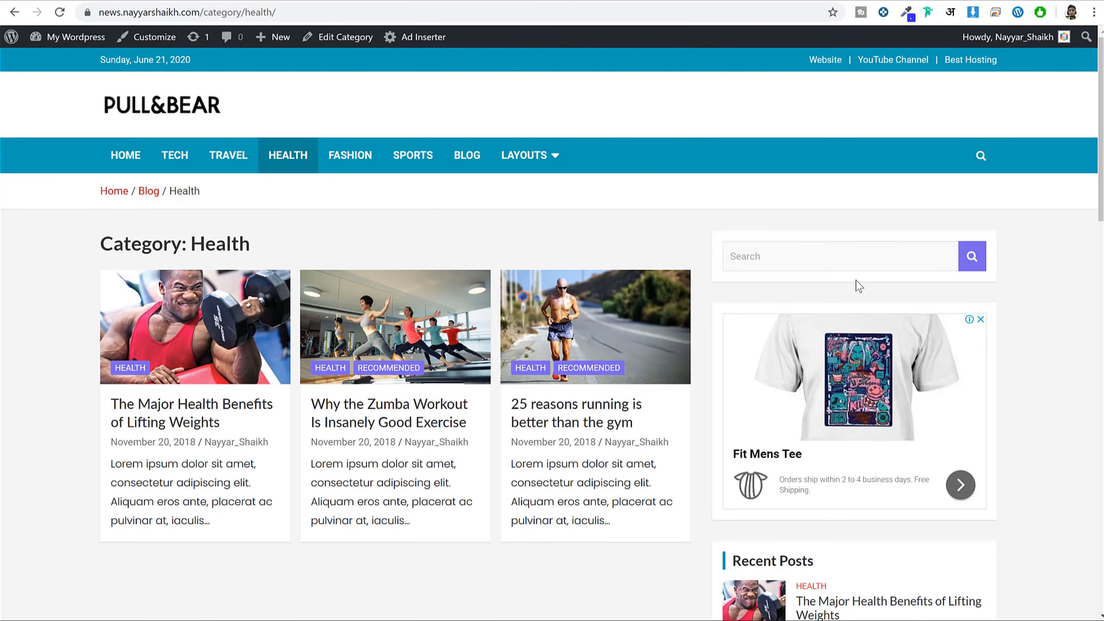
scroll(858, 286, "down", 3)
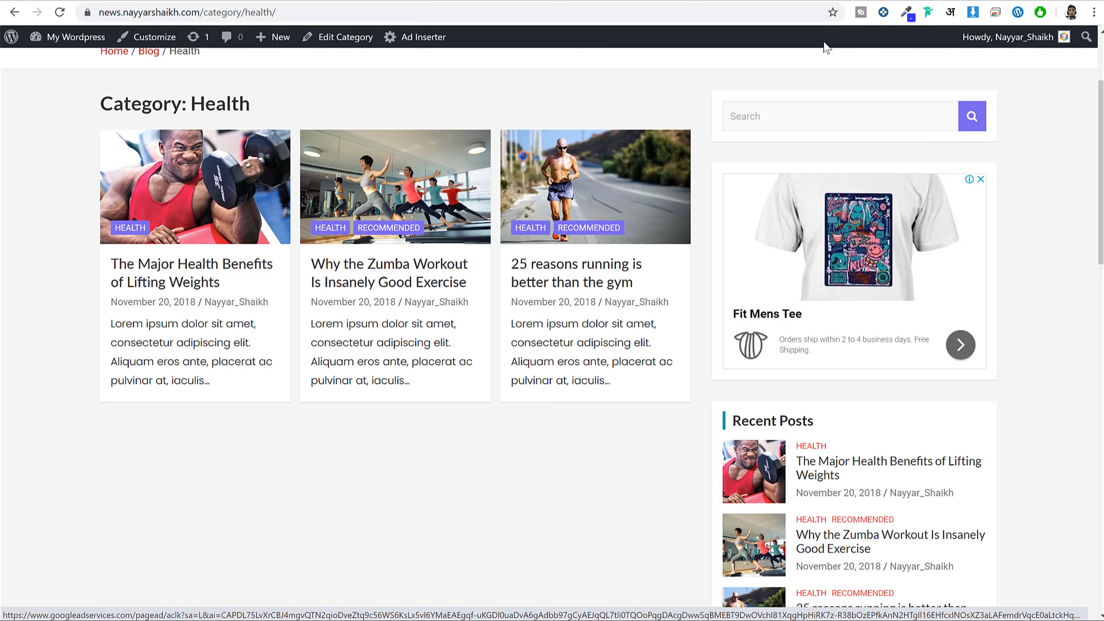
Open the Google AdSense home page in a new browser tab.
key("ctrl+t")
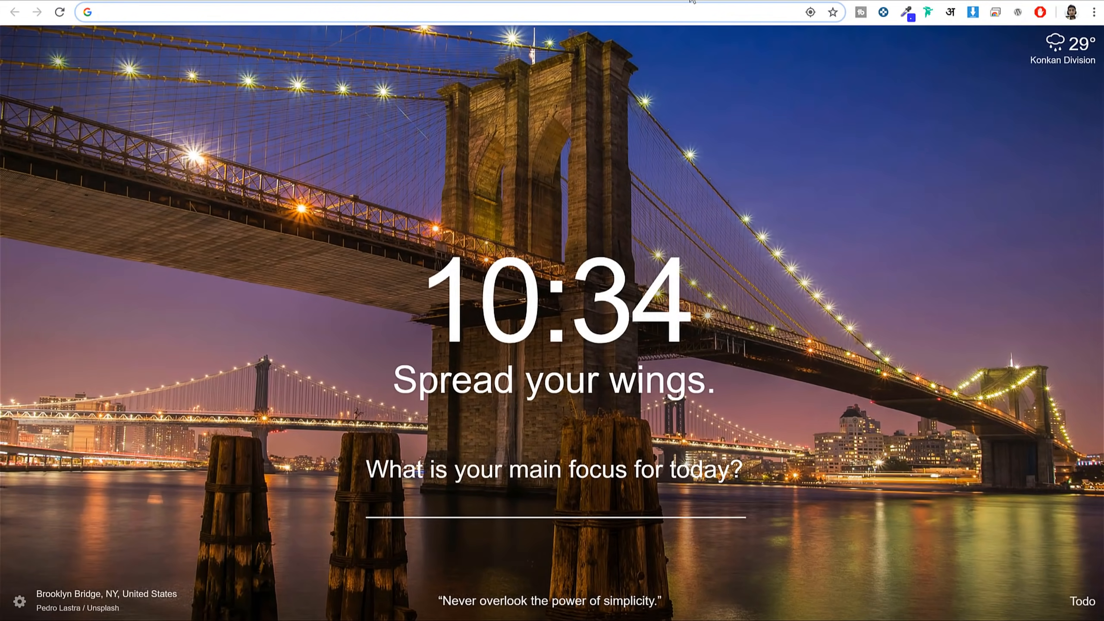
type("adse")
key("Return")
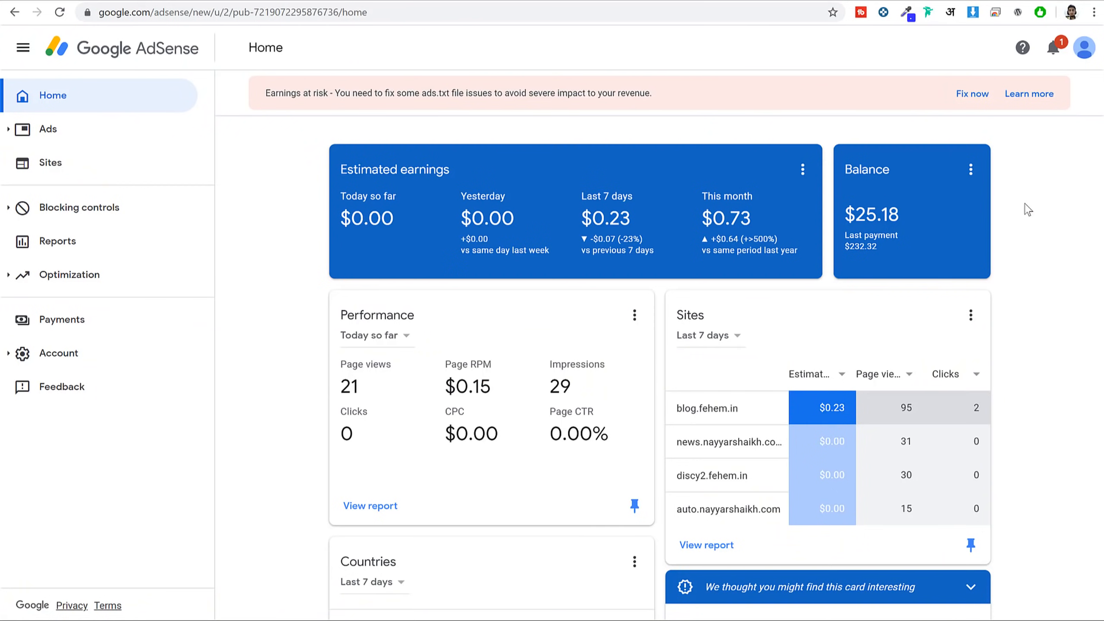
scroll(1042, 230, "down", 5)
scroll(1043, 233, "up", 5)
Go to AdSense Sites and start adding a new site.
left_click(63, 162)
scroll(621, 280, "down", 1)
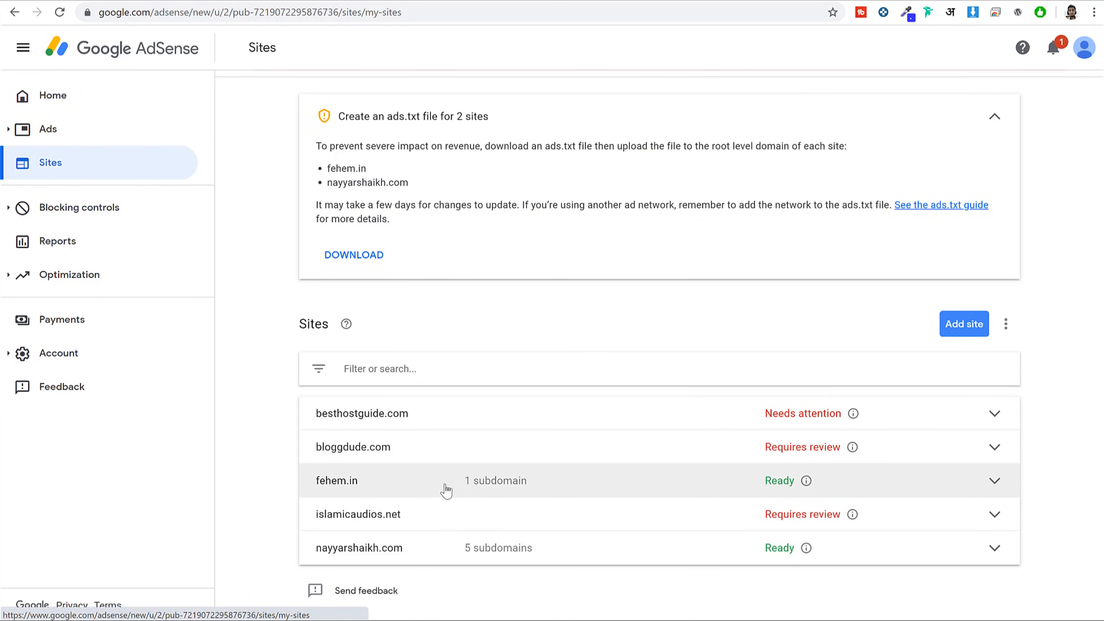
scroll(443, 489, "up", 1)
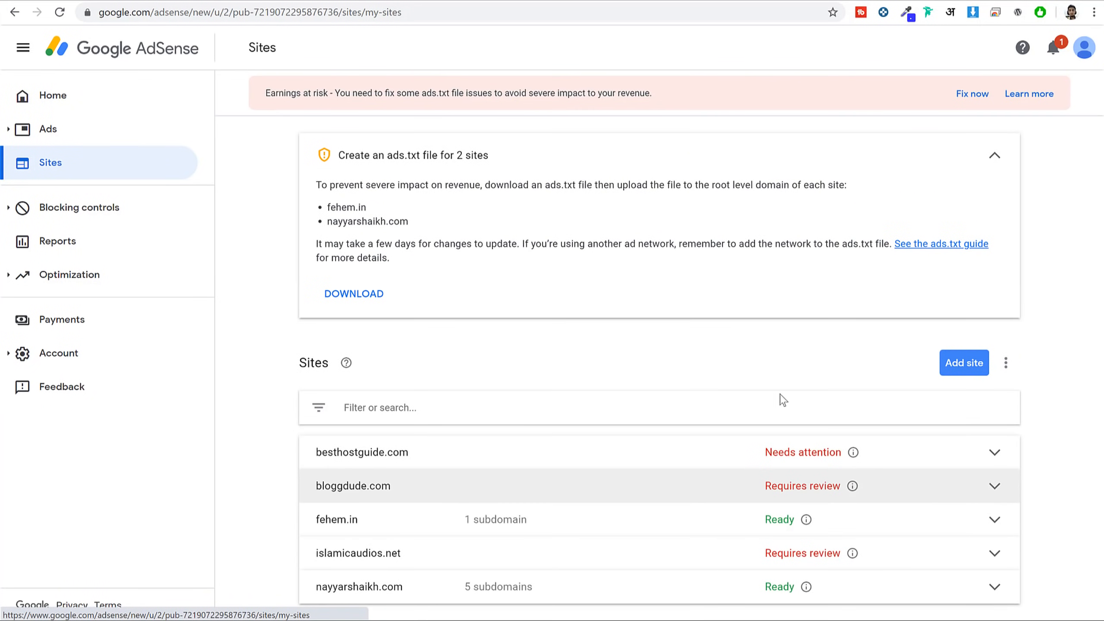
left_click(947, 370)
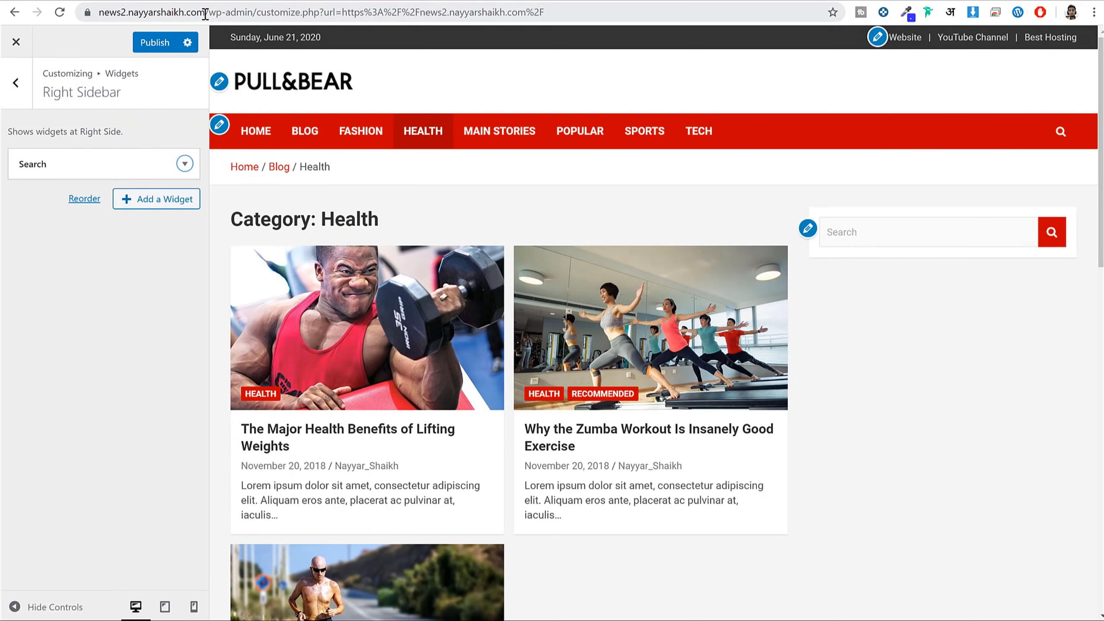
left_click_drag(211, 11, 154, 9)
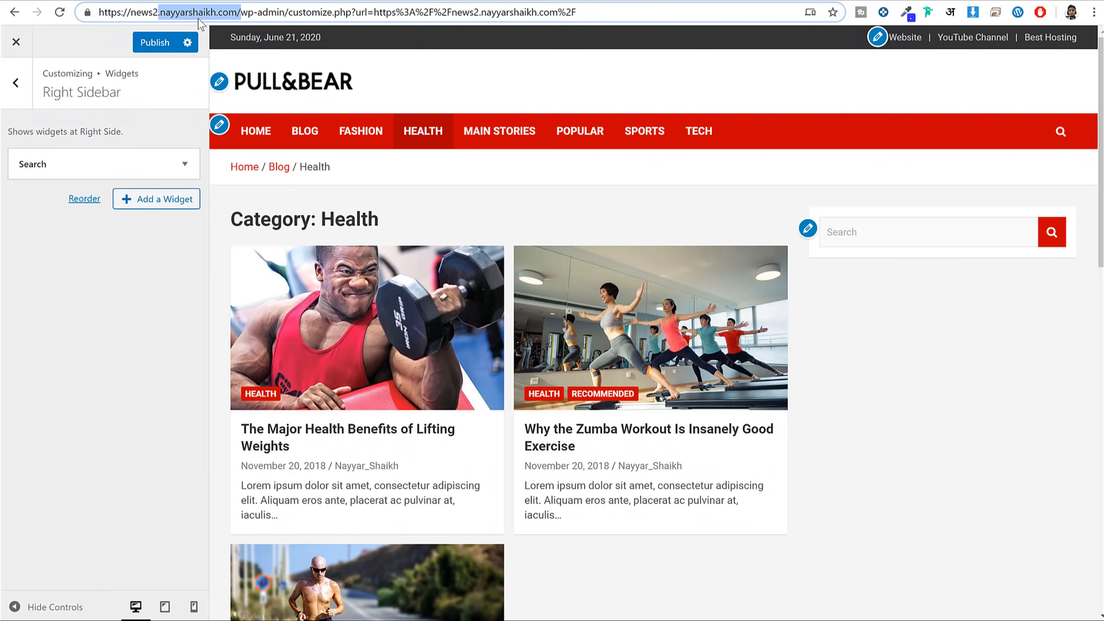
Enter the news site's address as the new AdSense site URL and continue.
left_click(199, 12)
left_click_drag(237, 7, 65, 2)
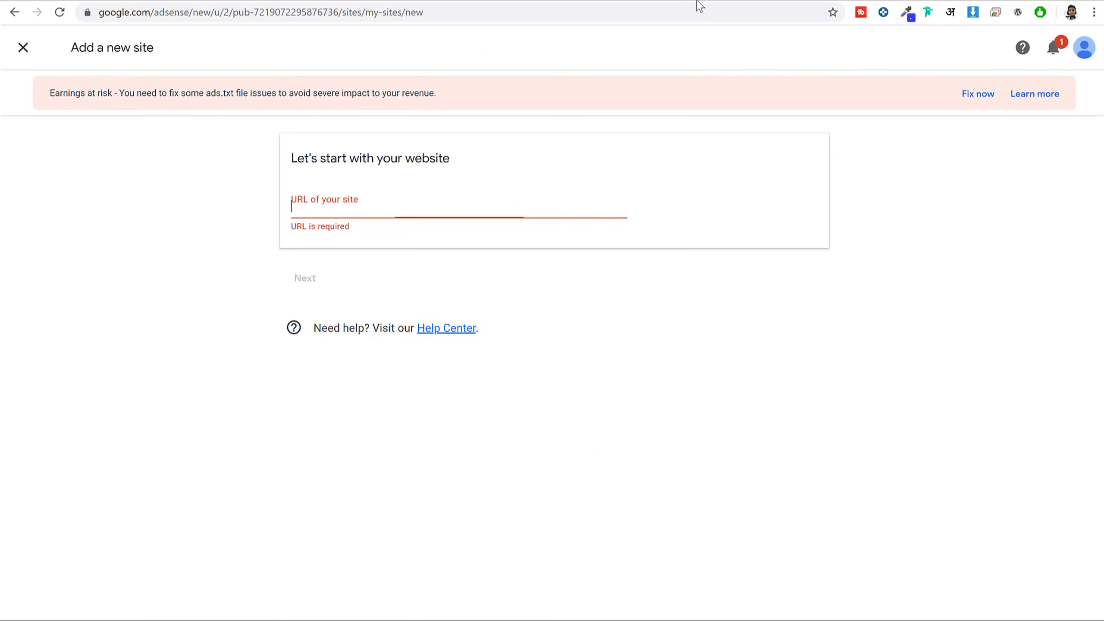
type("https://news2.nayyarshaikh.com/")
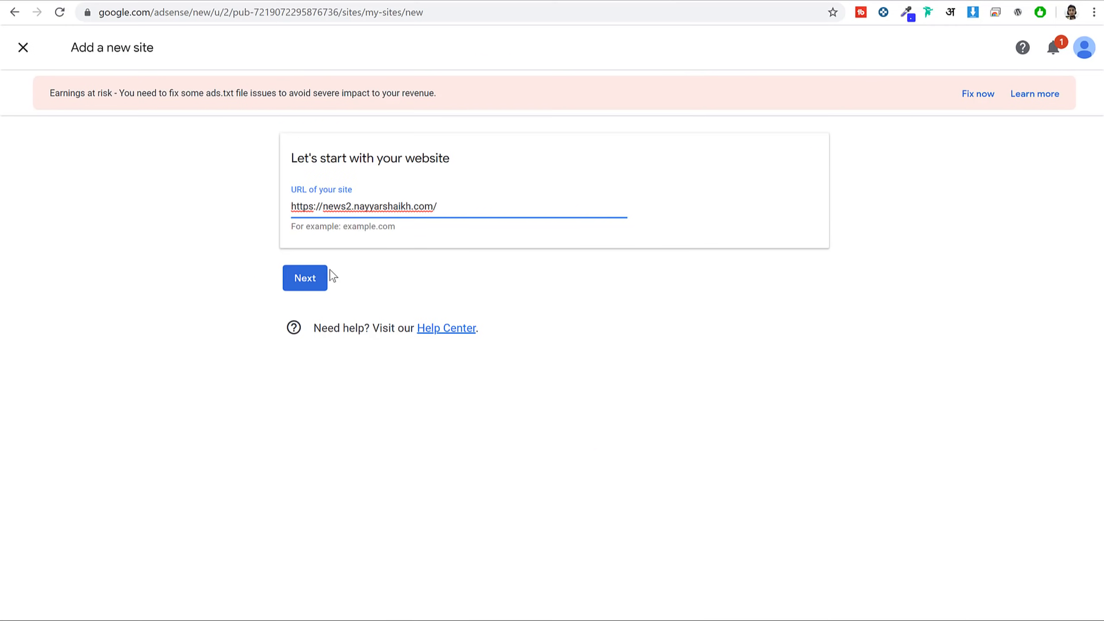
left_click(306, 280)
scroll(702, 377, "down", 3)
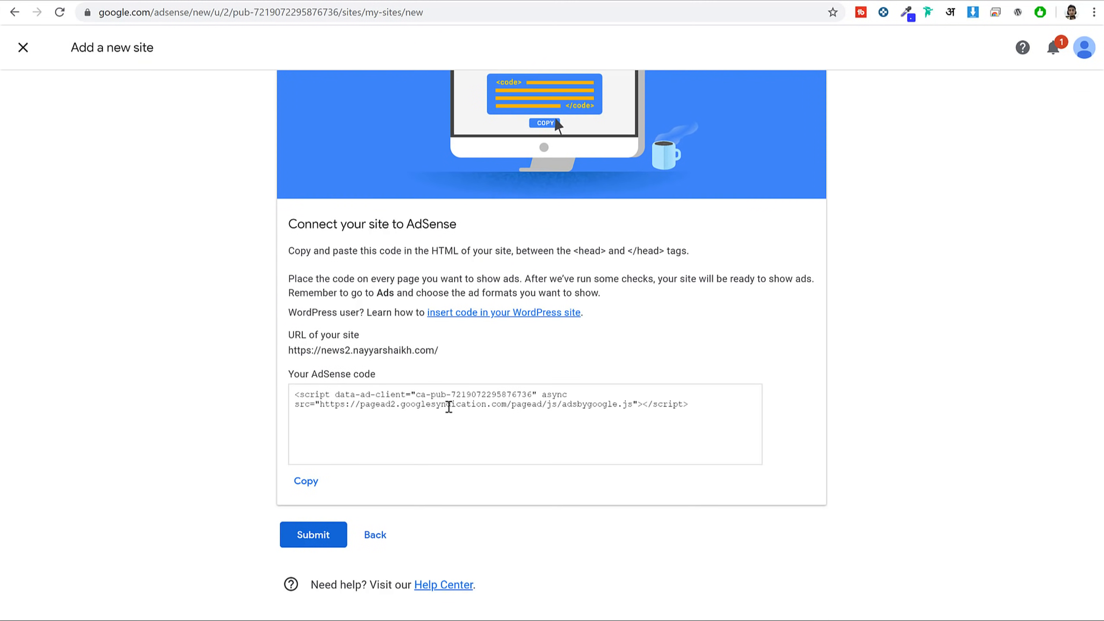
Copy the AdSense connection code snippet to the clipboard.
left_click(307, 482)
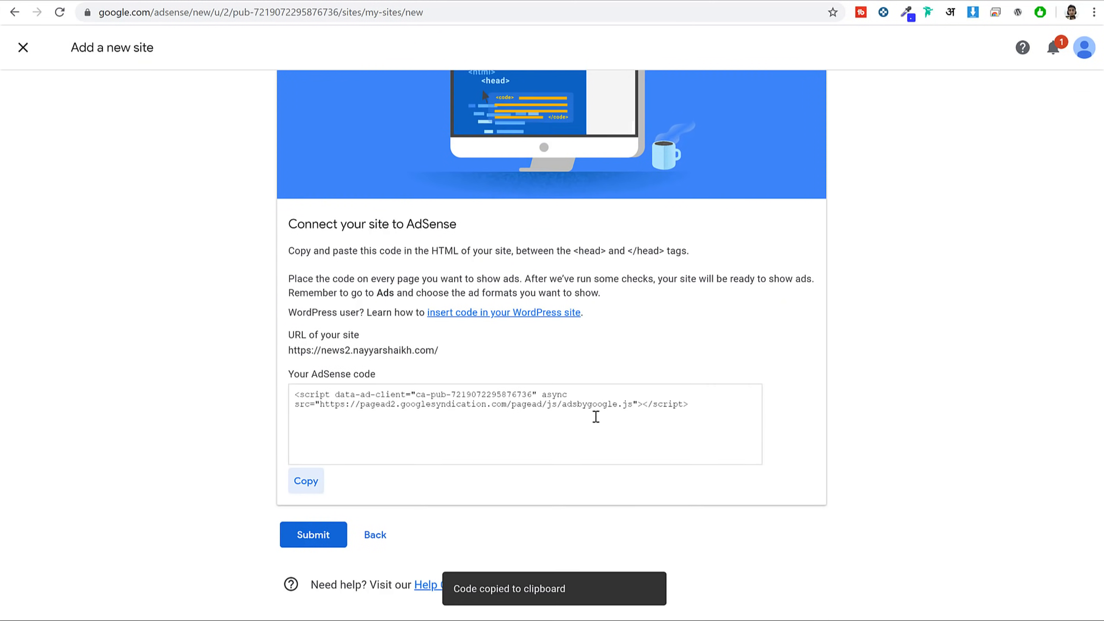
left_click_drag(691, 404, 266, 376)
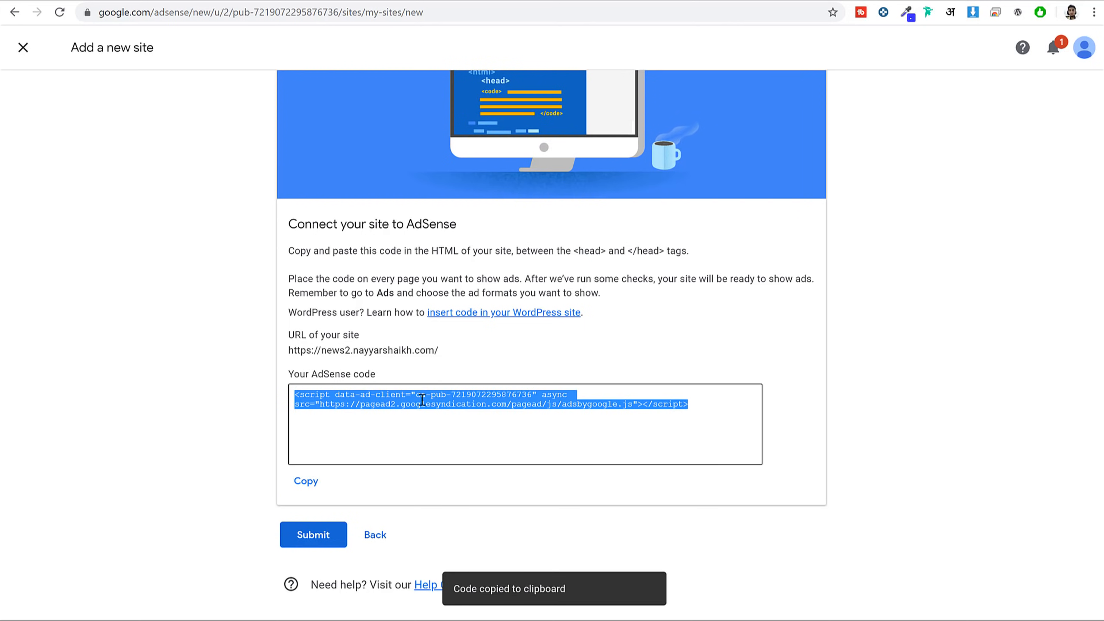
right_click(423, 339)
left_click(569, 337)
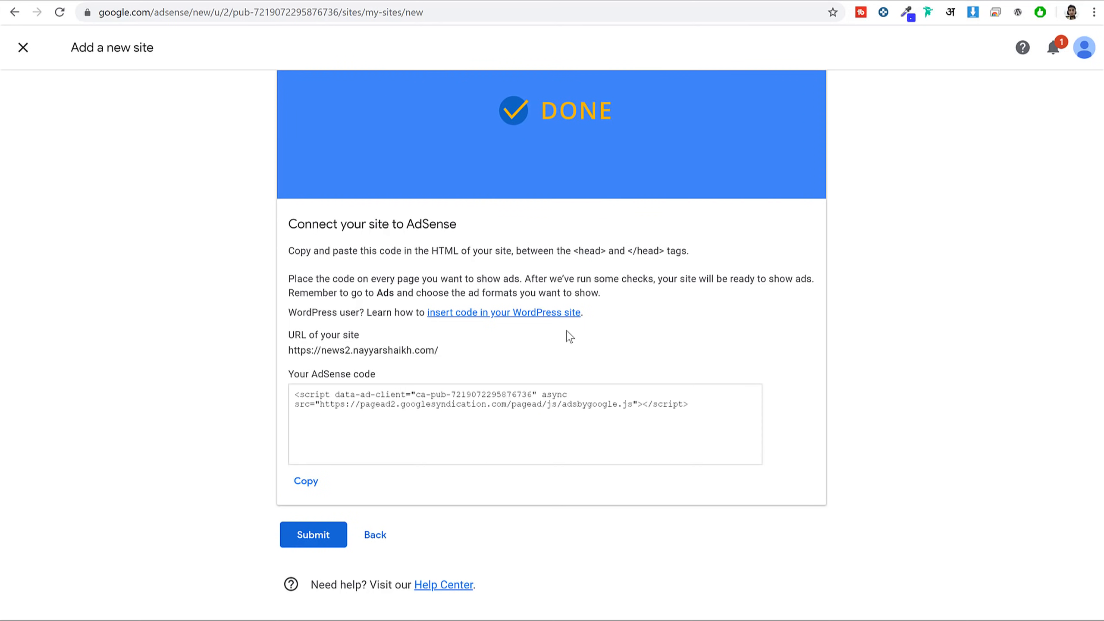
left_click_drag(312, 251, 665, 250)
left_click(575, 251)
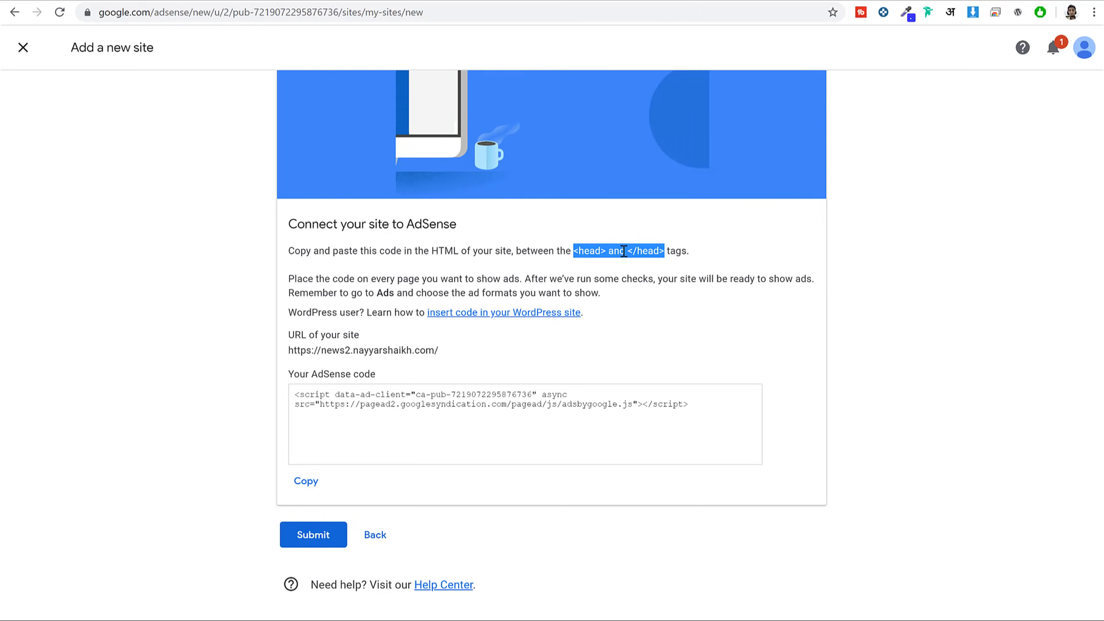
left_click(318, 485)
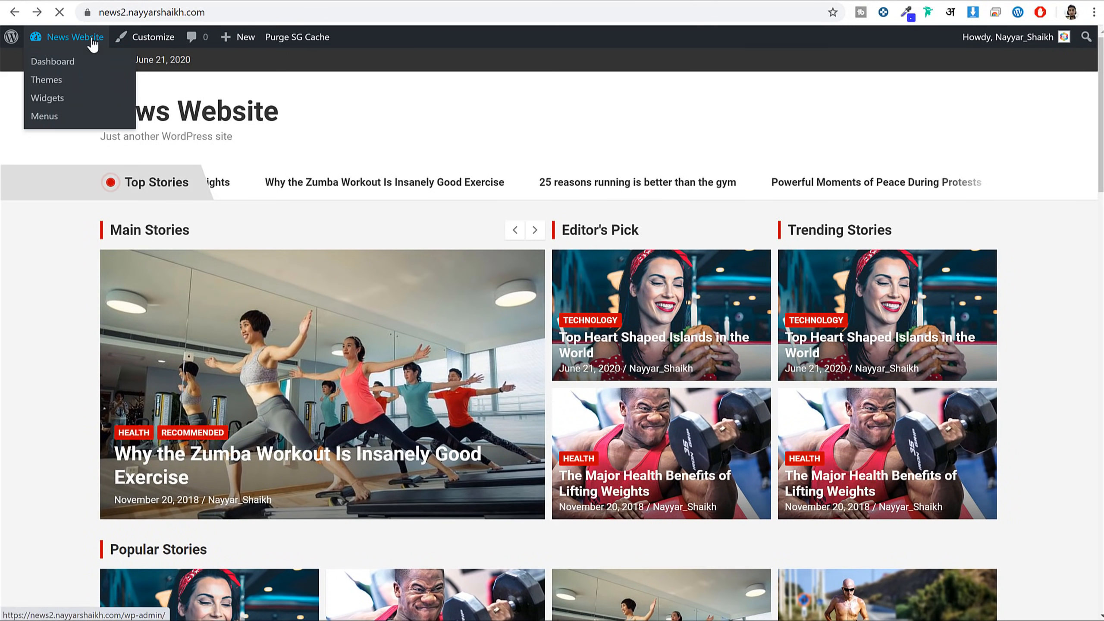
Open the NewsCard theme's header.php in Appearance > Theme Editor, accepting the direct-edit warning.
left_click(93, 44)
mouse_move(34, 260)
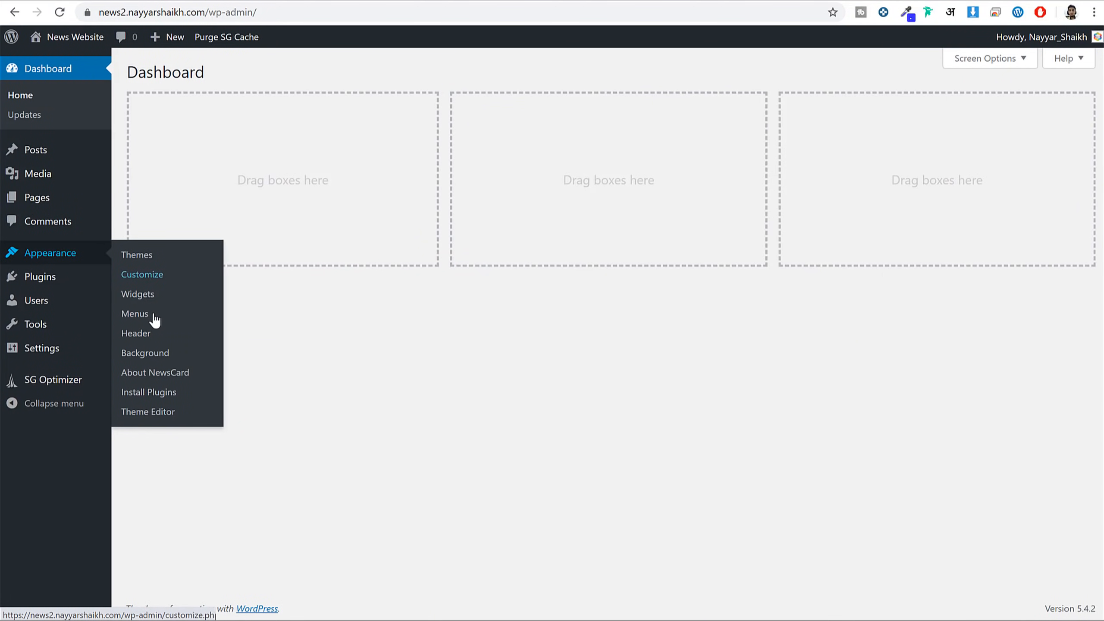
left_click(157, 420)
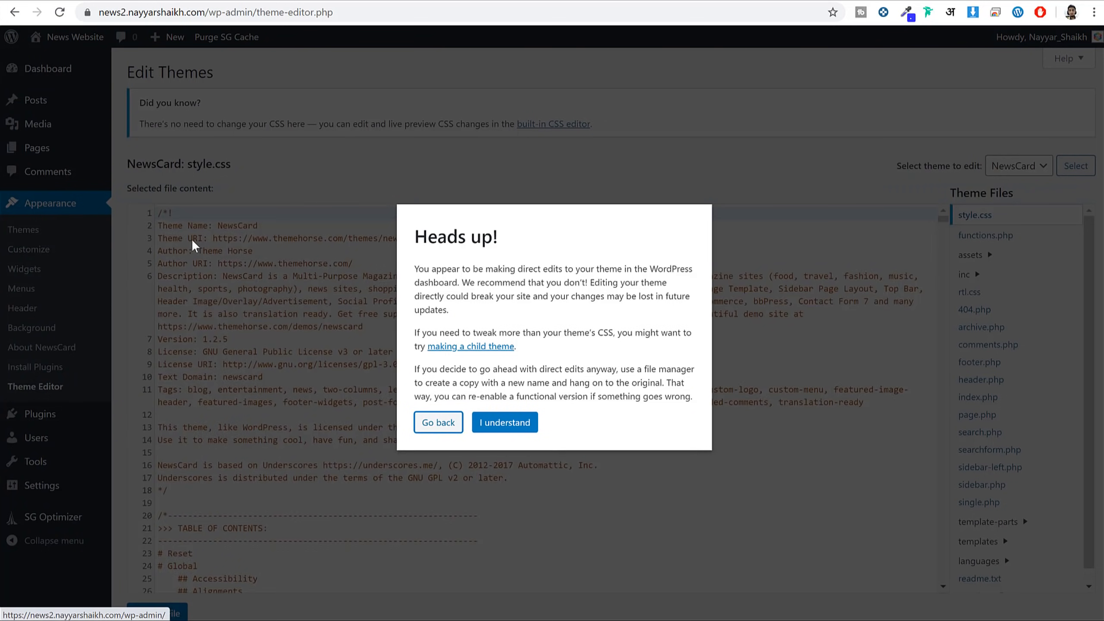
left_click(501, 423)
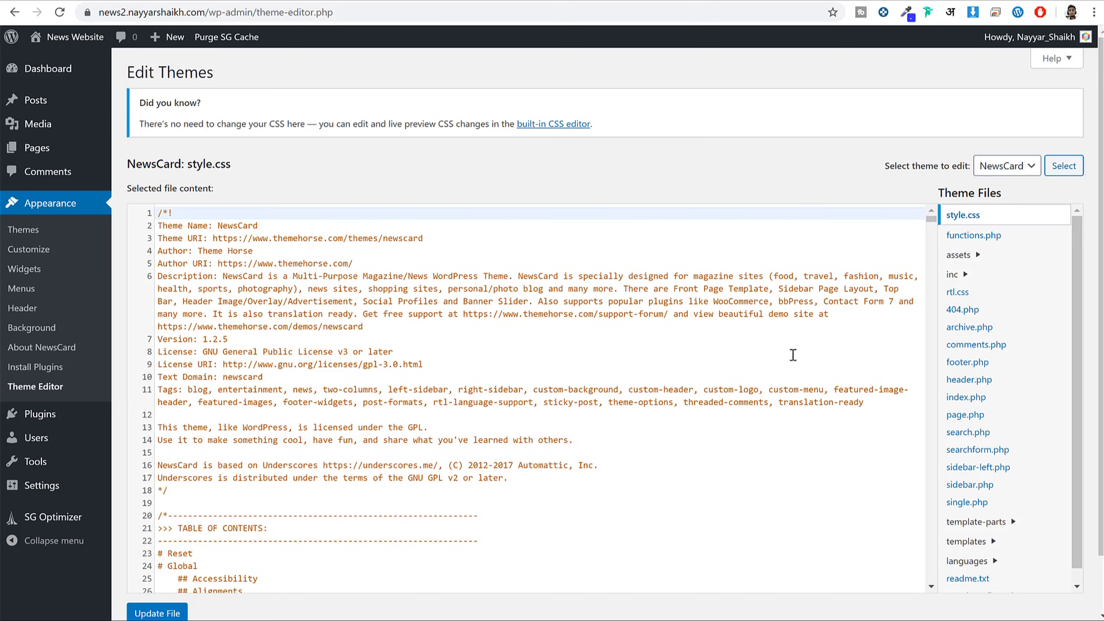
scroll(999, 343, "down", 1)
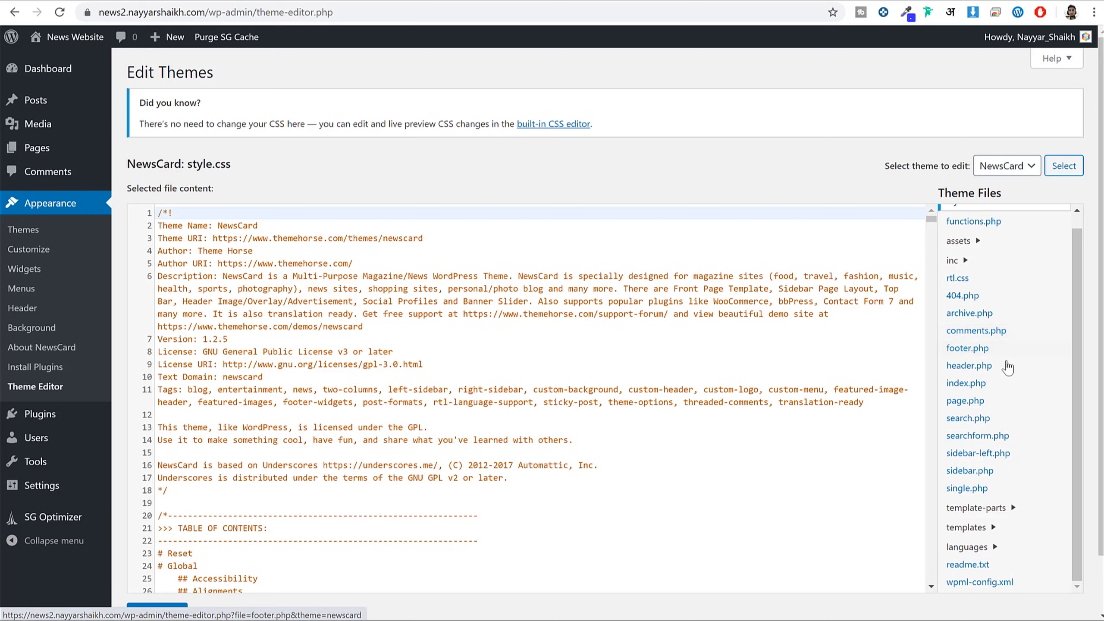
left_click(991, 366)
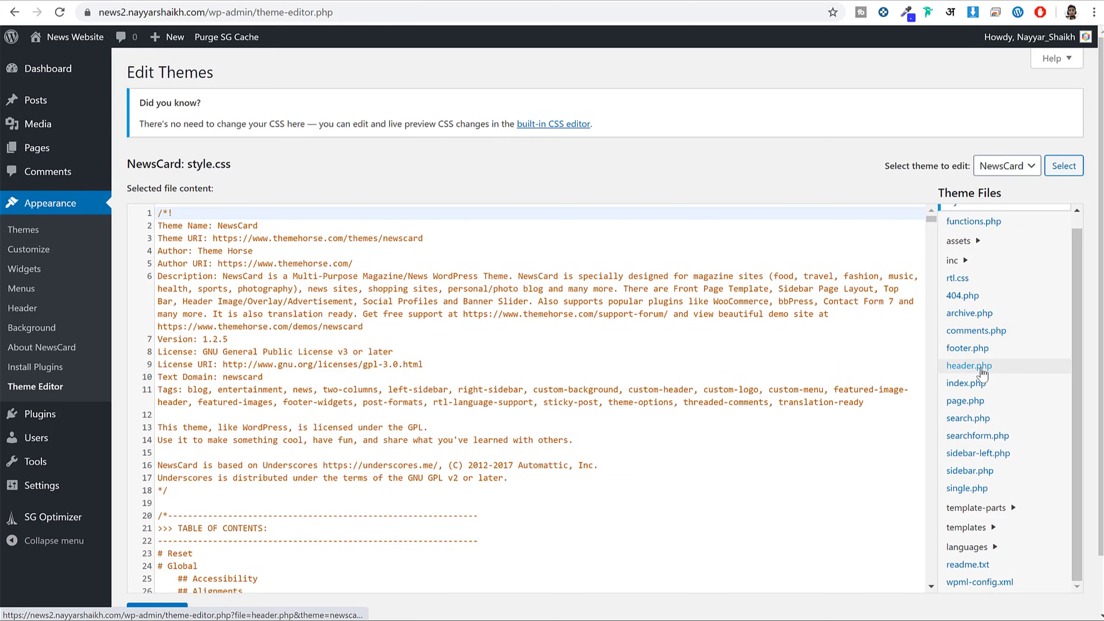
scroll(526, 363, "down", 3)
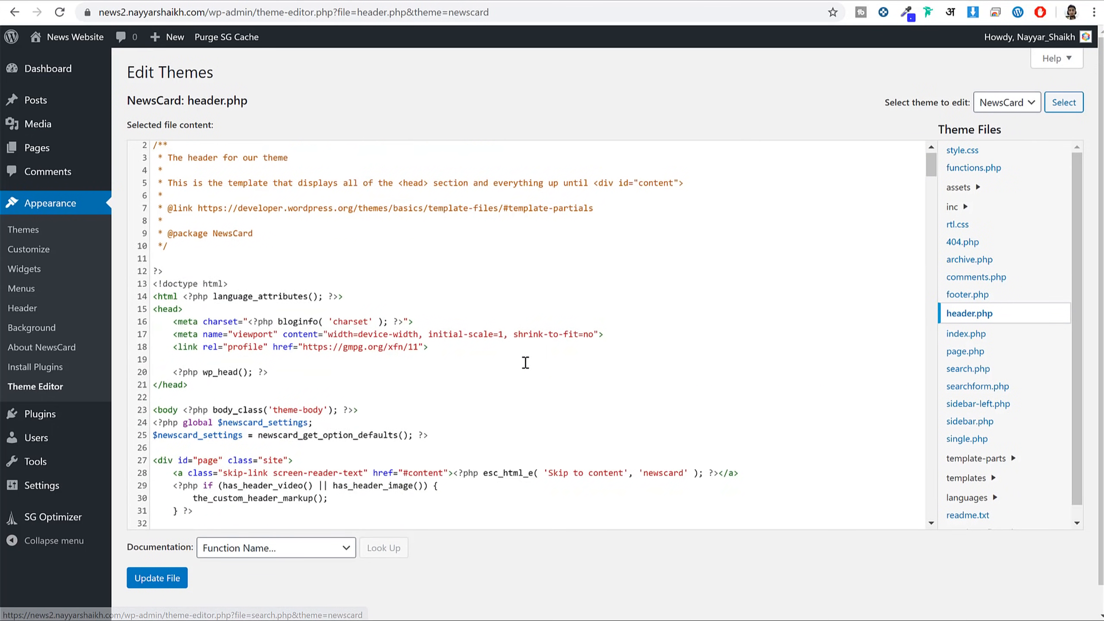
Paste the AdSense script on a new line inside header.php's head section and update the file.
left_click_drag(192, 186, 140, 184)
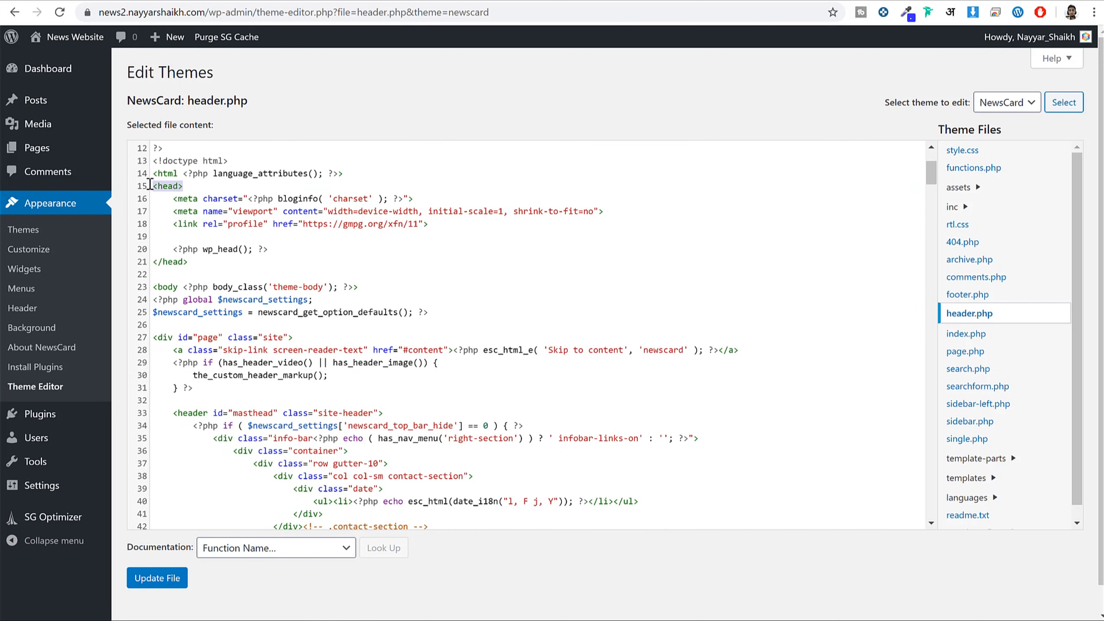
left_click_drag(197, 260, 152, 260)
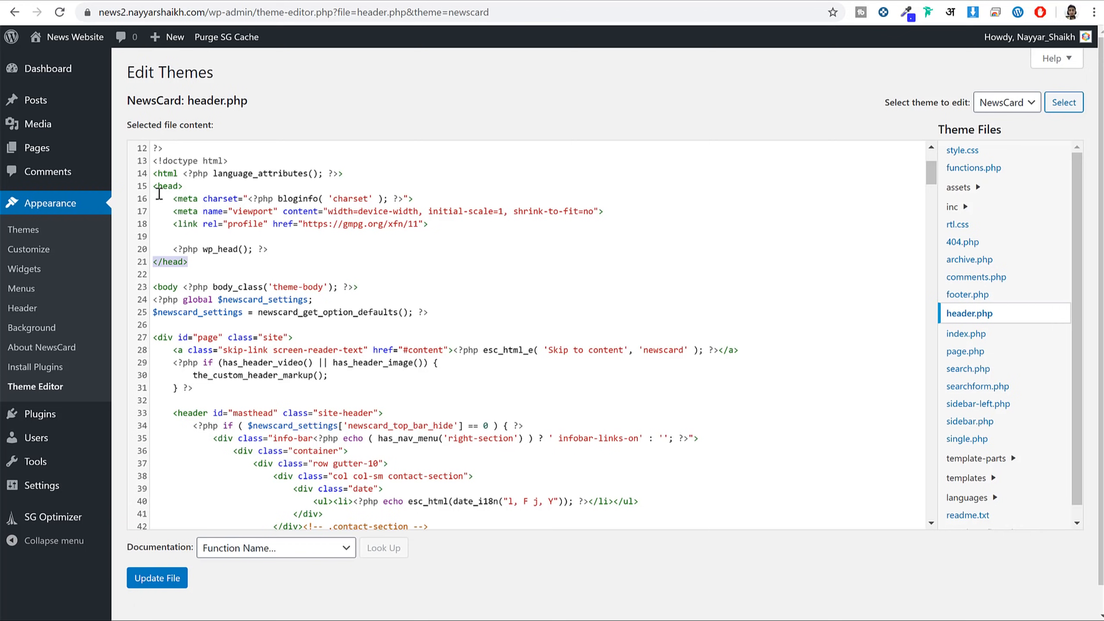
left_click_drag(153, 186, 209, 269)
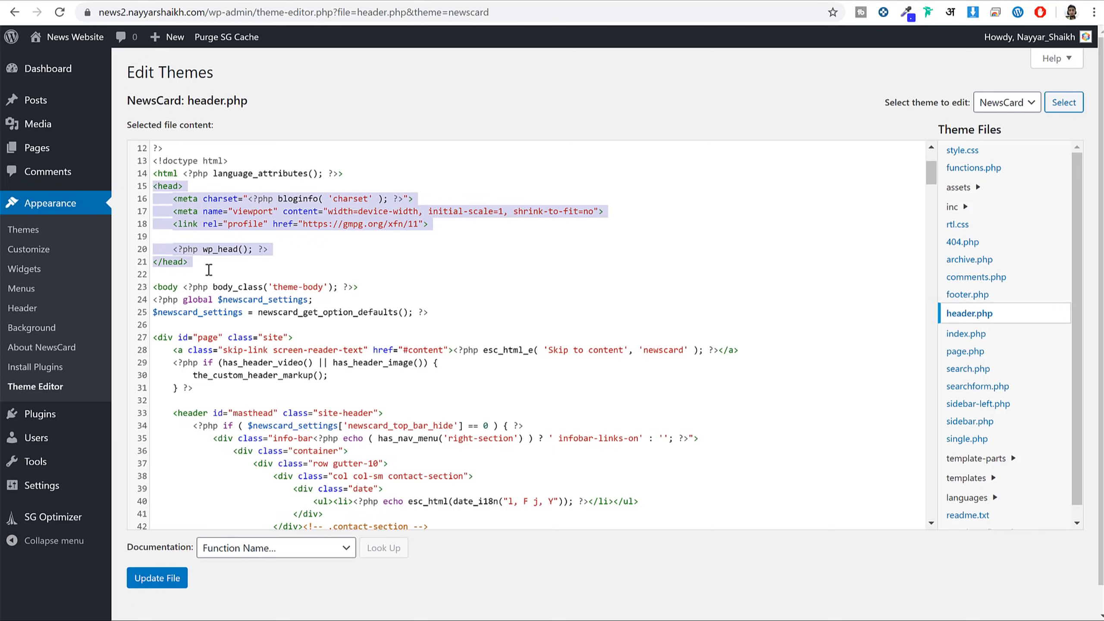
left_click(204, 223)
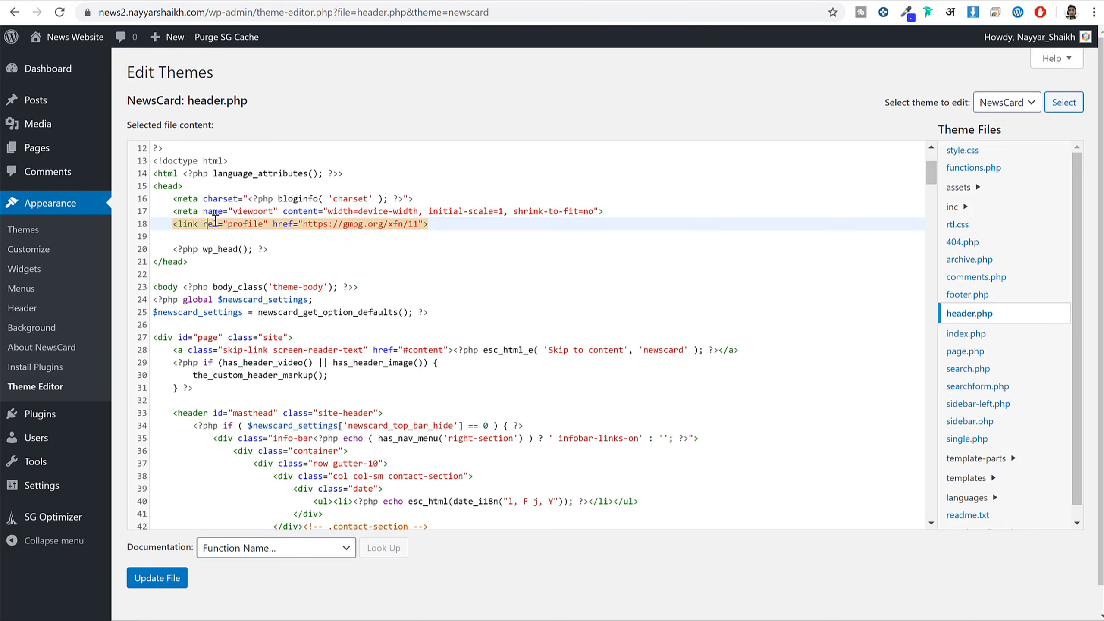
left_click(239, 234)
key("Return")
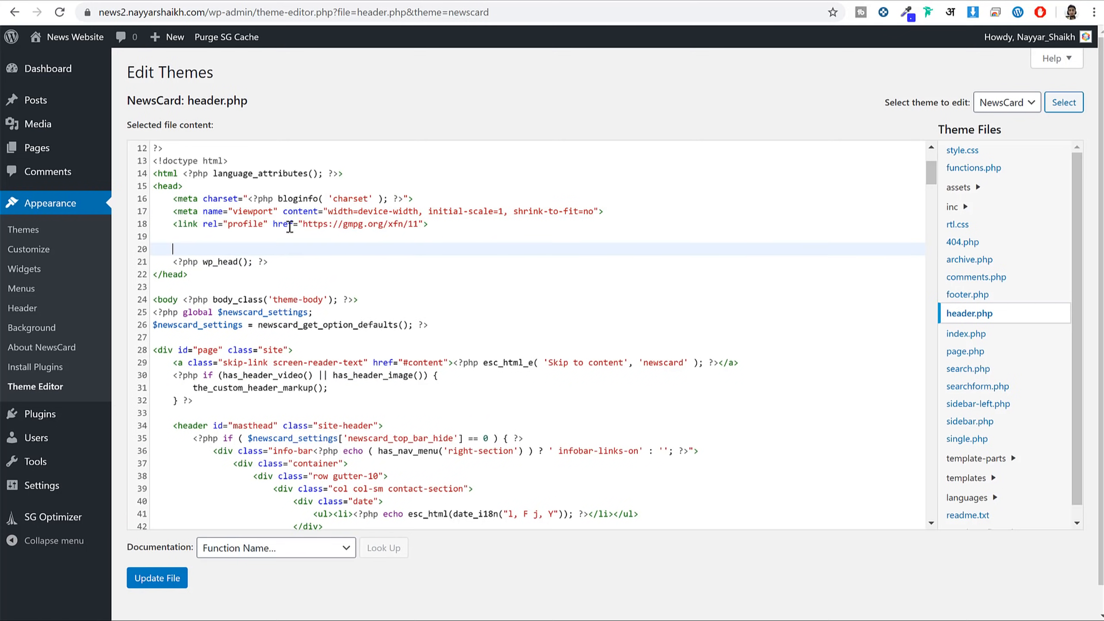
key("ctrl+v")
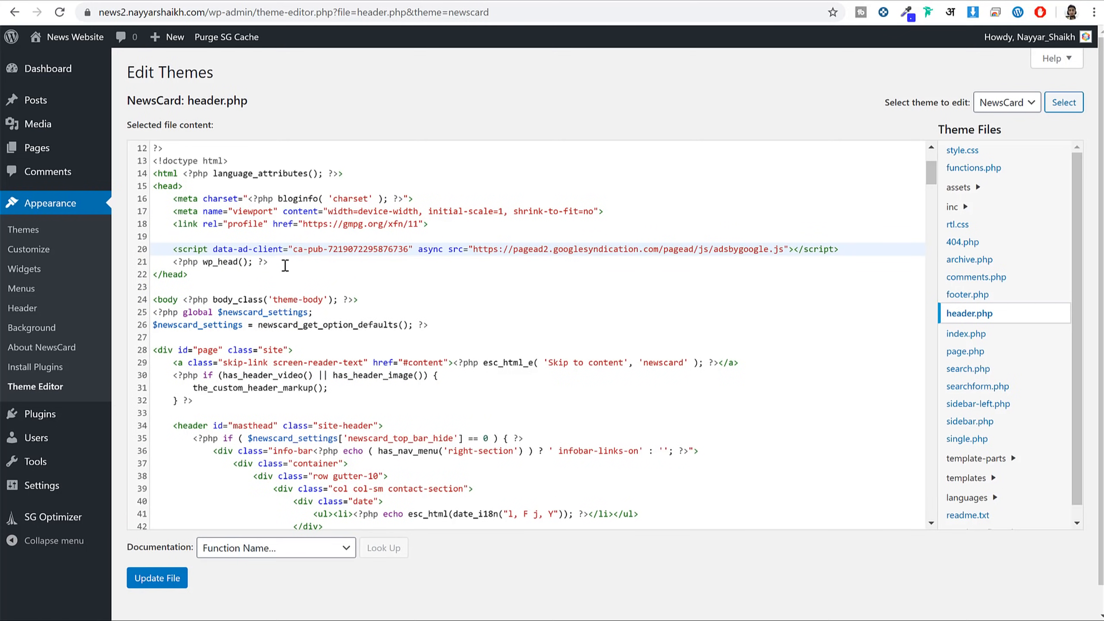
left_click_drag(285, 266, 848, 249)
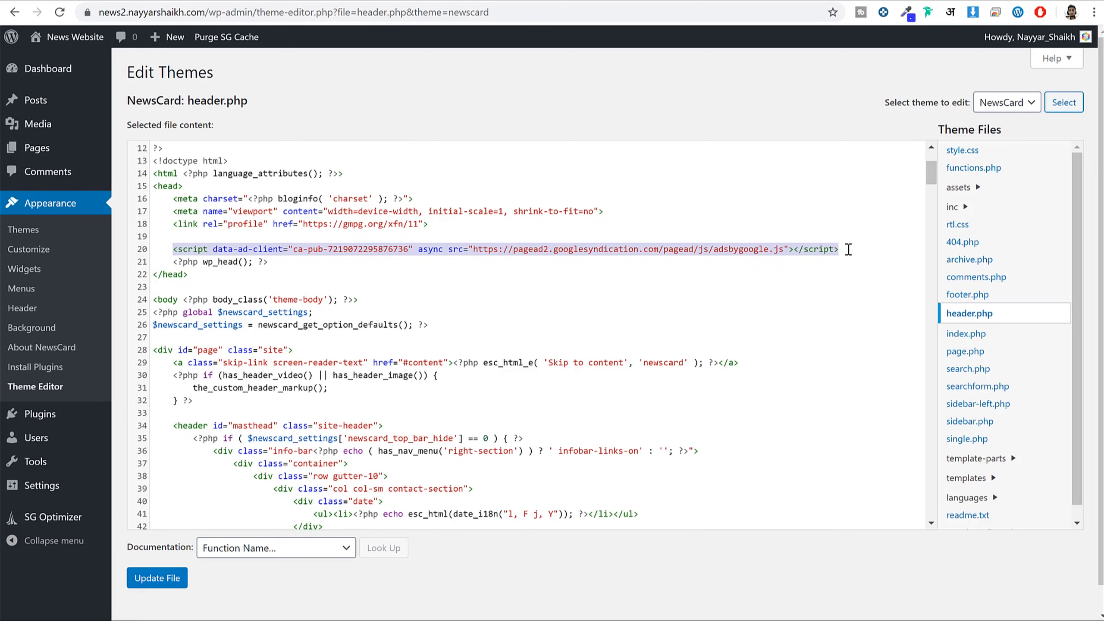
left_click(158, 582)
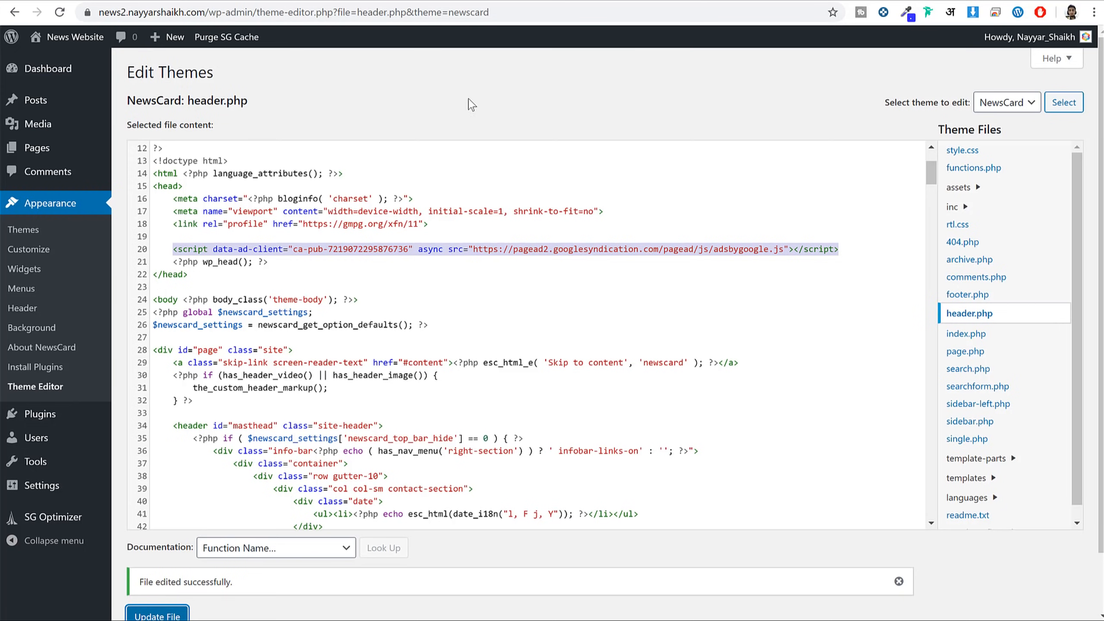
key("ctrl+Tab")
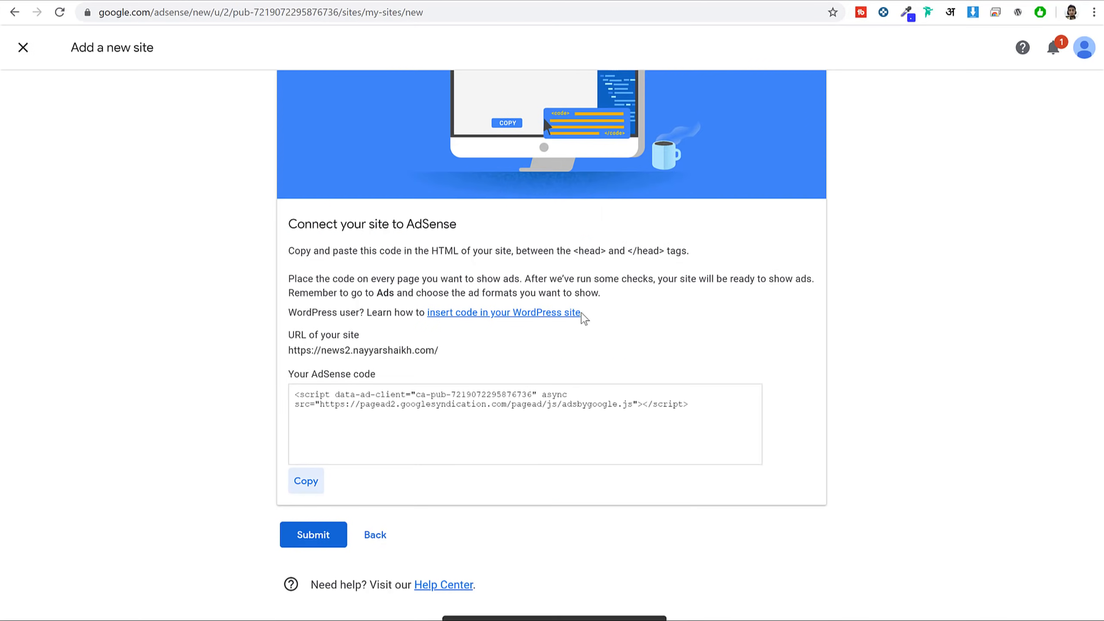
Leave the add-site flow and view AdSense's Ads overview by ad unit.
left_click(316, 539)
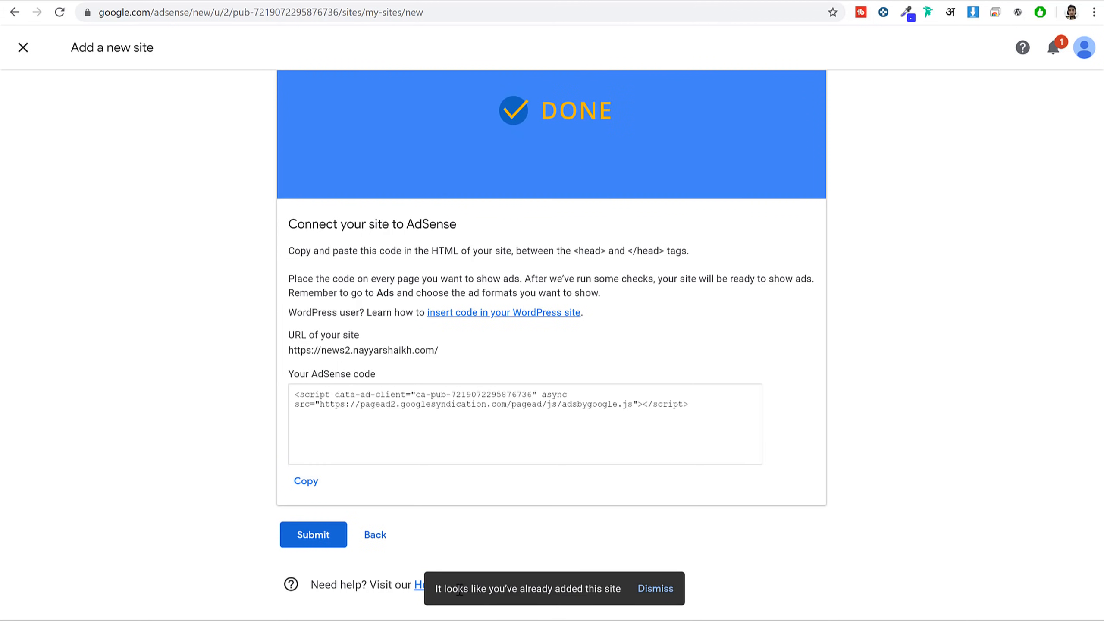
left_click(650, 590)
left_click(376, 535)
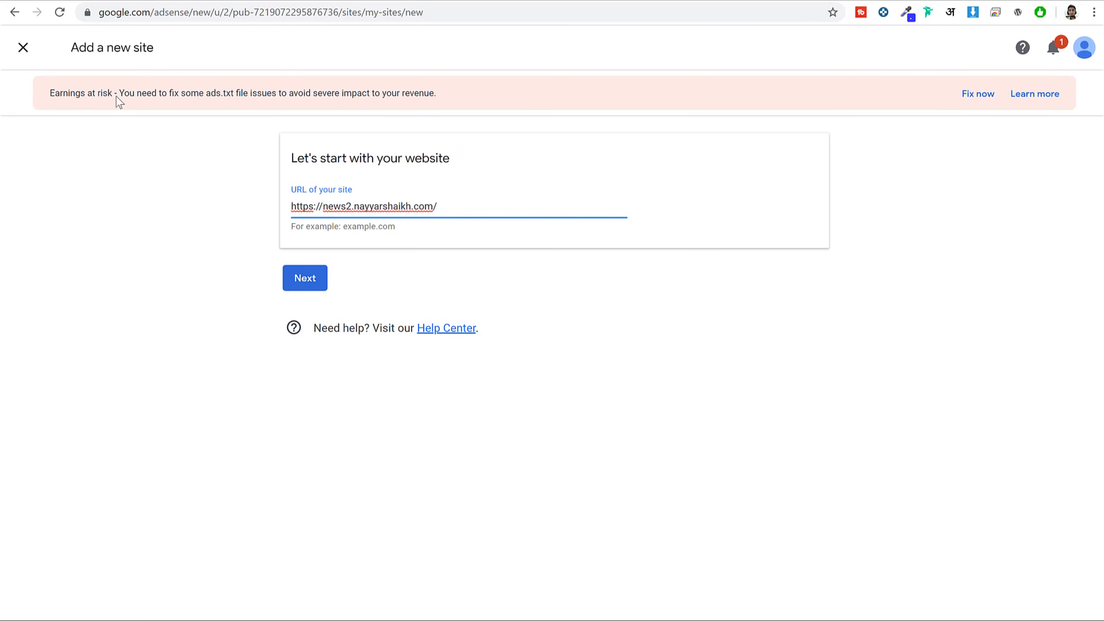
left_click(27, 49)
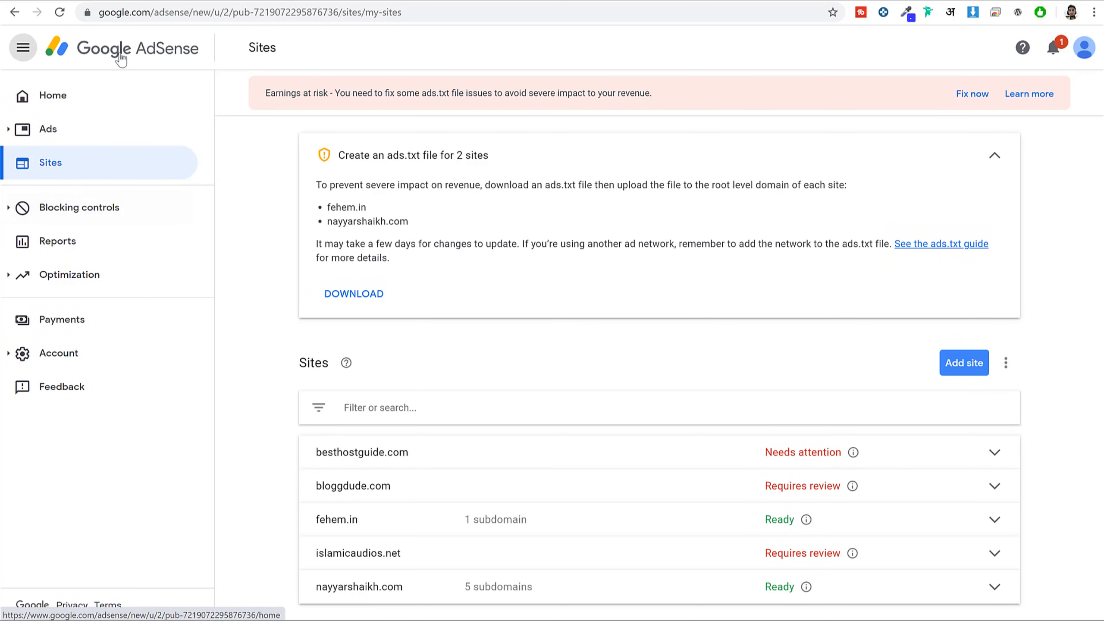
left_click(49, 131)
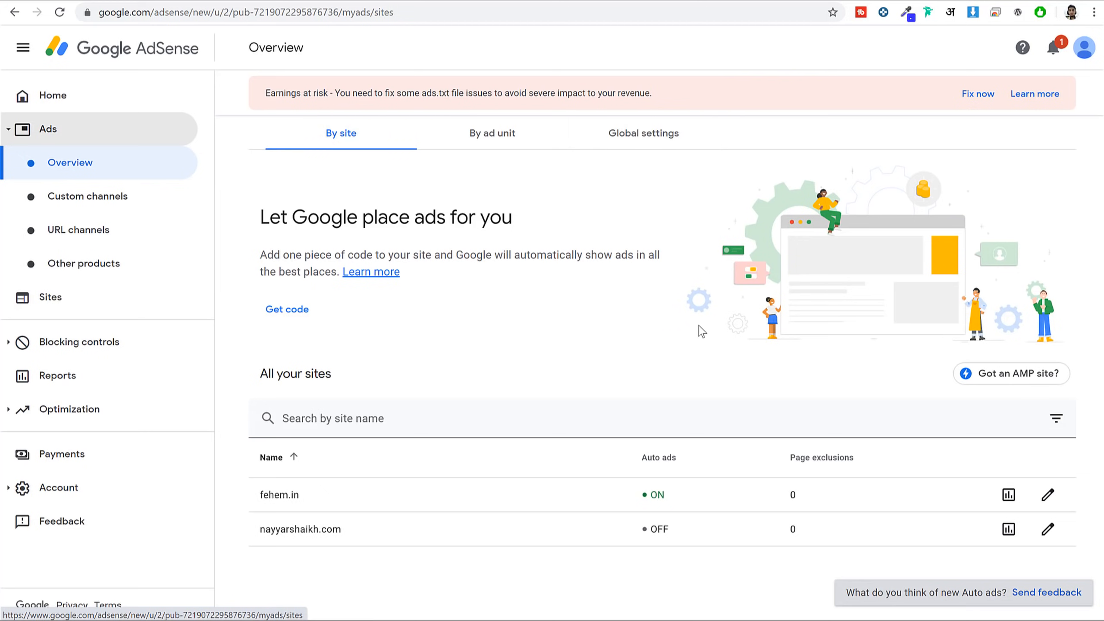
left_click(512, 146)
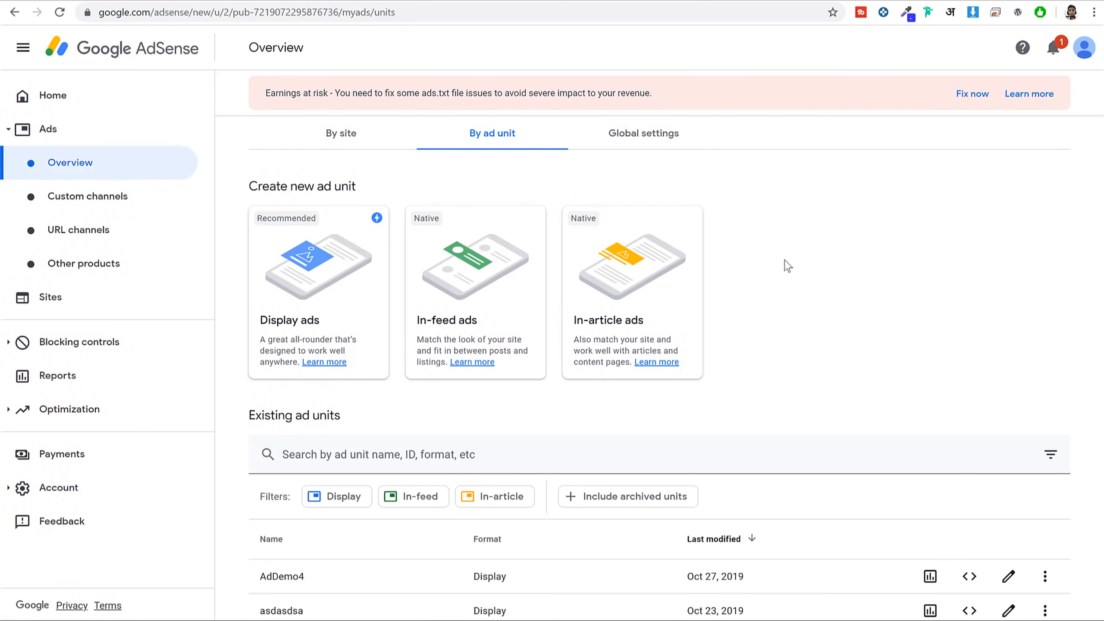
scroll(786, 265, "down", 2)
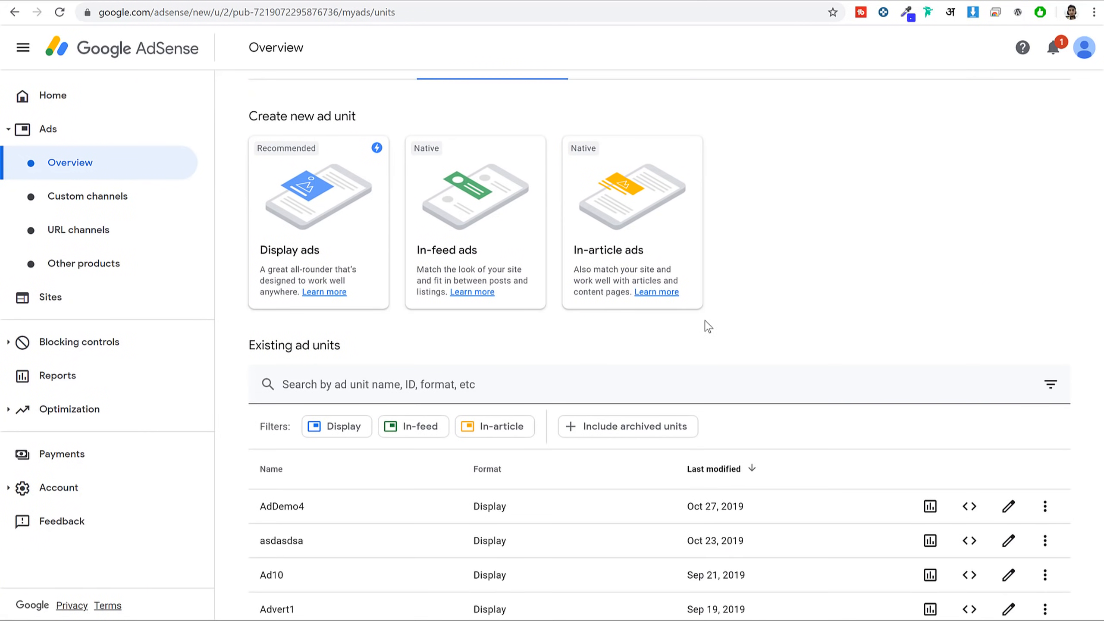
left_click(324, 233)
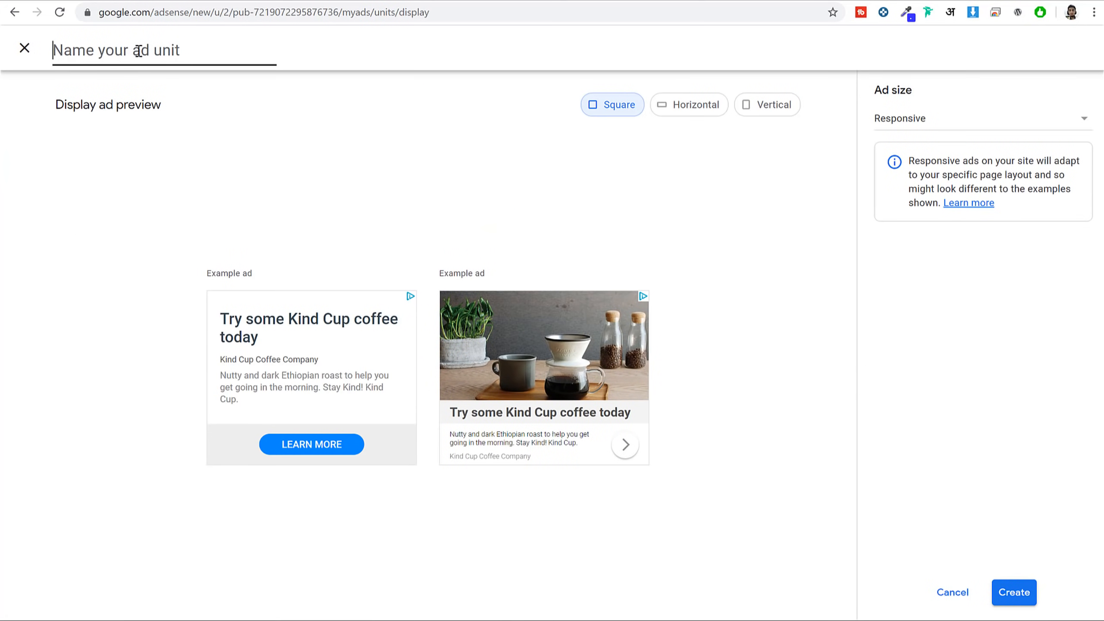
left_click(138, 50)
type("asa;clmaskmc")
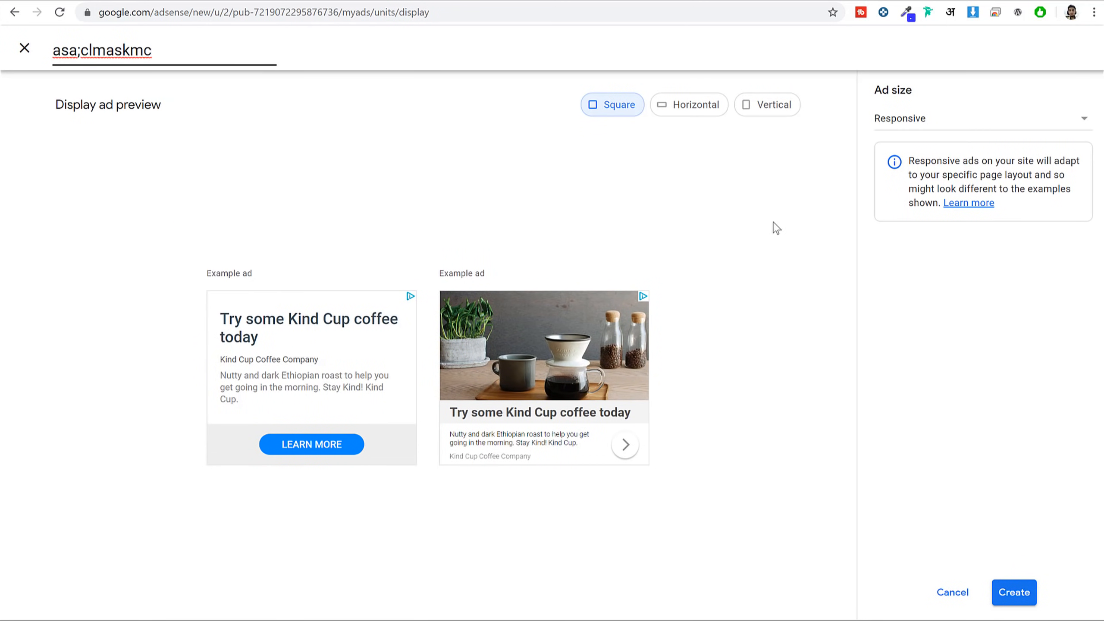
left_click(913, 123)
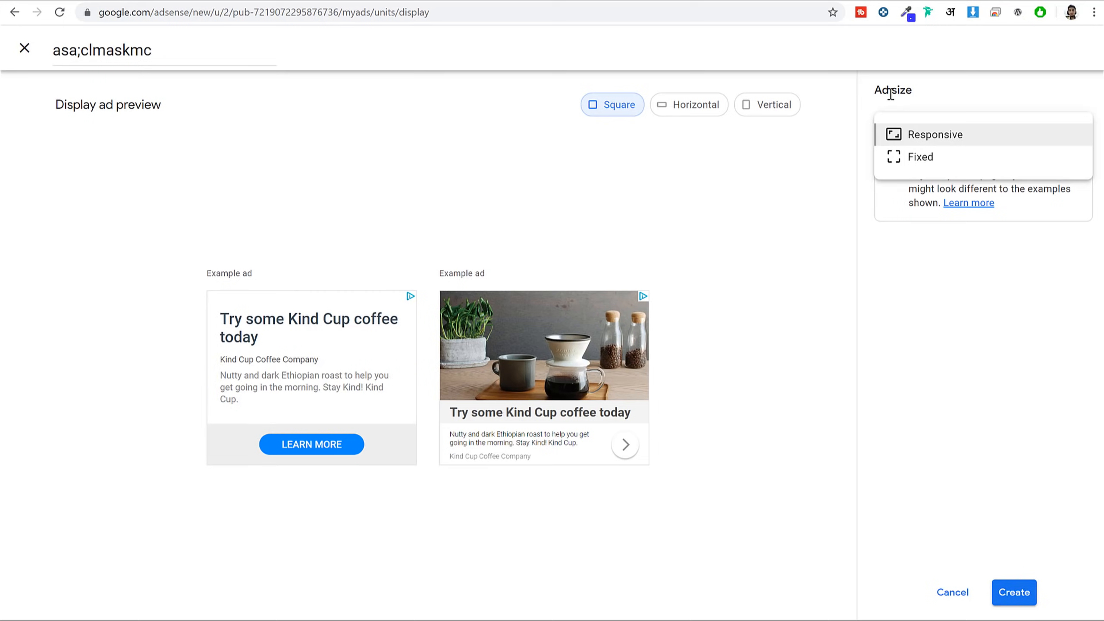
left_click(925, 141)
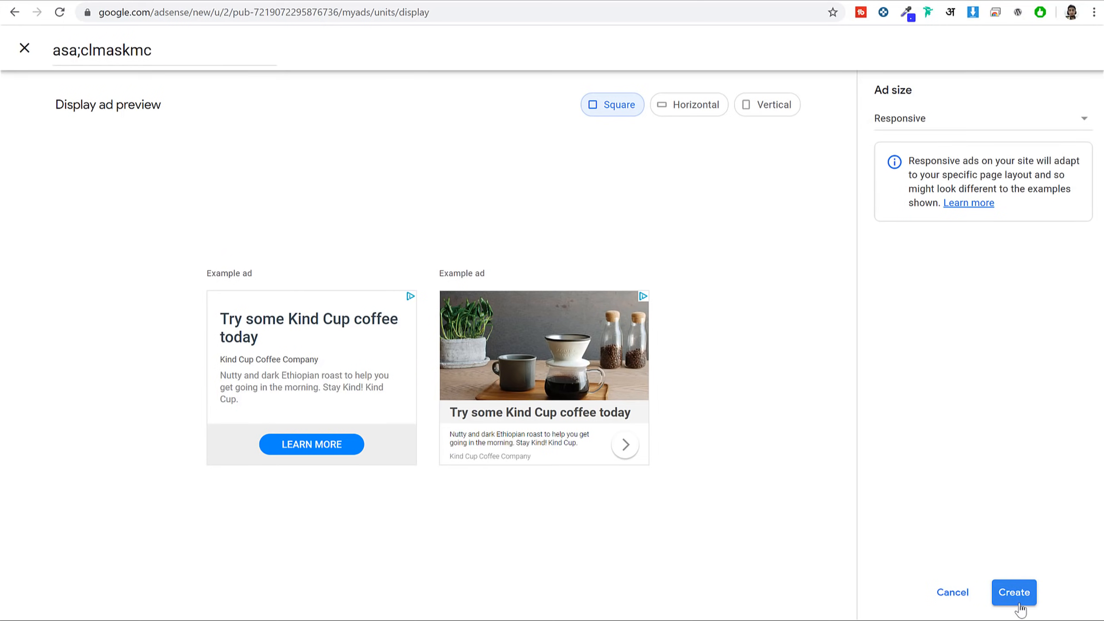
left_click(938, 596)
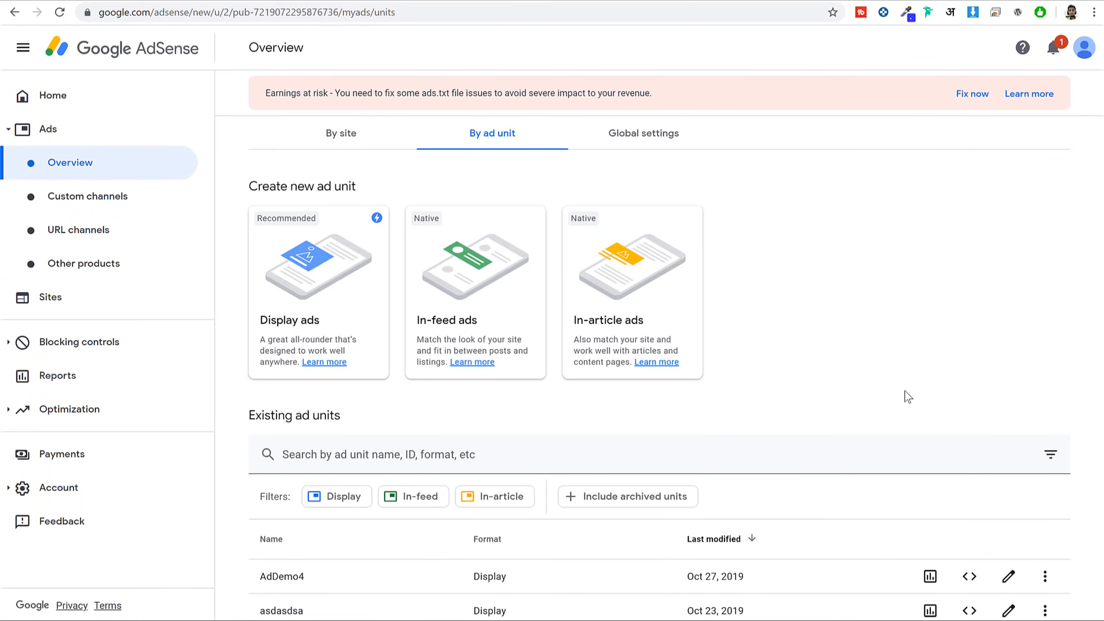
scroll(906, 383, "down", 5)
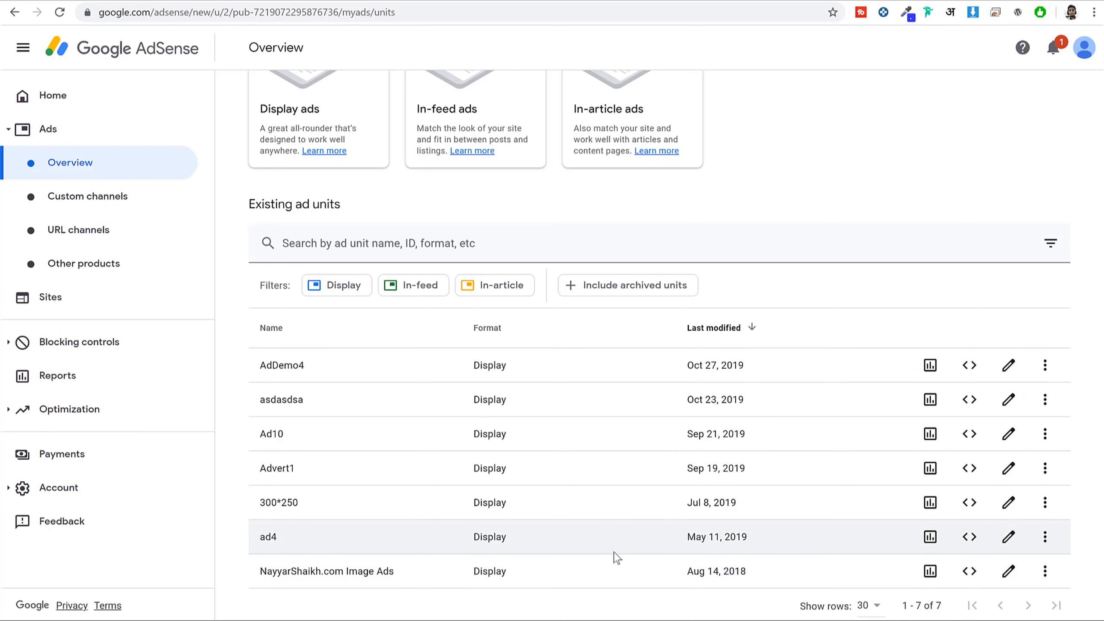
Copy the AdDemo4 ad unit code and return to the WordPress widget customizer.
left_click(969, 365)
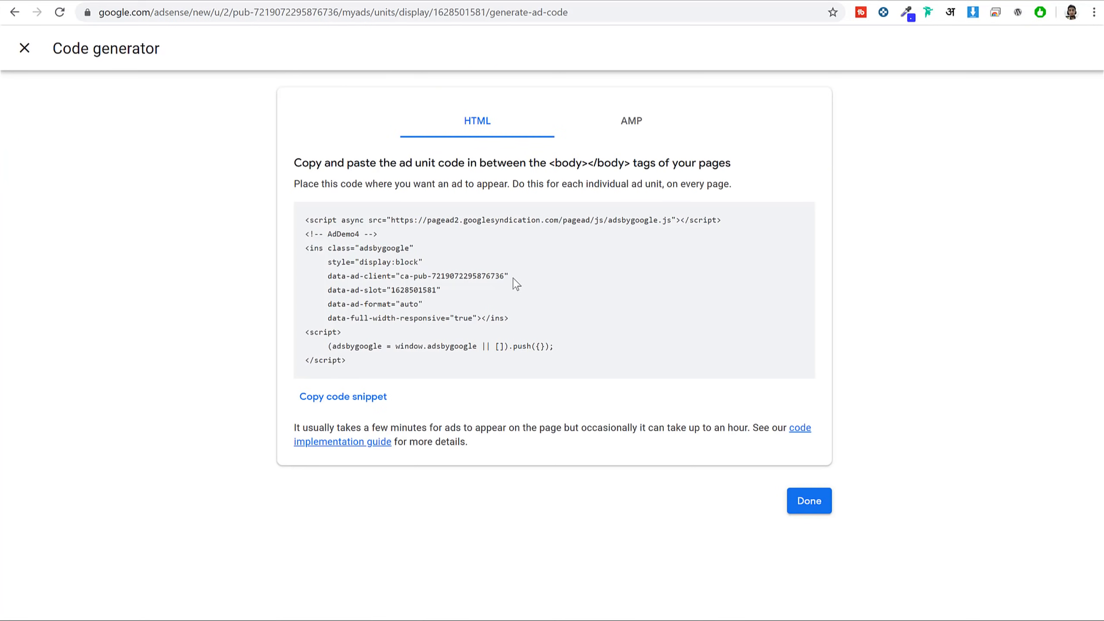
left_click(352, 400)
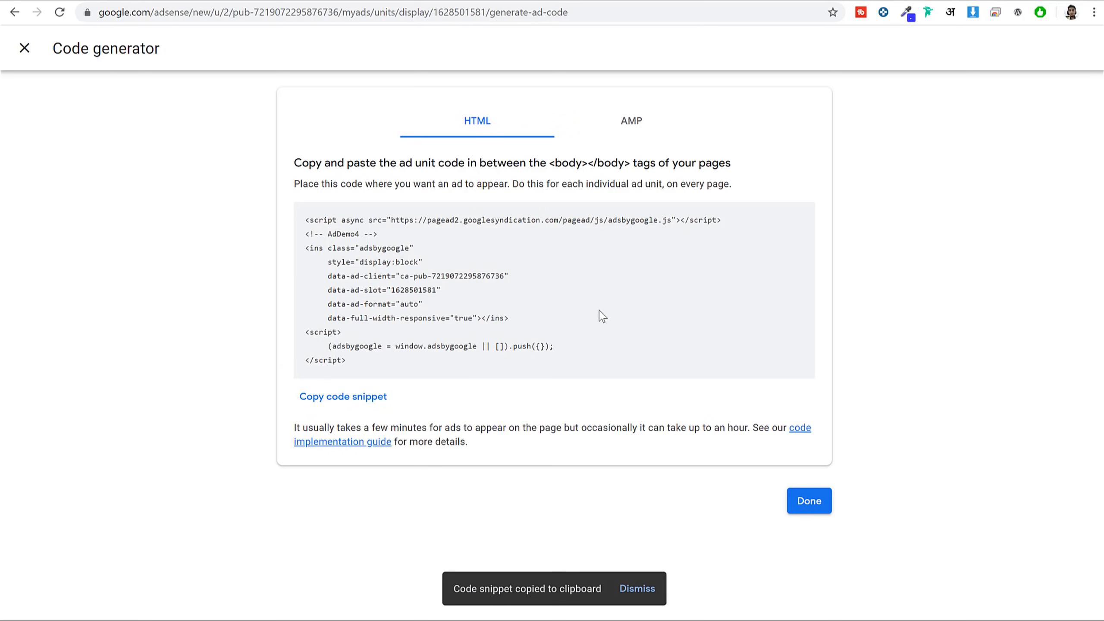
left_click(73, 0)
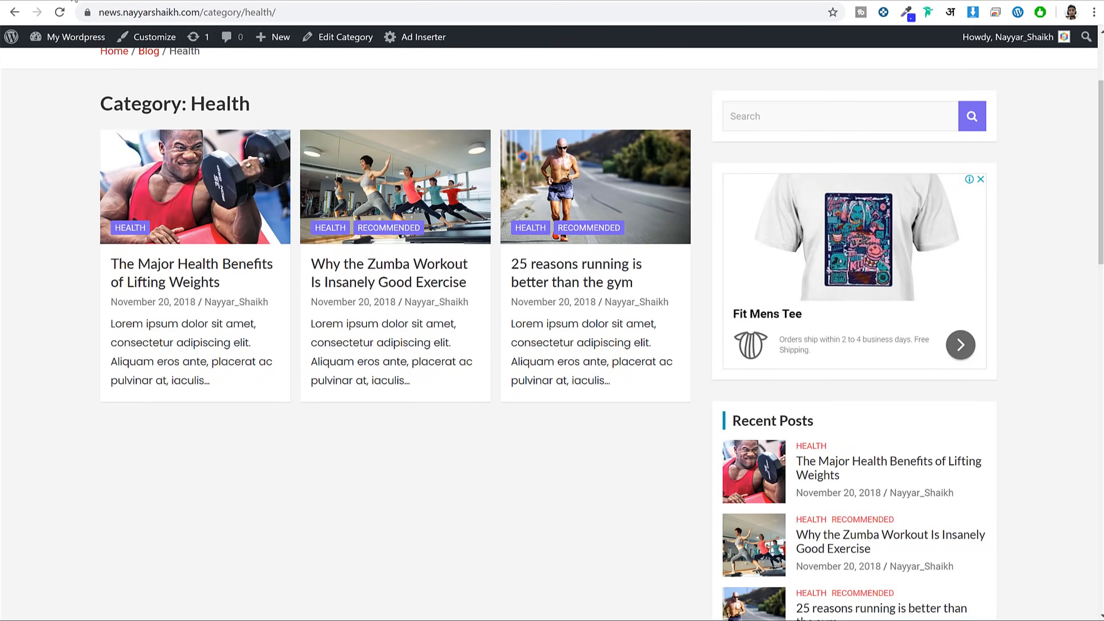
scroll(875, 343, "up", 2)
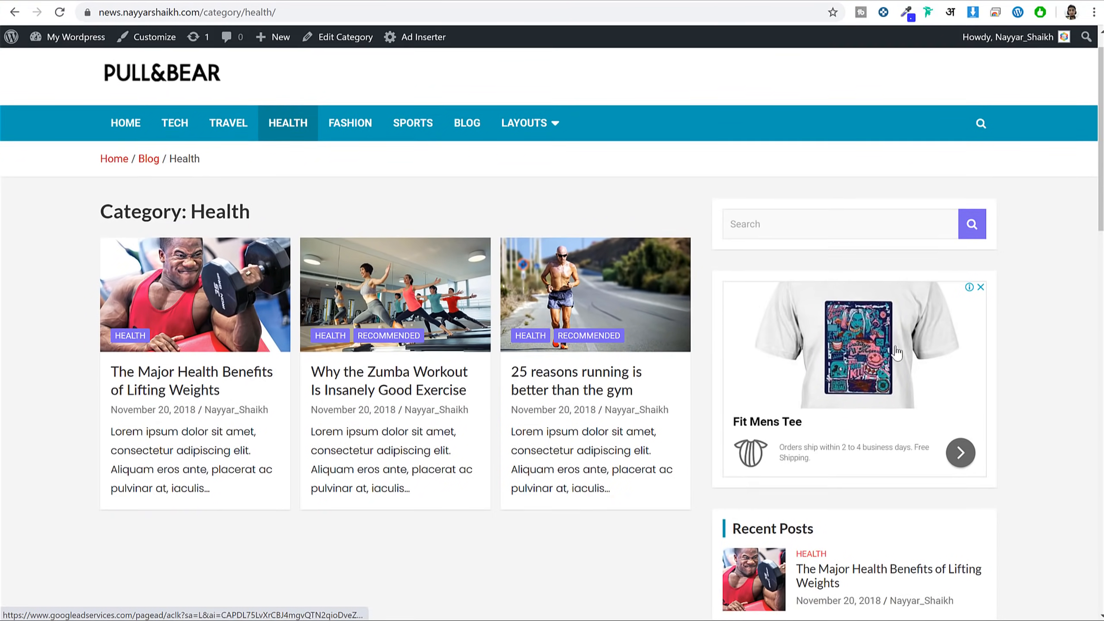
scroll(896, 352, "down", 2)
left_click(238, 1)
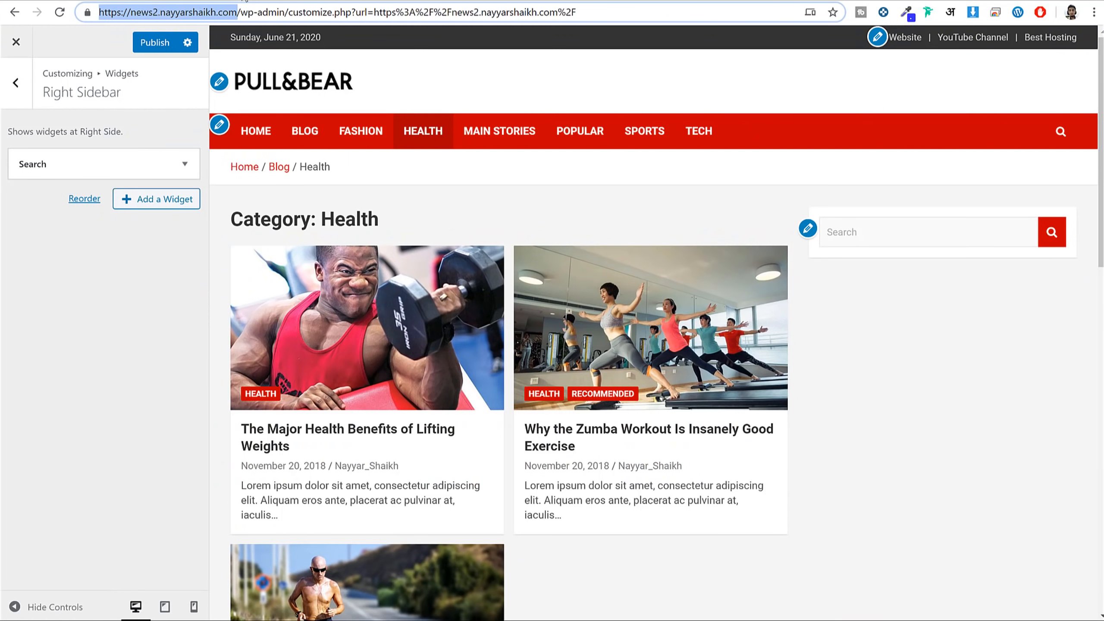
Add a Custom HTML widget holding the AdDemo4 ad code to the Right Sidebar and publish.
left_click(170, 199)
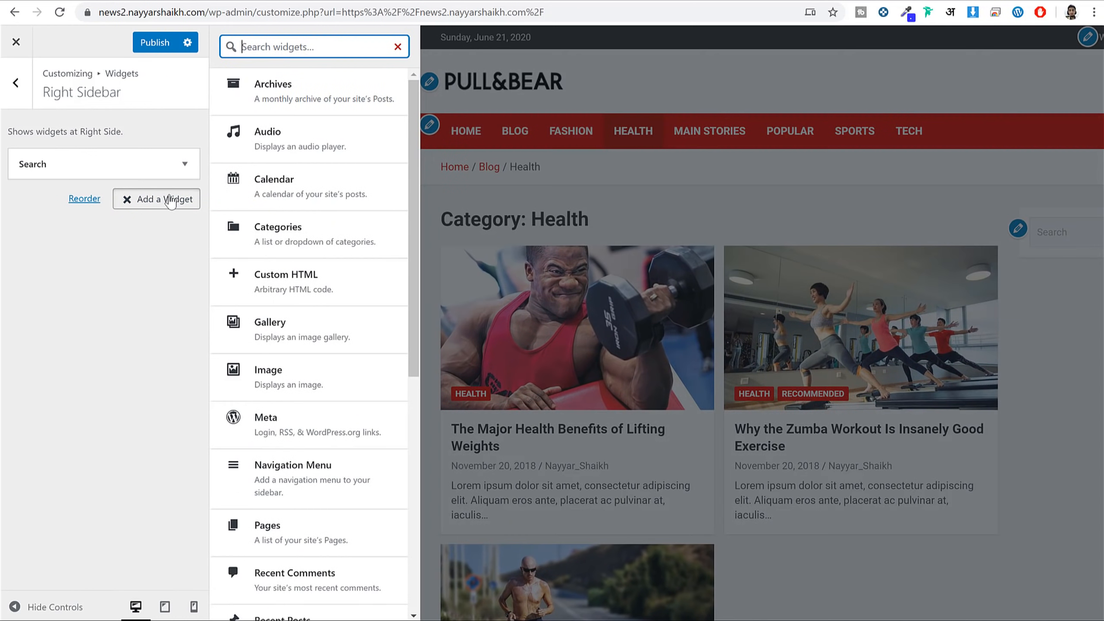
type("ty")
key("BackSpace")
key("BackSpace")
type("ht")
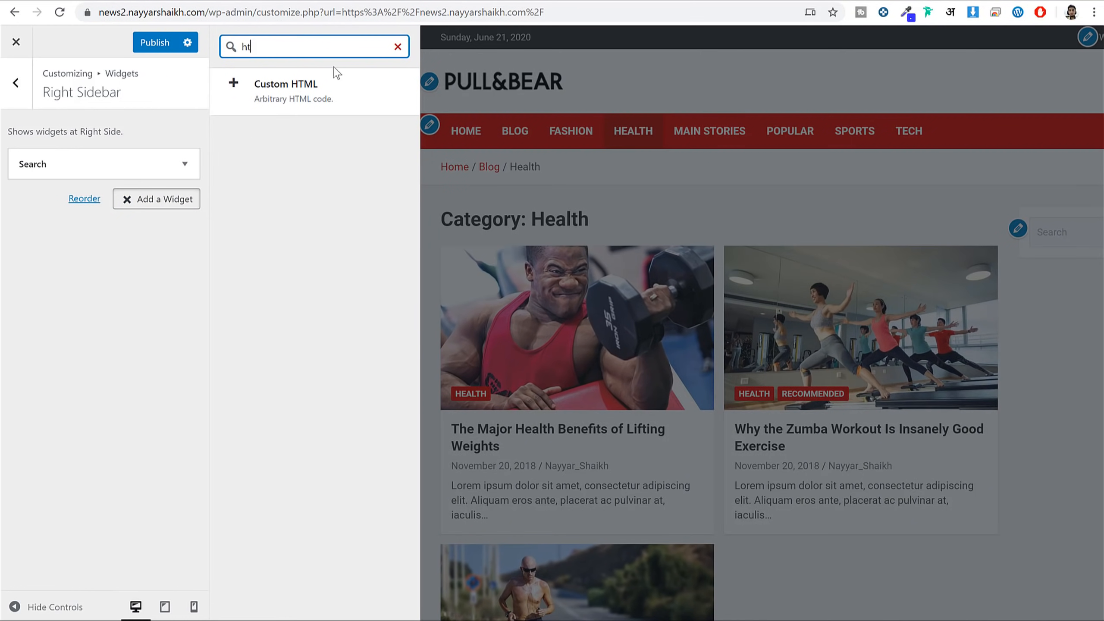
left_click(307, 108)
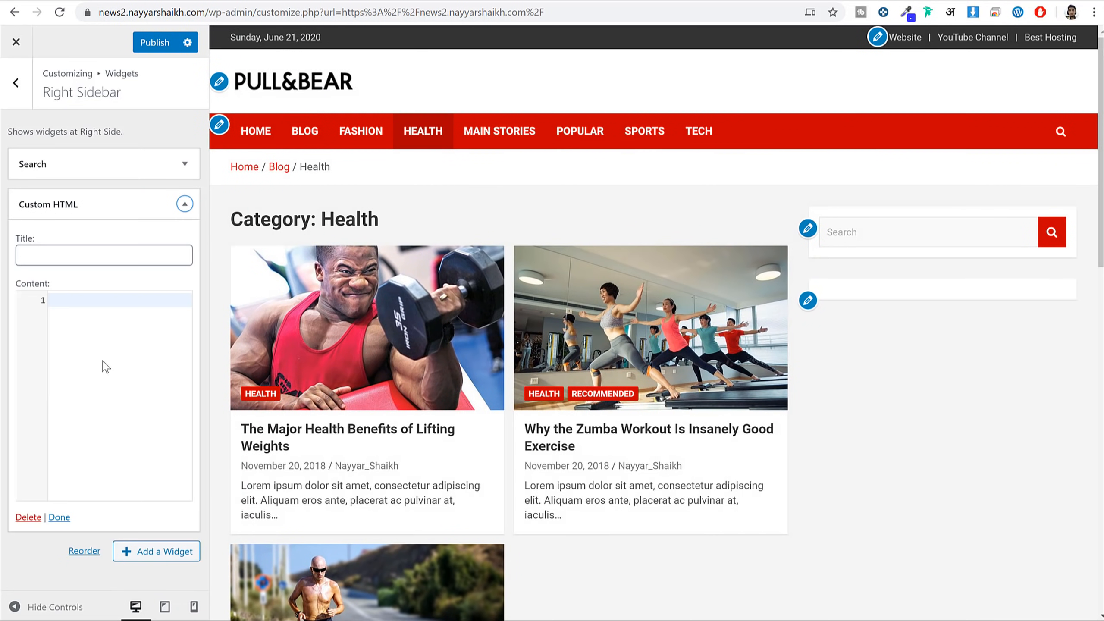
key("ctrl+v")
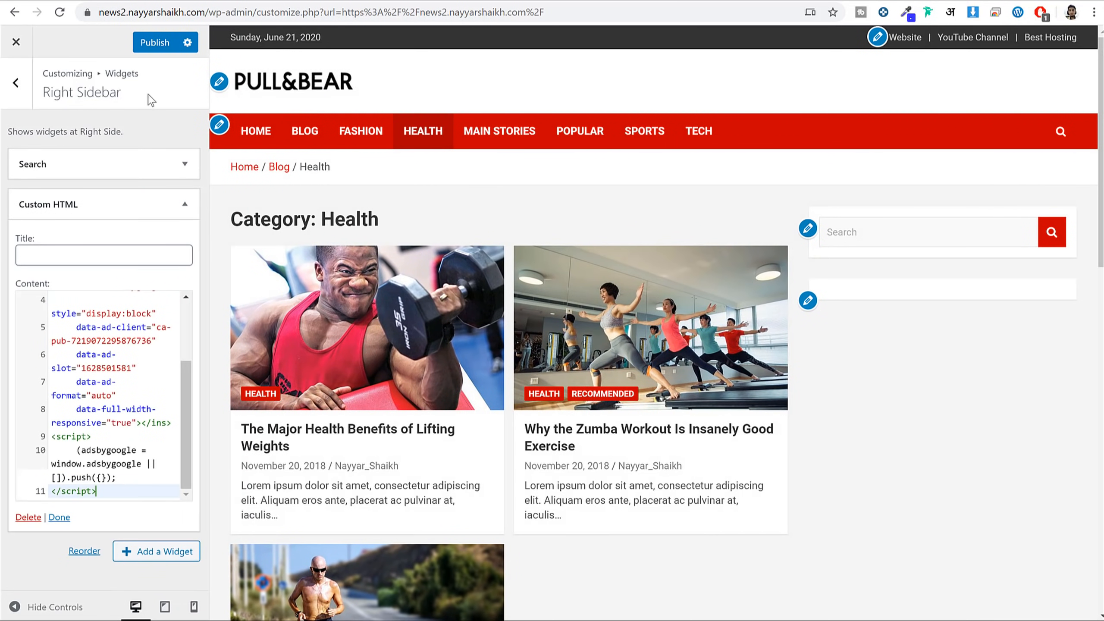
left_click(150, 44)
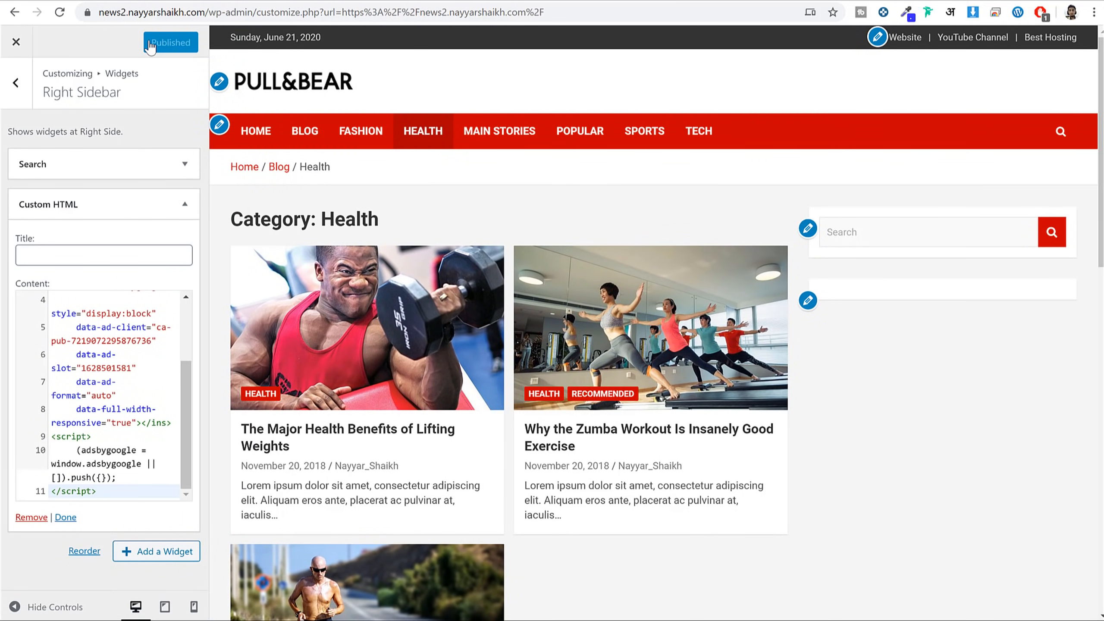
left_click(185, 204)
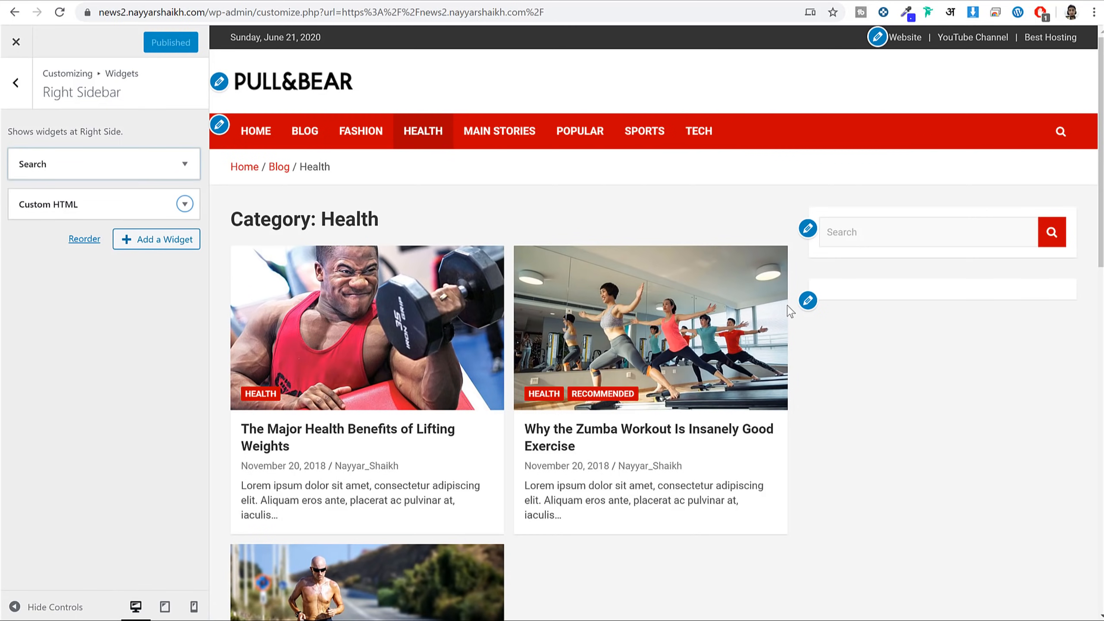
Add a TH: Recent Posts widget titled 'Recent Posts' to the Right Sidebar.
left_click(113, 1)
scroll(890, 372, "down", 3)
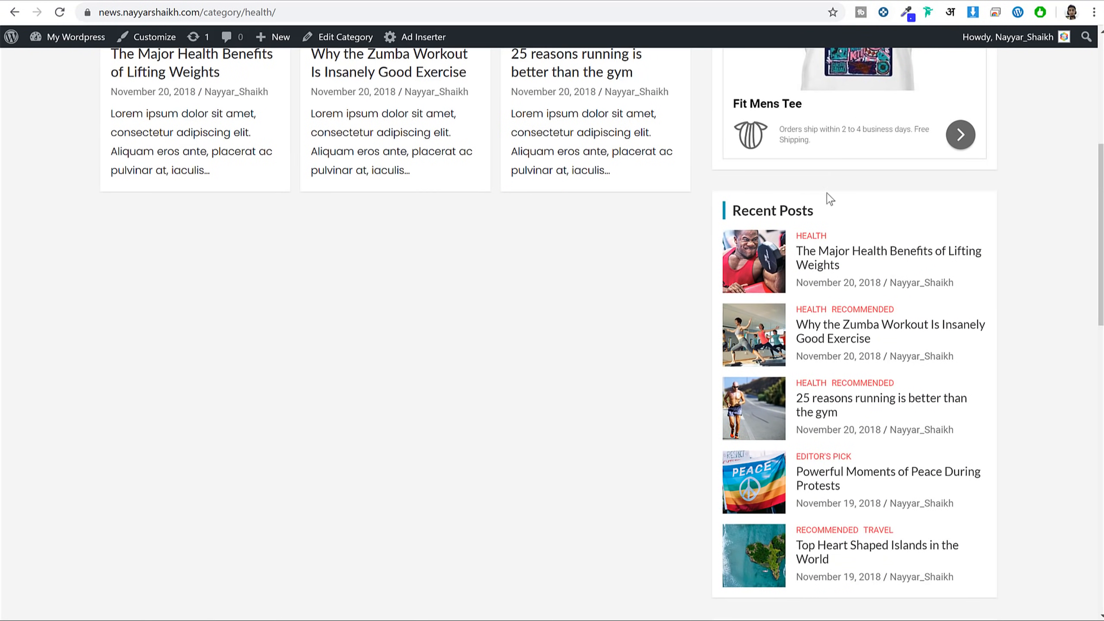
left_click_drag(827, 212, 735, 204)
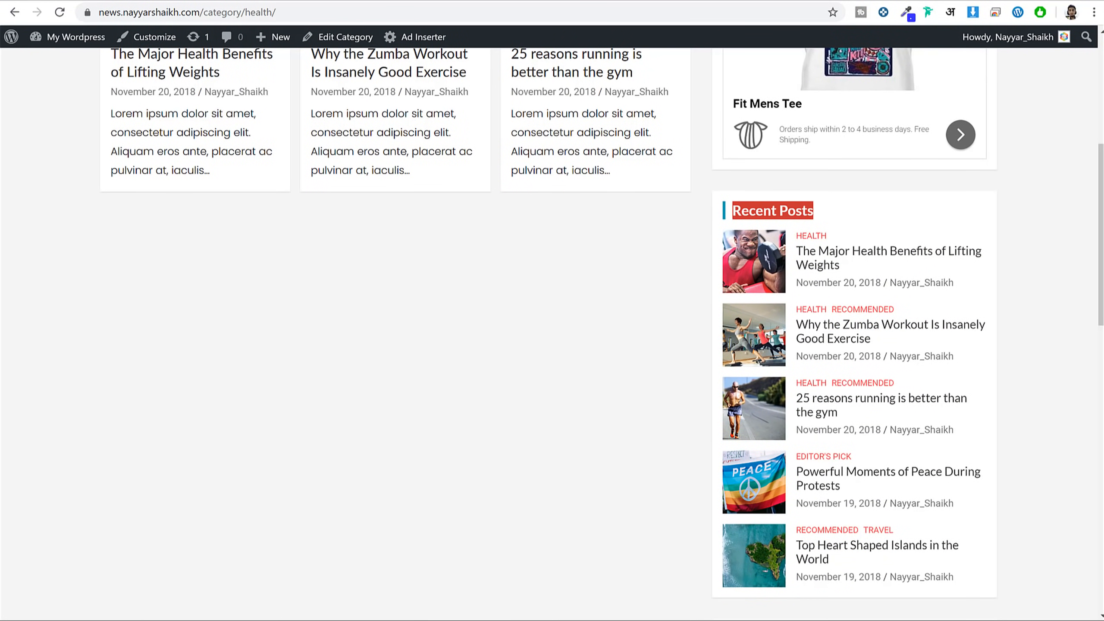
left_click(130, 1)
left_click(139, 245)
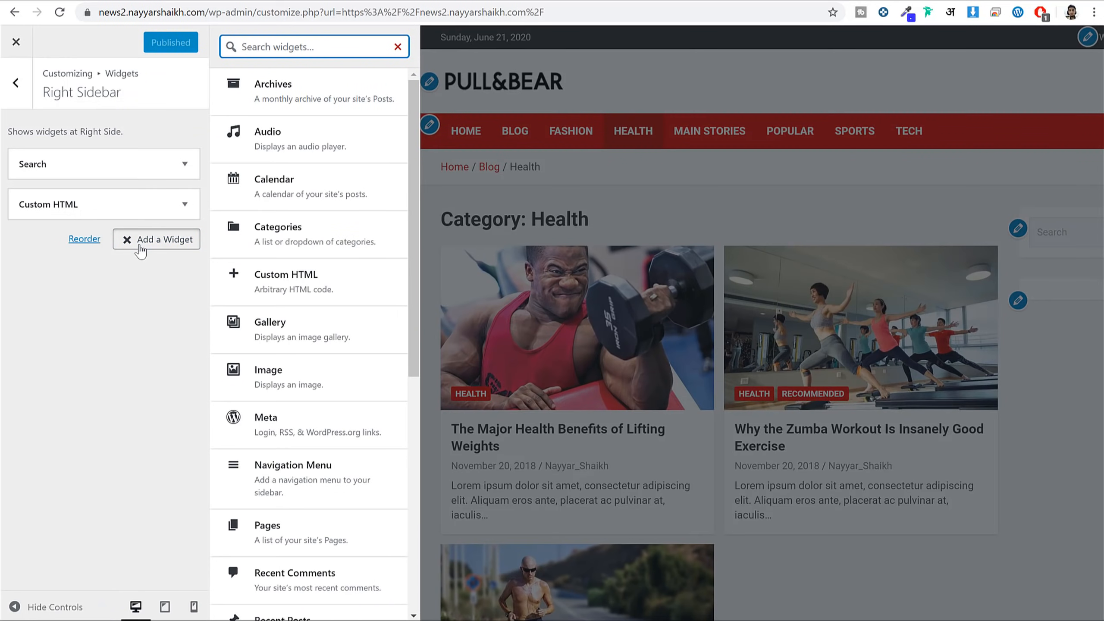
type("rec")
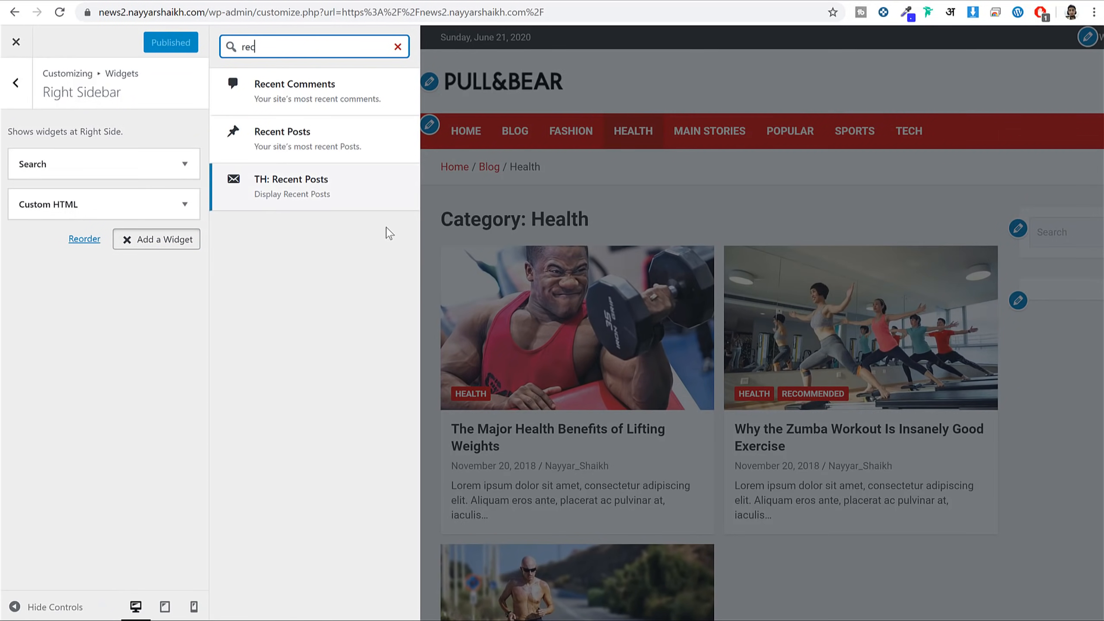
left_click(330, 190)
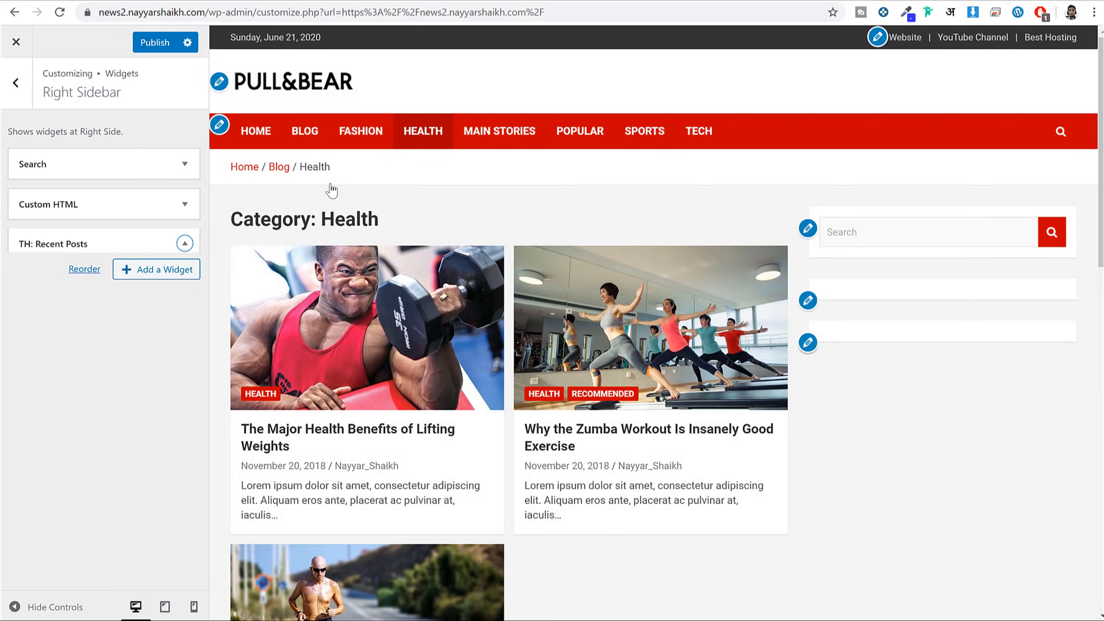
left_click(83, 333)
type("Recent Posts")
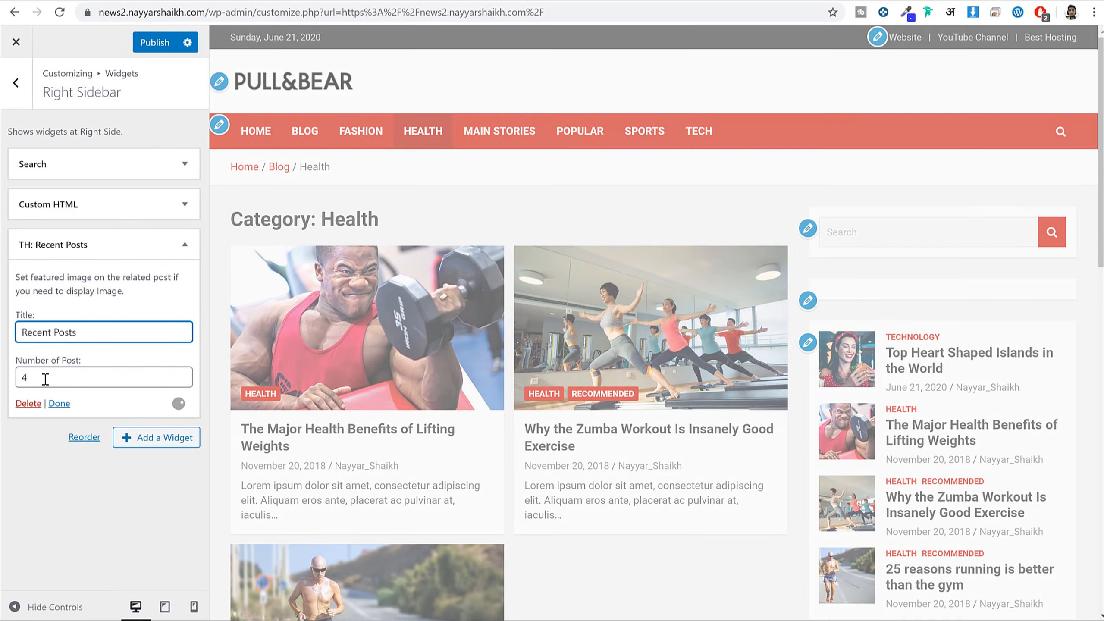
key("Tab")
left_click(184, 244)
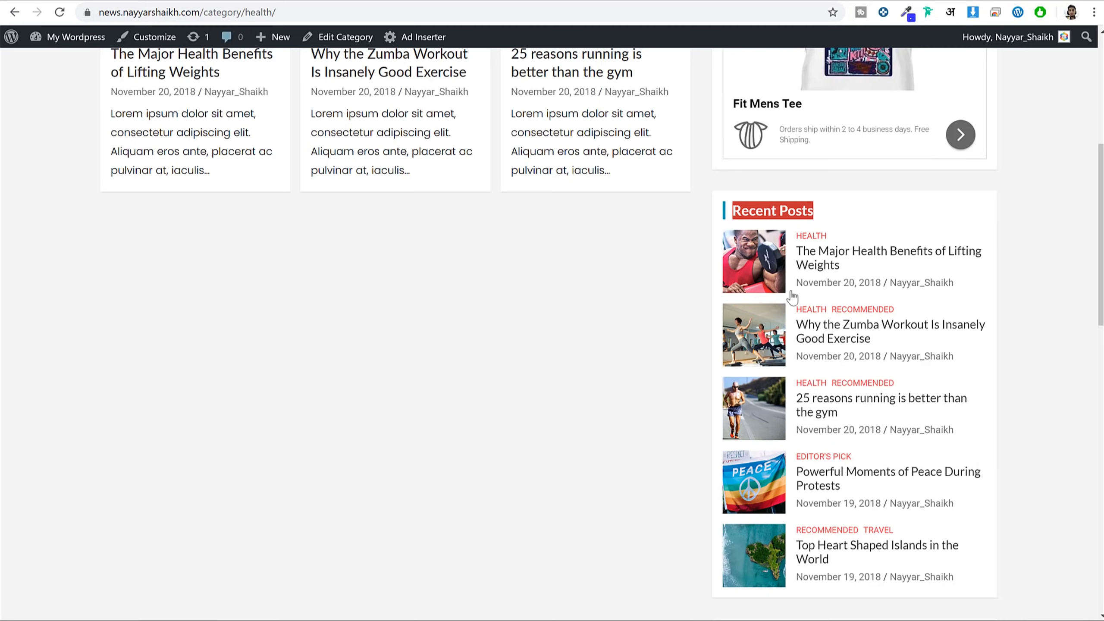
Add a Categories widget titled 'Categories' to the Right Sidebar.
scroll(1059, 353, "down", 8)
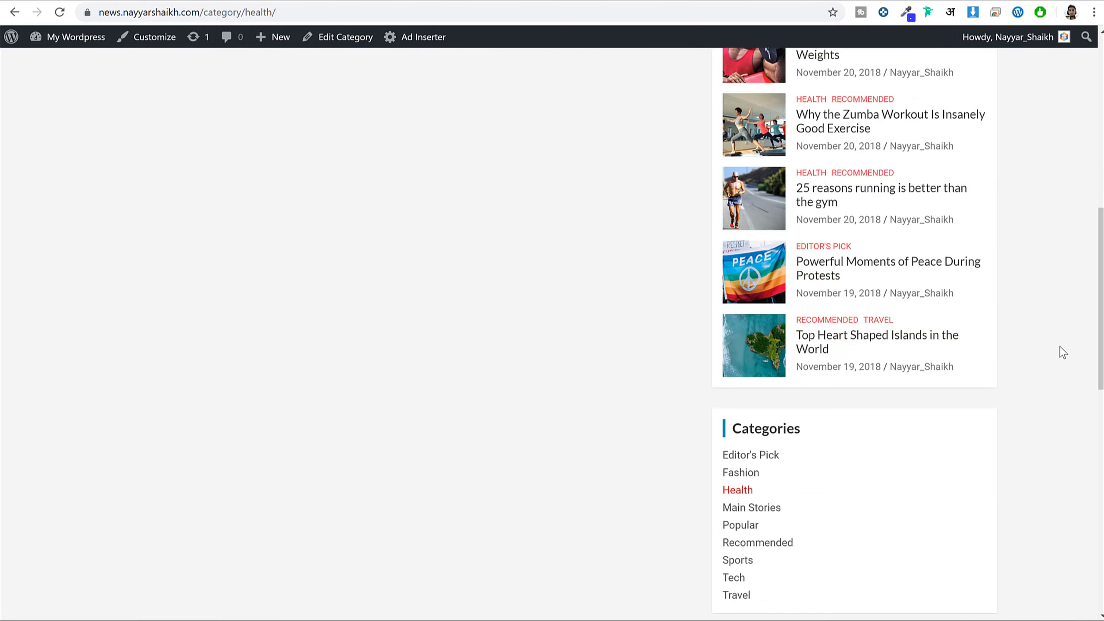
left_click_drag(799, 217, 735, 215)
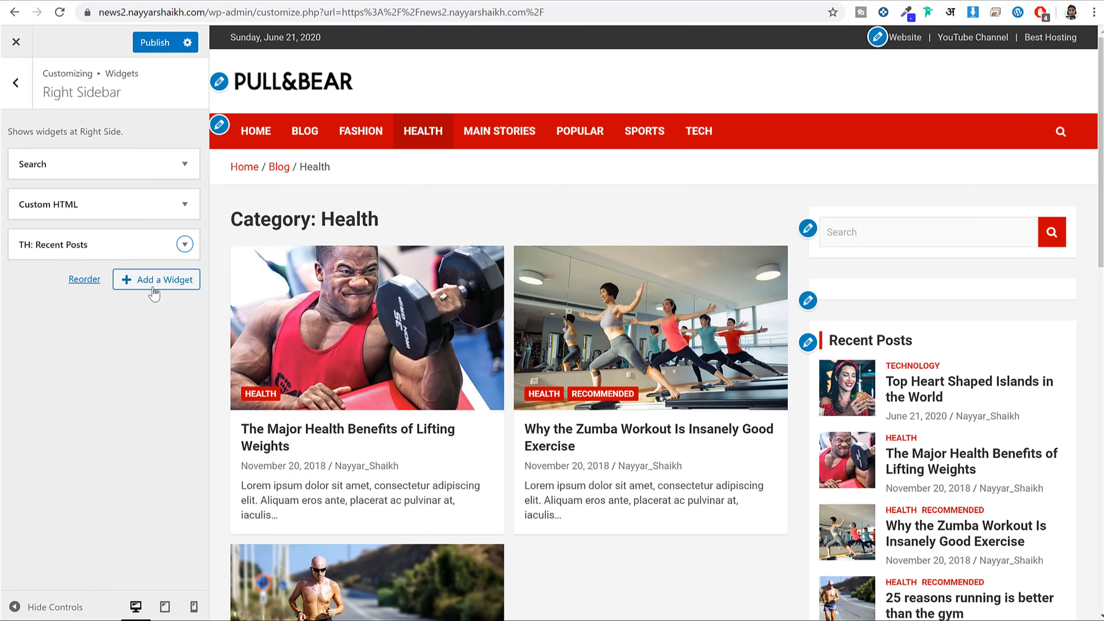
left_click(151, 285)
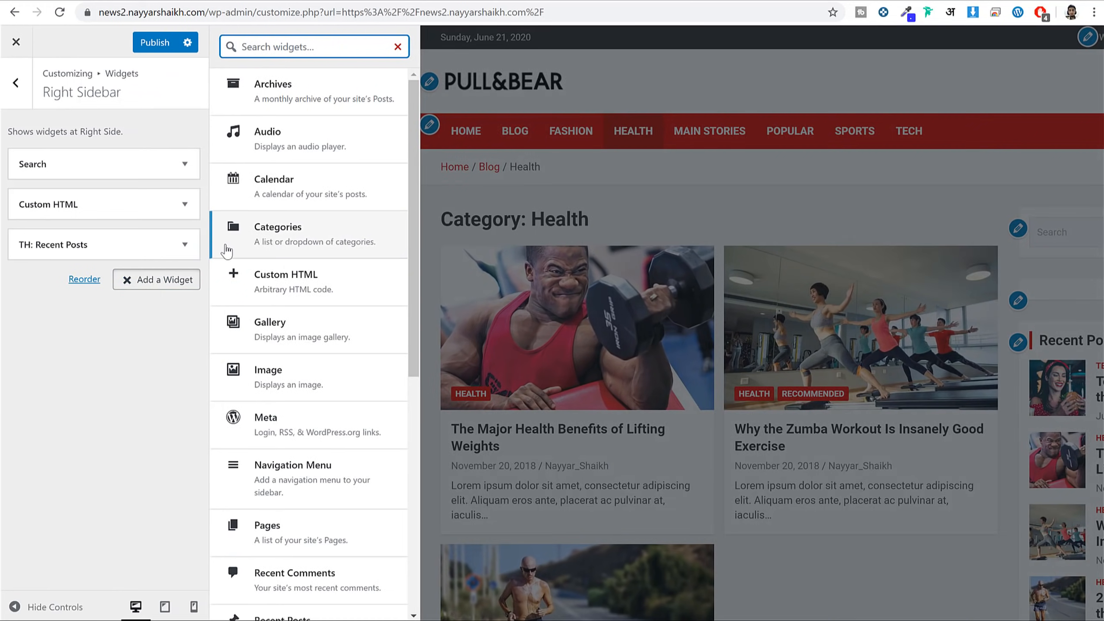
left_click(286, 235)
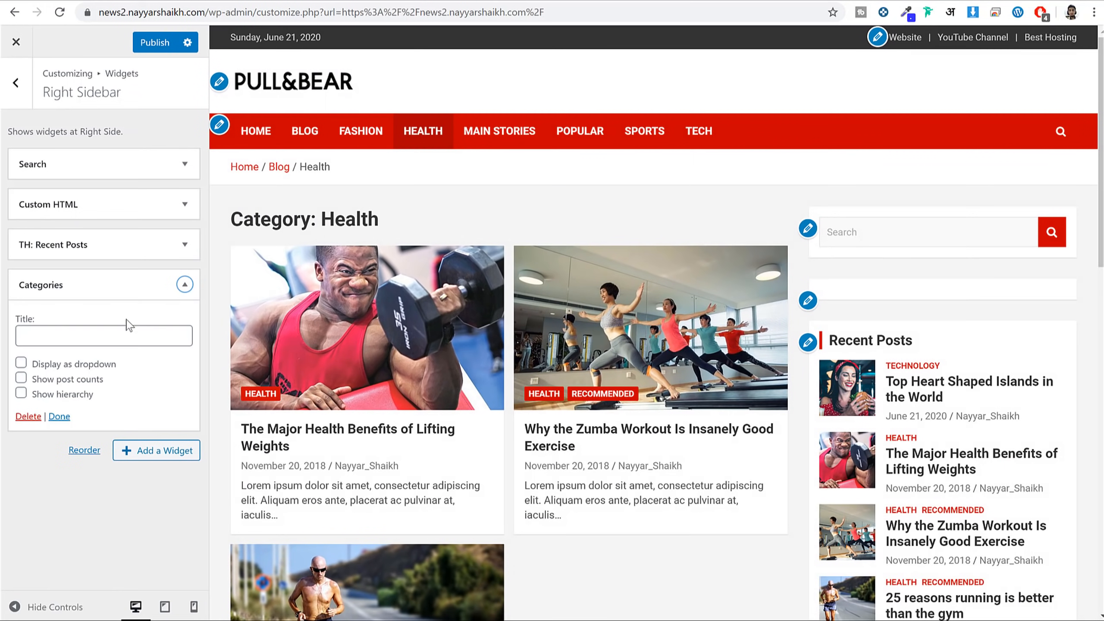
left_click(103, 337)
type("Categories")
left_click(185, 284)
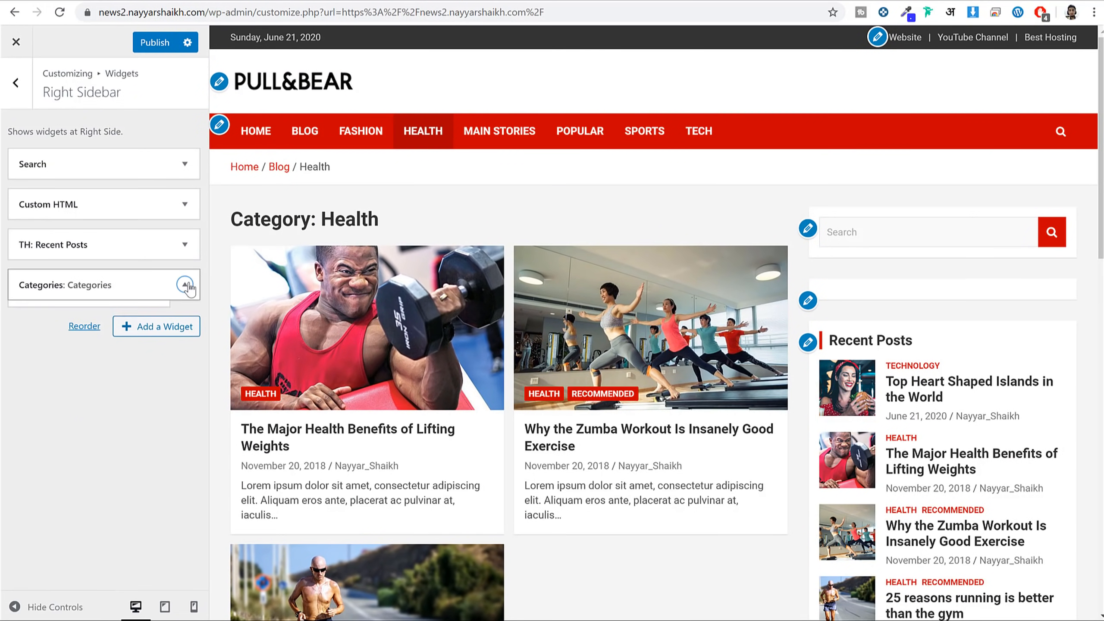
Preview the Zumba workout post with the new sidebar widgets.
left_click(711, 323)
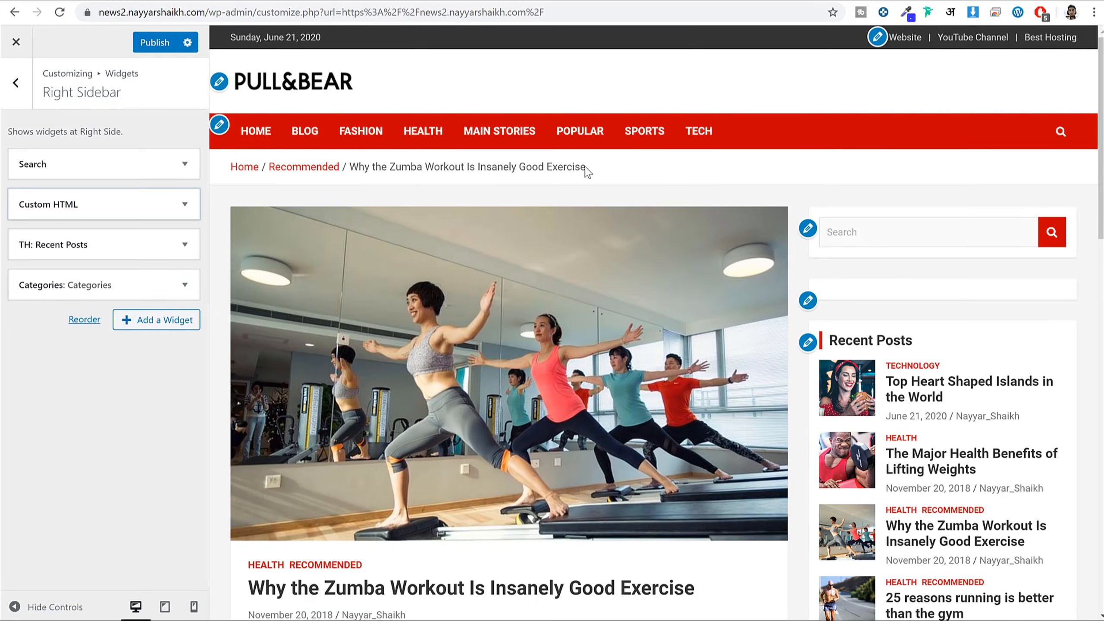
scroll(684, 316, "down", 10)
scroll(689, 322, "up", 10)
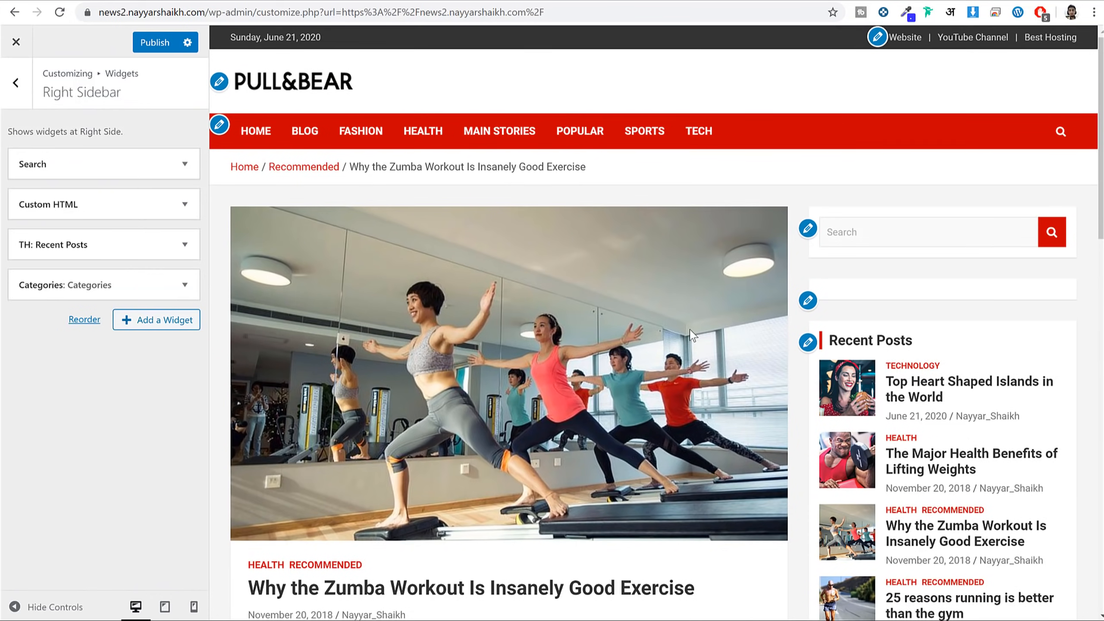
scroll(869, 396, "down", 6)
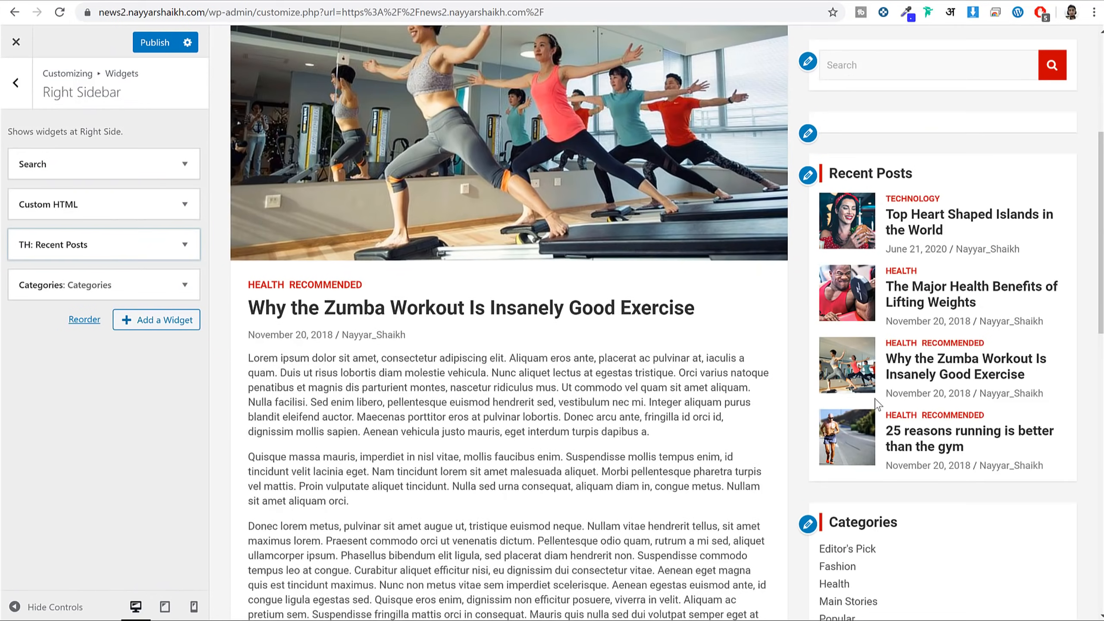
scroll(876, 402, "up", 6)
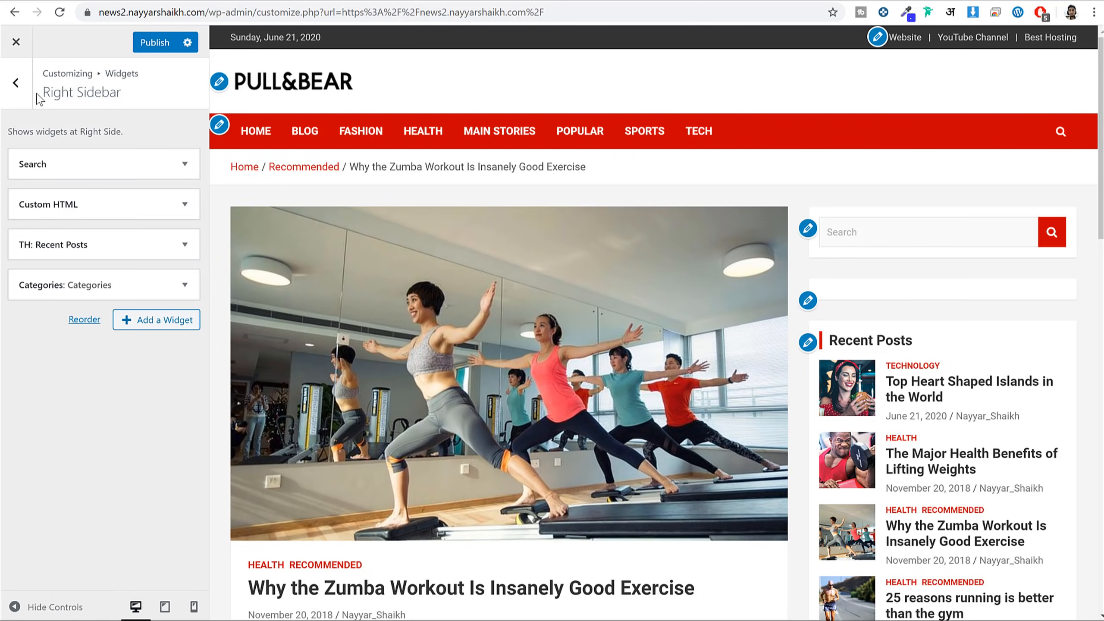
In Layout, try Left Sidebar, then set the global layout back to Right Sidebar.
left_click(15, 83)
left_click(16, 83)
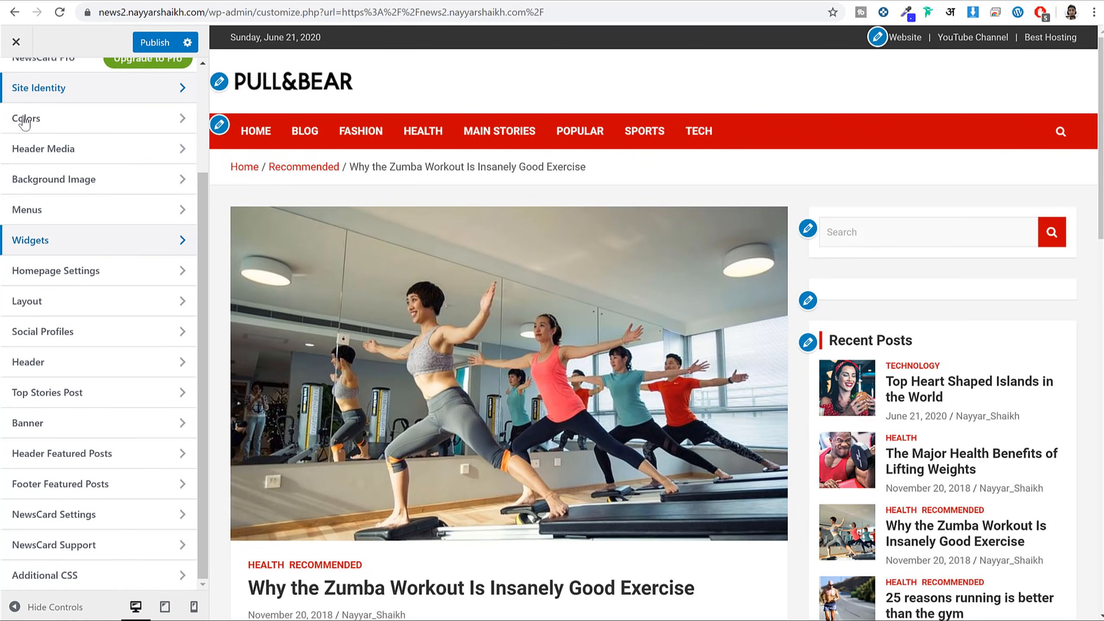
left_click(82, 303)
left_click(46, 206)
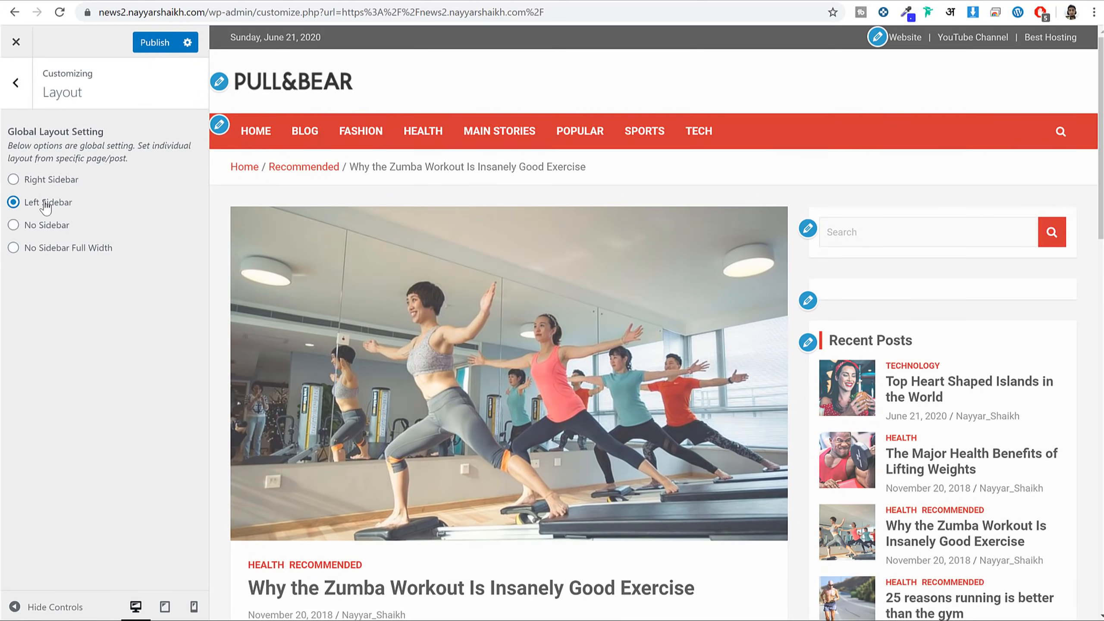
scroll(391, 367, "down", 3)
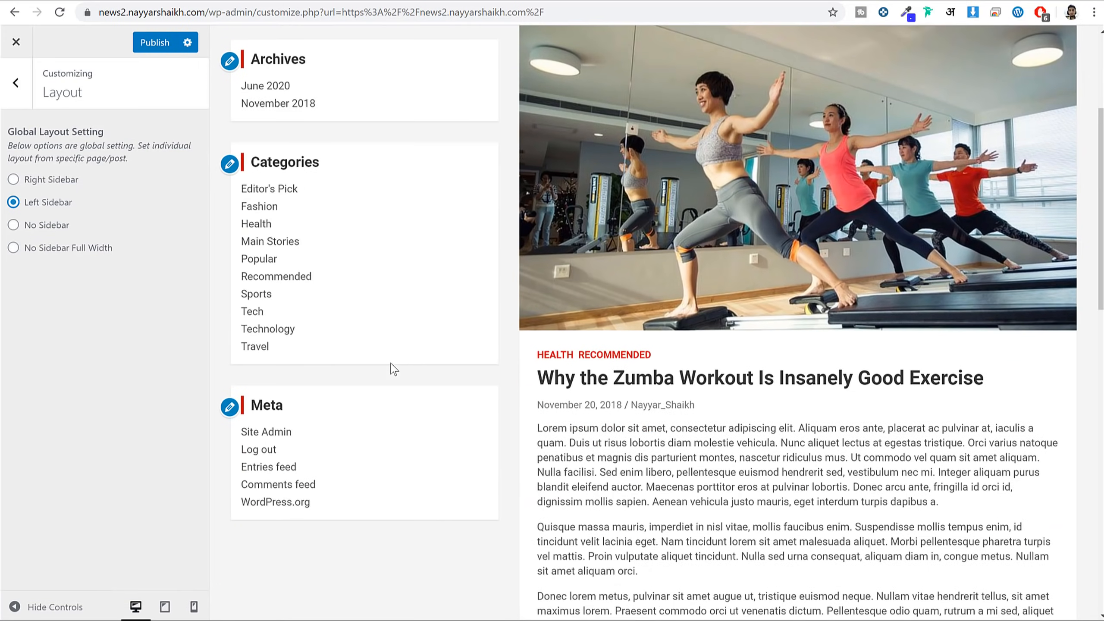
scroll(393, 368, "down", 5)
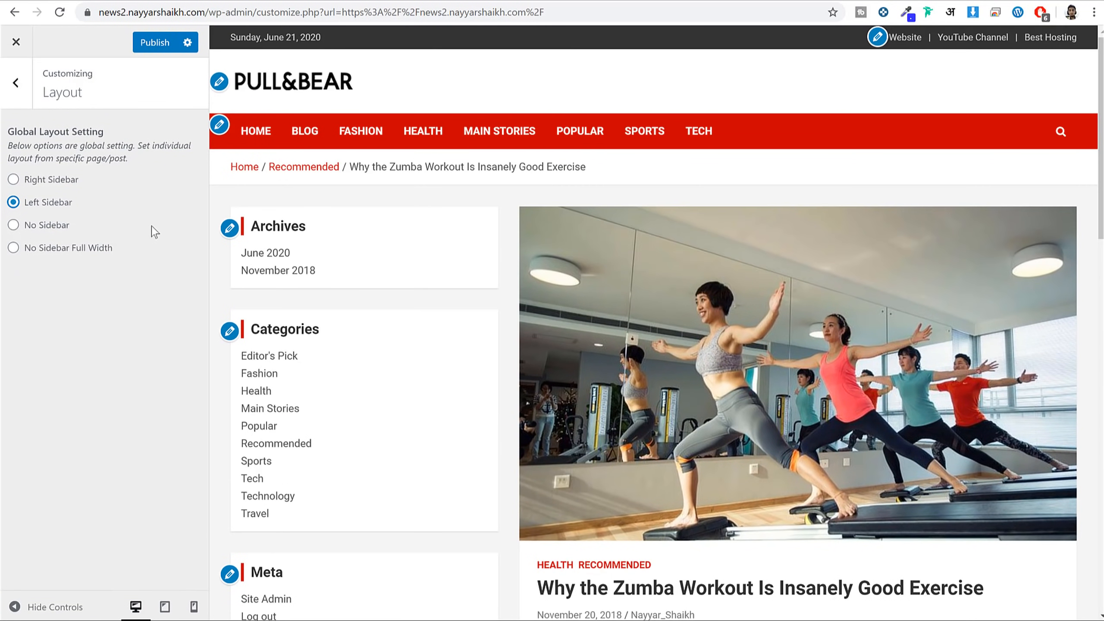
left_click(66, 186)
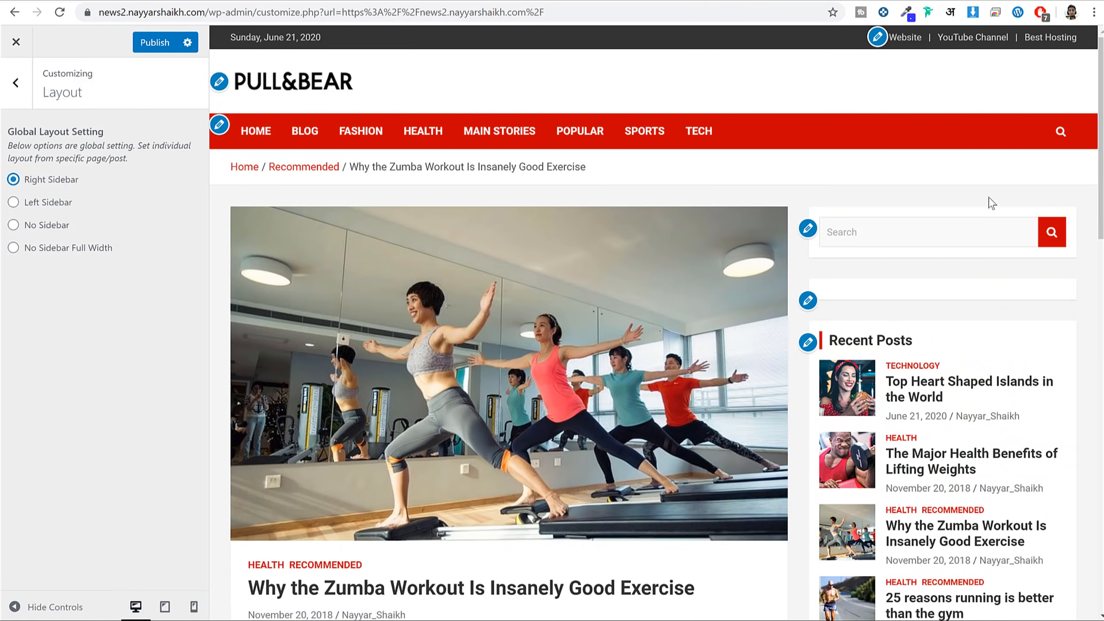
scroll(969, 282, "down", 10)
scroll(967, 302, "up", 10)
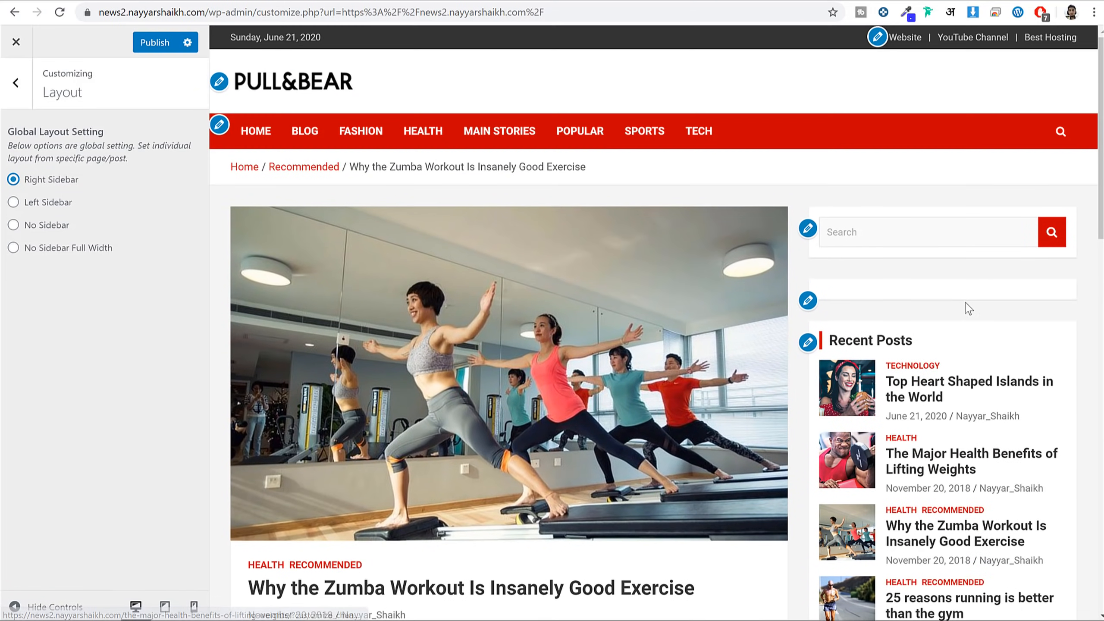
Publish the Customizer changes and review the post's title and opening paragraphs.
left_click(158, 43)
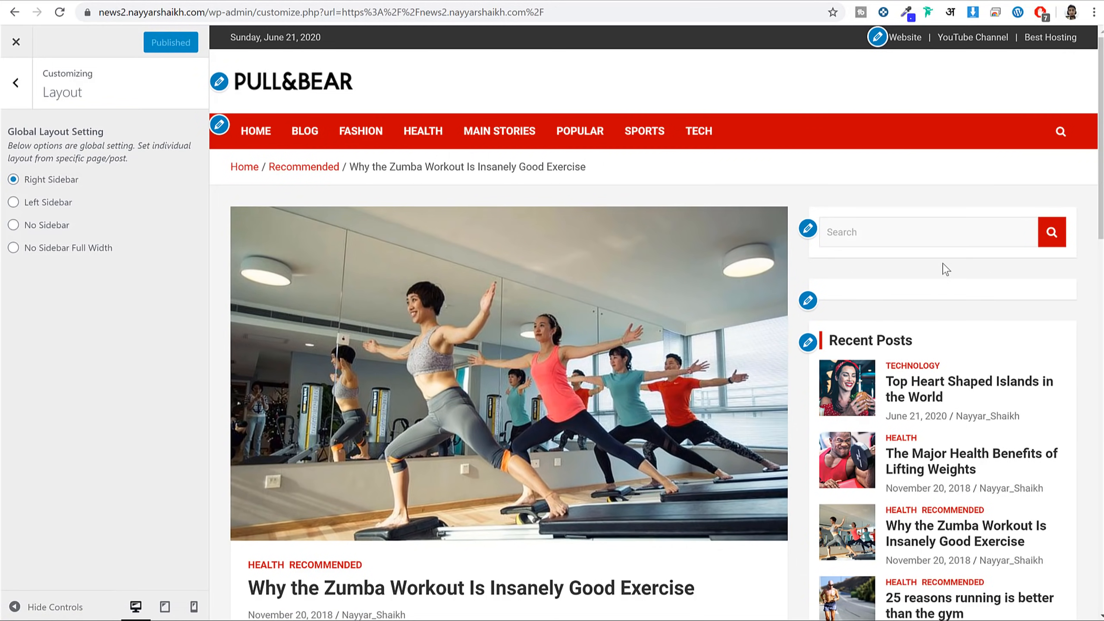
scroll(946, 270, "down", 4)
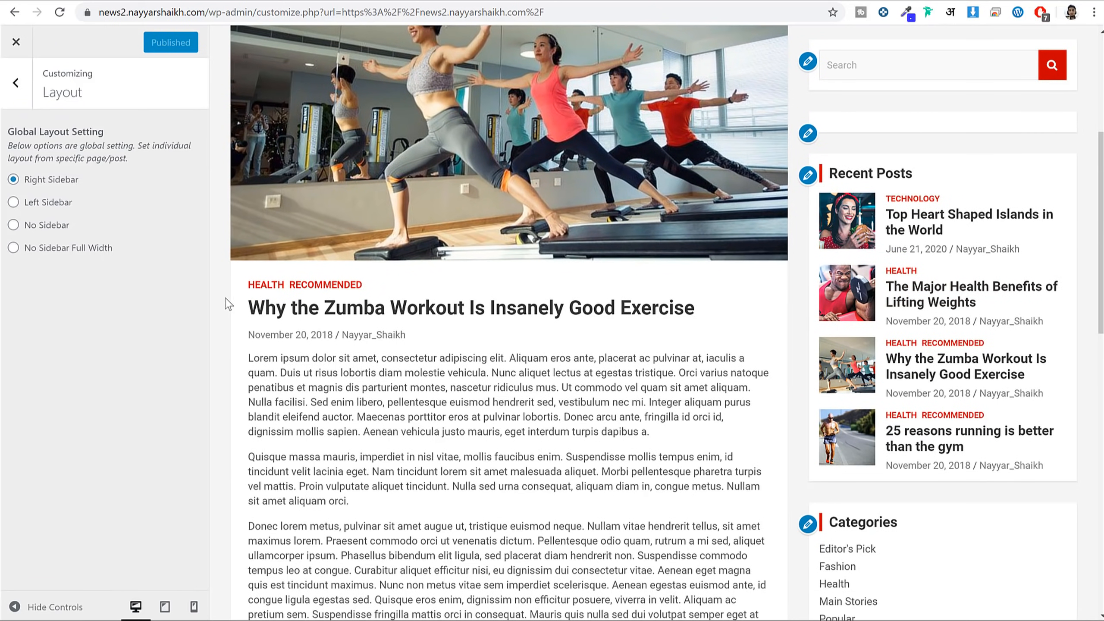
scroll(486, 343, "up", 3)
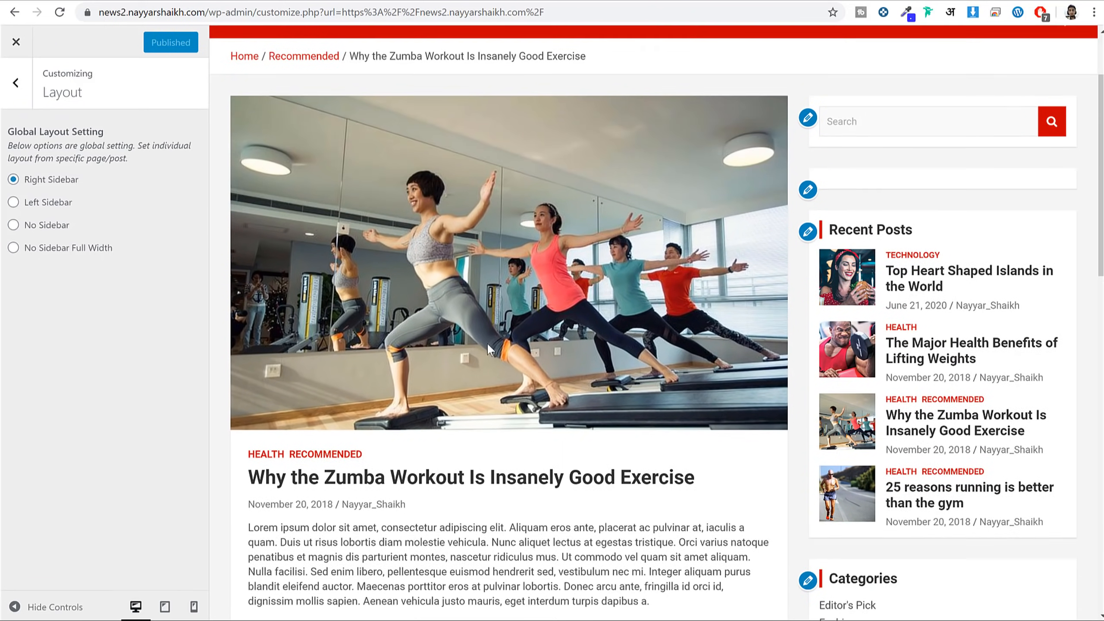
scroll(602, 327, "down", 3)
left_click_drag(254, 303, 682, 305)
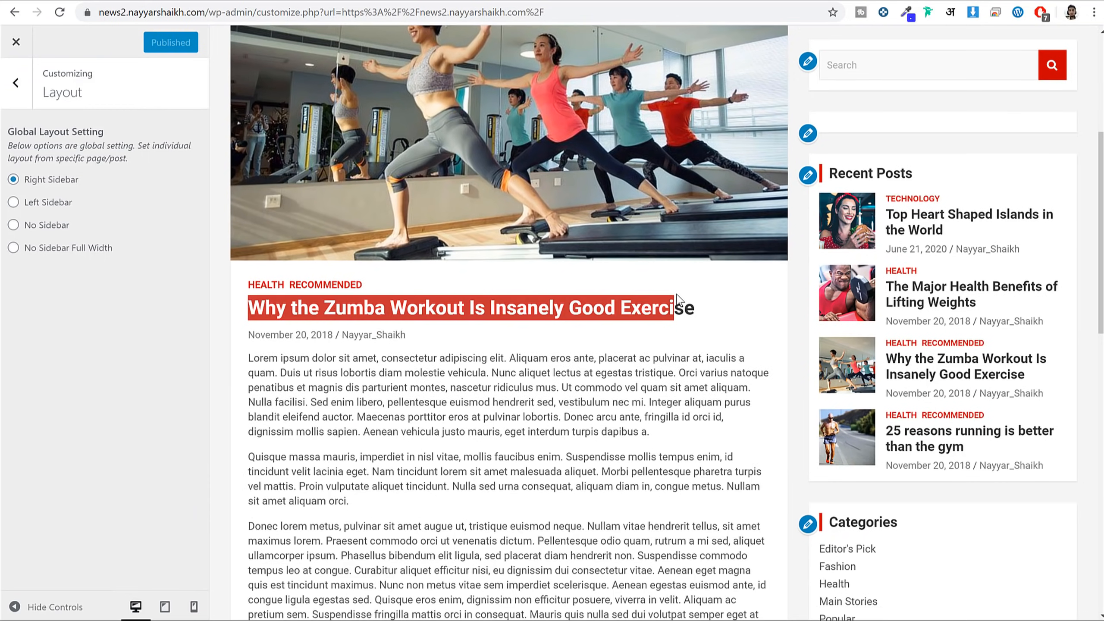
left_click(408, 306)
left_click_drag(243, 360, 614, 487)
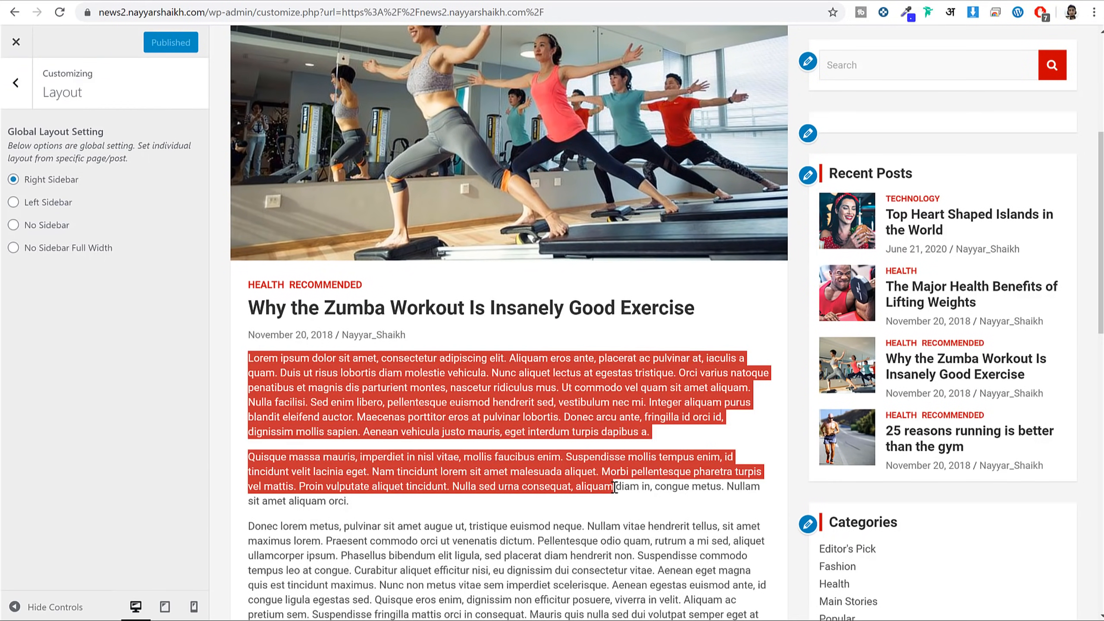
left_click(614, 486)
scroll(613, 487, "down", 5)
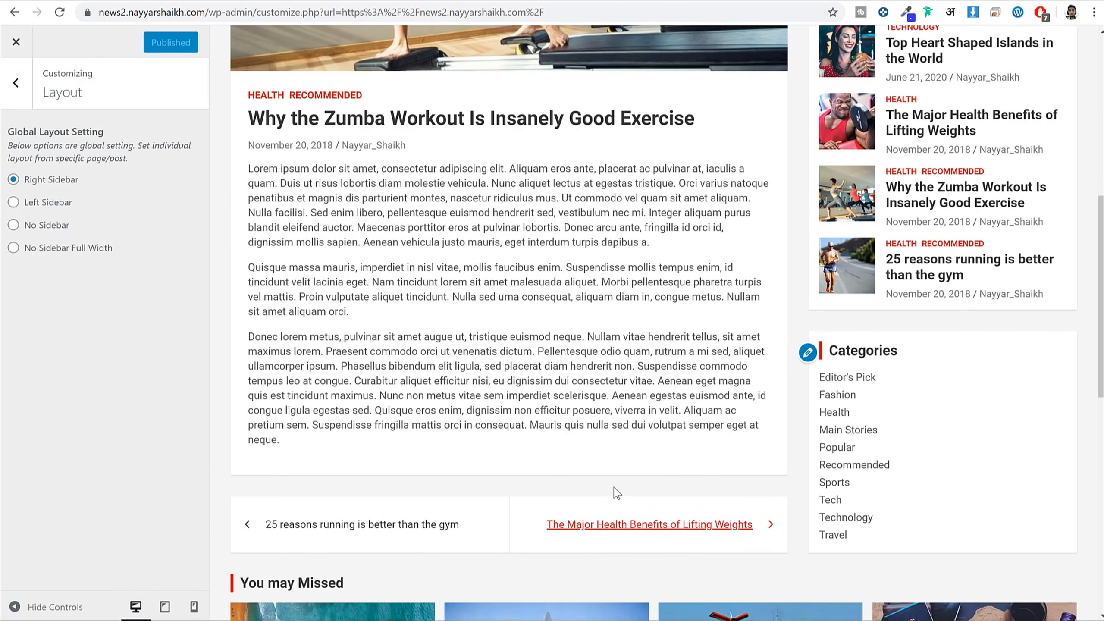
scroll(616, 484, "up", 5)
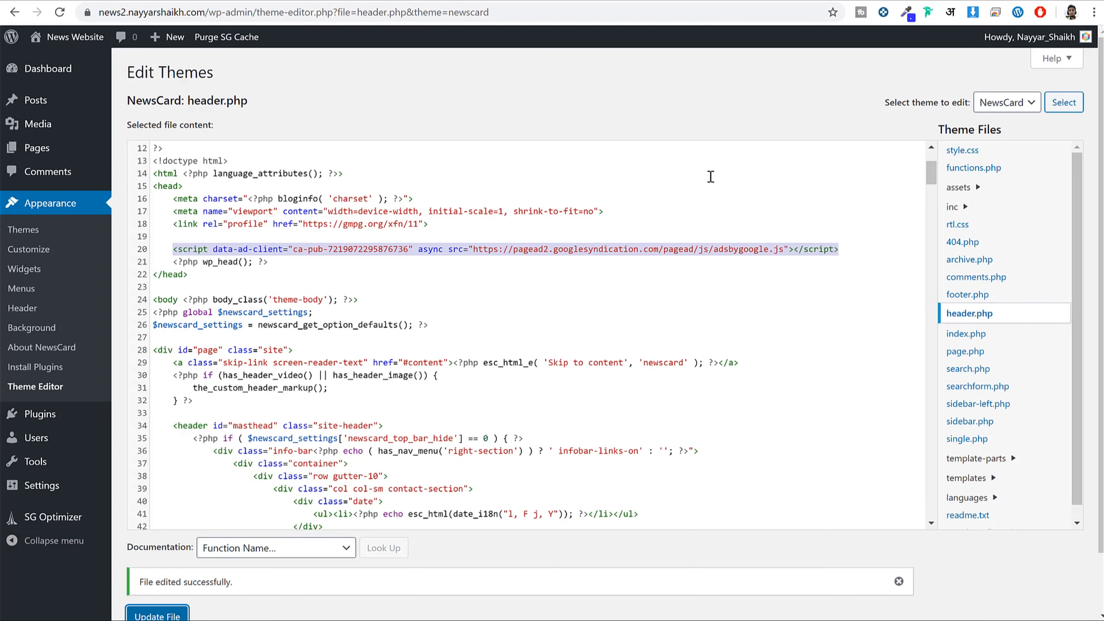
Search Add Plugins for 'ad' and review the Ad Inserter plugin's listing and stats.
mouse_move(70, 419)
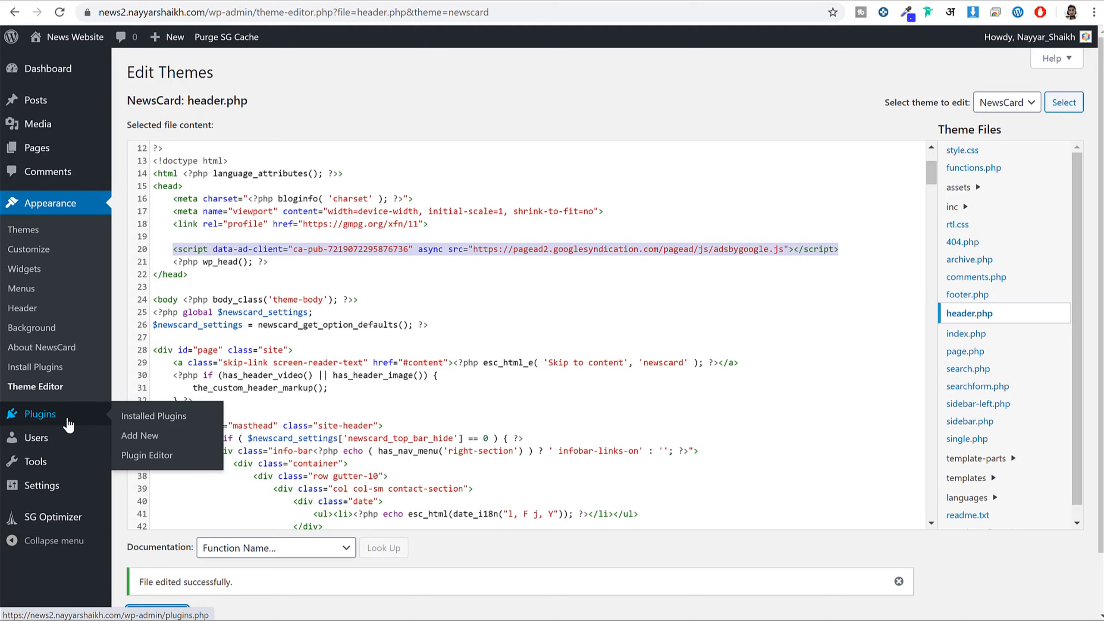
left_click(144, 437)
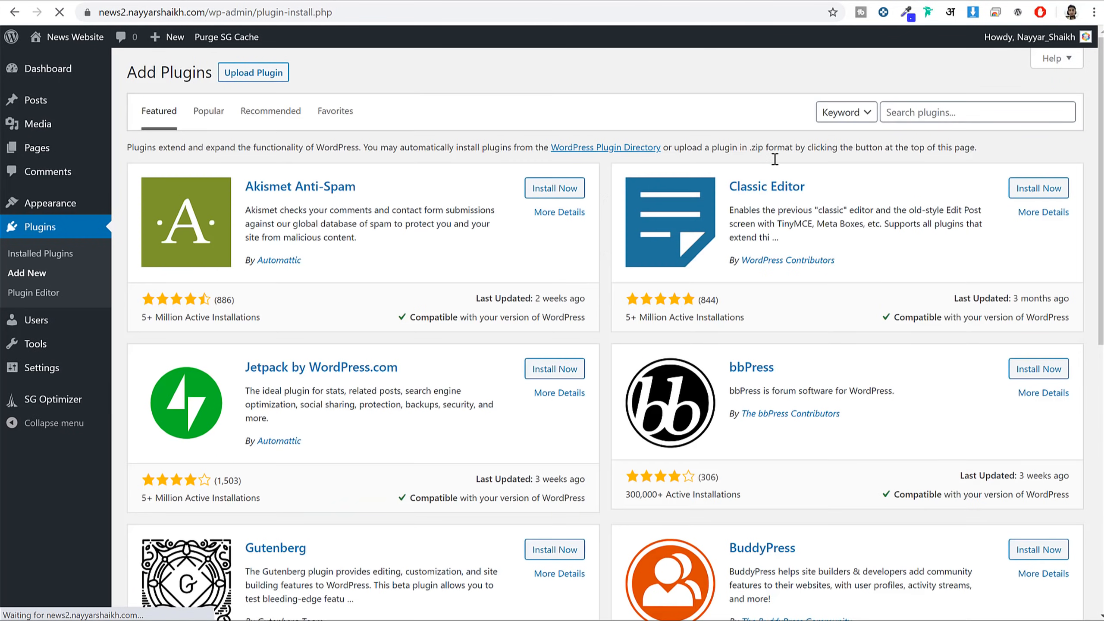
left_click(921, 116)
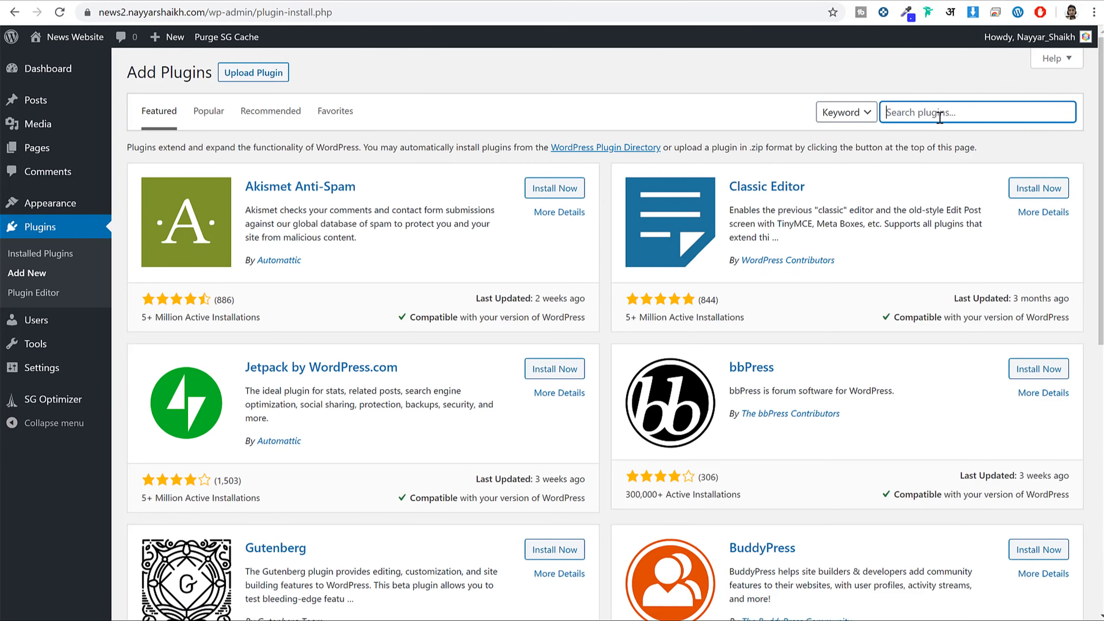
type("adinserter")
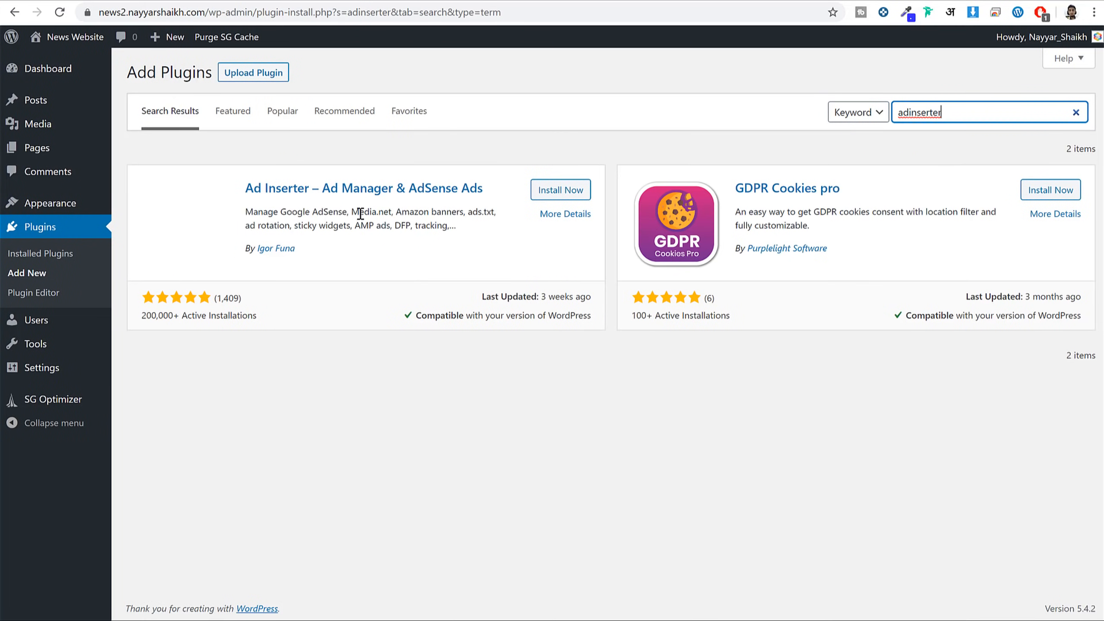
left_click_drag(244, 187, 502, 190)
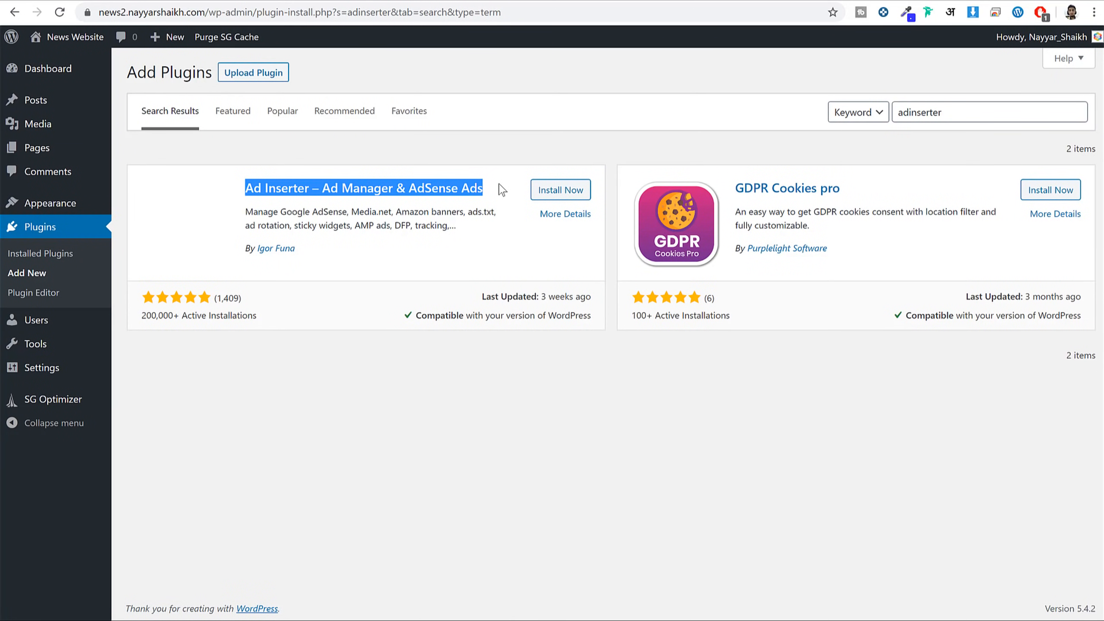
left_click(502, 189)
left_click_drag(182, 311, 141, 311)
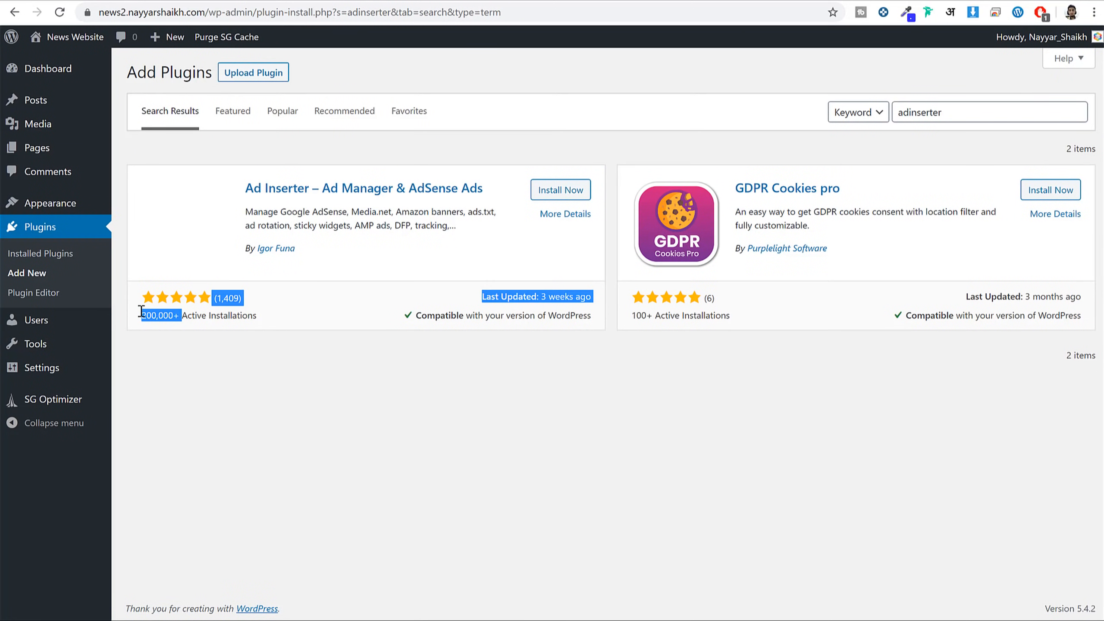
left_click(228, 303)
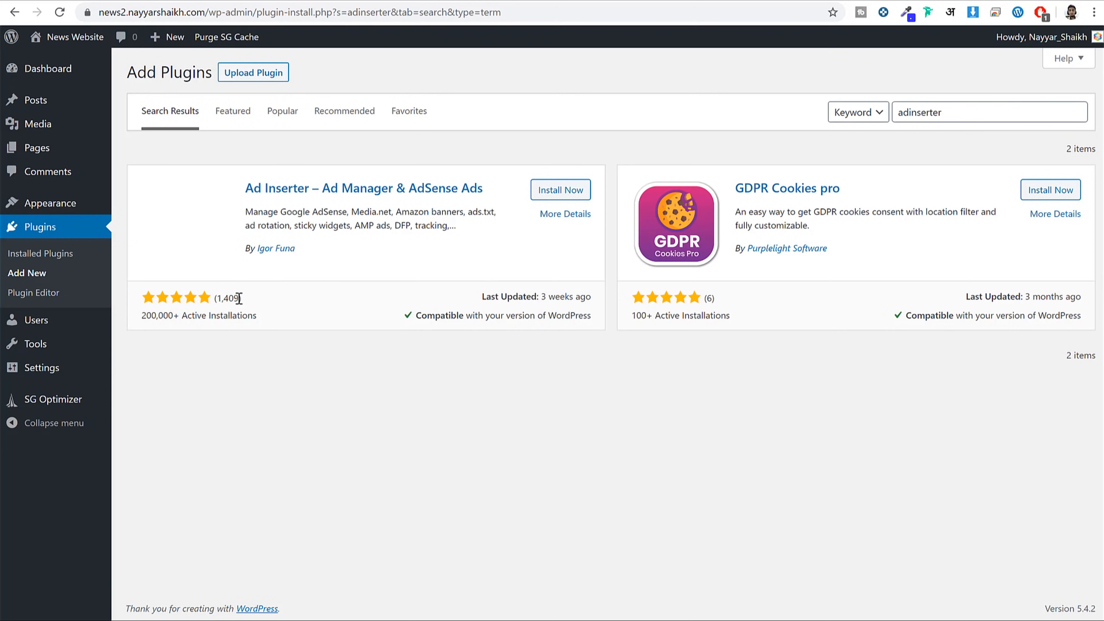
double_click(240, 298)
Install and activate the Ad Inserter plugin.
left_click(571, 192)
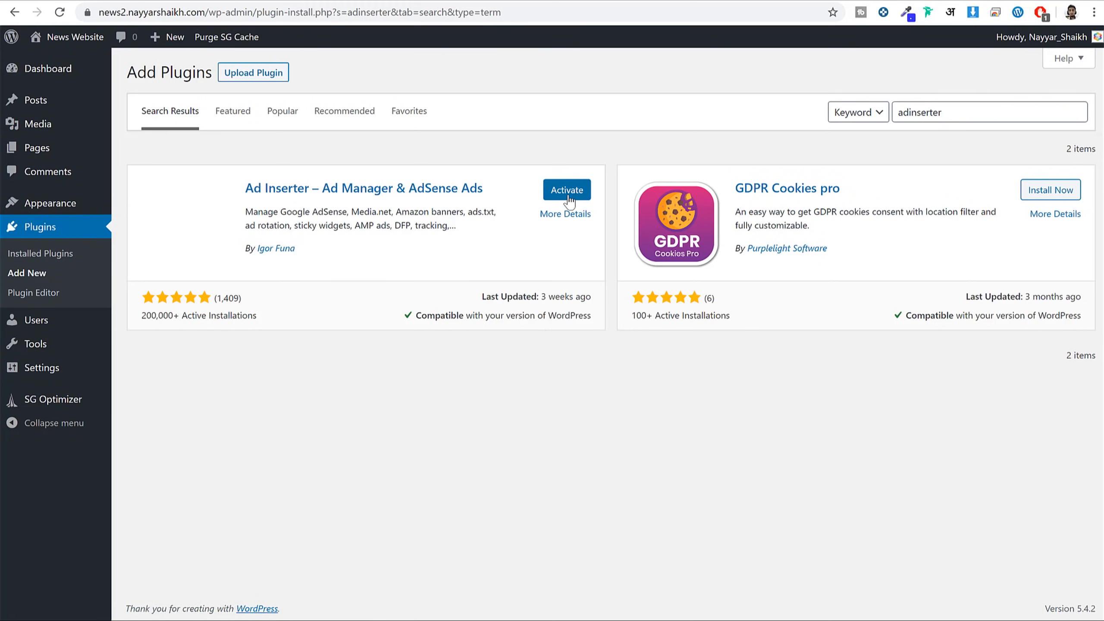
left_click(568, 199)
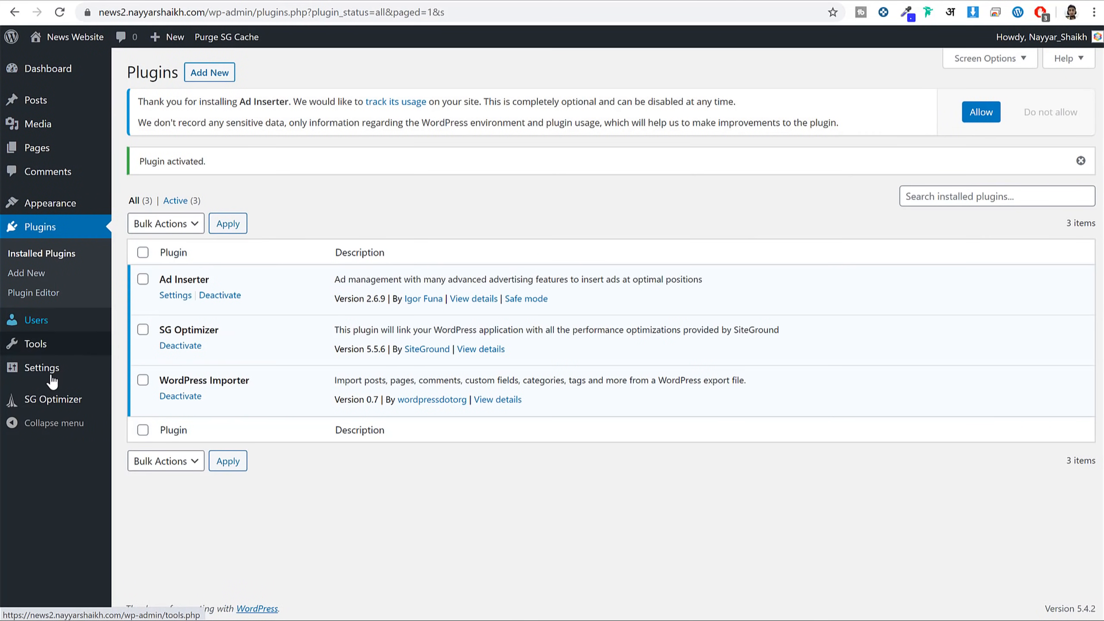
mouse_move(52, 372)
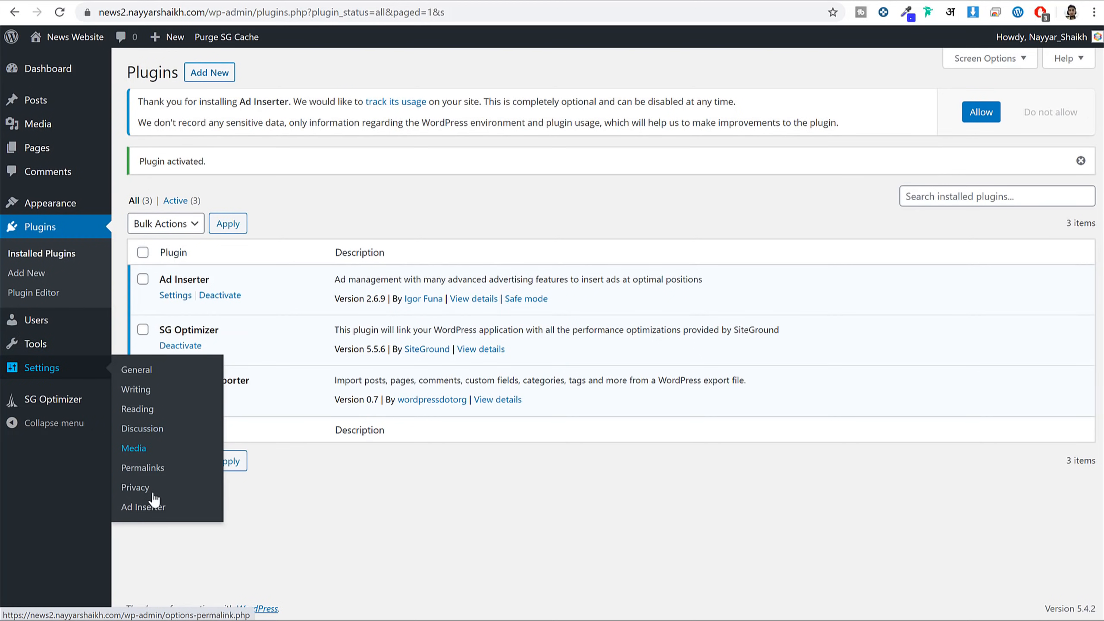
Open Ad Inserter settings, pause the ad blocker and reload the page.
left_click(159, 508)
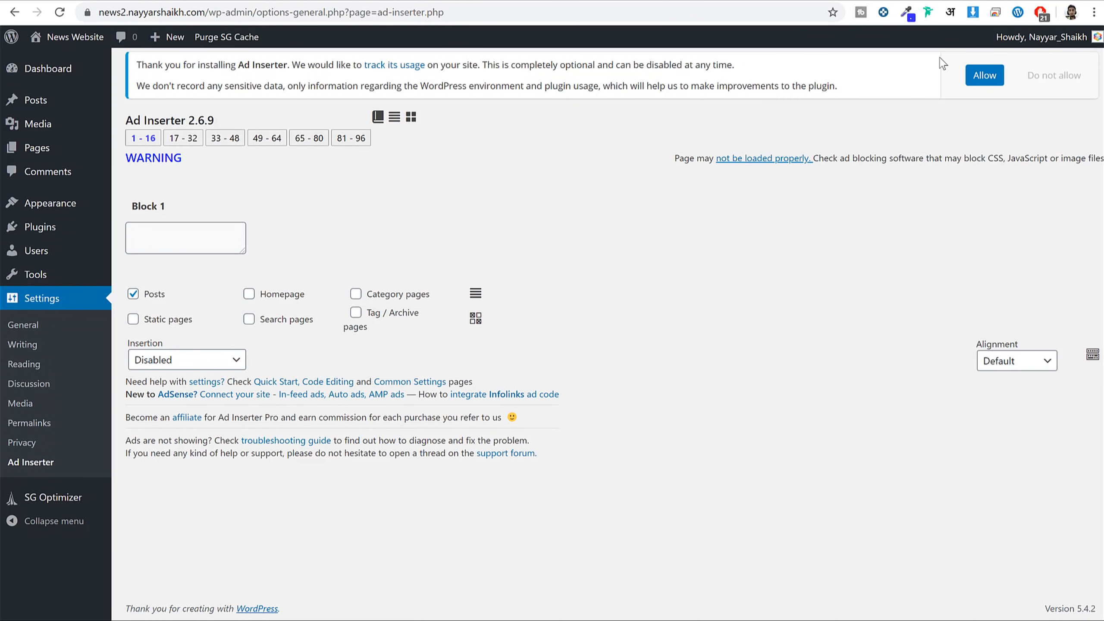
left_click(1041, 16)
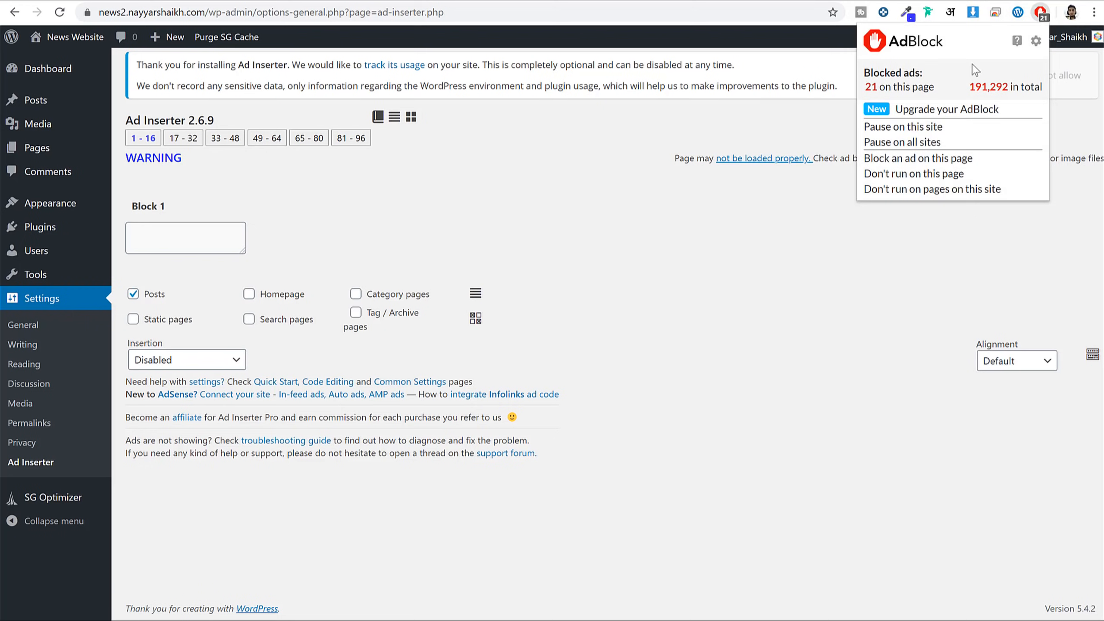
left_click(934, 141)
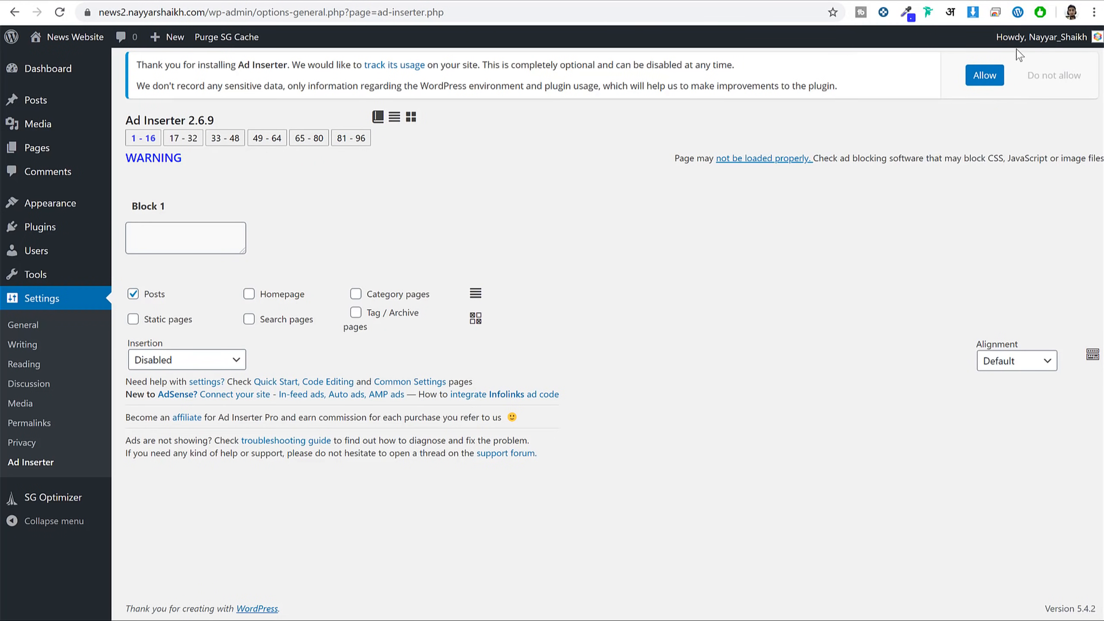
left_click(59, 12)
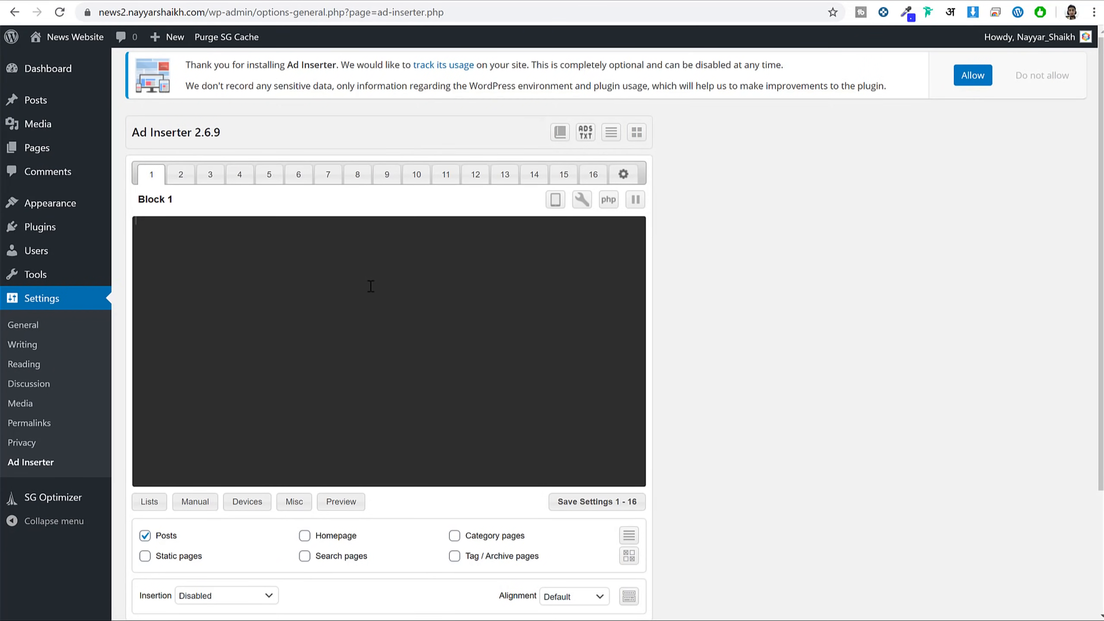
Copy the AdDemo4 AdSense code and paste it into Ad Inserter Block 1.
left_click(718, 1)
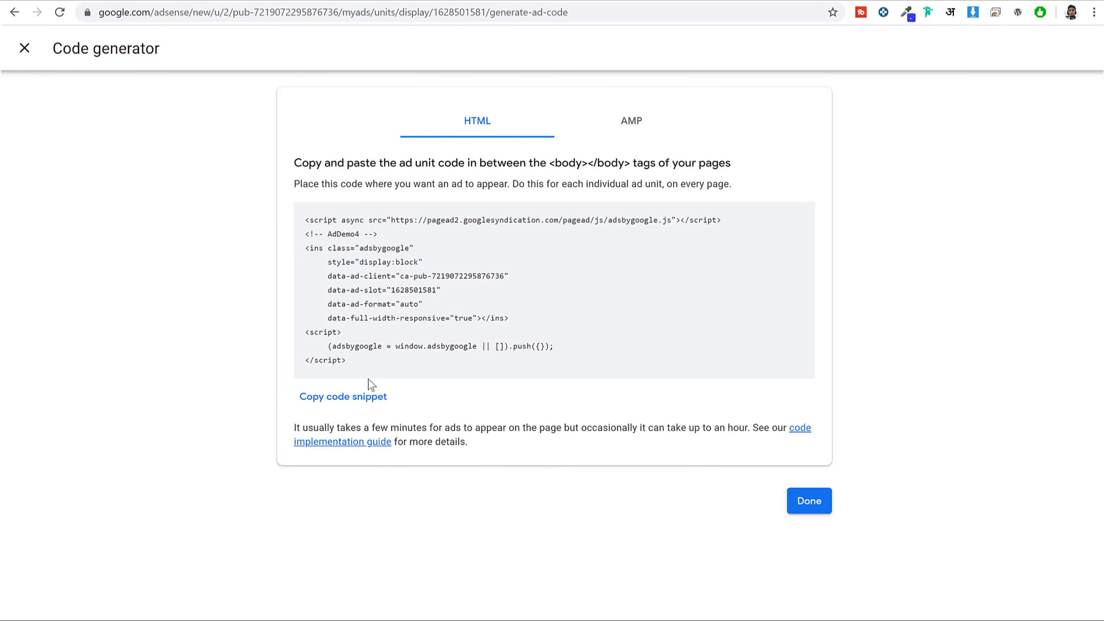
left_click(347, 396)
key("ctrl+shift+Tab")
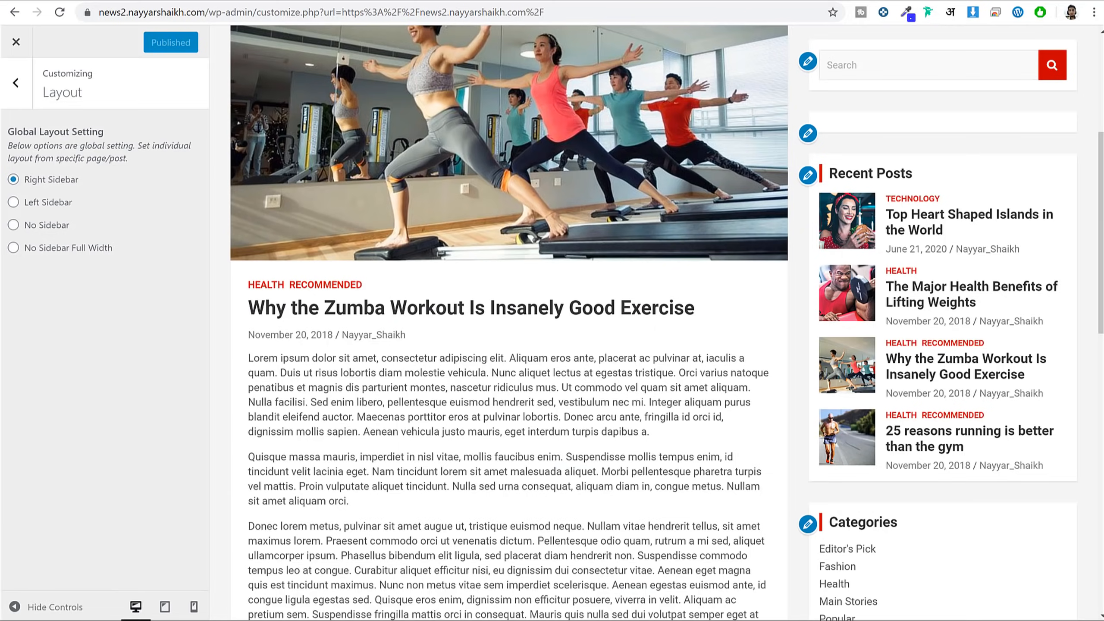
left_click(421, 4)
left_click(314, 261)
key("ctrl+v")
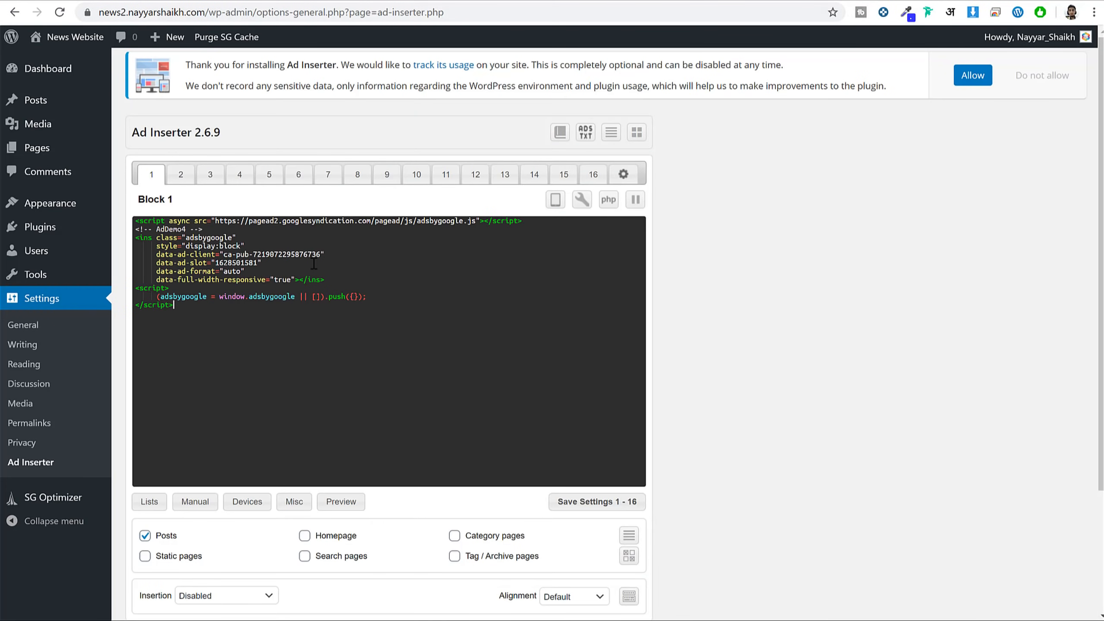
left_click_drag(224, 310, 48, 203)
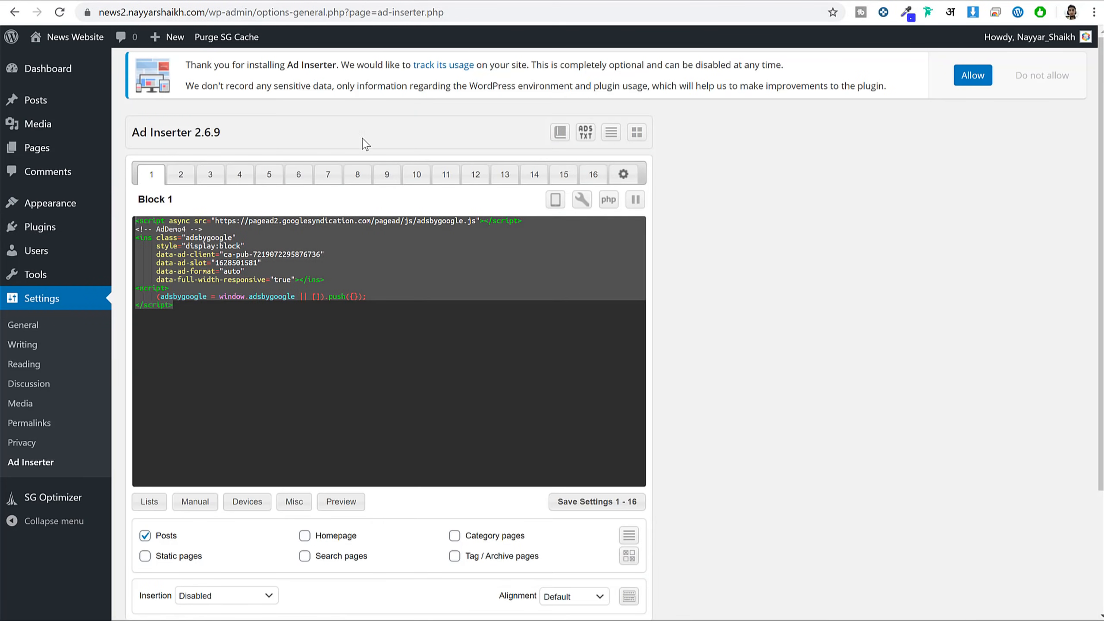
scroll(682, 229, "down", 4)
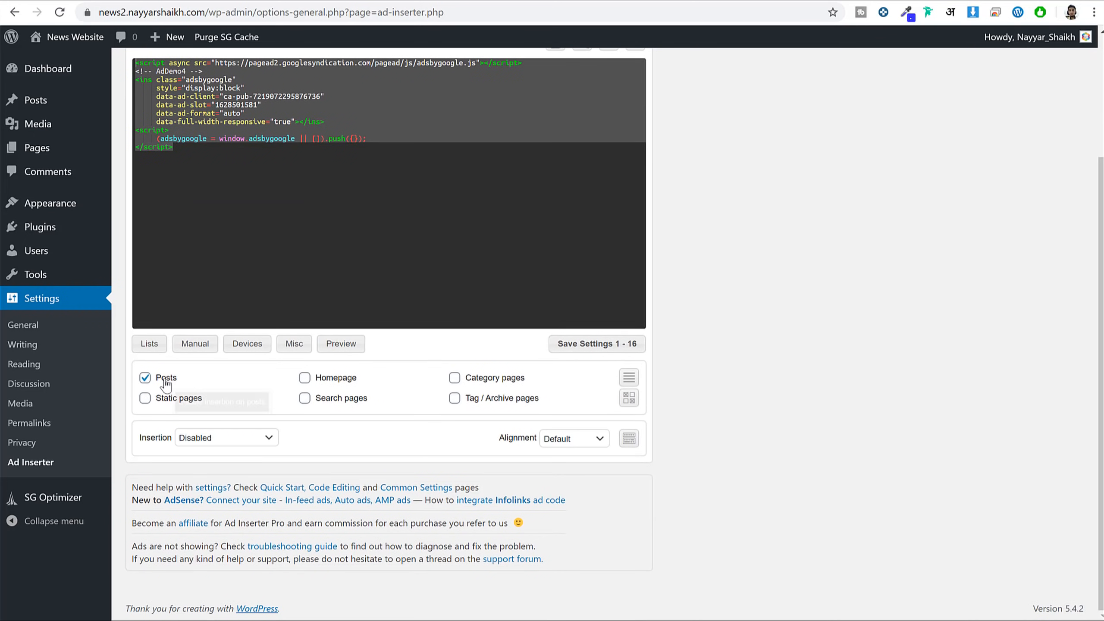
Set Block 1 insertion to Before content with Center alignment and save settings.
left_click(203, 439)
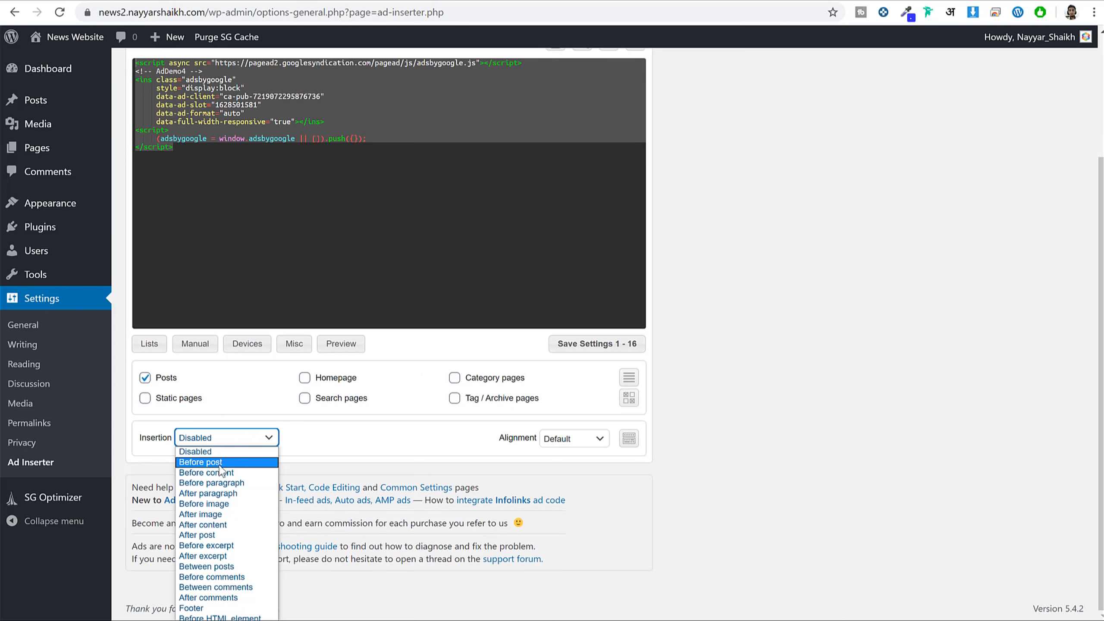
left_click(230, 476)
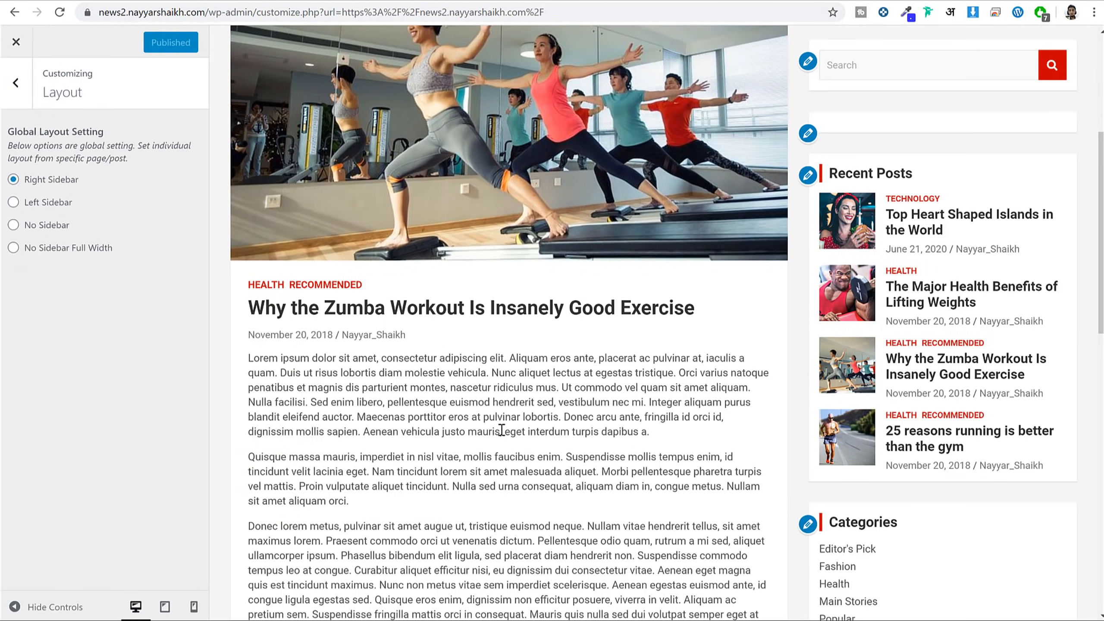
left_click_drag(254, 359, 522, 541)
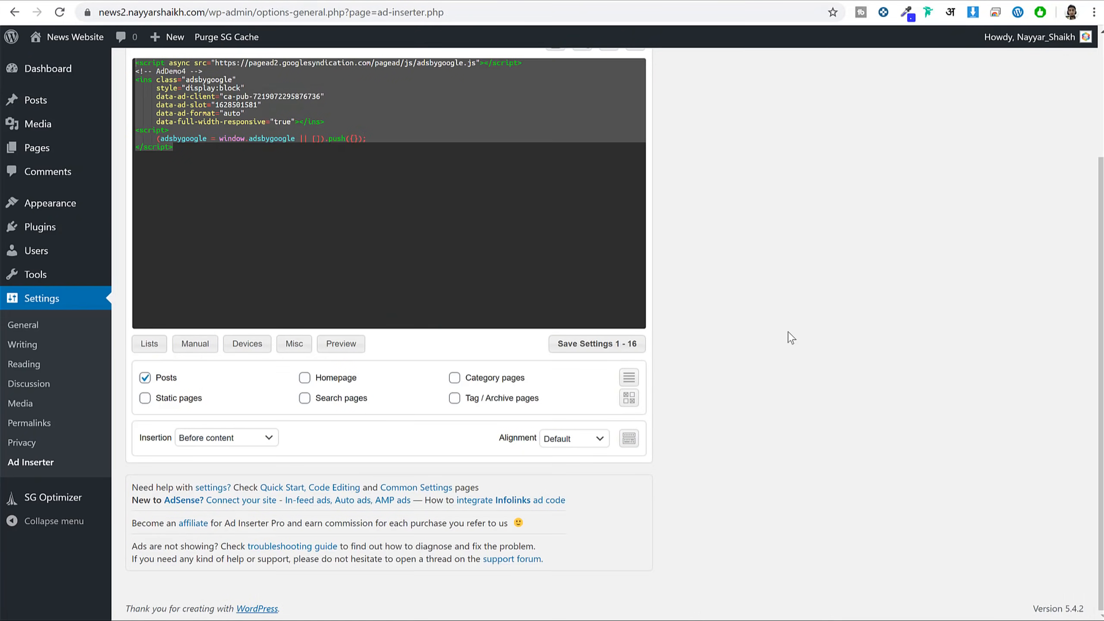
left_click(570, 443)
left_click(560, 473)
scroll(739, 402, "up", 4)
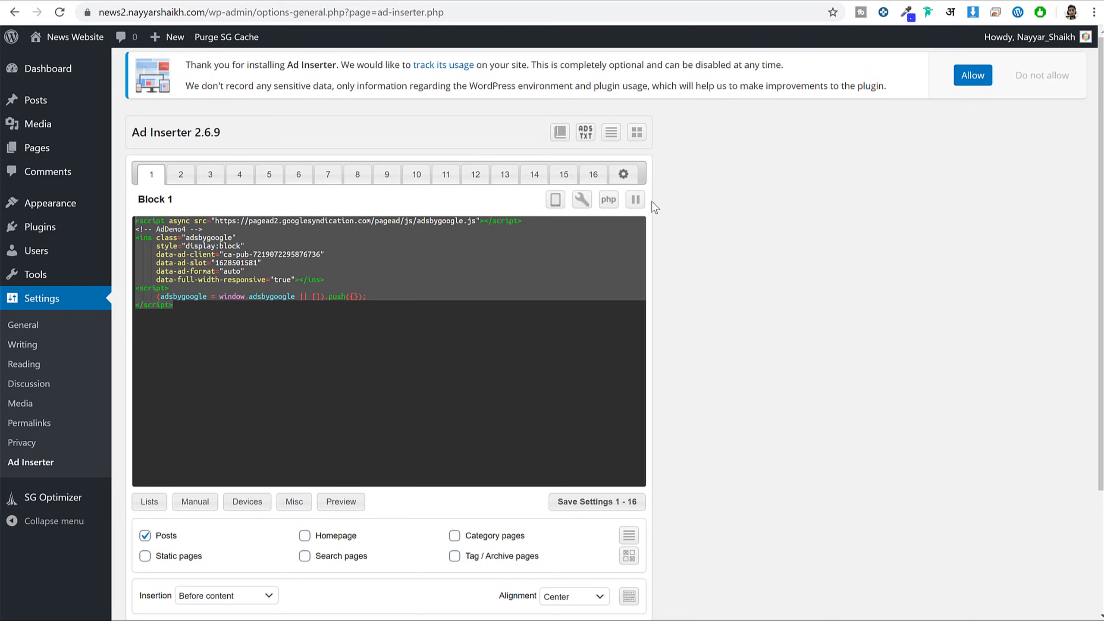
scroll(764, 289, "down", 3)
scroll(727, 360, "up", 3)
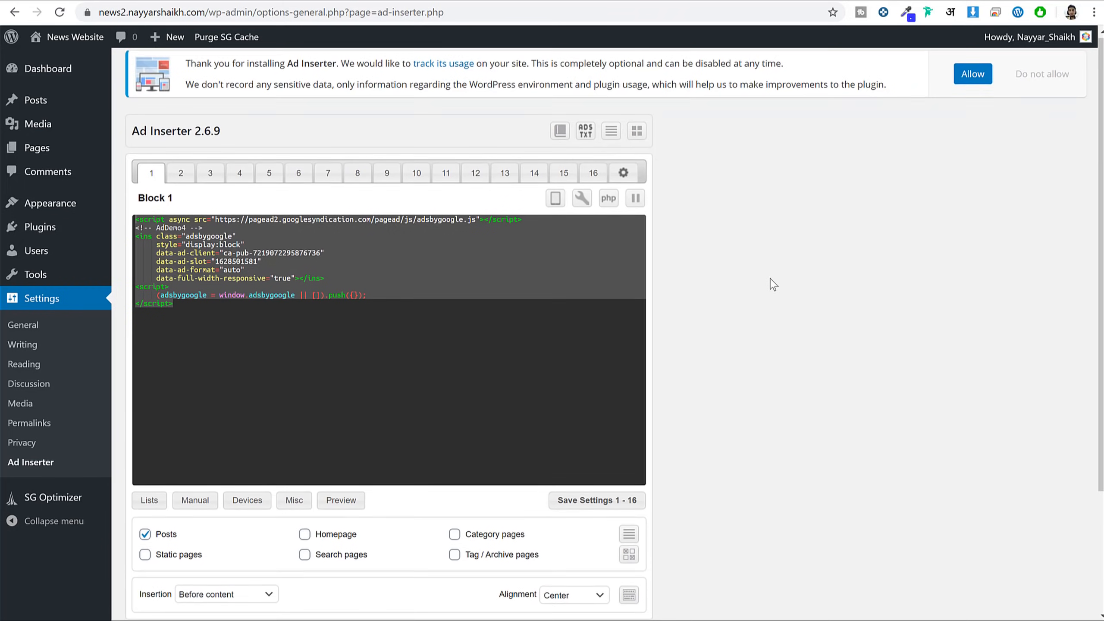
scroll(771, 272, "down", 3)
scroll(774, 287, "up", 3)
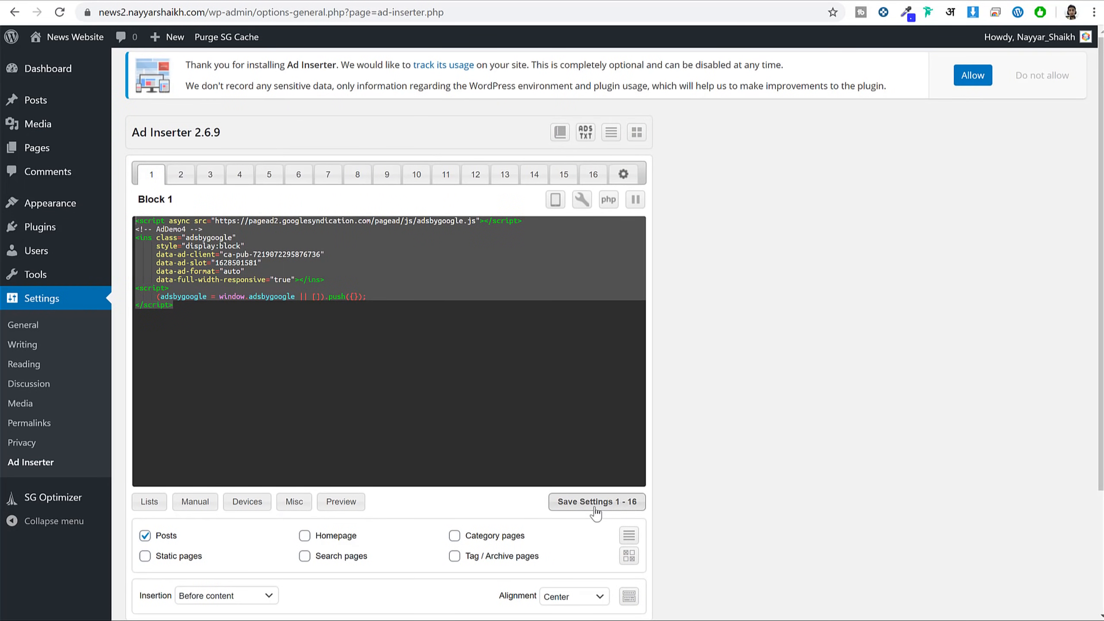
left_click(611, 502)
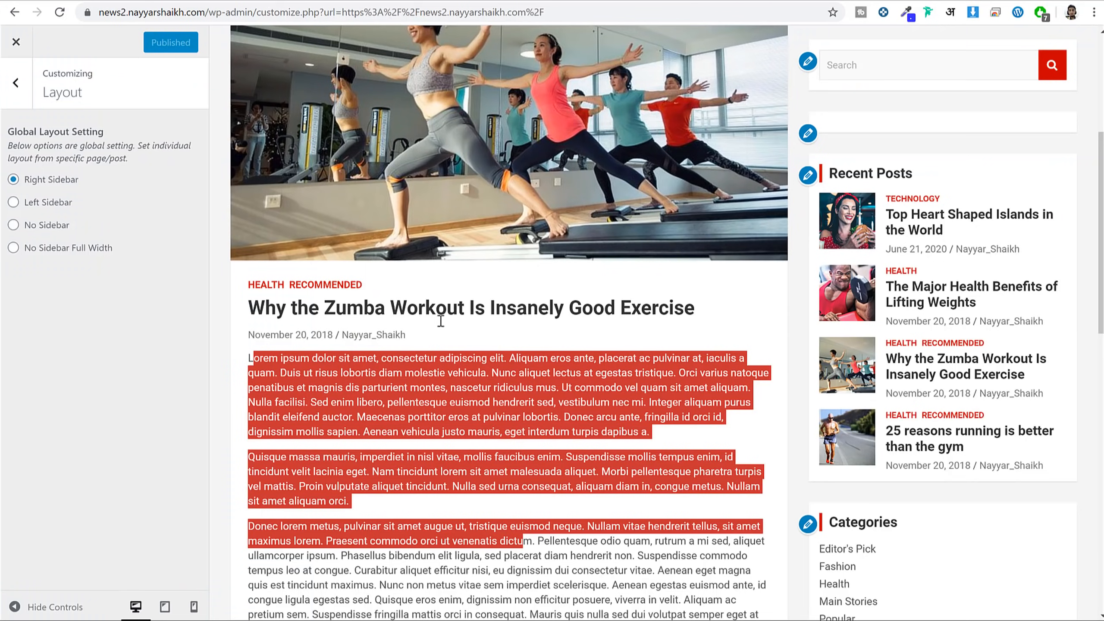
Paste the AdSense code into Ad Inserter's Block 2 code editor.
left_click(401, 379)
scroll(316, 343, "down", 10)
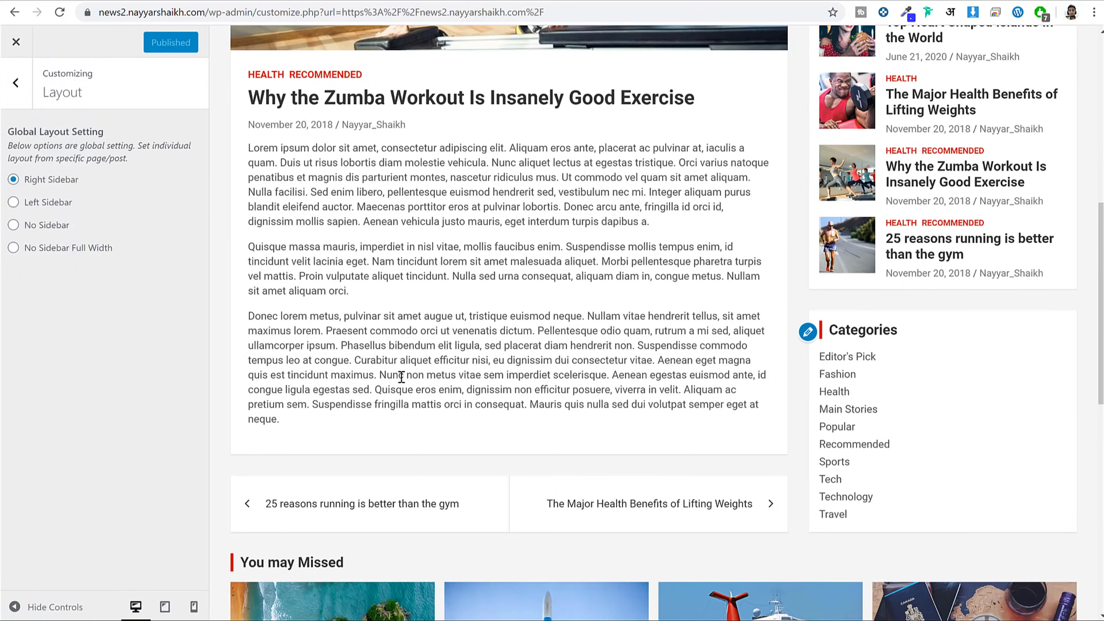
scroll(450, 237, "up", 6)
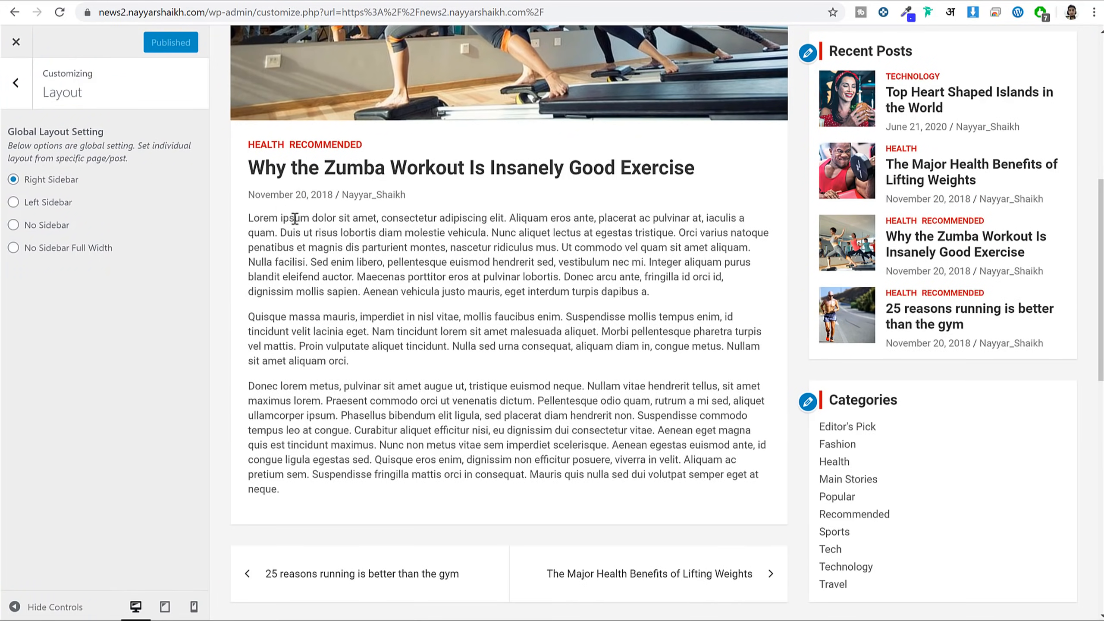
left_click_drag(269, 218, 476, 292)
scroll(410, 278, "down", 5)
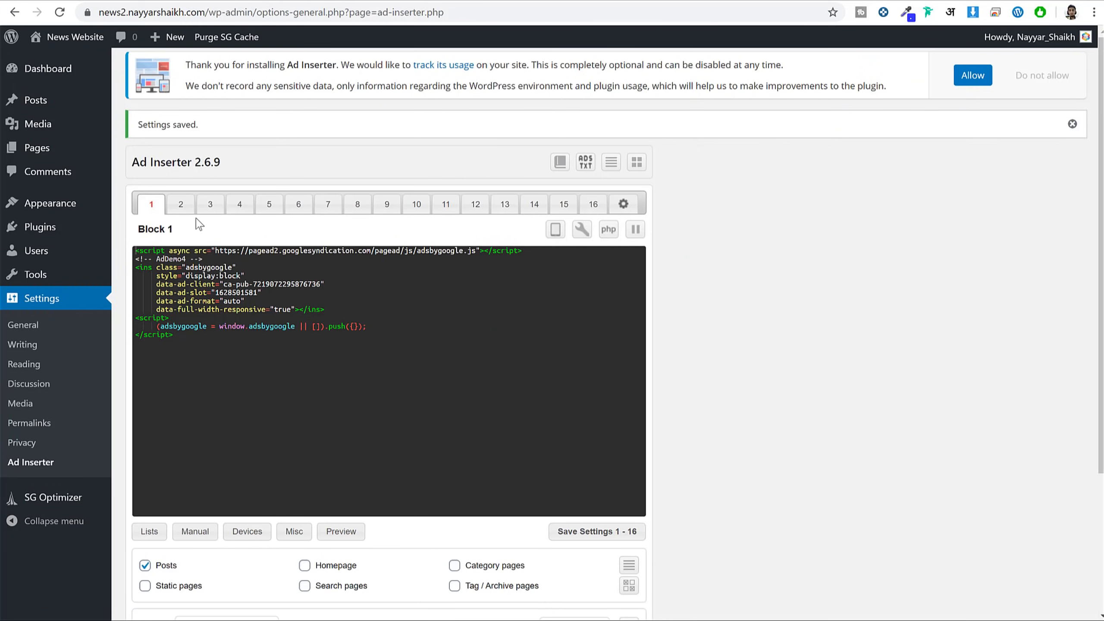
left_click(180, 204)
left_click(229, 340)
key("ctrl+v")
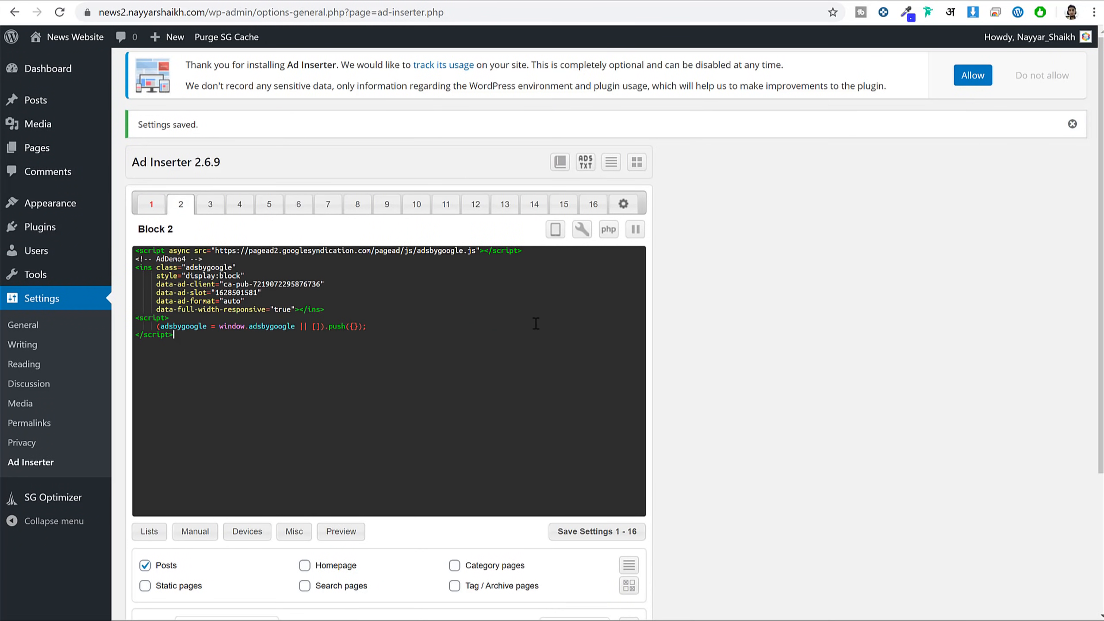
Set Block 2's insertion to After content, save, and visit the live site.
scroll(631, 204, "down", 5)
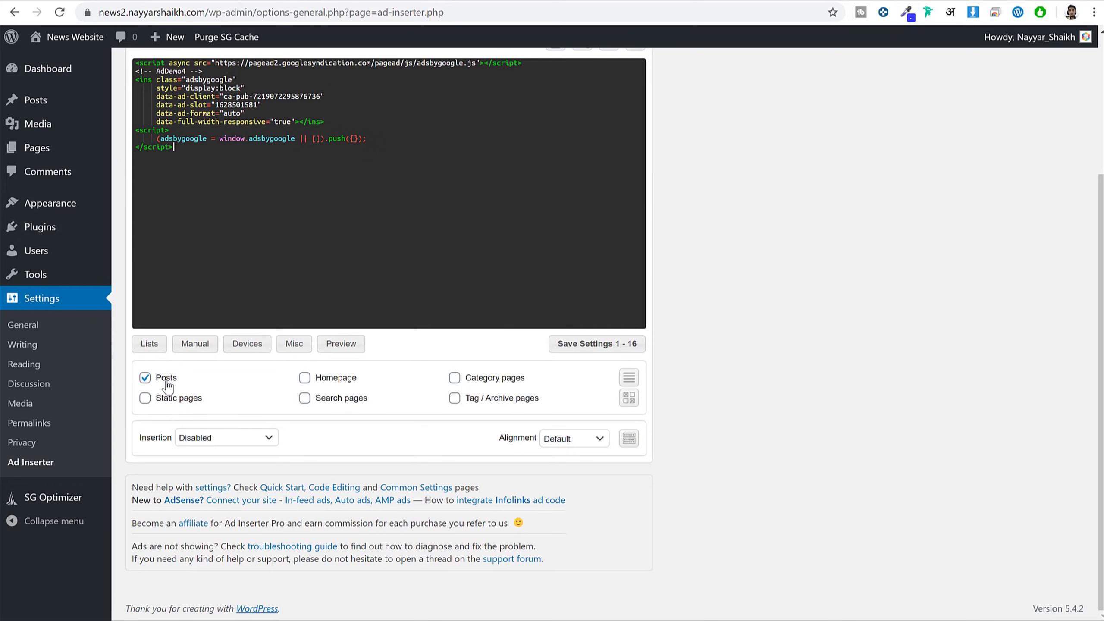
left_click(237, 440)
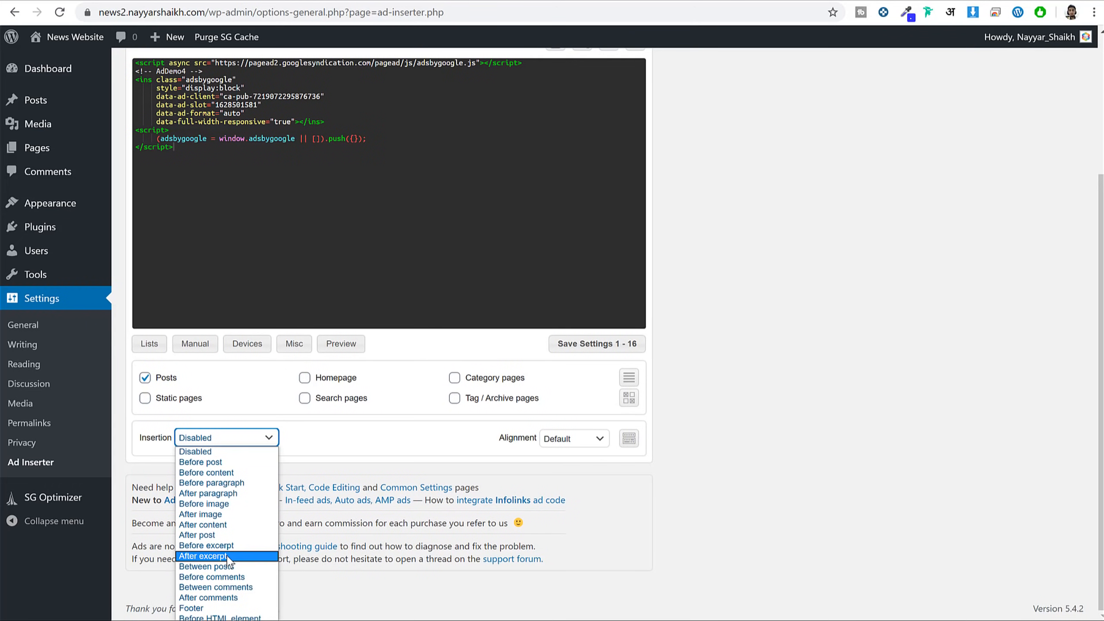
left_click(208, 525)
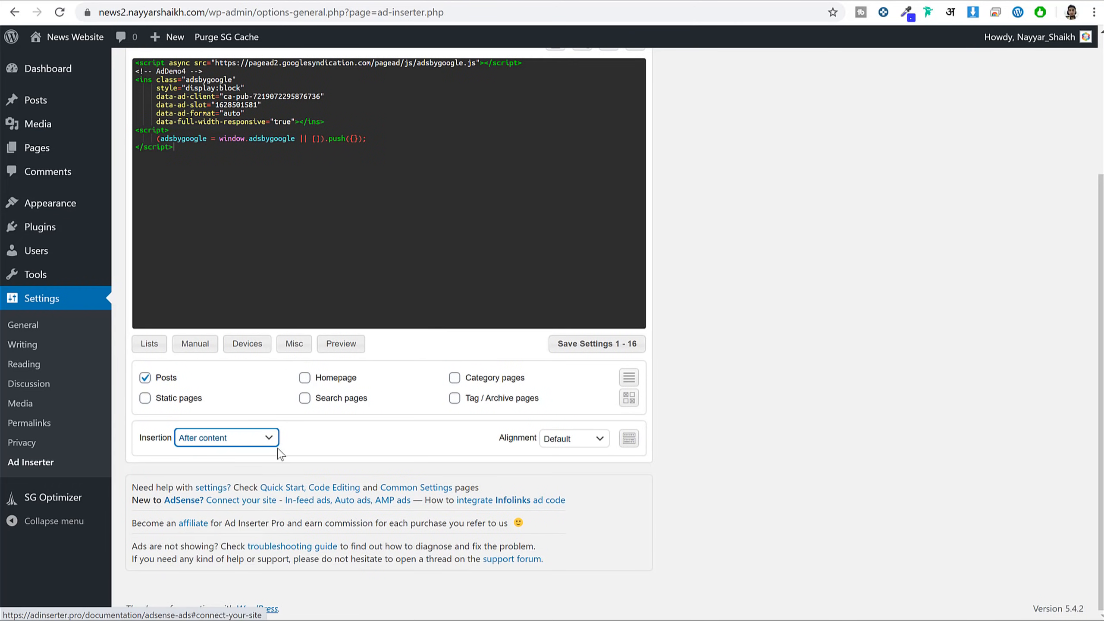
left_click(270, 438)
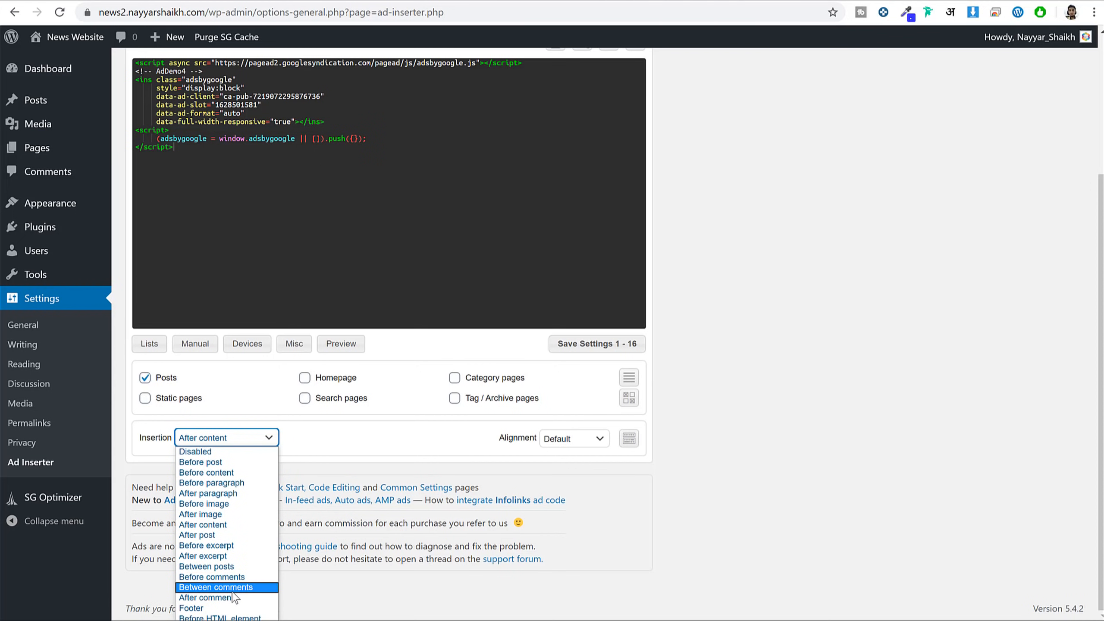
left_click(294, 440)
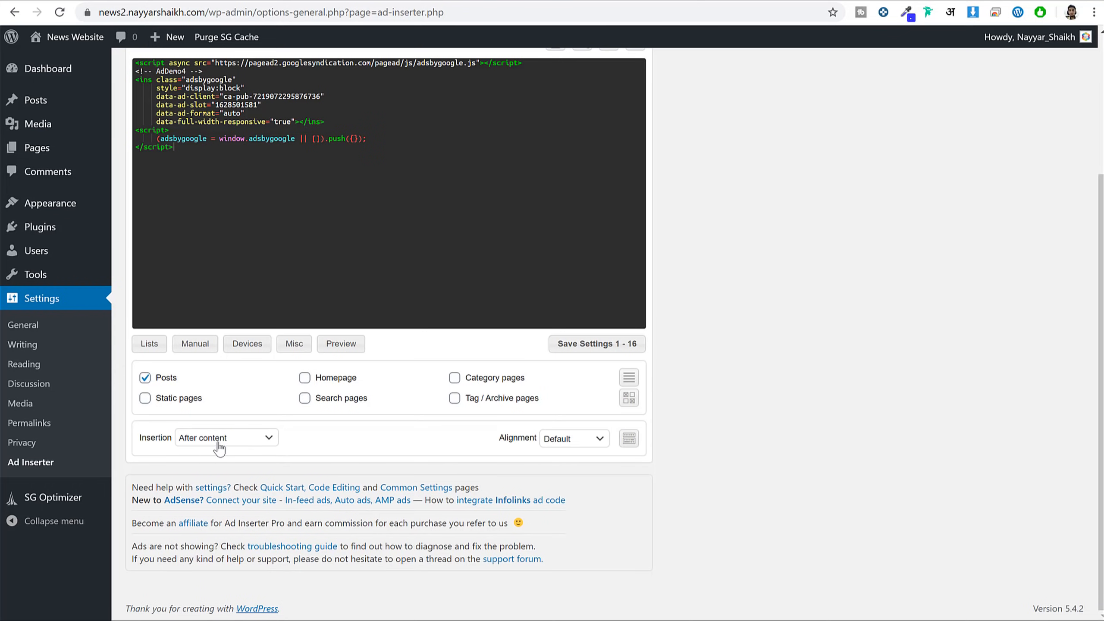
left_click(609, 349)
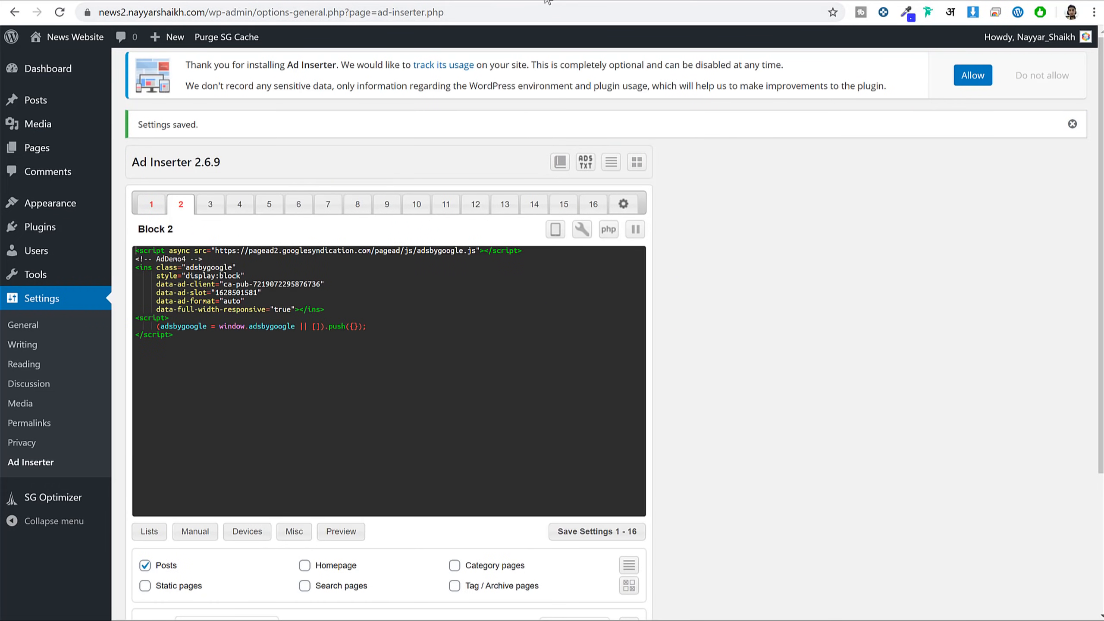
left_click(75, 36)
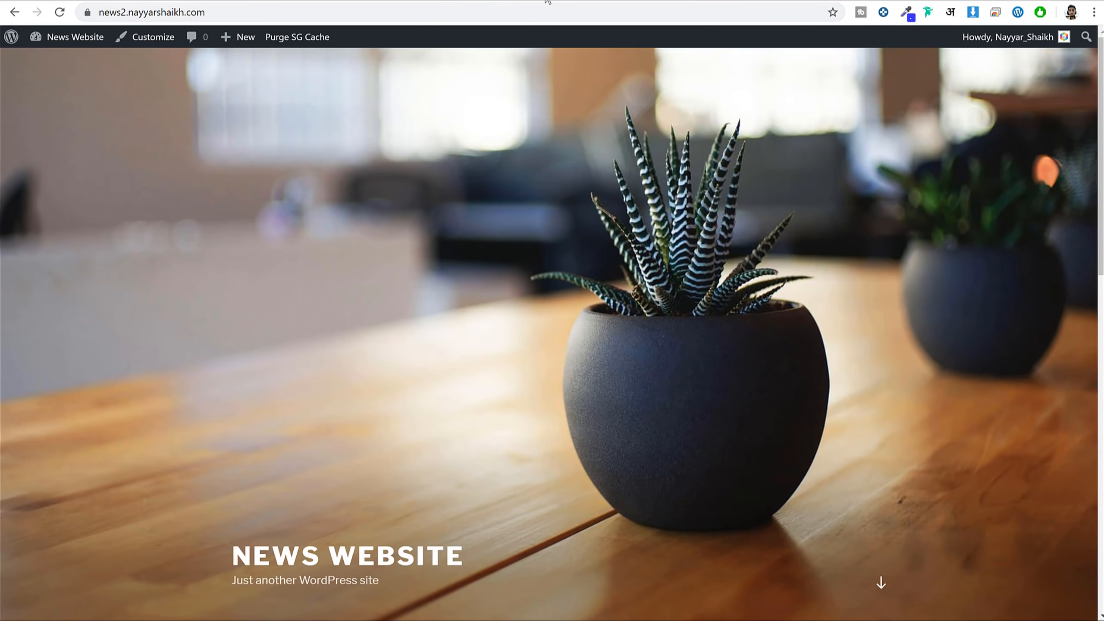
Open the Best Nikon lenses 2018 post from the News Website home page.
left_click(378, 557)
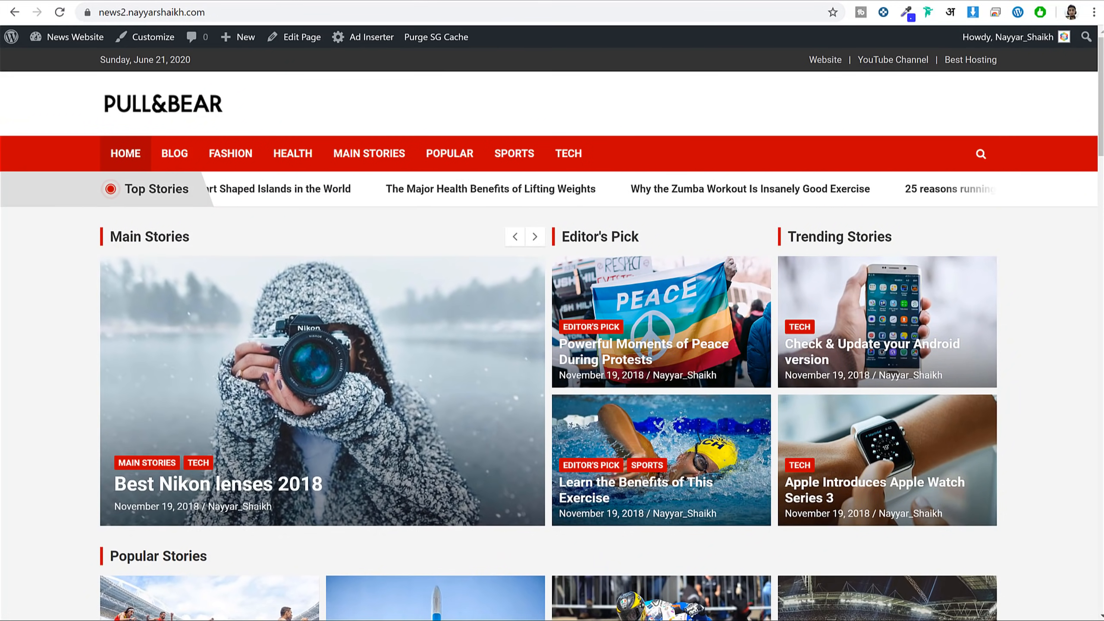
left_click(262, 416)
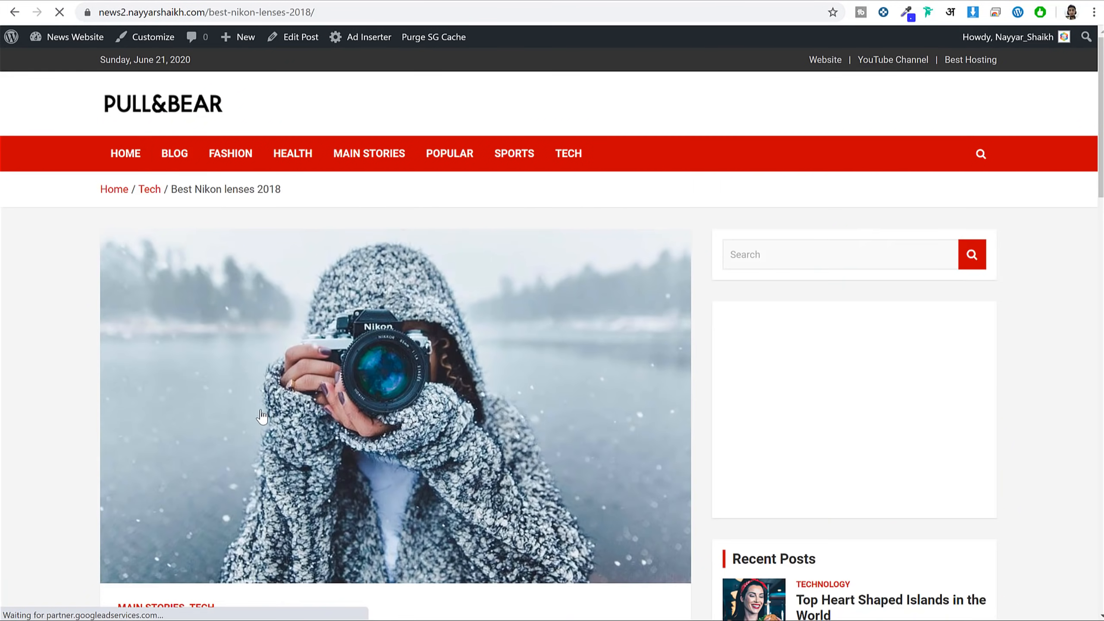
scroll(331, 369, "down", 7)
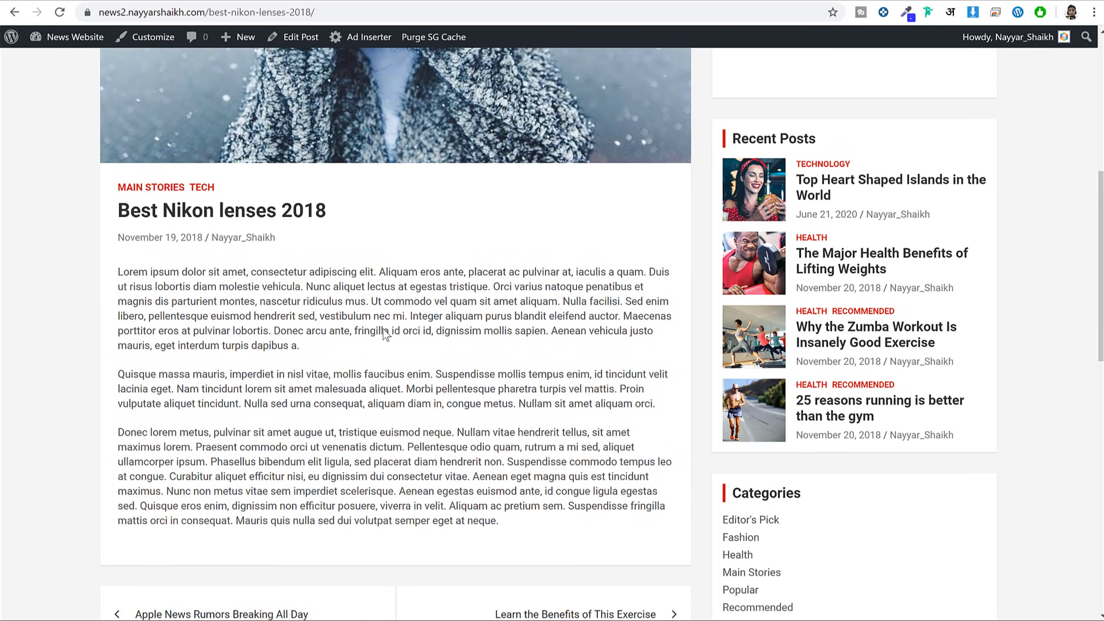
scroll(749, 231, "up", 5)
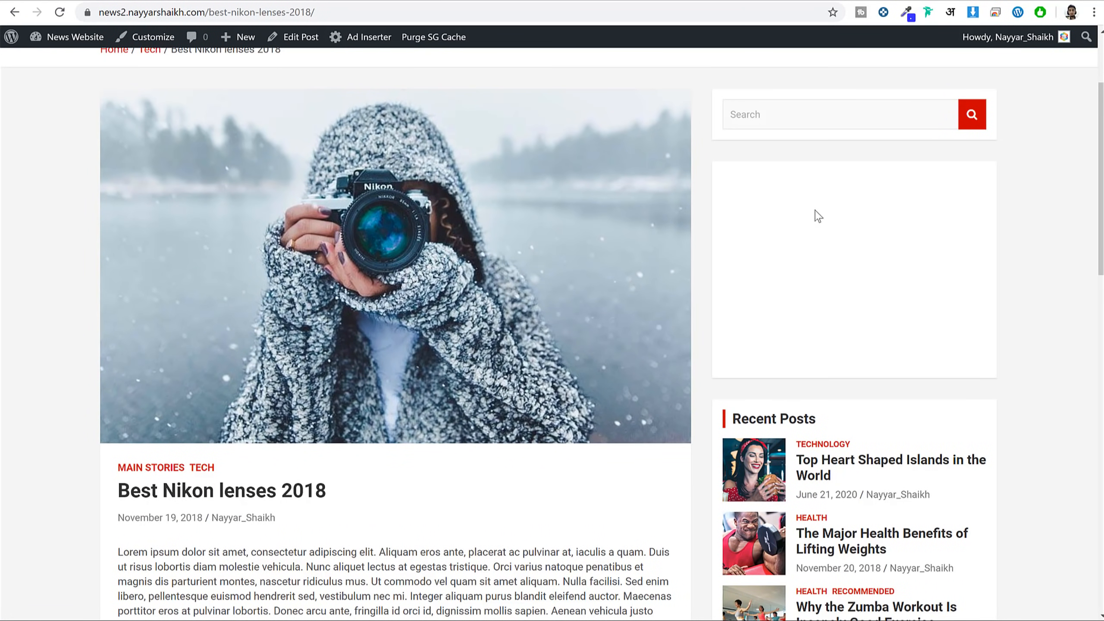
Scroll through the Nikon post's body checking for the inserted ad.
double_click(148, 12)
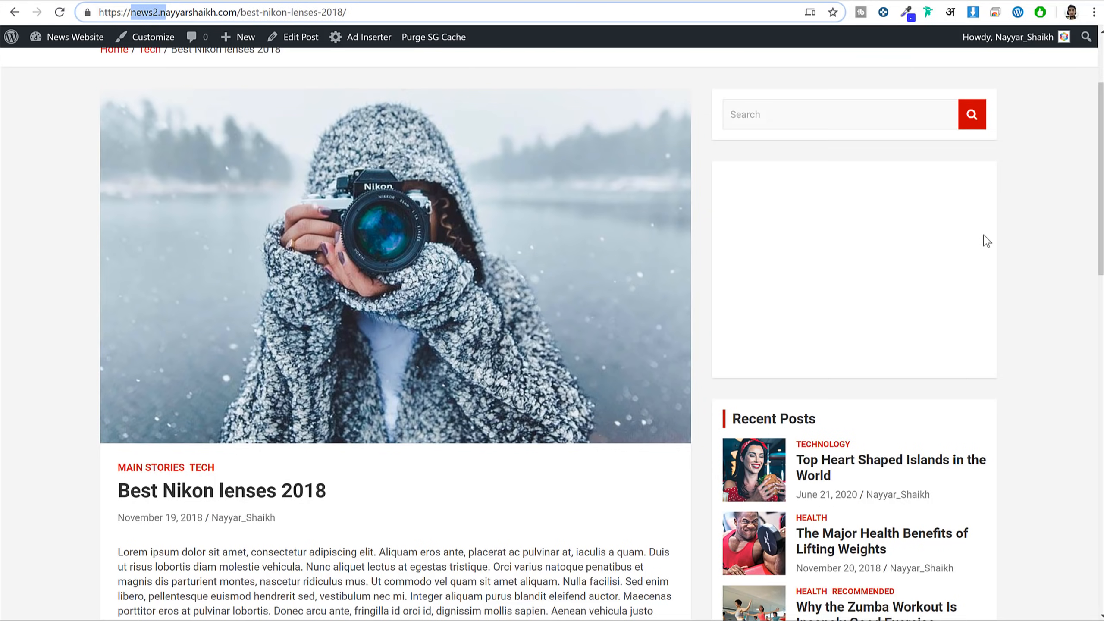
scroll(995, 242, "down", 1)
scroll(968, 262, "up", 3)
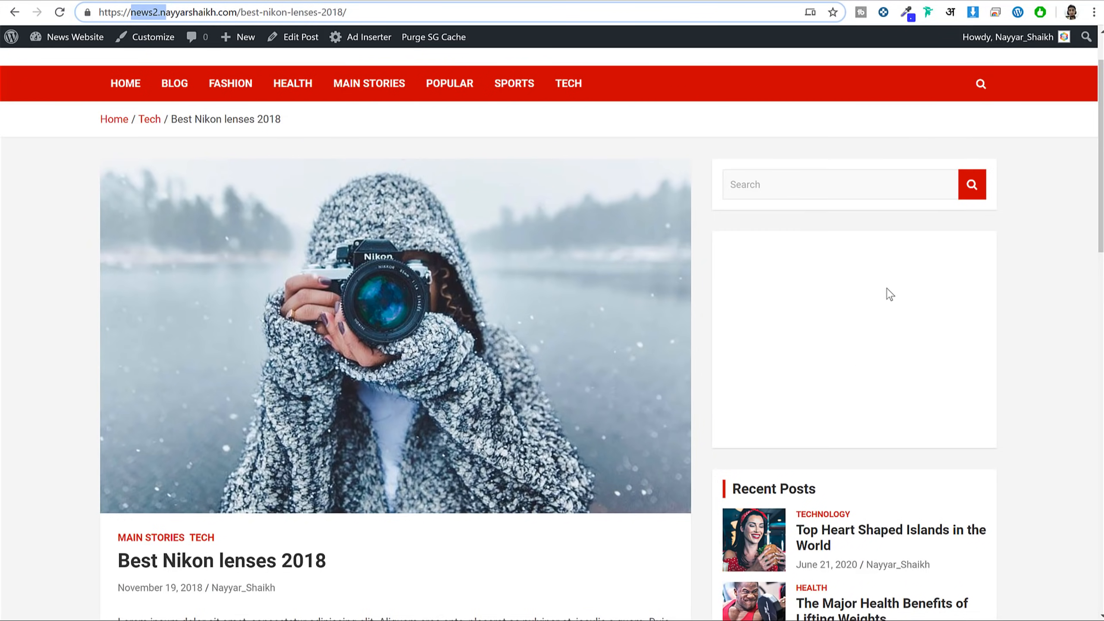
scroll(889, 294, "down", 10)
scroll(436, 307, "up", 3)
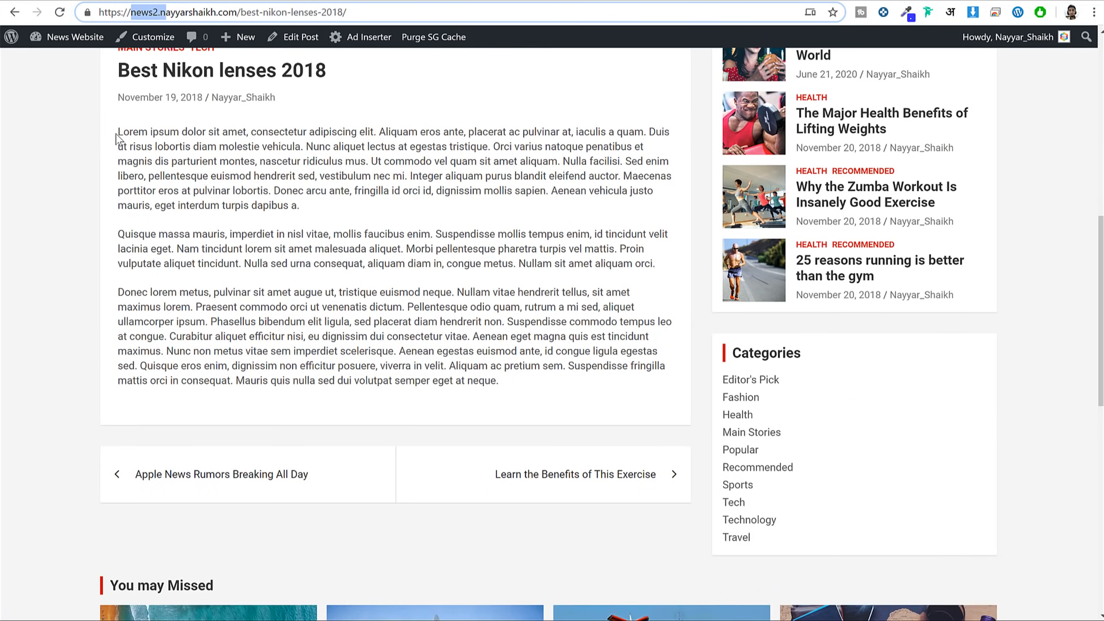
left_click_drag(117, 135, 449, 370)
left_click(482, 419)
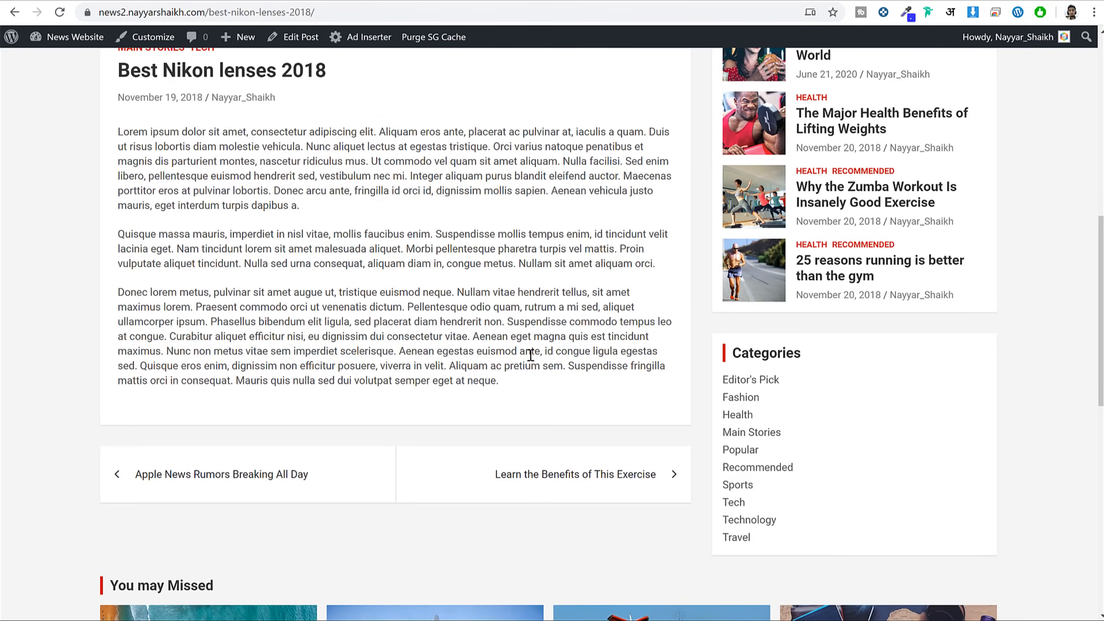
scroll(550, 366, "down", 5)
scroll(554, 363, "up", 12)
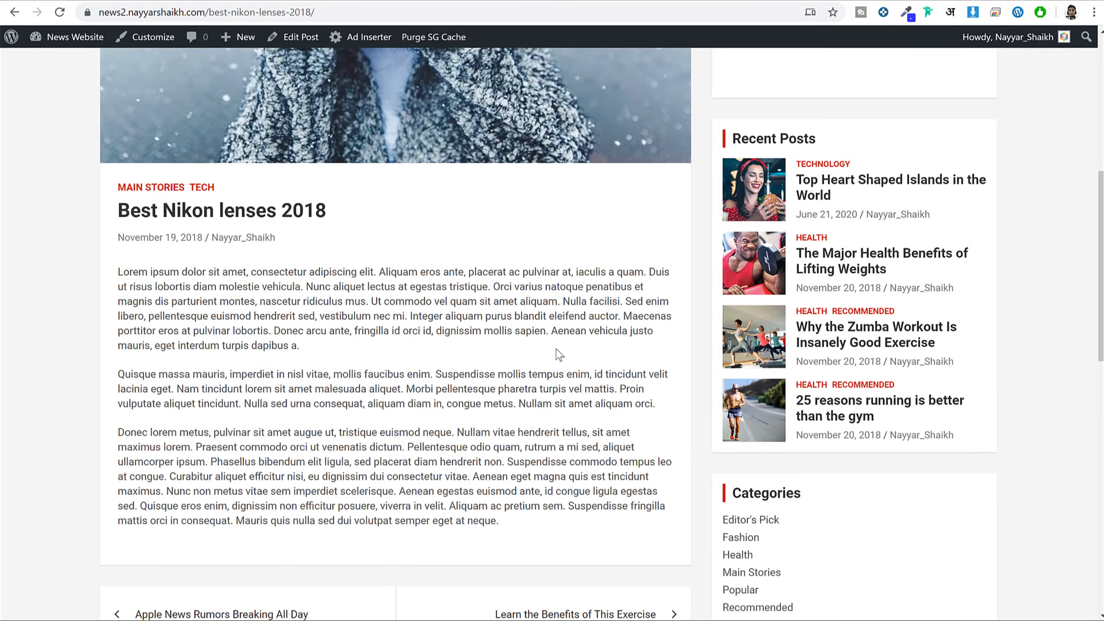
scroll(559, 363, "up", 3)
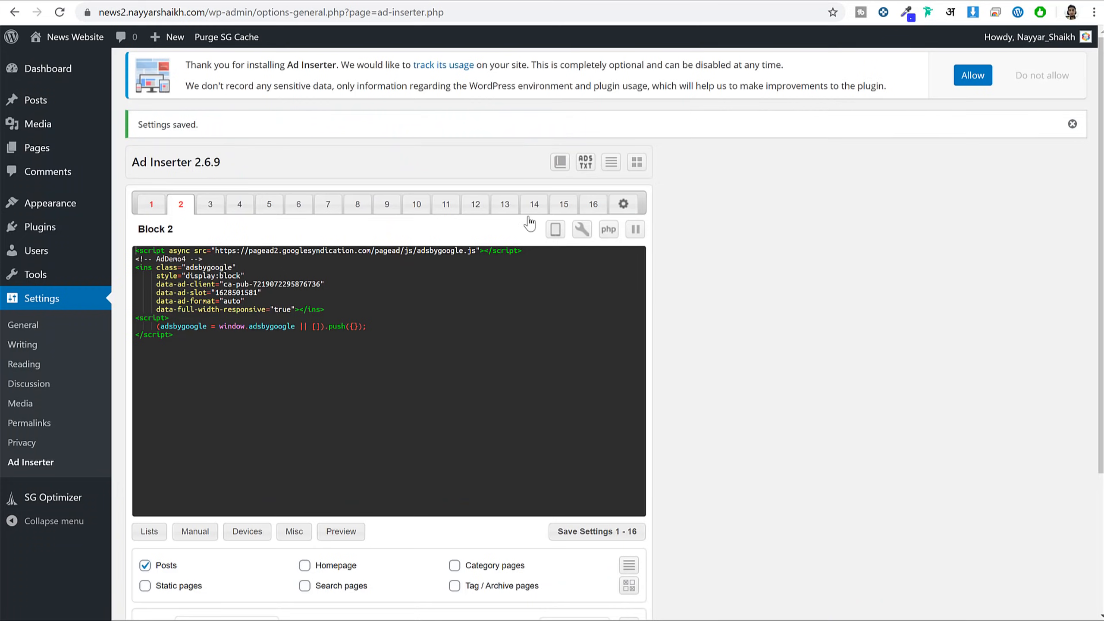
scroll(466, 322, "down", 3)
Check the Zumba Workout preview, then scroll to the Health page's You may Missed posts.
left_click(603, 2)
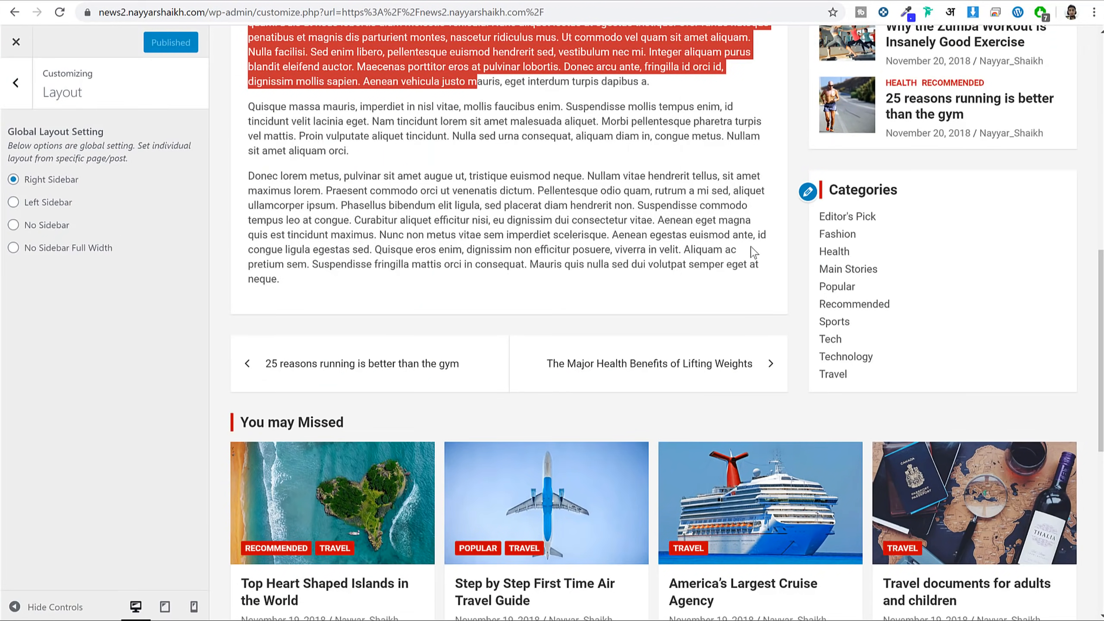
scroll(593, 257, "up", 10)
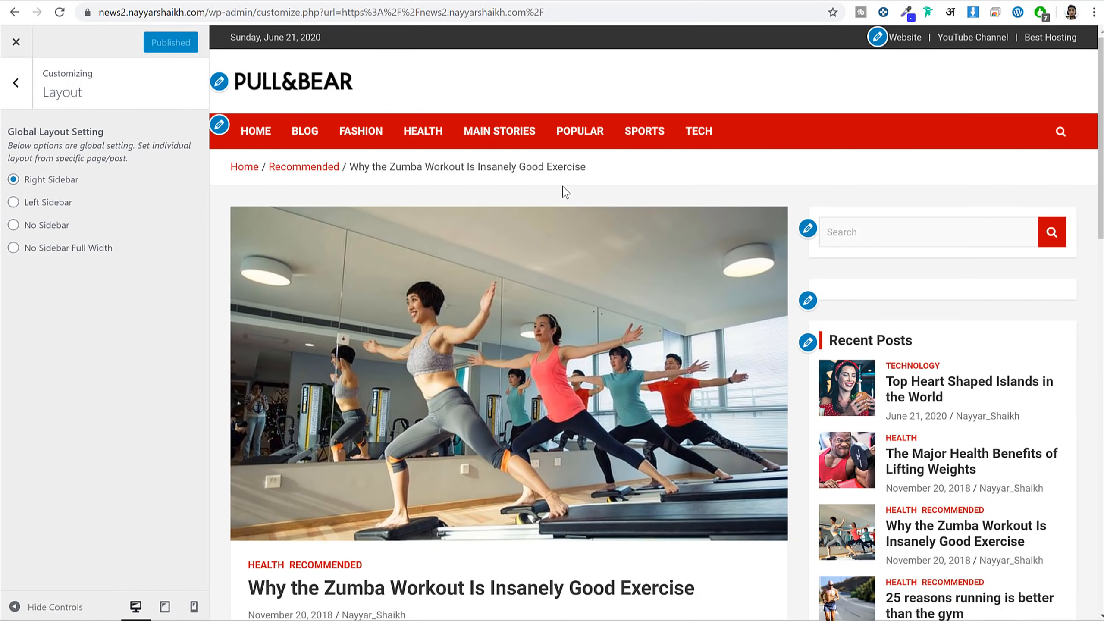
scroll(578, 203, "down", 10)
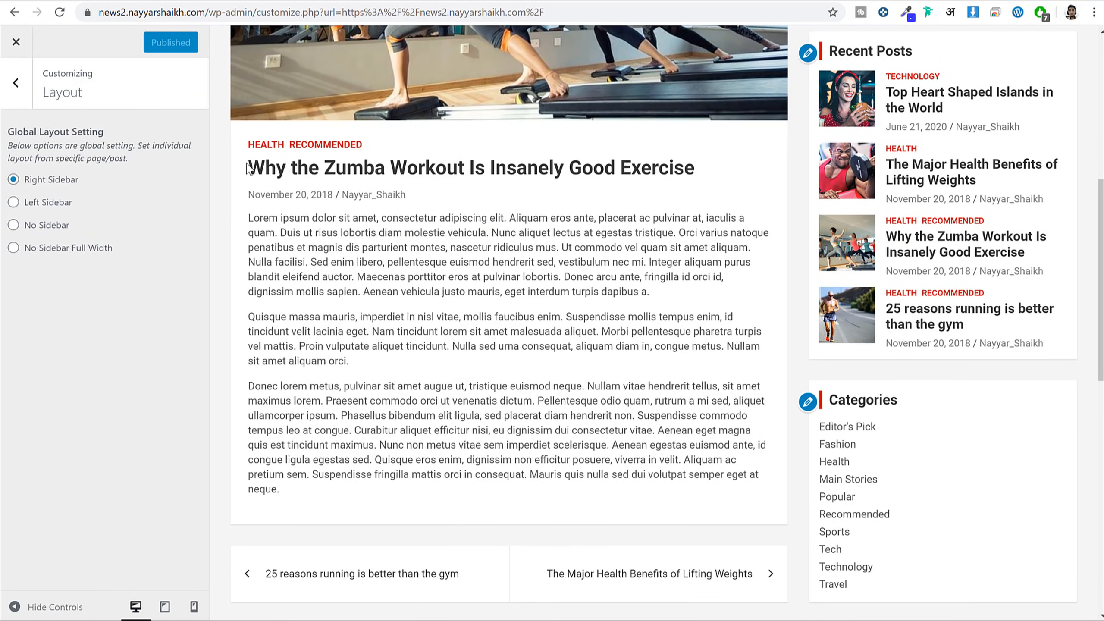
left_click_drag(246, 167, 507, 169)
left_click(548, 179)
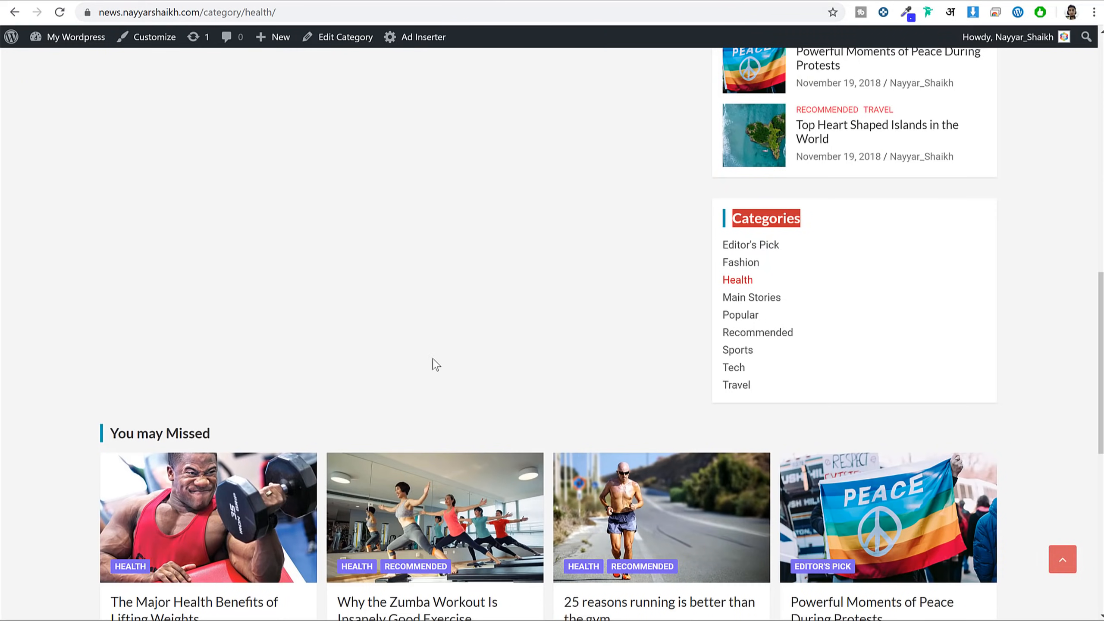
scroll(198, 420, "down", 3)
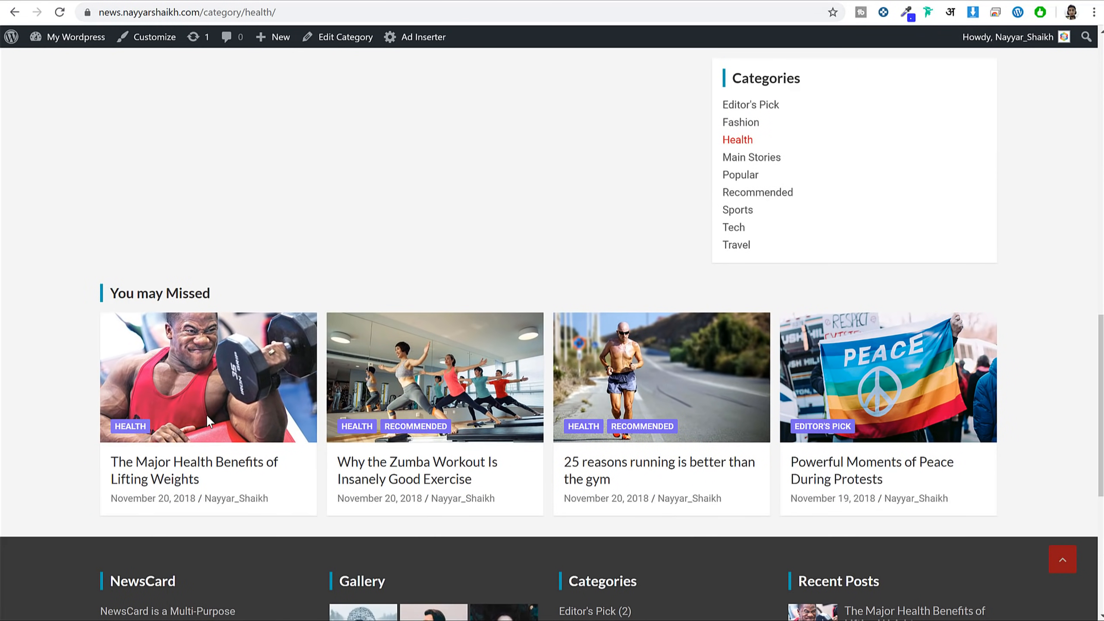
Open The Major Health Benefits of Lifting Weights post and read its opening.
left_click(235, 458)
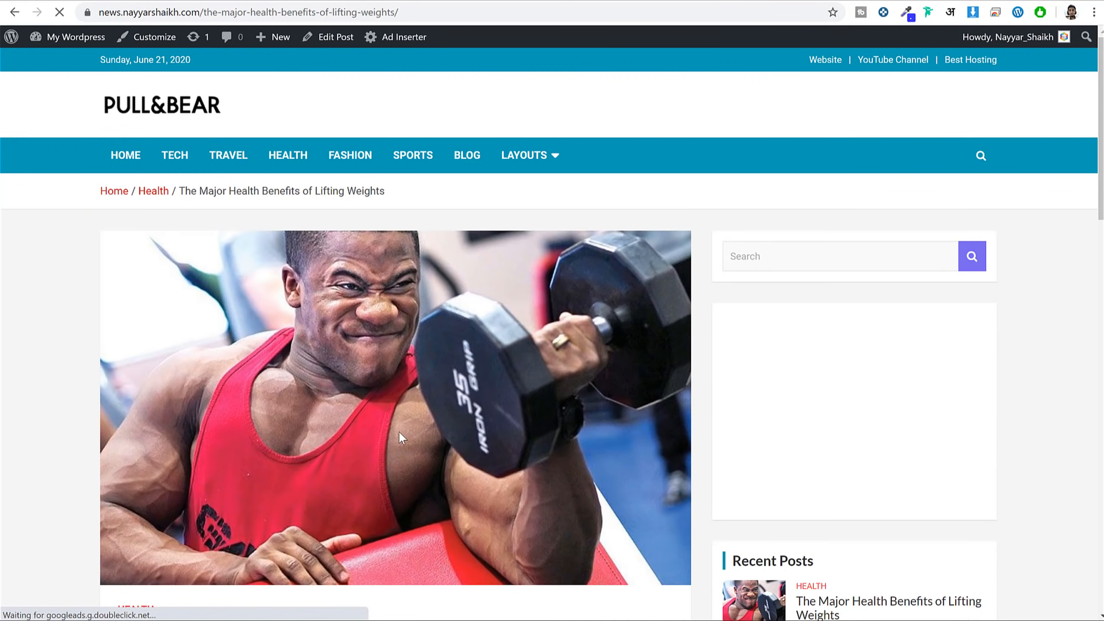
scroll(399, 431, "down", 7)
left_click_drag(132, 219, 508, 220)
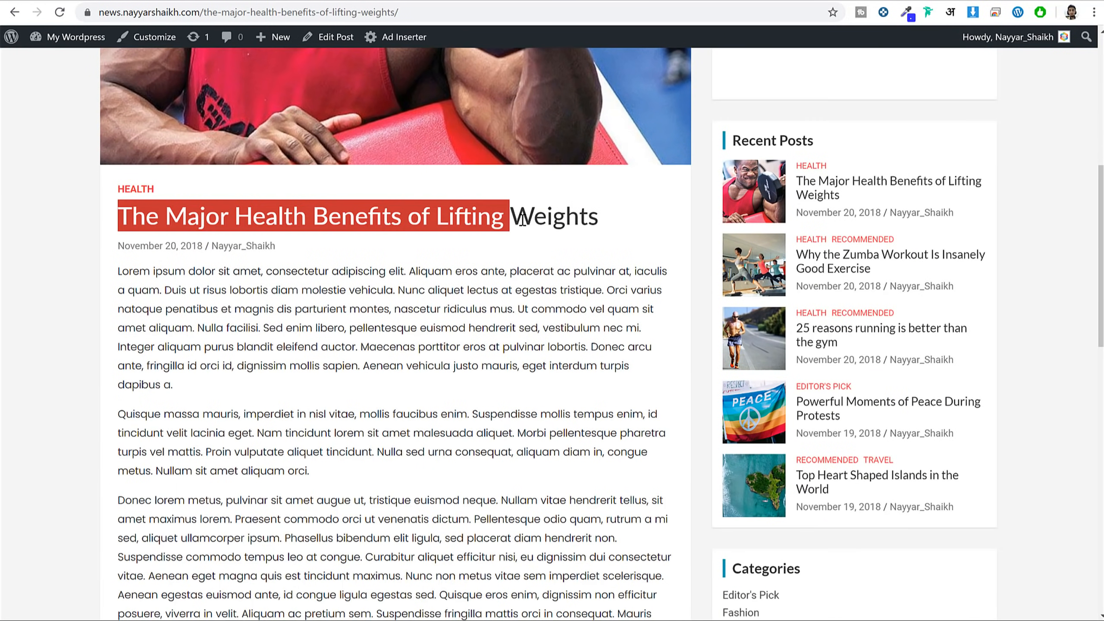
left_click(556, 257)
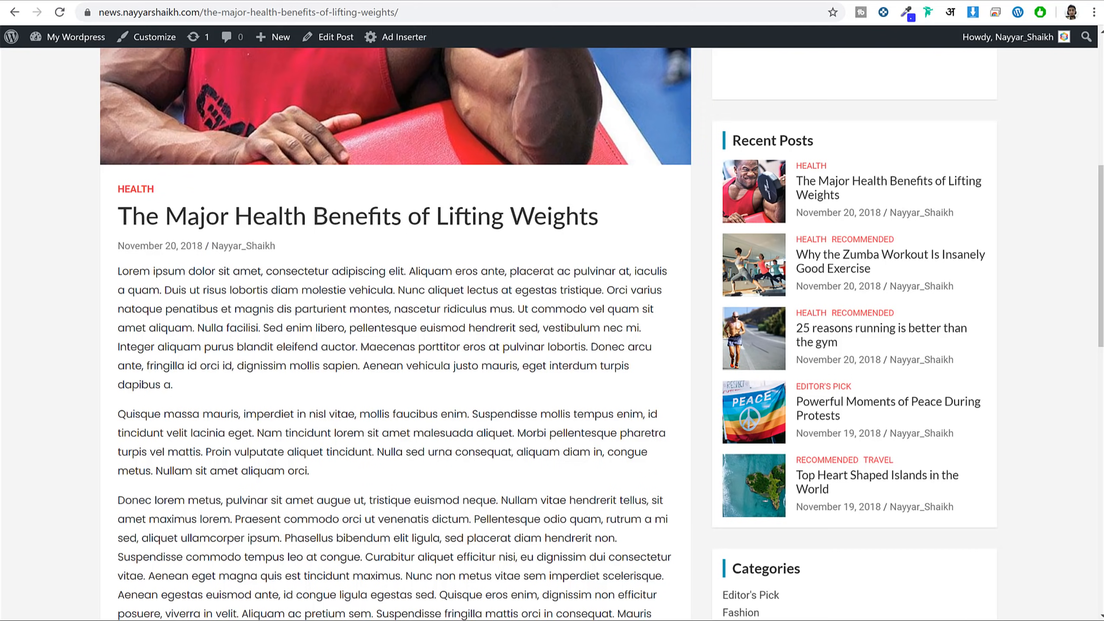
scroll(357, 291, "down", 1)
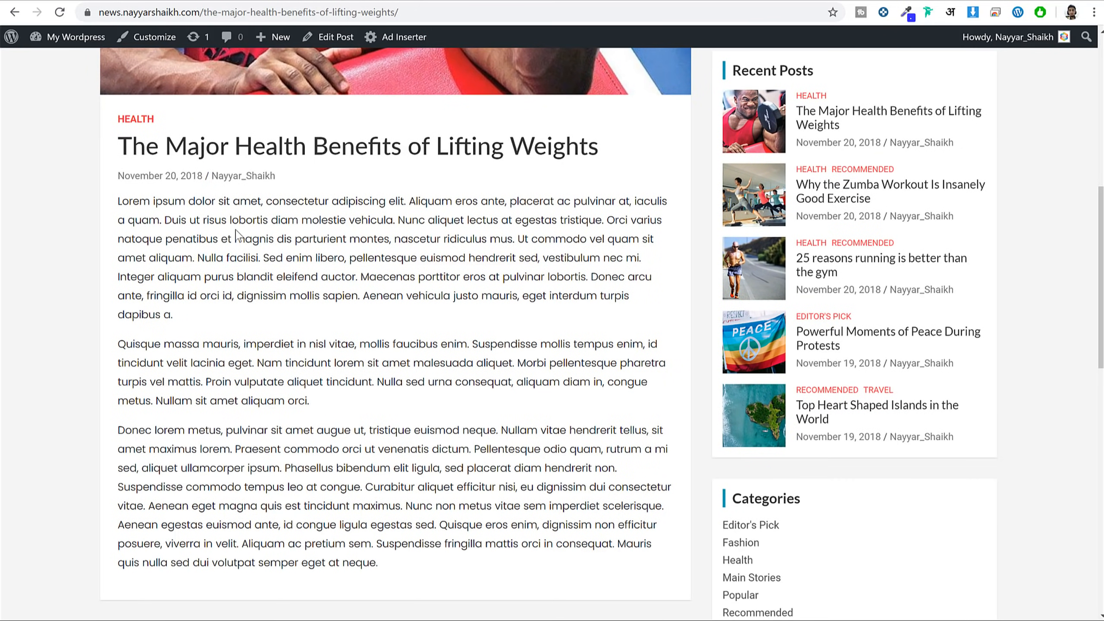
left_click_drag(228, 219, 481, 312)
left_click(488, 310)
Scroll through the post, then return the Customizer from Layout to its main sections.
scroll(846, 250, "up", 5)
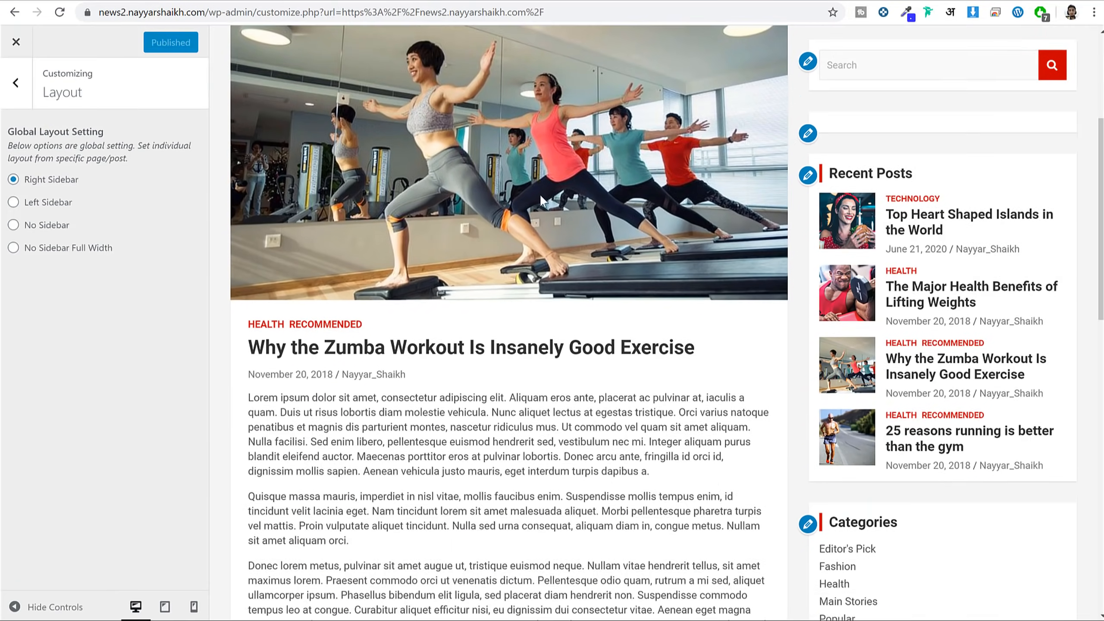
scroll(540, 194, "up", 5)
scroll(924, 199, "down", 10)
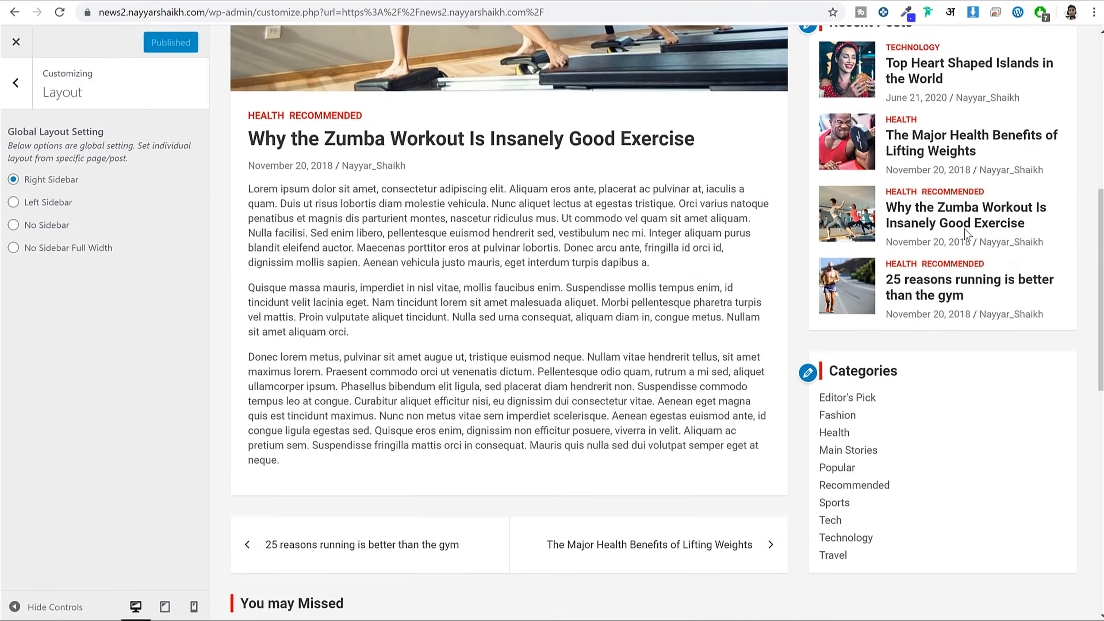
scroll(961, 402, "down", 3)
scroll(960, 402, "up", 13)
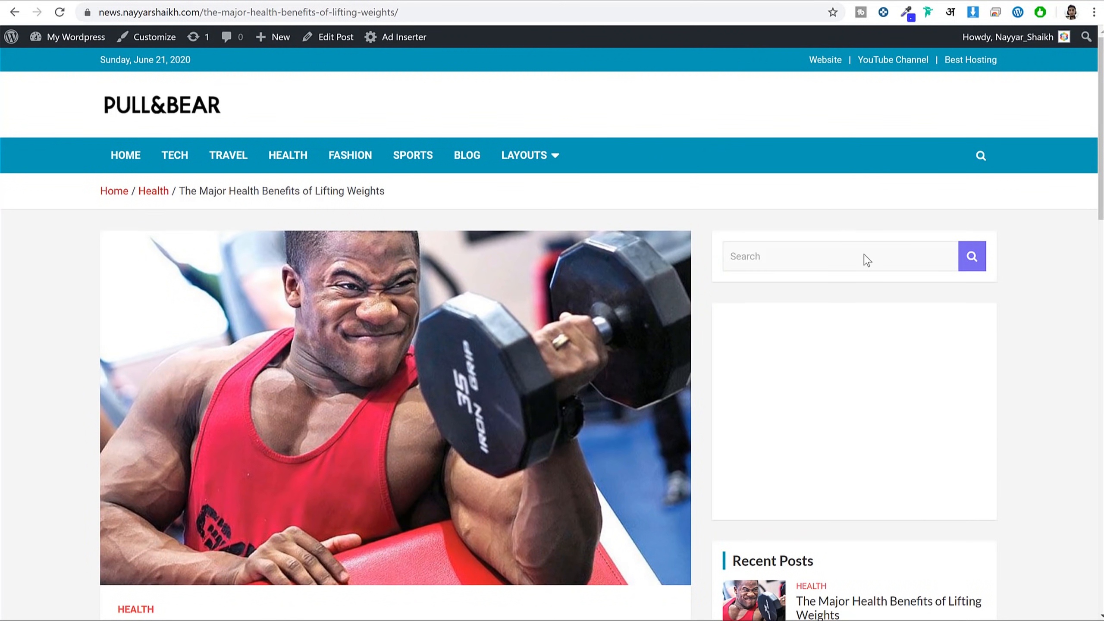
scroll(905, 303, "down", 15)
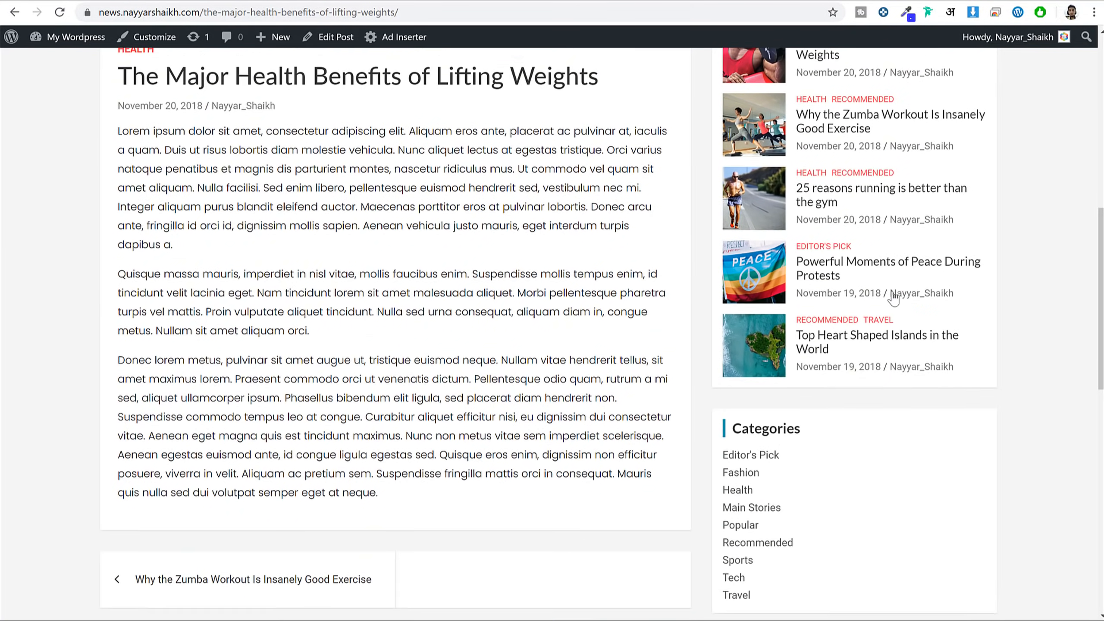
scroll(904, 303, "up", 2)
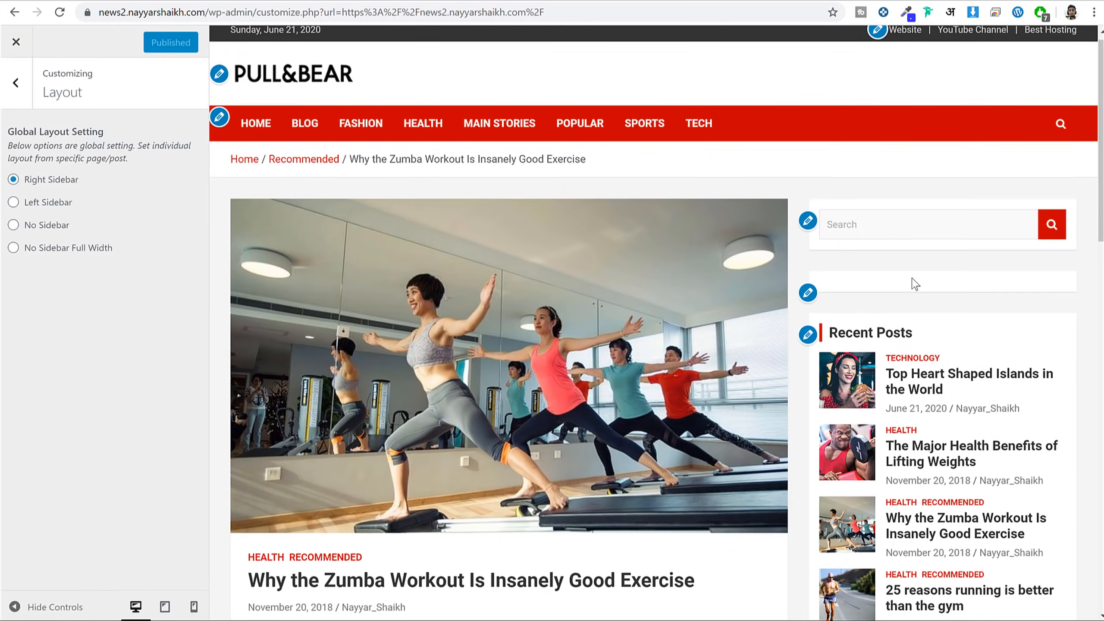
scroll(912, 277, "down", 6)
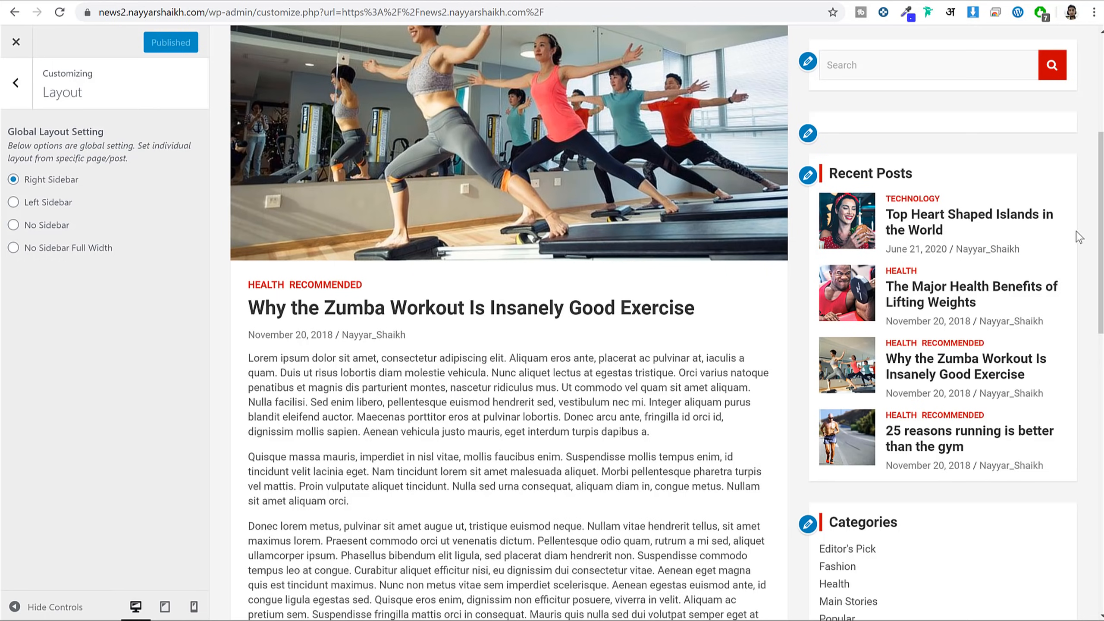
key("Escape")
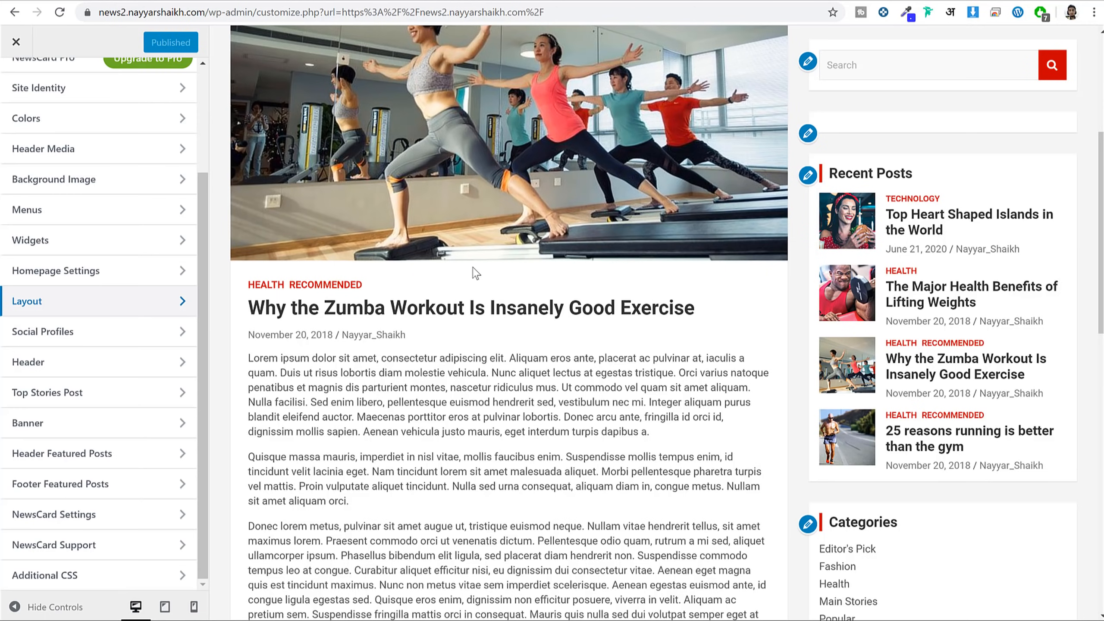
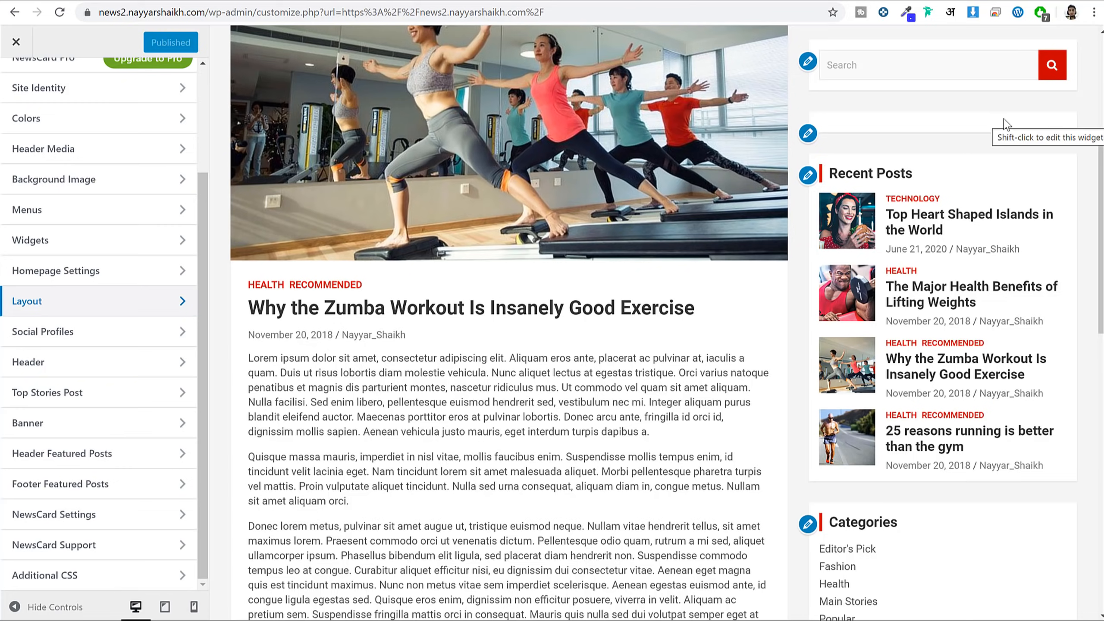
Load bloggdude.com in a new Chrome tab and browse its homepage.
key("ctrl+t")
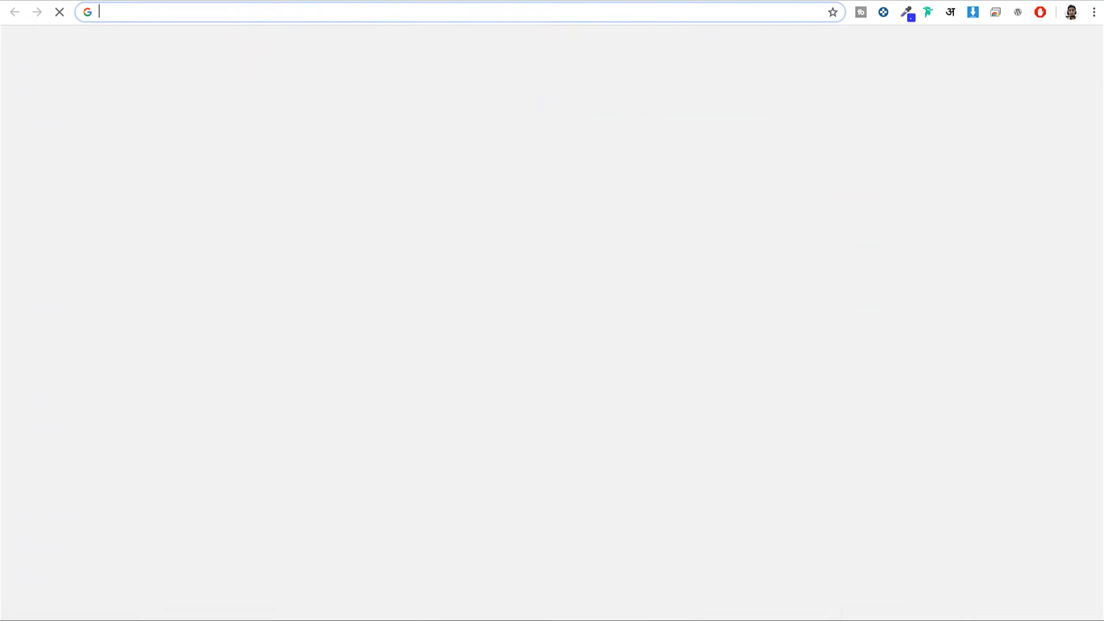
type("b")
key("Return")
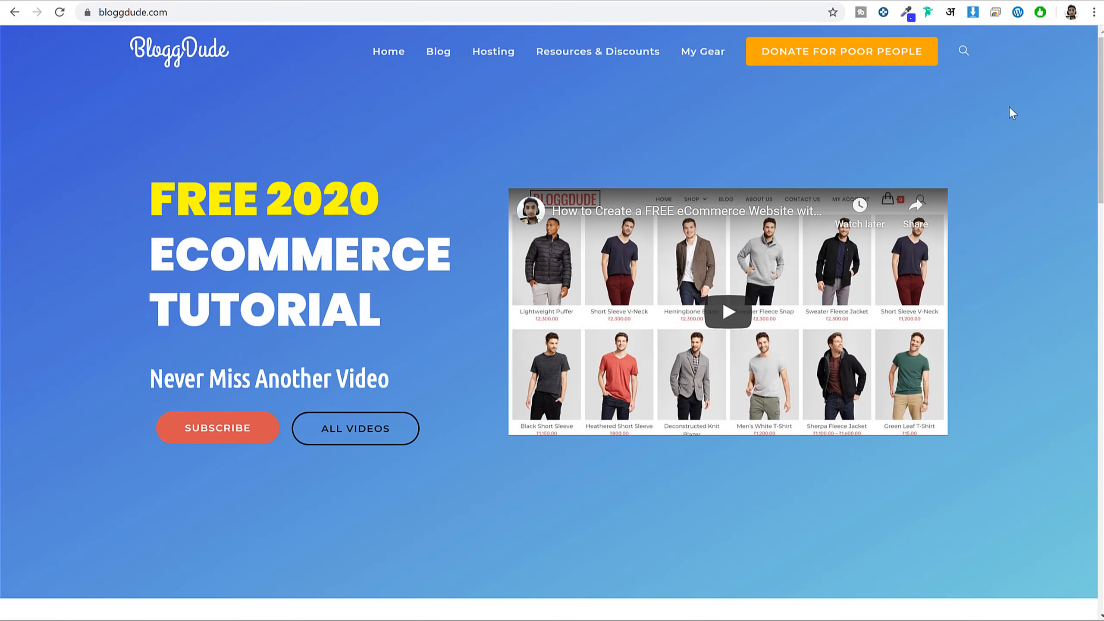
scroll(1017, 169, "down", 10)
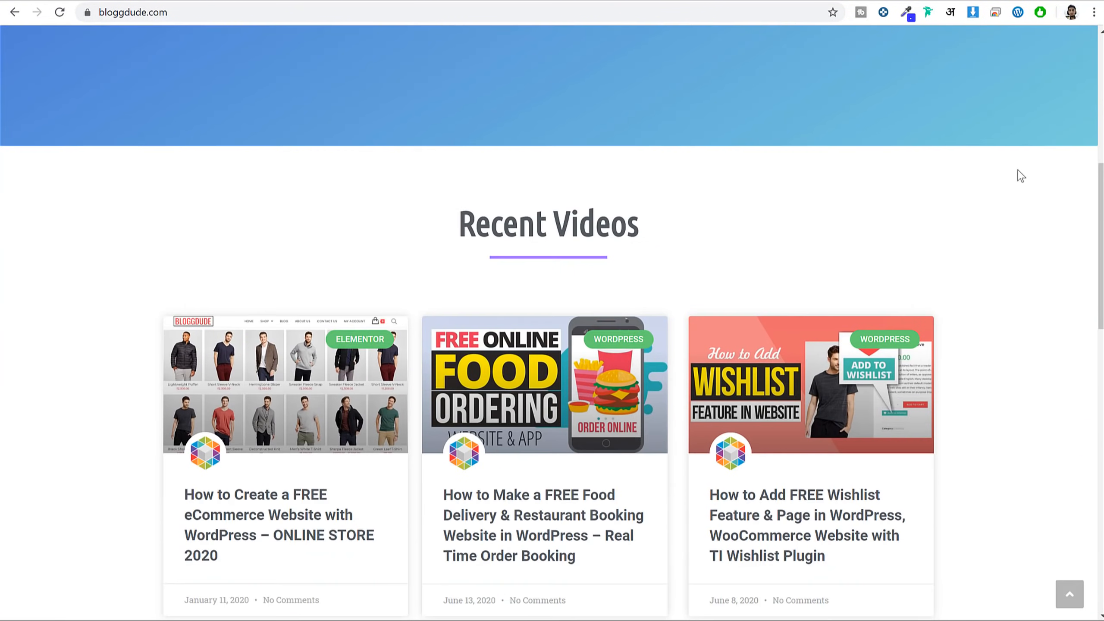
scroll(1017, 172, "down", 10)
scroll(483, 235, "up", 7)
Open the free food delivery website tutorial post and scroll to its download links.
left_click(582, 345)
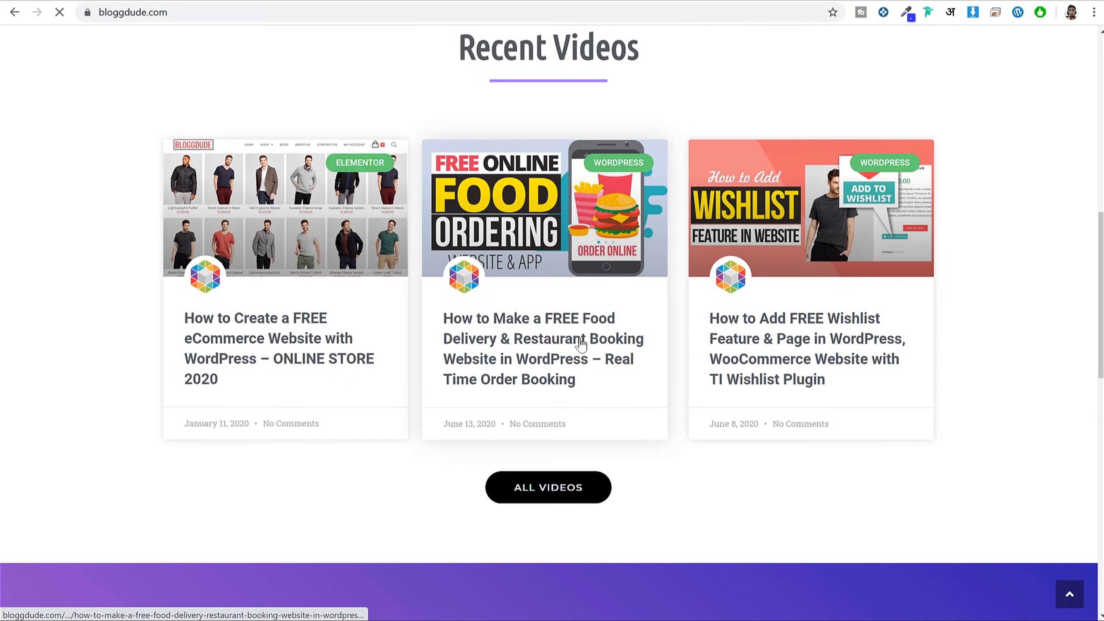
scroll(583, 329, "down", 10)
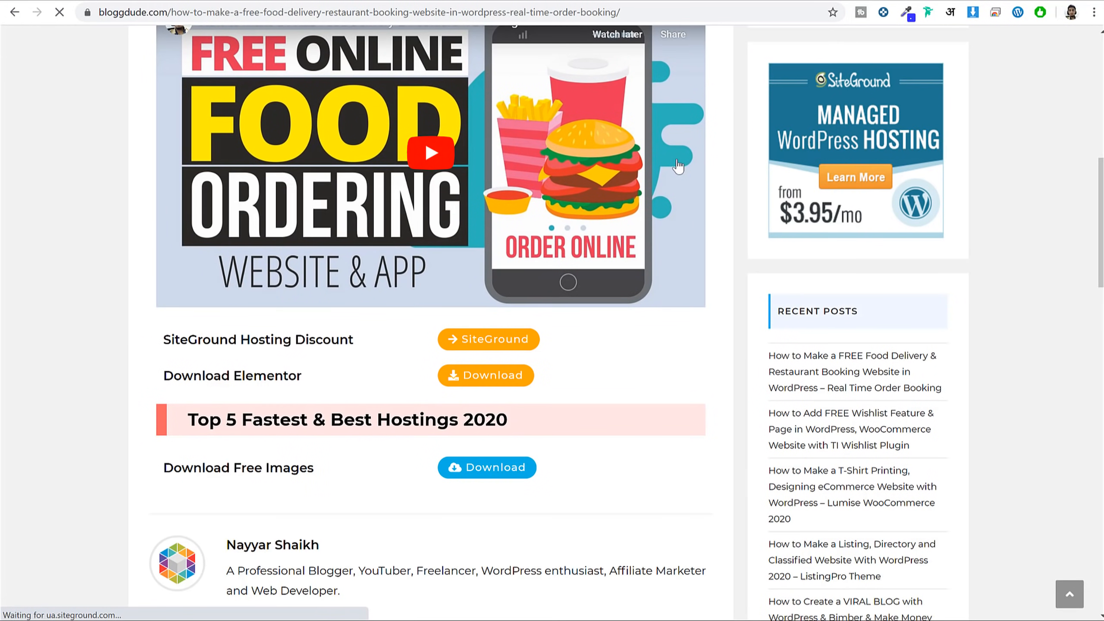
scroll(912, 222, "up", 10)
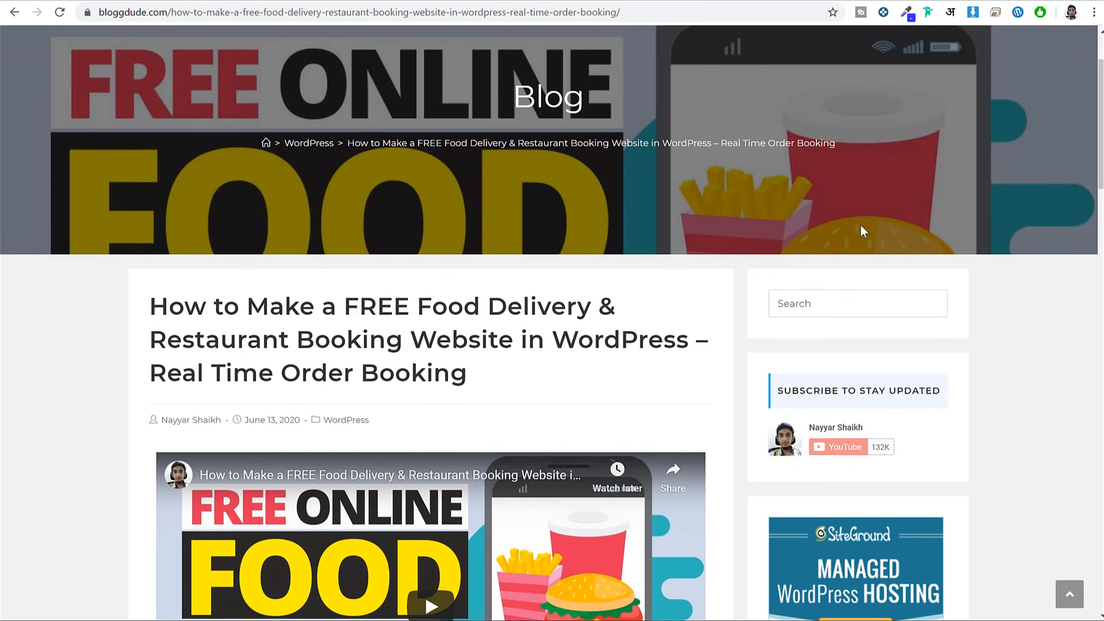
scroll(855, 243, "down", 1)
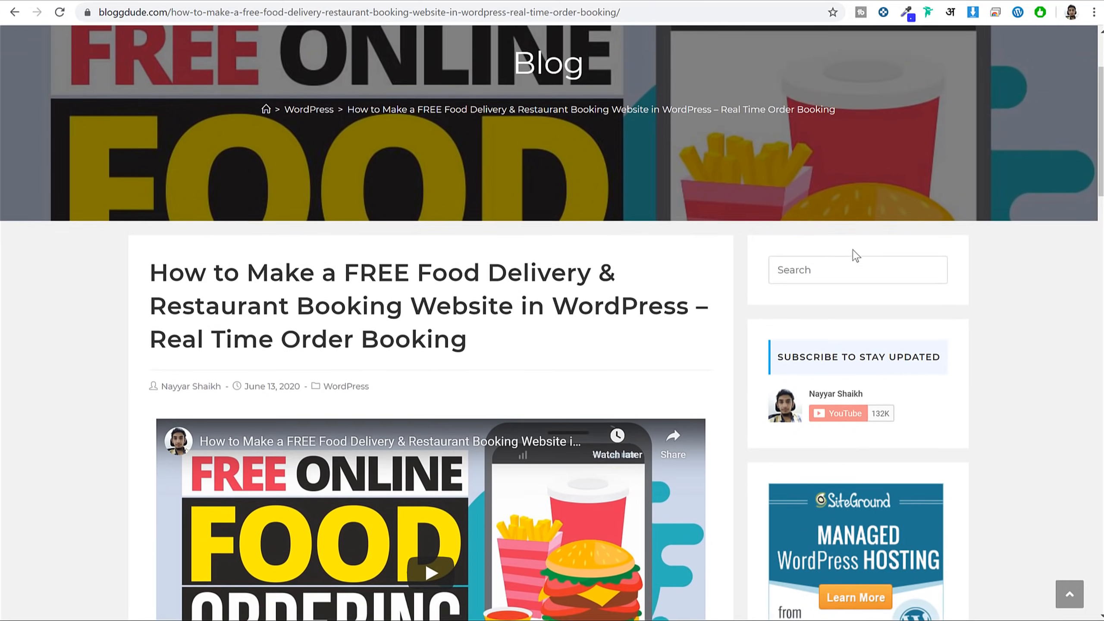
scroll(855, 254, "down", 10)
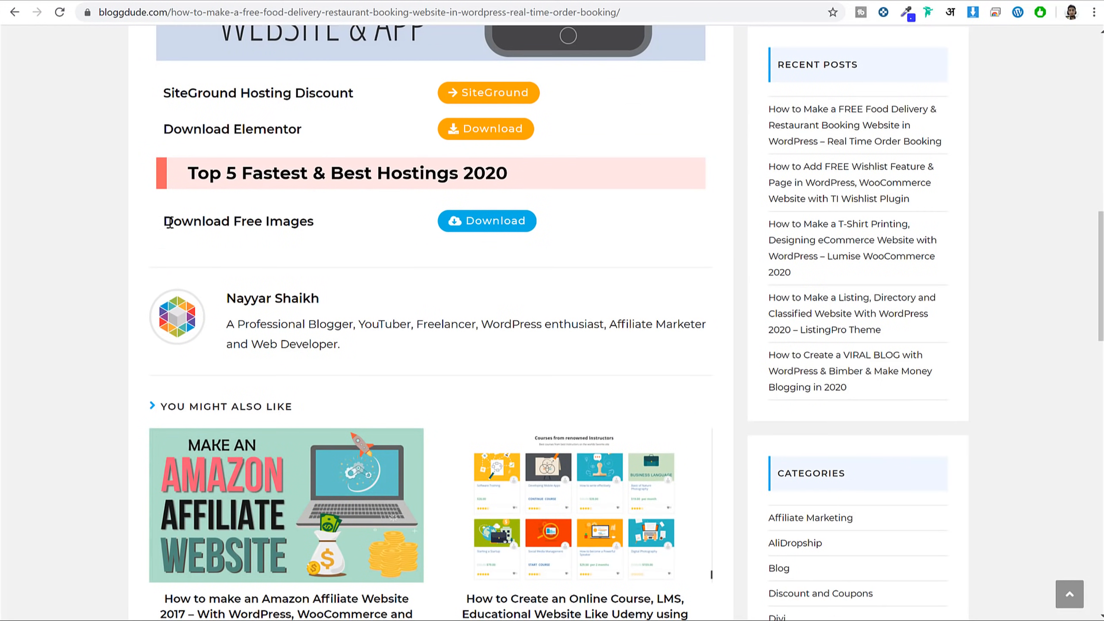
left_click_drag(169, 222, 325, 224)
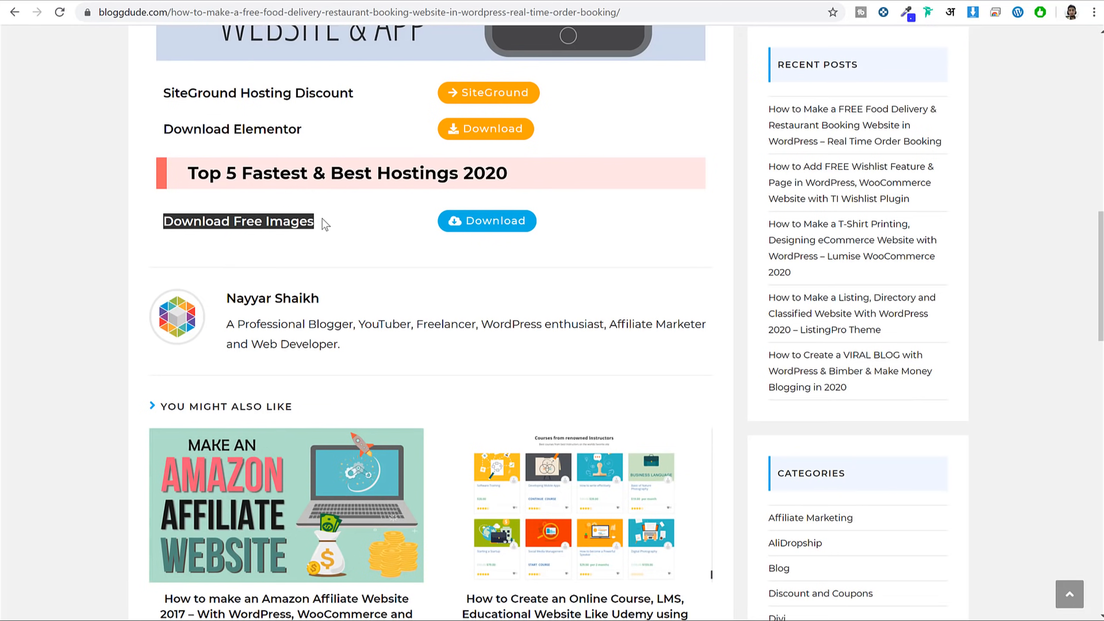
left_click(325, 224)
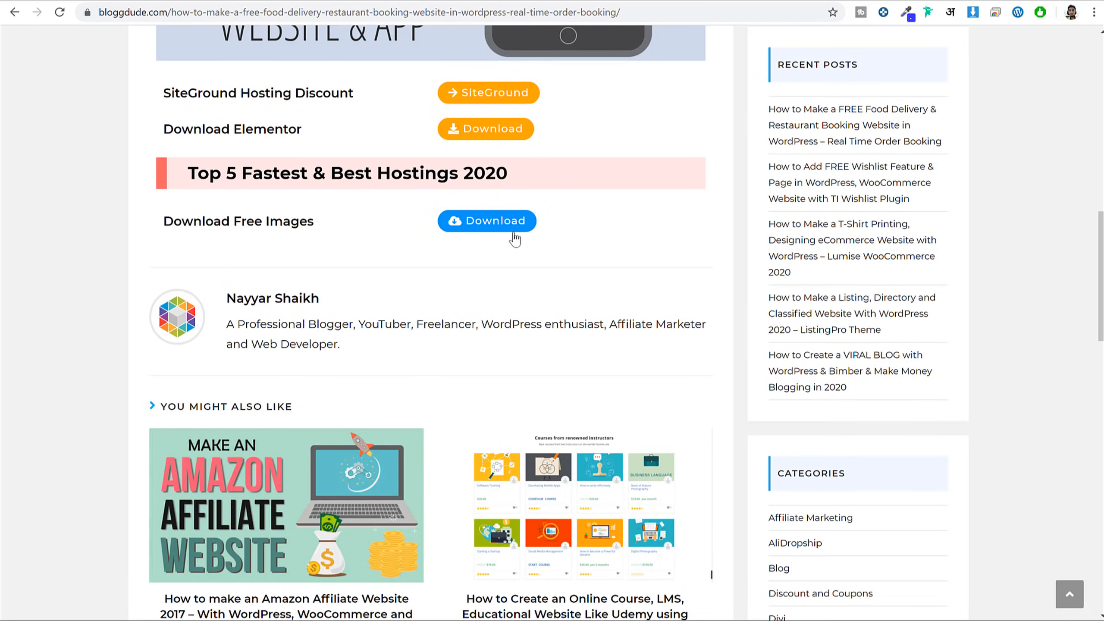
In the NewsCard folder, inspect the mywordpress XML export and newscard-default zip files.
key("alt+Tab")
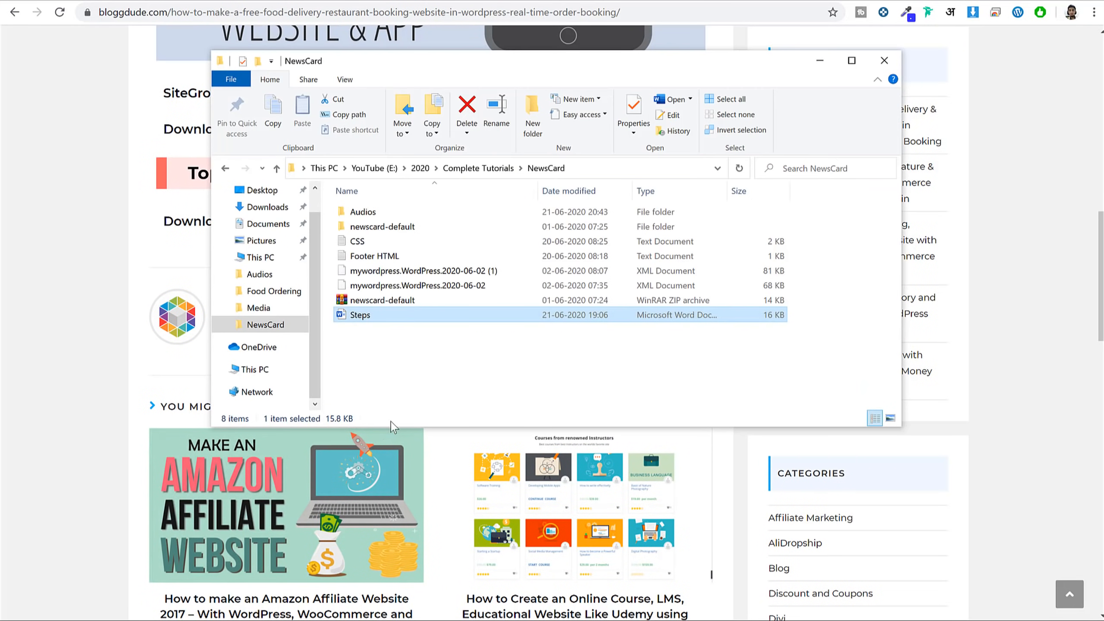
left_click(466, 384)
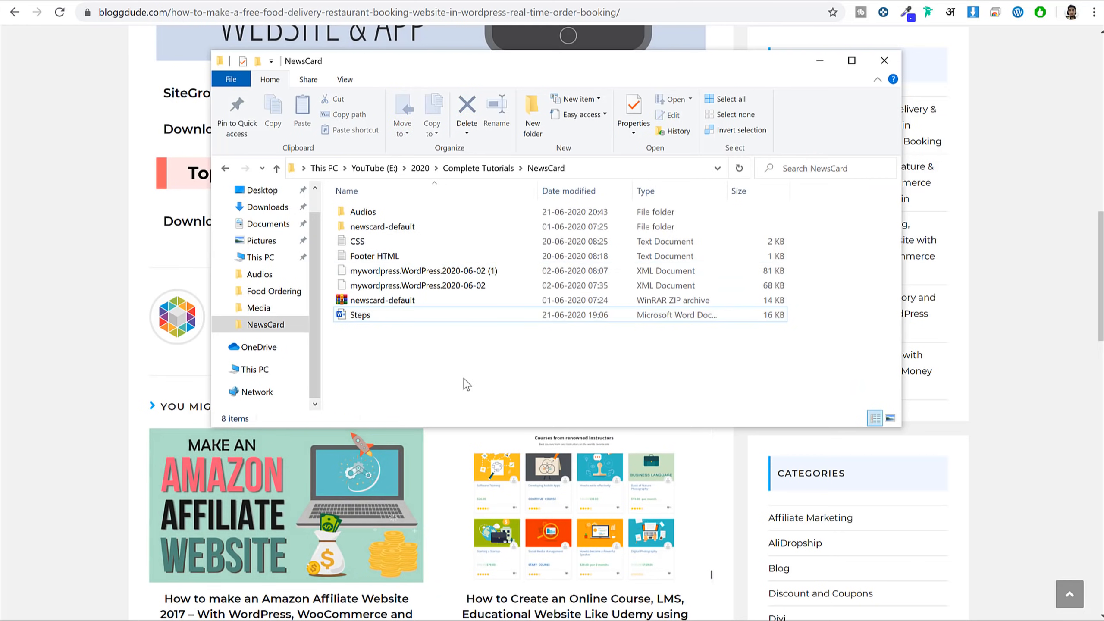
right_click(360, 291)
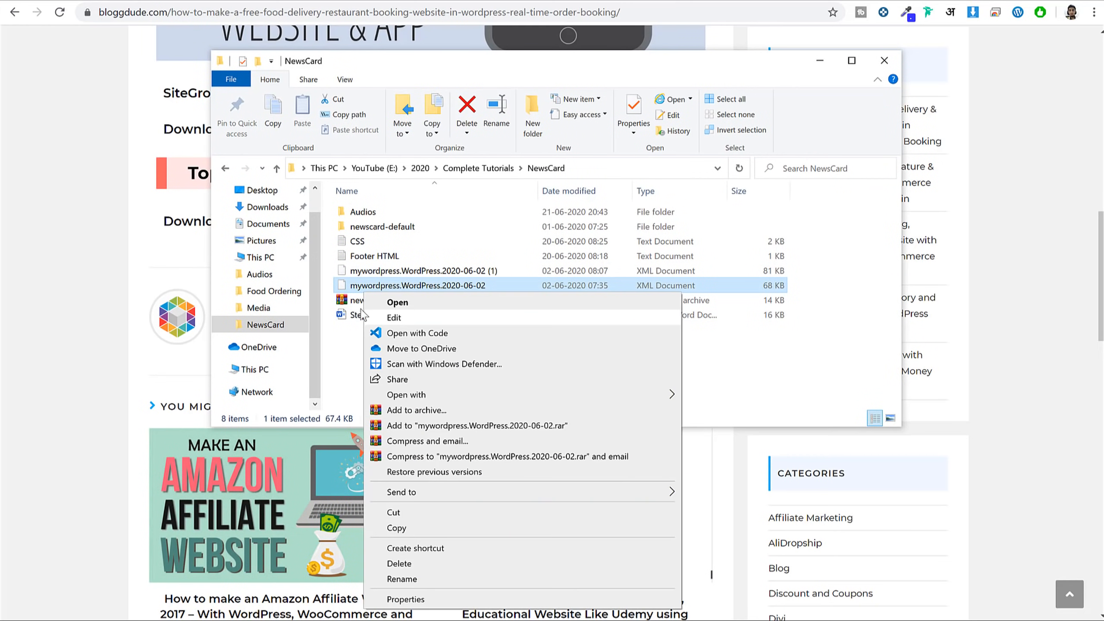
right_click(355, 300)
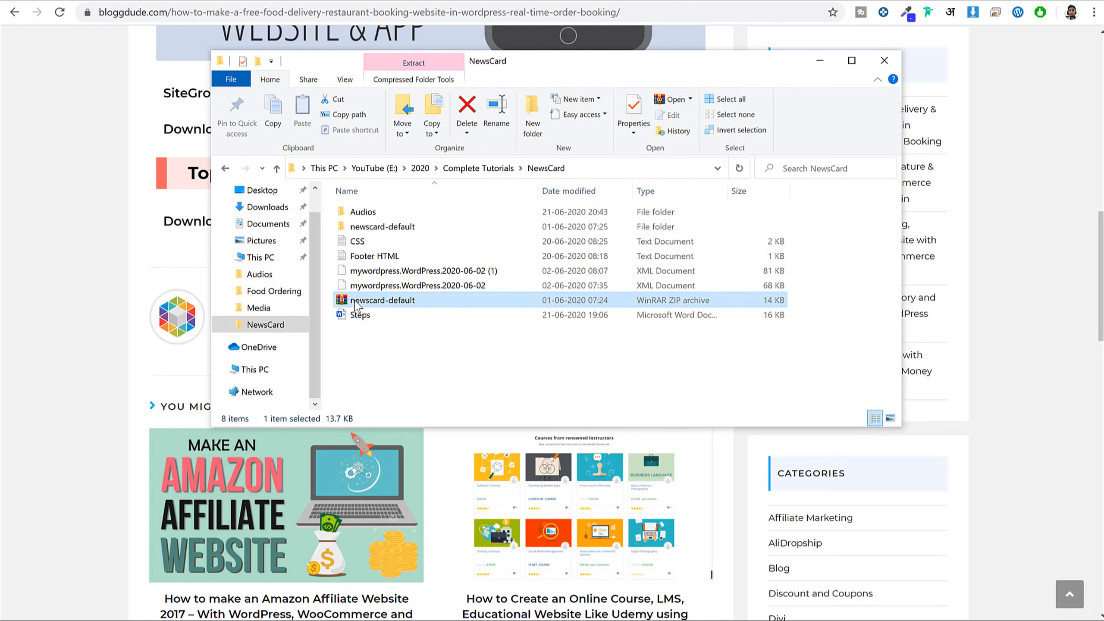
left_click(597, 369)
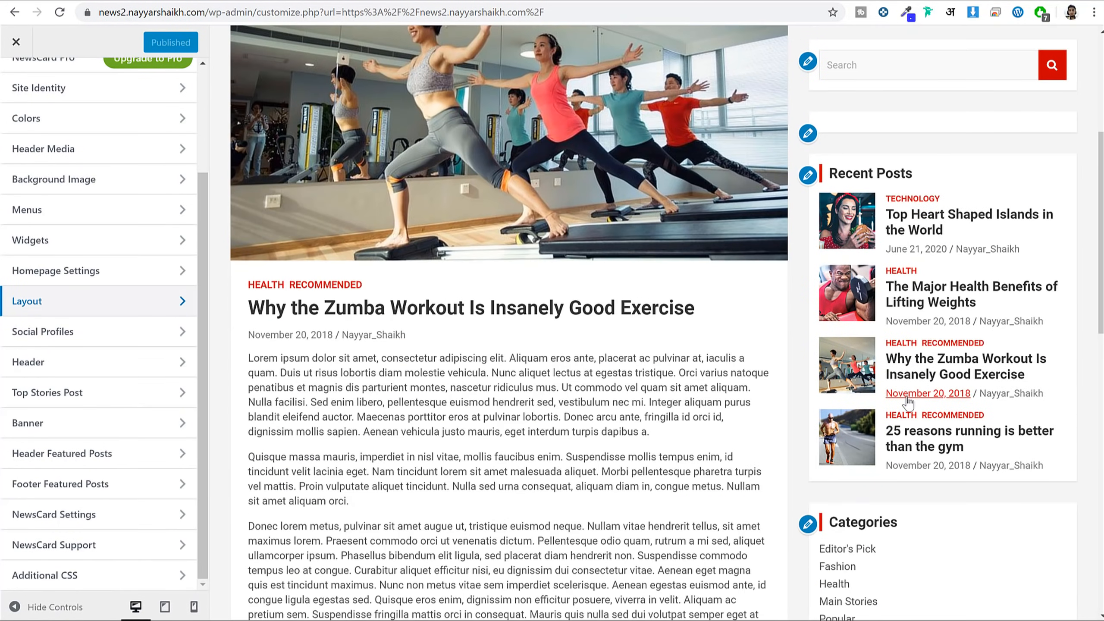
Preview the Zumba workout post, then pick the CSS text file in the NewsCard folder.
left_click(906, 397)
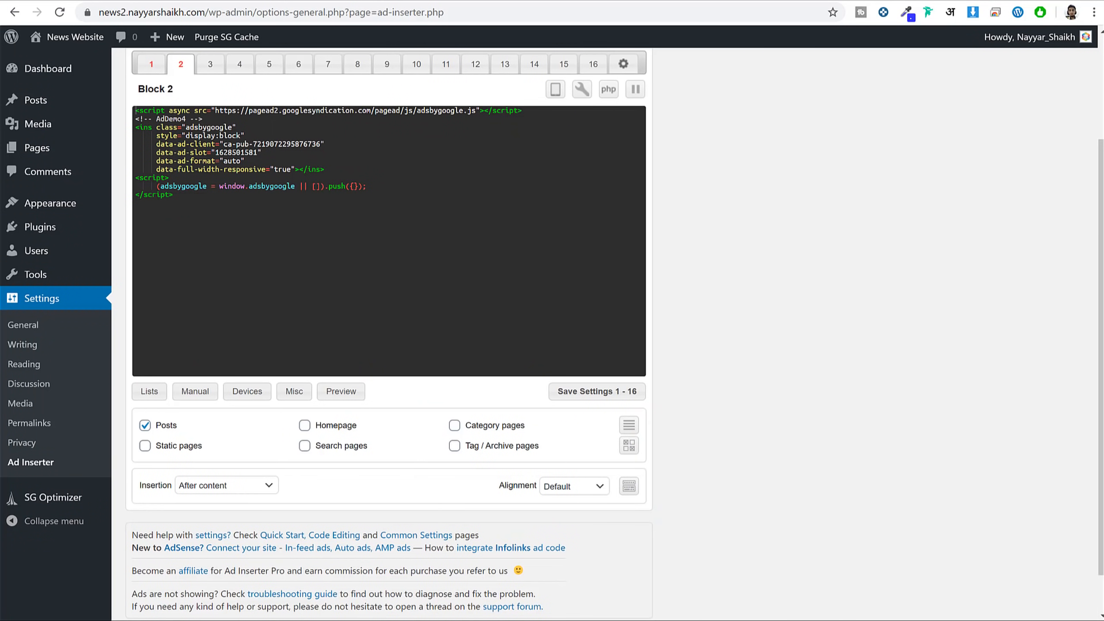
key("alt+Tab")
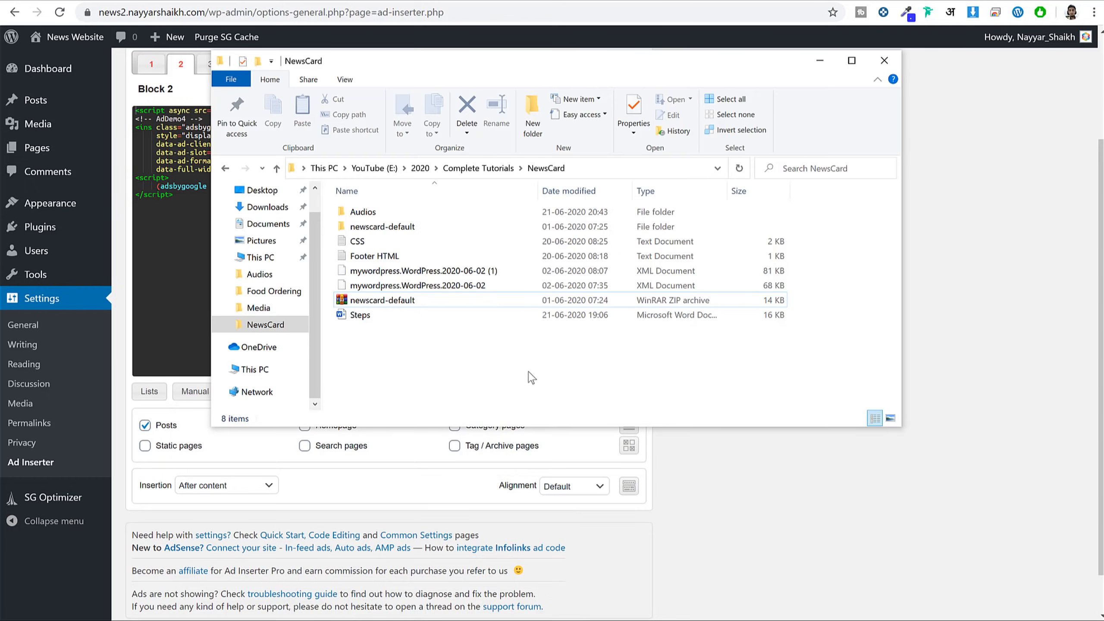
left_click(382, 246)
left_click(400, 256)
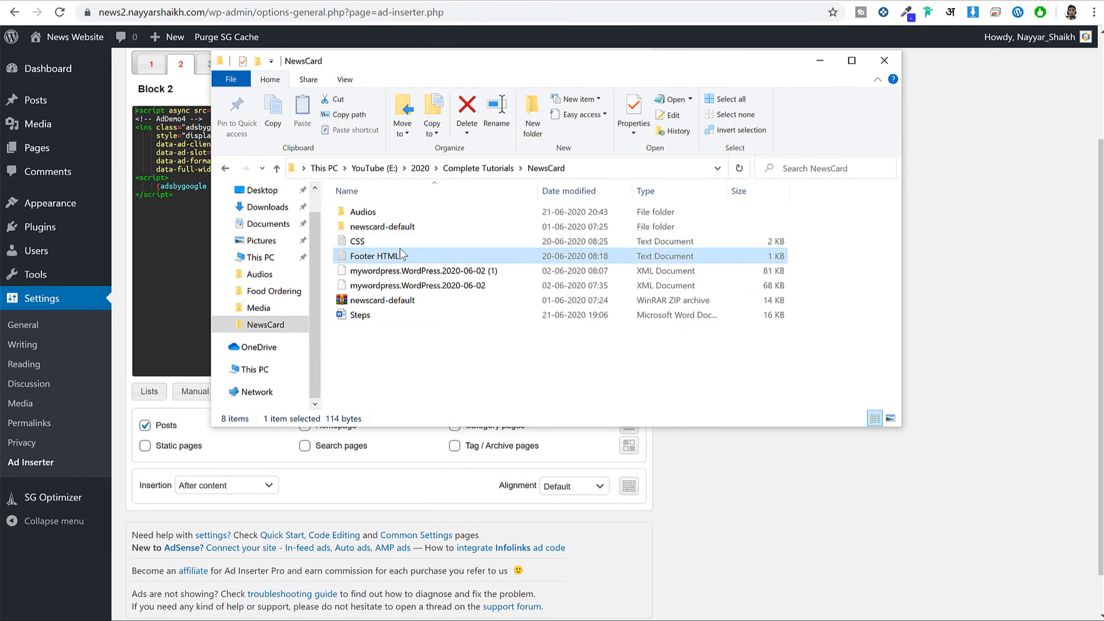
left_click(374, 243)
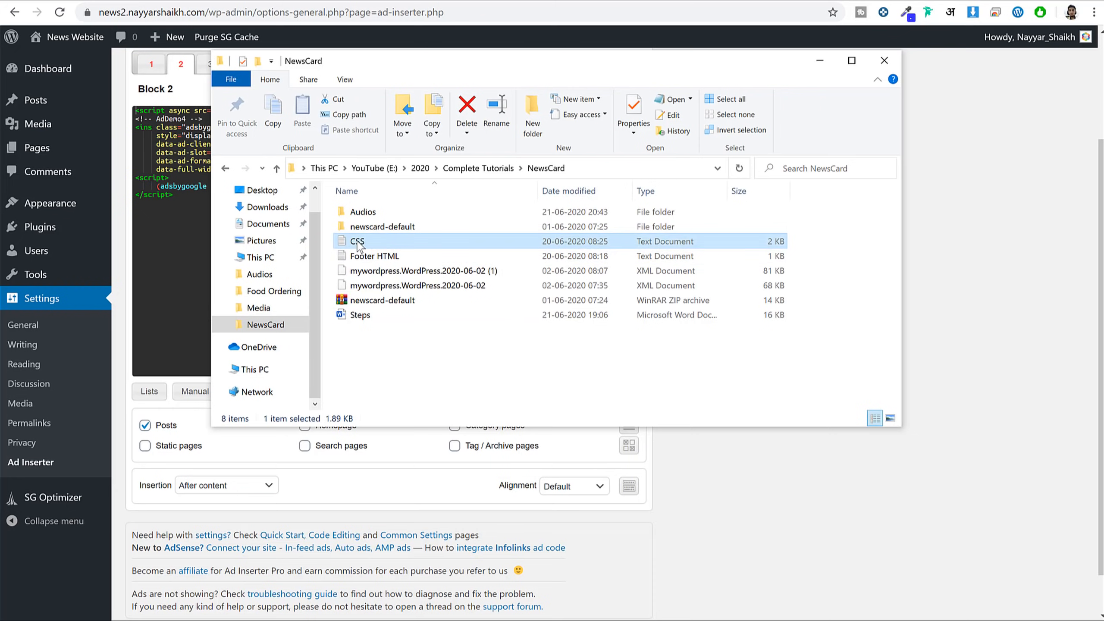
Select the whole blue-themed stylesheet in CSS.txt in Notepad for copying.
scroll(619, 224, "down", 10)
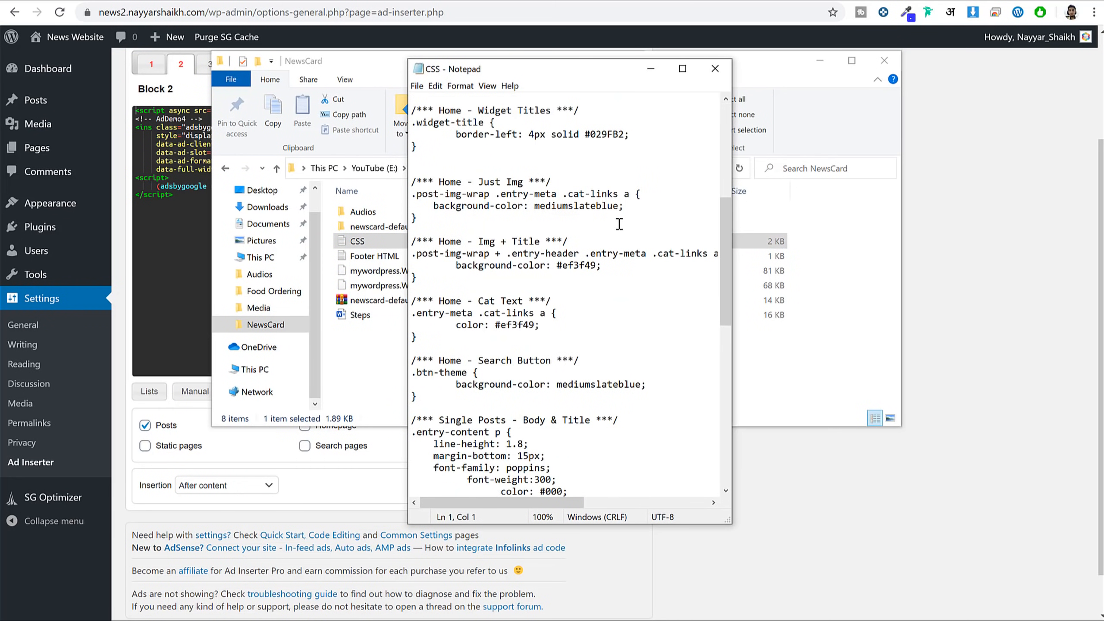
scroll(618, 225, "up", 8)
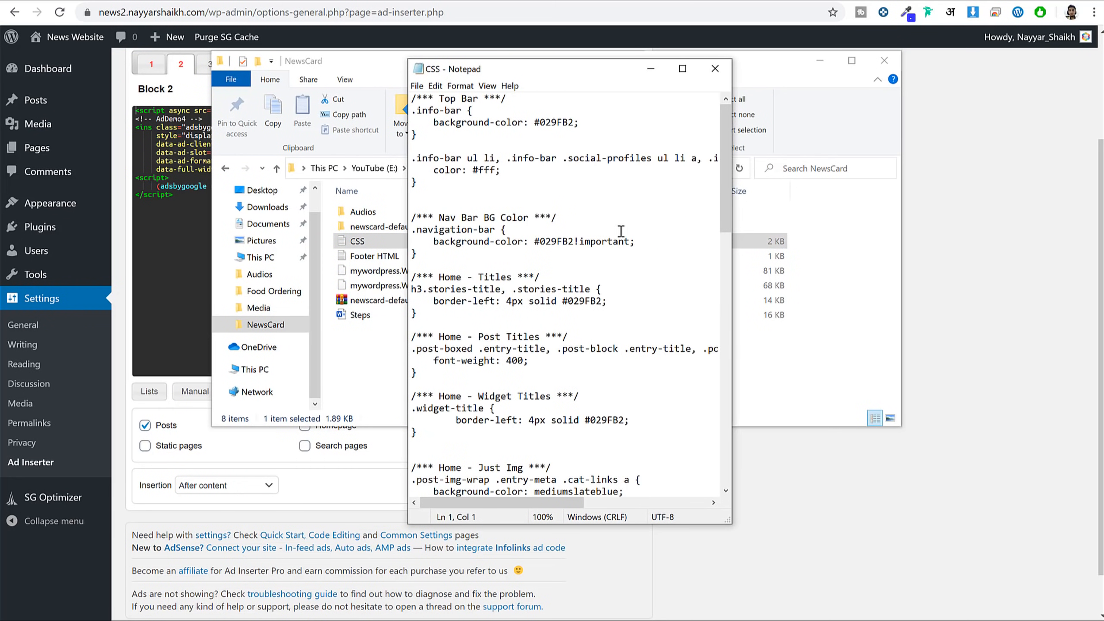
left_click(620, 231)
key("ctrl+a")
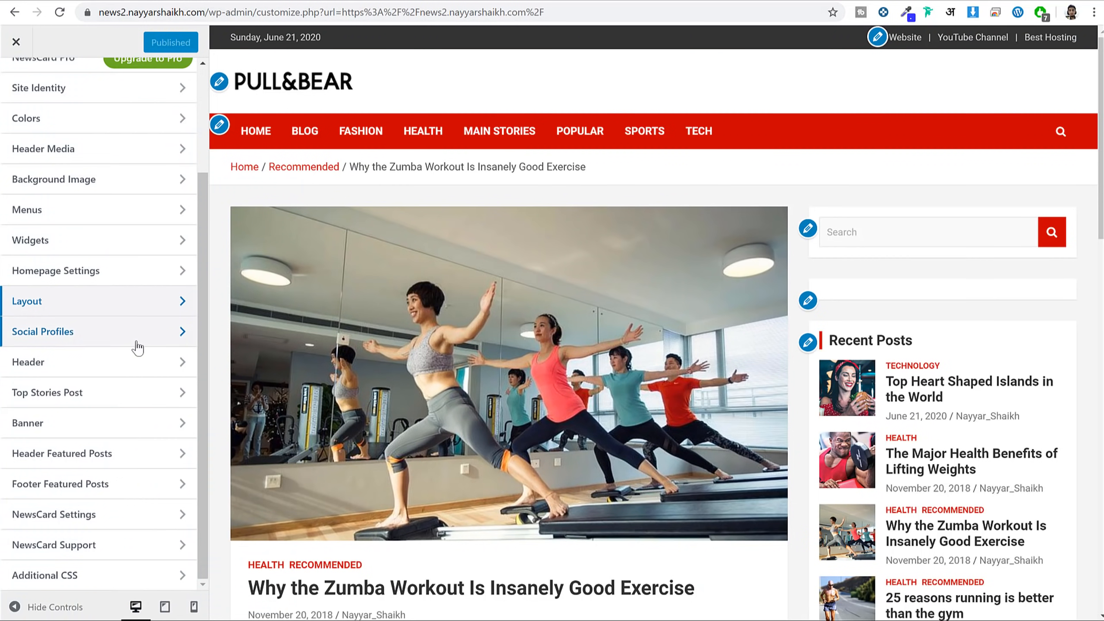
scroll(136, 346, "up", 1)
scroll(122, 434, "down", 1)
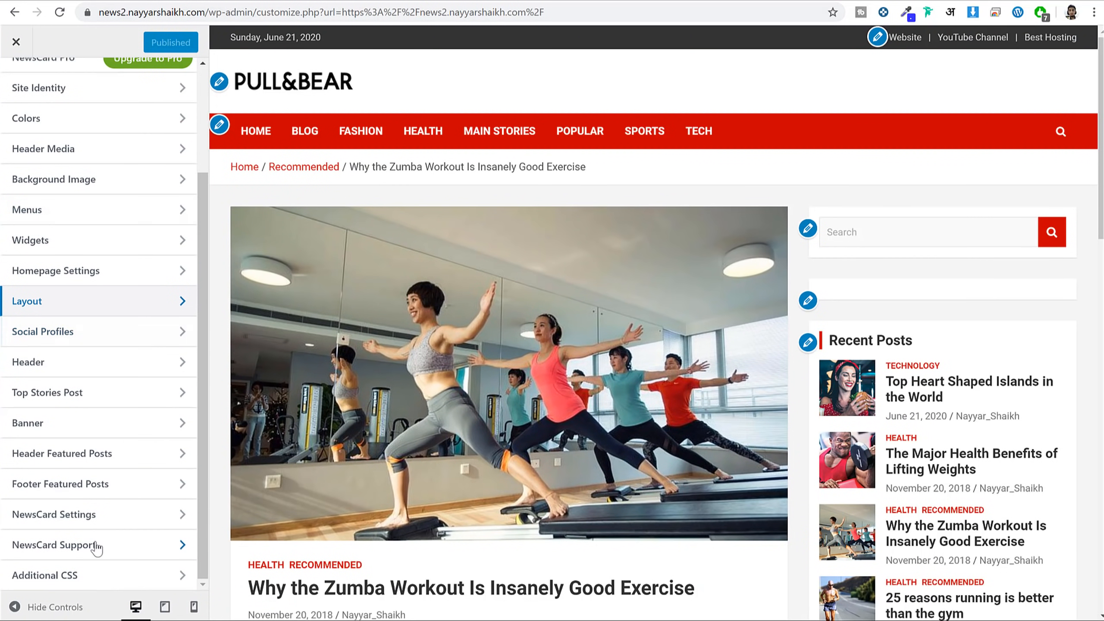
Paste the copied stylesheet into the Customizer's Additional CSS editor.
left_click(90, 578)
scroll(543, 326, "down", 3)
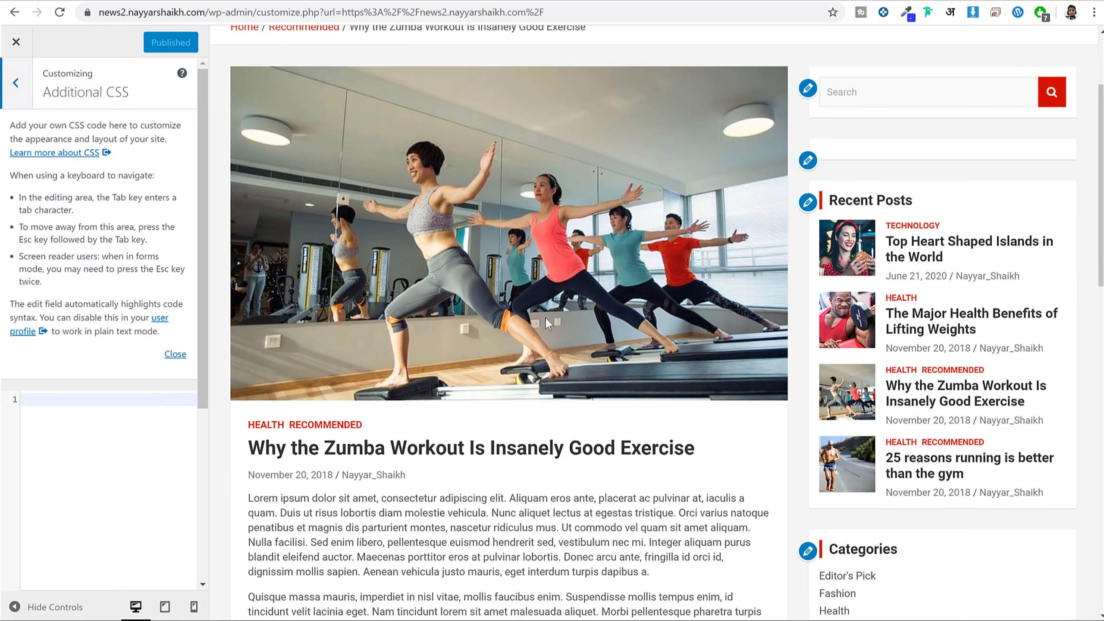
scroll(561, 348, "up", 3)
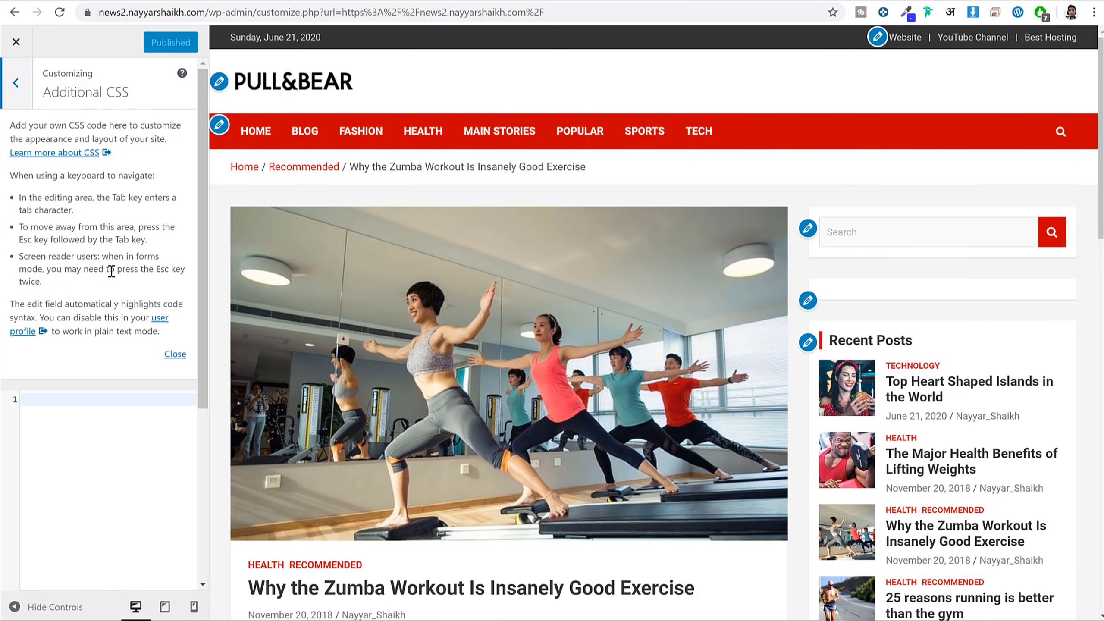
scroll(110, 271, "down", 3)
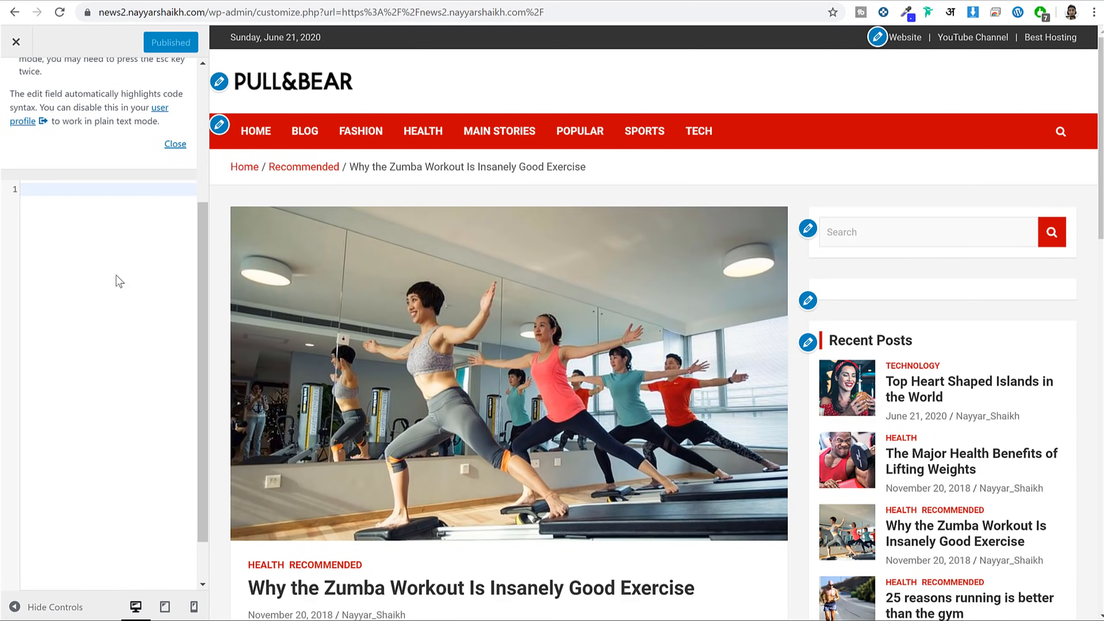
key("ctrl+v")
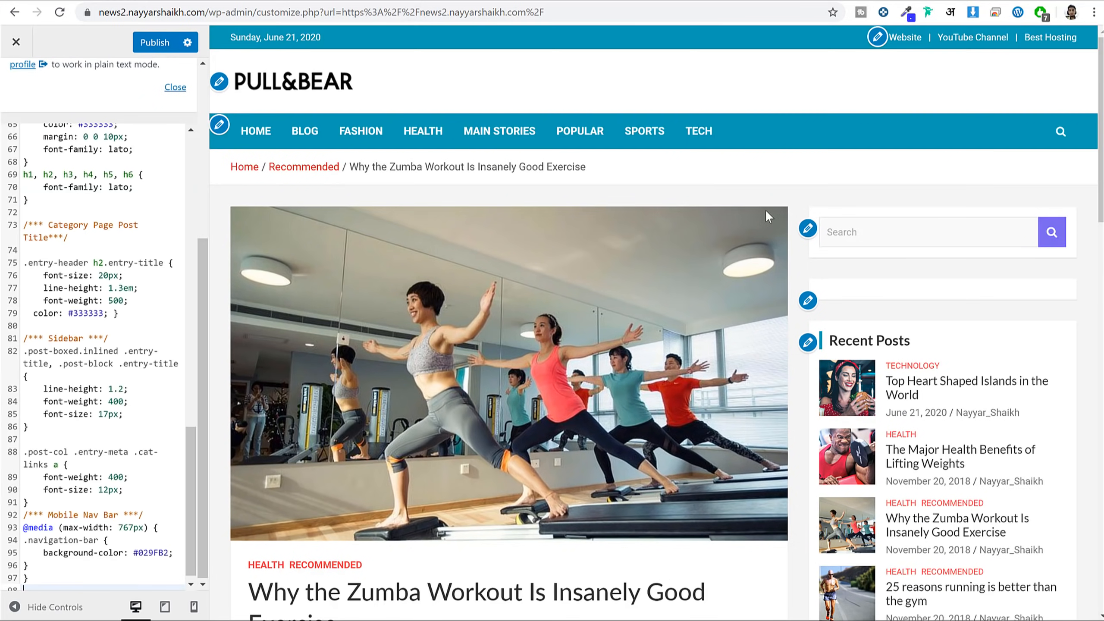
Scroll the pasted CSS back up to the Top Bar rules on line 1.
scroll(768, 216, "down", 10)
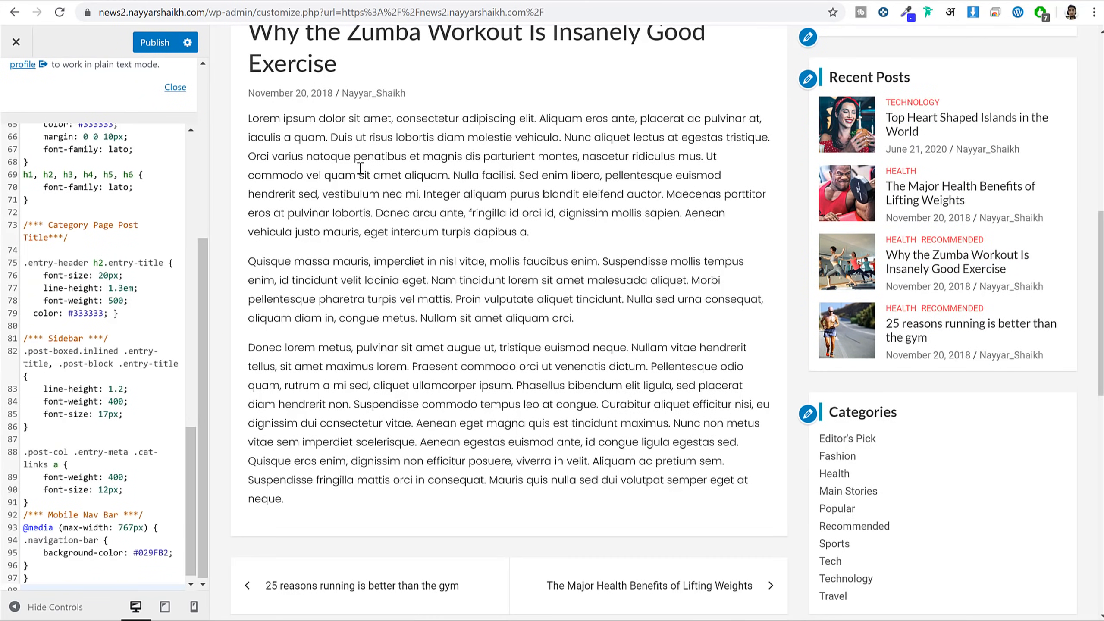
left_click_drag(361, 168, 481, 261)
left_click(480, 259)
scroll(478, 255, "up", 3)
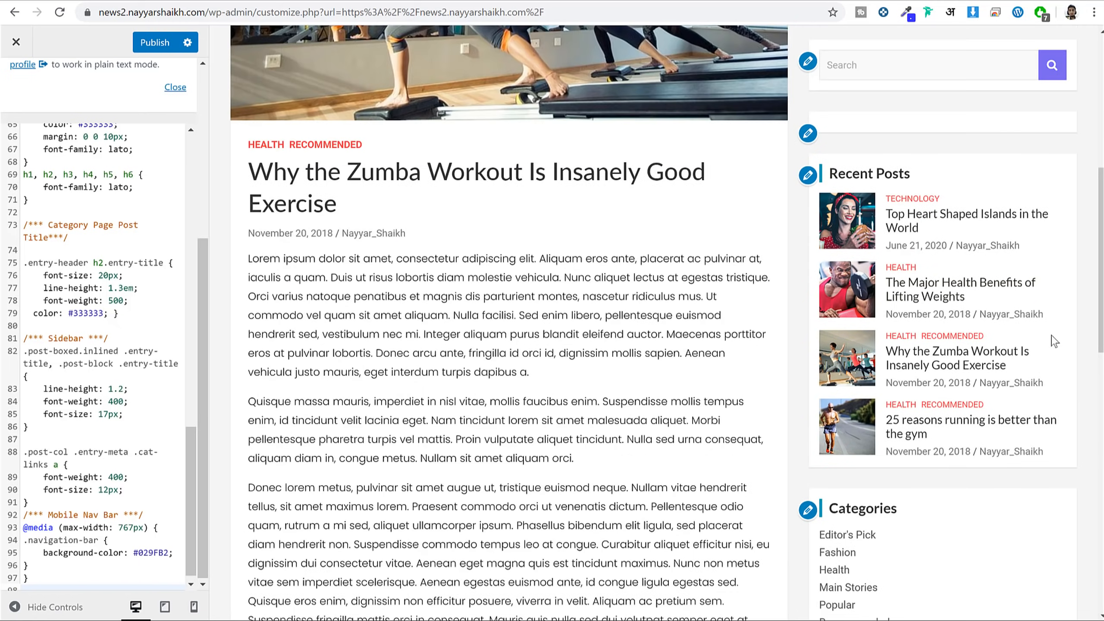
scroll(1054, 341, "down", 15)
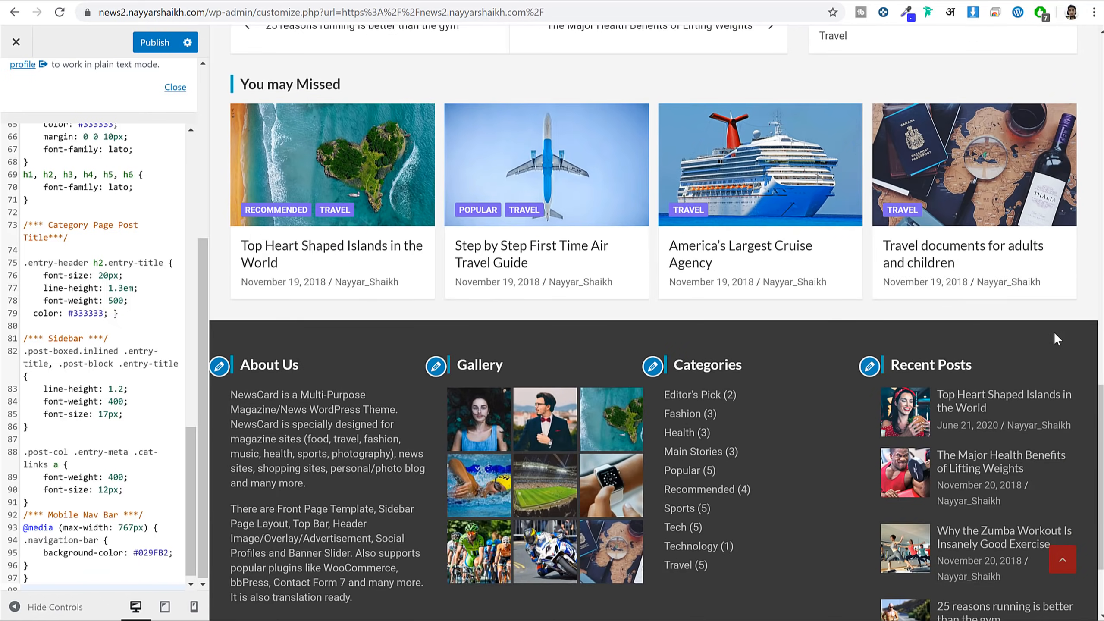
scroll(1057, 339, "up", 15)
scroll(164, 287, "up", 1)
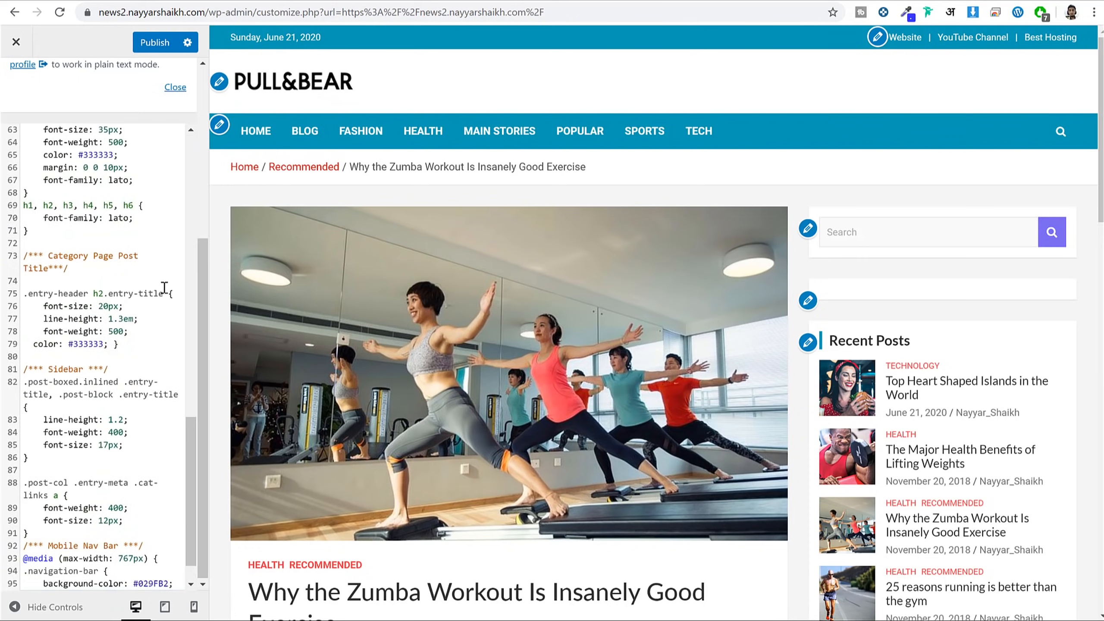
scroll(164, 287, "up", 3)
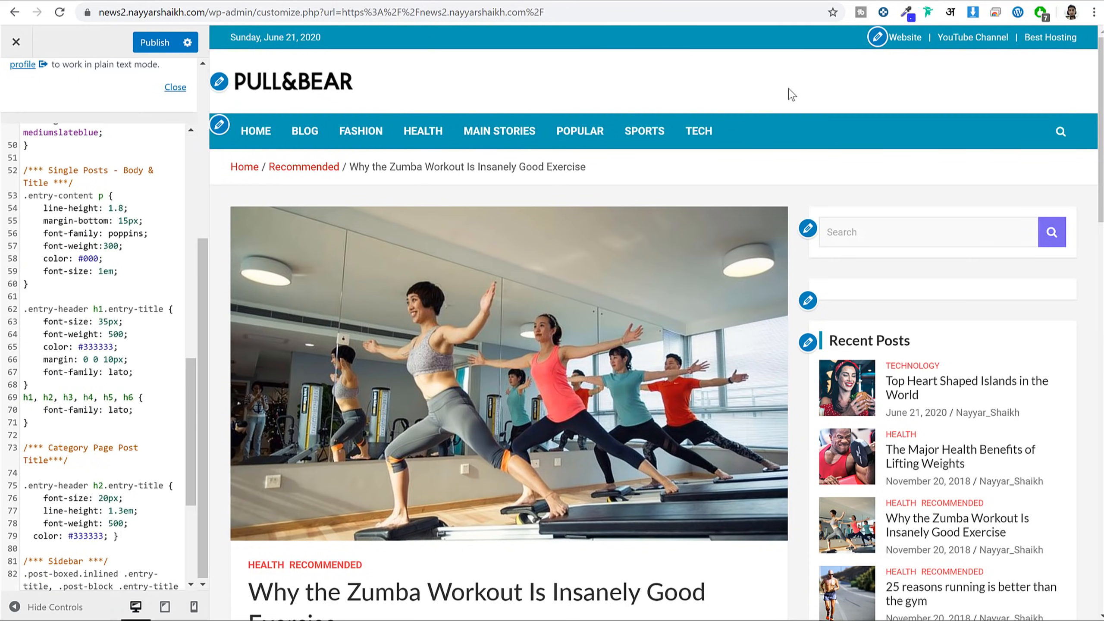
scroll(51, 309, "up", 10)
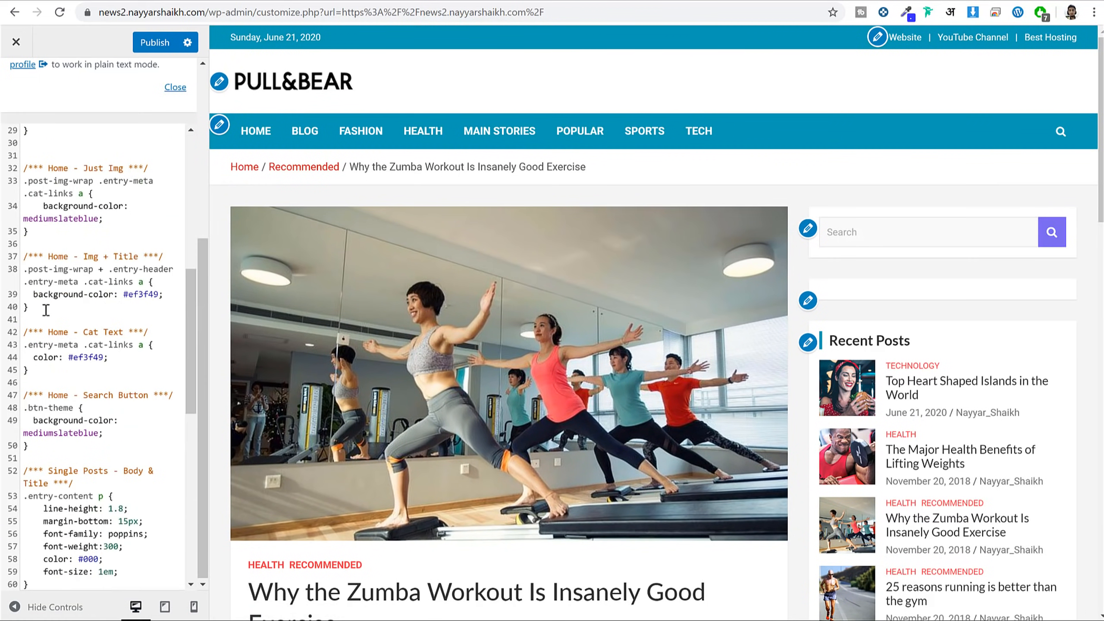
scroll(51, 308, "up", 6)
scroll(138, 326, "down", 3)
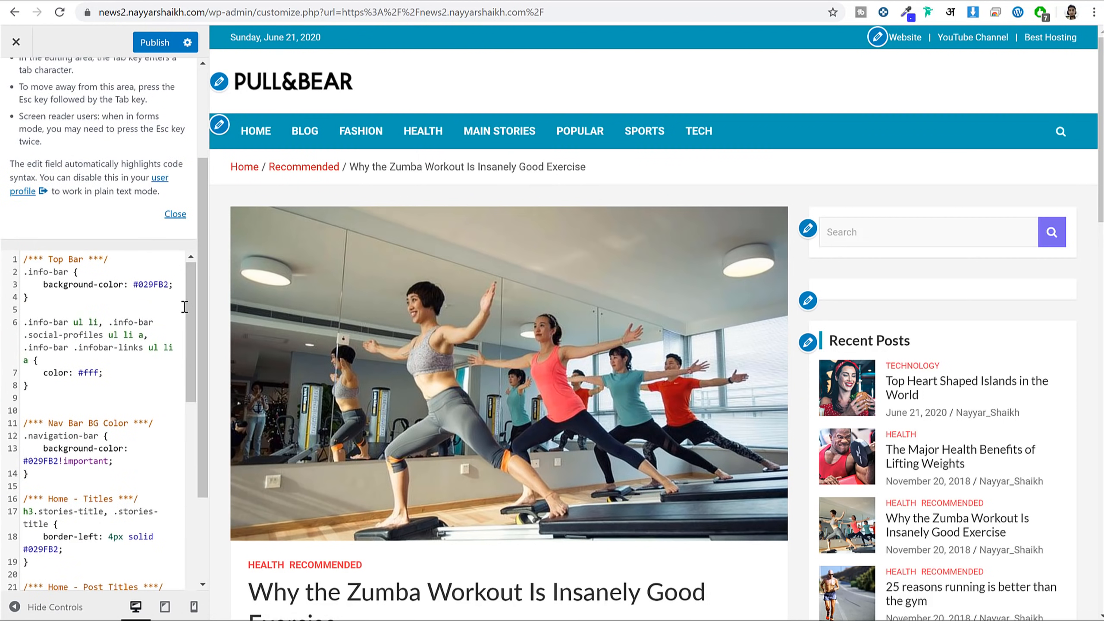
scroll(191, 310, "up", 2)
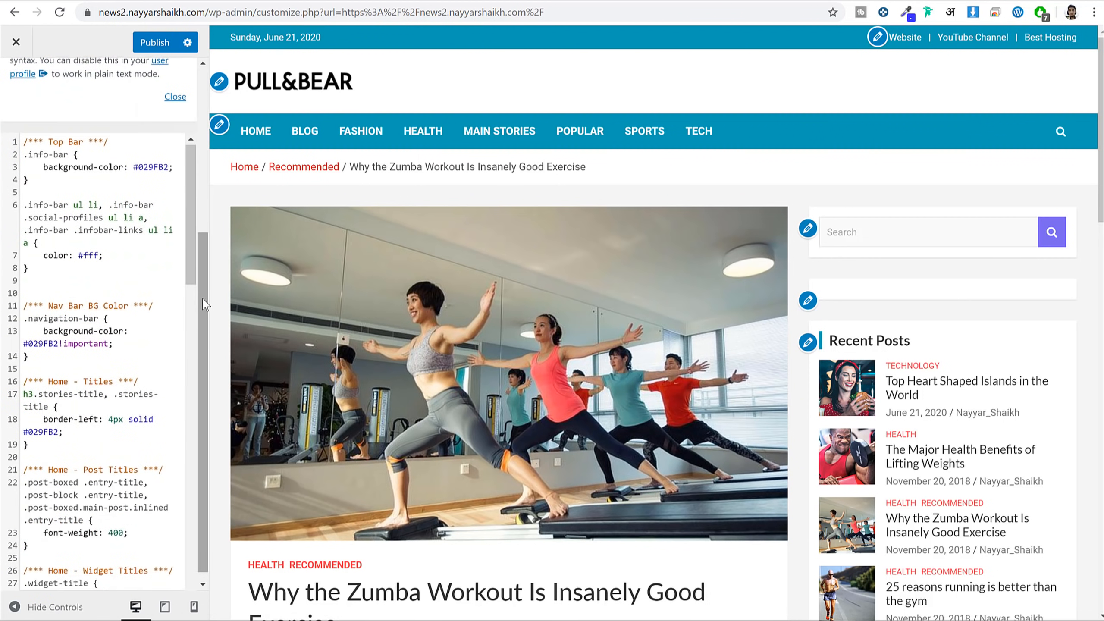
scroll(206, 305, "down", 3)
left_click_drag(117, 131, 14, 129)
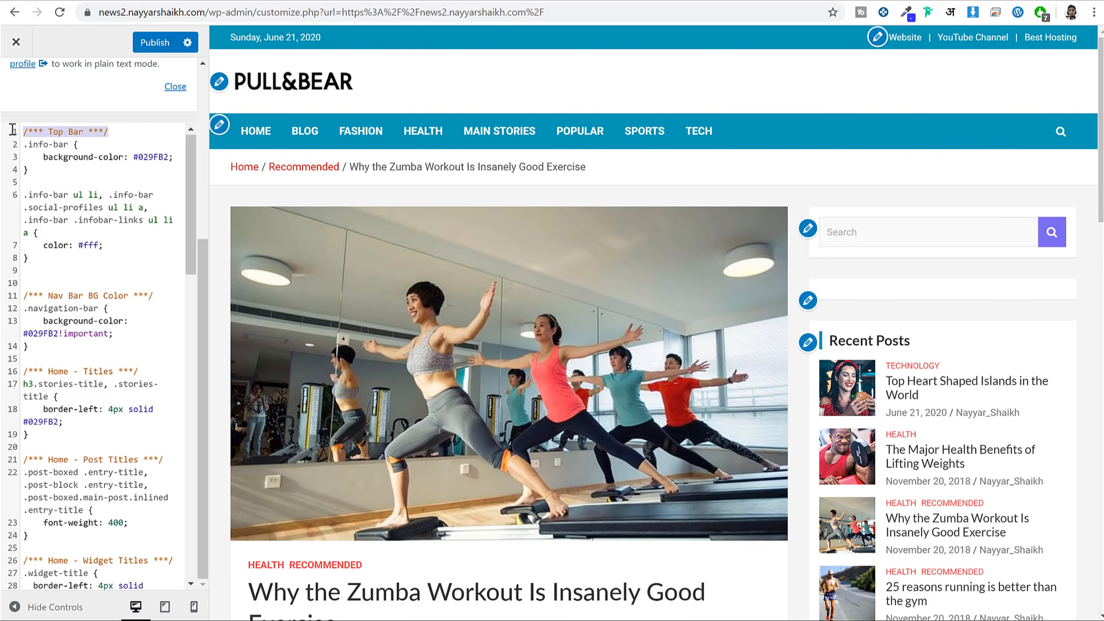
left_click(60, 132)
left_click_drag(123, 130, 20, 126)
left_click(126, 131)
left_click_drag(124, 132, 16, 126)
left_click(85, 131)
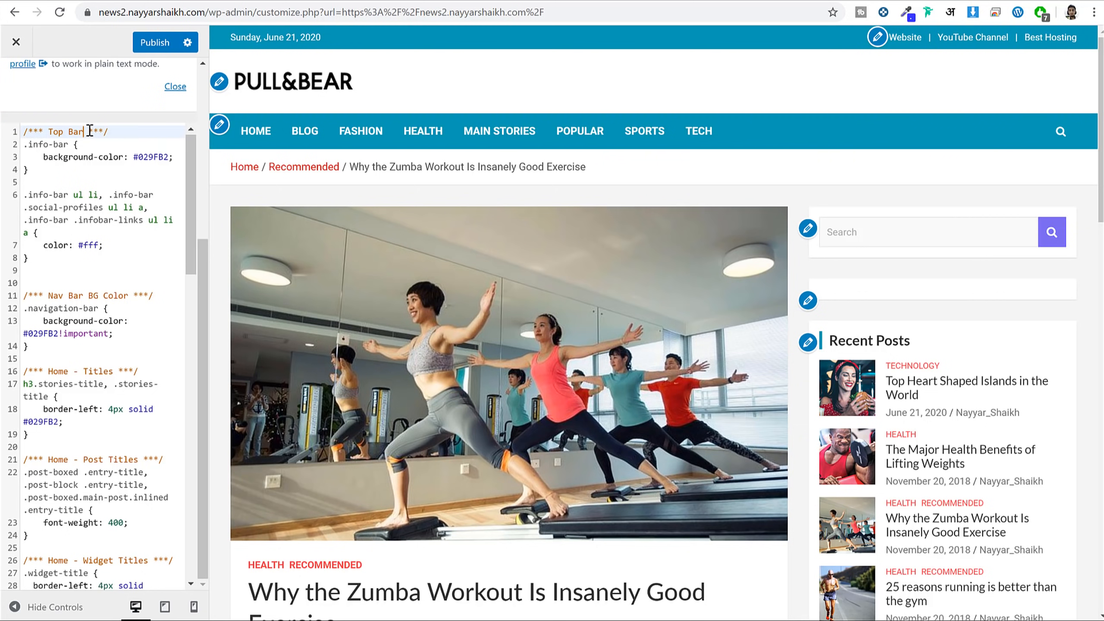
left_click(41, 131, "shift")
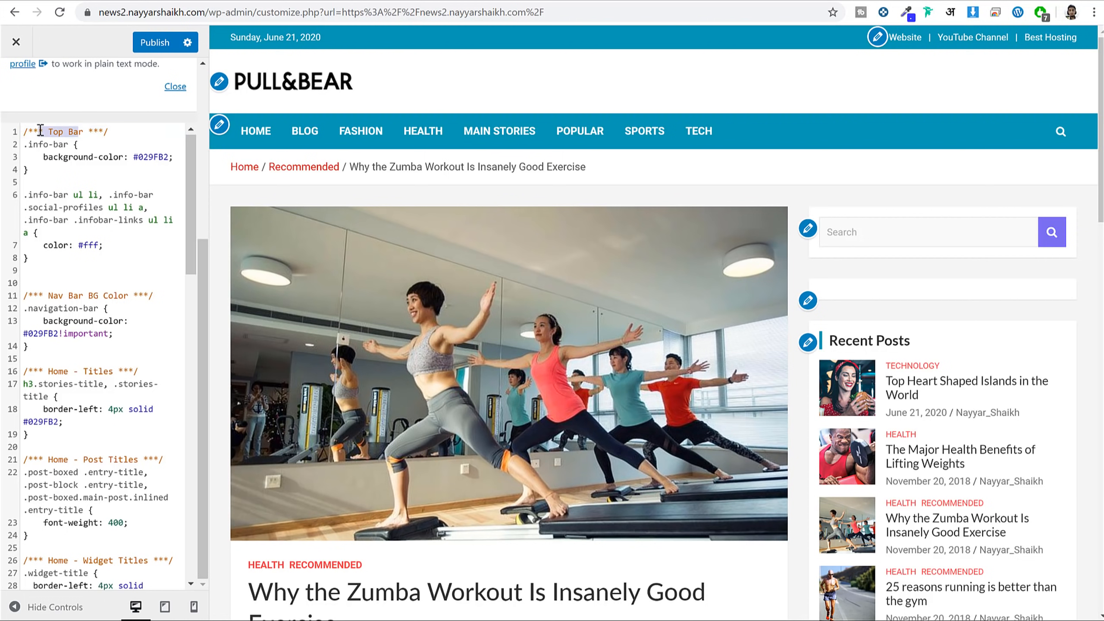
left_click(41, 131)
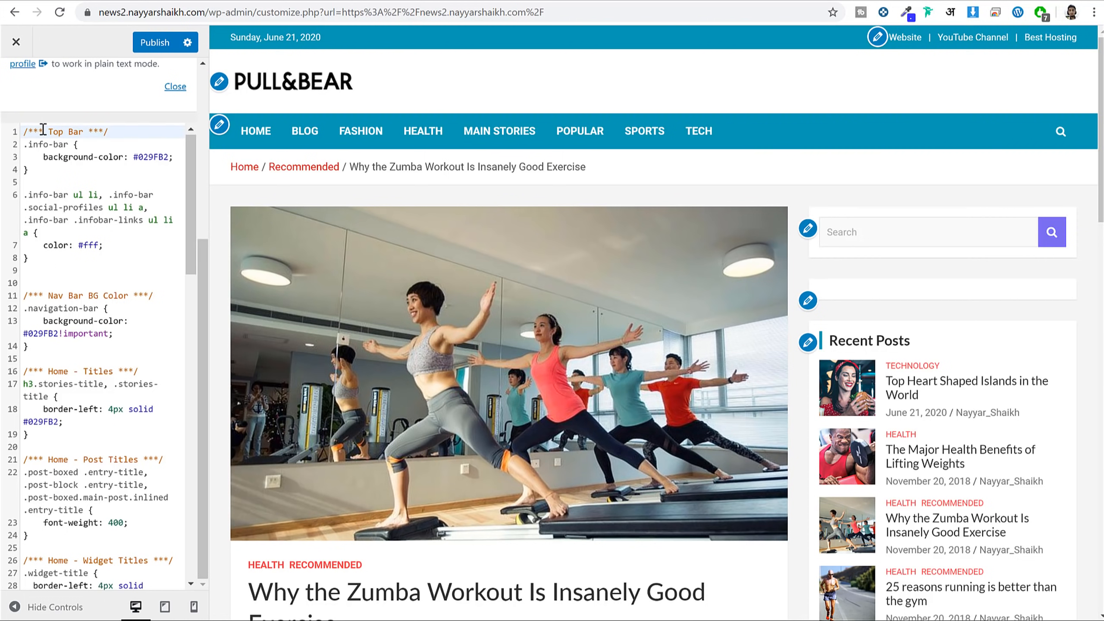
left_click(81, 127, "shift")
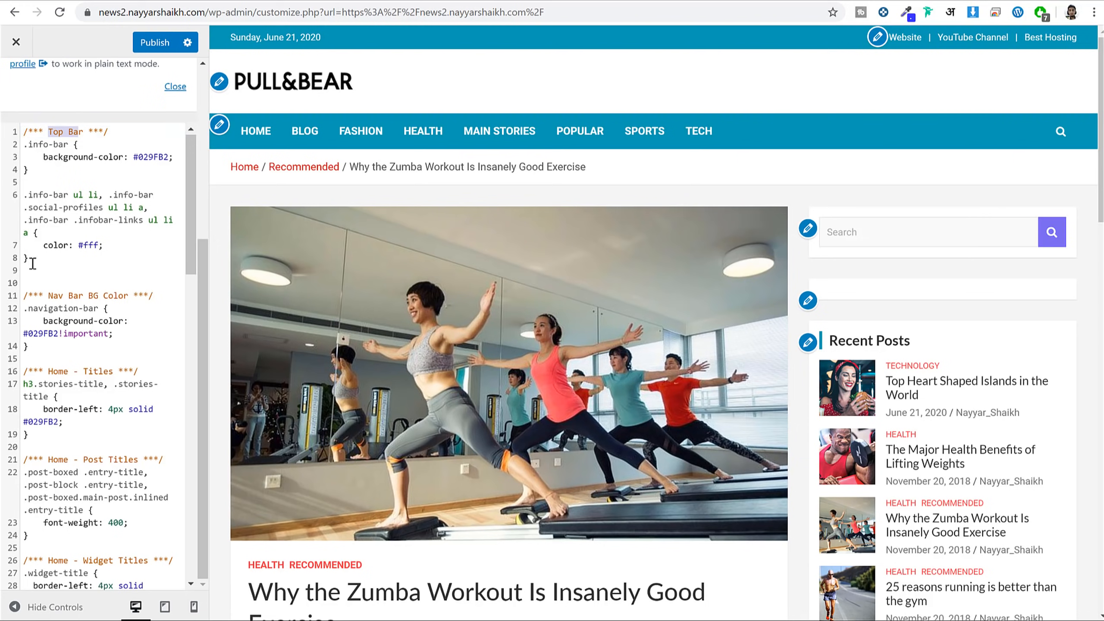
left_click_drag(33, 264, 23, 144)
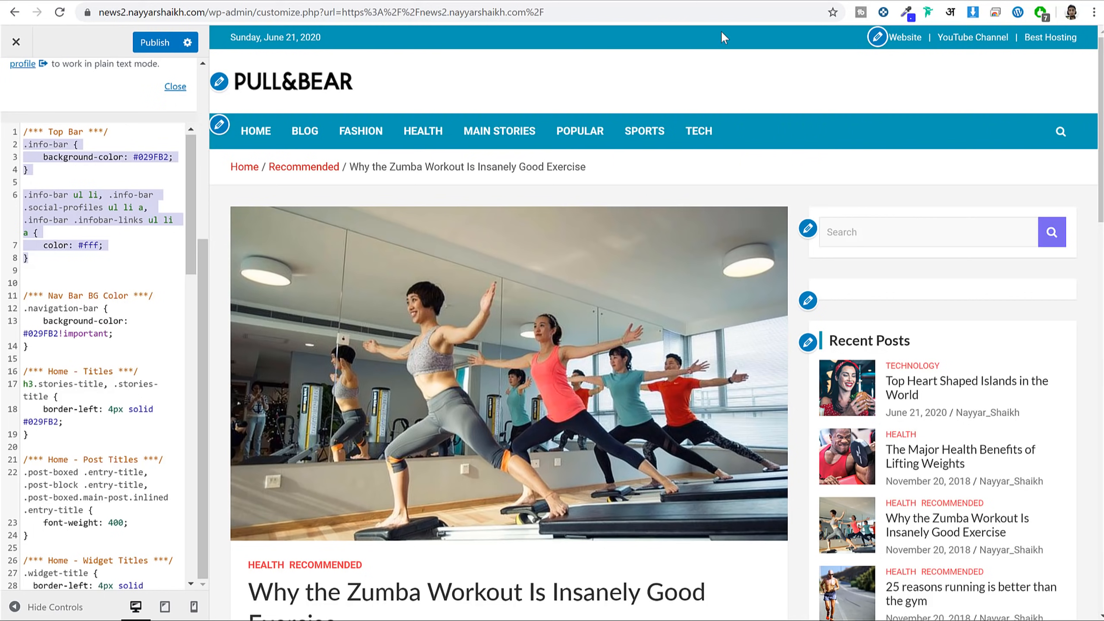
left_click(34, 182)
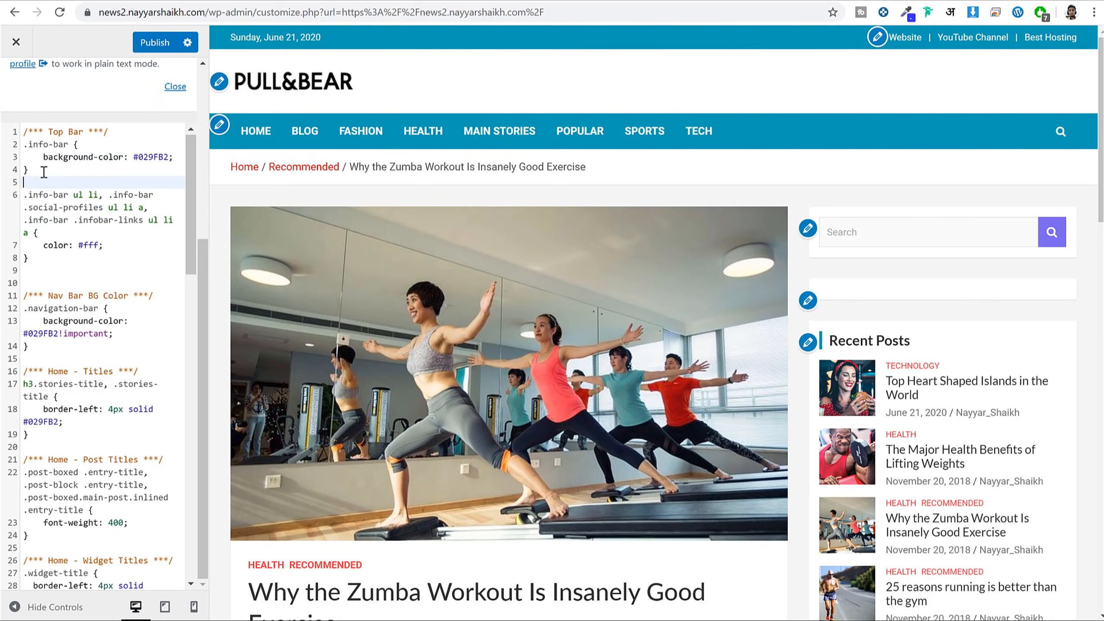
left_click_drag(40, 160, 124, 155)
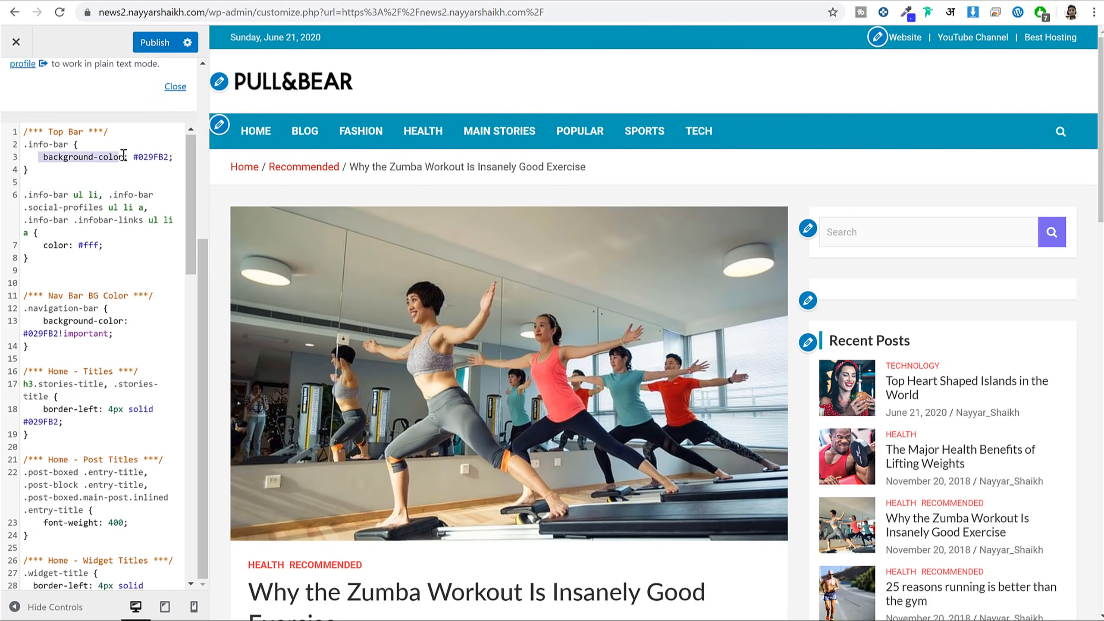
double_click(151, 157)
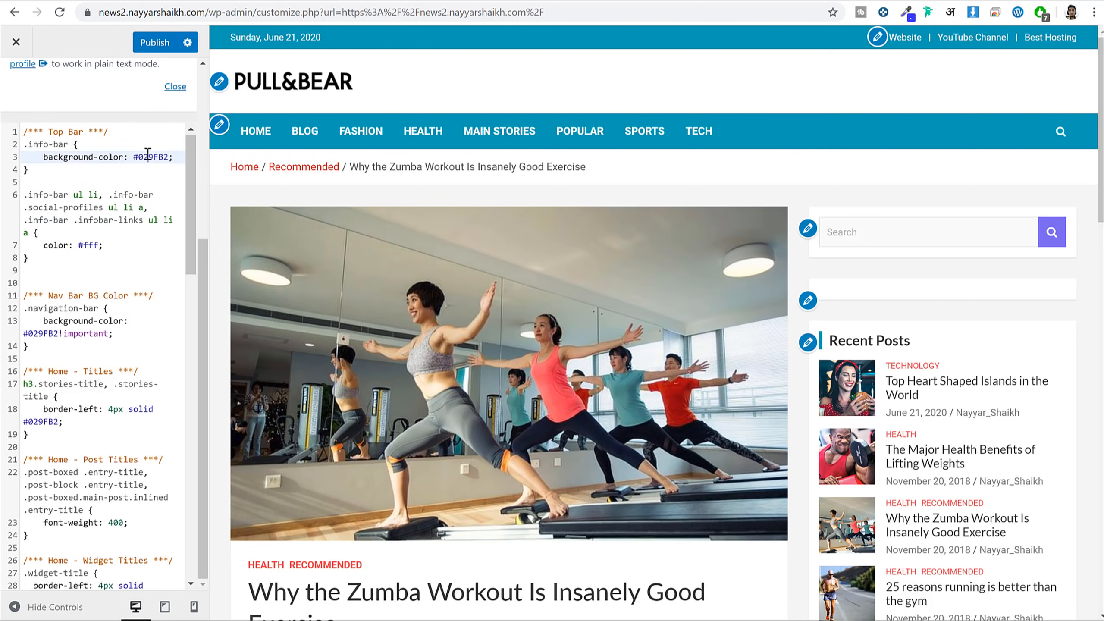
left_click(136, 182)
left_click_drag(133, 156, 174, 157)
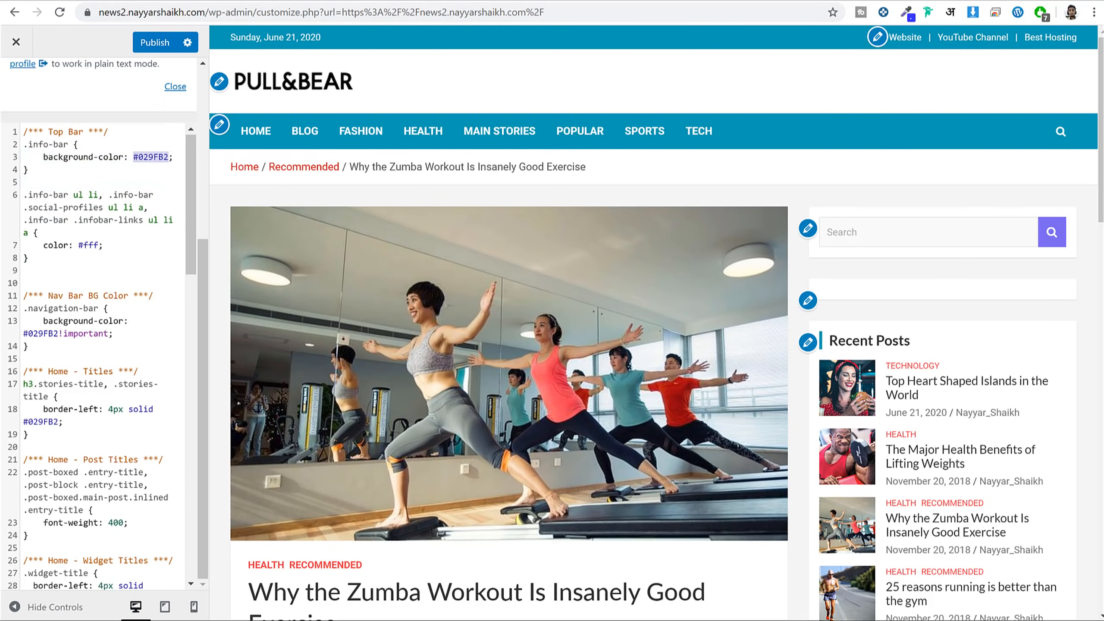
Search Google for 'hex color' and load the top bar colour #029FB2 into its picker.
key("ctrl+t")
type("hex color")
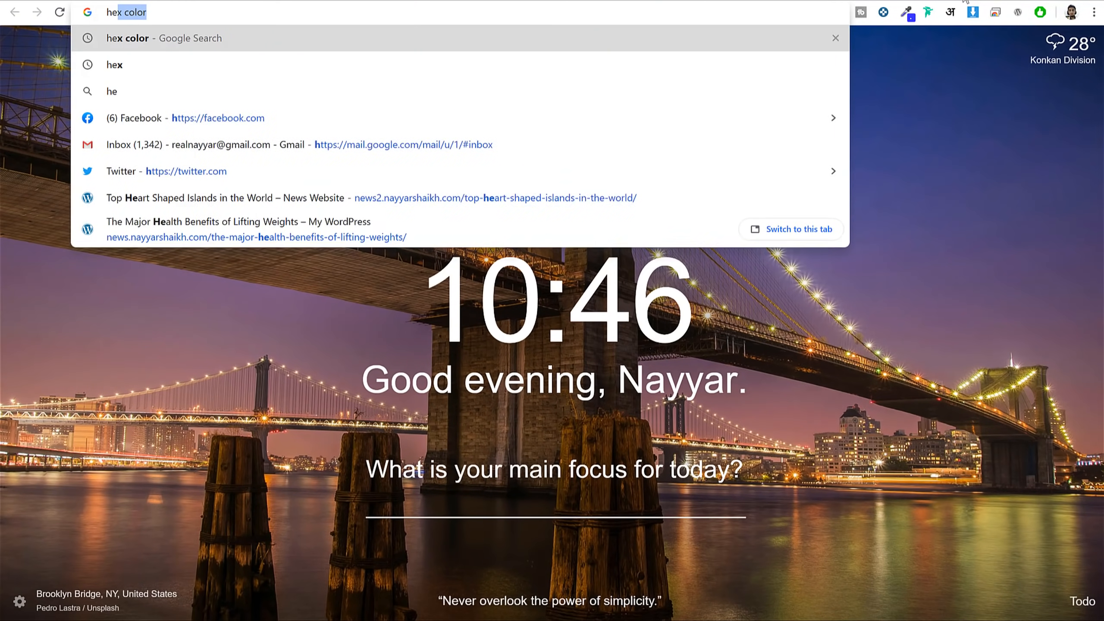
key("Return")
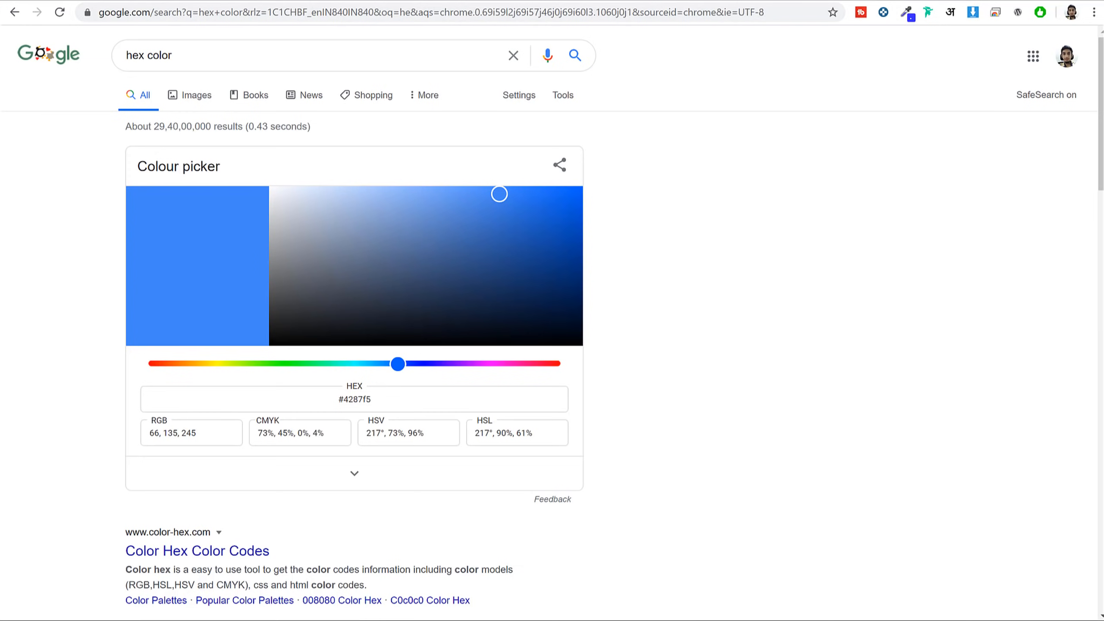
key("ctrl+w")
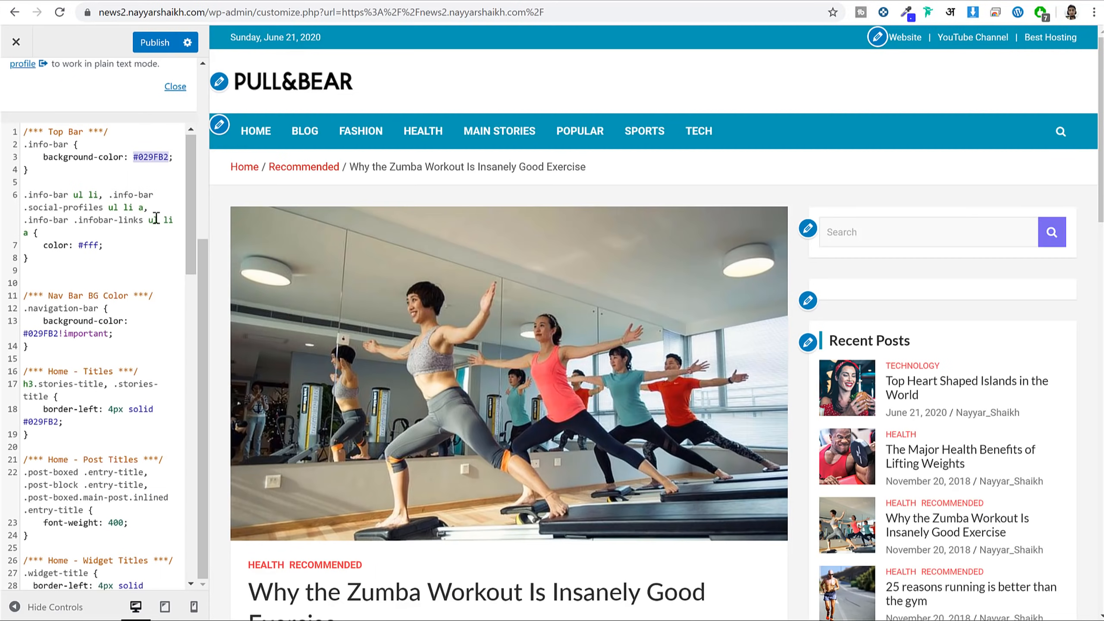
right_click(143, 156)
left_click(181, 202)
key("ctrl+Tab")
key("ctrl+a")
key("ctrl+v")
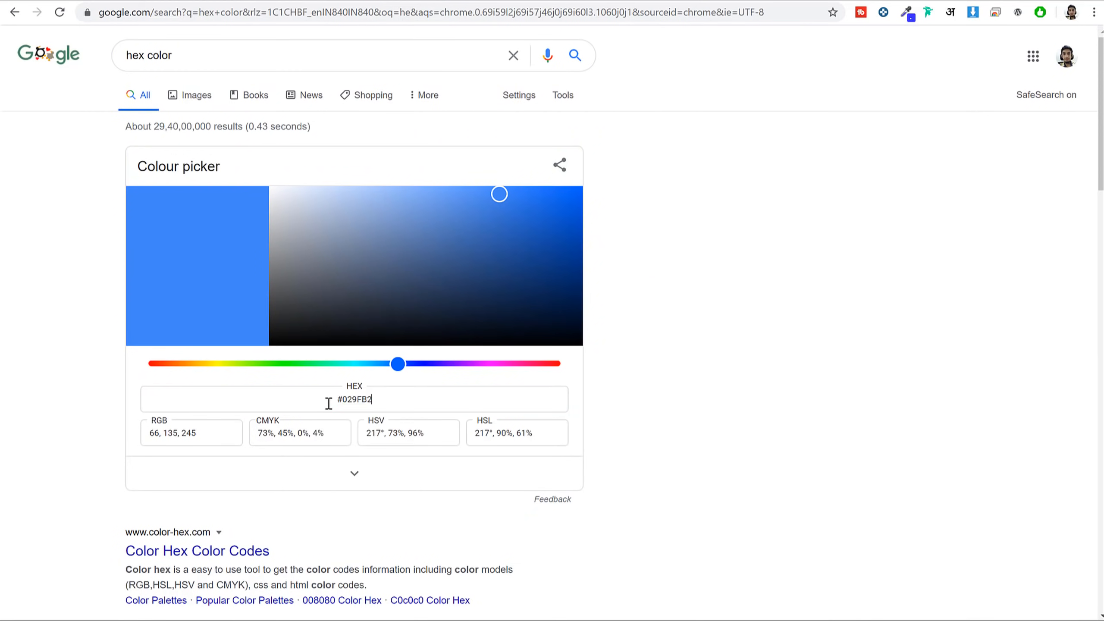
key("Return")
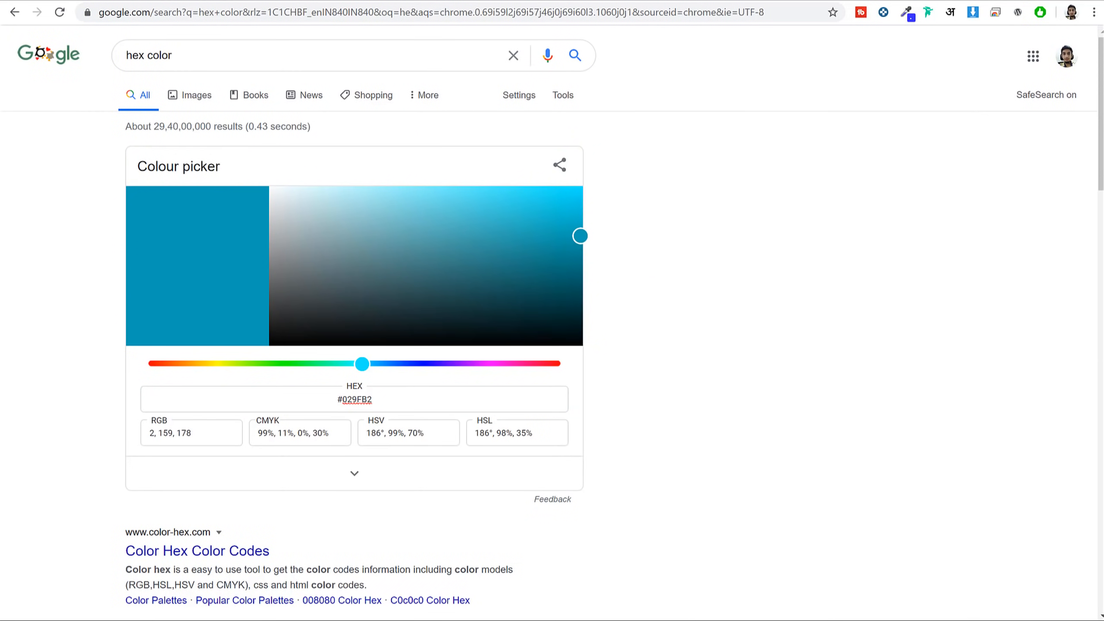
Set the top bar colour to cyan #2ef0e3, then pick pink #ed37c9 in the picker.
key("ctrl+Tab")
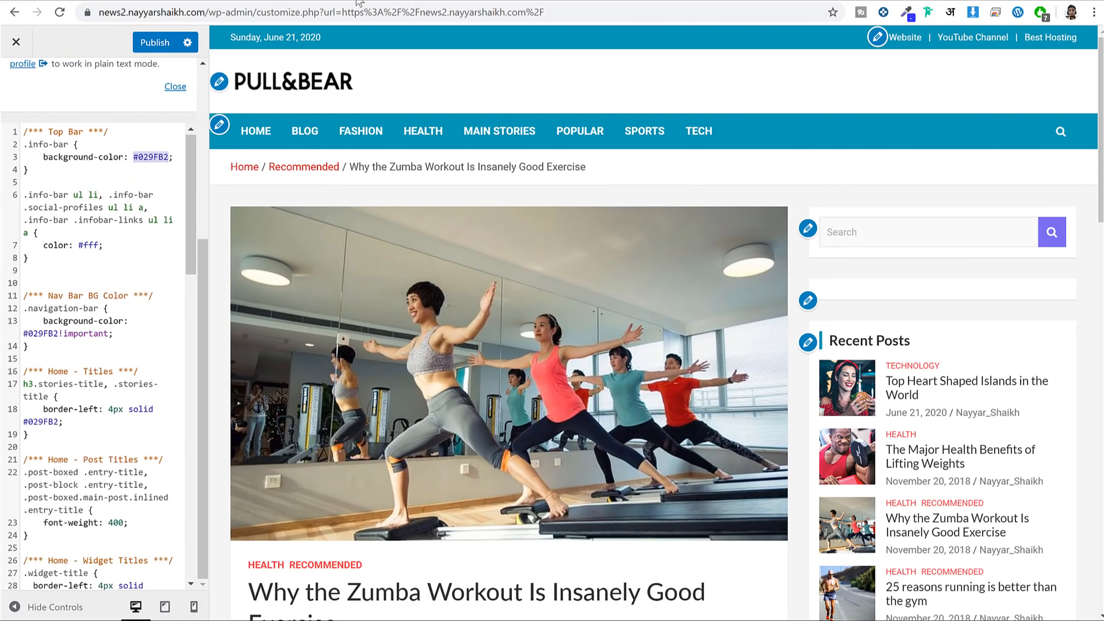
key("ctrl+Tab")
left_click(501, 364)
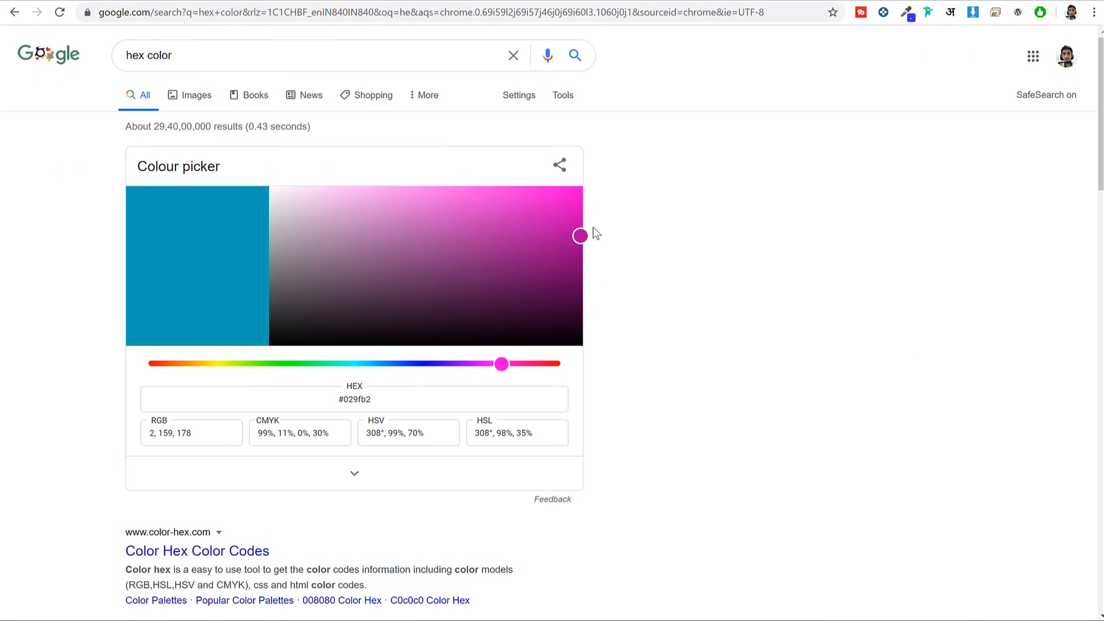
left_click_drag(581, 236, 524, 197)
left_click_drag(500, 364, 351, 364)
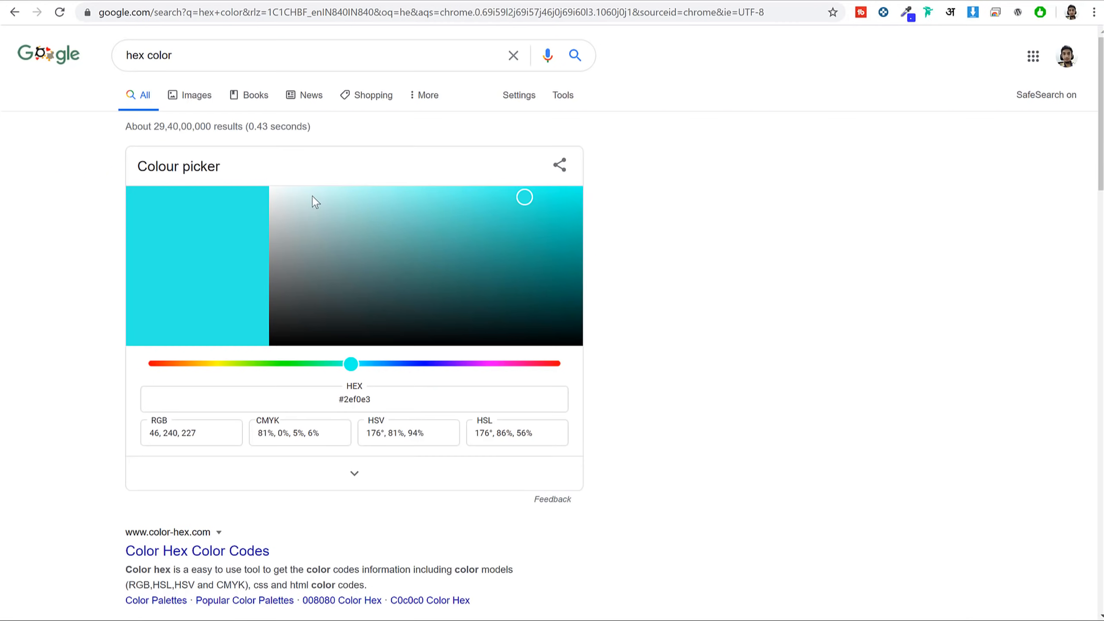
left_click_drag(375, 398, 337, 398)
right_click(348, 396)
left_click(408, 480)
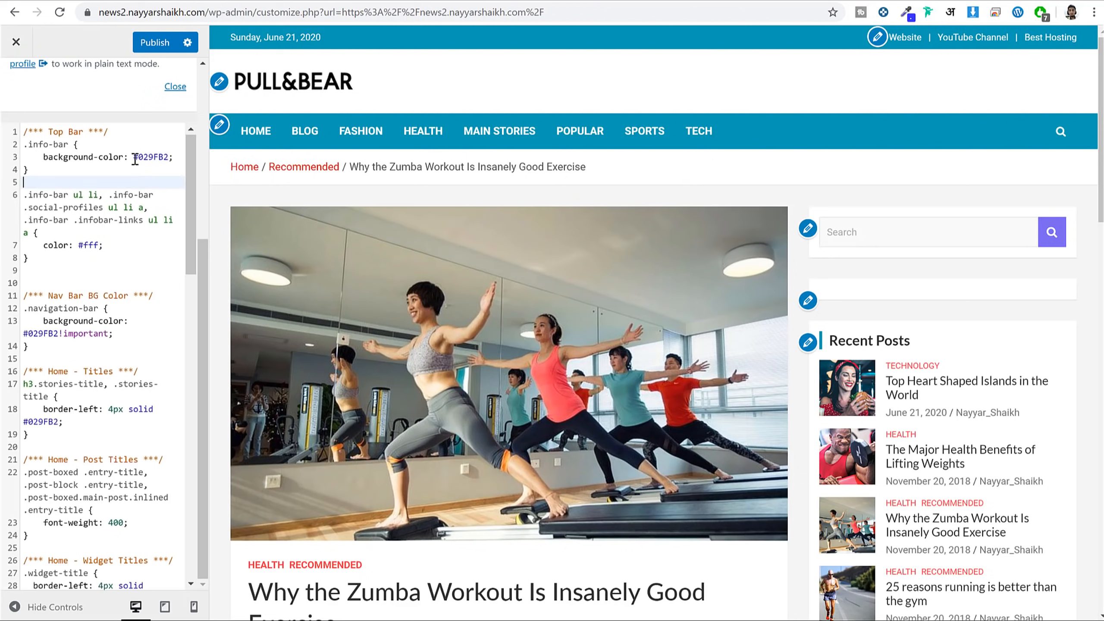
left_click_drag(132, 157, 171, 159)
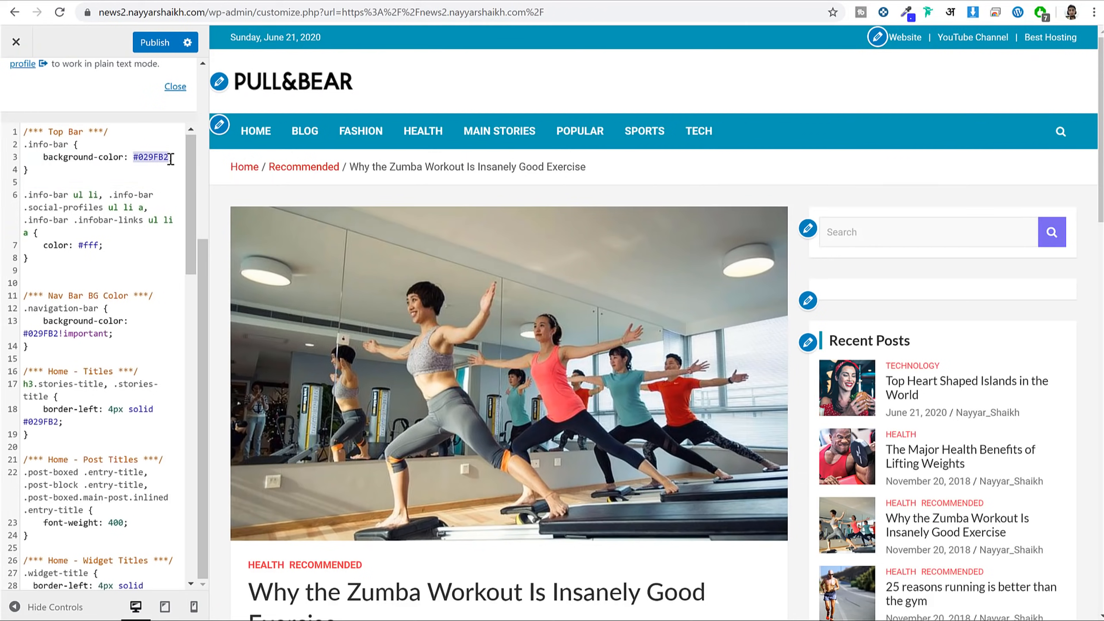
key("ctrl+v")
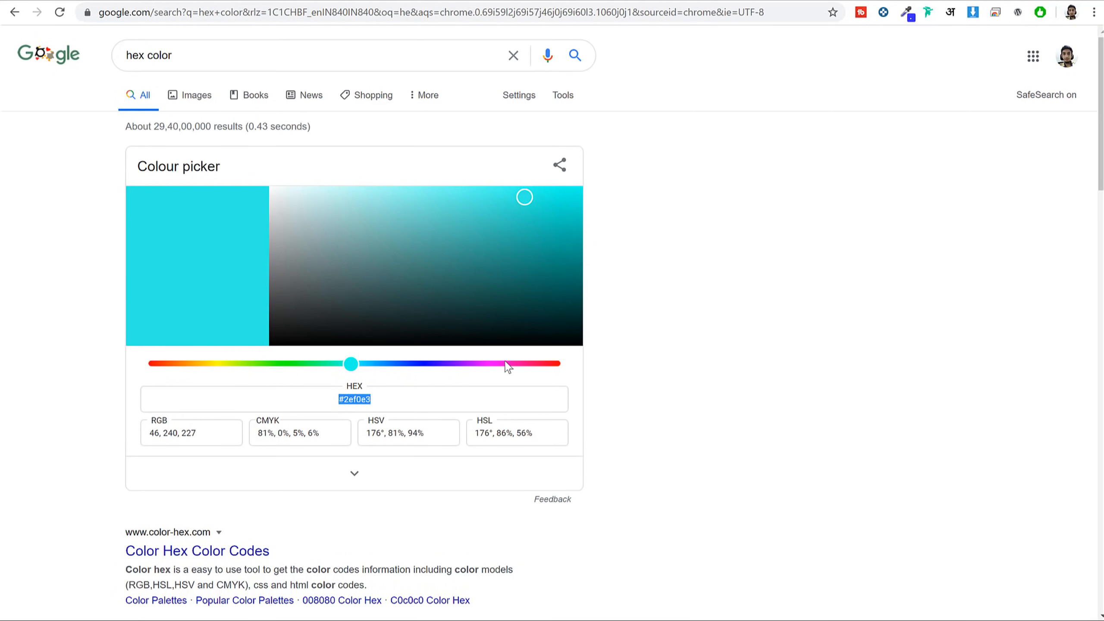
left_click(505, 364)
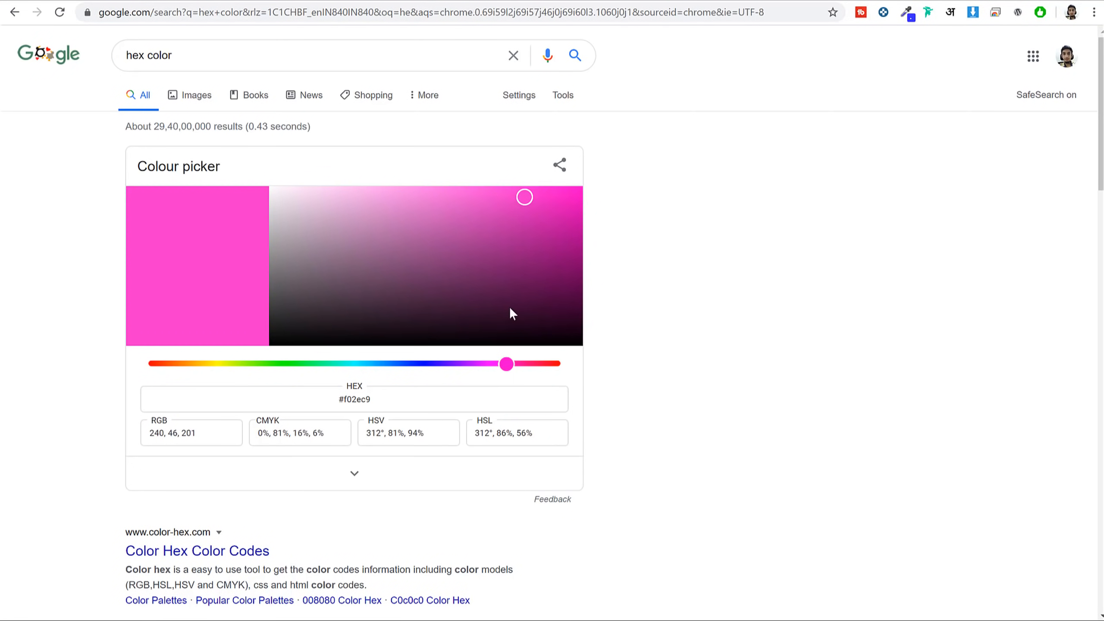
left_click(513, 199)
Copy pink #ed37c9 and paste it as the top bar colour on line 3.
left_click_drag(397, 404, 338, 395)
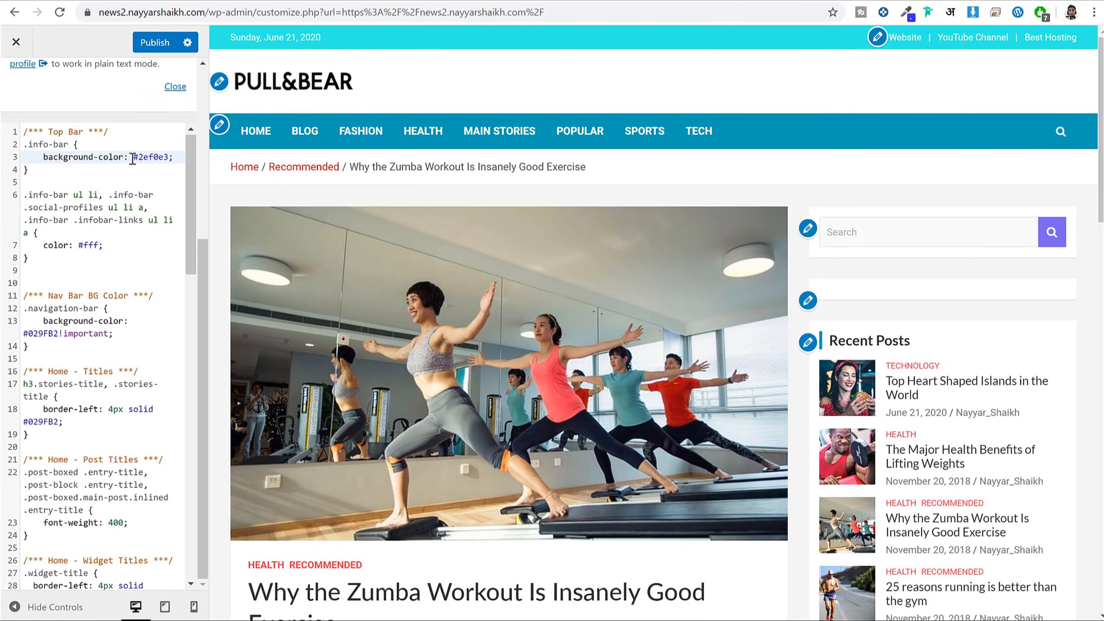
left_click_drag(133, 159, 170, 157)
left_click(148, 157)
key("ctrl+v")
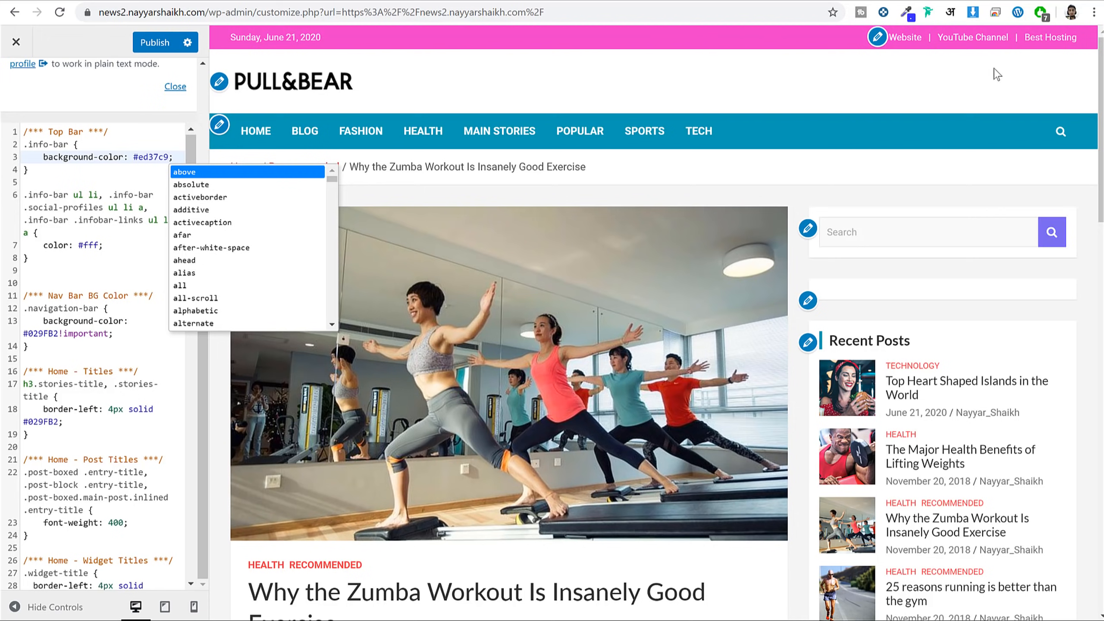
key("Escape")
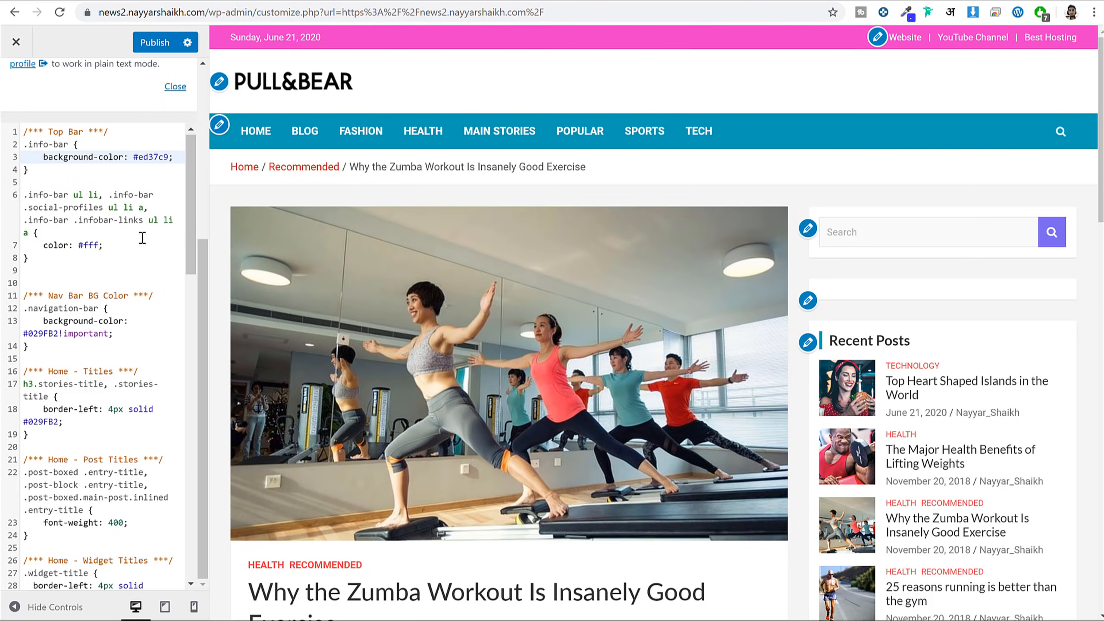
Replace the navigation bar's #029FB2 with #ed37c9 on line 13.
scroll(142, 237, "down", 3)
left_click_drag(49, 153, 94, 153)
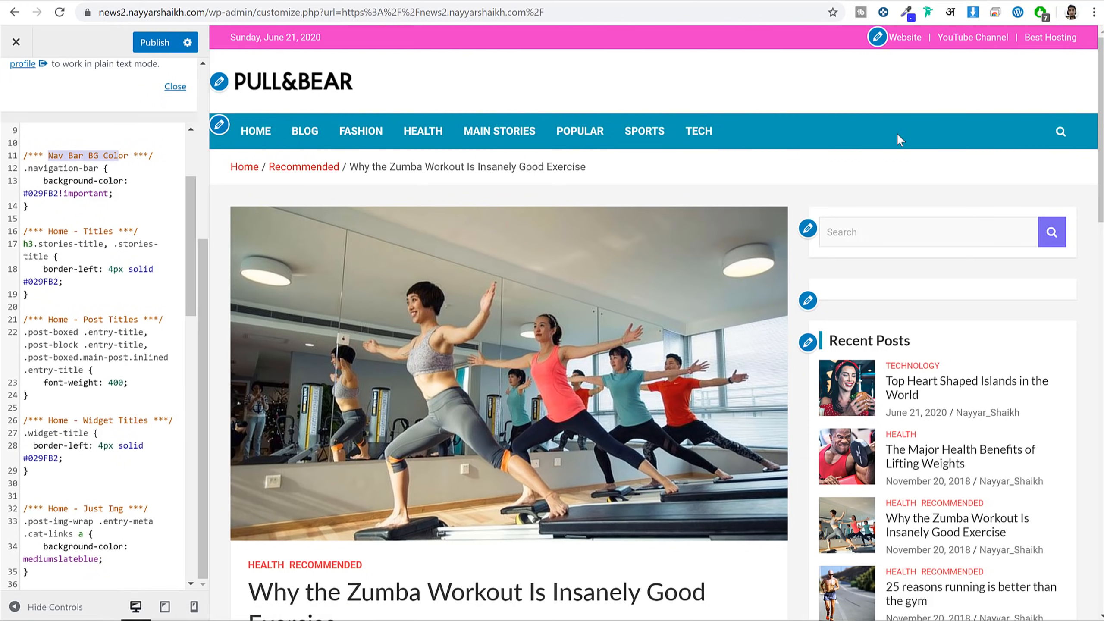
left_click(168, 205)
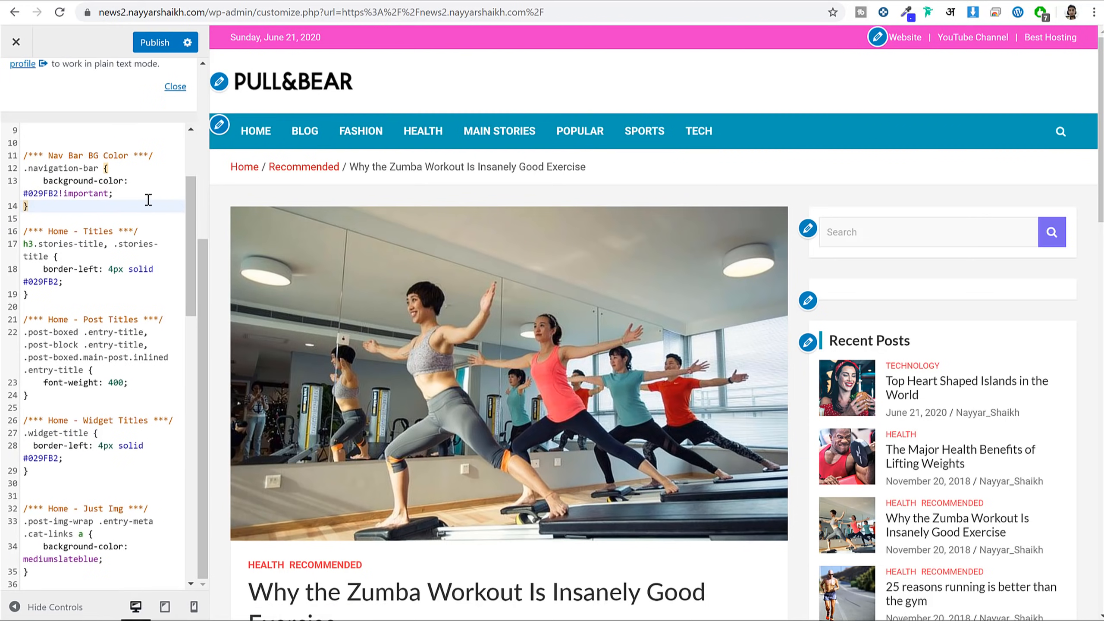
left_click_drag(58, 193, 24, 194)
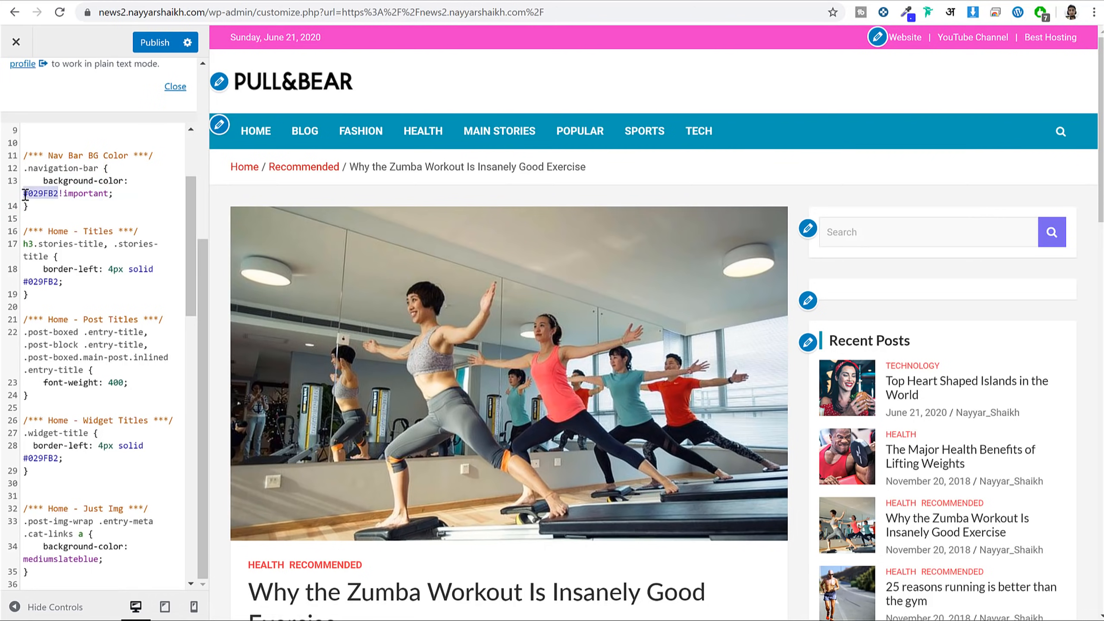
key("ctrl+v")
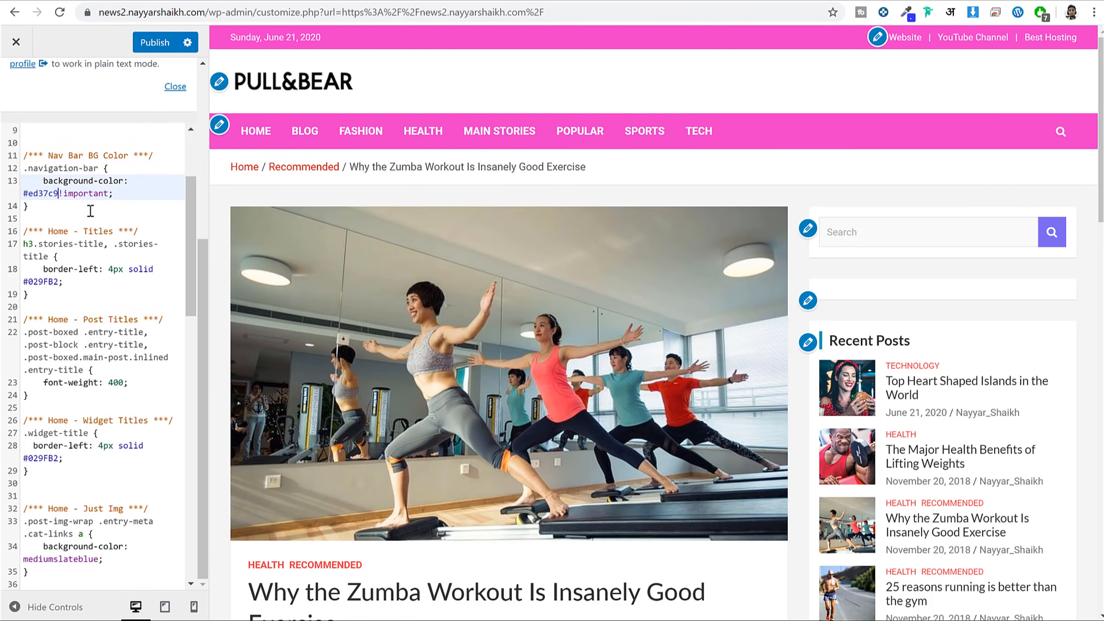
key("Escape")
left_click(64, 204)
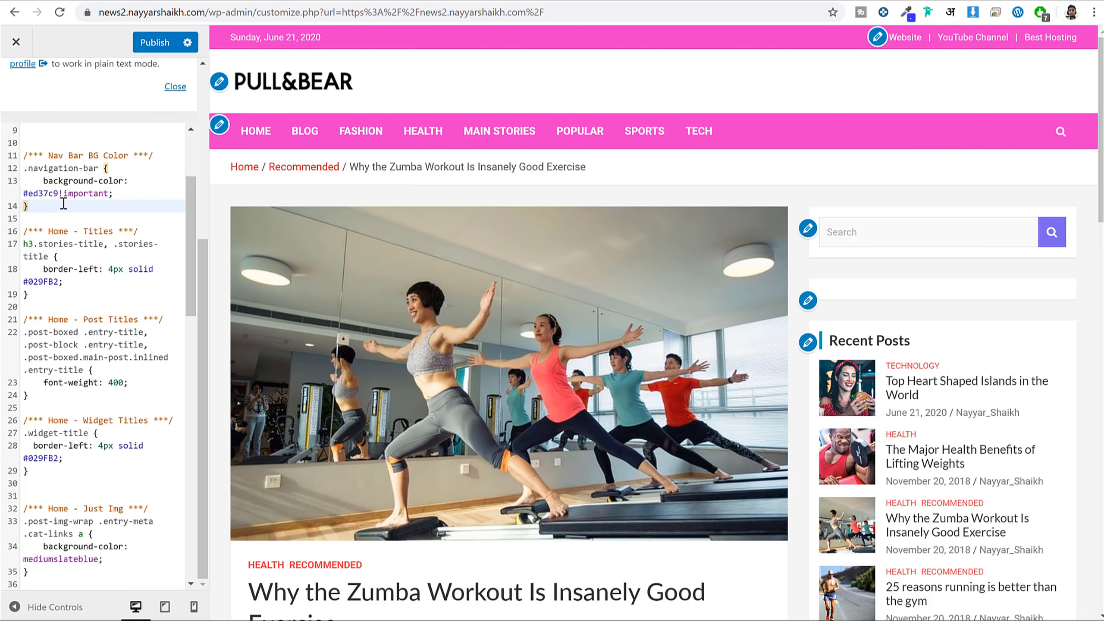
scroll(93, 225, "down", 3)
left_click_drag(44, 162, 71, 210)
left_click(72, 210)
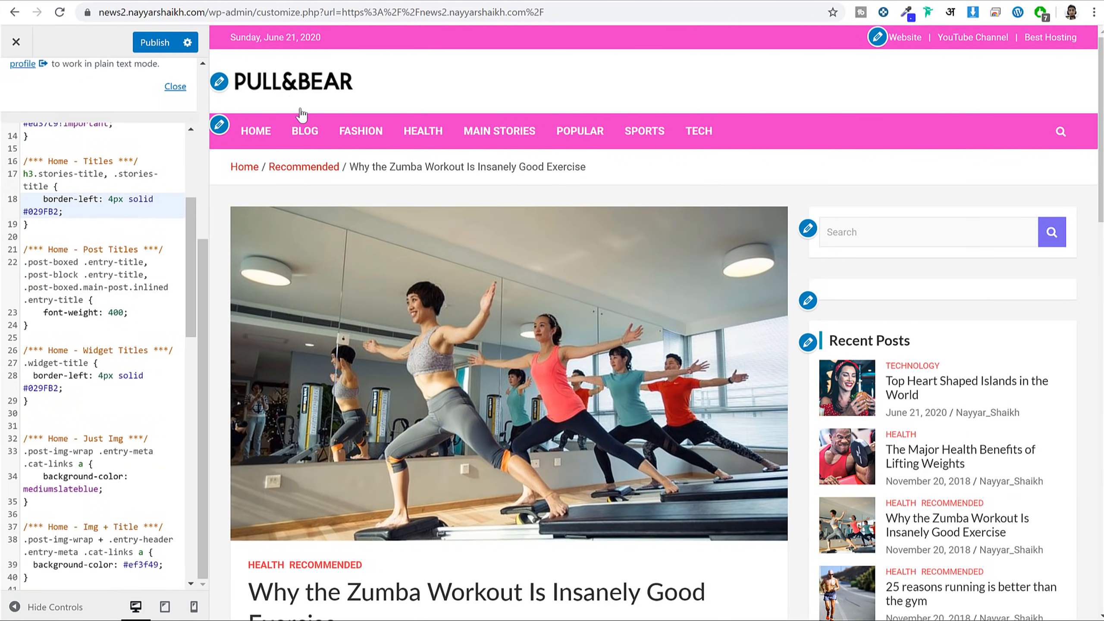
left_click(292, 96)
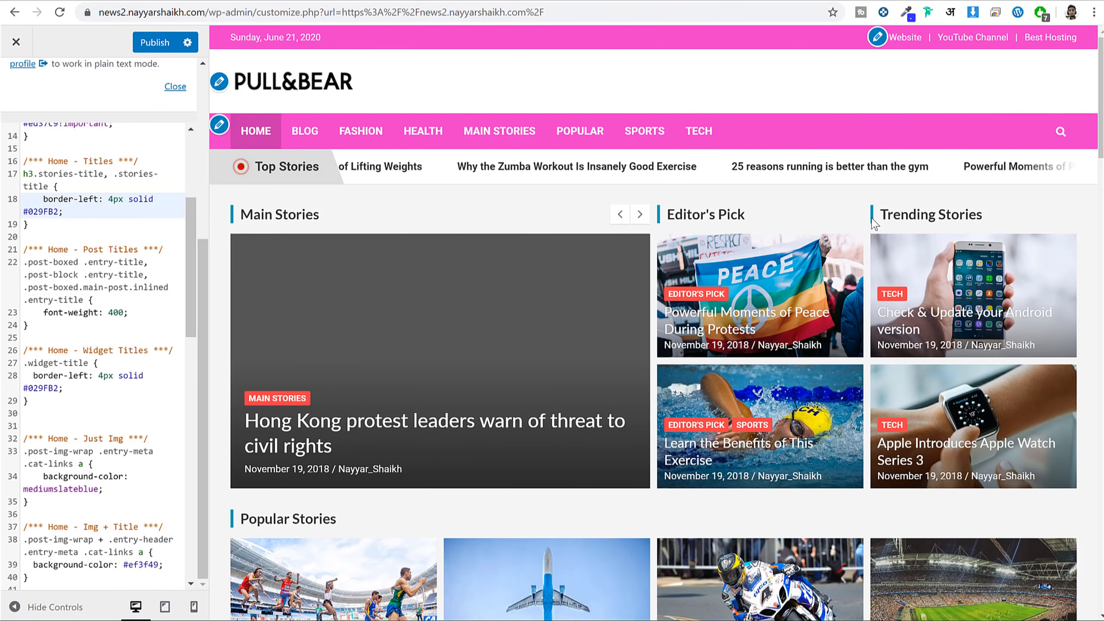
scroll(101, 281, "down", 2)
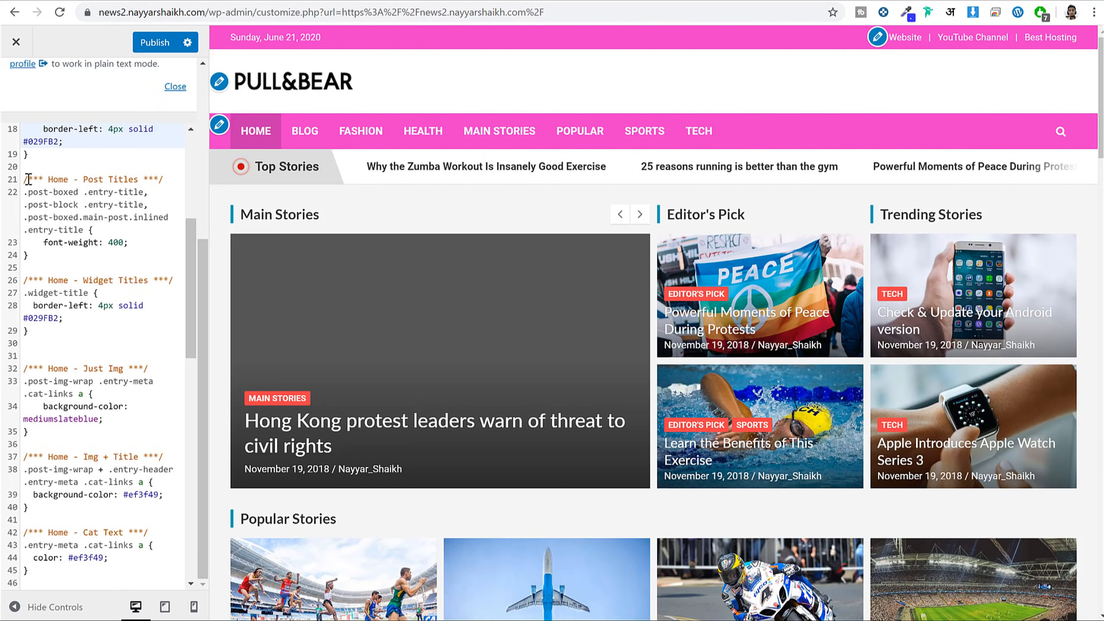
left_click(56, 179)
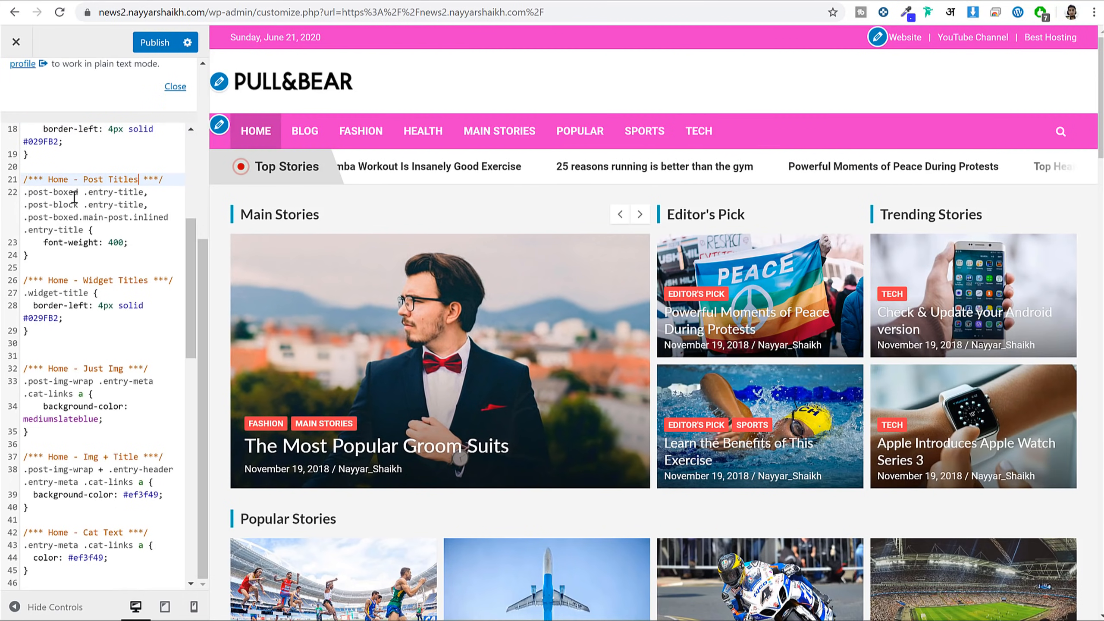
left_click_drag(24, 193, 124, 242)
left_click(61, 256)
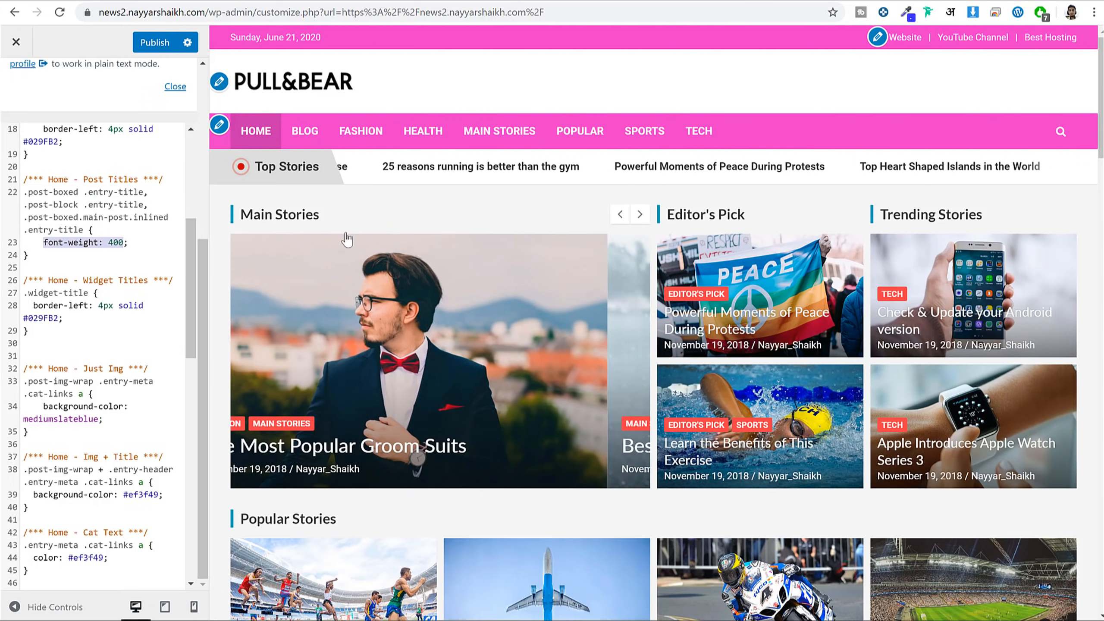
scroll(575, 274, "down", 2)
scroll(576, 274, "down", 6)
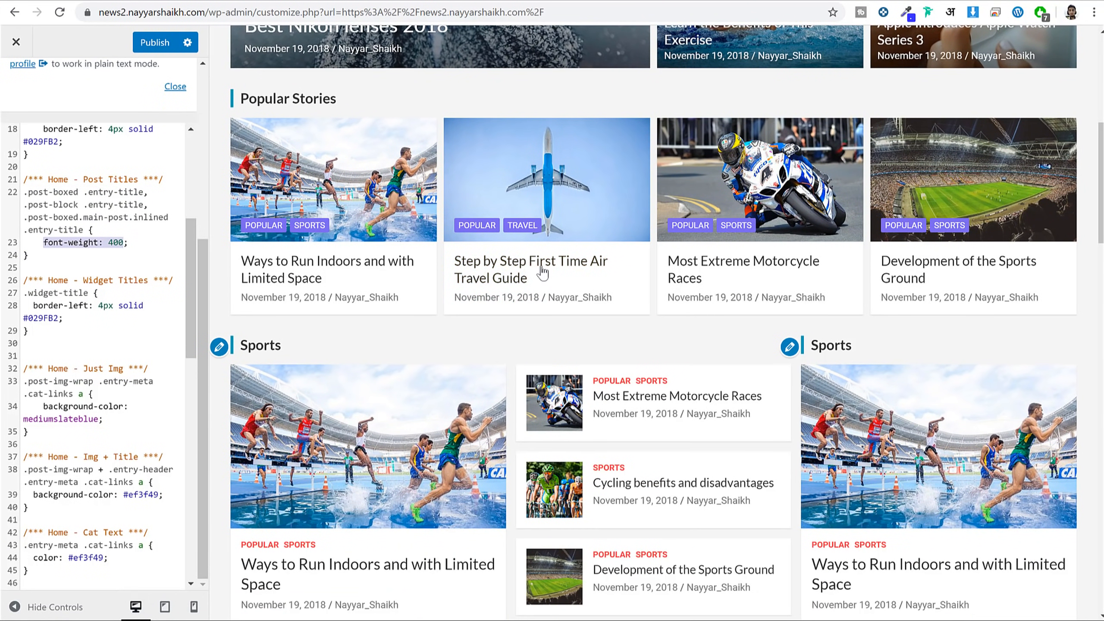
left_click(118, 244)
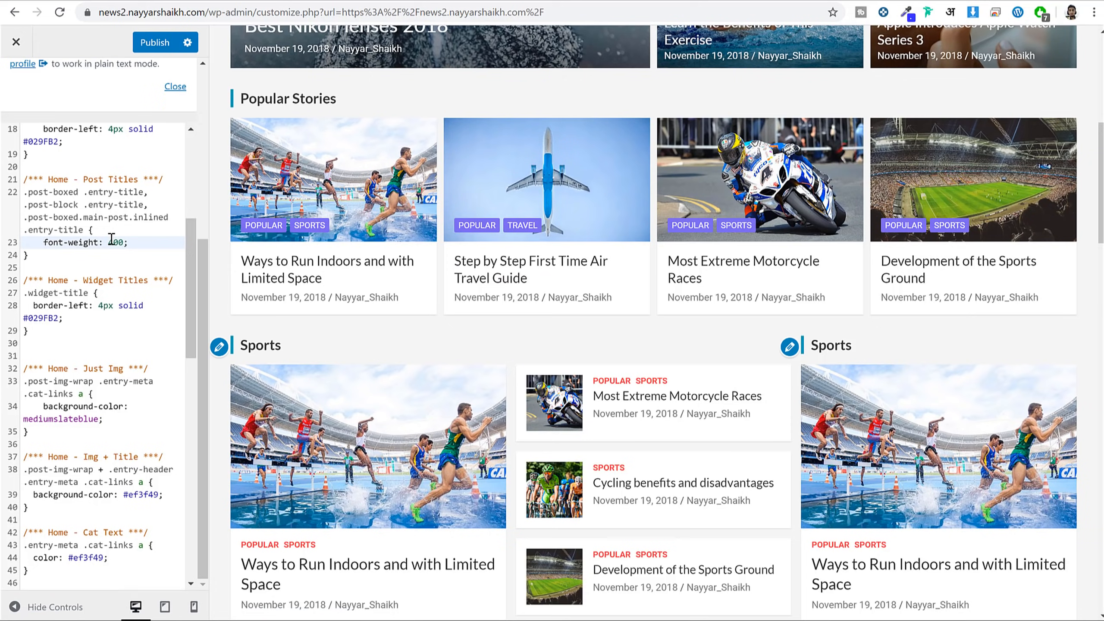
key("BackSpace")
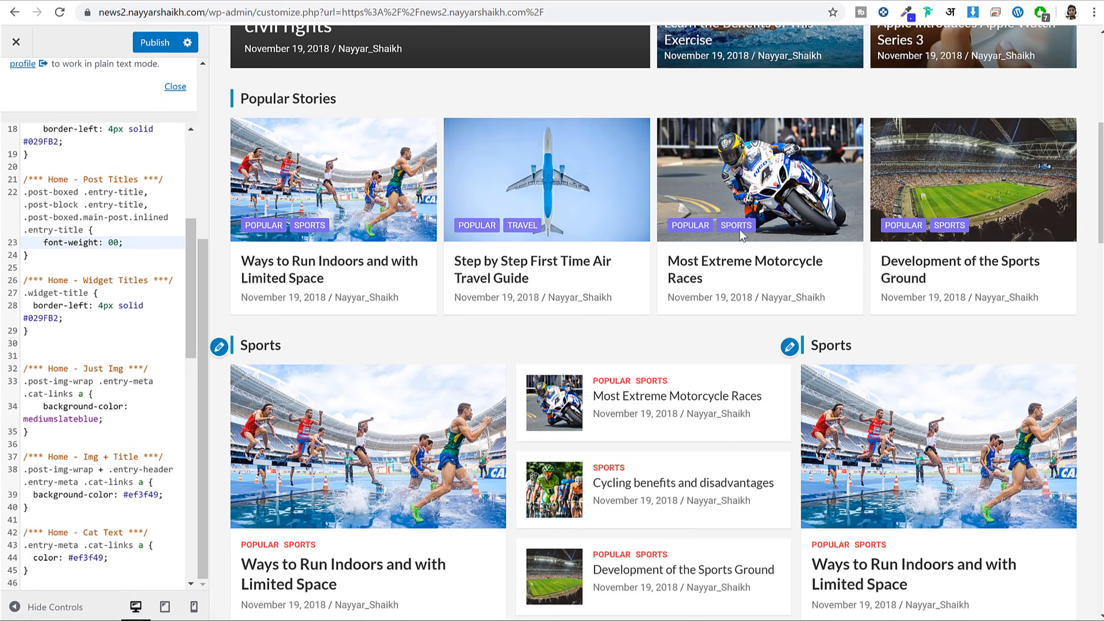
type("4")
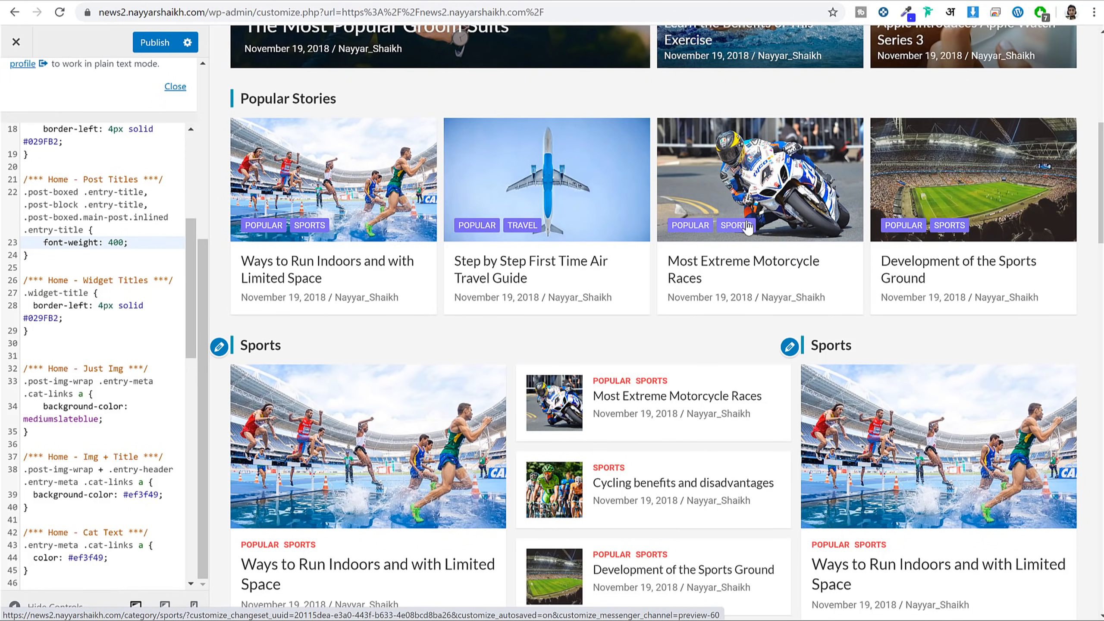
key("BackSpace")
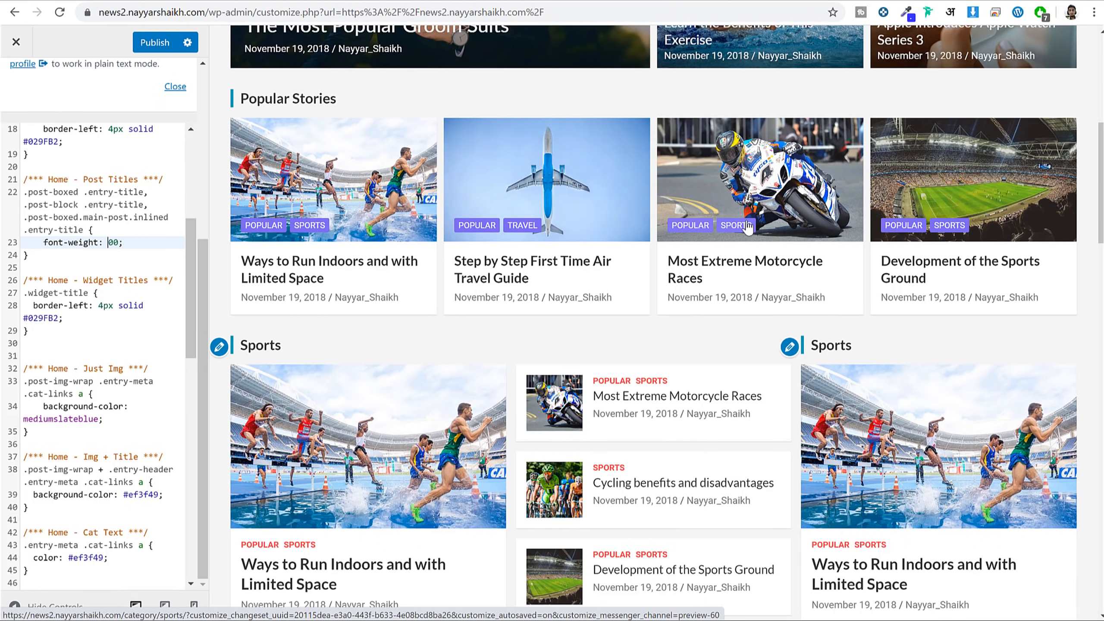
type("1")
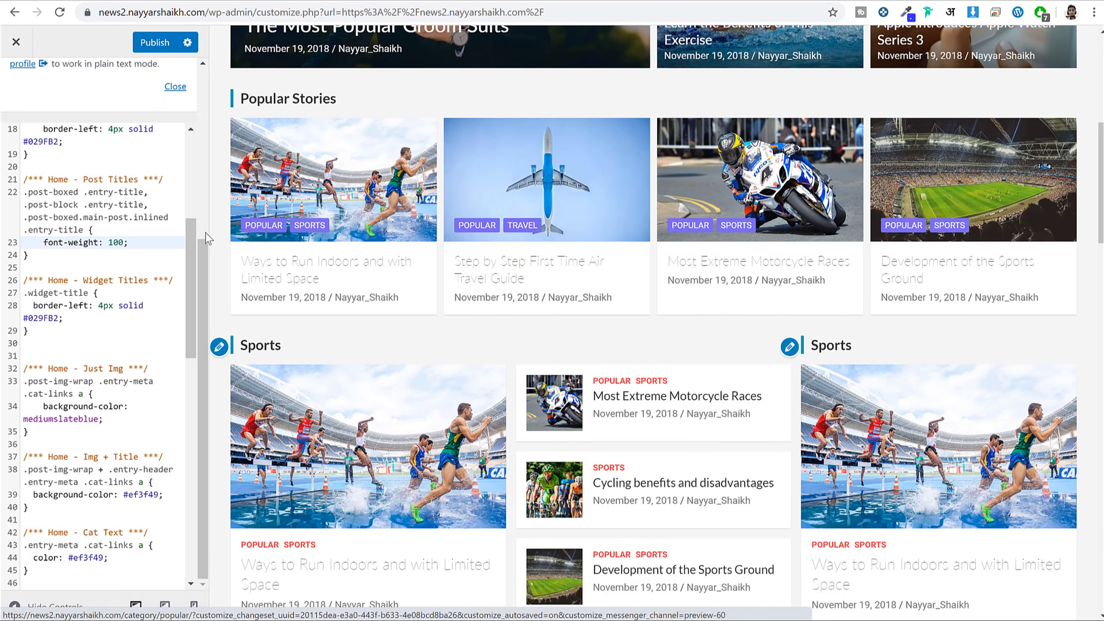
key("BackSpace")
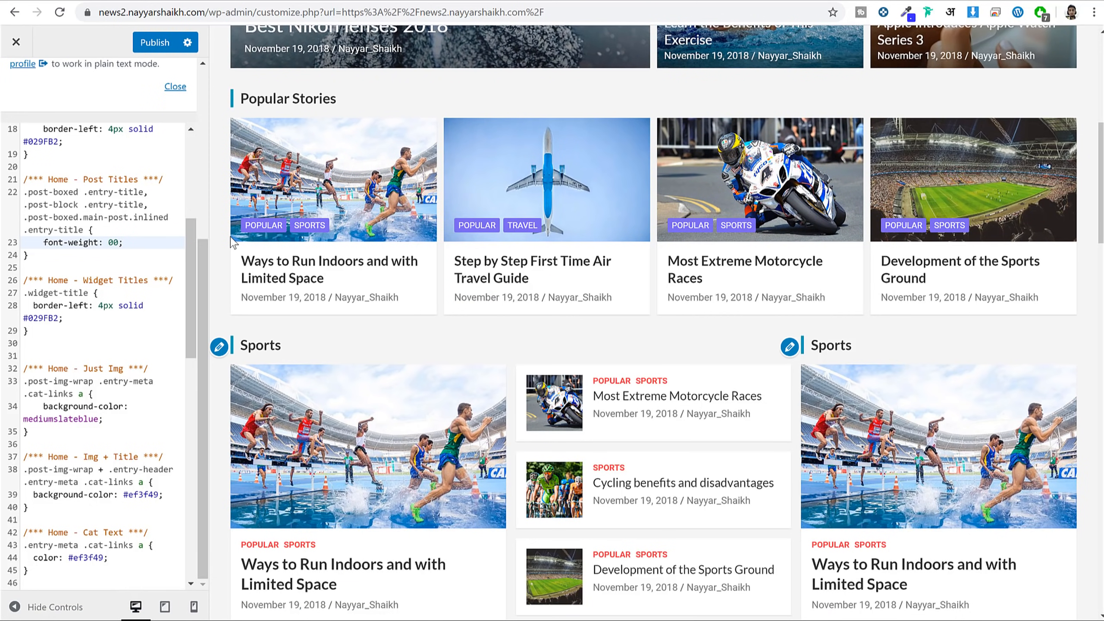
type("4")
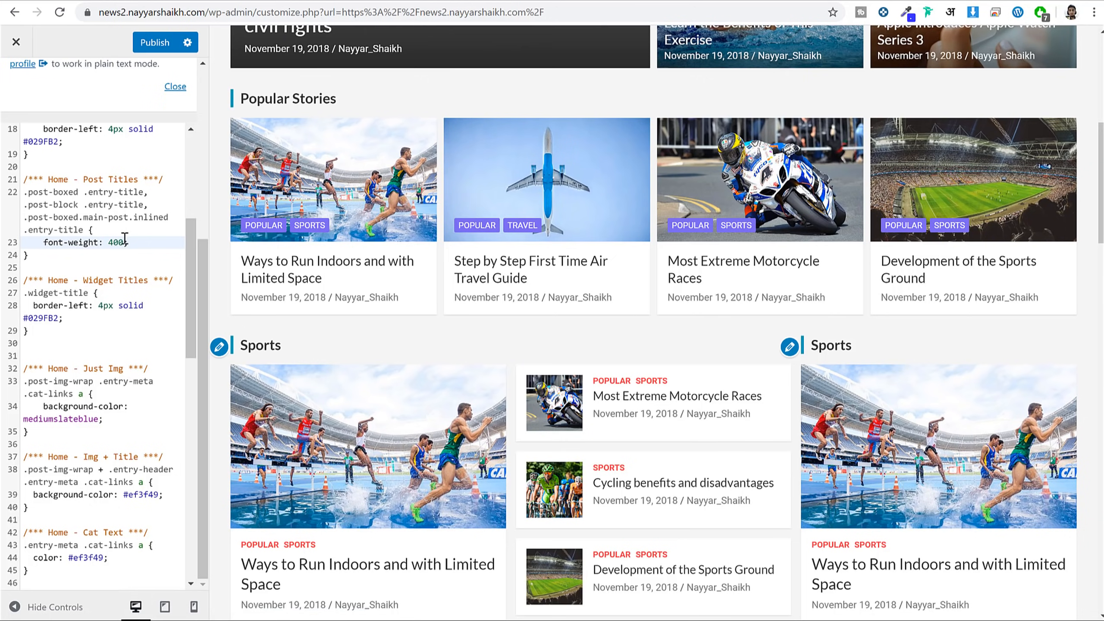
type("9")
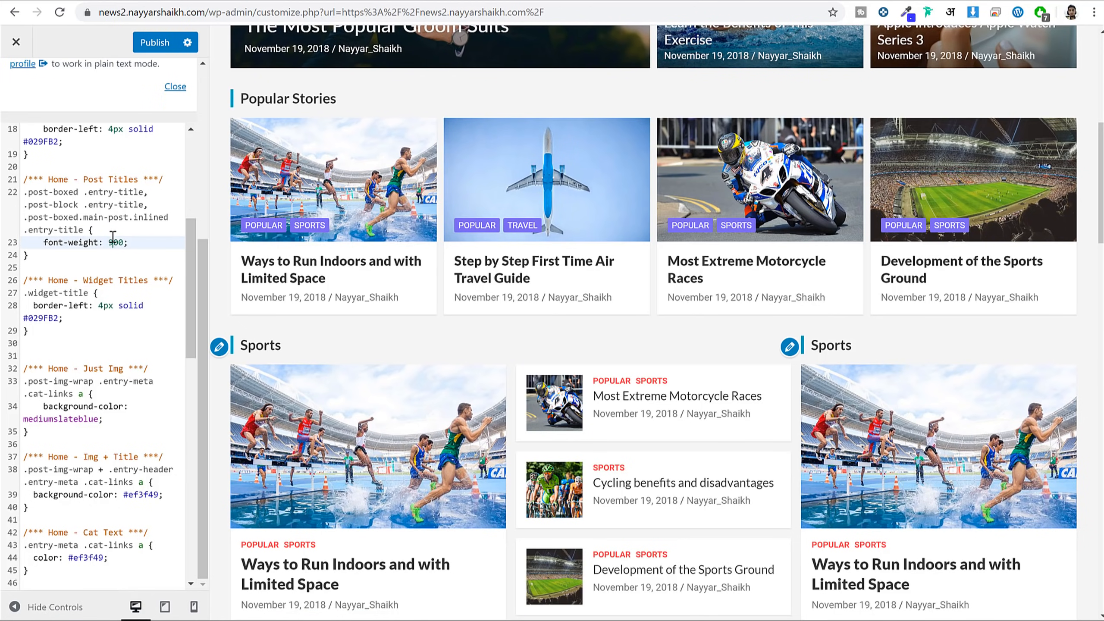
key("BackSpace")
type("4")
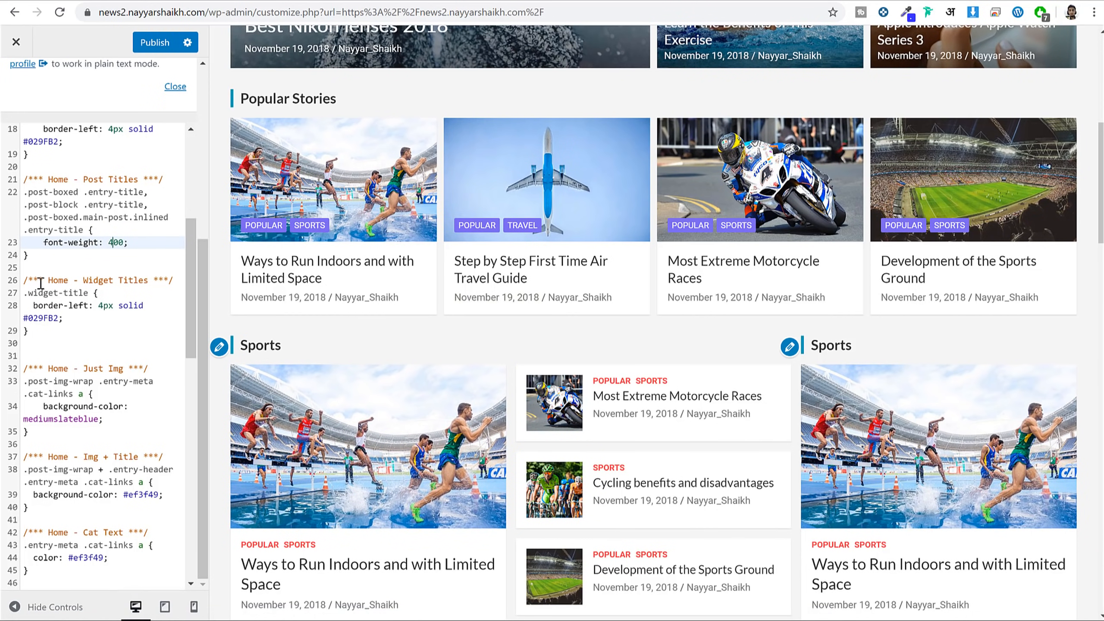
left_click_drag(33, 294, 87, 305)
left_click(69, 322)
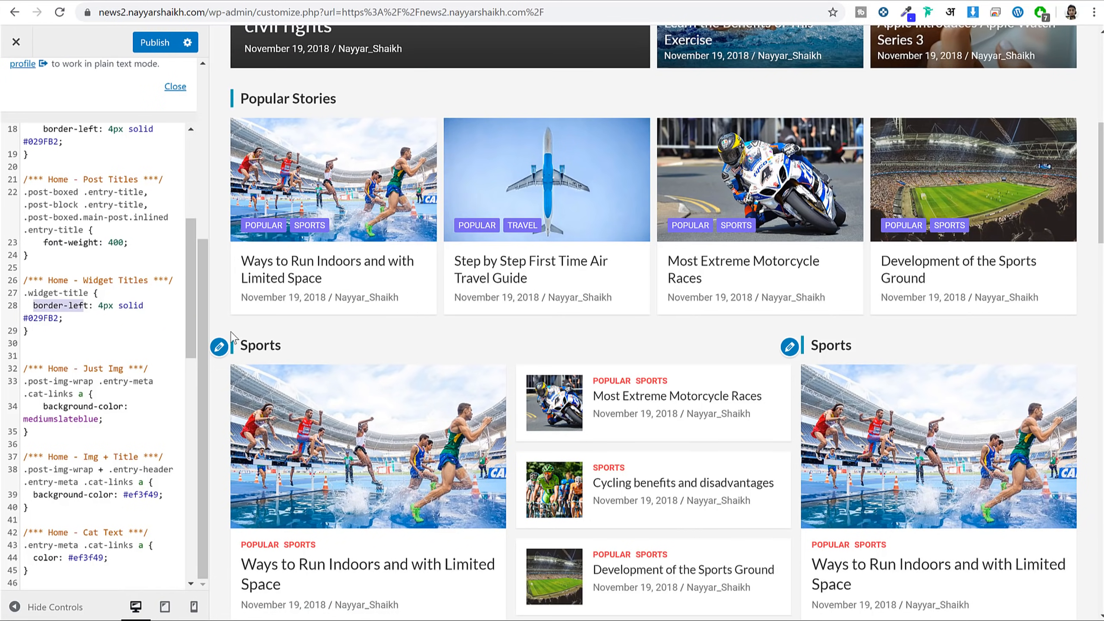
Delete the mediumslateblue background-color value from the Home – Just Img rule on line 34.
scroll(33, 332, "down", 5)
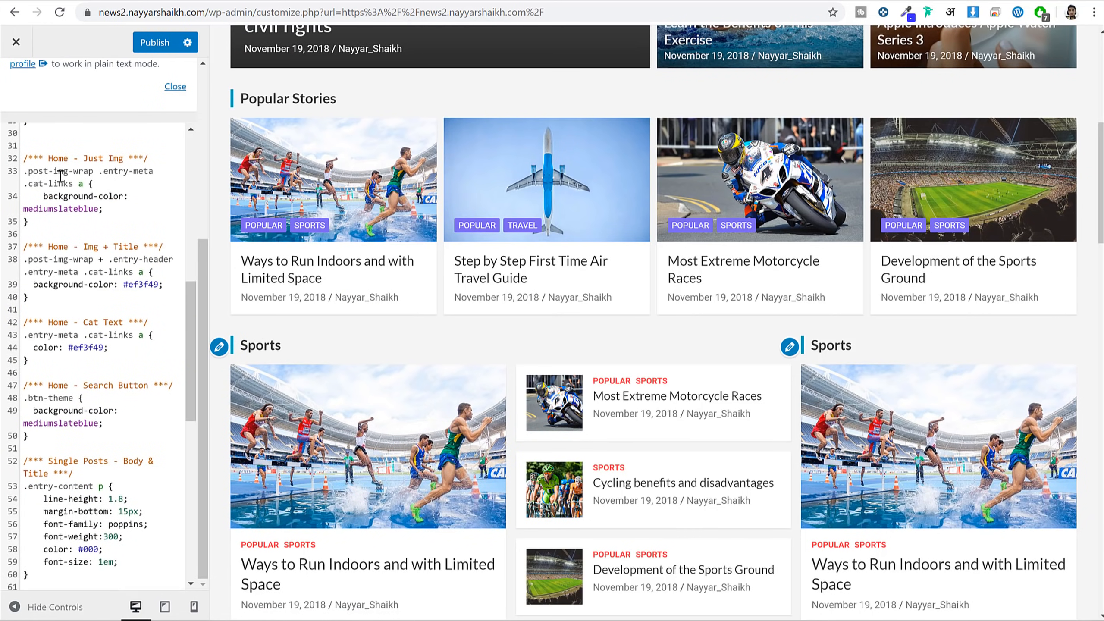
scroll(526, 241, "up", 2)
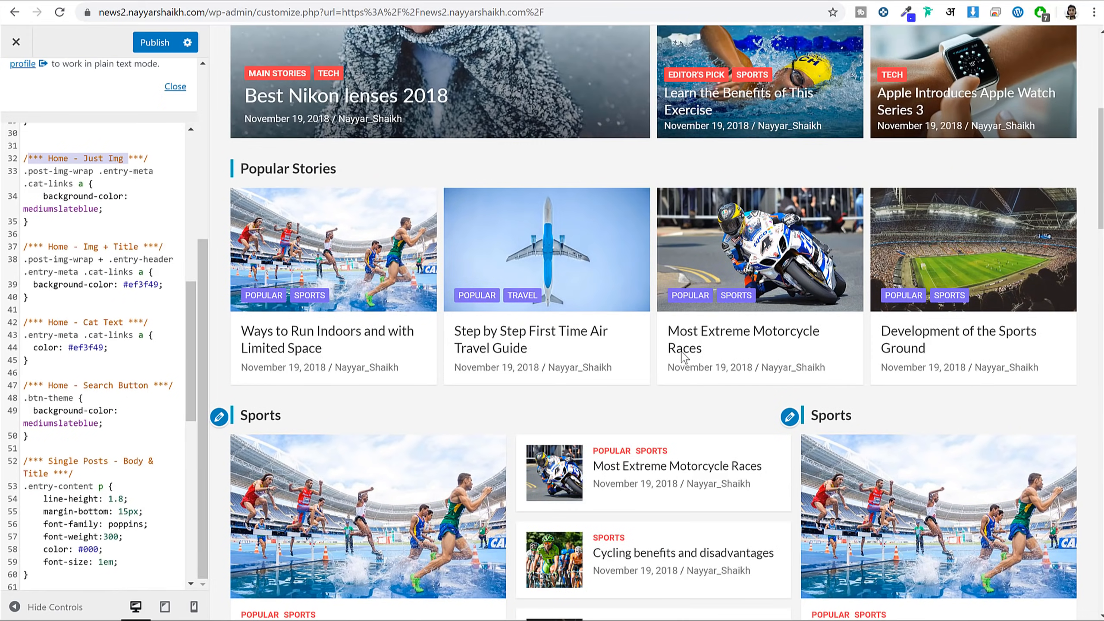
scroll(739, 261, "down", 15)
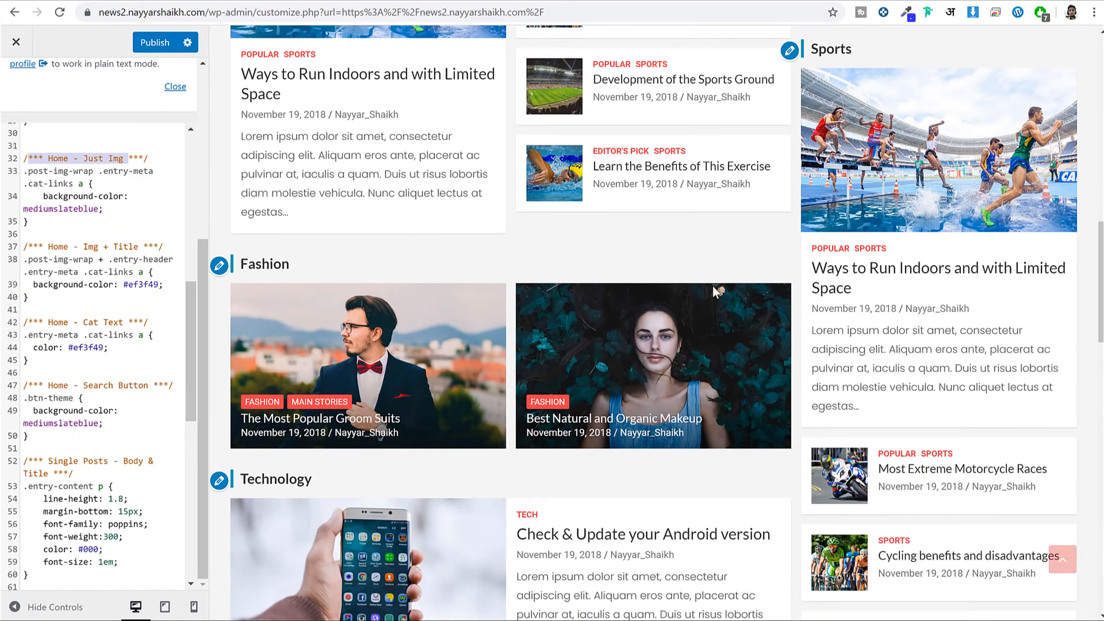
scroll(714, 294, "down", 8)
scroll(285, 249, "up", 2)
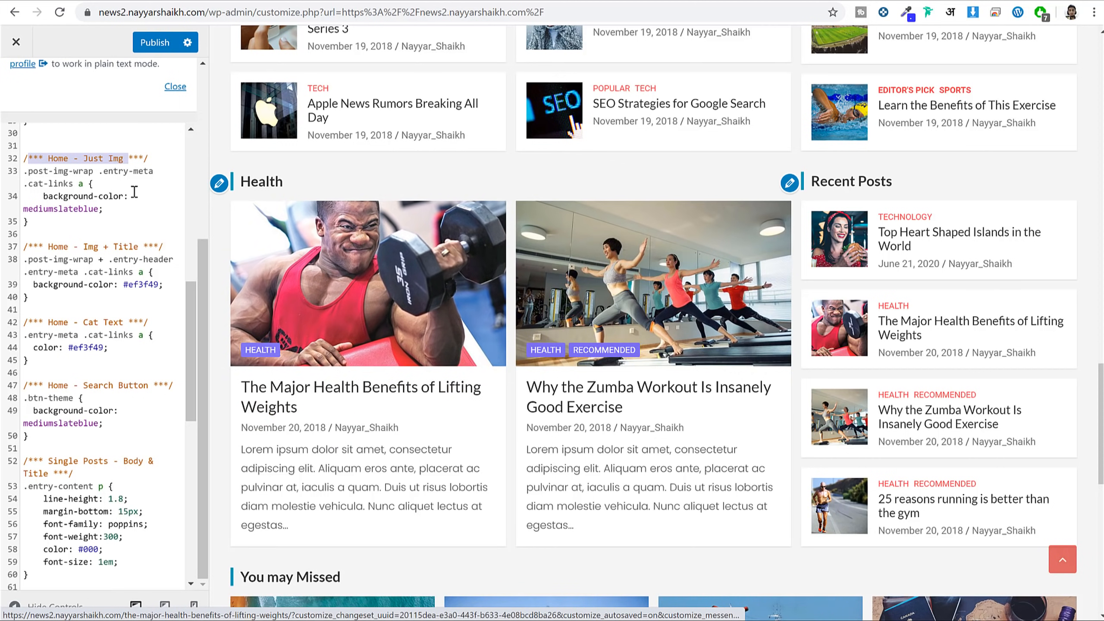
left_click(117, 196)
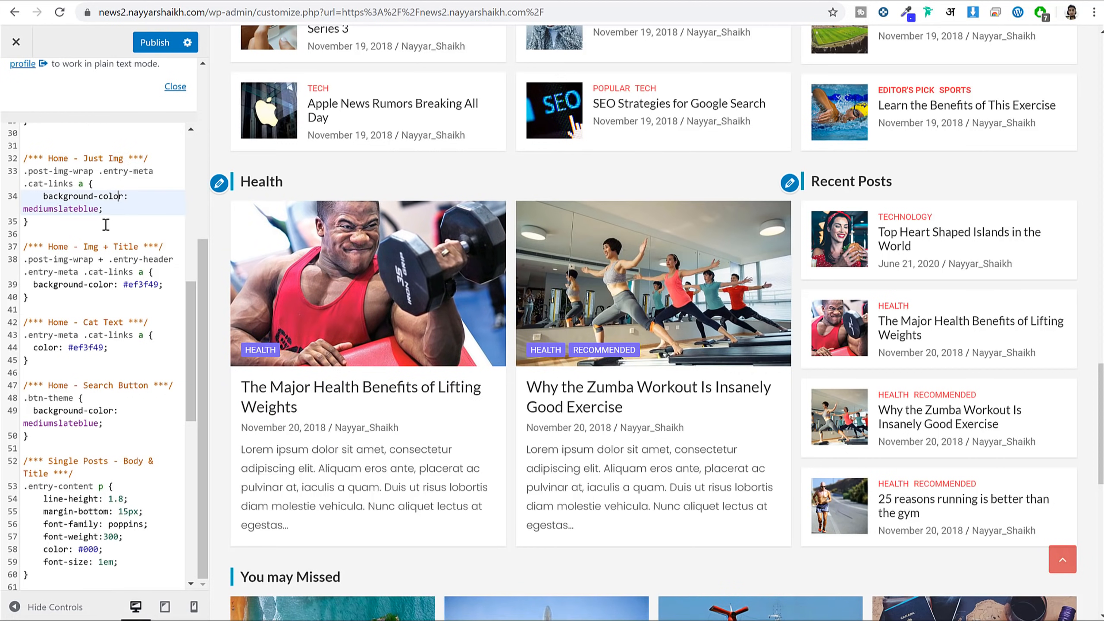
left_click_drag(39, 197, 96, 196)
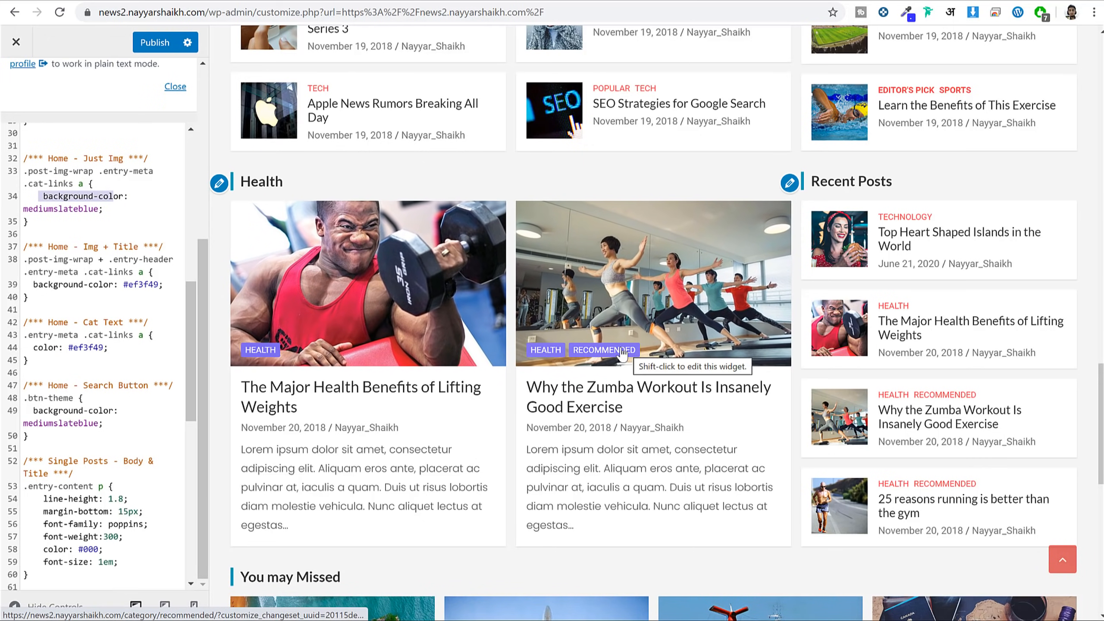
left_click(94, 208)
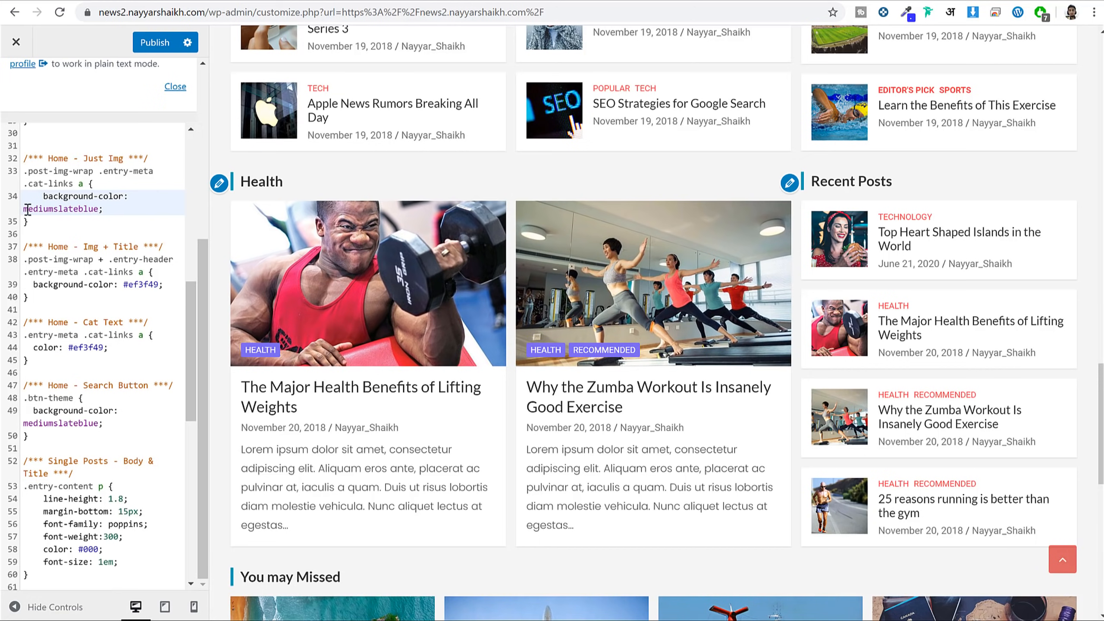
left_click_drag(27, 209, 80, 214)
left_click(95, 211)
left_click_drag(99, 210, 45, 211)
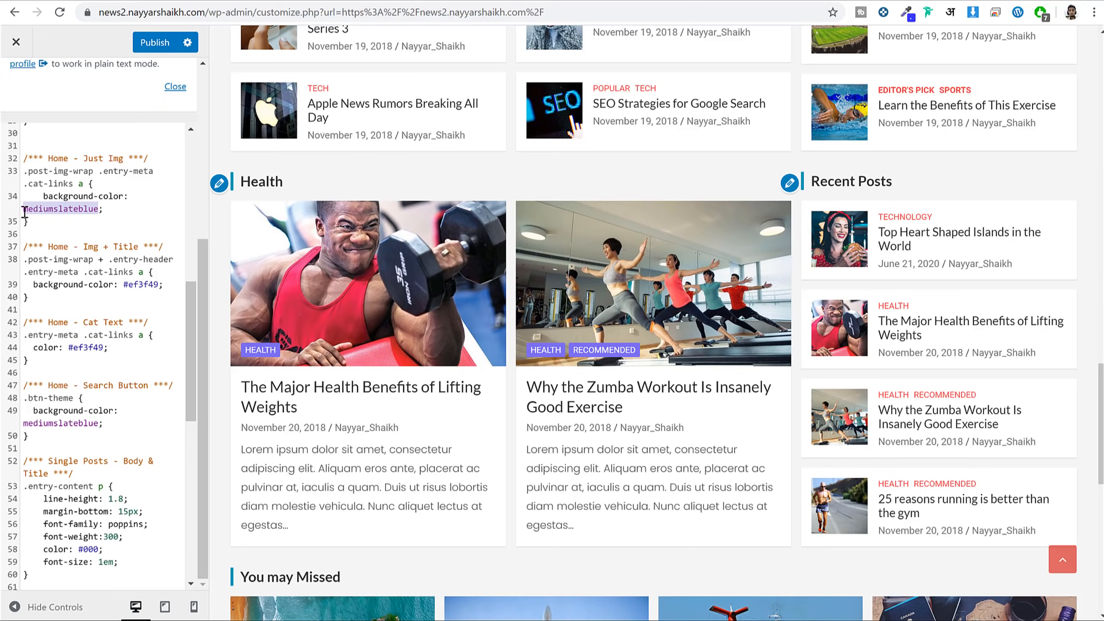
key("BackSpace")
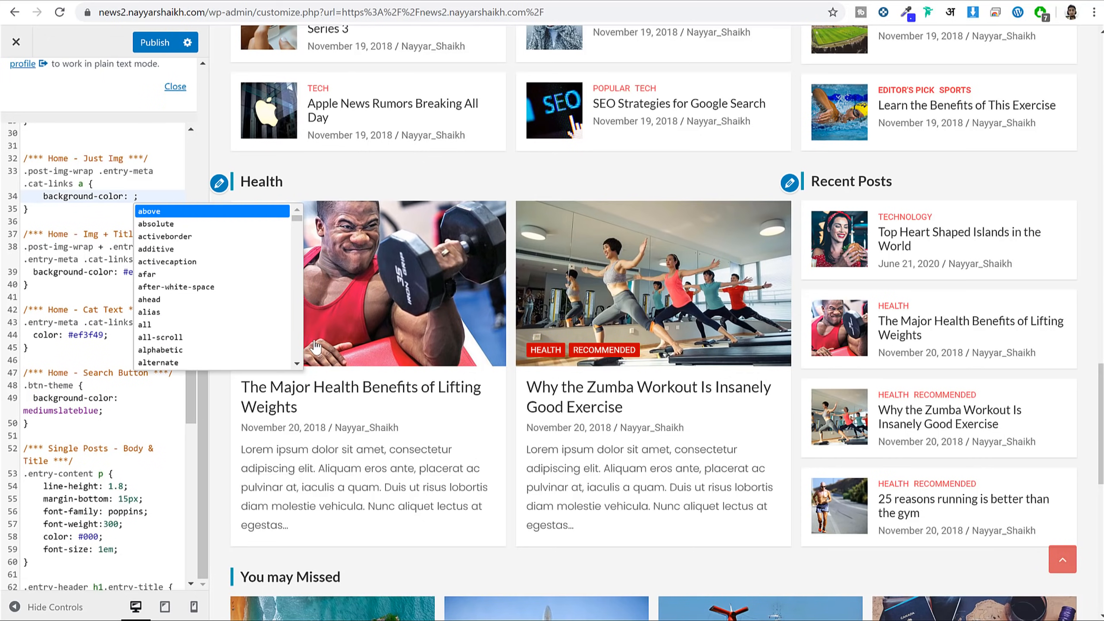
left_click(462, 437)
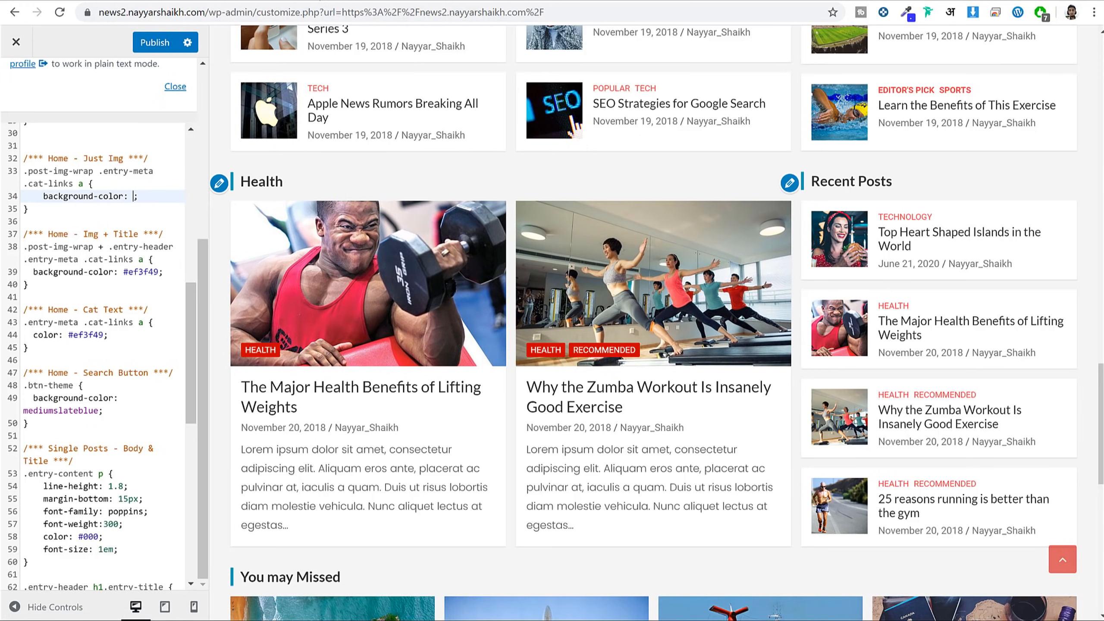
Pick the pale sky blue #8dd0fc in Google's colour picker.
key("ctrl+Tab")
left_click(293, 246)
left_click(373, 242)
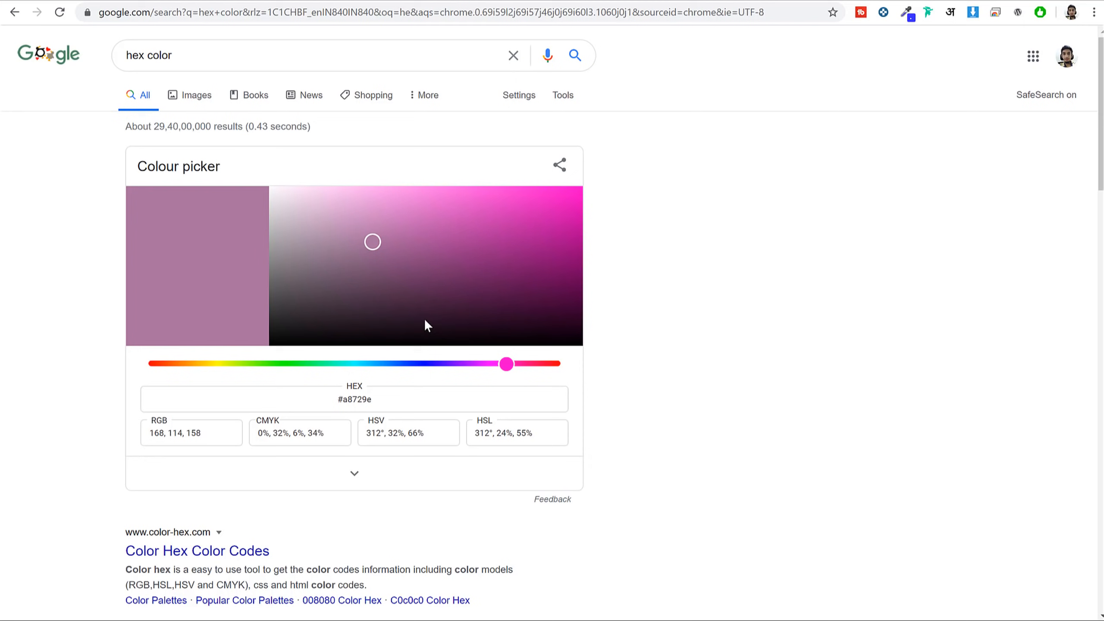
left_click(386, 365)
left_click(258, 364)
left_click(234, 365)
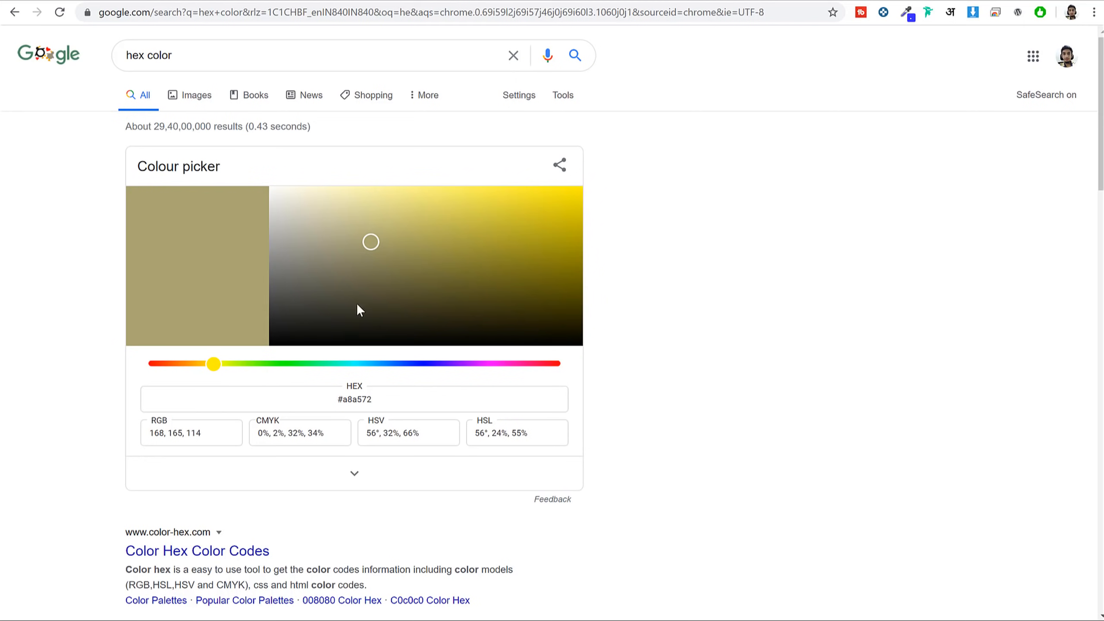
left_click(497, 217)
left_click(483, 205)
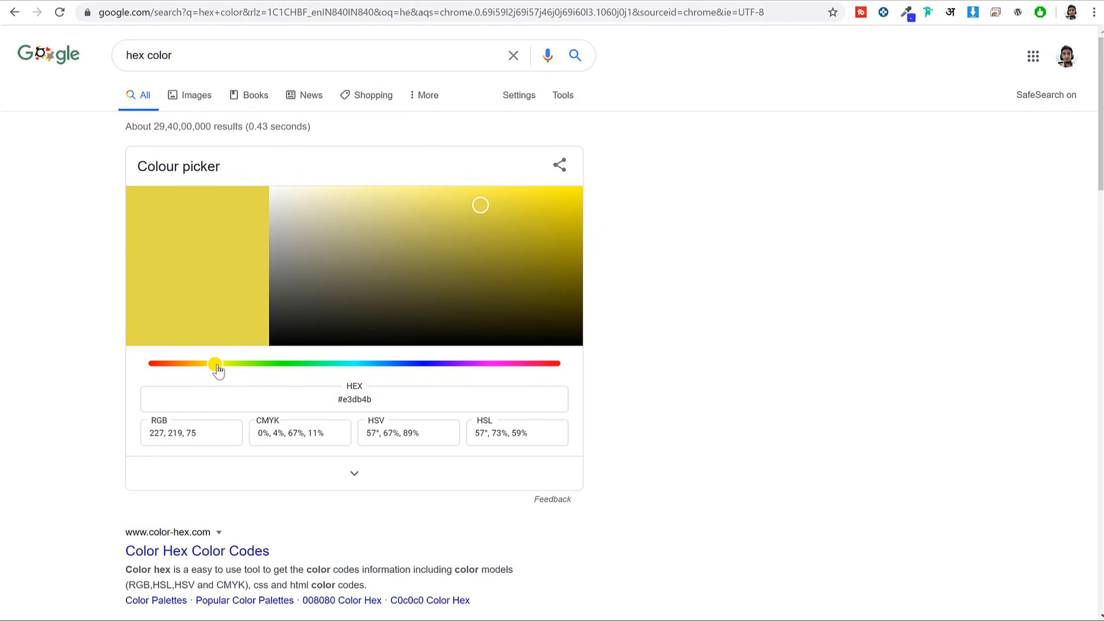
left_click_drag(217, 367, 391, 373)
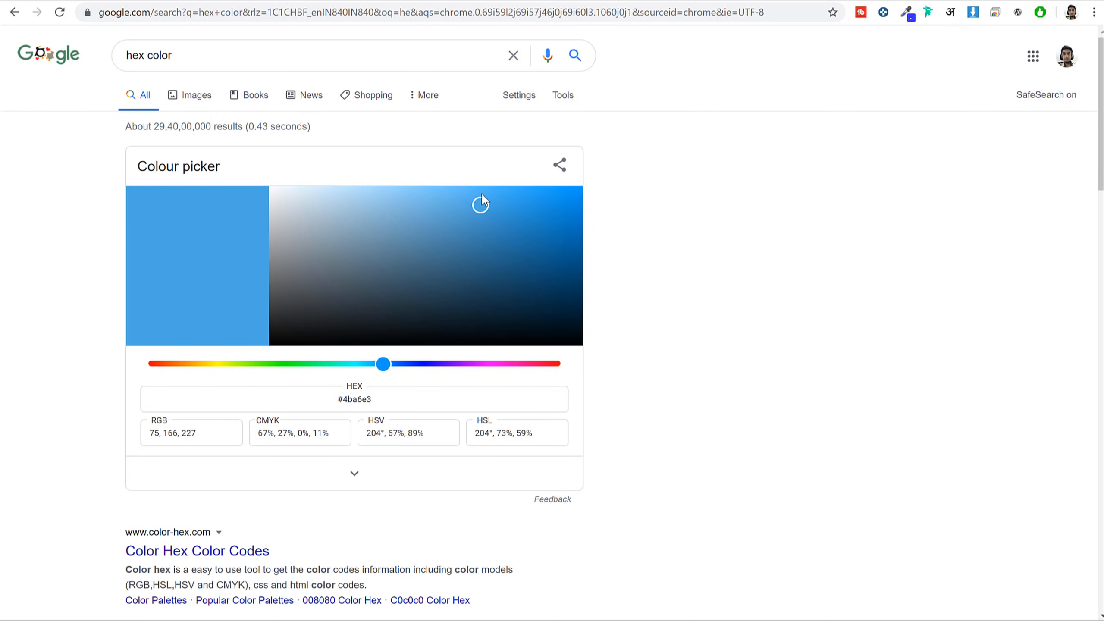
left_click_drag(470, 228, 496, 239)
left_click_drag(408, 257, 408, 188)
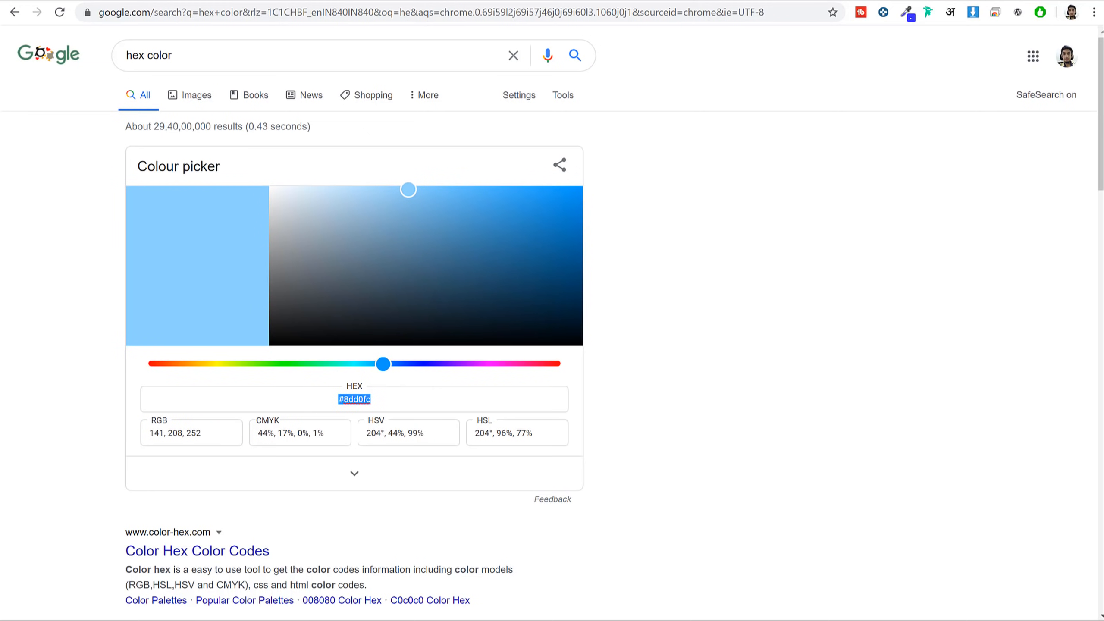
Paste '#8dd0fc;' as the Just Img badge background-color on line 34.
left_click(179, 1)
type("#8dd0fc")
type(";")
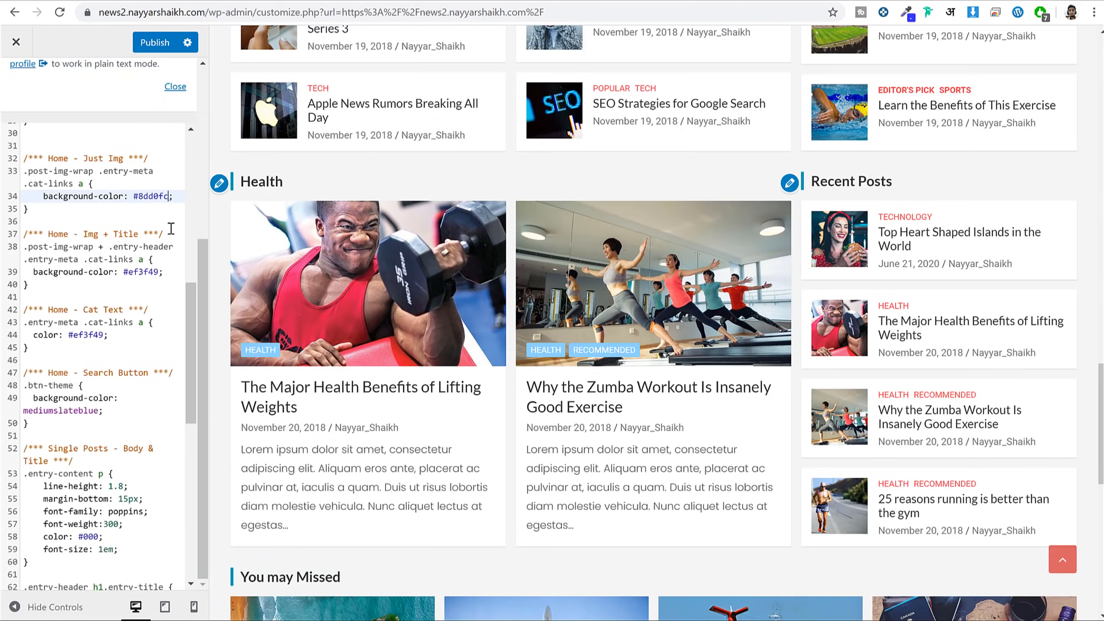
key("Escape")
left_click_drag(28, 233, 120, 232)
scroll(659, 403, "up", 15)
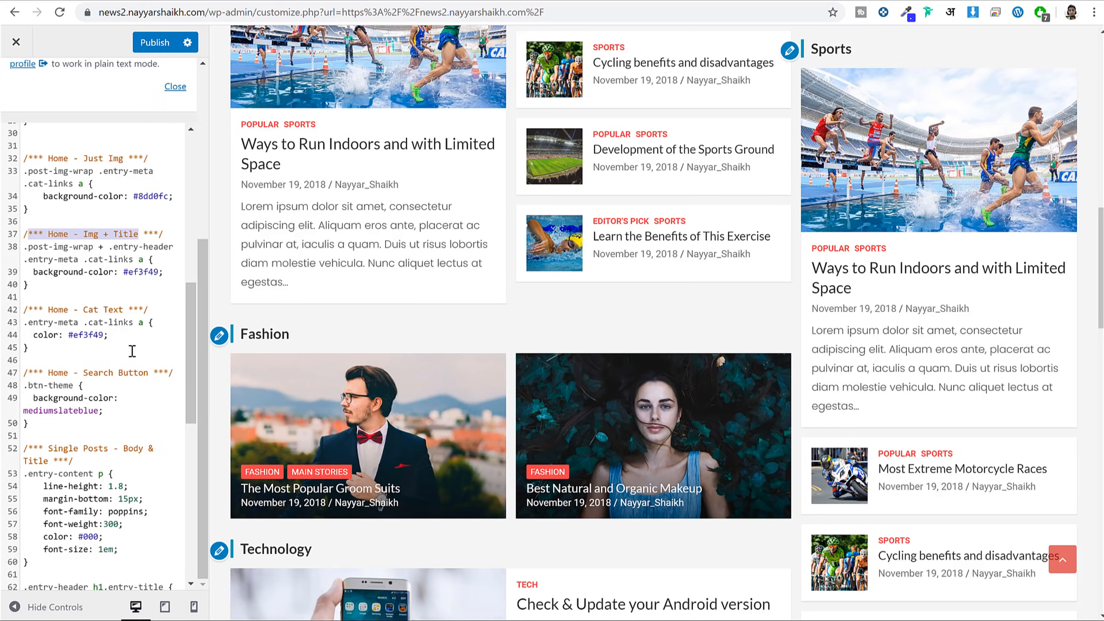
Highlight the Search Button CSS and try the preview's search box.
left_click_drag(35, 369, 102, 410)
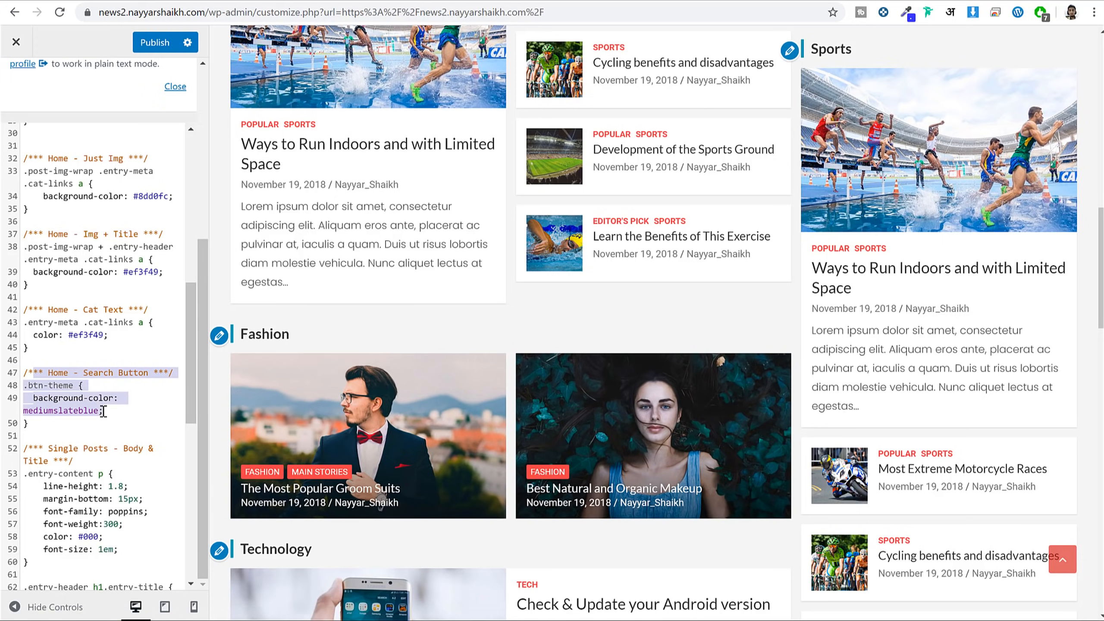
scroll(731, 281, "up", 10)
scroll(731, 282, "up", 5)
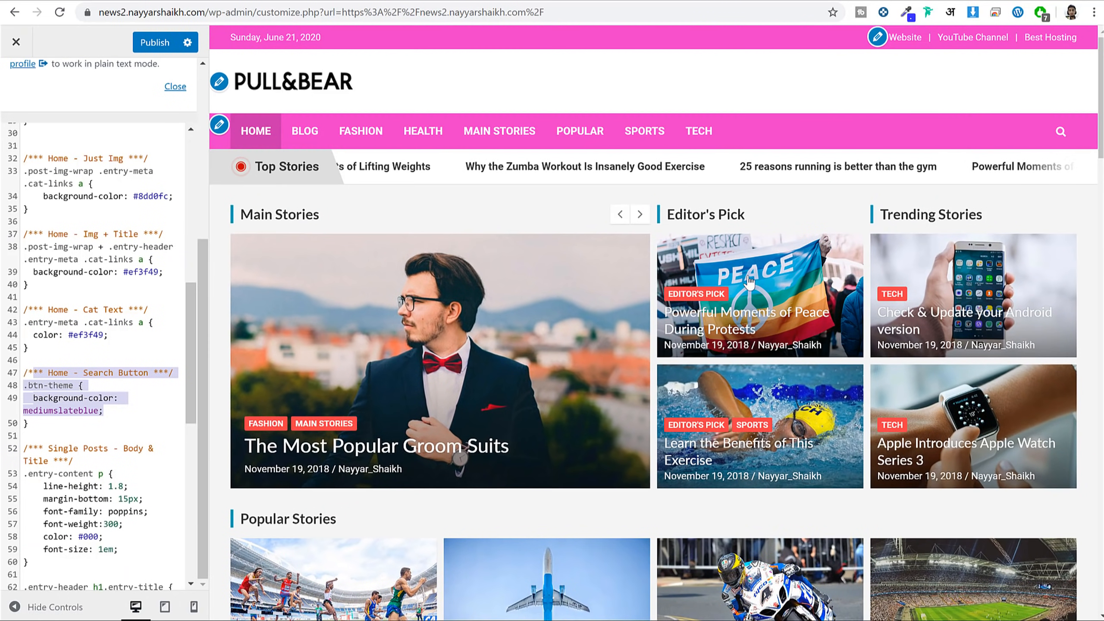
left_click(1060, 132)
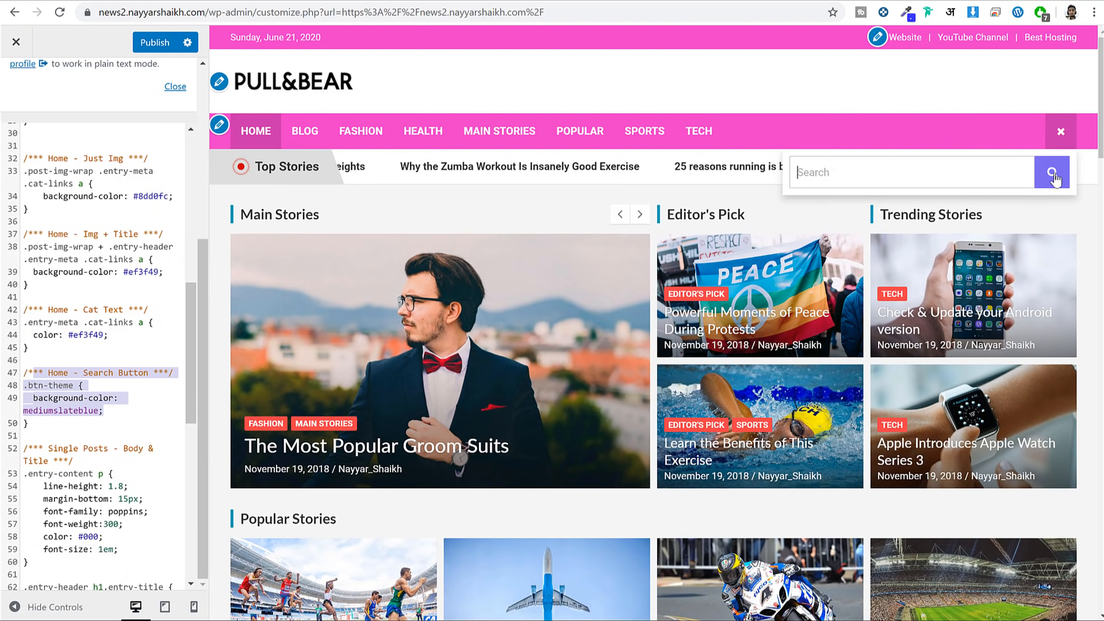
left_click(1067, 131)
scroll(77, 230, "down", 6)
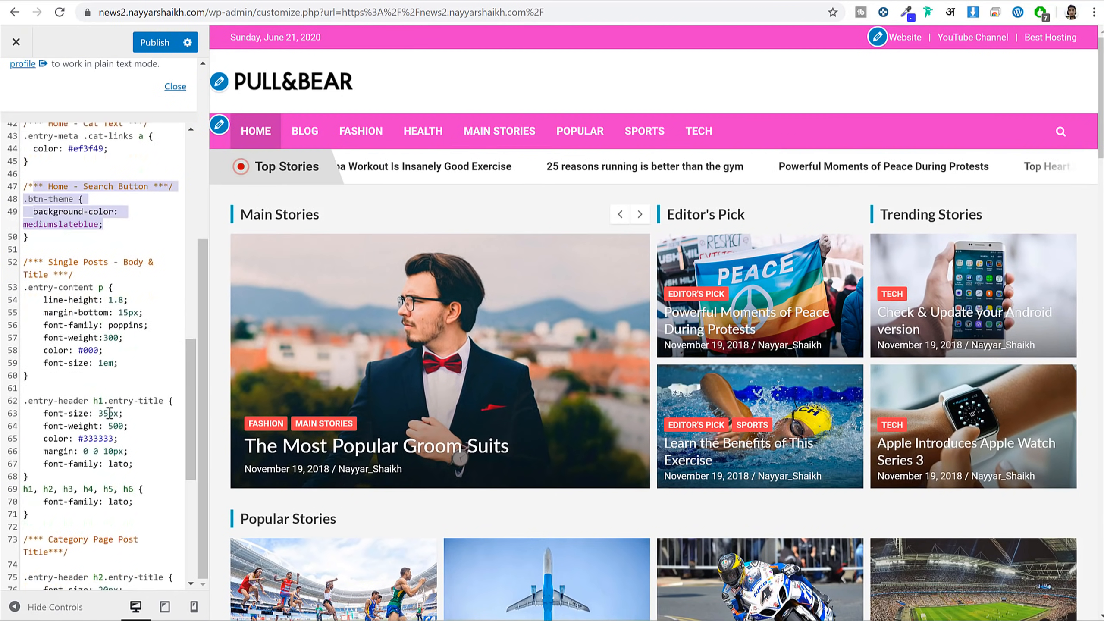
Highlight the Single Posts – Body & Title comment and open Best Nikon lenses 2018 in the preview.
left_click_drag(23, 168, 93, 178)
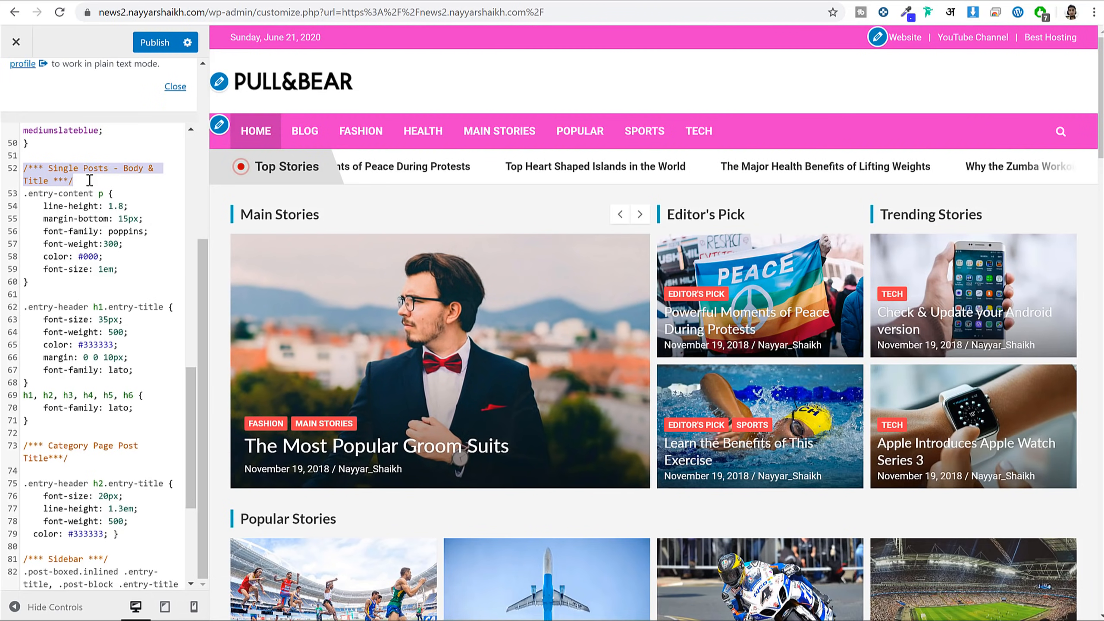
left_click(48, 167)
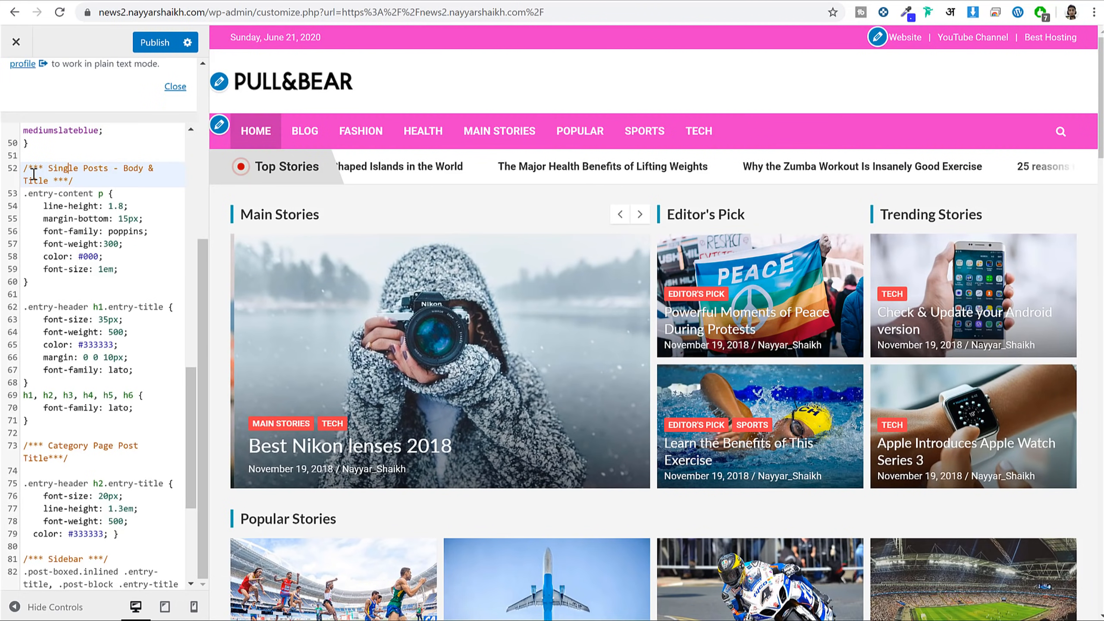
left_click_drag(48, 167, 48, 179)
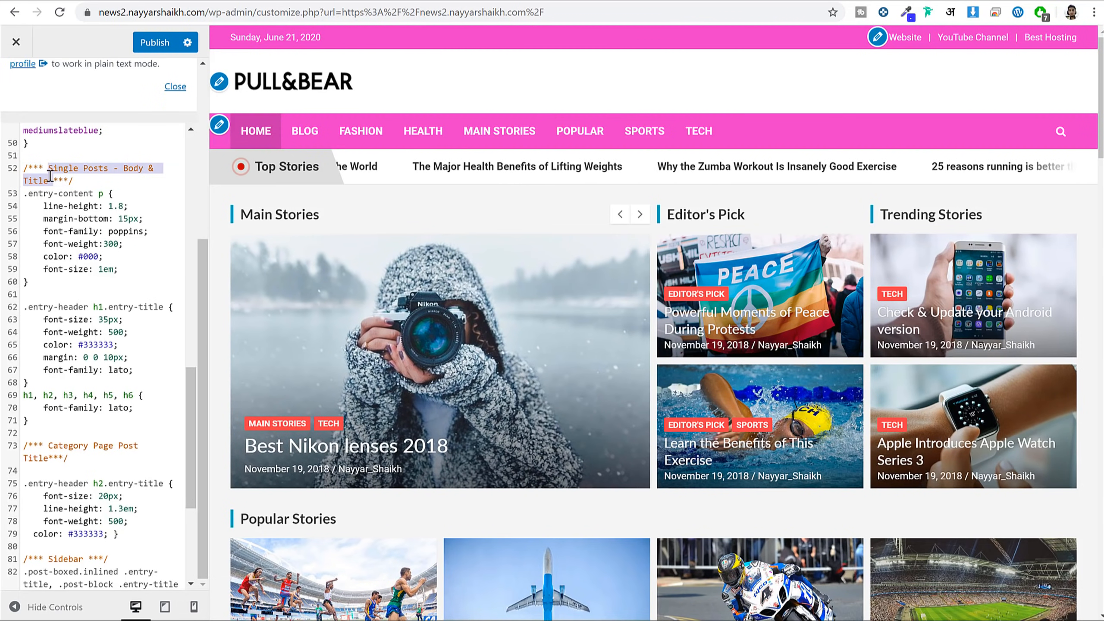
scroll(435, 226, "down", 5)
left_click(422, 238)
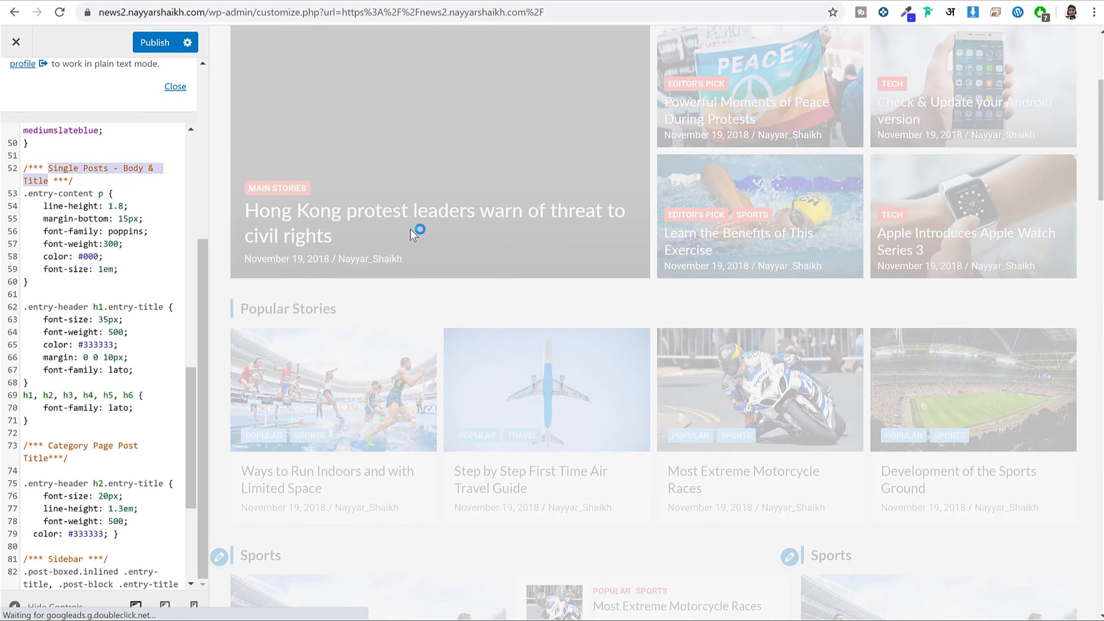
Try other line-height values in the .entry-content p rule, ending back at 1.8.
scroll(521, 203, "down", 6)
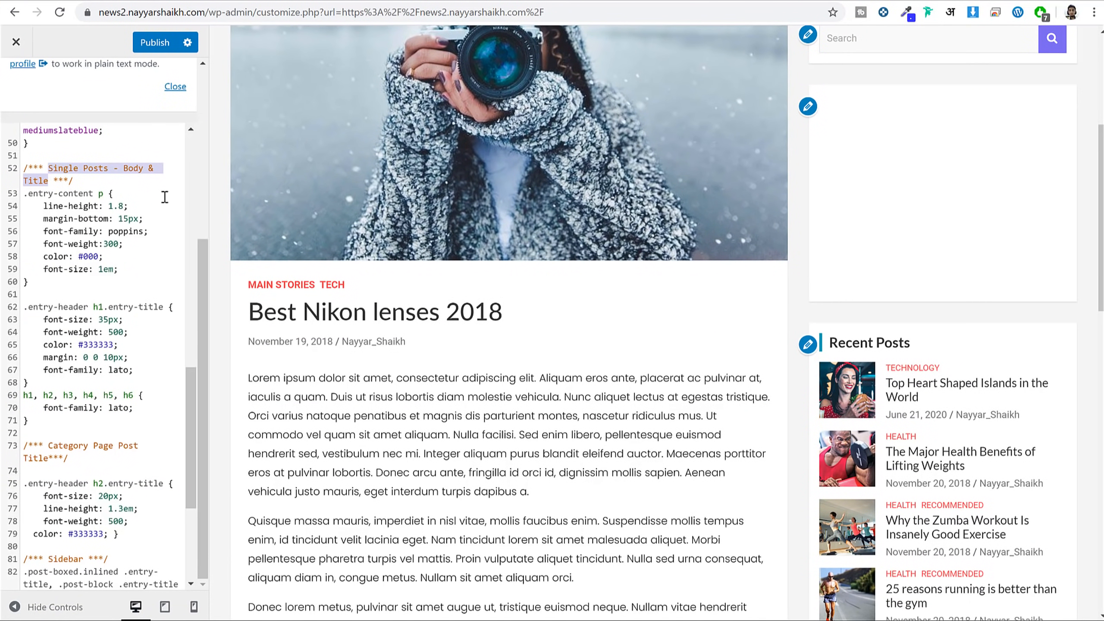
double_click(103, 195)
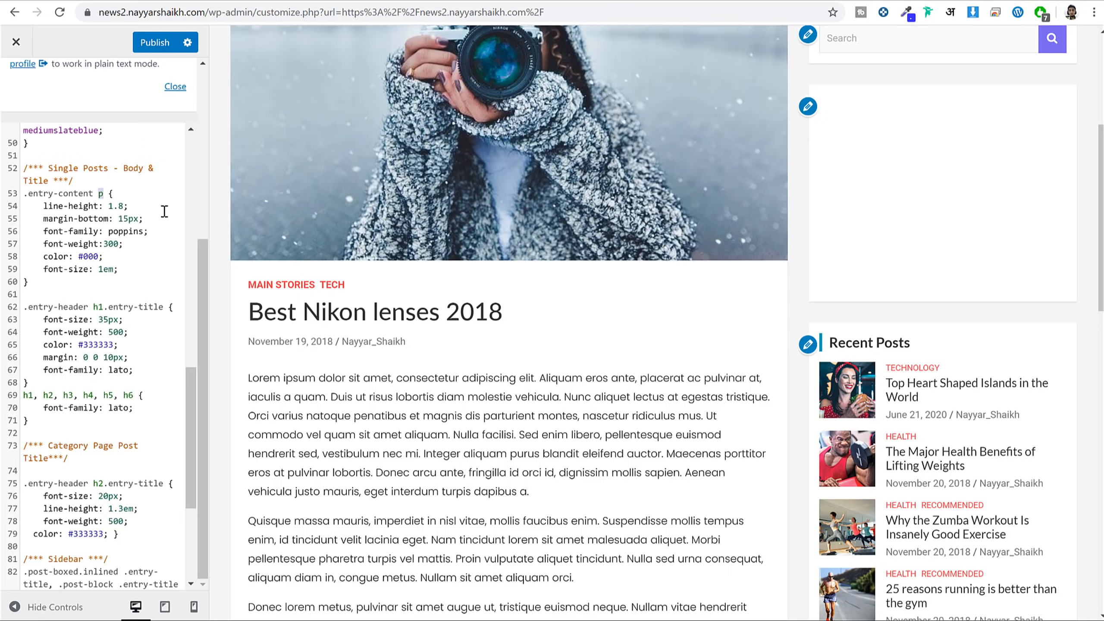
scroll(343, 397, "down", 5)
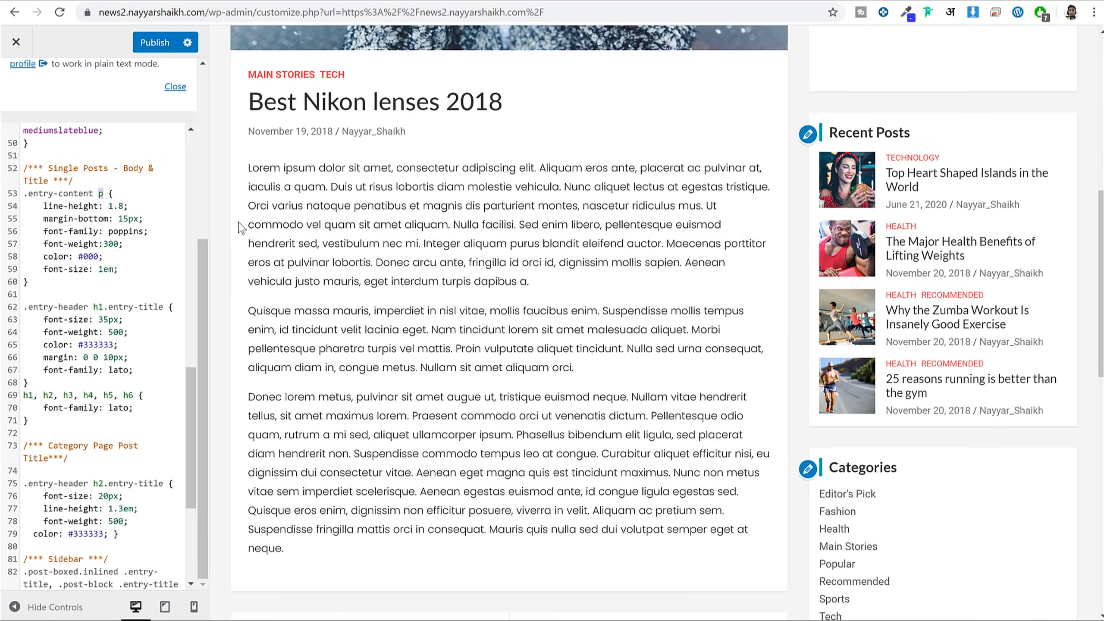
left_click_drag(244, 169, 463, 493)
left_click(460, 491)
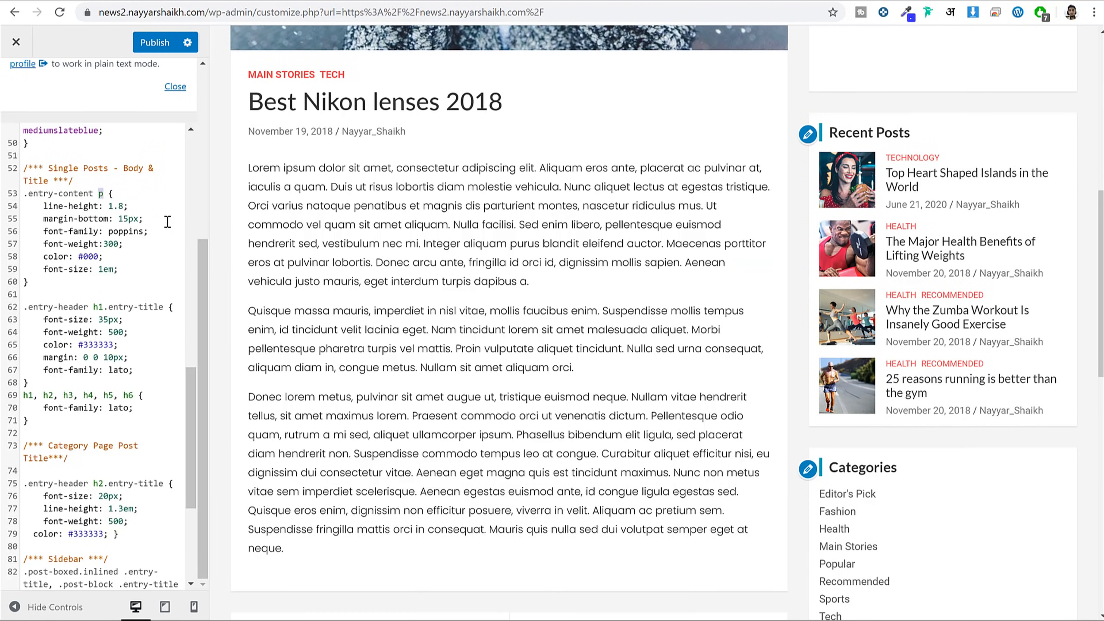
left_click_drag(109, 206, 123, 206)
left_click(123, 206)
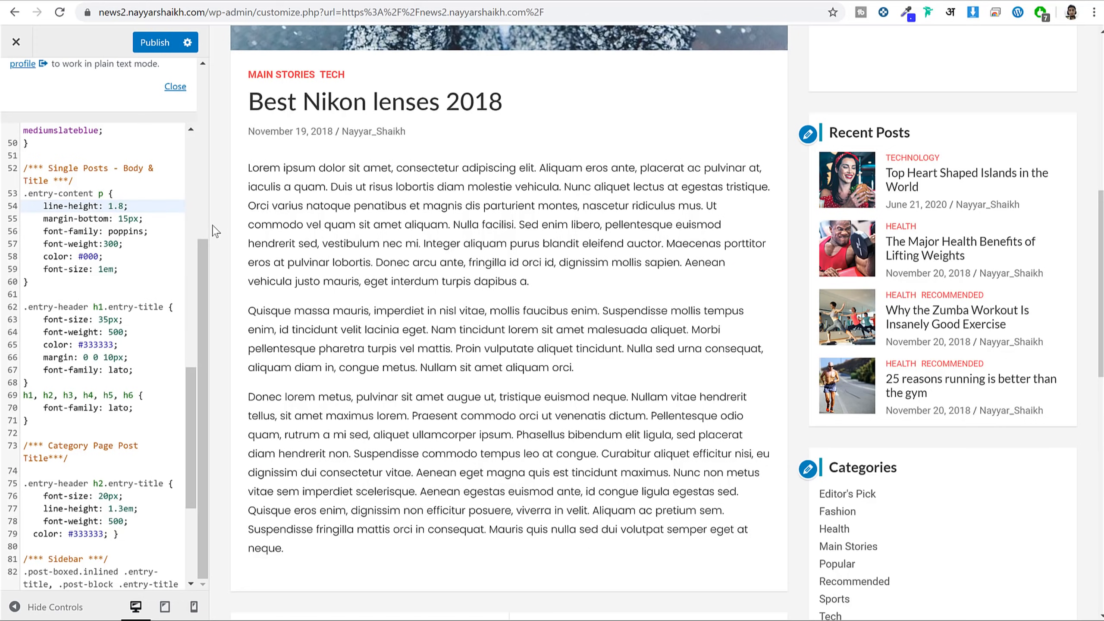
key("BackSpace")
key("BackSpace")
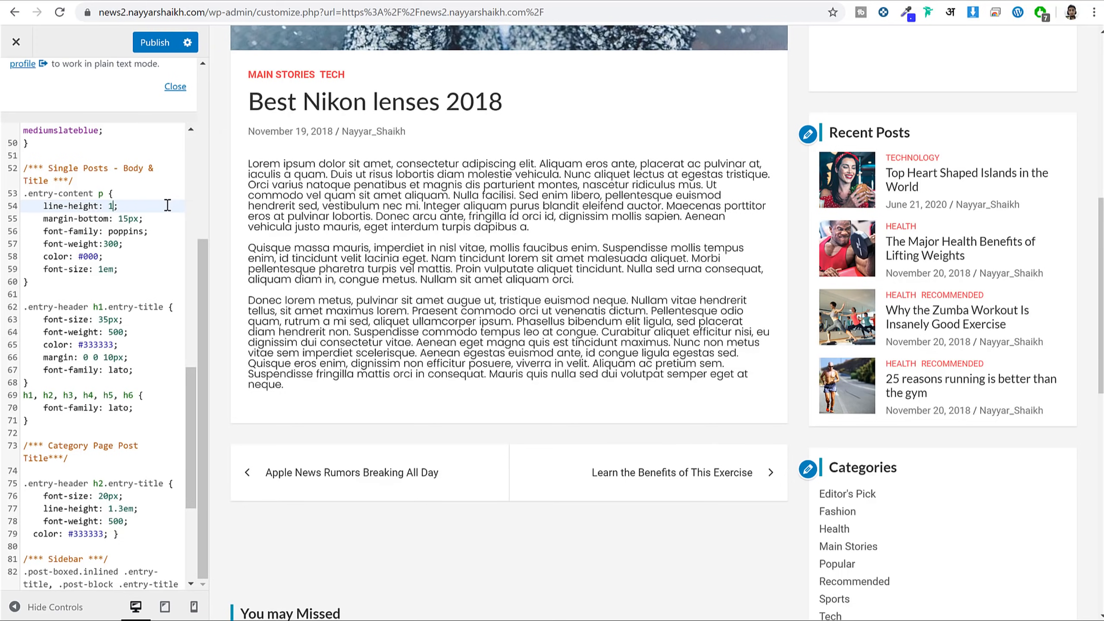
type(".78")
key("BackSpace")
key("BackSpace")
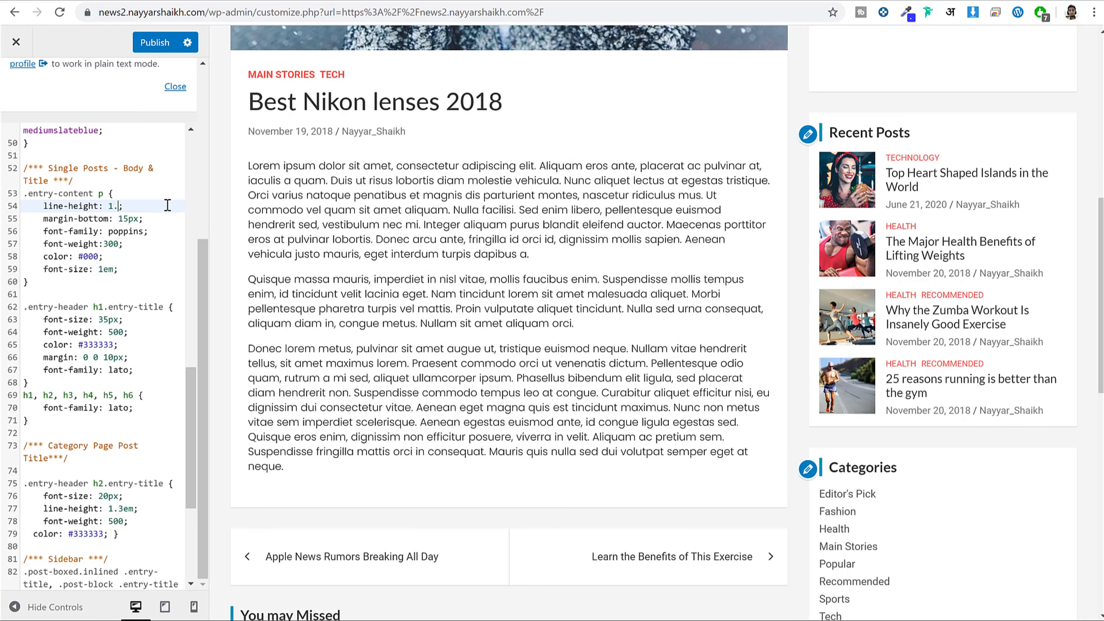
type("8")
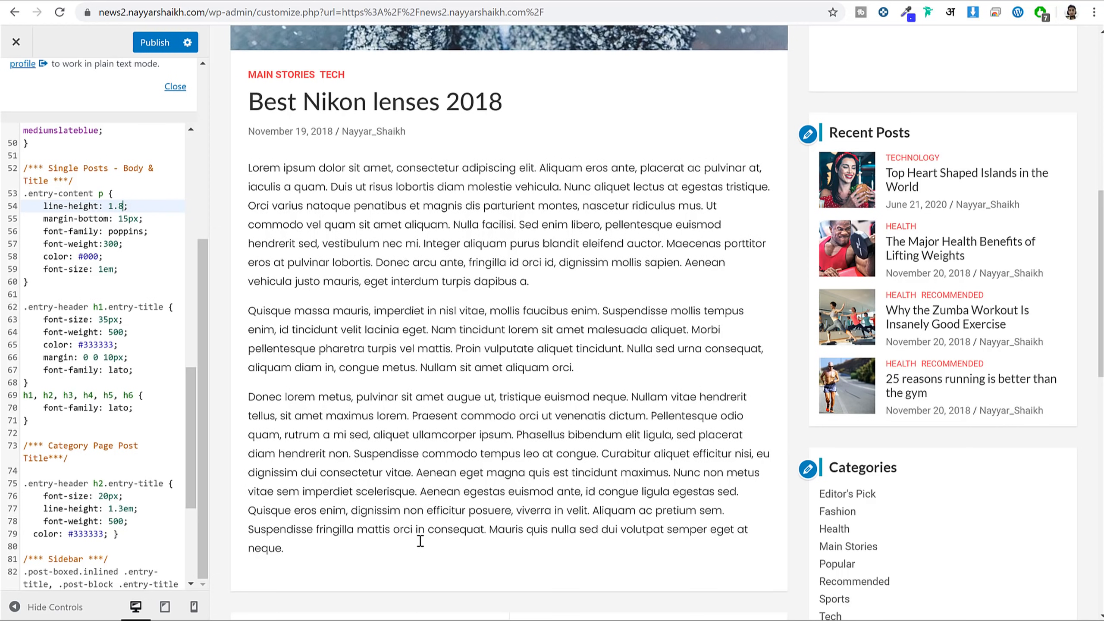
Try lato, poppins and roboto in place of poppins, then settle on montserrat for the body font.
left_click_drag(44, 232, 131, 231)
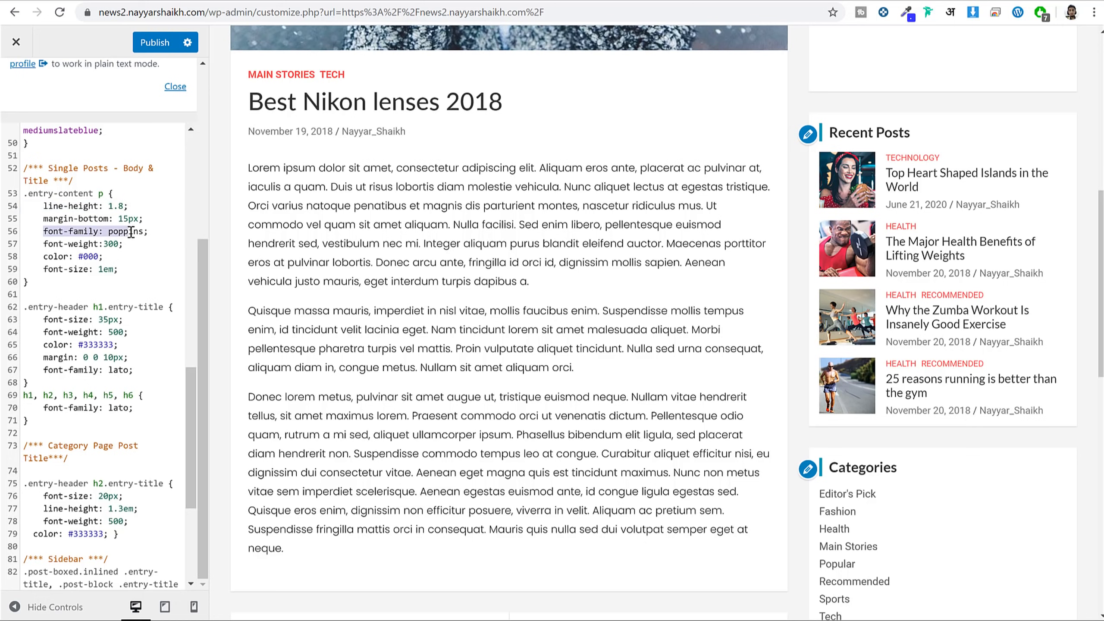
double_click(132, 231)
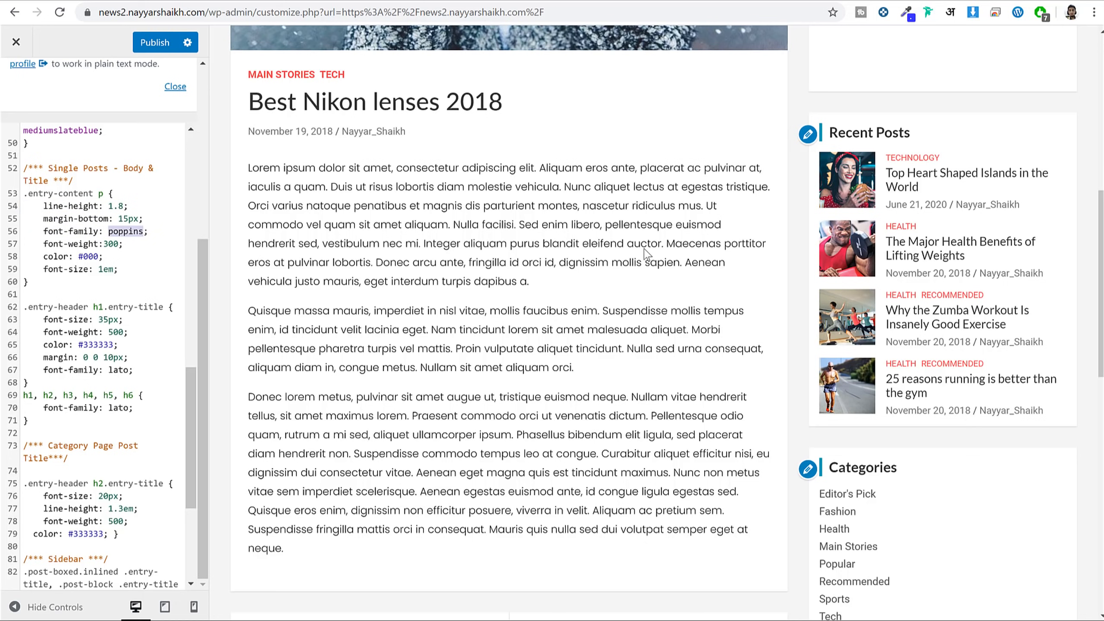
type("lato")
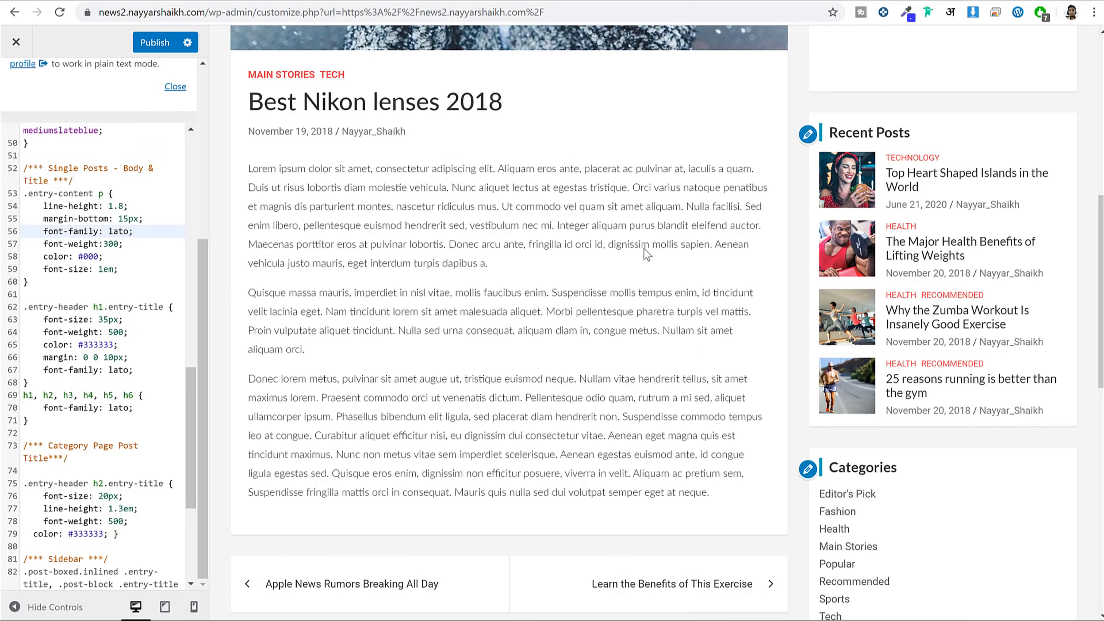
key("BackSpace")
key("BackSpace")
key("BackSpace")
key("BackSpace")
type("popp")
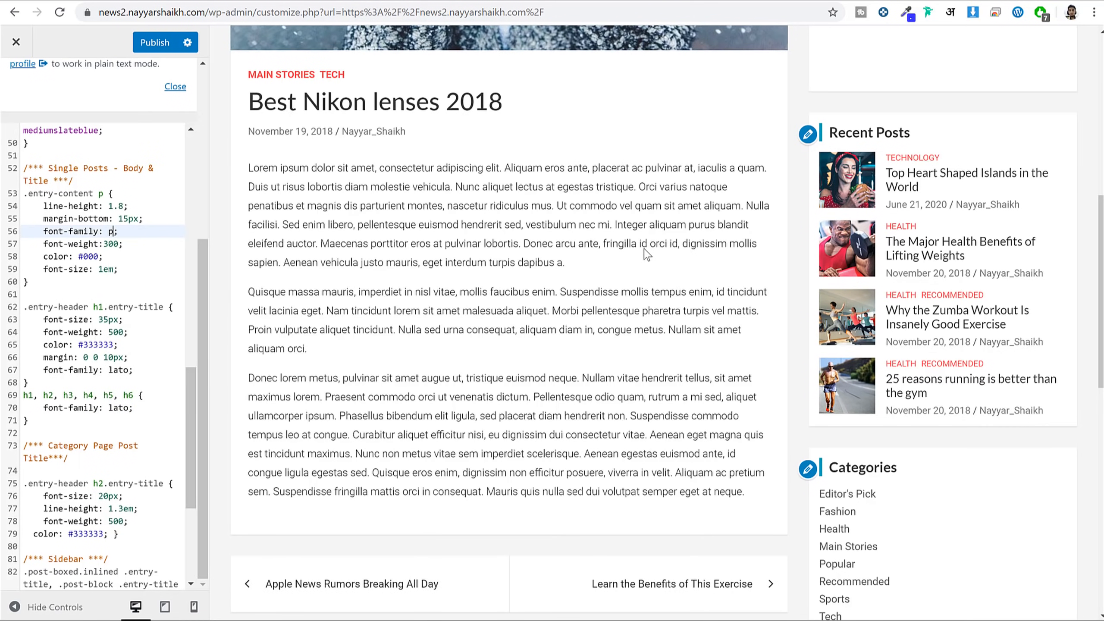
key("BackSpace")
key("BackSpace")
key("BackSpace")
type("robot")
key("BackSpace")
key("BackSpace")
key("BackSpace")
key("BackSpace")
key("BackSpace")
type("monts")
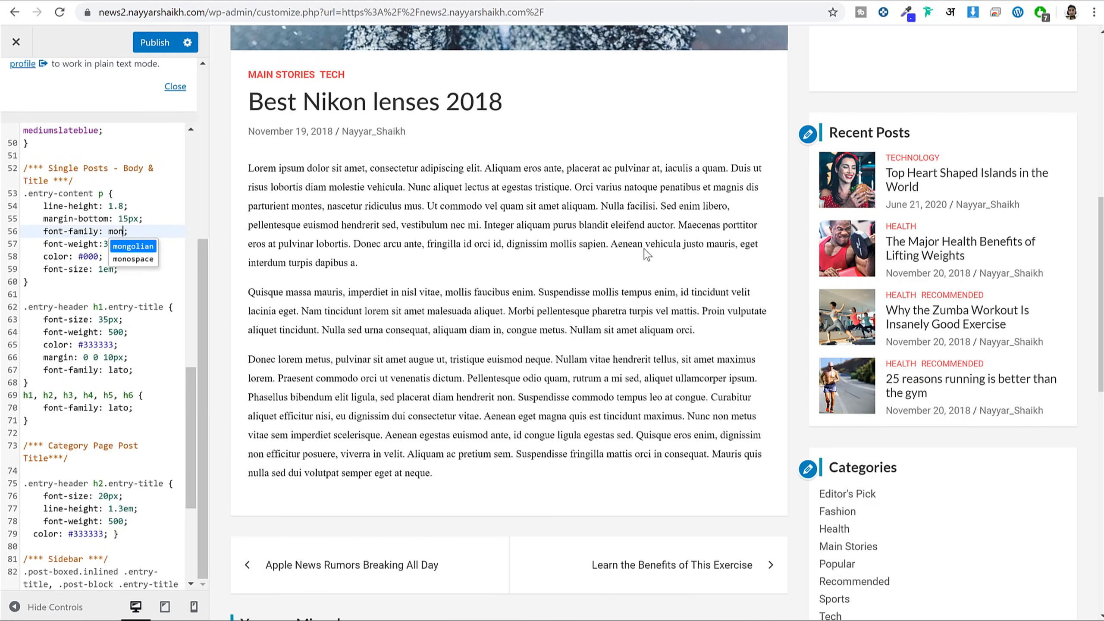
type("erraty")
key("BackSpace")
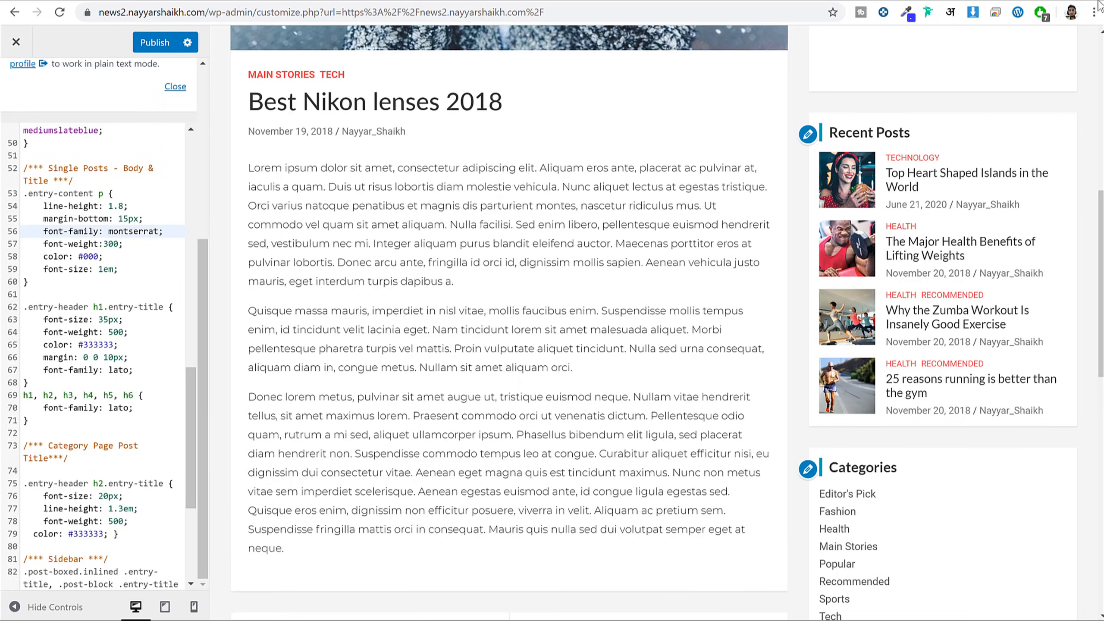
Open fonts.google.com in a new tab and dismiss the variable fonts notice.
key("ctrl+t")
type("fonts.google.com")
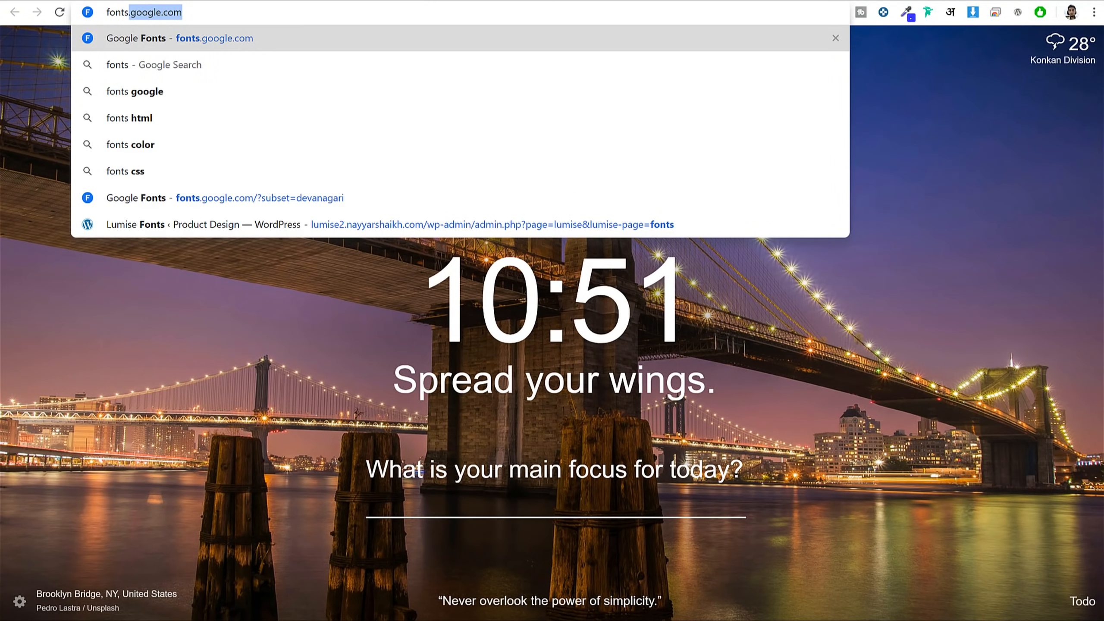
key("Return")
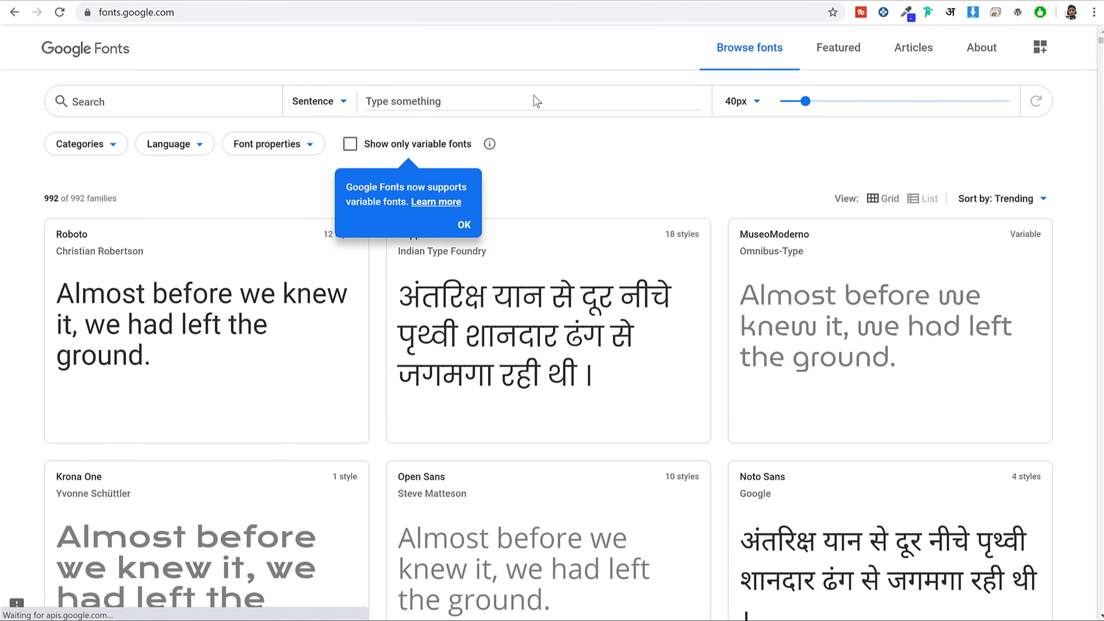
left_click(464, 225)
scroll(688, 228, "down", 10)
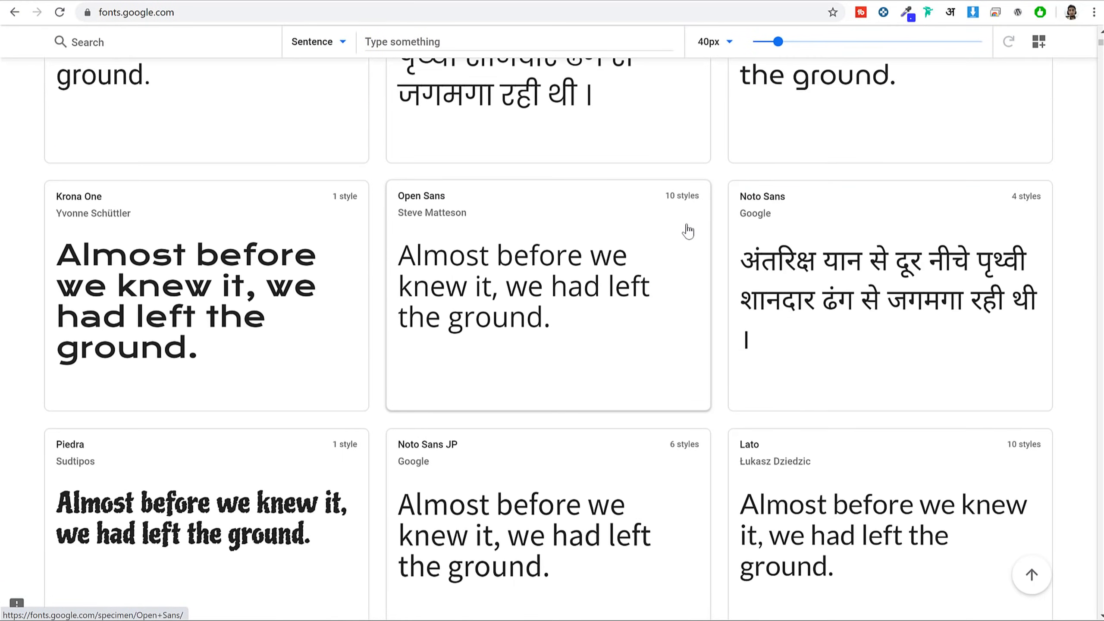
scroll(700, 297, "up", 10)
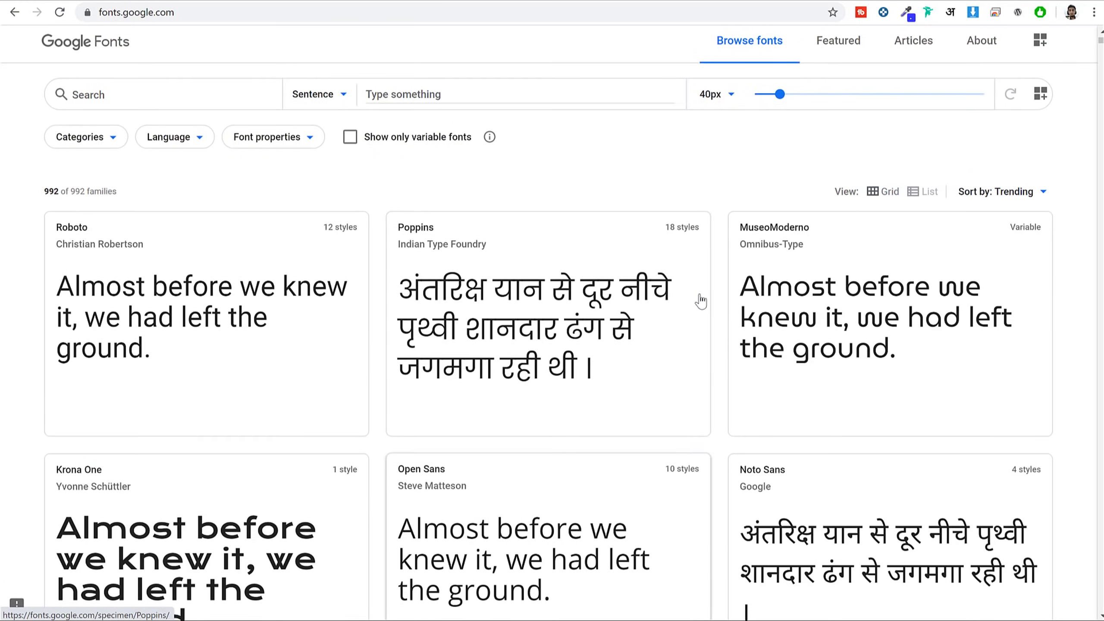
left_click(281, 141)
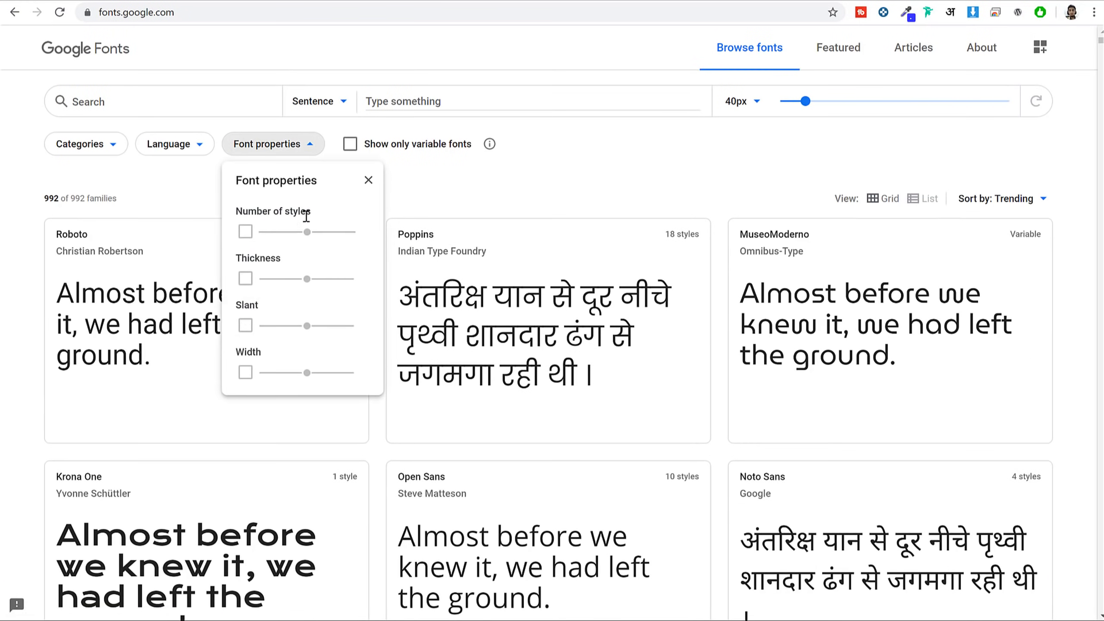
left_click(368, 179)
Filter the font catalogue to the Handwriting category by excluding Monospace, Display, Sans Serif and Serif.
left_click(85, 148)
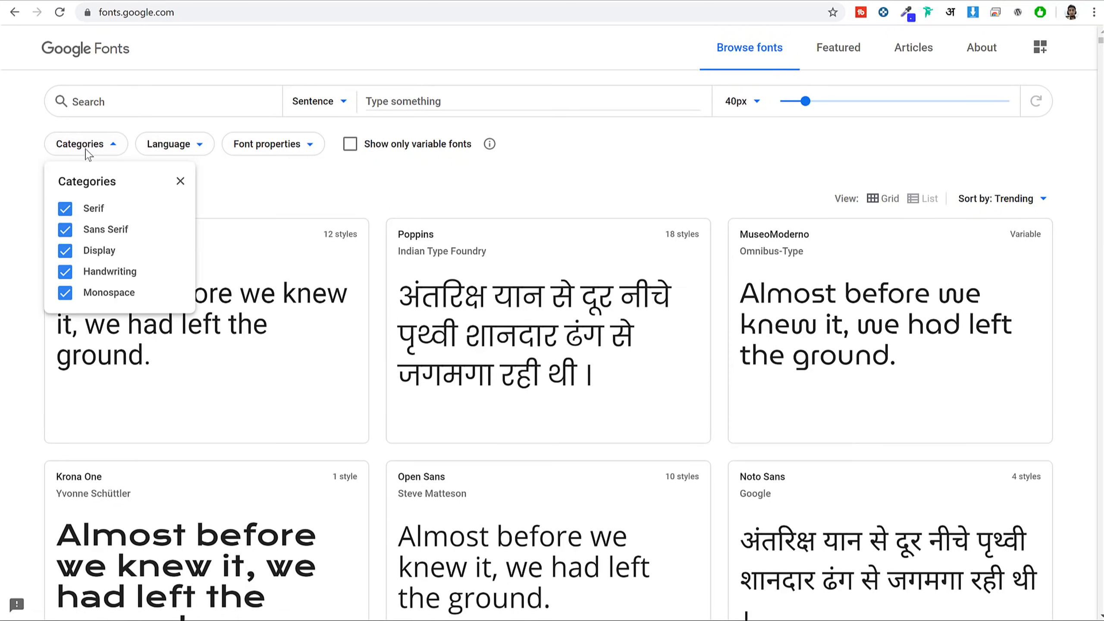
left_click(84, 146)
left_click(84, 146)
left_click(108, 292)
left_click(101, 250)
left_click(109, 228)
left_click(93, 208)
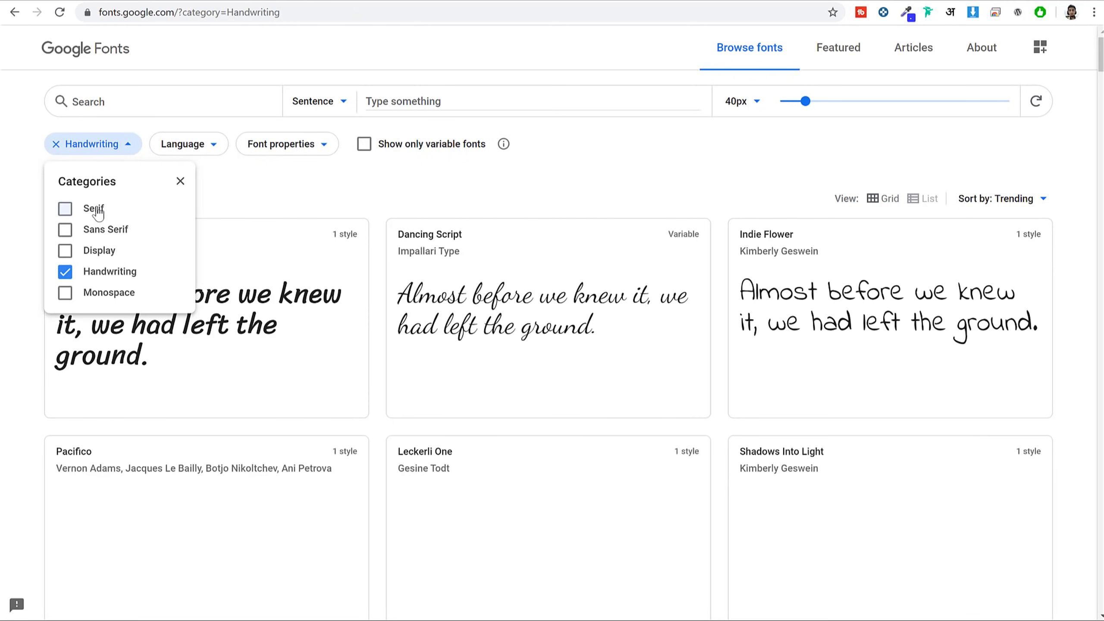
left_click(606, 186)
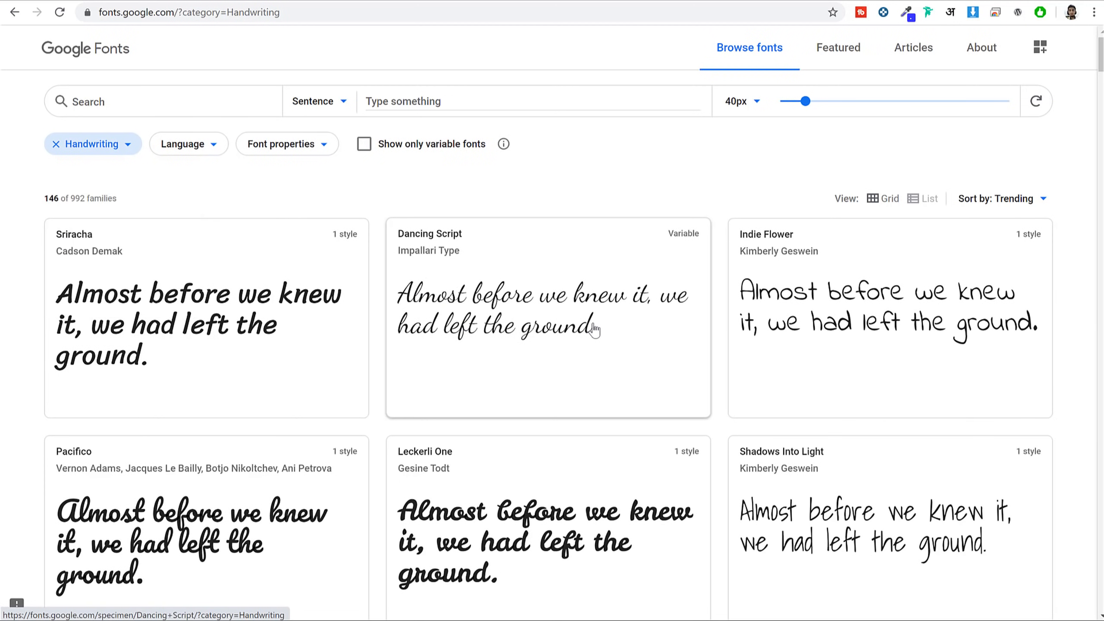
Open the Dancing Script font page and select its font name.
left_click(473, 241)
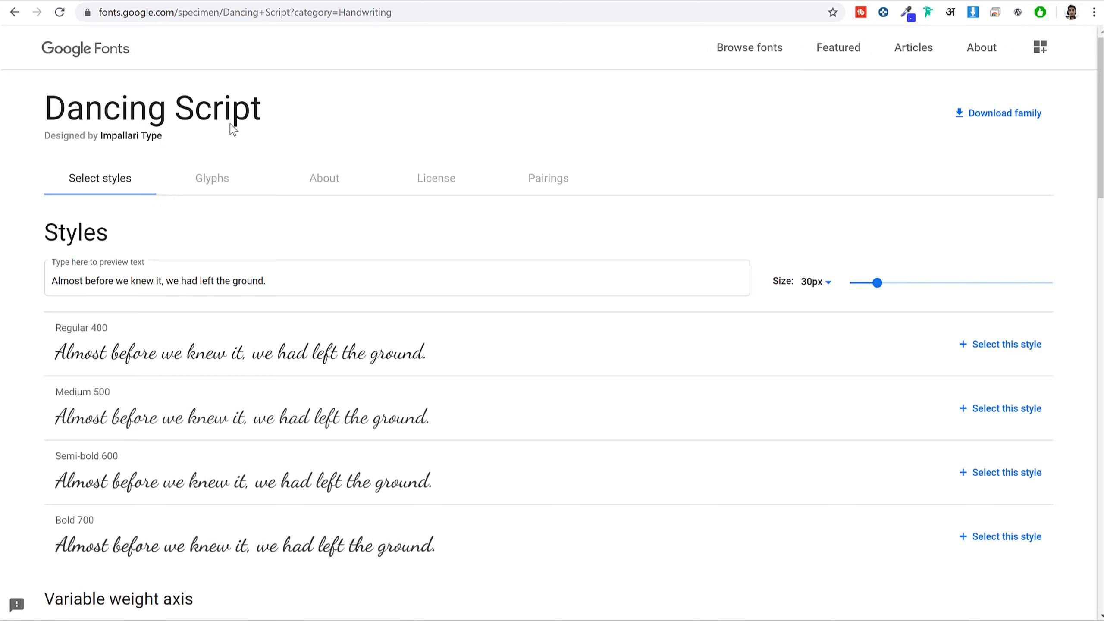
left_click_drag(263, 108, 52, 98)
key("ctrl+c")
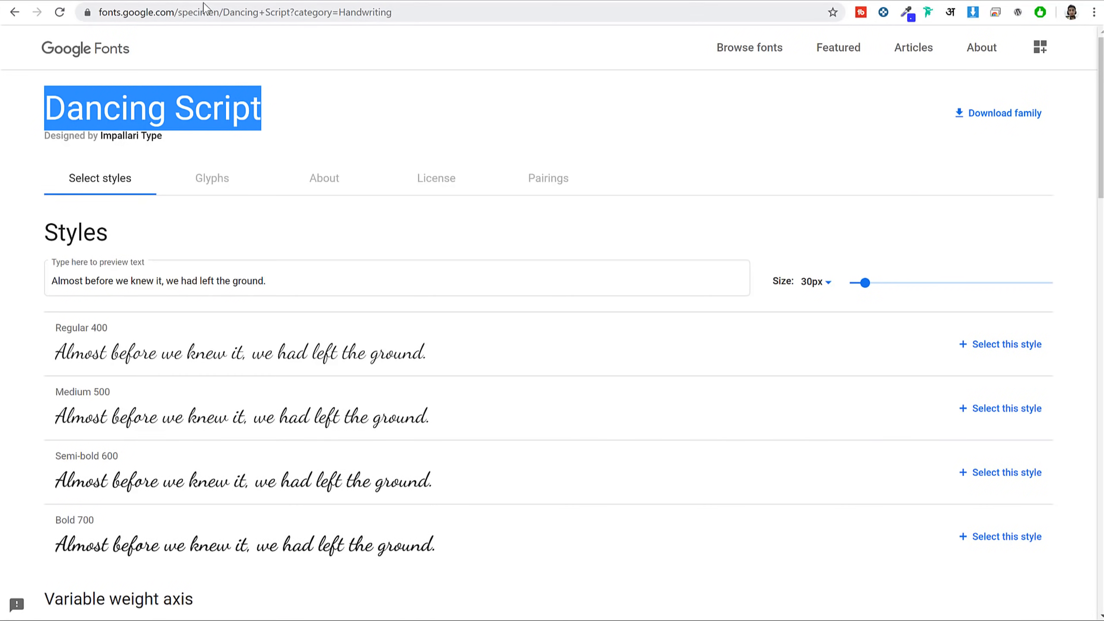
left_click(180, 1)
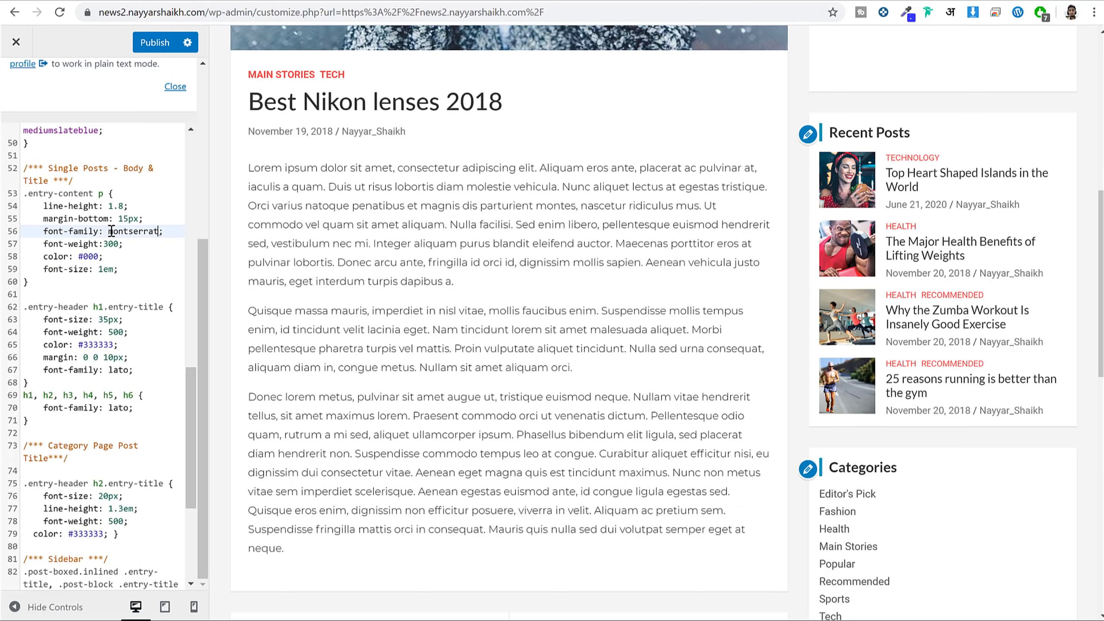
Test Dancing Script as the body font, revert to montserrat, and locate the entry-title rule.
left_click_drag(111, 230, 161, 228)
key("ctrl+v")
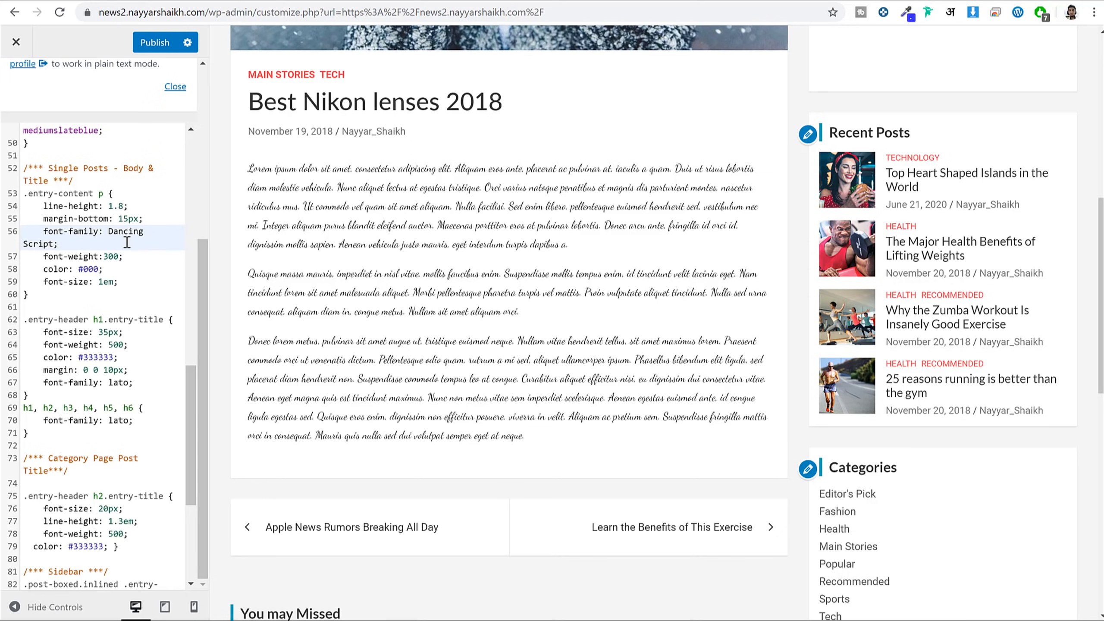
key("ctrl+z")
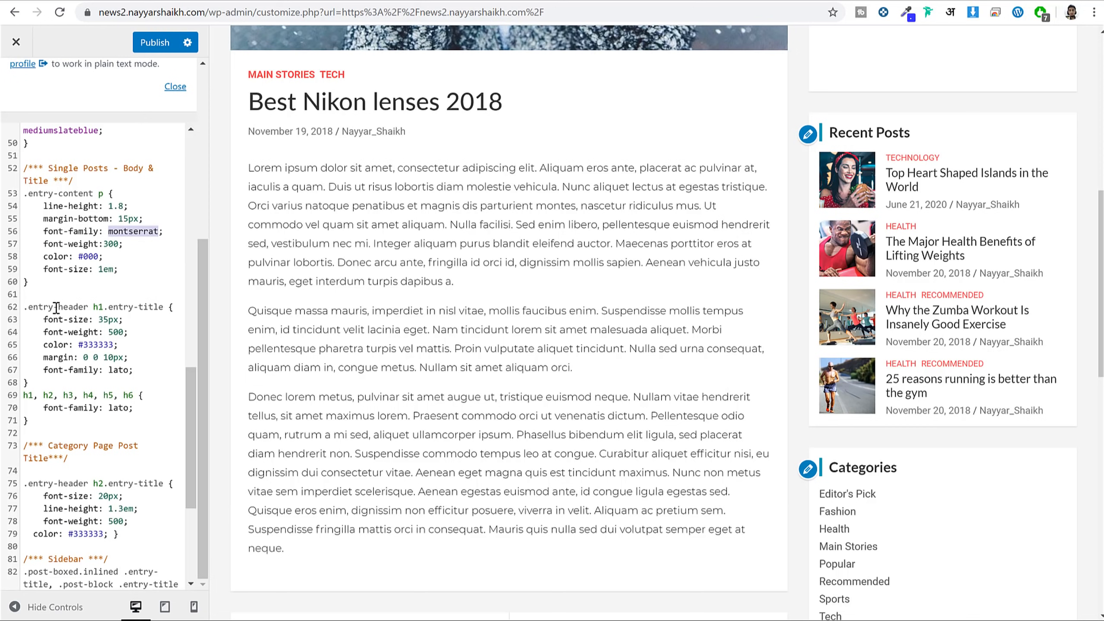
left_click_drag(28, 304, 129, 369)
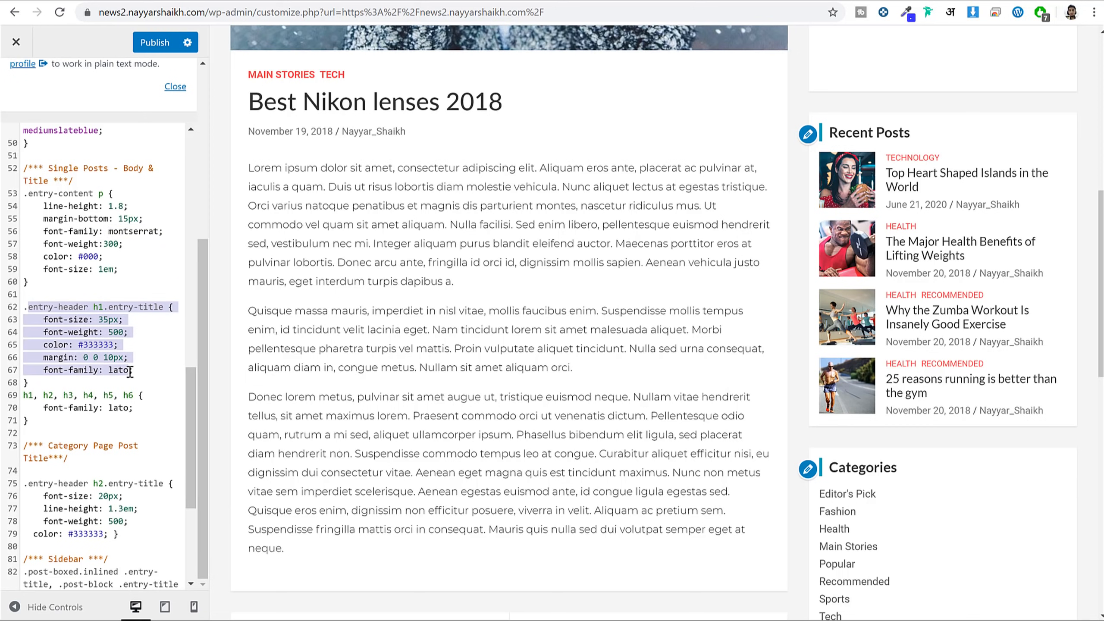
left_click(149, 296)
left_click_drag(109, 307, 162, 308)
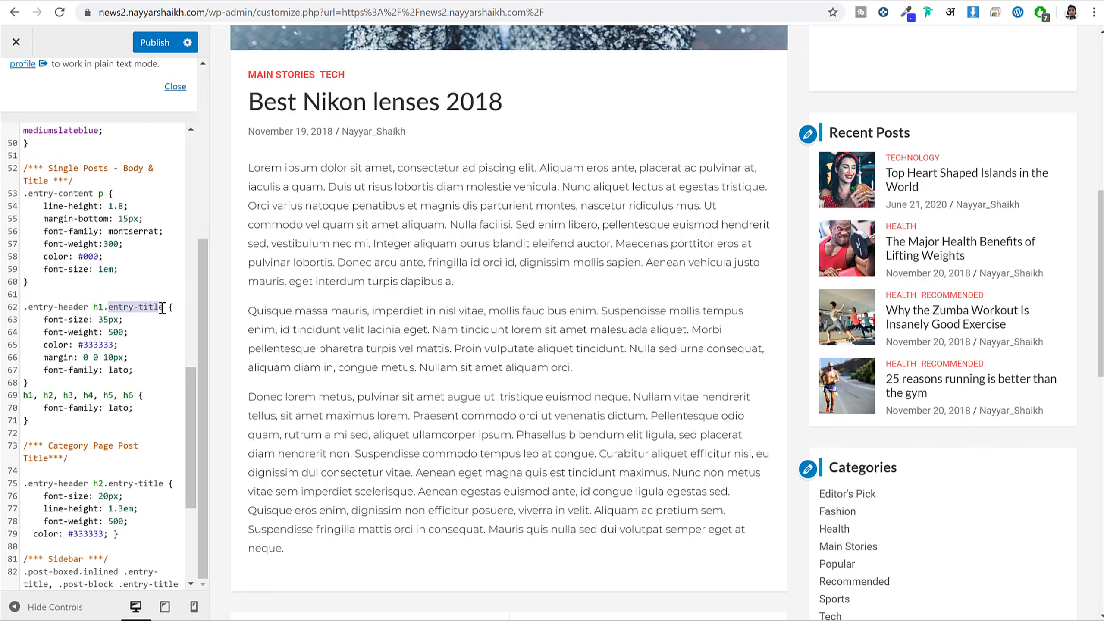
left_click_drag(512, 111, 250, 101)
left_click(119, 218)
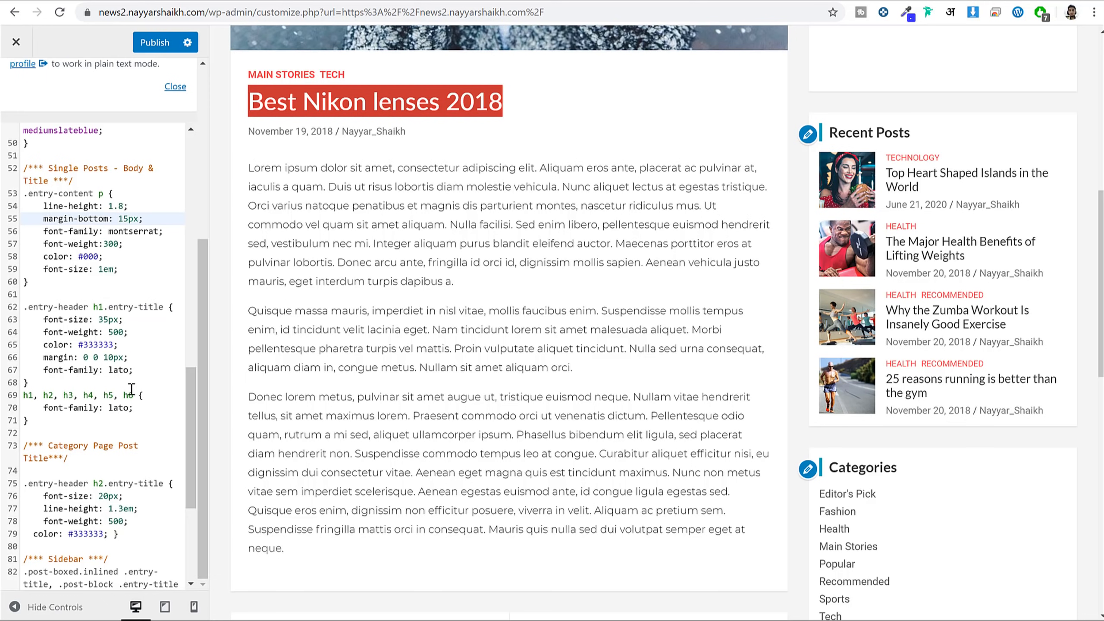
Change the post title font-family from lato to Dancing Script and publish the CSS.
left_click_drag(44, 371, 117, 370)
left_click(117, 370)
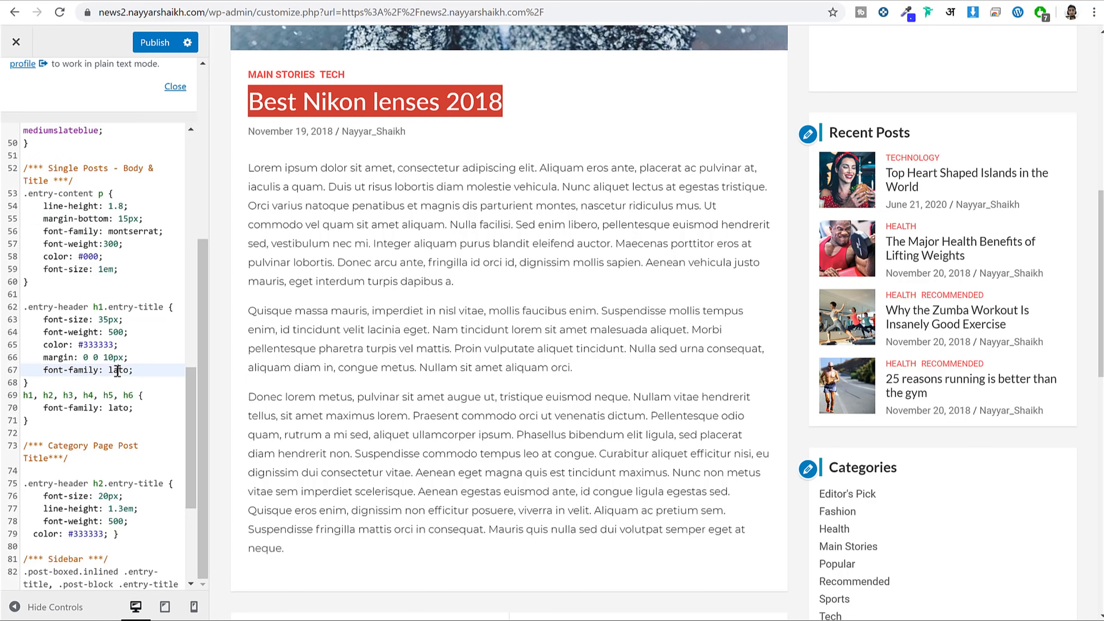
double_click(122, 369)
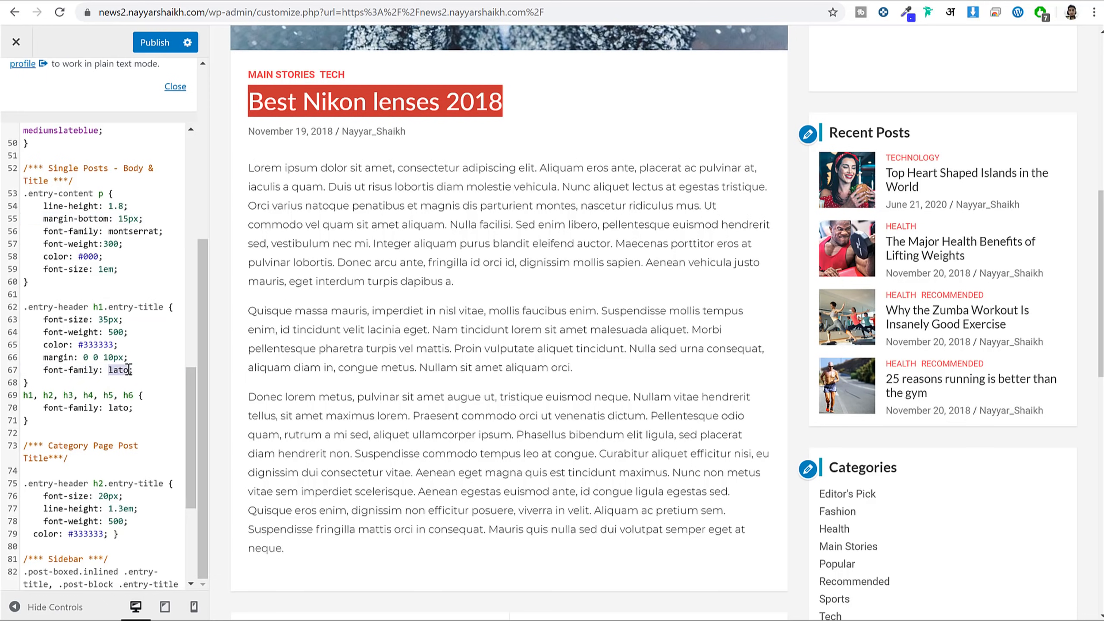
key("ctrl+v")
left_click(594, 87)
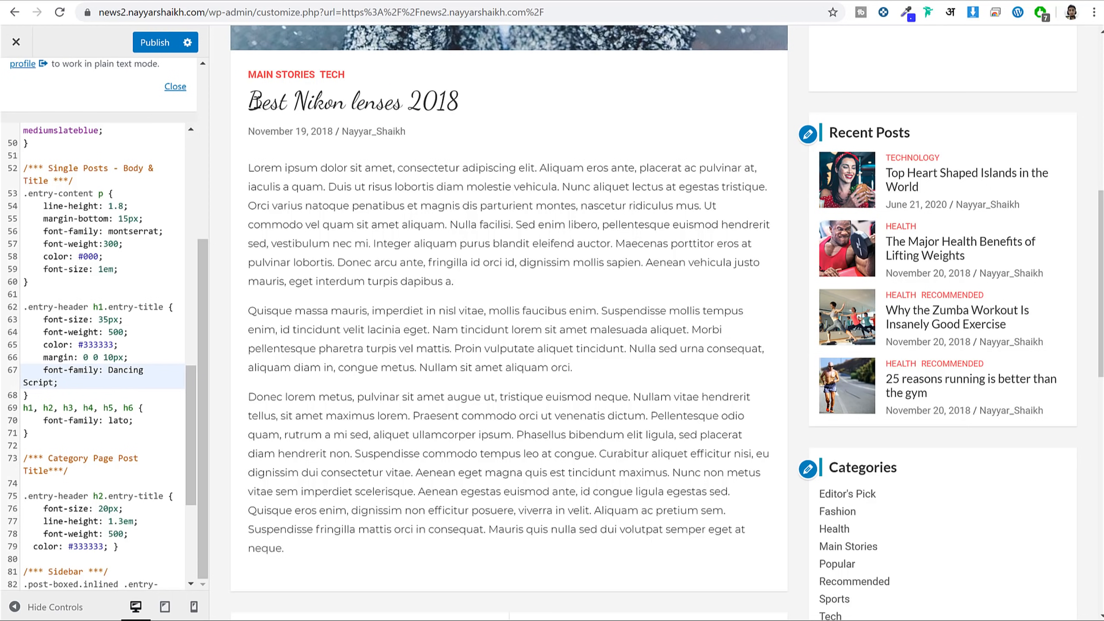
left_click_drag(257, 102, 455, 106)
left_click(456, 106)
left_click(152, 46)
scroll(142, 181, "down", 5)
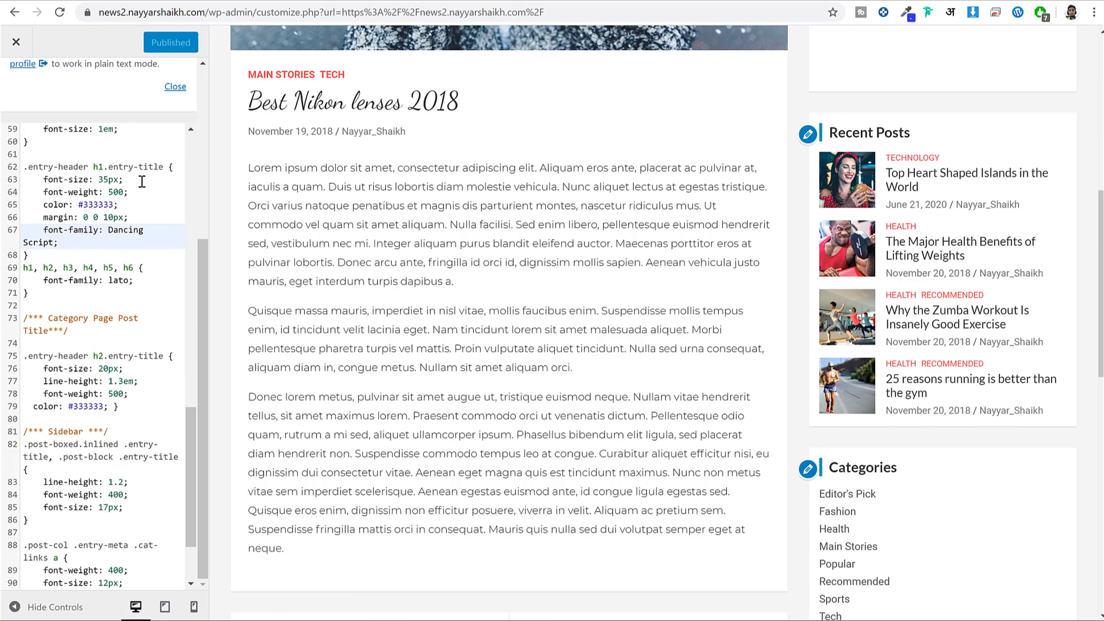
Show the Health category archive in the preview while reviewing the Category Page Post Title CSS.
left_click_drag(44, 221, 72, 228)
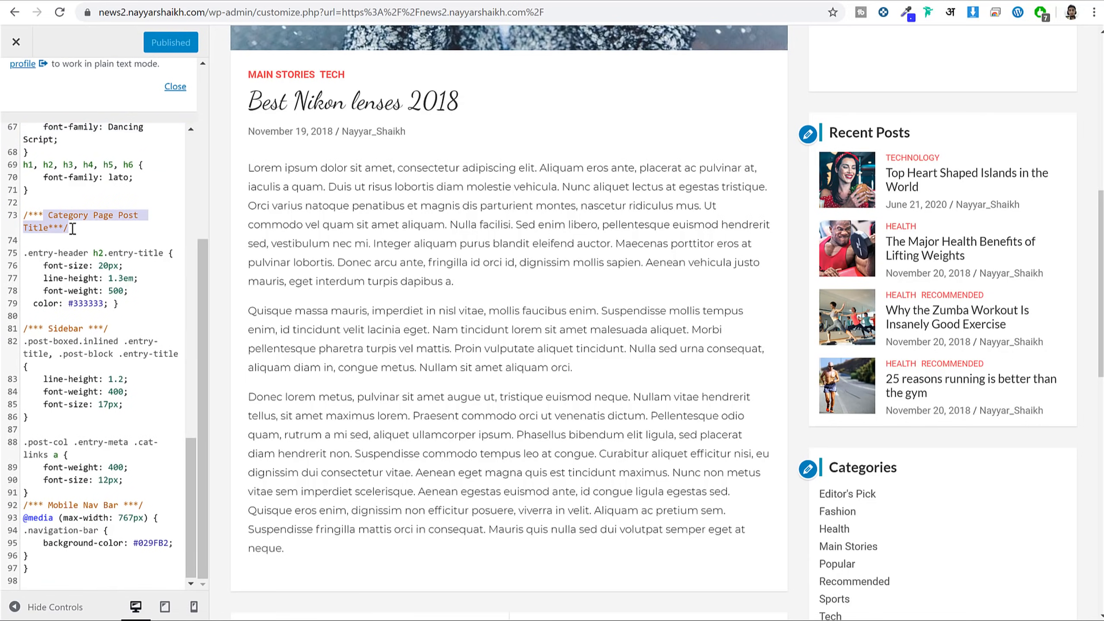
scroll(372, 246, "up", 10)
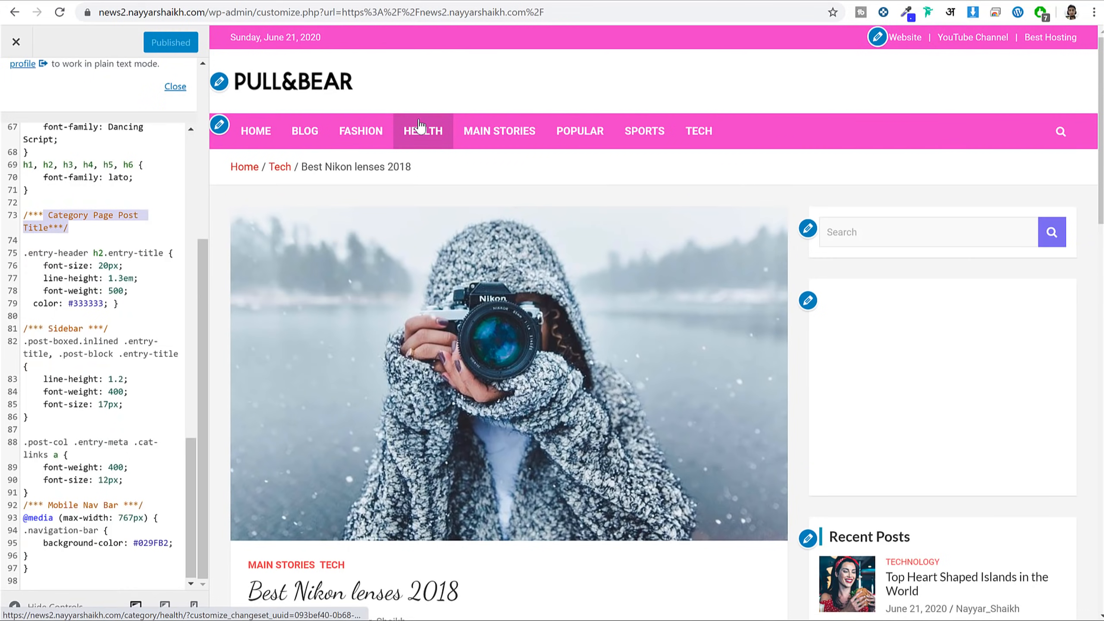
left_click(419, 126)
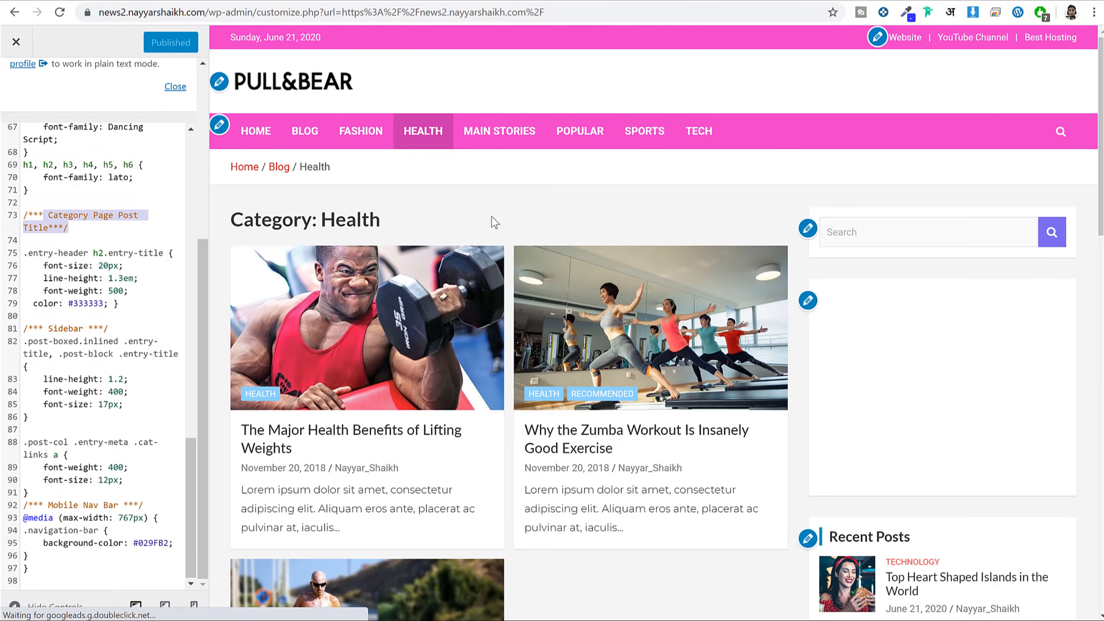
scroll(420, 293, "down", 5)
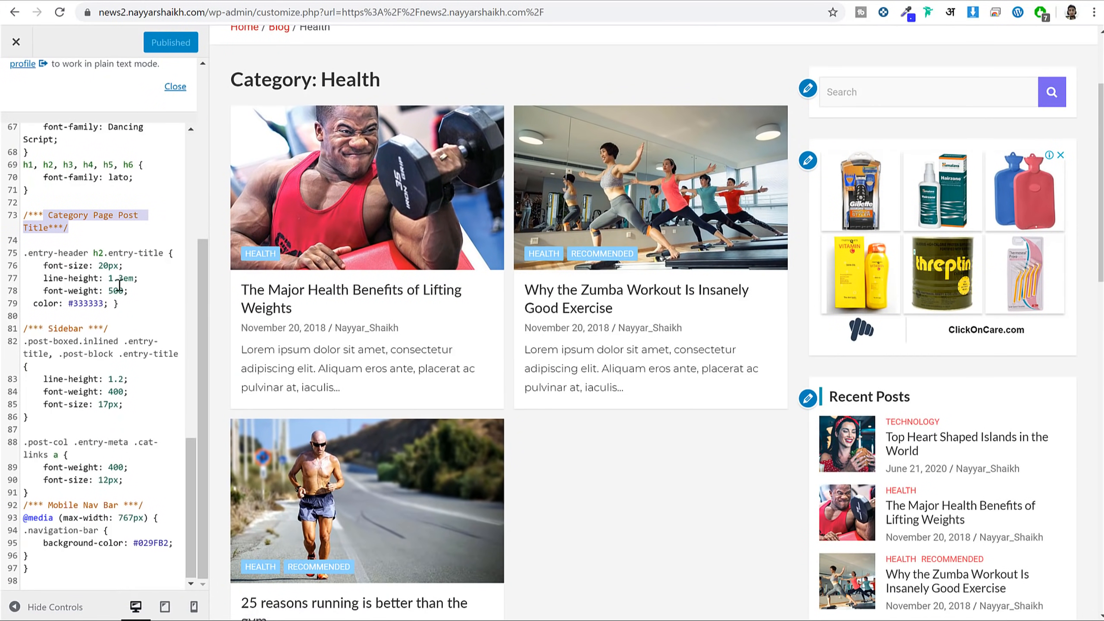
left_click_drag(108, 290, 124, 291)
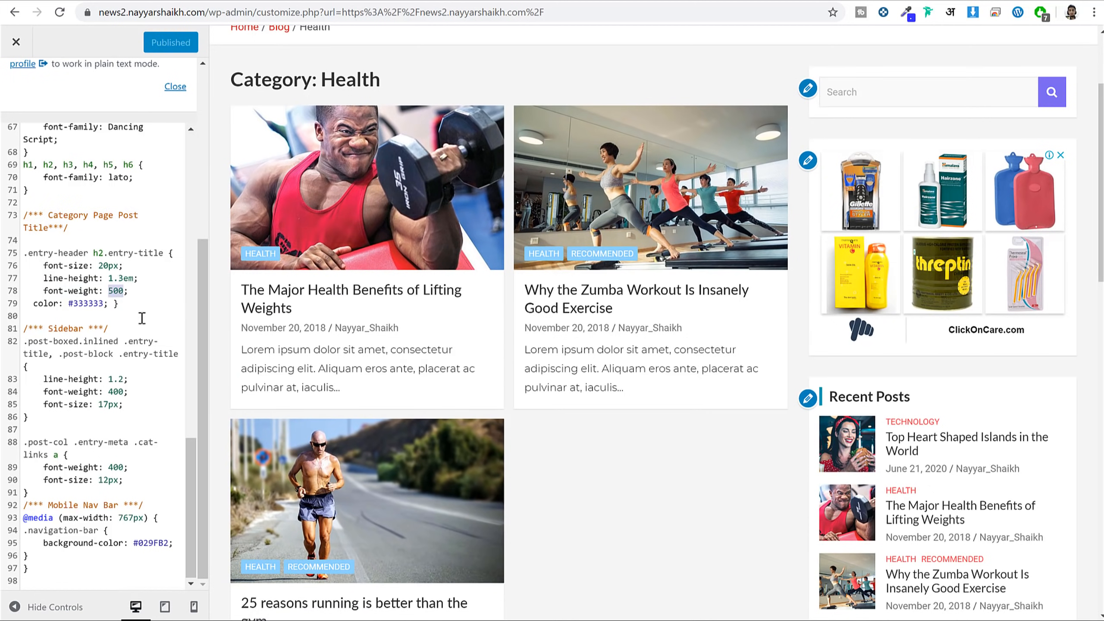
left_click_drag(25, 341, 82, 428)
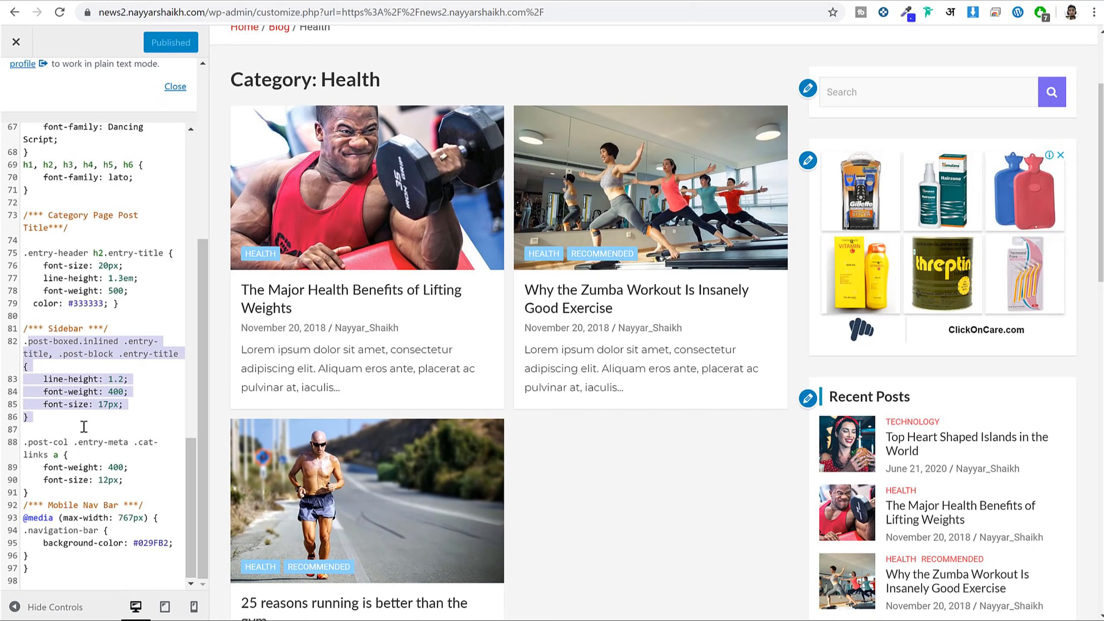
left_click(81, 428)
Return the preview to the homepage and copy all the new CSS from Notepad.
scroll(105, 401, "up", 20)
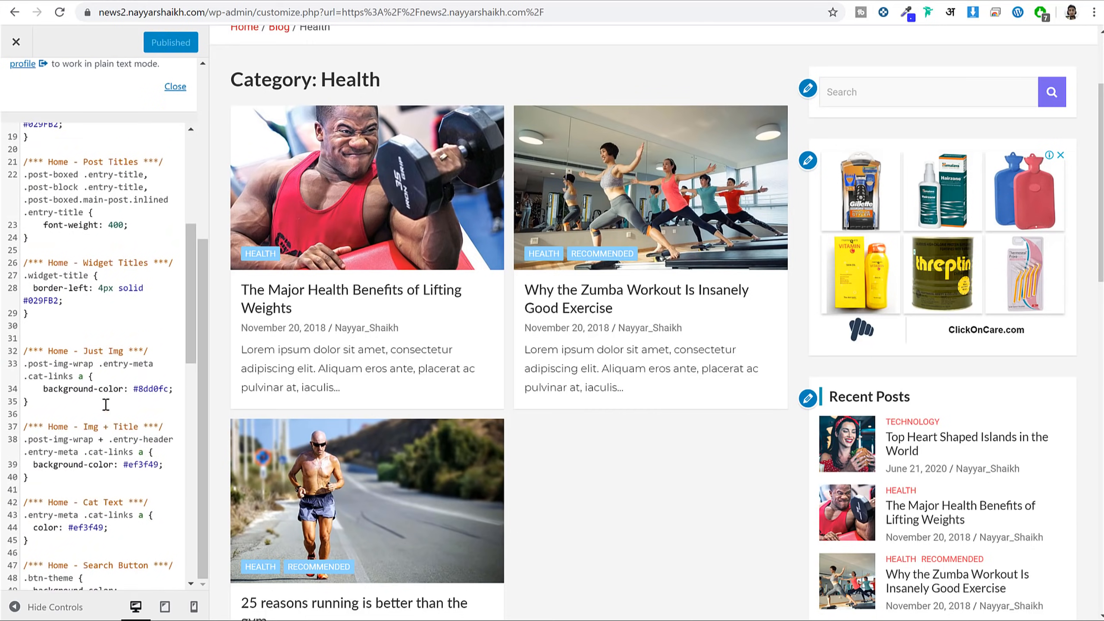
scroll(269, 130, "up", 5)
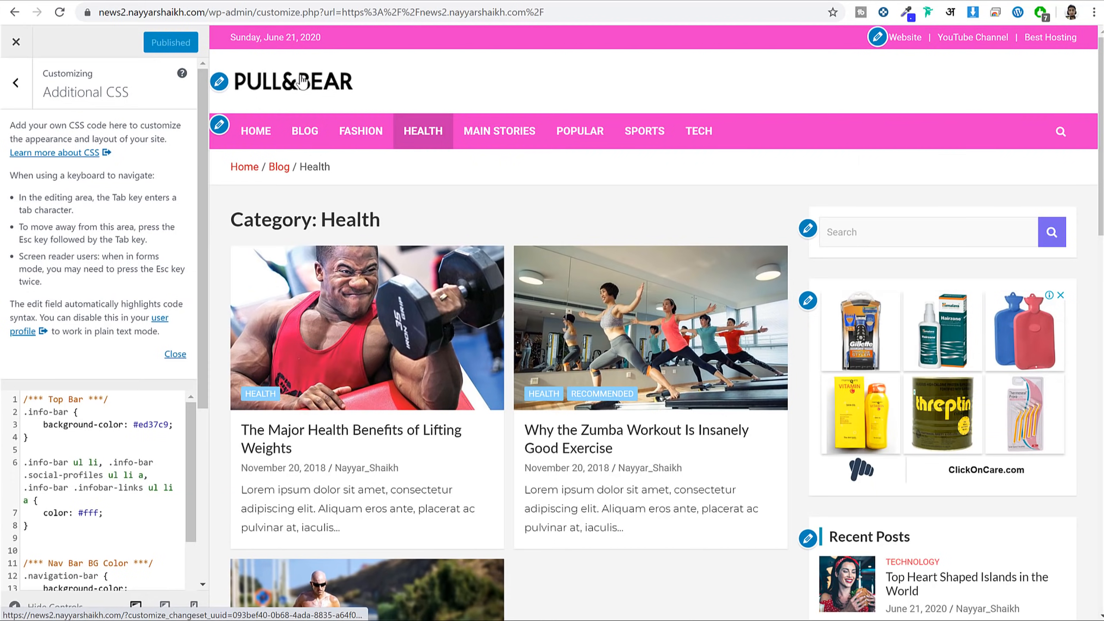
left_click(303, 82)
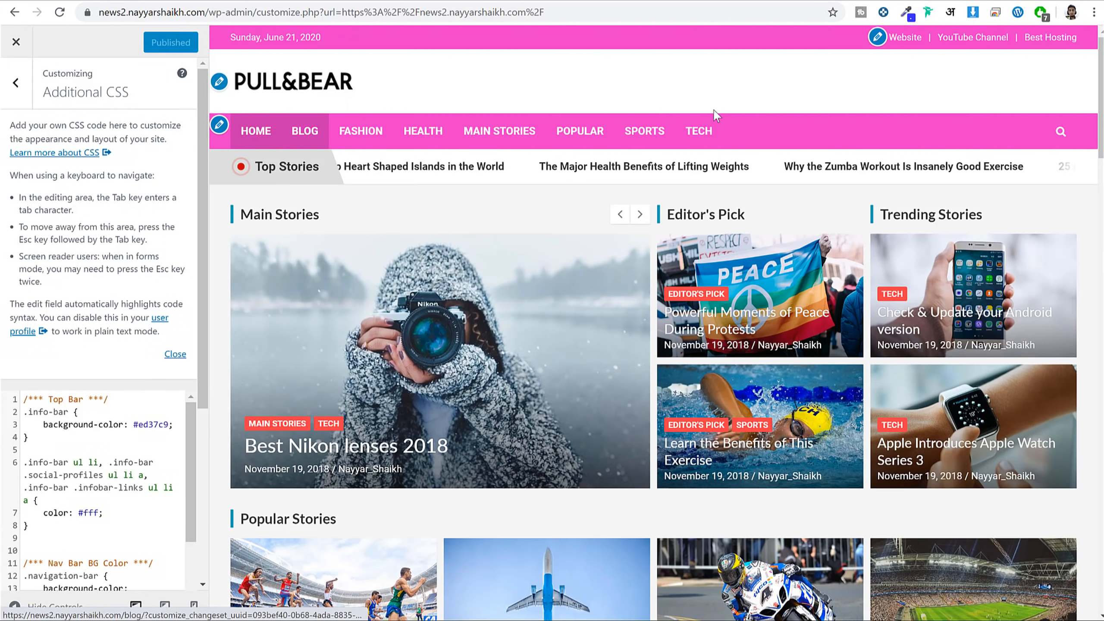
left_click(144, 423)
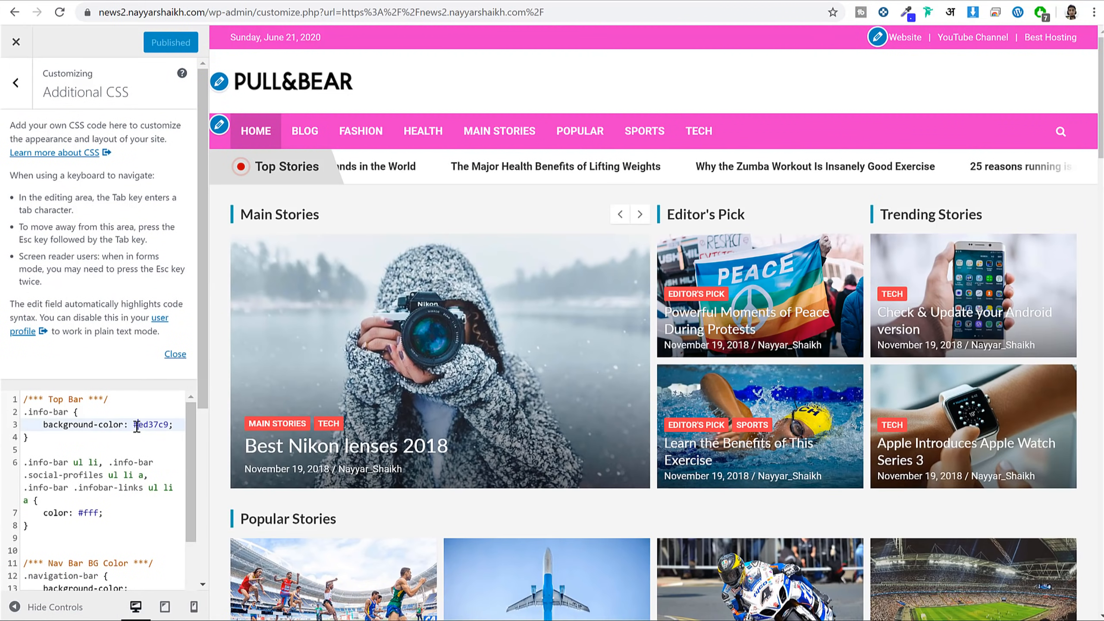
key("alt+Tab")
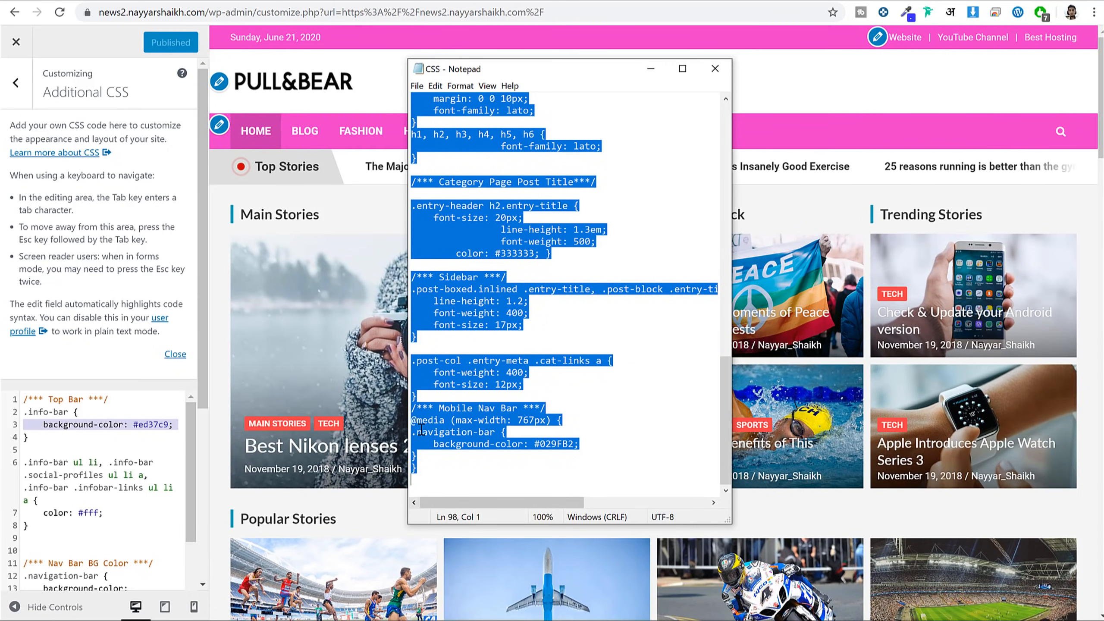
left_click(467, 373)
key("ctrl+a")
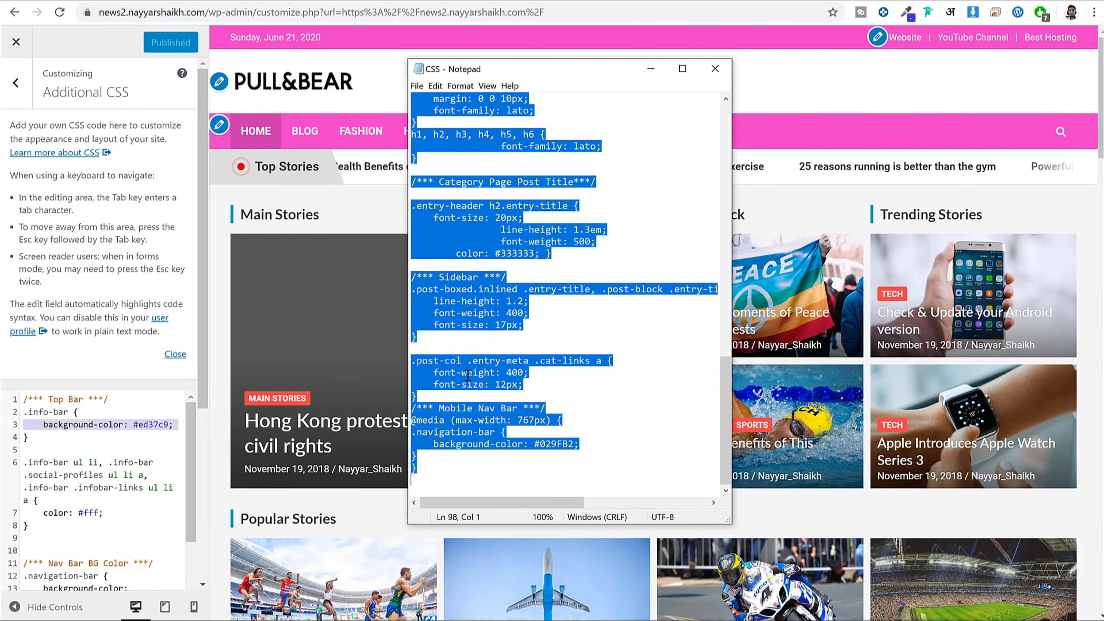
key("alt+Tab")
Replace the Additional CSS with the blue #029FB2 stylesheet, publish, and close the customizer.
key("ctrl+a")
key("BackSpace")
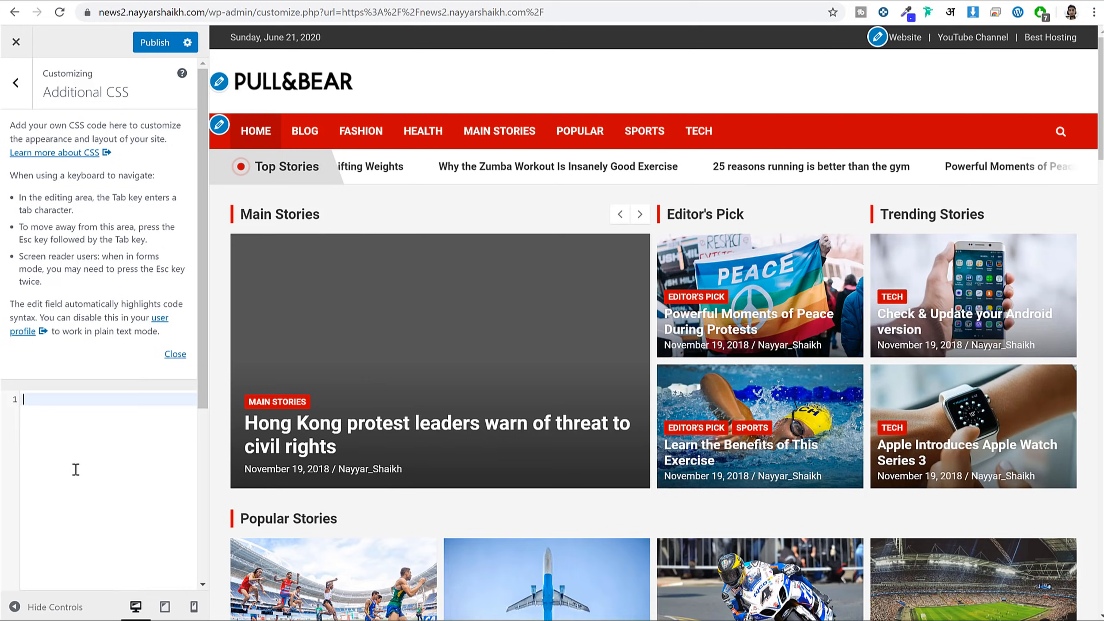
key("ctrl+v")
scroll(1027, 262, "down", 7)
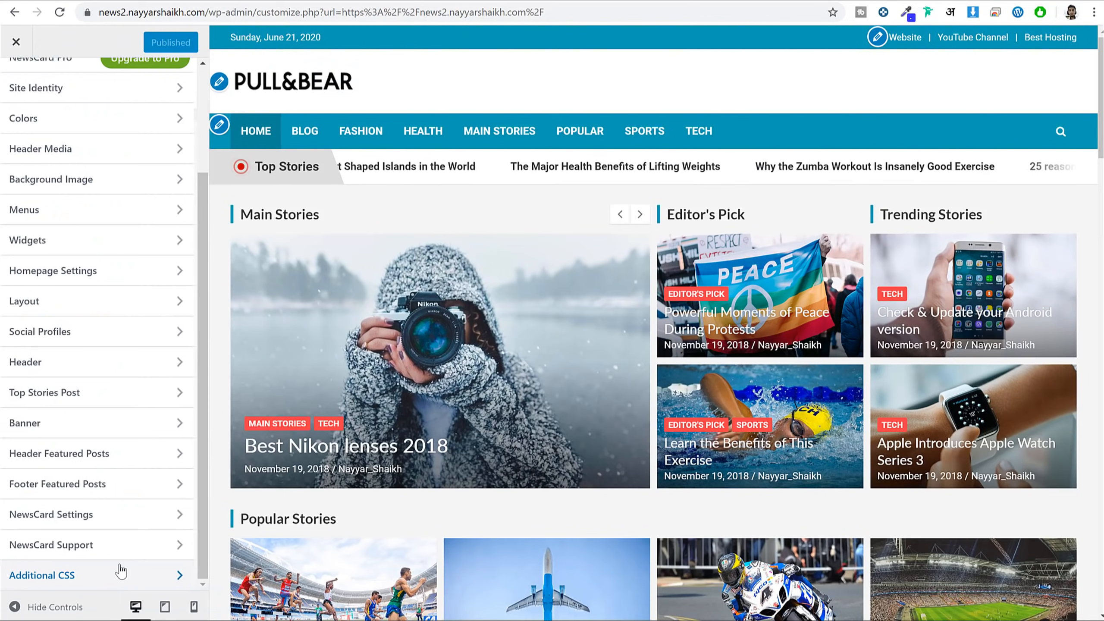
left_click(118, 567)
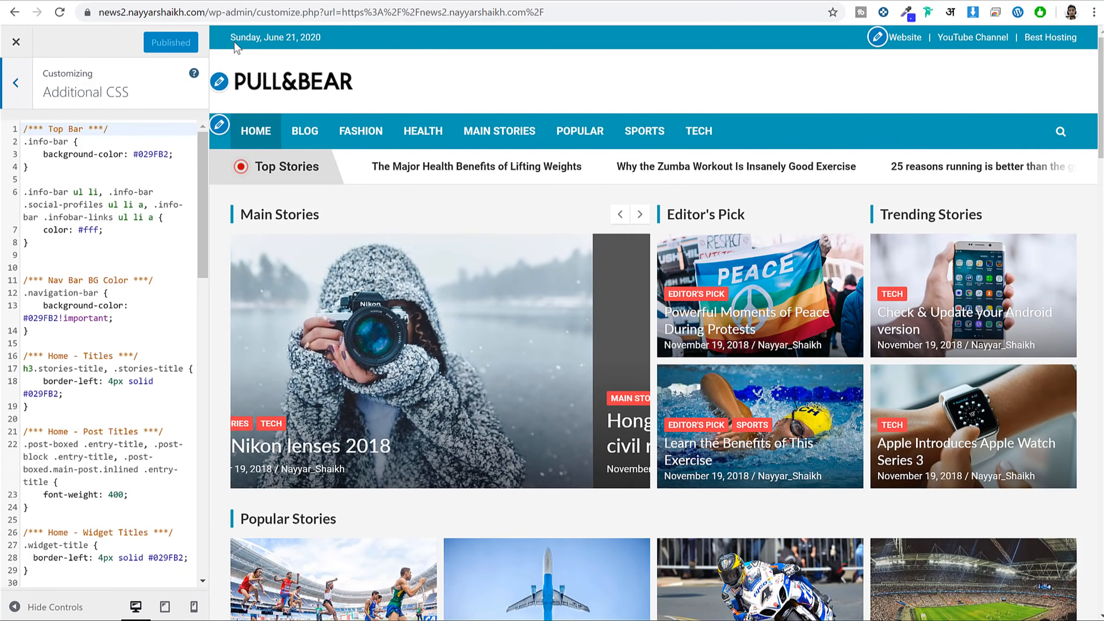
left_click(25, 52)
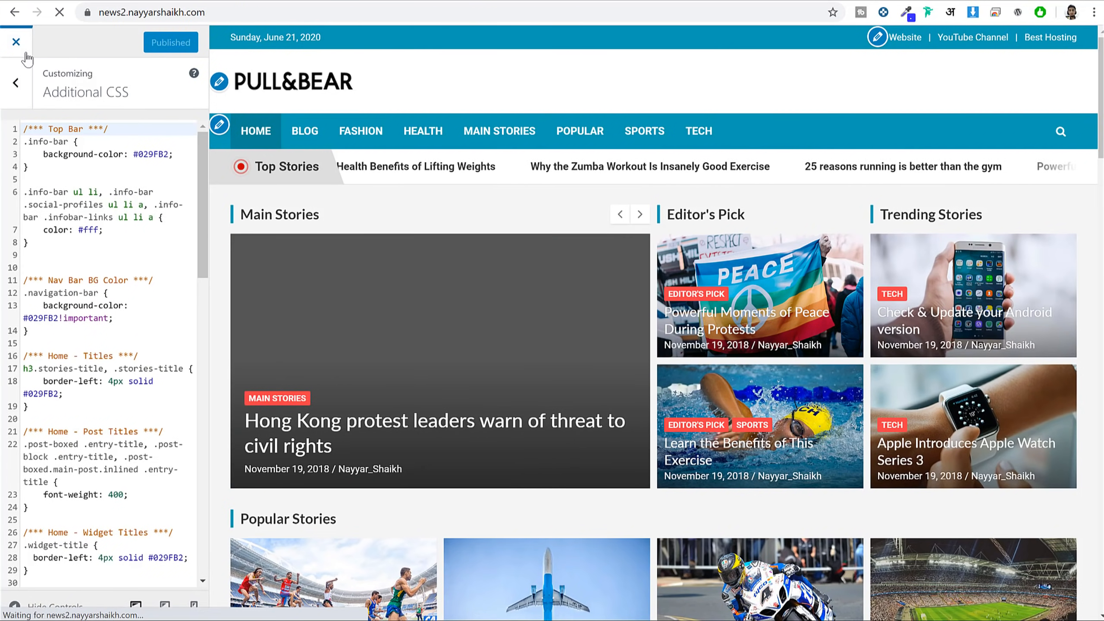
Go to Appearance > Theme Editor from the admin sidebar.
scroll(555, 377, "down", 20)
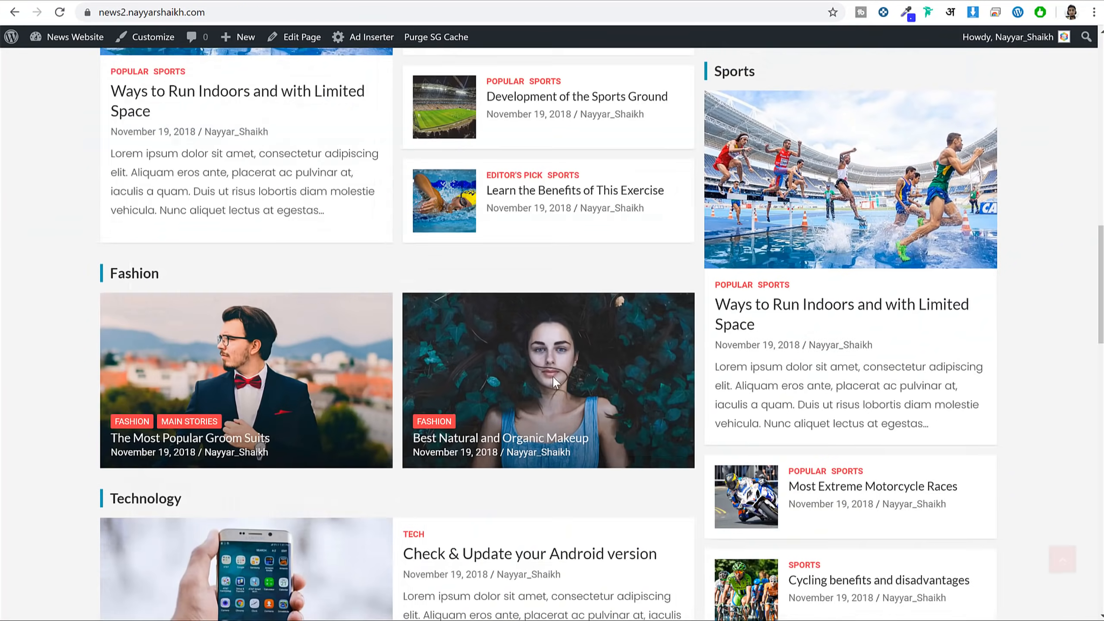
scroll(555, 395, "down", 5)
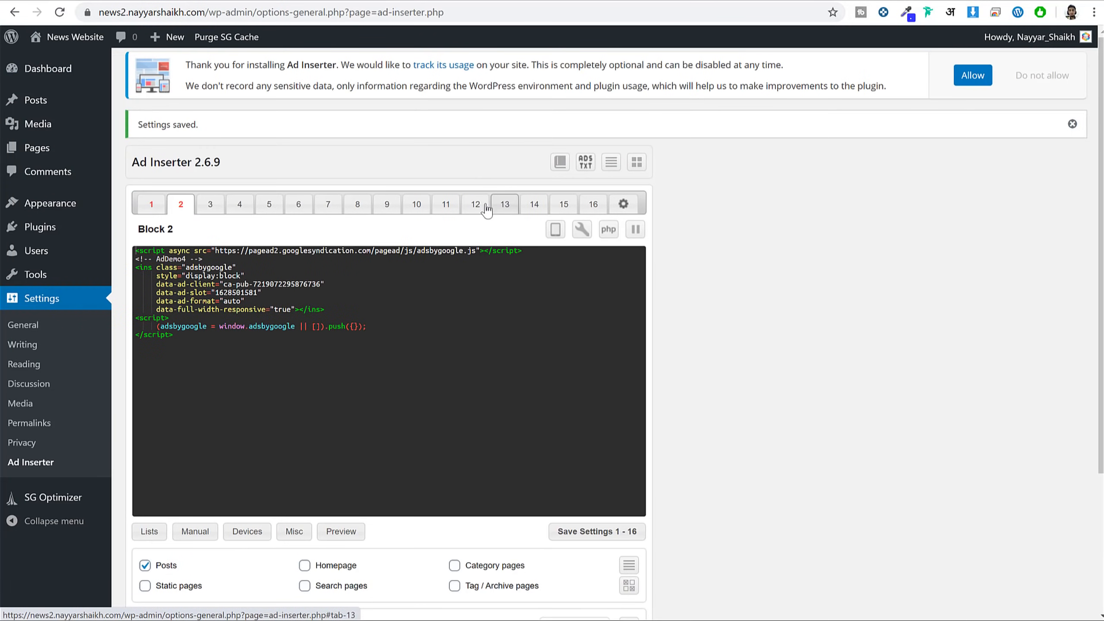
mouse_move(48, 204)
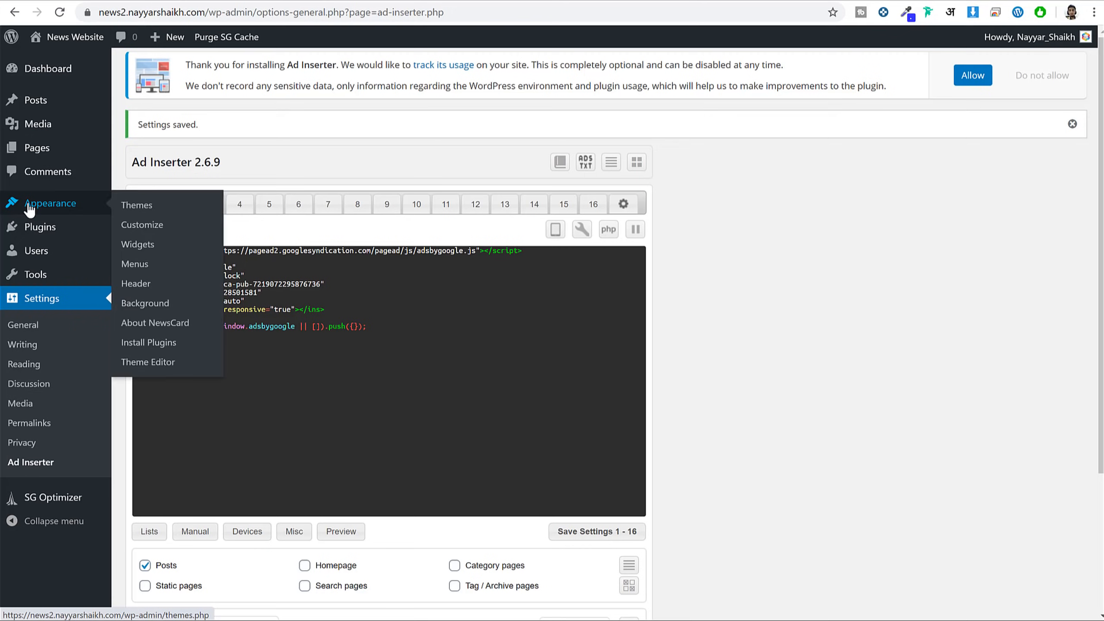
left_click(145, 364)
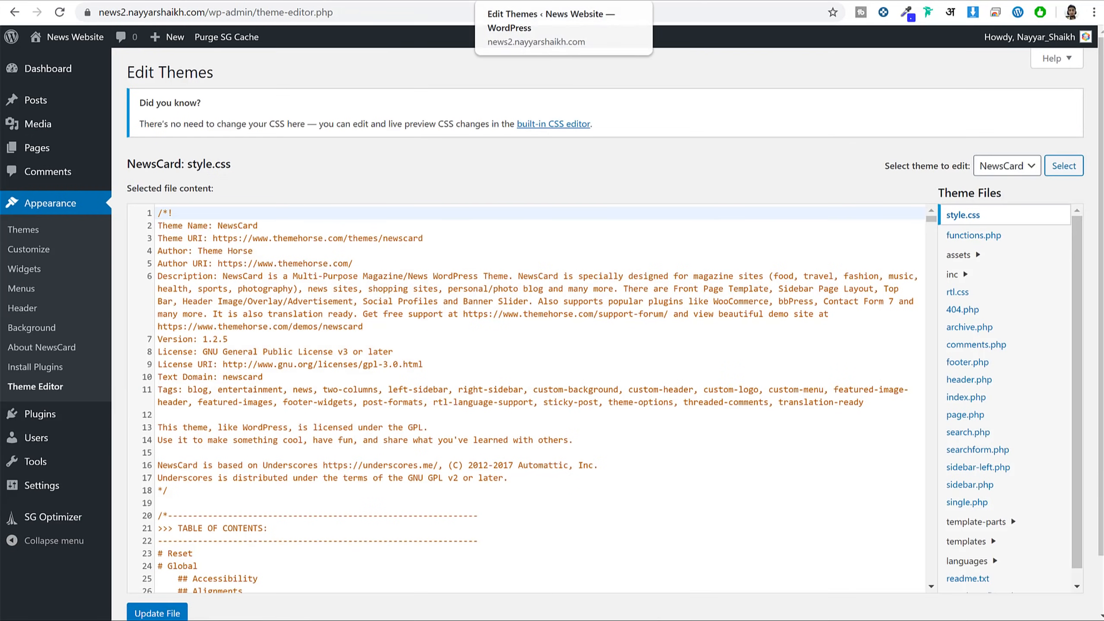
scroll(1035, 311, "down", 1)
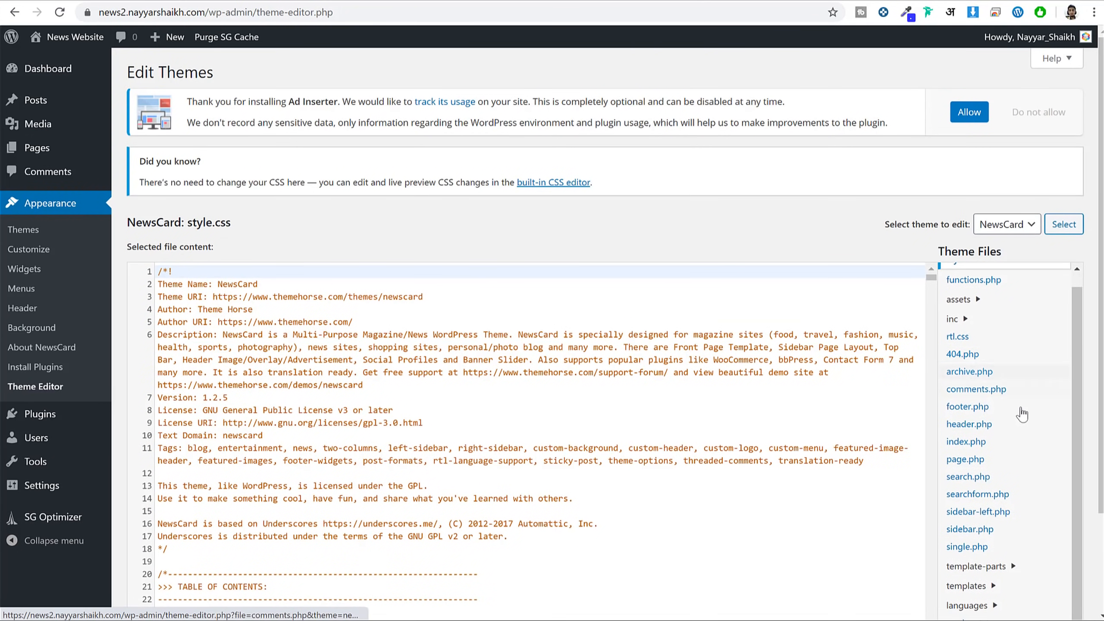
left_click(961, 414)
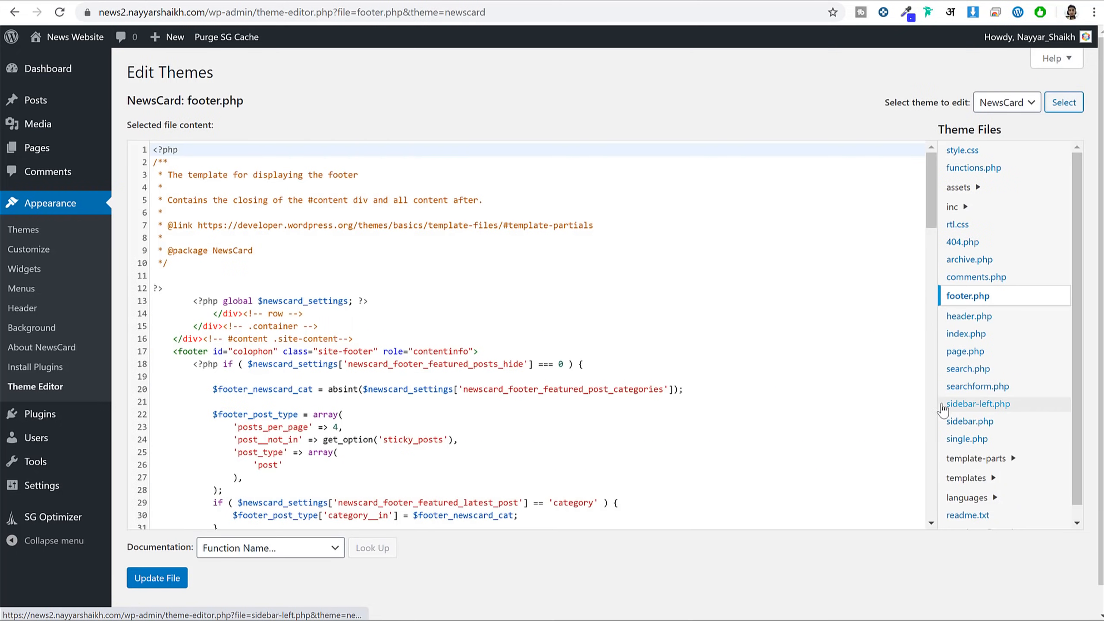
scroll(669, 345, "down", 20)
scroll(670, 347, "down", 12)
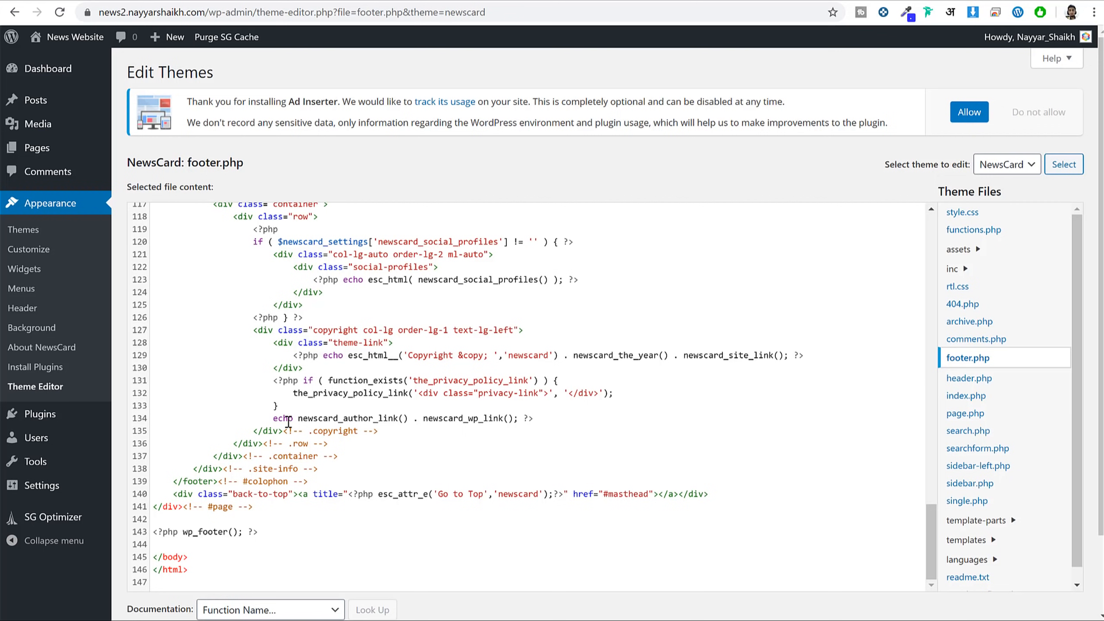
left_click_drag(271, 421, 577, 418)
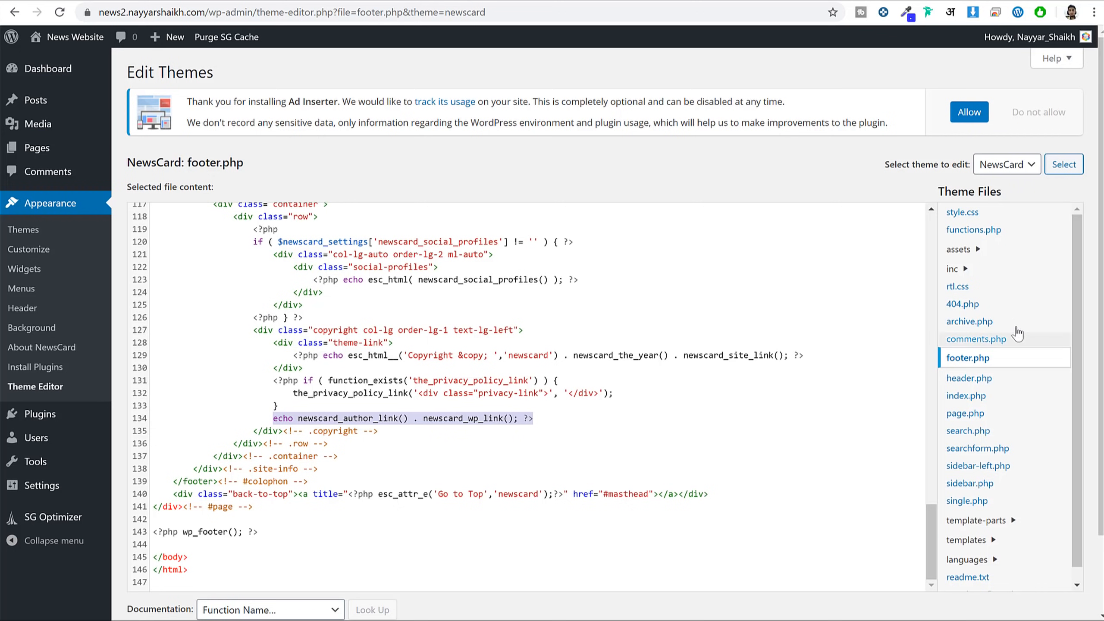
left_click_drag(273, 419, 548, 420)
left_click(377, 415)
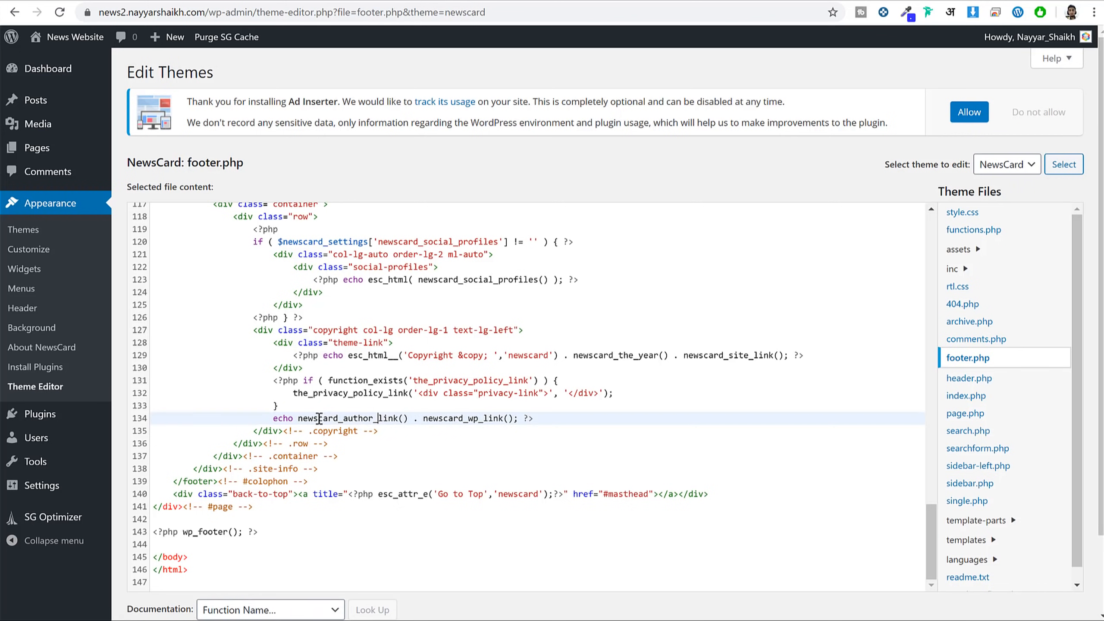
left_click_drag(298, 418, 332, 418)
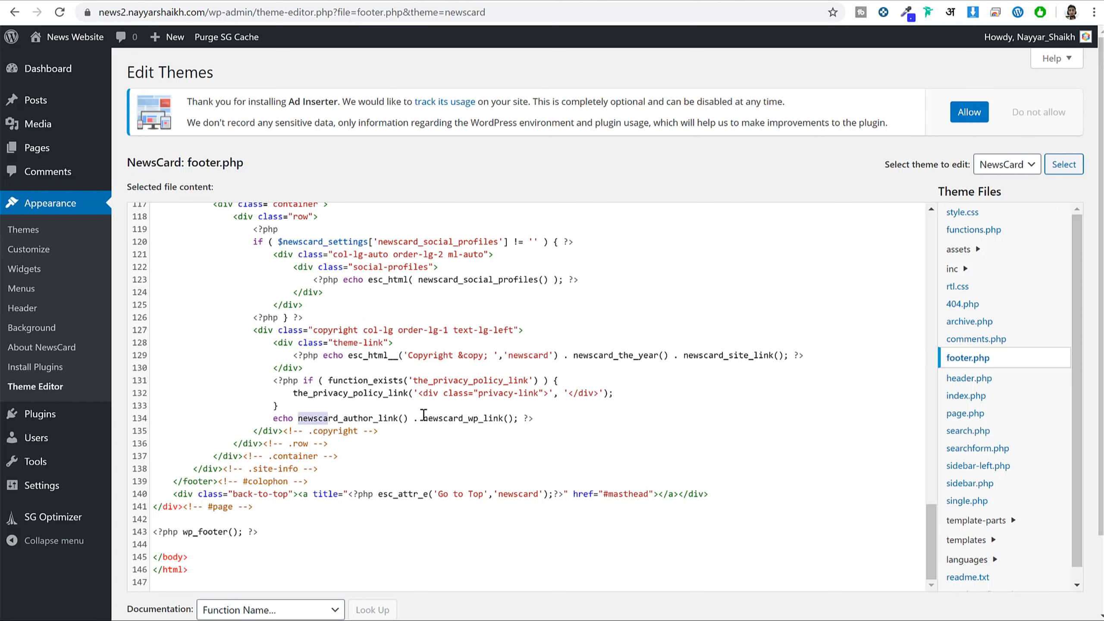
left_click(352, 419)
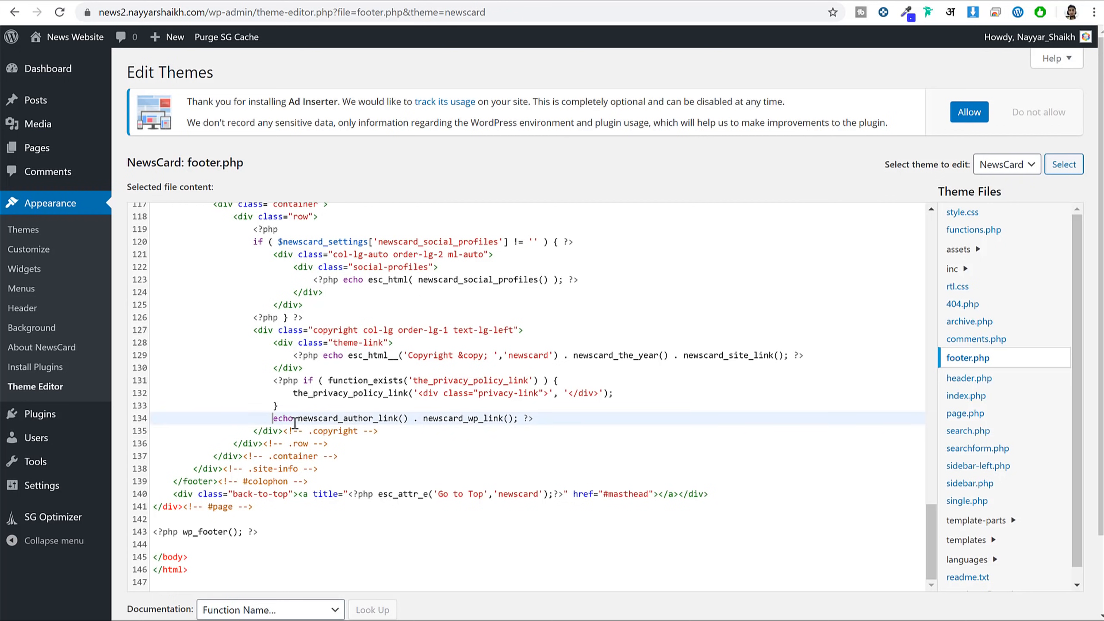
left_click_drag(297, 418, 339, 421)
left_click(409, 419)
left_click_drag(419, 418, 503, 418)
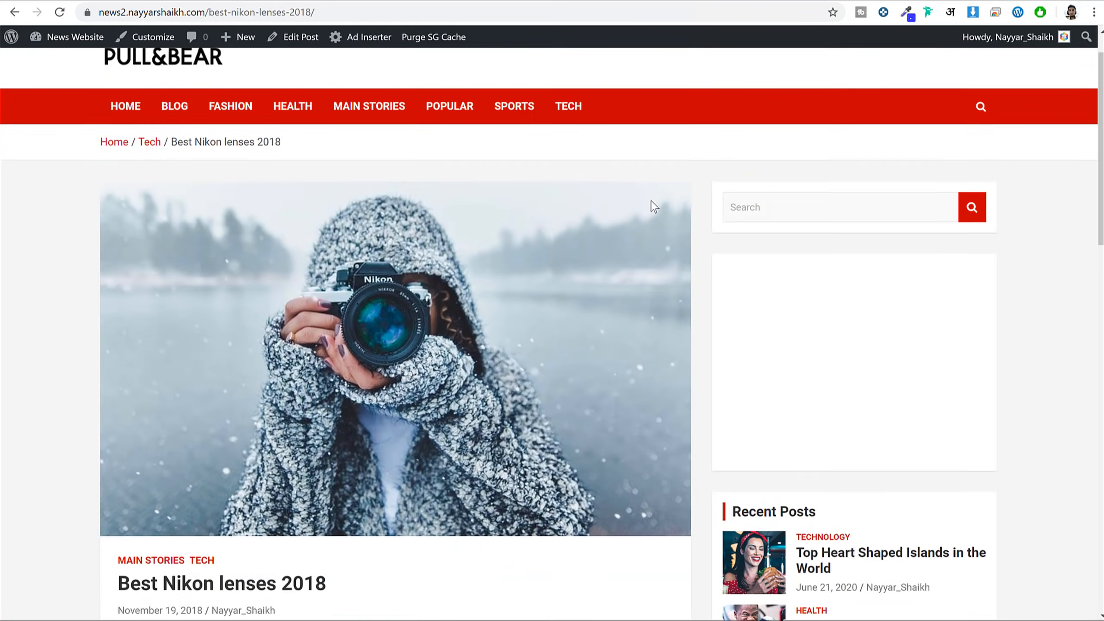
scroll(652, 208, "down", 20)
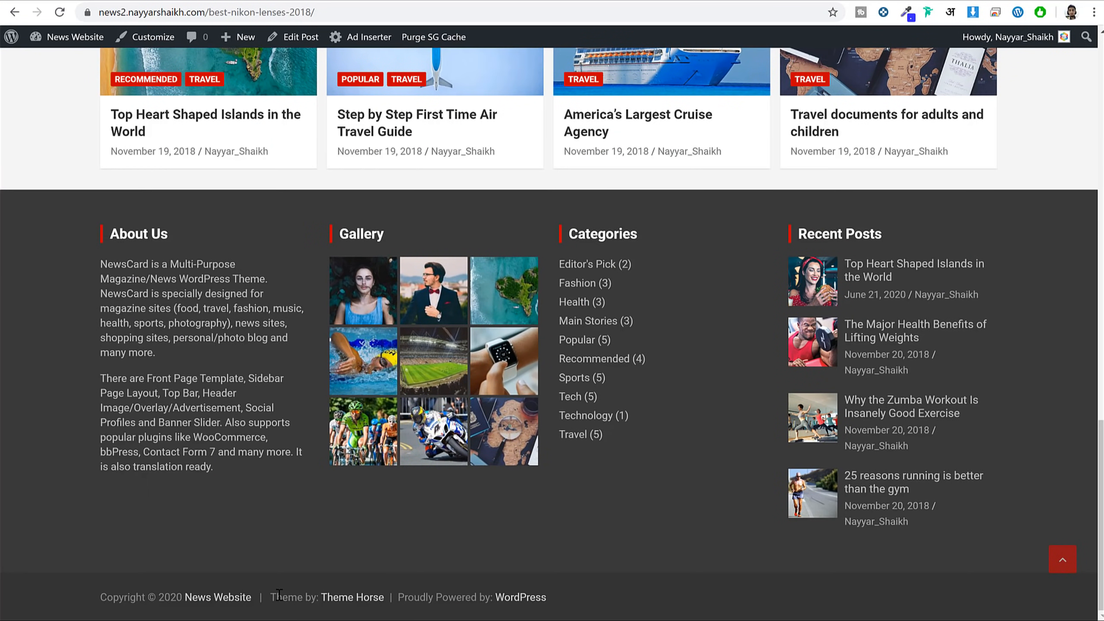
left_click_drag(413, 596, 564, 600)
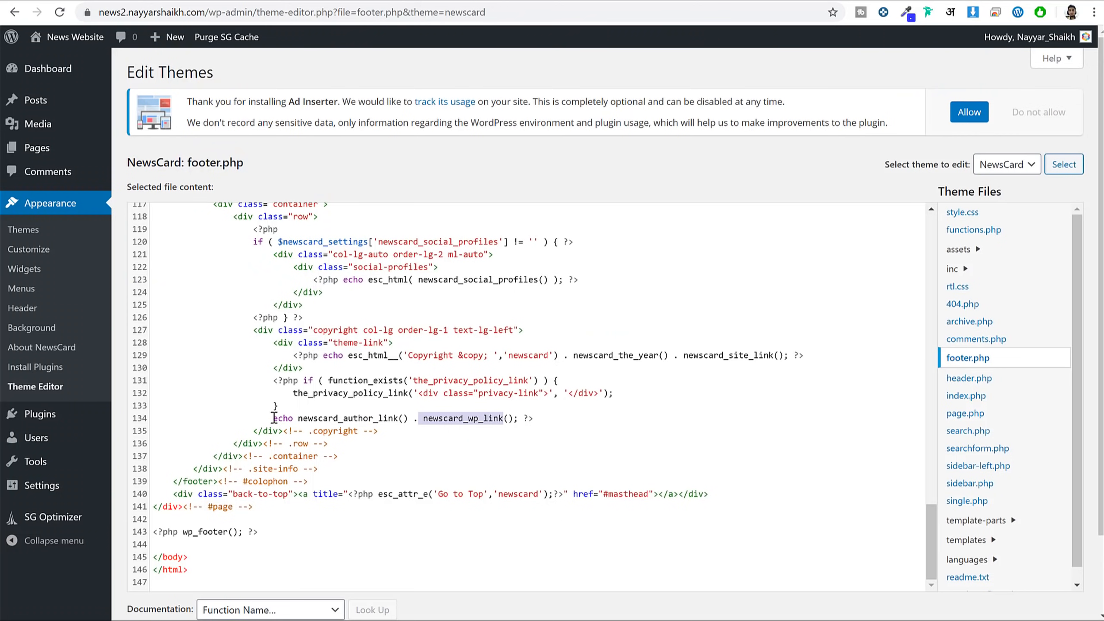
left_click(274, 417)
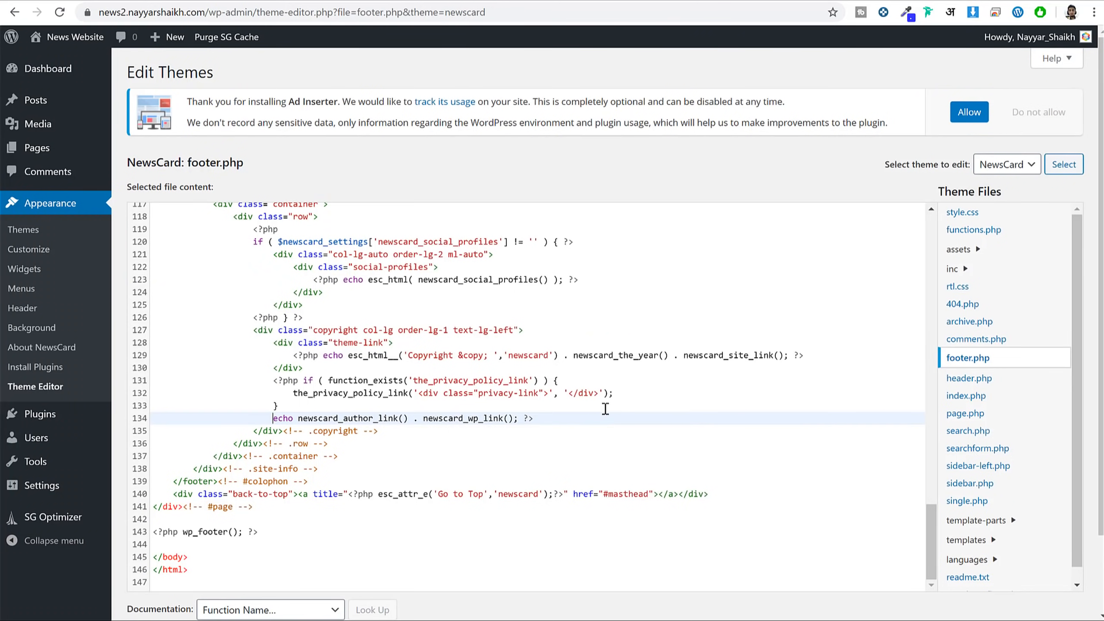
Comment out line 134's credit echo with //, save footer.php, and reload the post page.
type("//")
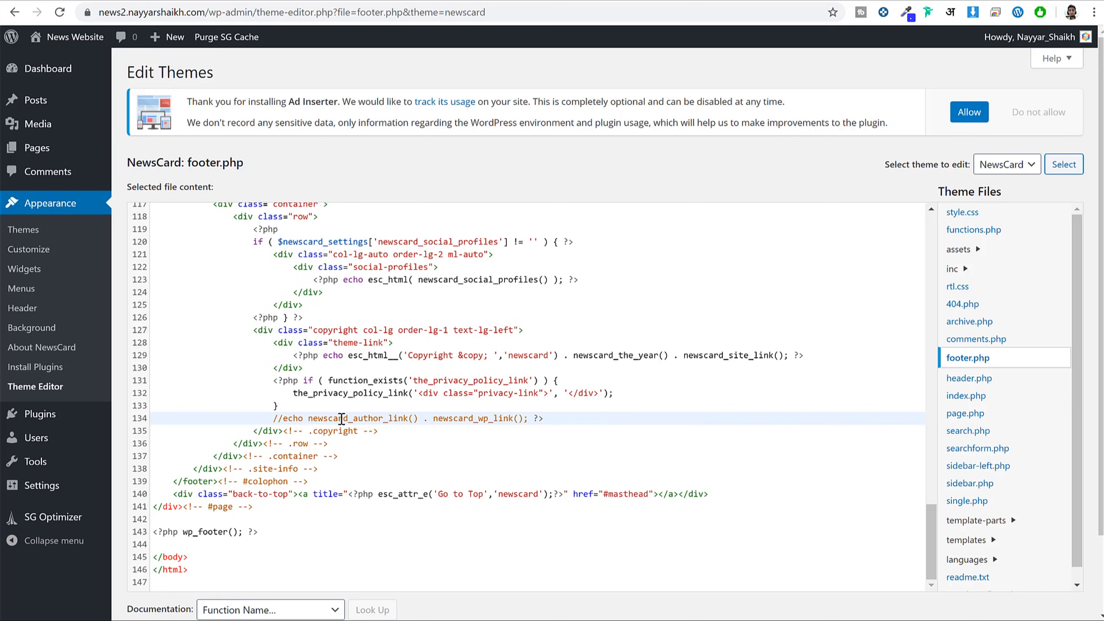
left_click_drag(277, 418, 565, 411)
left_click(557, 418)
key("Return")
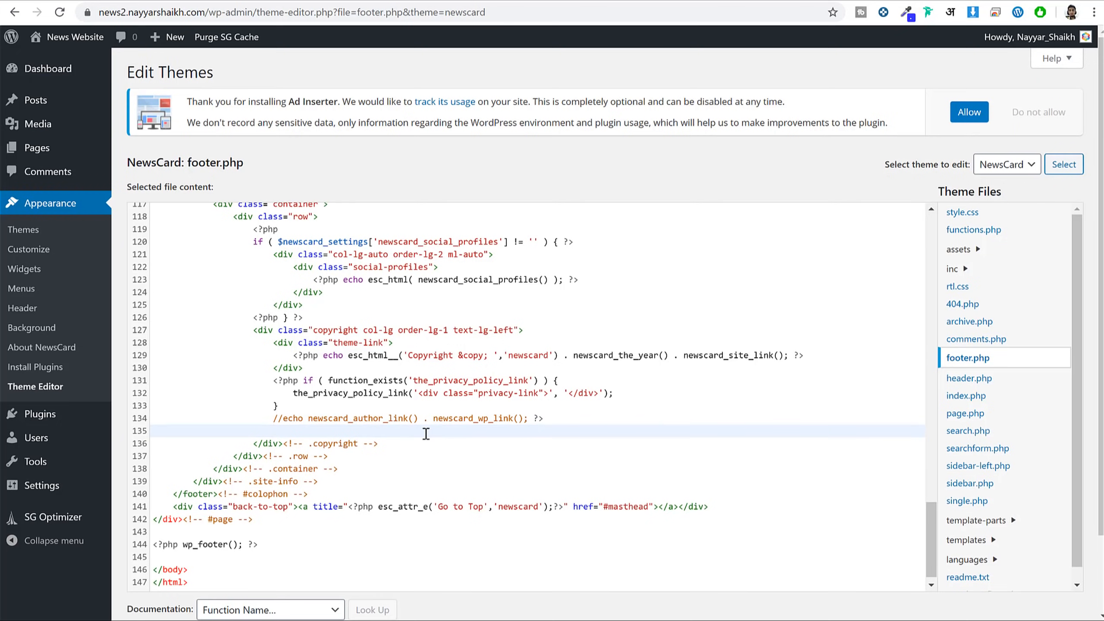
scroll(426, 433, "down", 5)
left_click(157, 551)
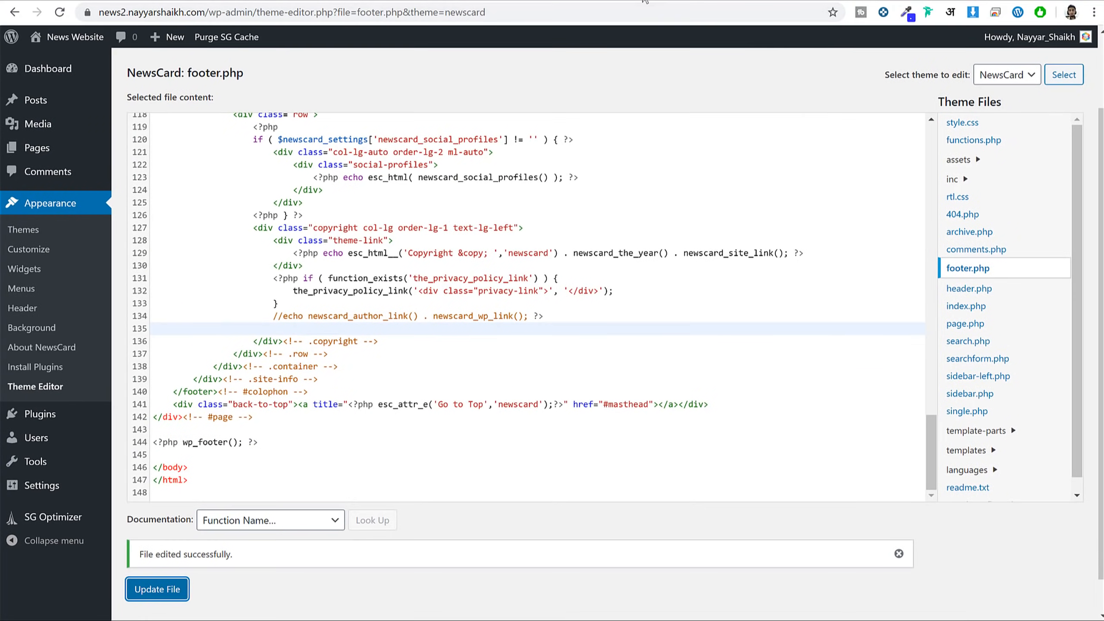
left_click(609, 1)
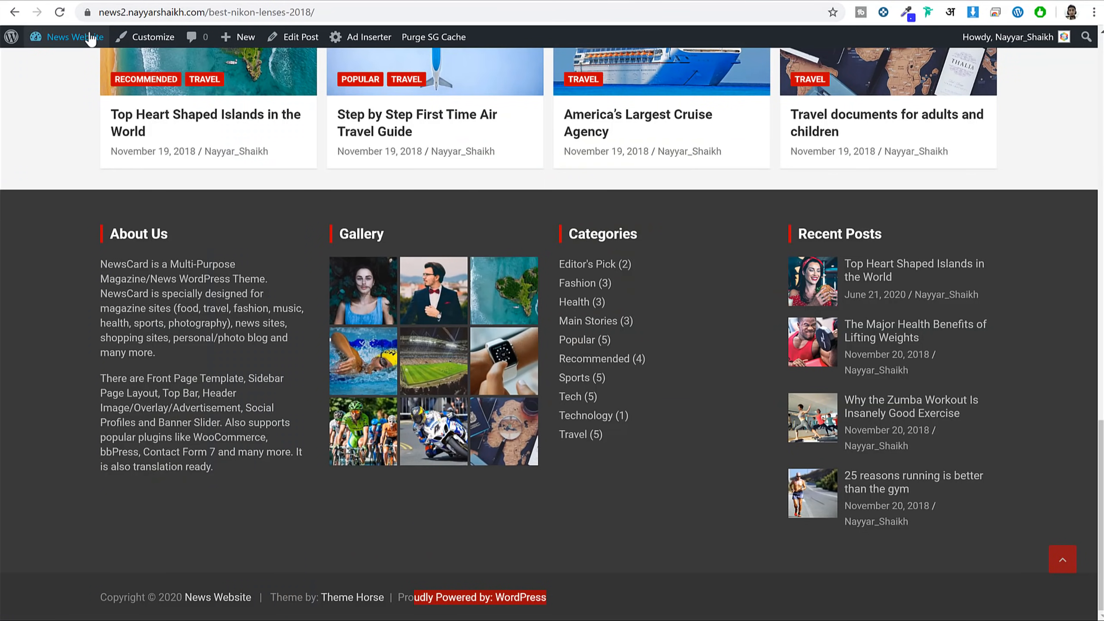
left_click(59, 12)
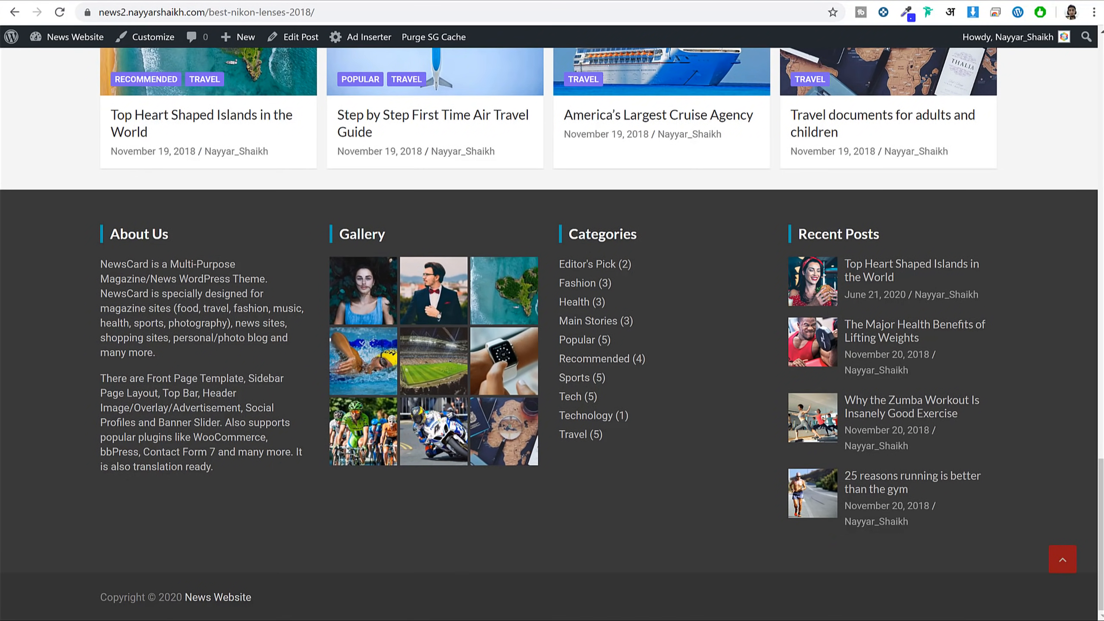
key("alt+Tab")
Open the Footer HTML file in Notepad and select its entire Made By snippet.
left_click(393, 257)
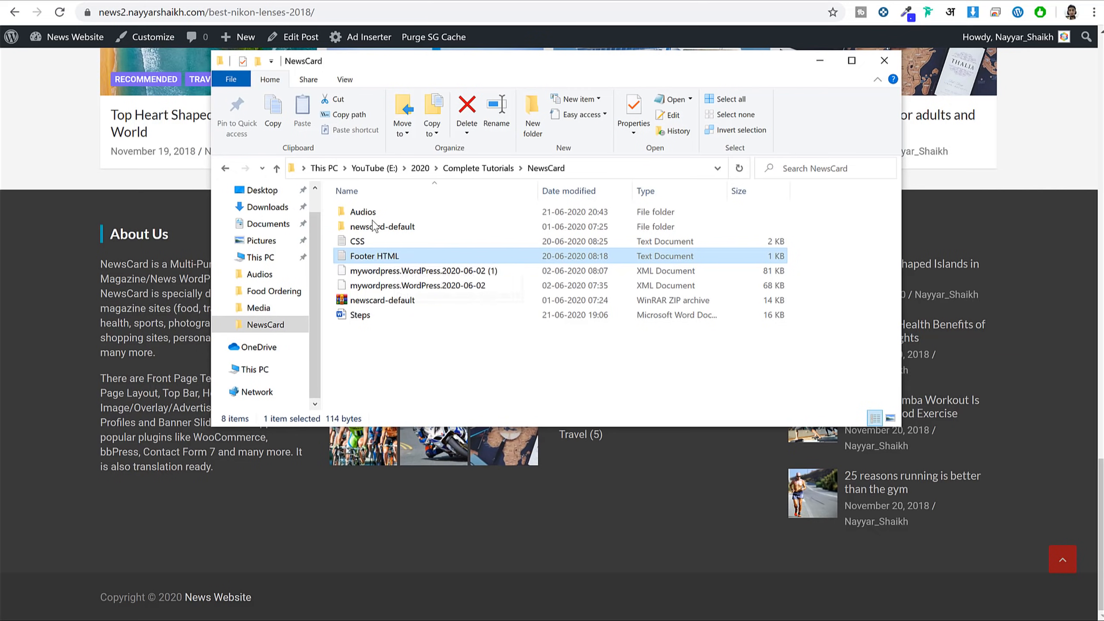
double_click(393, 257)
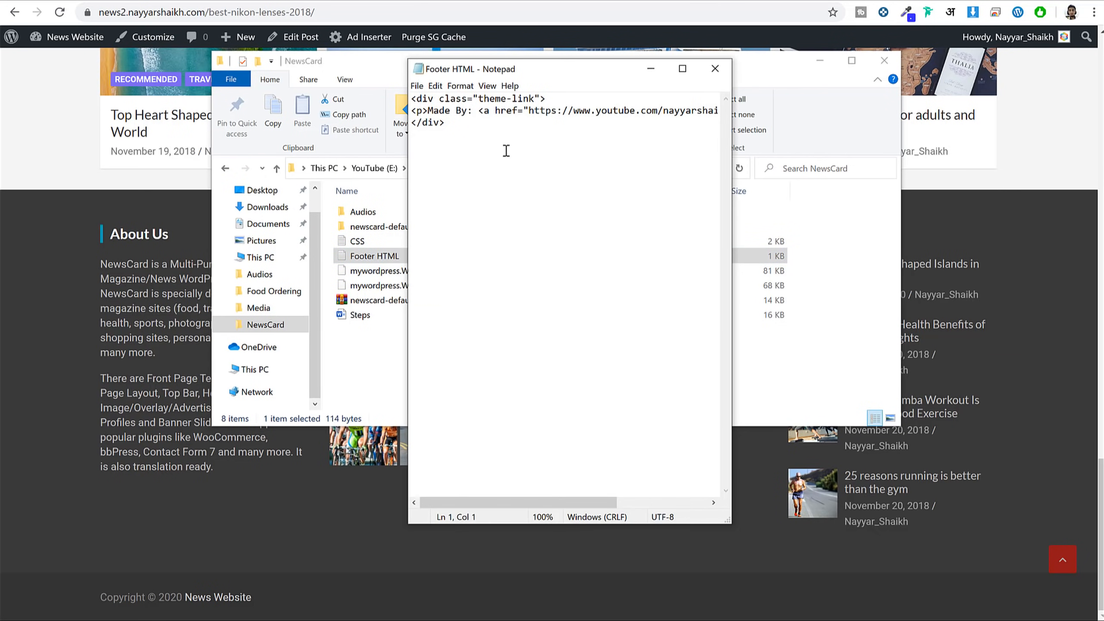
left_click_drag(474, 127, 399, 95)
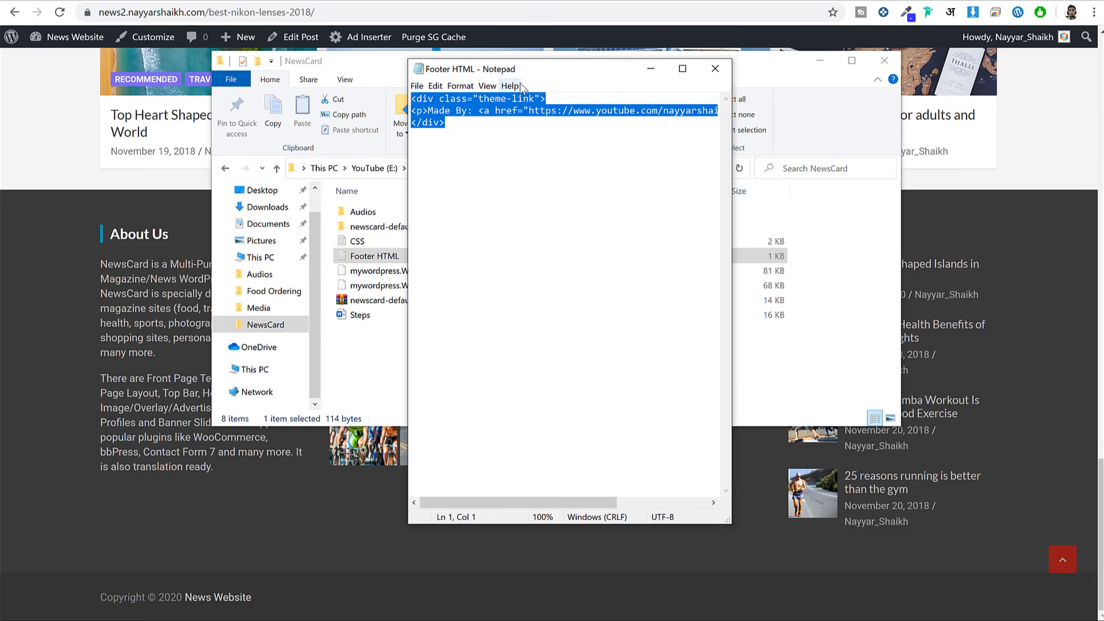
left_click(536, 2)
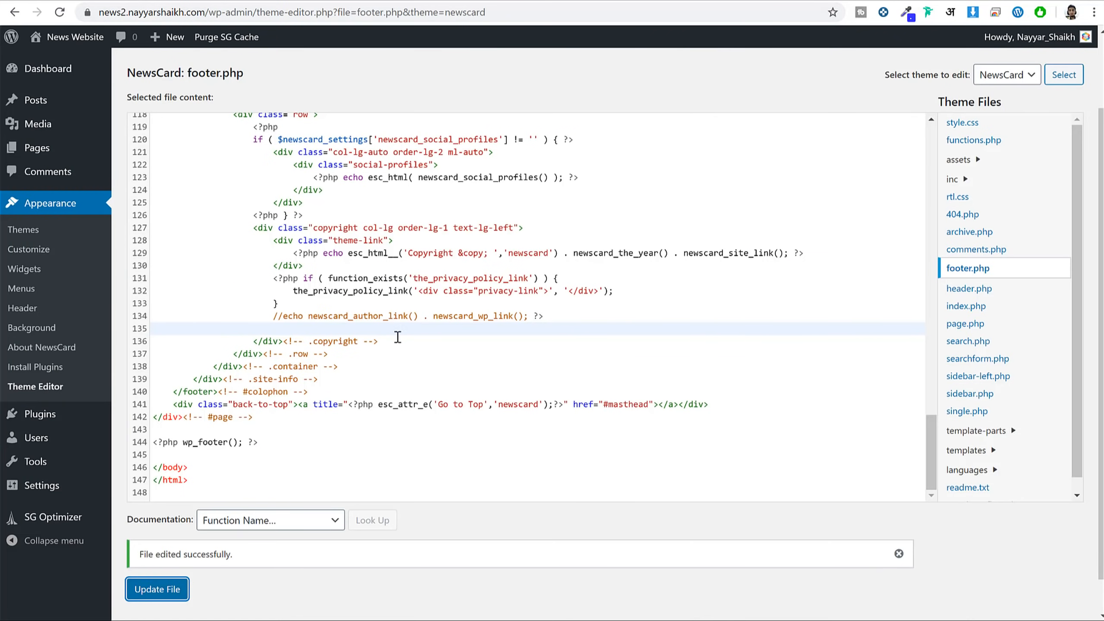
Paste the Made By theme-link snippet below the commented credit line and indent it.
double_click(272, 317)
left_click(547, 315, "shift")
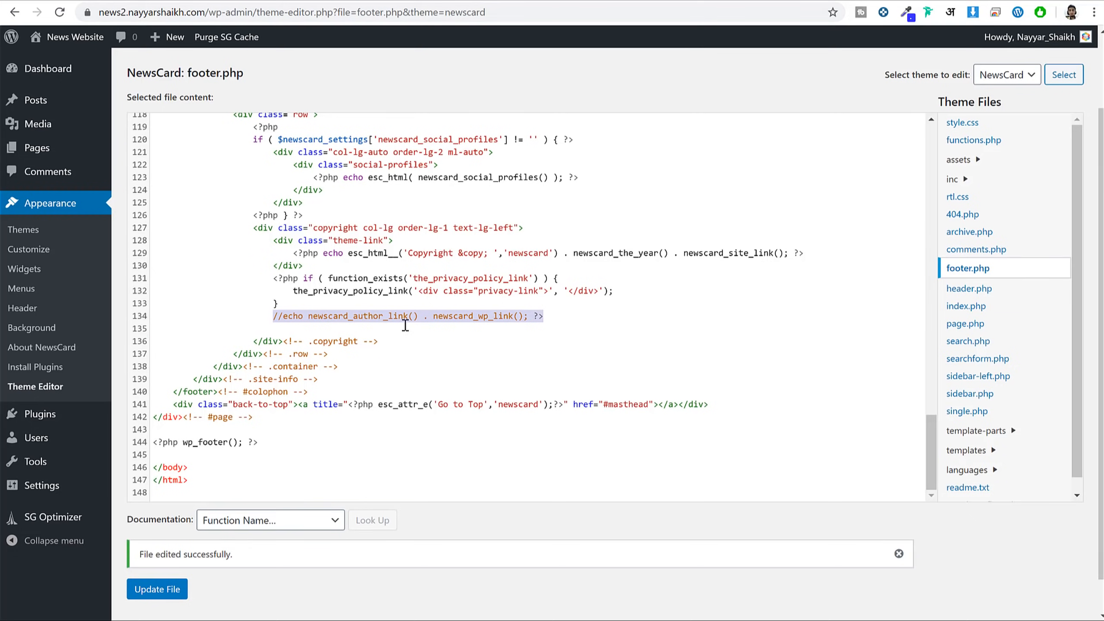
left_click(322, 326)
key("Return")
key("Return")
key("Return")
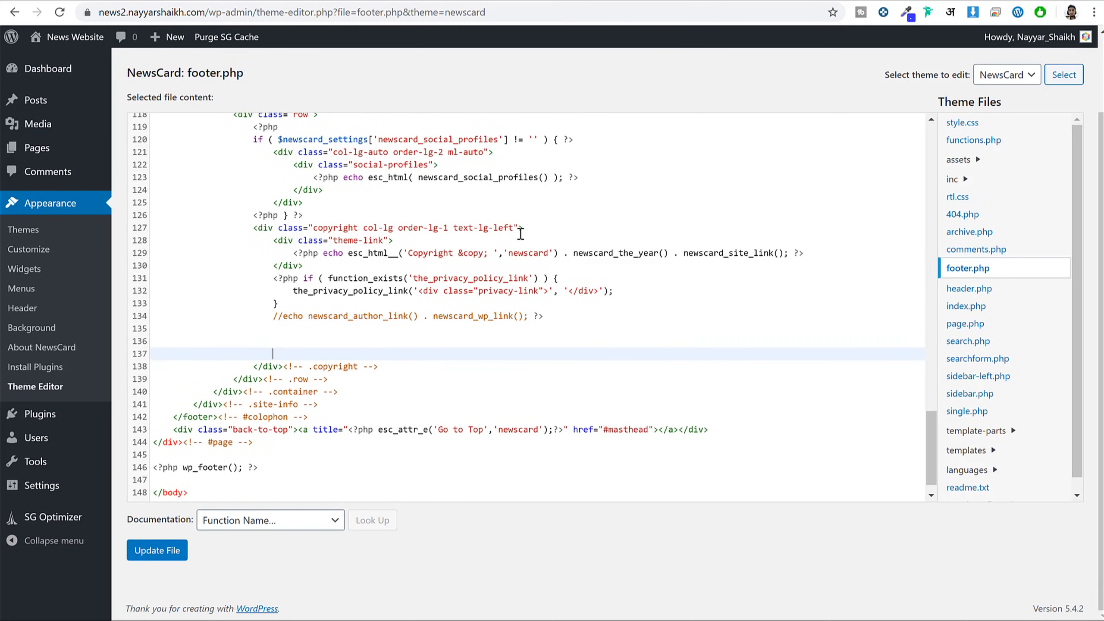
key("Up")
key("Up")
type("<div class=\"theme-link\"> <p>Made By: <a href=\"https://www.youtube.com/nayyarshaikh\">Nayyar Shaikh</a></p> </div>")
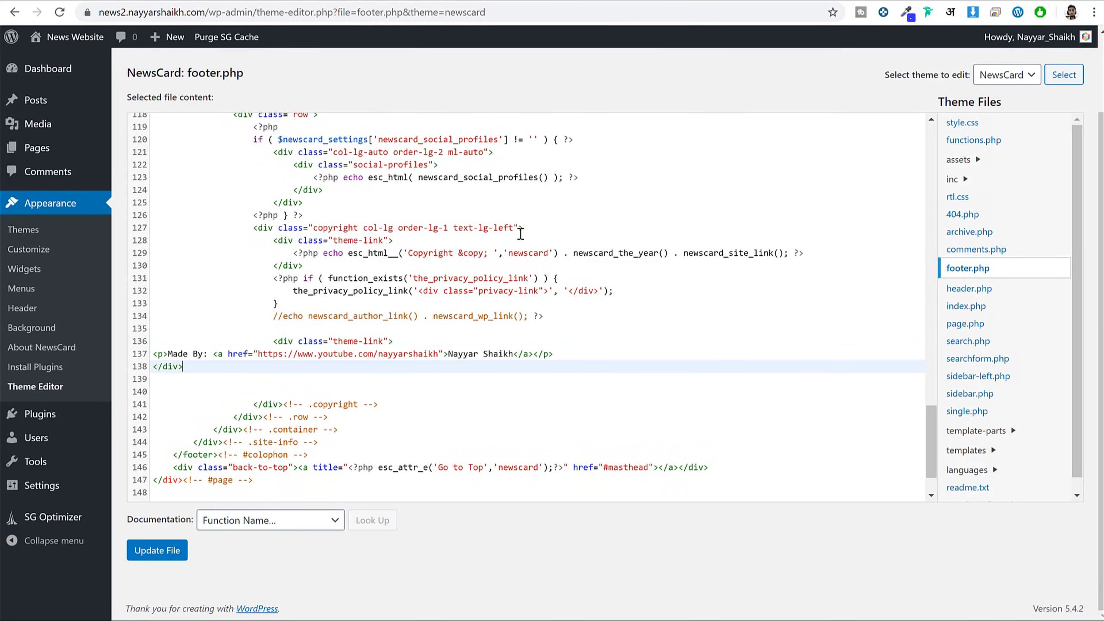
left_click(155, 354)
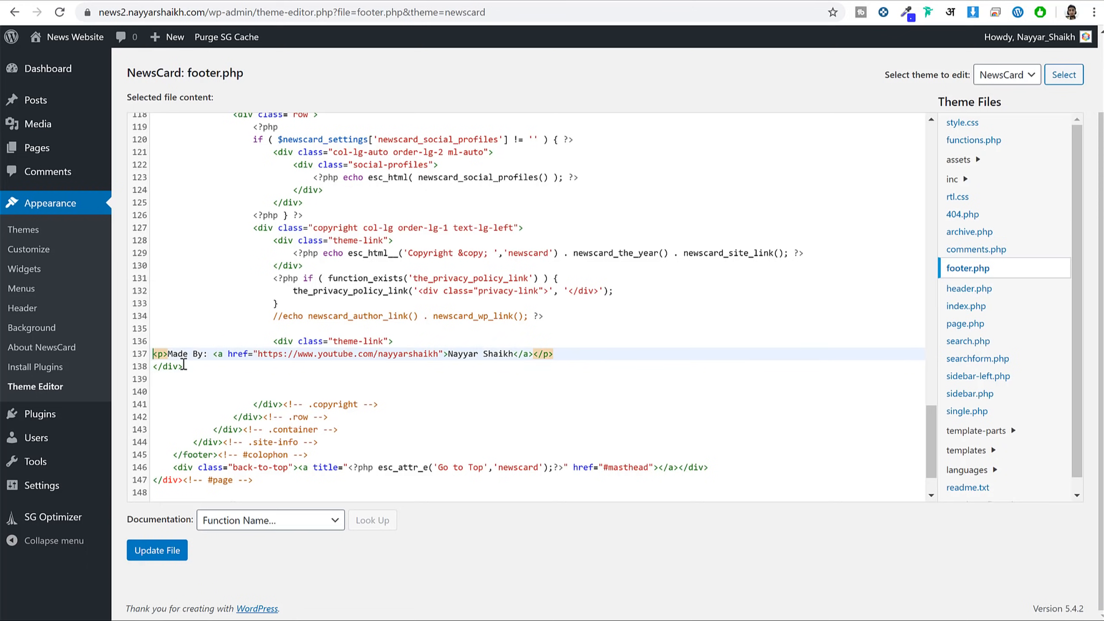
key("Tab")
key("Tab")
key("Tab")
key("Tab")
key("Tab")
key("Tab")
key("Tab")
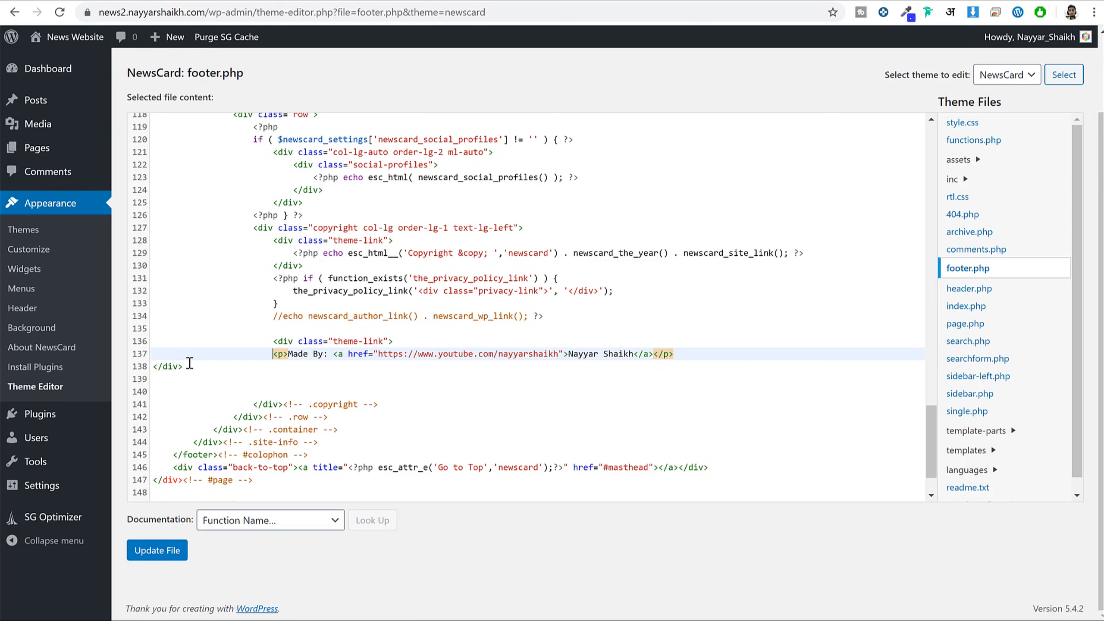
left_click(154, 366)
key("Tab")
key("Tab")
key("Tab")
key("Tab")
key("Tab")
key("Tab")
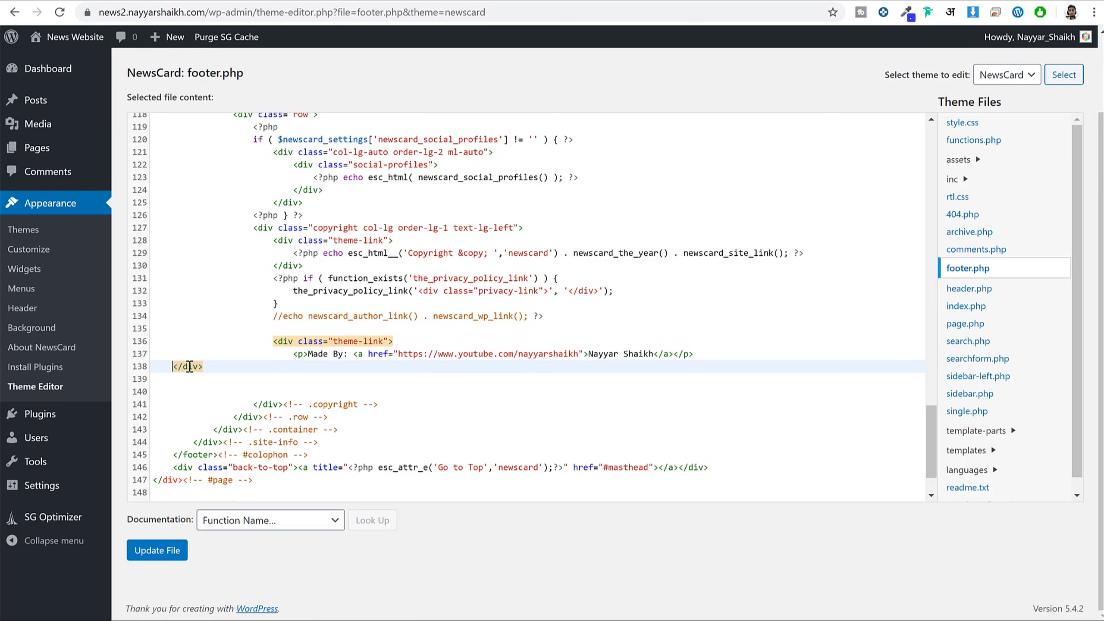
left_click(330, 364)
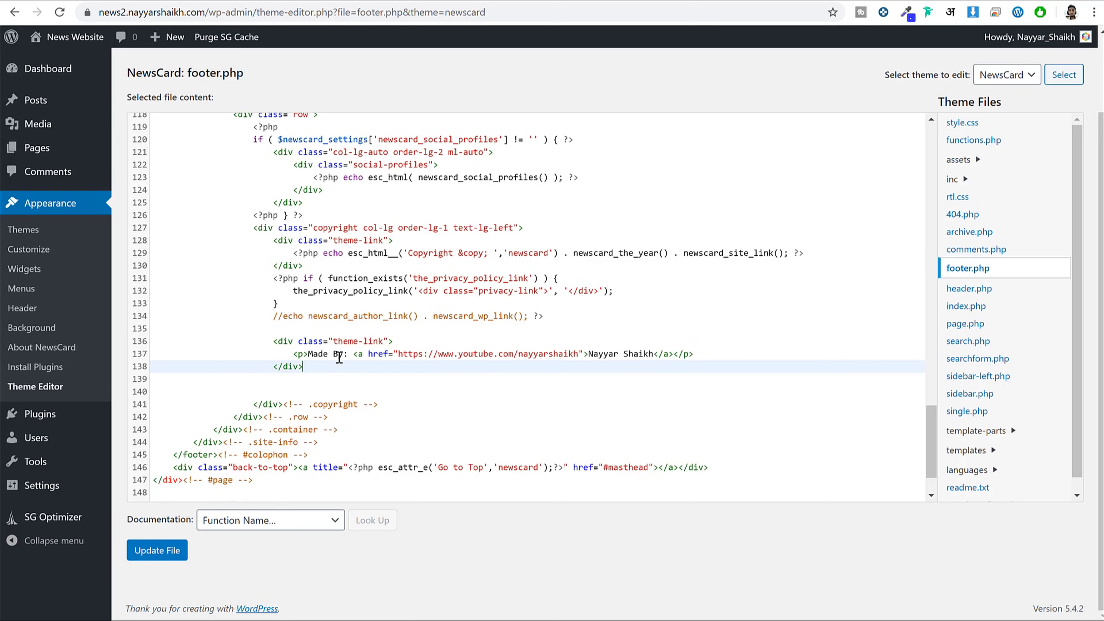
Check the Made By label and link address, save footer.php, and reload the post.
left_click_drag(308, 353, 351, 354)
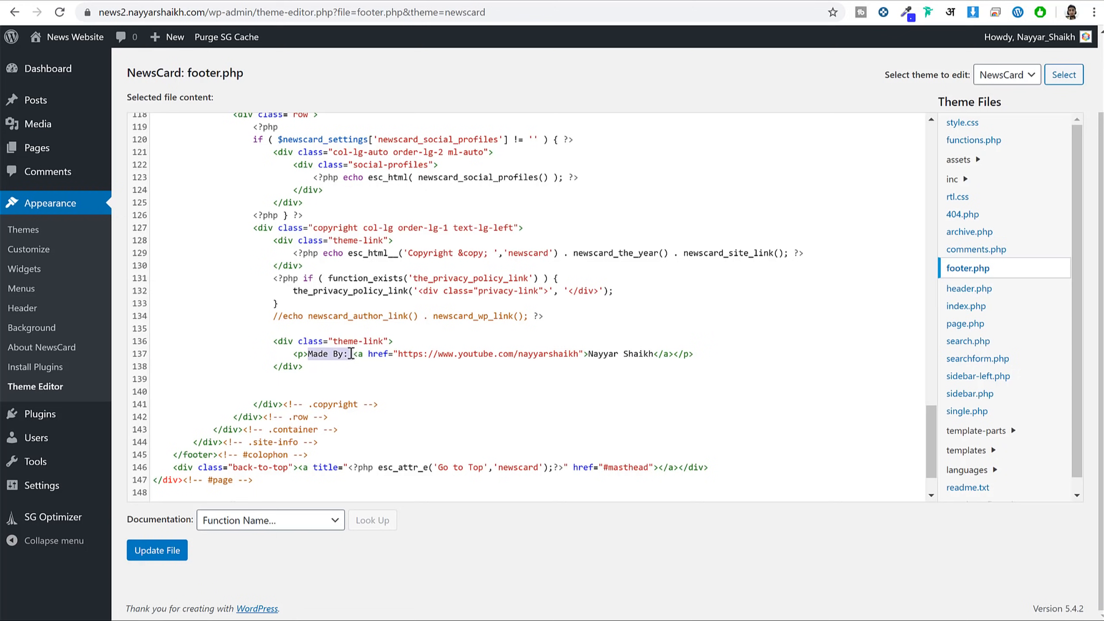
mouse_move(588, 347)
left_mouse_down()
mouse_move(631, 352)
mouse_move(589, 353)
left_mouse_up()
left_click(624, 351)
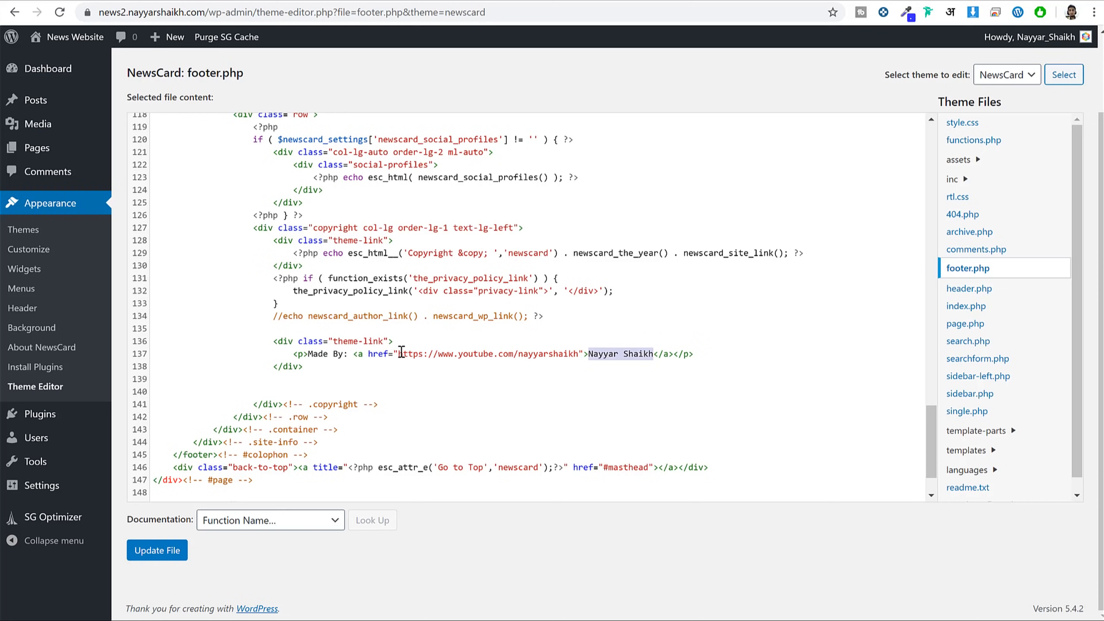
left_click_drag(401, 352, 577, 348)
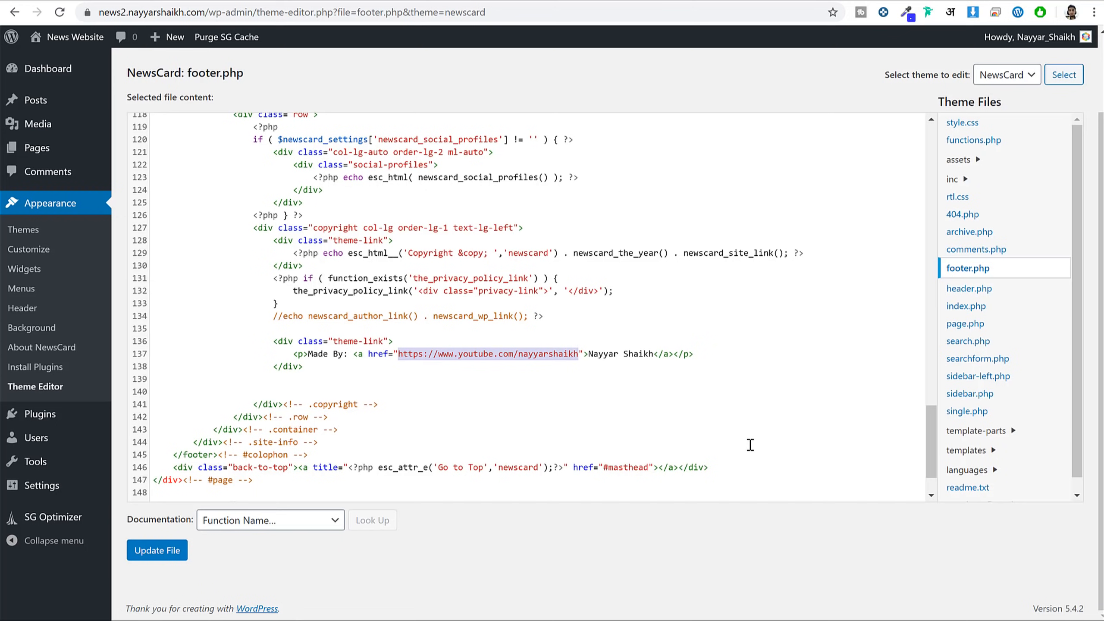
left_click(170, 551)
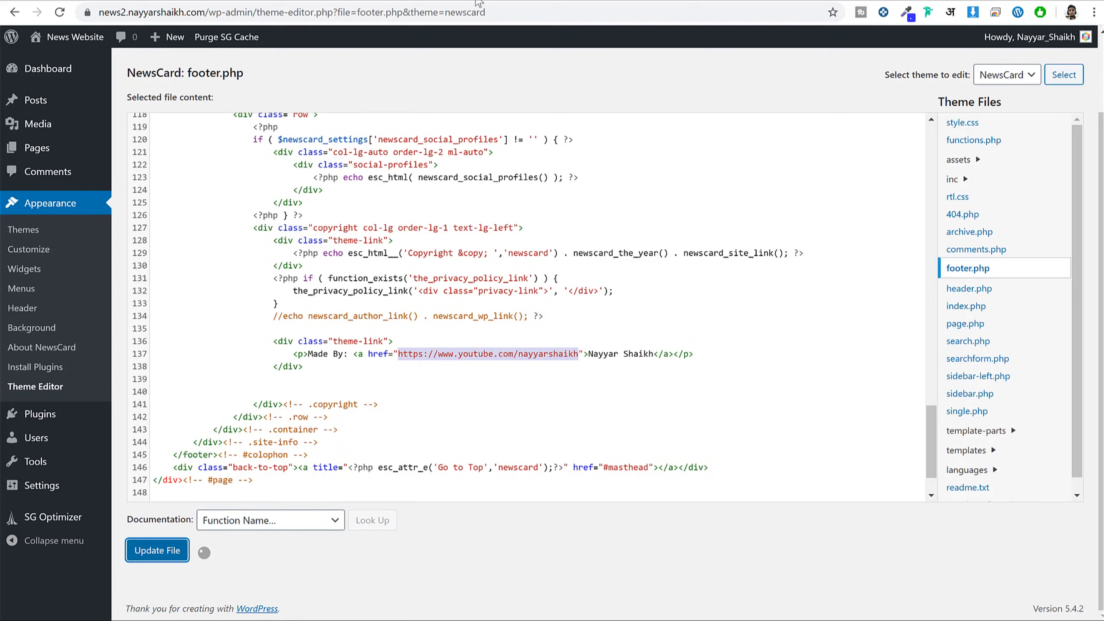
key("ctrl+Tab")
left_click(60, 13)
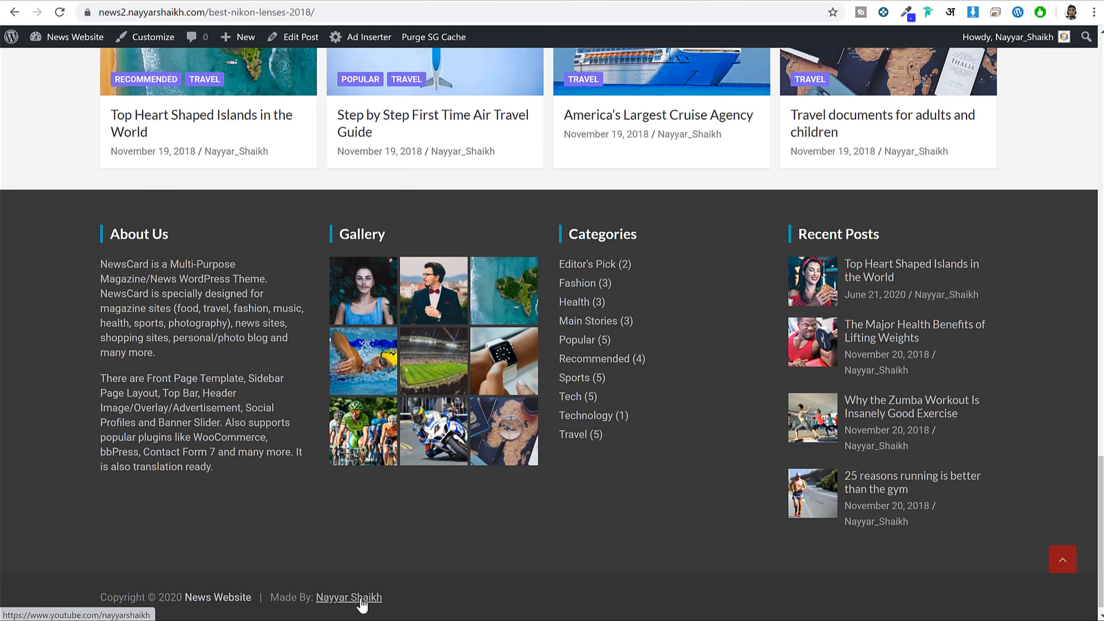
Use the back-to-top button to return to the top of the post page.
left_click(1062, 560)
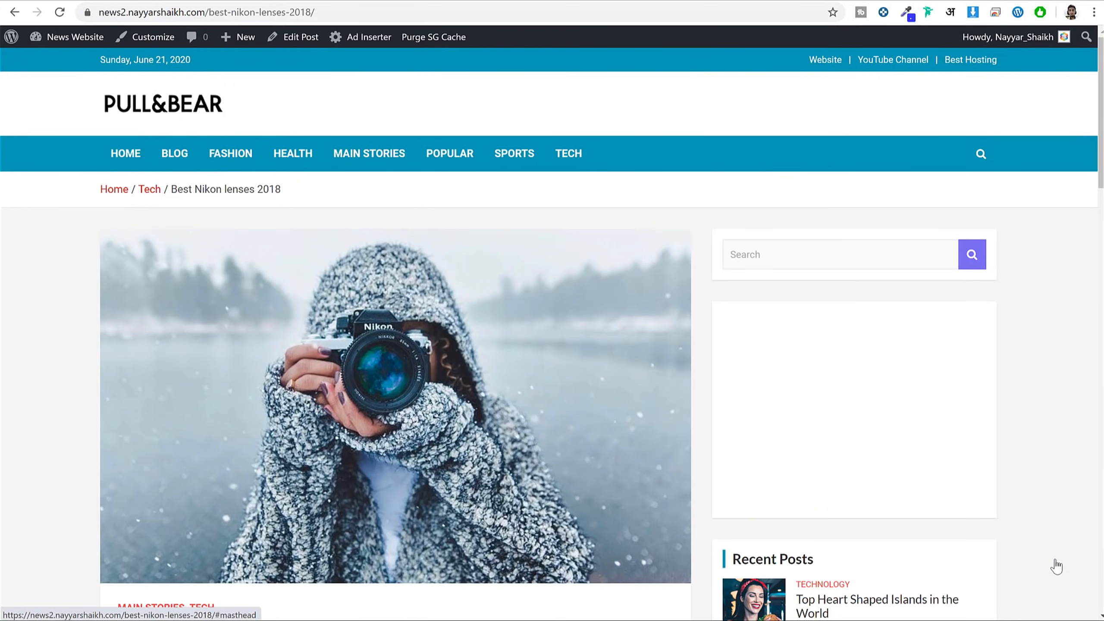